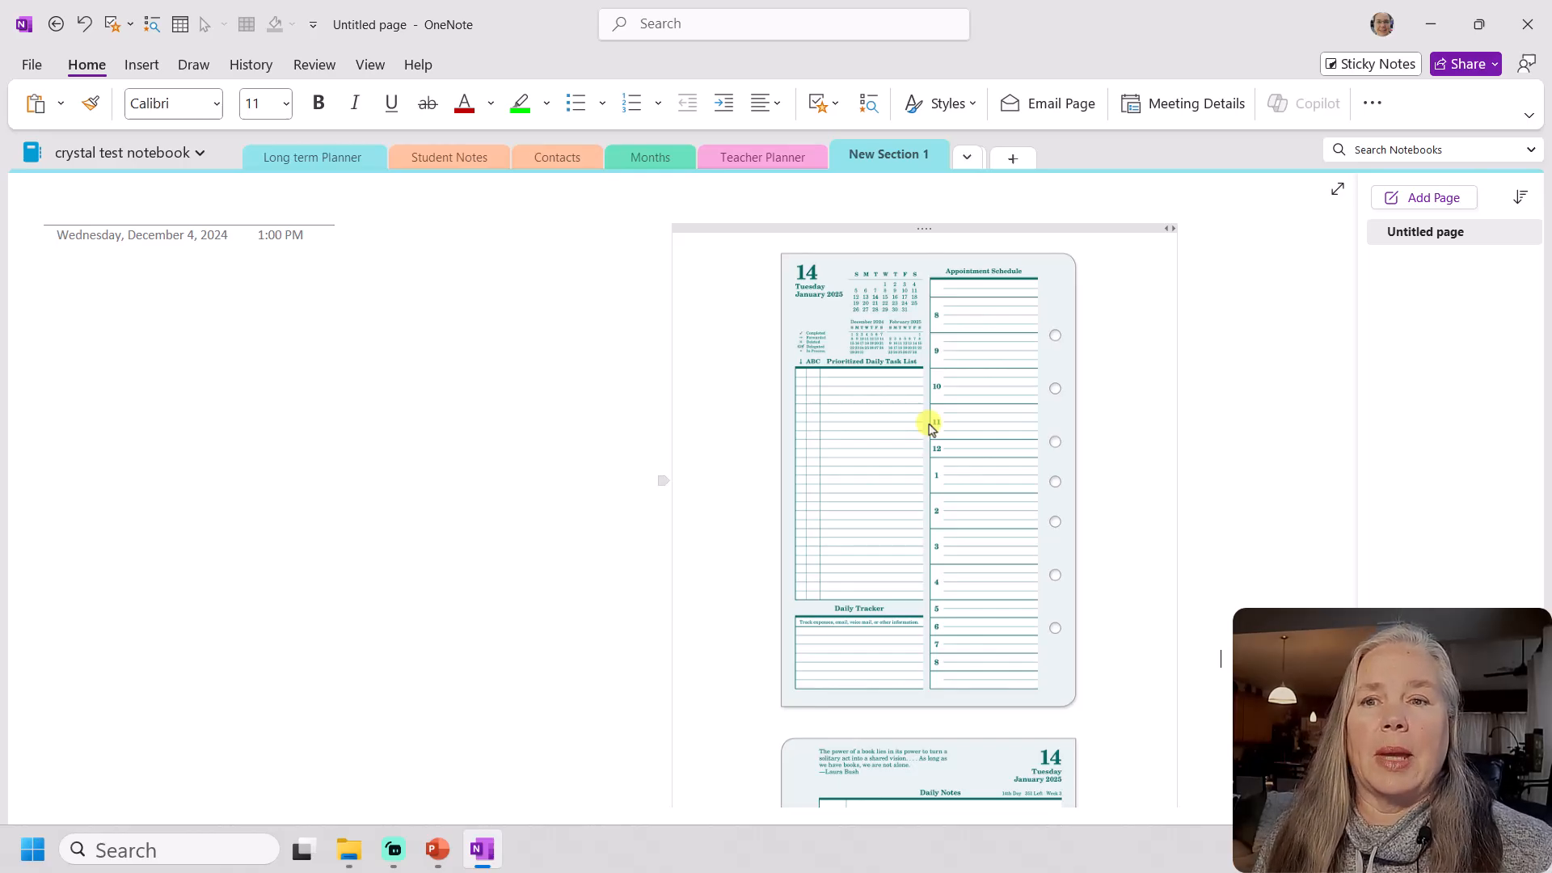
Look through the daily task page, daily notes page and weekly compass reference images on the page
scroll(907, 502, "down", 3)
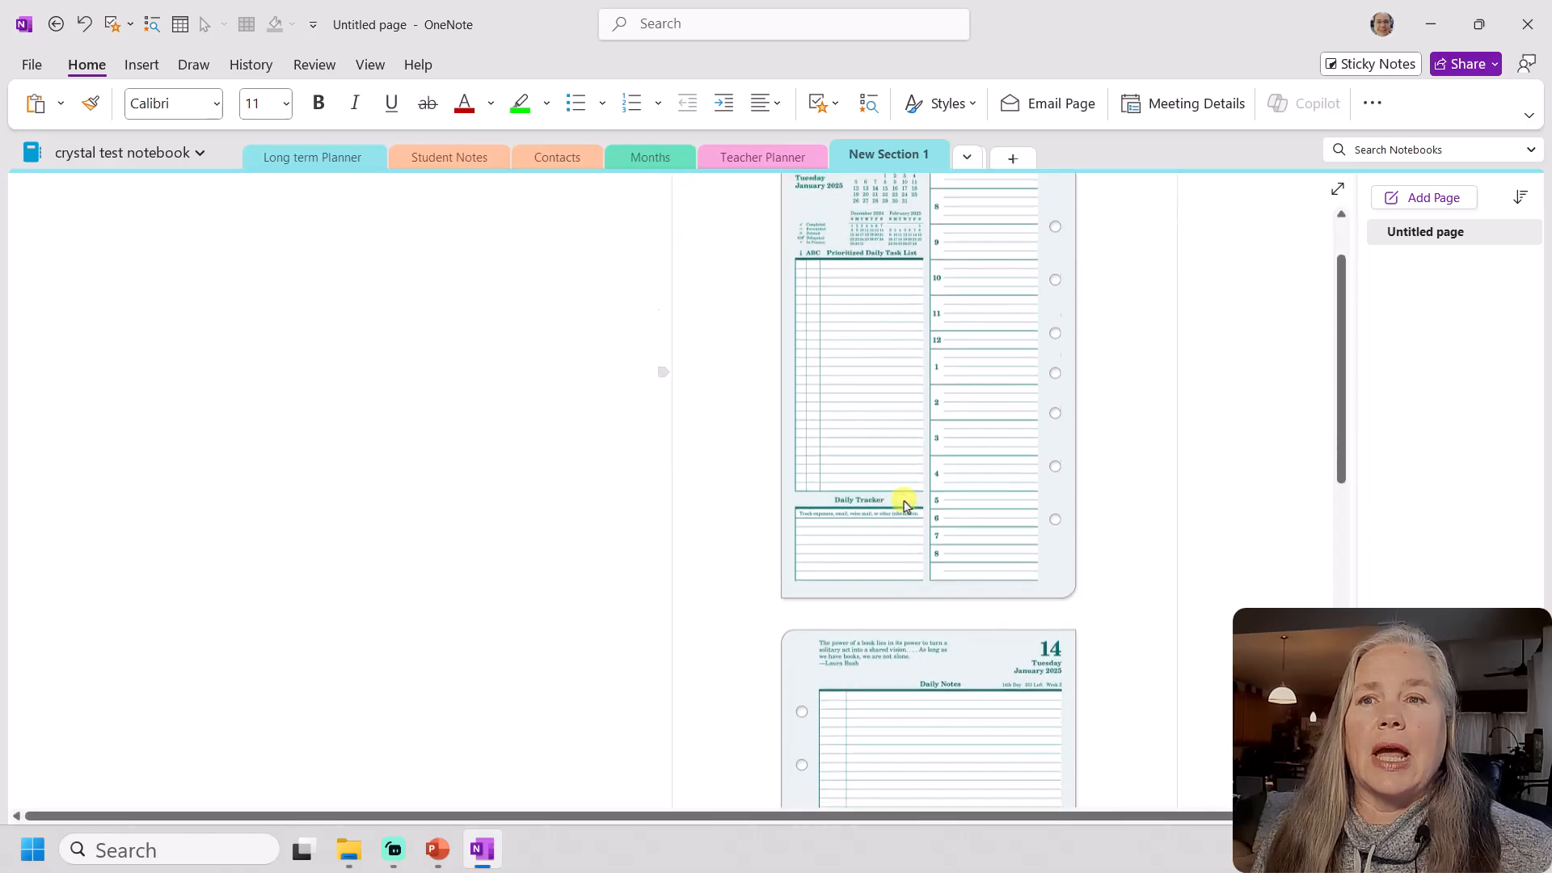
scroll(904, 505, "down", 3)
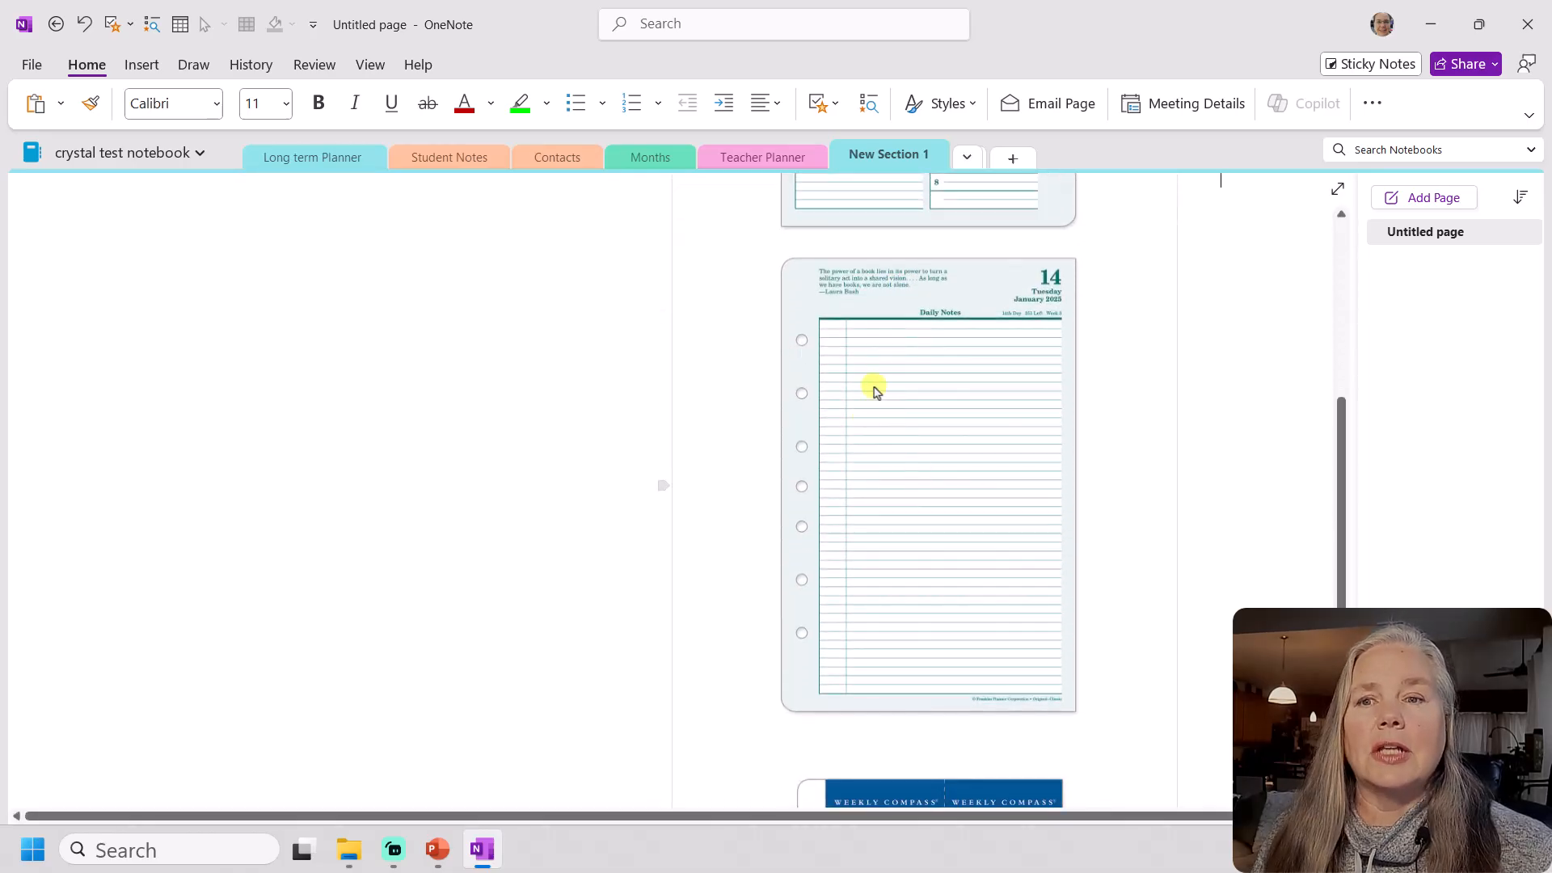
scroll(915, 440, "down", 5)
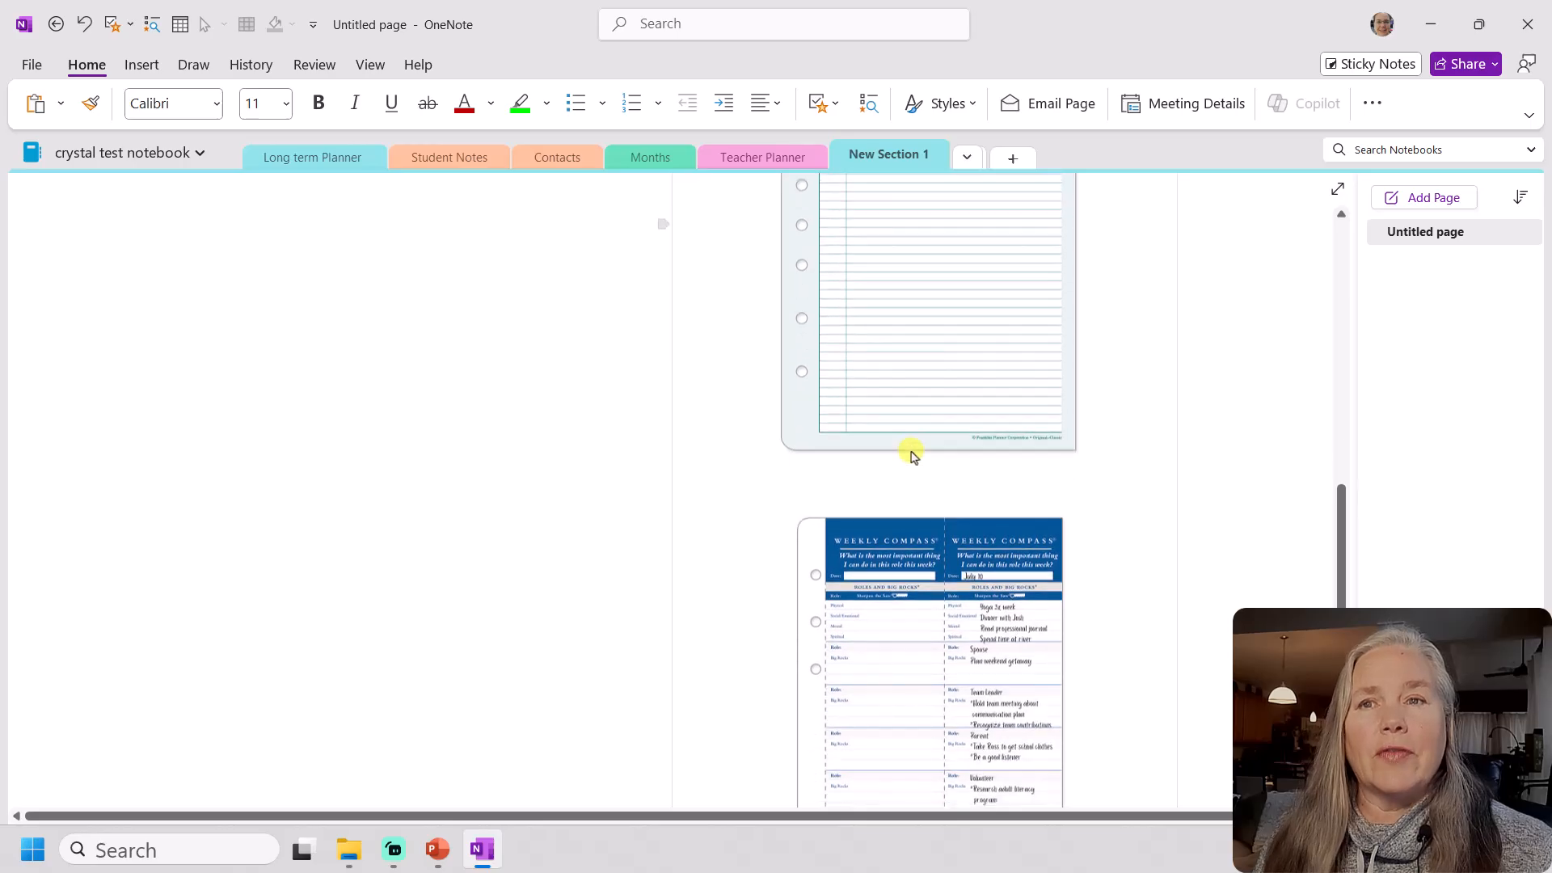
scroll(911, 457, "down", 2)
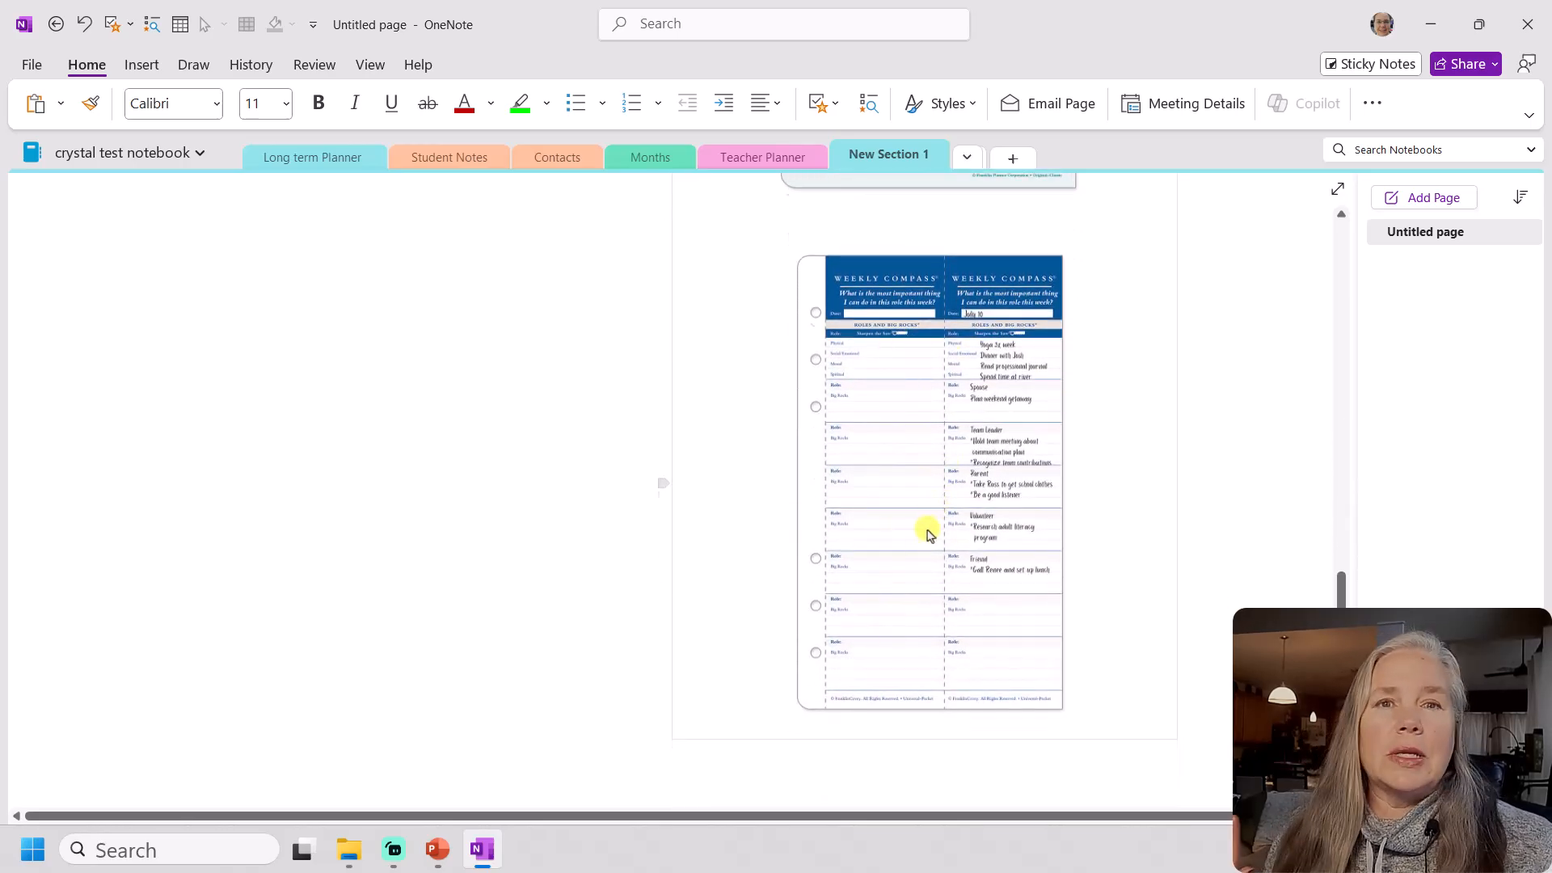
scroll(929, 536, "up", 12)
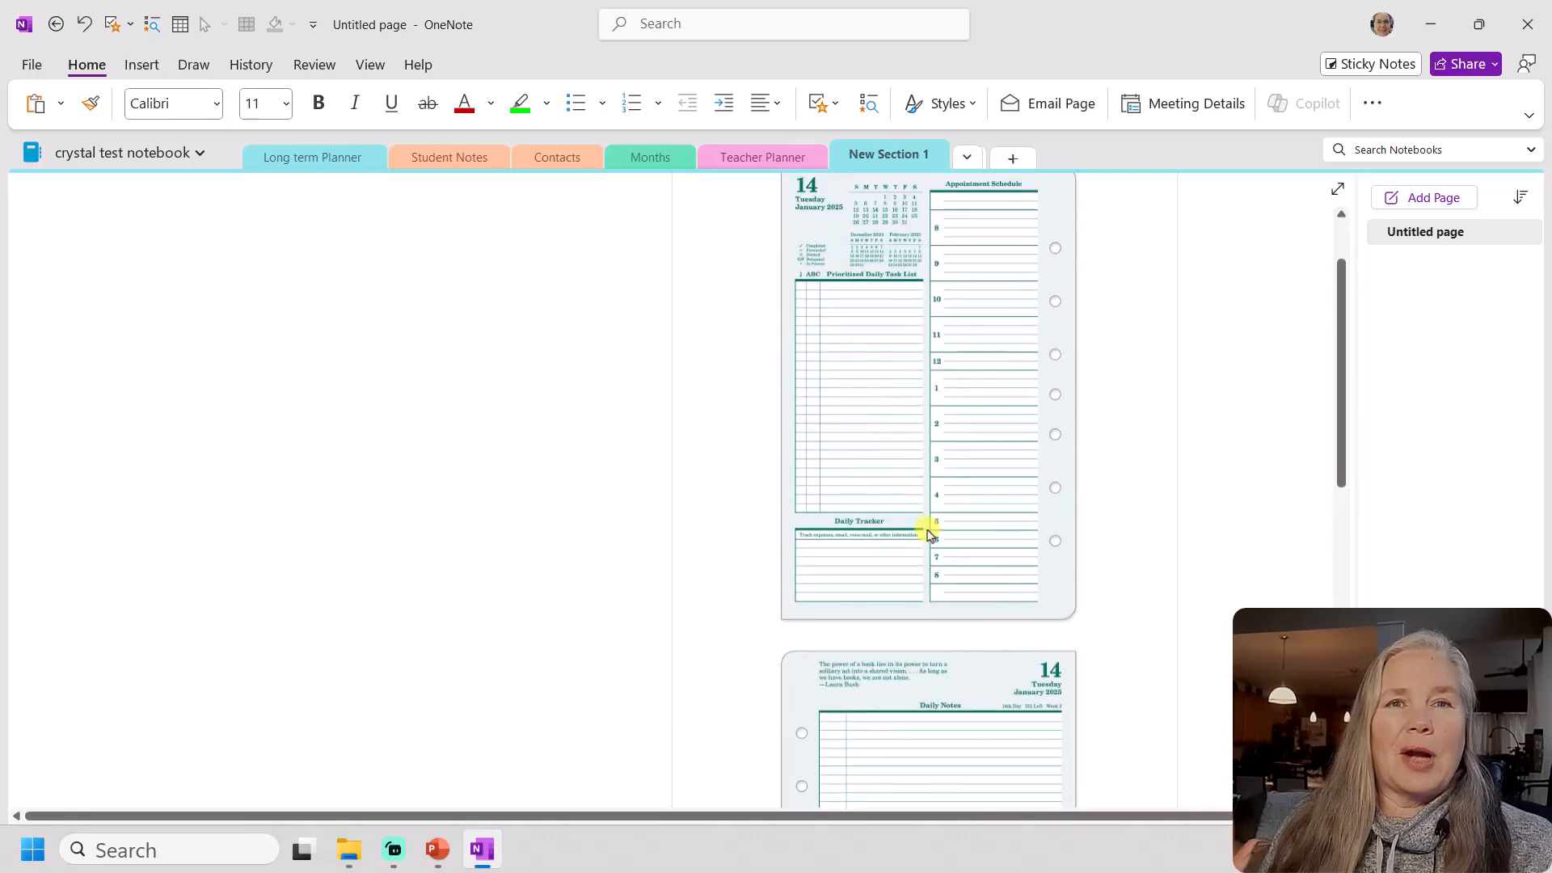
scroll(930, 533, "up", 2)
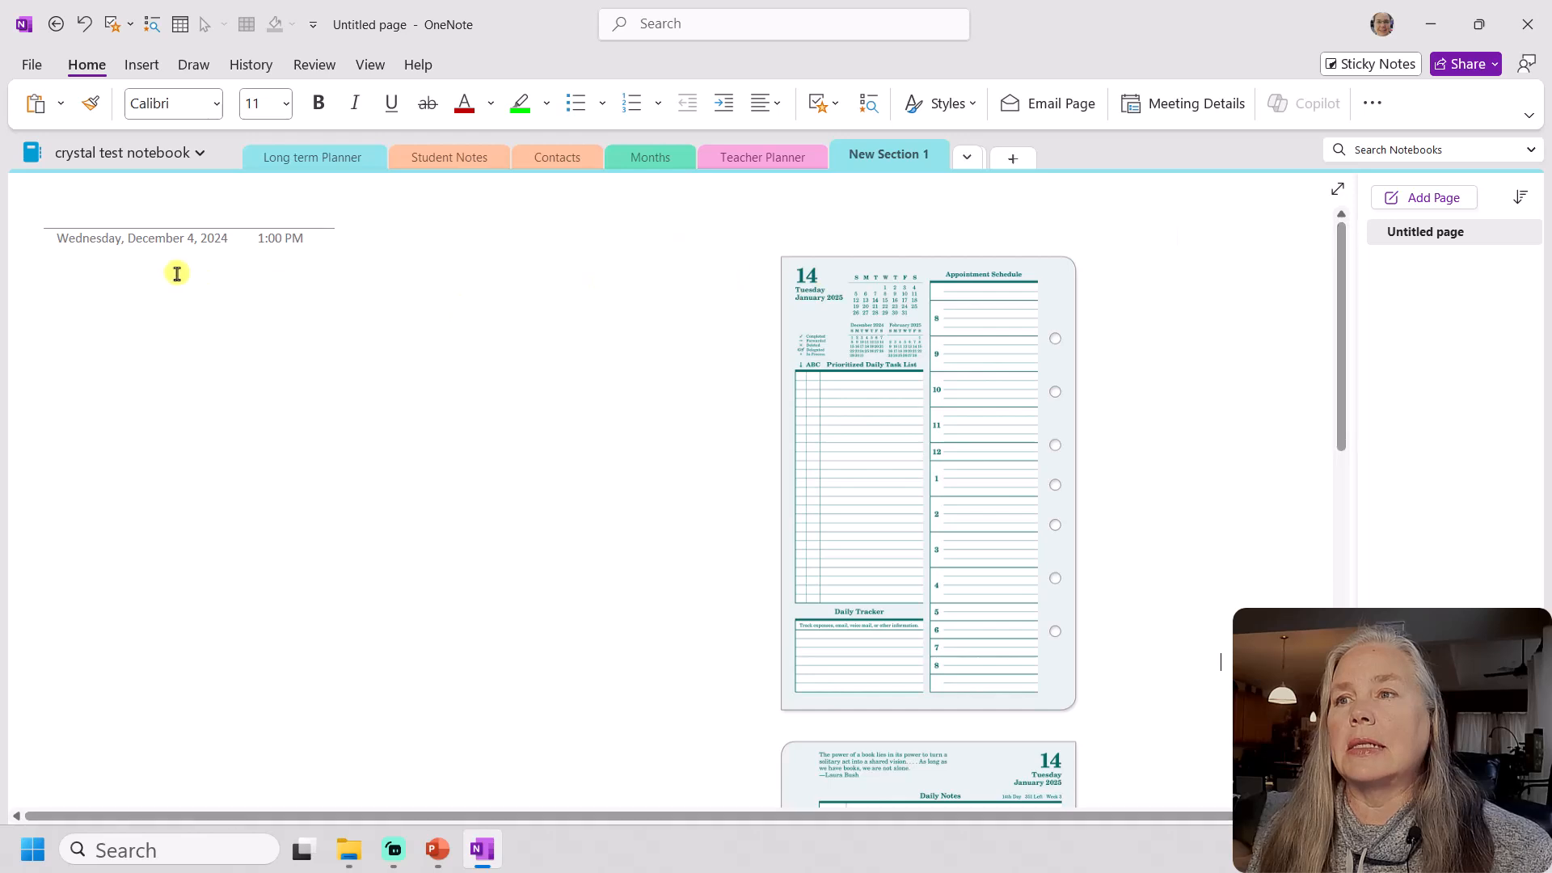
Add a note reading "14" below the page date and format it bold at size 16
left_click(71, 296)
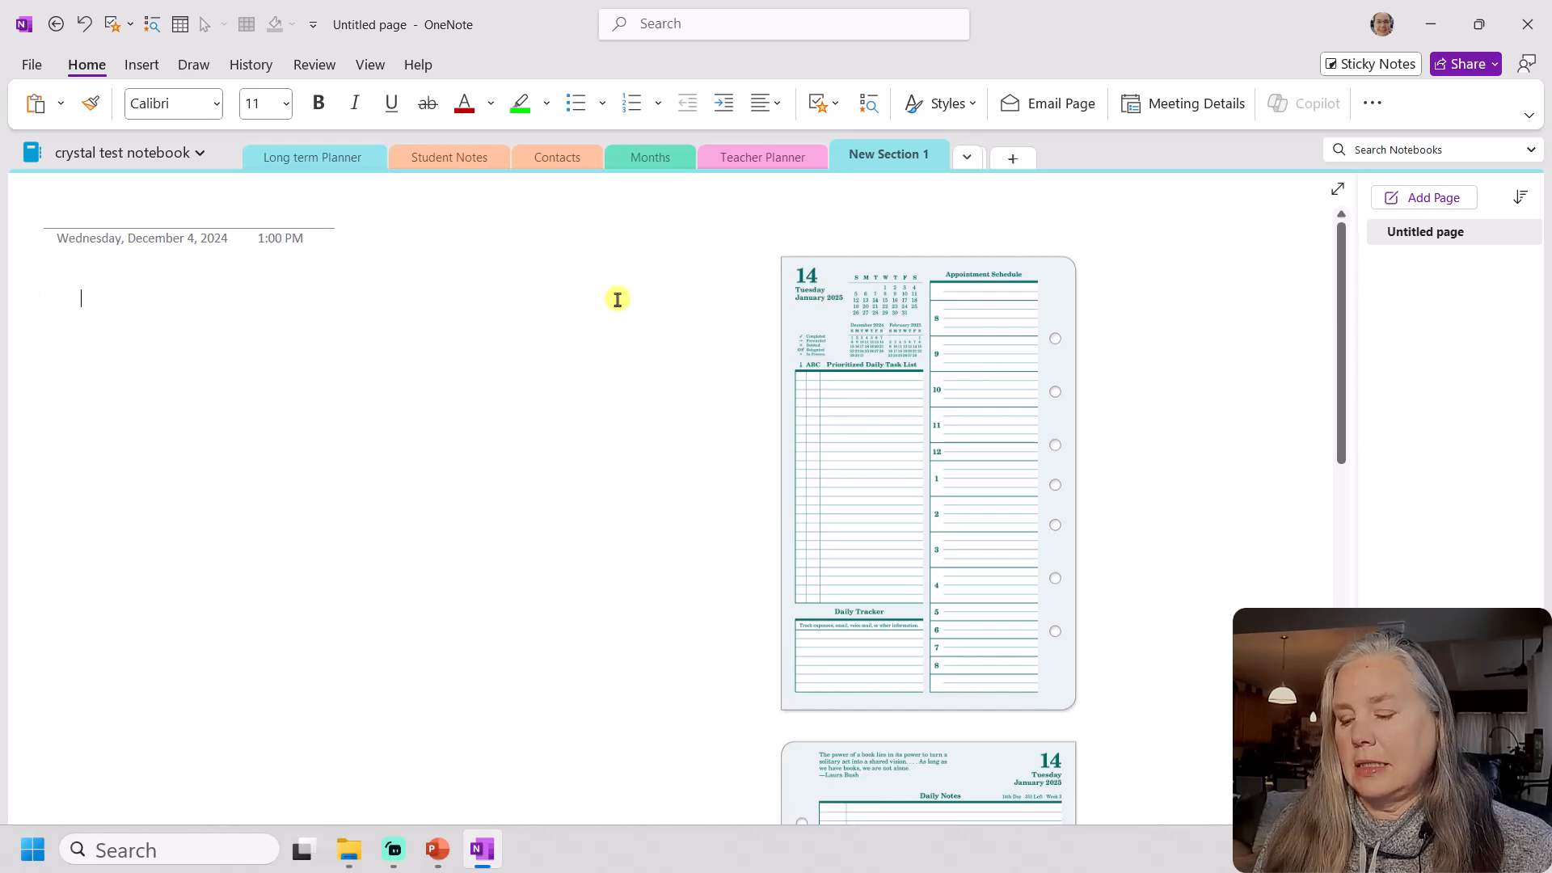
type("14")
double_click(121, 301)
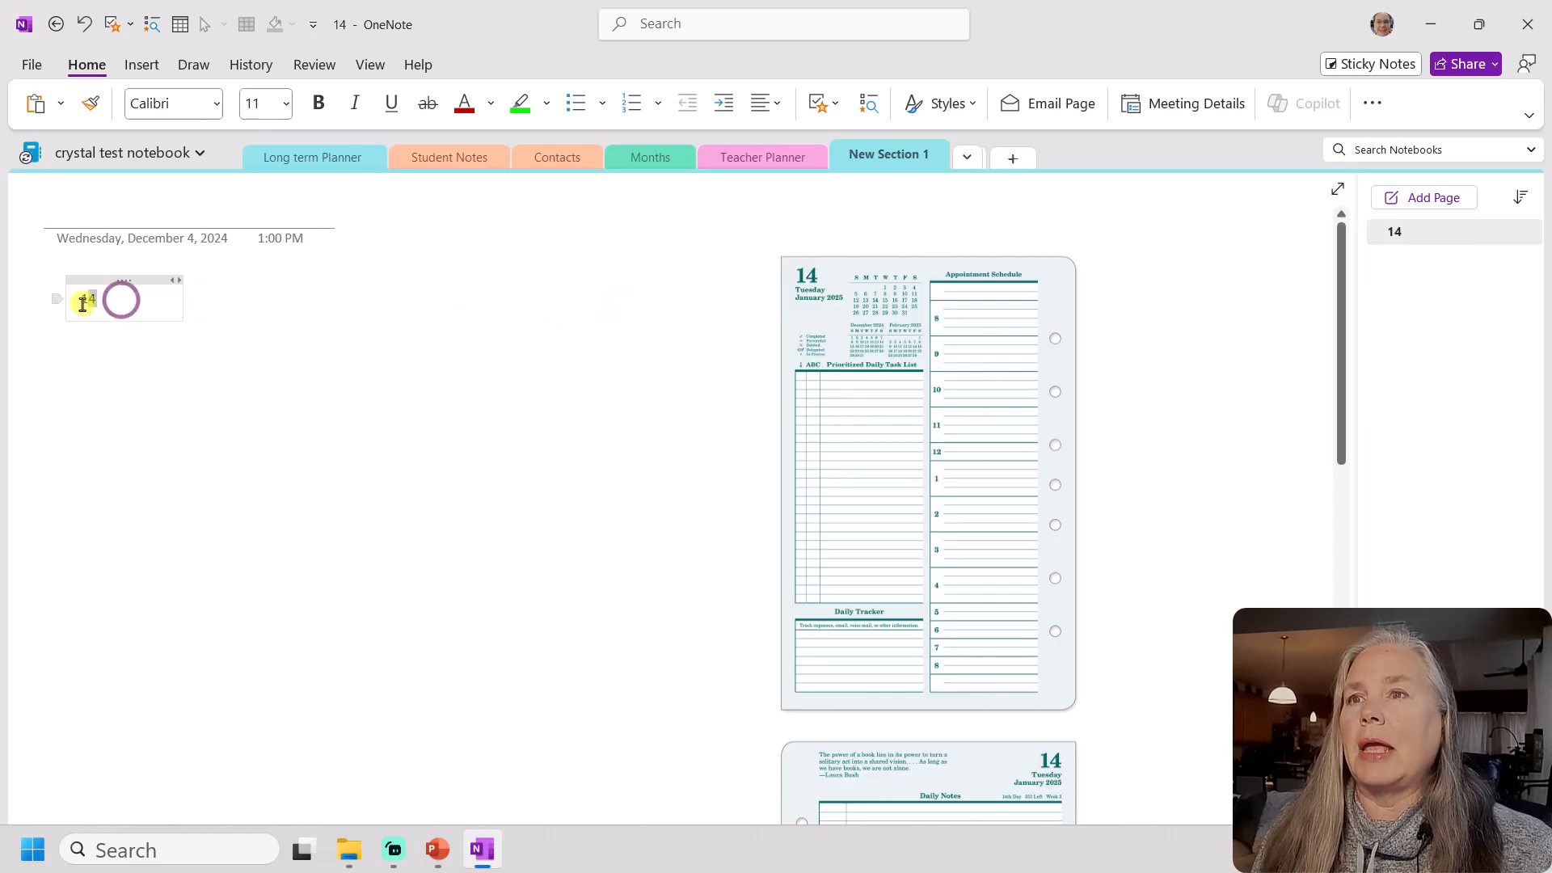
left_click(286, 105)
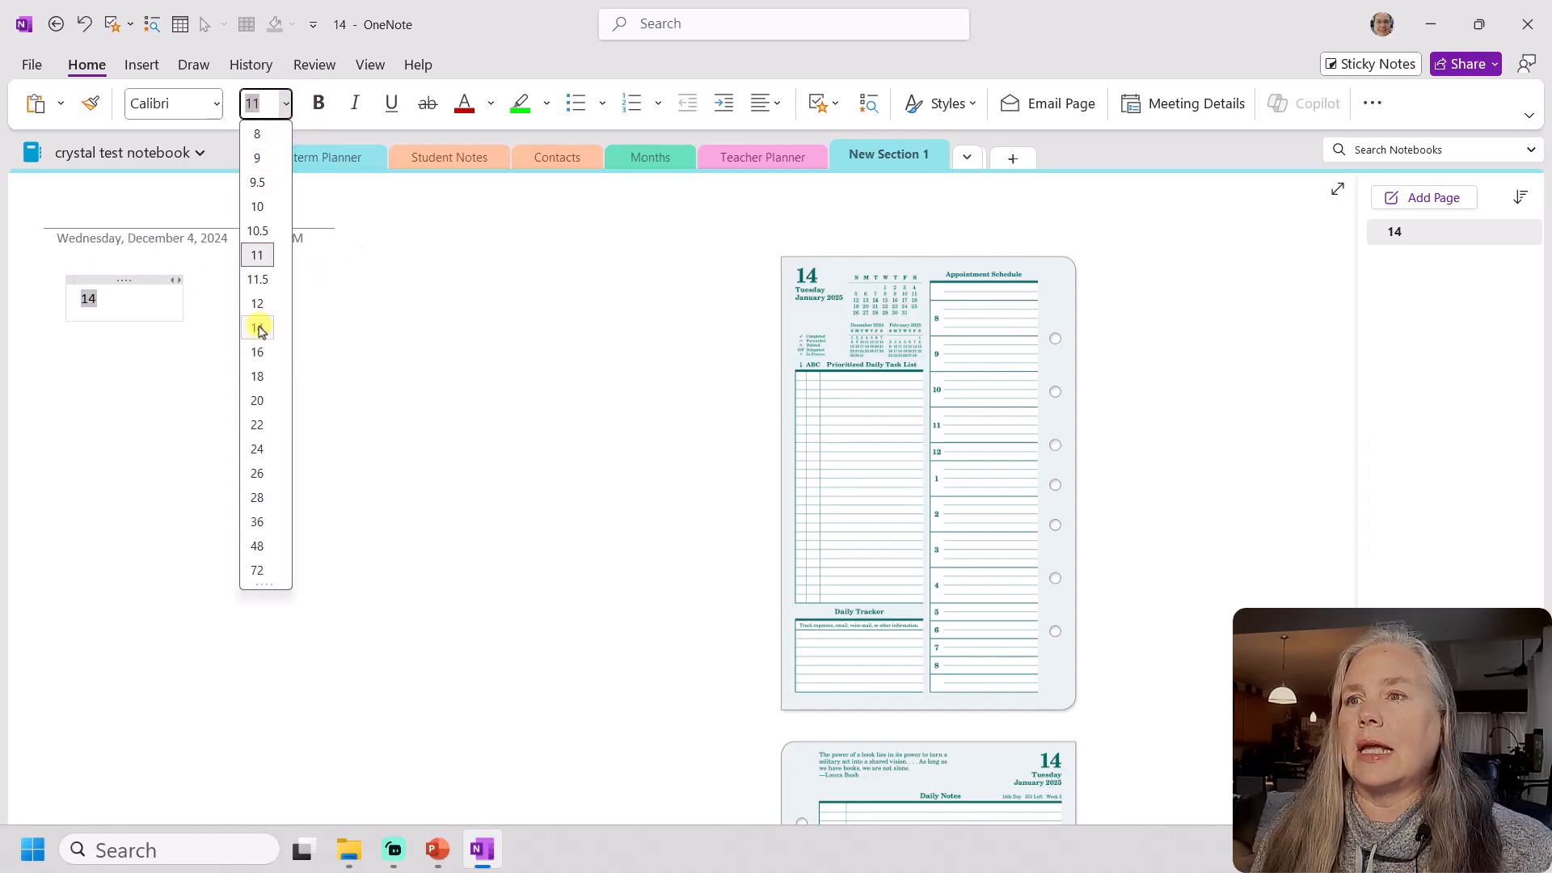
left_click(257, 353)
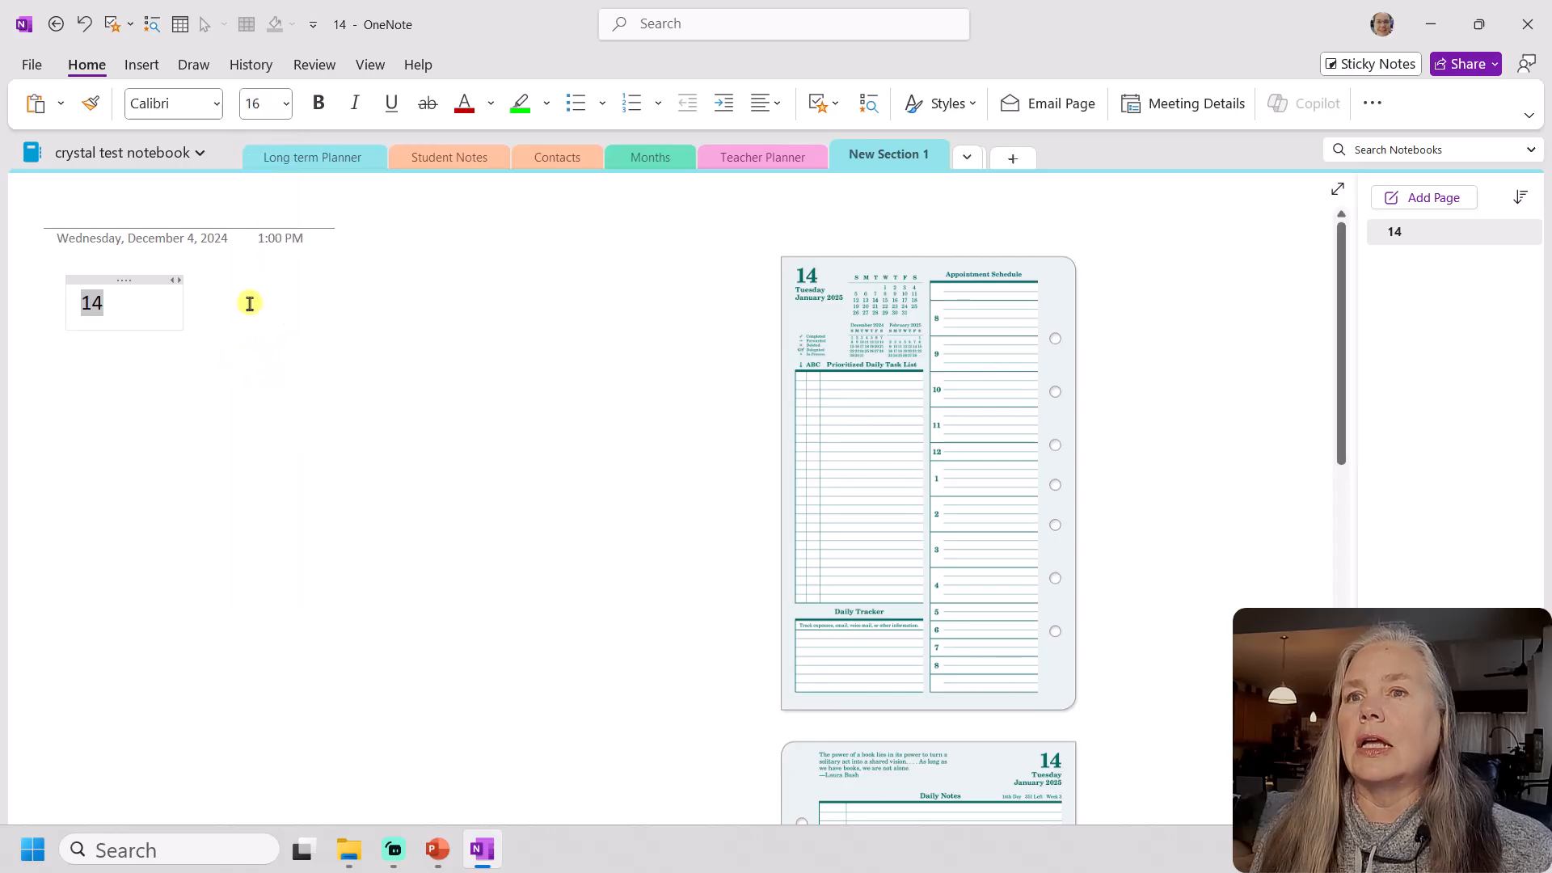
left_click(319, 103)
left_click(305, 297)
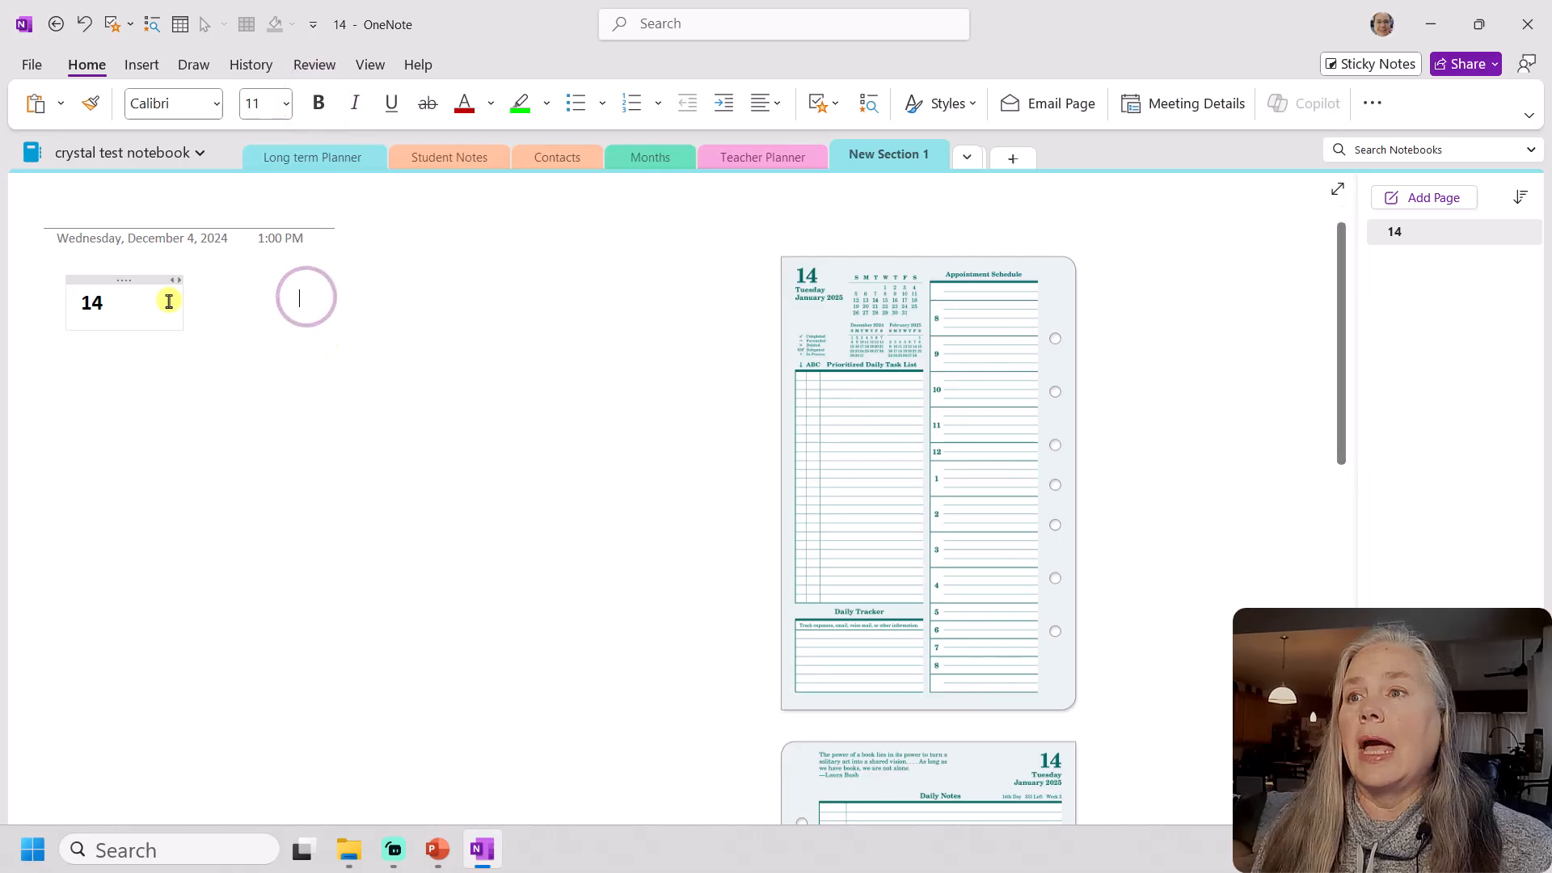
Add the line "Tuesday" under the 14, without bold and at font size 12
left_click(137, 306)
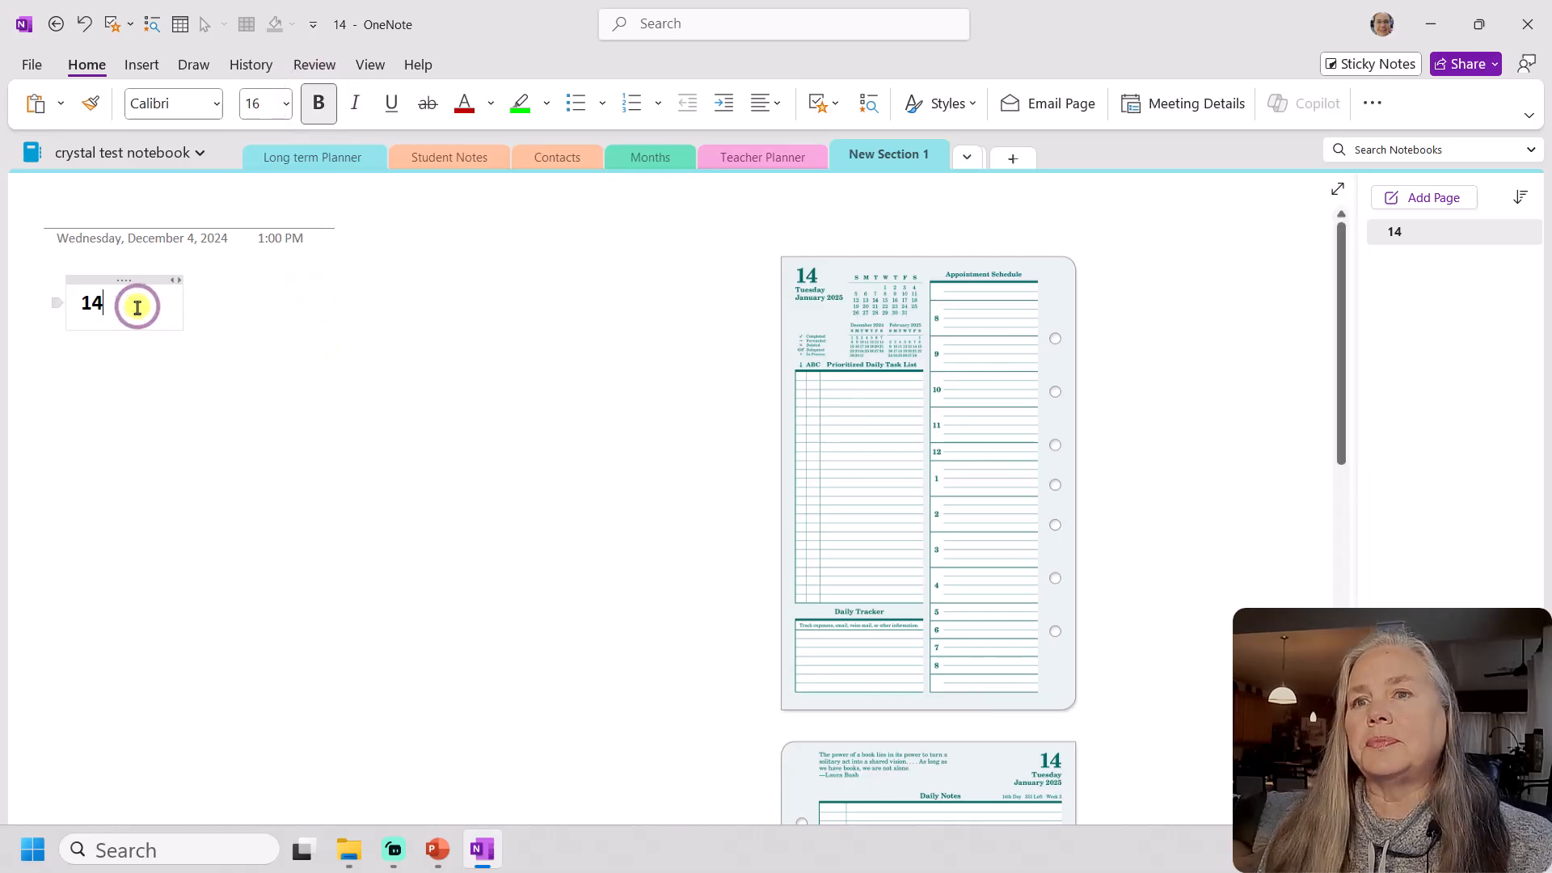
key("Return")
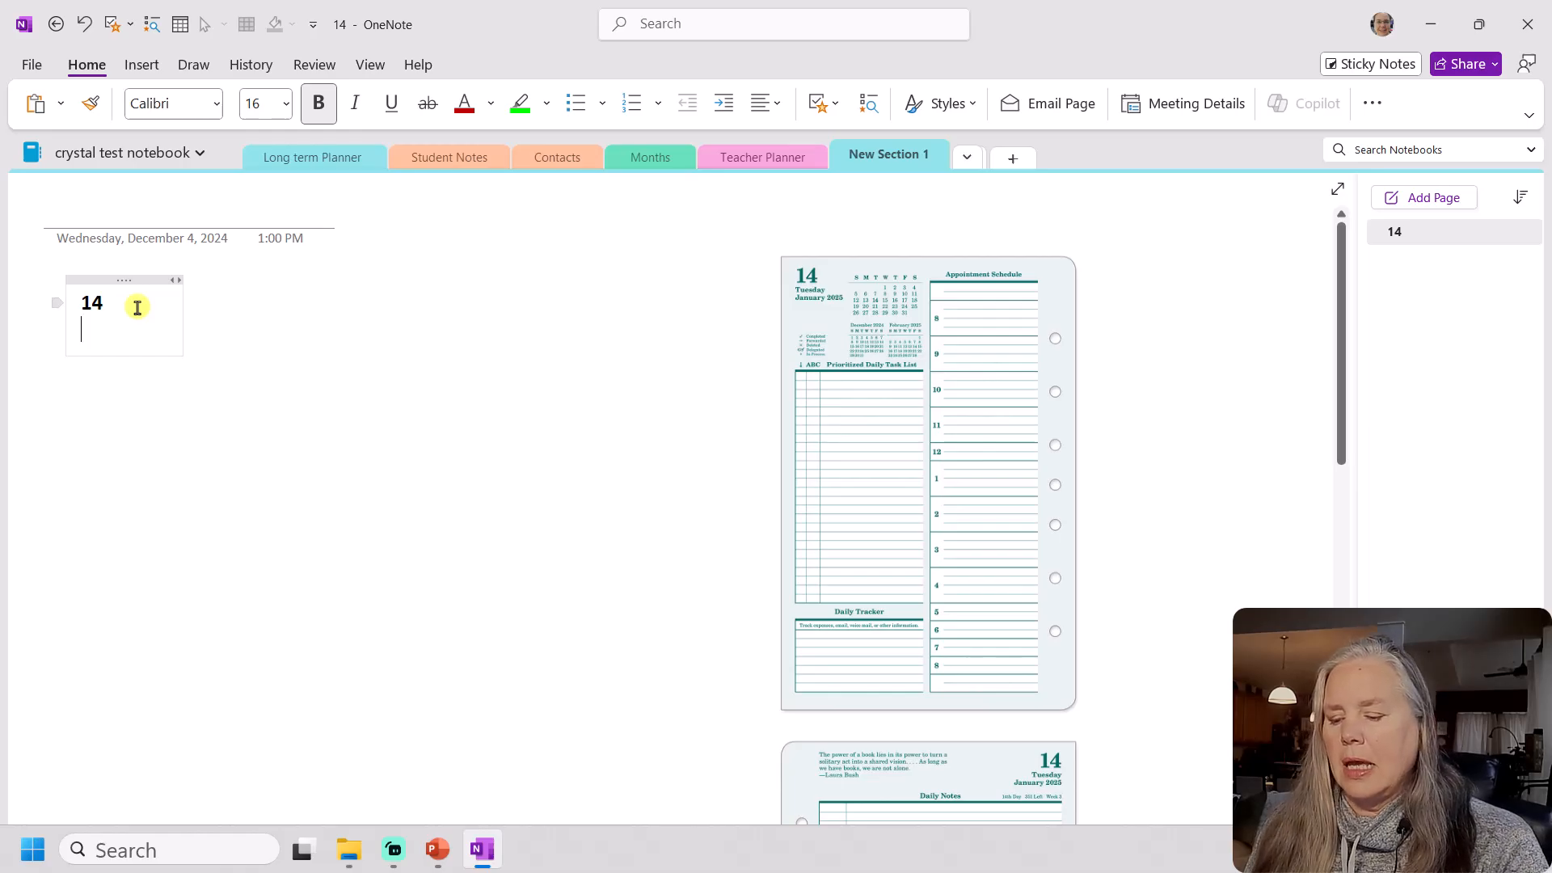
type("Tue")
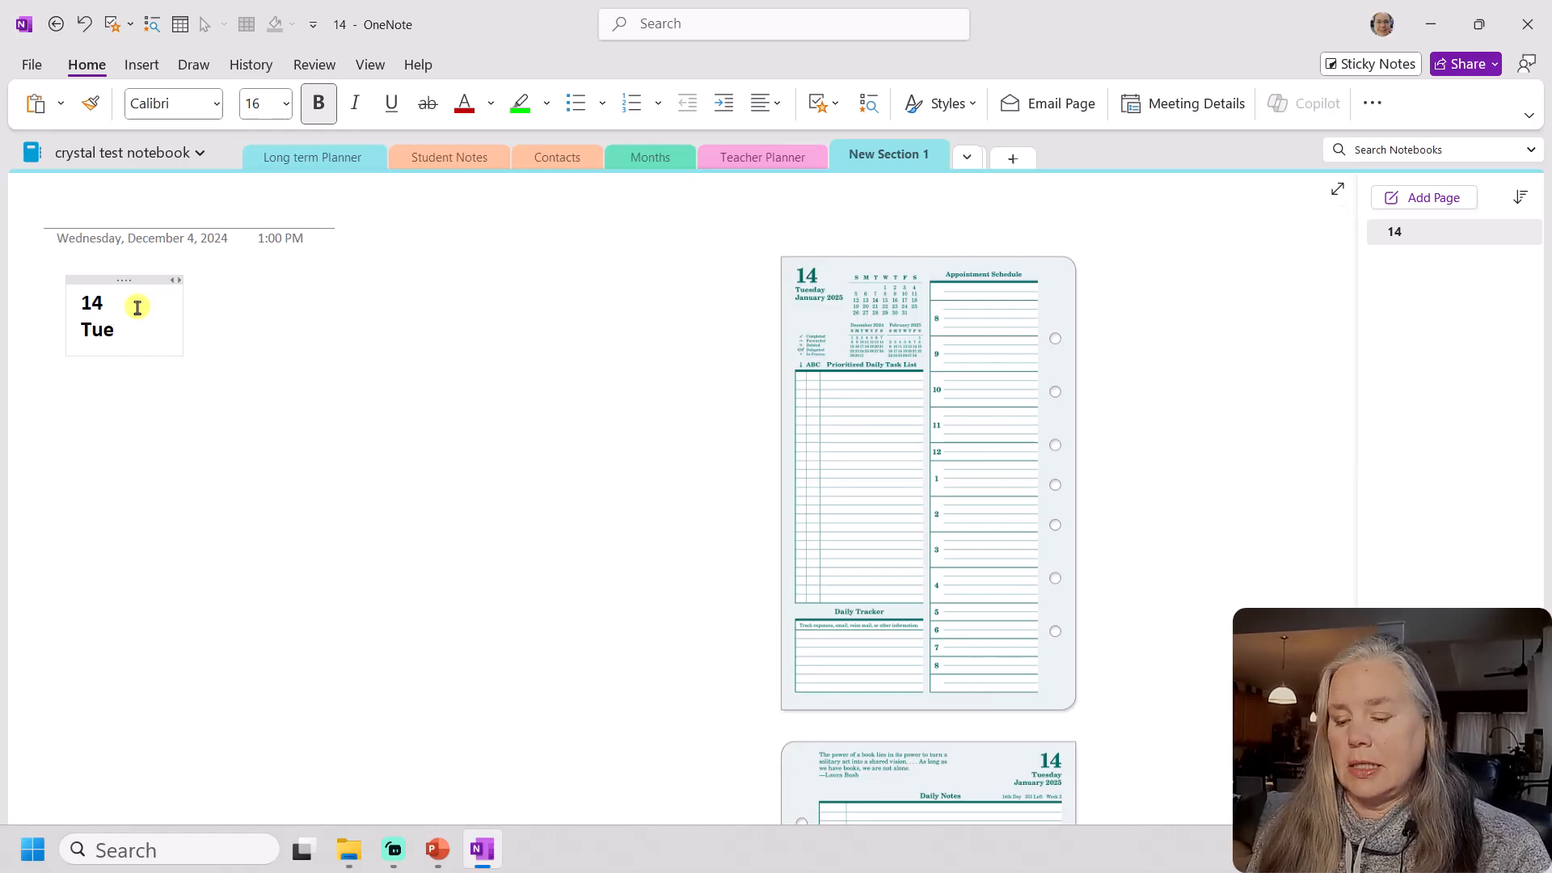
type("sday")
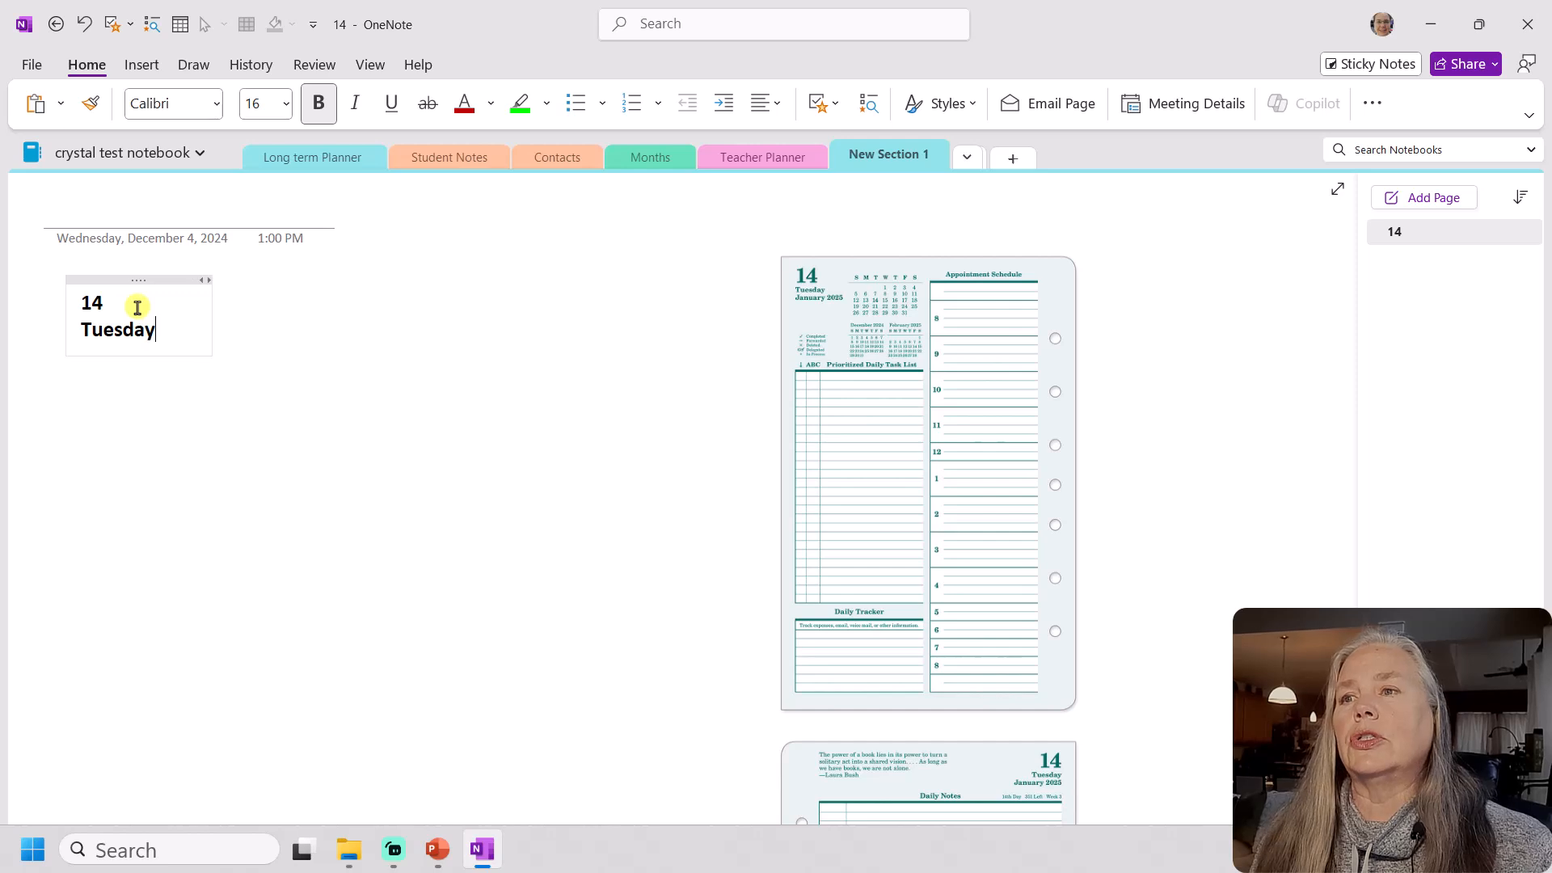
left_click_drag(169, 332, 84, 328)
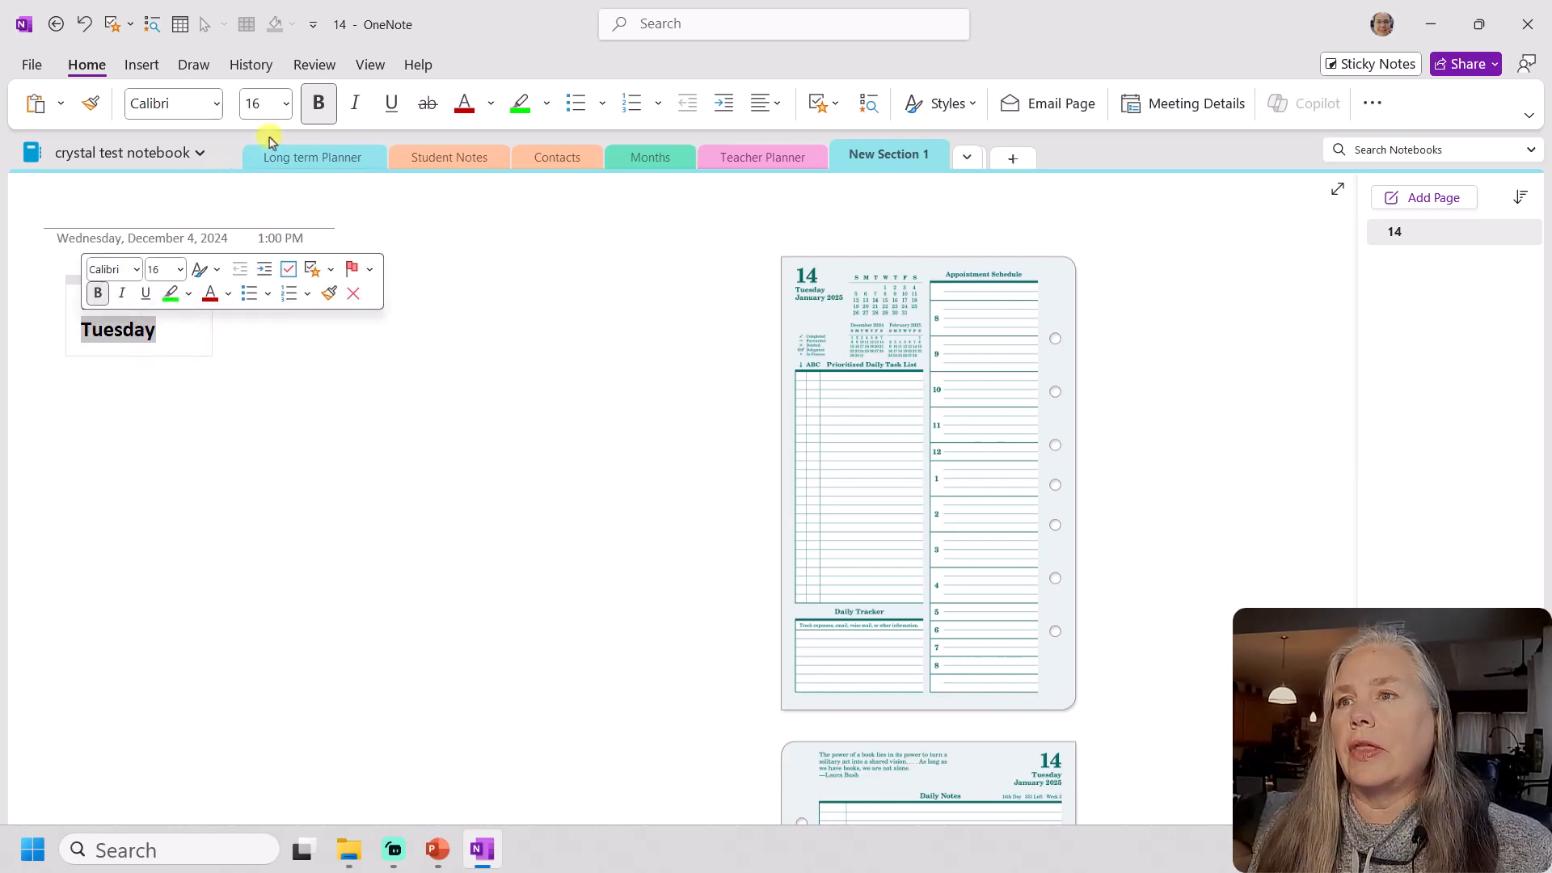
left_click(316, 102)
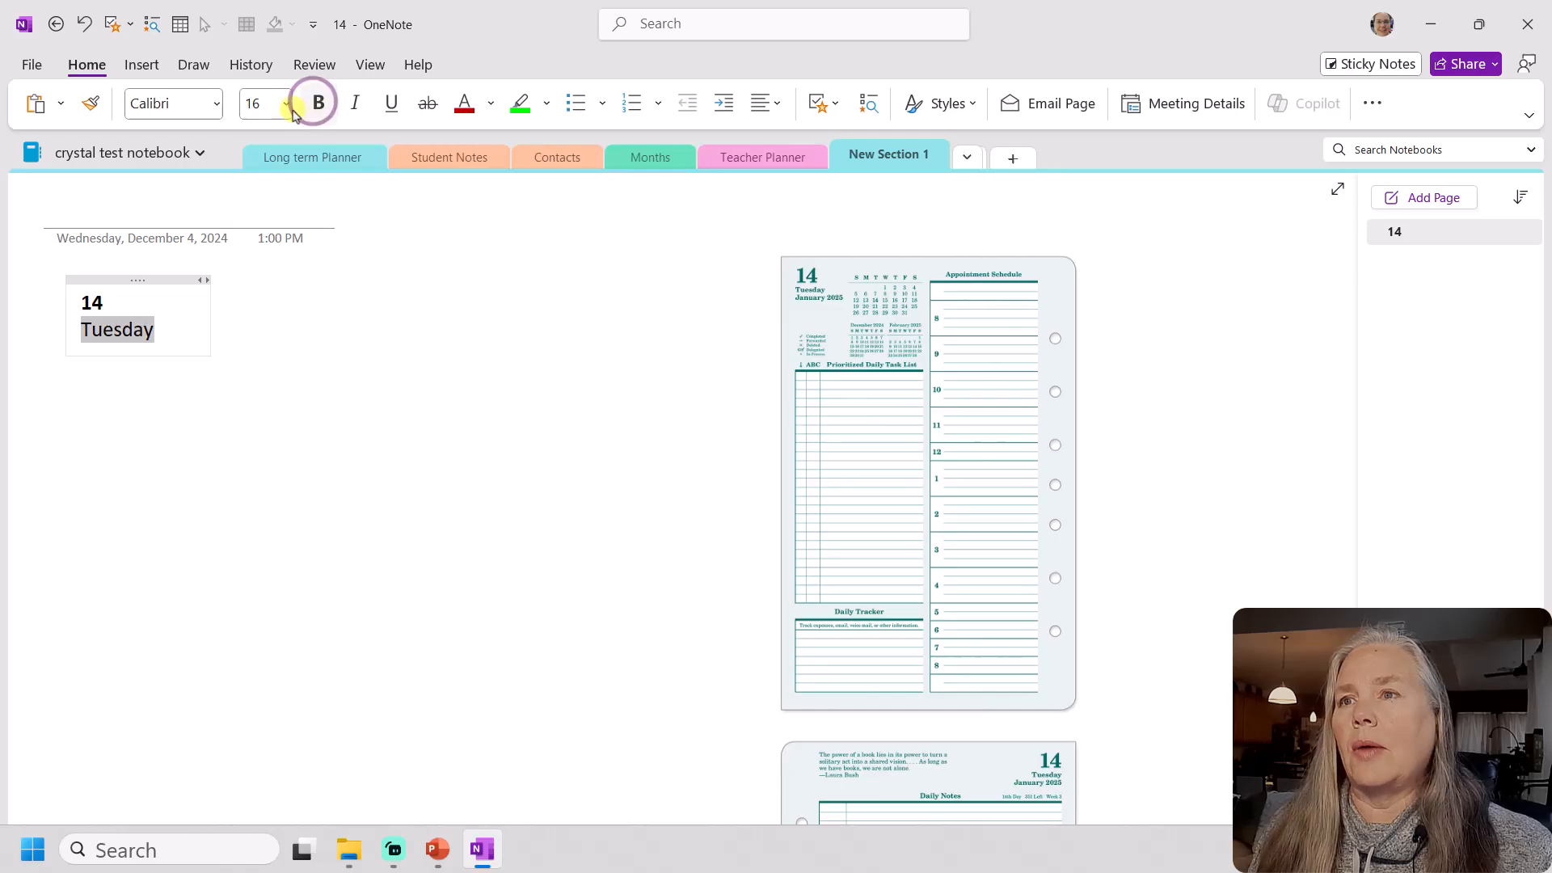
left_click(285, 104)
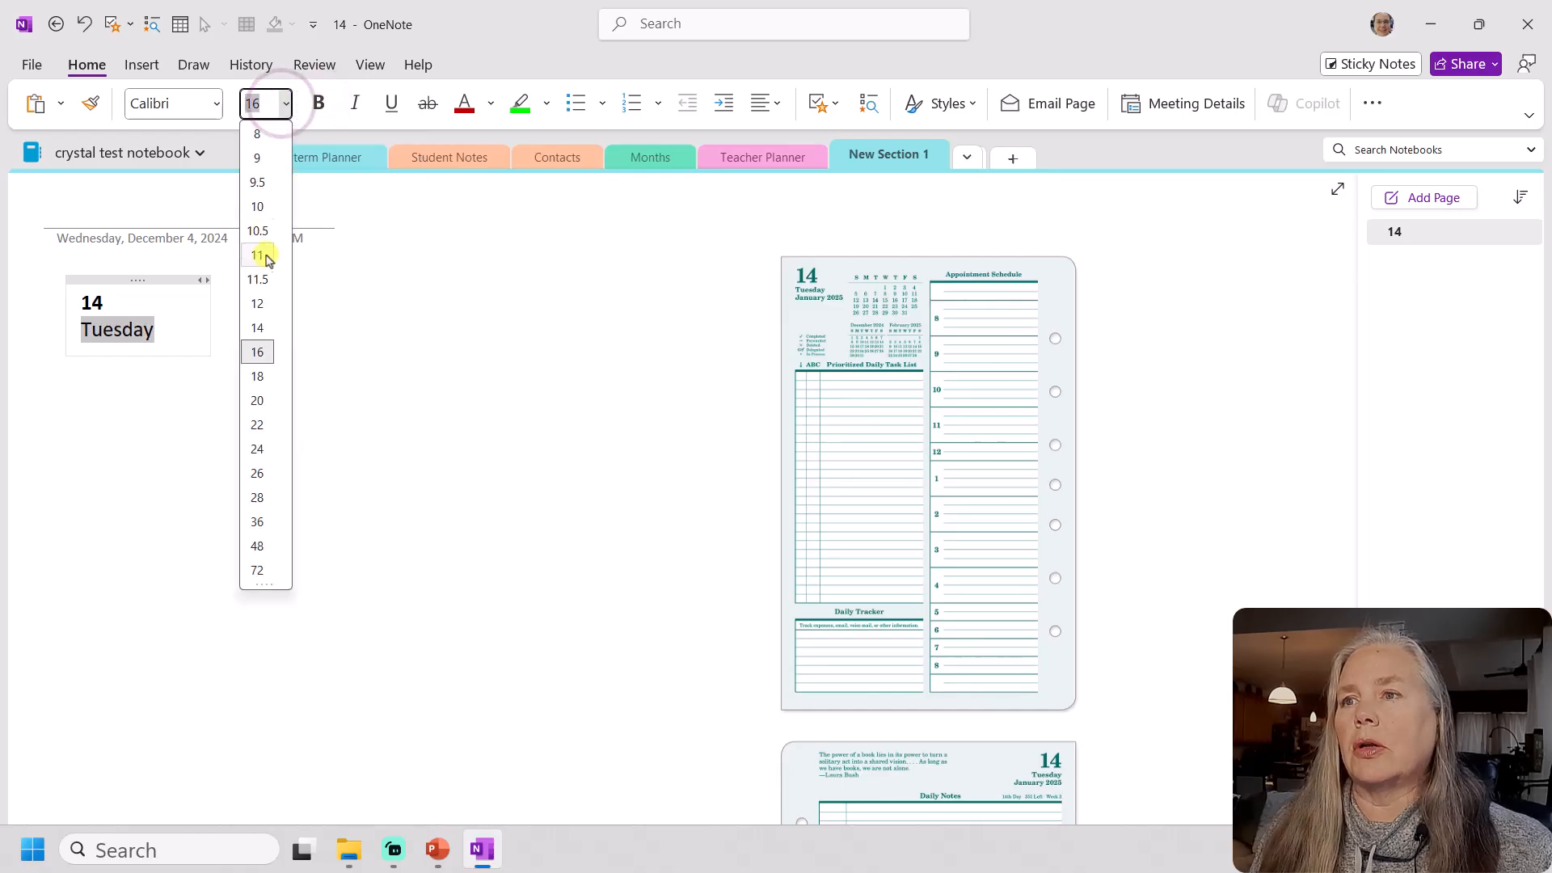
left_click(261, 304)
left_click(277, 330)
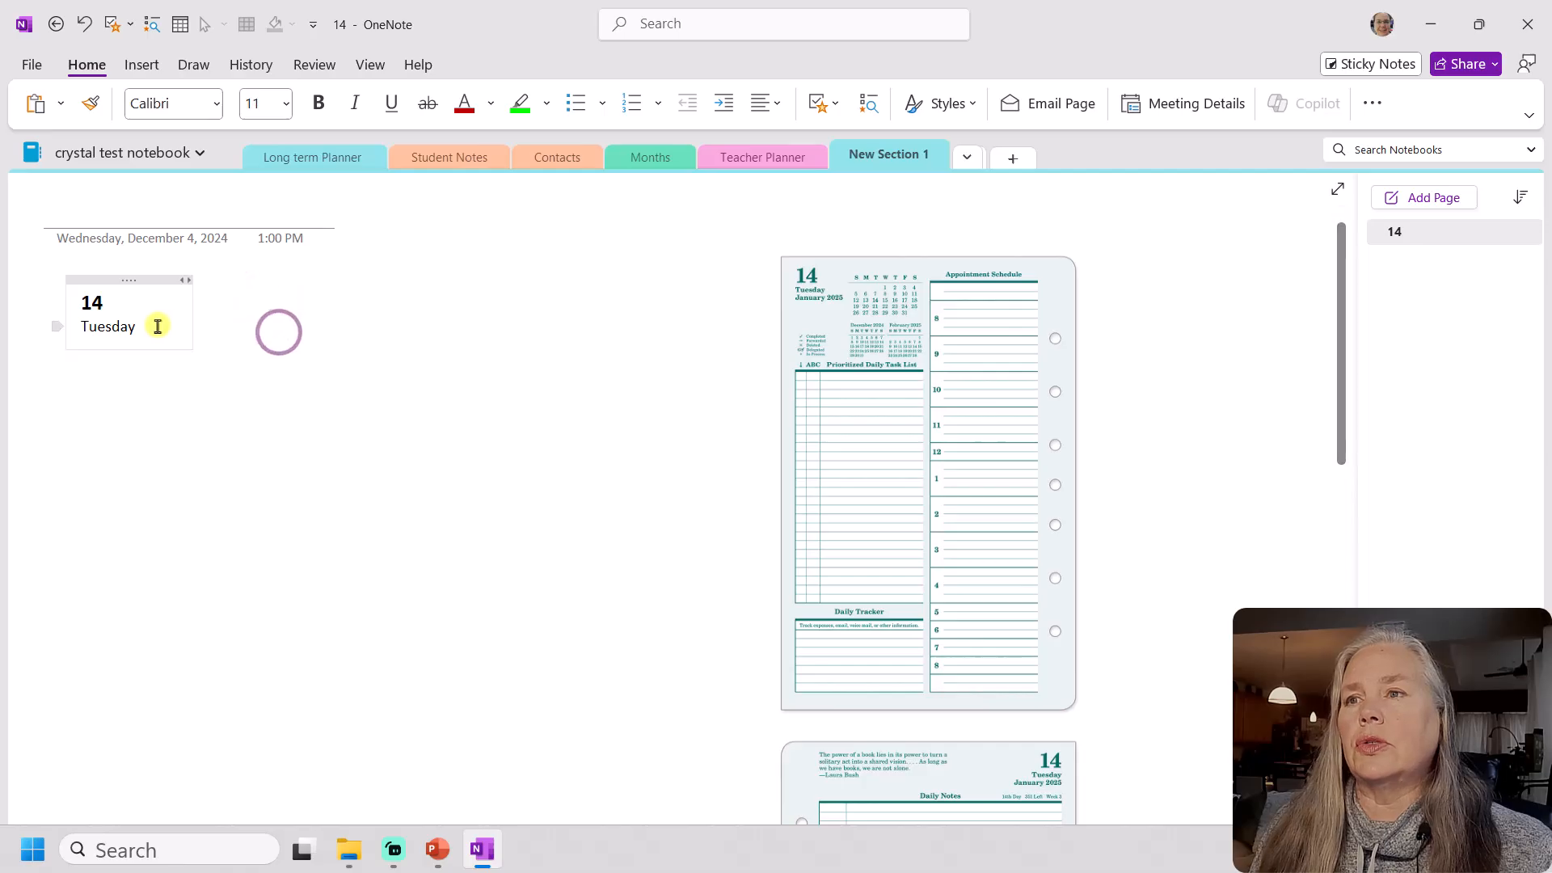
Add the line "January 2025" below Tuesday in the date note
left_click(147, 325)
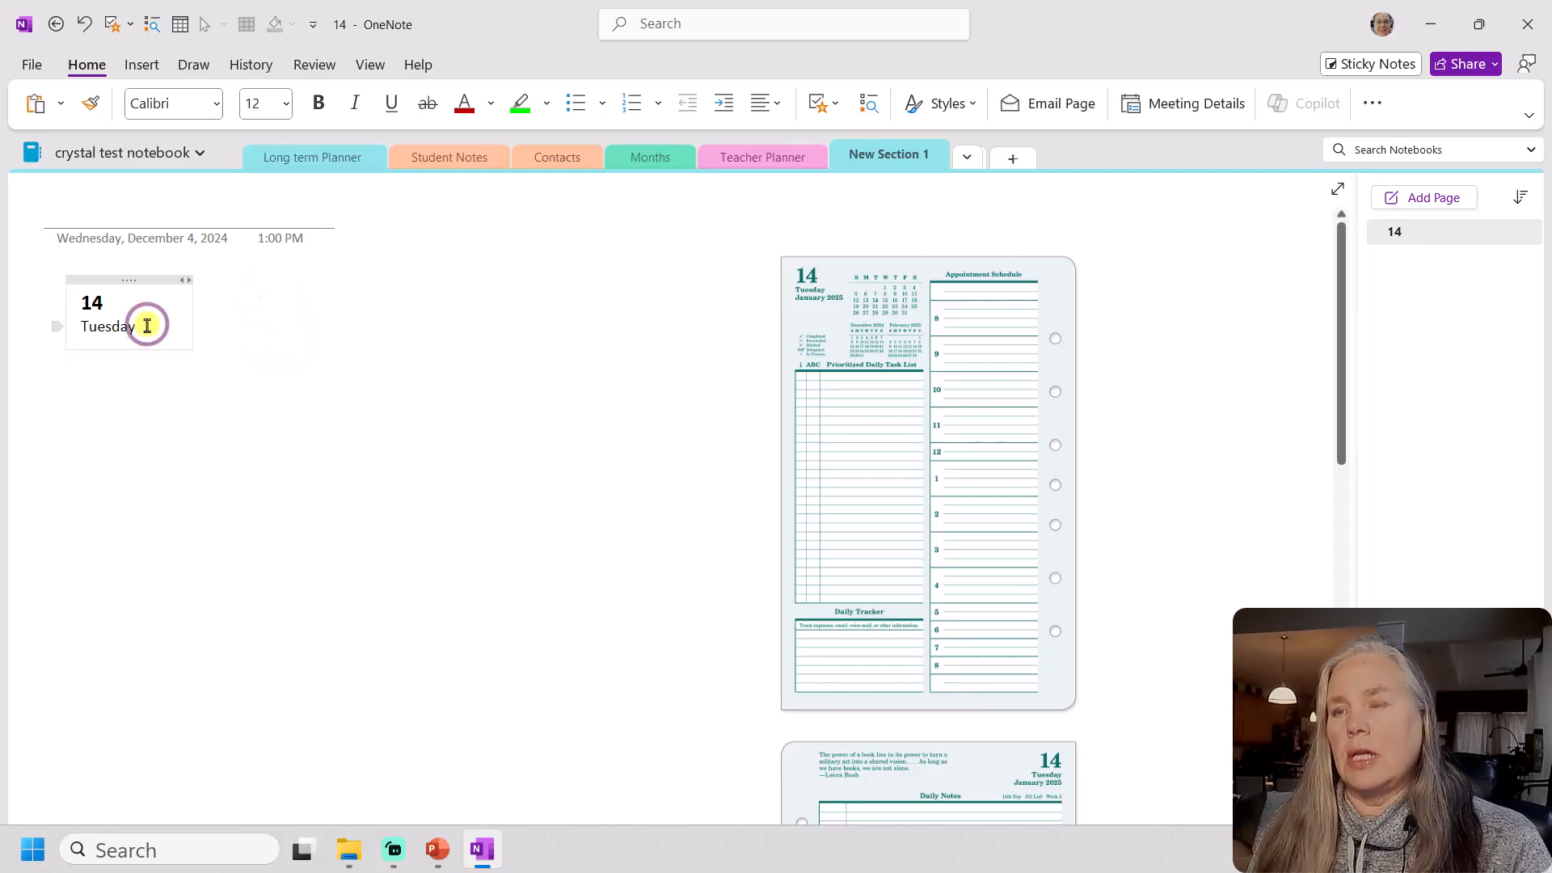
key("Return")
type("January")
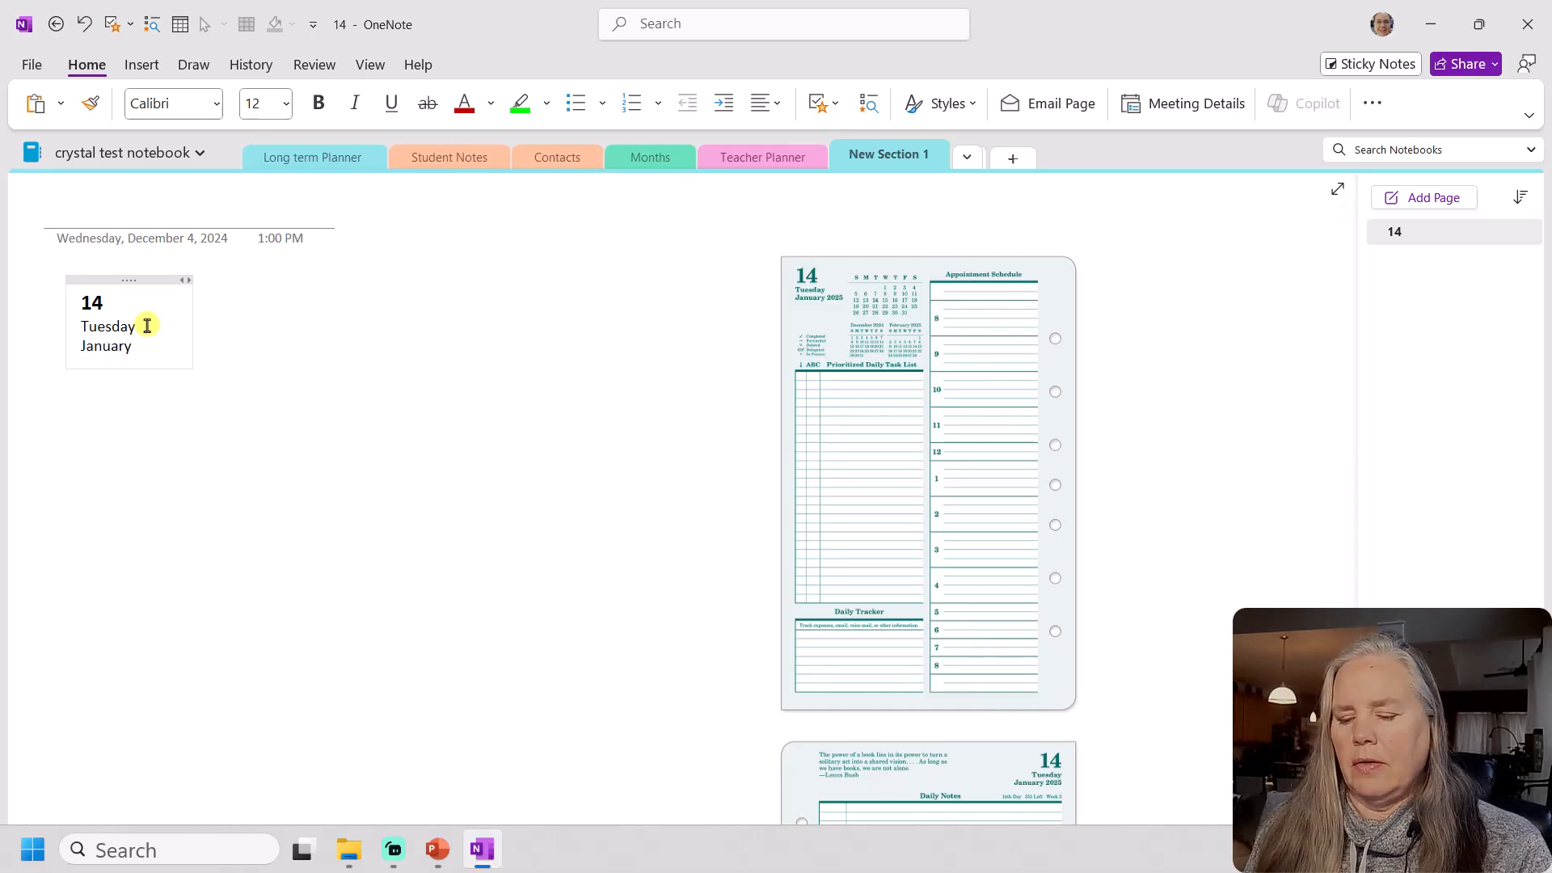
type(" 2025")
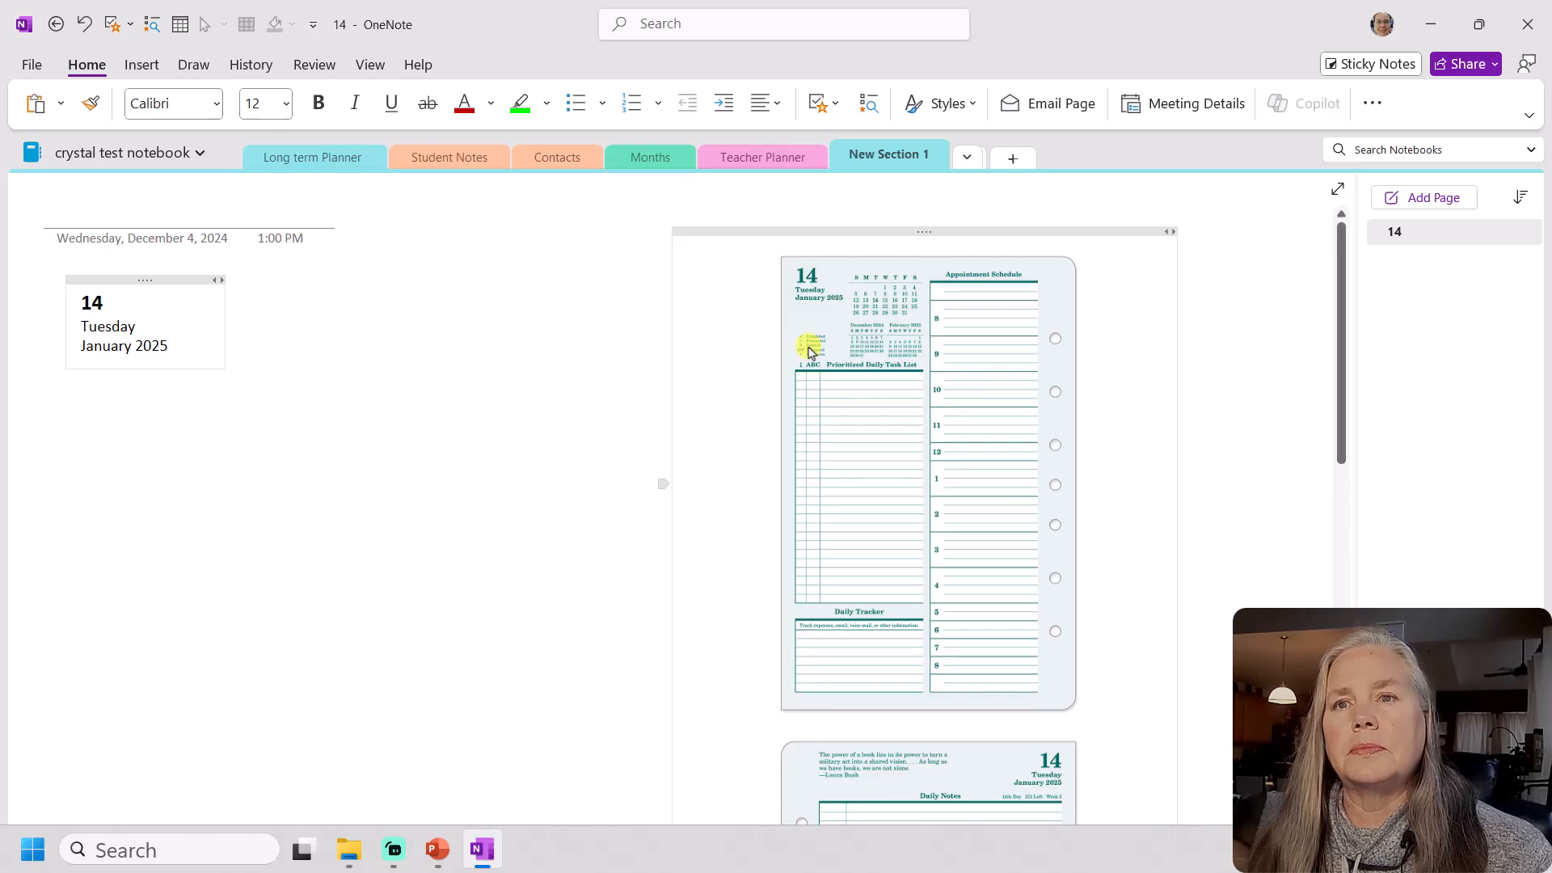
Insert a table of two columns and five rows below "January 2025", leaving a blank line in between
scroll(808, 354, "up", 5)
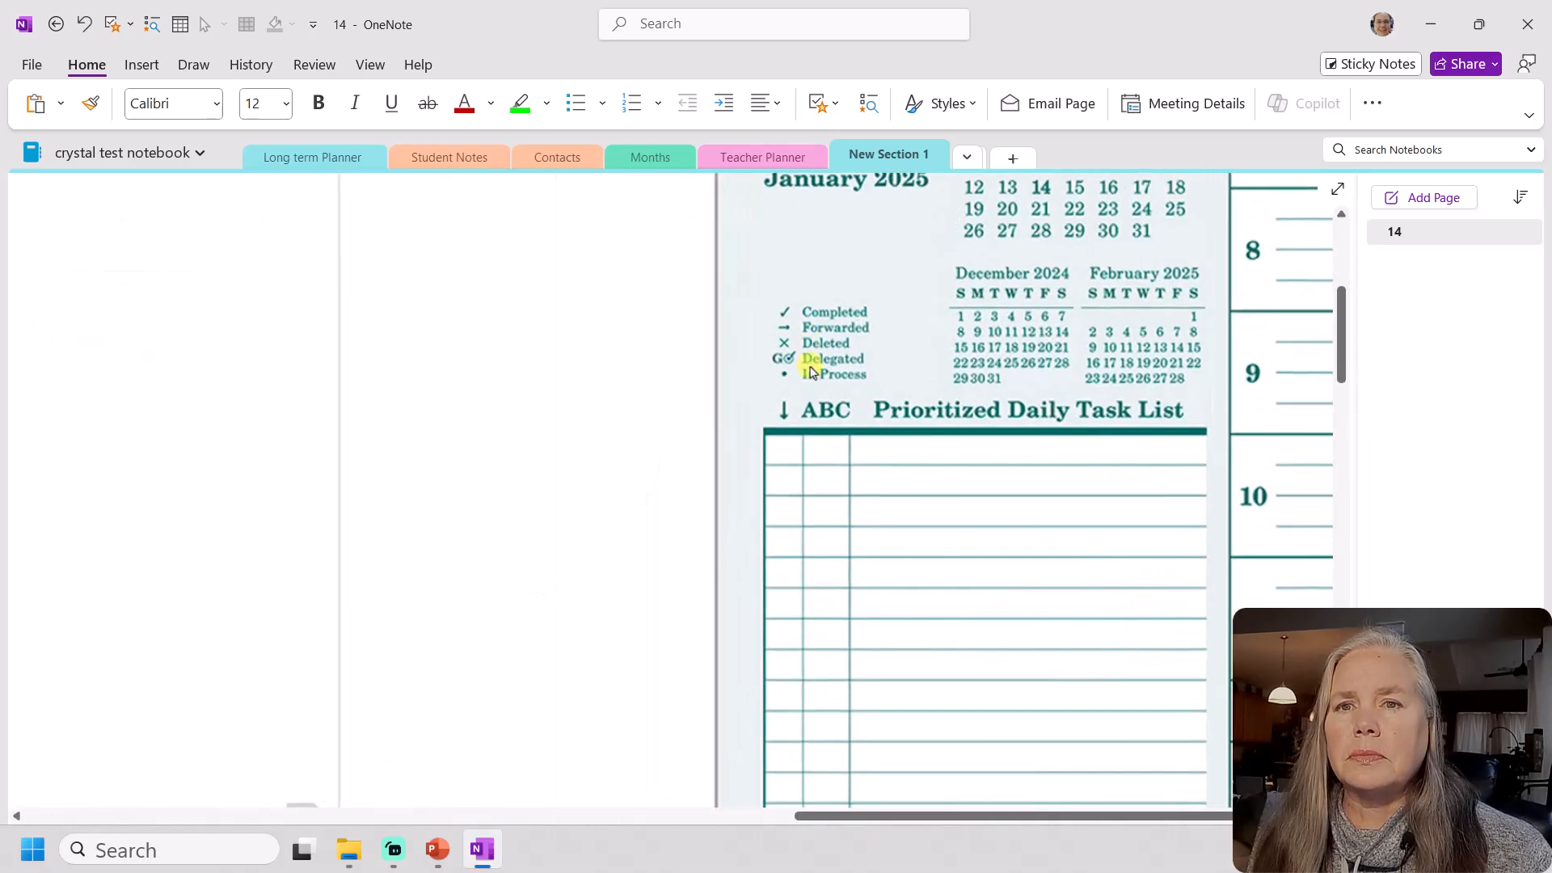
scroll(816, 388, "up", 3)
scroll(855, 446, "up", 1)
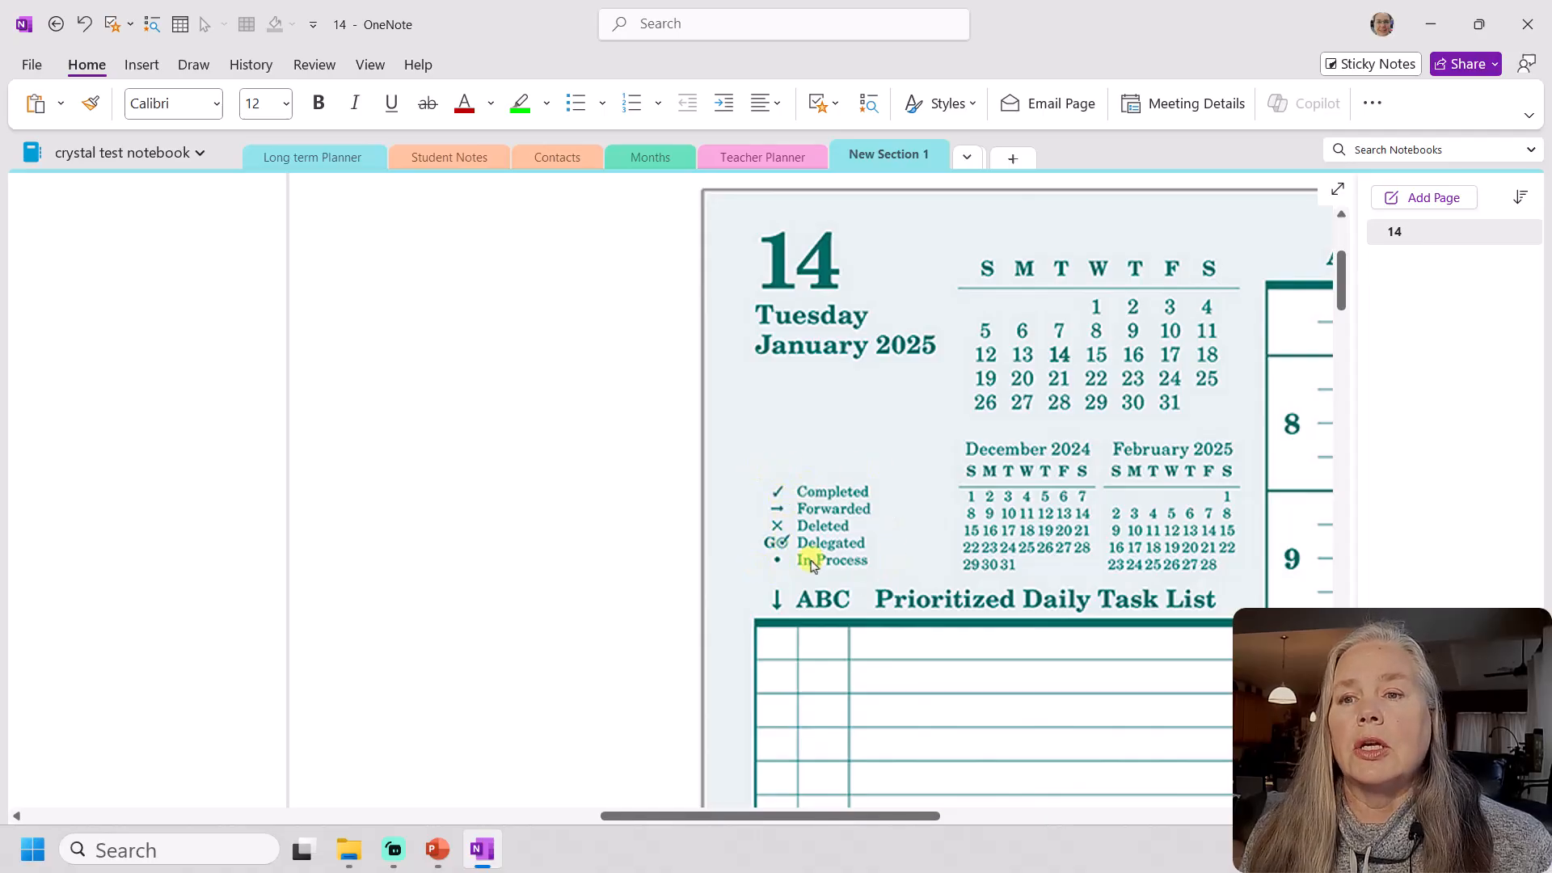
left_click_drag(766, 816, 228, 706)
left_click(484, 524)
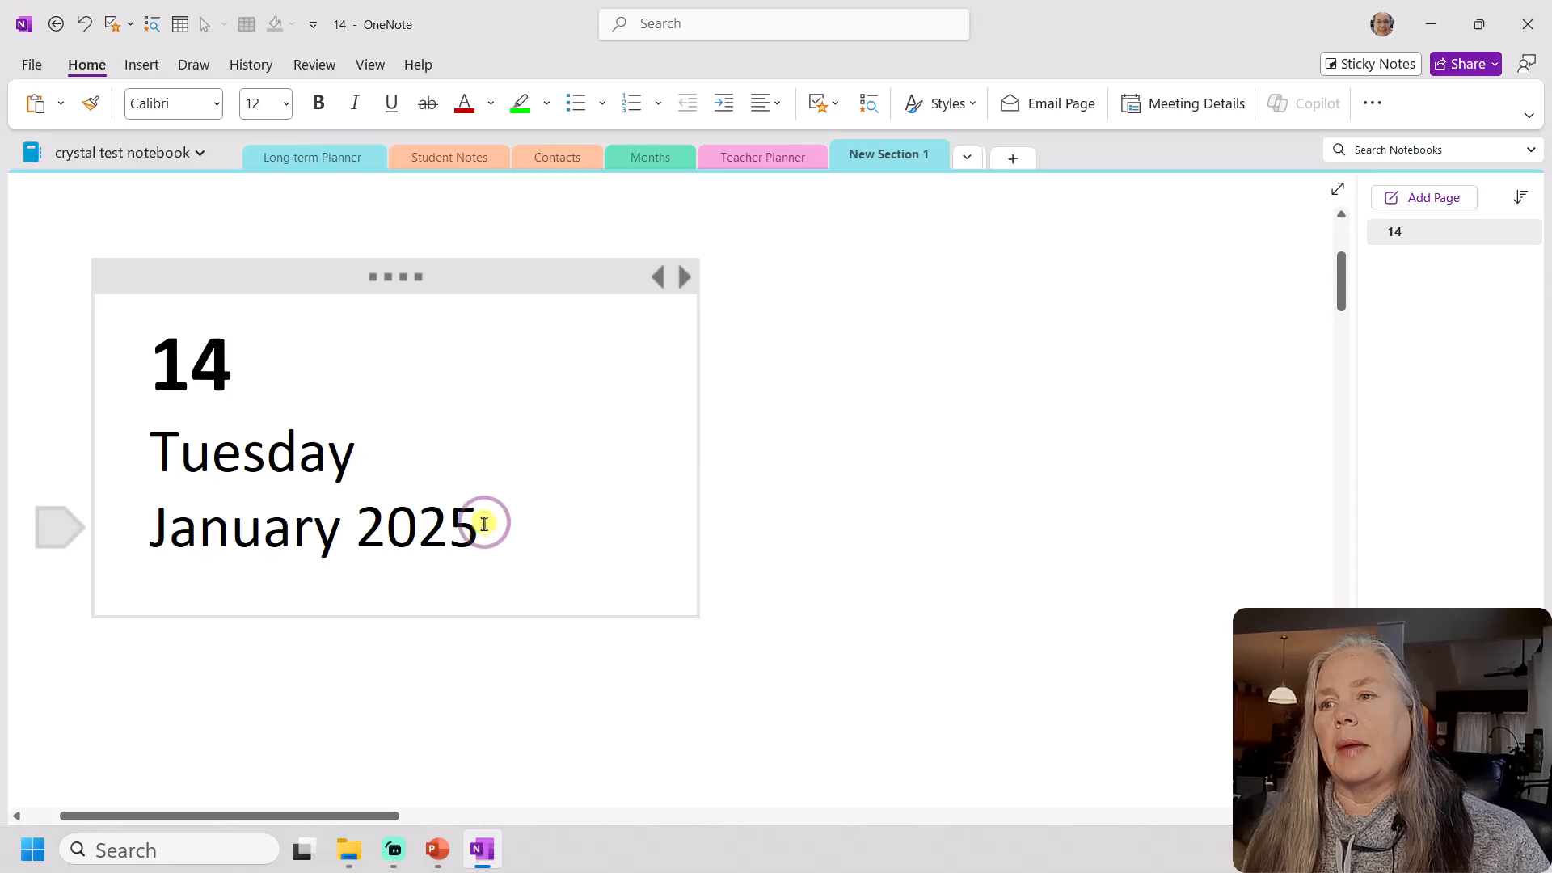
key("Return")
key("Return")
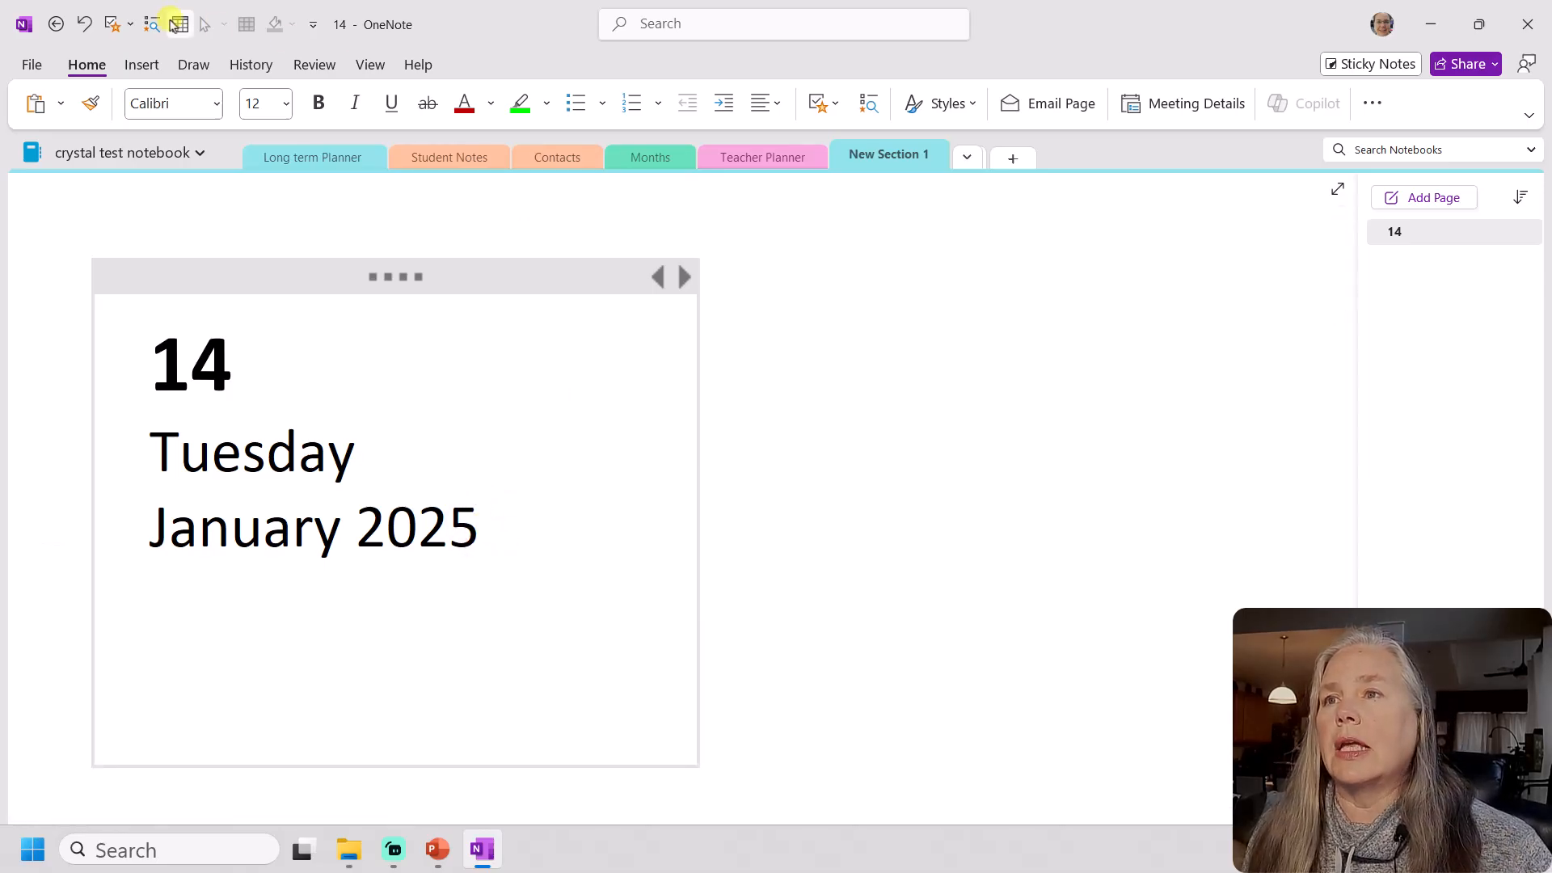
left_click(141, 67)
left_click(52, 105)
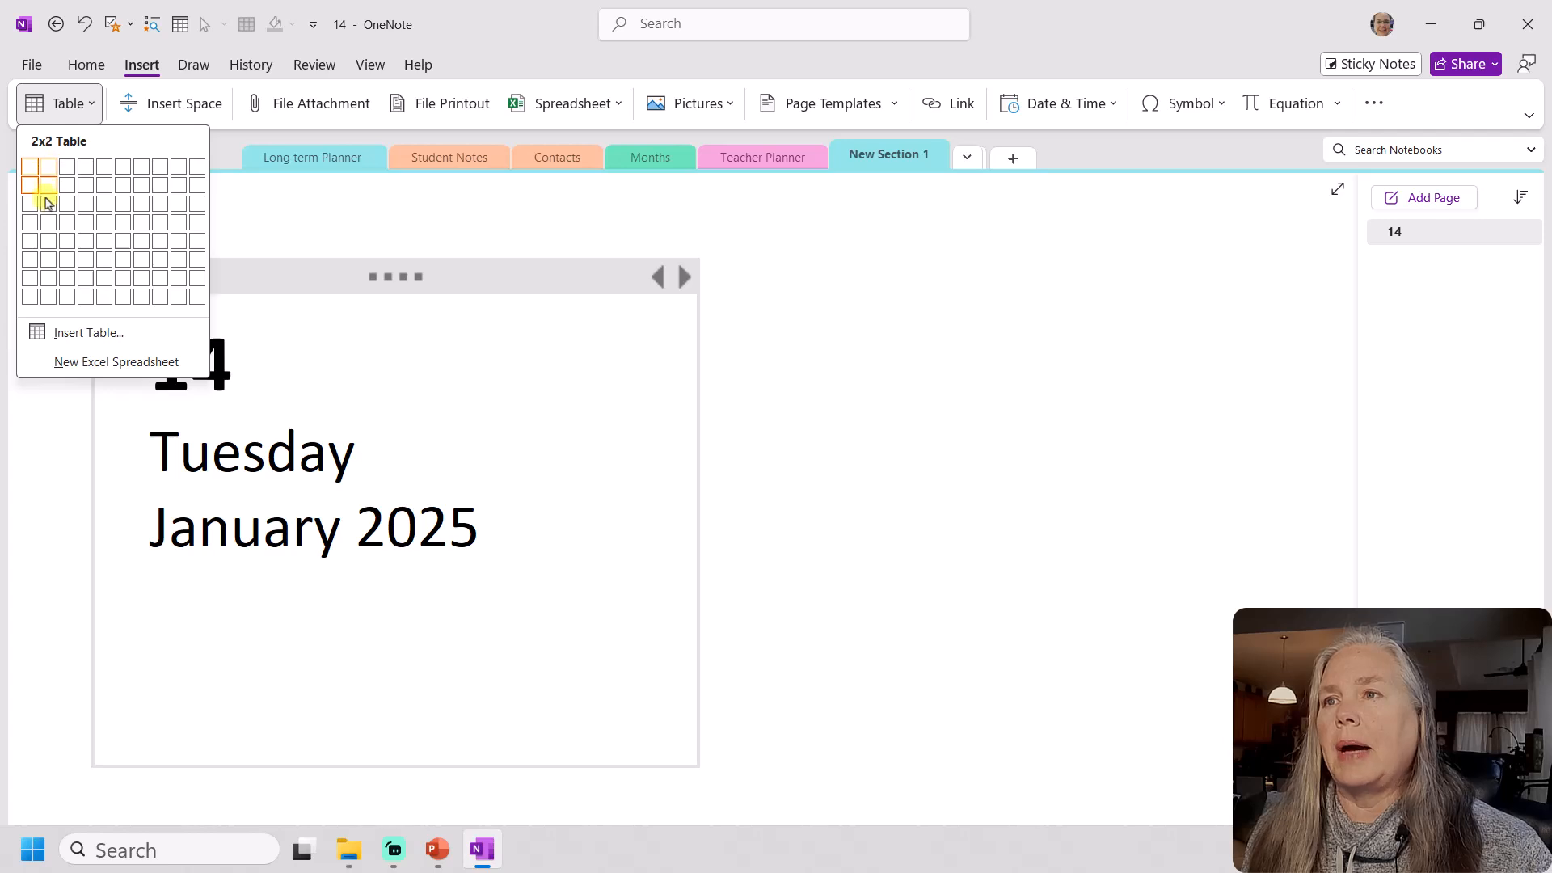
left_click(49, 241)
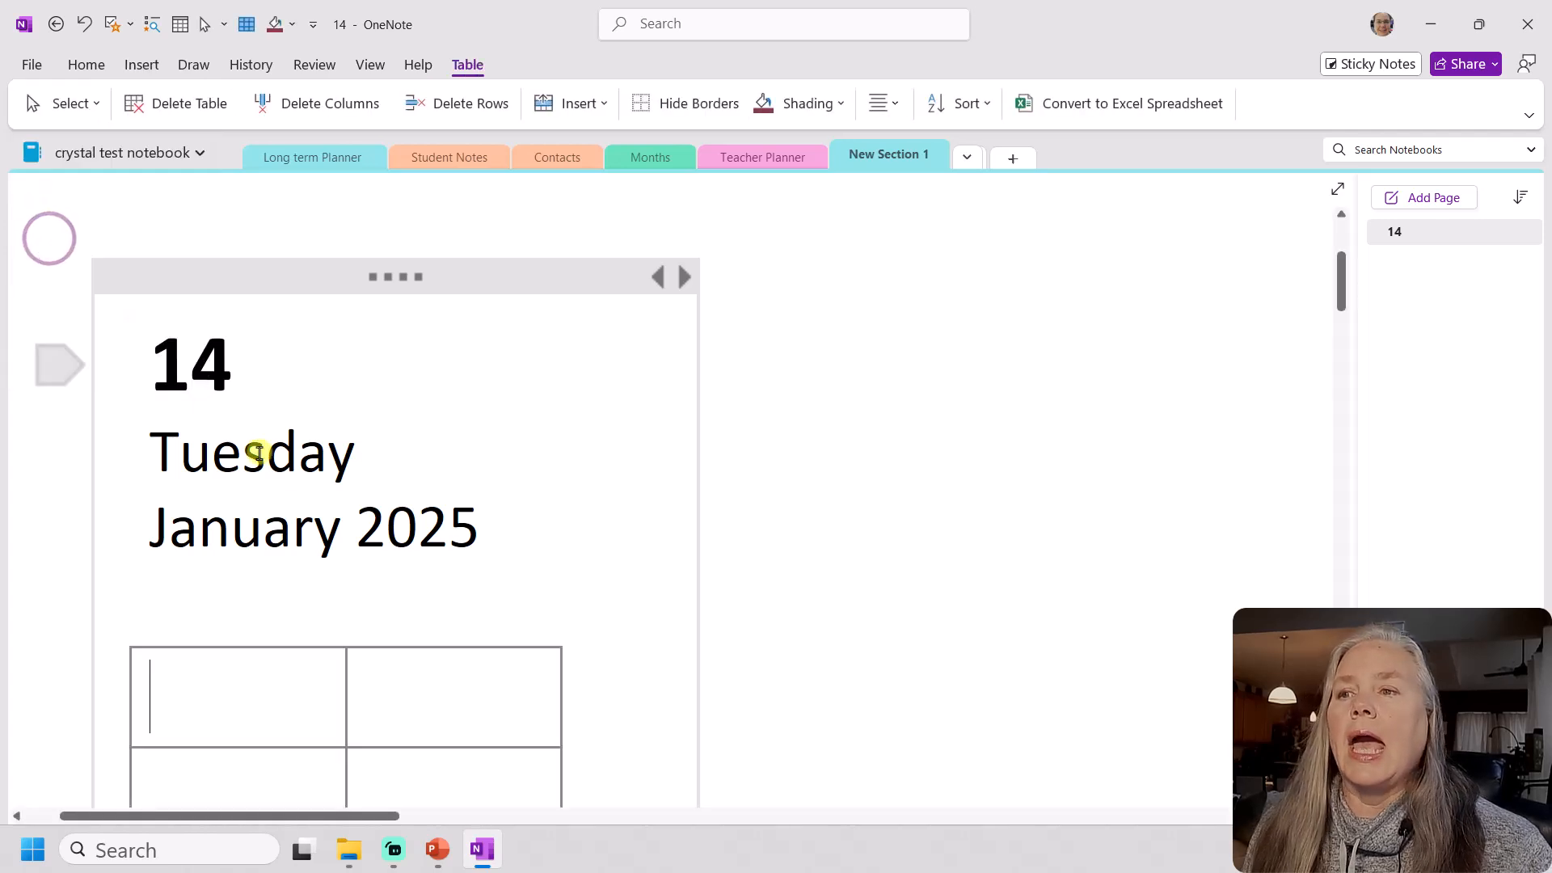
Move the container with the planner reference images next to the date note, just below the page date
scroll(374, 518, "down", 1)
left_click(345, 605)
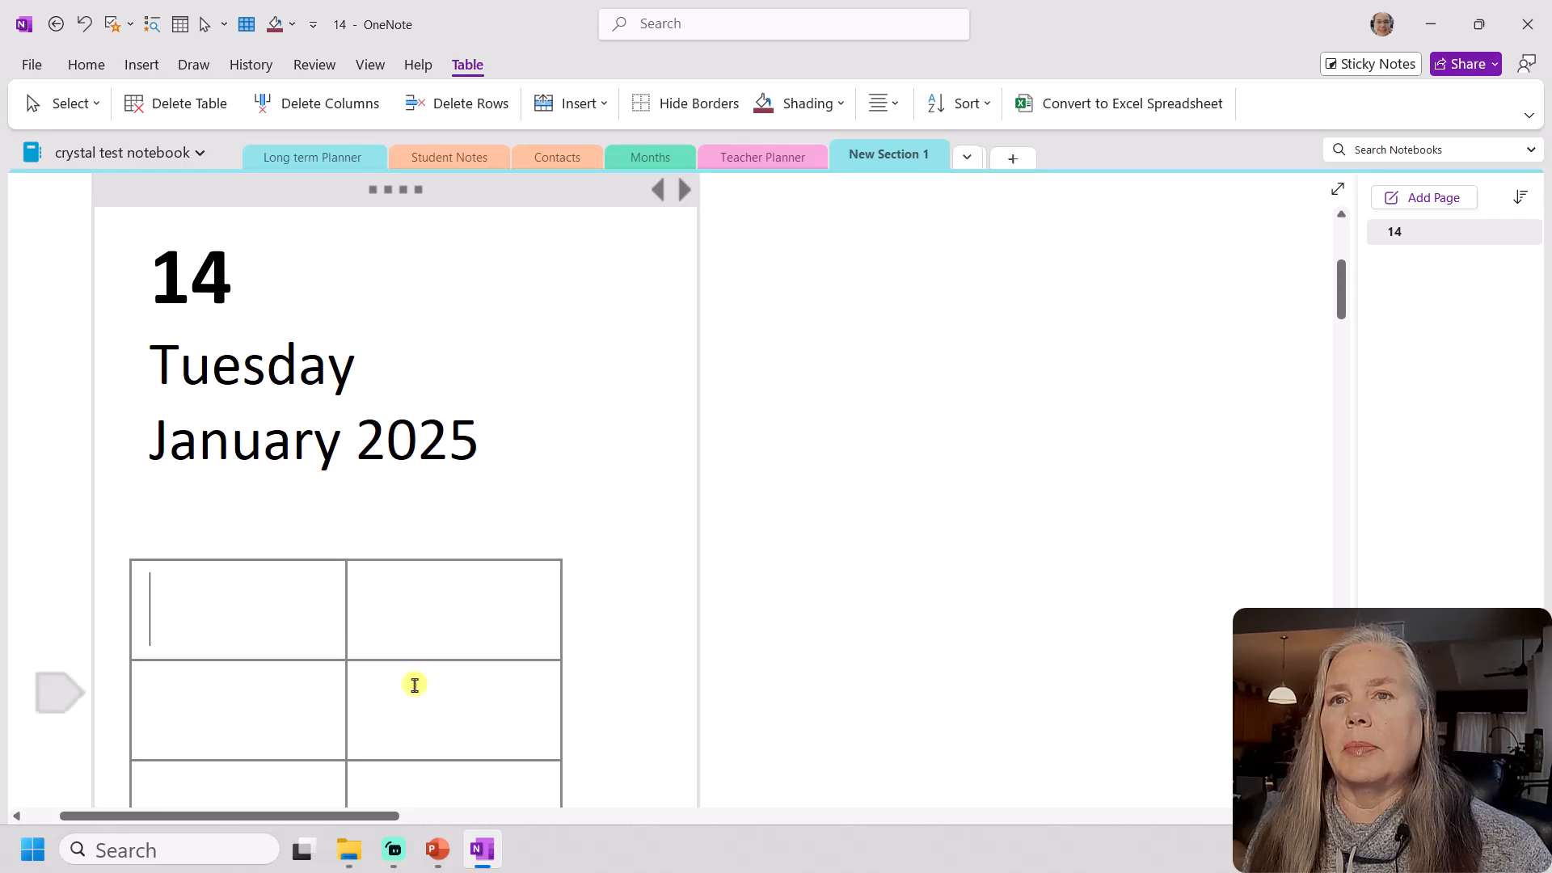
left_click_drag(376, 816, 863, 783)
scroll(1013, 450, "up", 2)
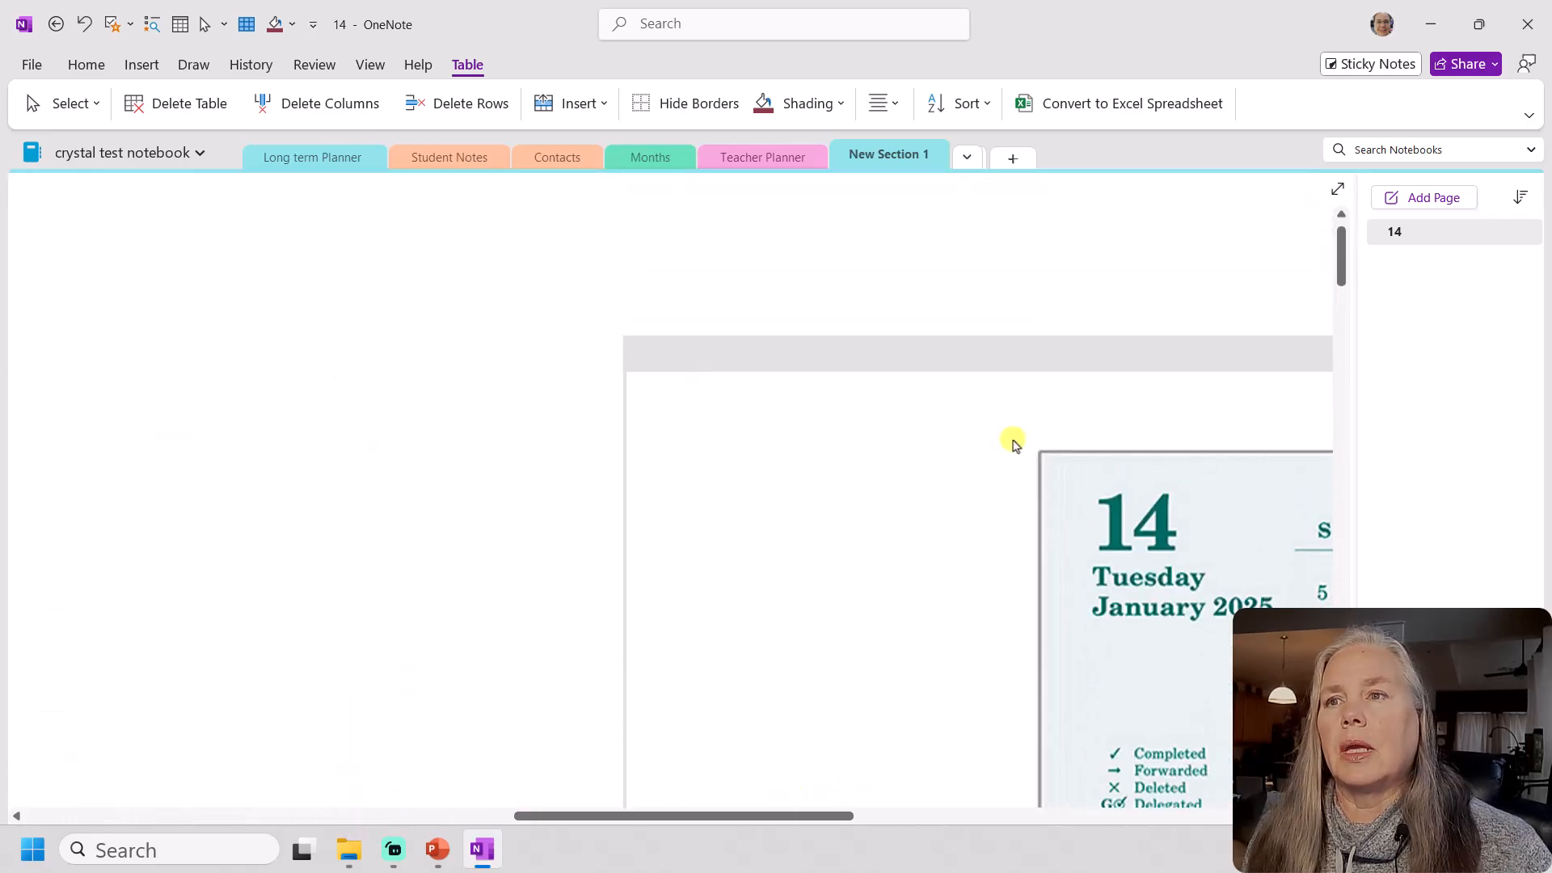
left_click_drag(1031, 347, 122, 329)
left_click_drag(565, 817, 276, 776)
left_click_drag(901, 355, 169, 512)
left_click_drag(388, 817, 238, 781)
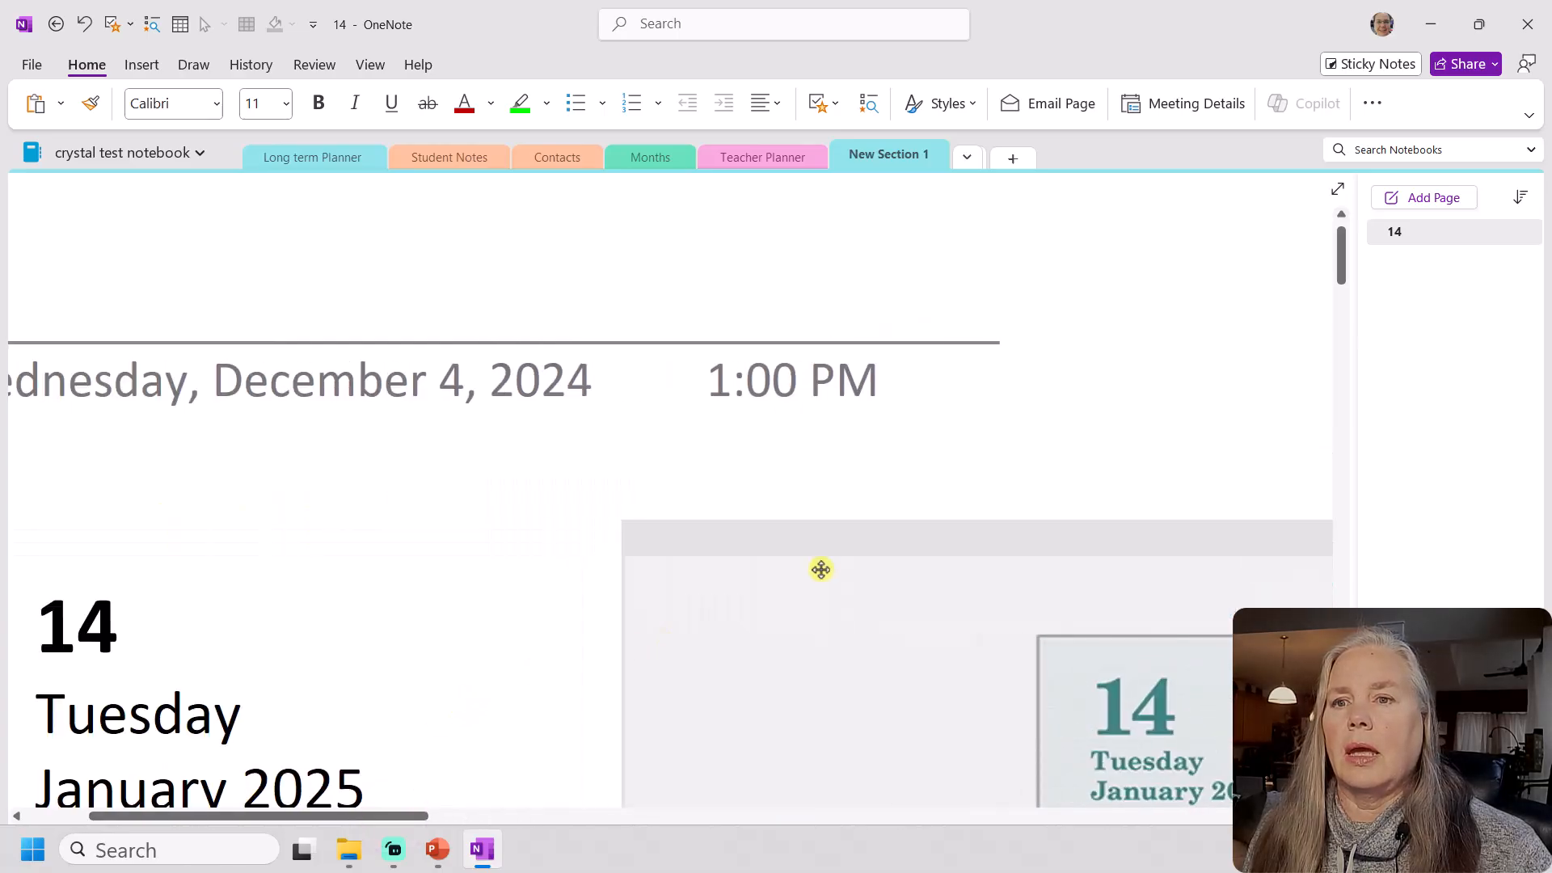
left_click(840, 545)
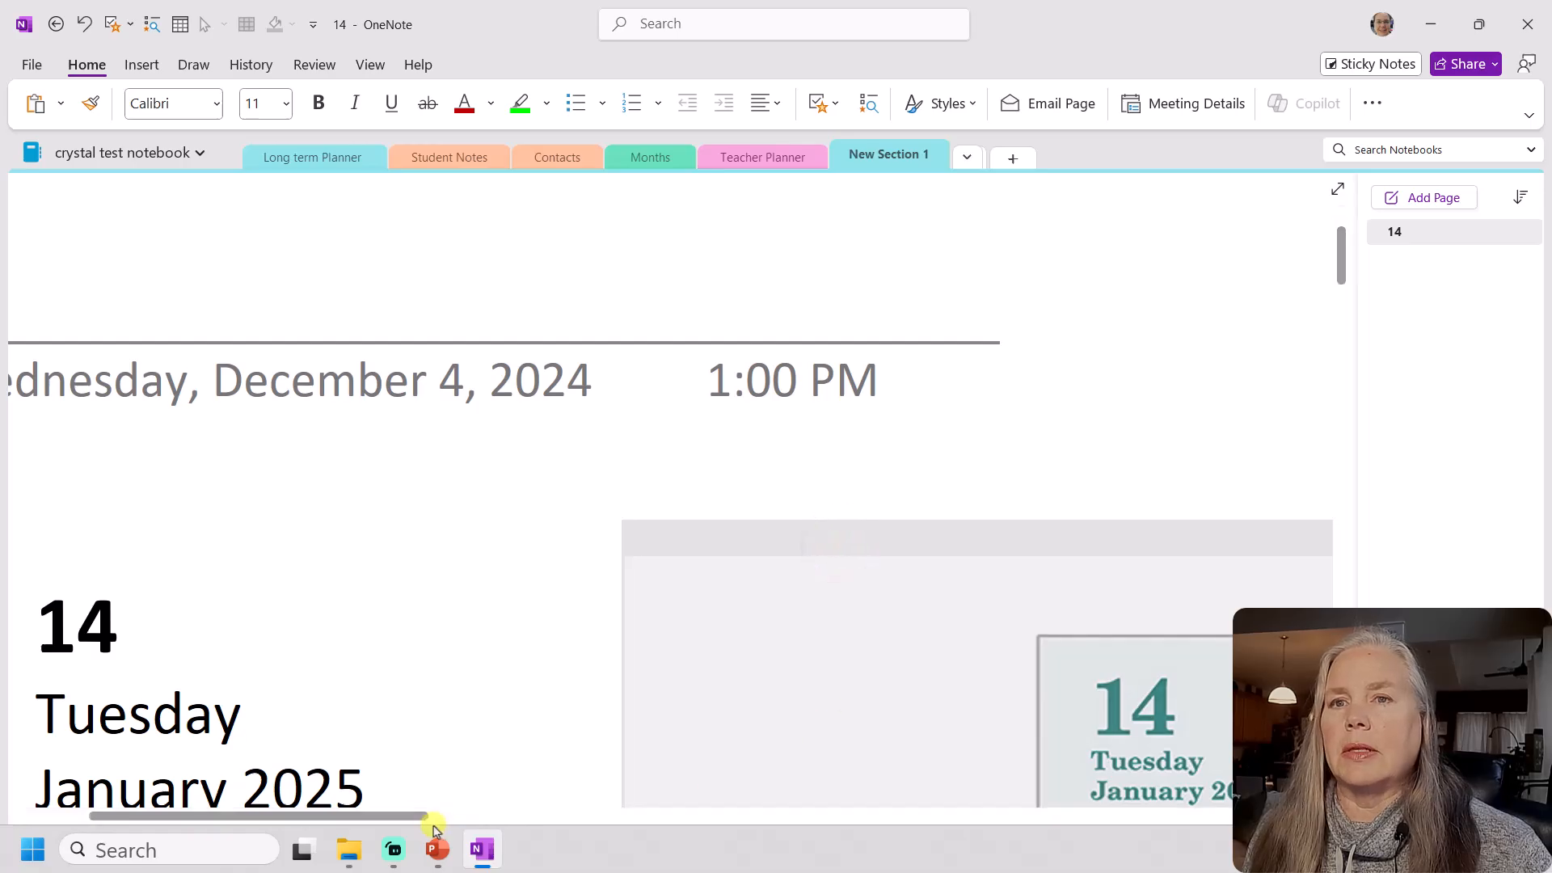
Narrow the container of planner reference images so the pictures shrink beside the date note
scroll(485, 768, "down", 3)
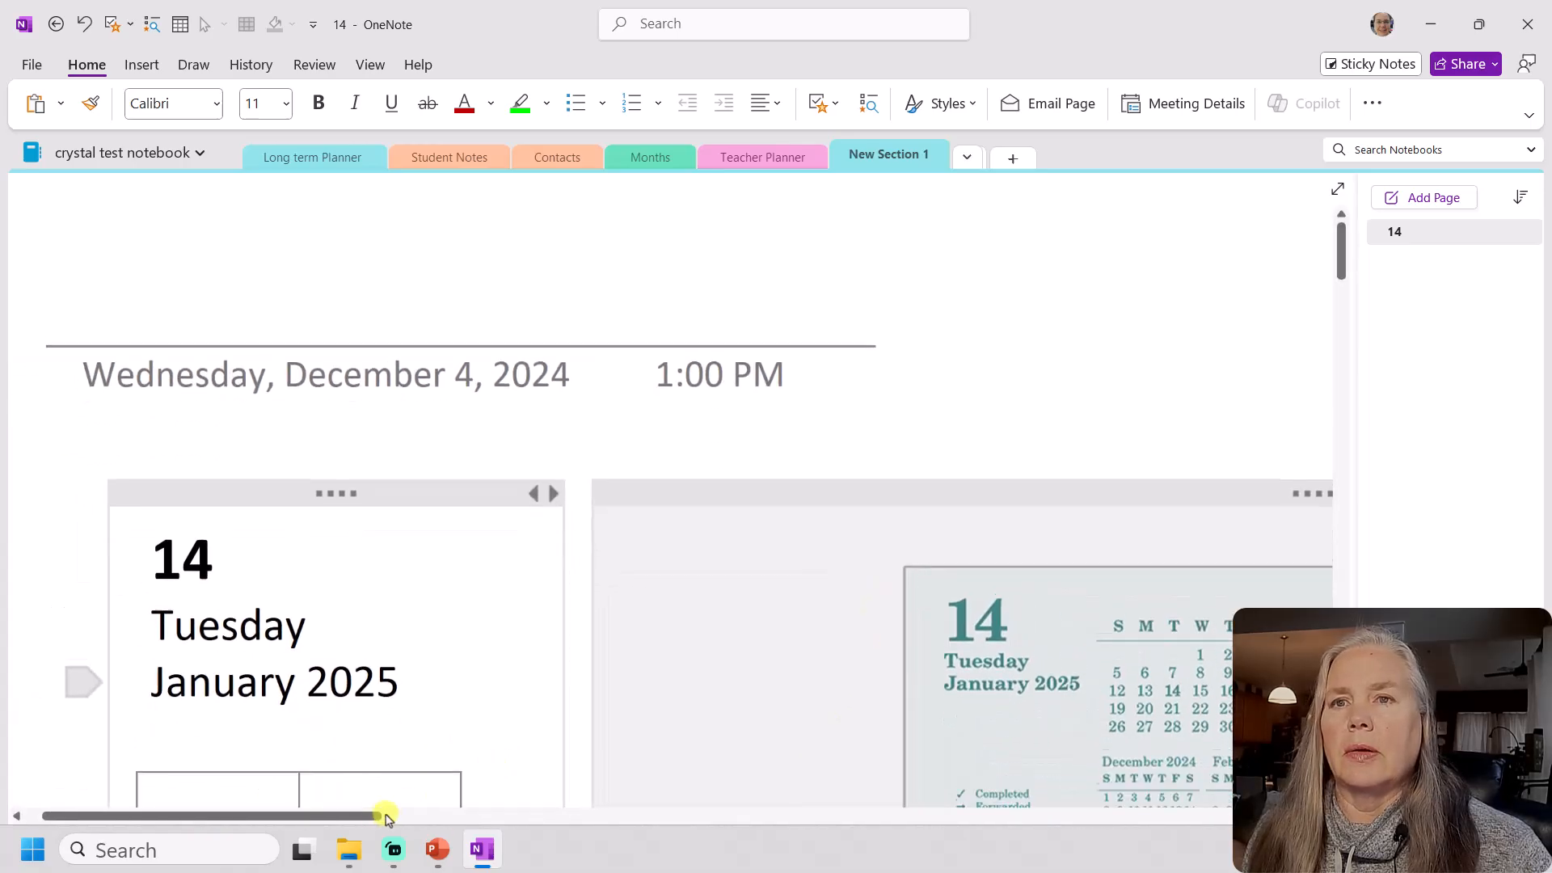
left_click_drag(347, 812, 586, 815)
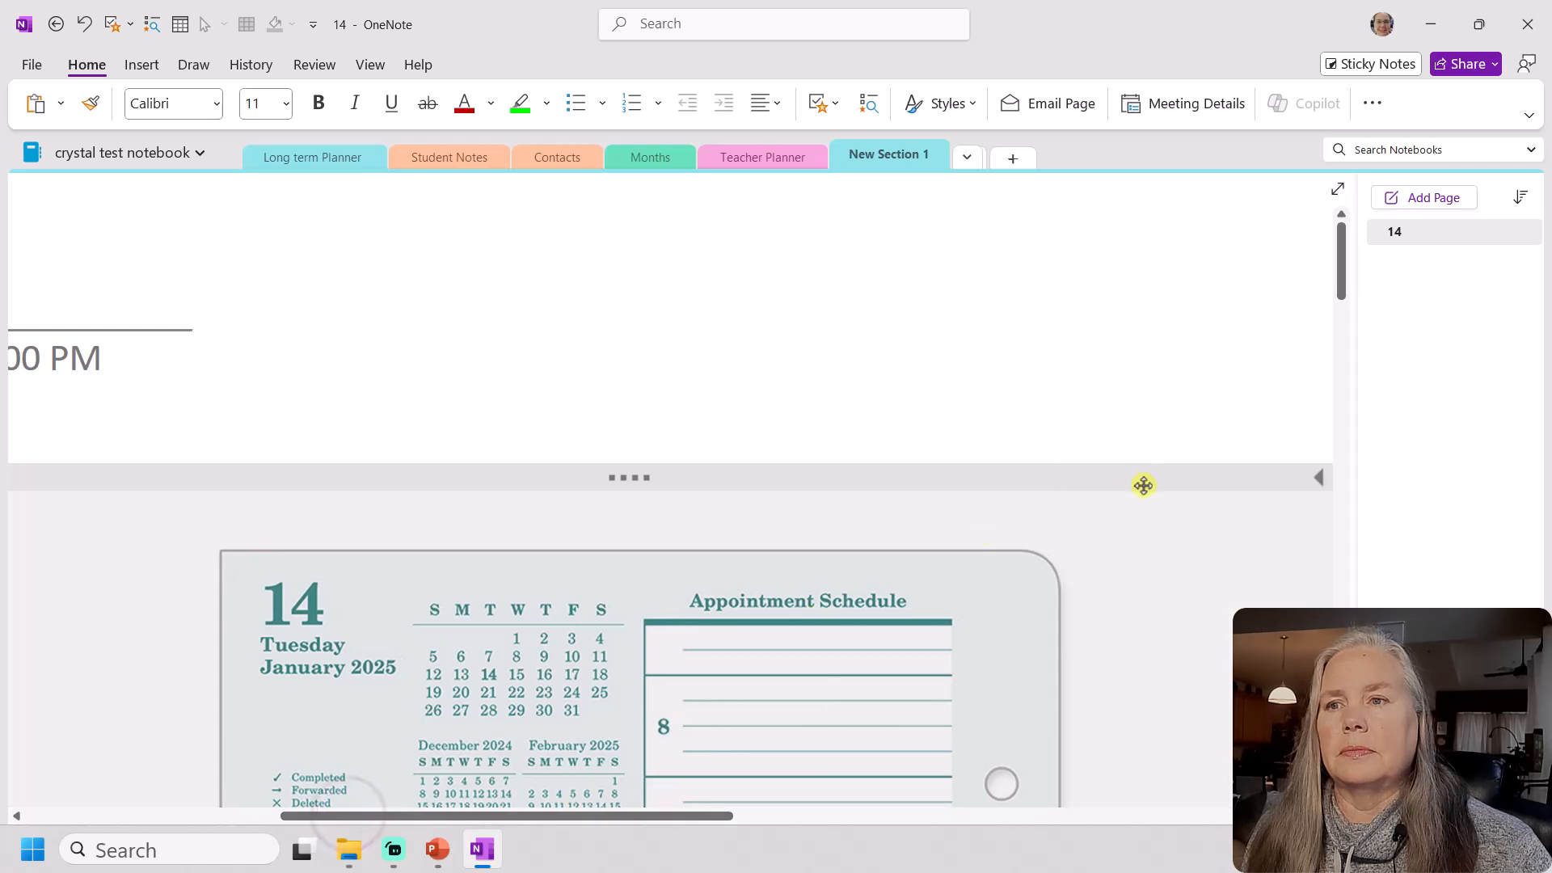
left_click_drag(1313, 486, 348, 487)
left_click_drag(520, 817, 249, 793)
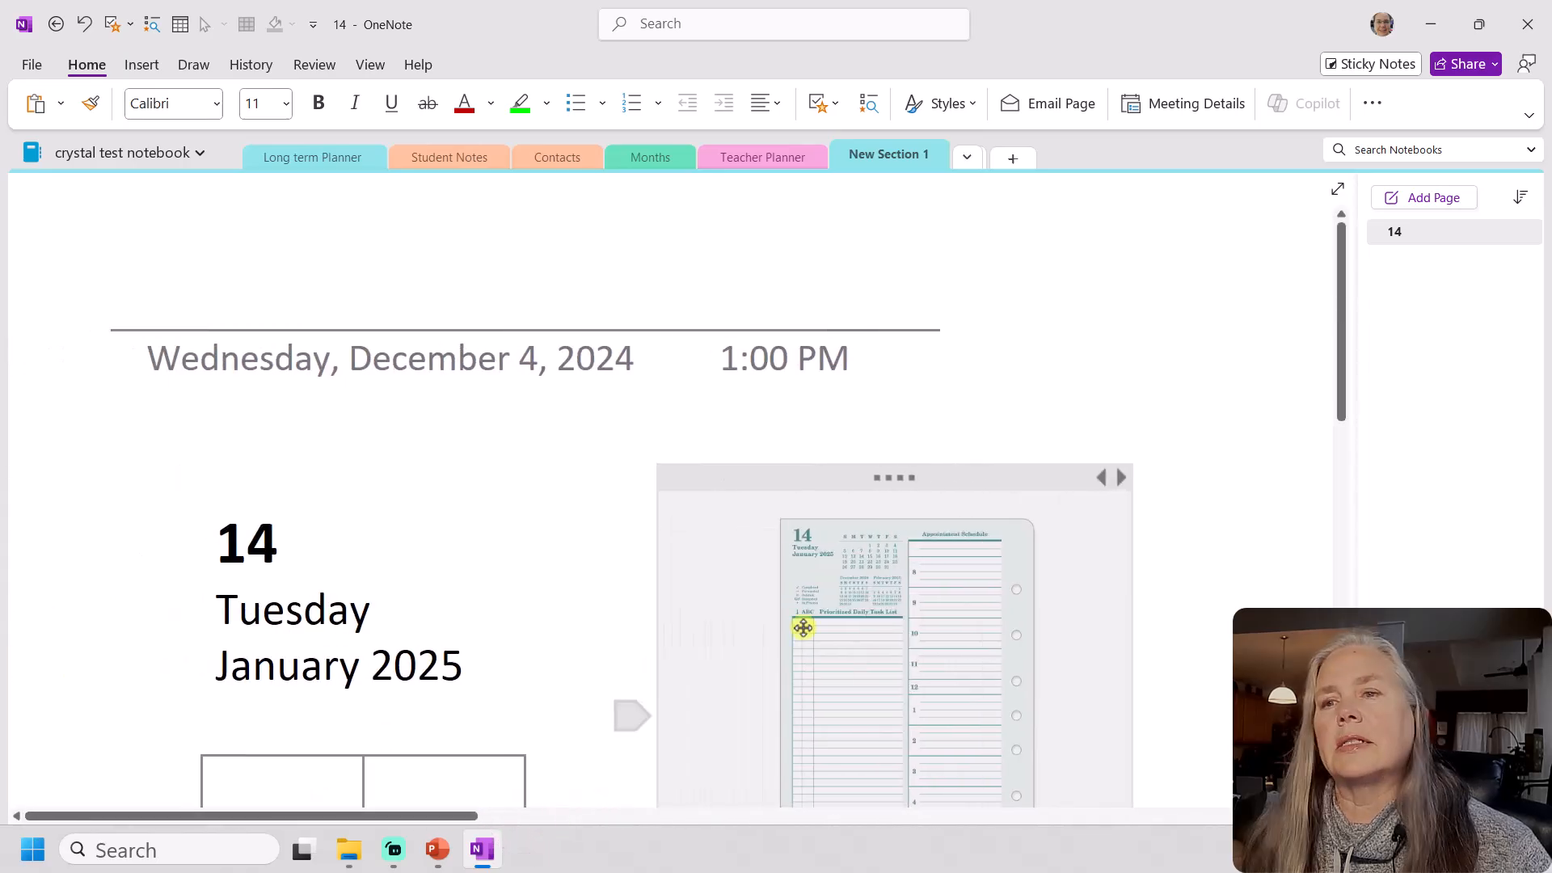
Enter "Completed" in the second column of the table's first row
scroll(835, 612, "up", 3, "ctrl")
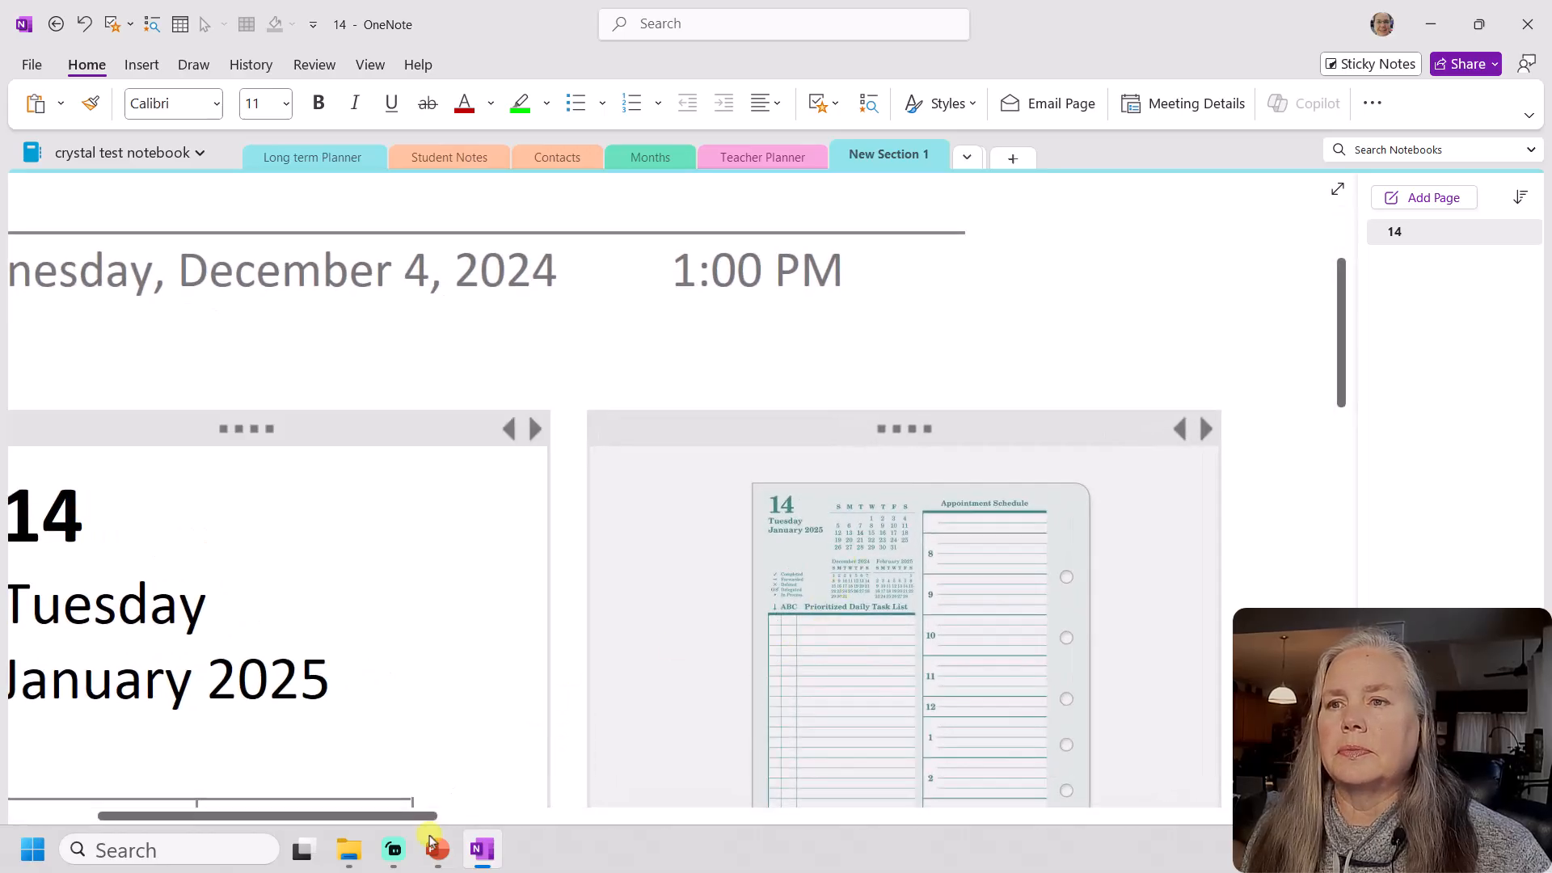
left_click_drag(413, 811, 340, 811)
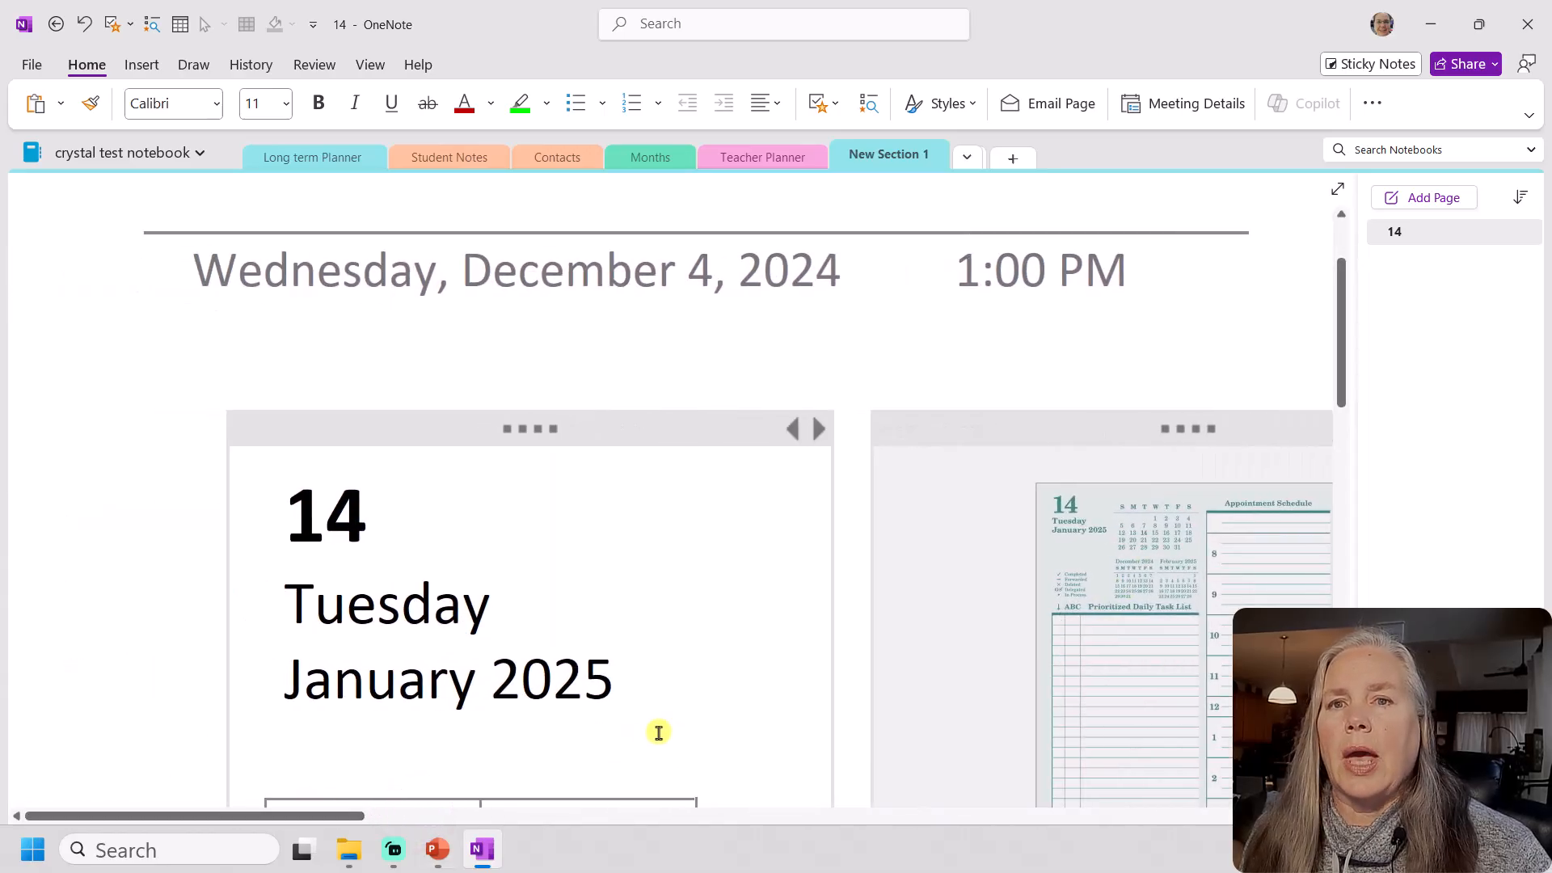
scroll(658, 731, "down", 3)
scroll(1074, 521, "up", 2, "ctrl")
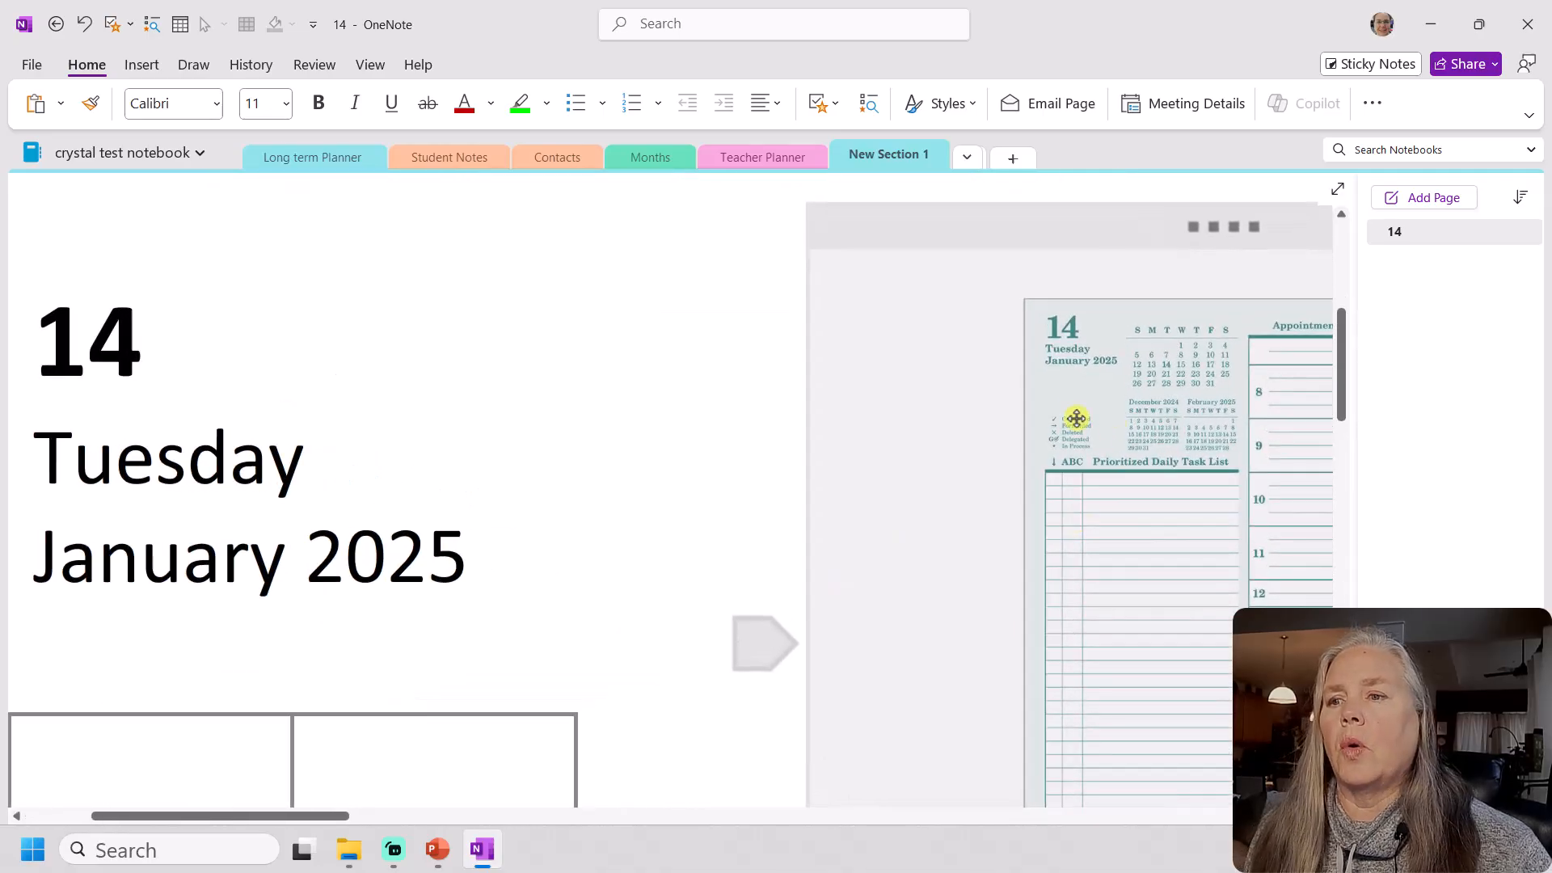
scroll(251, 756, "down", 3)
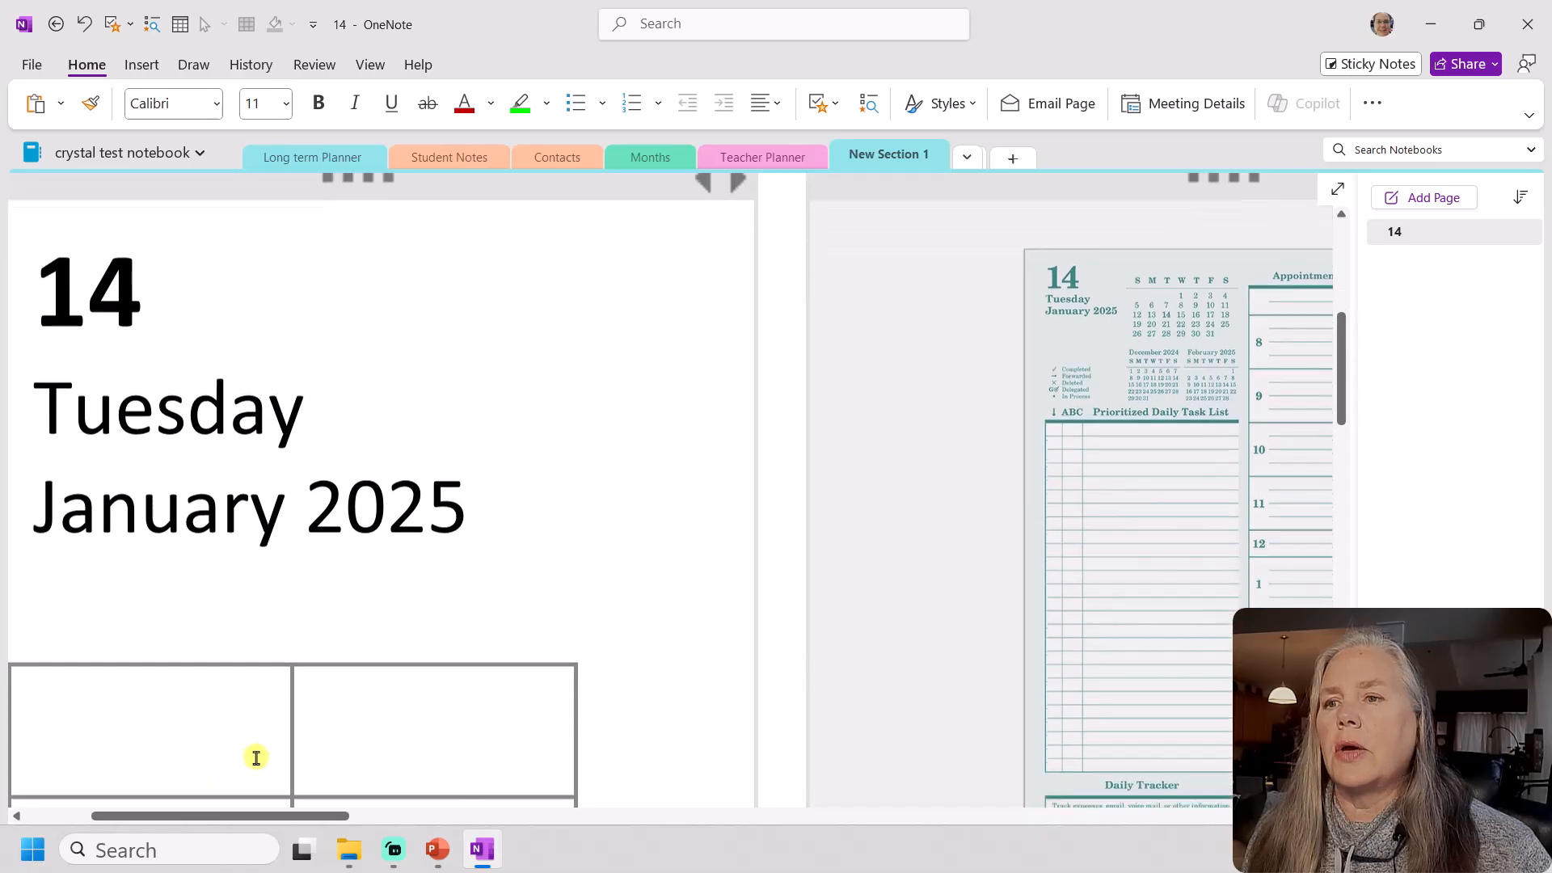
left_click(321, 647)
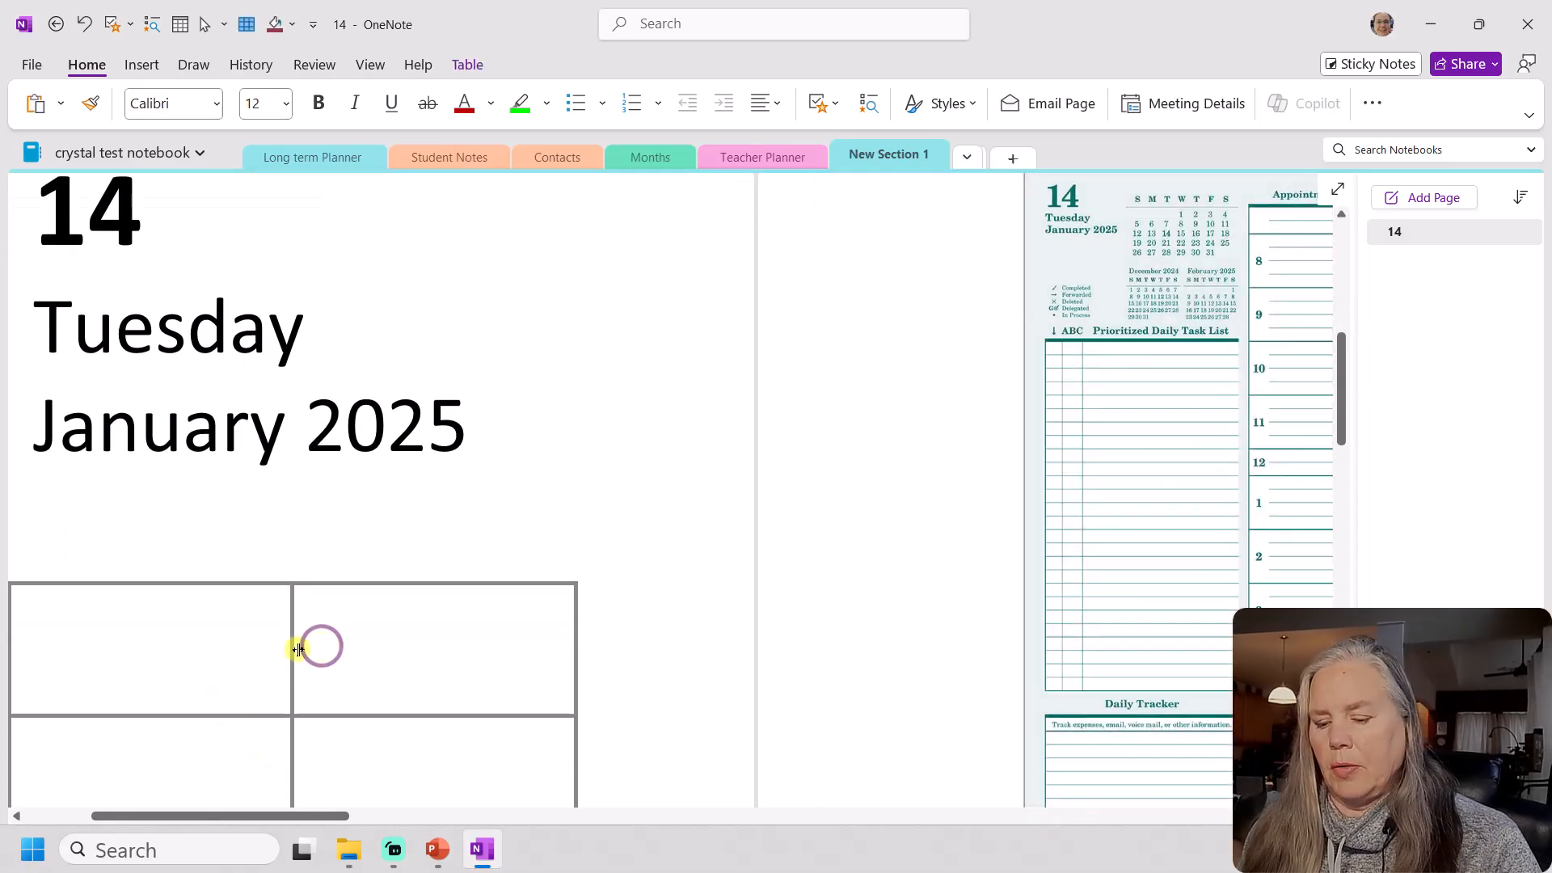
type("Comp")
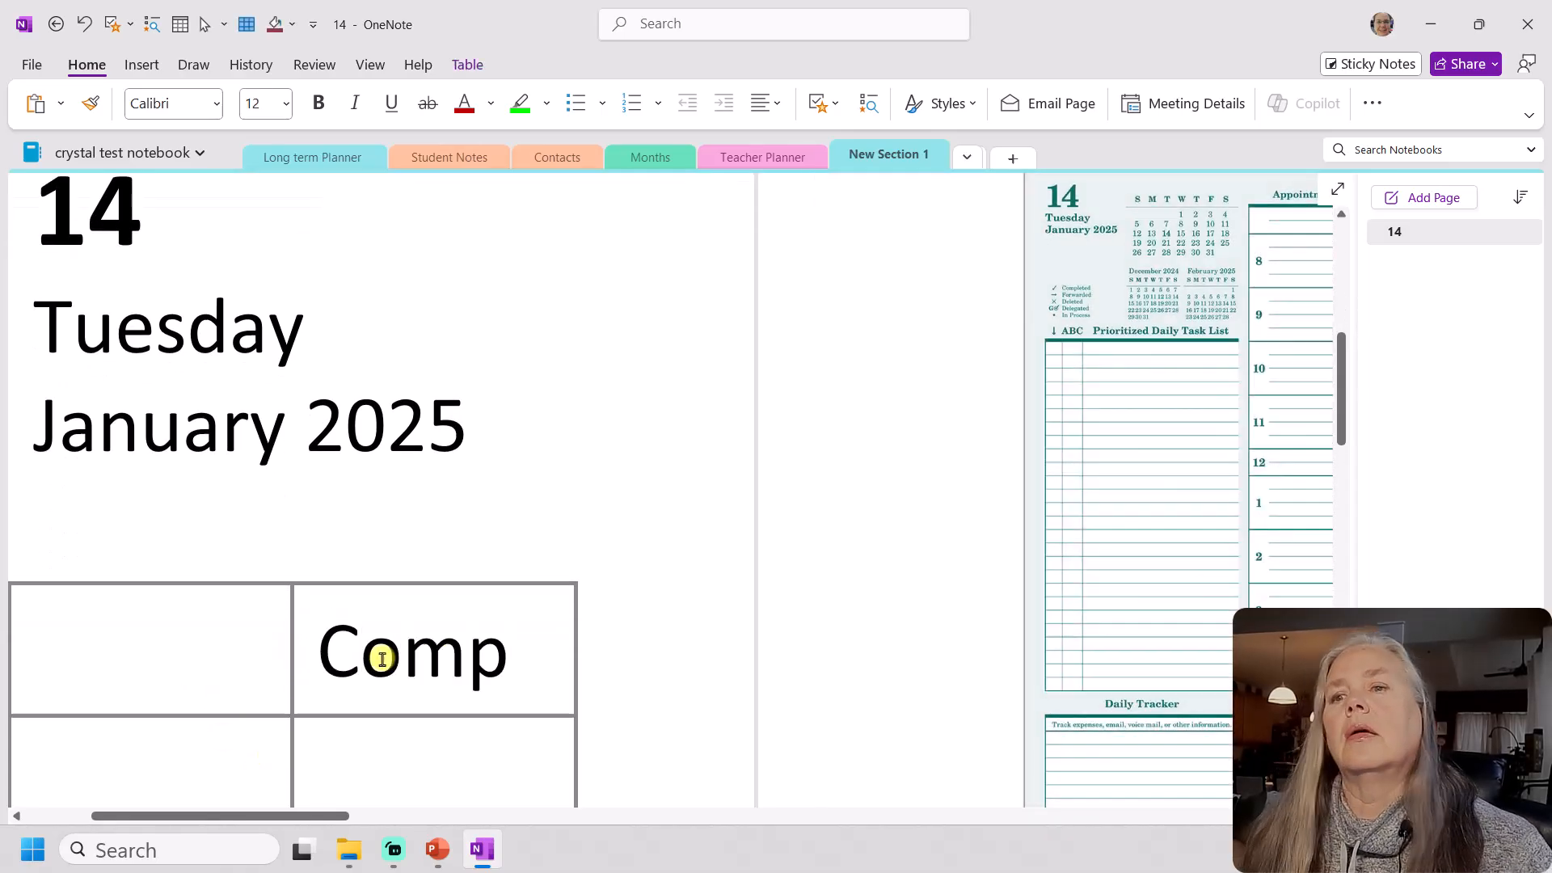
type("leted")
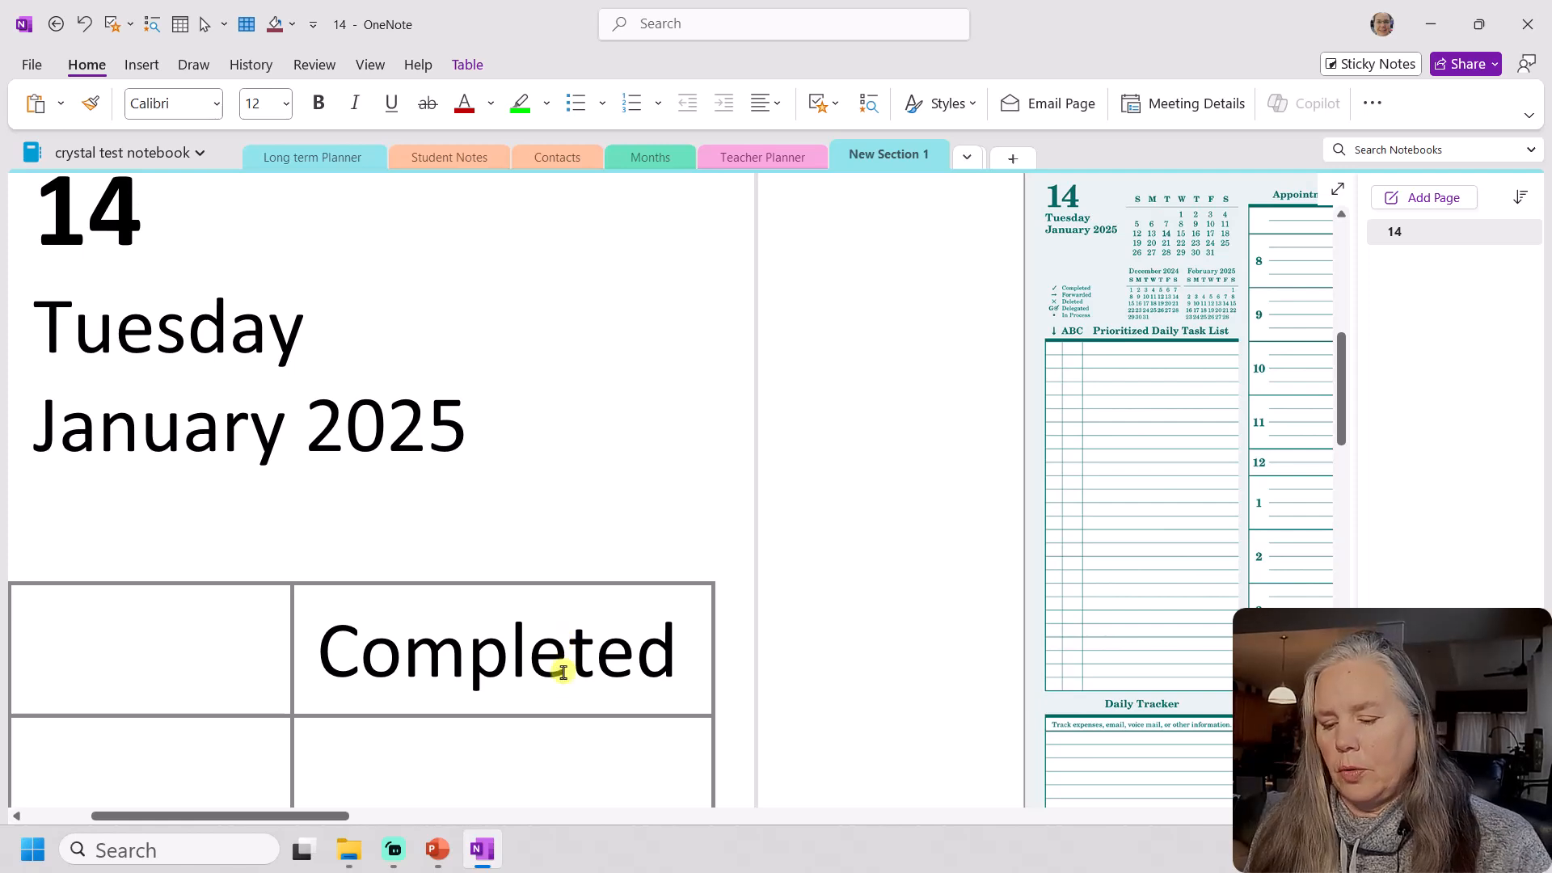
Fill the second column's next two rows with "Forwarded" and "Deleted"
left_click(459, 756)
type("Fo")
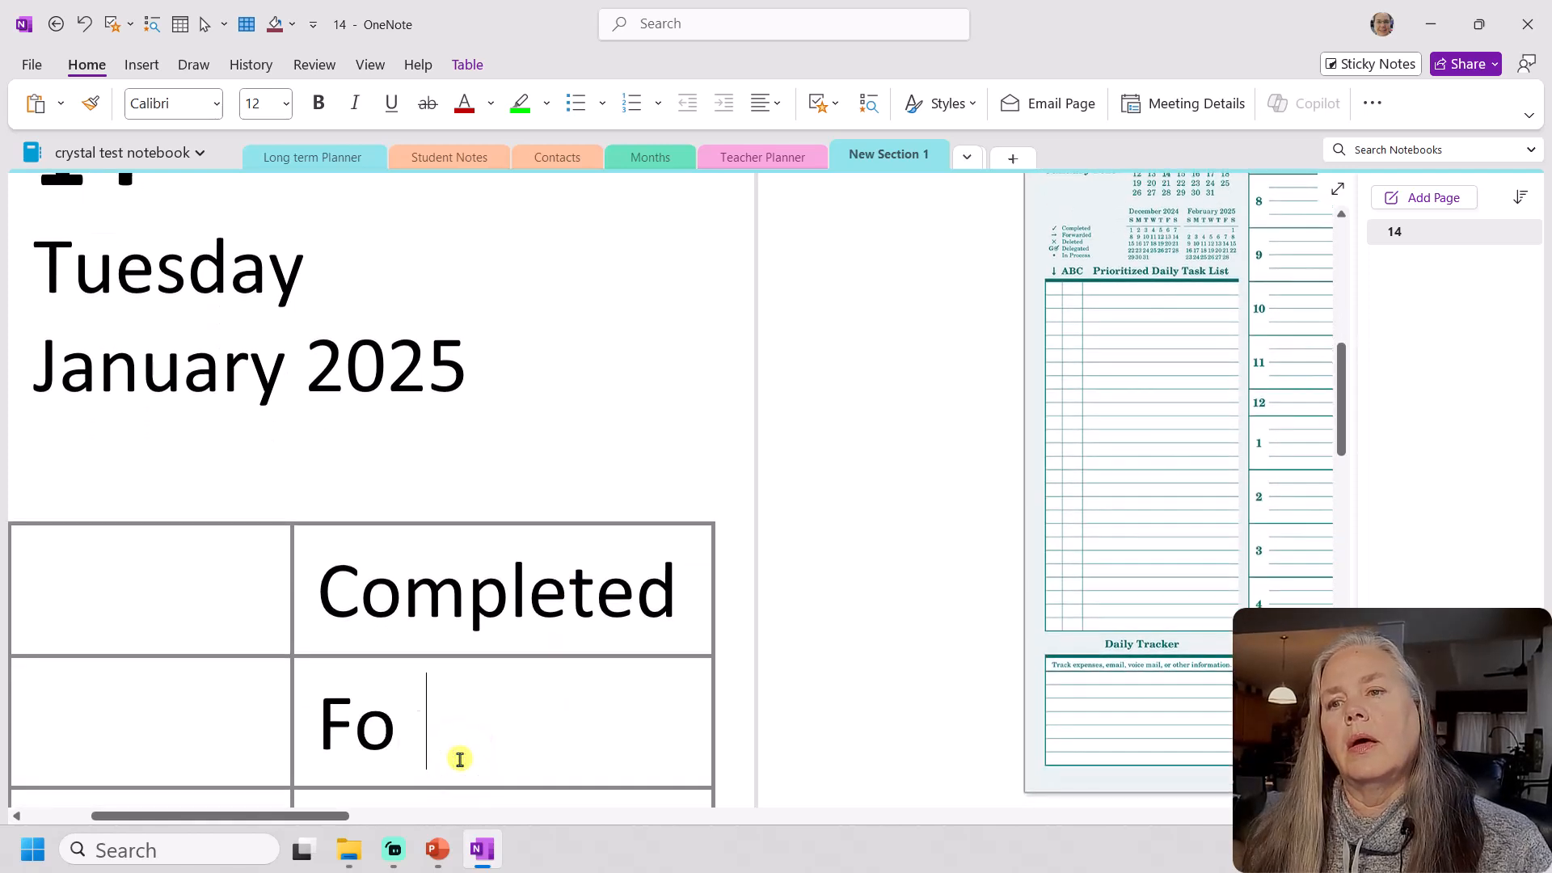
type("rwarded")
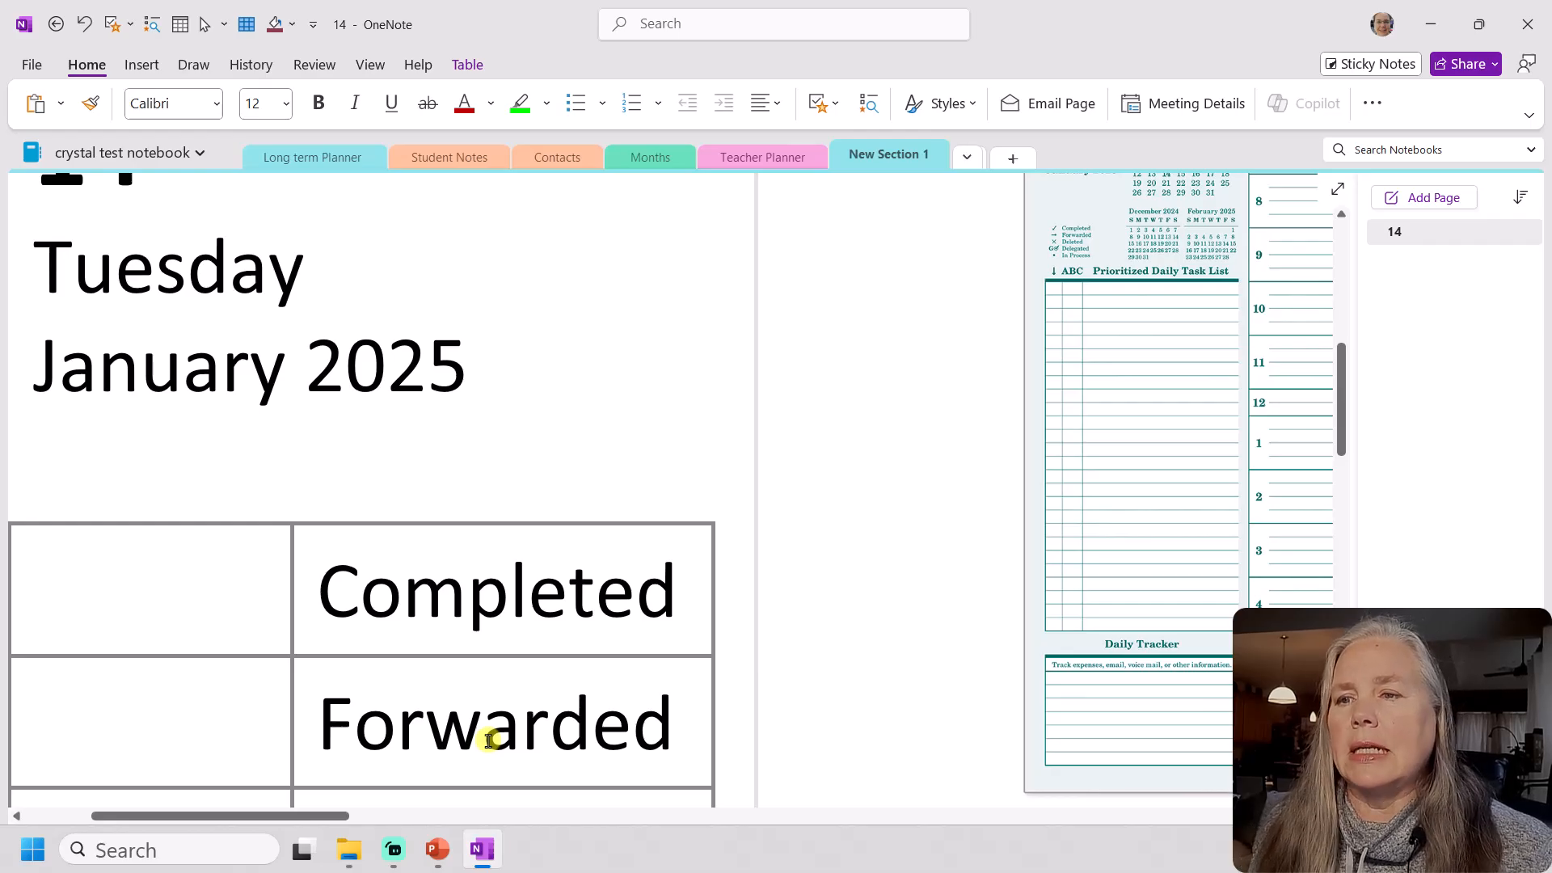
scroll(458, 784, "down", 3)
left_click(458, 770)
type("Deleted")
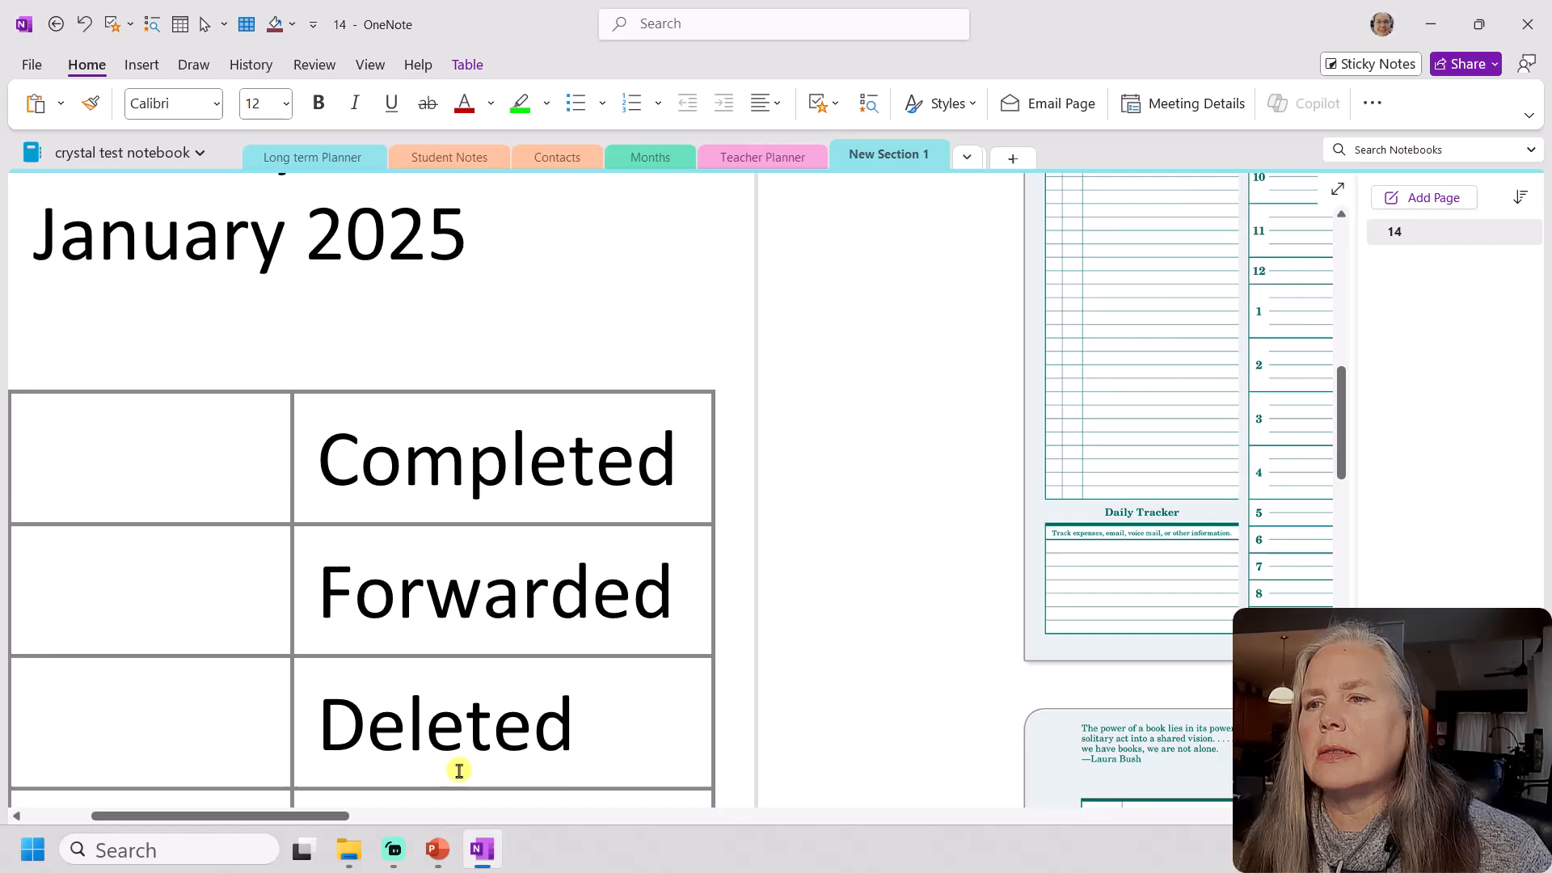
Check the status key in the planner reference image and enter "Delegated" in the cell below "Deleted"
scroll(459, 771, "up", 5)
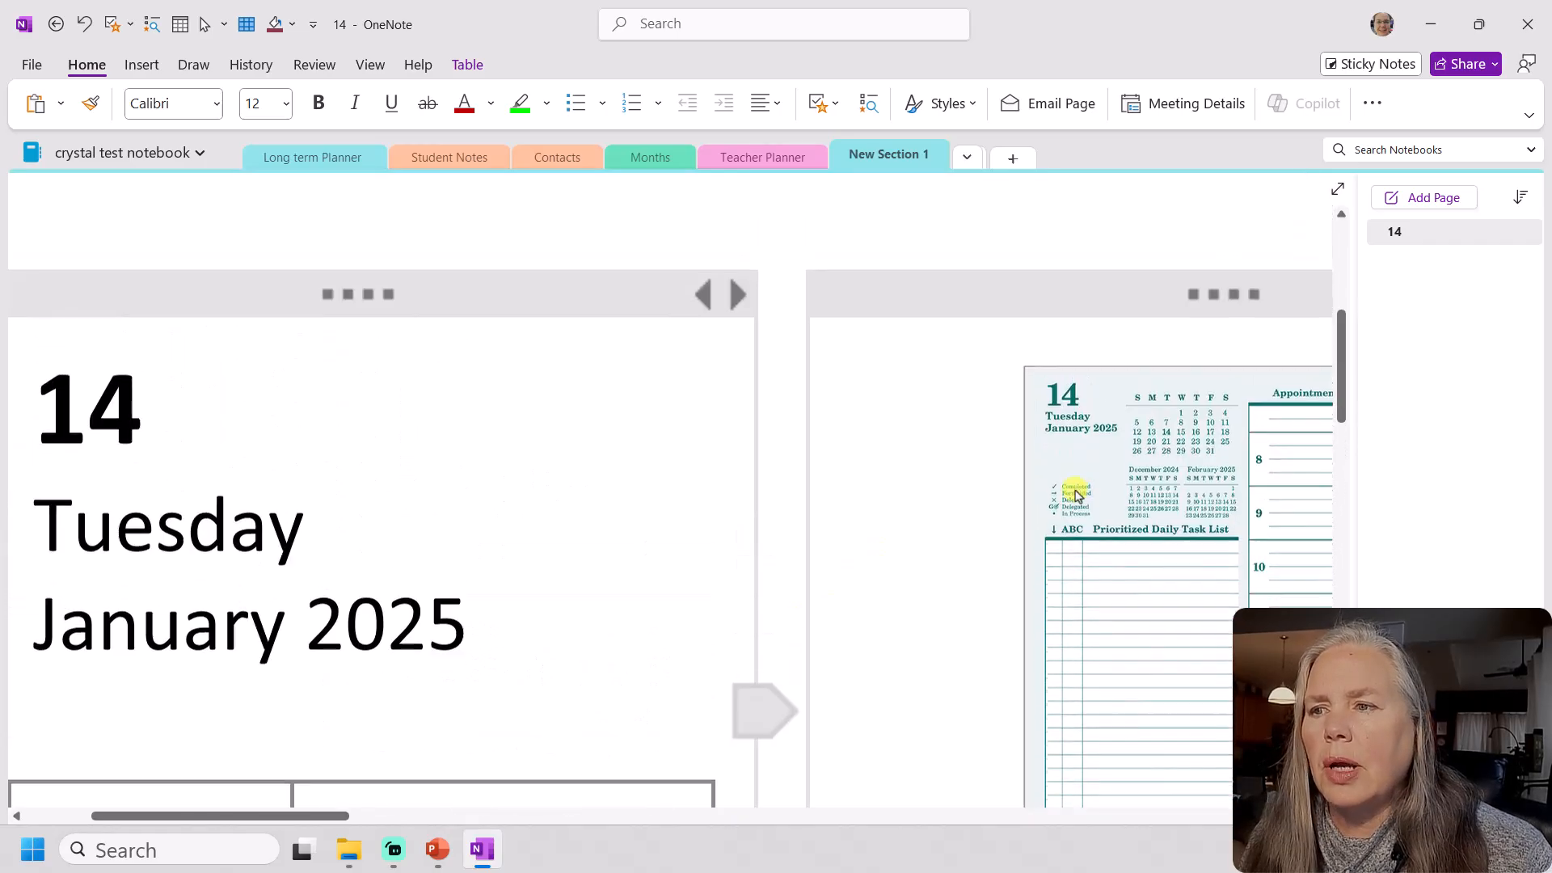
left_click(1079, 507)
scroll(1080, 511, "up", 4)
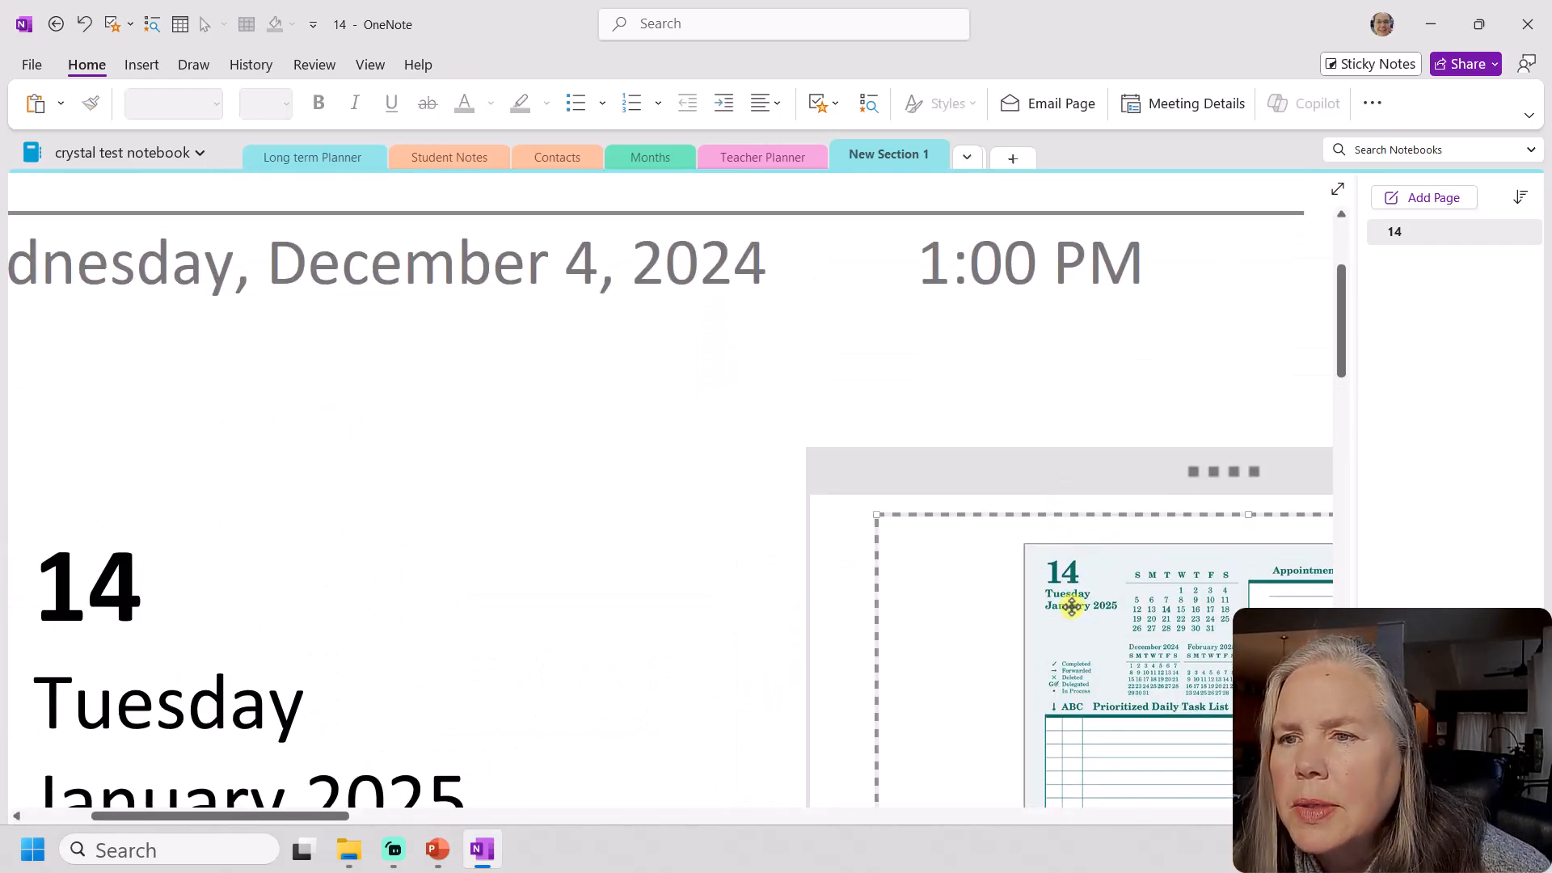
scroll(1072, 602, "down", 2)
scroll(862, 661, "right", 5)
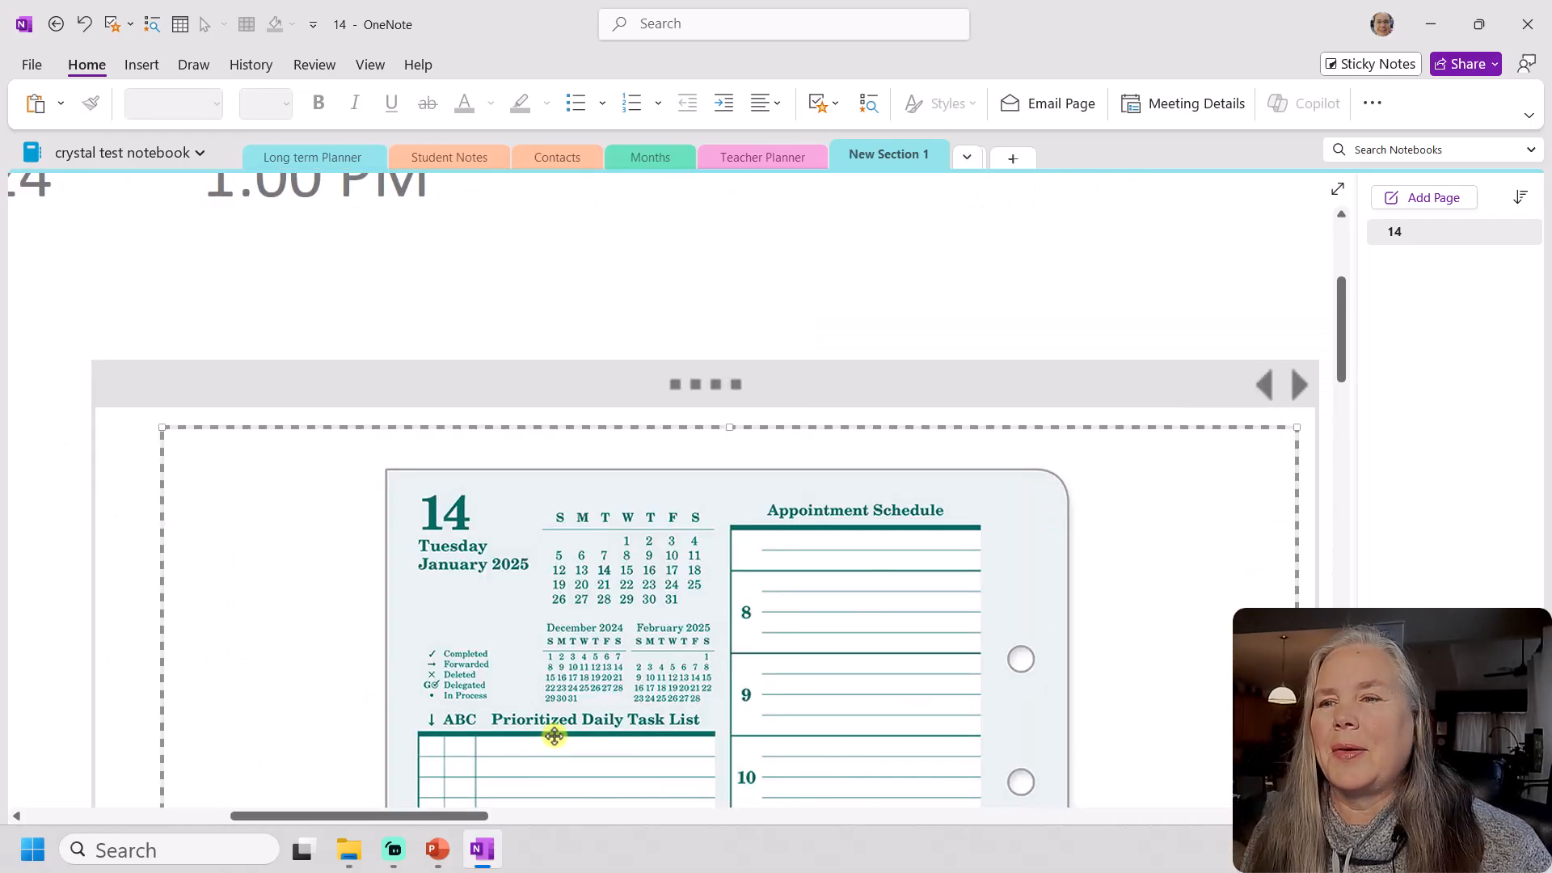
scroll(571, 707, "down", 3)
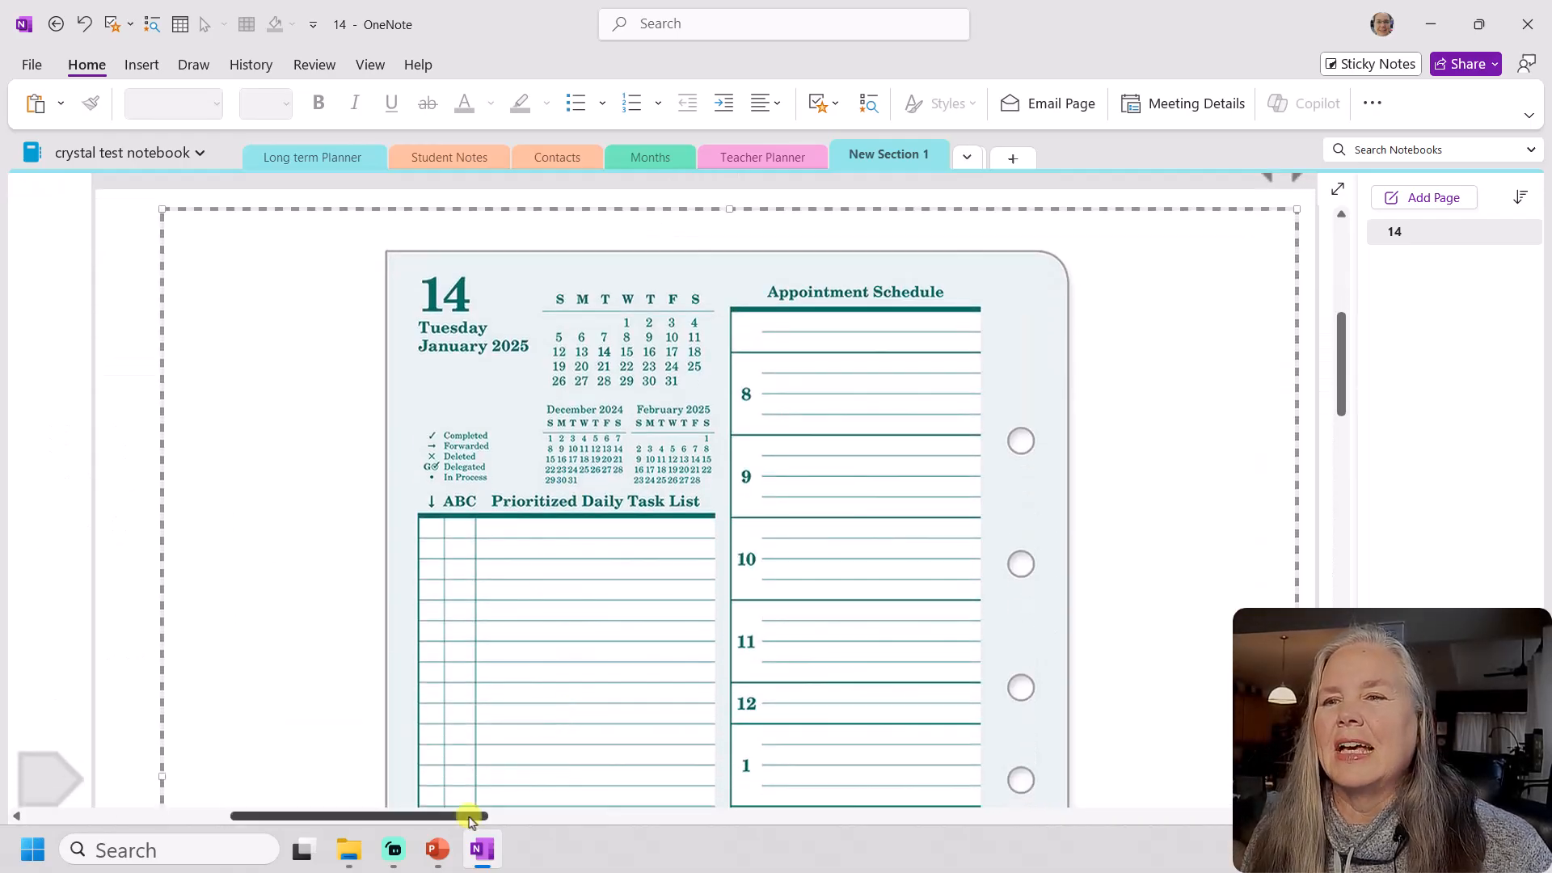
left_click_drag(395, 817, 288, 794)
scroll(614, 690, "down", 5)
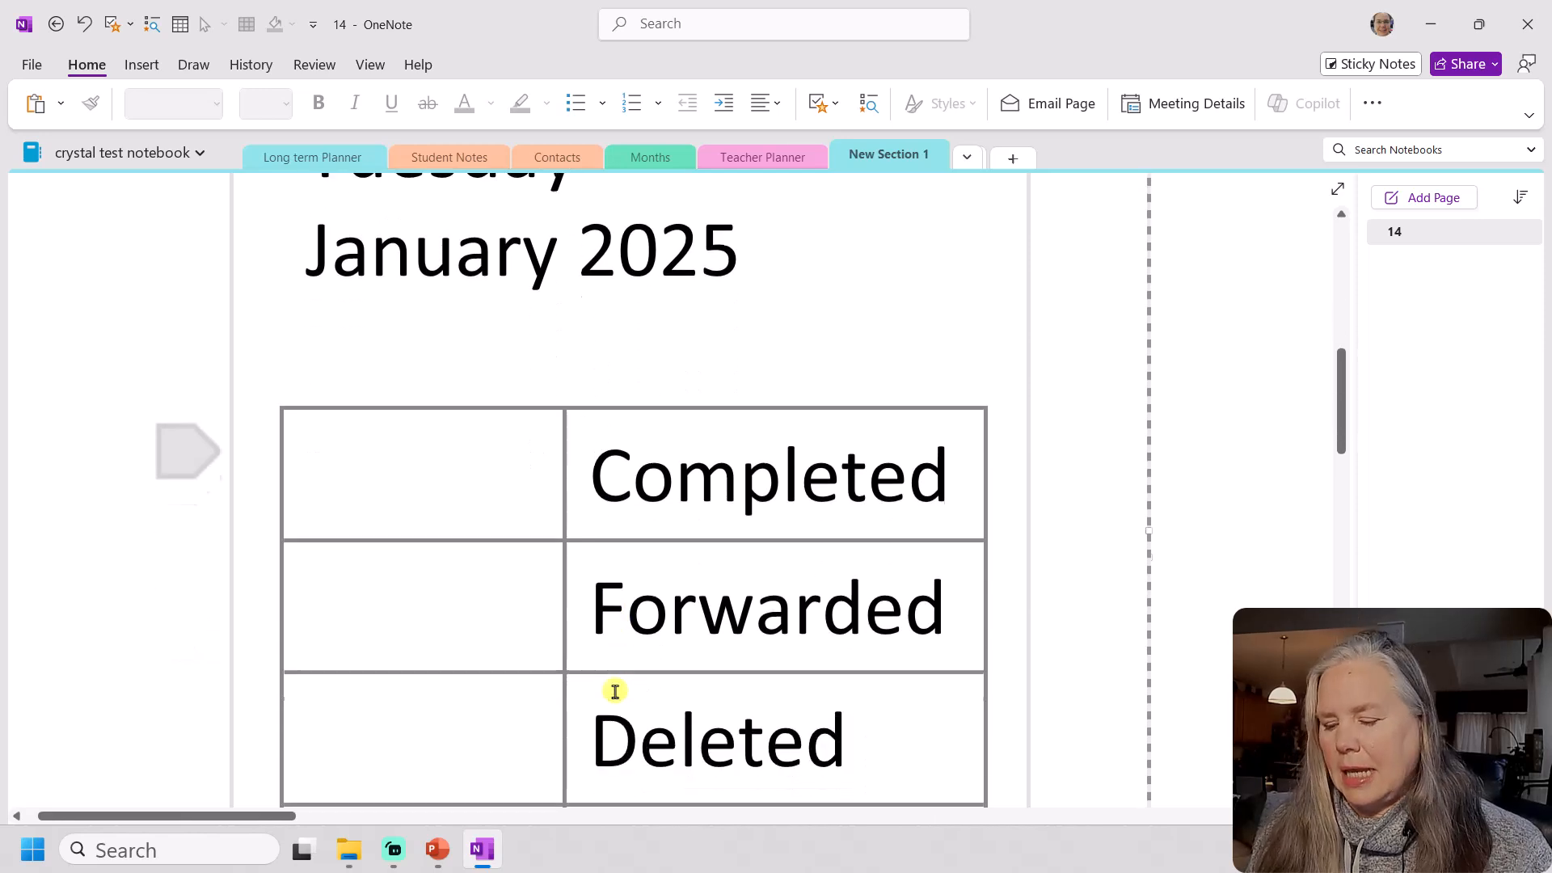
scroll(615, 691, "down", 1)
left_click(617, 731)
type("Dele")
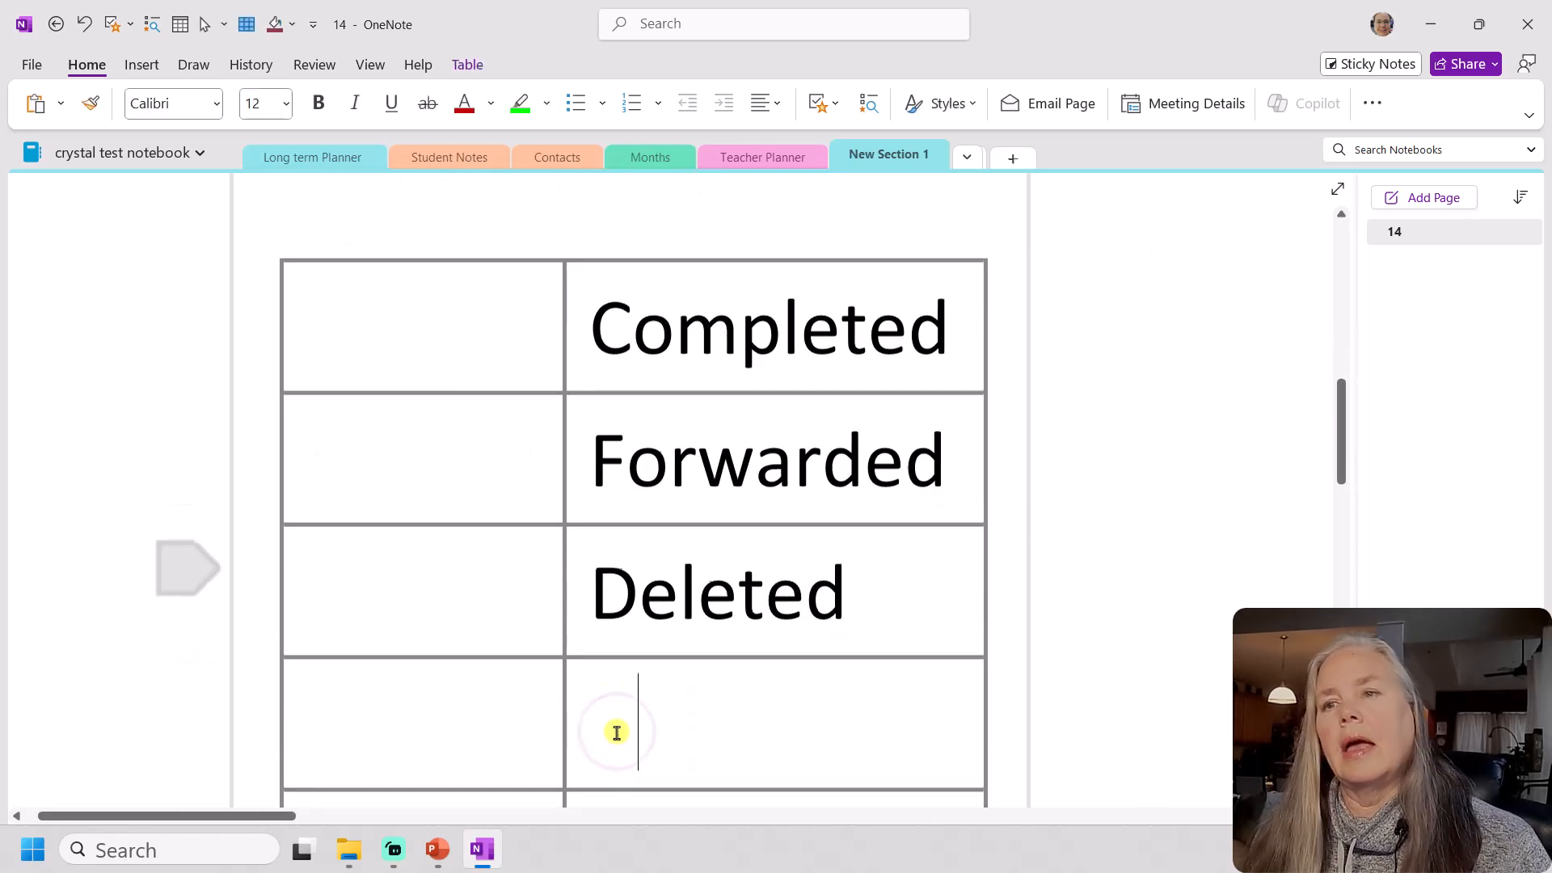
type("gated")
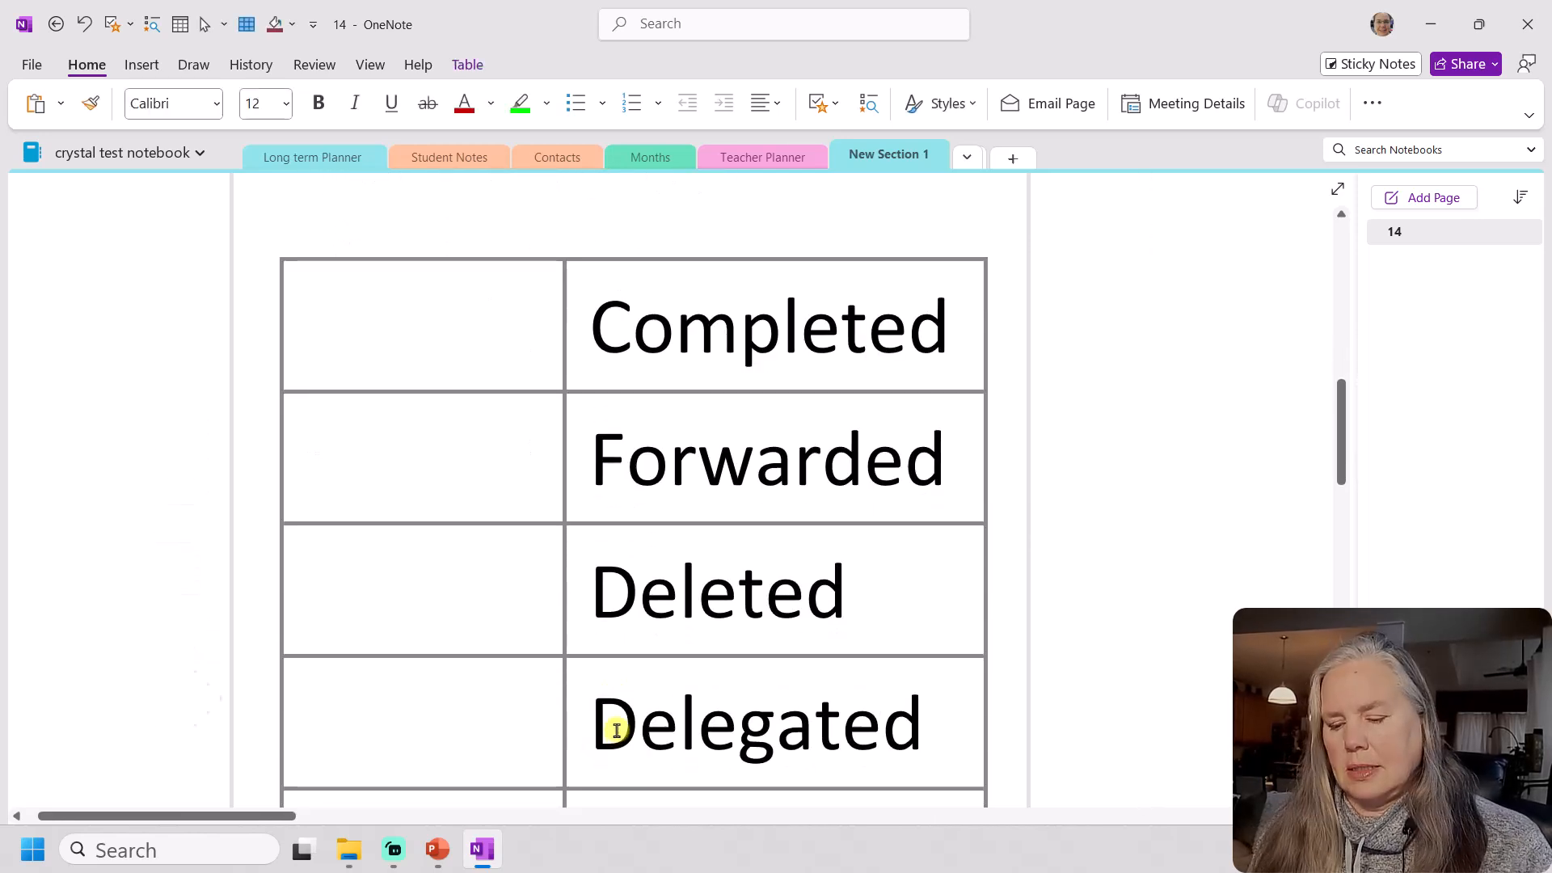
Enter "In Process" in the second column of the table's last row
scroll(617, 731, "down", 2)
key("Return")
type("I")
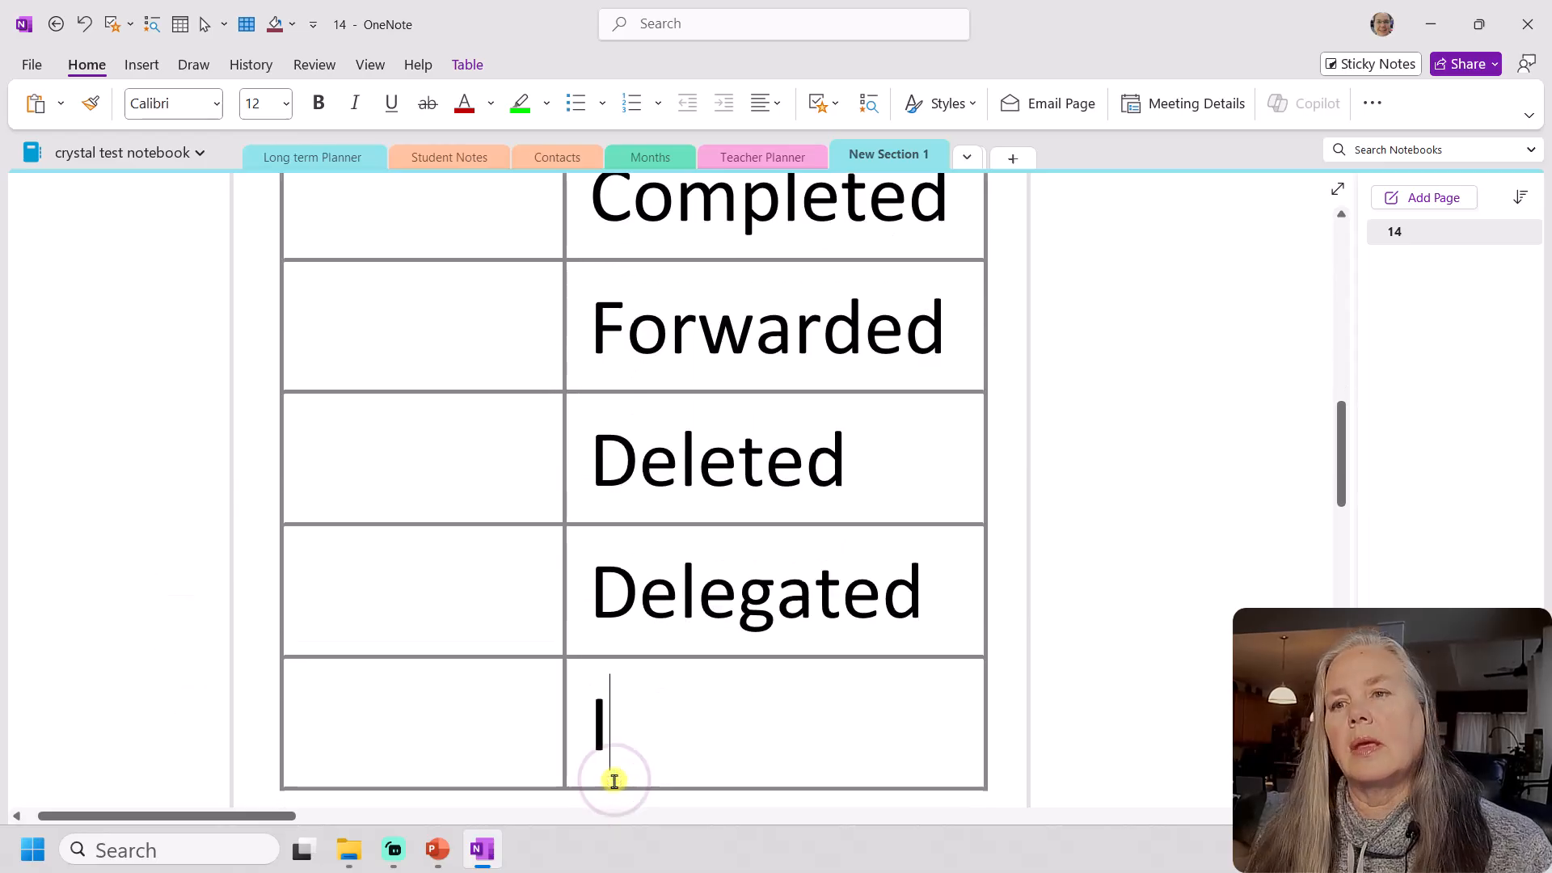
type("n Process")
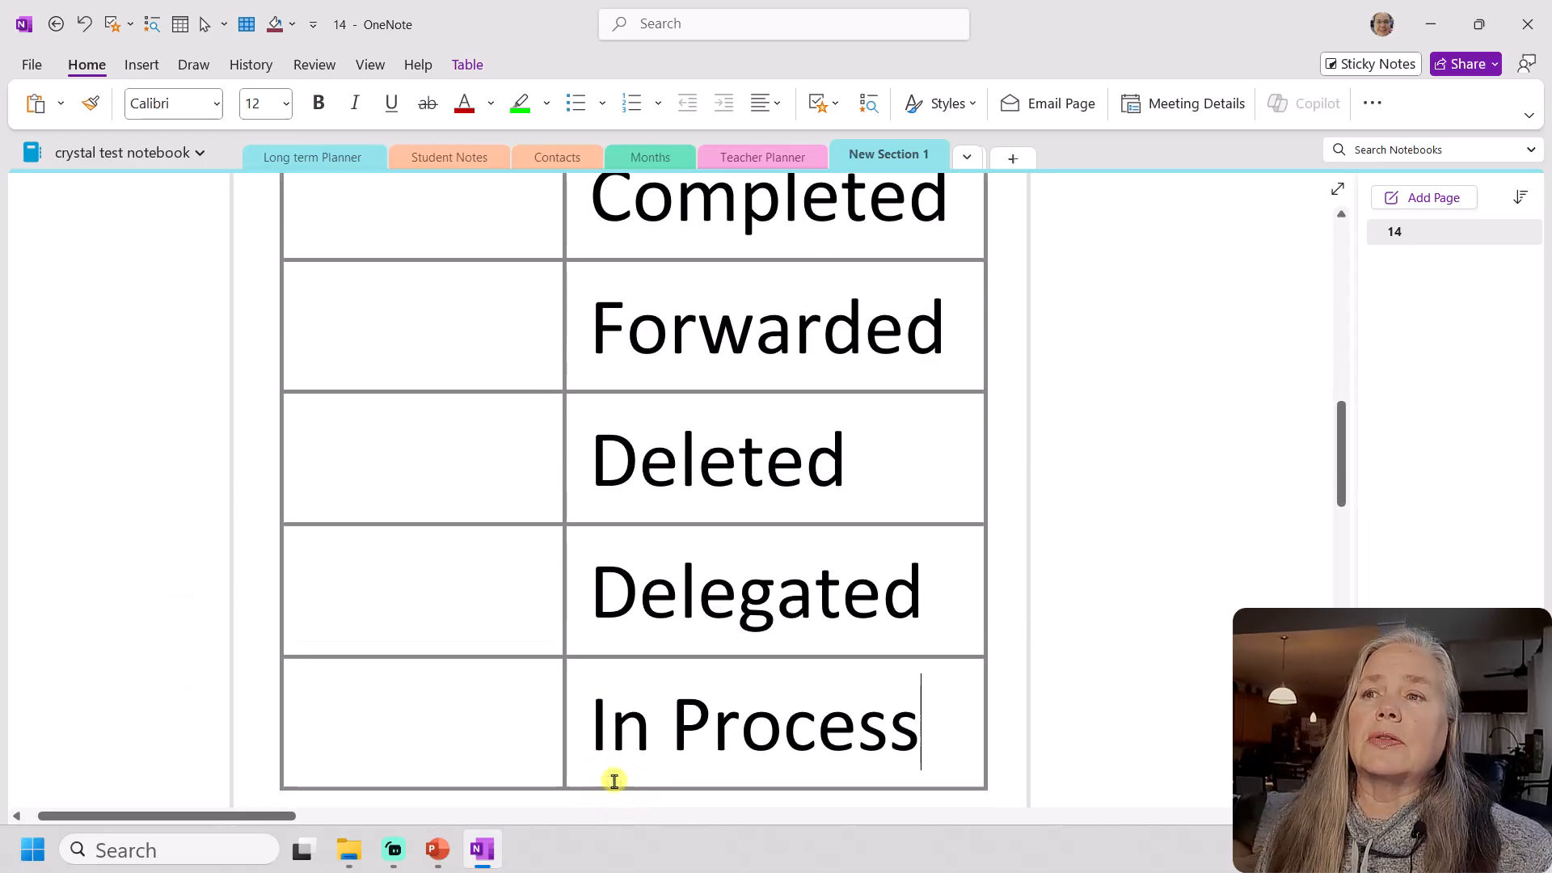
Try the Wingdings 2 font for the empty cell beside "Completed"
scroll(614, 781, "up", 2)
left_click(416, 350)
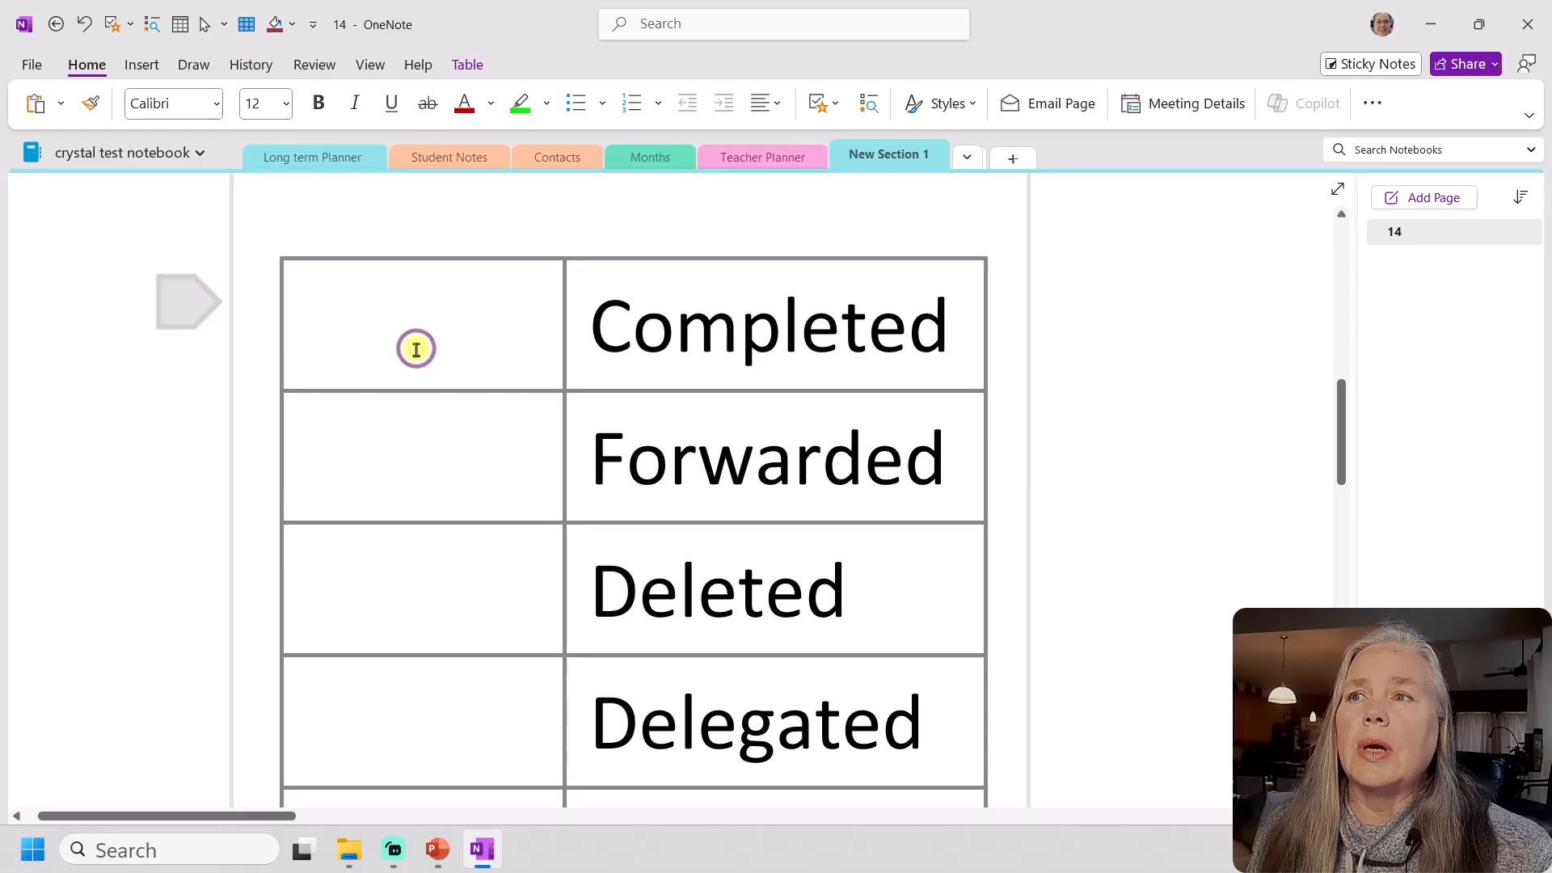
left_click(216, 105)
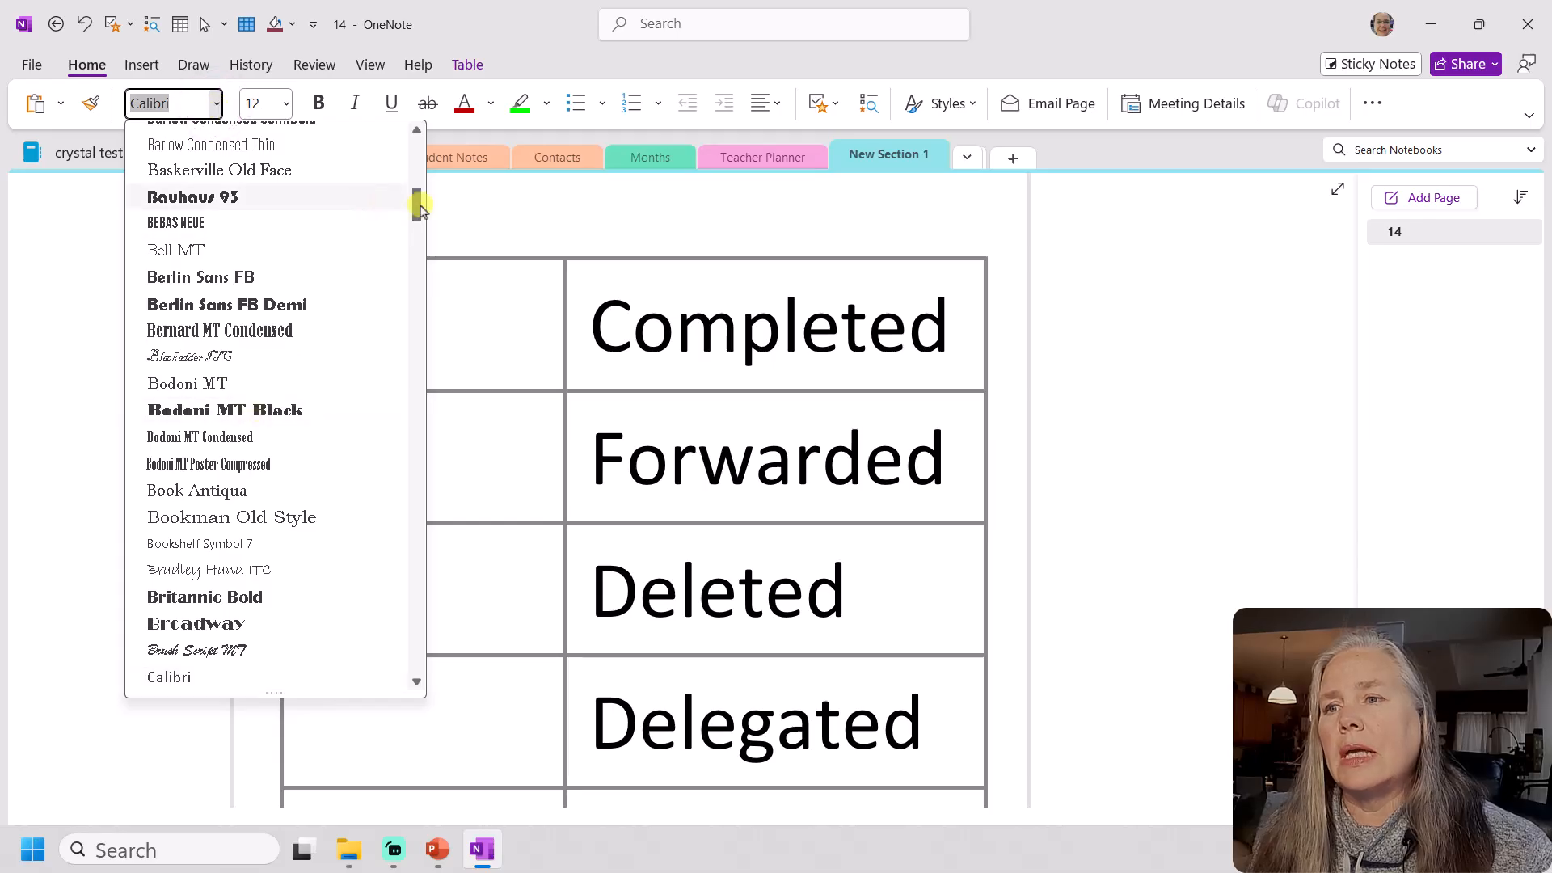
left_click_drag(420, 209, 410, 682)
scroll(288, 627, "up", 3)
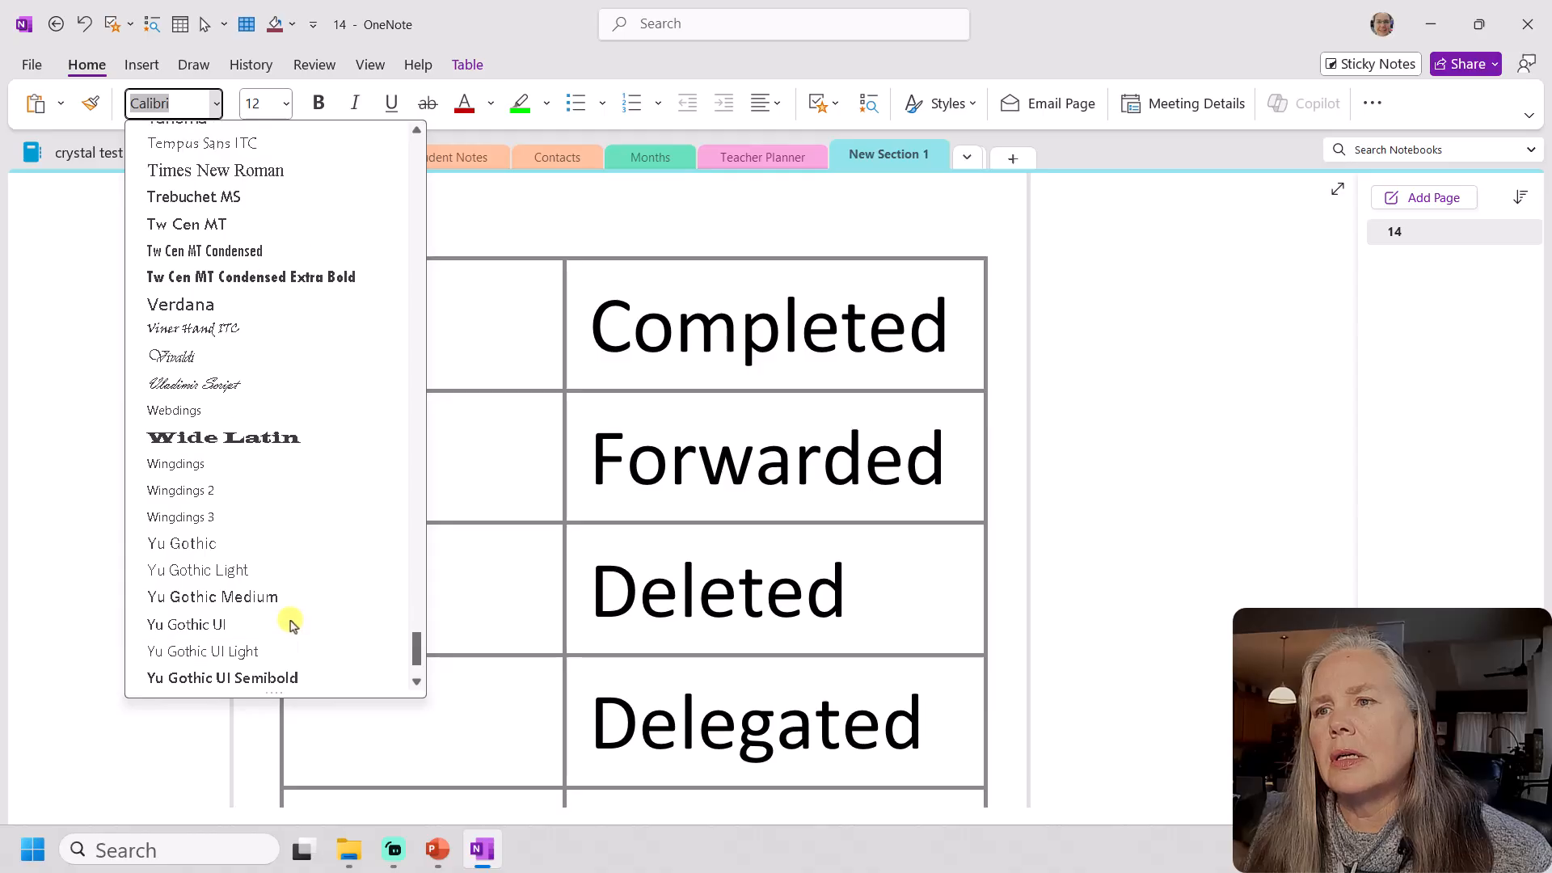
left_click(226, 487)
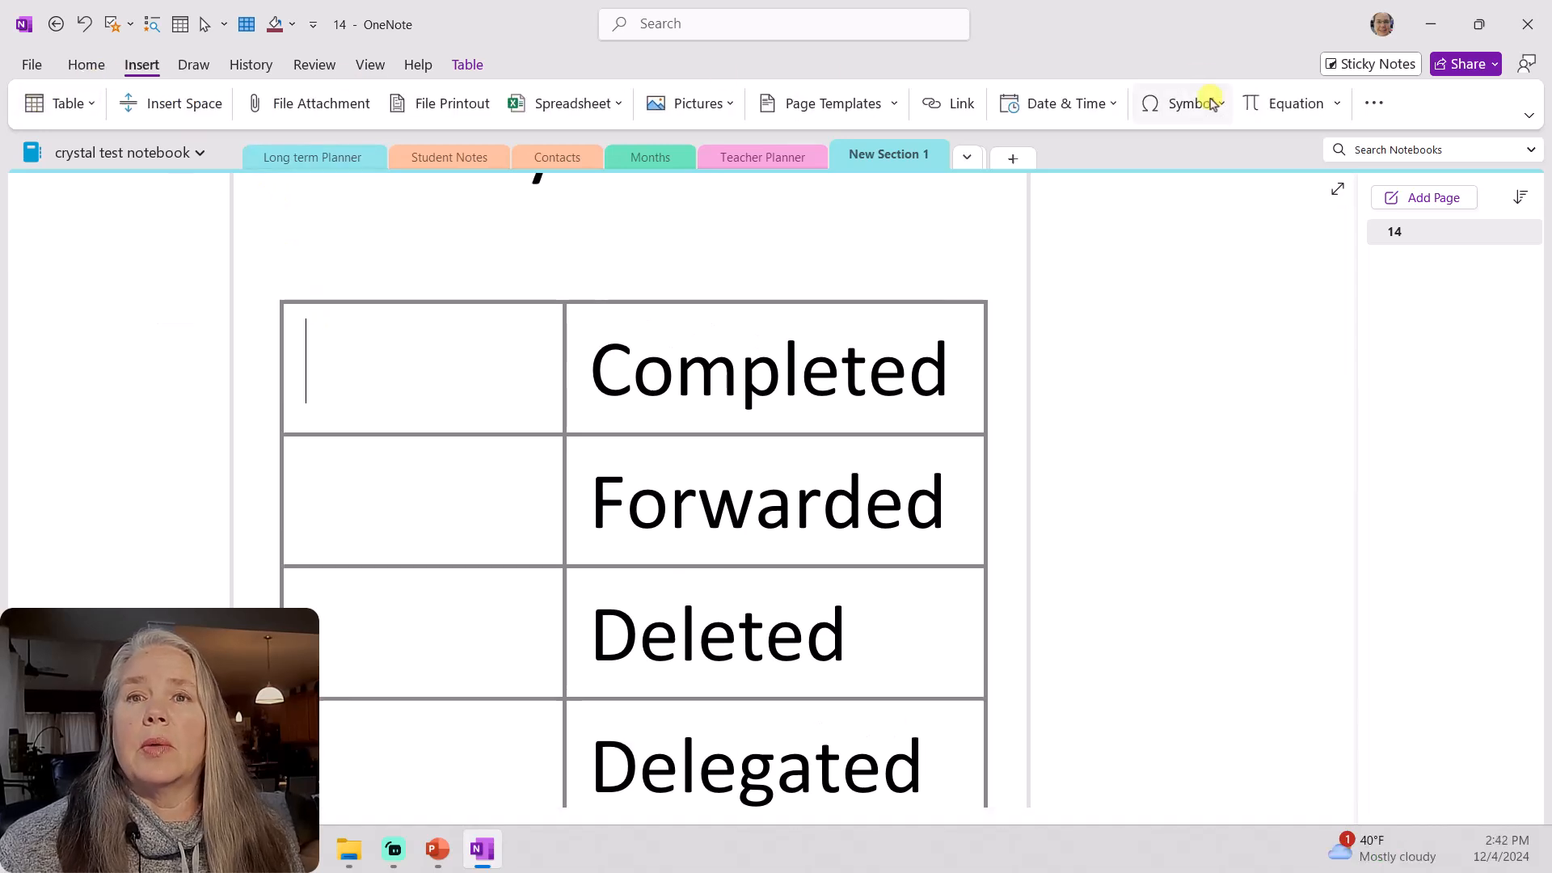
Insert a check mark symbol beside "Completed" and the Wingdings right arrow, character code 224, beside "Forwarded"
left_click(1210, 102)
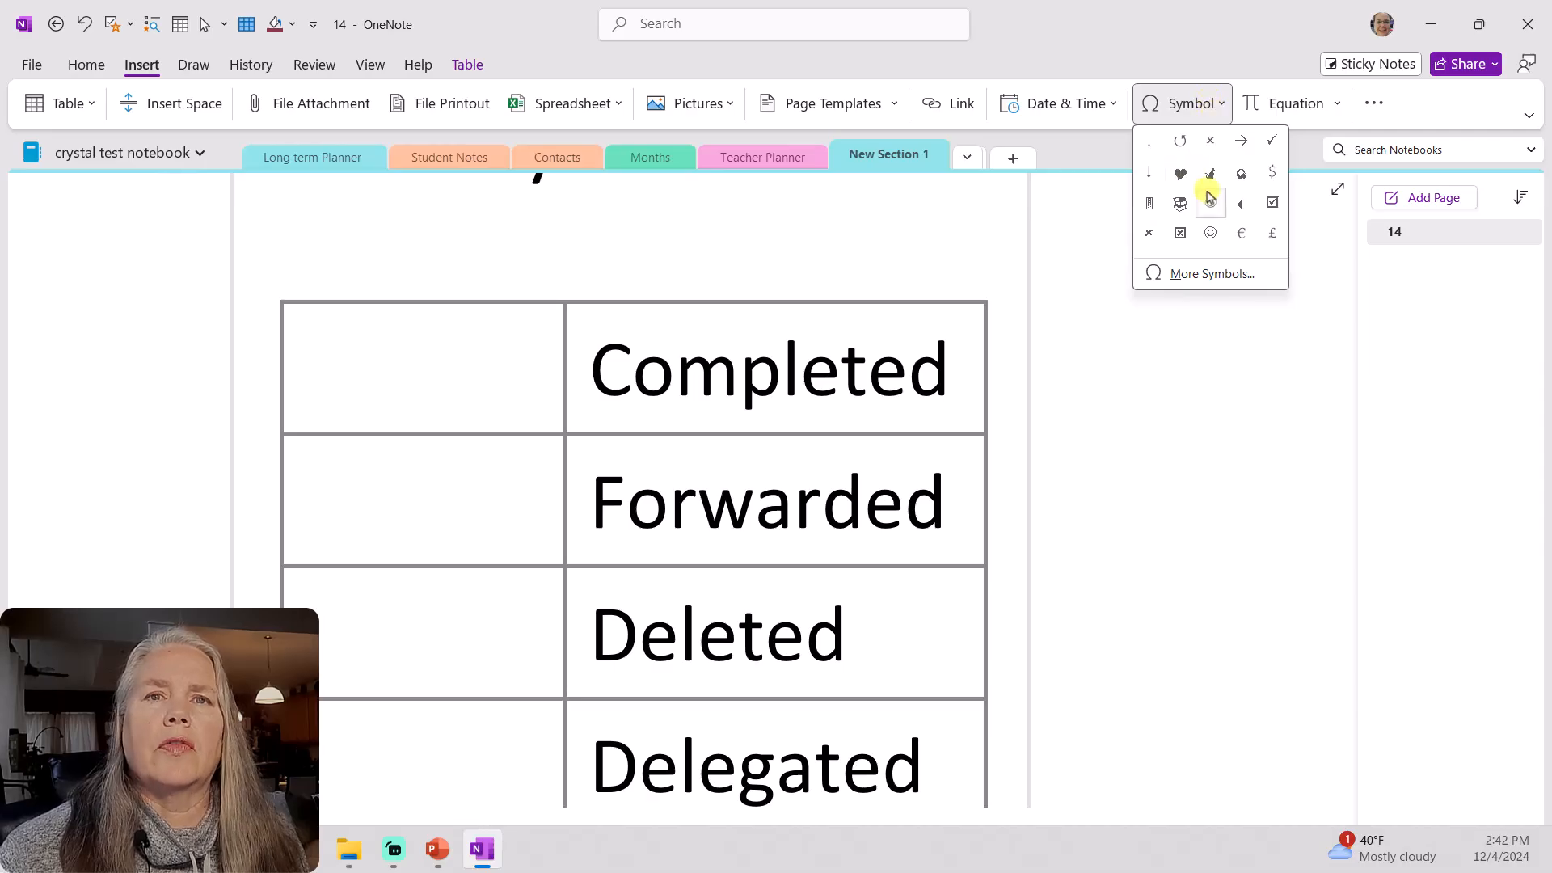
left_click(1273, 148)
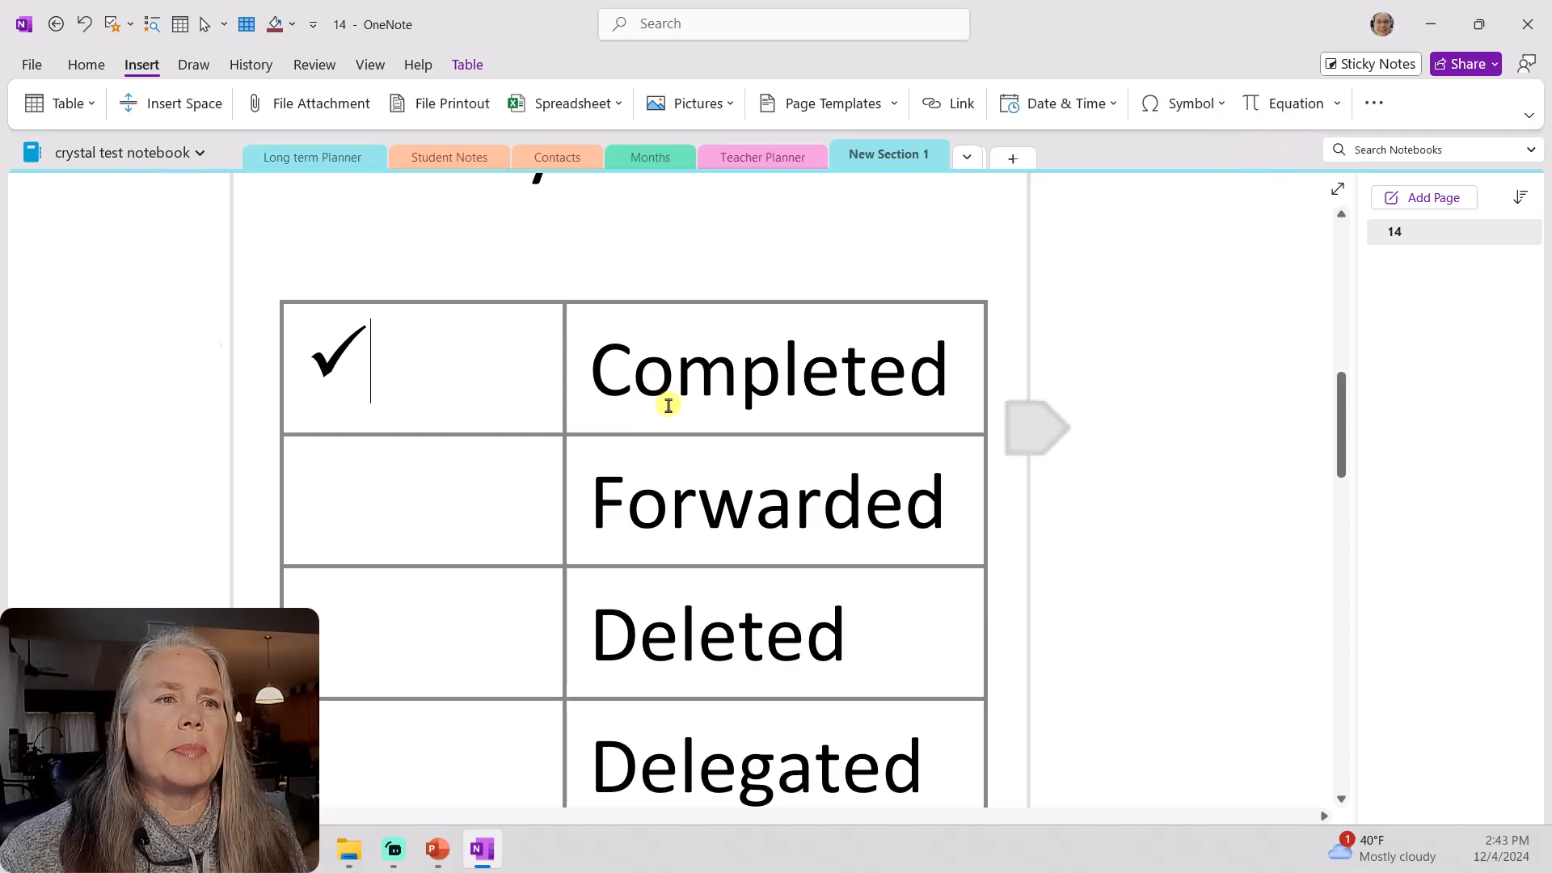
left_click(352, 495)
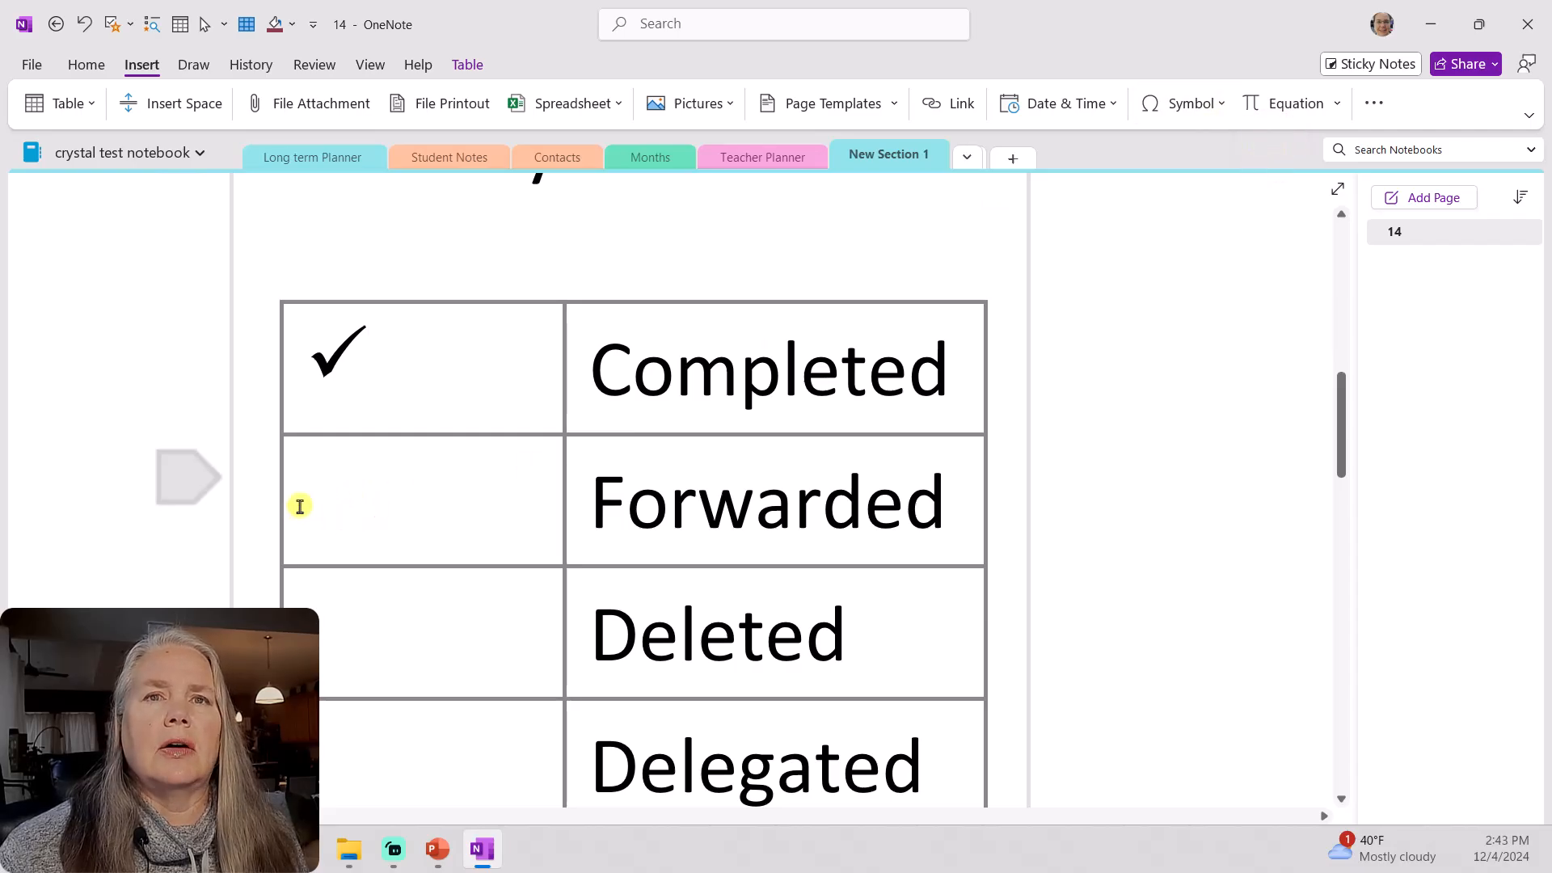
left_click(1226, 103)
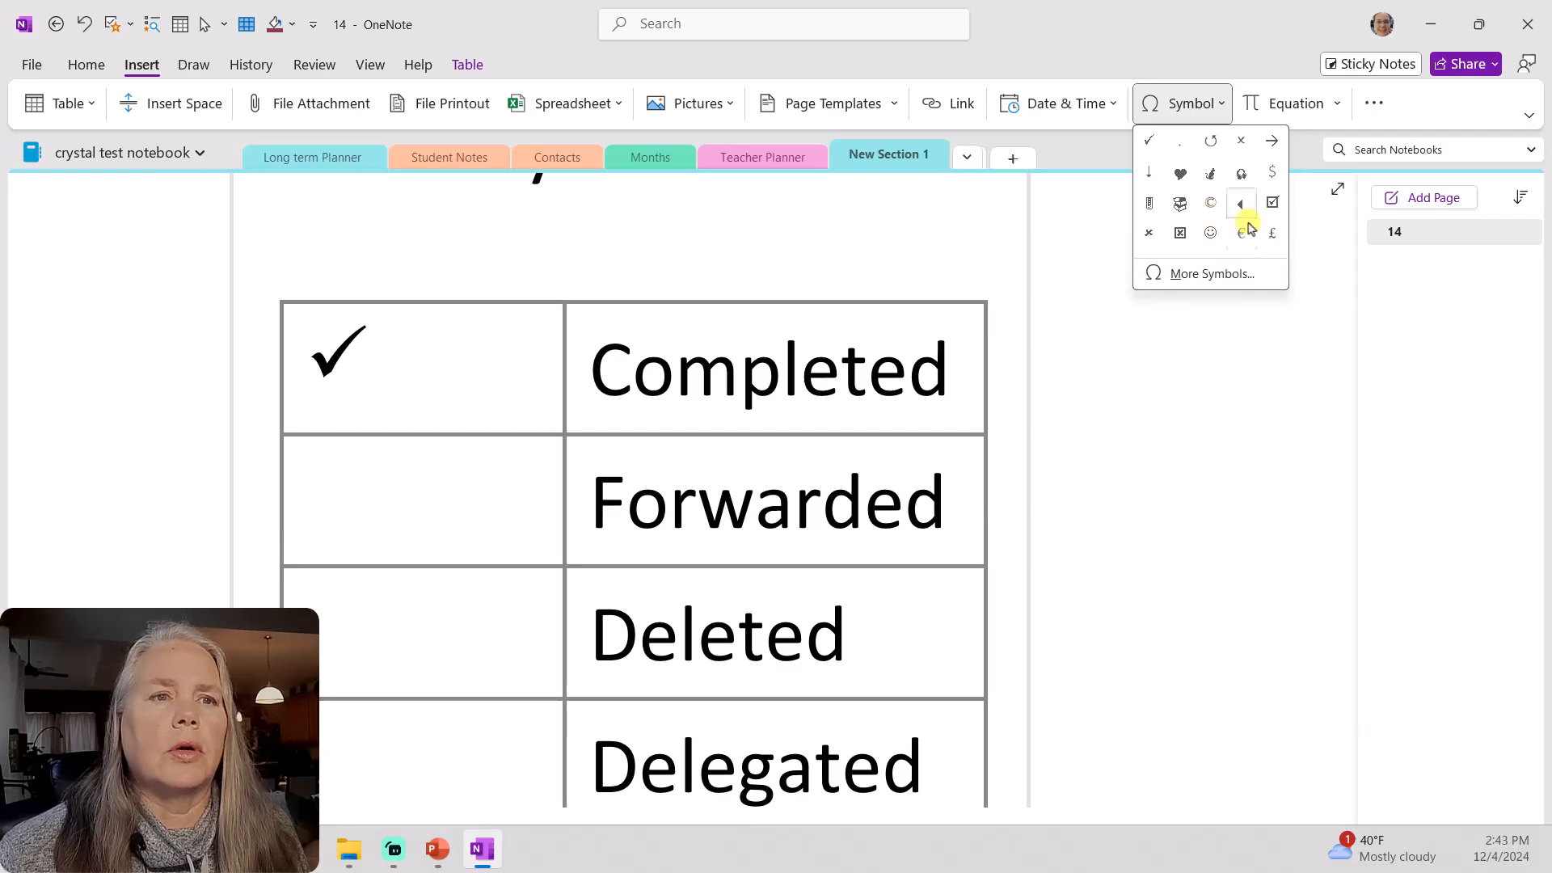
left_click(1212, 274)
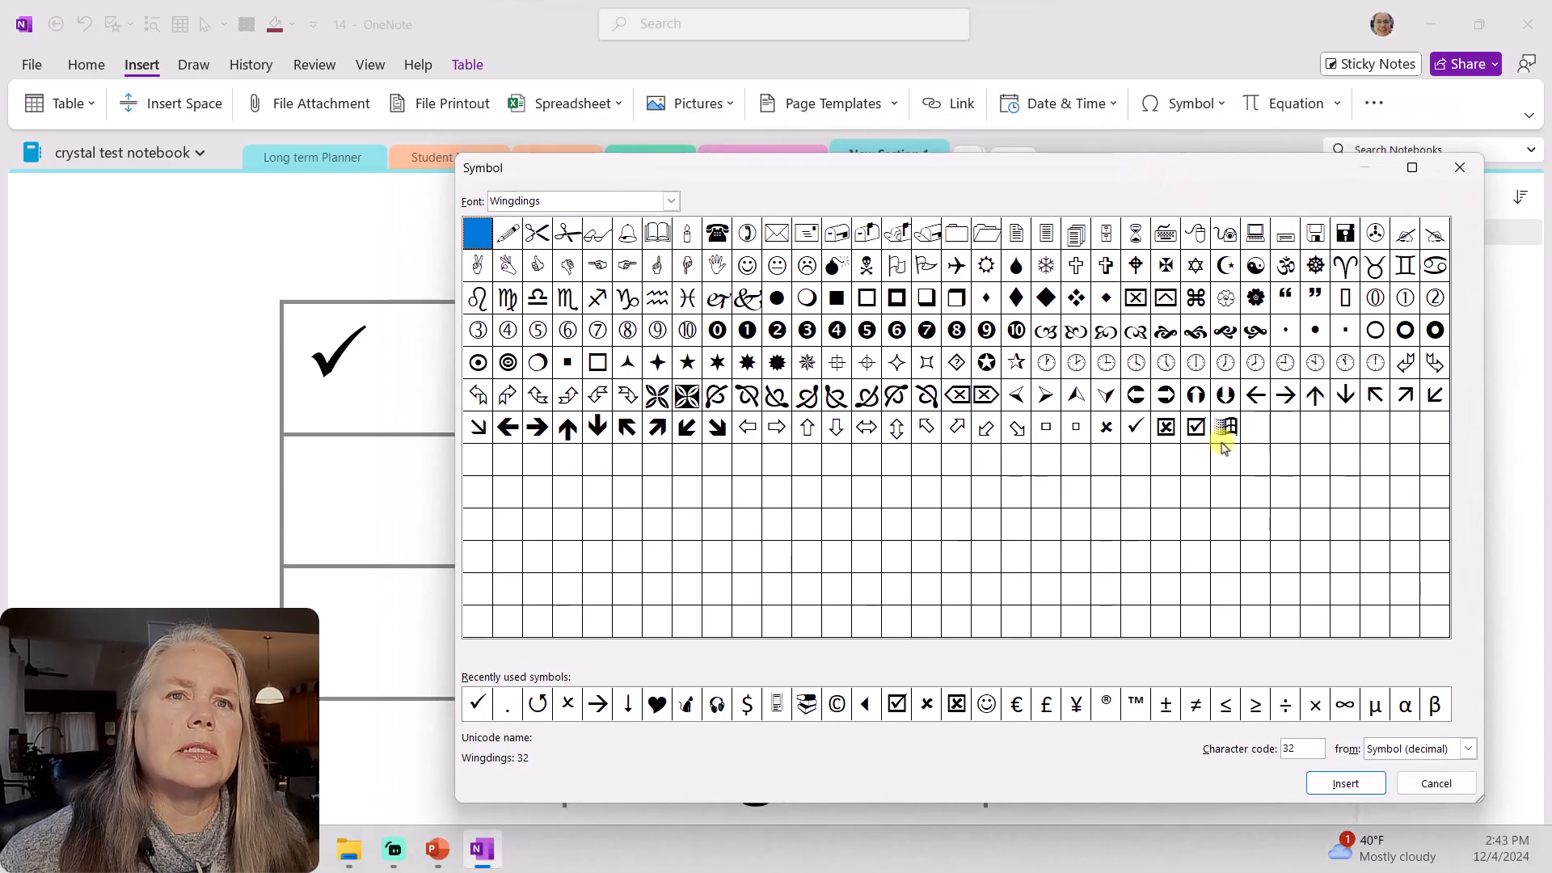
left_click(1286, 396)
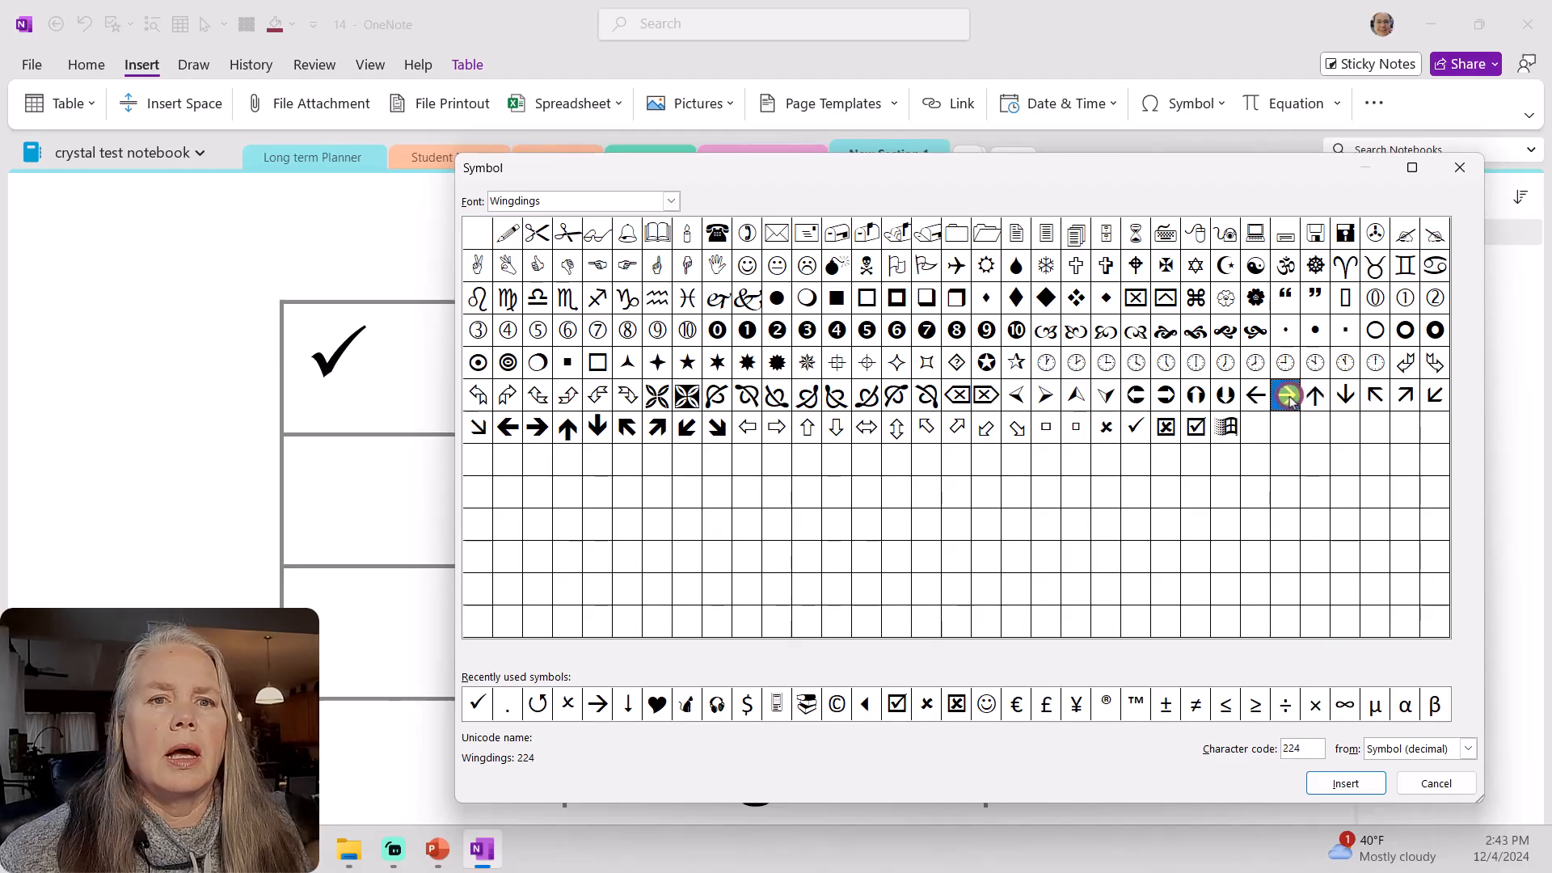
left_click(1346, 783)
Insert the Wingdings cross symbol, character code 251, beside "Deleted", and move the Symbol dialog aside
left_click(368, 651)
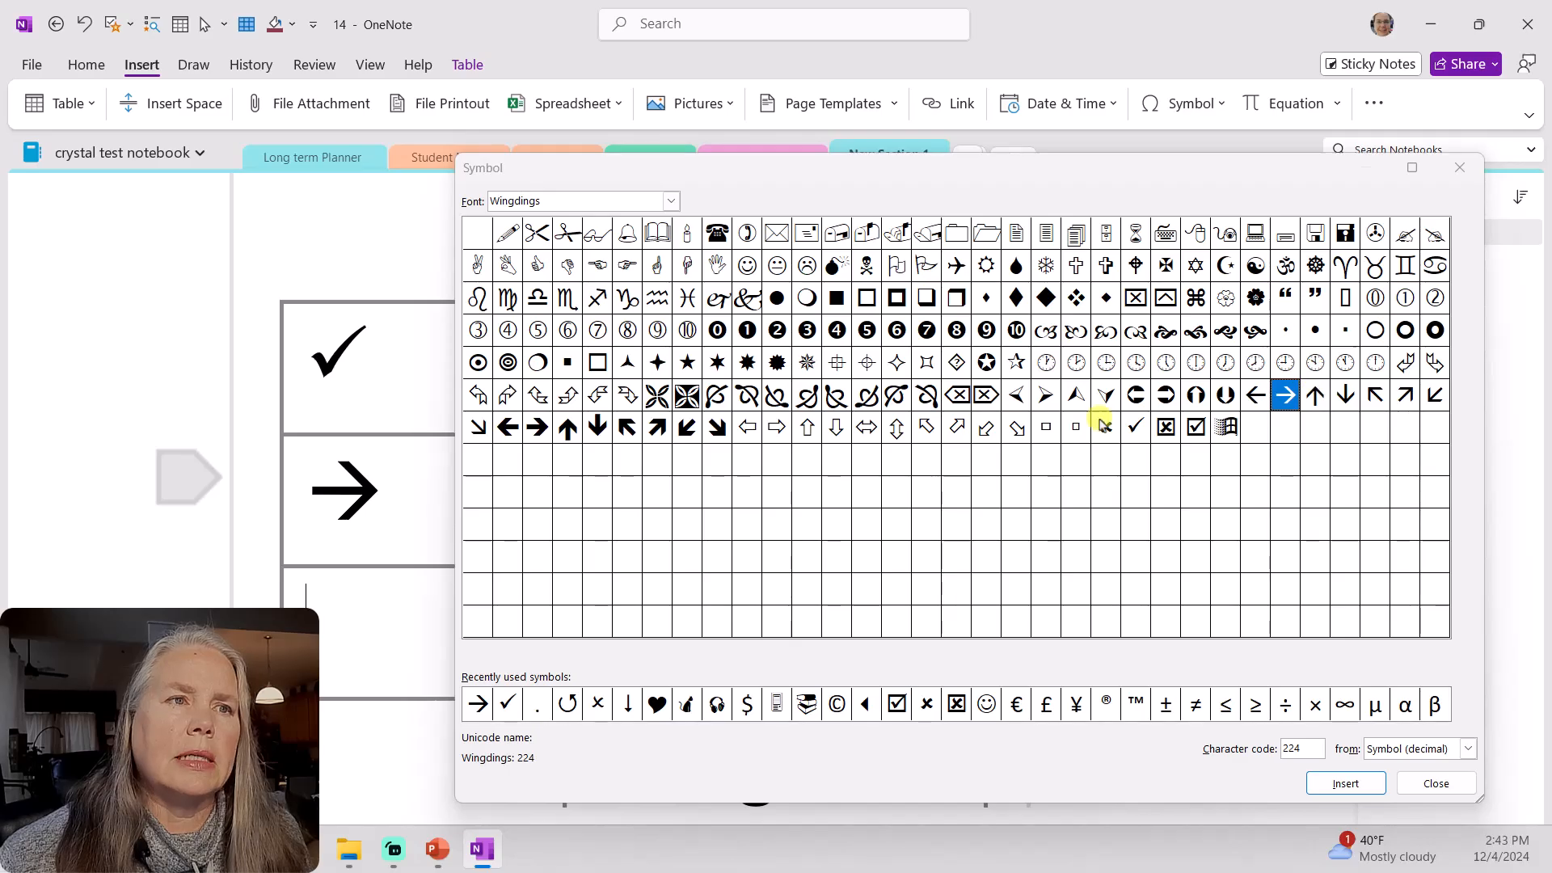
left_click(340, 638)
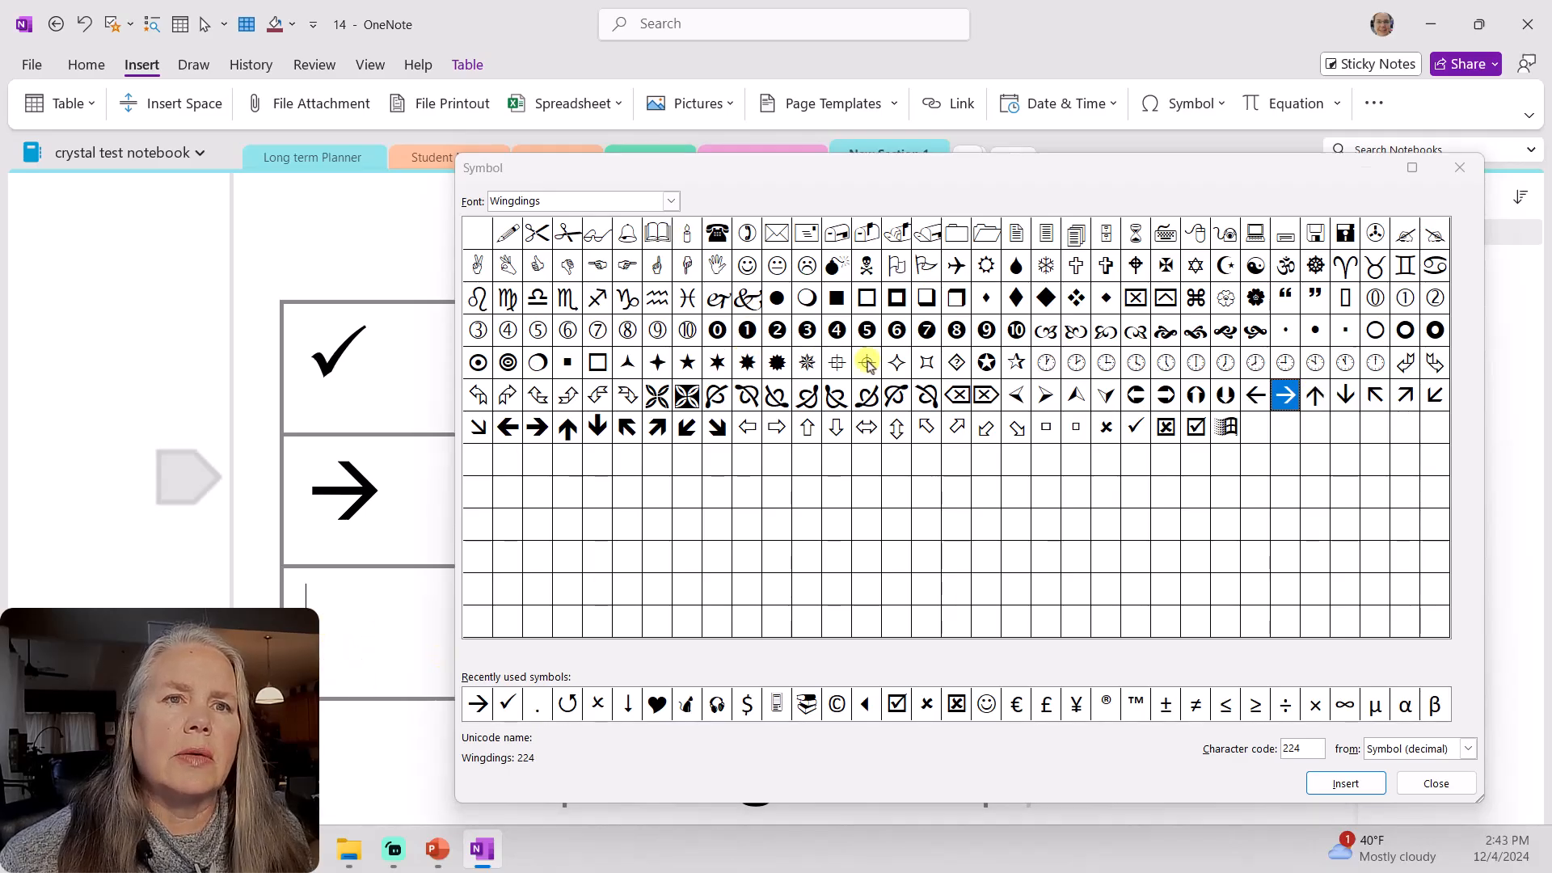
left_click(1107, 429)
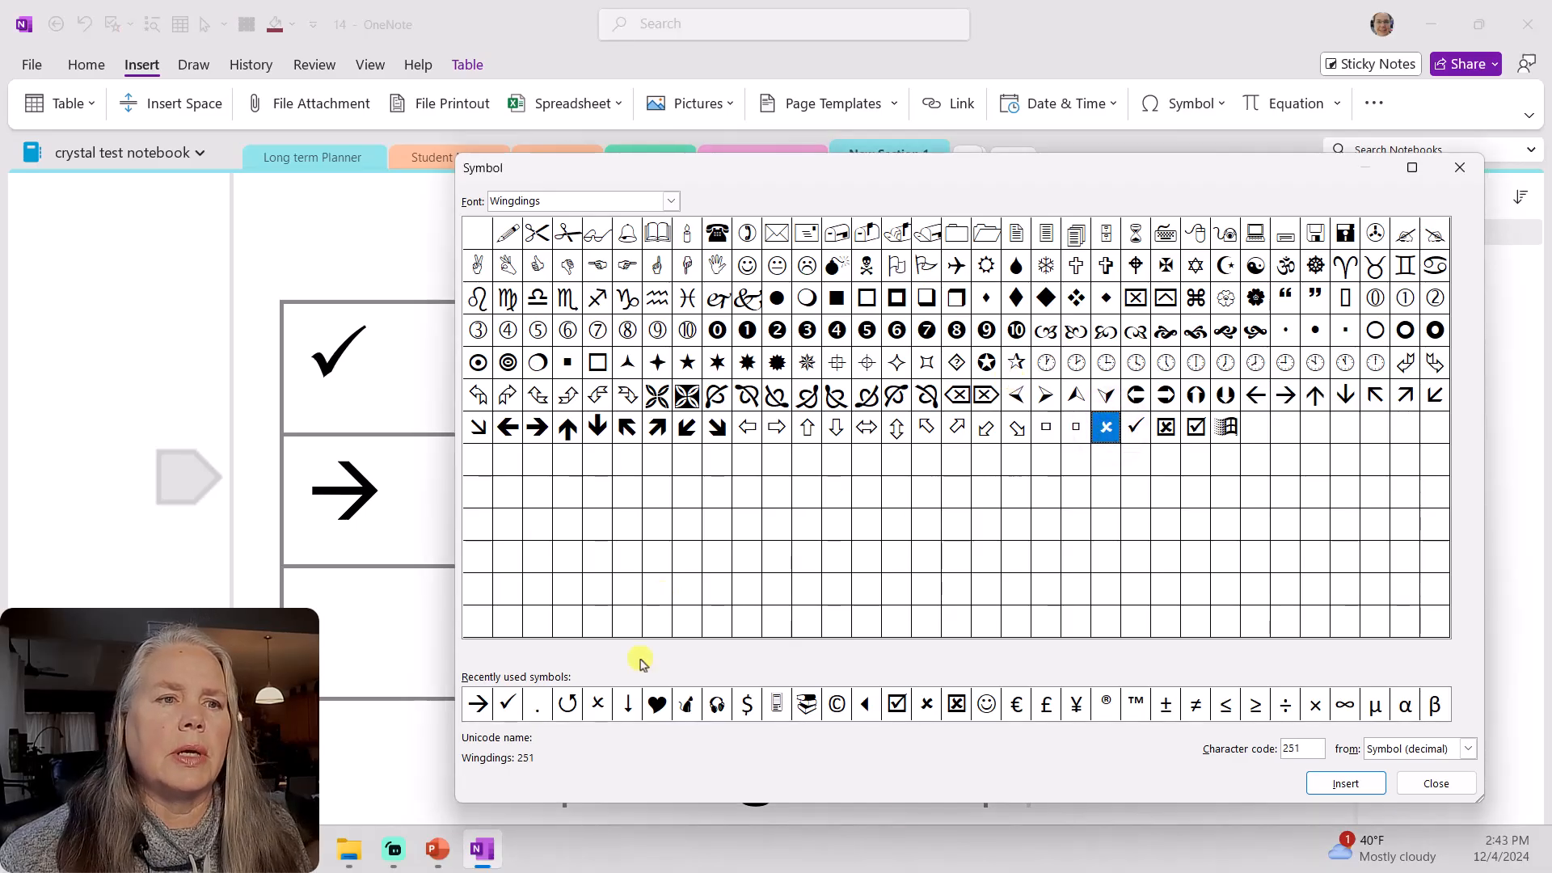
left_click(1344, 784)
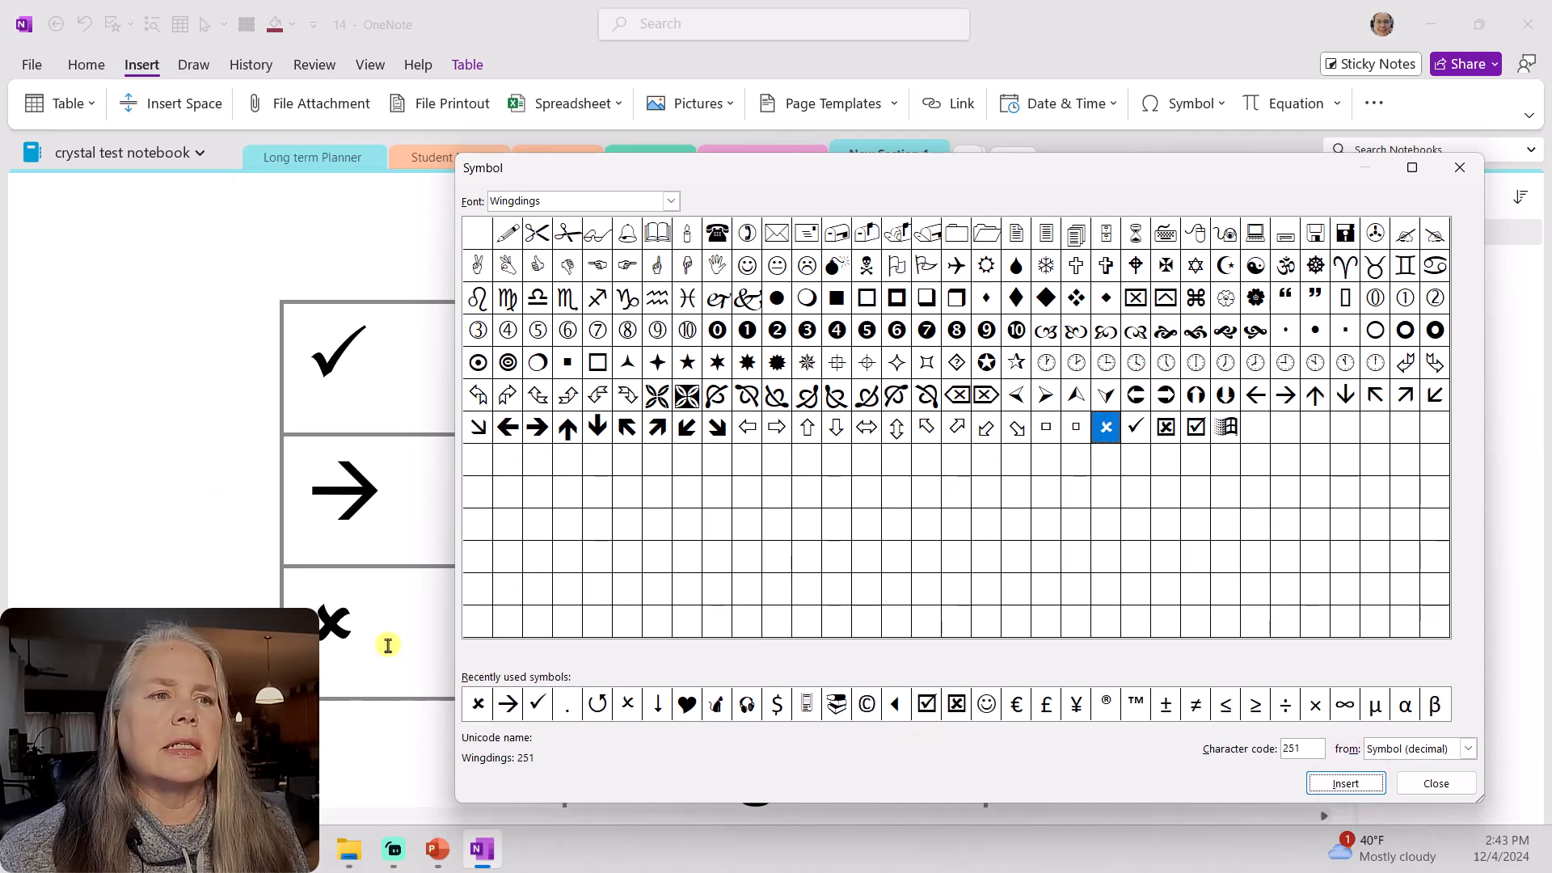
scroll(383, 645, "down", 2)
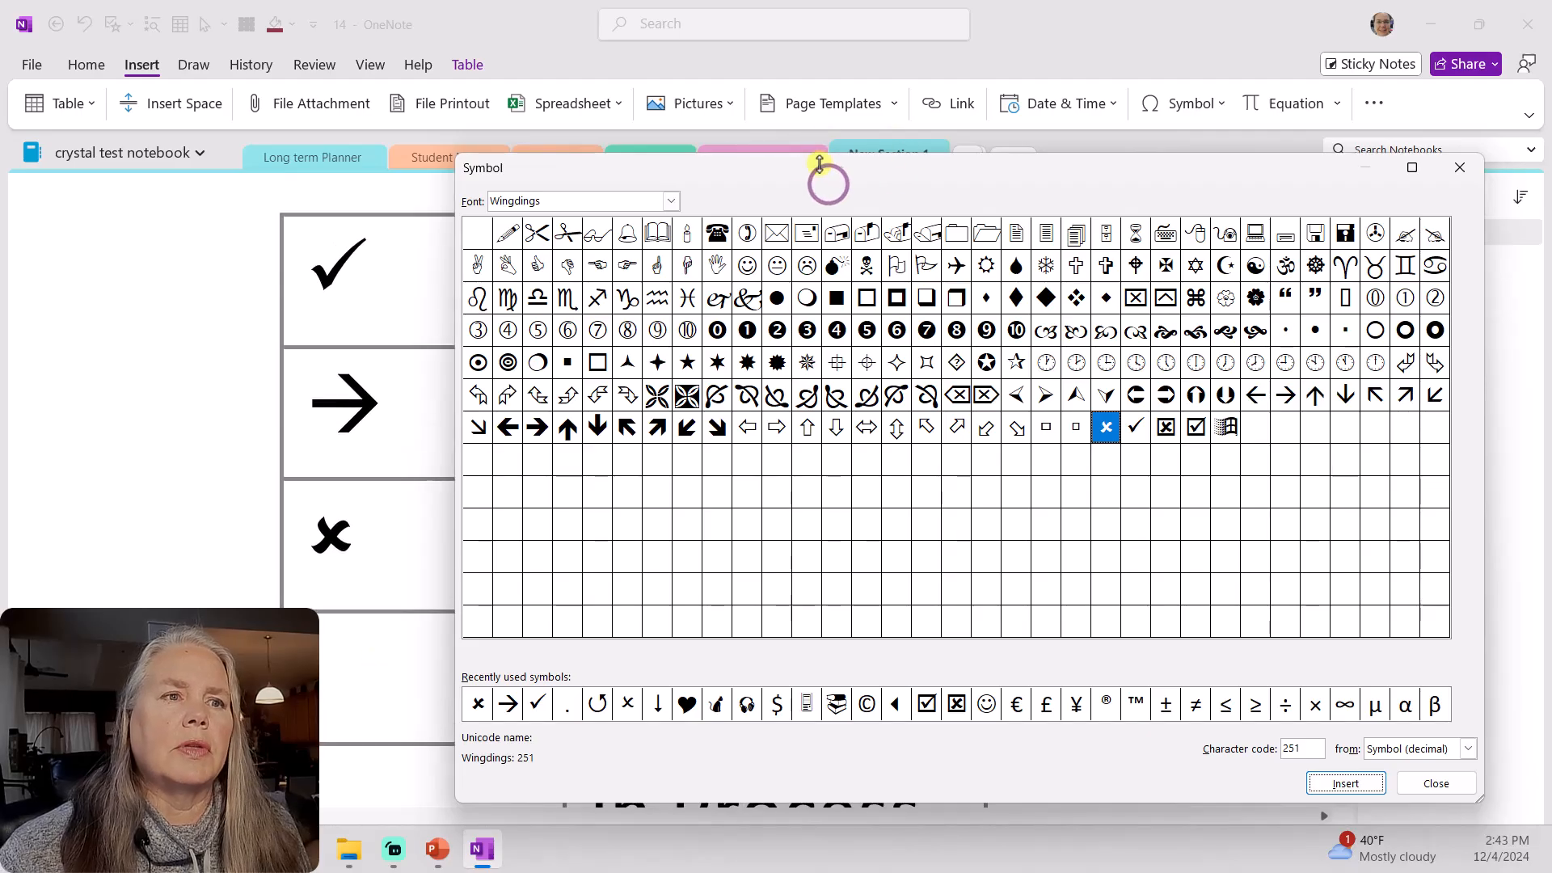
left_click_drag(801, 166, 648, 156)
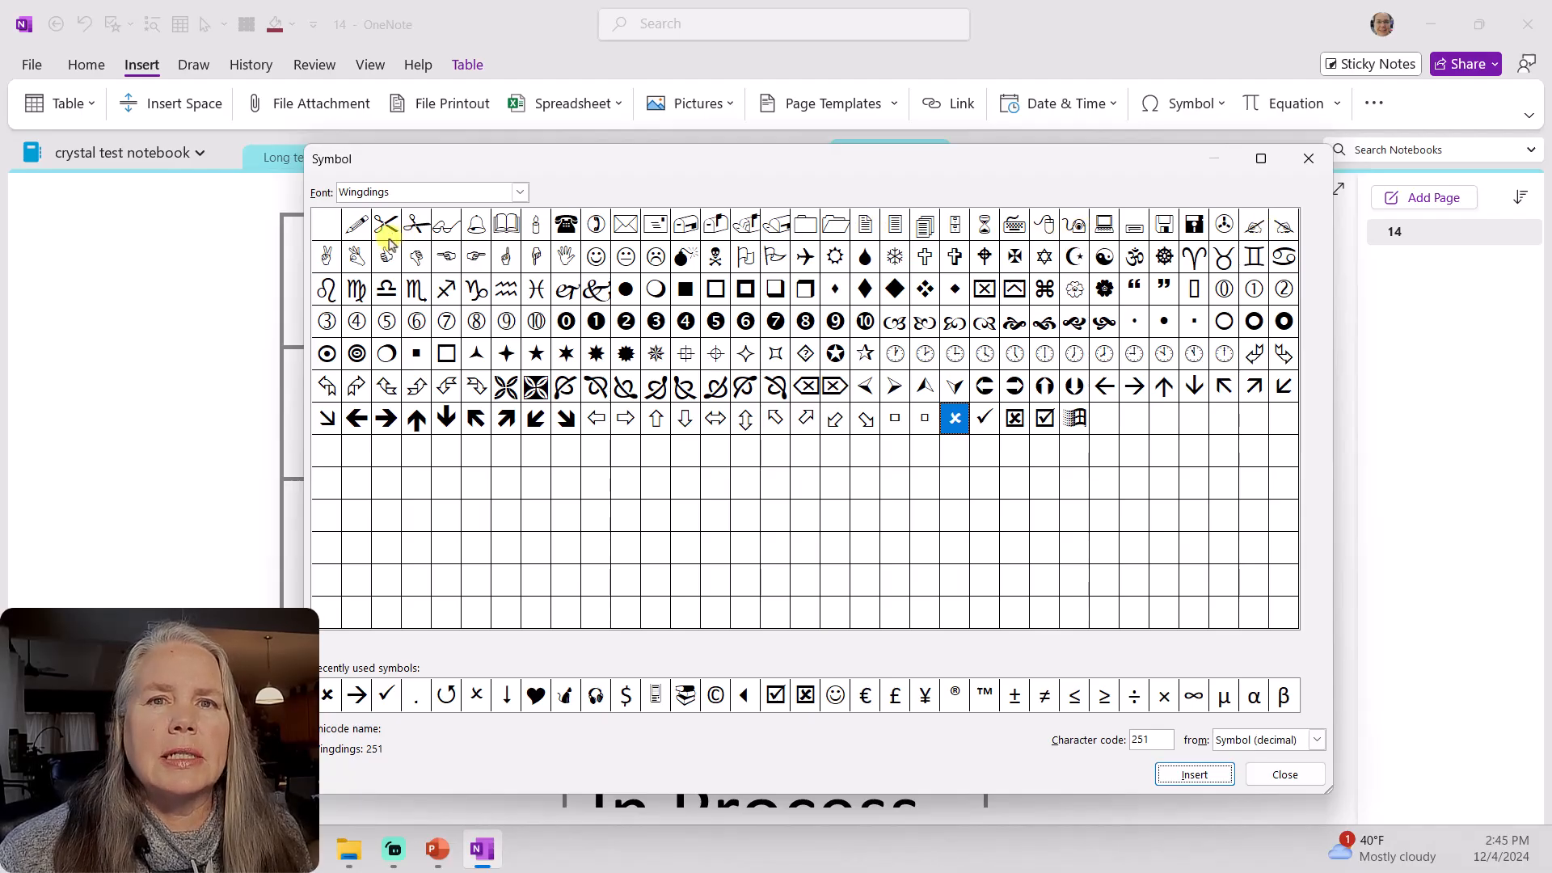
Insert the Wingdings 3 circular arrow symbol, character code 81, at the current table position and move the Symbol dialog aside
left_click(1225, 322)
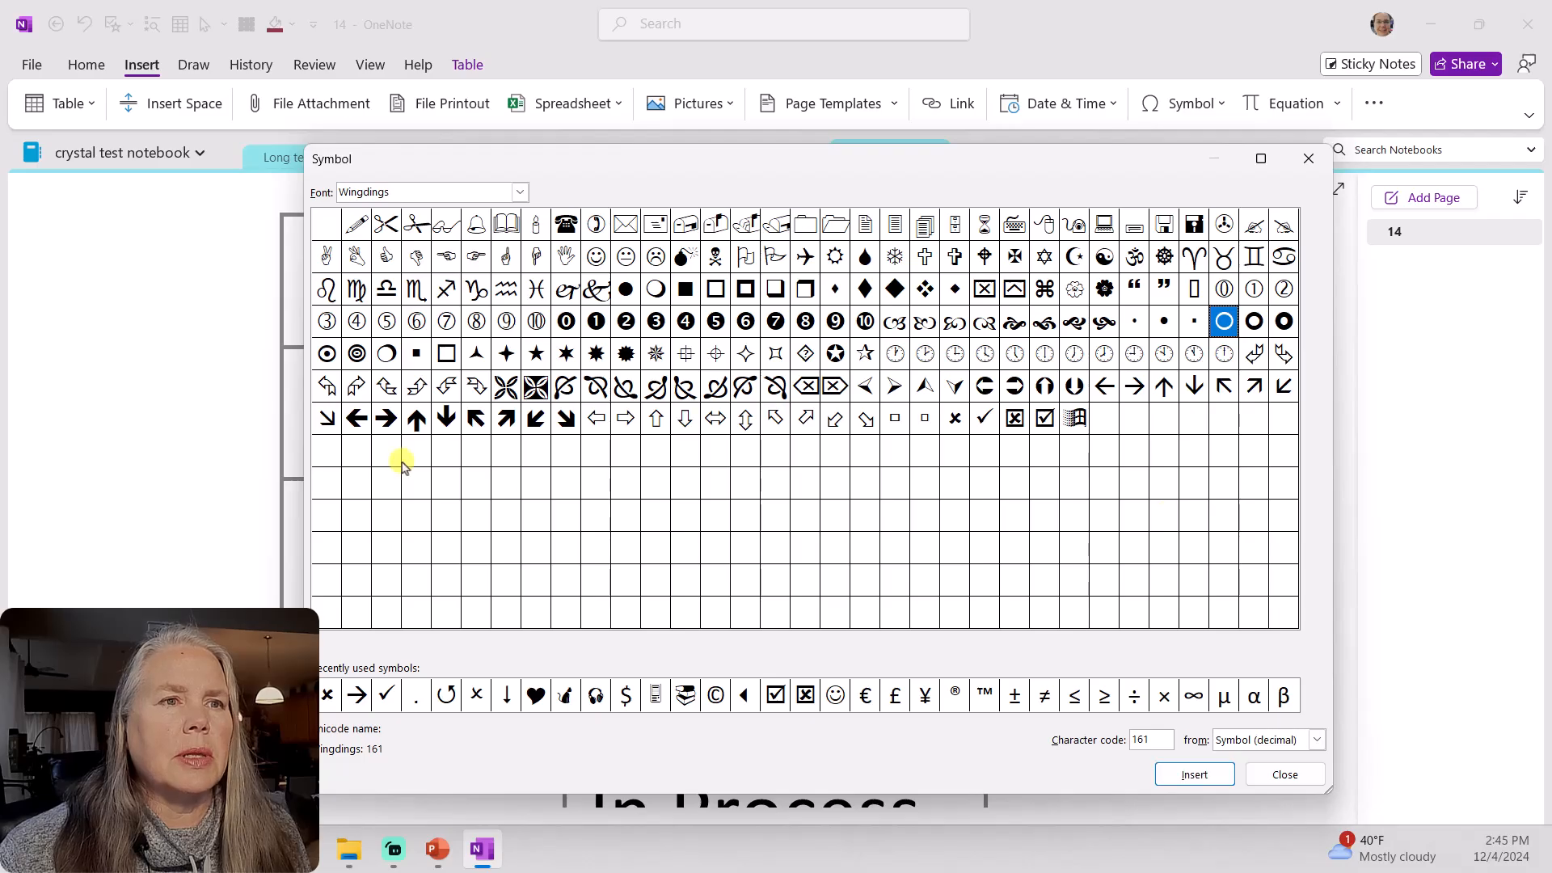
left_click(450, 702)
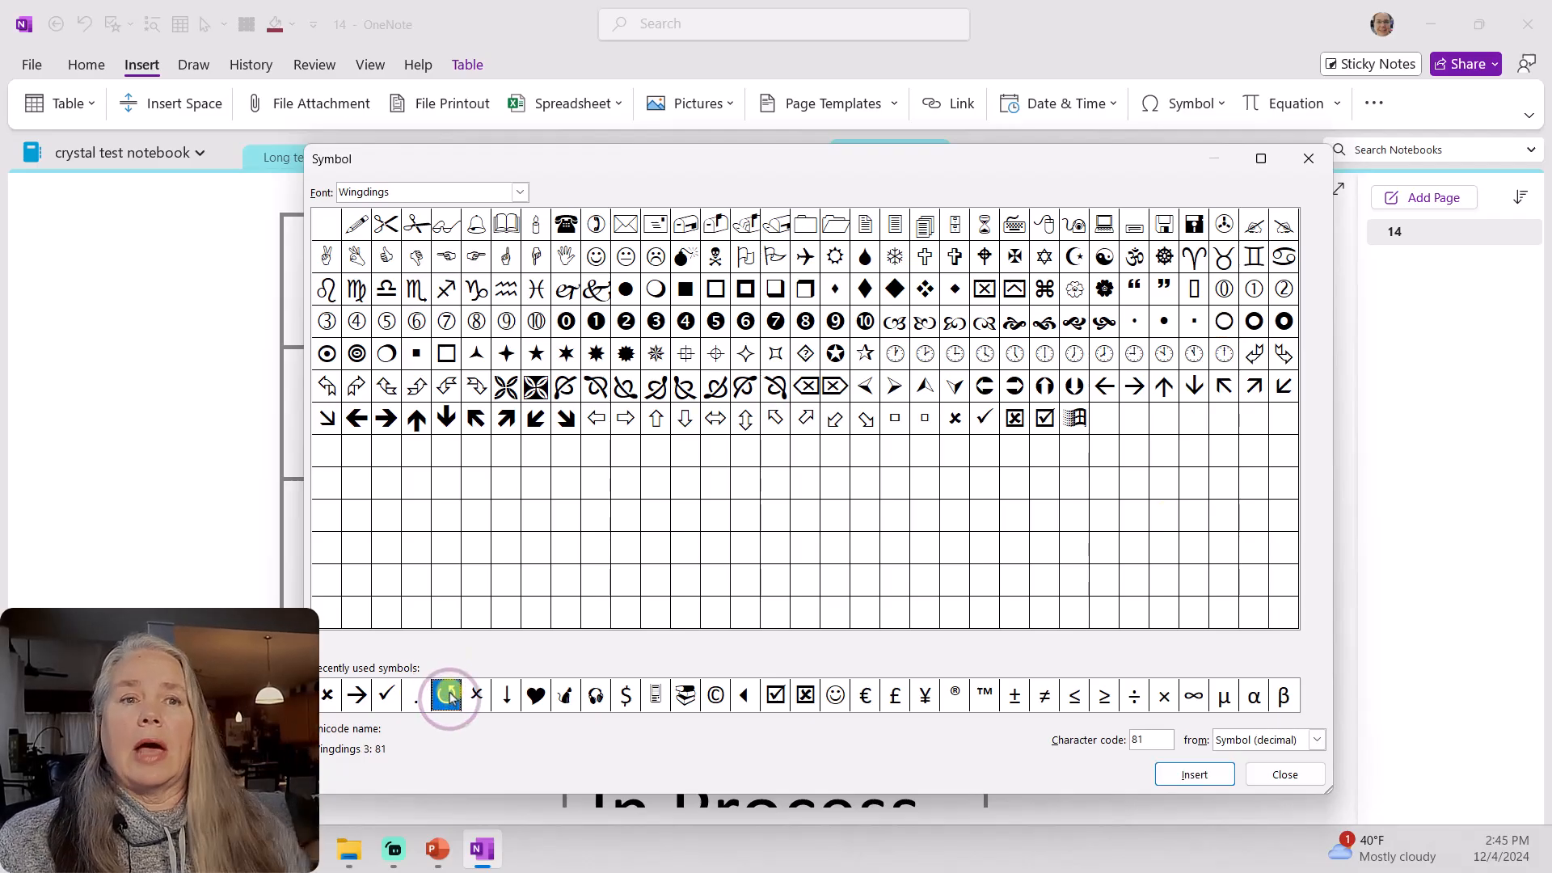
left_click(1215, 774)
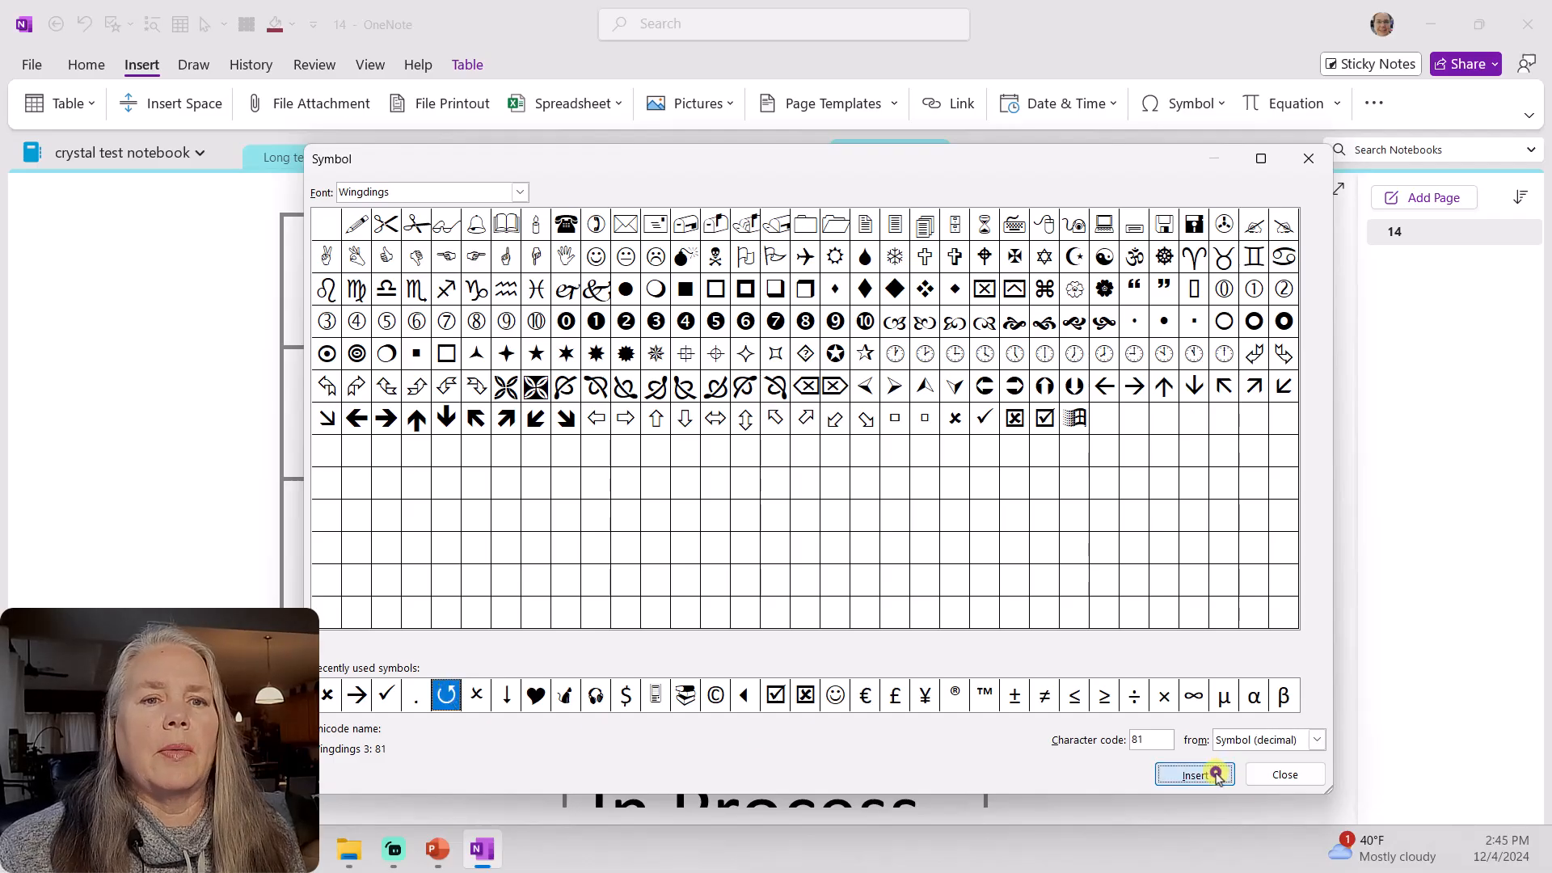
left_click(1175, 773)
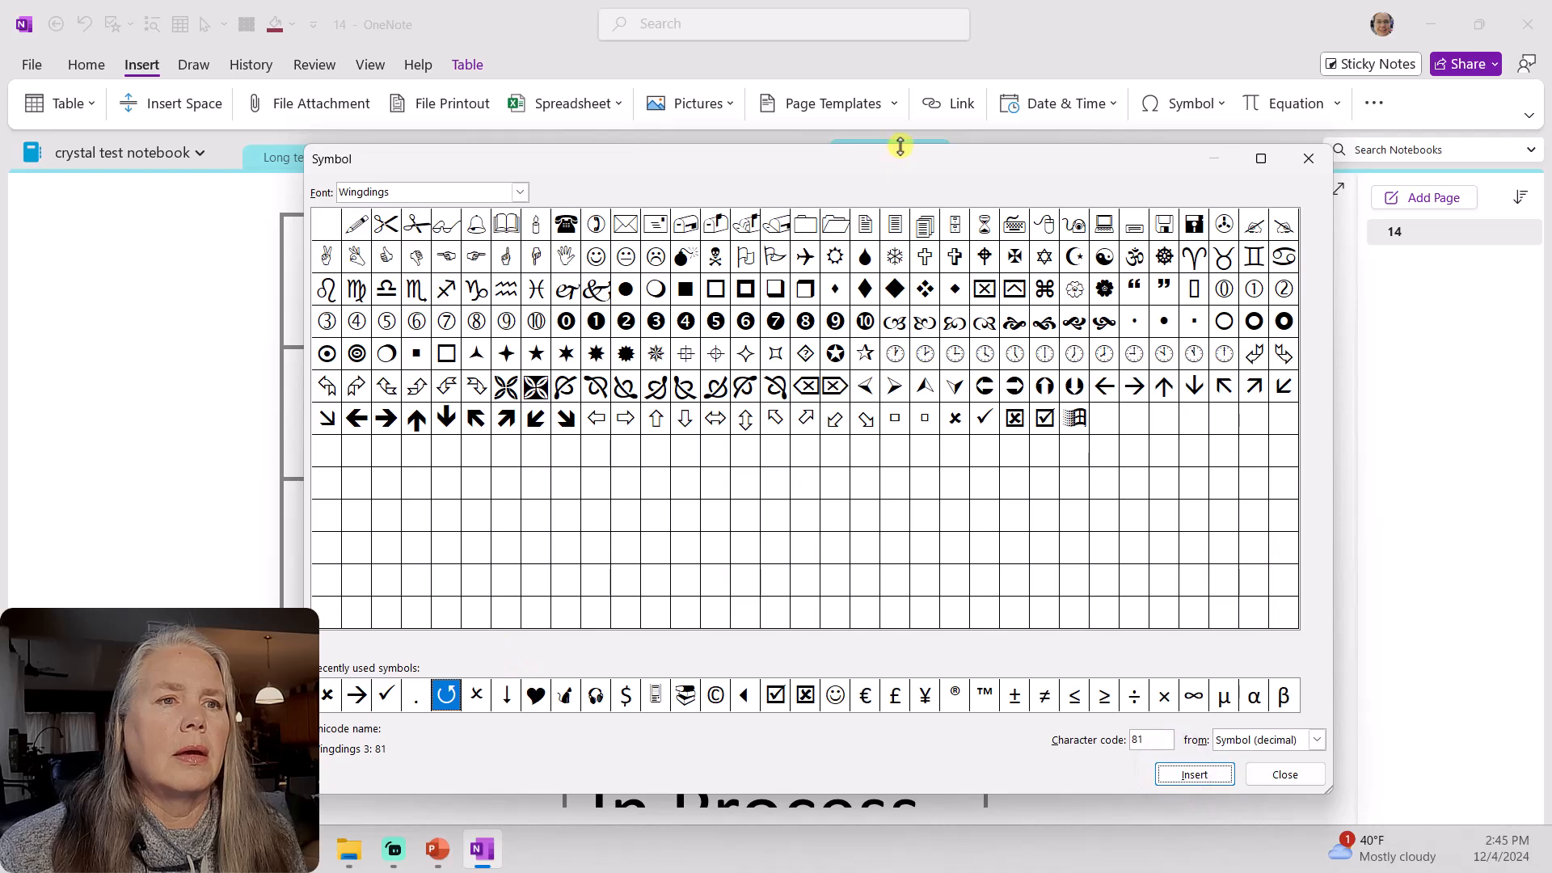
left_click_drag(894, 172, 1189, 173)
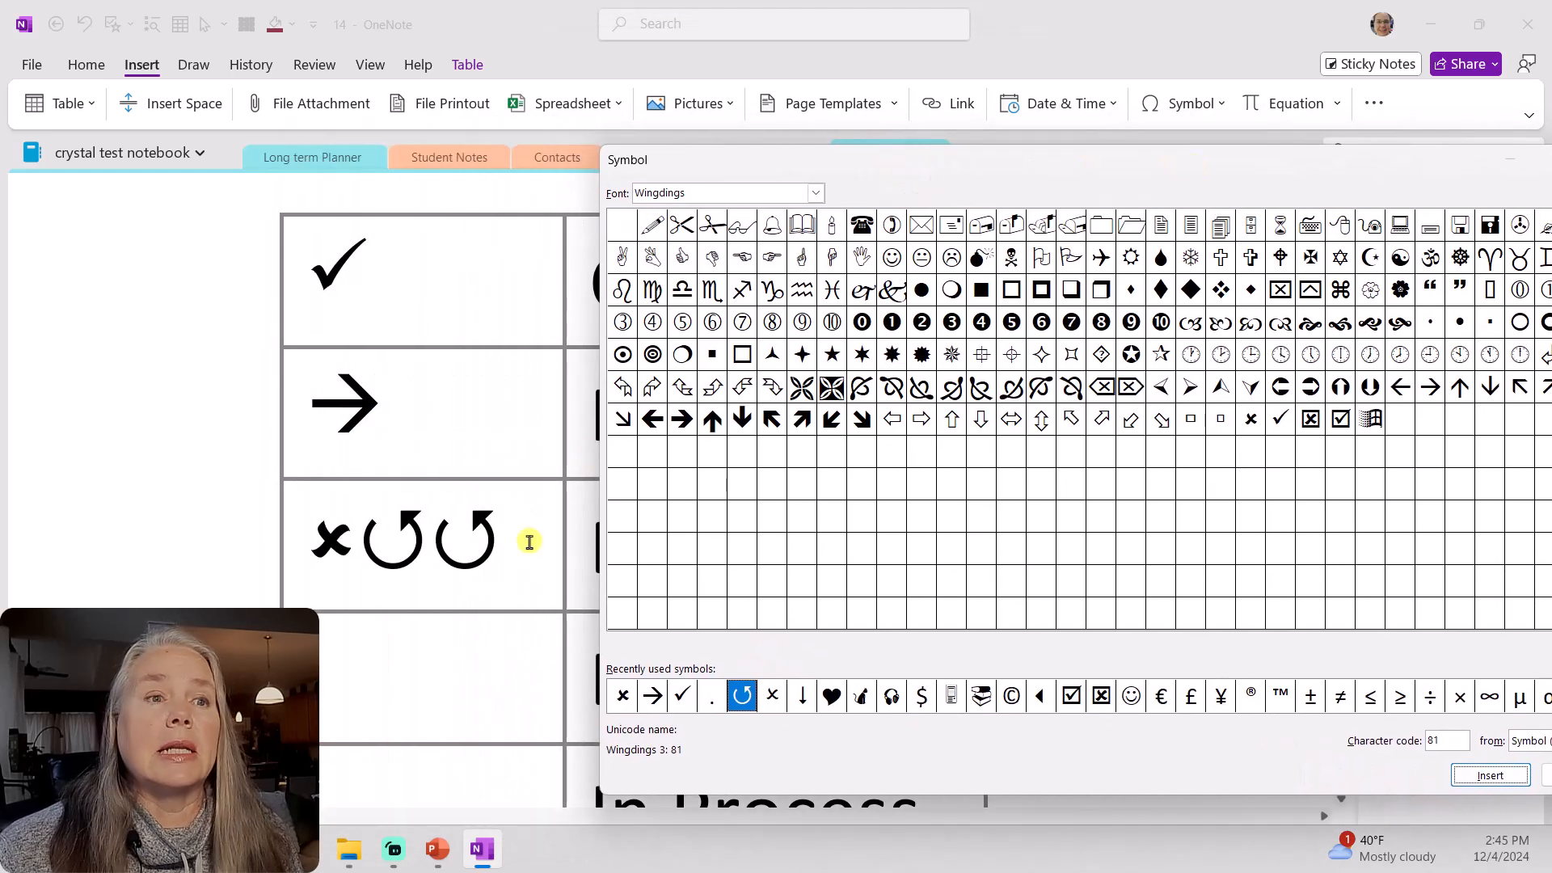
Move one circular arrow from the "Deleted" row's symbol cell to the cell beside "Delegated" and delete the surplus arrow
double_click(459, 546)
right_click(458, 546)
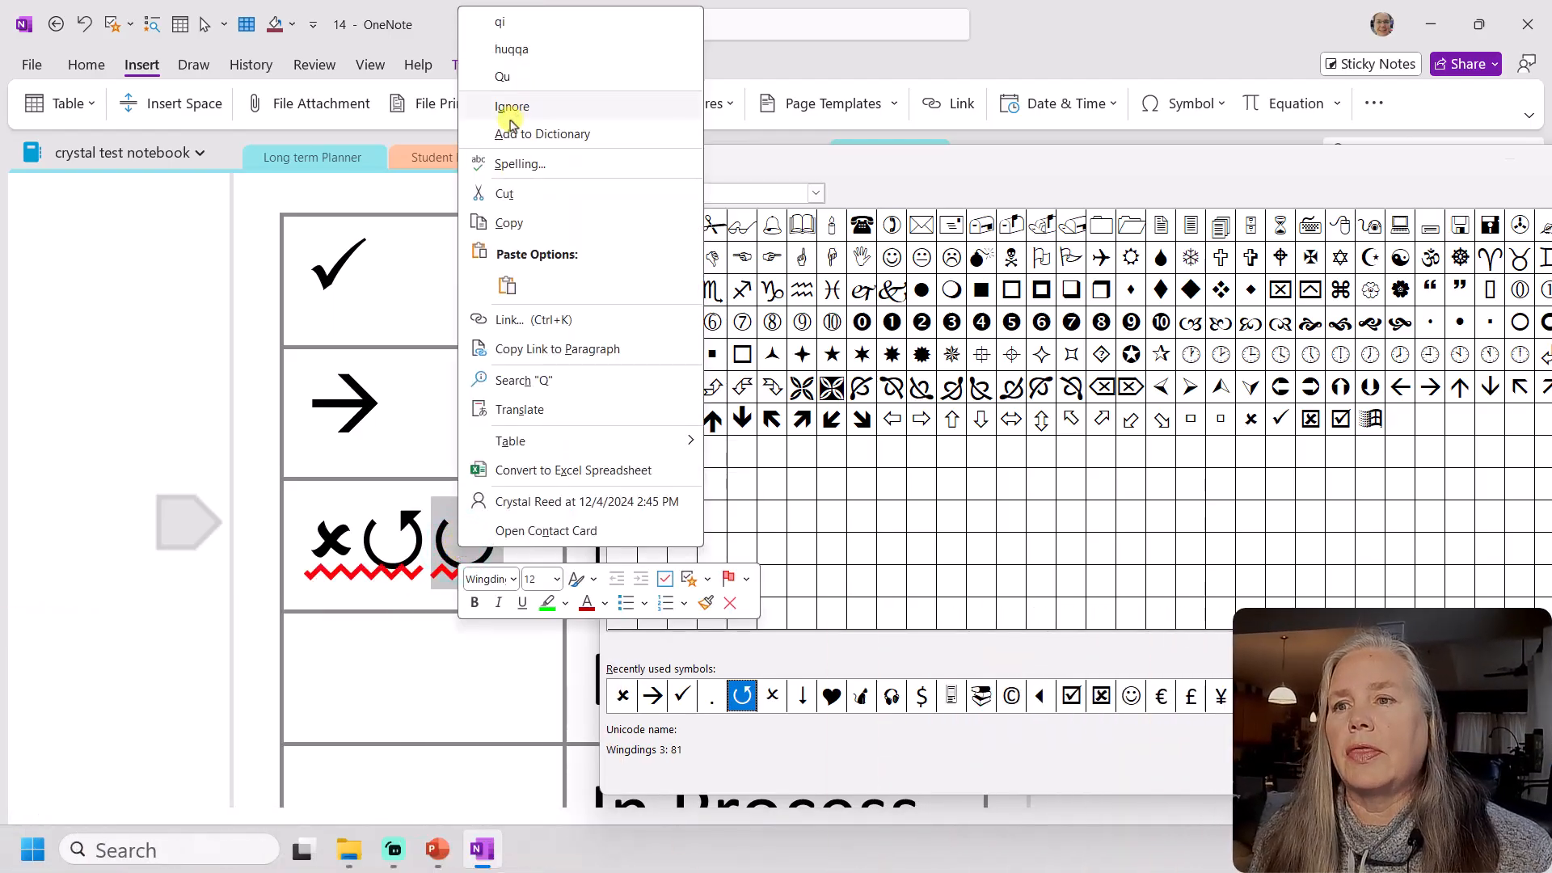
left_click(508, 194)
left_click(361, 676)
right_click(361, 676)
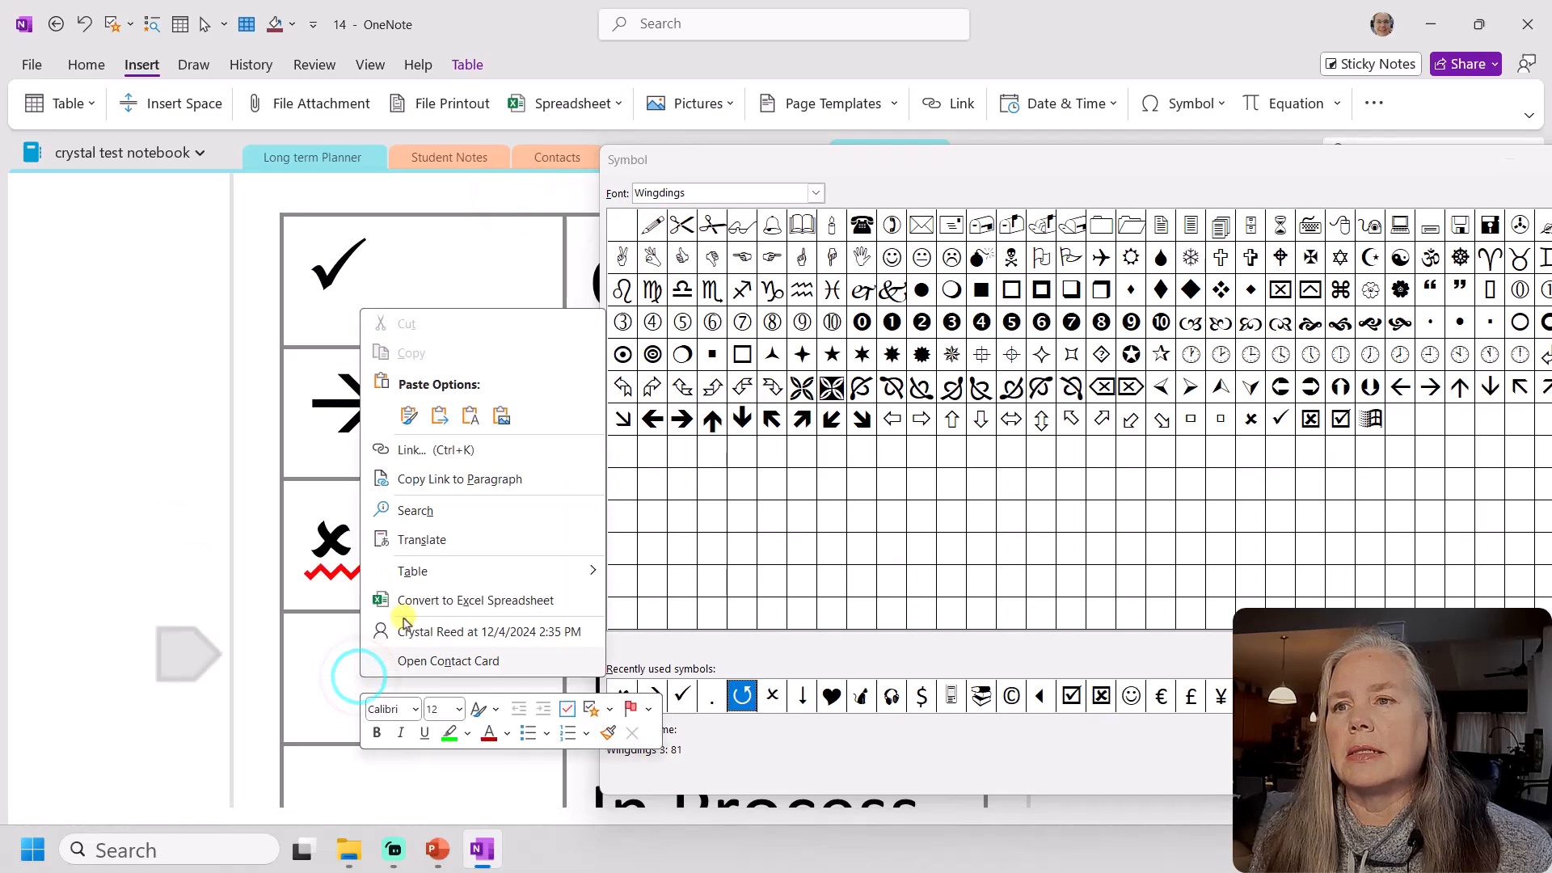
left_click(409, 415)
left_click(427, 552)
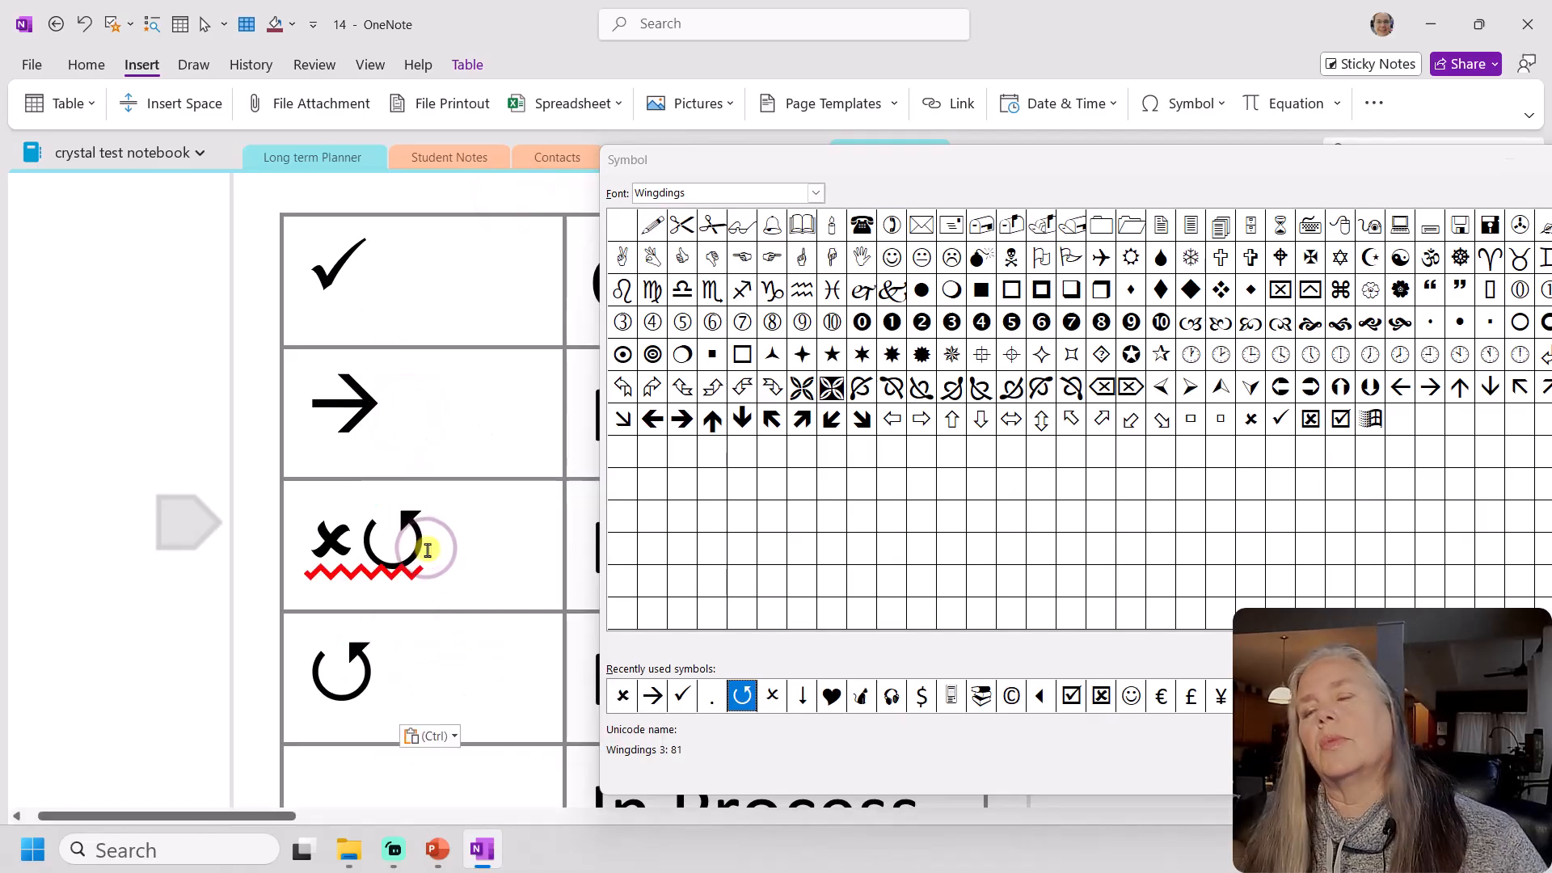
key("BackSpace")
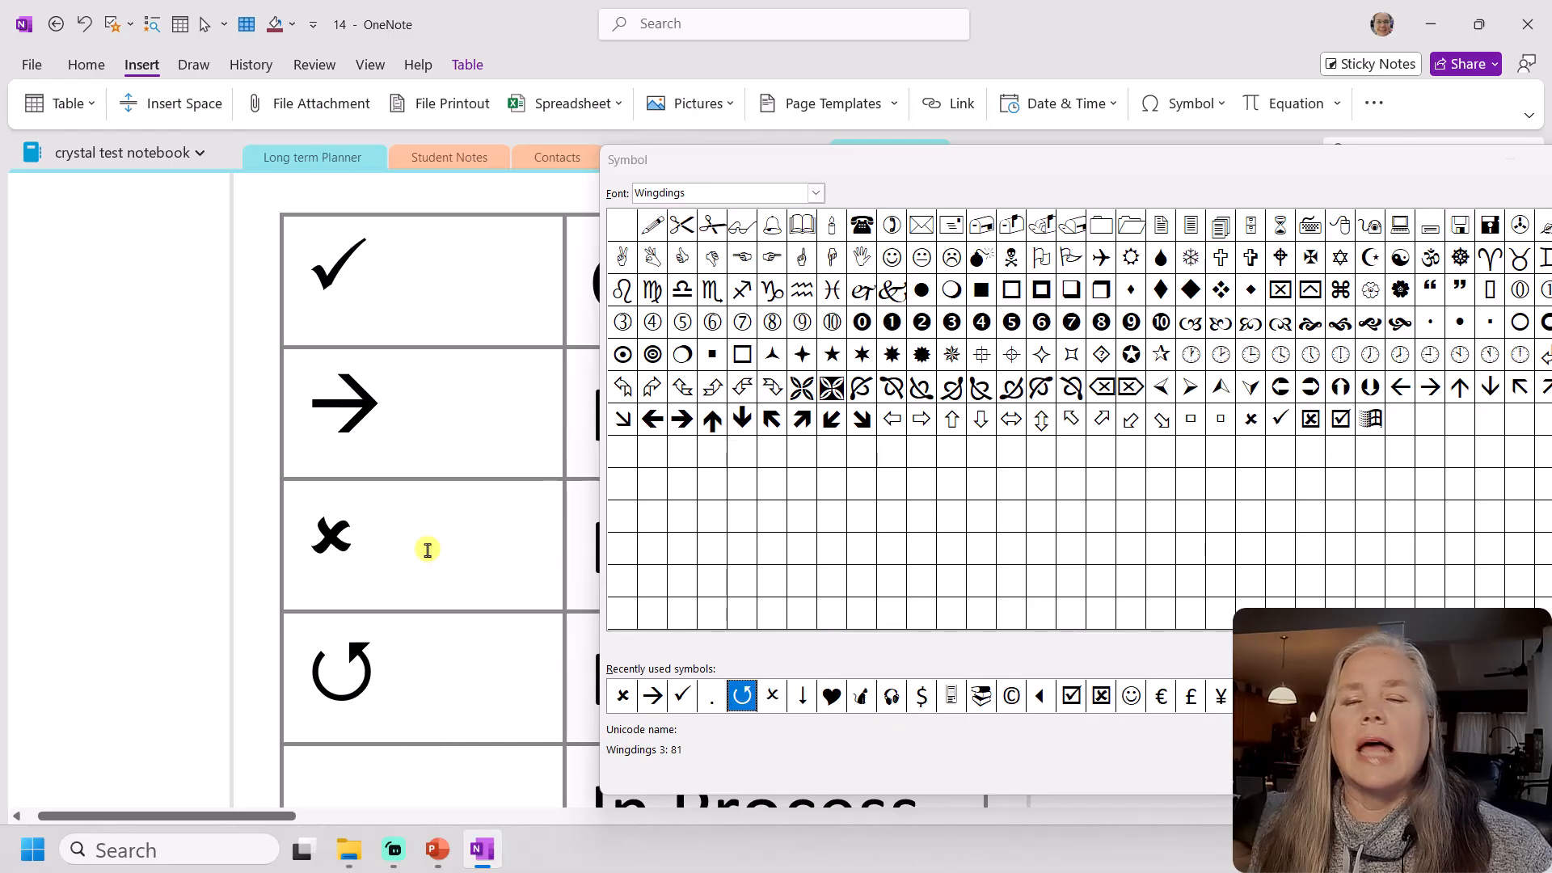
Insert the Wingdings dot symbol, character code 158, after the cross and move the Symbol dialog out of the way
scroll(429, 556, "down", 1)
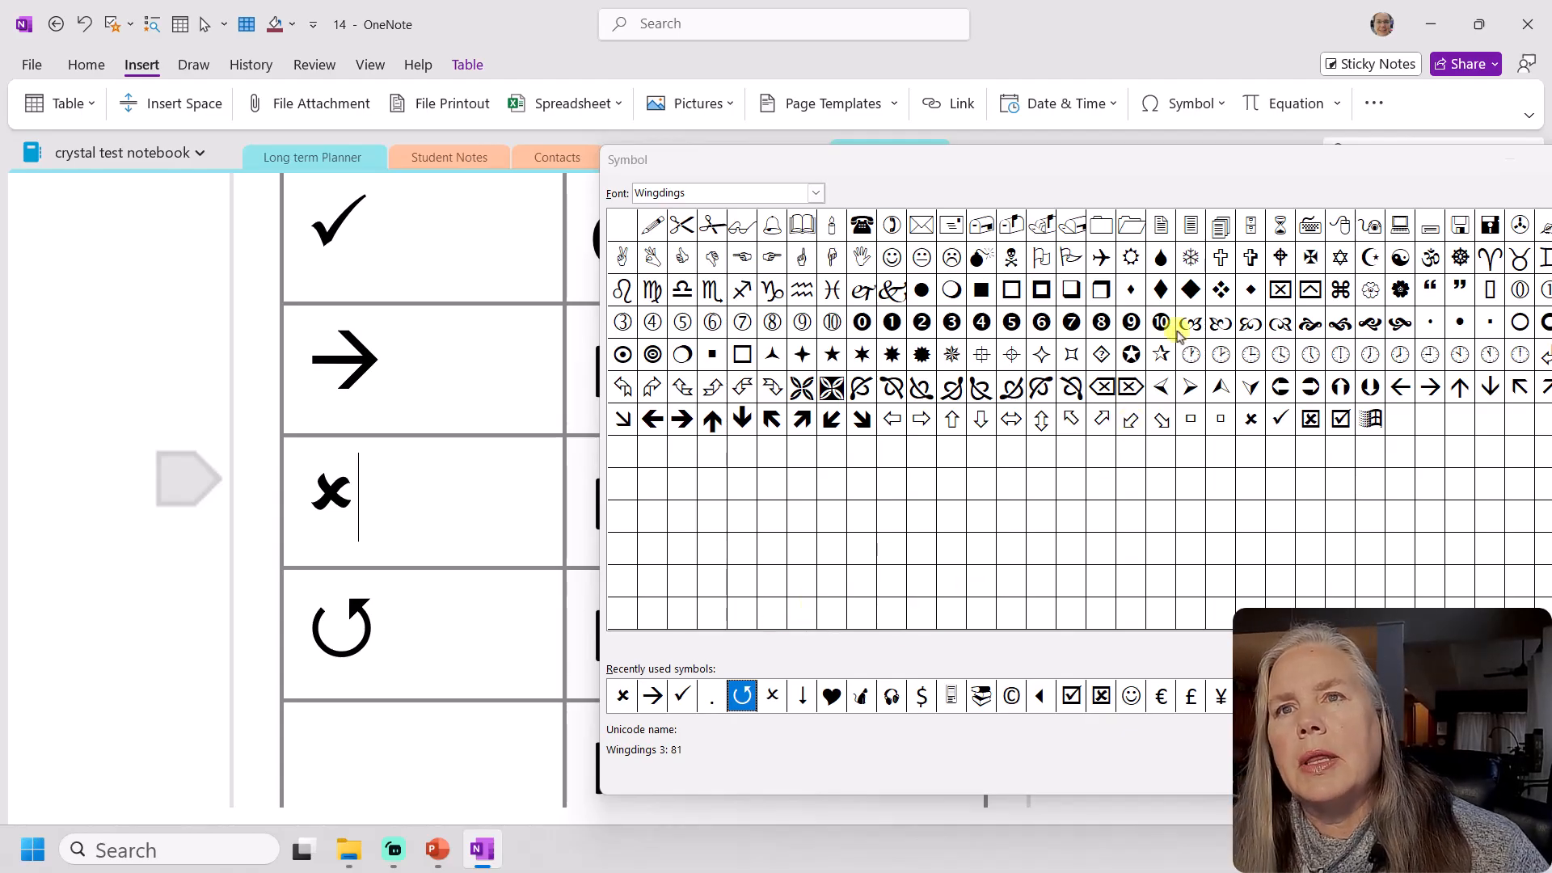
left_click_drag(1210, 166, 991, 159)
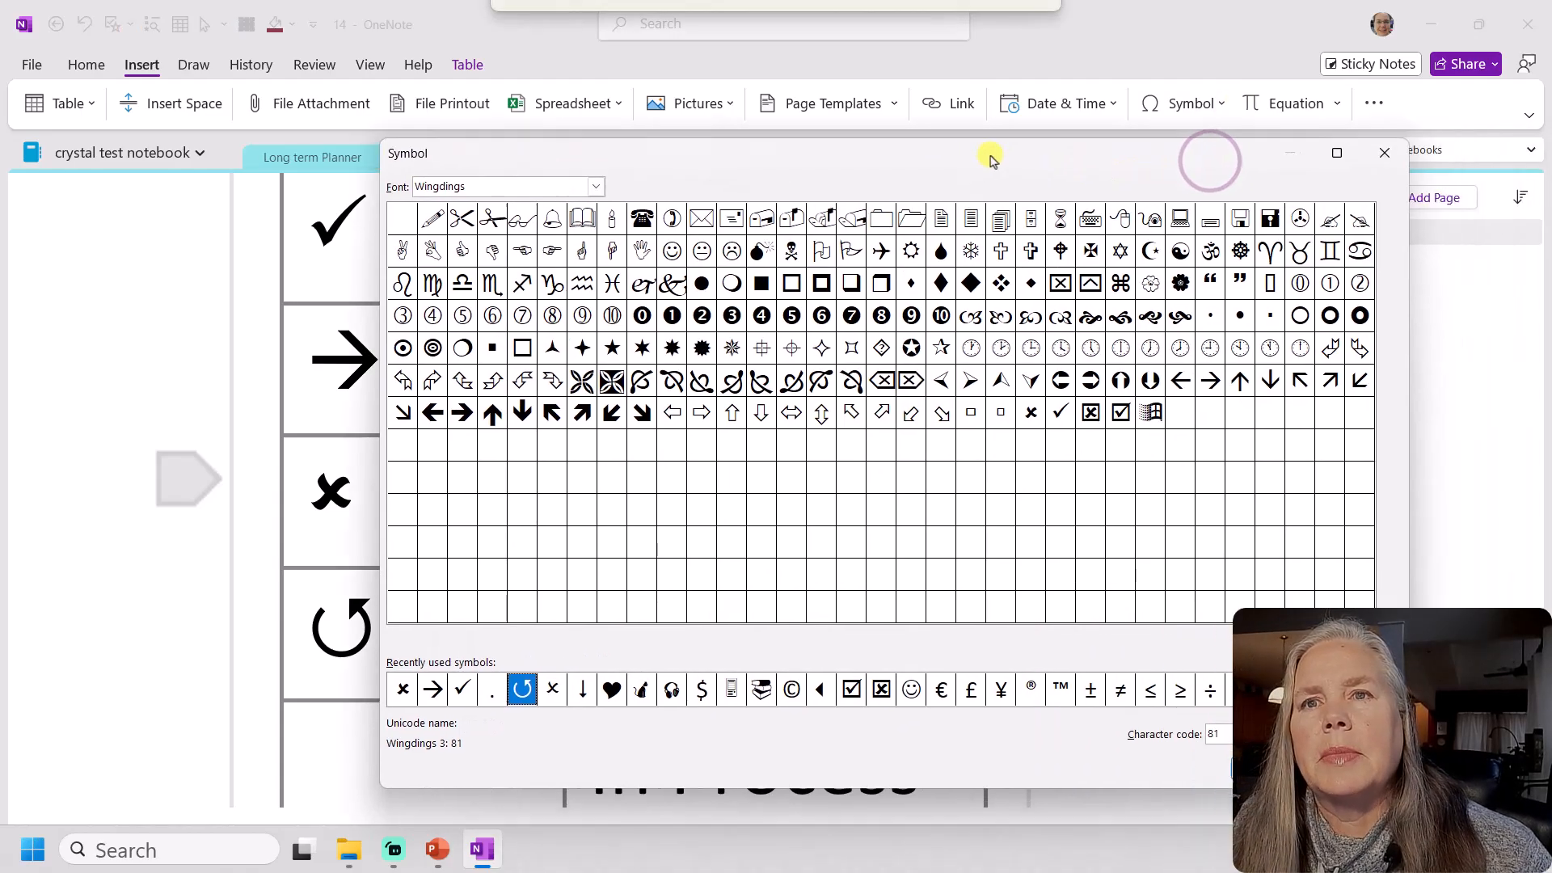
left_click(1210, 315)
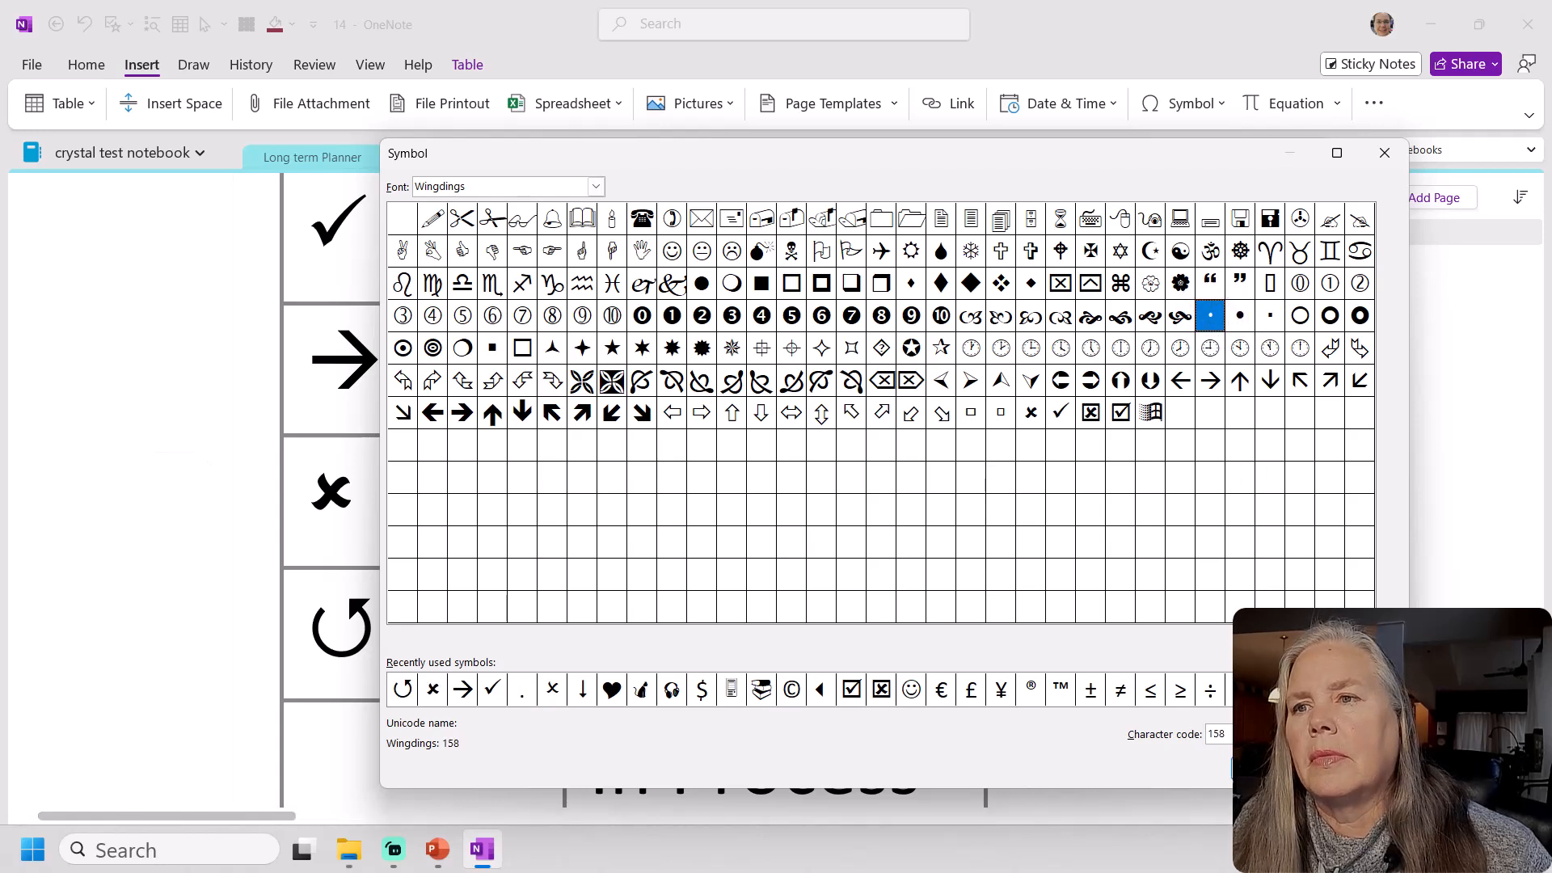
left_click(1245, 768)
left_click(371, 513)
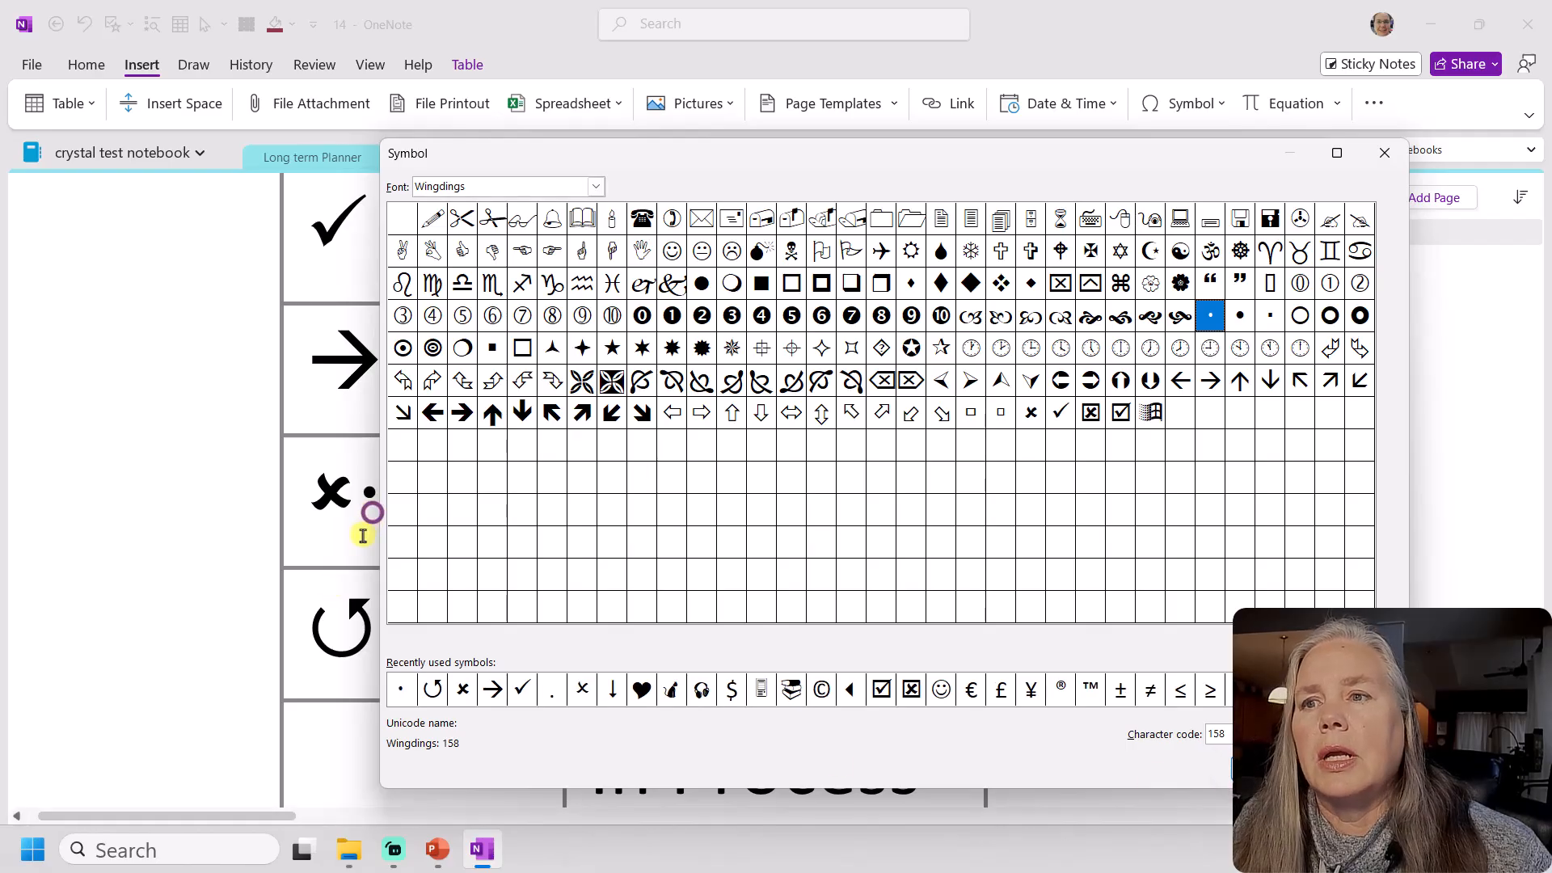
left_click(353, 542)
left_click(1000, 154)
left_click_drag(1000, 154, 1196, 865)
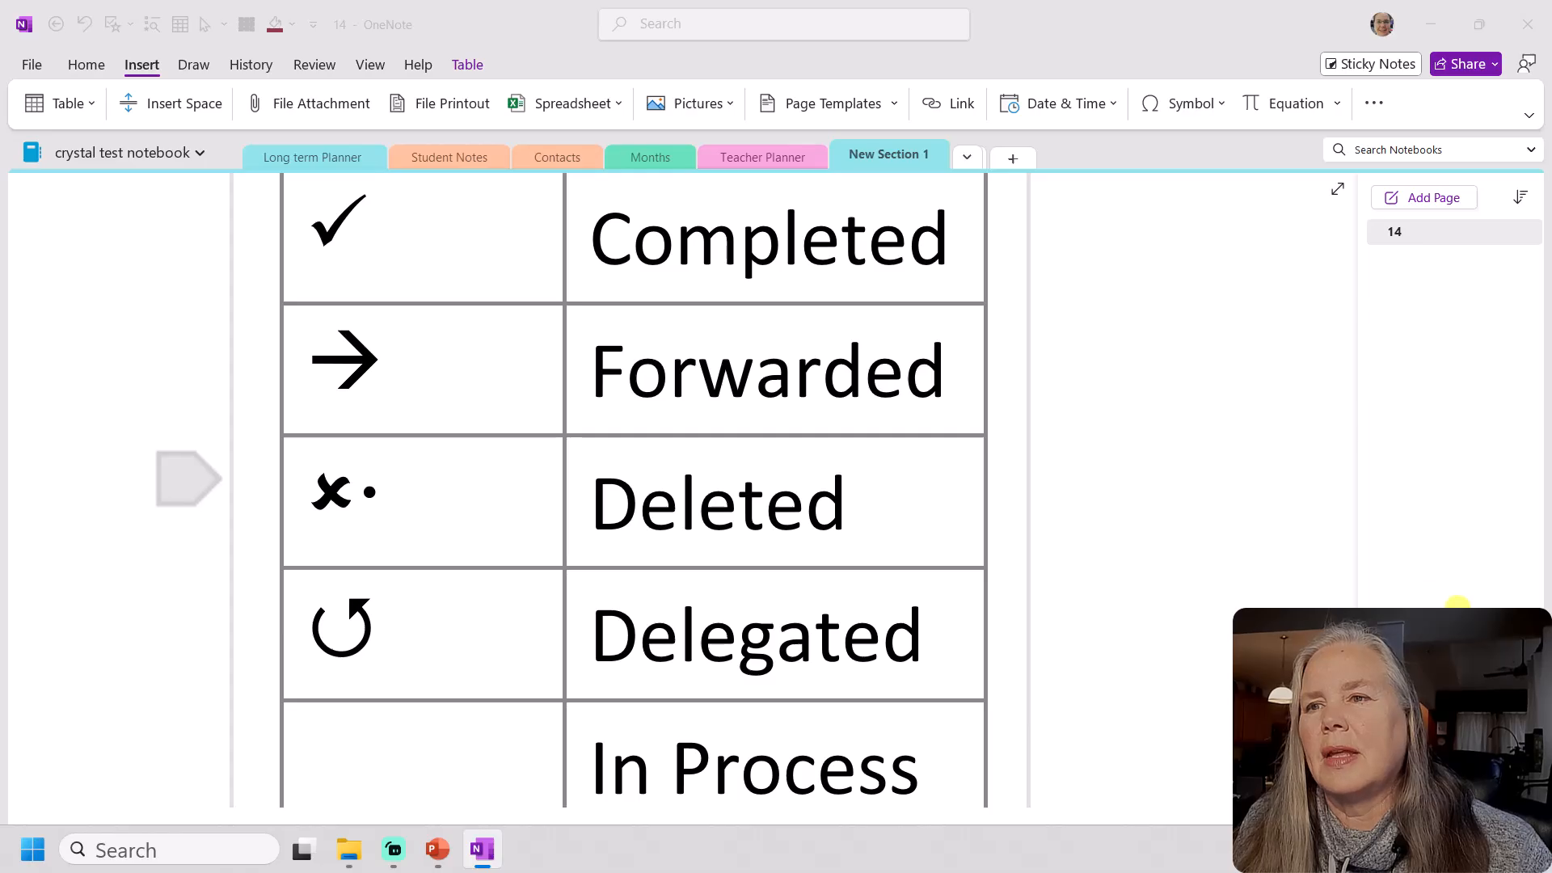
Cut the dot from the "Deleted" row's symbol cell and paste it into the empty cell beside "In Process"
left_click(391, 495)
left_click_drag(388, 494, 368, 493)
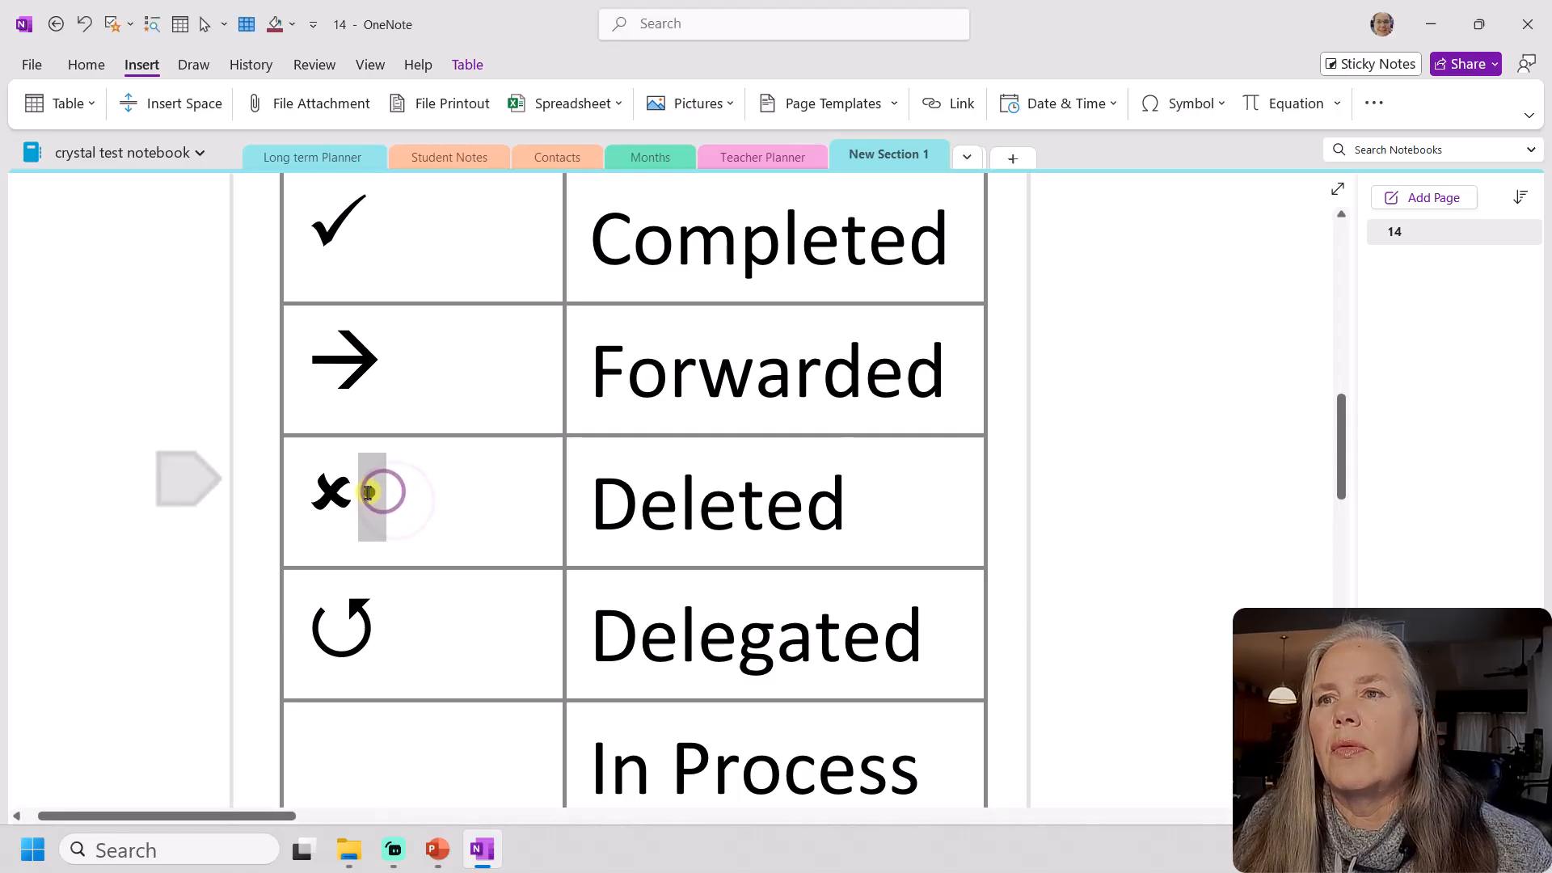
right_click(368, 493)
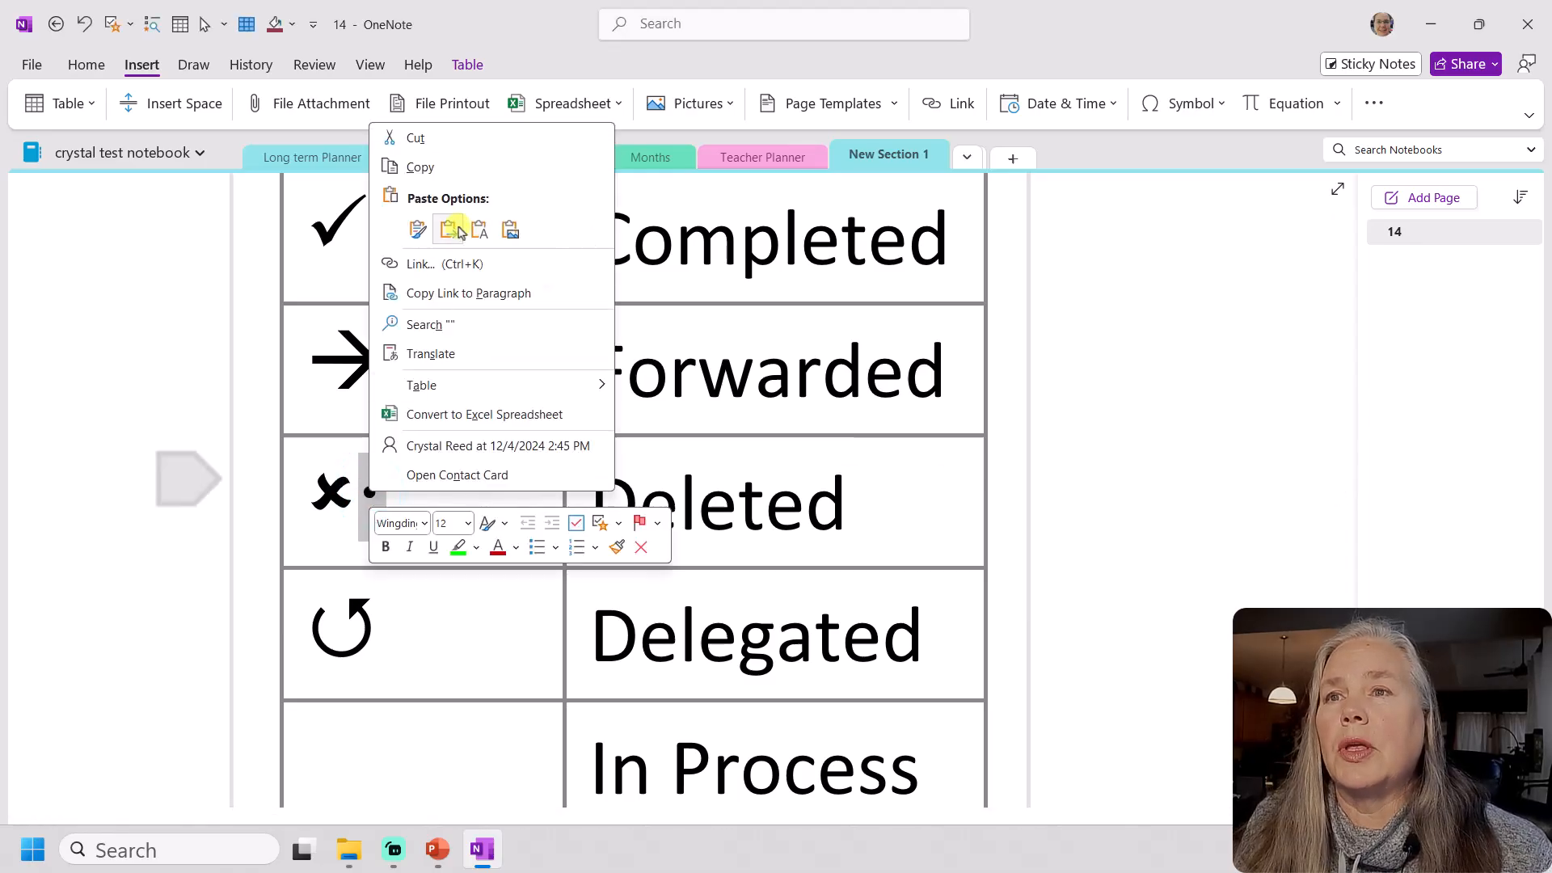
left_click(467, 134)
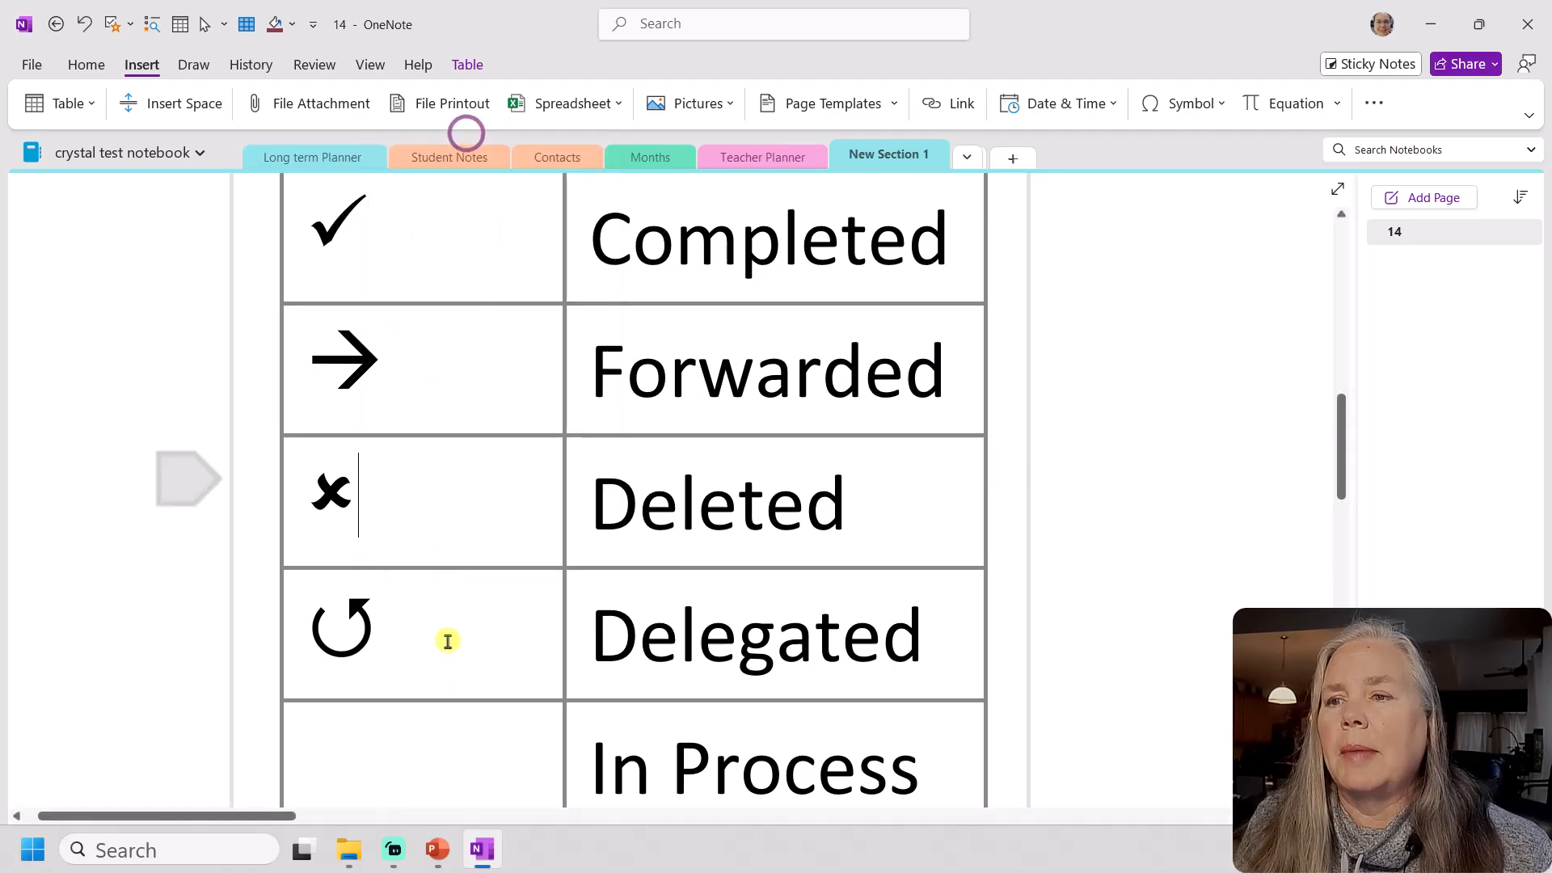
scroll(346, 755, "down", 1)
left_click(344, 750)
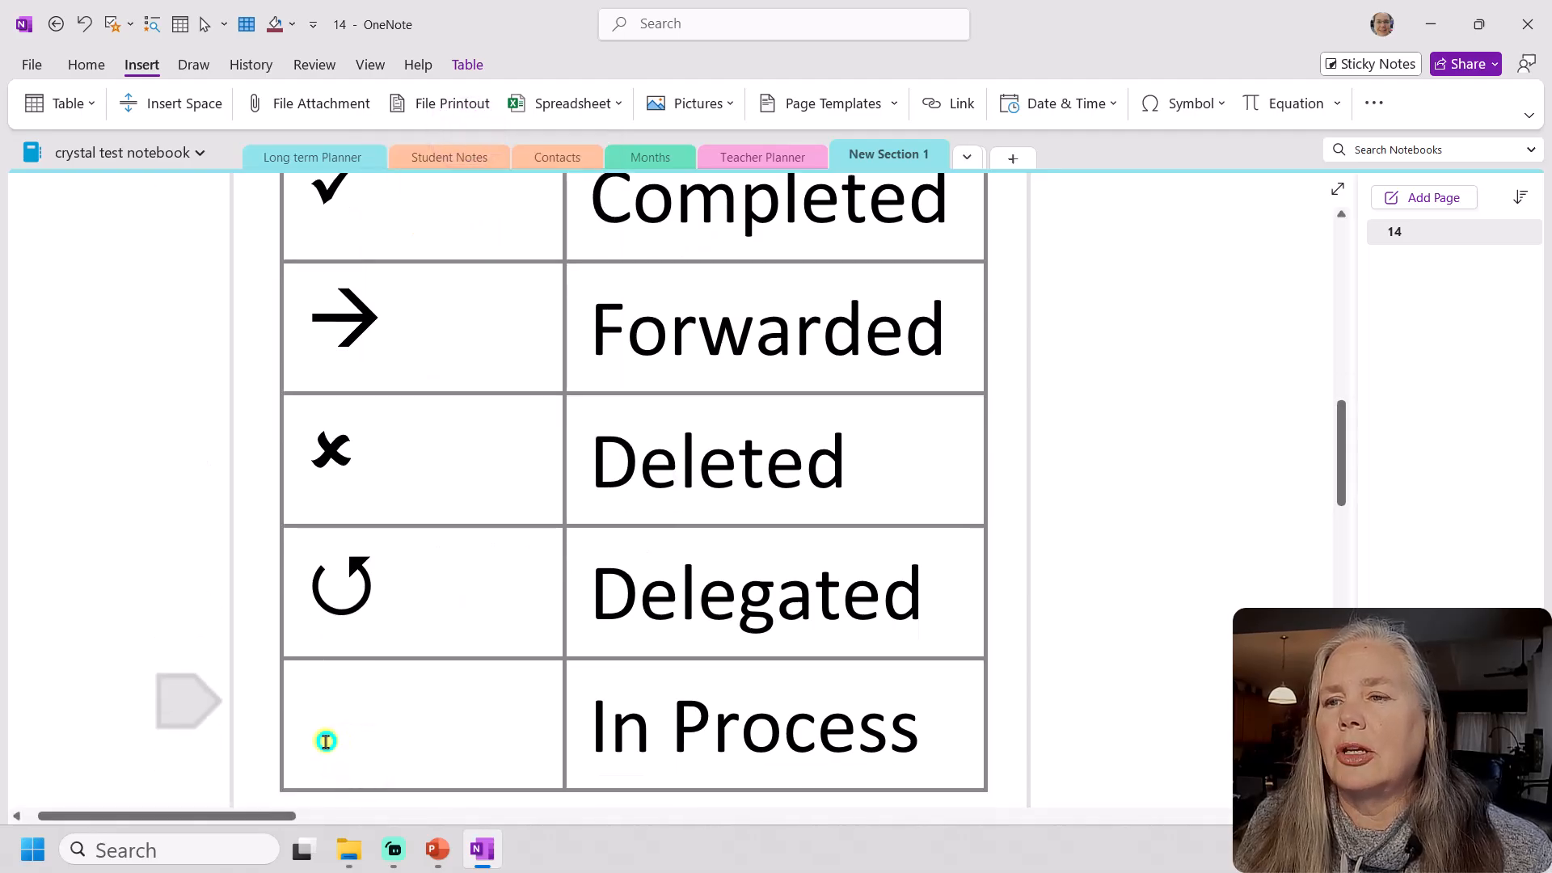
right_click(326, 742)
left_click(366, 477)
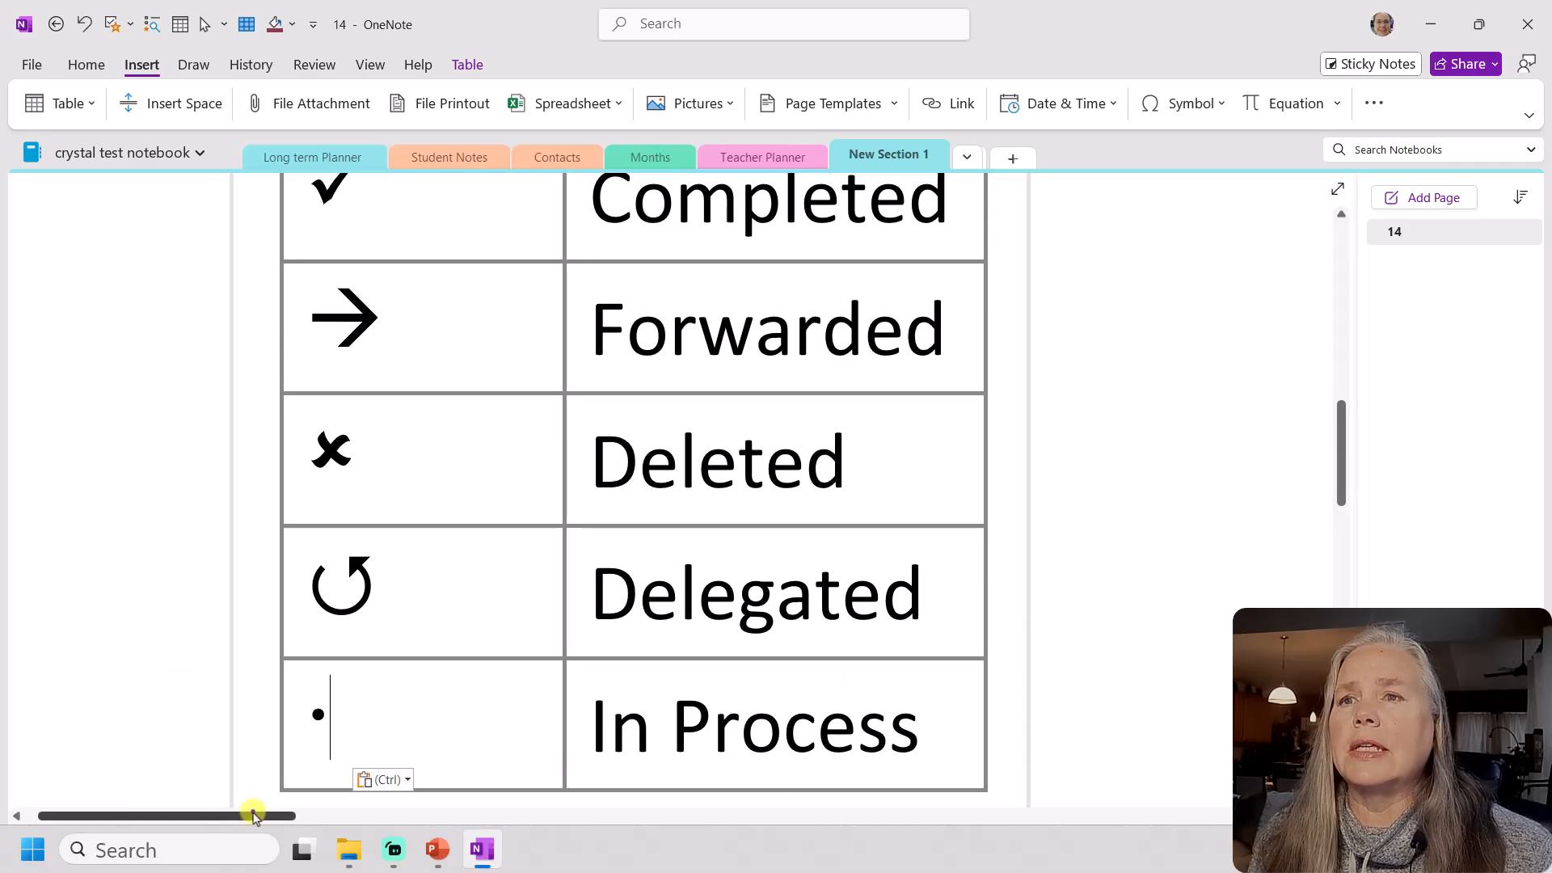
Enlarge the planner page reference image slightly
scroll(253, 817, "right", 5)
scroll(484, 737, "up", 5)
scroll(483, 737, "up", 3)
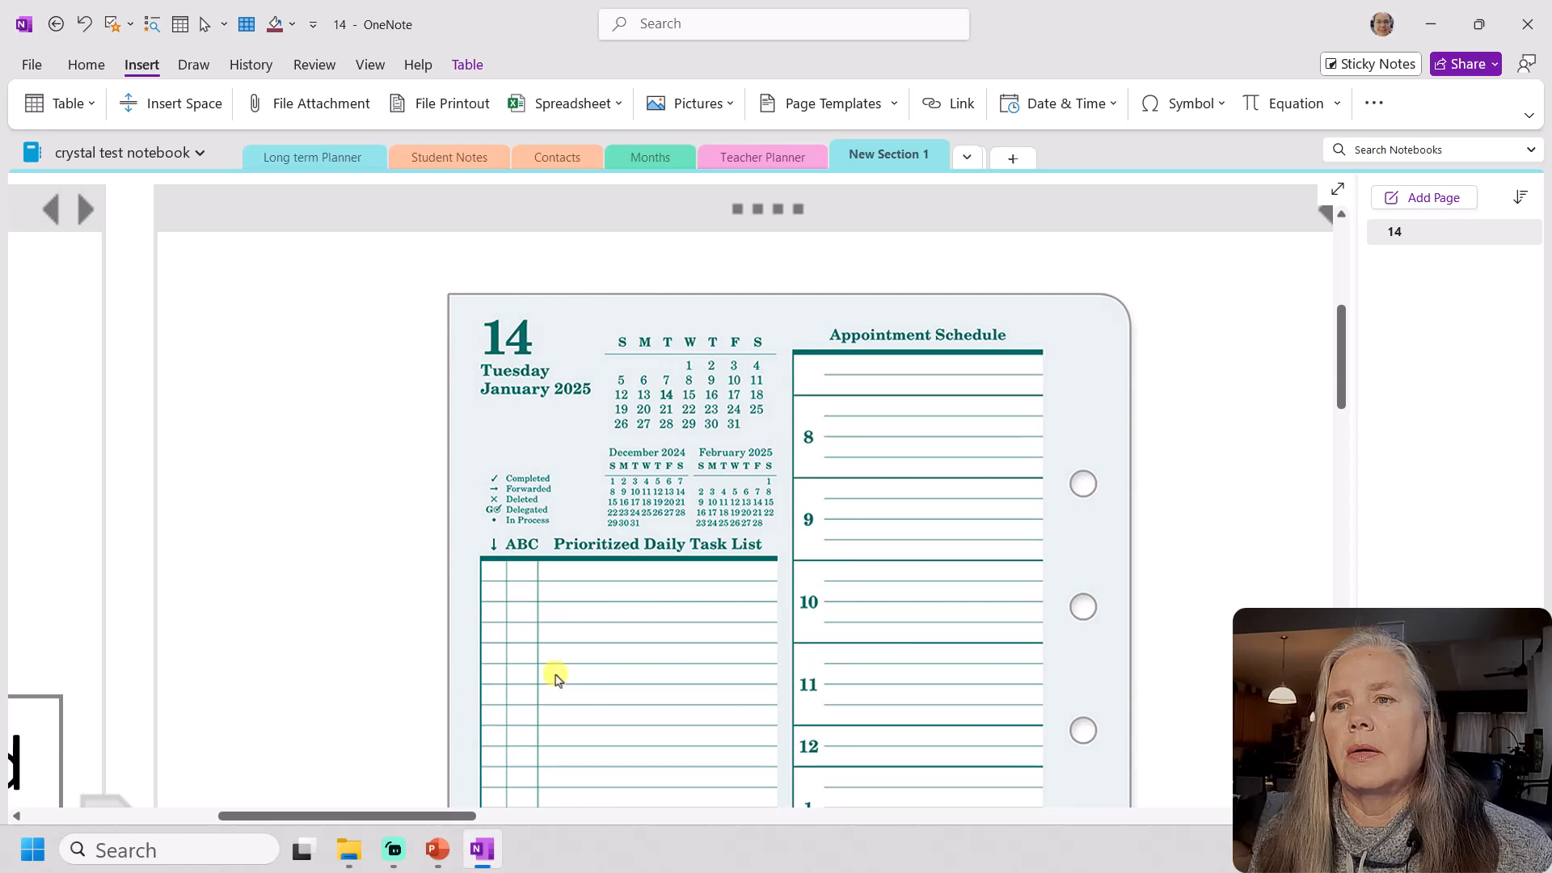
left_click(550, 686)
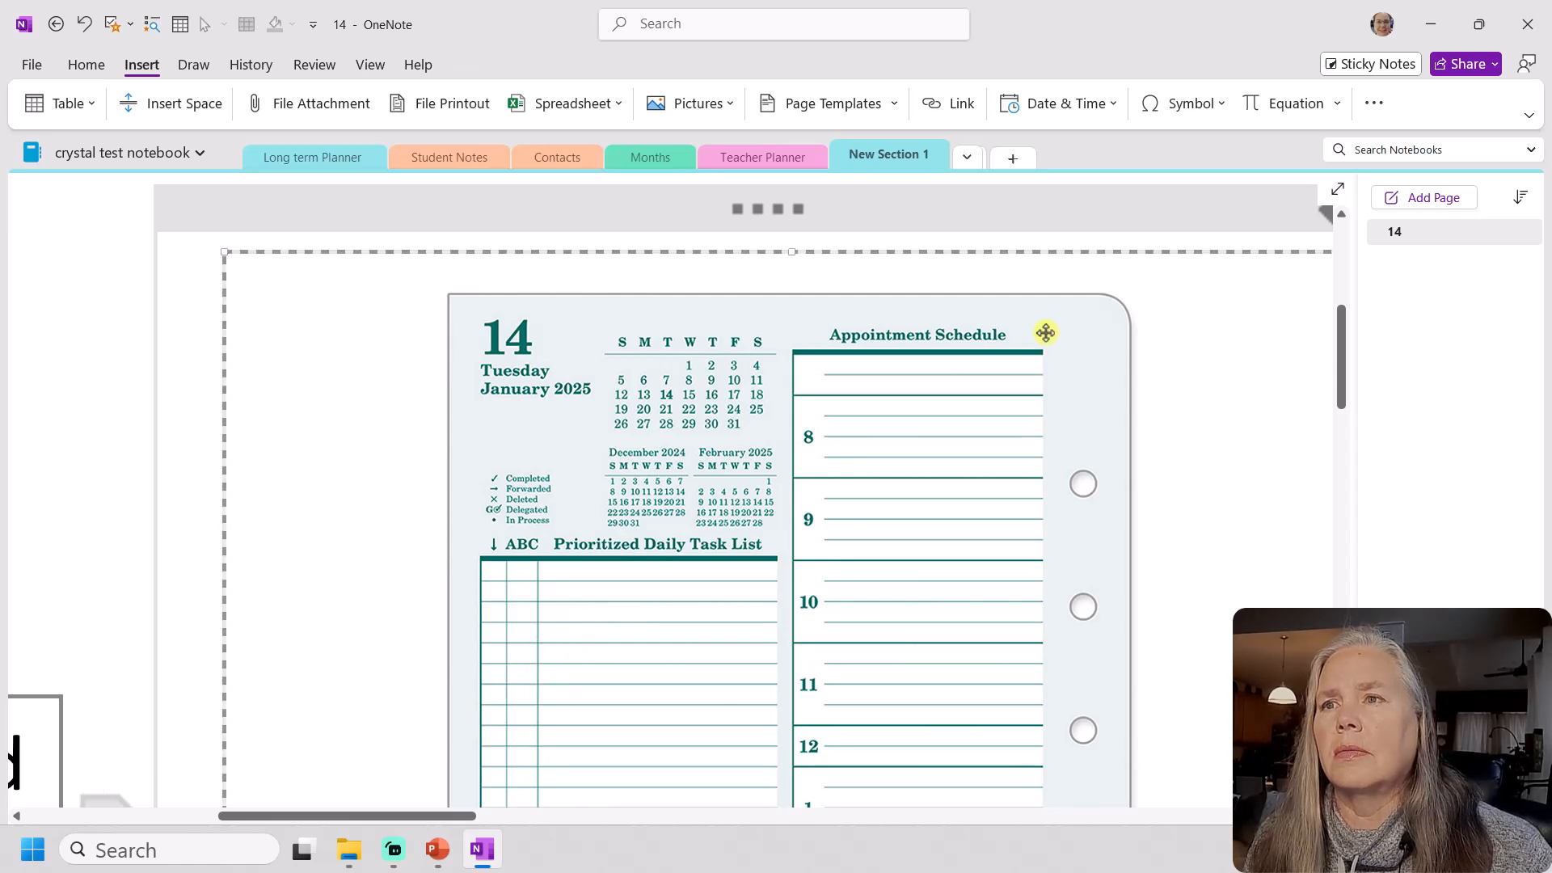
left_click_drag(225, 252, 176, 211)
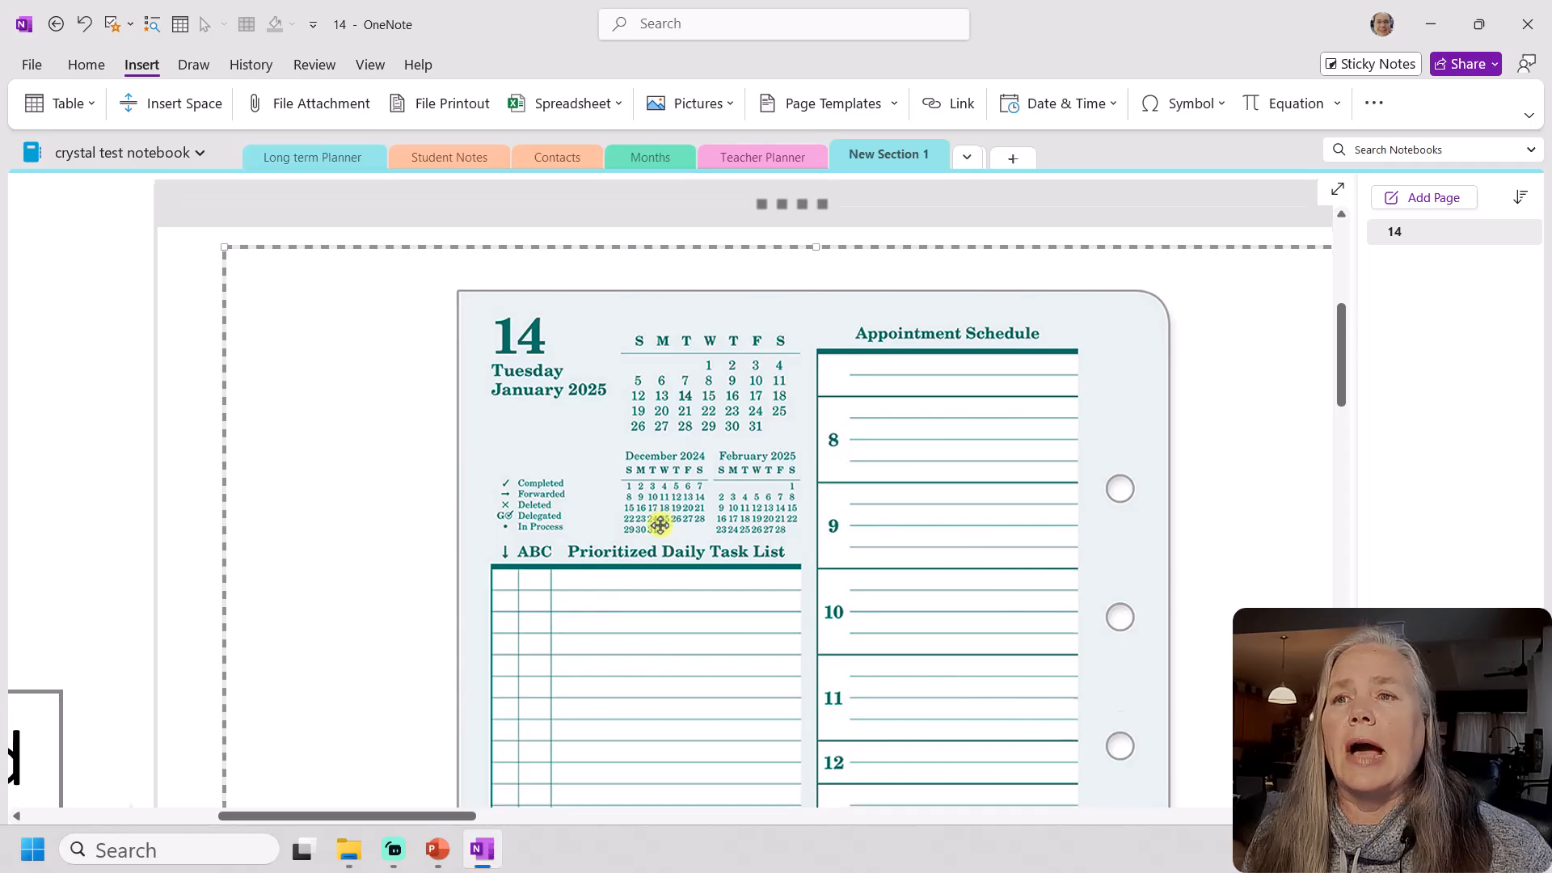
Insert a three-column table below the task-status table, leaving blank space between the two tables
scroll(660, 525, "down", 3)
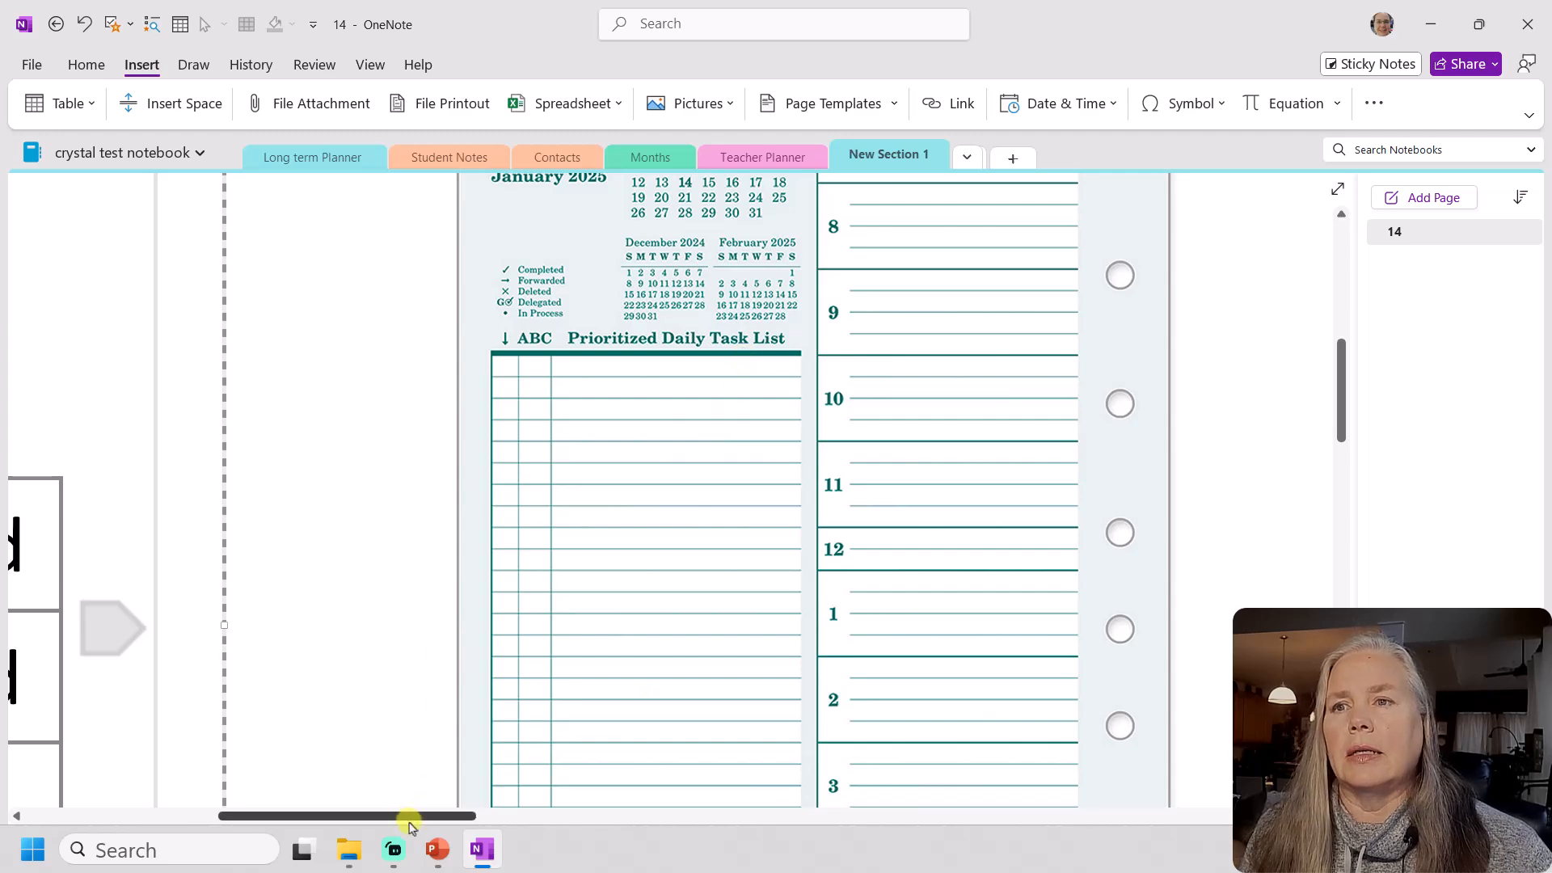
left_click_drag(409, 817, 226, 799)
scroll(484, 668, "down", 5)
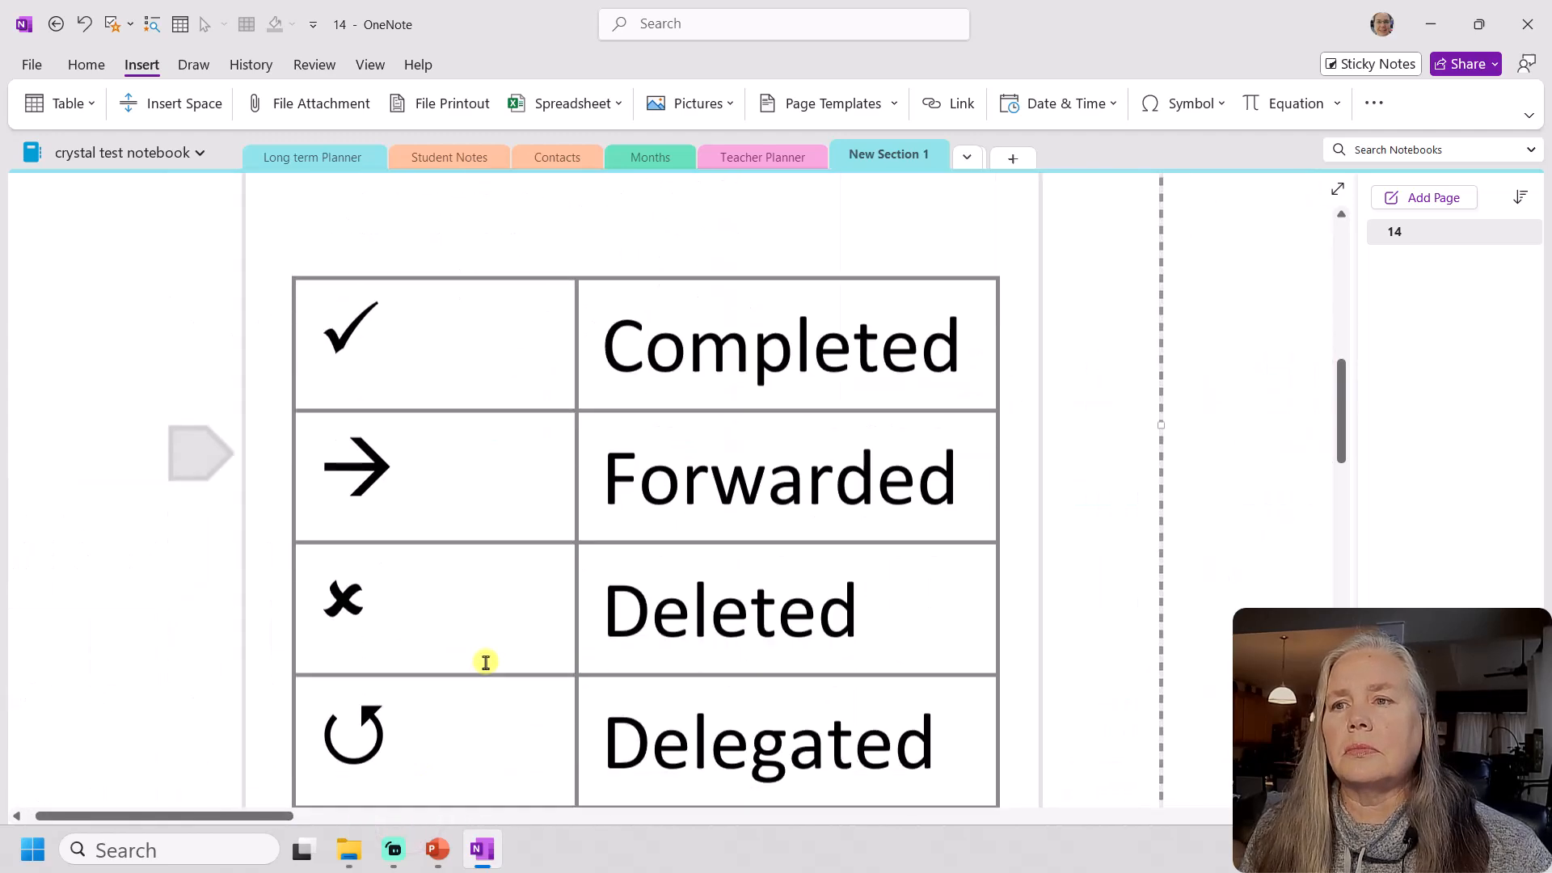
scroll(485, 656, "down", 2)
left_click(394, 584)
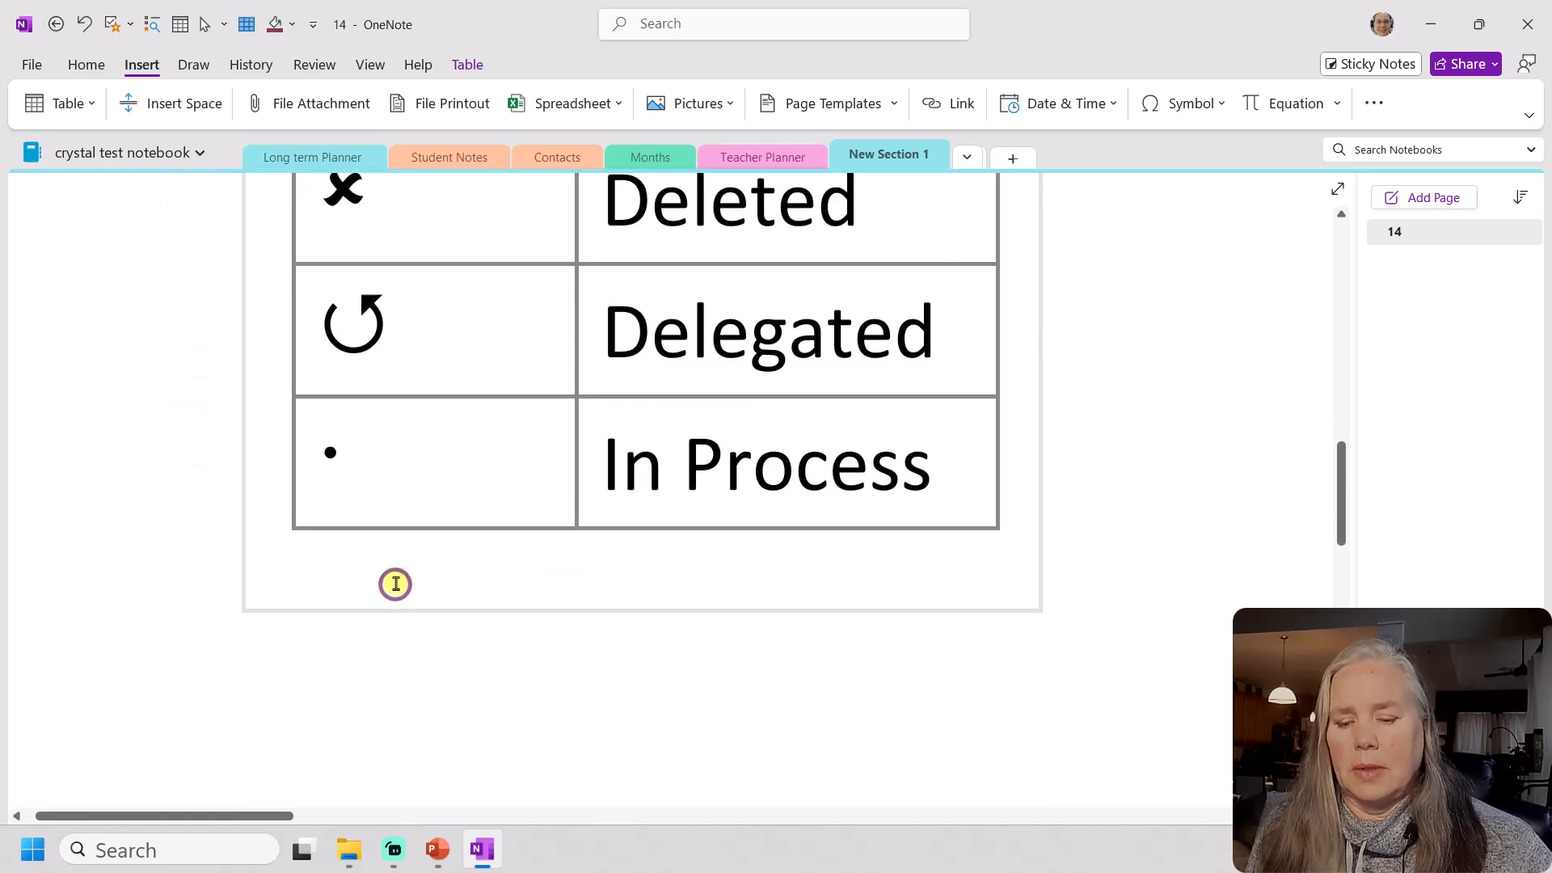
left_click(965, 486)
key("Tab")
key("ctrl+z")
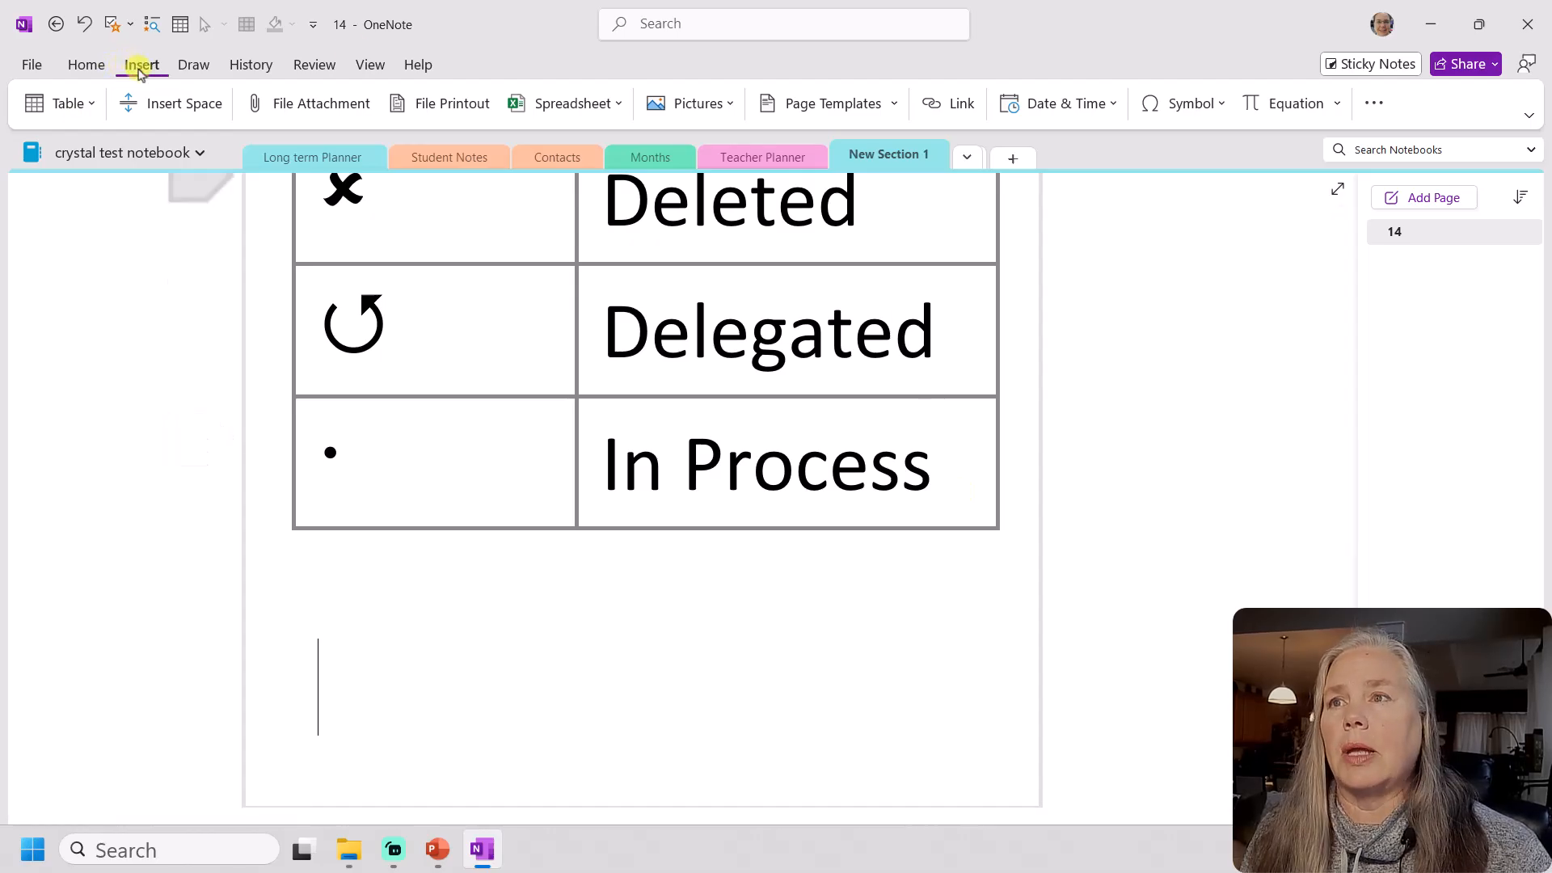
left_click(58, 102)
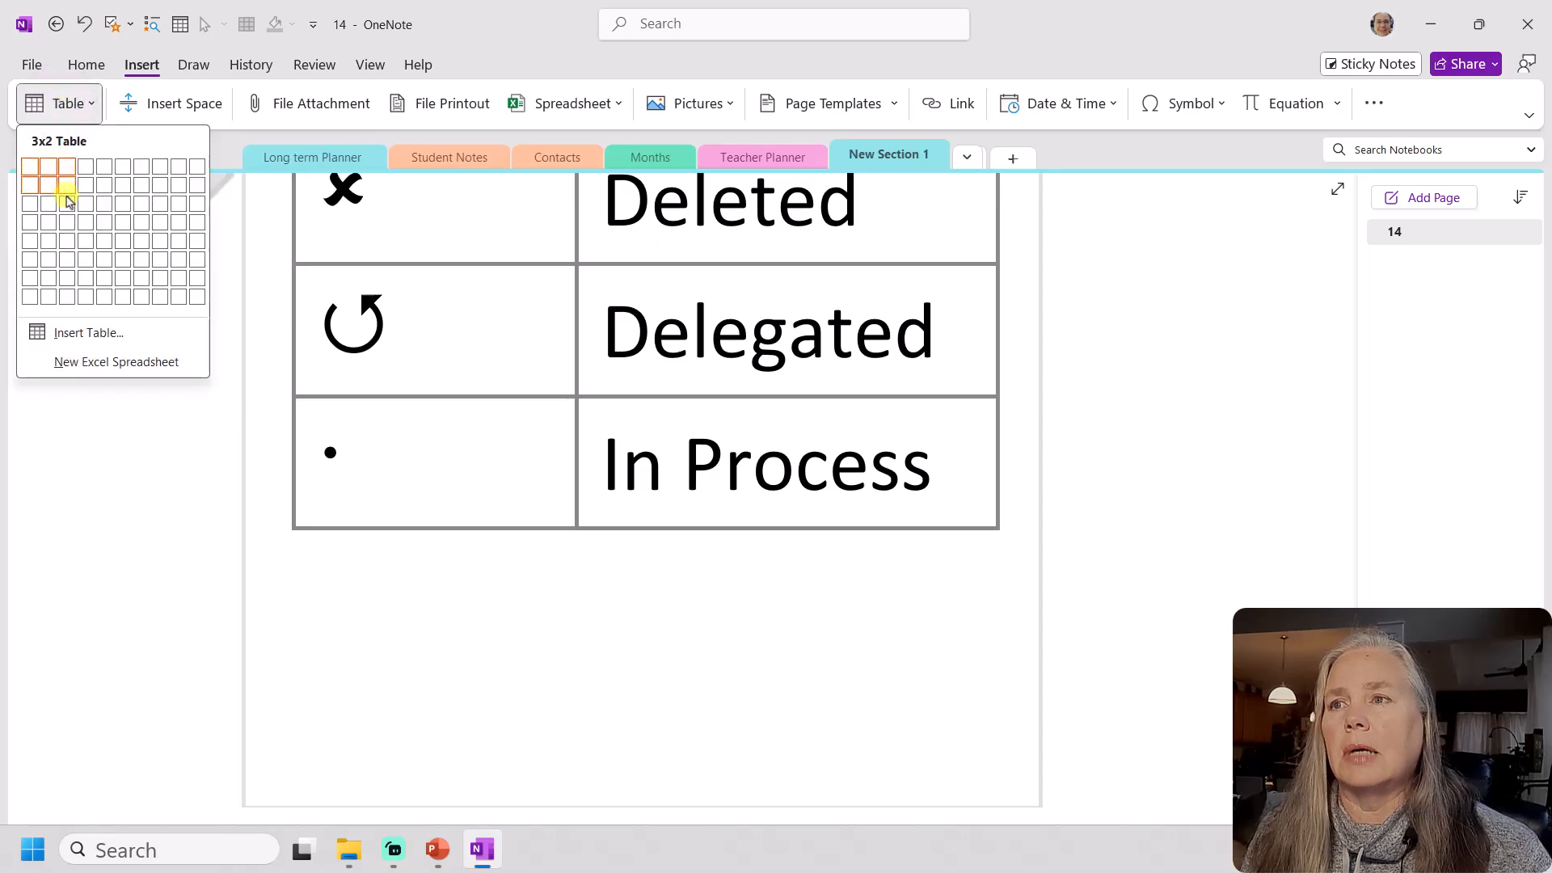
left_click(69, 260)
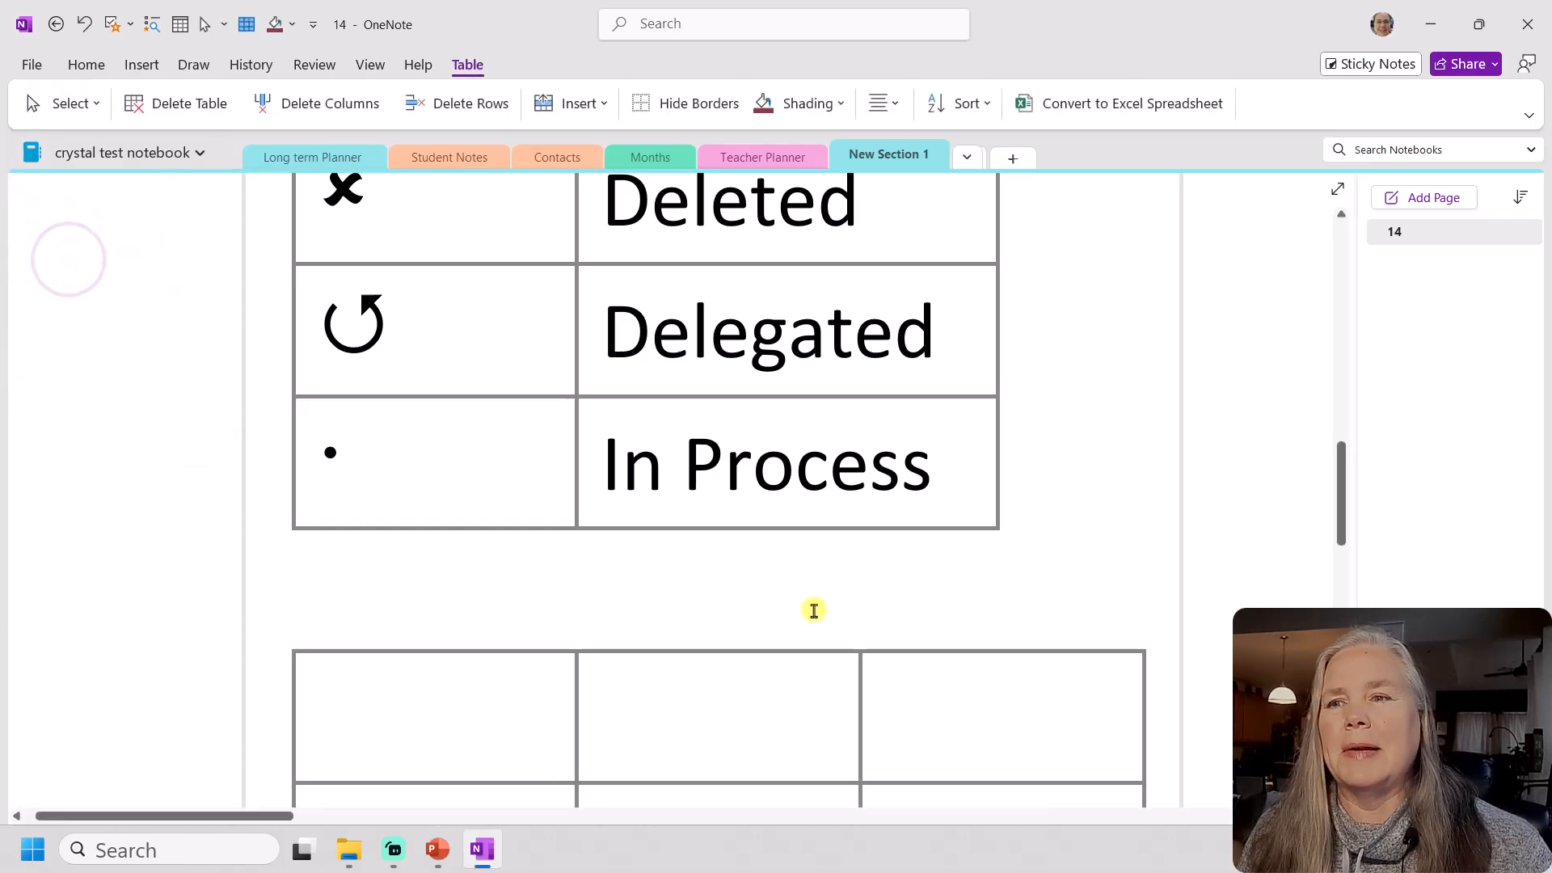
Insert the Wingdings down arrow, character code 226, in the new table's first cell and move to the second cell of that row
left_click(472, 631)
left_click(490, 697)
scroll(490, 696, "down", 2)
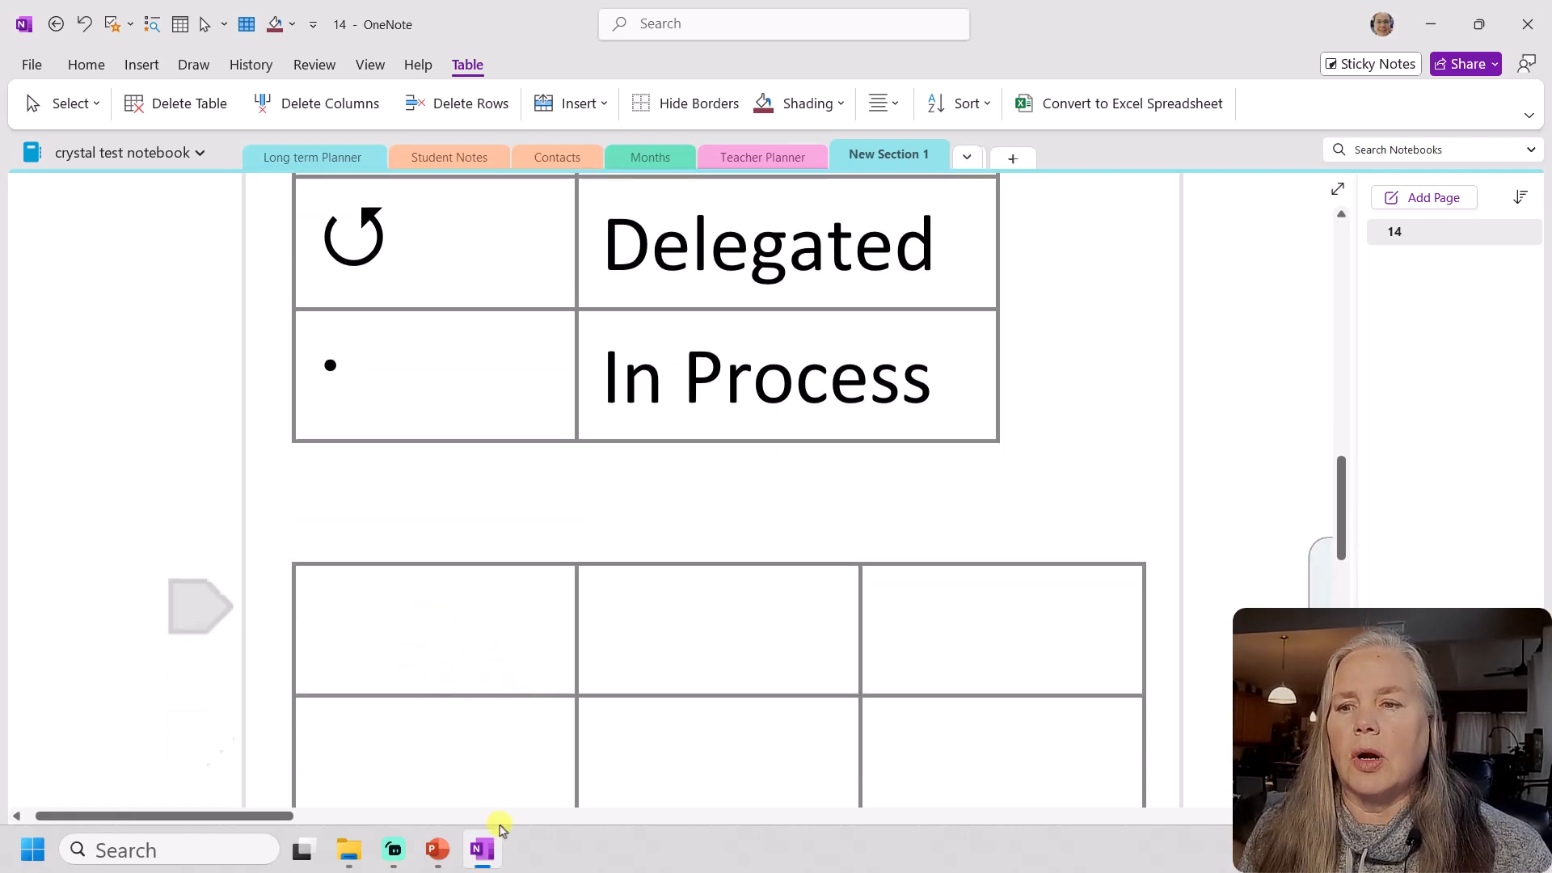
key("super+period")
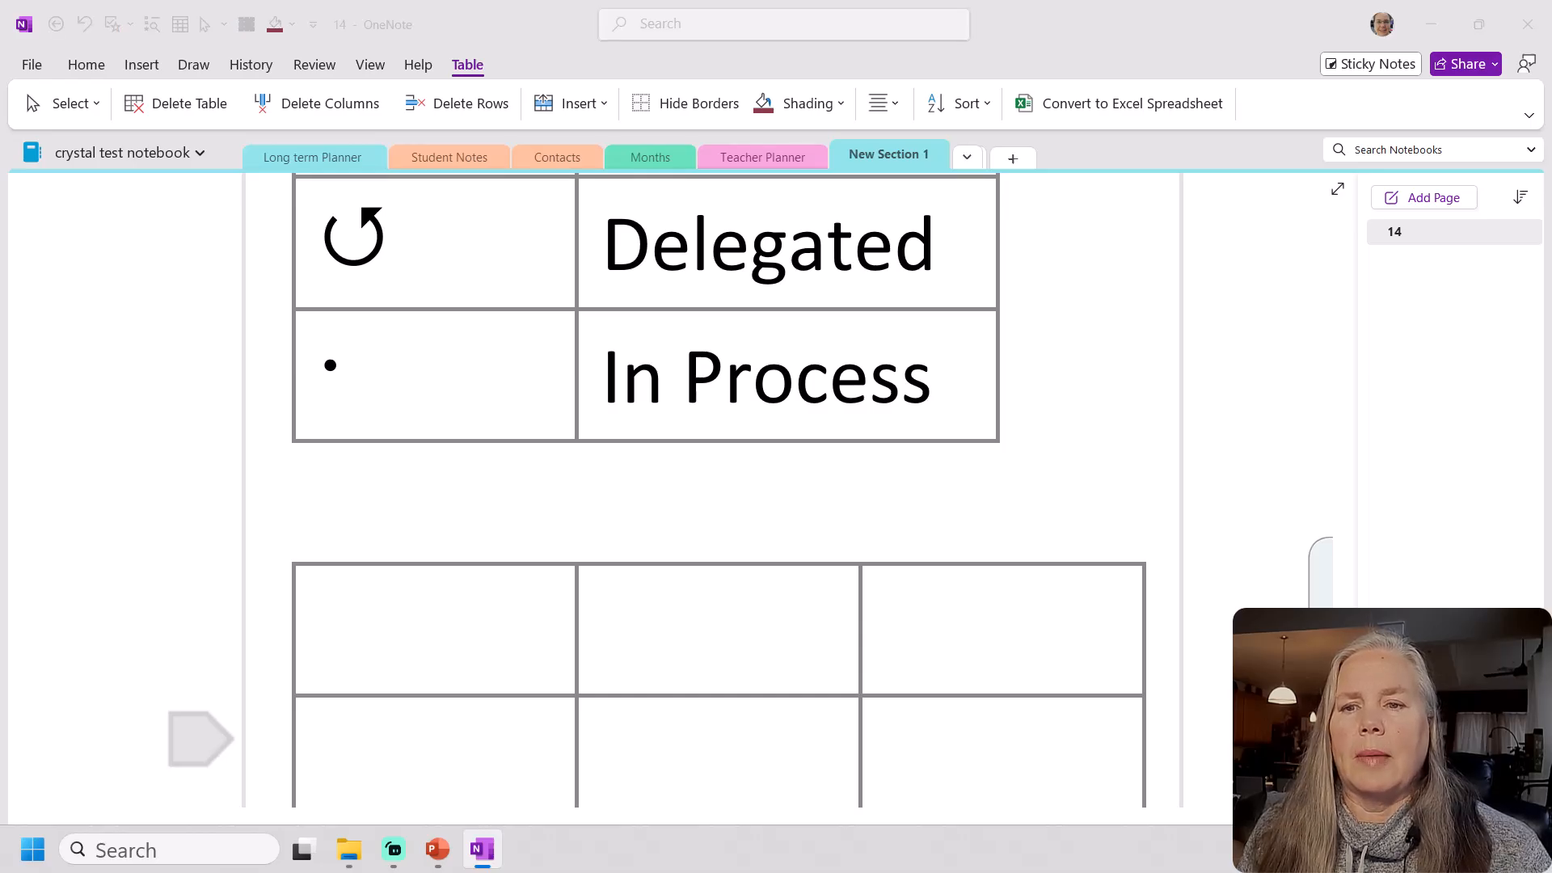
left_click_drag(1534, 872, 1237, 94)
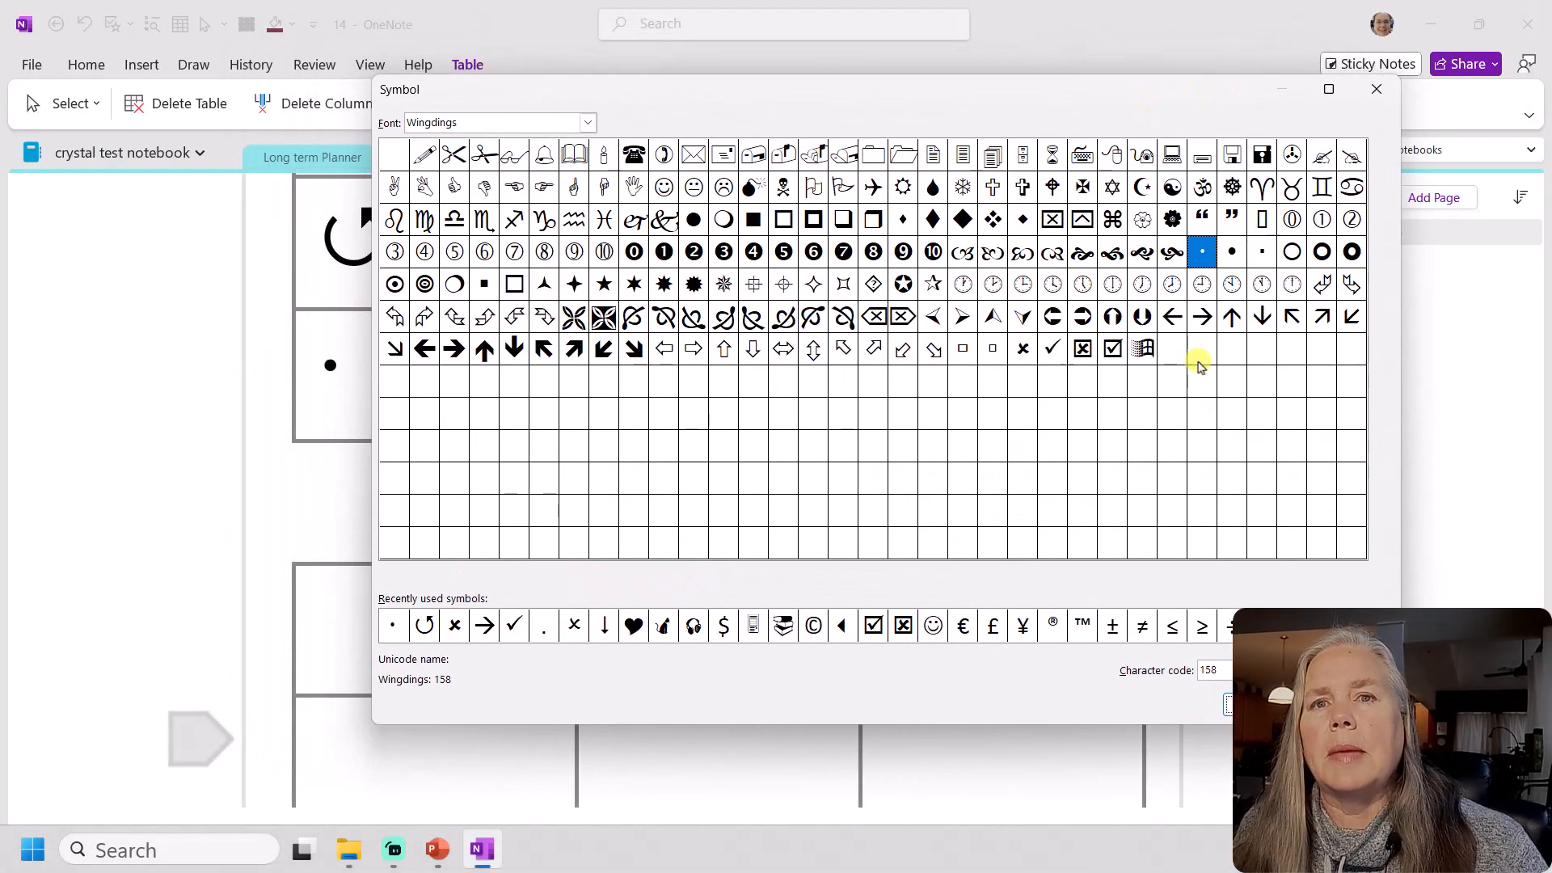
left_click(1262, 320)
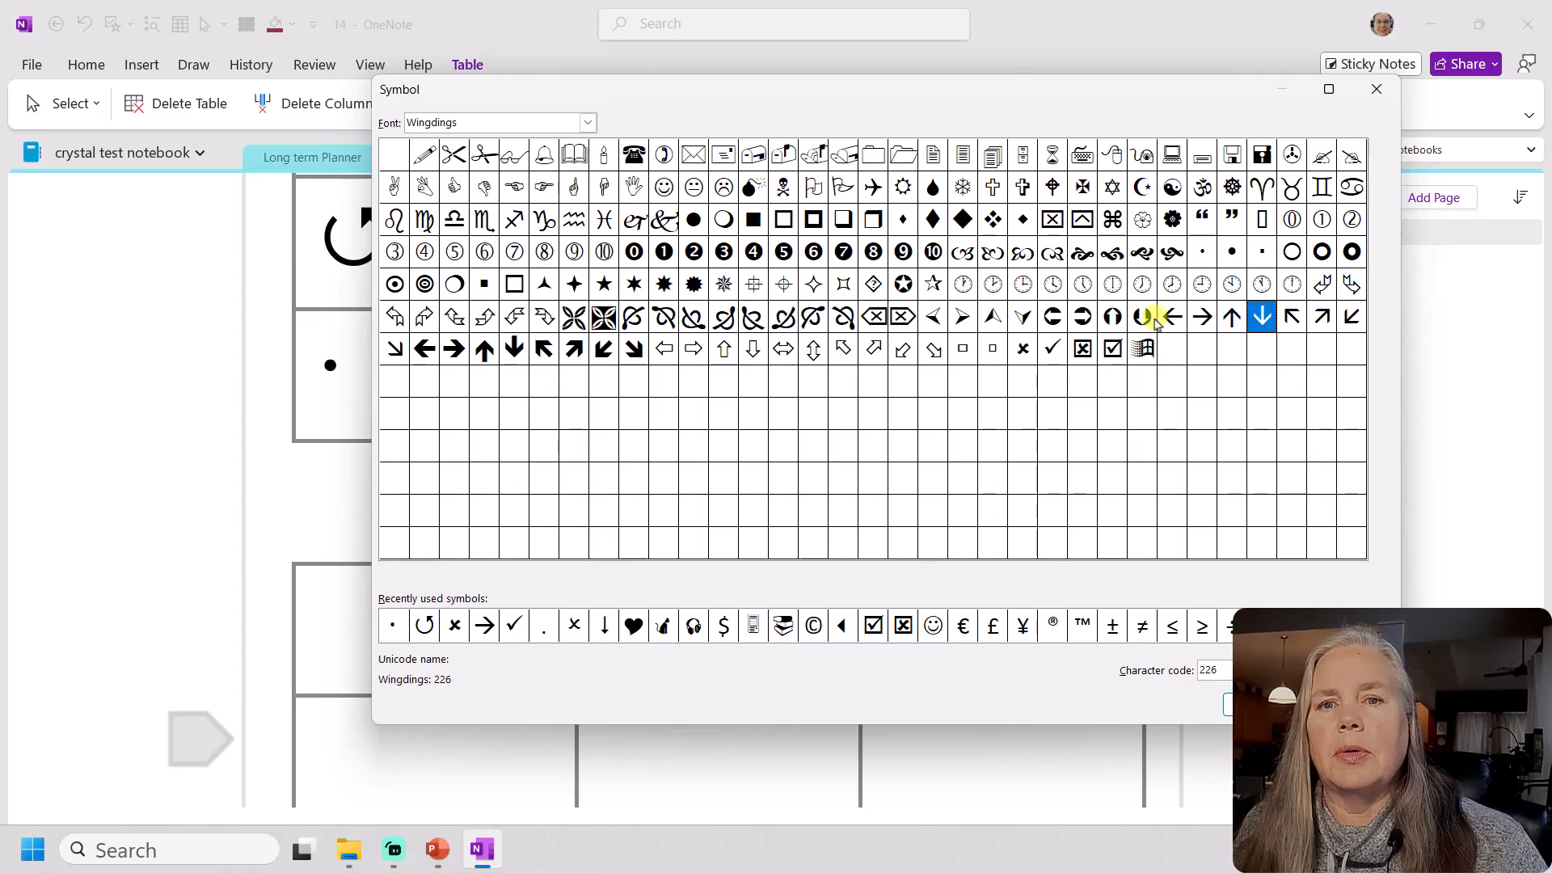
left_click(1227, 704)
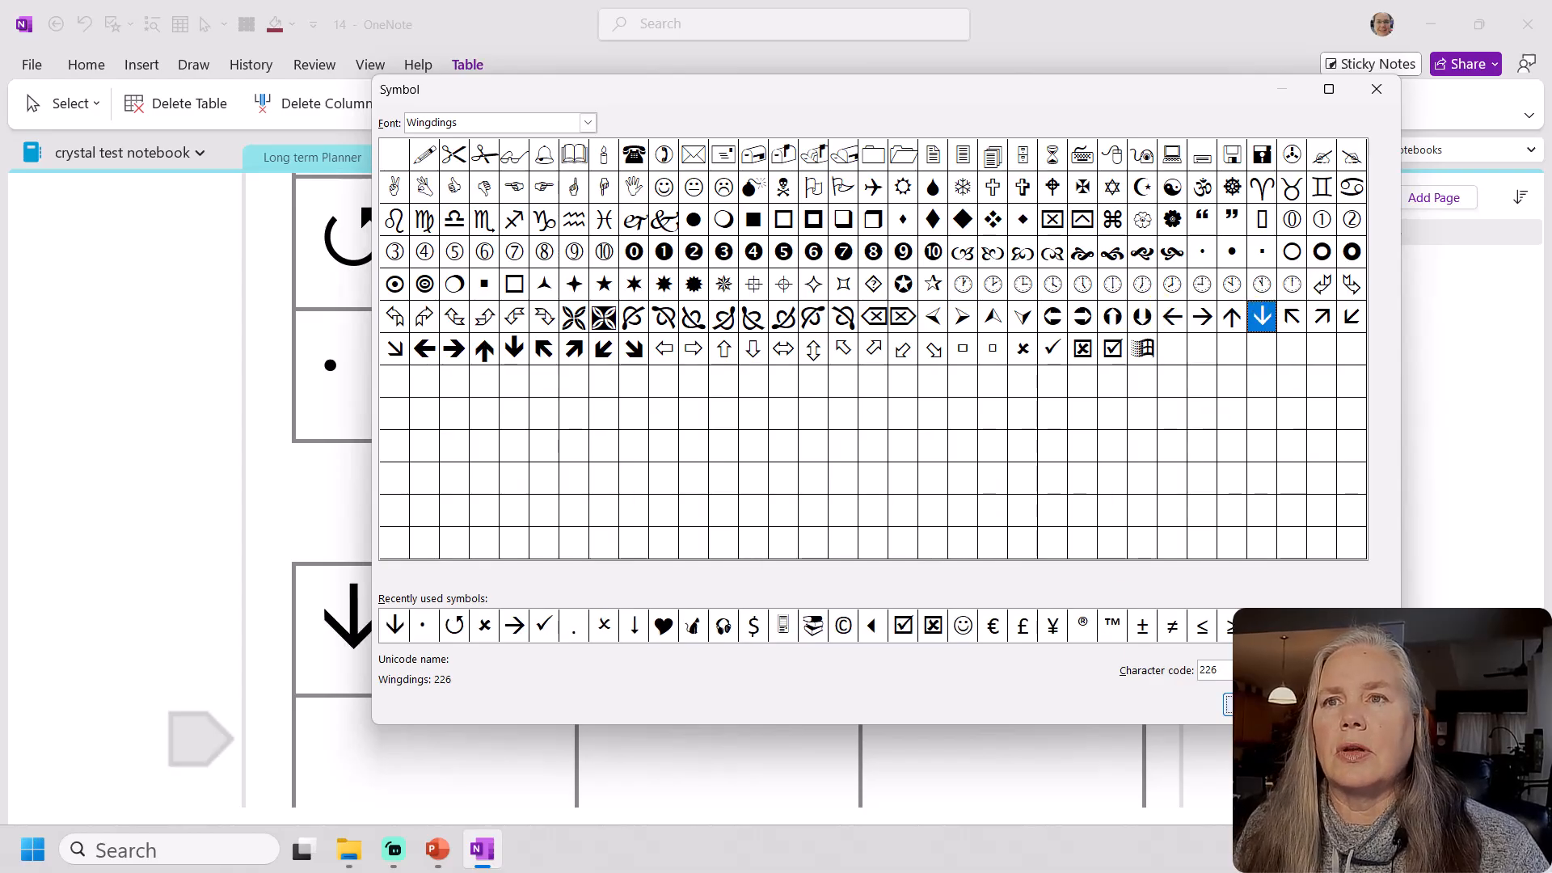
left_click_drag(869, 99, 862, 872)
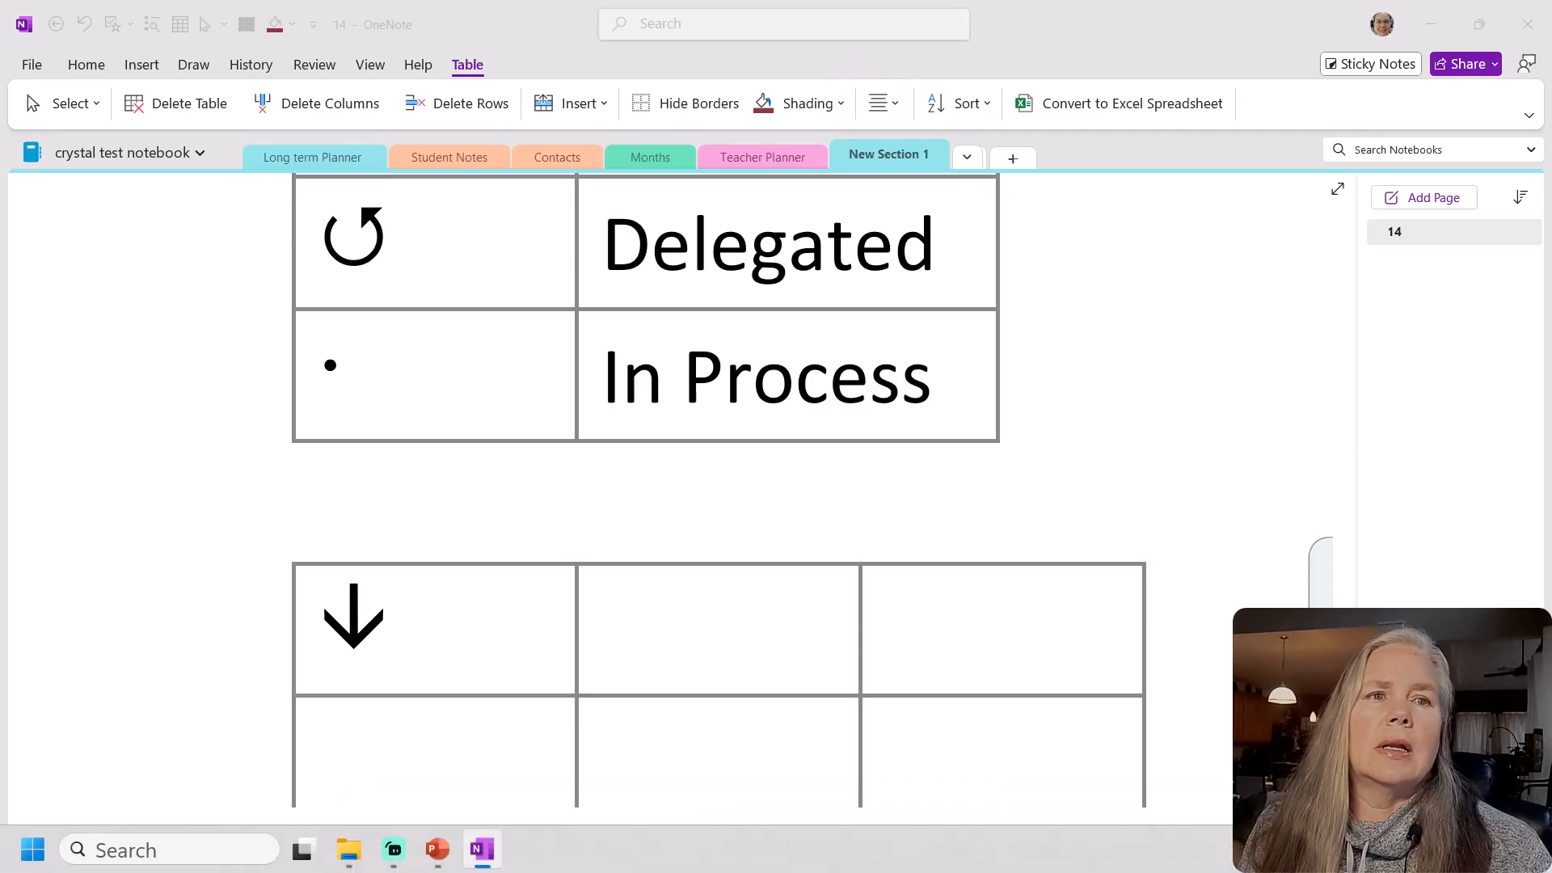
left_click(777, 598)
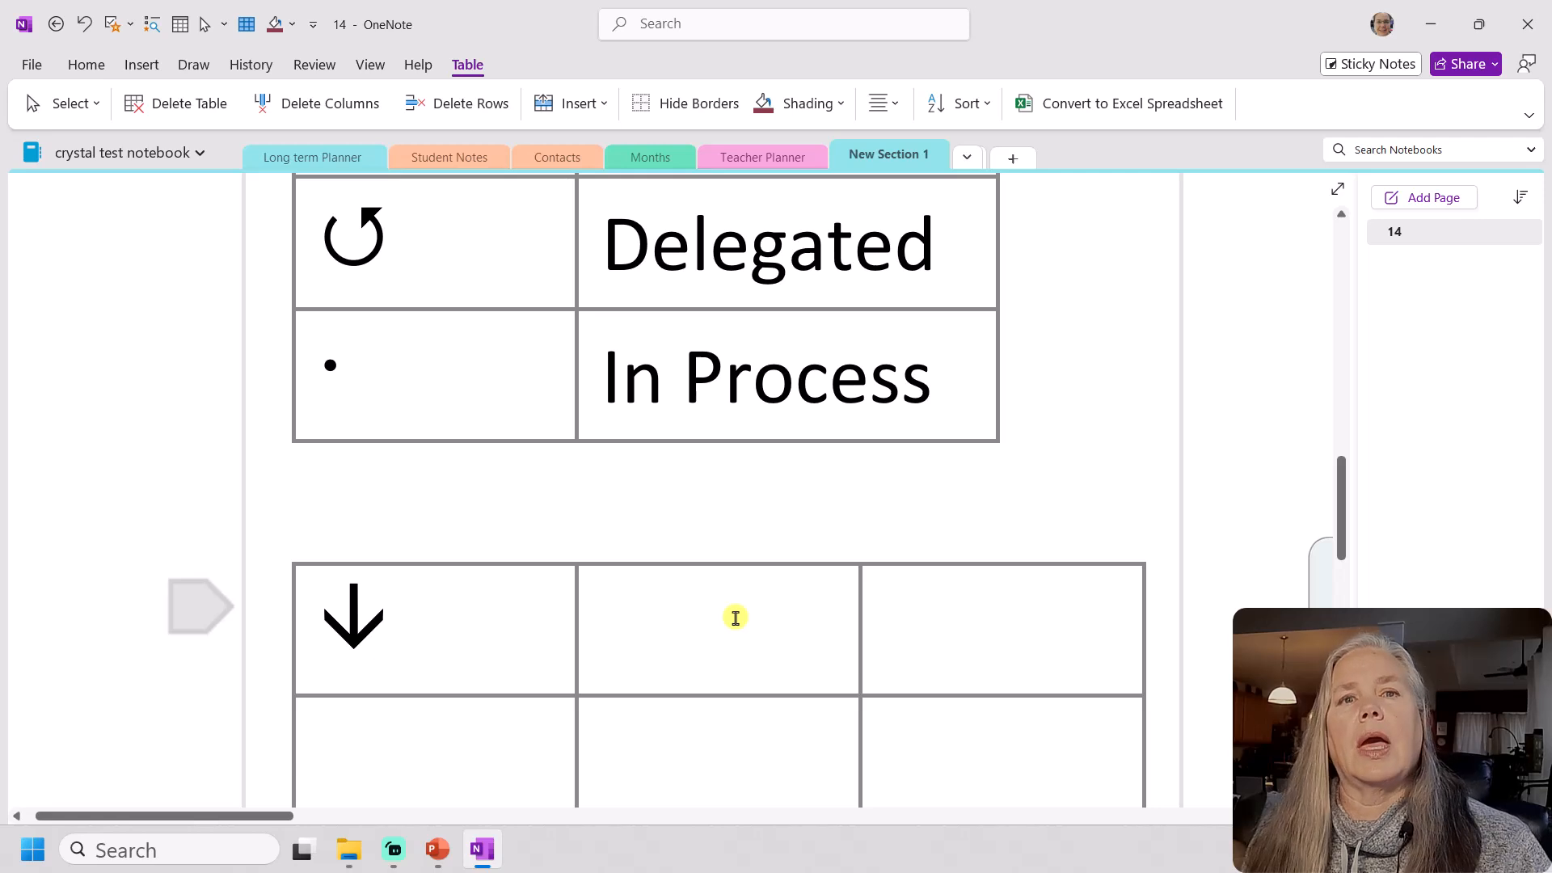
Enter "ABC" and "Prioritized Daily Task List" in the second and third header cells of the new table
type("ABC")
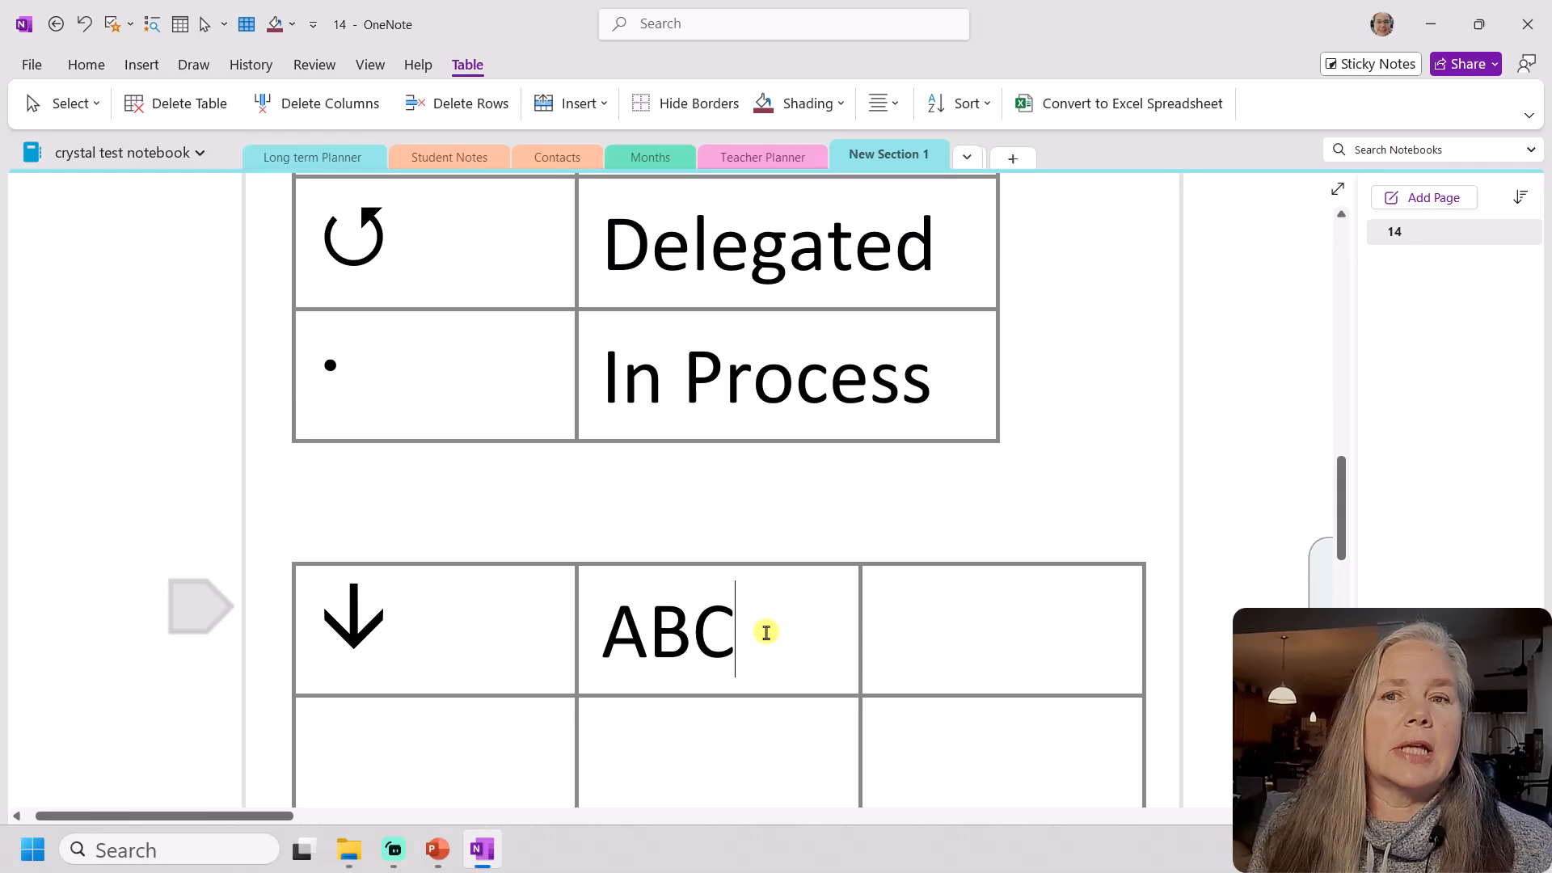
left_click(974, 623)
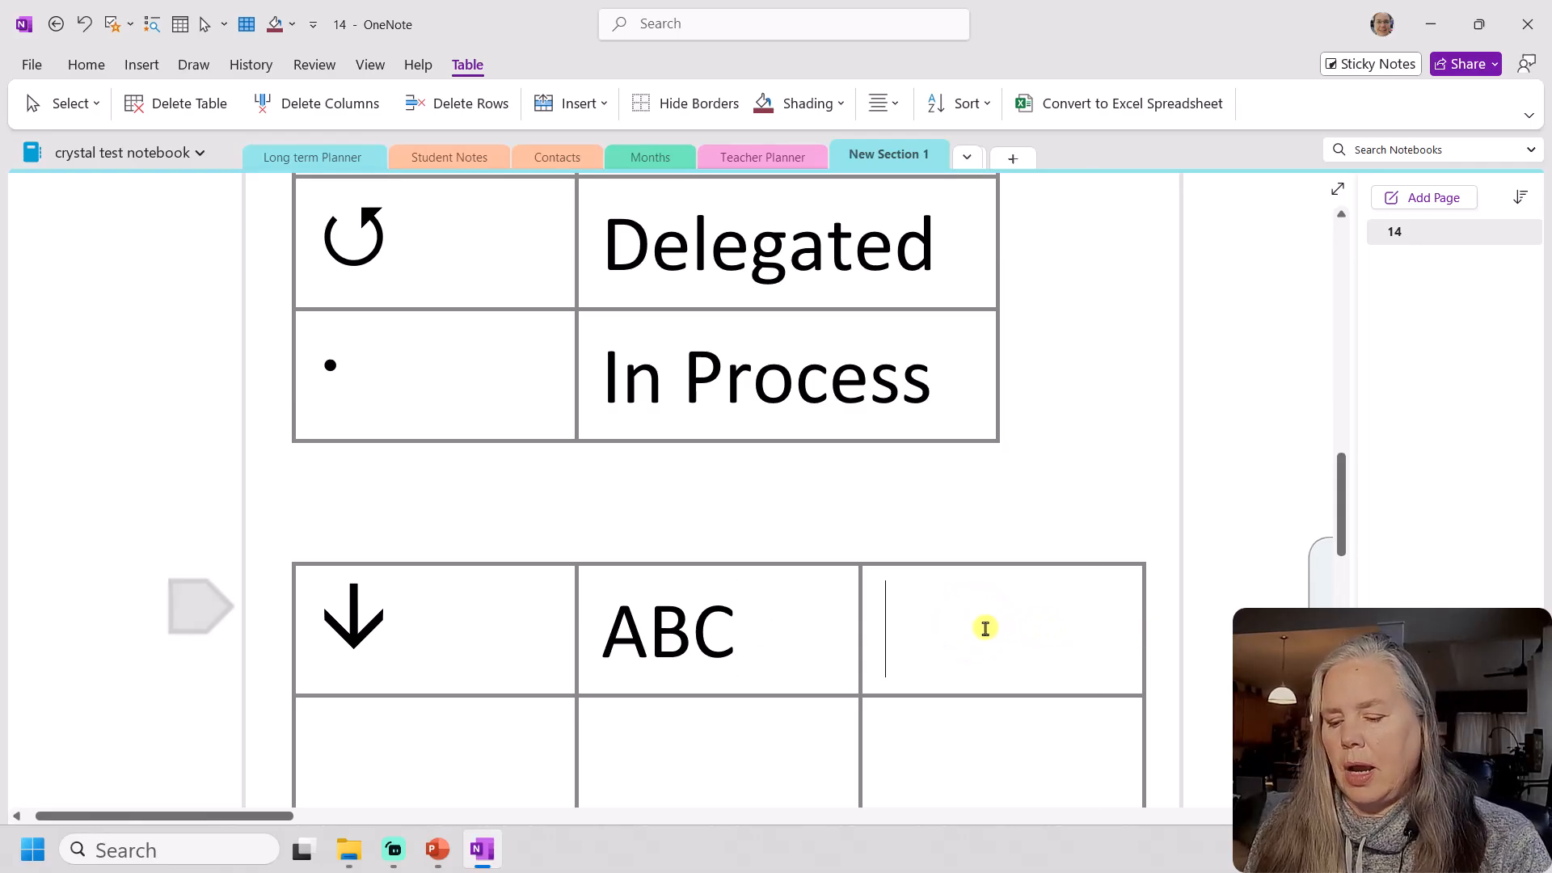
type("Prior")
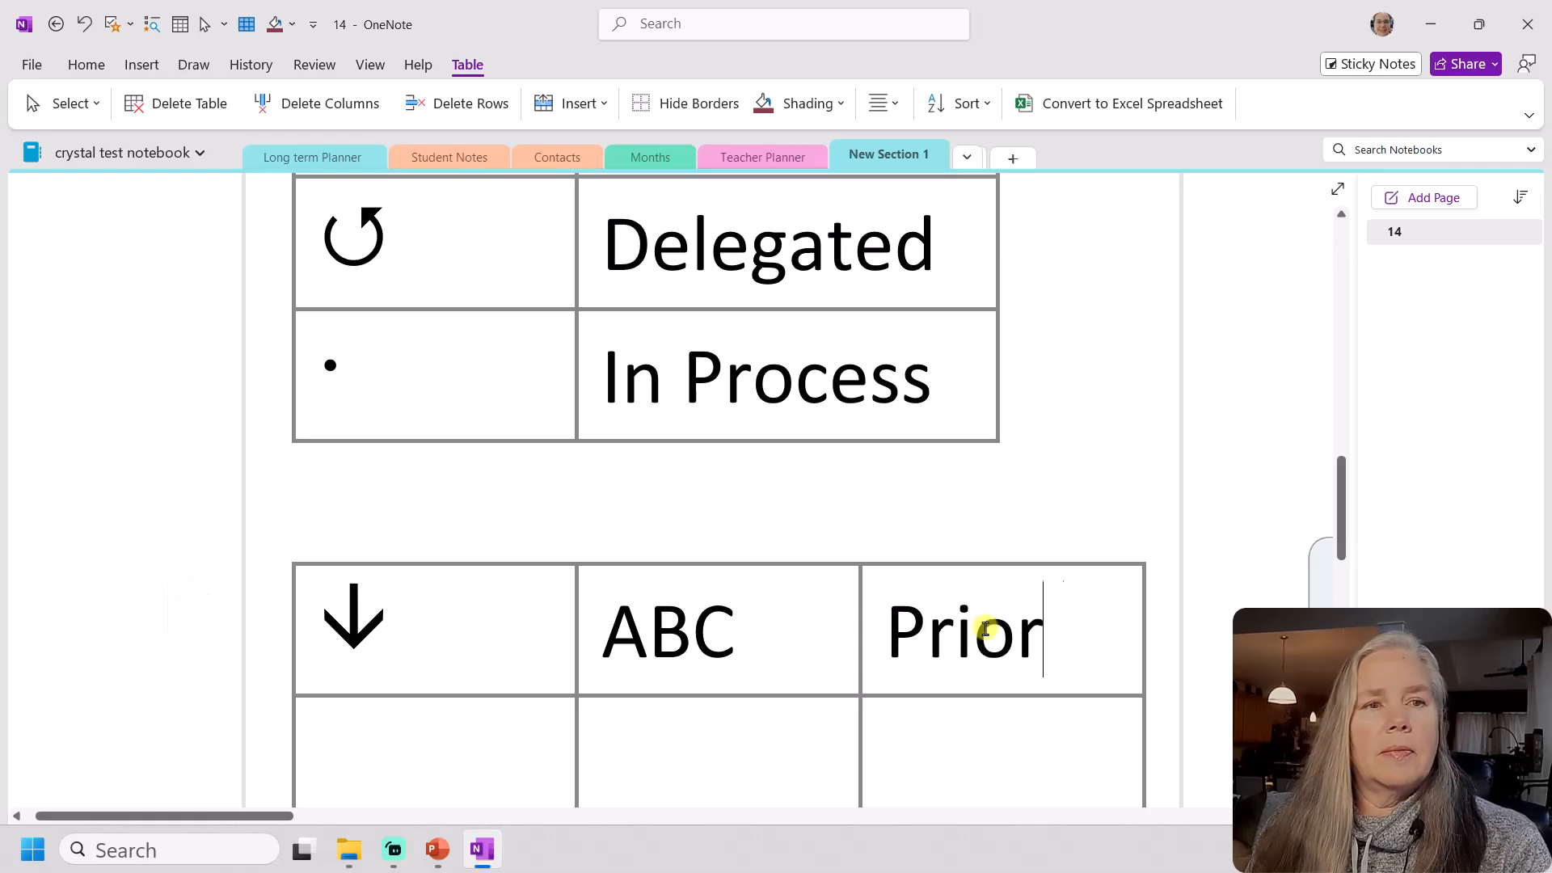
type("itized")
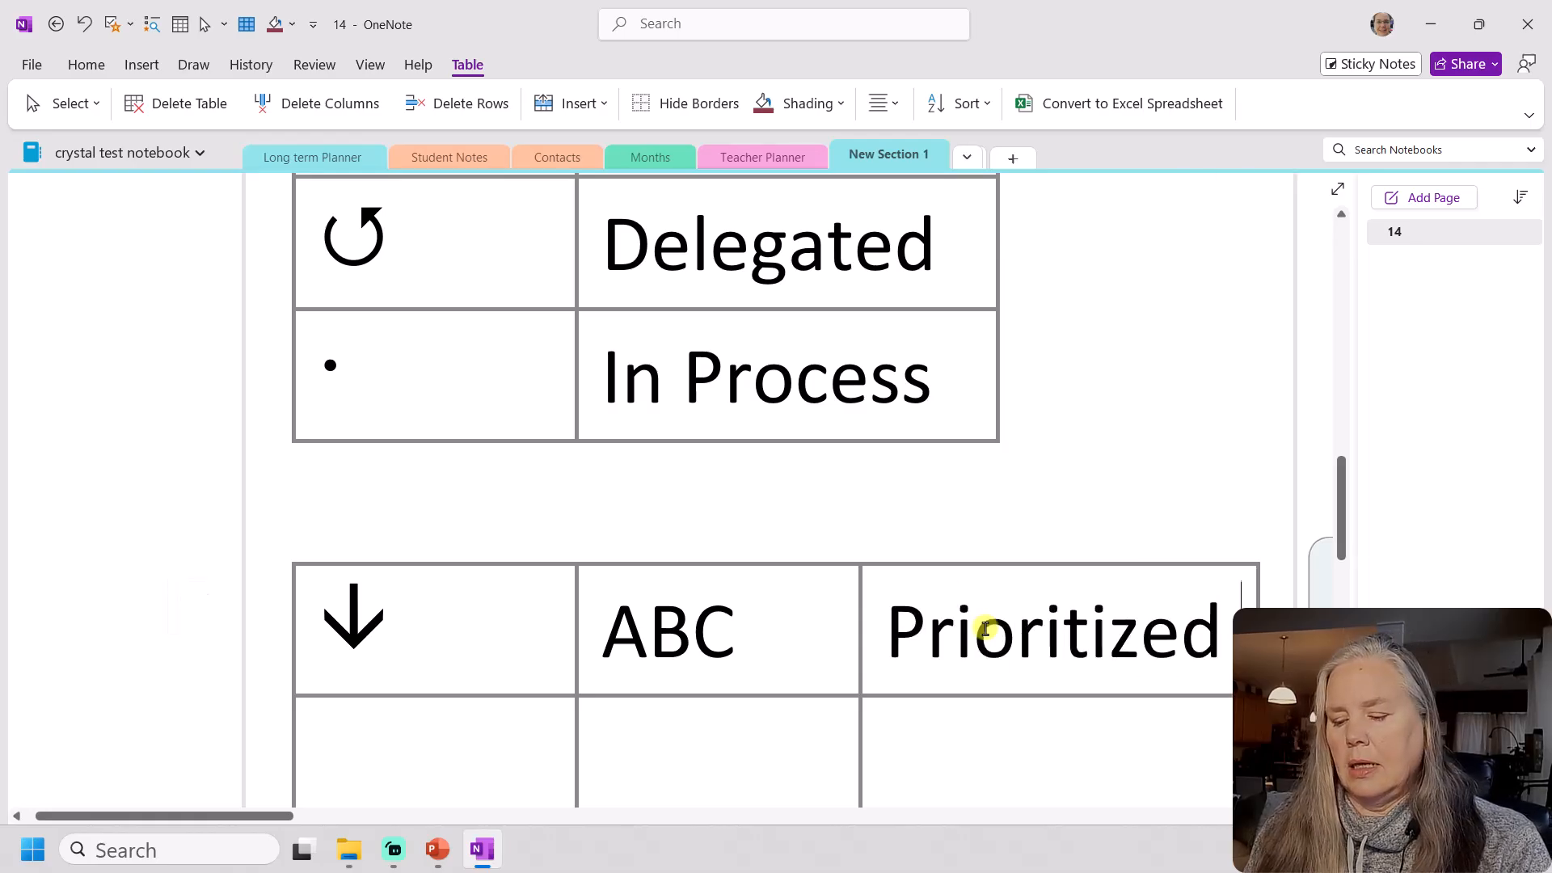
type(" Dai")
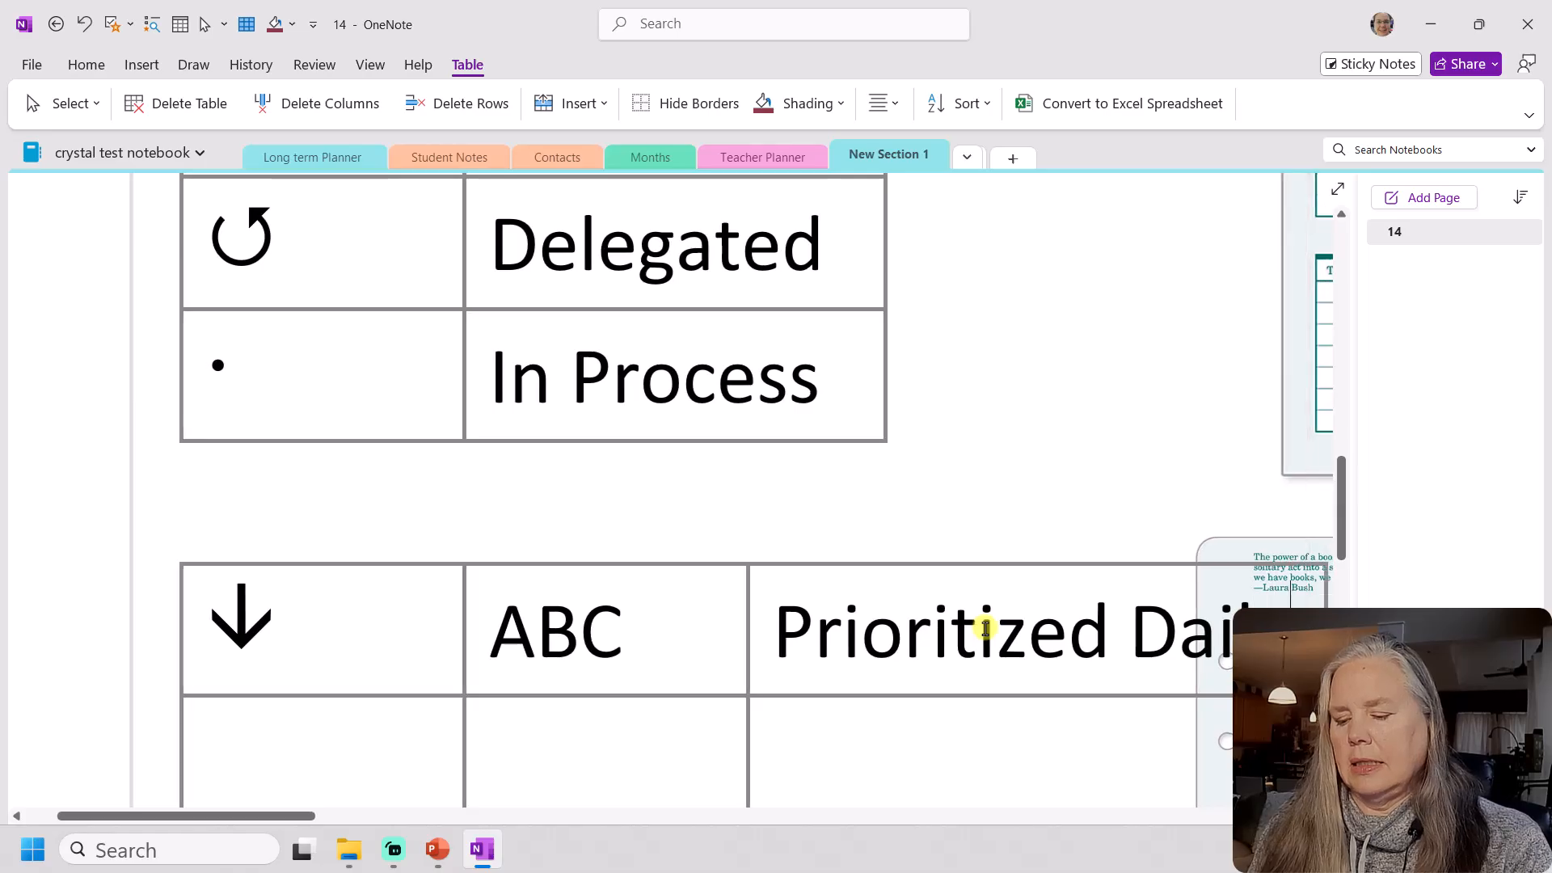
type("ly Task Lis")
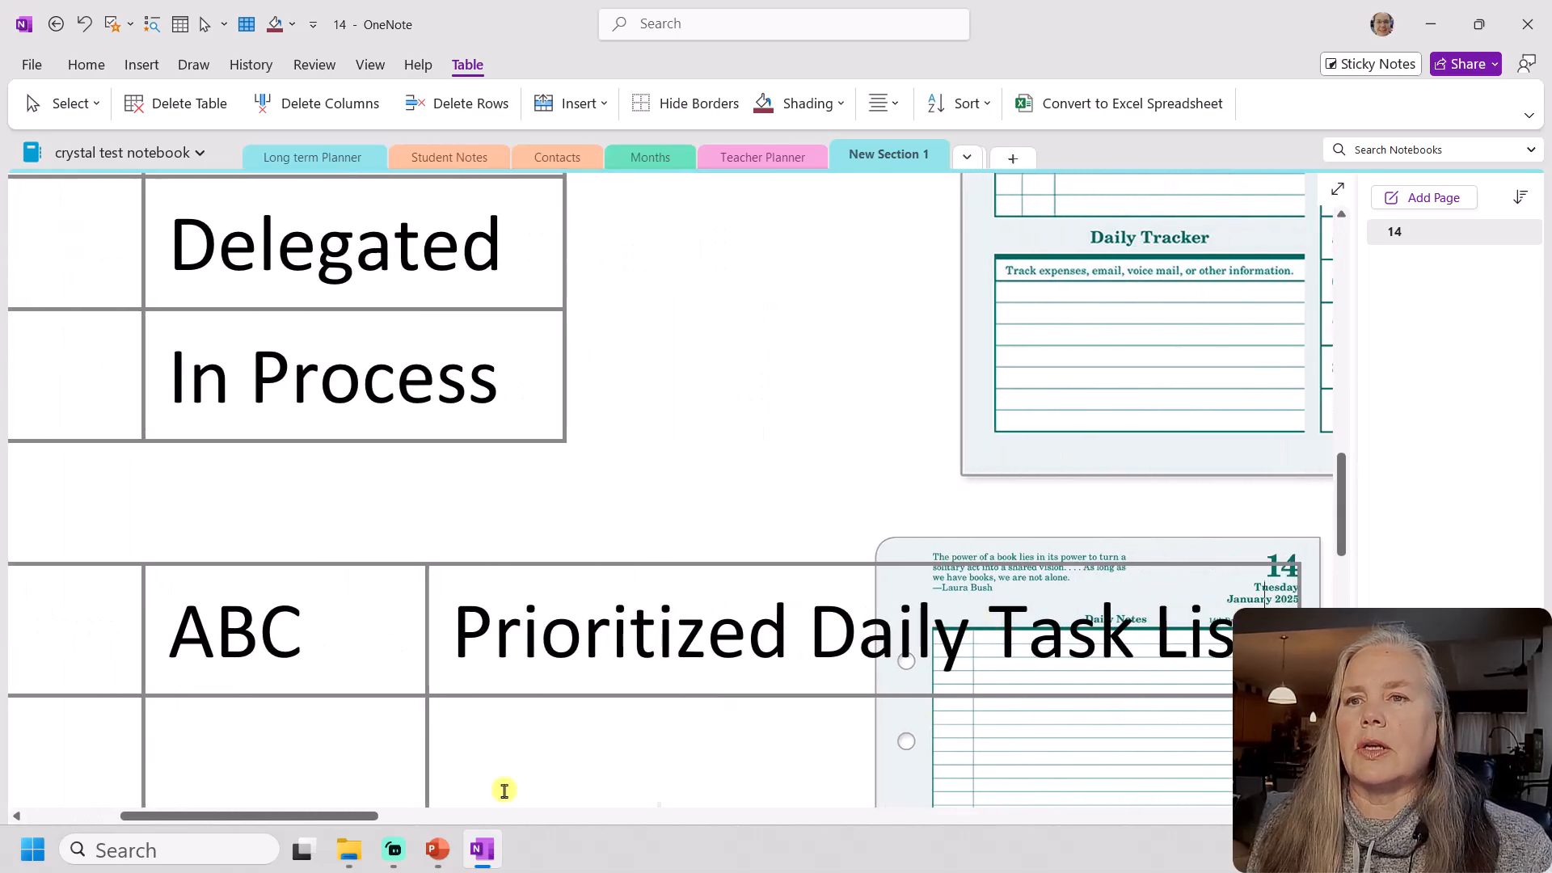
Move the container with the planner reference images sideways until it is clear of the tables
left_click_drag(368, 815, 402, 815)
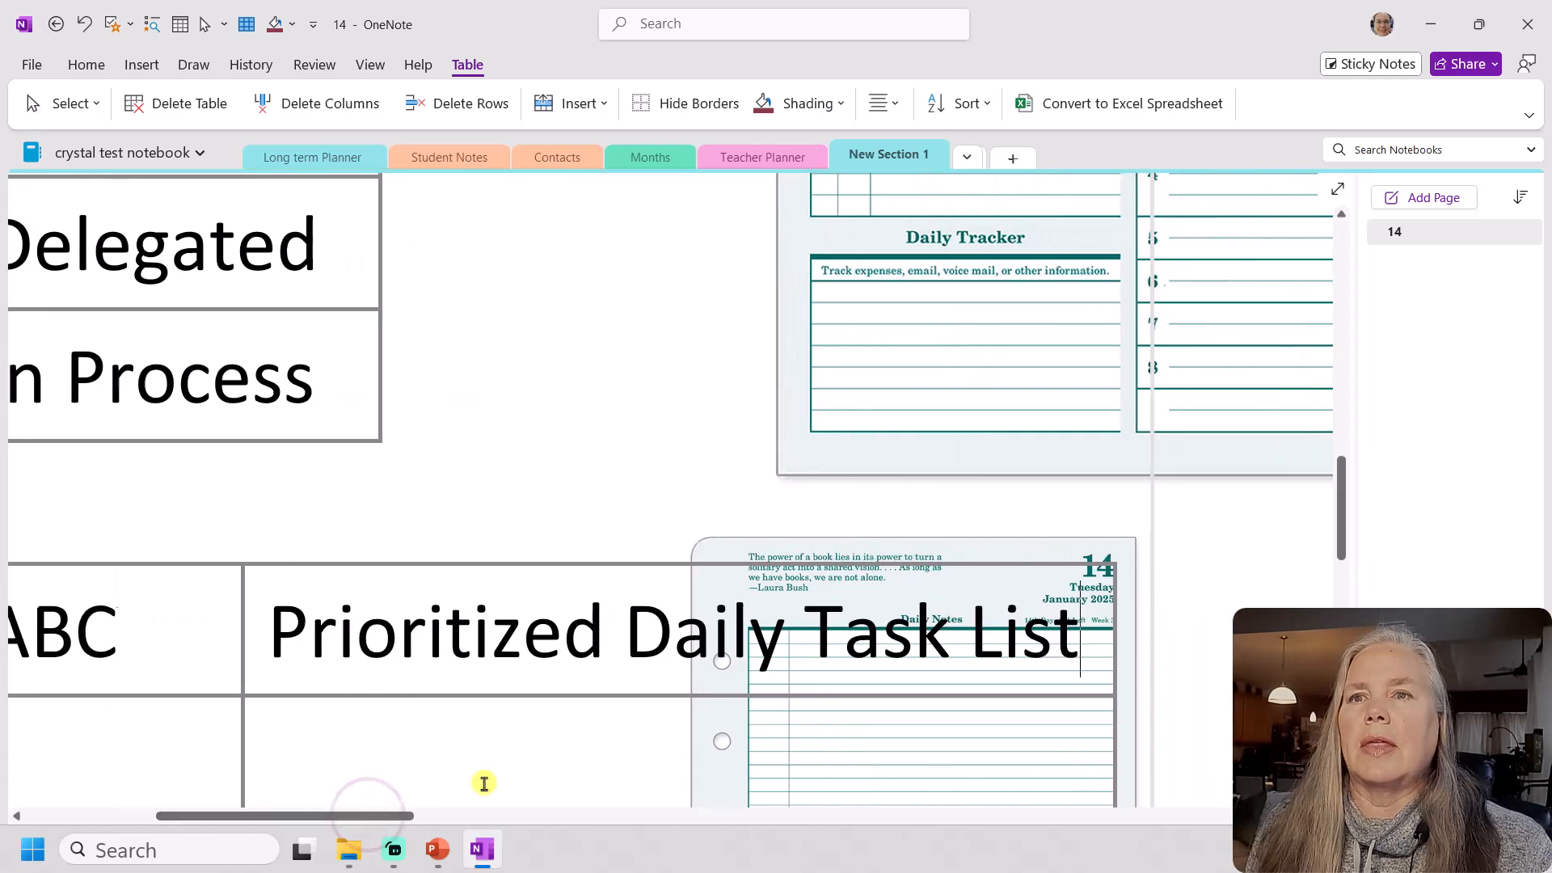
scroll(1050, 619, "up", 5)
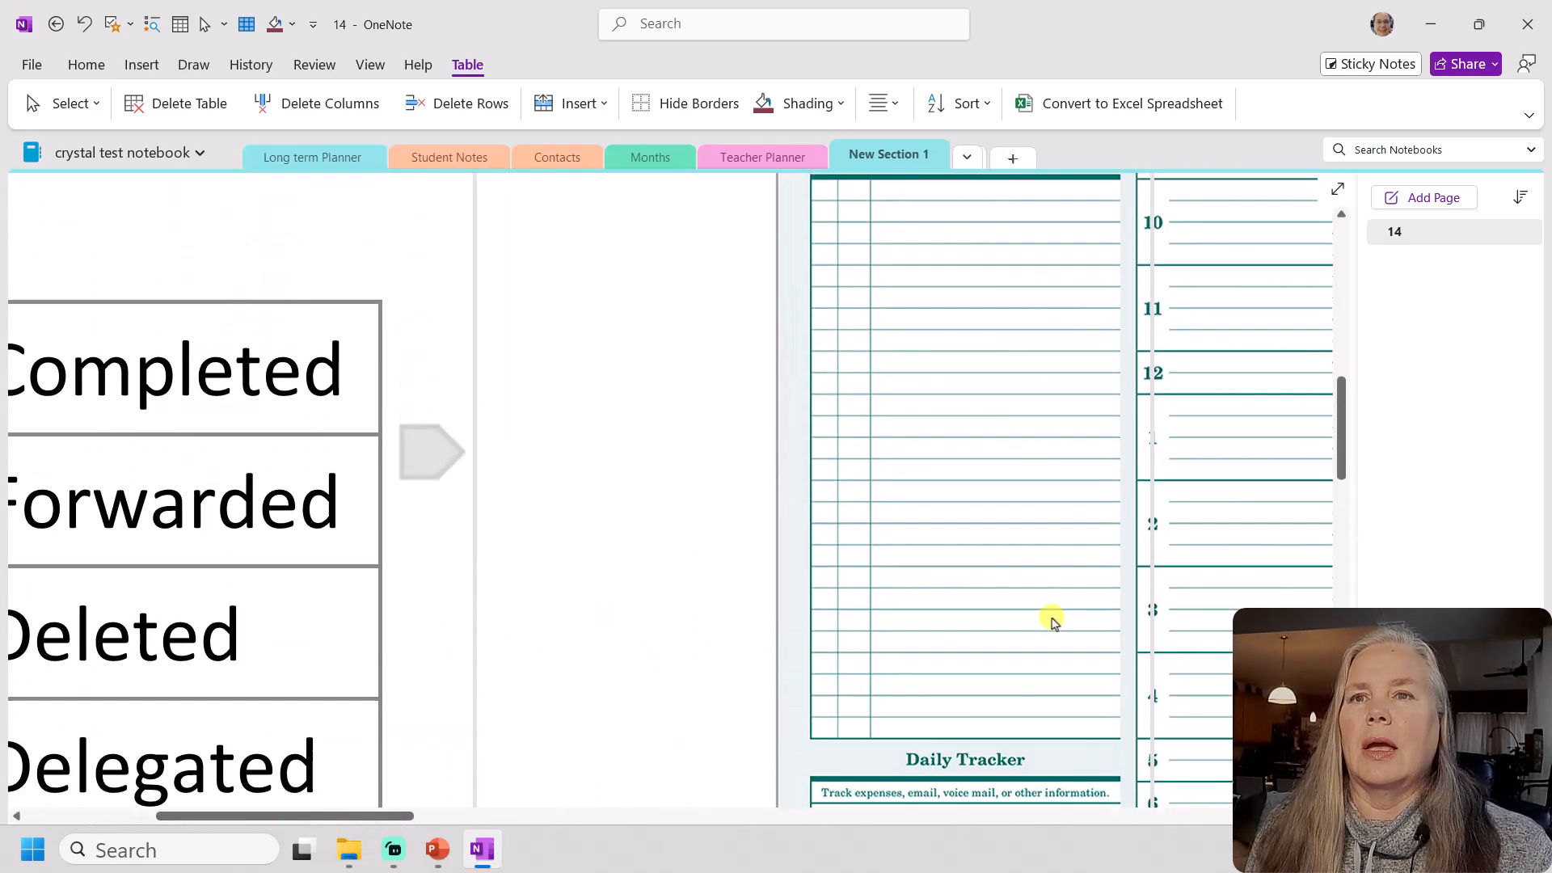
scroll(1051, 621, "up", 5)
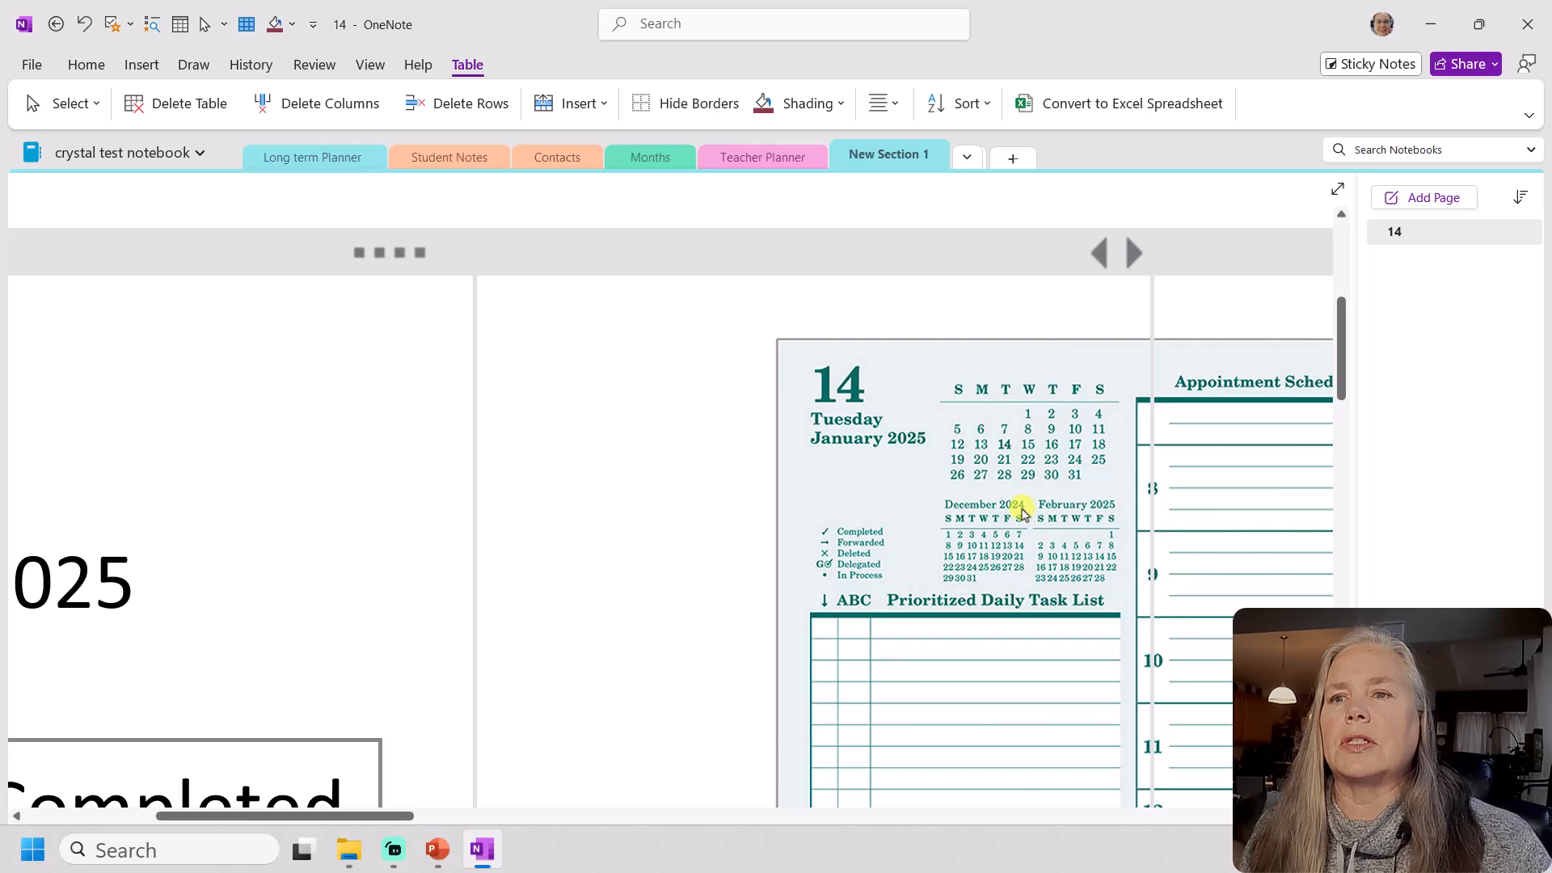
scroll(1022, 515, "down", 5)
scroll(1020, 515, "down", 2)
left_click(629, 337)
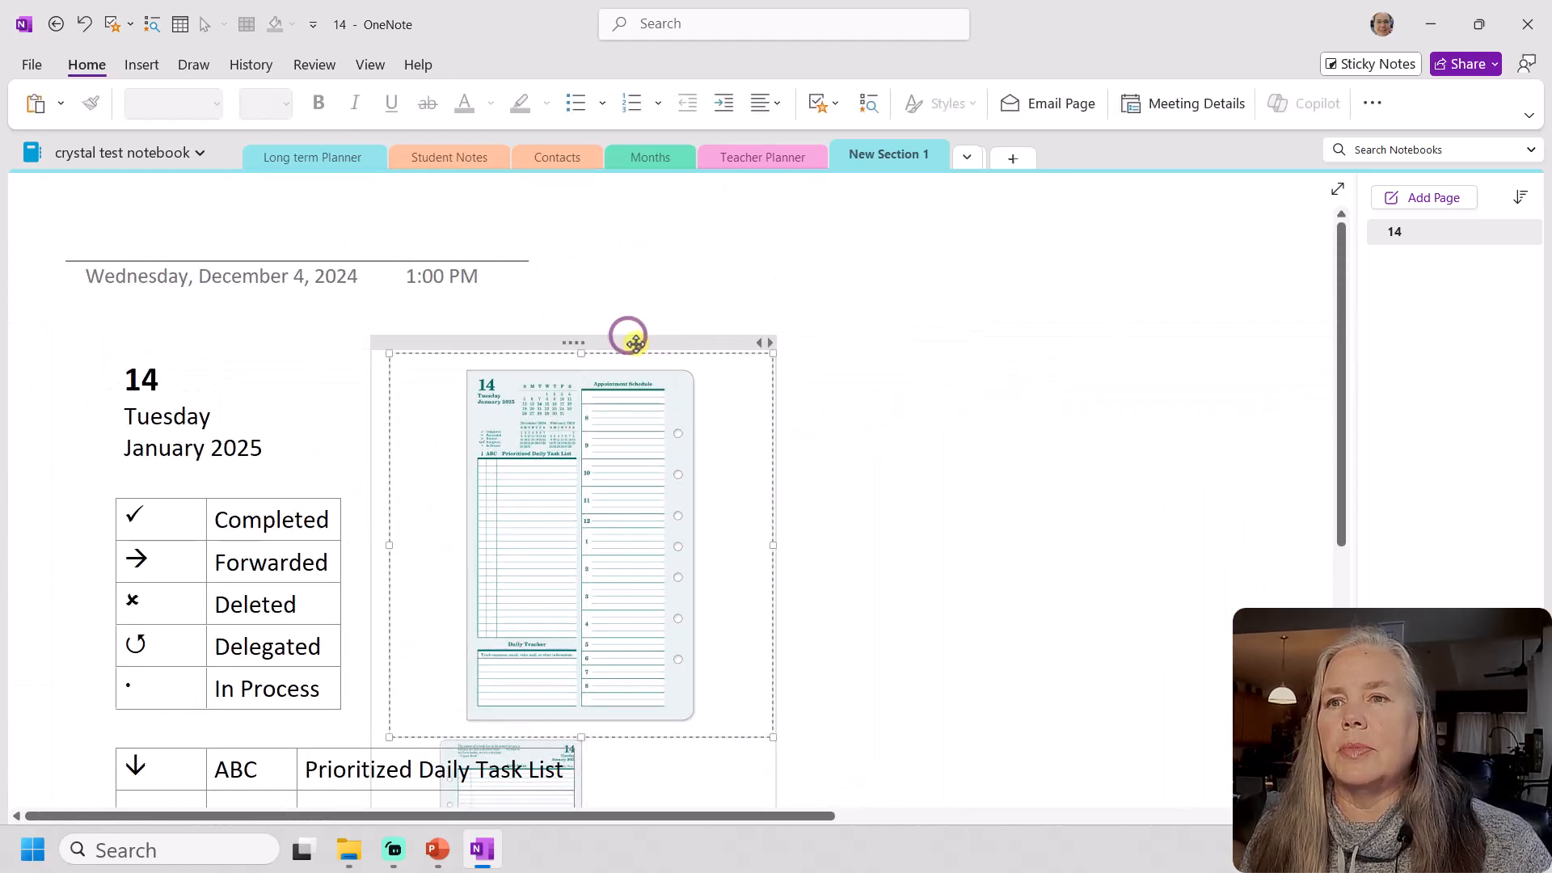
left_click_drag(634, 343, 1020, 328)
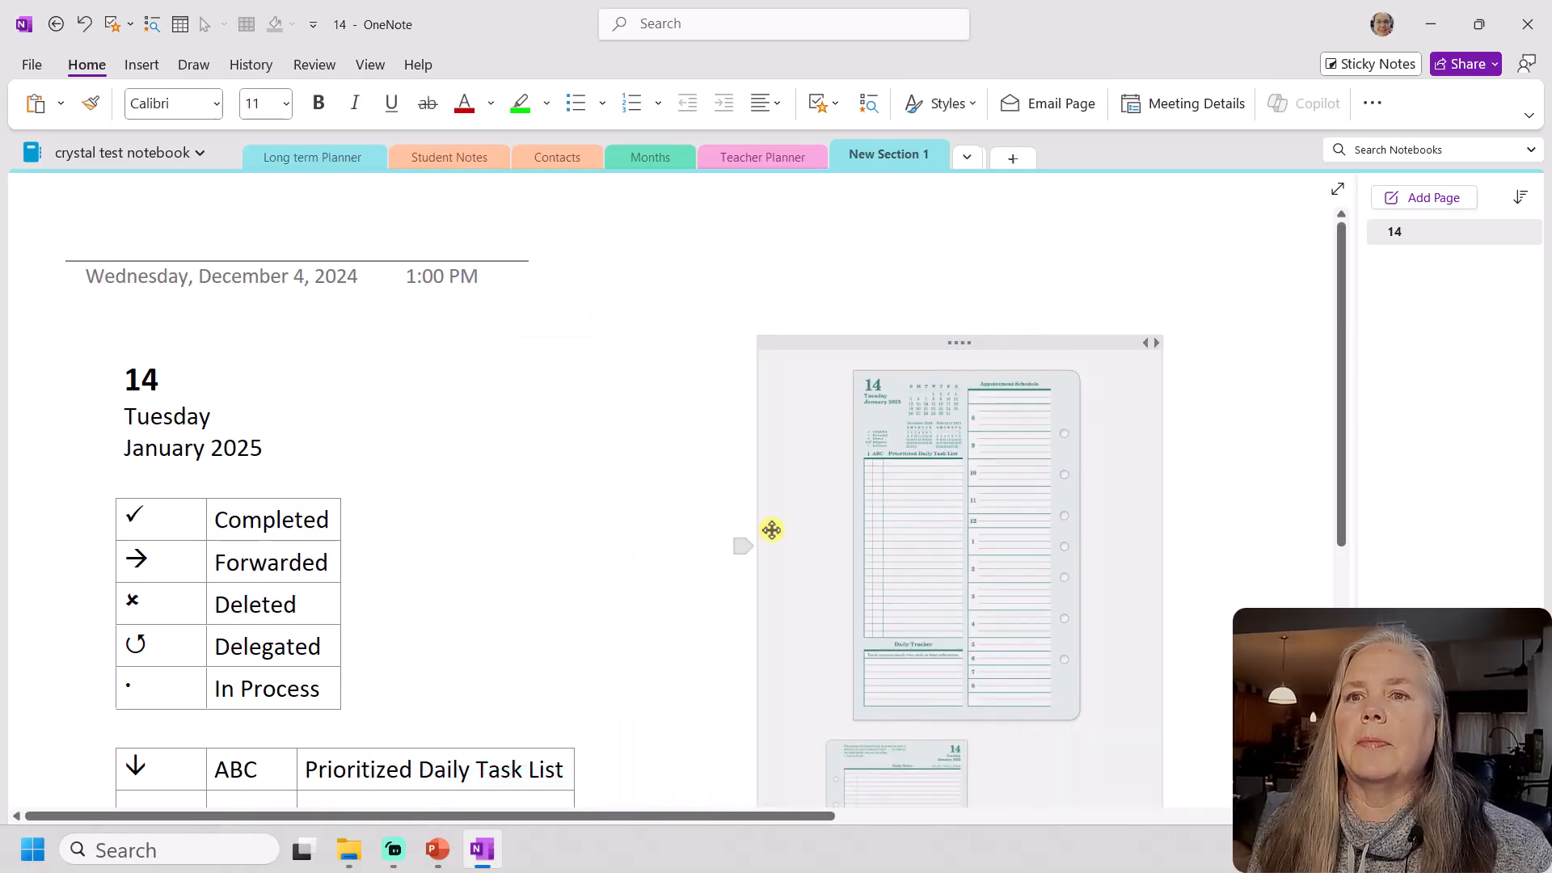
Enlarge the upper planner page image in stages until its printed headings are readable beside the tables
scroll(772, 530, "down", 3)
left_click(1014, 460)
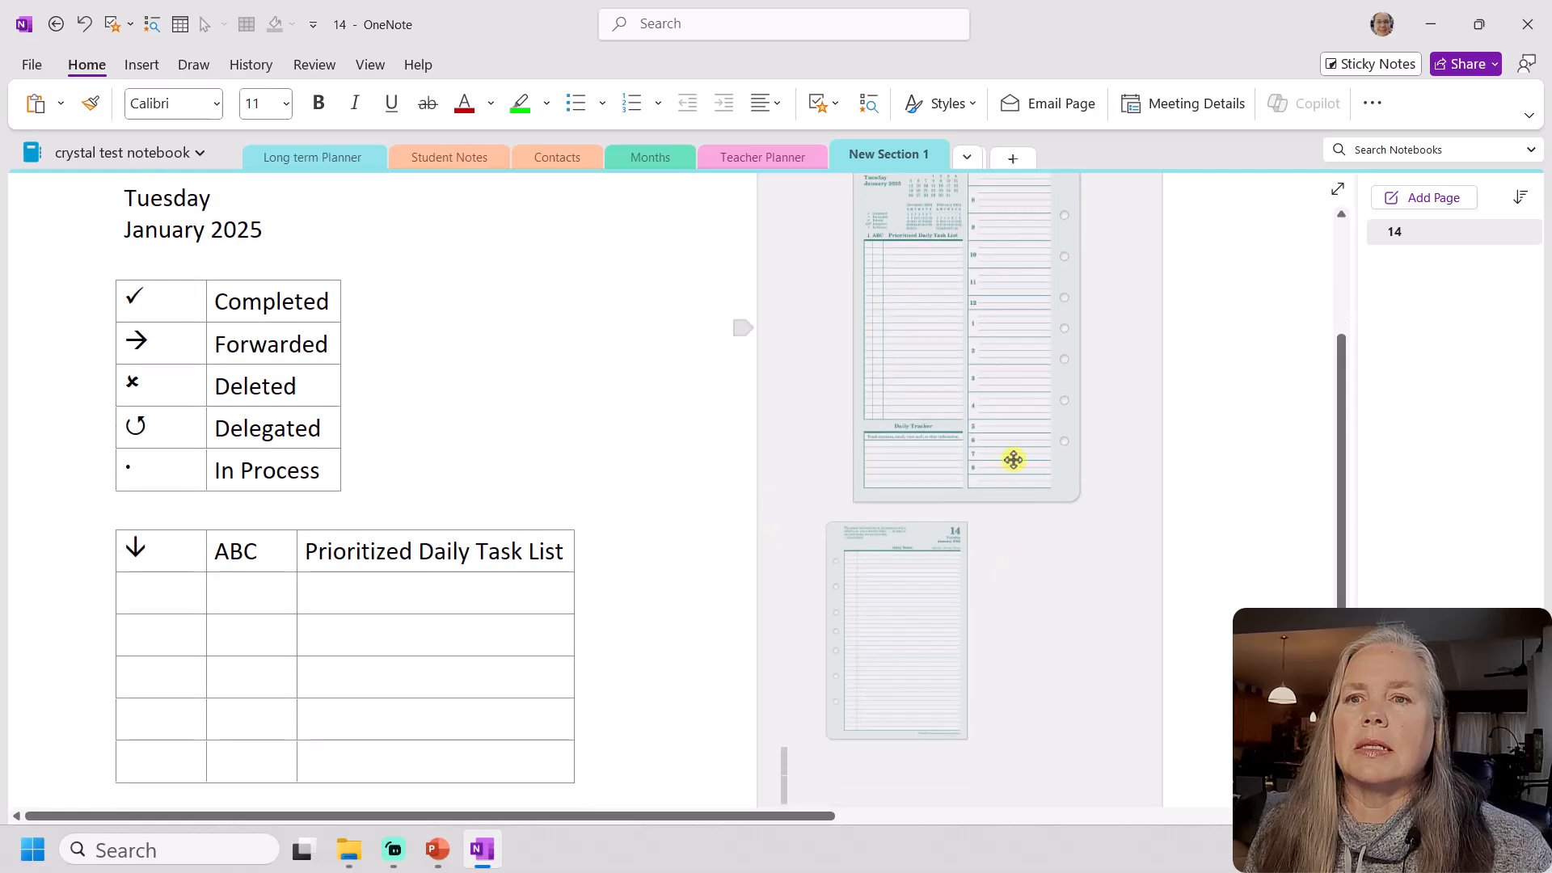
left_click_drag(1159, 518, 1179, 619)
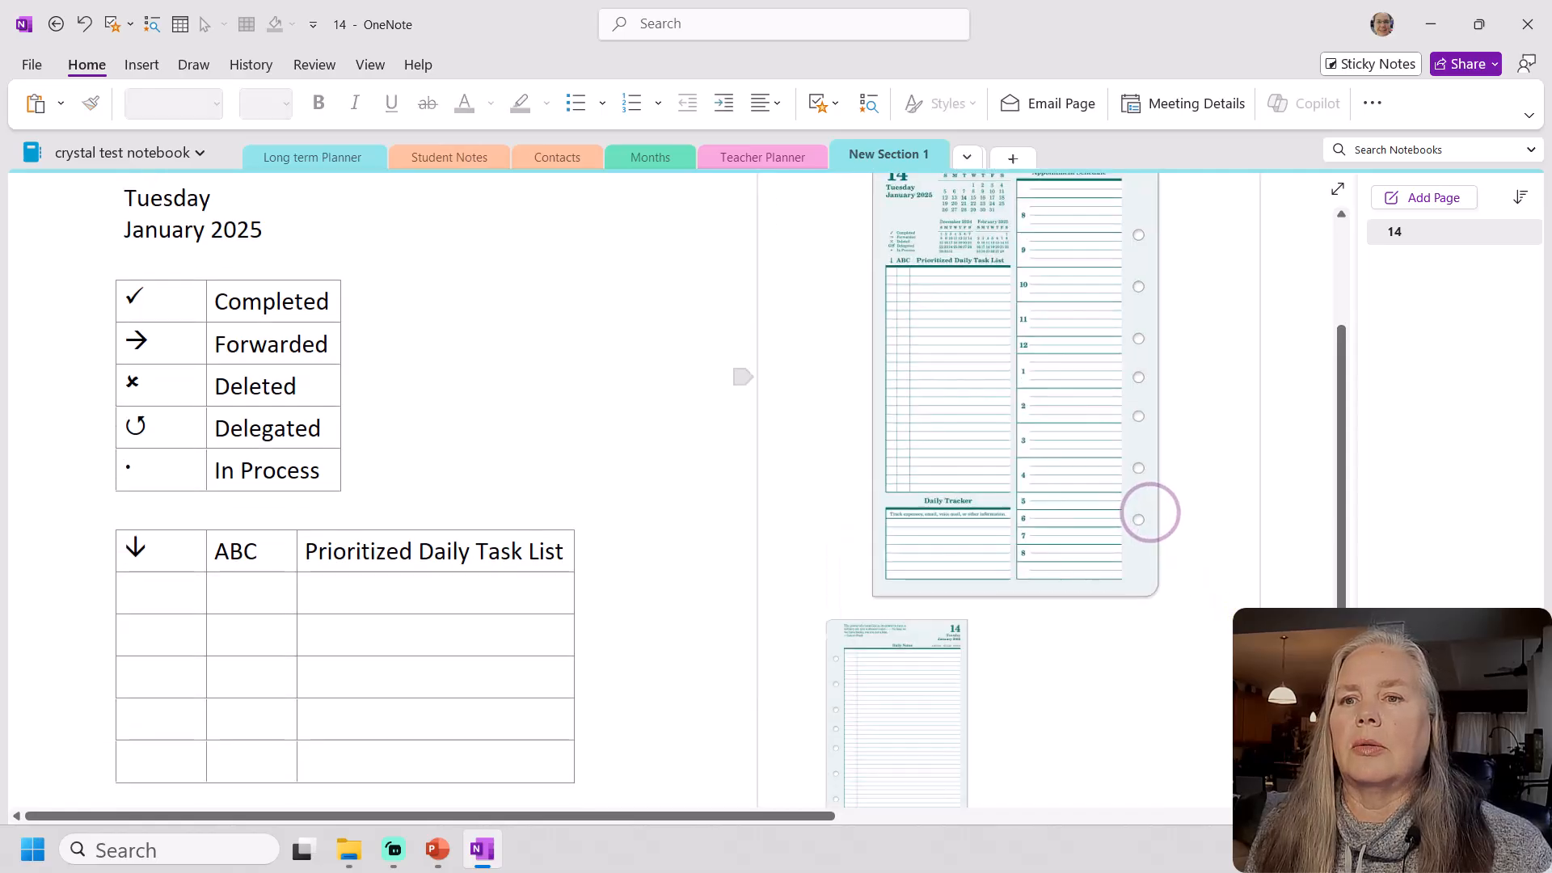
left_click_drag(1282, 644, 1391, 752)
scroll(993, 698, "down", 1)
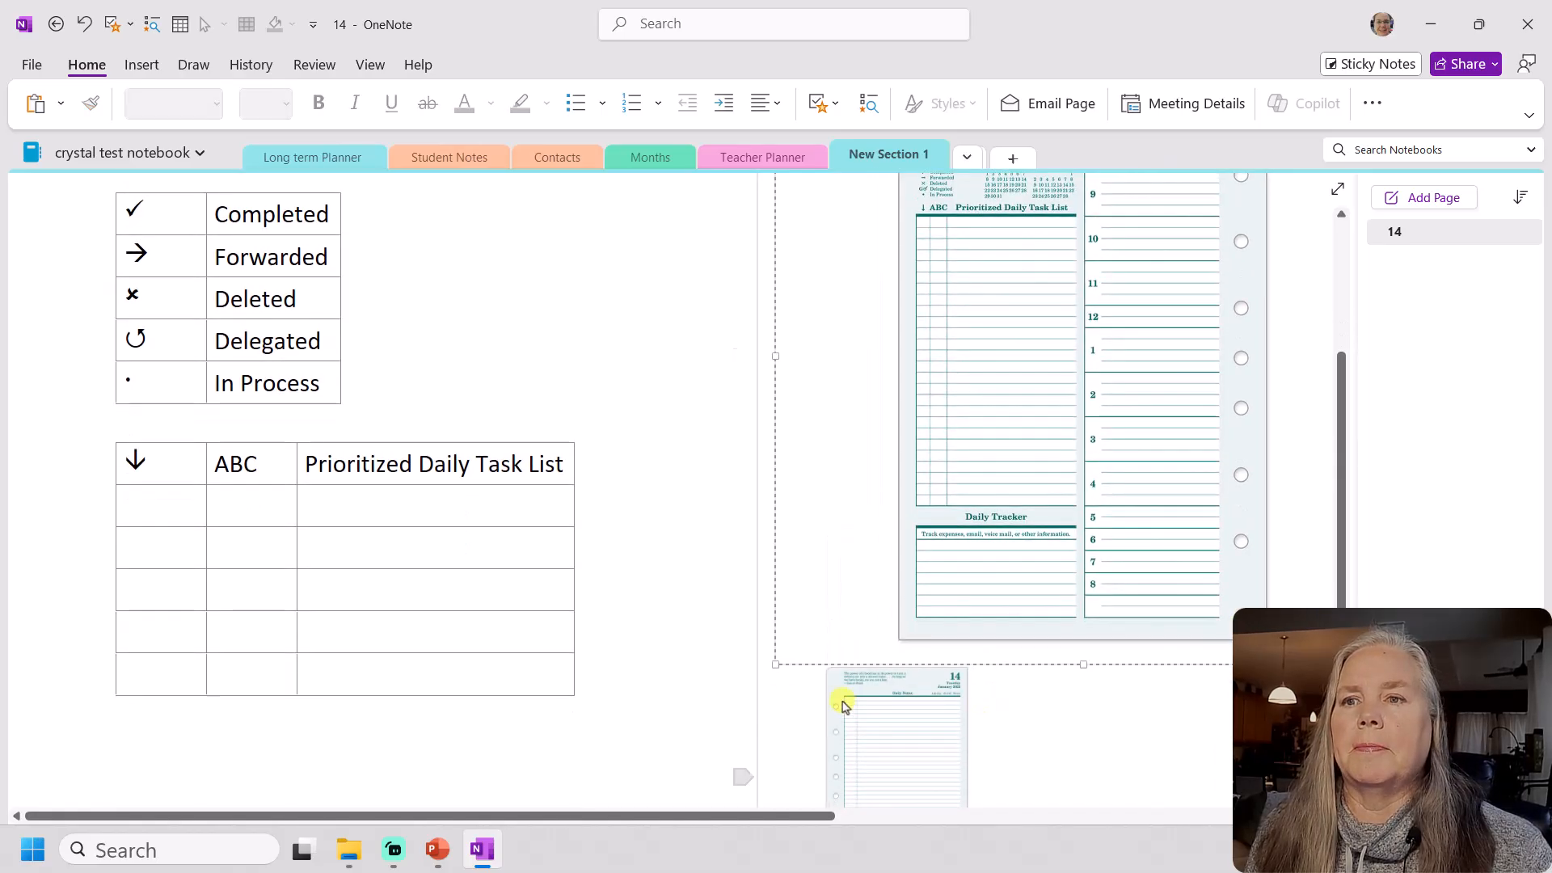
left_click_drag(781, 670, 746, 844)
scroll(821, 750, "up", 3)
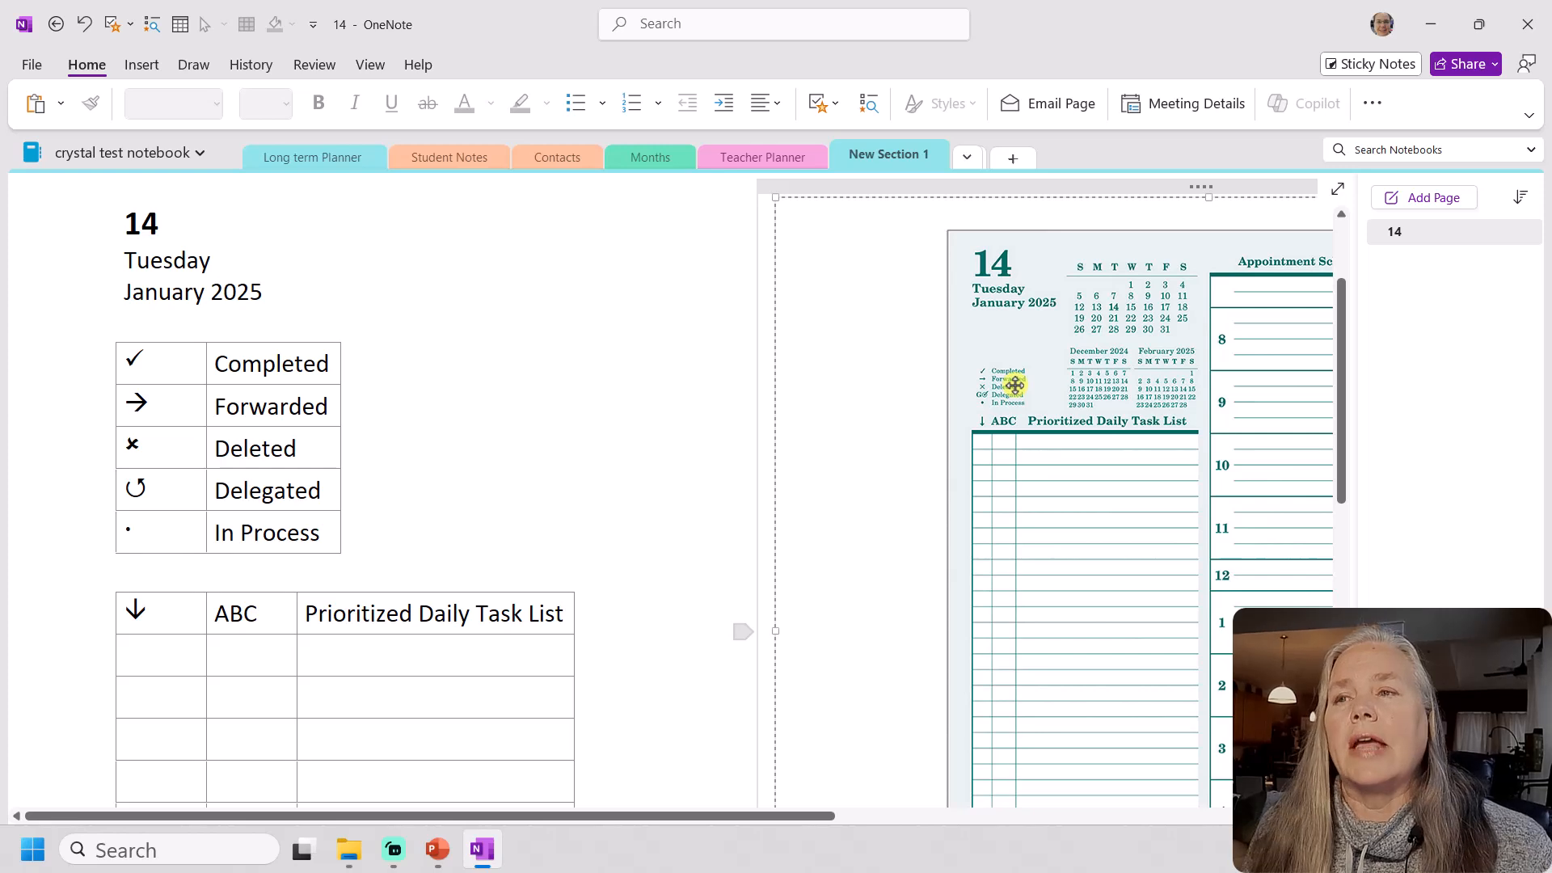
Try hiding the borders of the task-status table, and show them again
left_click(251, 366)
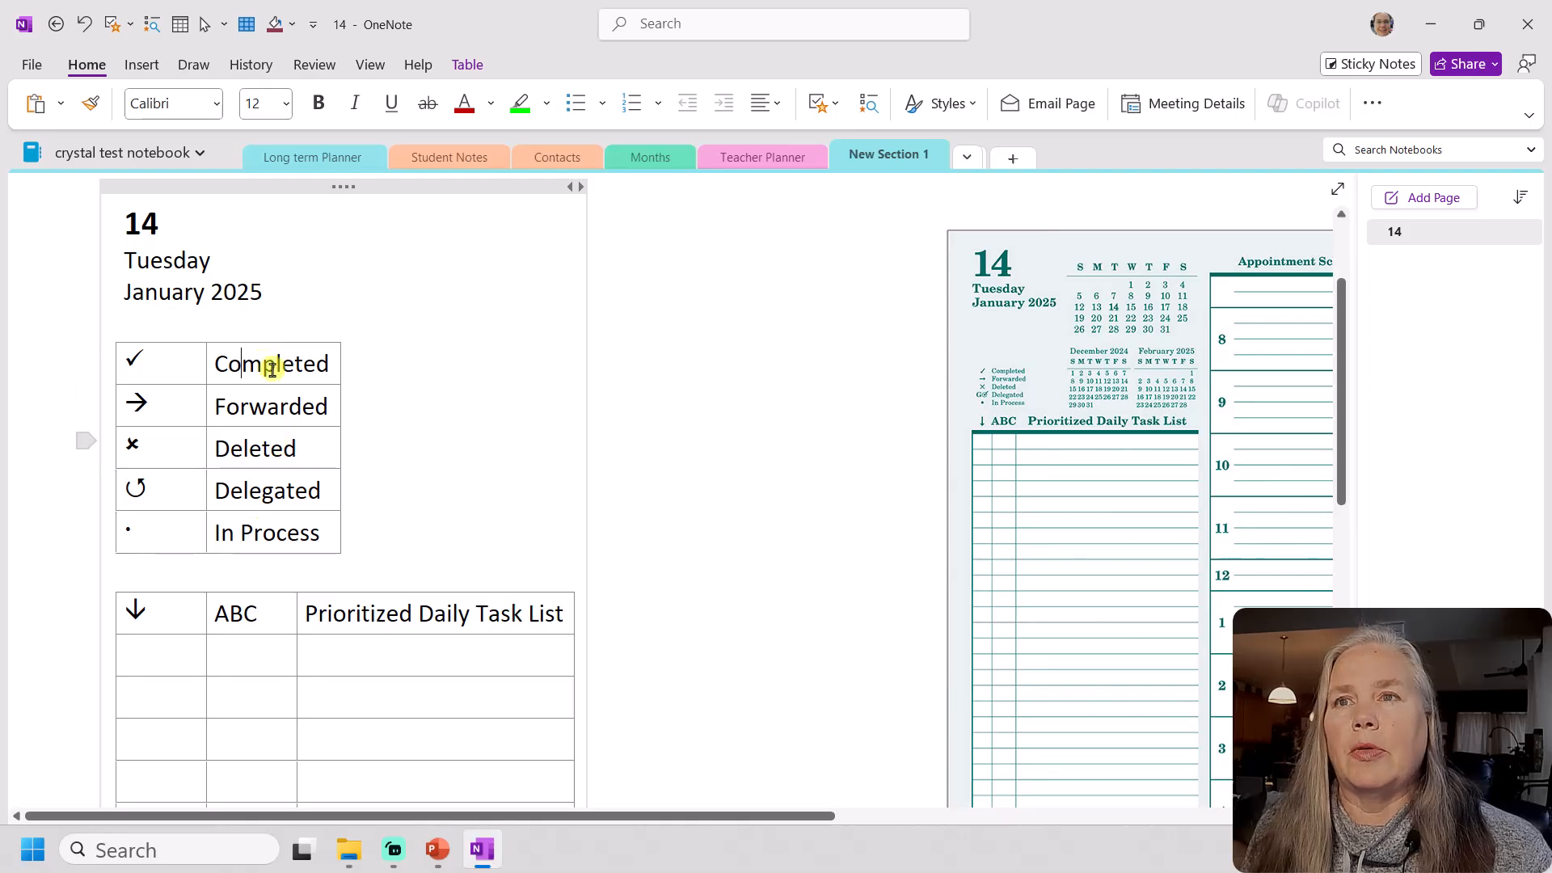
left_click(469, 64)
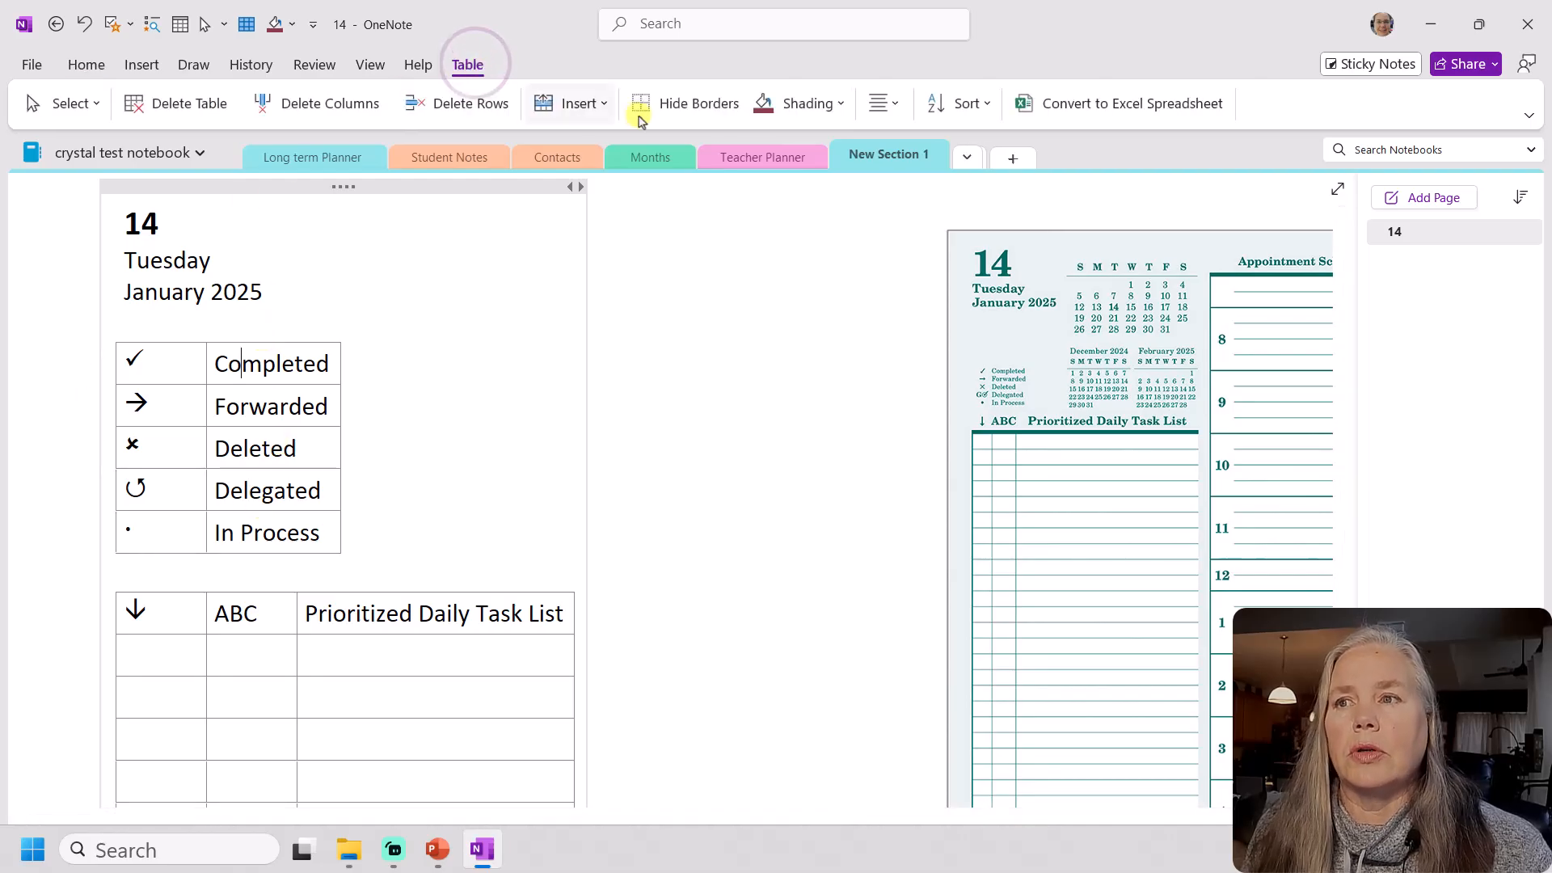
left_click(691, 113)
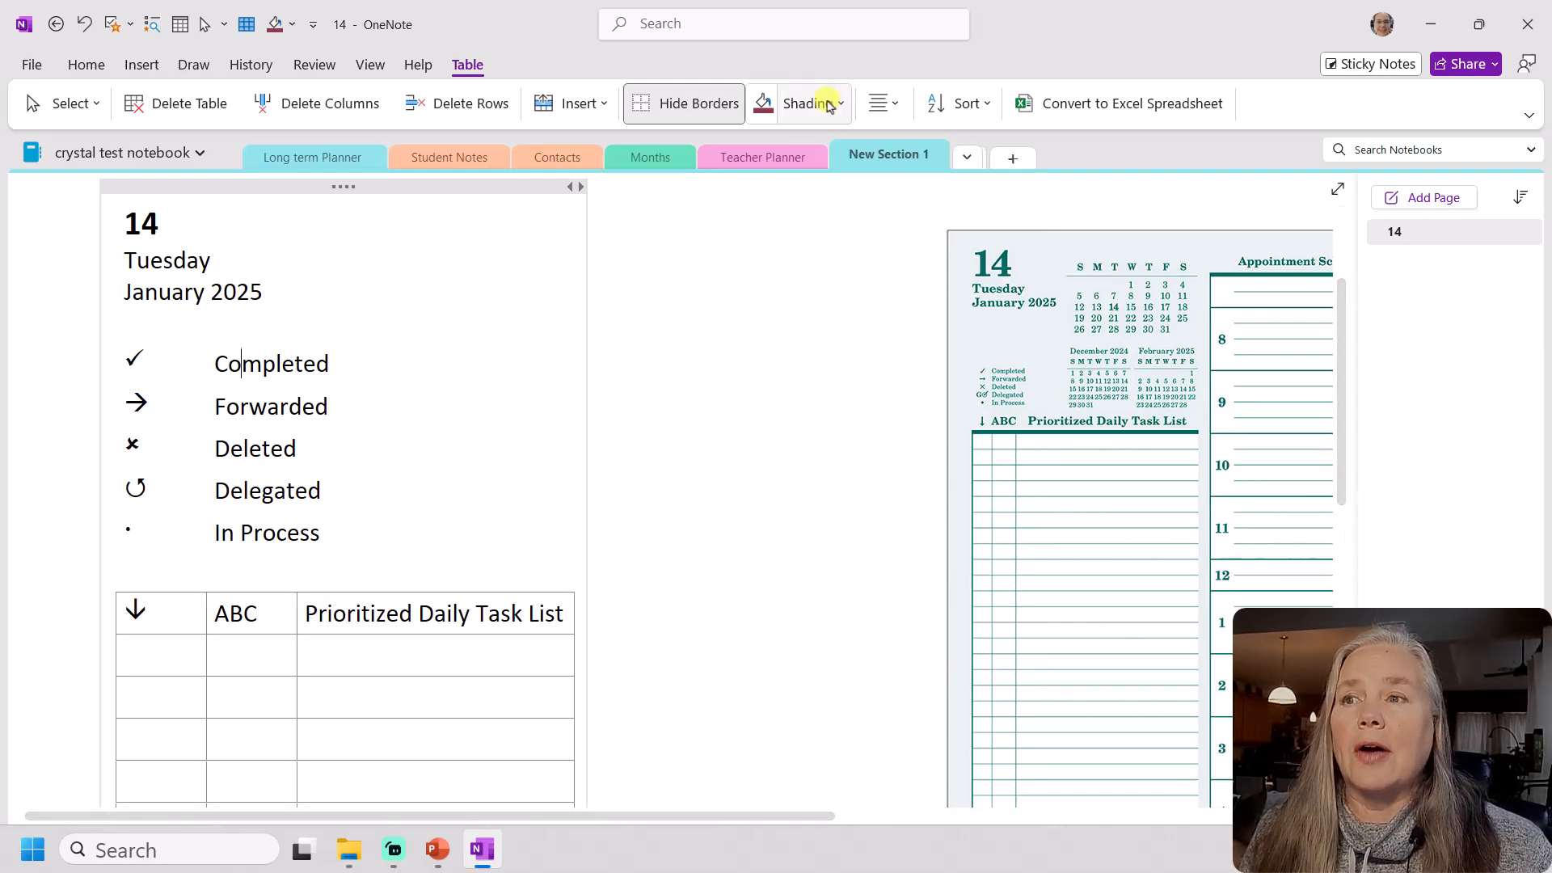
left_click(694, 104)
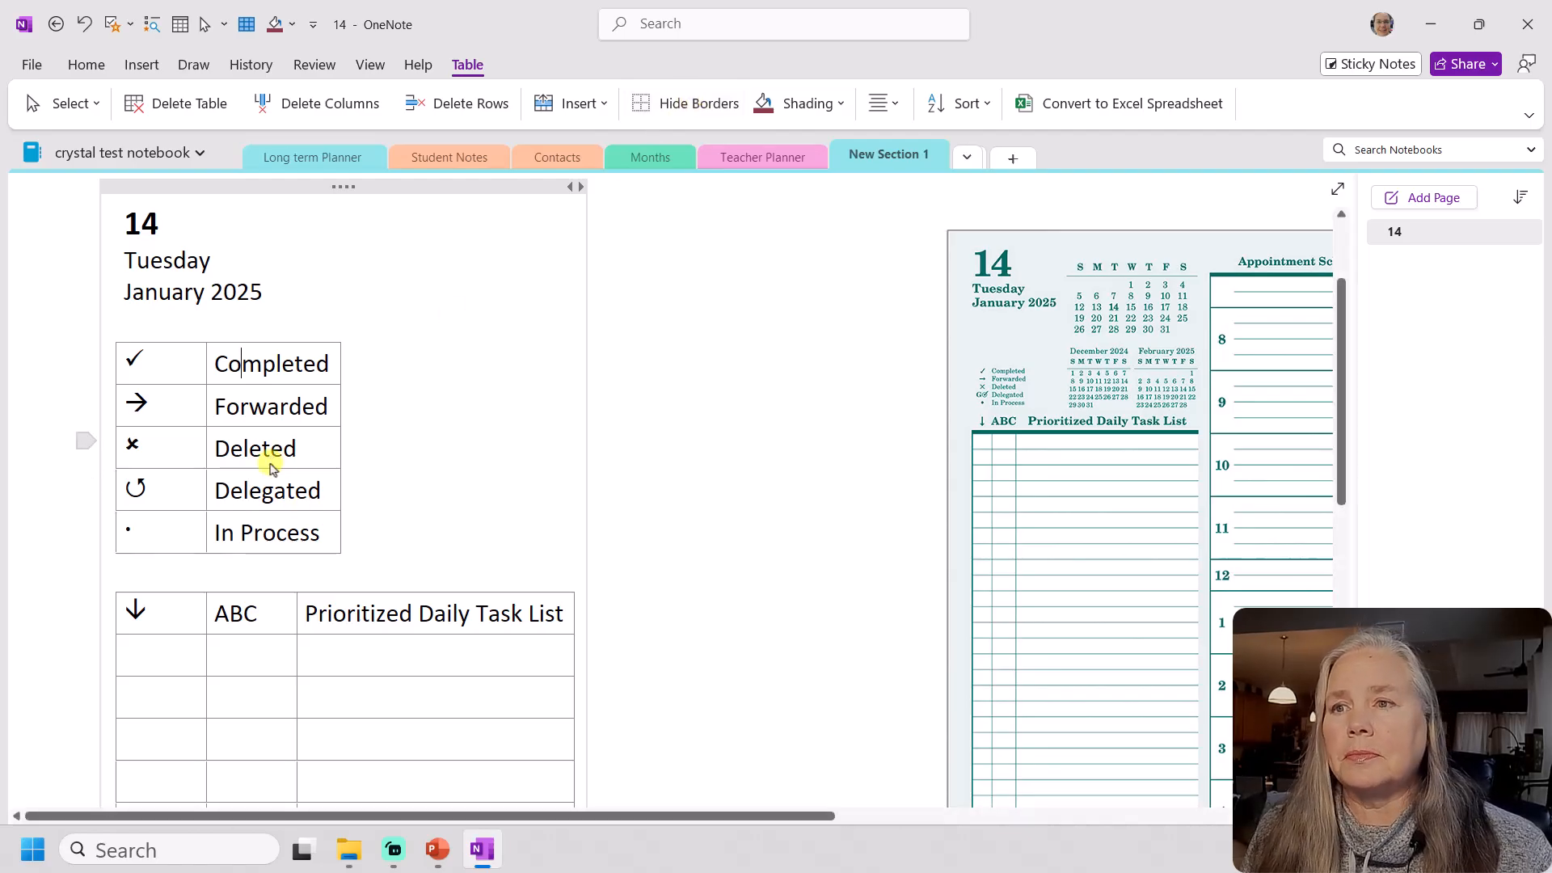
Reduce the font size of the five status labels, Completed to In Process, through 11, 10 and 9 to 8
scroll(270, 469, "down", 1)
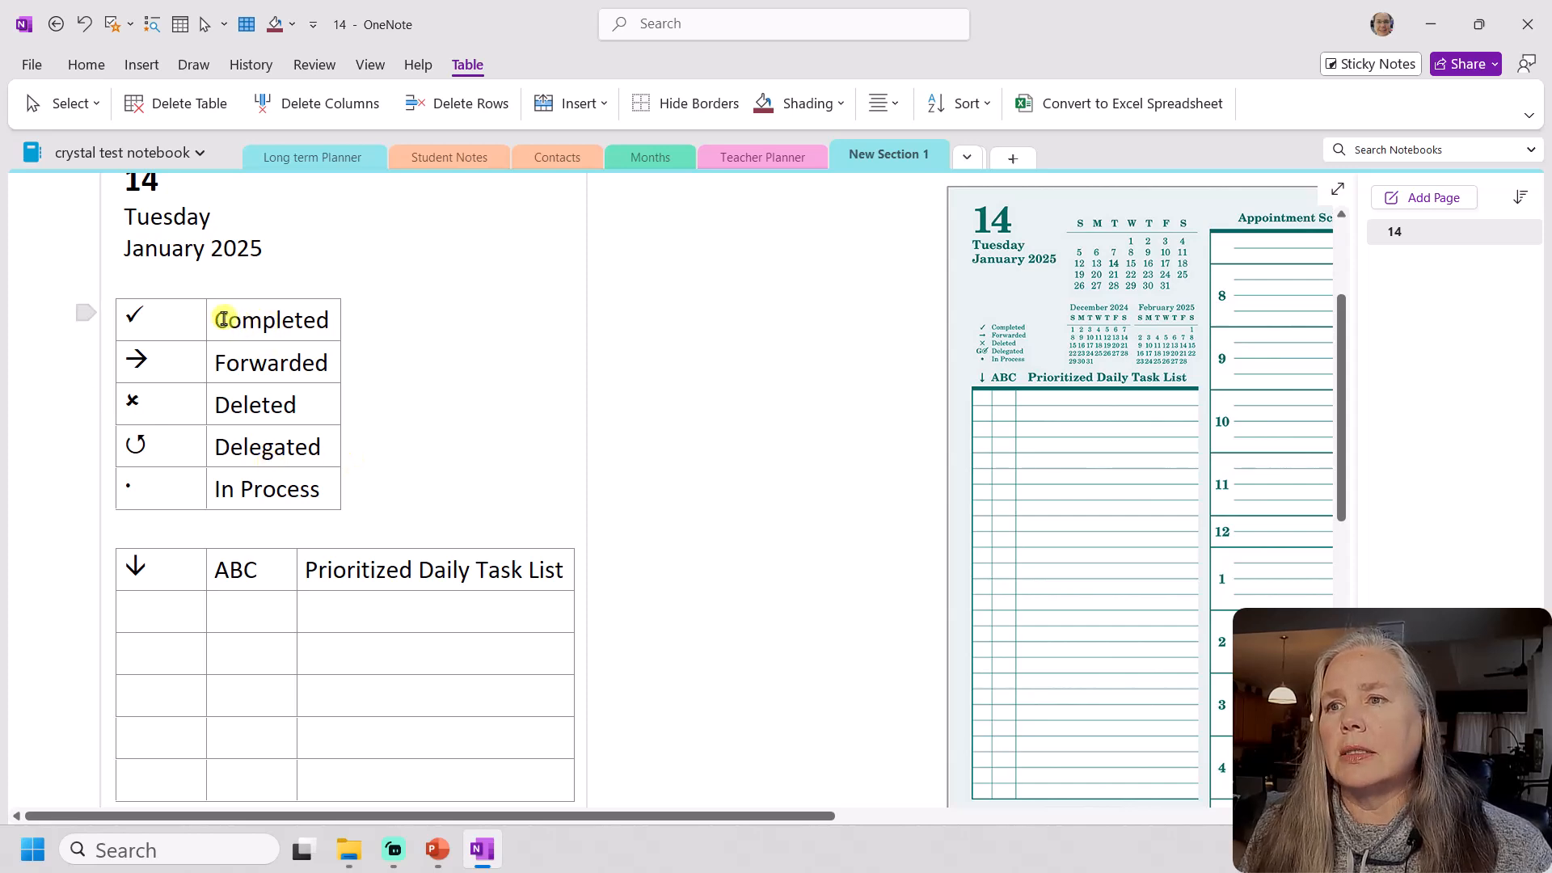
left_click_drag(219, 321, 253, 485)
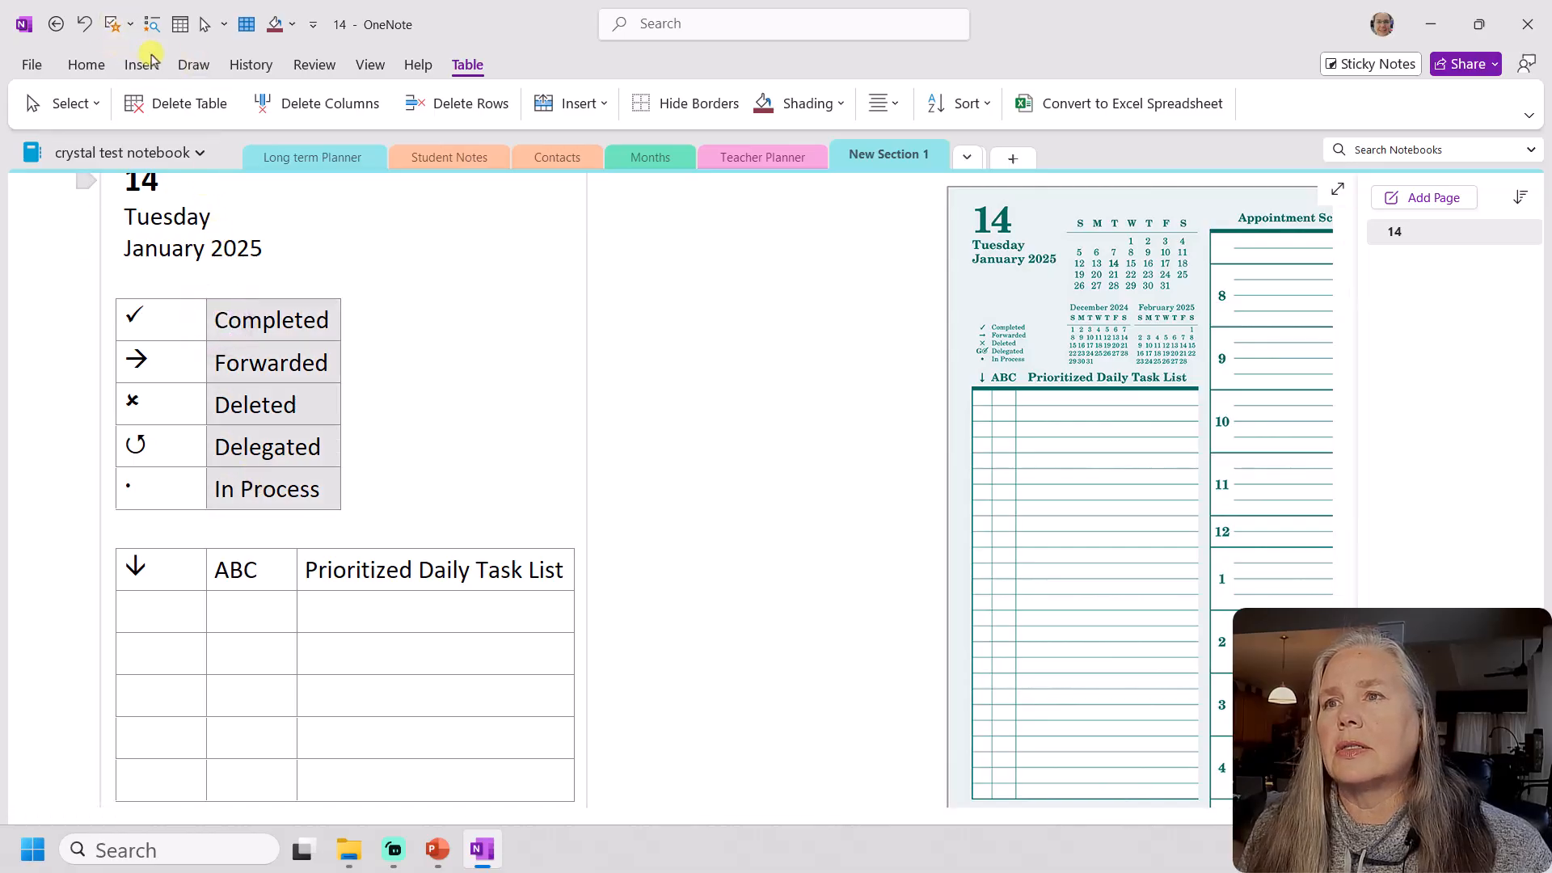
left_click(103, 66)
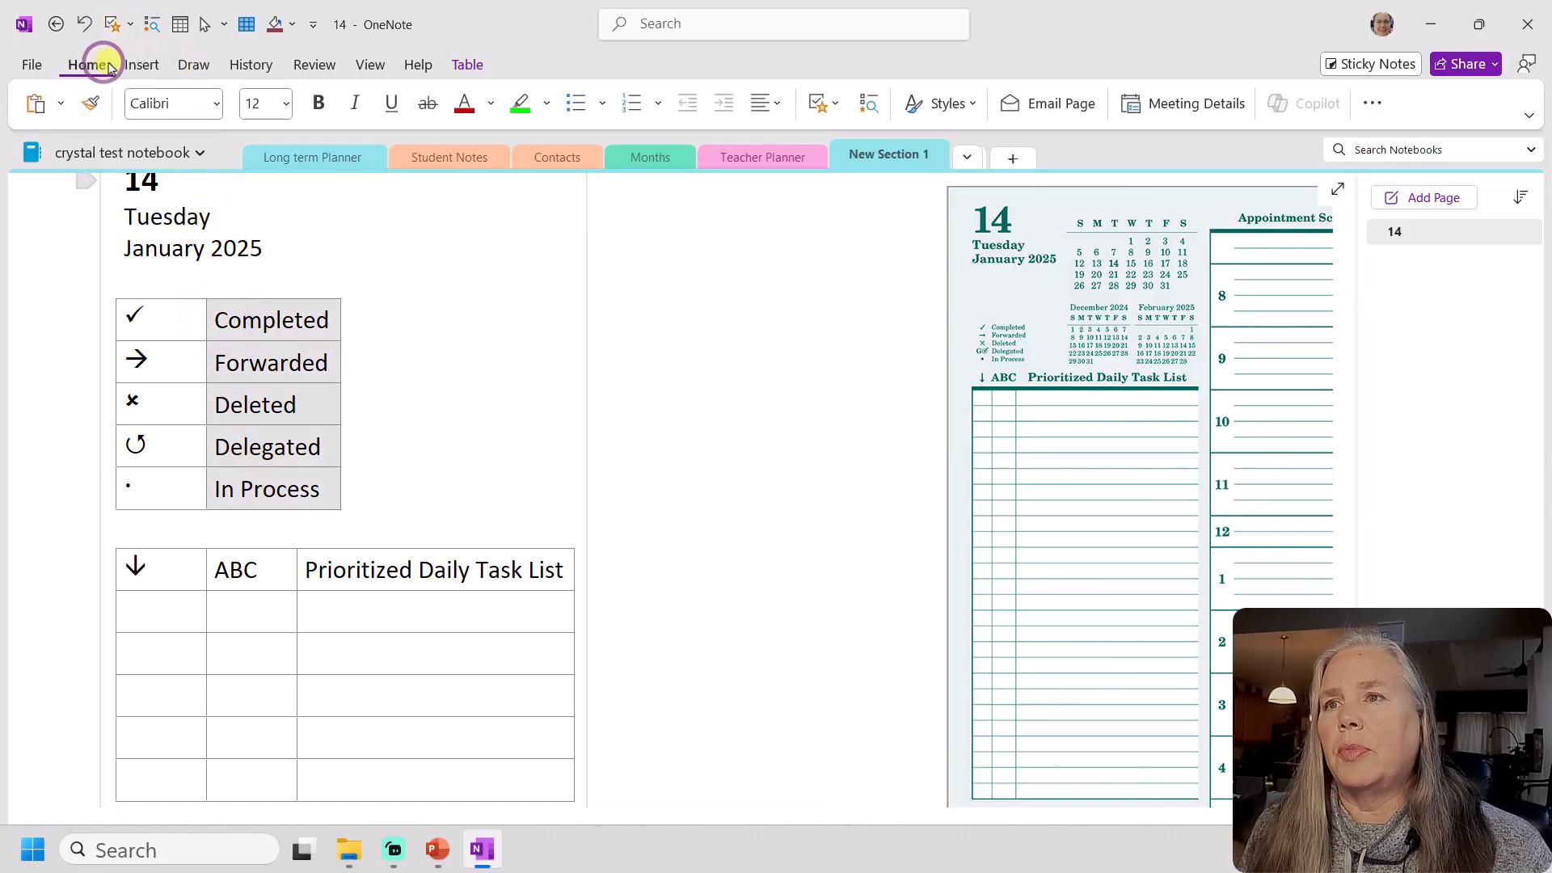
left_click(285, 103)
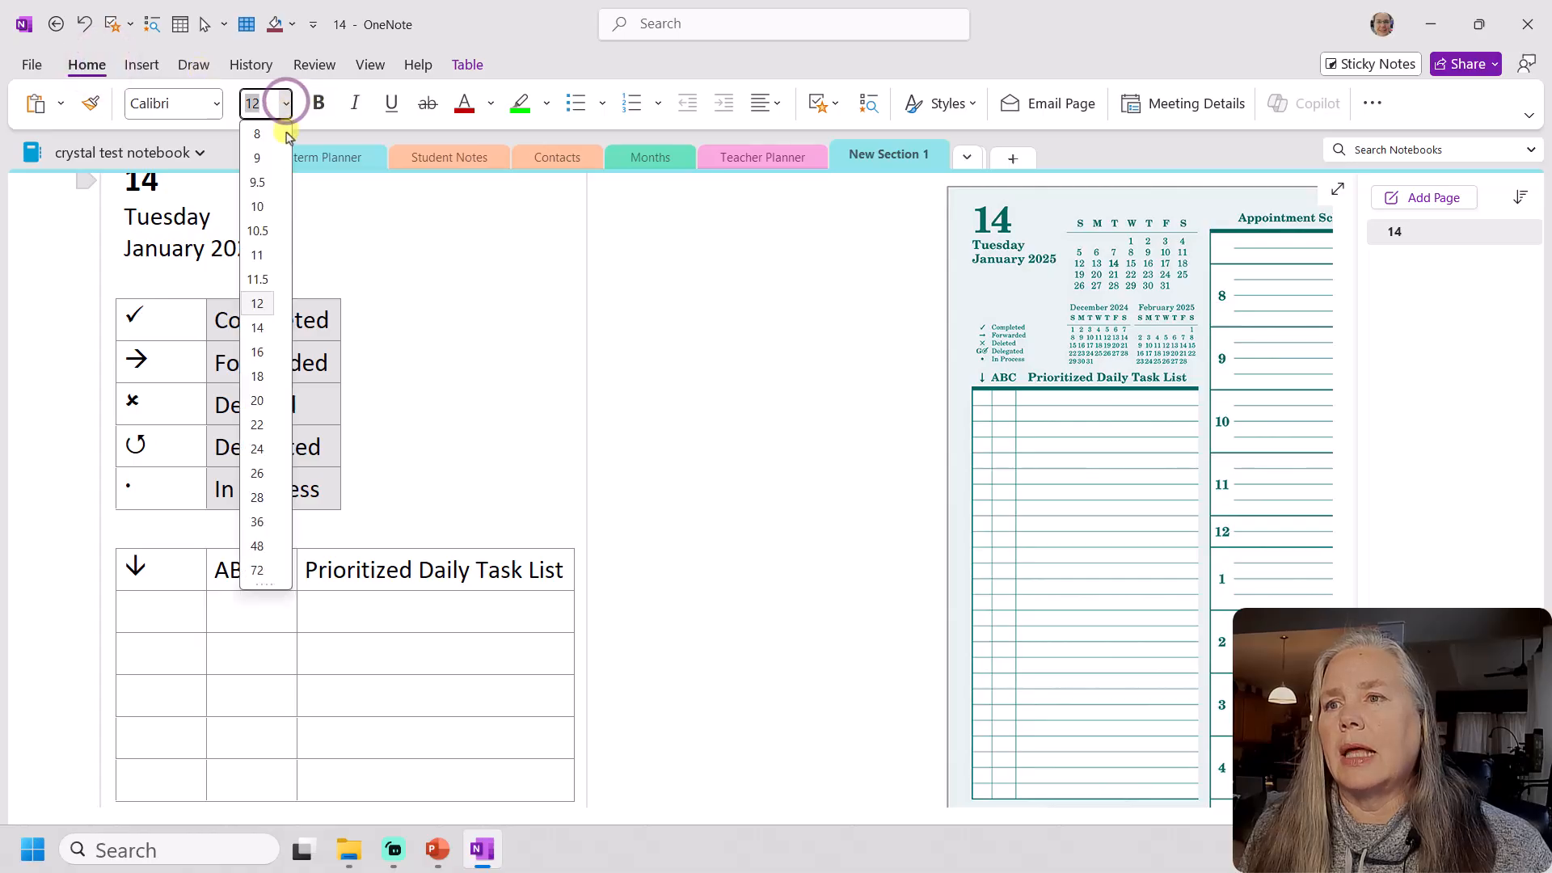
left_click(257, 254)
left_click(286, 104)
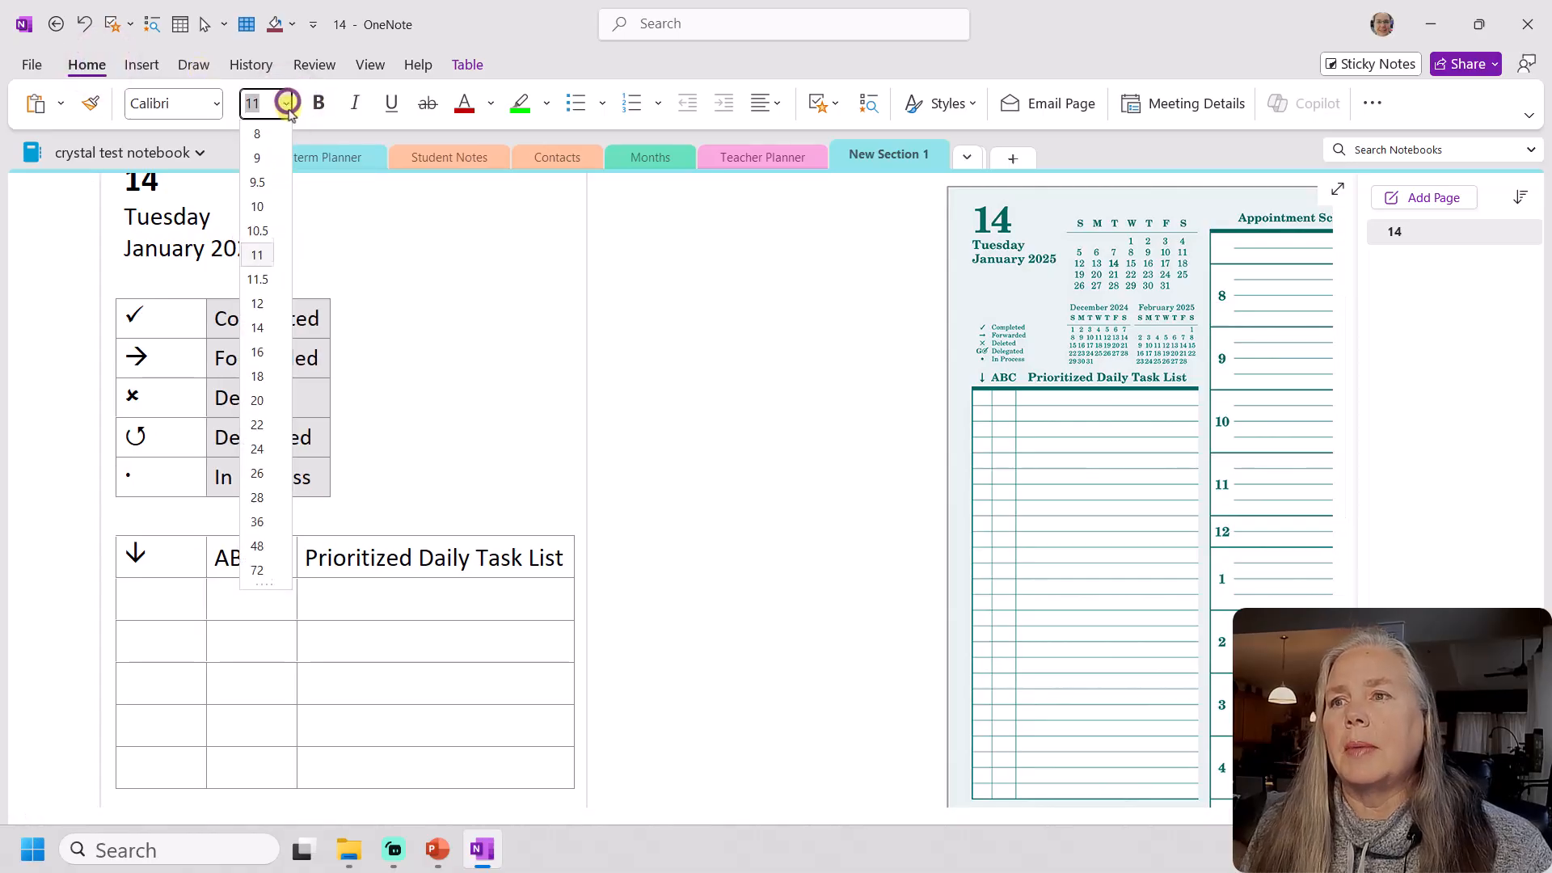
left_click(262, 206)
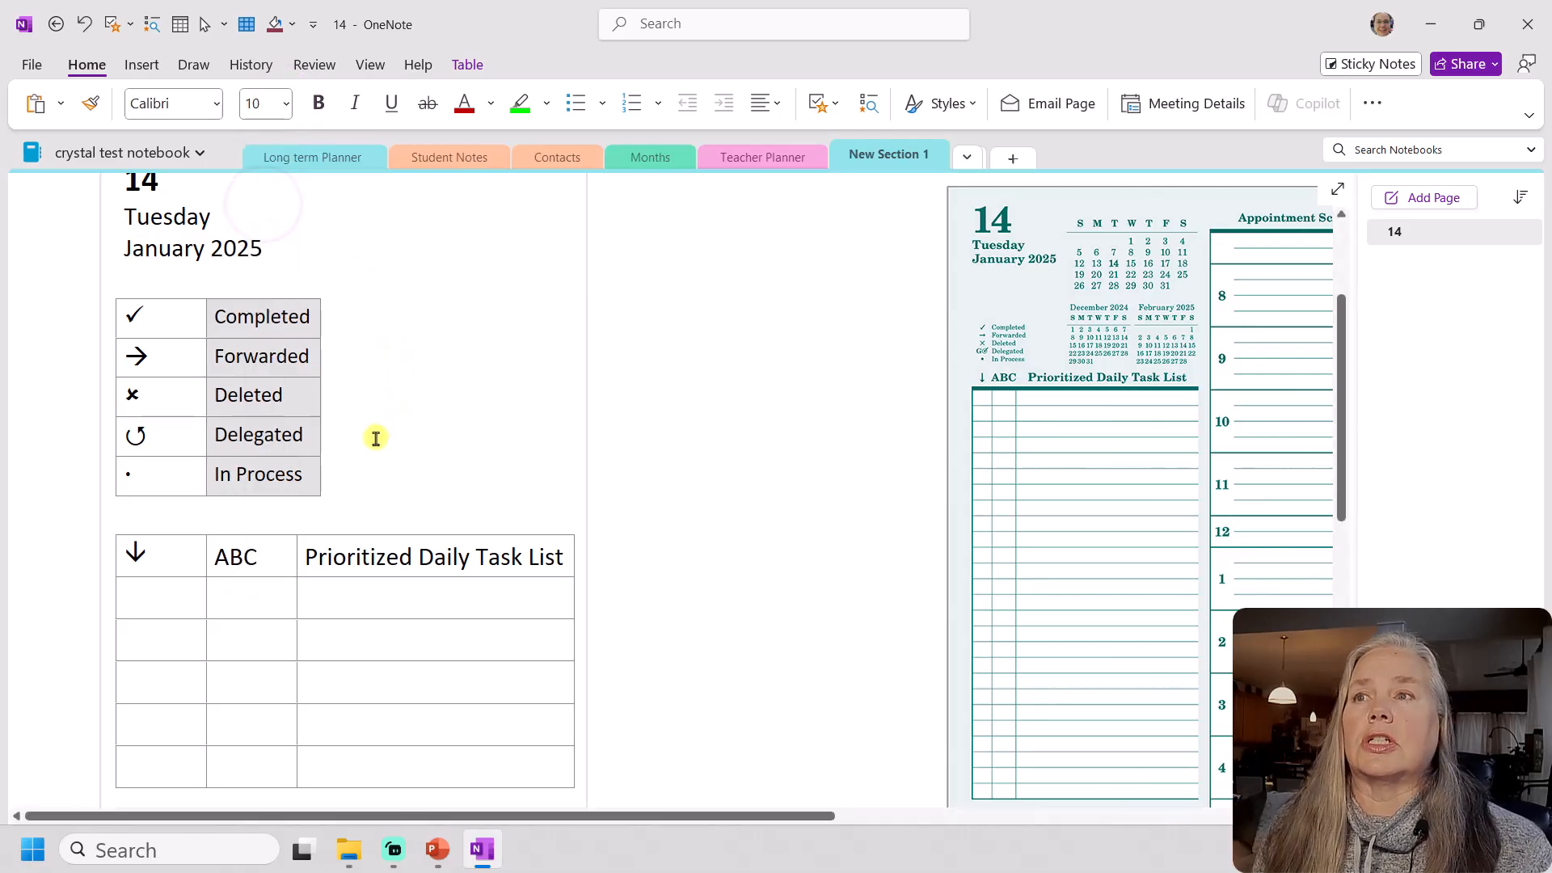
left_click(285, 103)
left_click(264, 157)
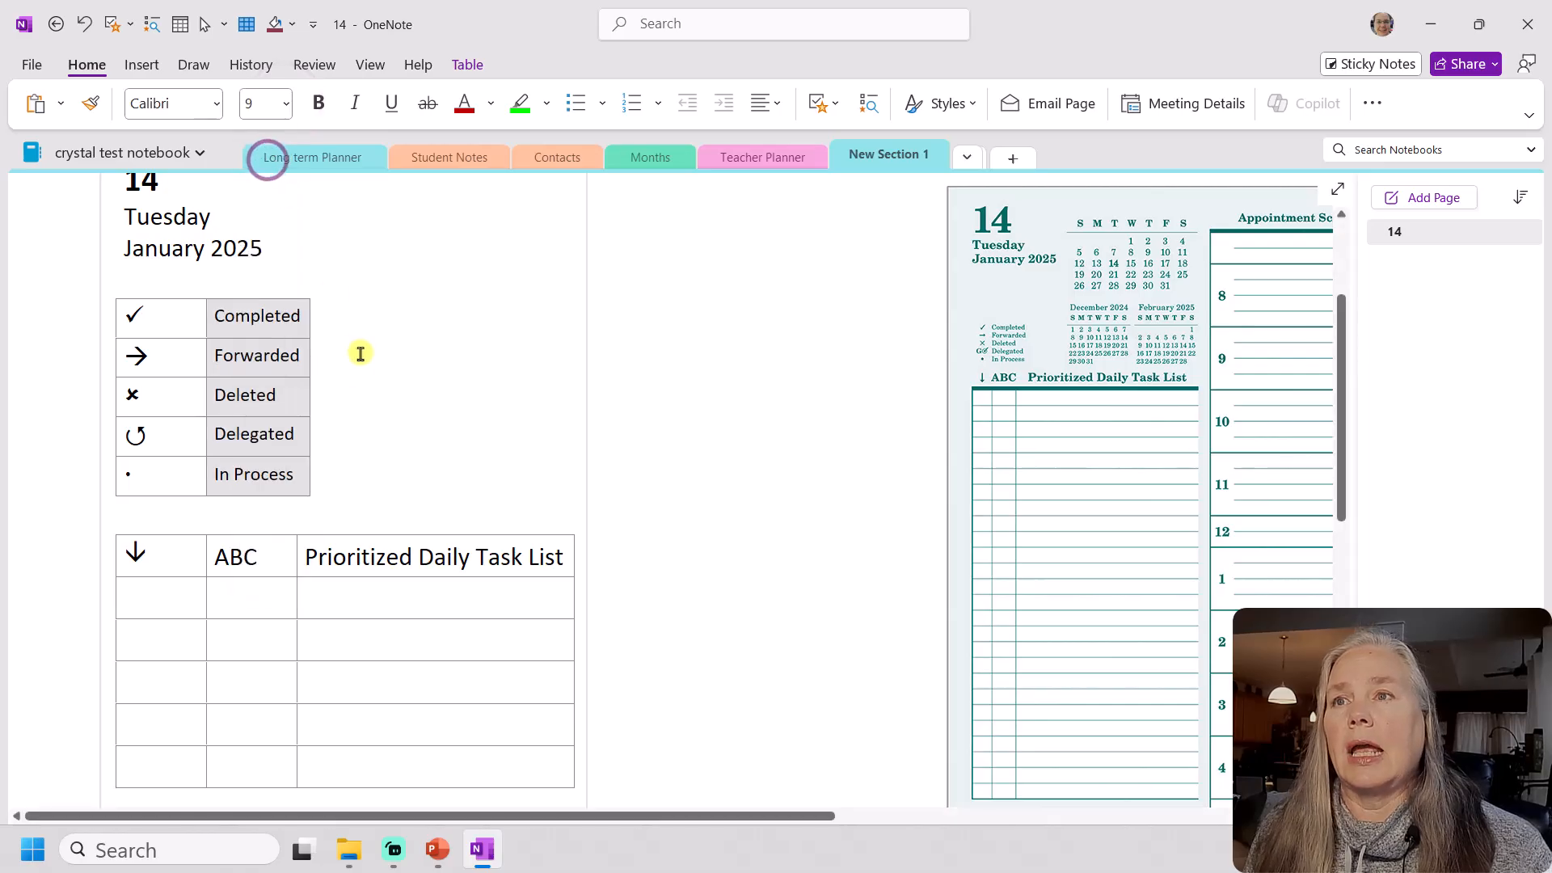
left_click(285, 103)
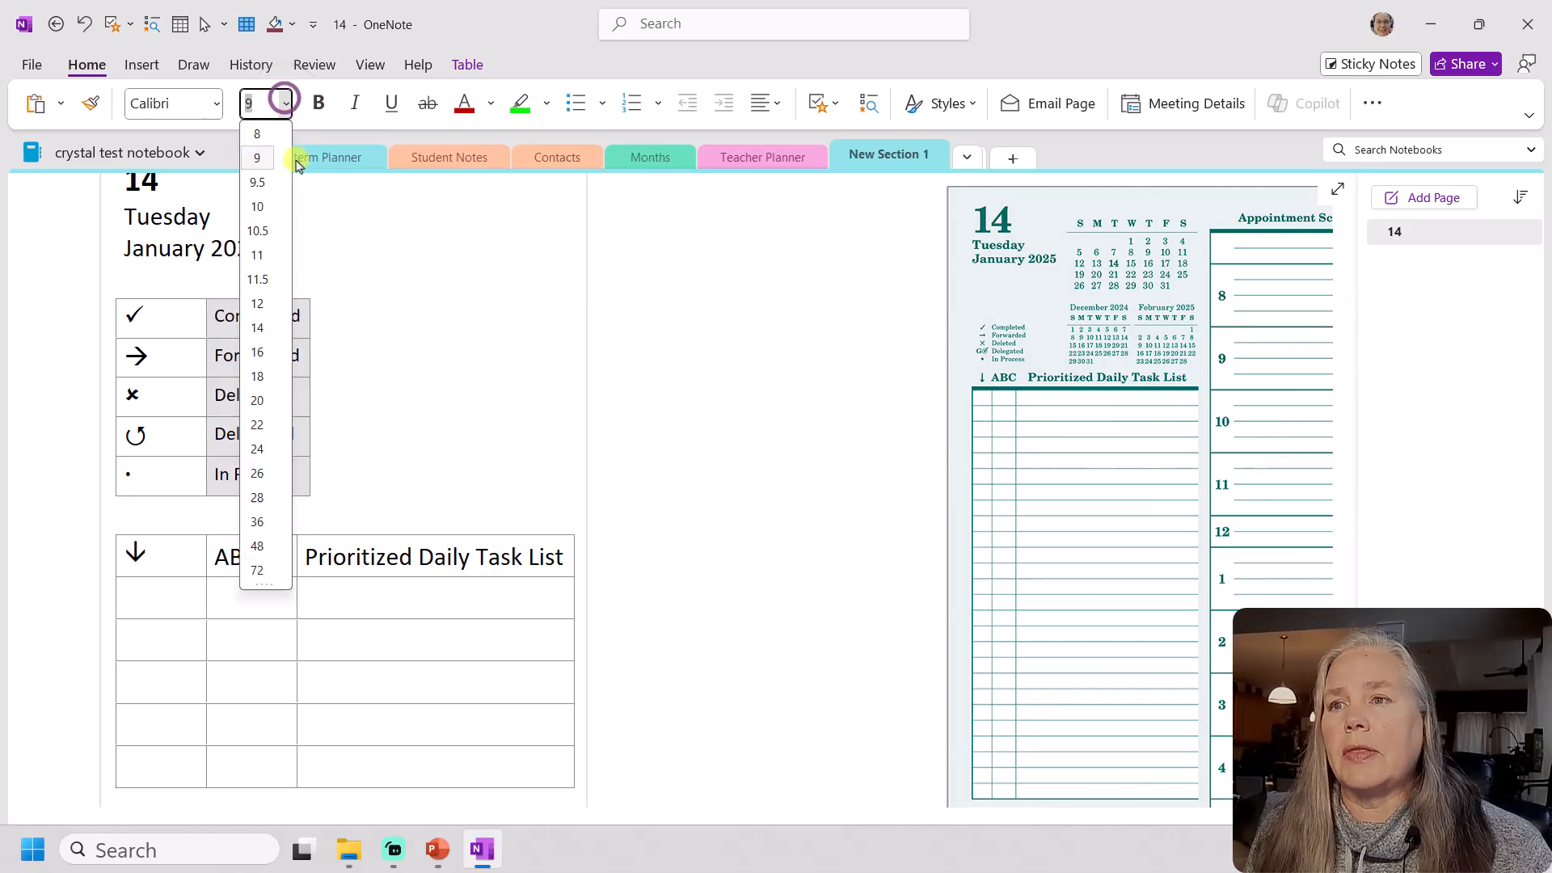
left_click(264, 133)
left_click(371, 352)
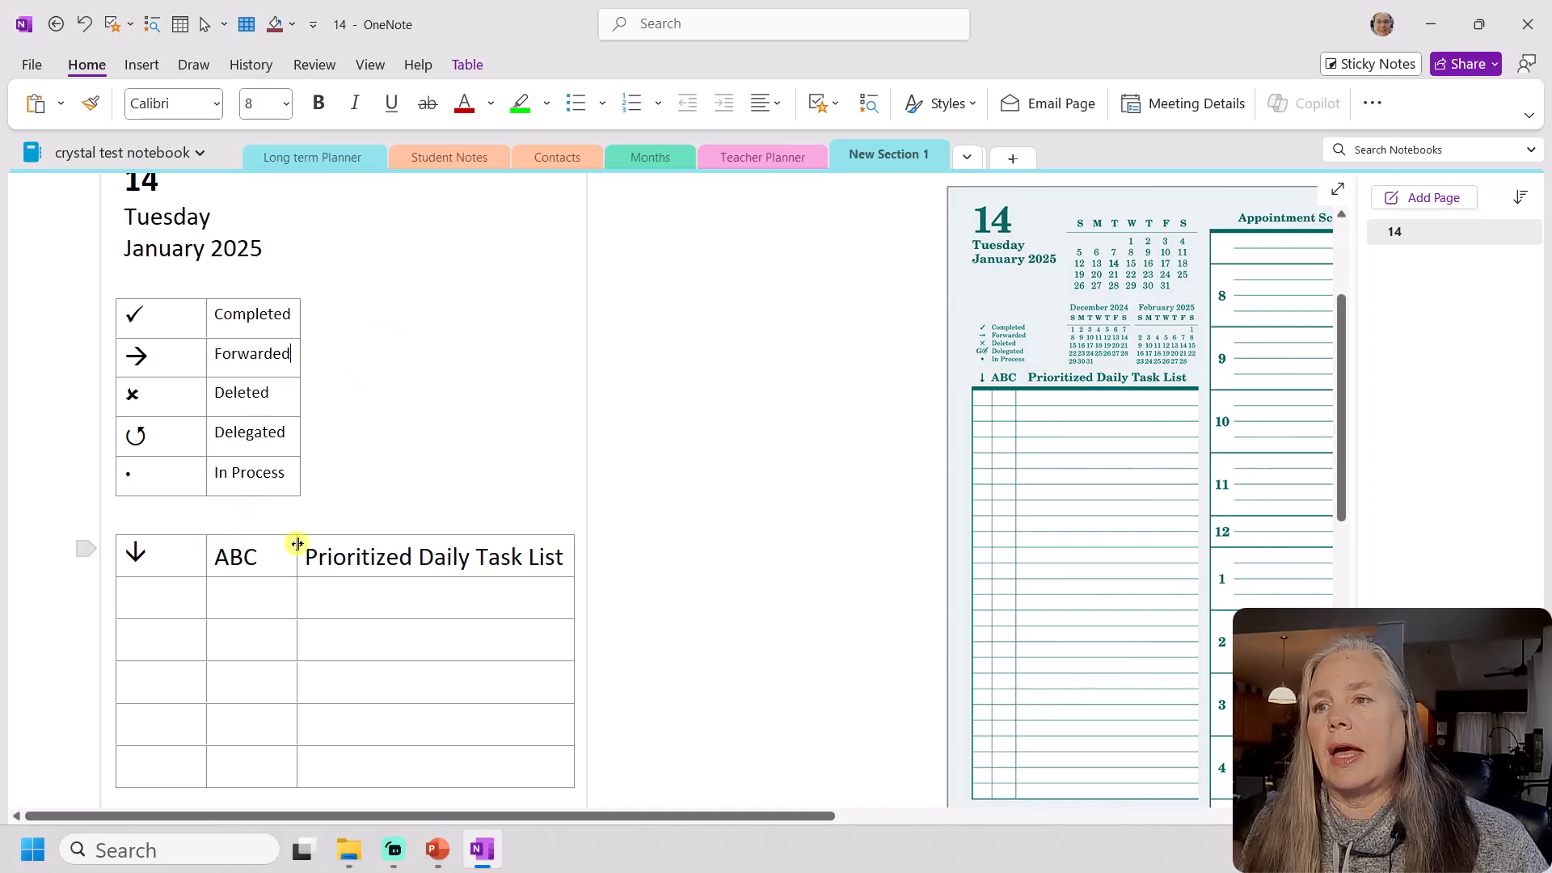
Widen the ABC column slightly and add three blank rows at the end of the task list table
left_click_drag(299, 556, 303, 557)
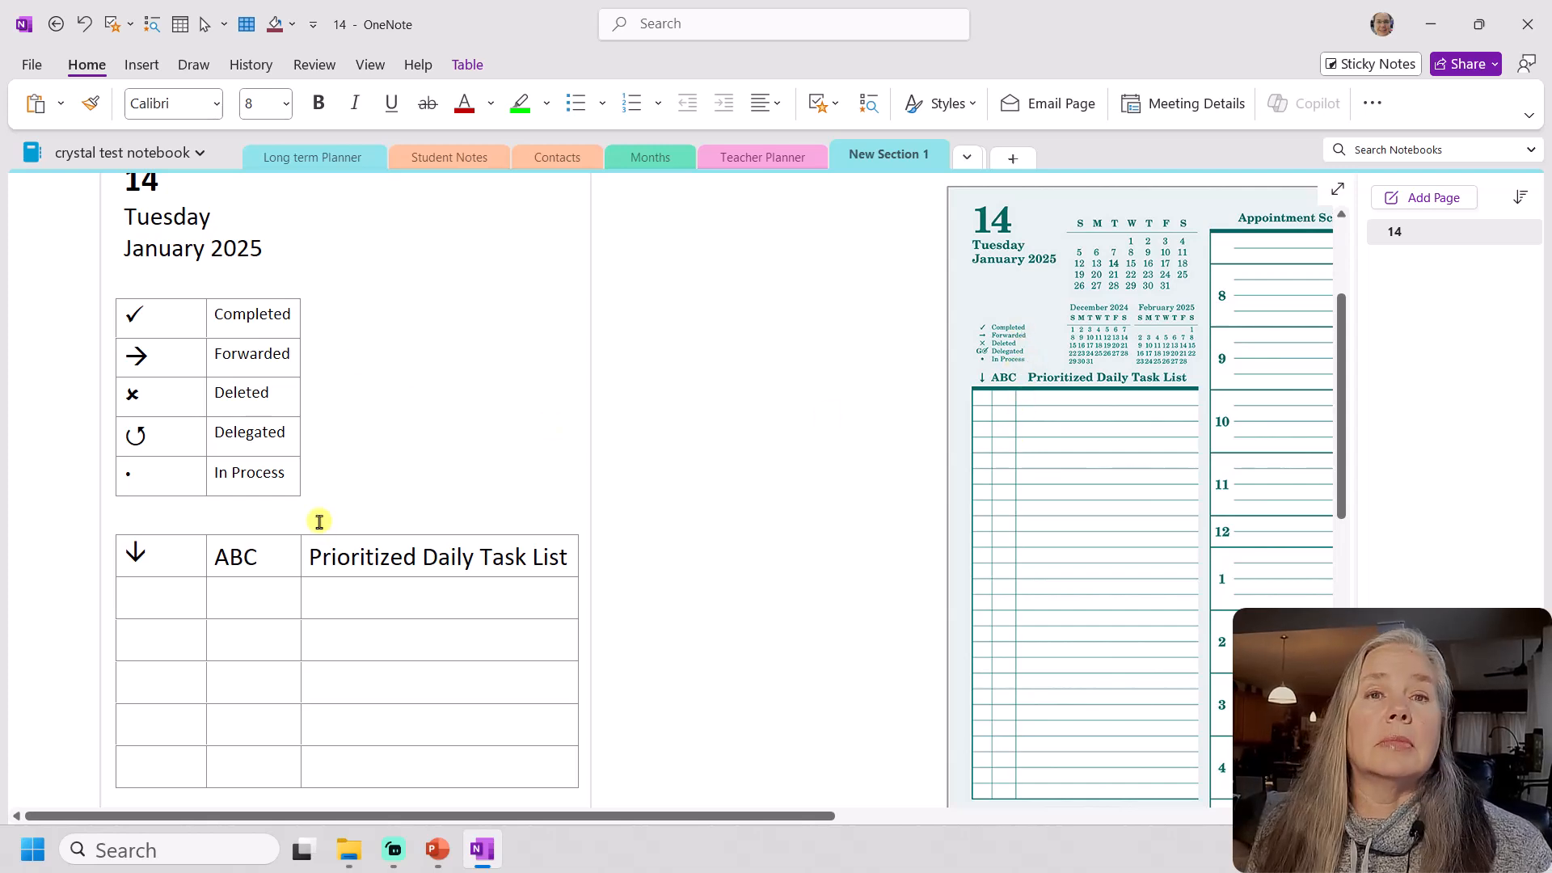
scroll(277, 489, "down", 3)
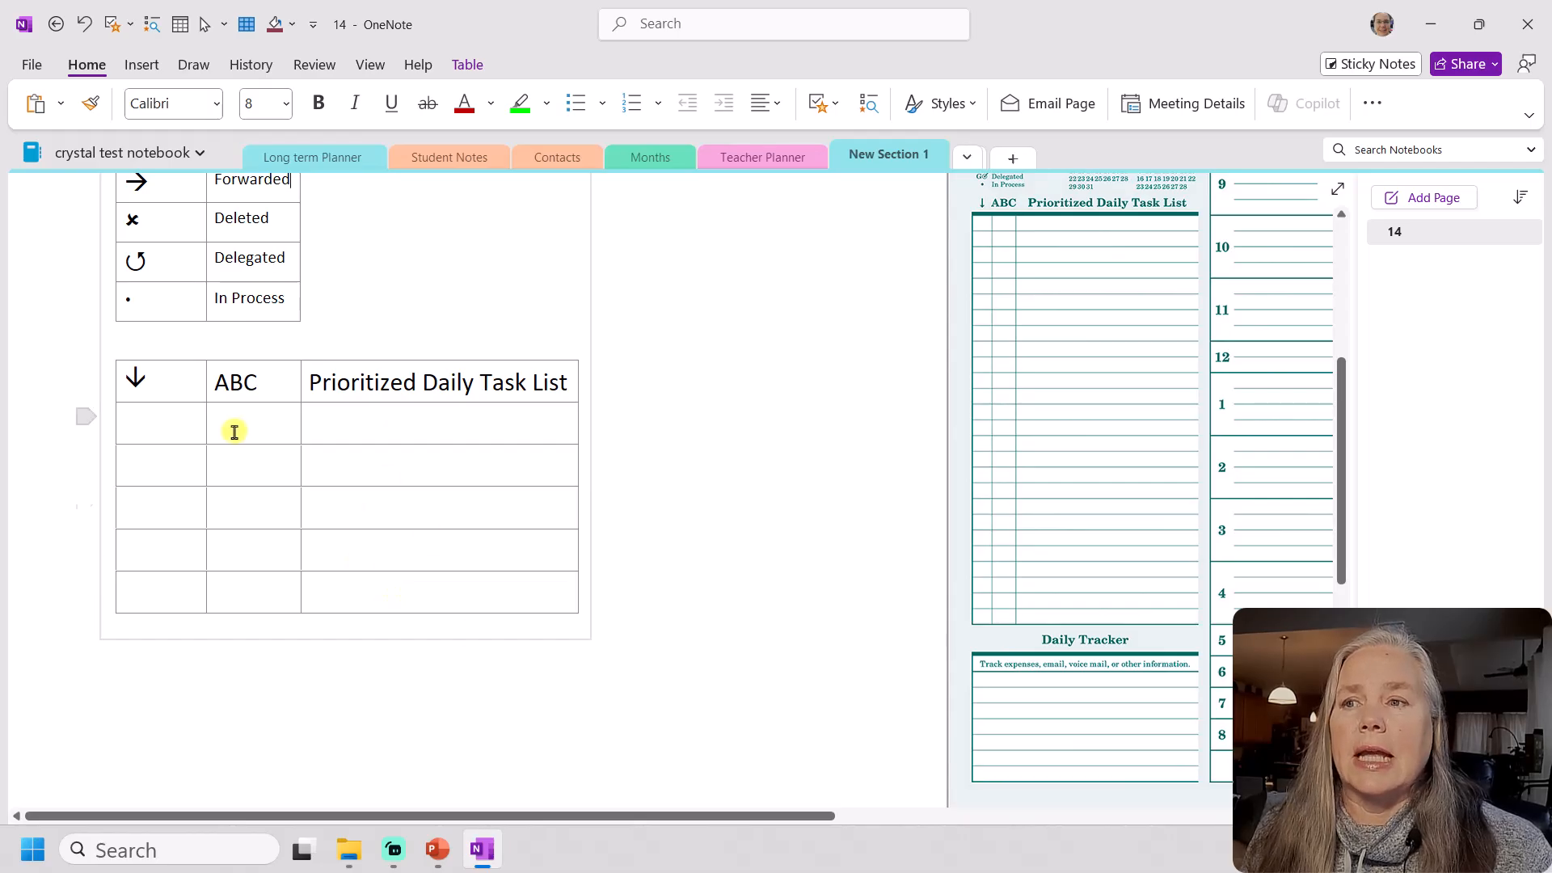
left_click(452, 590)
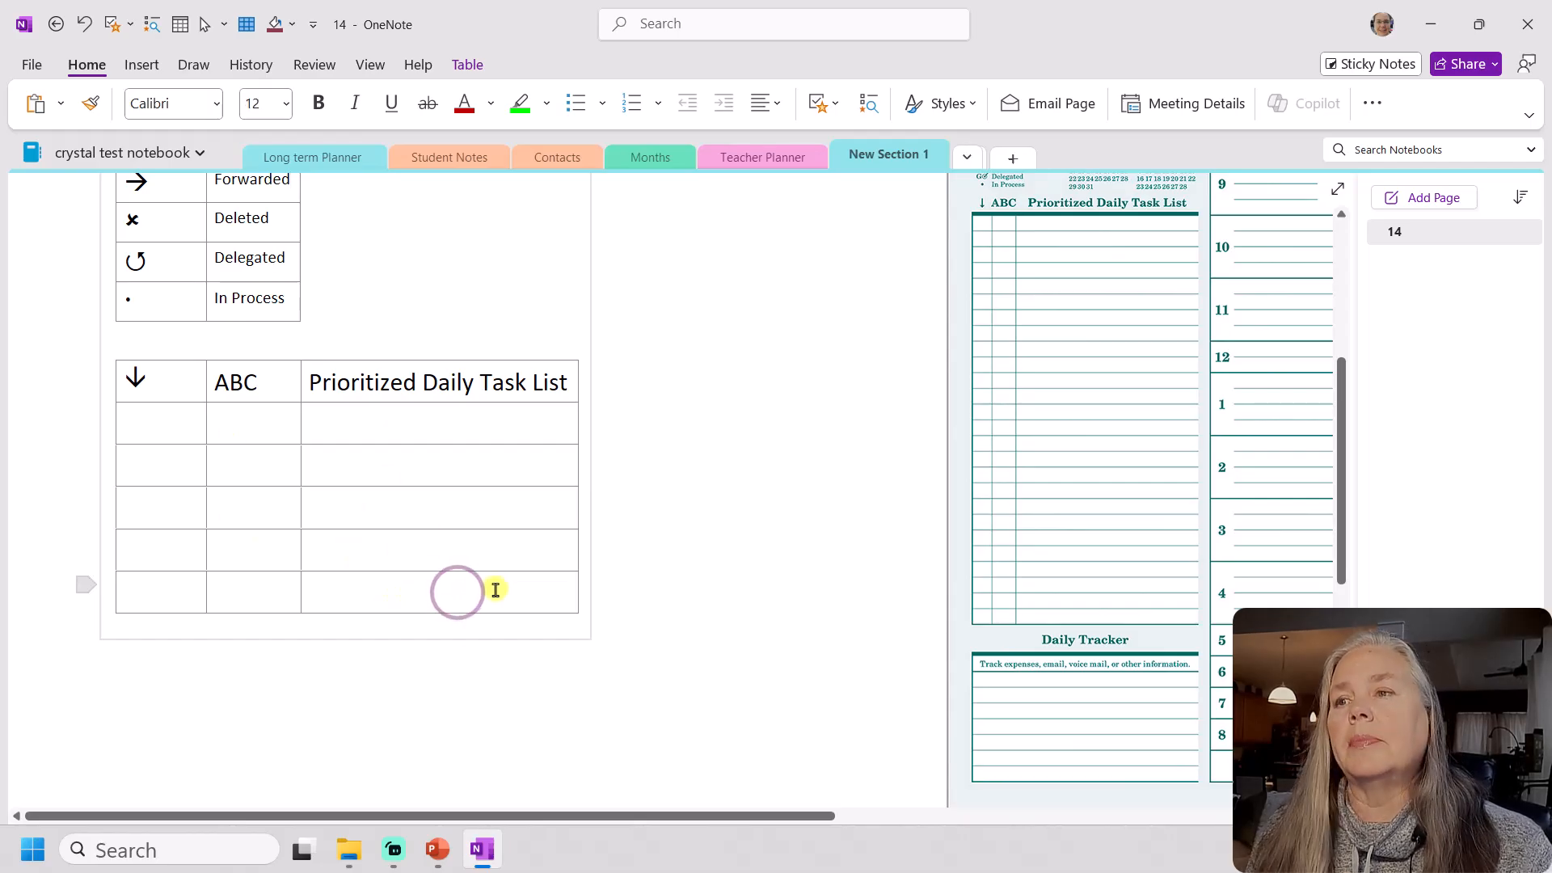
key("Tab")
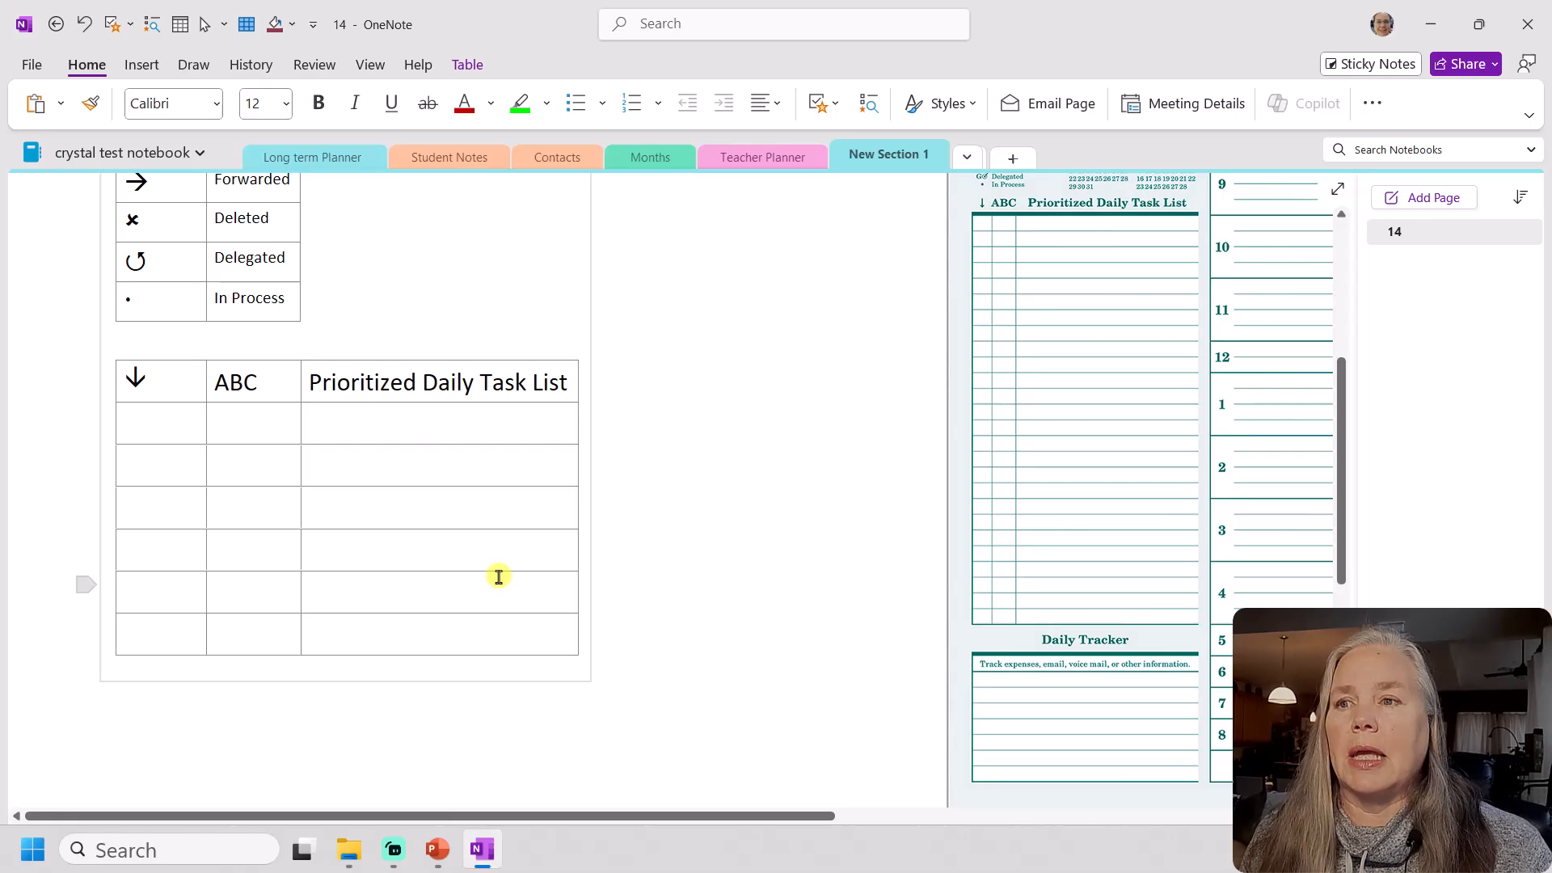
key("Tab")
key("Tab")
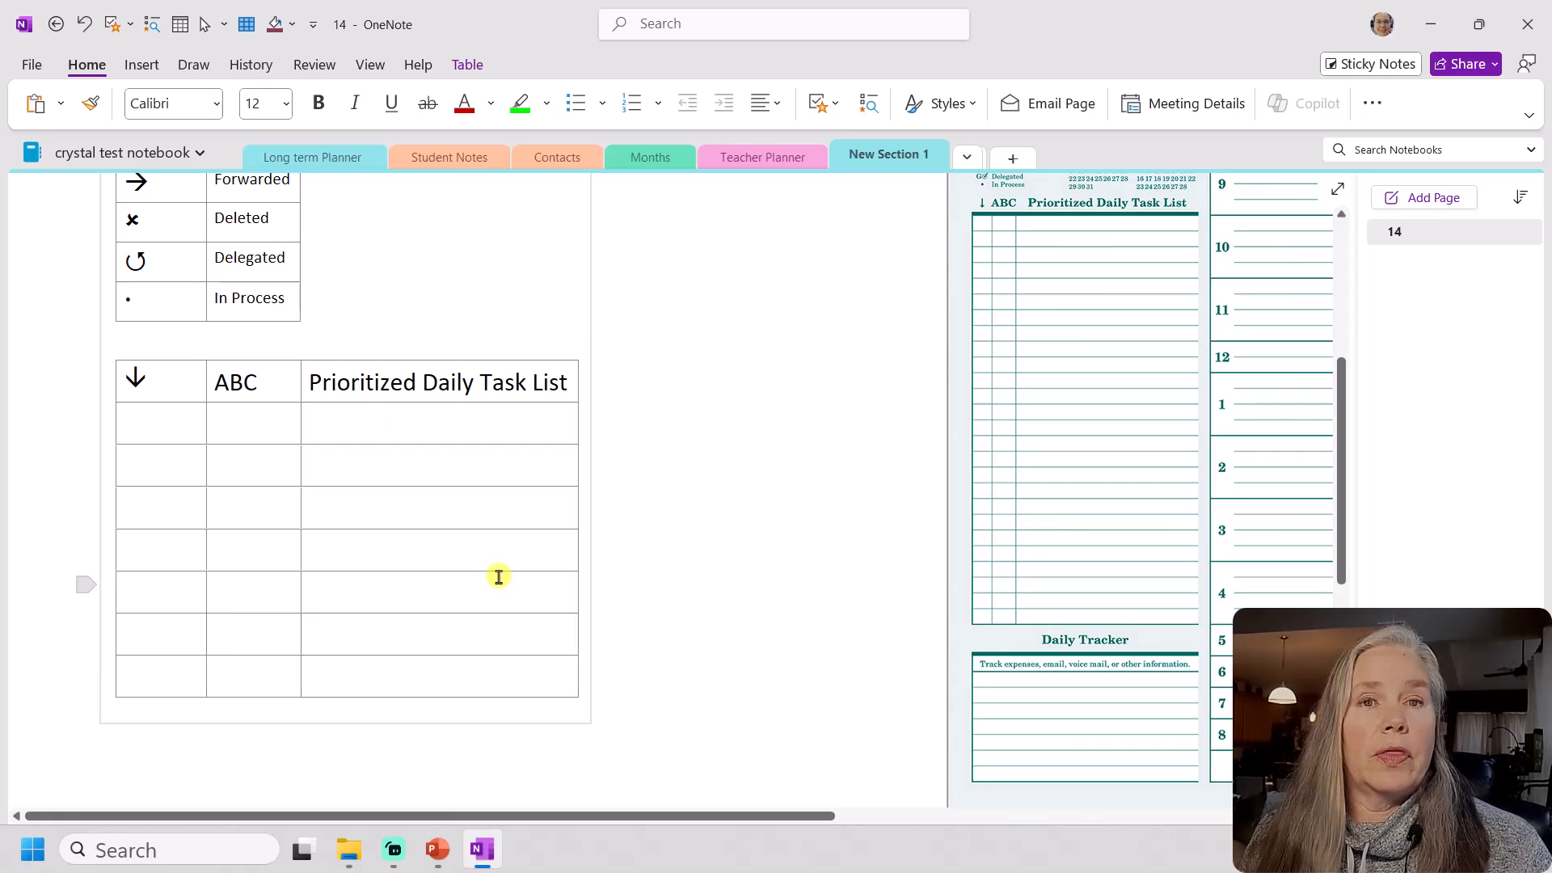
key("Tab")
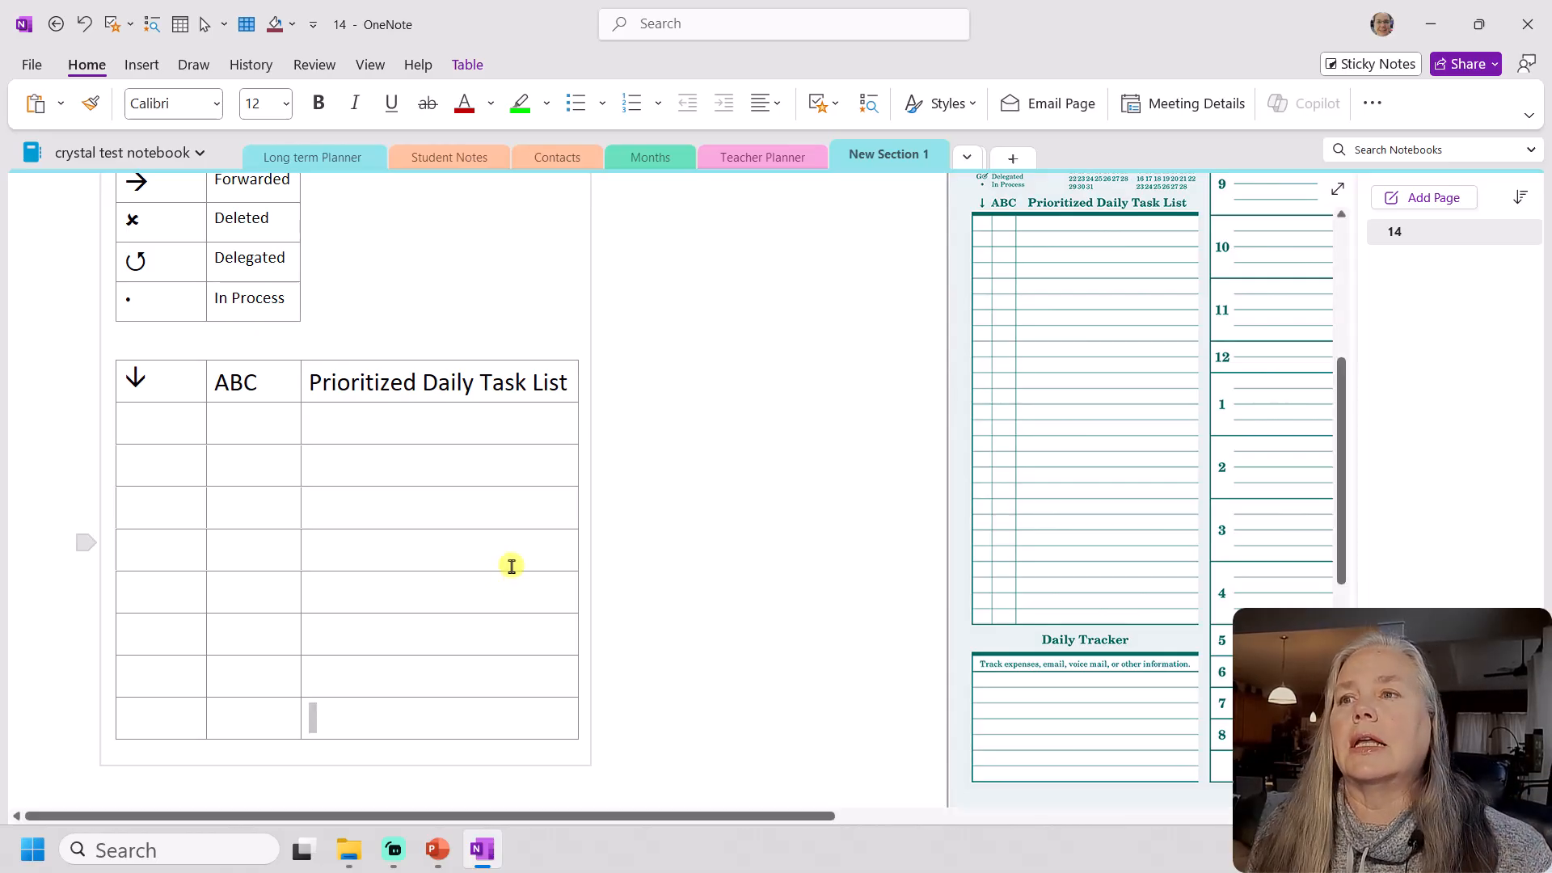
Enter the tasks Planning and Walking in the first two blank rows of the Prioritized Daily Task List column
left_click(357, 420)
type("{lanning")
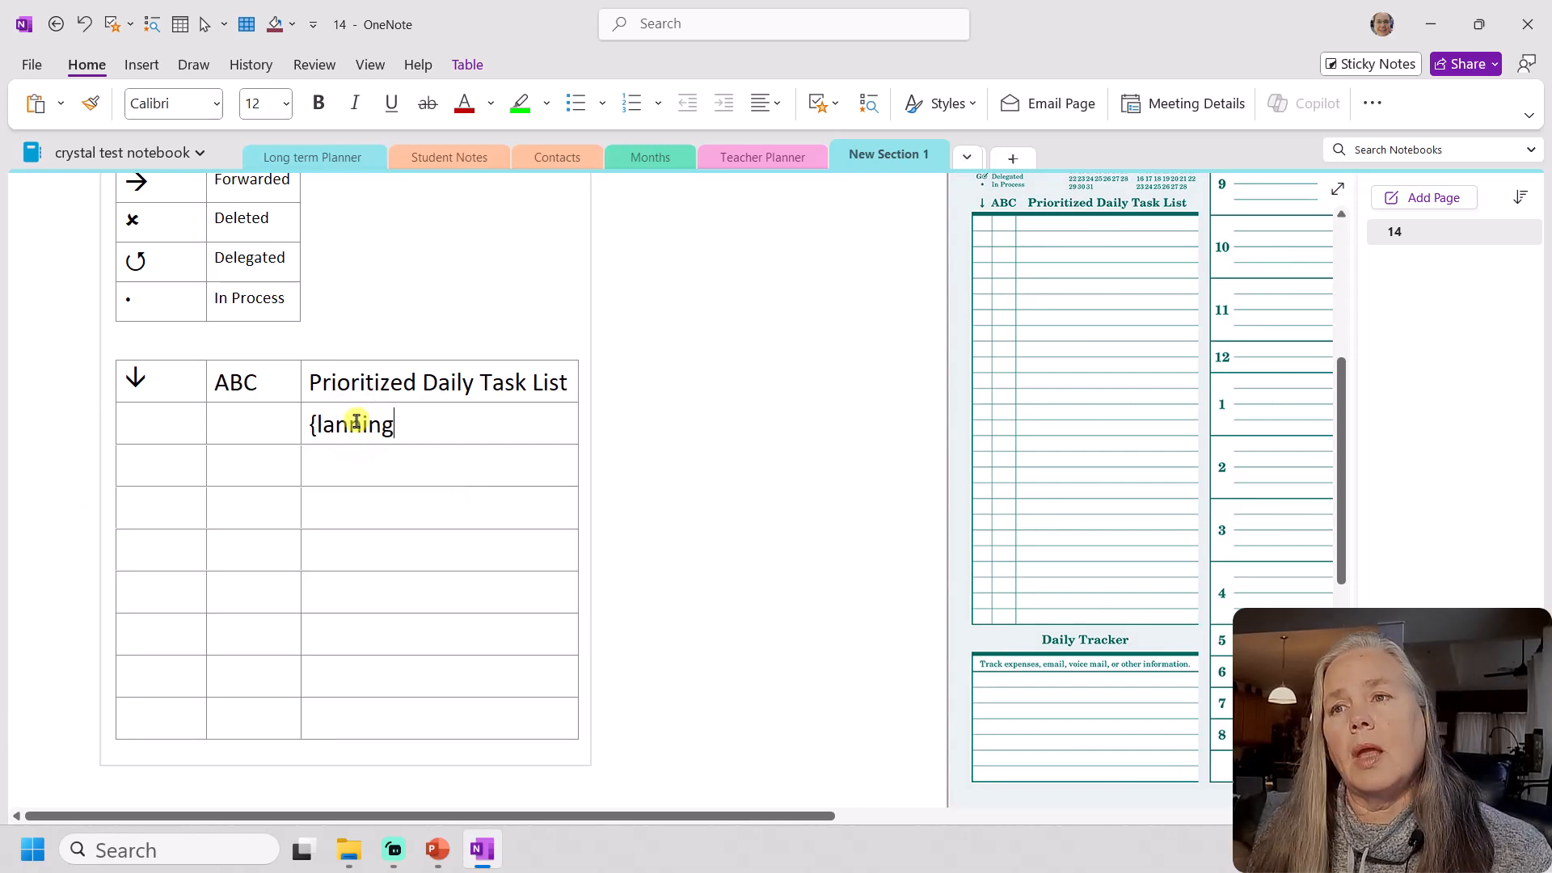
left_click(323, 422)
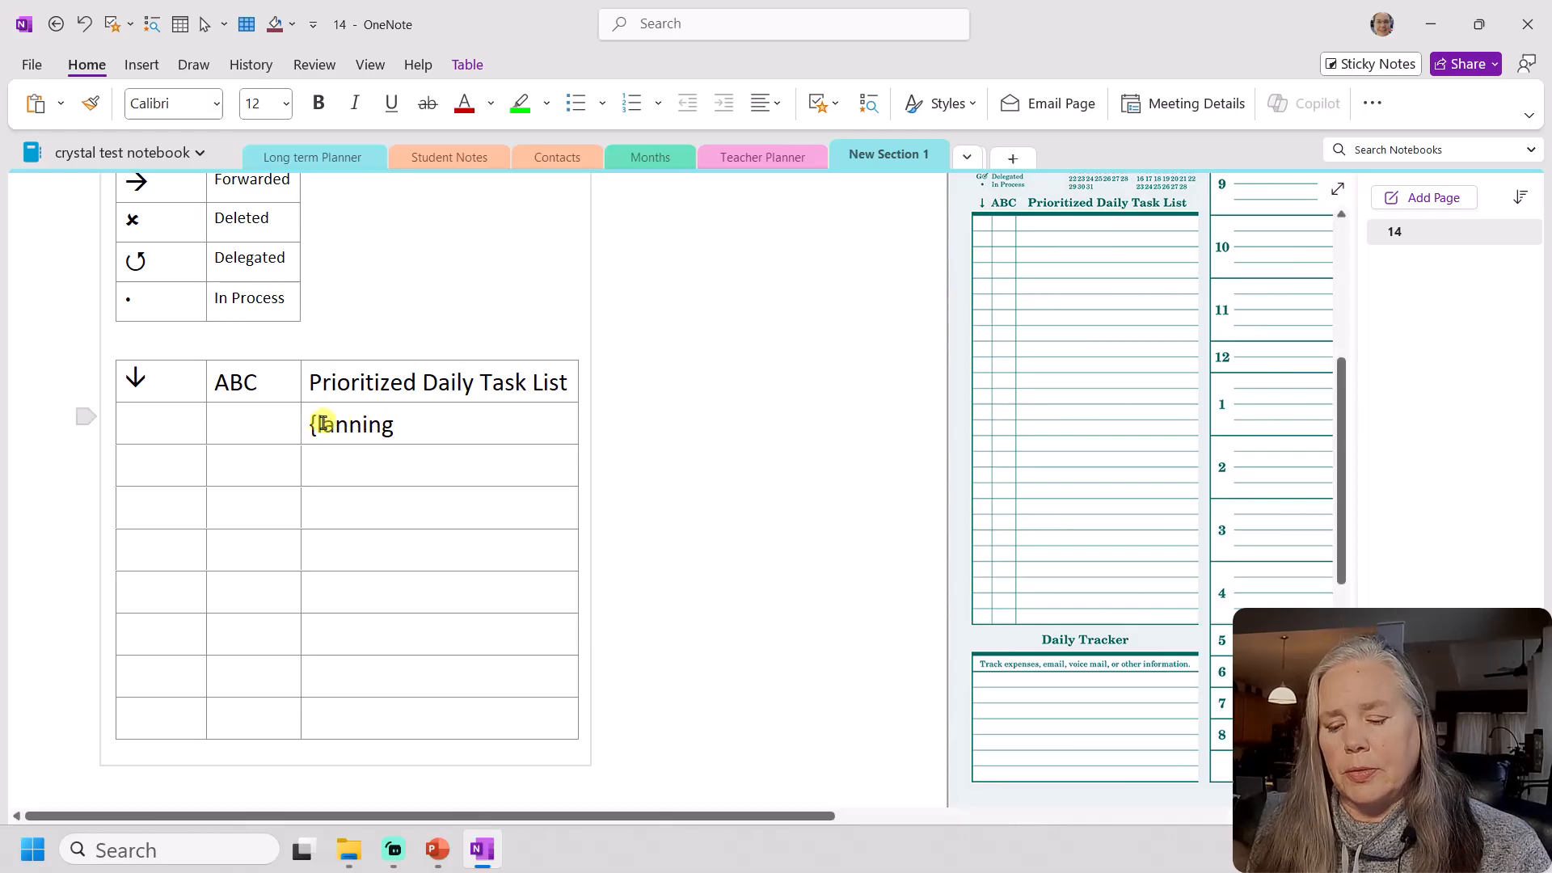
left_click(316, 426)
key("BackSpace")
type("P")
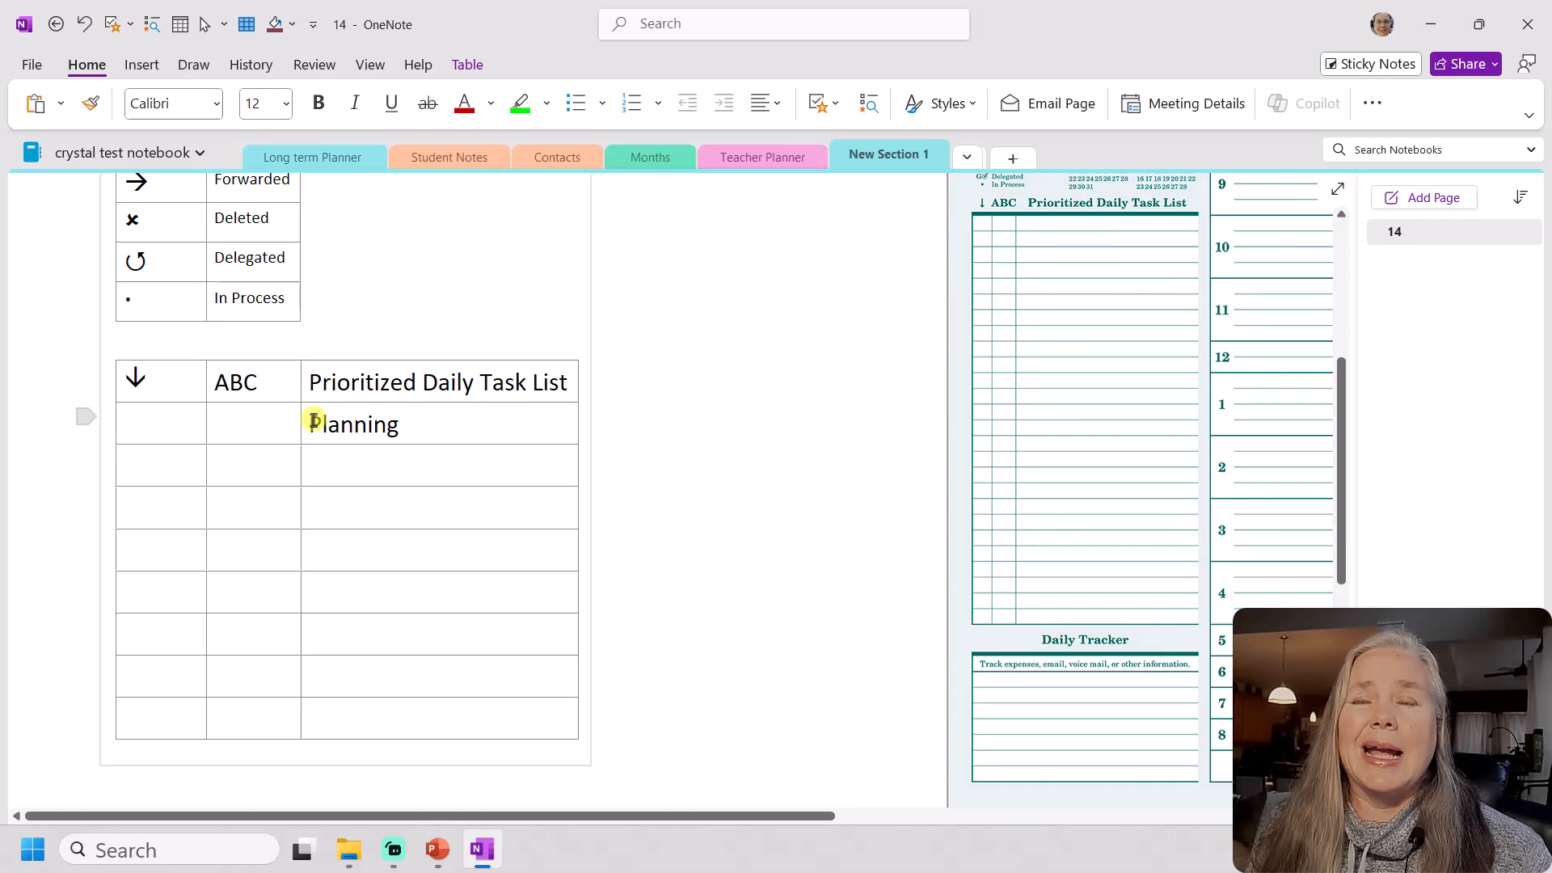
left_click(340, 469)
type("Walking")
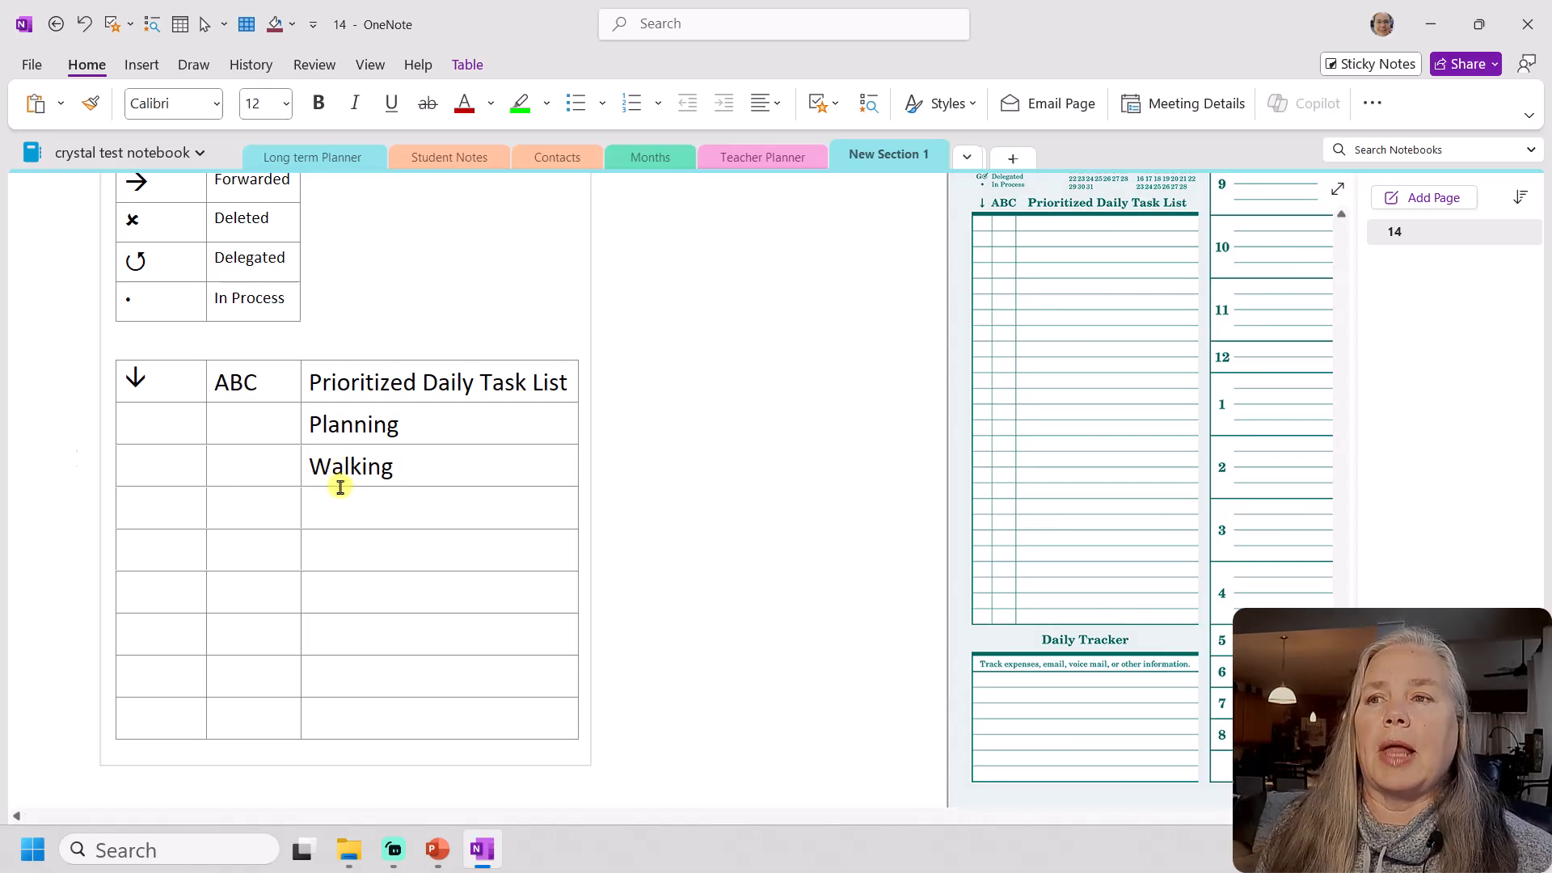
In the ABC column, give Planning the priority A1 and Walking the priority A2
left_click(245, 428)
type("A1")
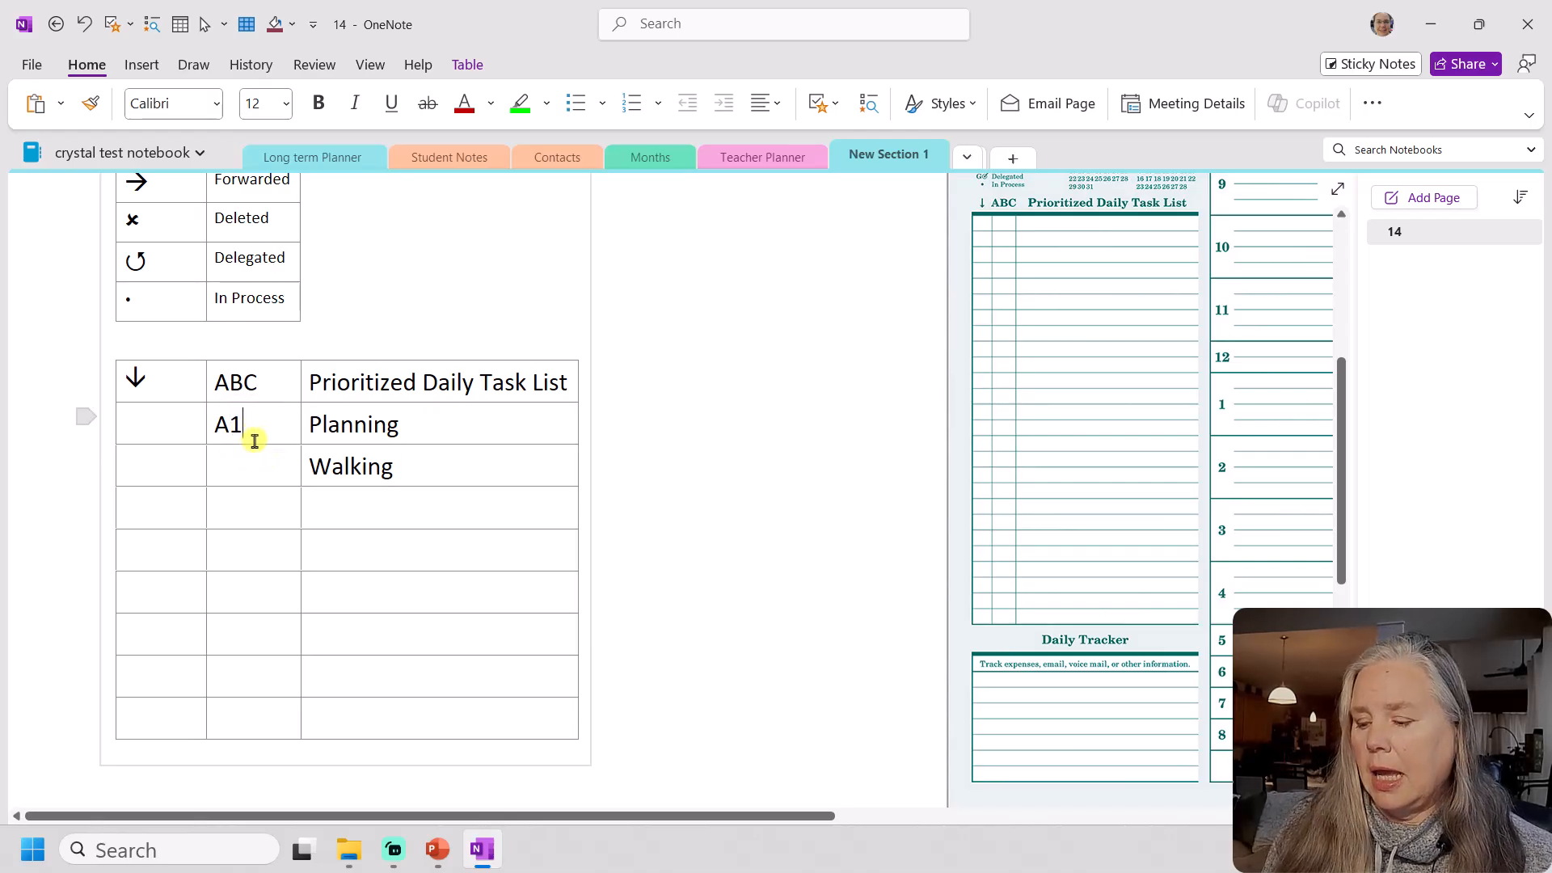
left_click(240, 463)
type("A2")
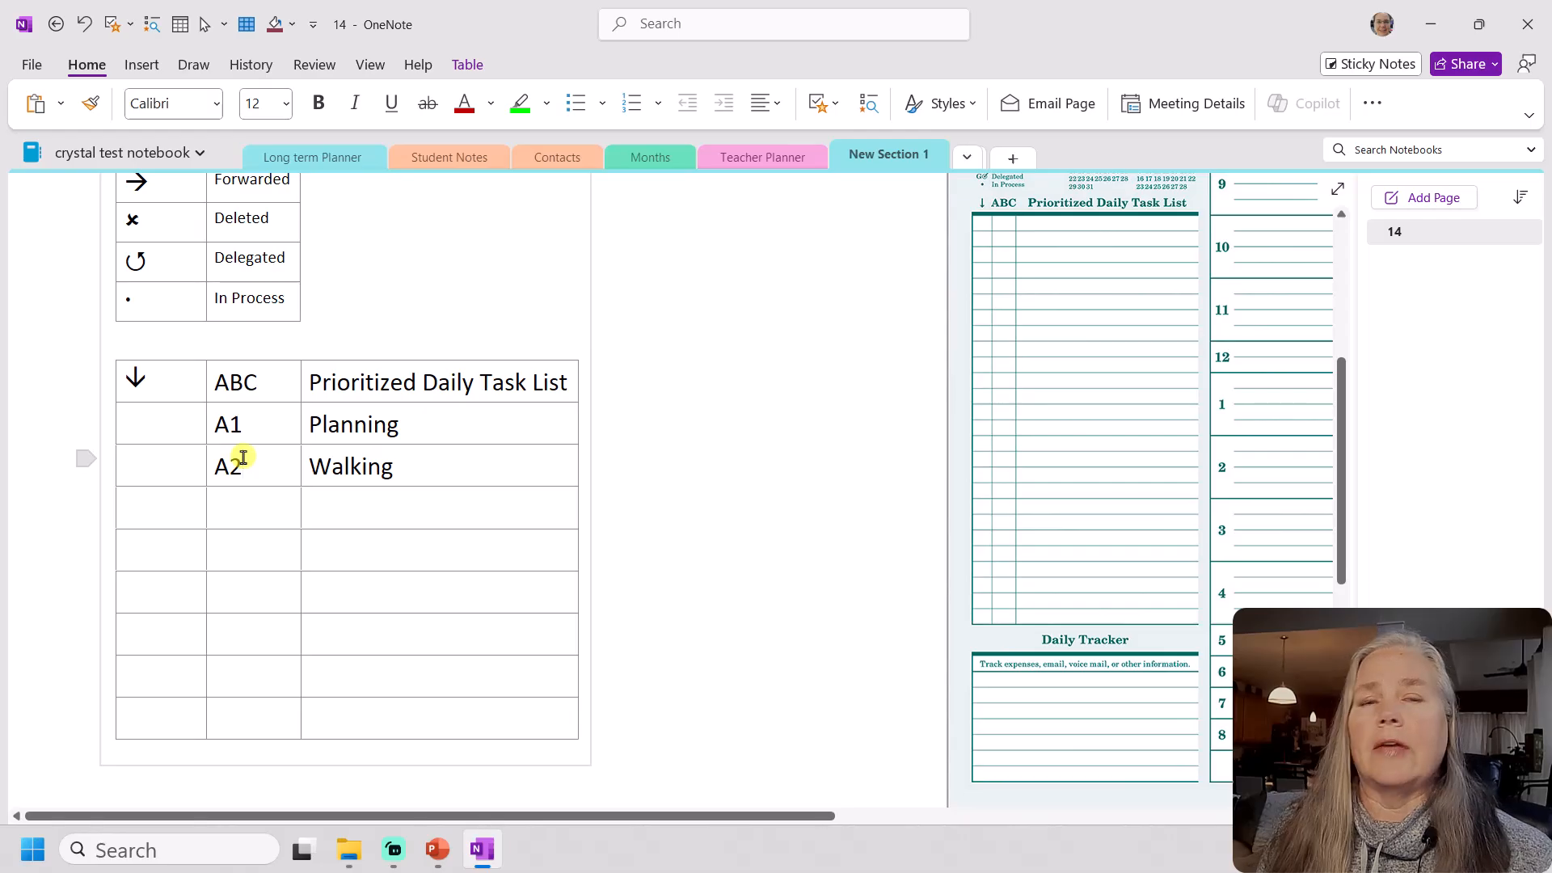
Add the task Filming in the third task row with the priority B1
left_click(230, 511)
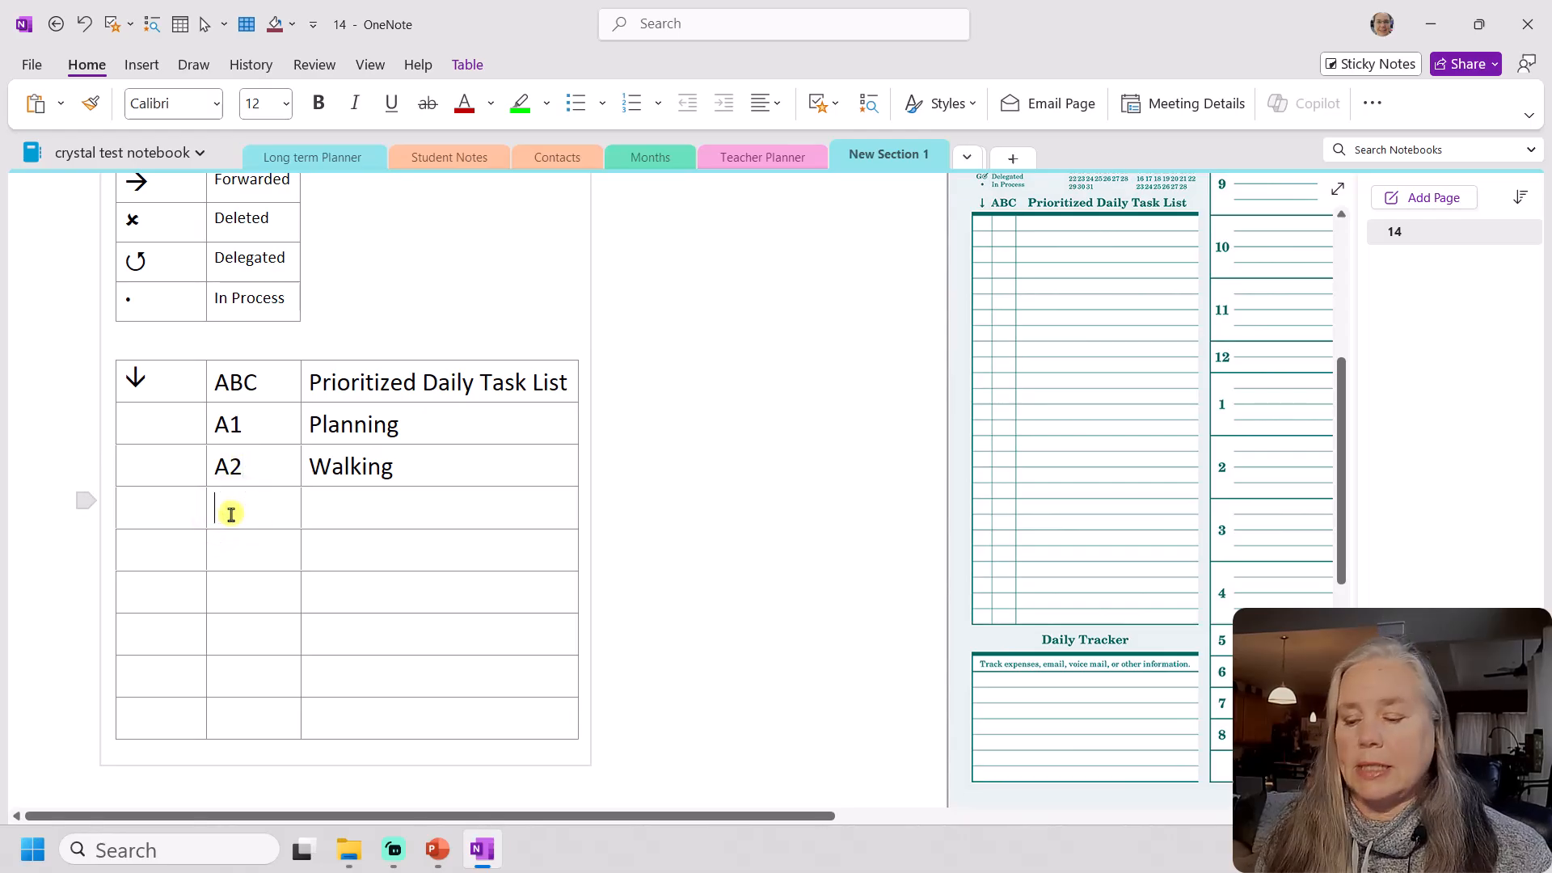
left_click(330, 509)
type("Filming")
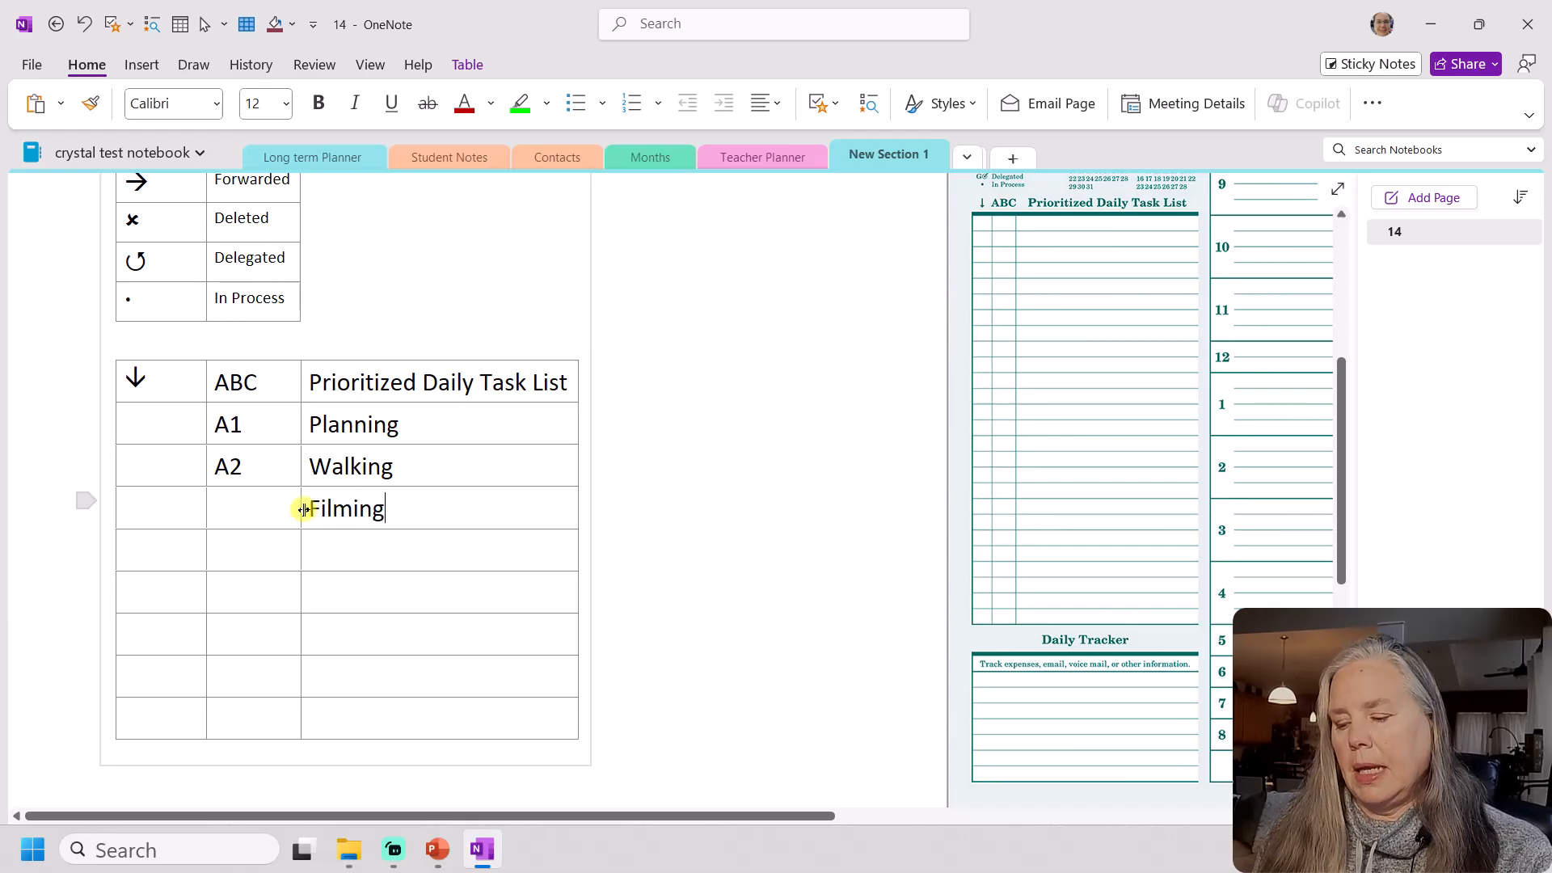
left_click(261, 509)
type("B1")
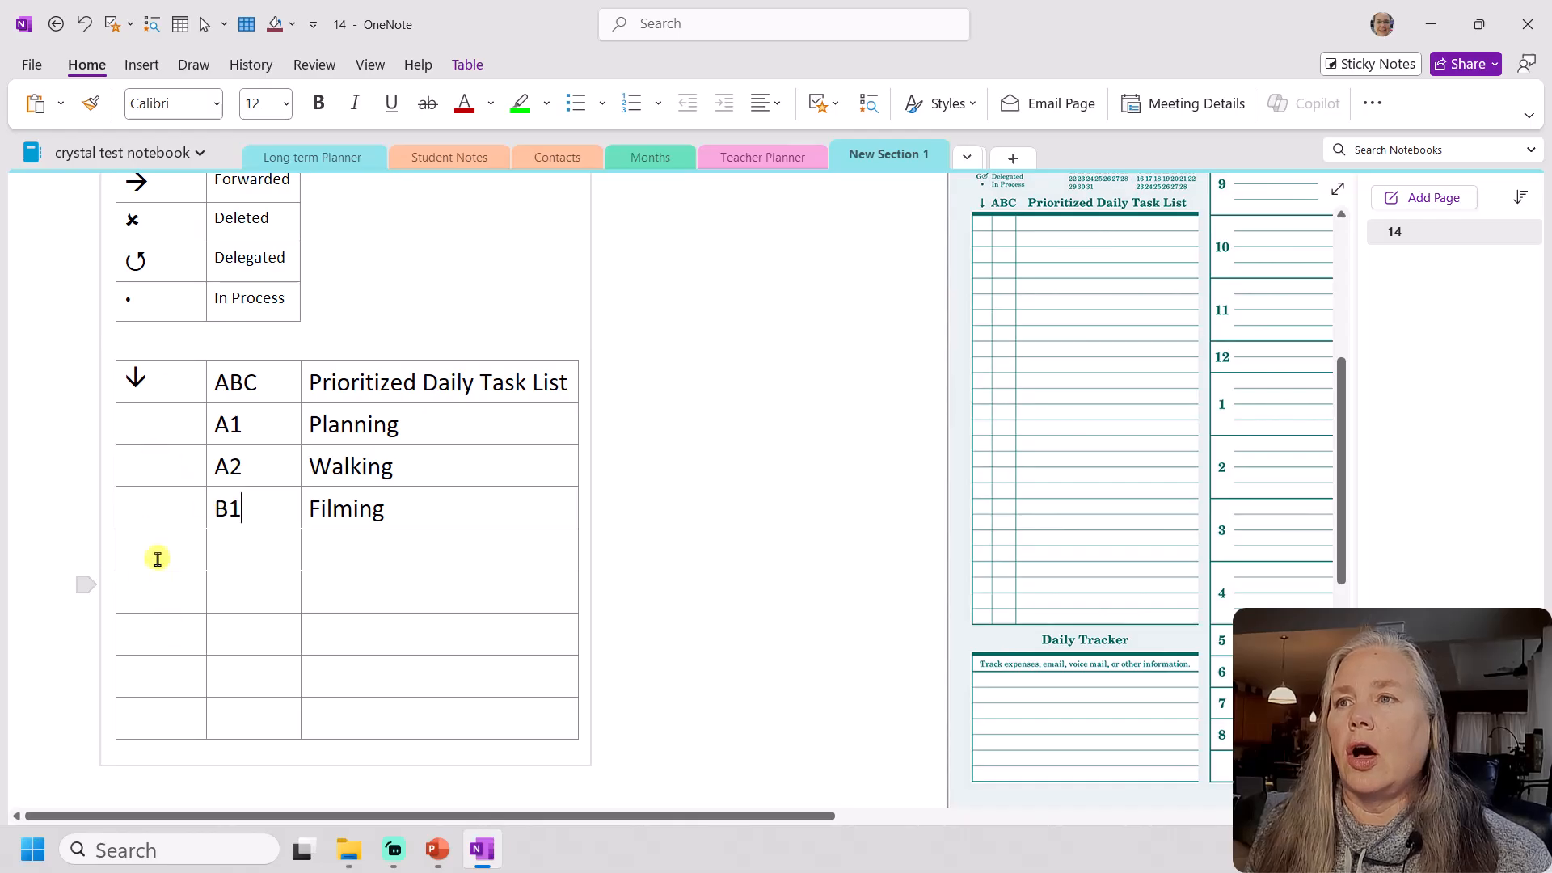
Copy the Completed check mark from the symbol table into the status cells of Planning and Walking
scroll(236, 506, "up", 3)
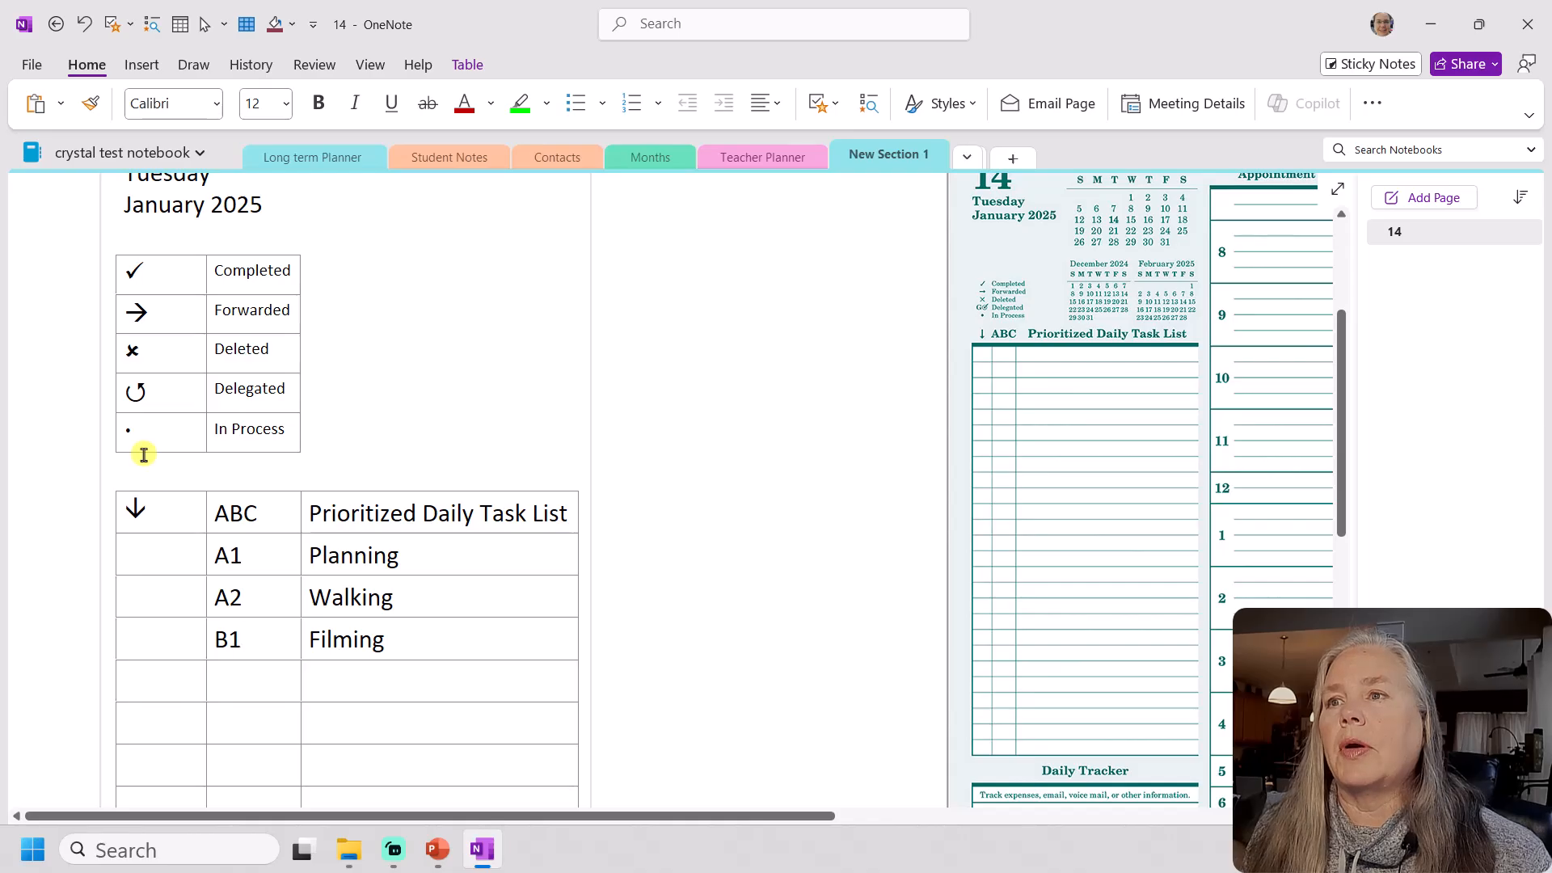
double_click(142, 268)
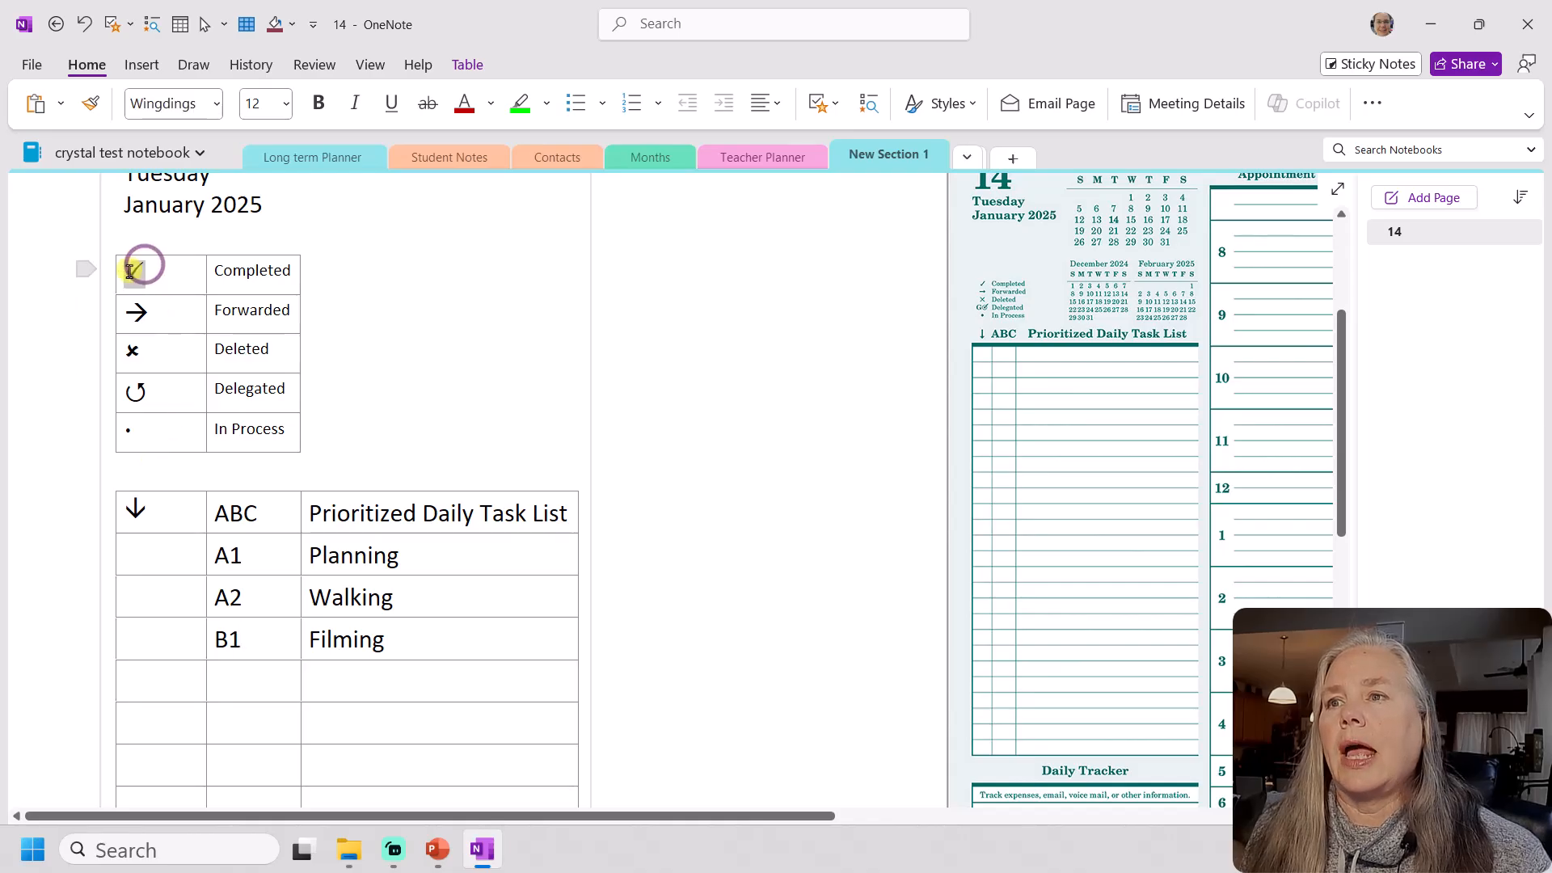
right_click(142, 276)
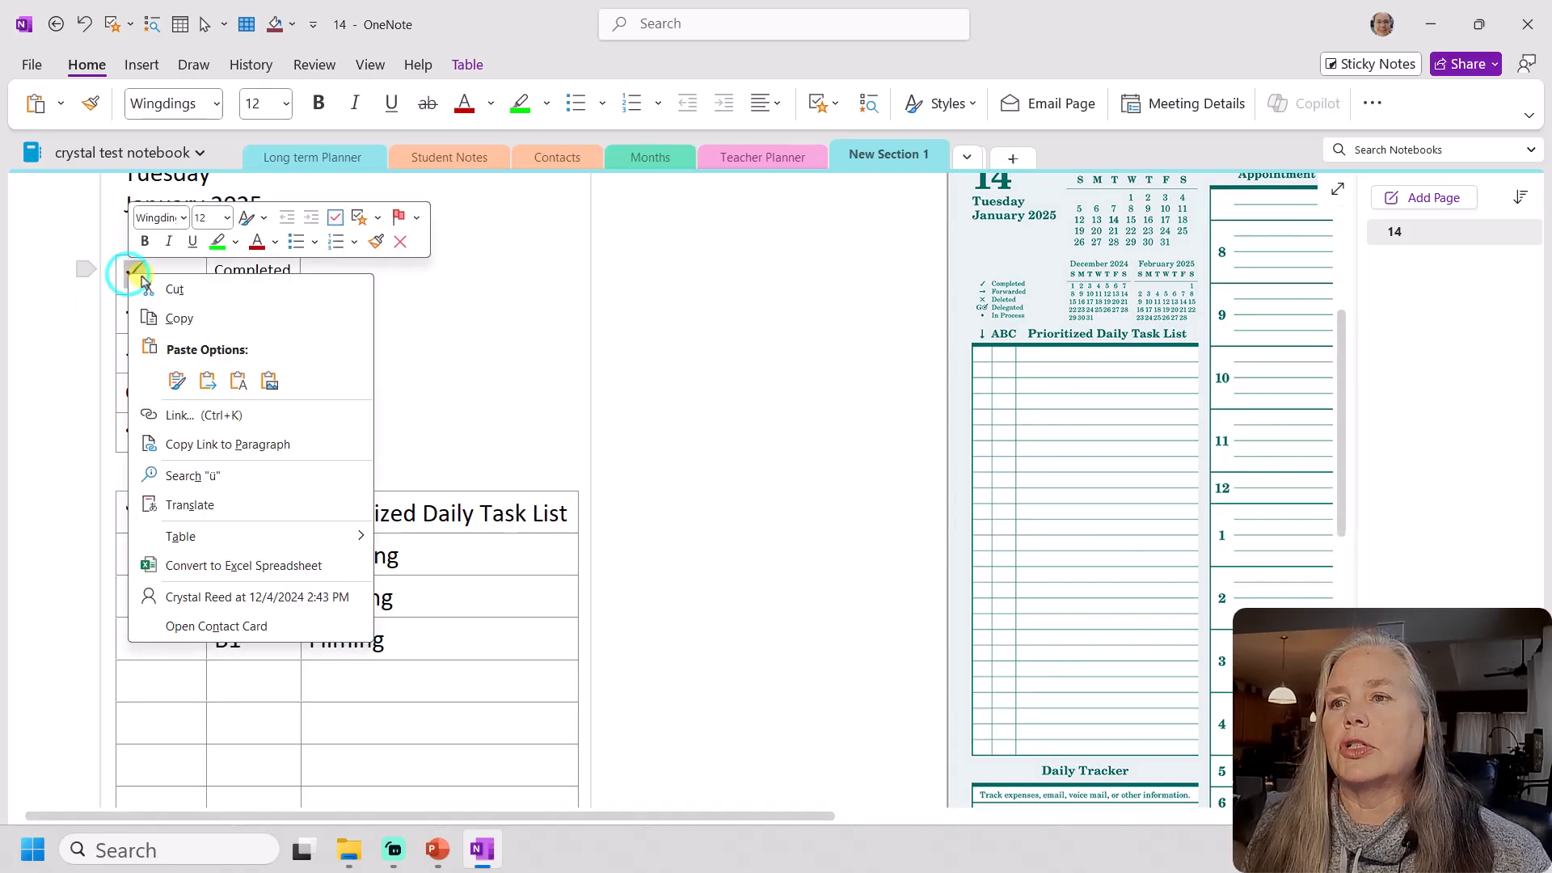
left_click(163, 316)
left_click(147, 558)
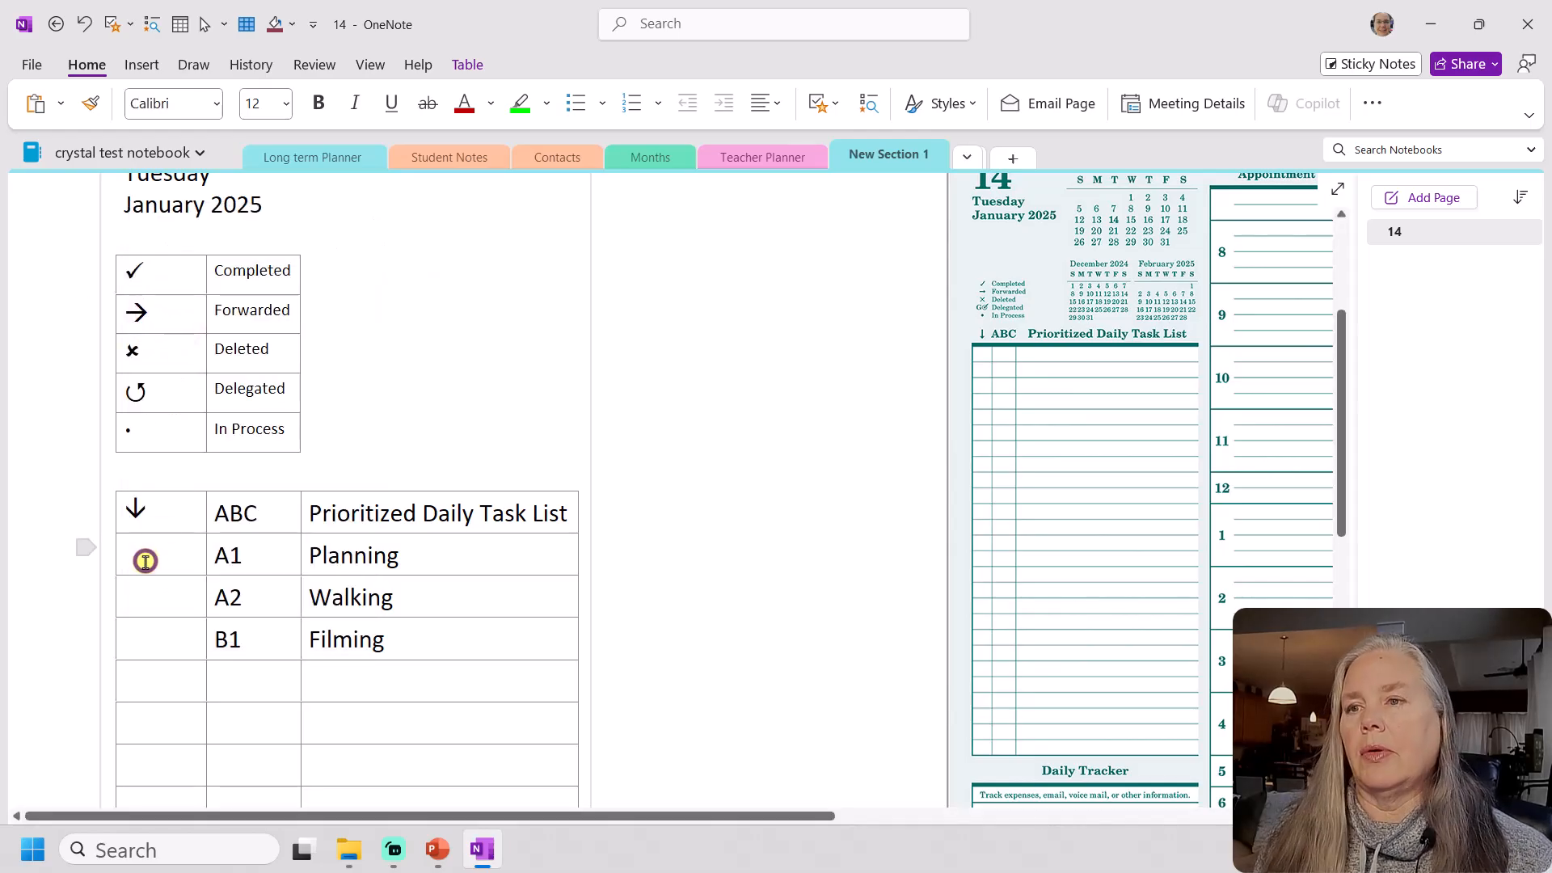
key("ctrl+v")
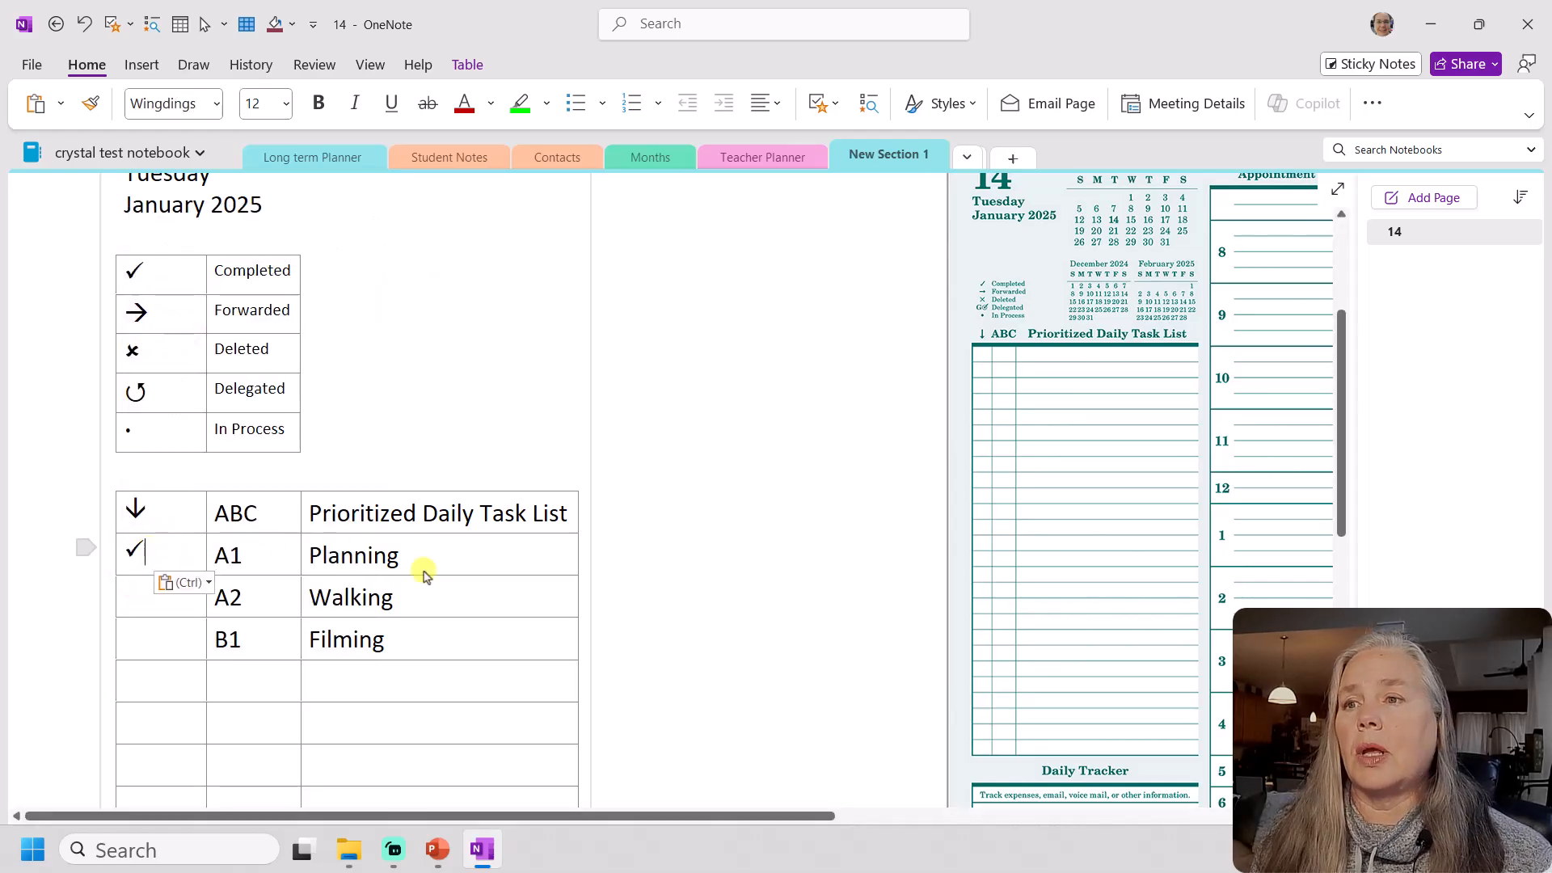
left_click(132, 609)
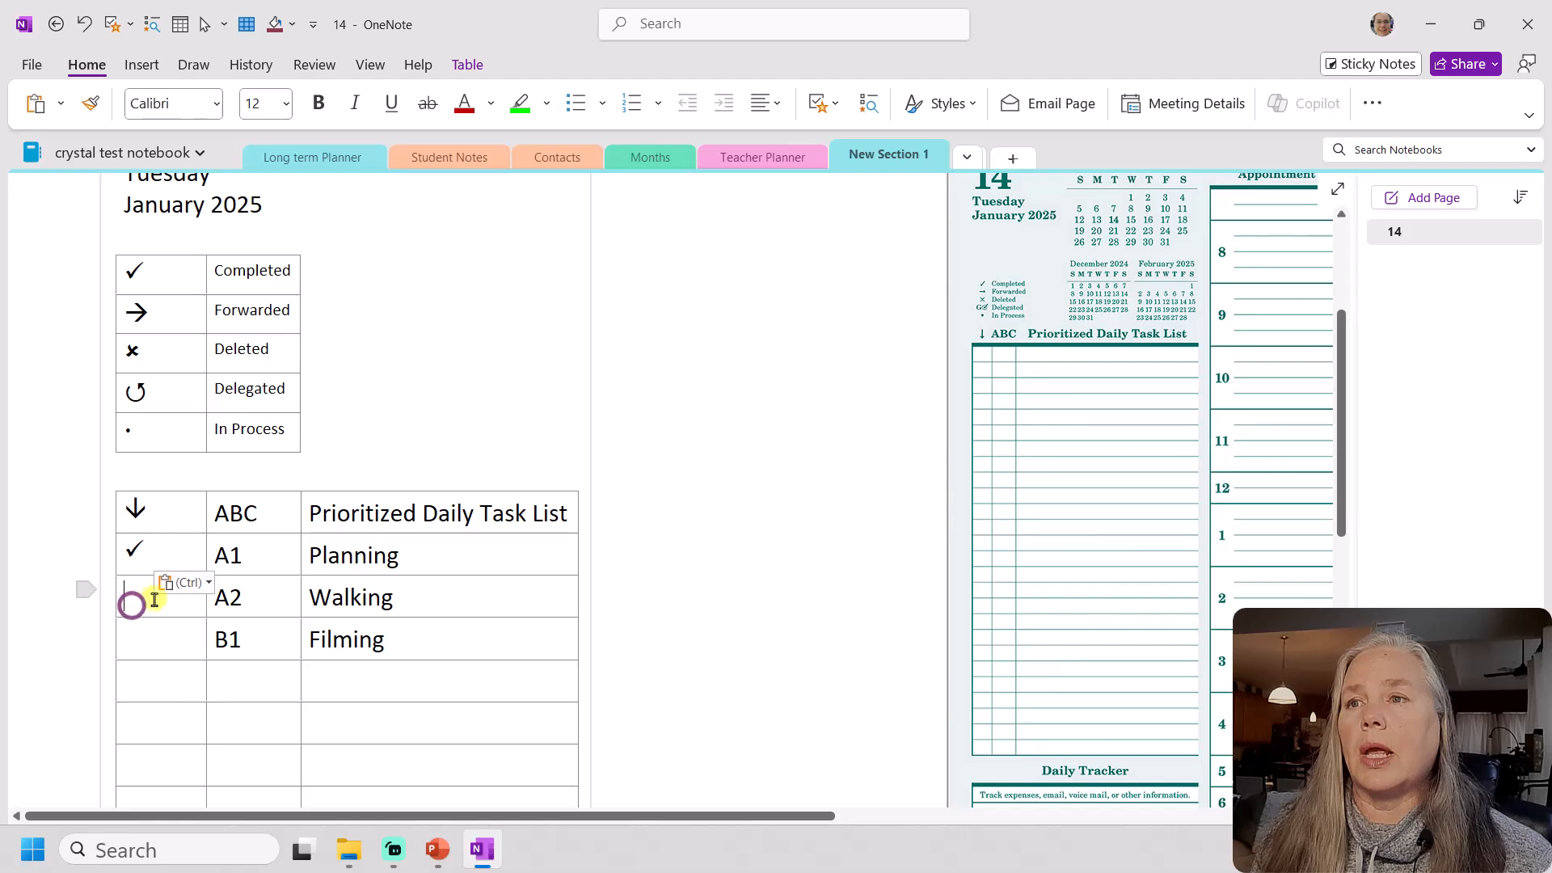
key("ctrl+v")
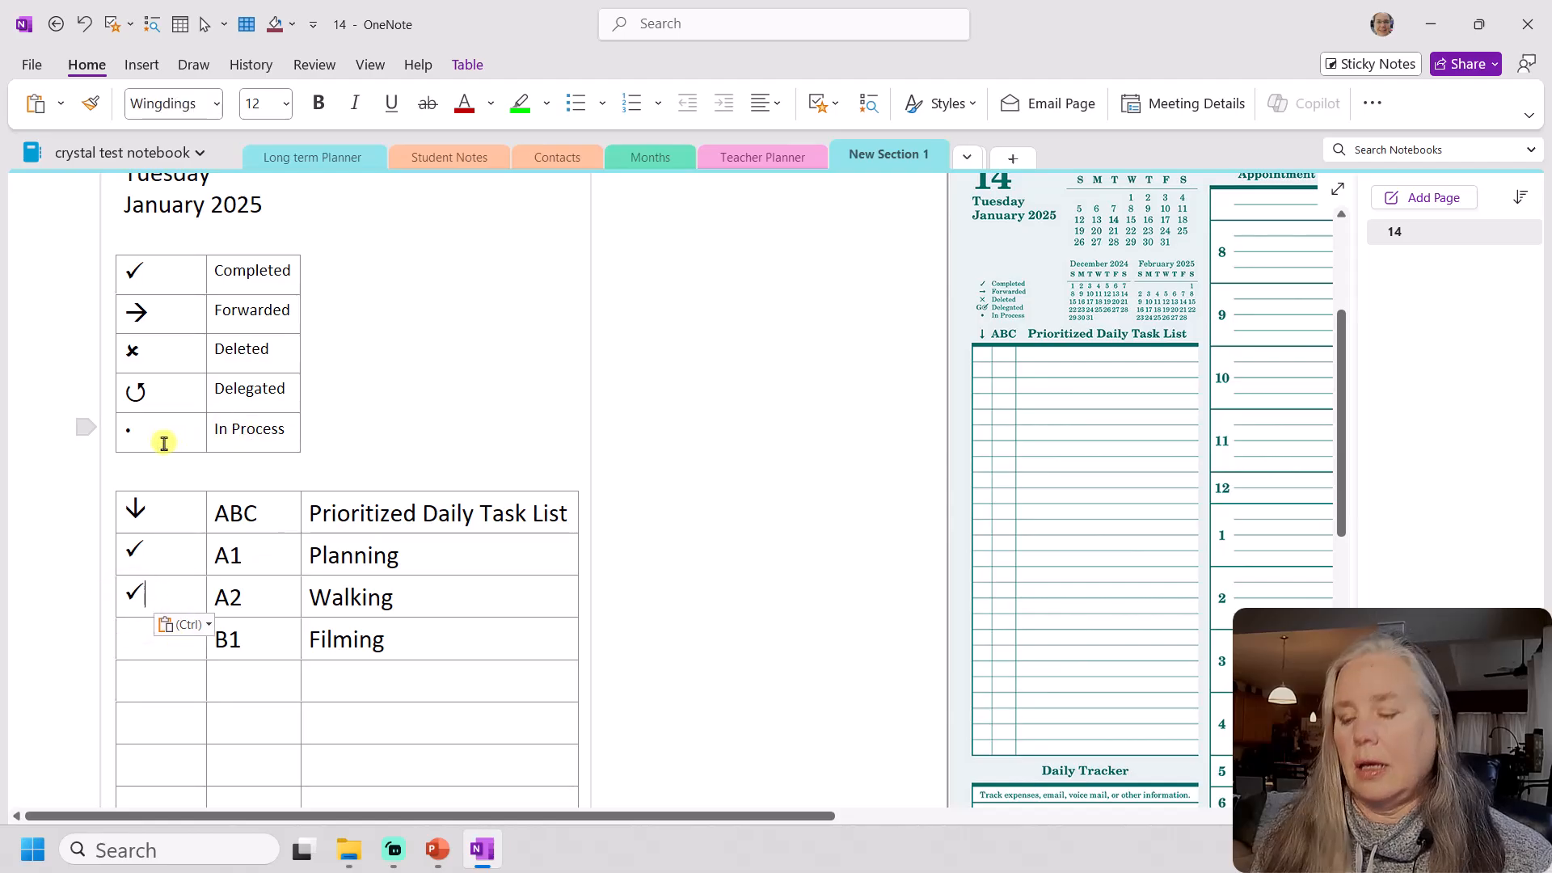
Copy the In Process dot from the symbol table into the status cell of Filming
double_click(129, 434)
key("ctrl+c")
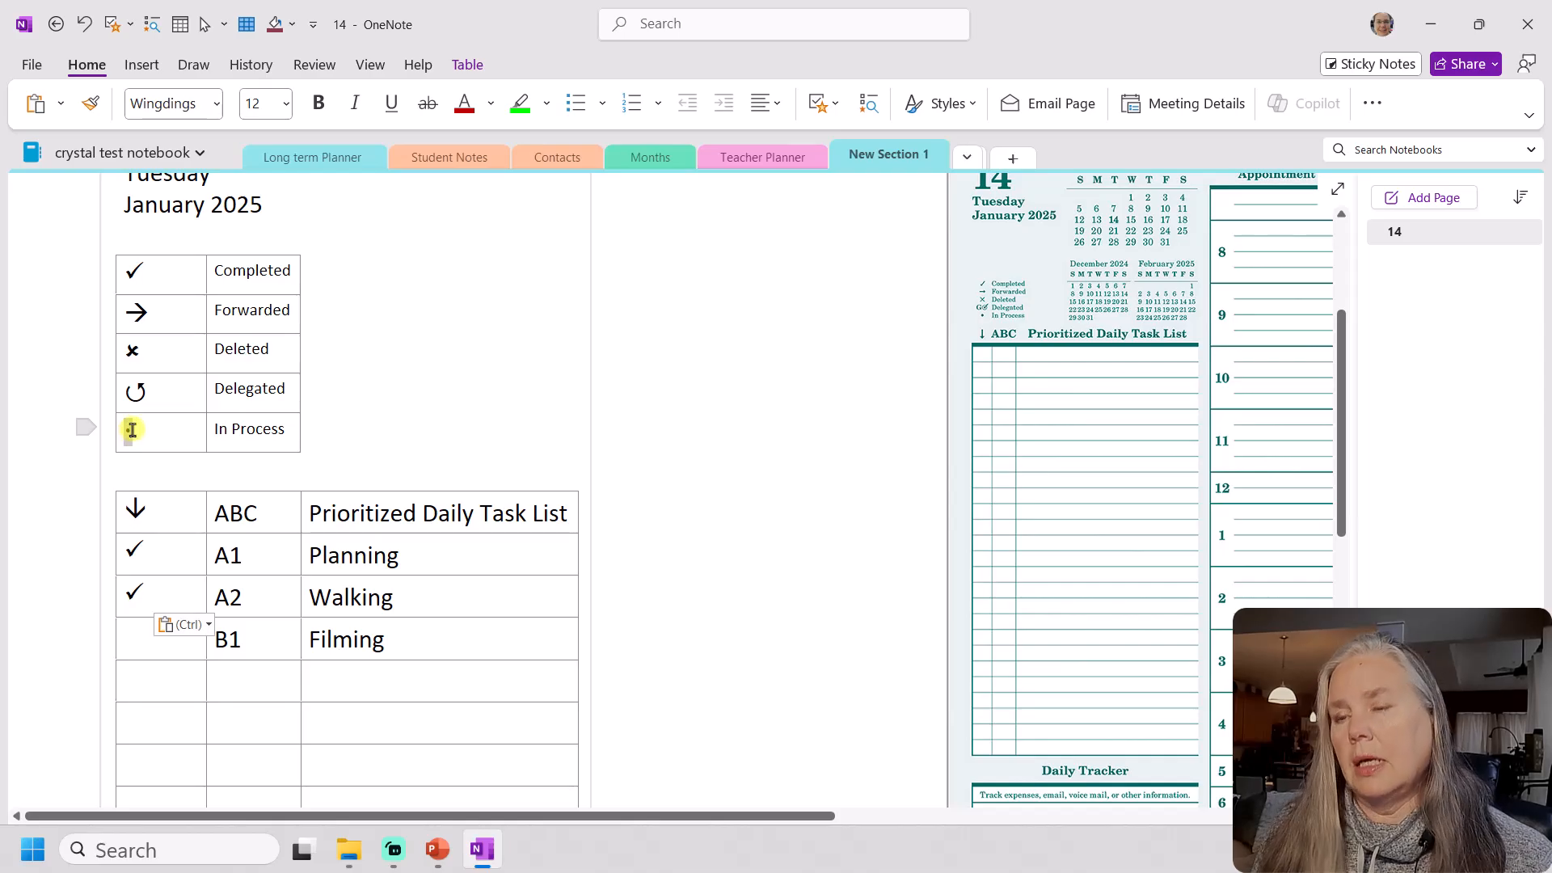
left_click(135, 638)
key("ctrl+v")
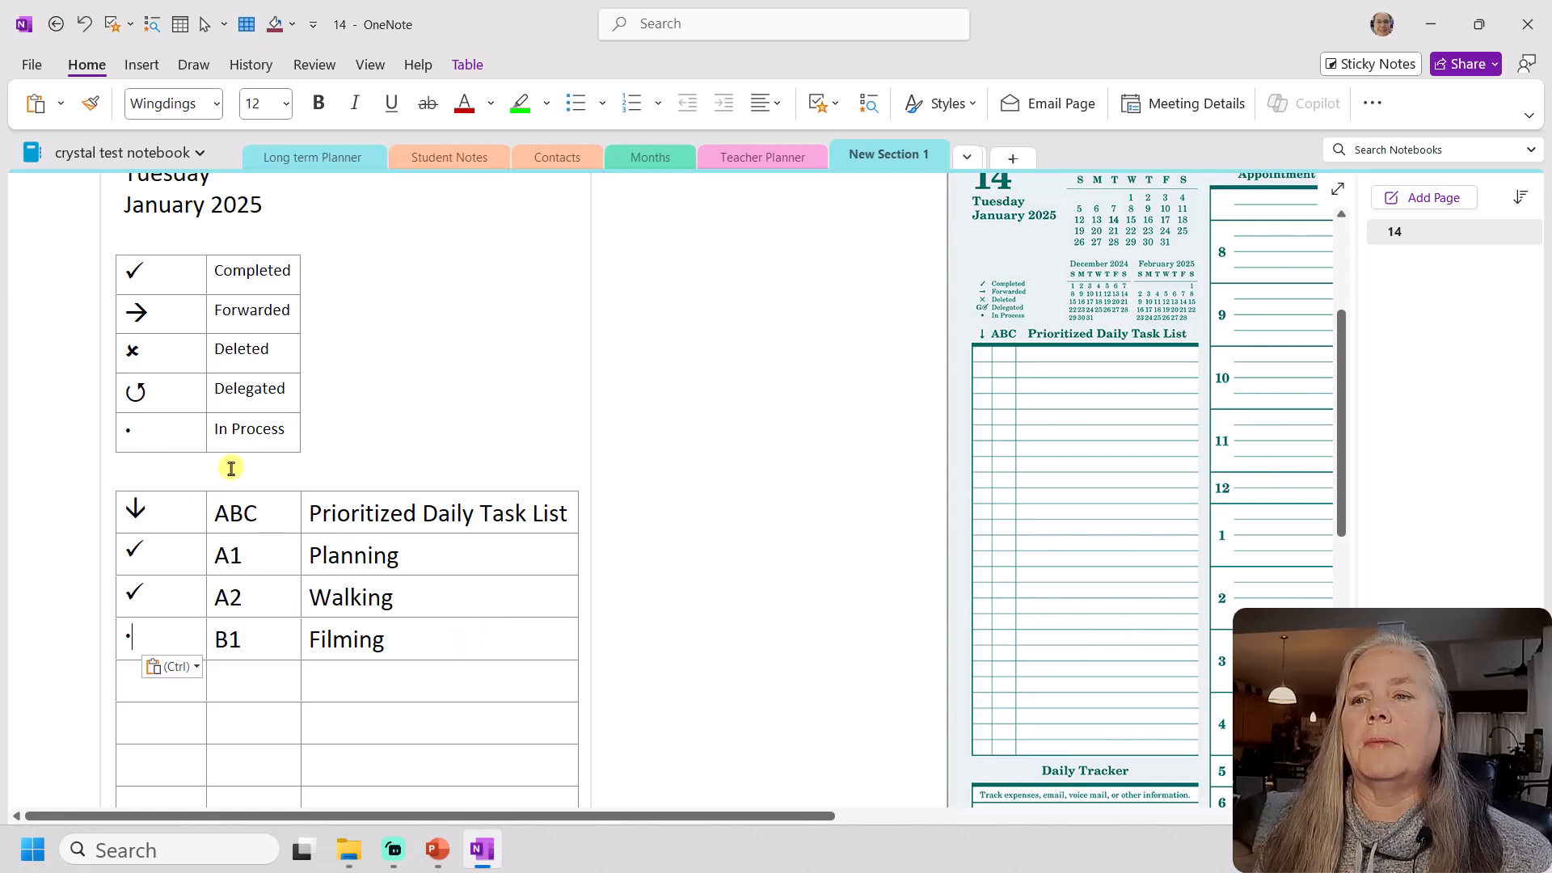
Compare the date heading, status table and task list with the layout of the paper planner page image
scroll(253, 499, "down", 4)
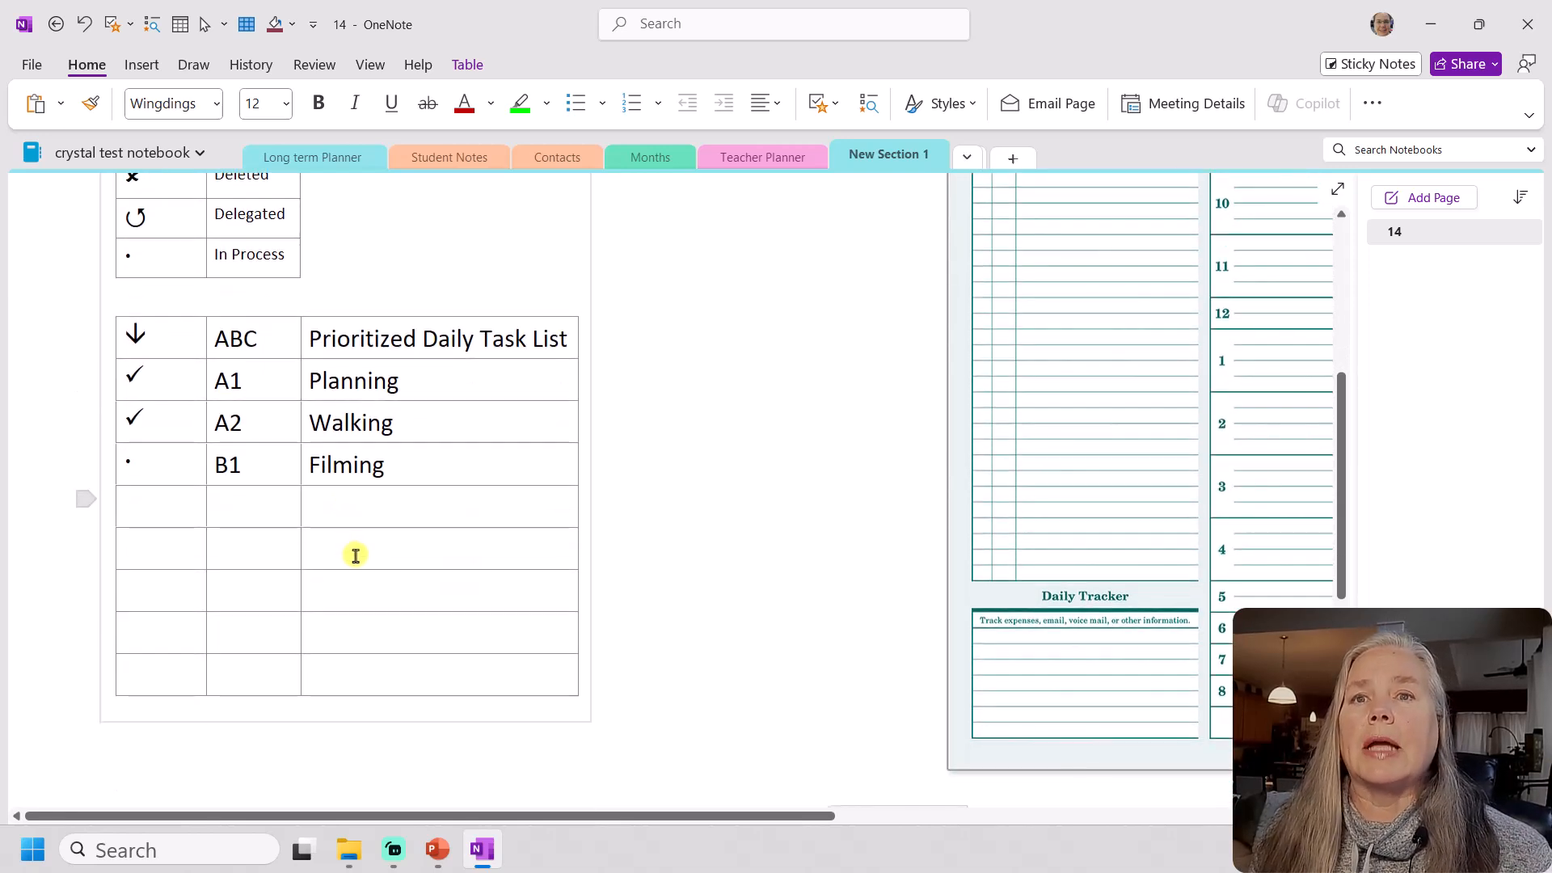
scroll(974, 405, "up", 1)
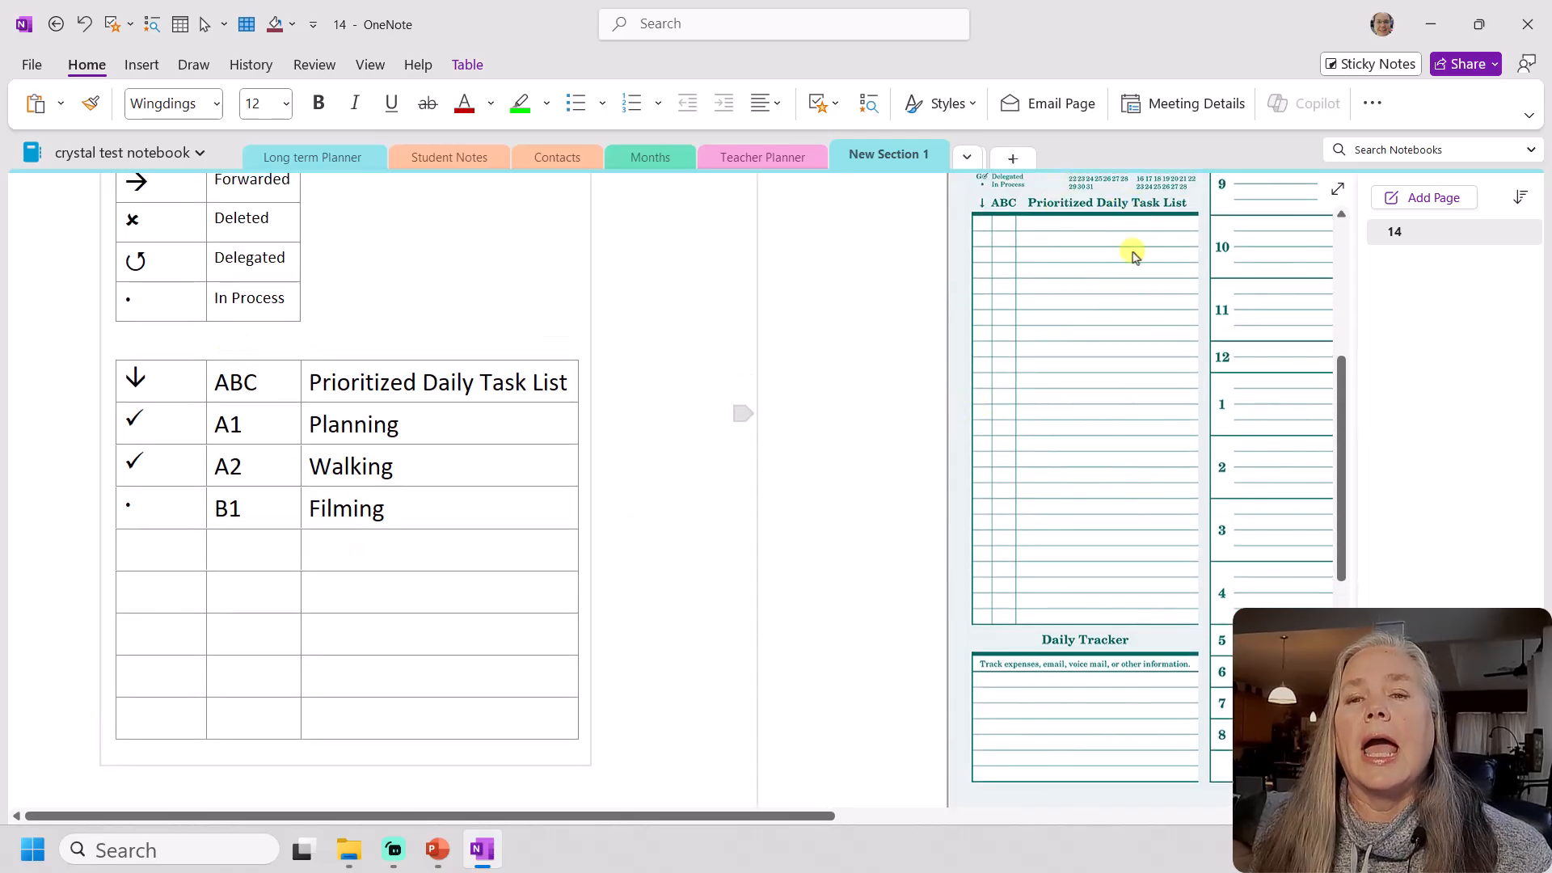
scroll(1084, 485, "down", 2)
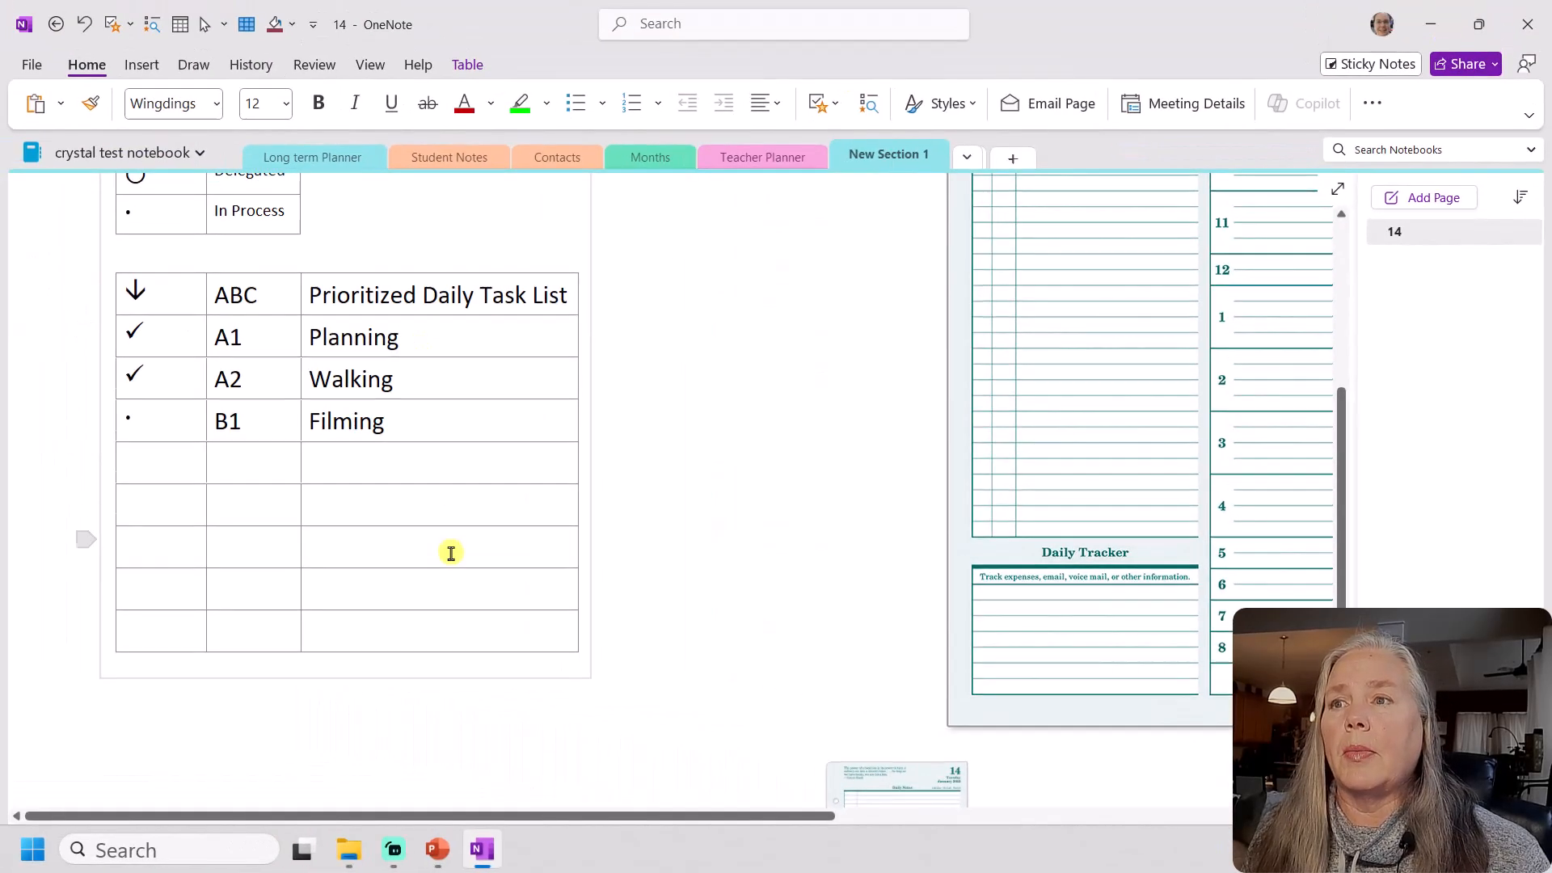
scroll(450, 553, "up", 6)
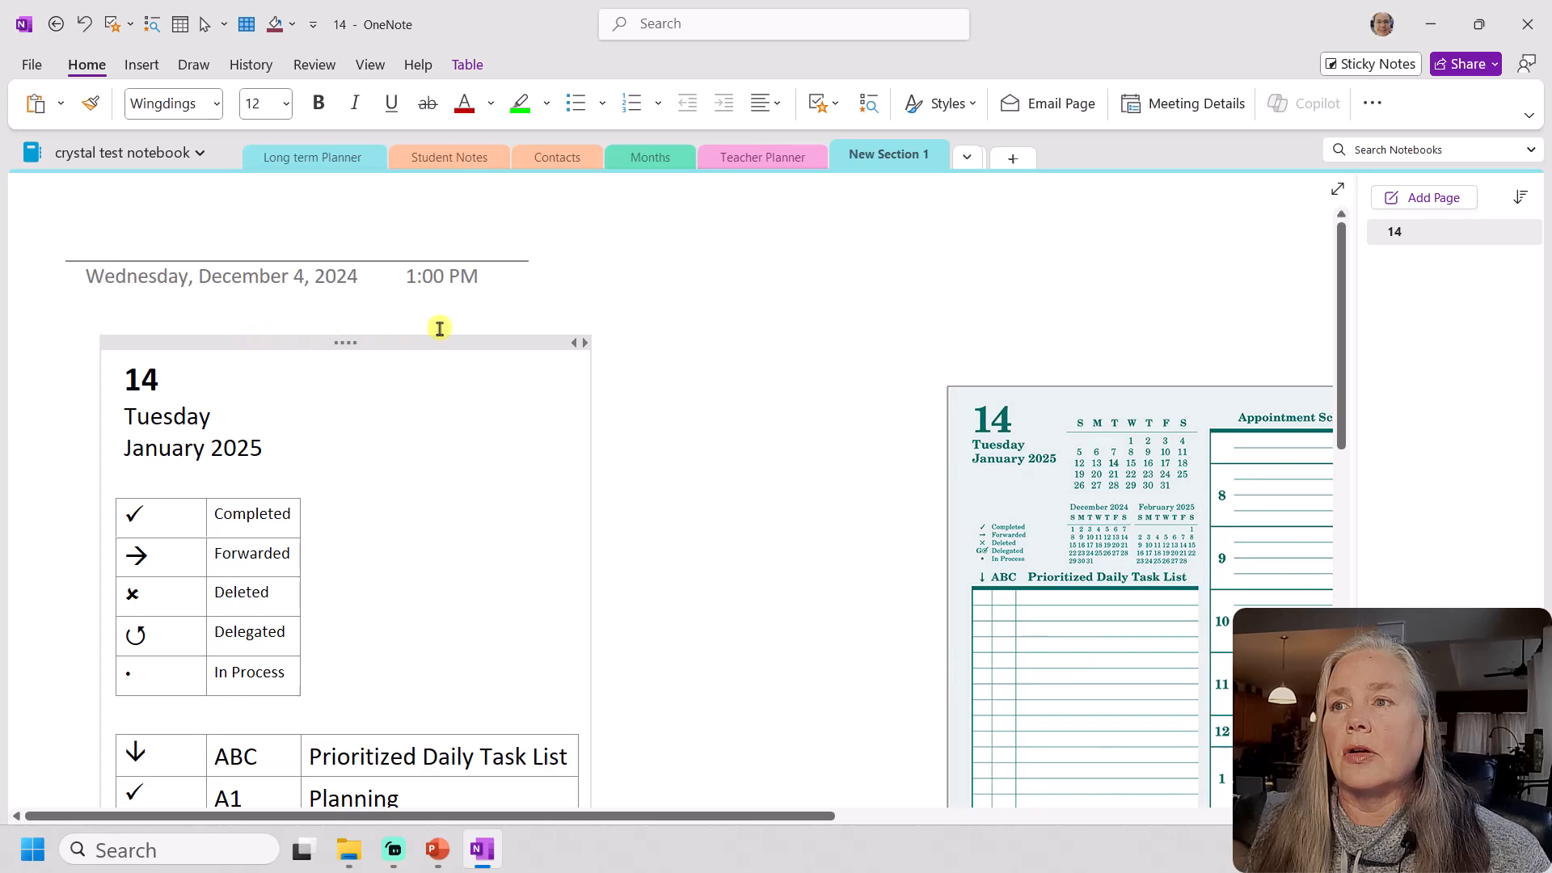
left_click(211, 422)
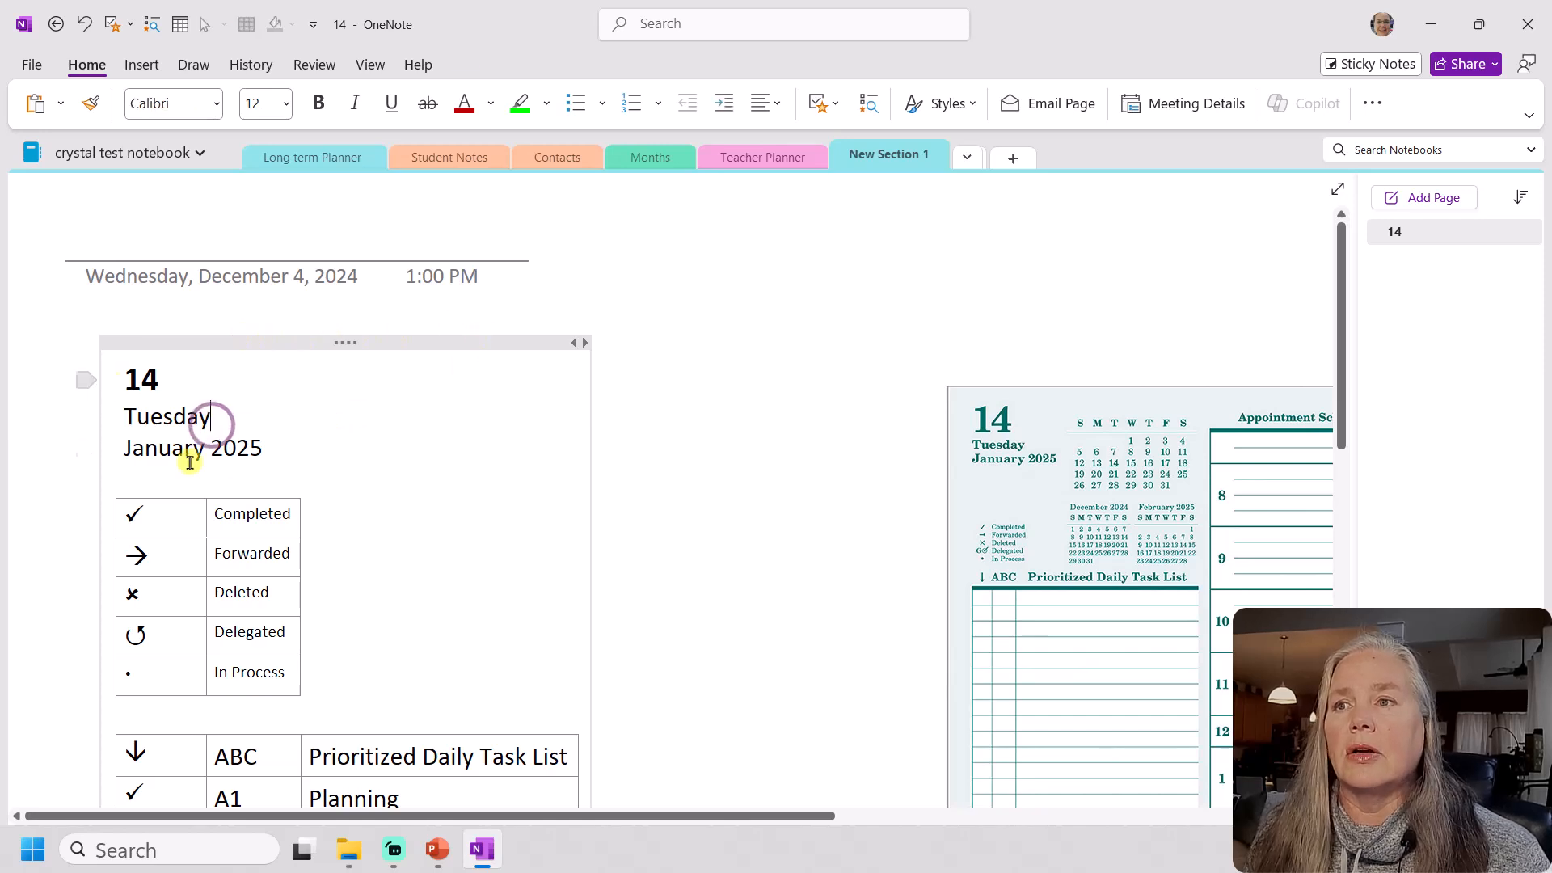
scroll(258, 440, "down", 2)
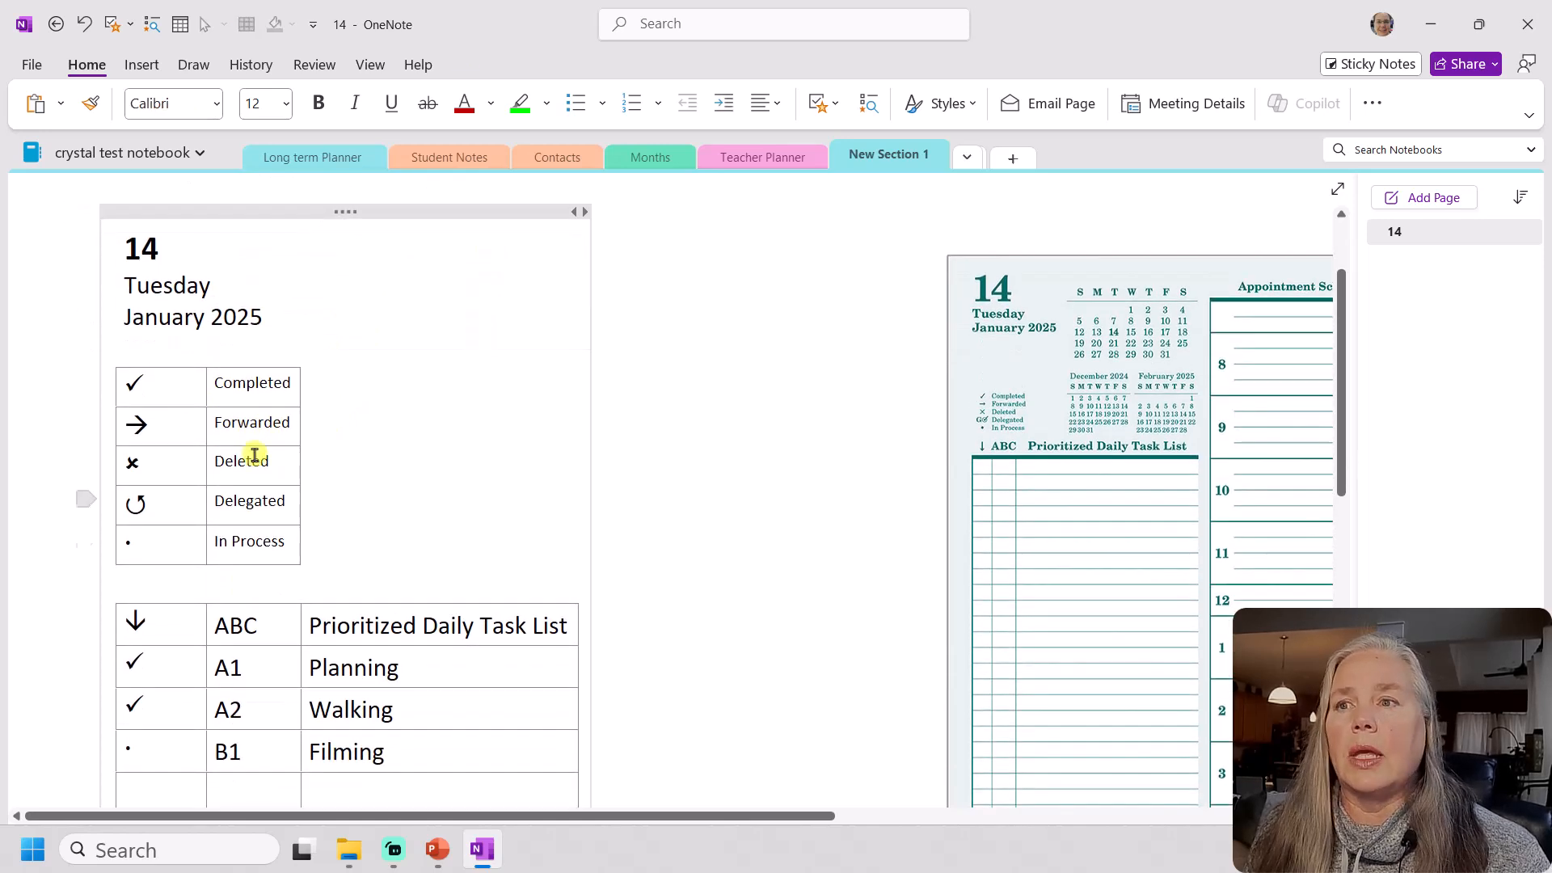
scroll(186, 437, "down", 3)
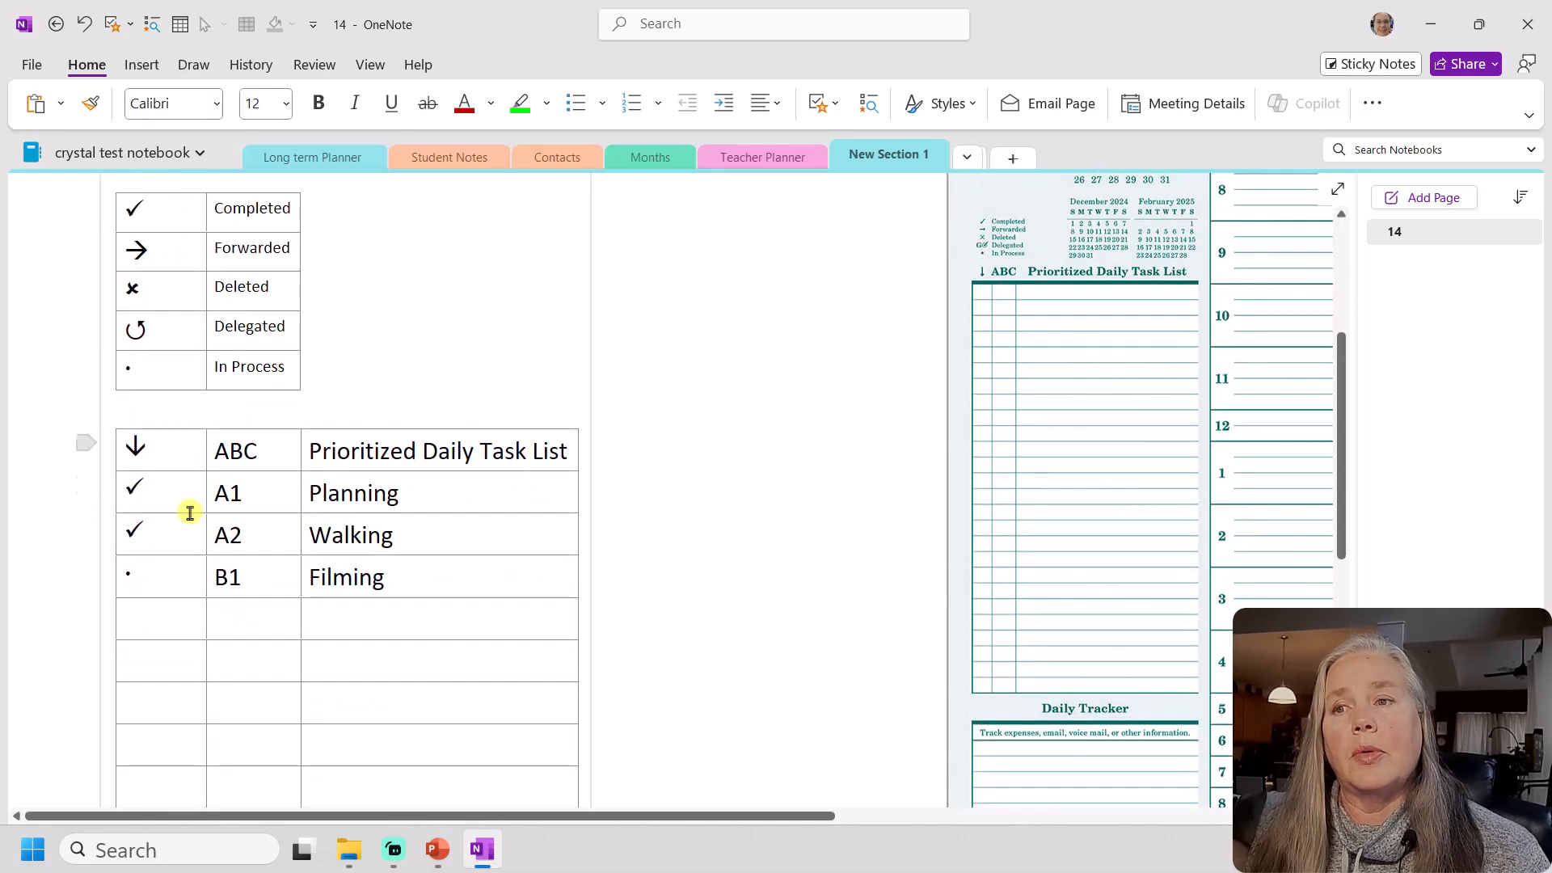
Try adding another blank row with an extra line at the end of the task list table
scroll(388, 558, "down", 3)
left_click(495, 574)
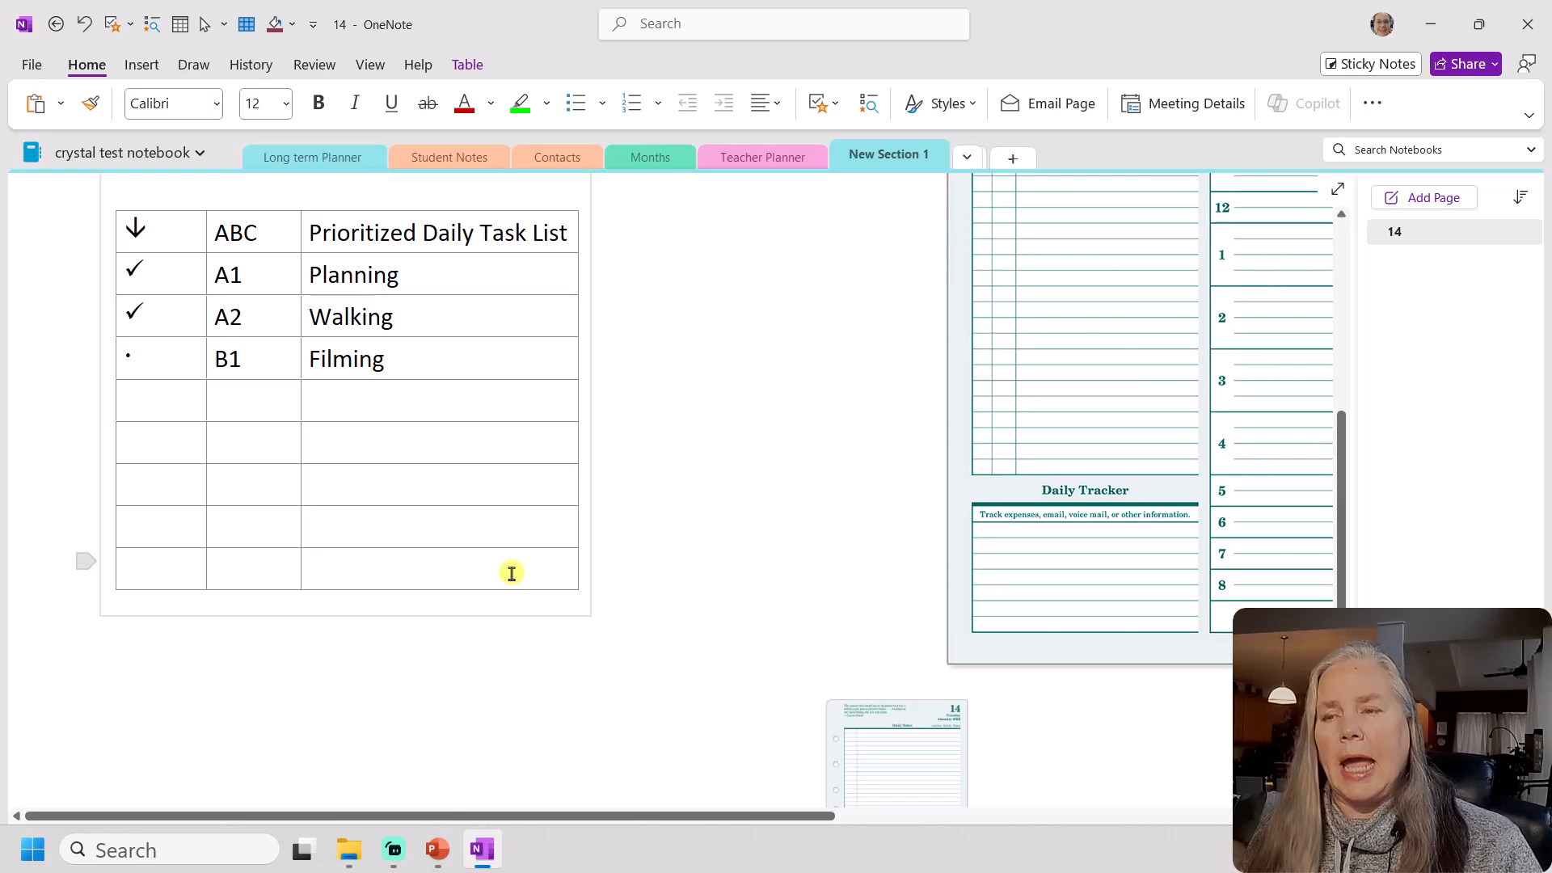
key("Tab")
key("Tab")
key("Tab")
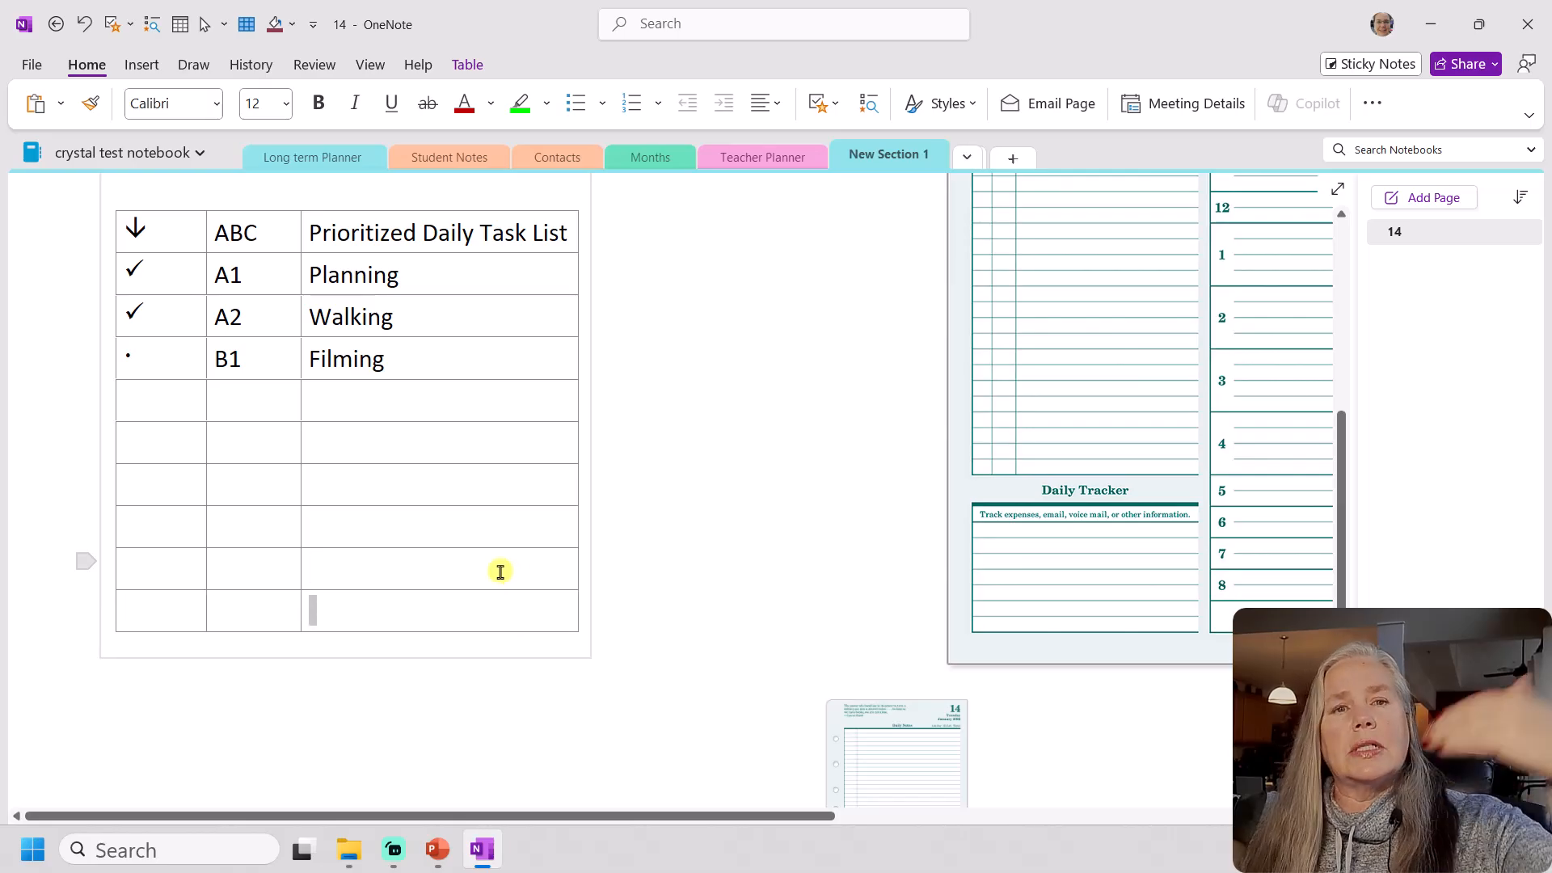
key("Return")
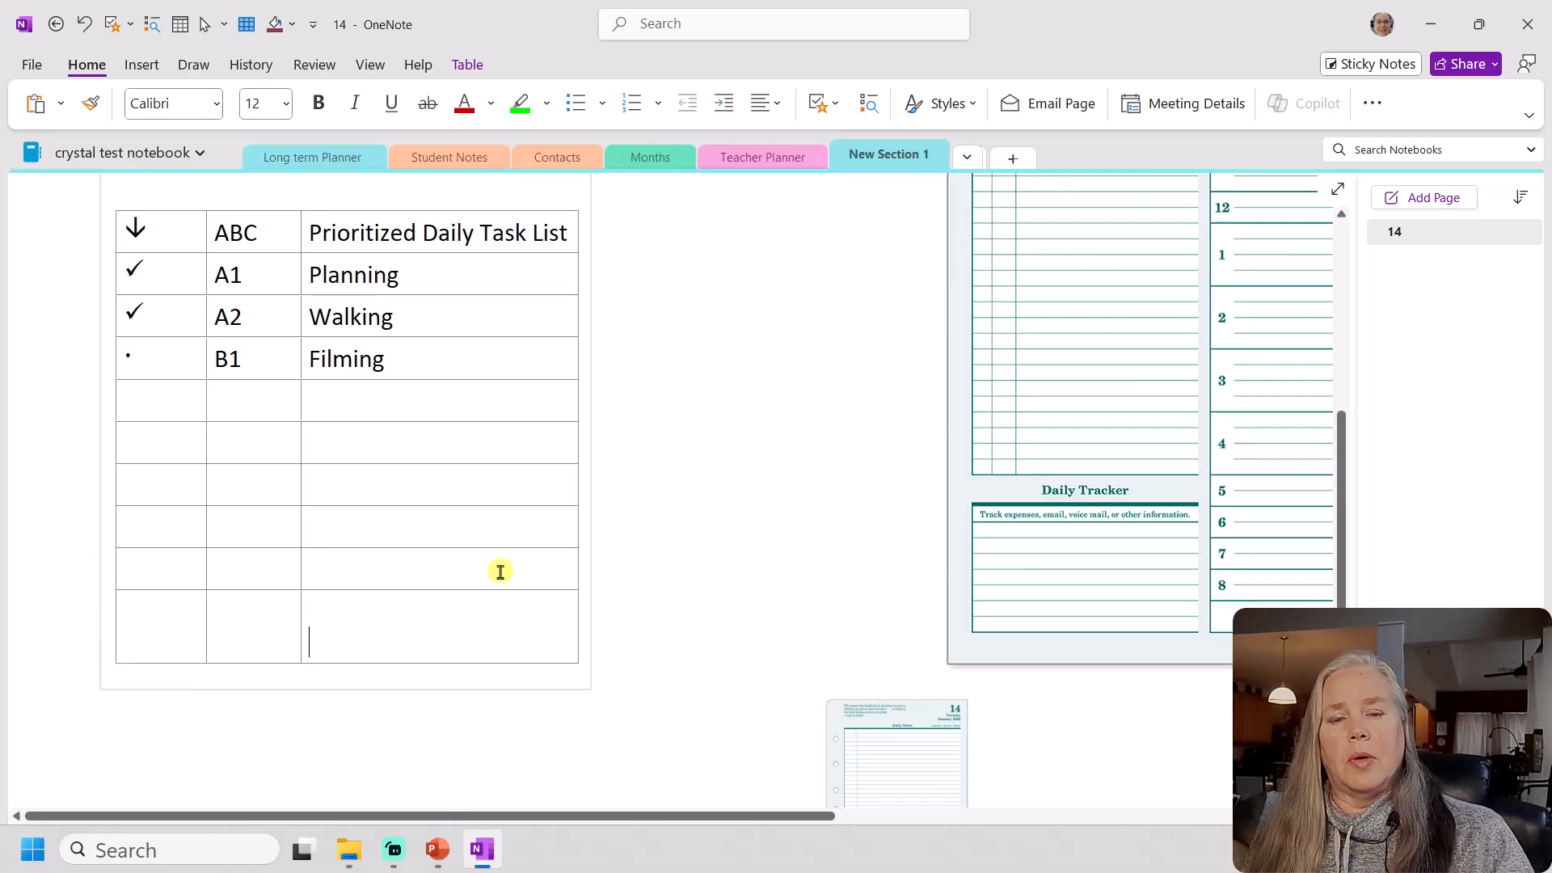
Insert a table of one row and one column below the task list table, separated by a blank line
key("Return")
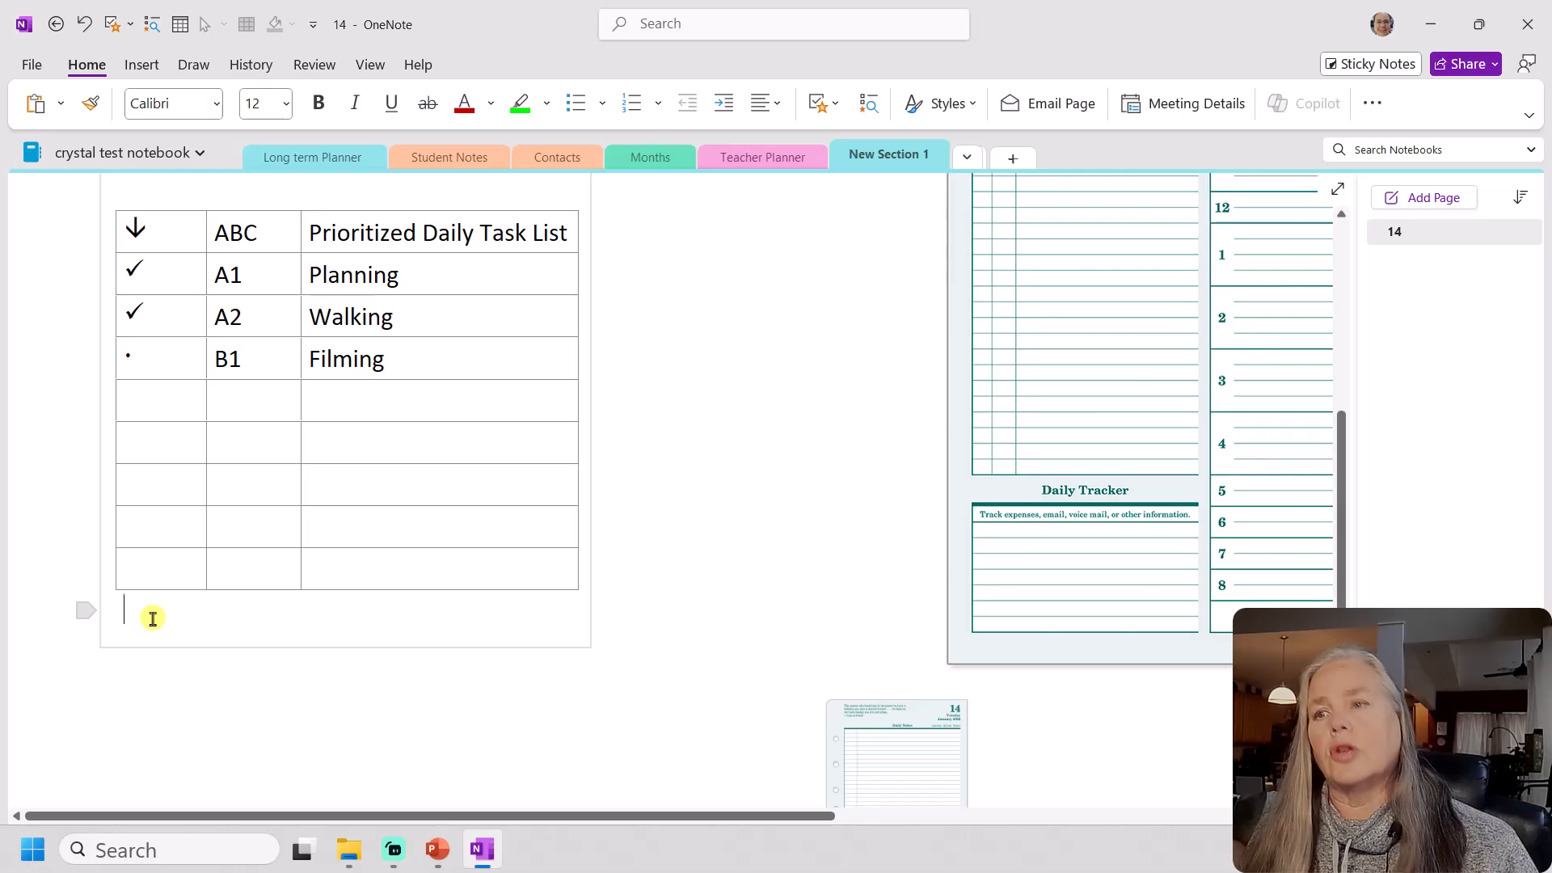
key("Return")
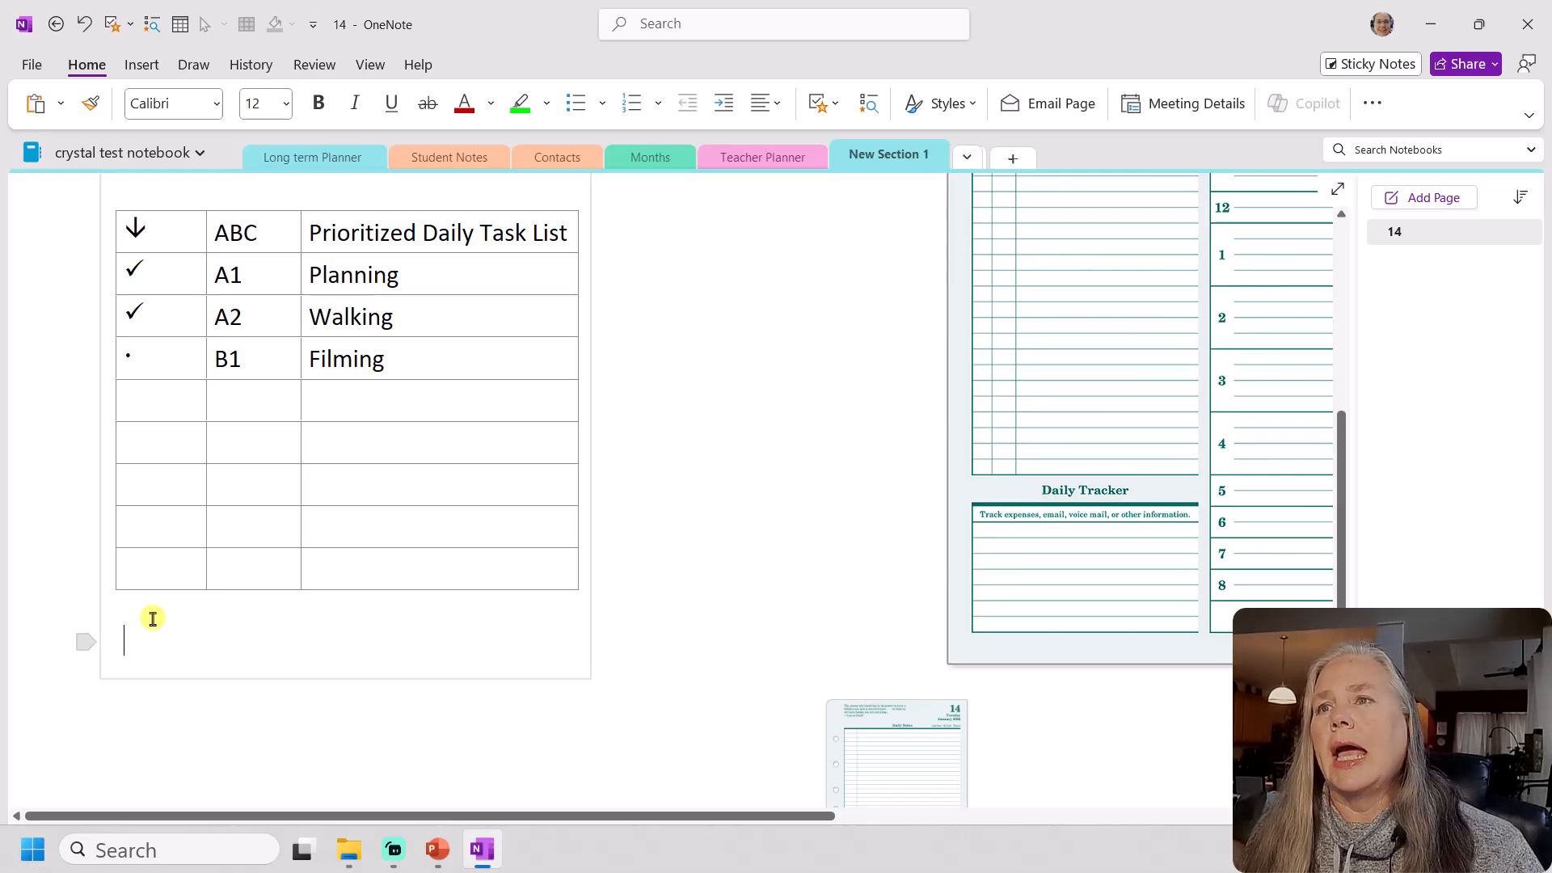
left_click(138, 65)
left_click(71, 102)
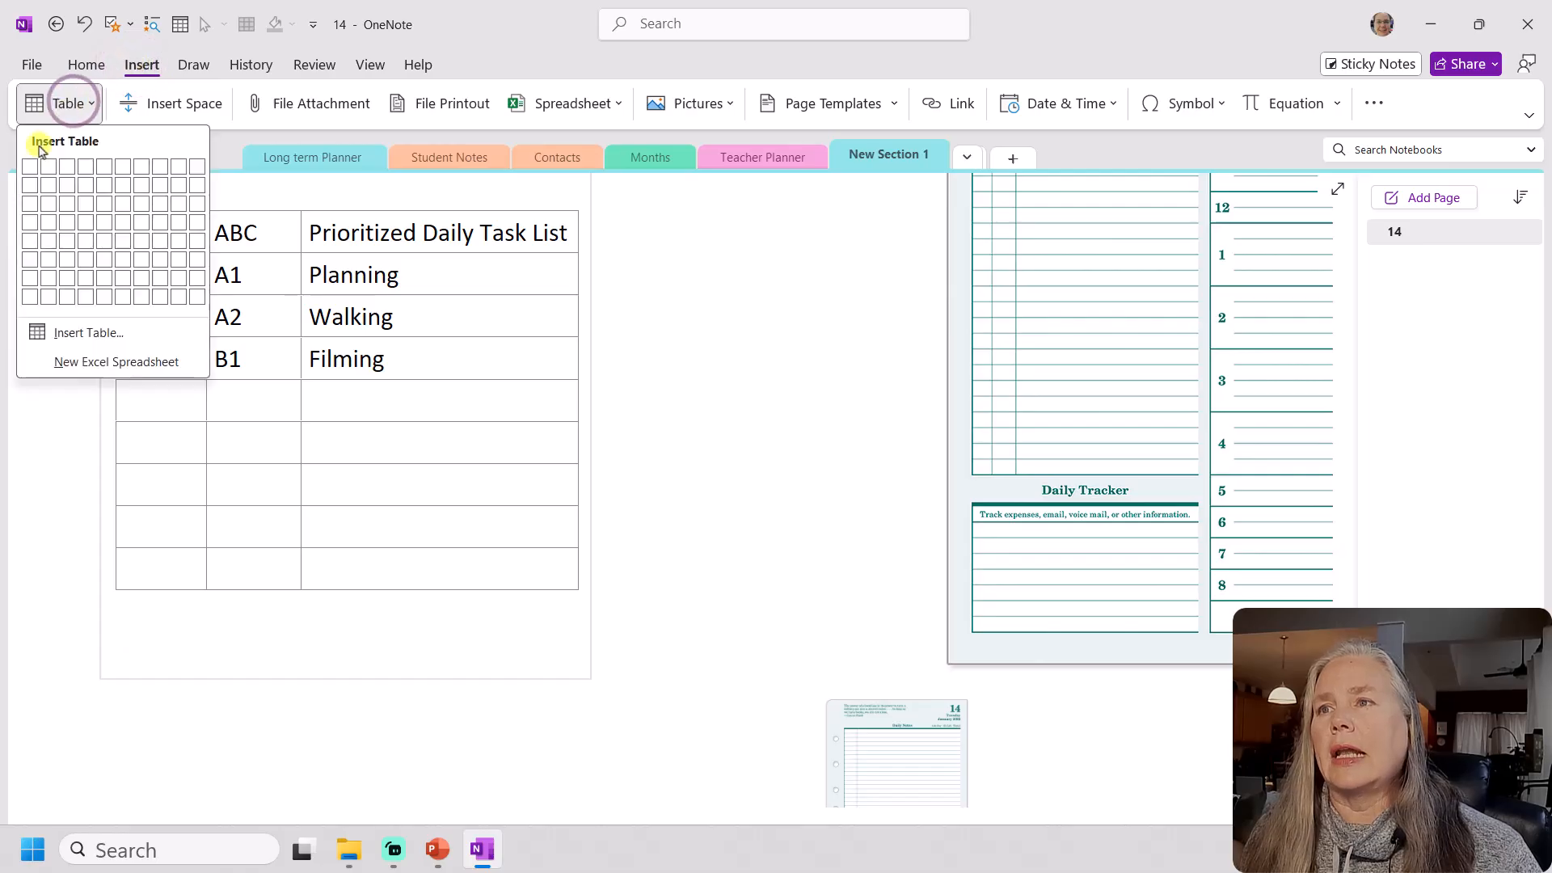
left_click(30, 165)
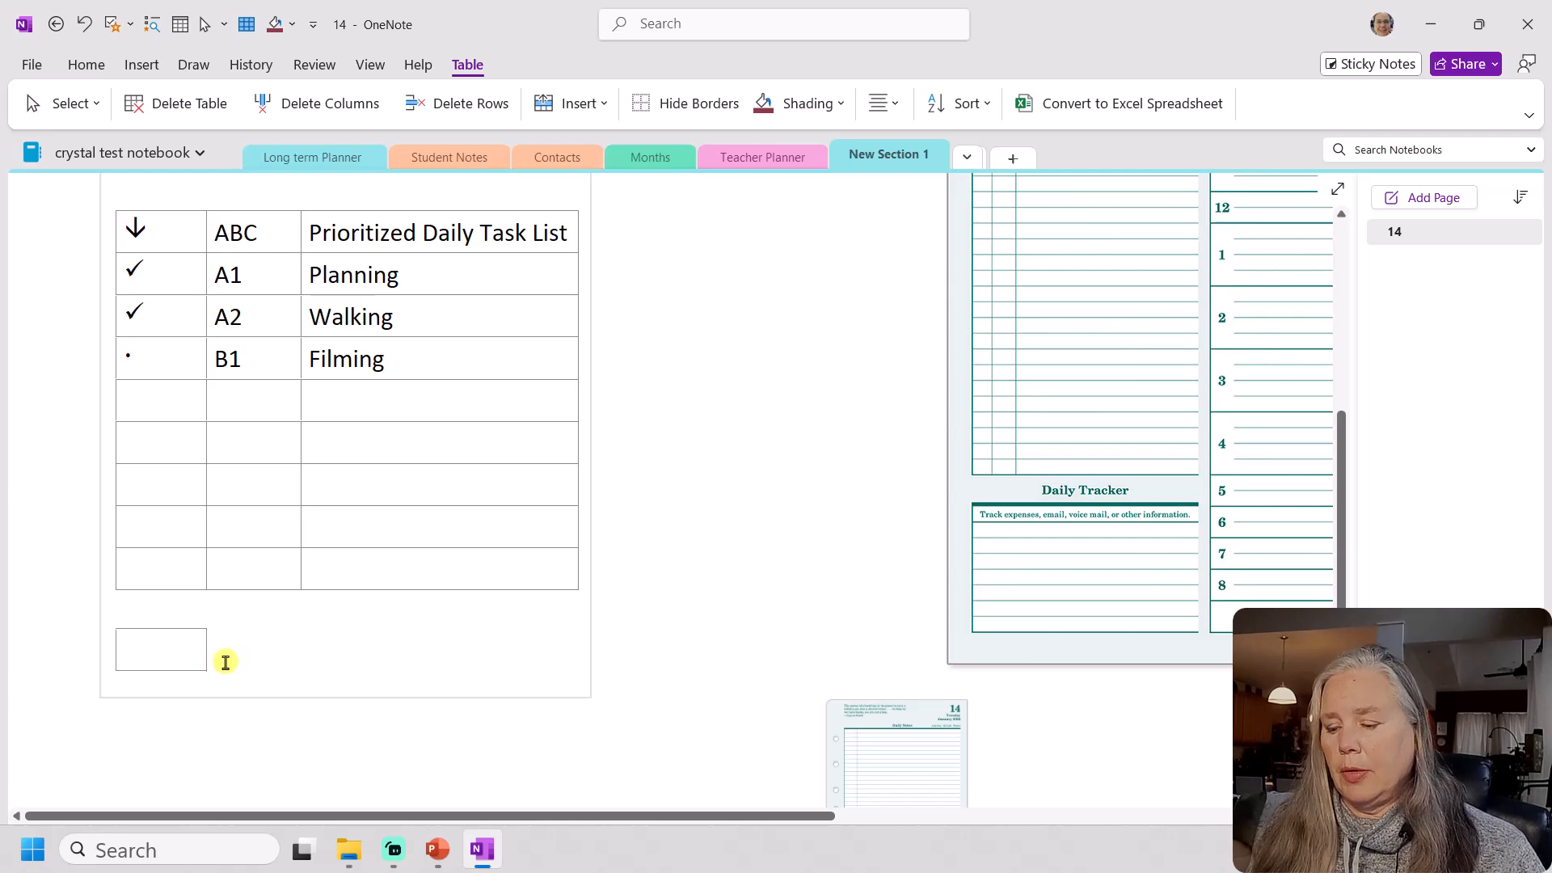
Head the one-cell table with Daily Tracker and add a blank row beneath the heading
type("D")
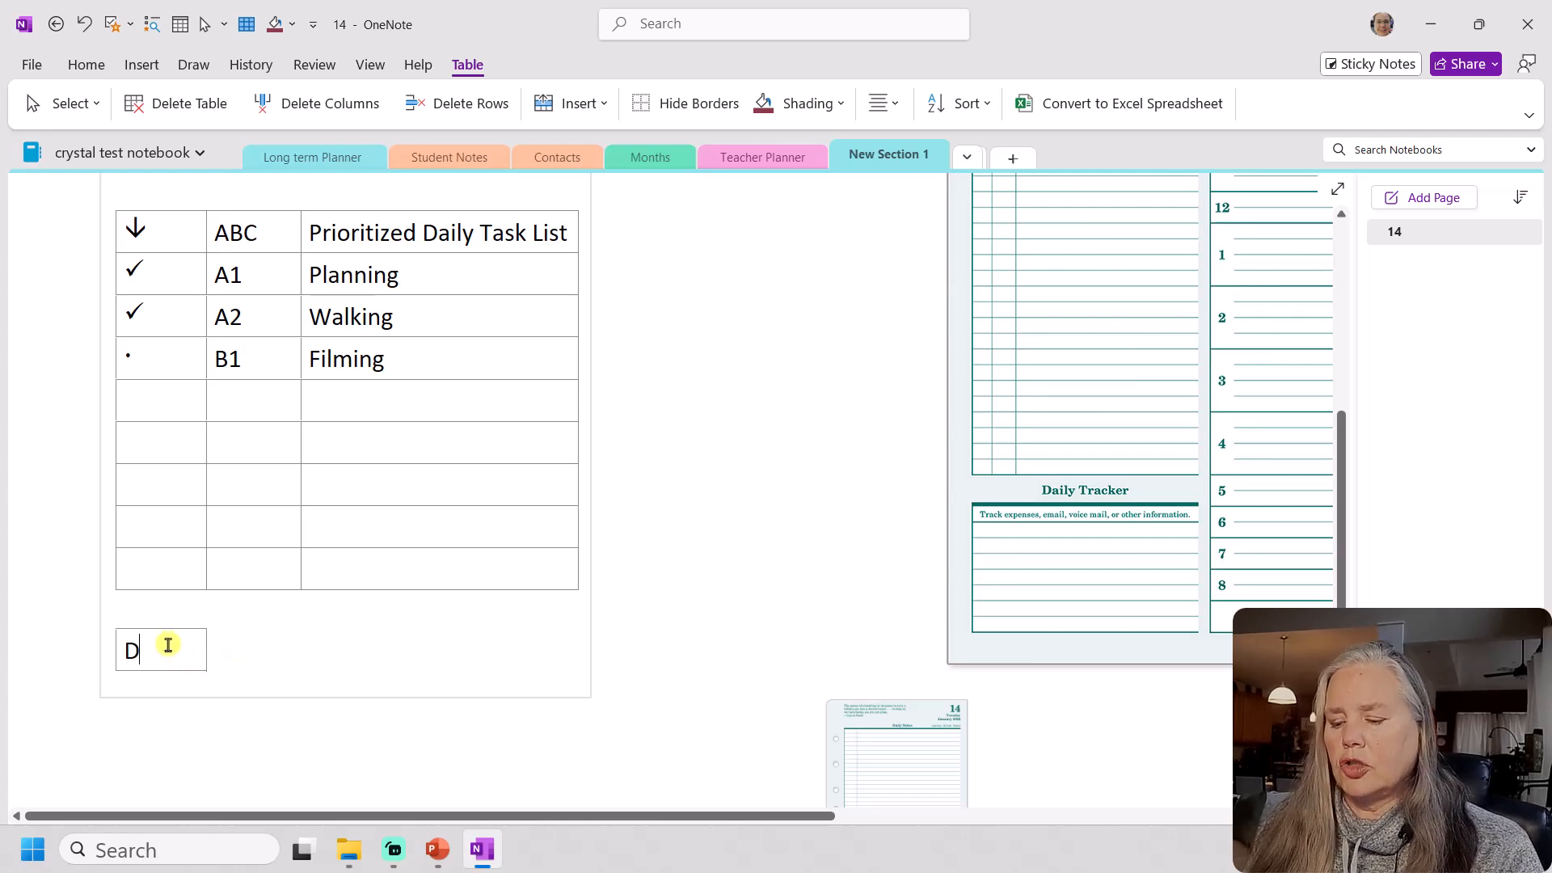
type("aily Tracker")
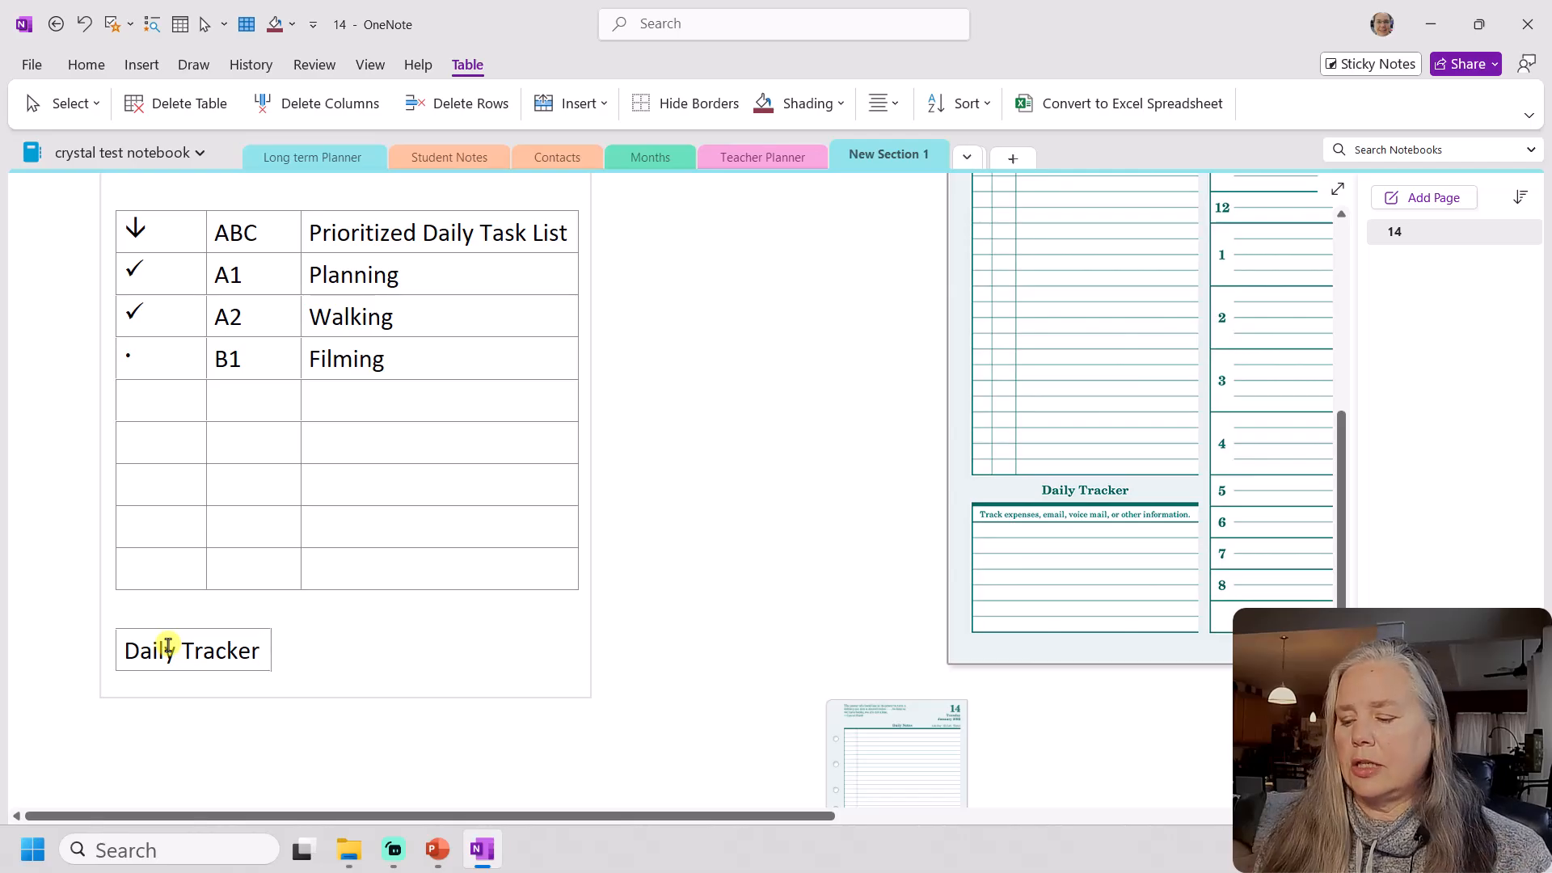
key("Return")
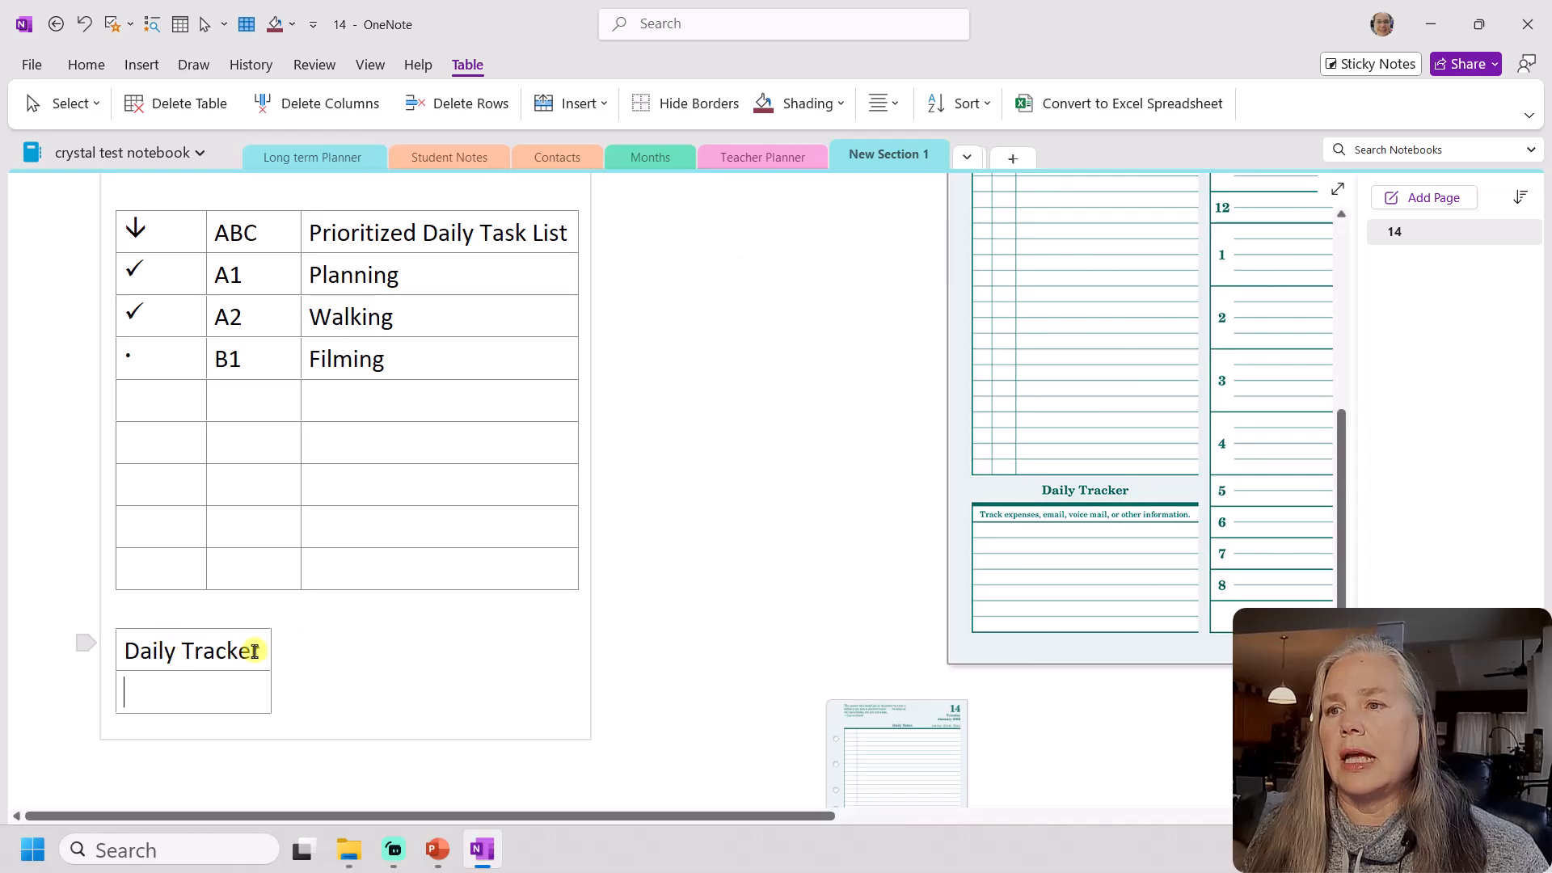
Move the Daily Tracker heading out of the table onto its own line above, leaving a one-cell table
left_click_drag(260, 650, 130, 651)
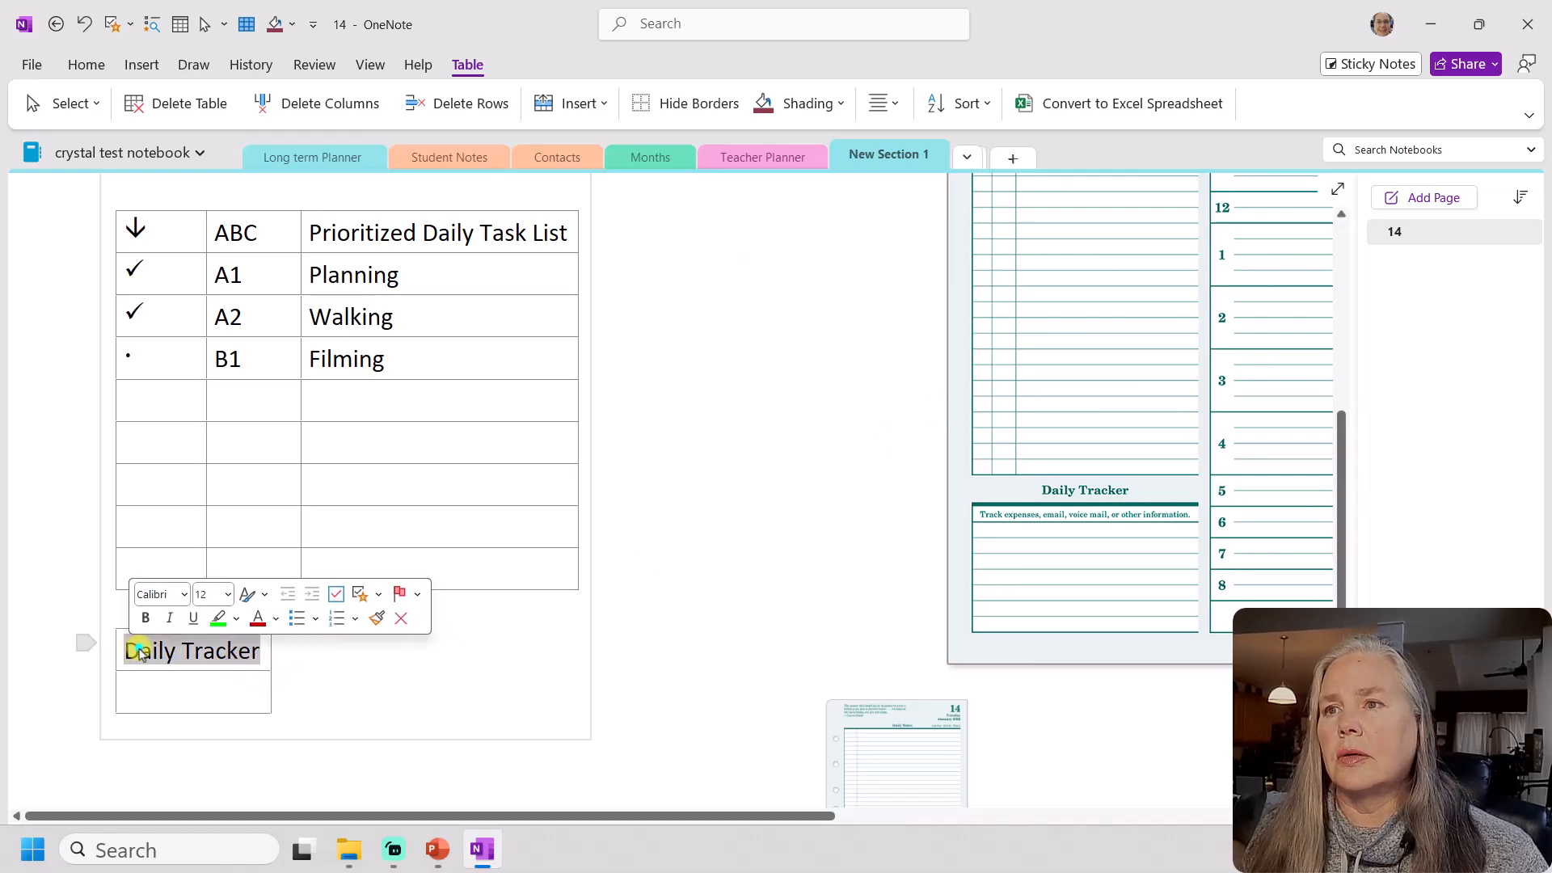
right_click(129, 650)
left_click(185, 295)
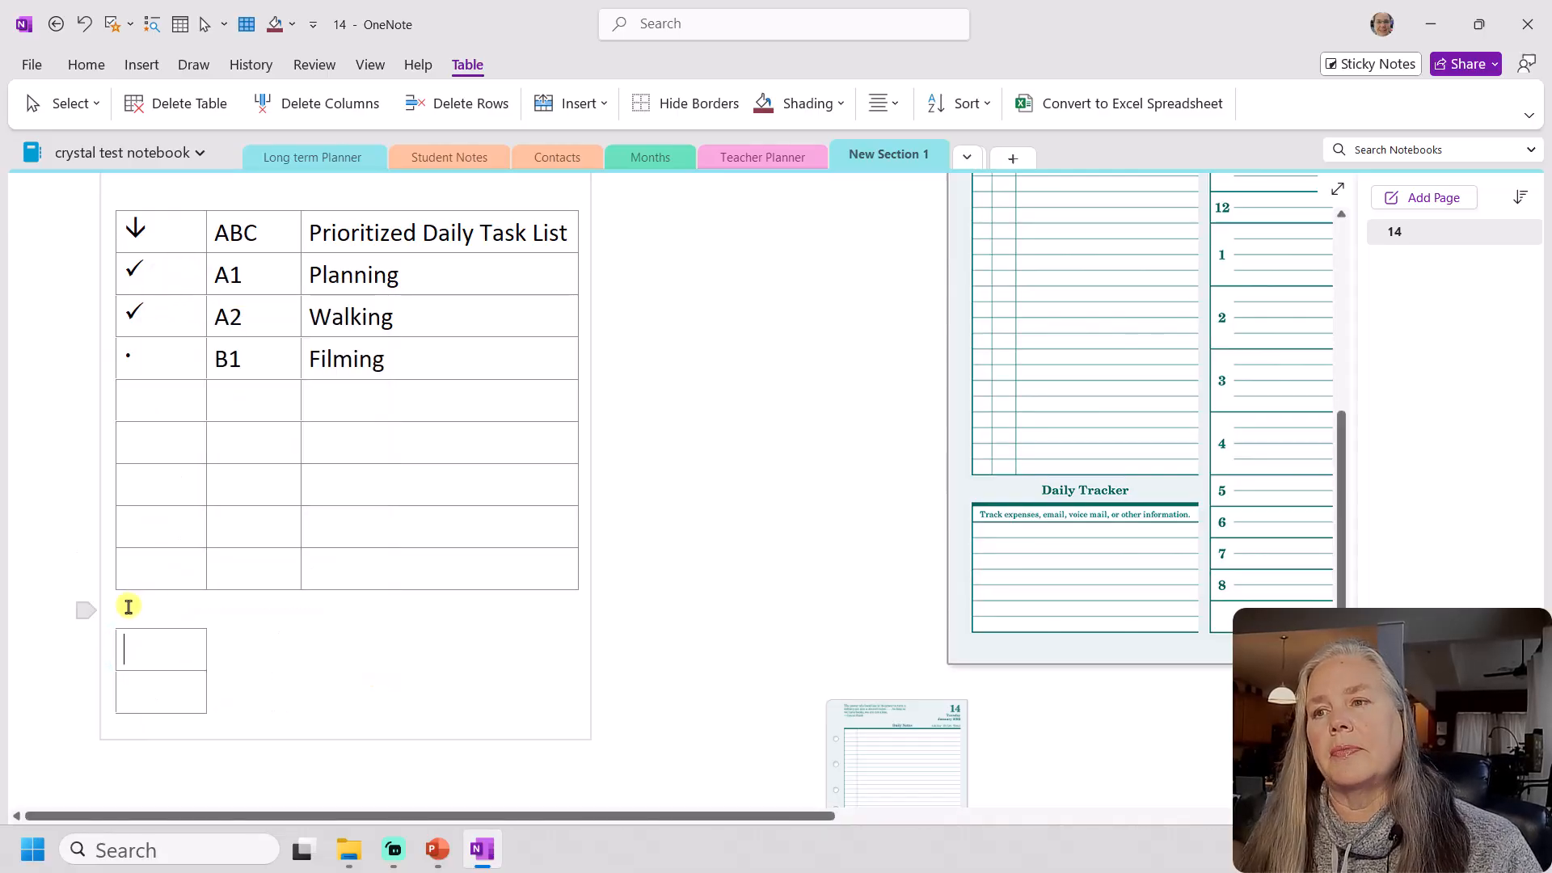
key("Return")
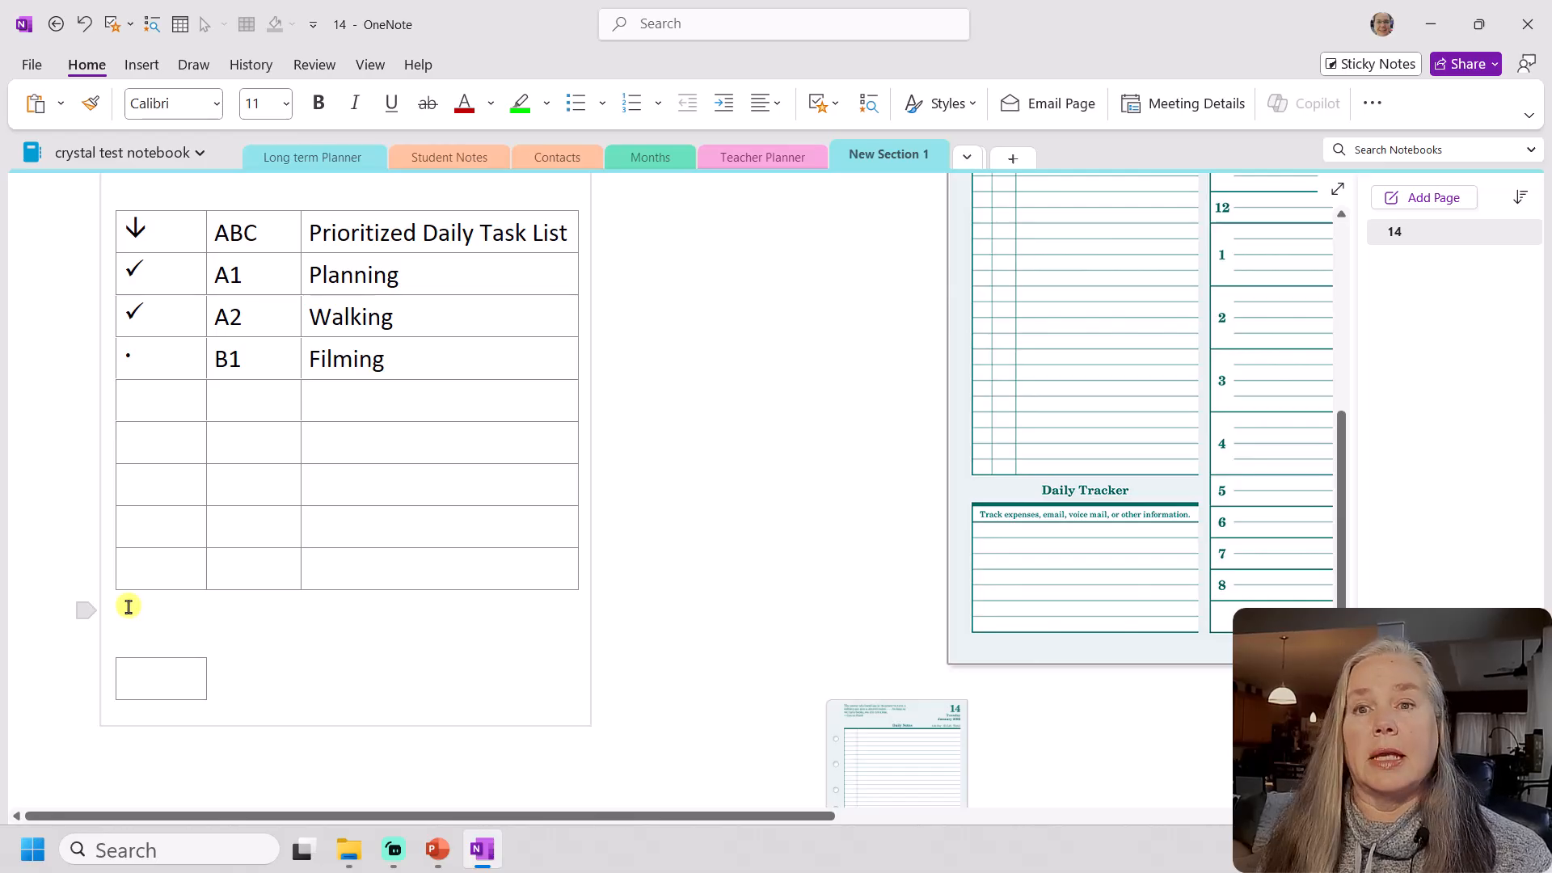
key("ctrl+v")
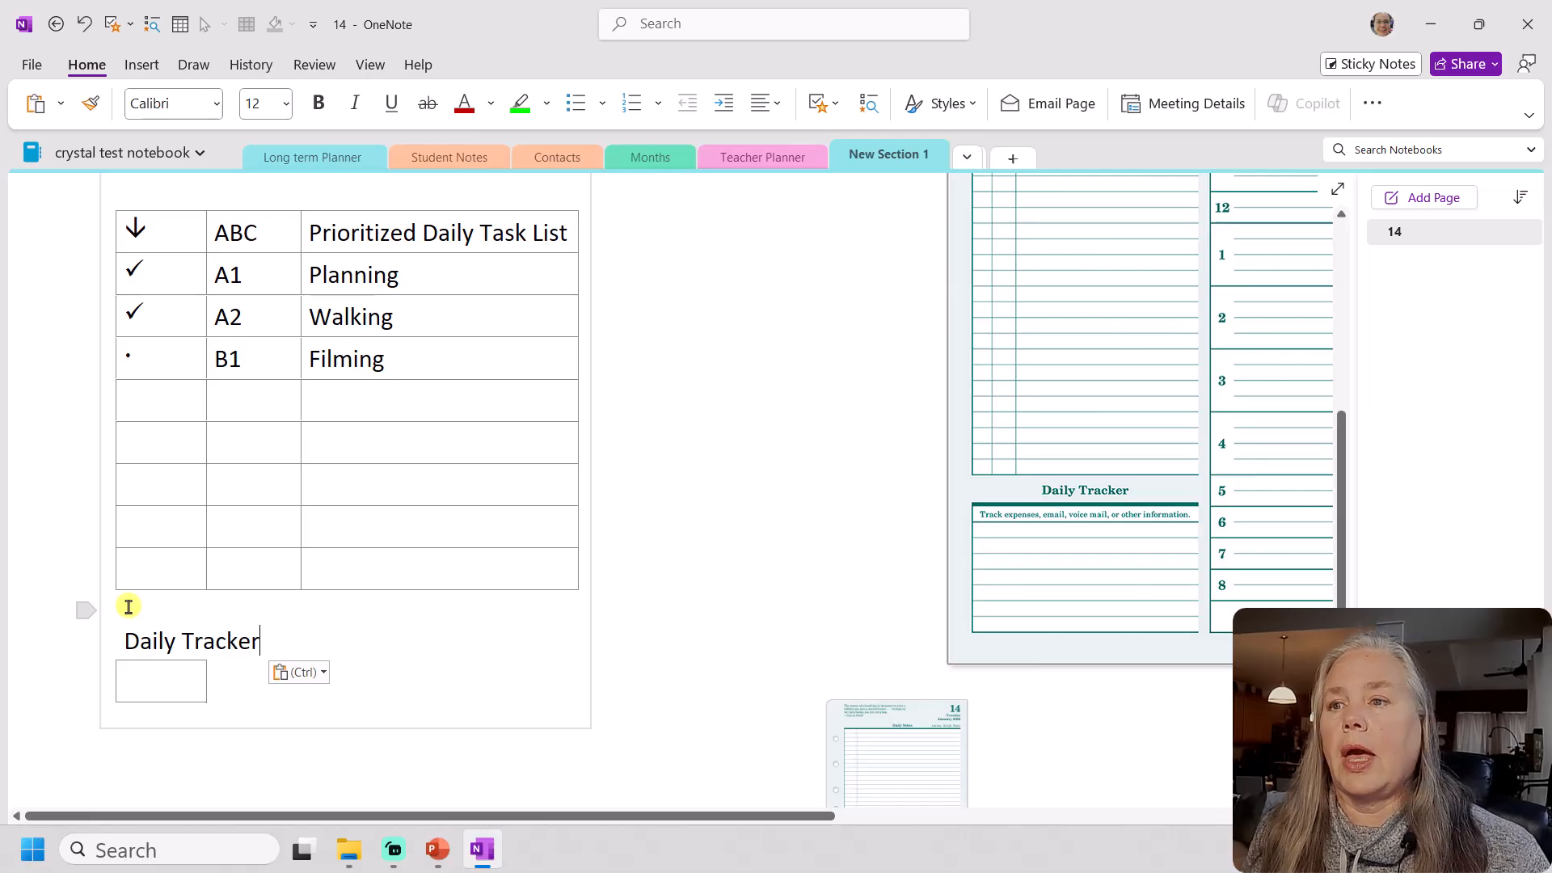
Dictate "Track expenses, e-mail, voicemail, or other information." into the cell beneath the Daily Tracker heading
left_click(161, 672)
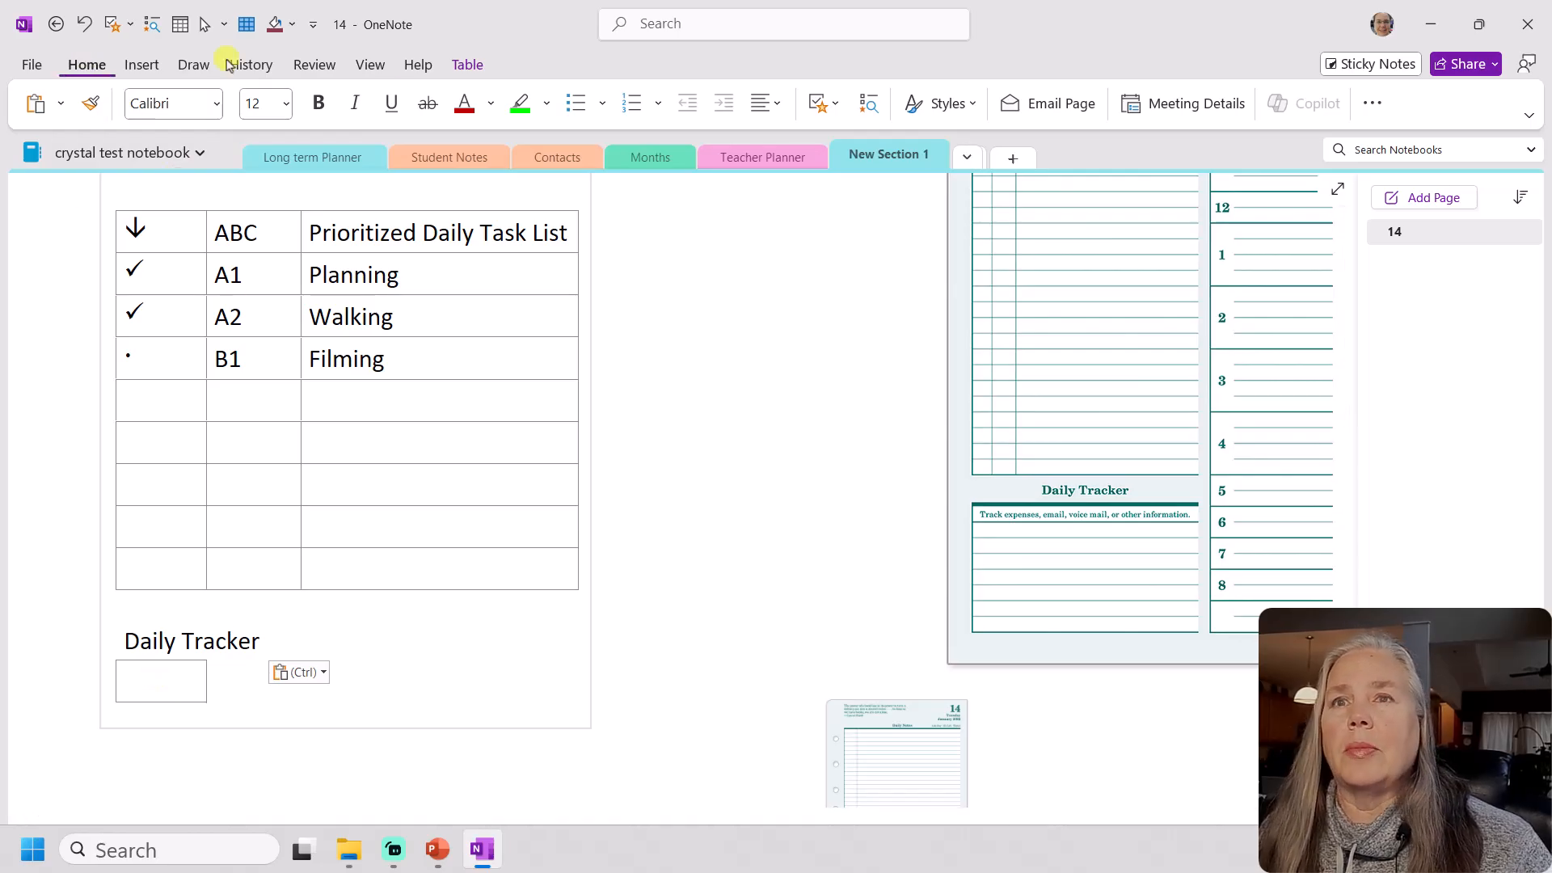
left_click(1373, 102)
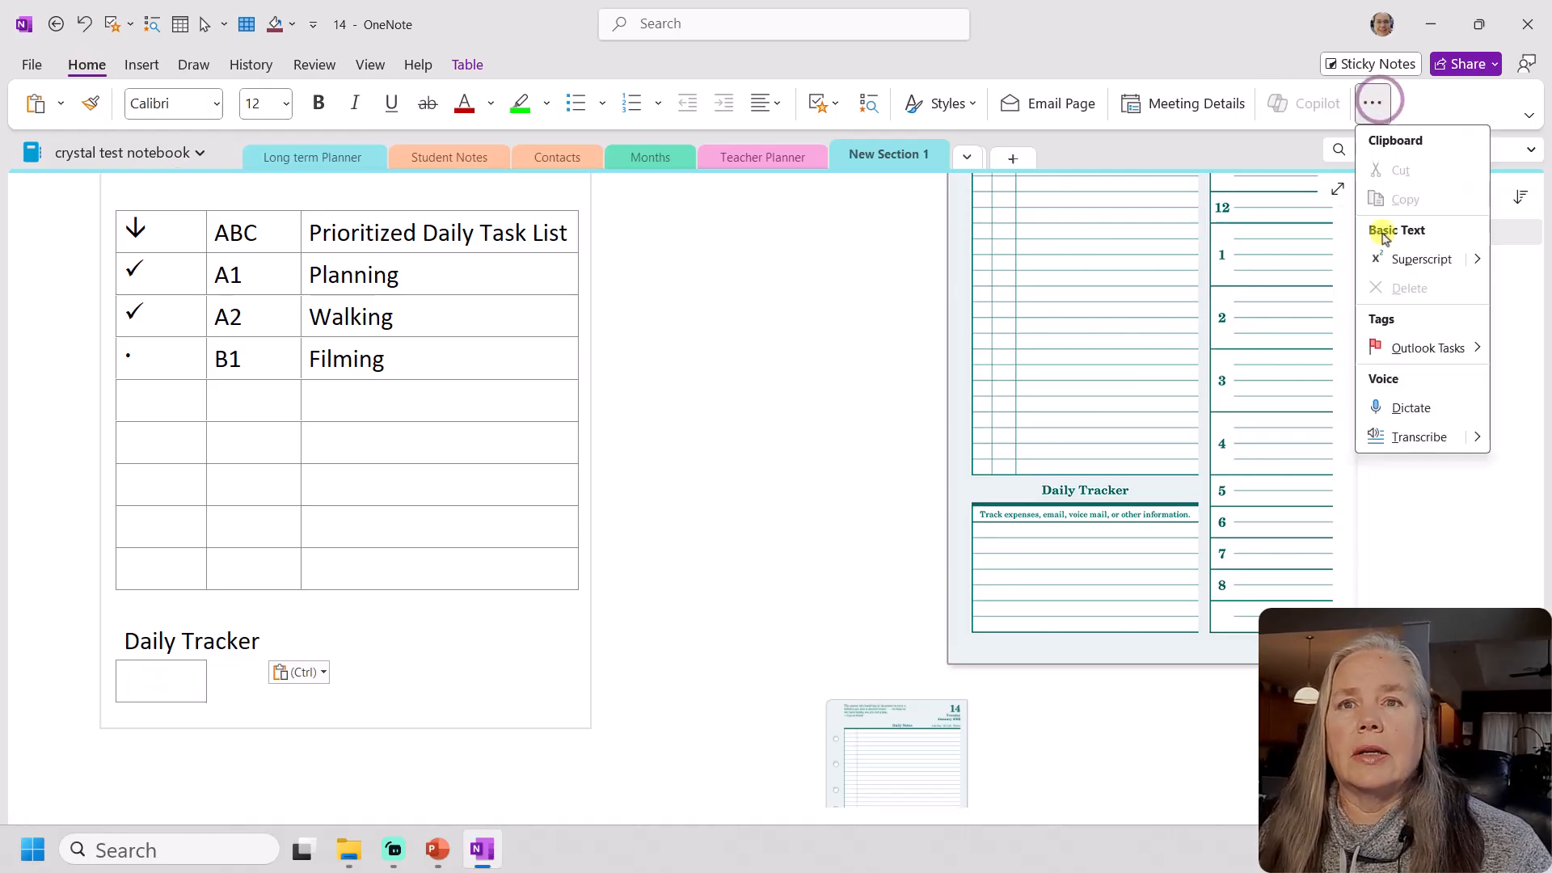
left_click(1399, 408)
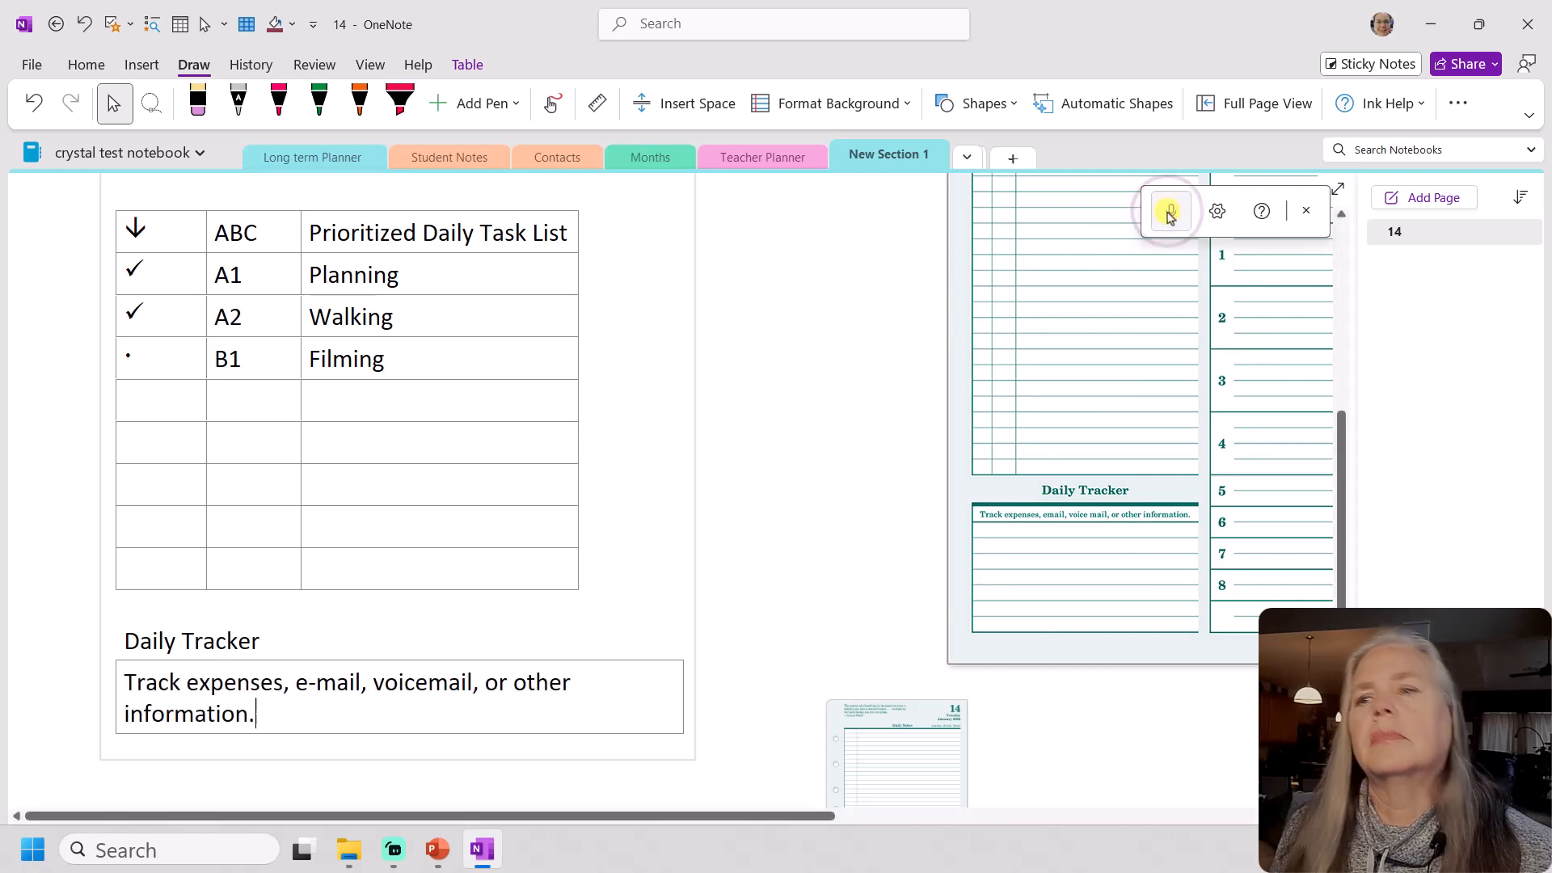
left_click(1169, 212)
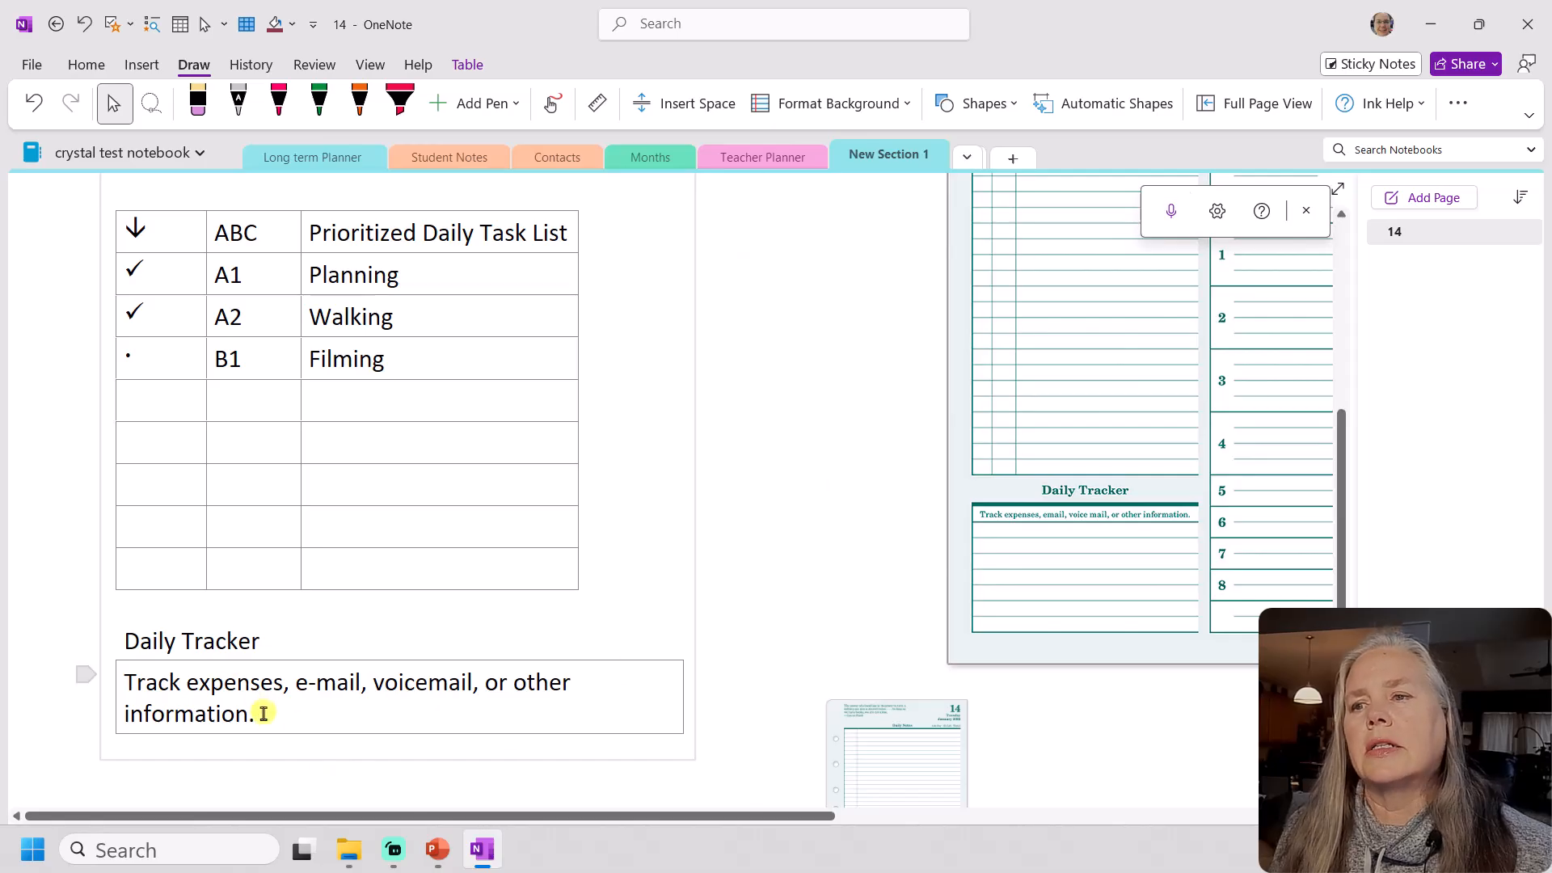
Set the font size of the dictated tracker description to 9
left_click_drag(262, 713, 128, 681)
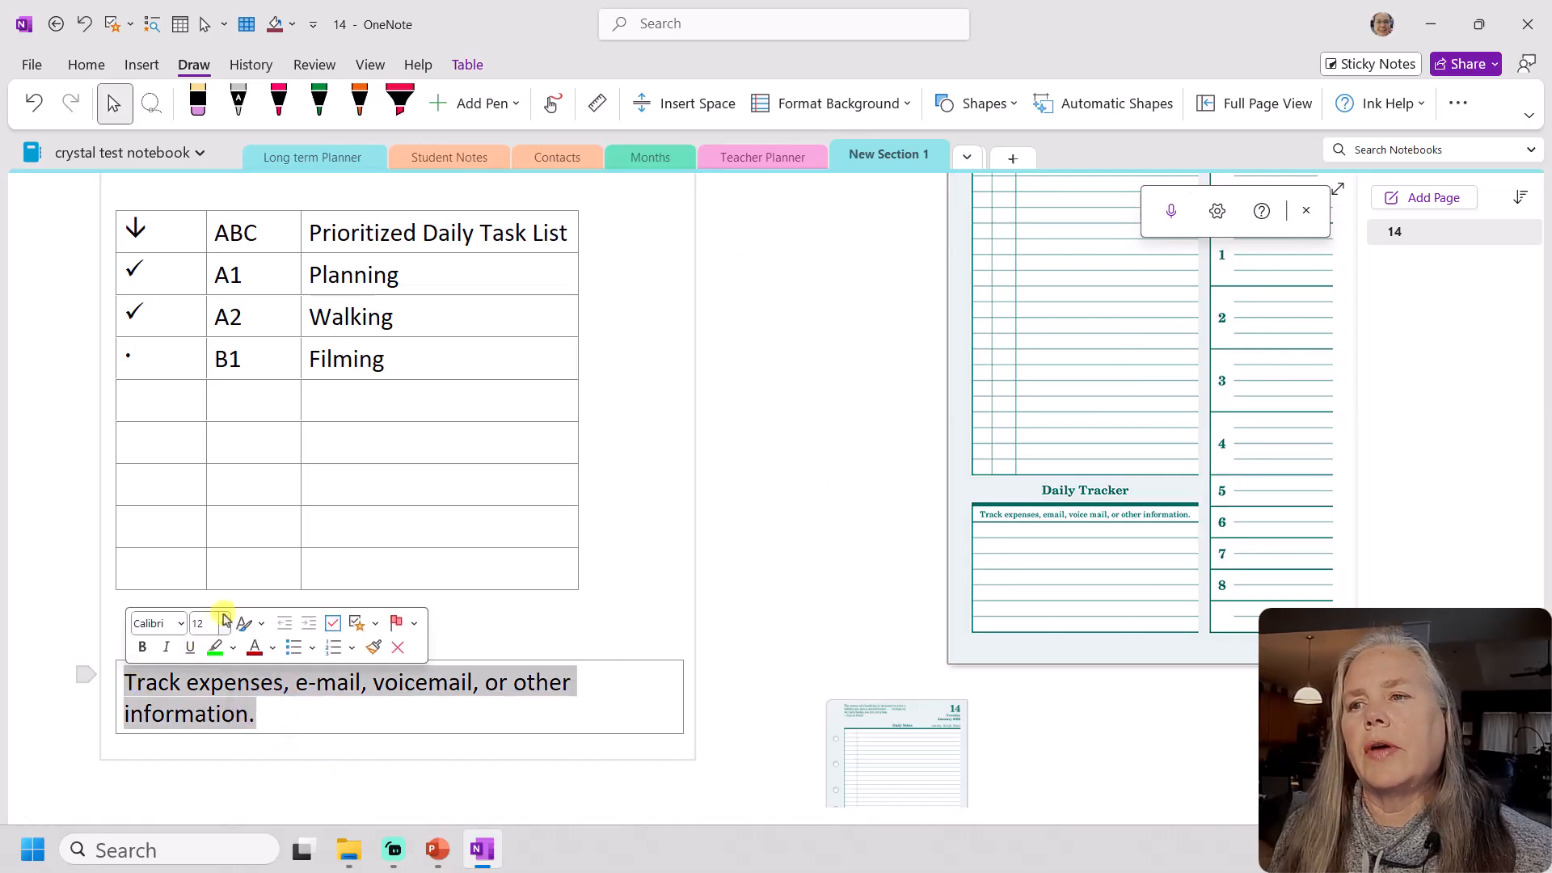
left_click(226, 622)
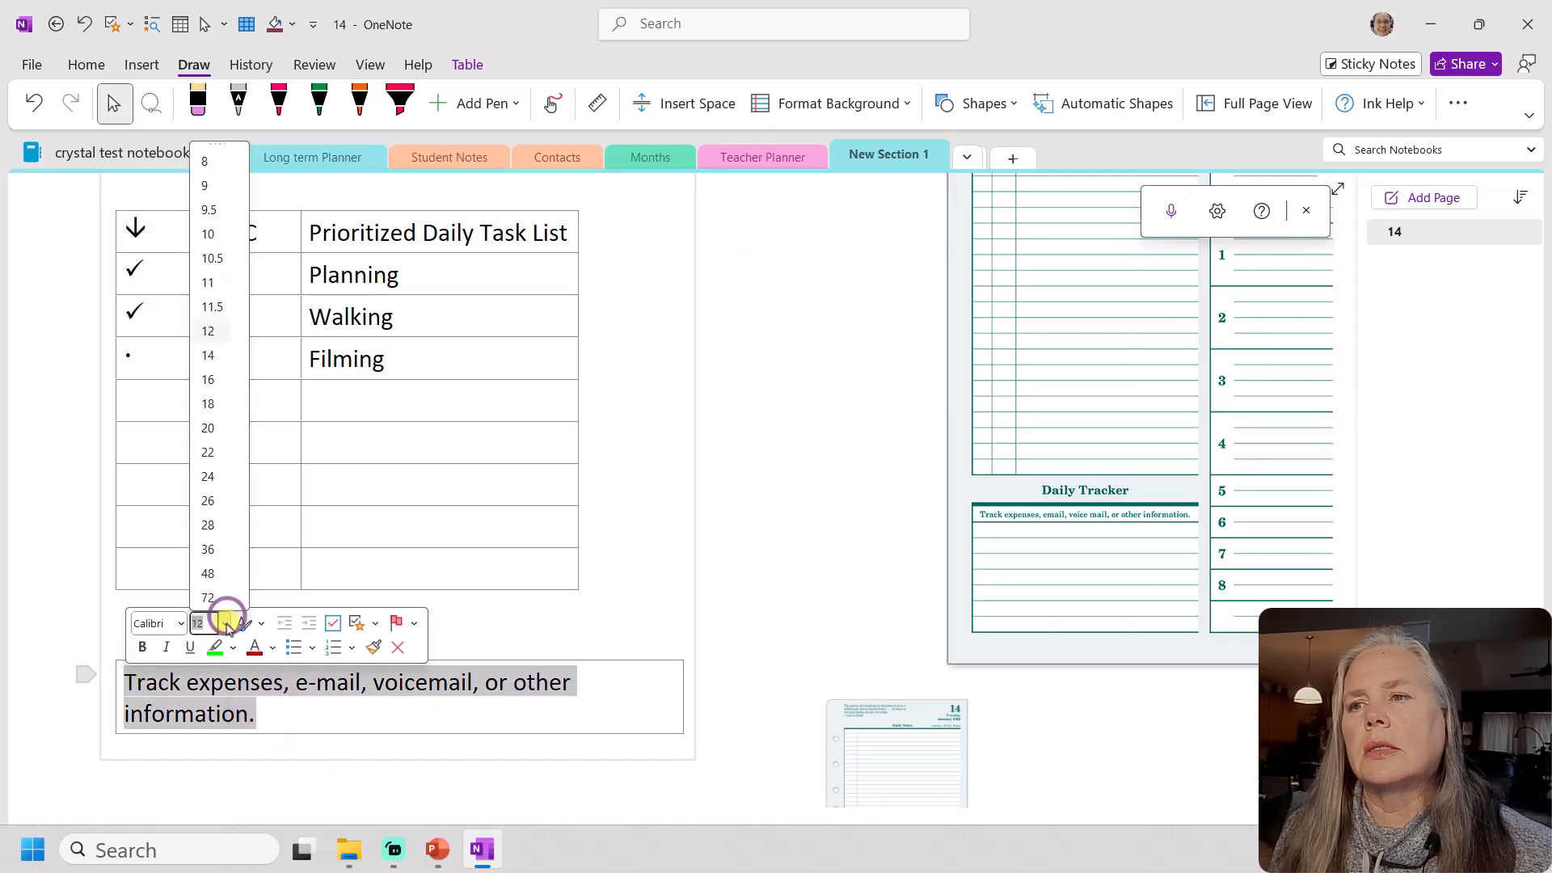
left_click(219, 186)
left_click(576, 692)
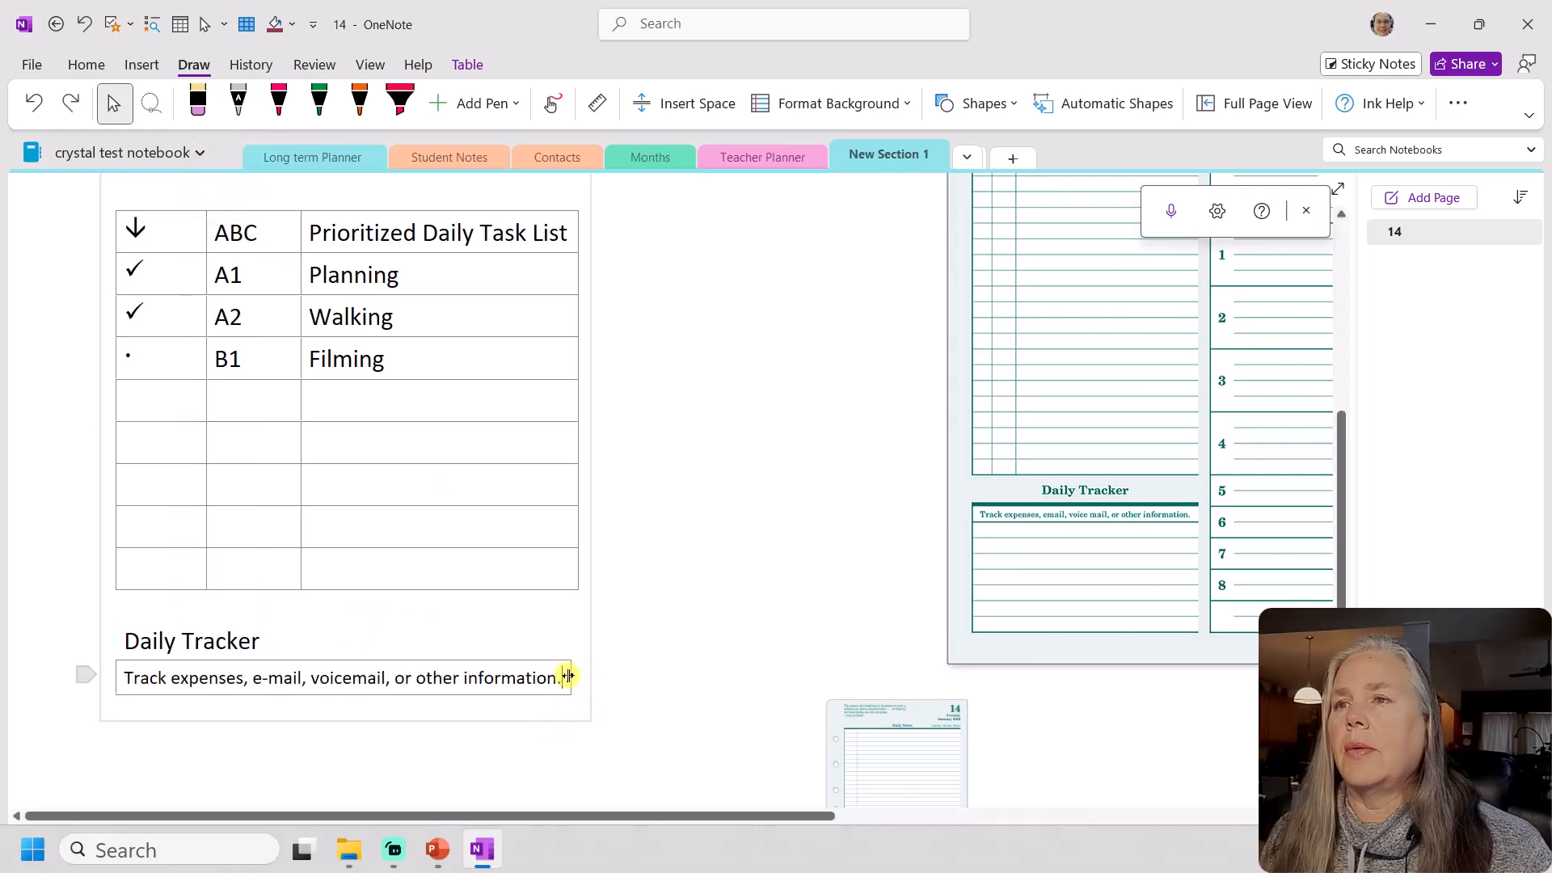
Shade the tracker description cell with the lightest green theme color
left_click_drag(115, 675, 566, 676)
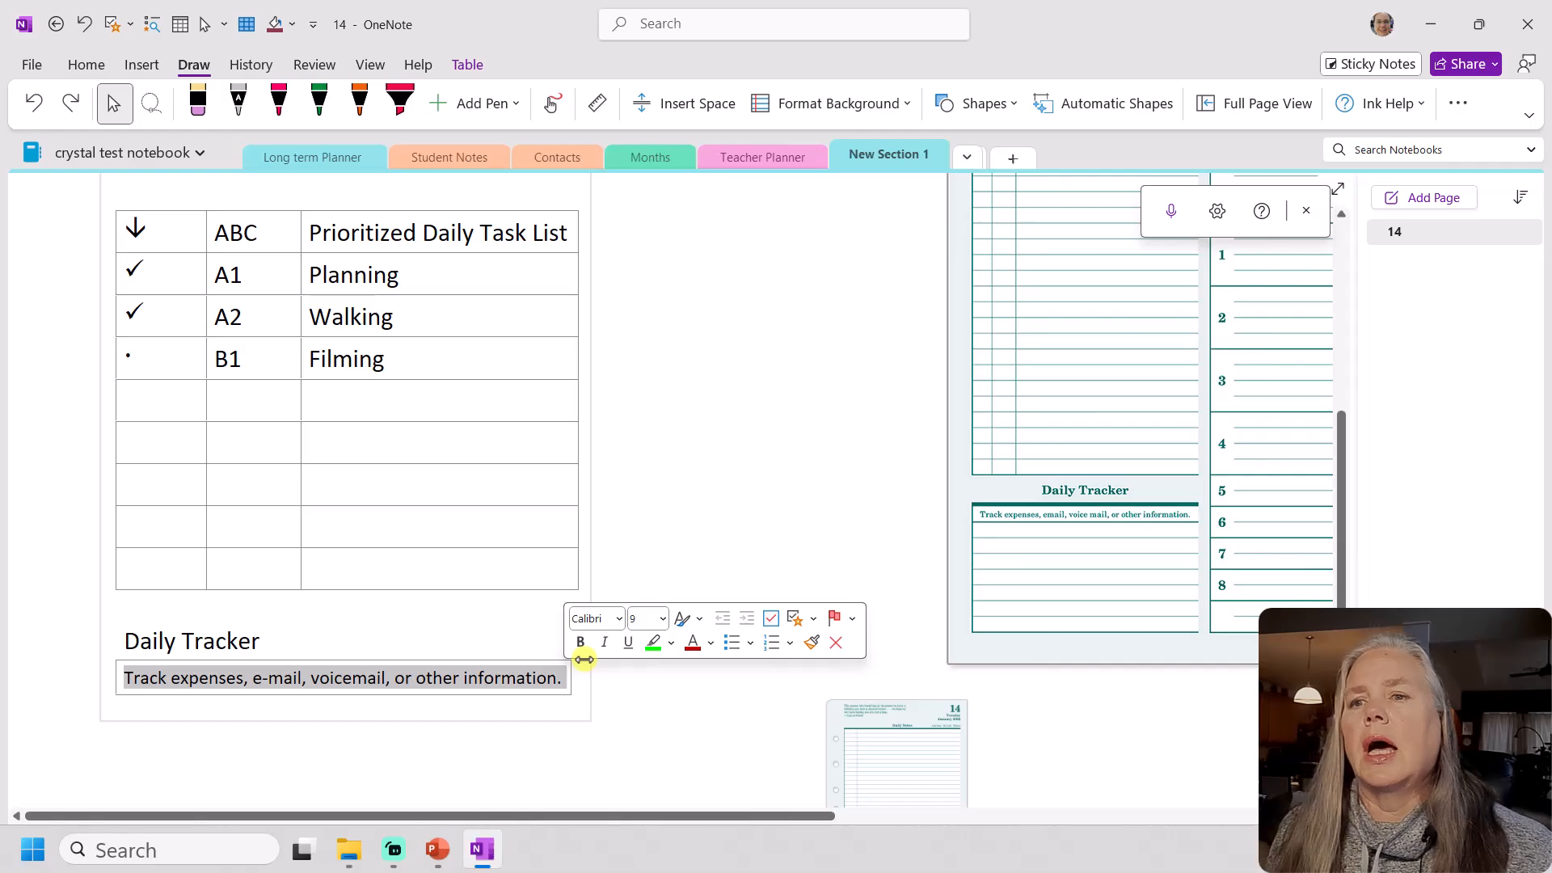
left_click(294, 28)
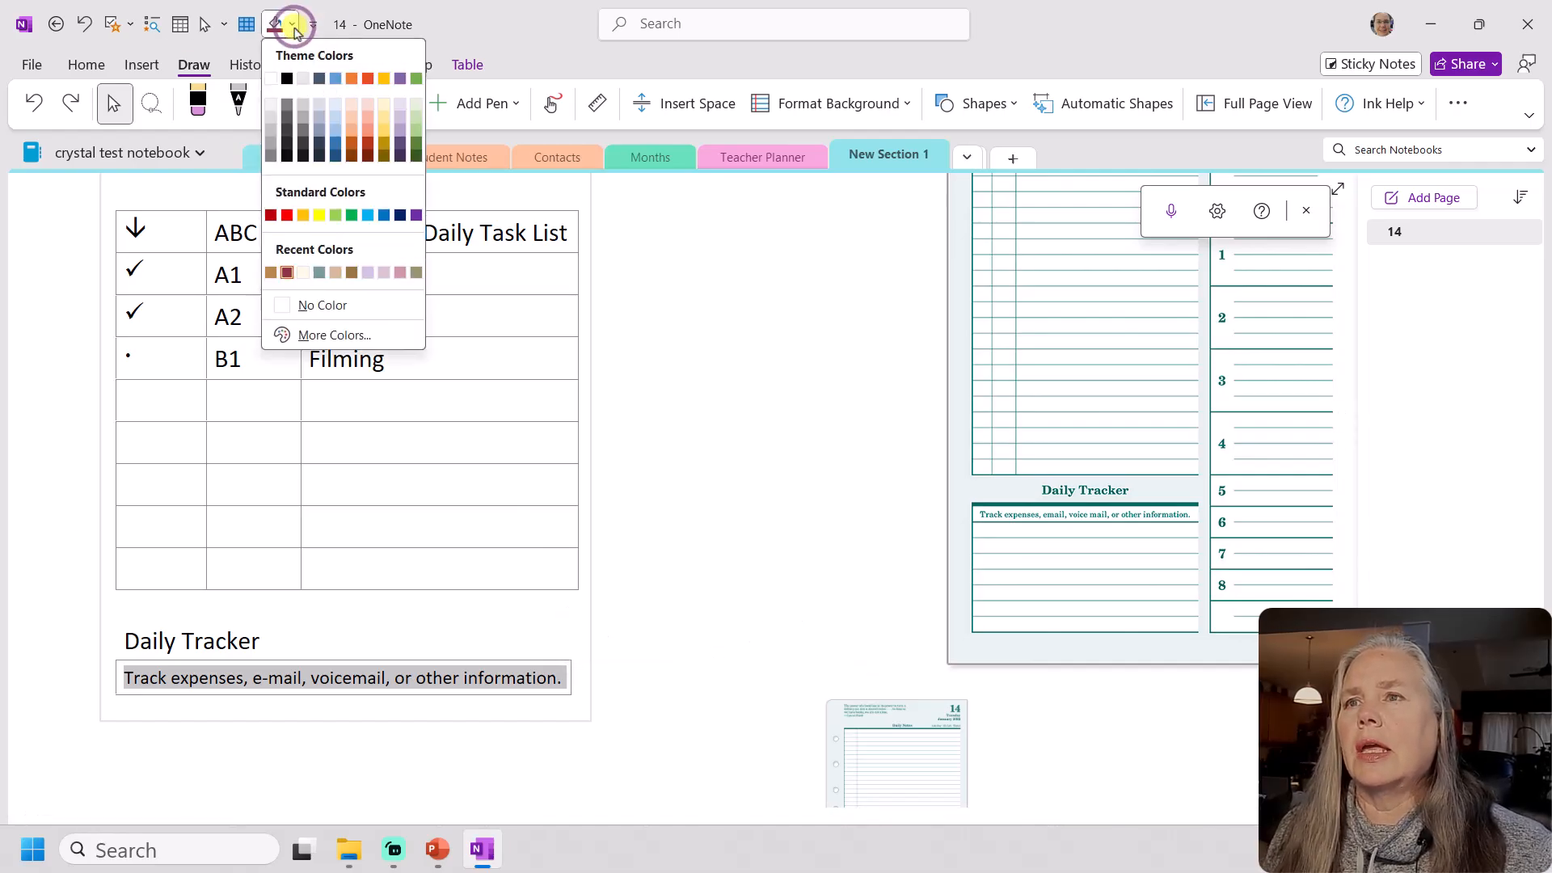
left_click(420, 113)
left_click(515, 595)
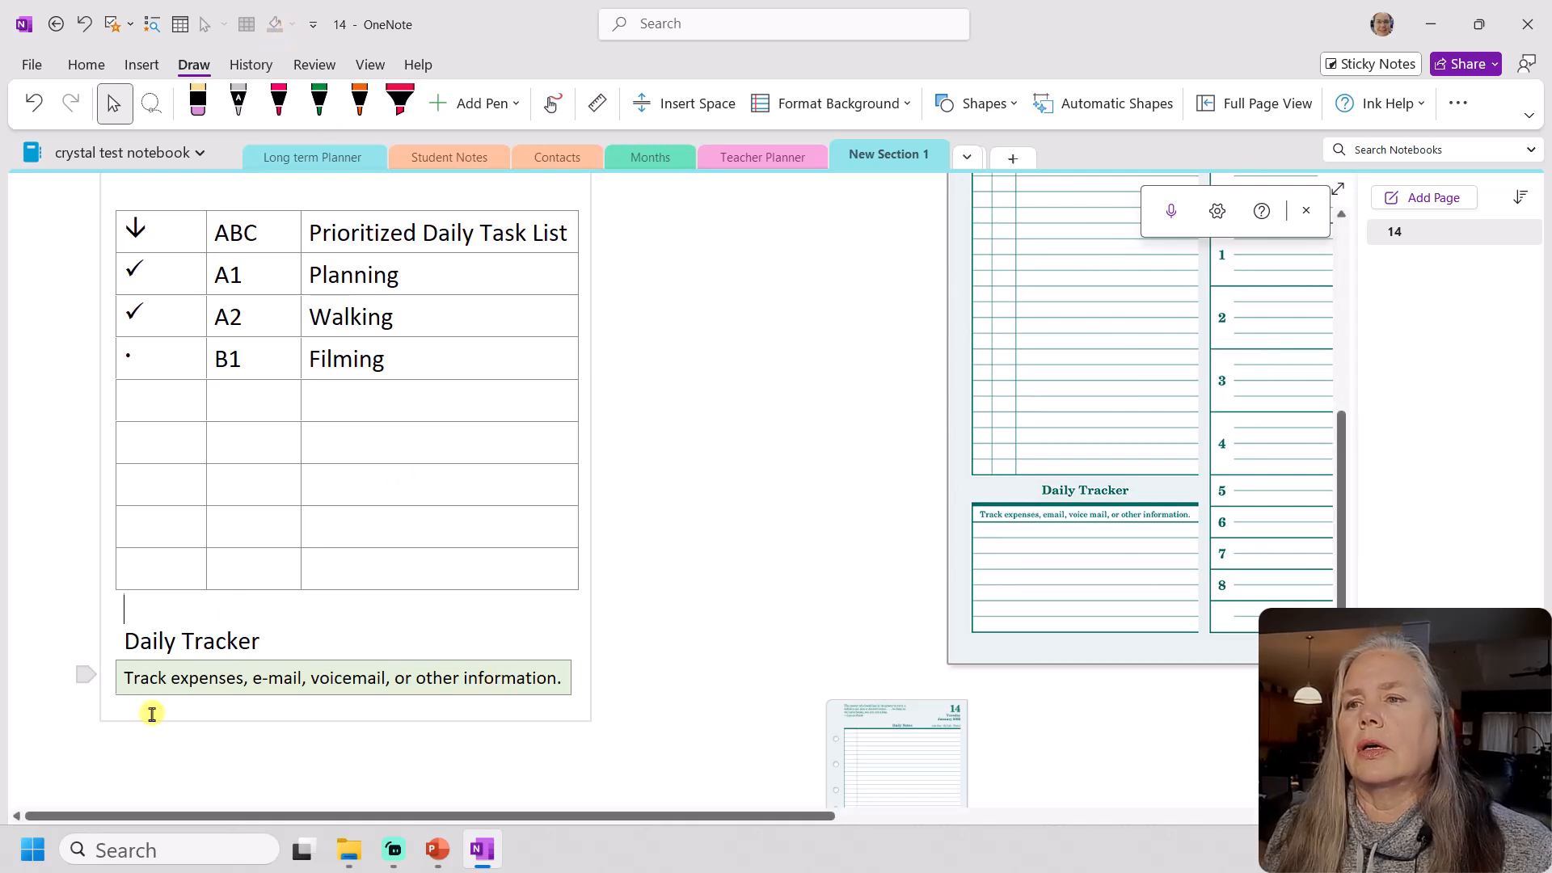
Shade the tracker description cell with the lightest gray theme color
left_click(125, 673)
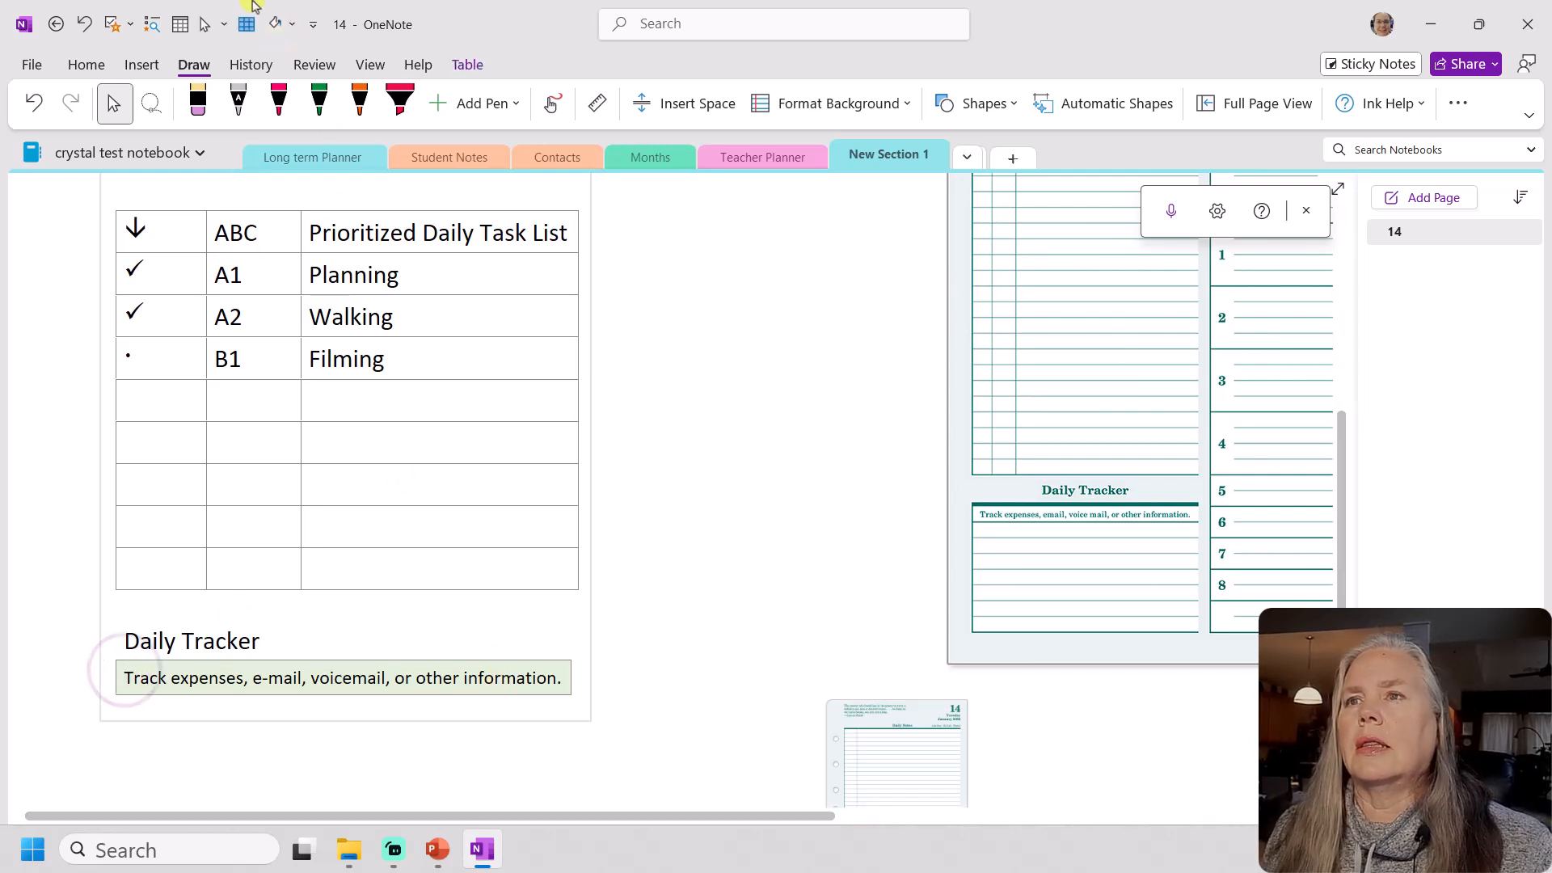
left_click(292, 25)
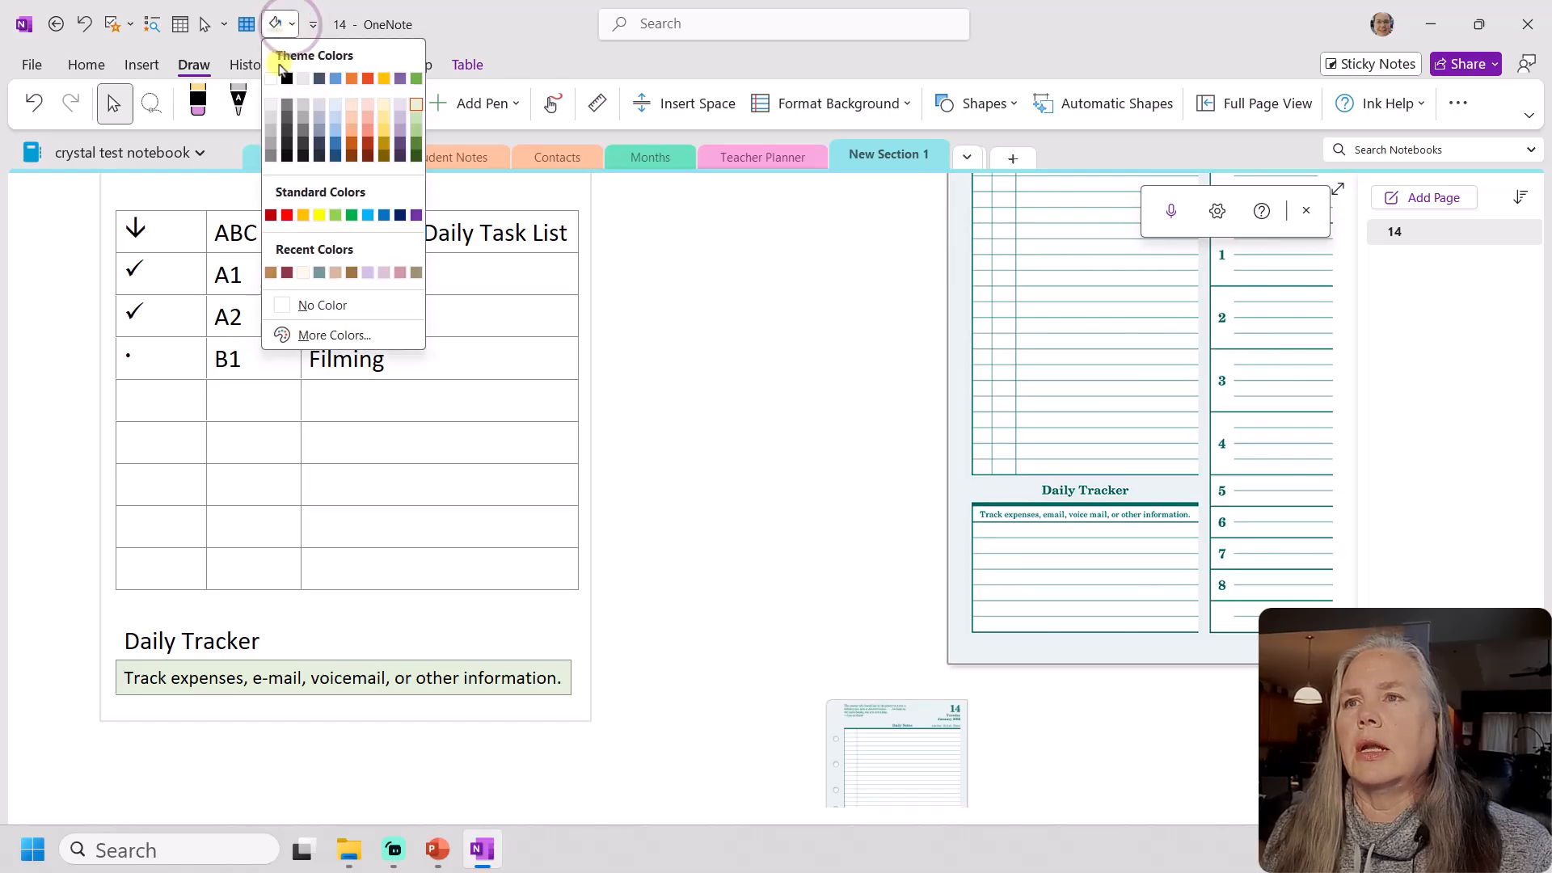
left_click(270, 110)
left_click(426, 711)
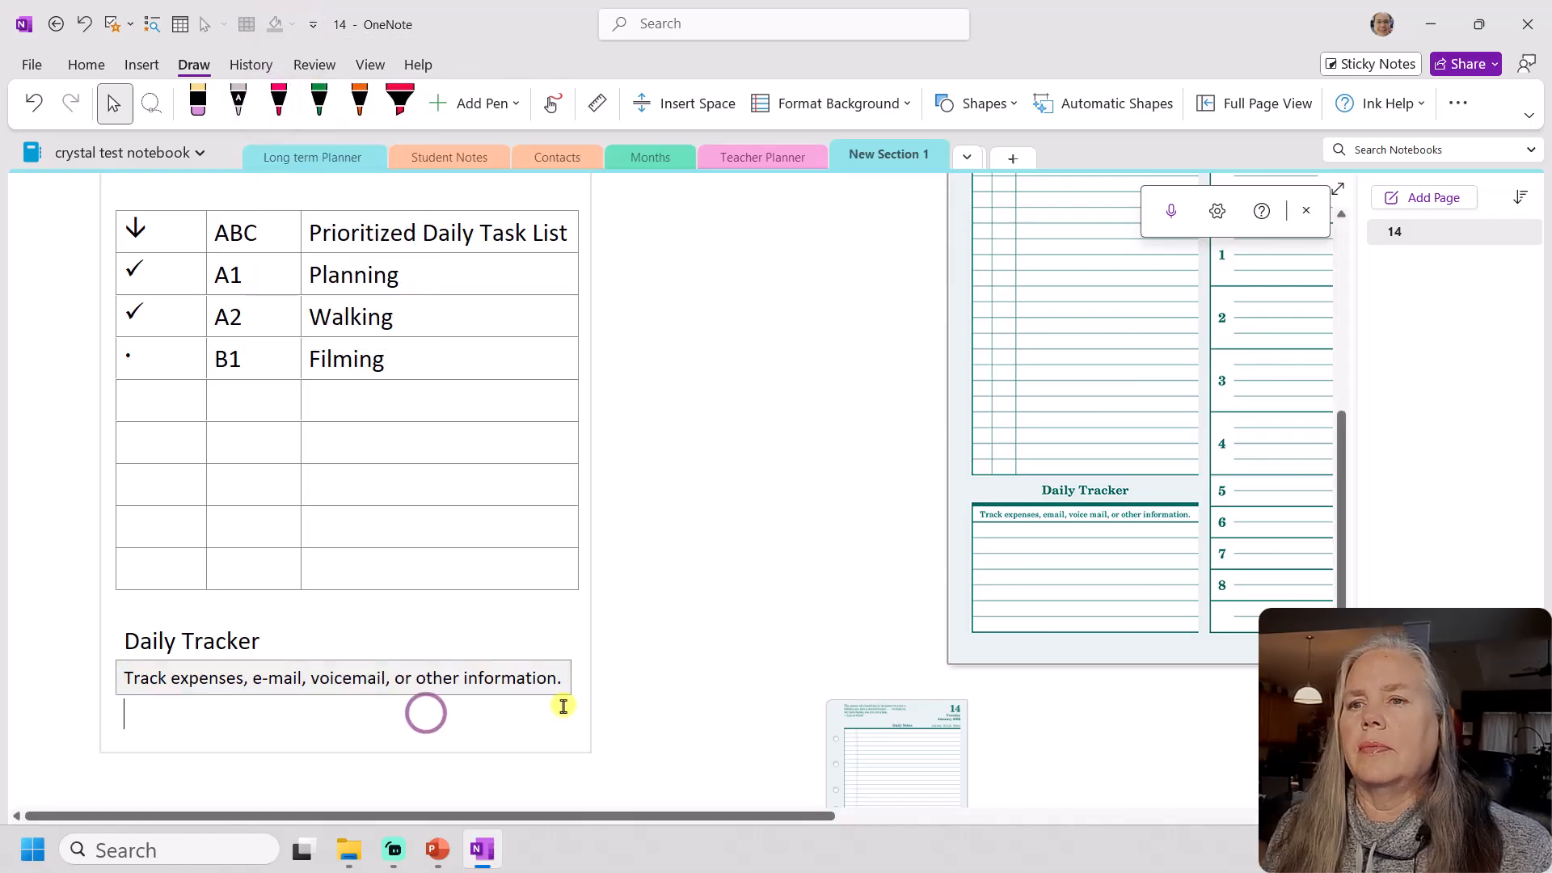
Insert a blank row below the description row of the Daily Tracker table
right_click(501, 677)
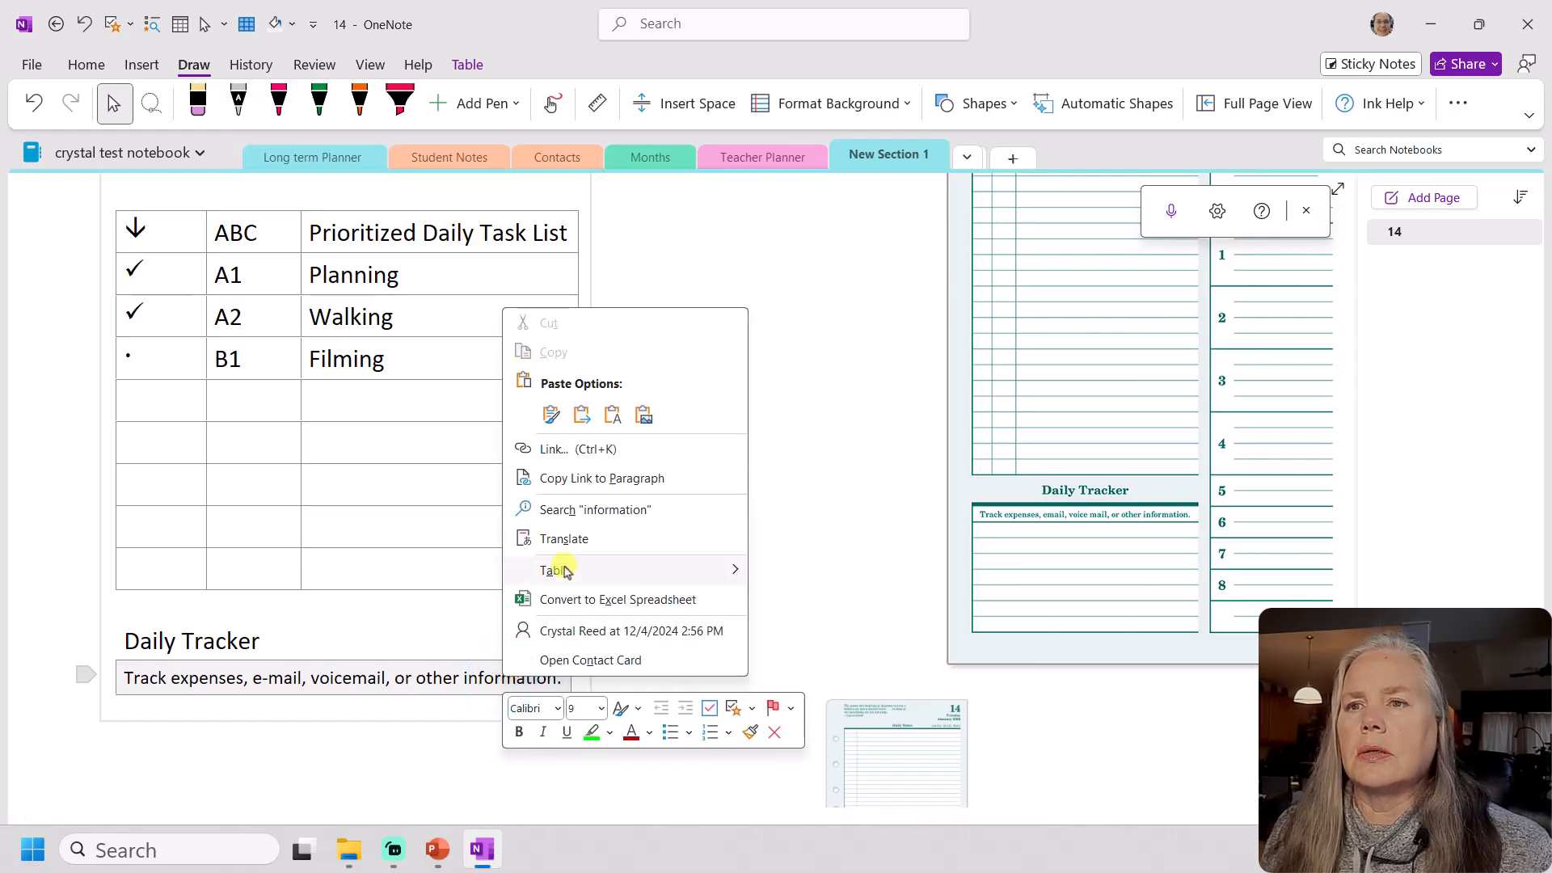
mouse_move(710, 567)
left_click(820, 416)
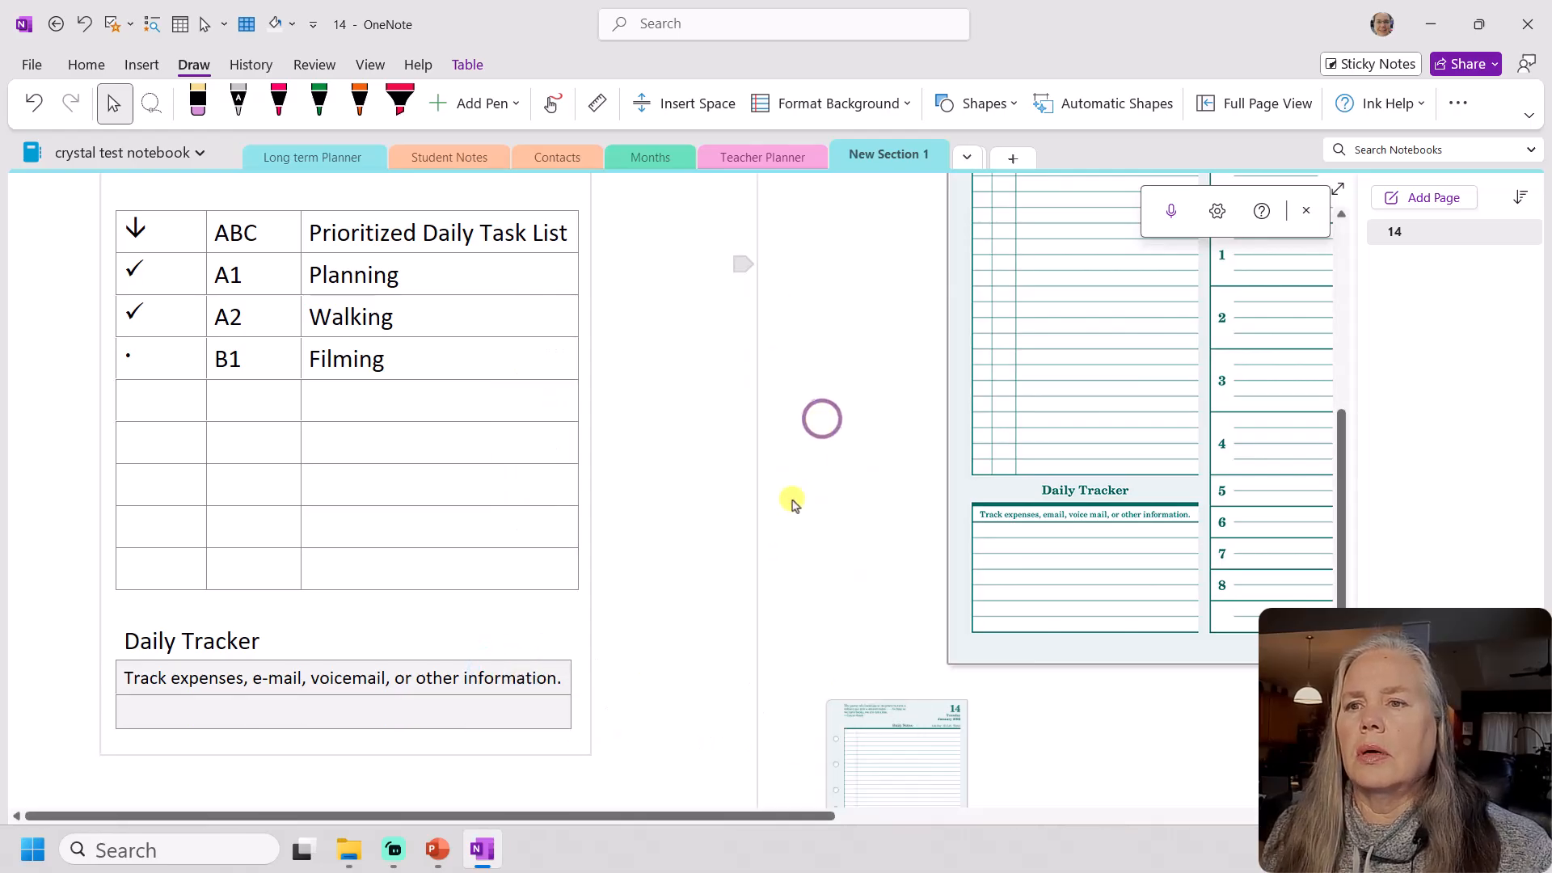
left_click(571, 712)
left_click(565, 712)
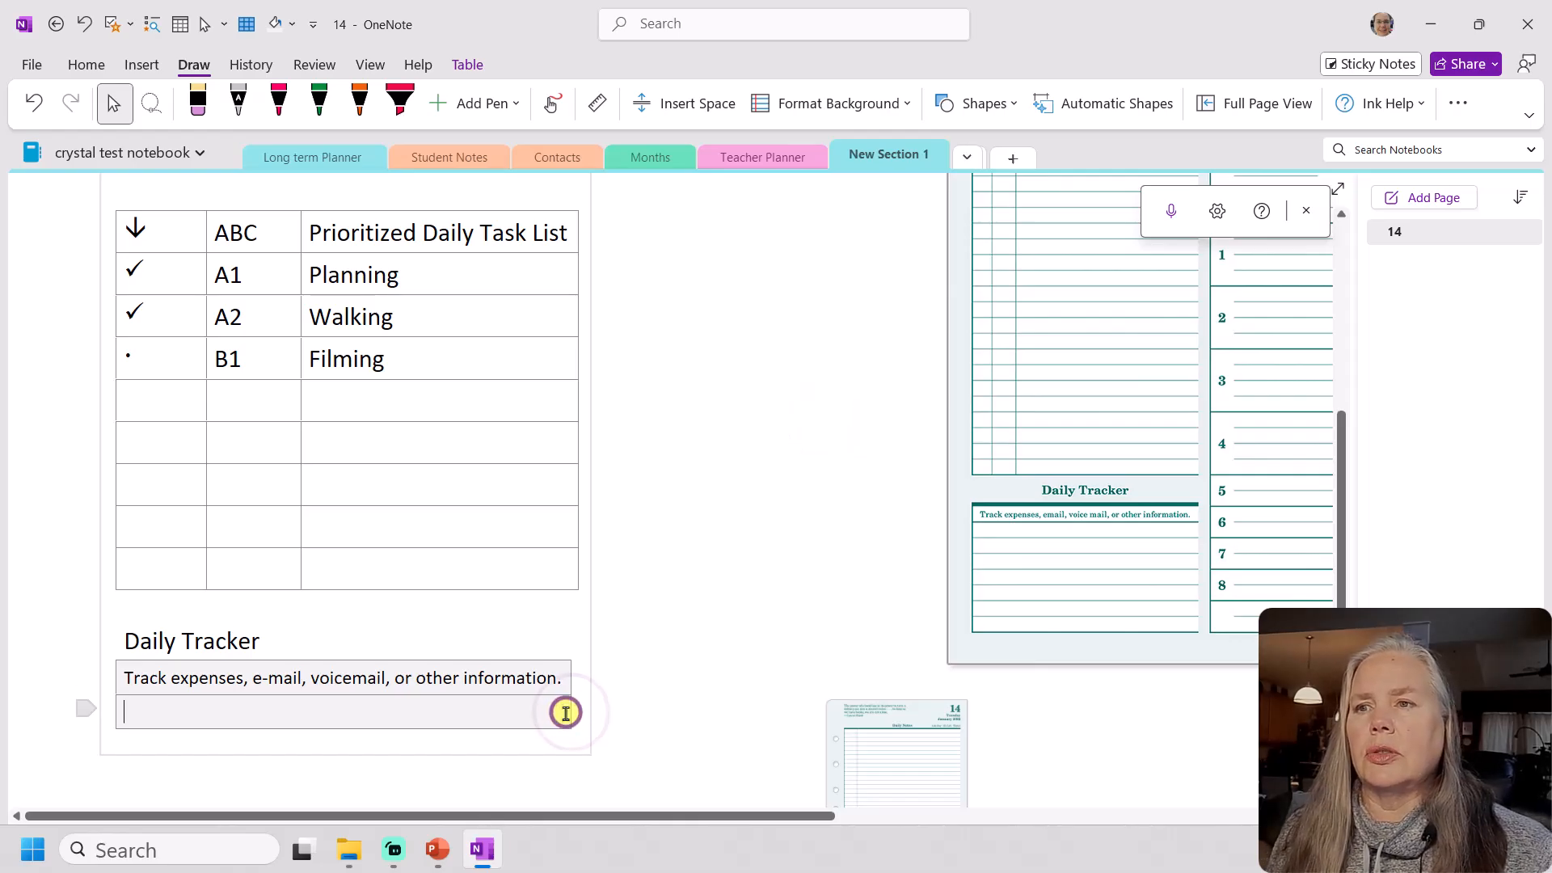
left_click(566, 717)
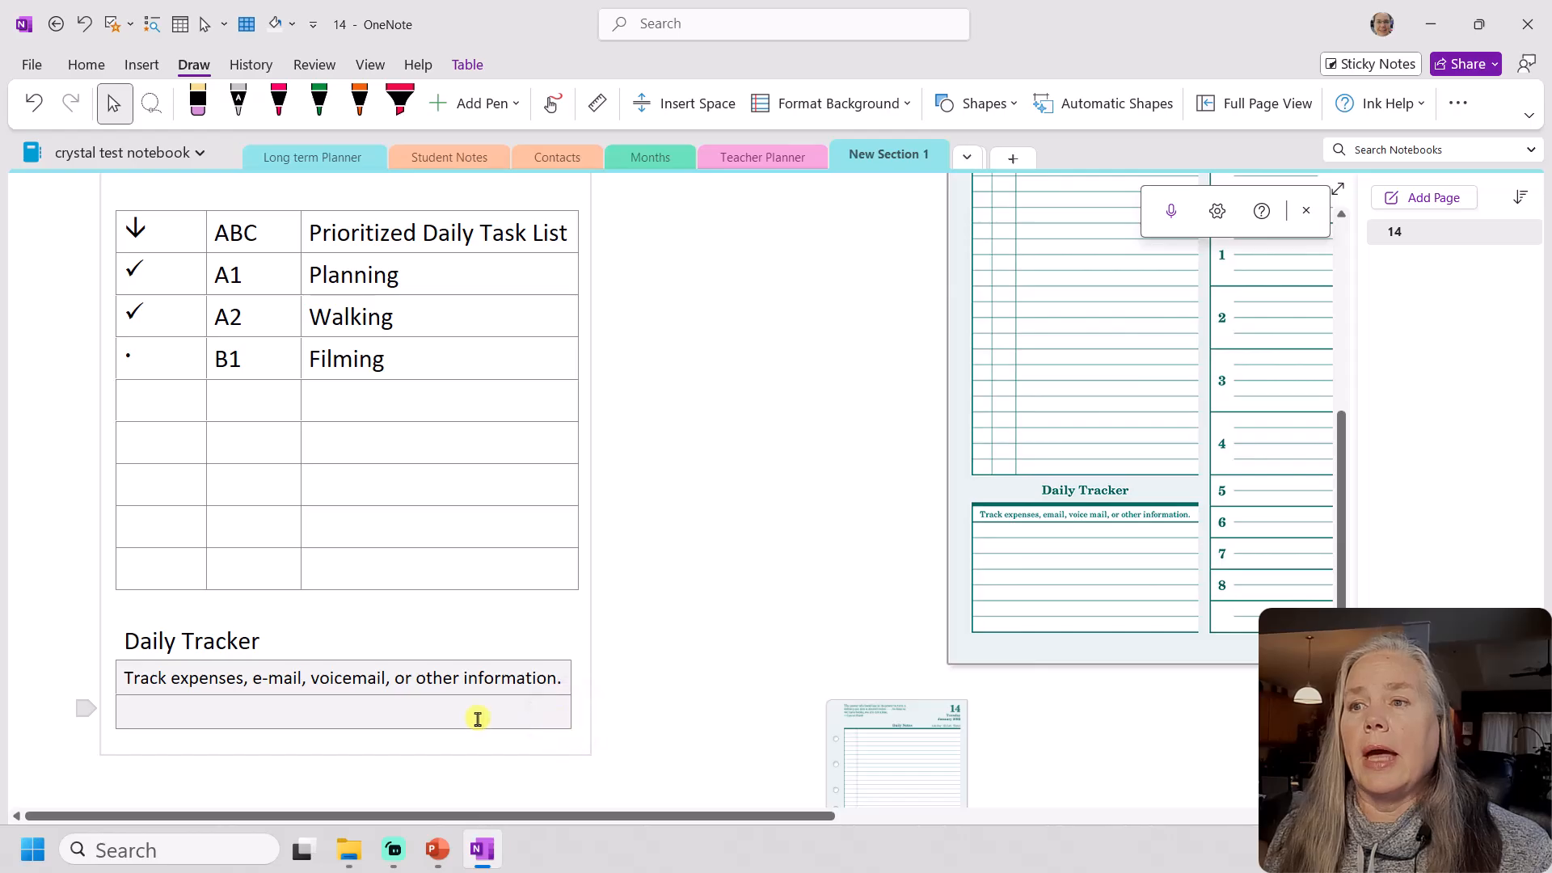
Insert two more rows at once below the existing two rows of the Daily Tracker table
left_click_drag(437, 679, 437, 708)
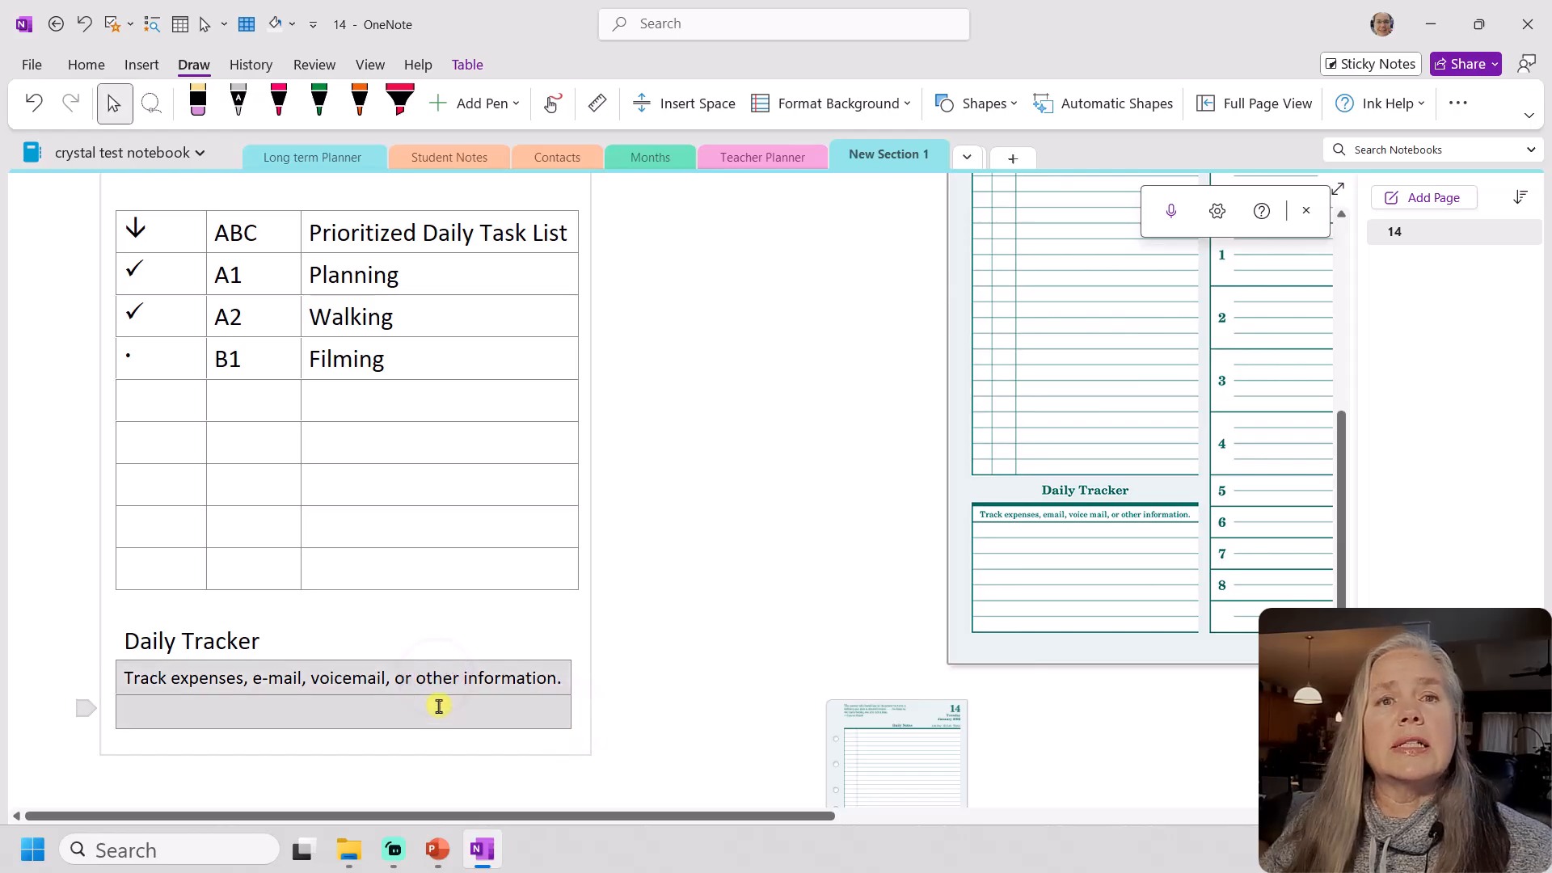
right_click(438, 707)
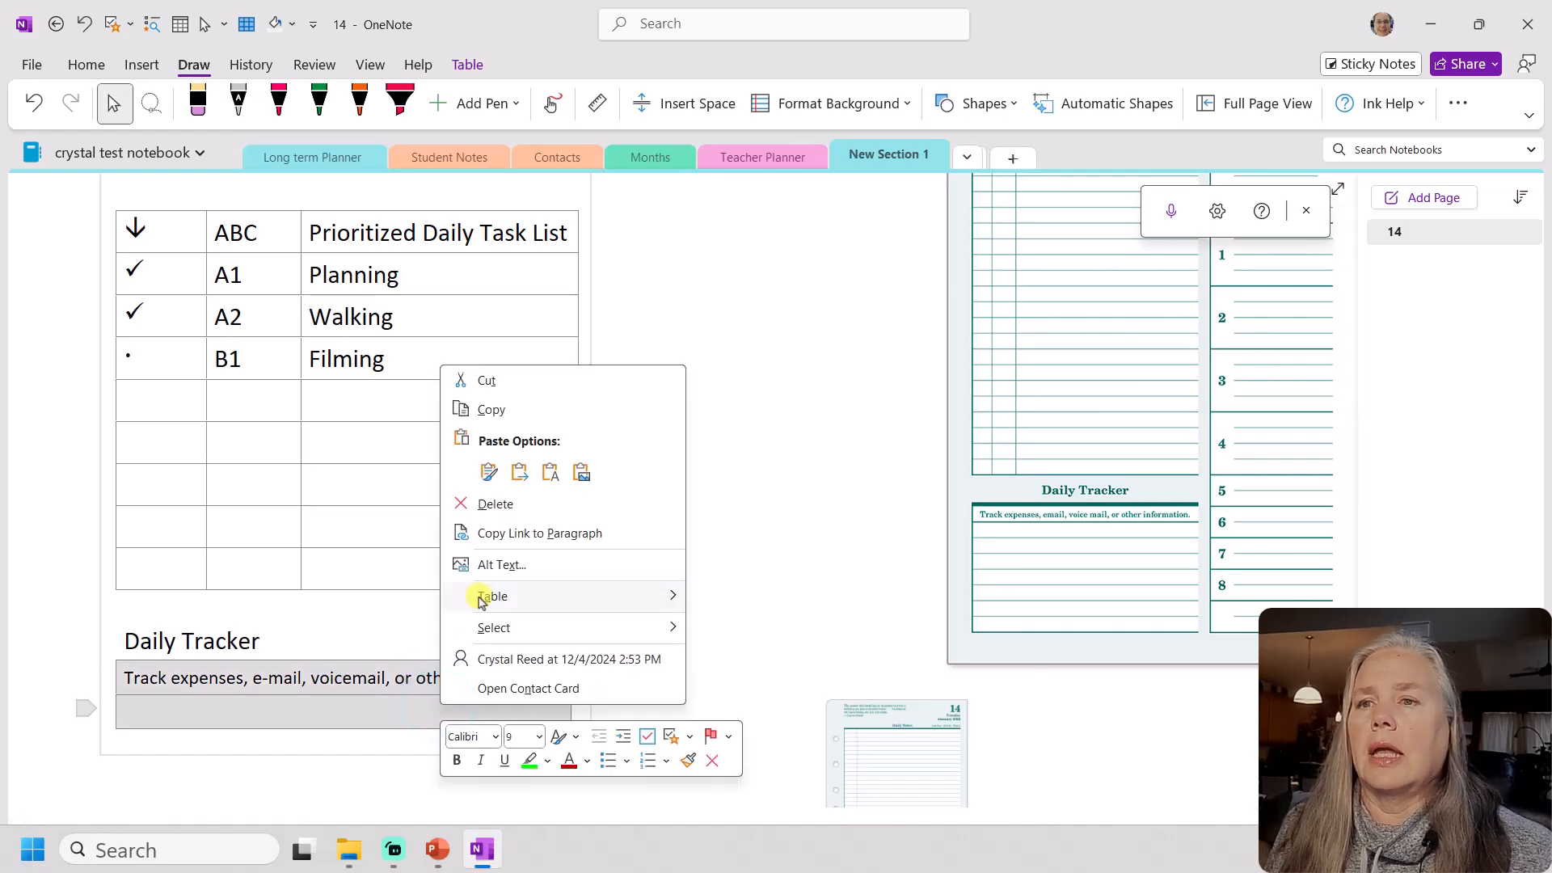
mouse_move(485, 596)
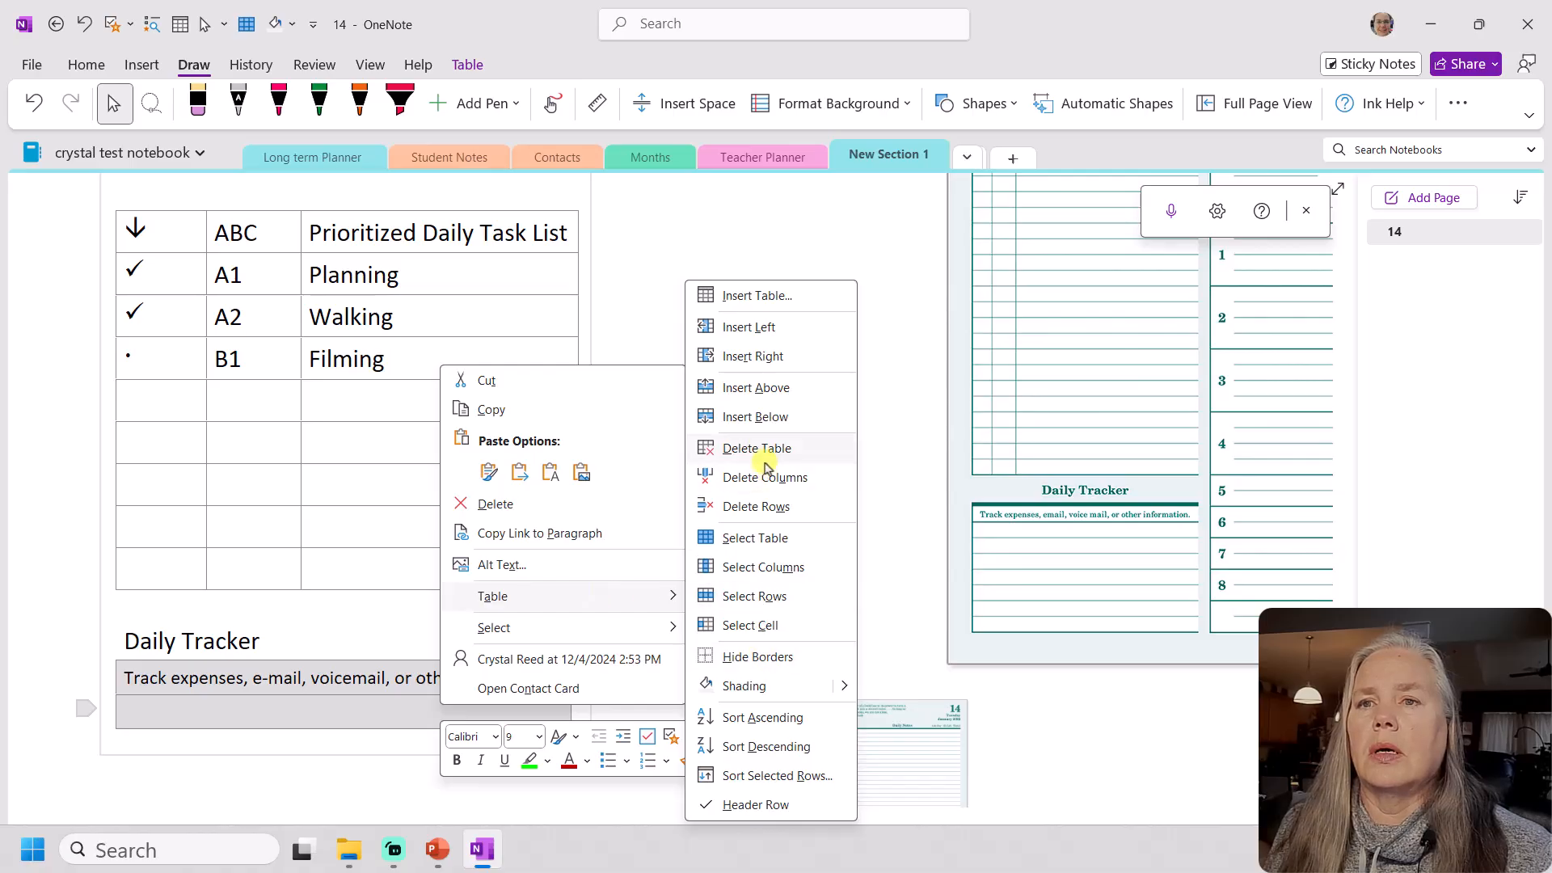
left_click(762, 421)
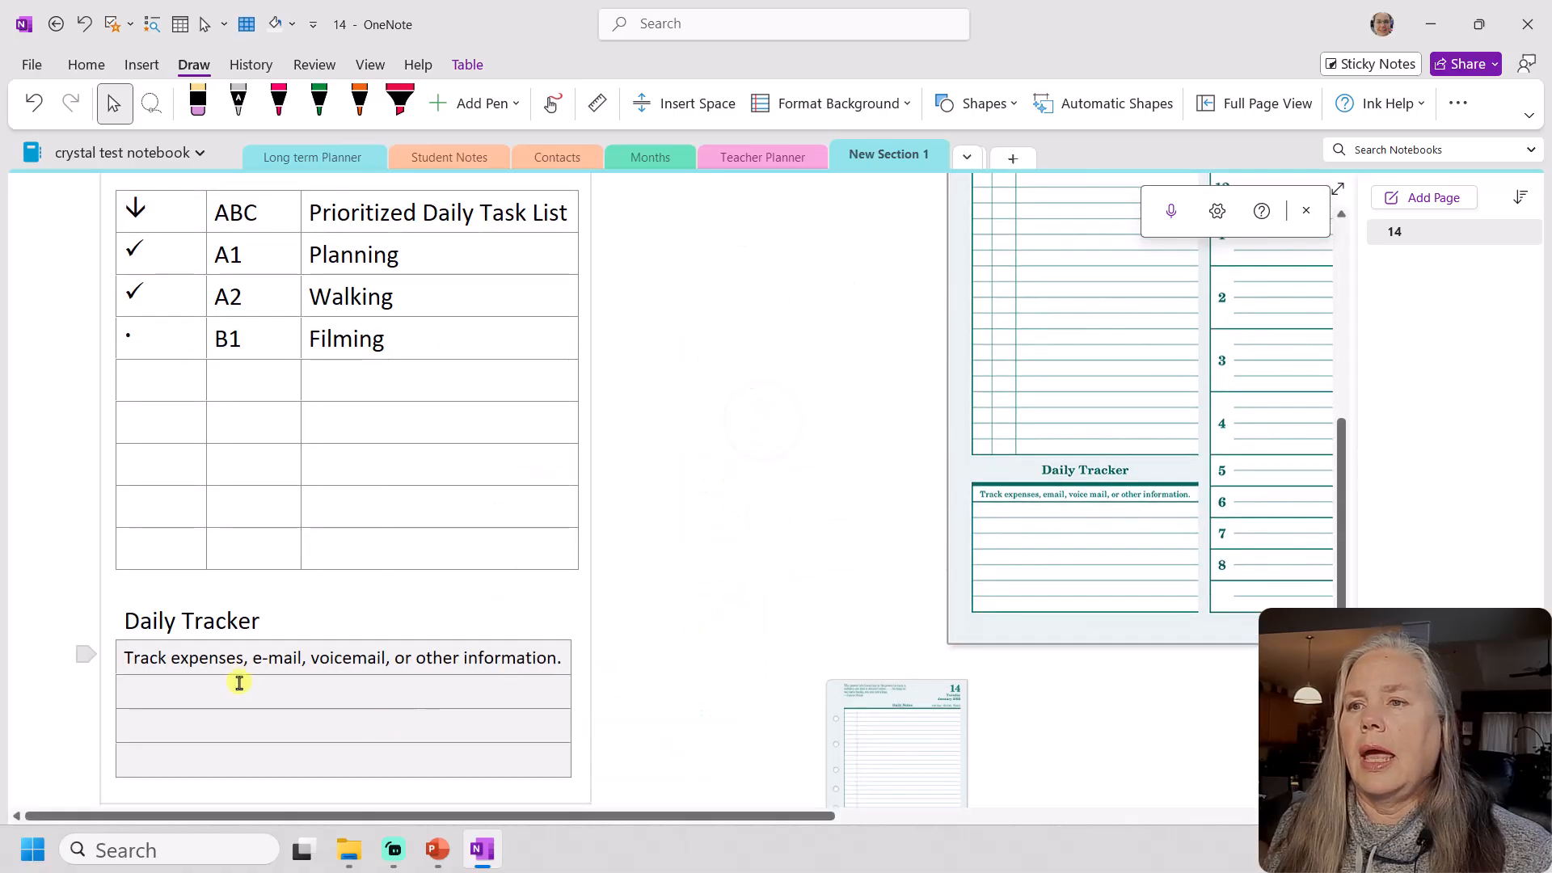
Remove the shading from the three blank rows of the Daily Tracker table, using No Color
left_click(233, 692)
left_click_drag(233, 691, 240, 757)
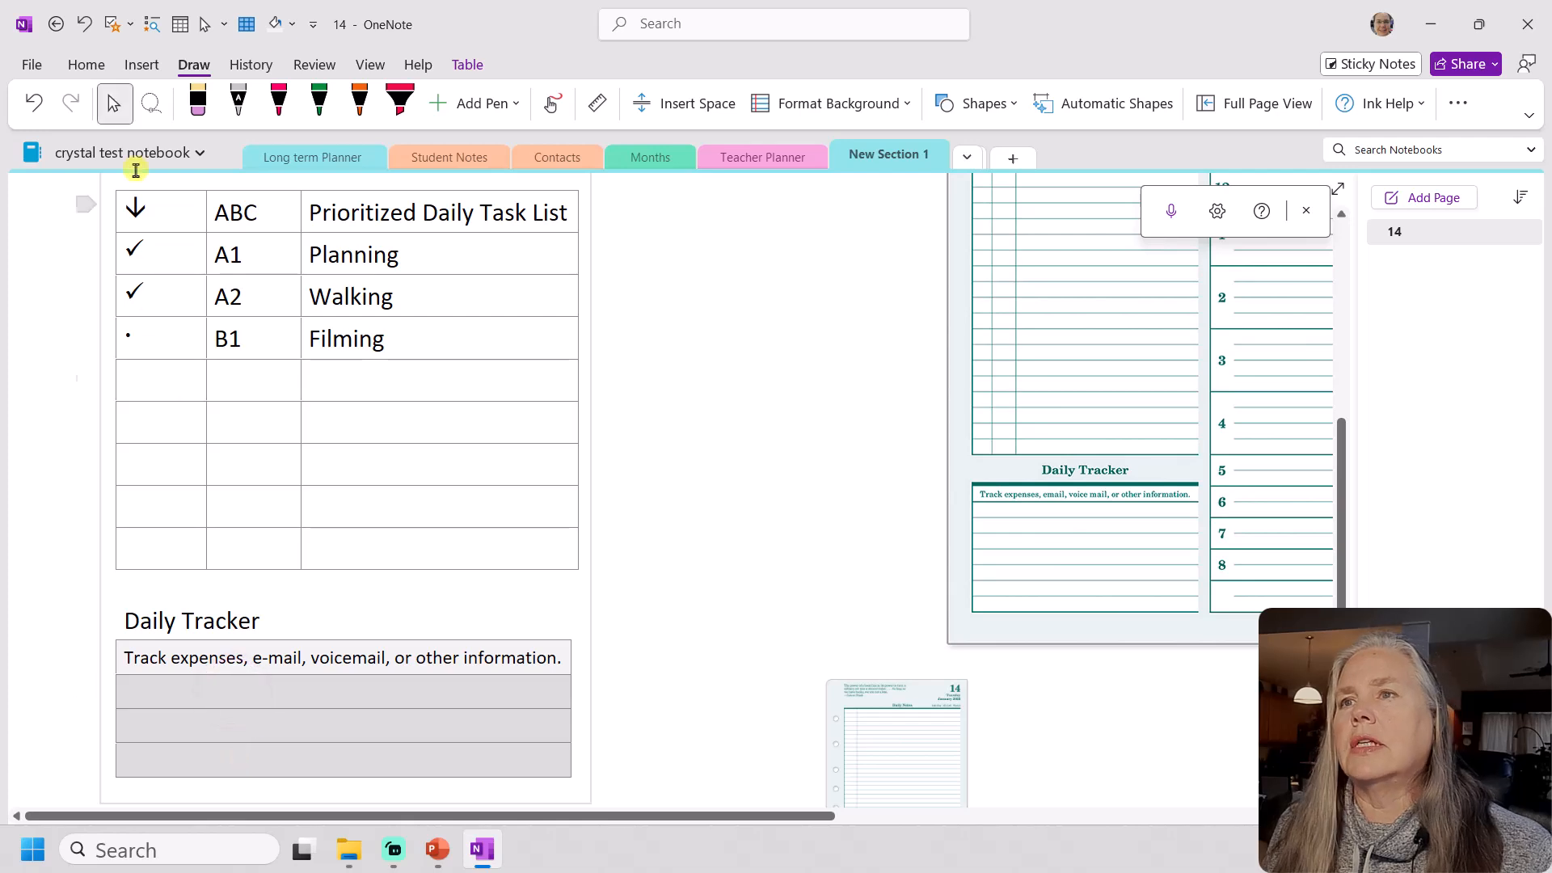
left_click(293, 21)
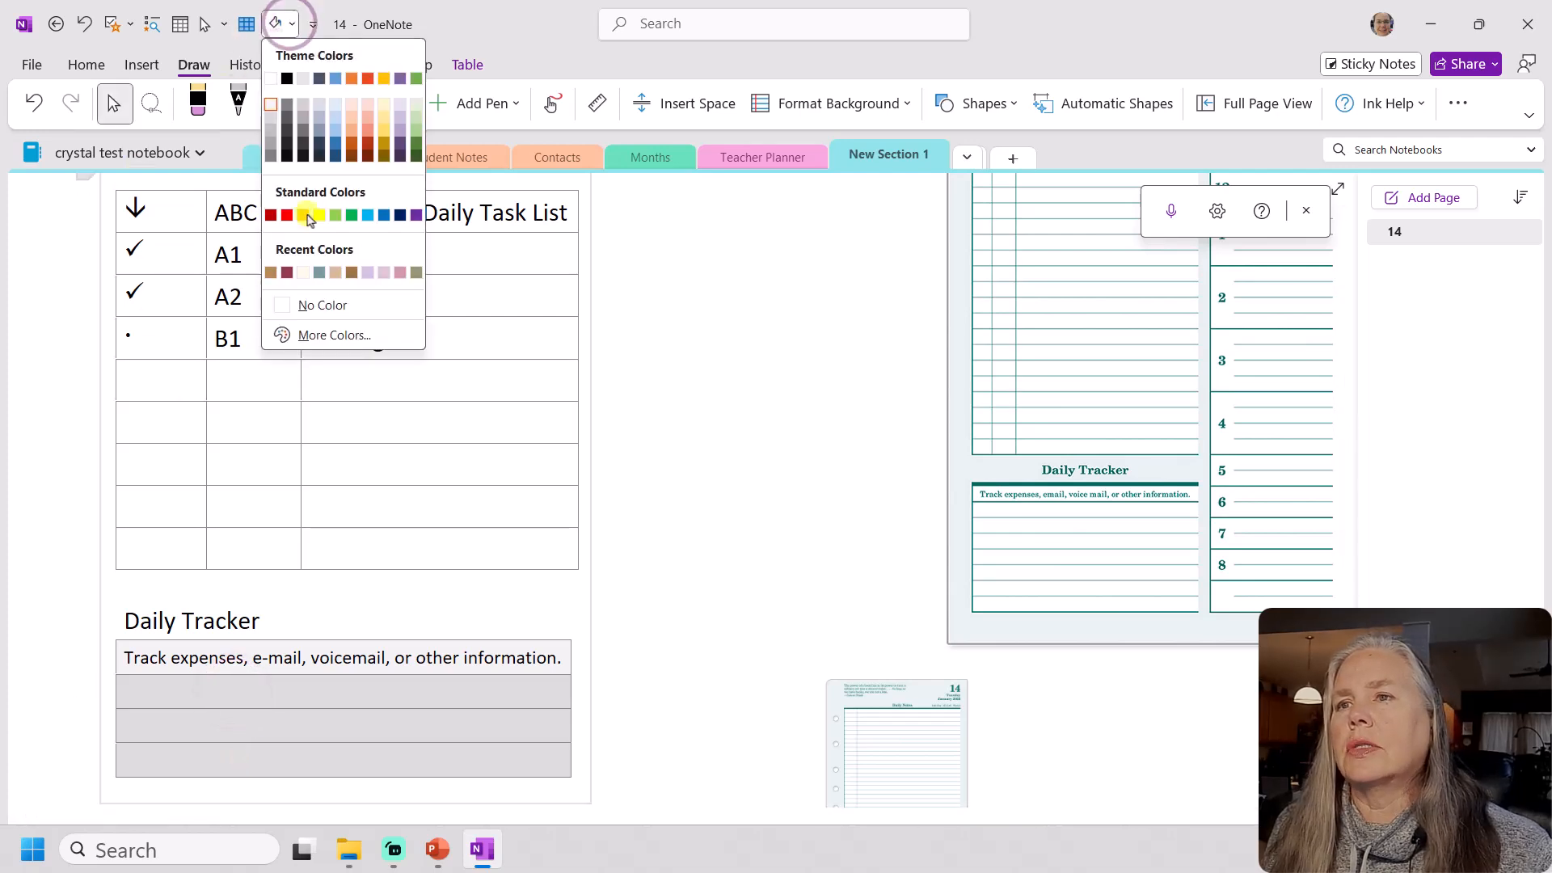
left_click(310, 303)
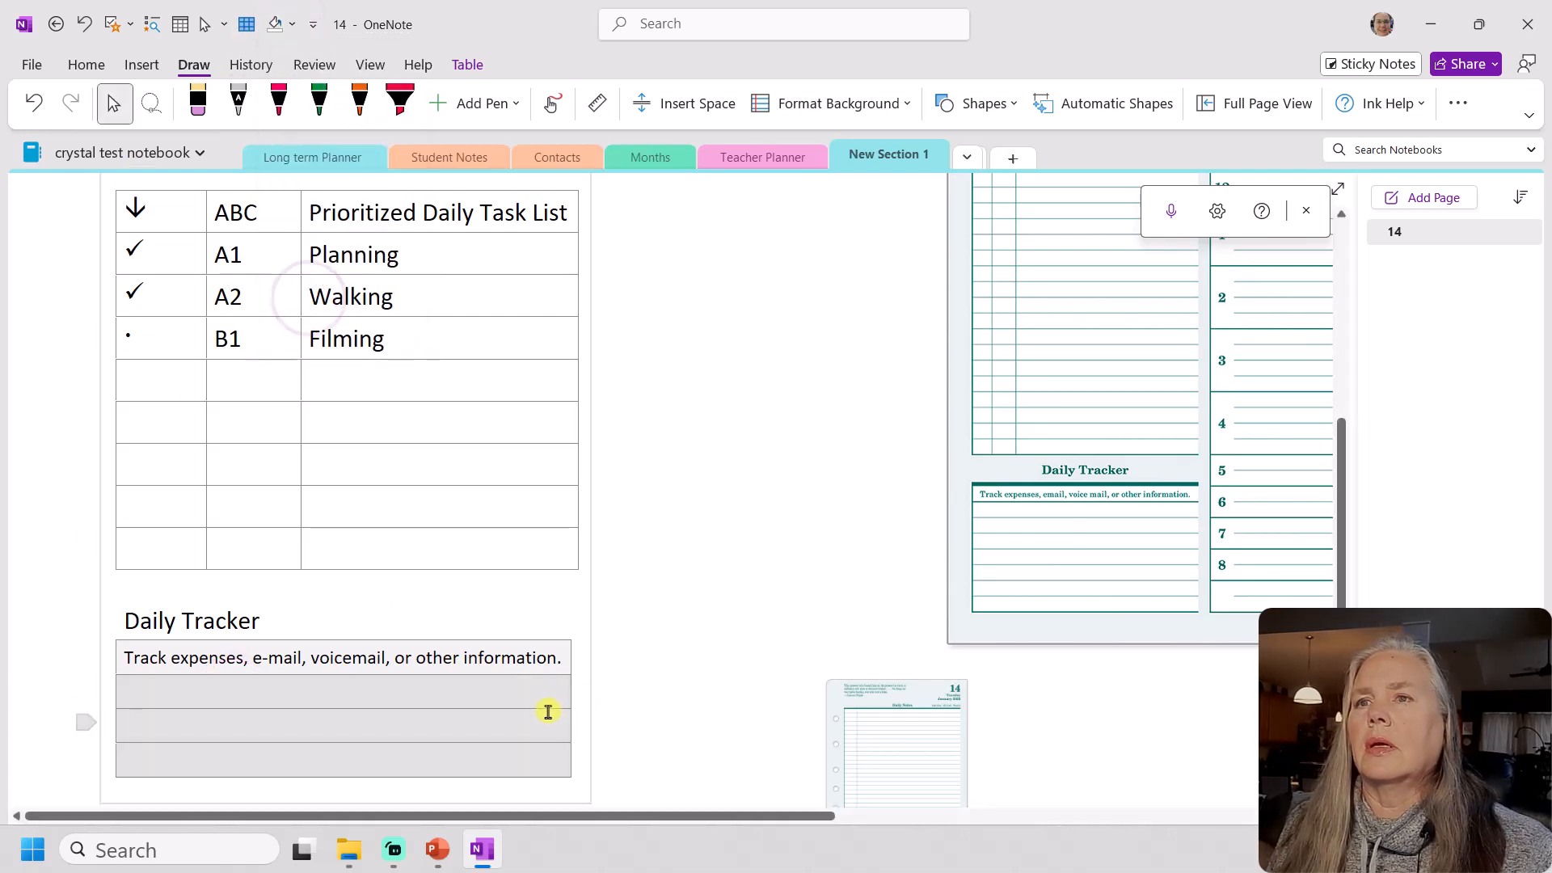
left_click(538, 631)
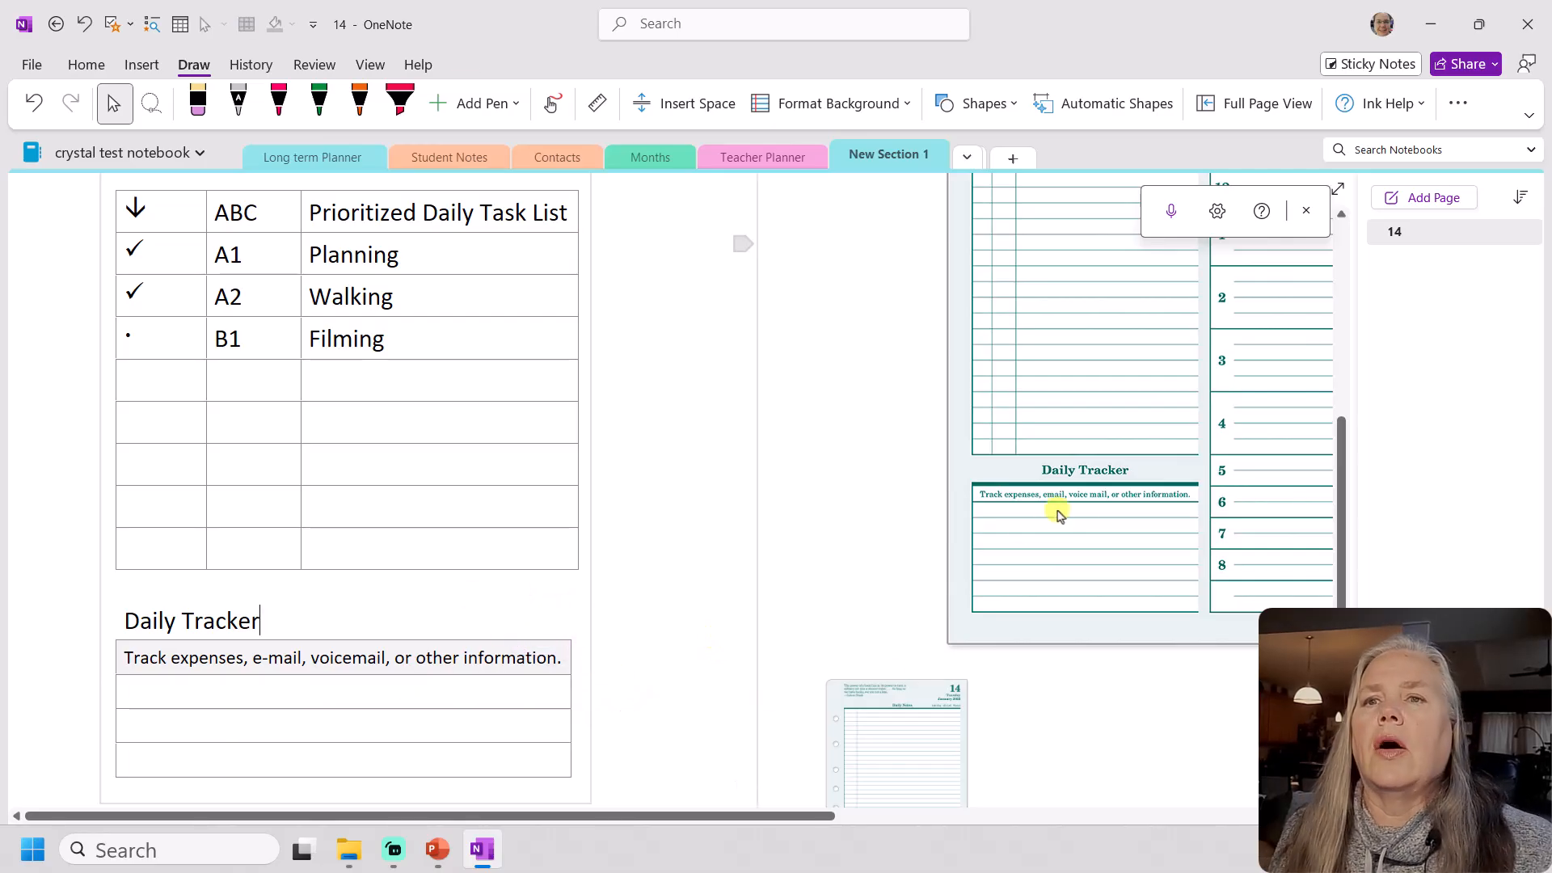
Center-align the Daily Tracker heading above its table
left_click_drag(123, 621, 263, 620)
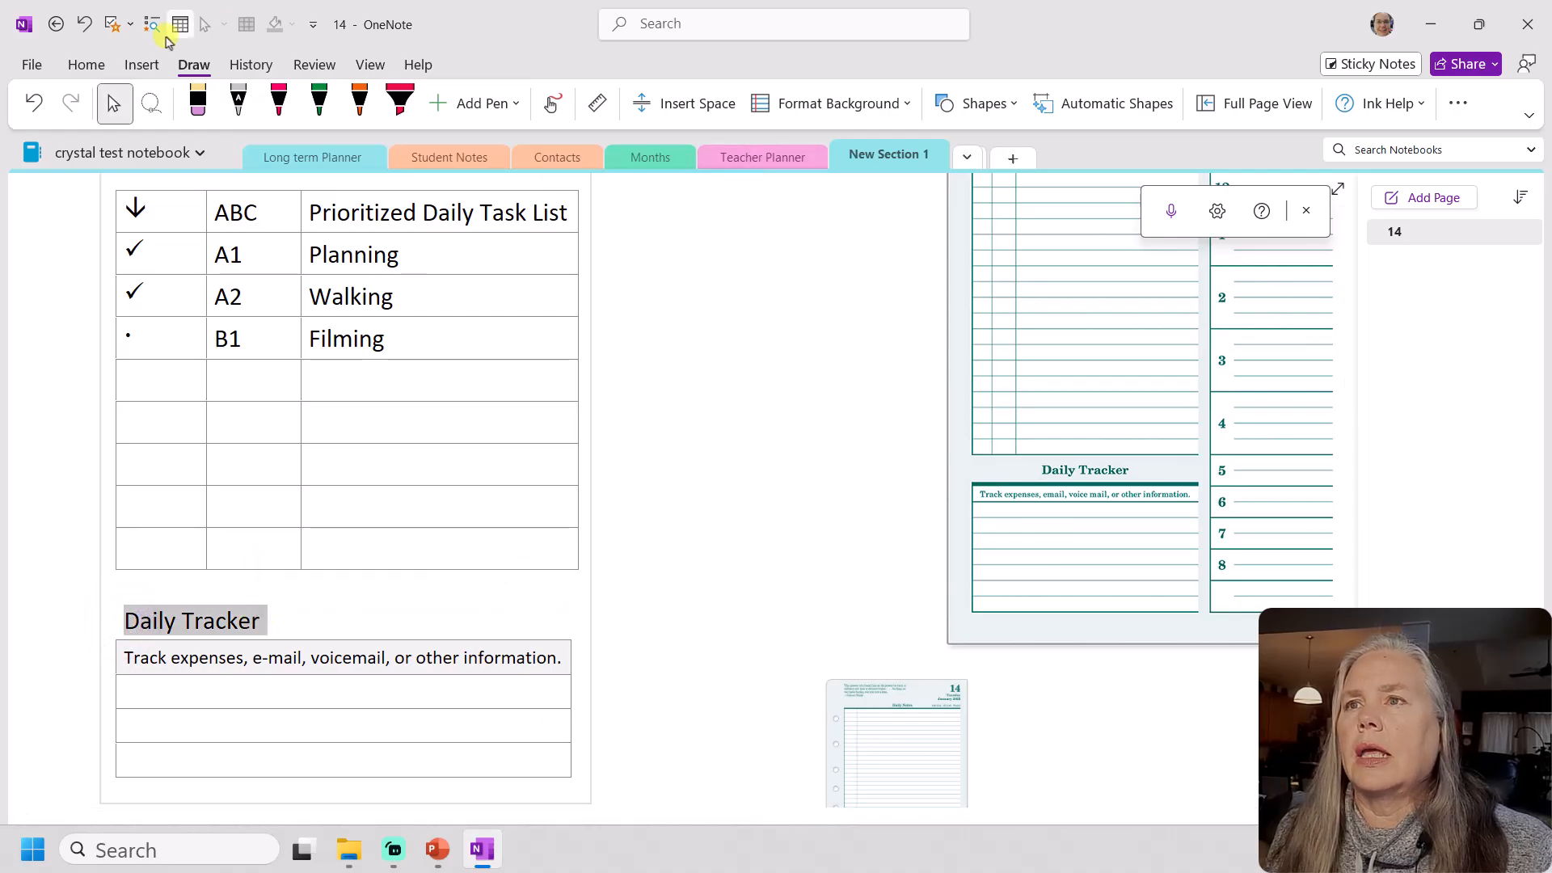
left_click(97, 66)
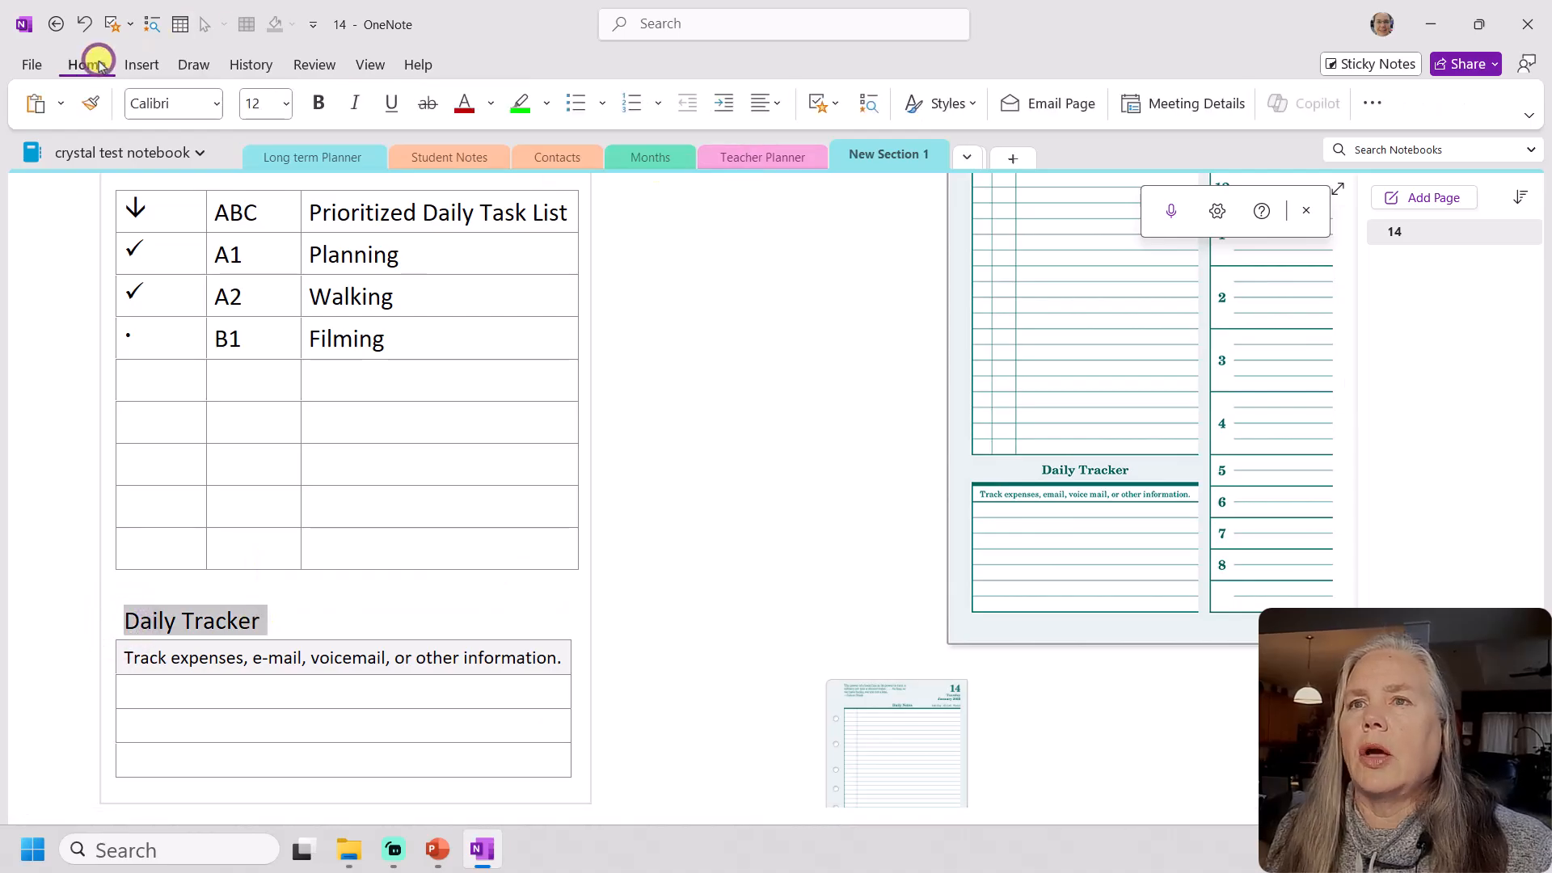
left_click(768, 103)
left_click(780, 165)
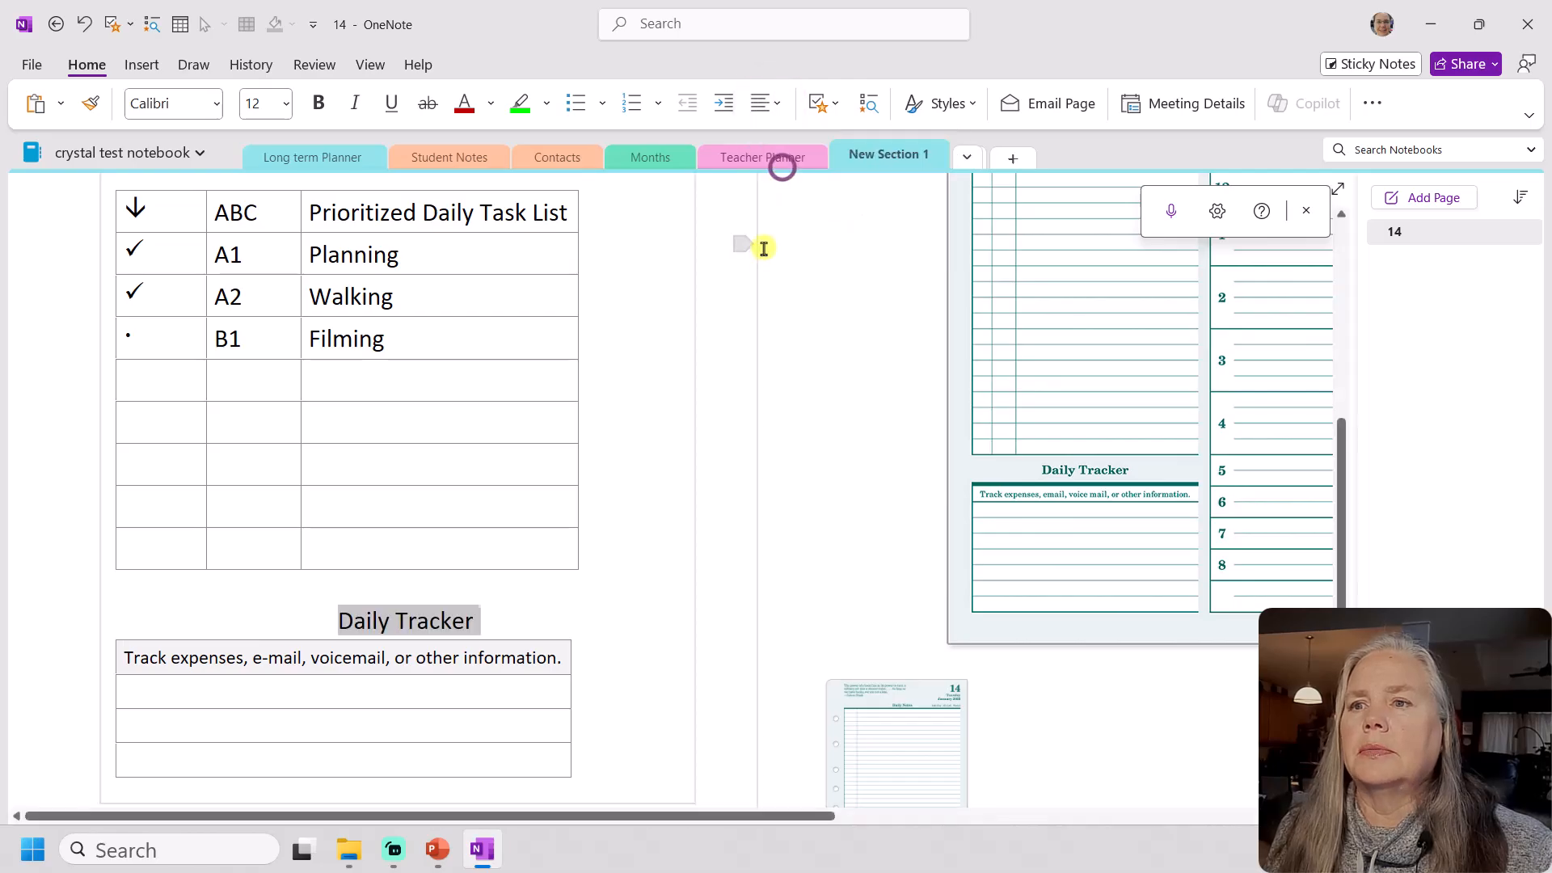
Narrow the note container to nearly the task list table's width so the Daily Tracker heading centers over its table
scroll(716, 543, "up", 3)
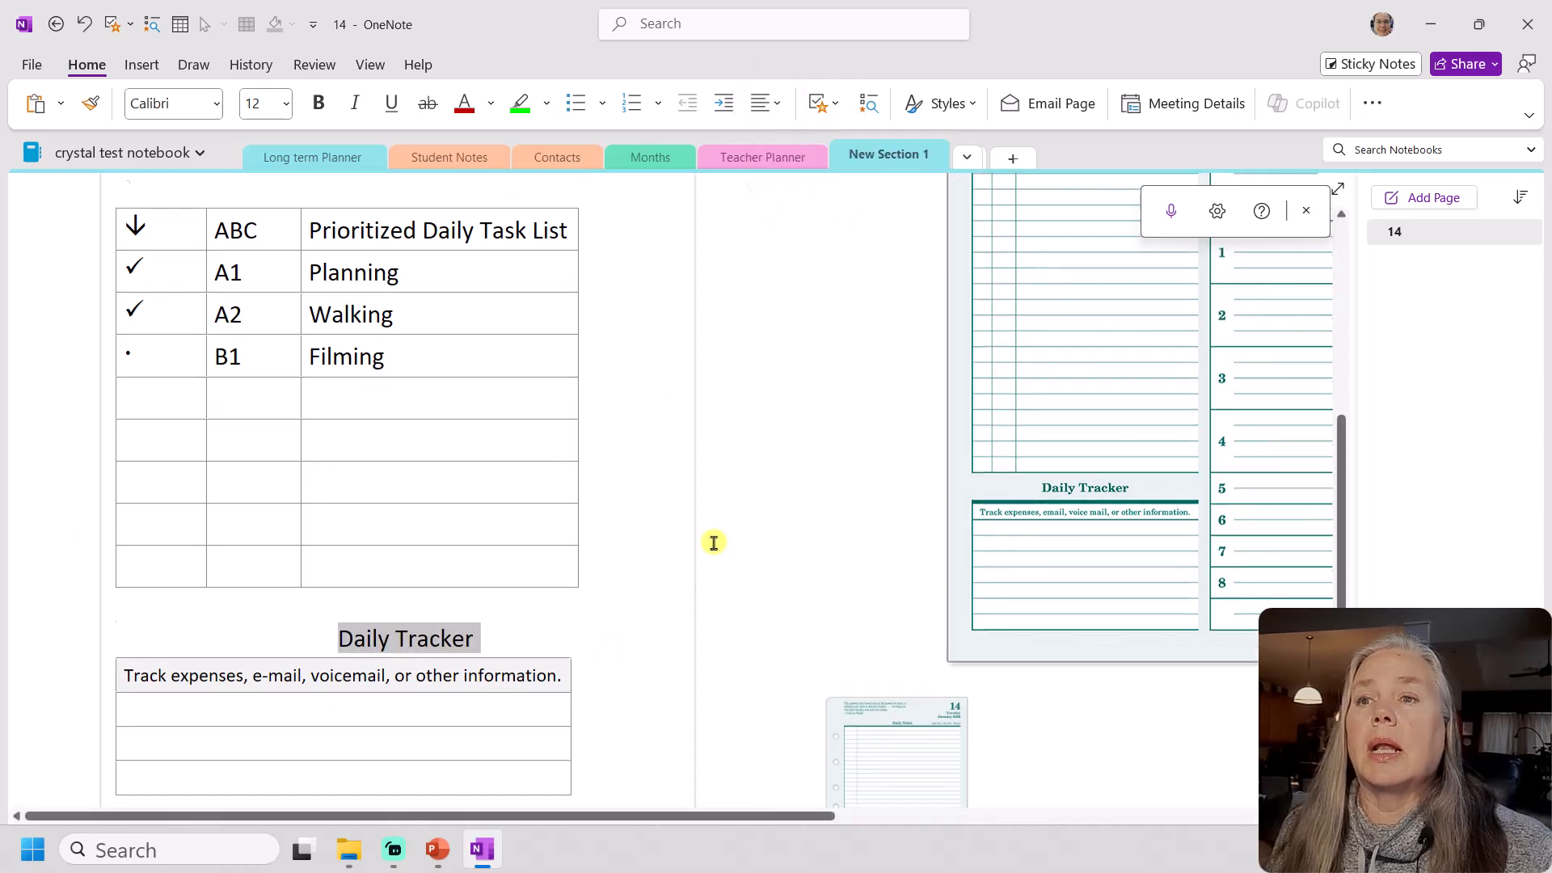
scroll(714, 543, "up", 3)
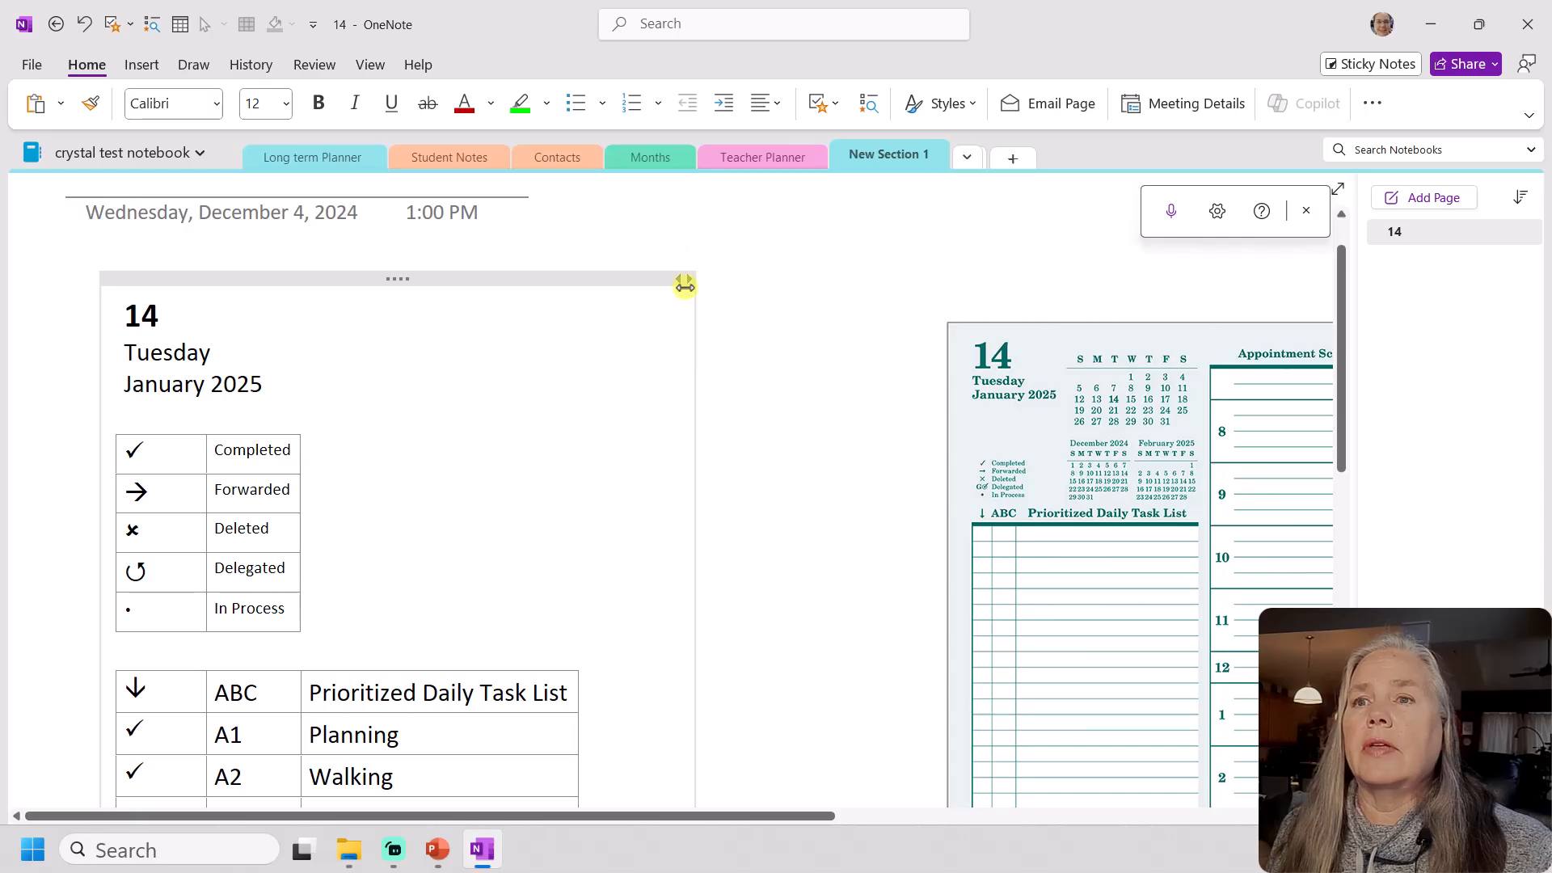
left_click_drag(685, 280, 594, 288)
left_click(536, 454)
scroll(537, 454, "down", 8)
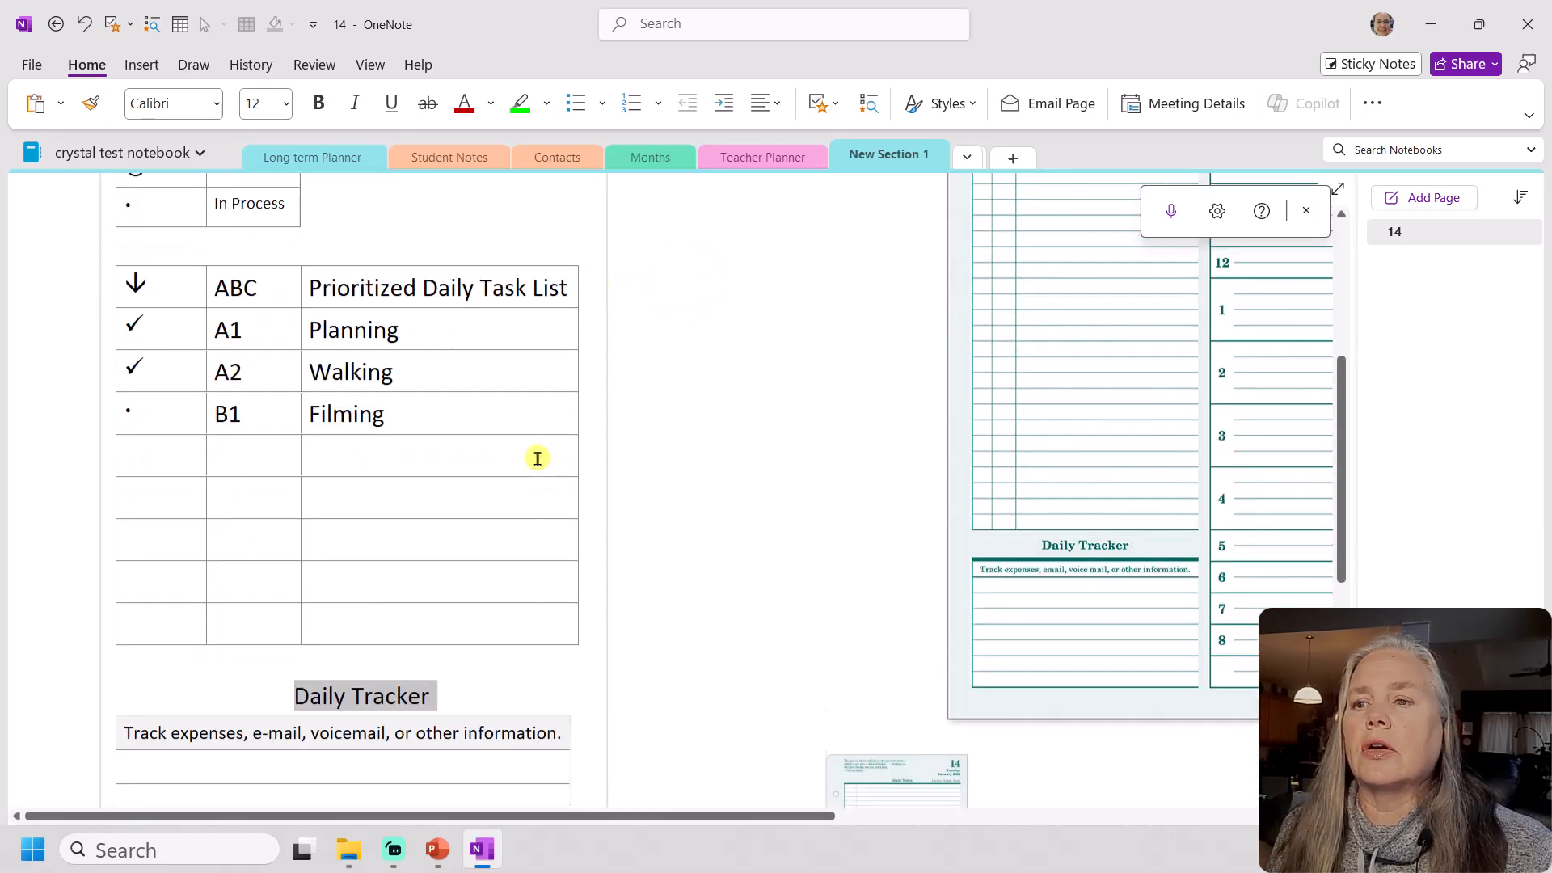
Enlarge the reference picture of the planner page beside the note so its details are easier to read
left_click(386, 551)
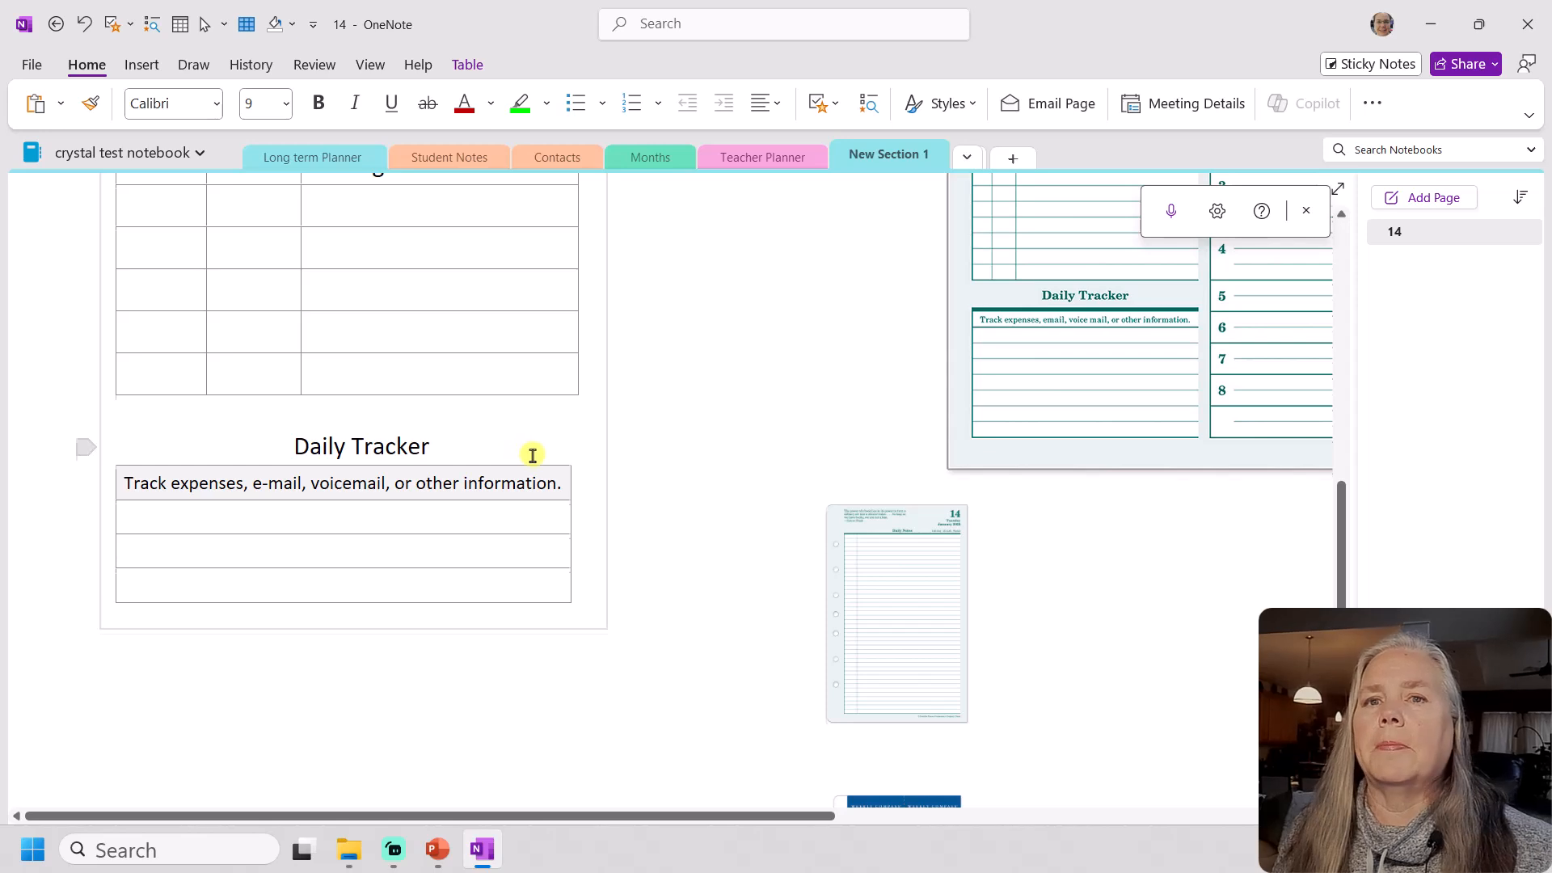
scroll(532, 455, "up", 2)
scroll(552, 518, "up", 1)
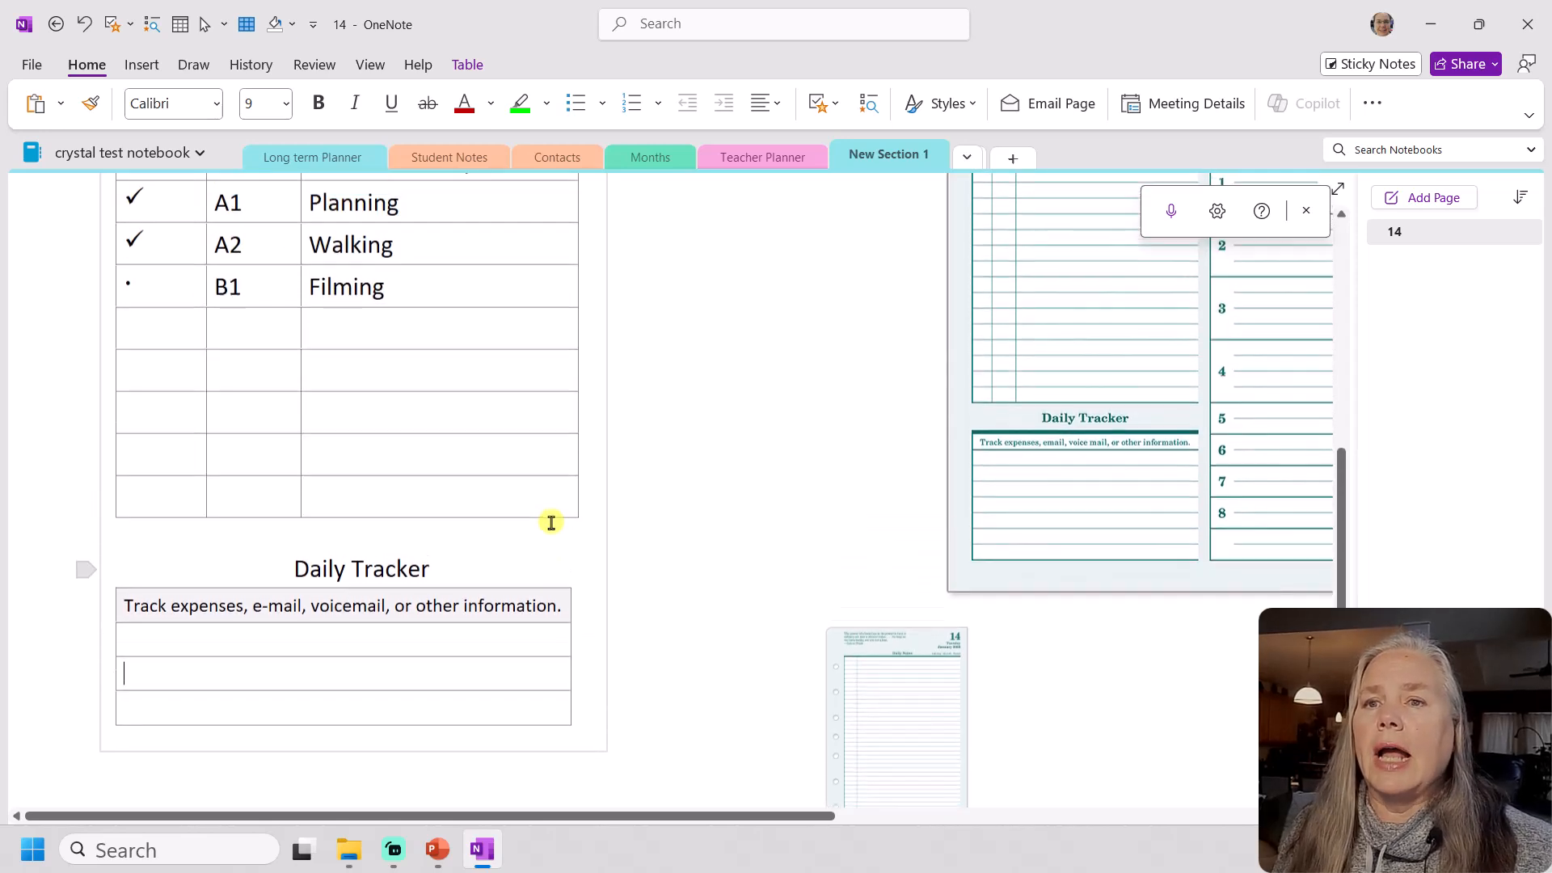
left_click(957, 579)
left_click_drag(772, 635, 897, 773)
scroll(897, 764, "up", 1)
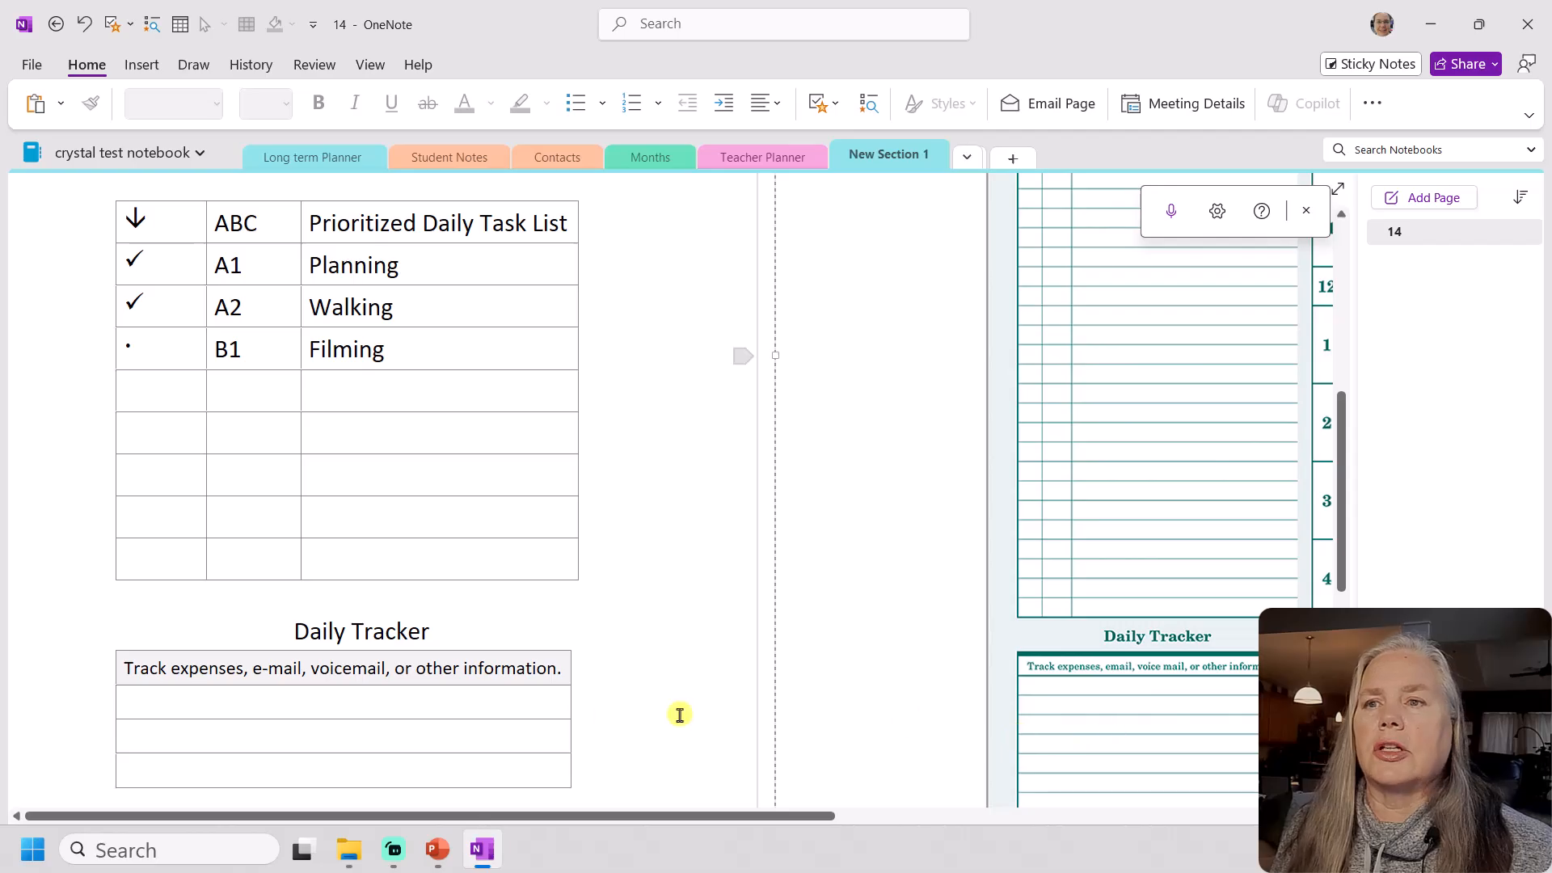
Compare the recreated planner sections with the reference page picture, including its Appointment Schedule column
scroll(719, 670, "up", 2)
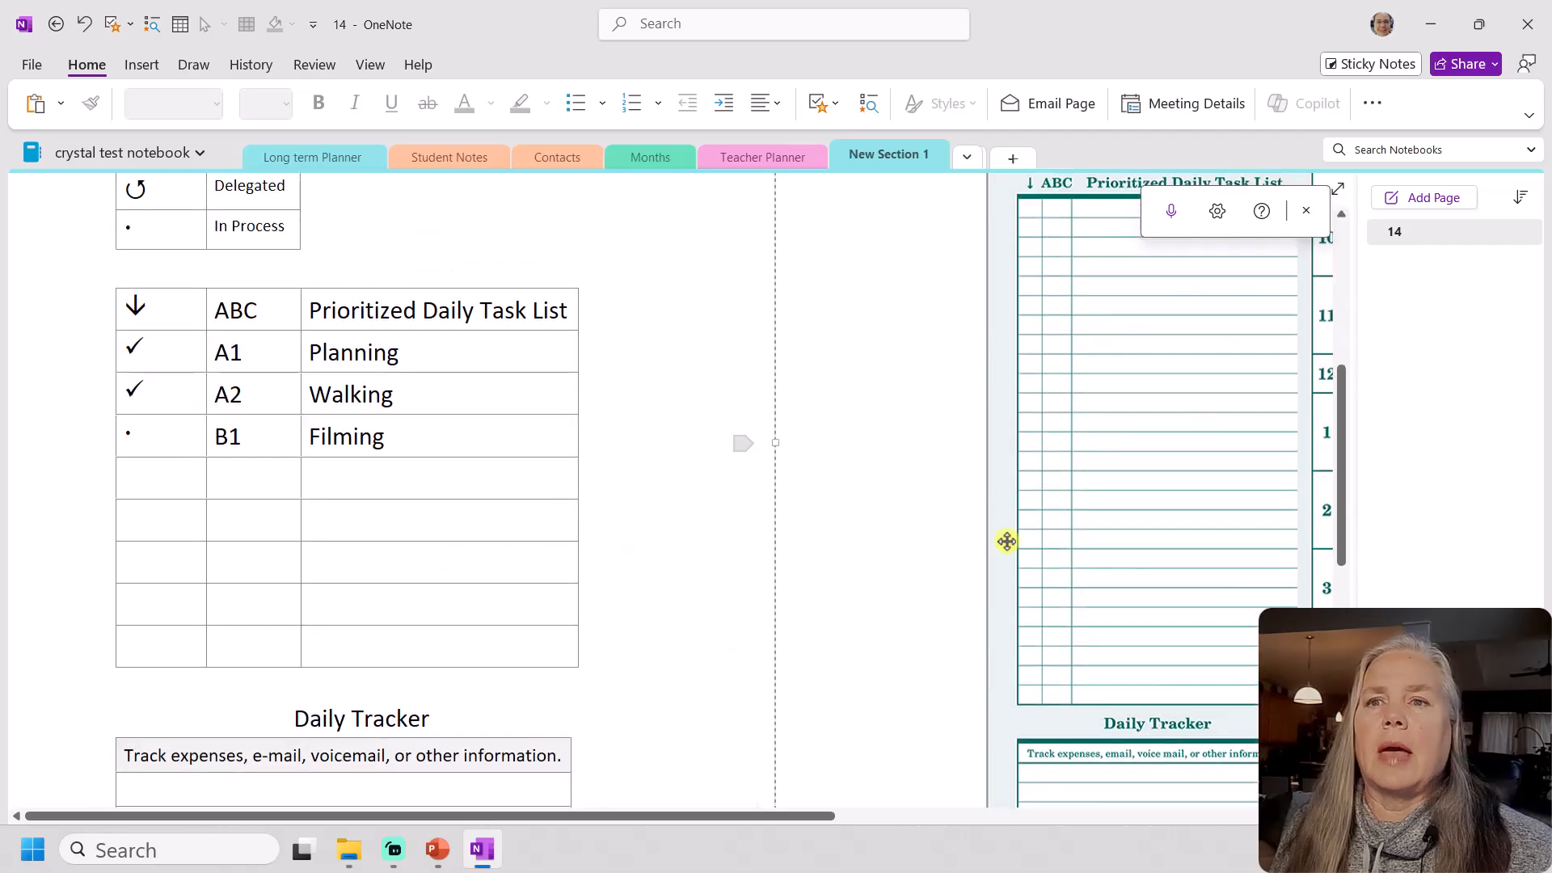
scroll(768, 524, "up", 1)
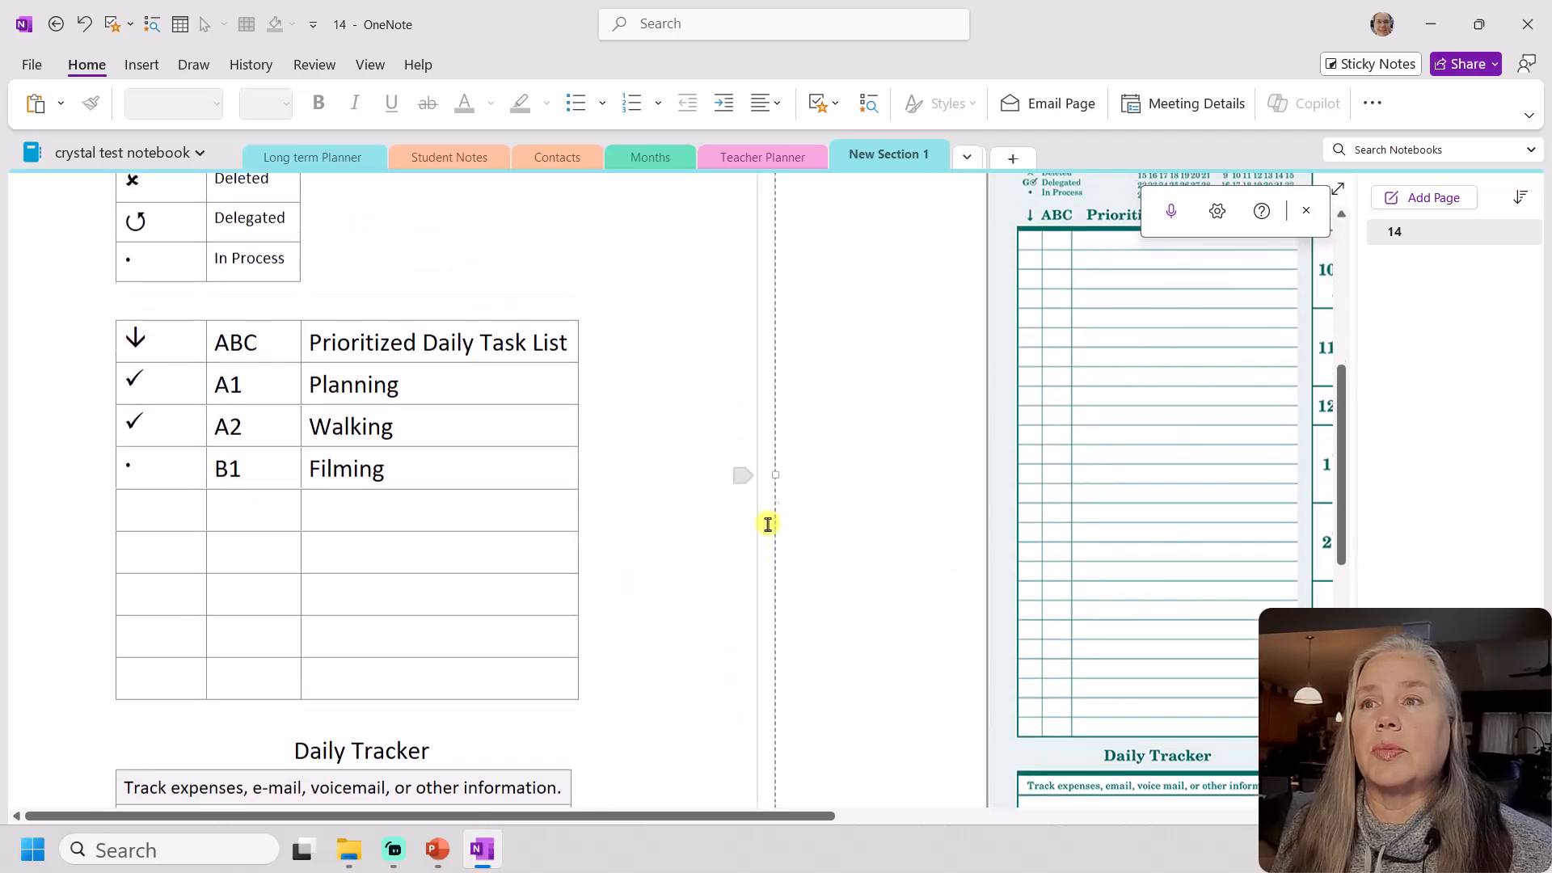
scroll(768, 524, "up", 5)
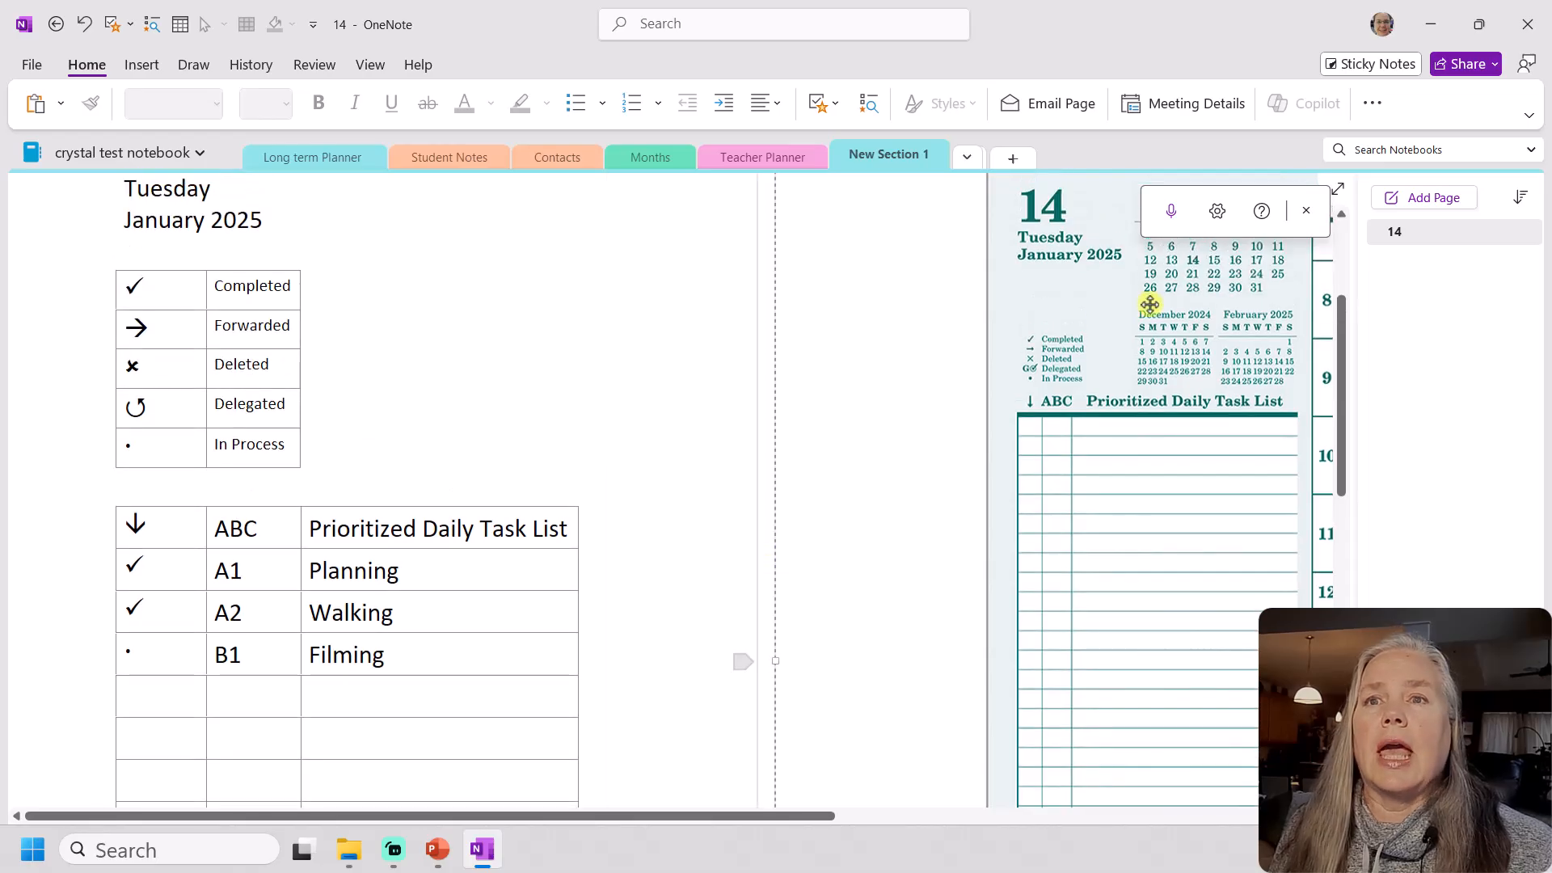
scroll(1150, 304, "up", 3)
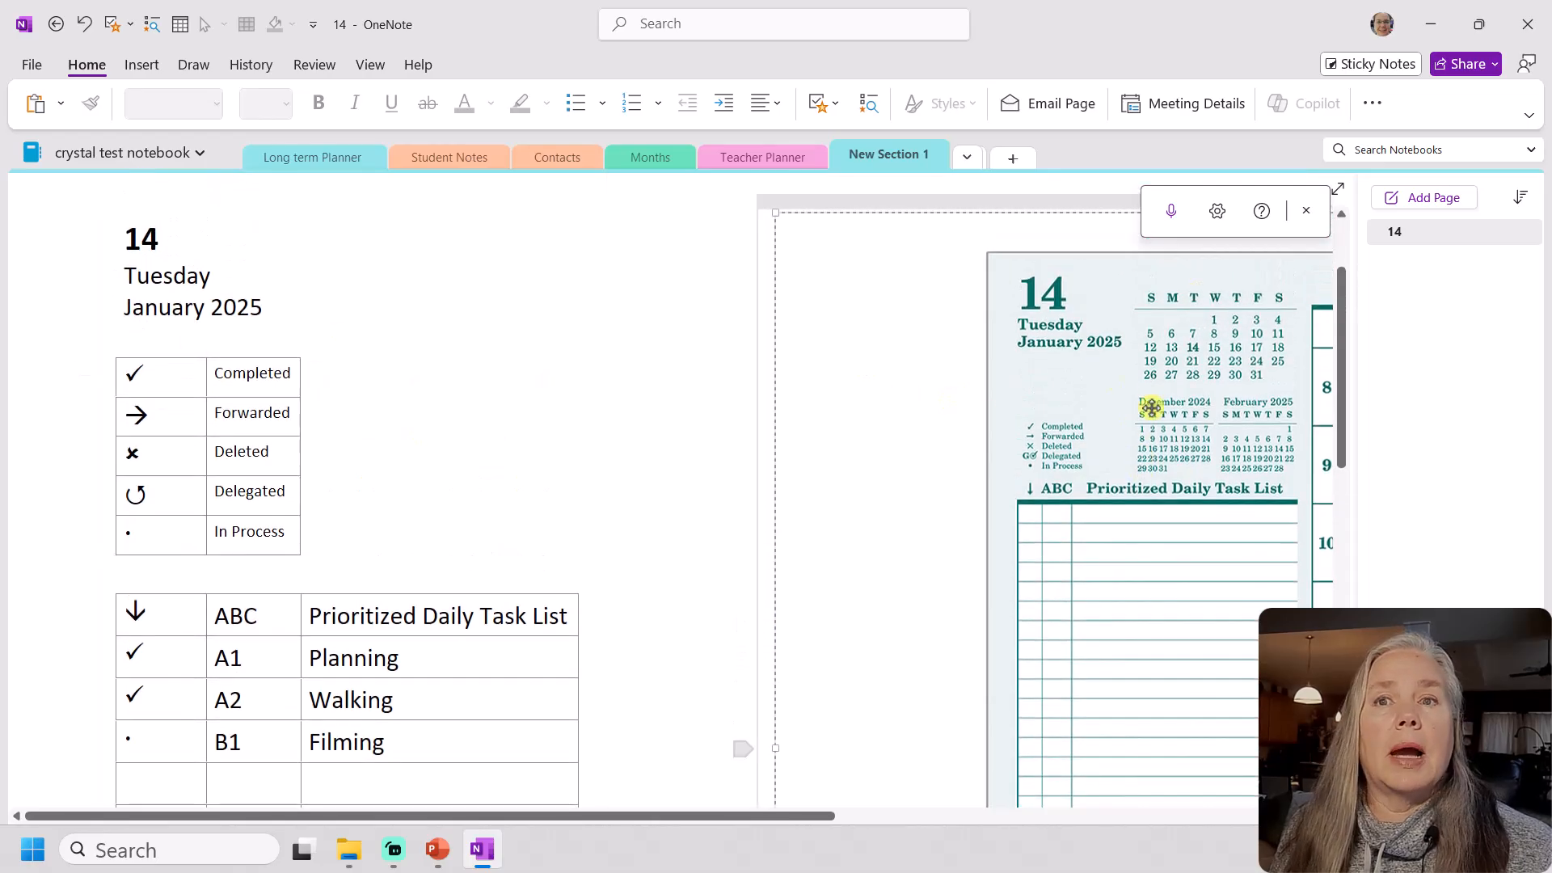
left_click(597, 444)
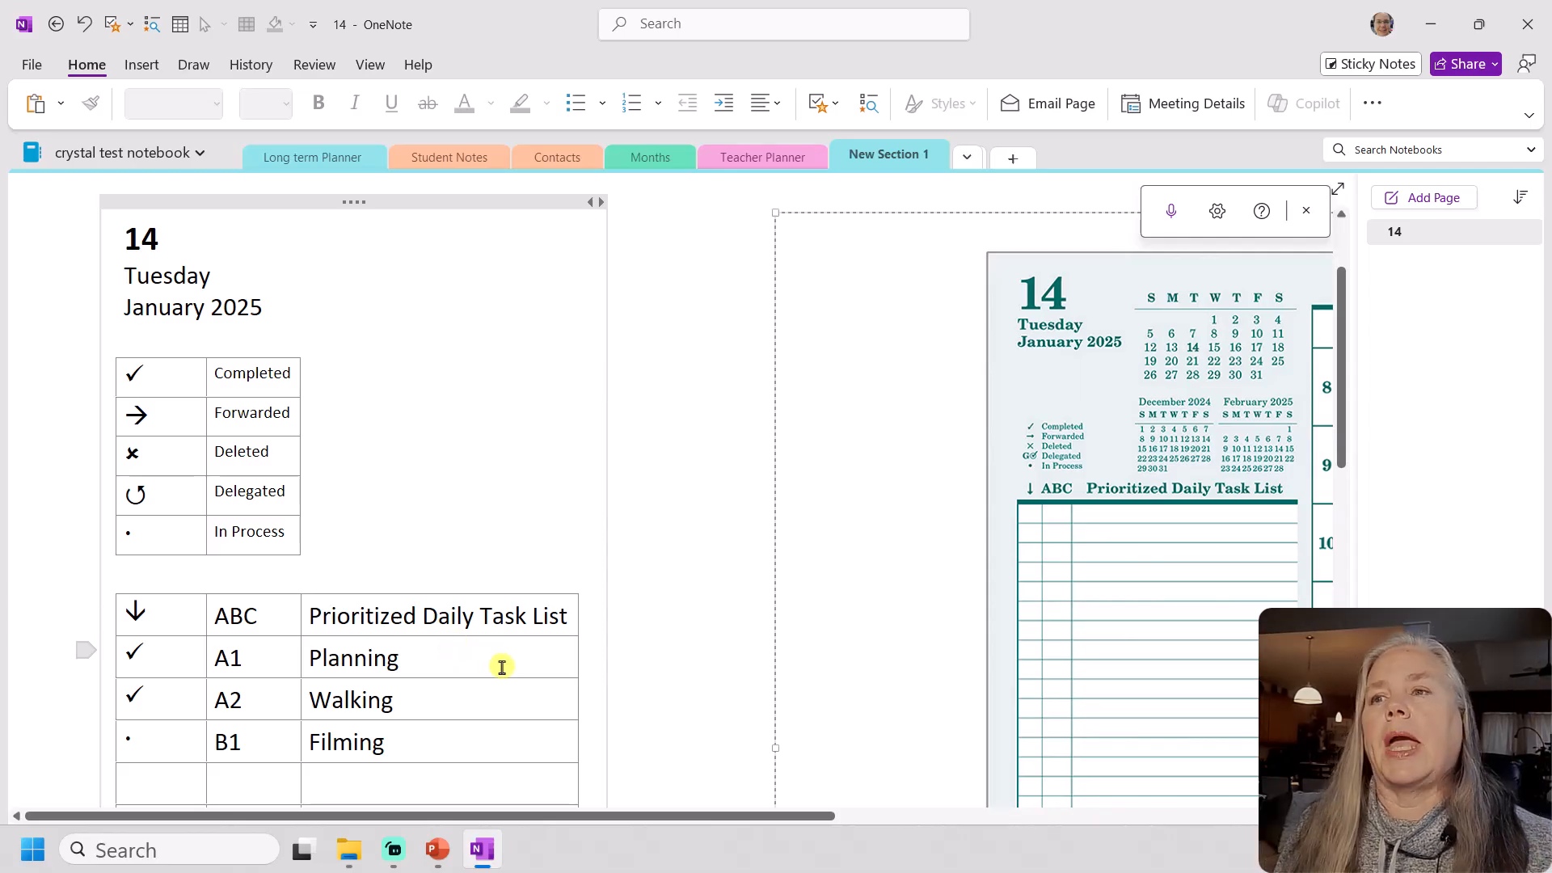
scroll(458, 677, "down", 8)
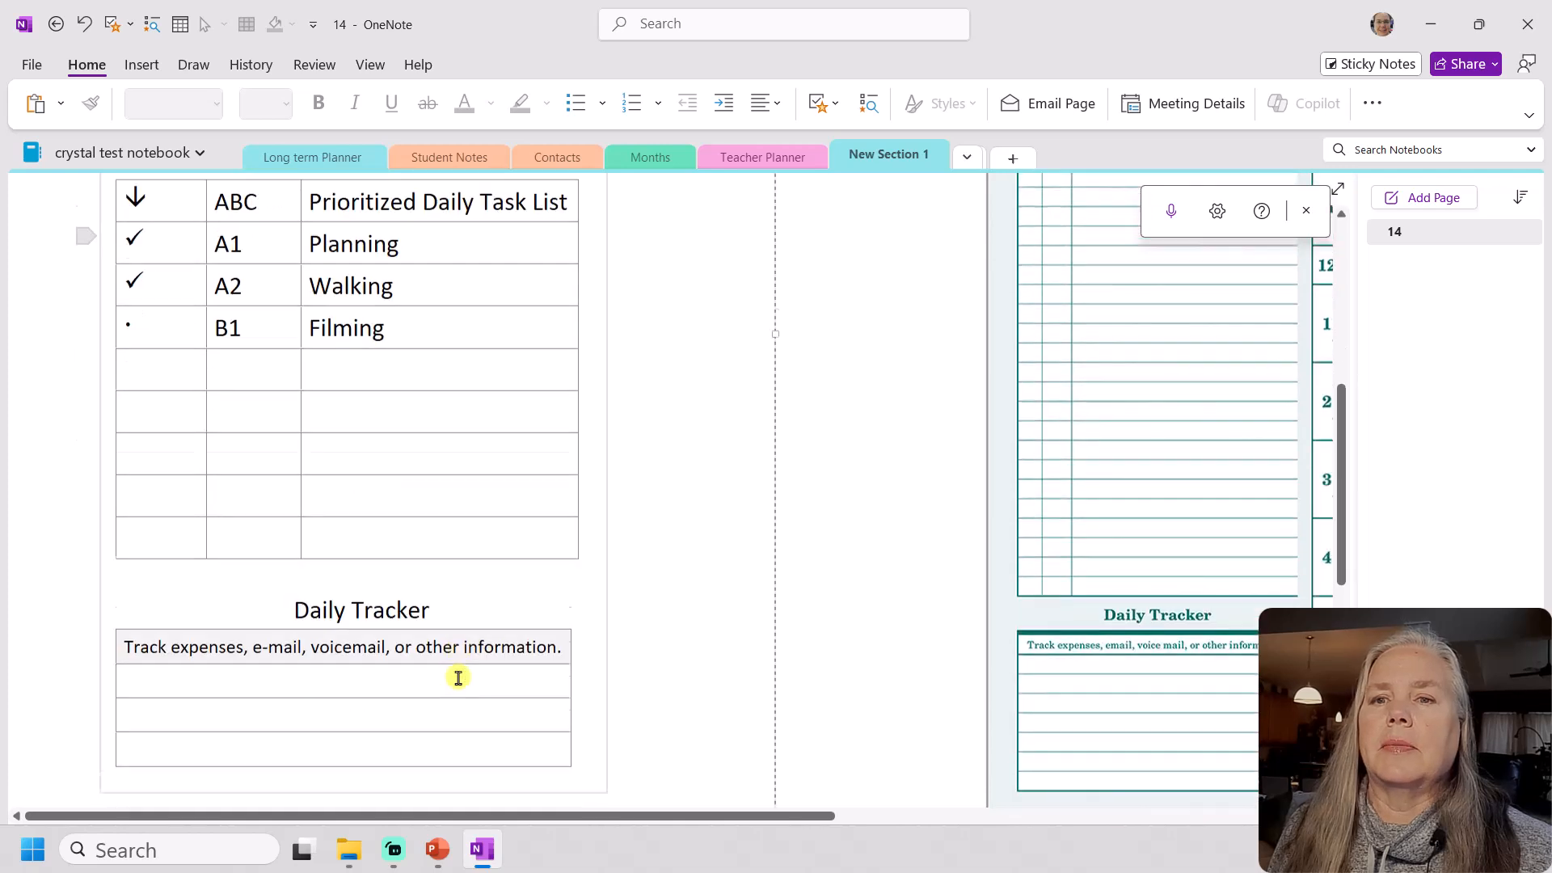
scroll(458, 677, "down", 2)
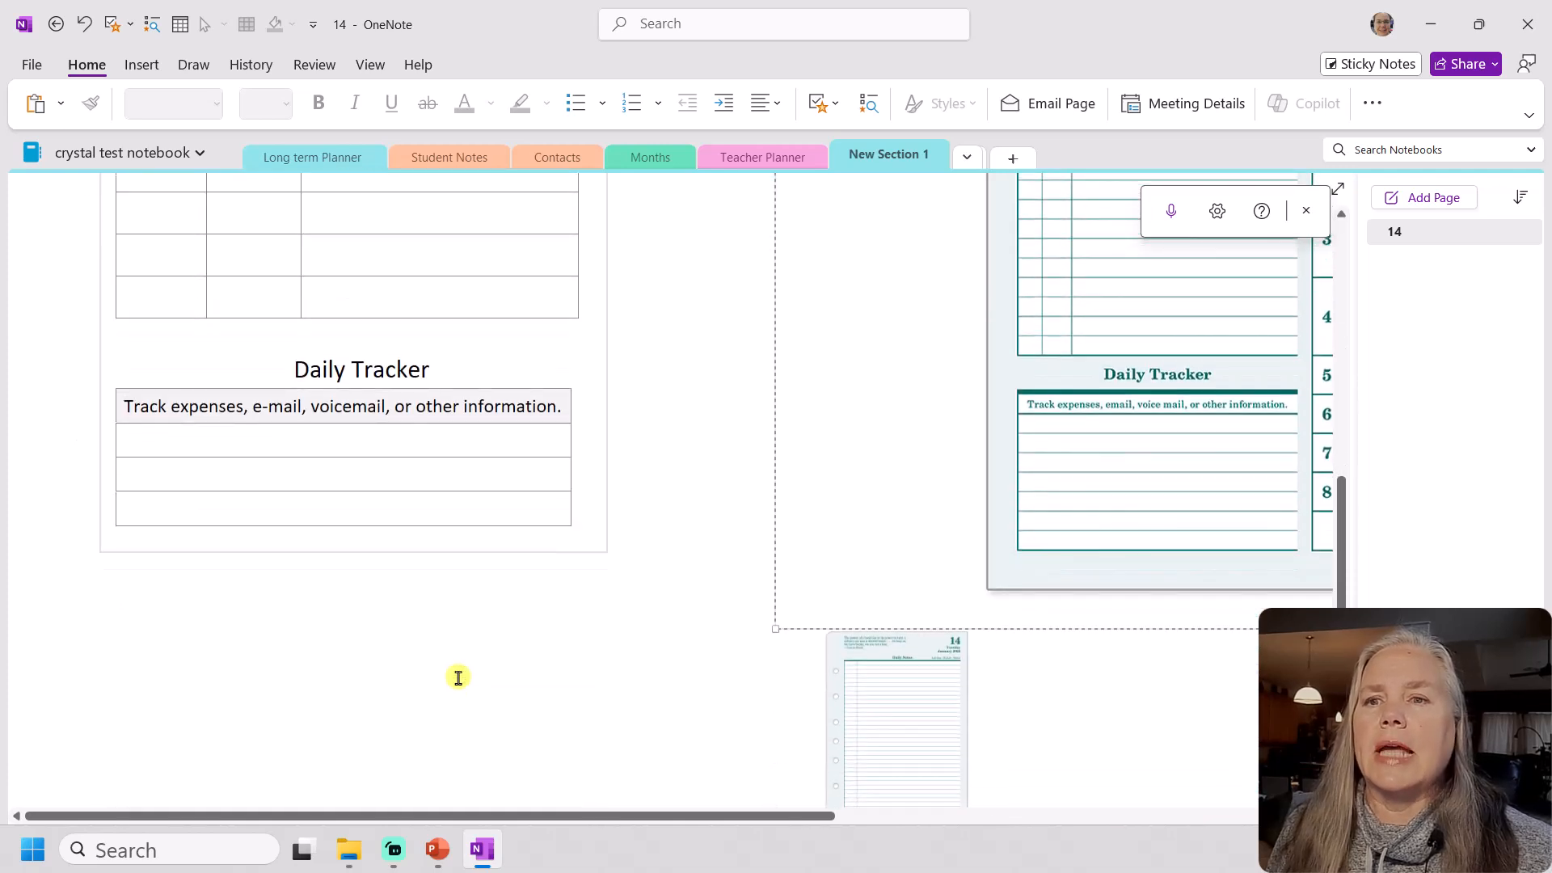
left_click_drag(516, 814, 1021, 783)
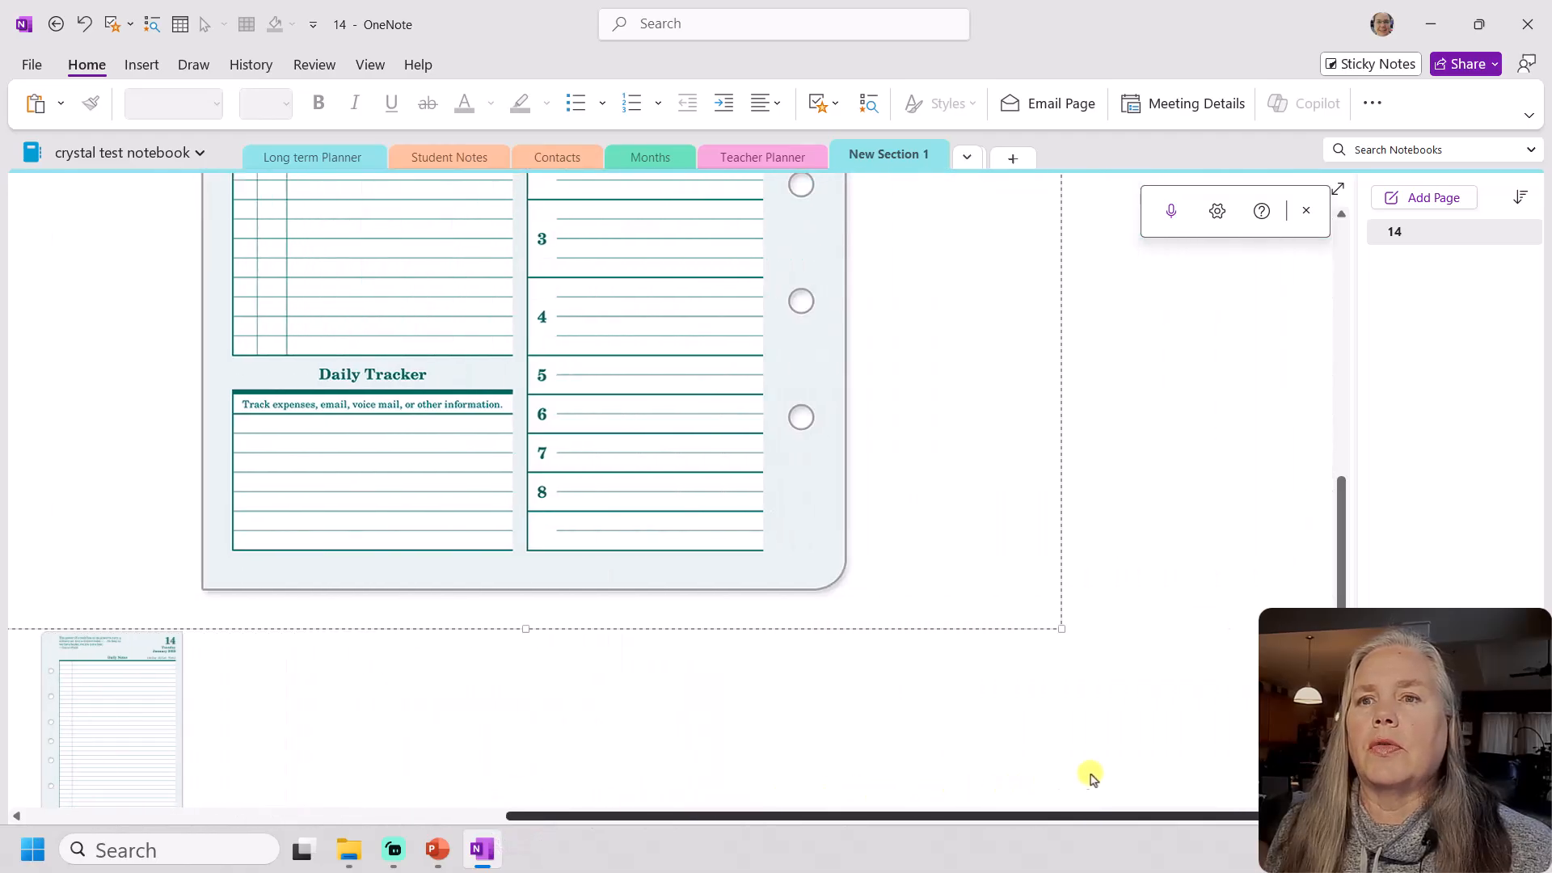
scroll(1133, 745, "up", 6)
scroll(1130, 742, "up", 6)
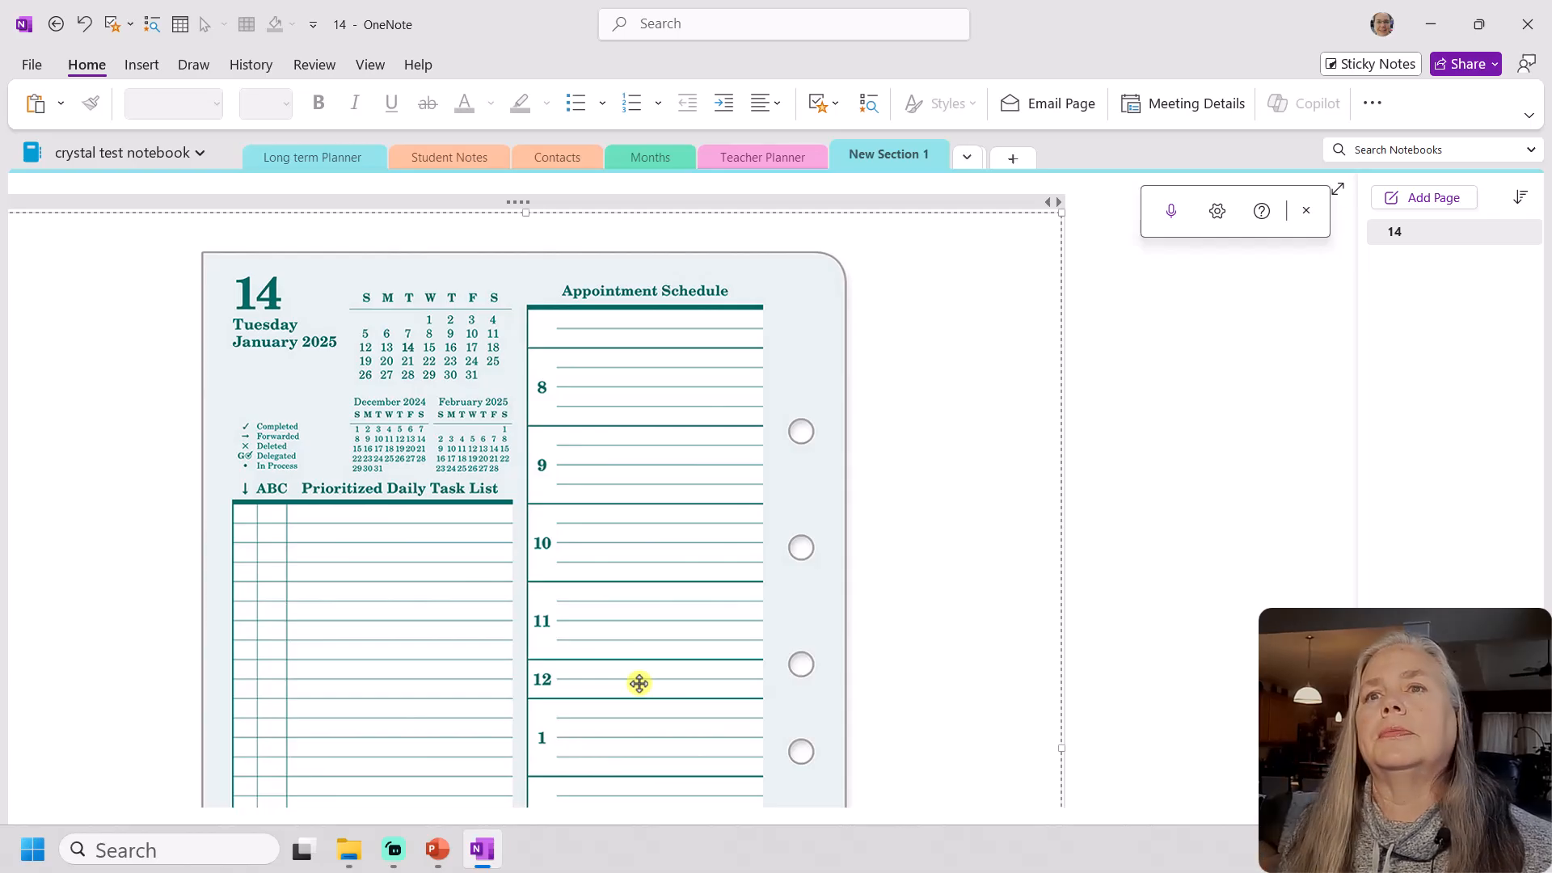
Start a new note container beside the planner picture with the heading "Appointment Schedule"
left_click(1123, 267)
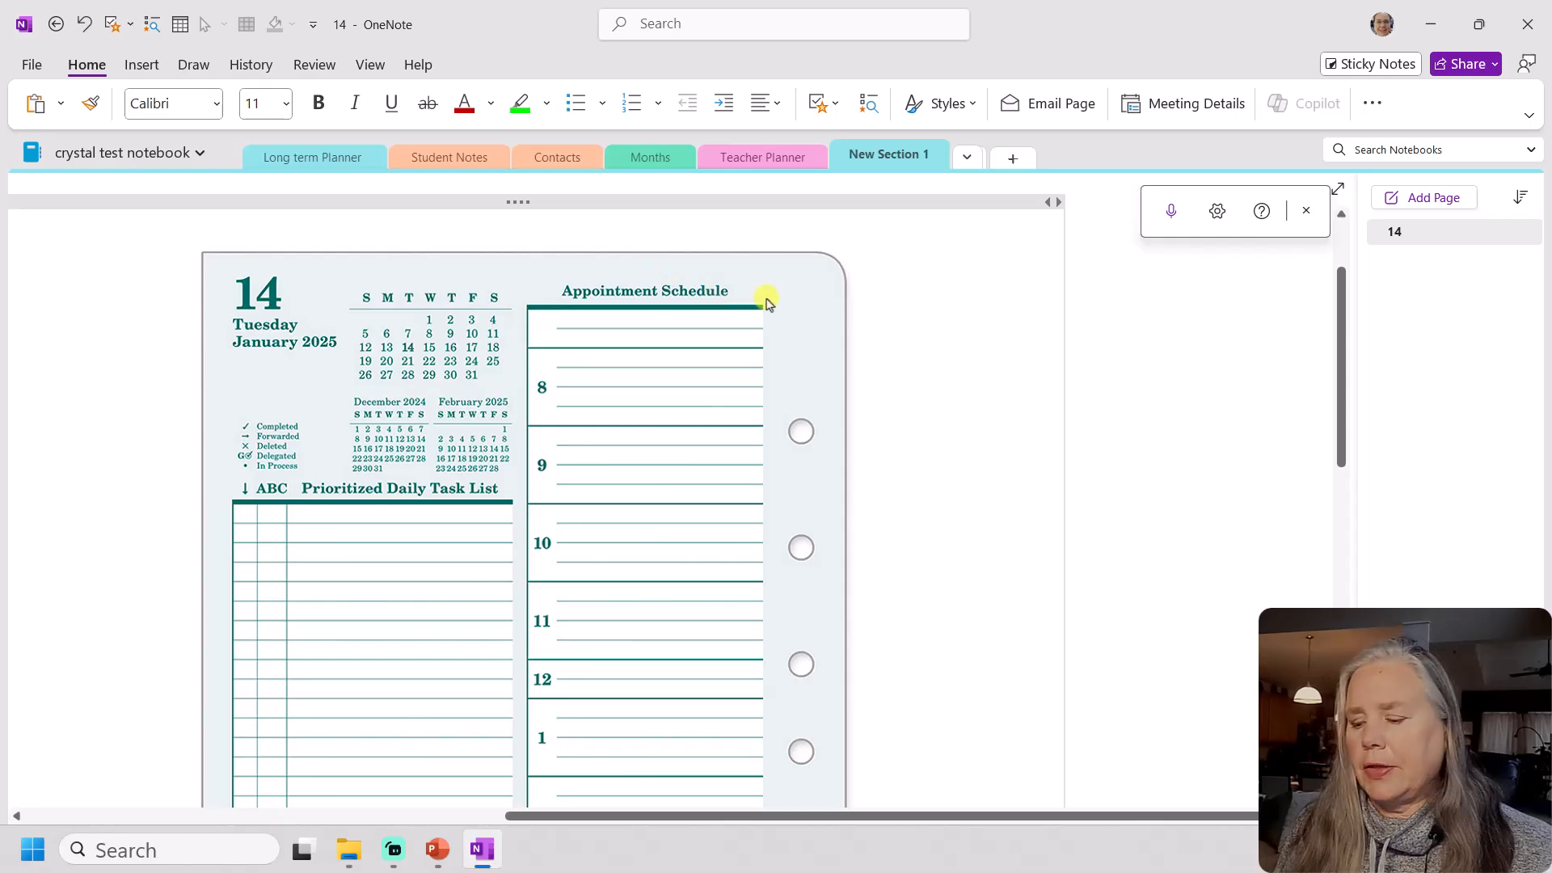
type("Appointment Sc")
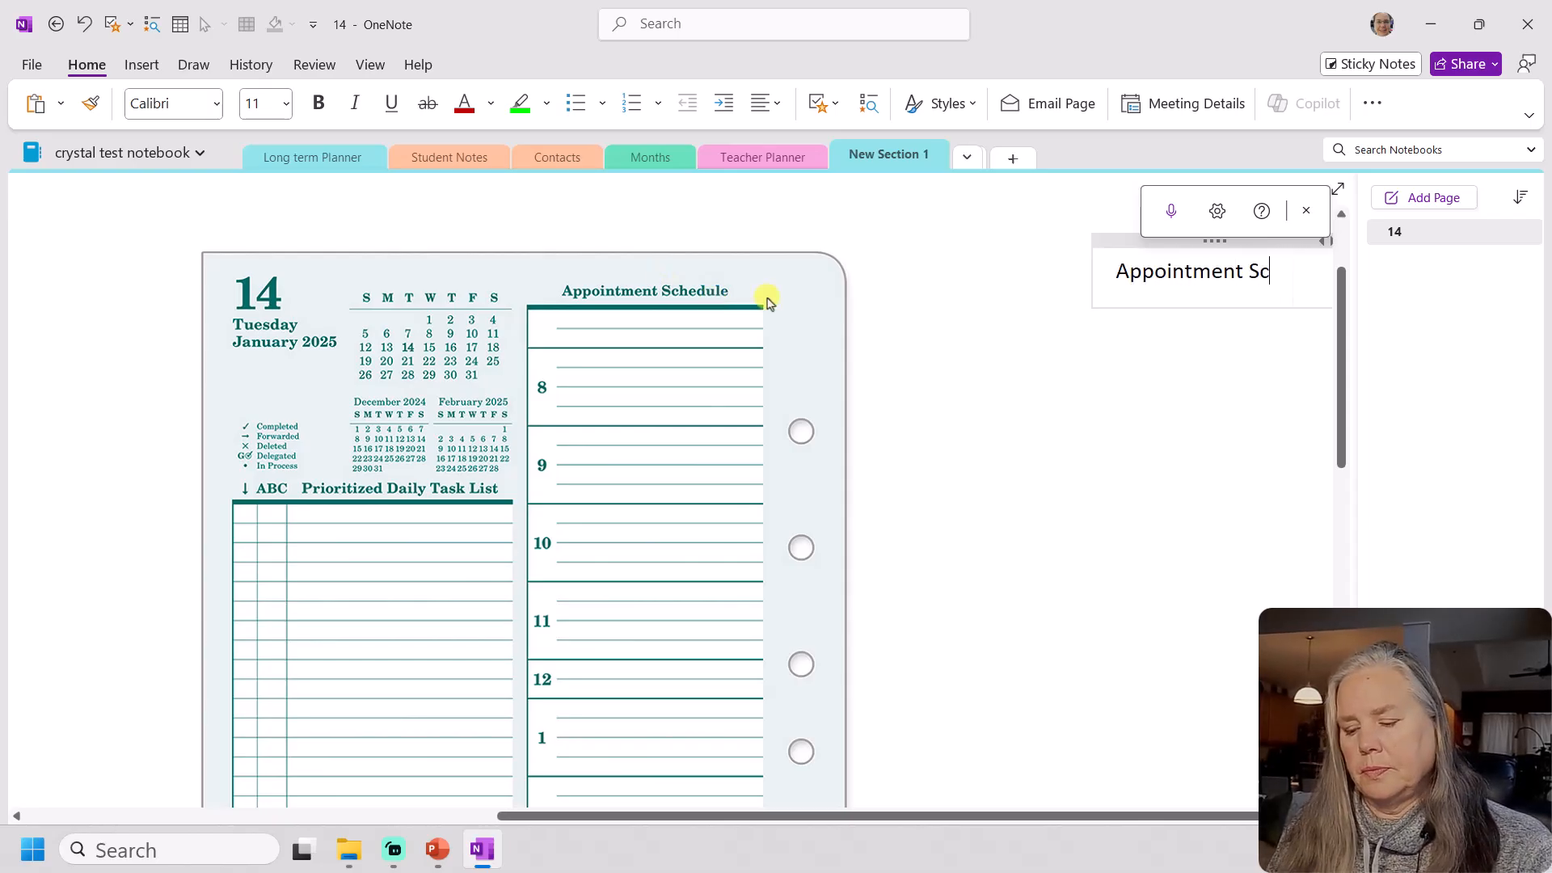
type("hedule")
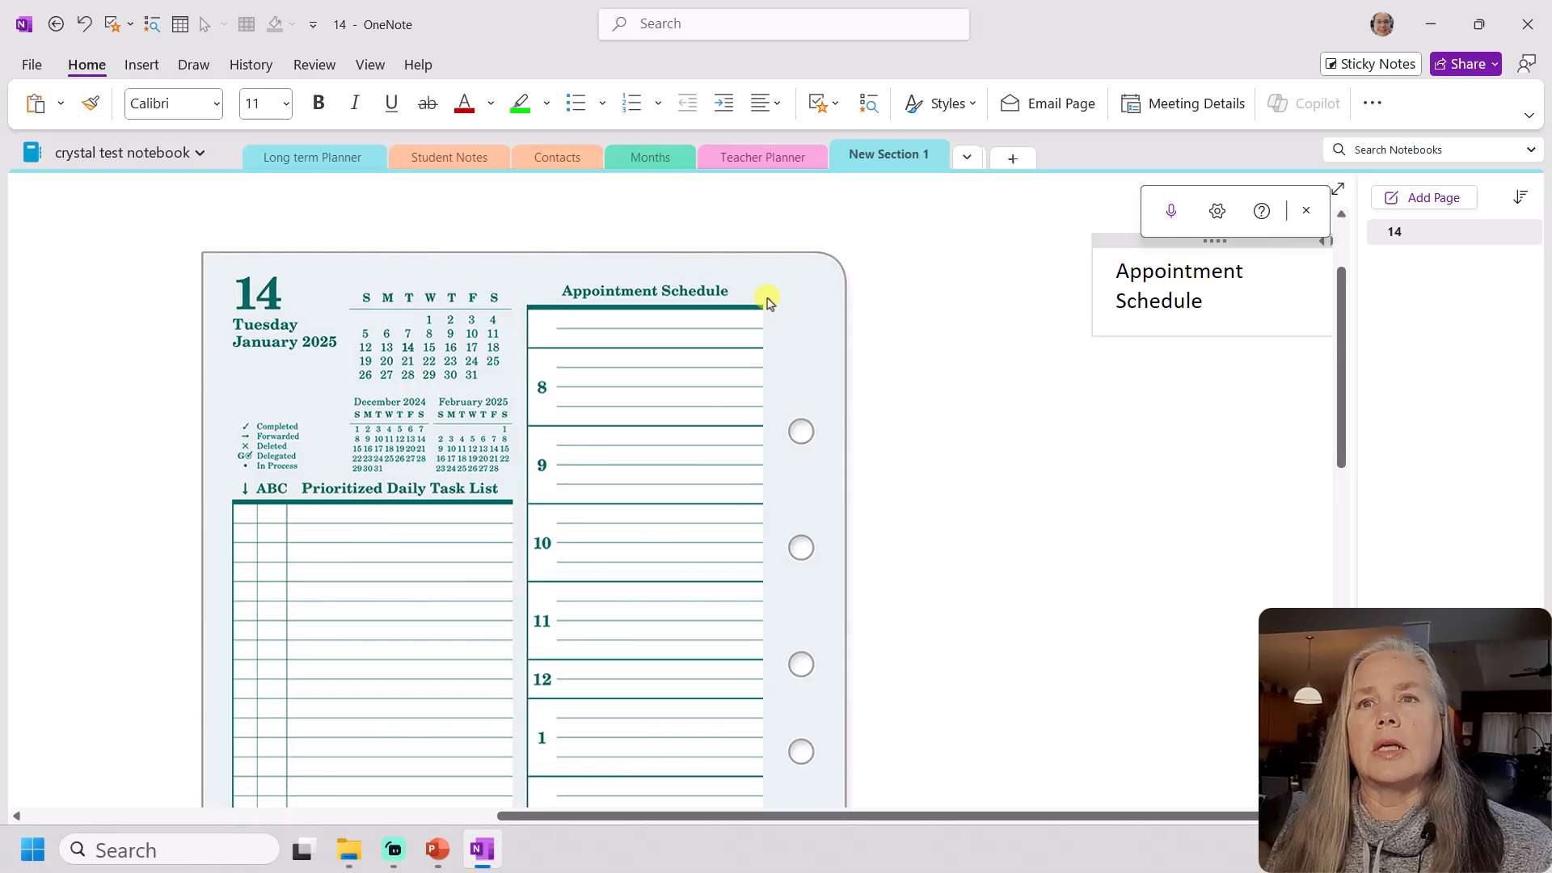
Move the dictation toolbar away from the new note and widen its container so Appointment Schedule fits on one line
left_click_drag(1075, 818, 1101, 817)
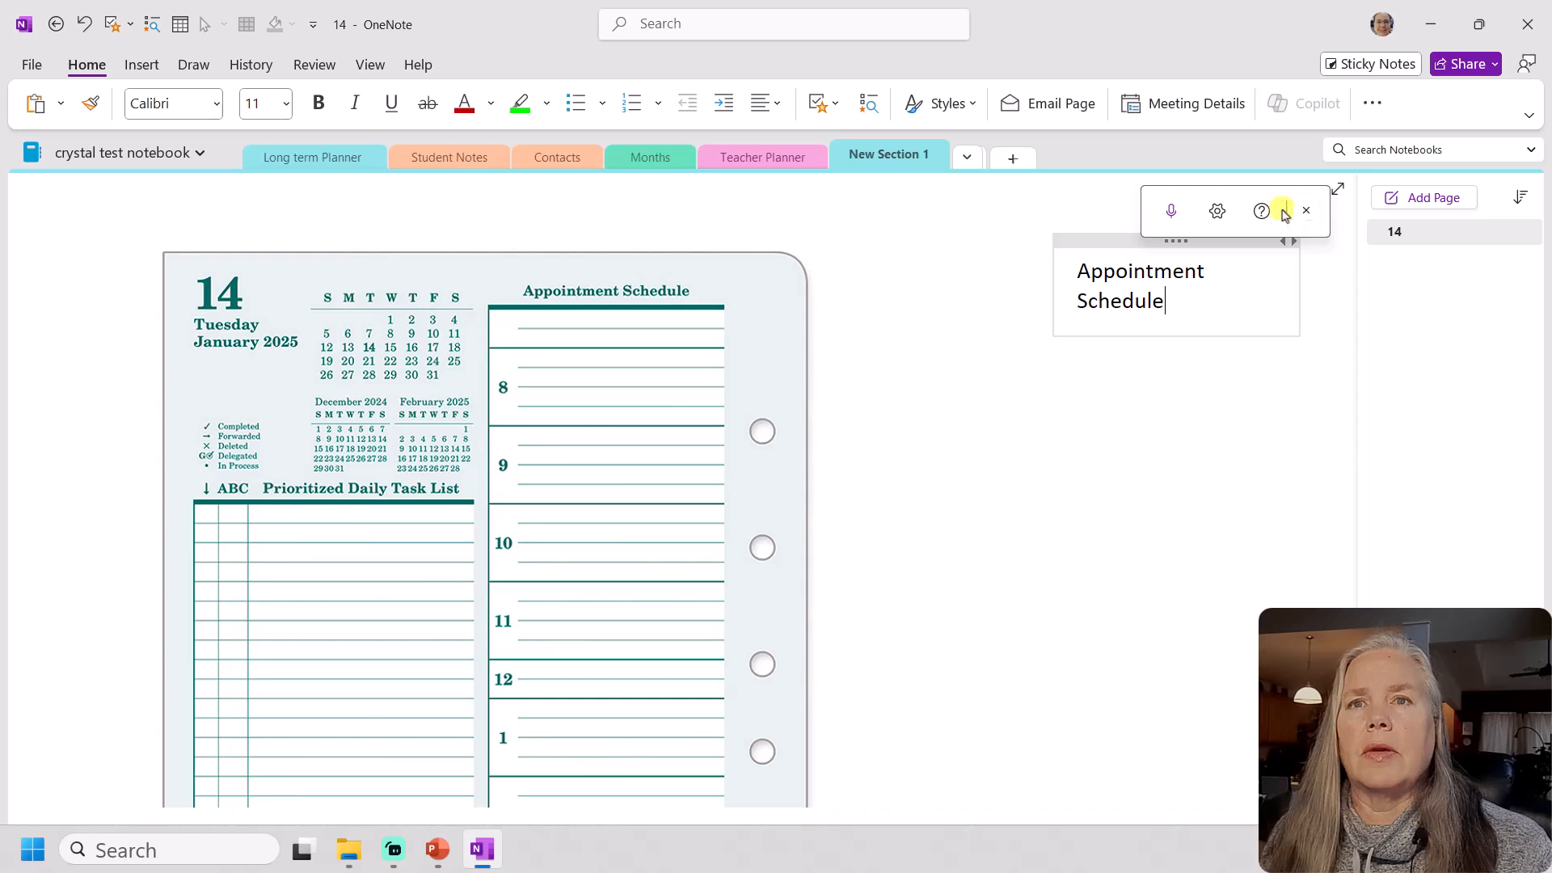
left_click_drag(1154, 212, 811, 245)
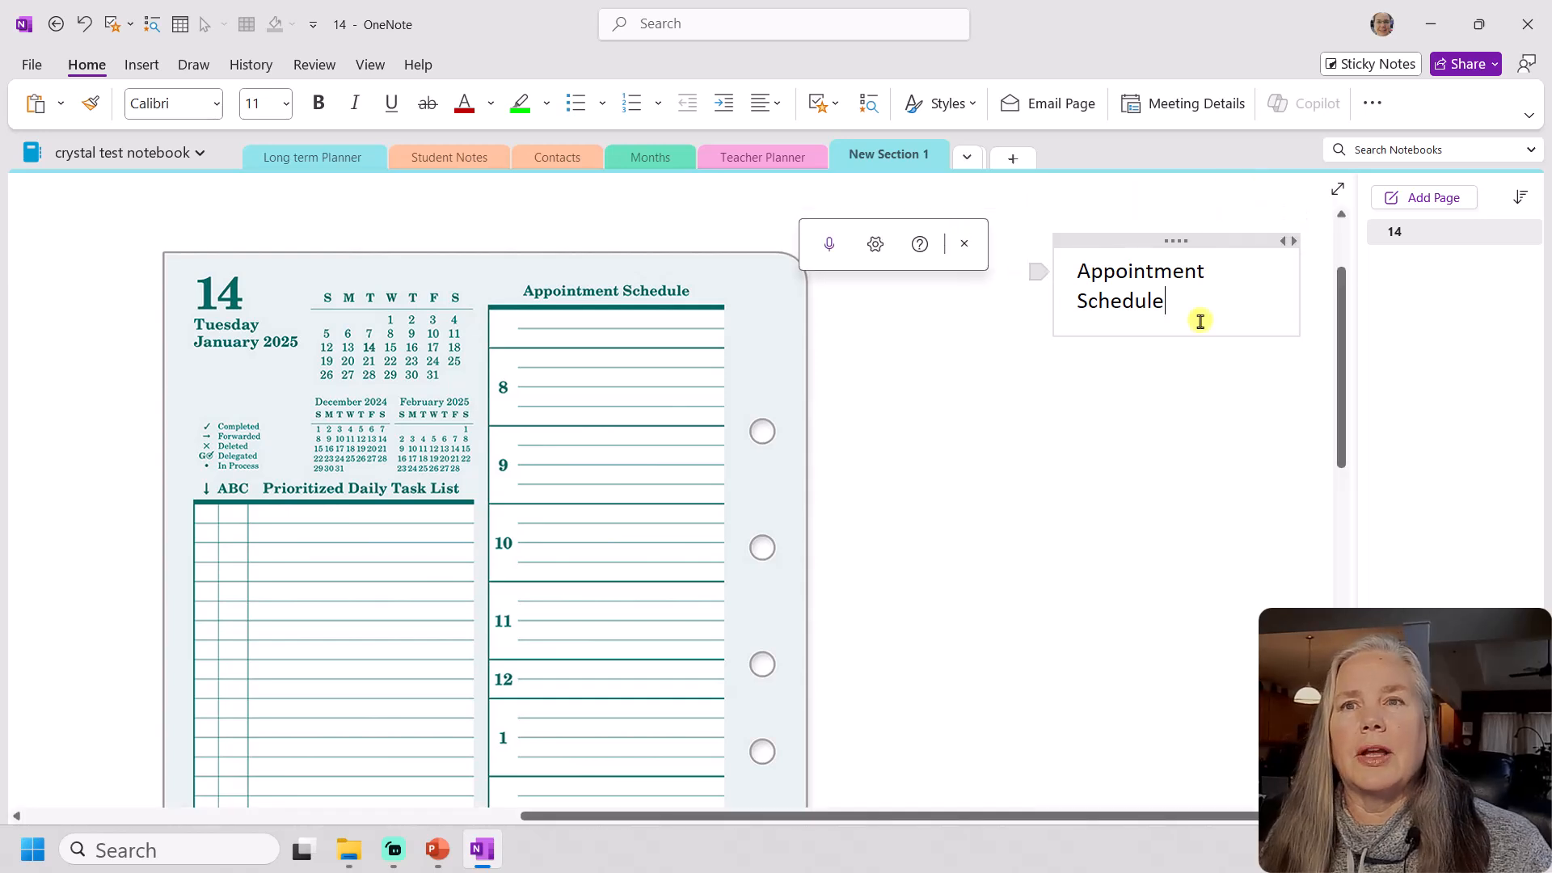
left_click_drag(1292, 241, 1358, 240)
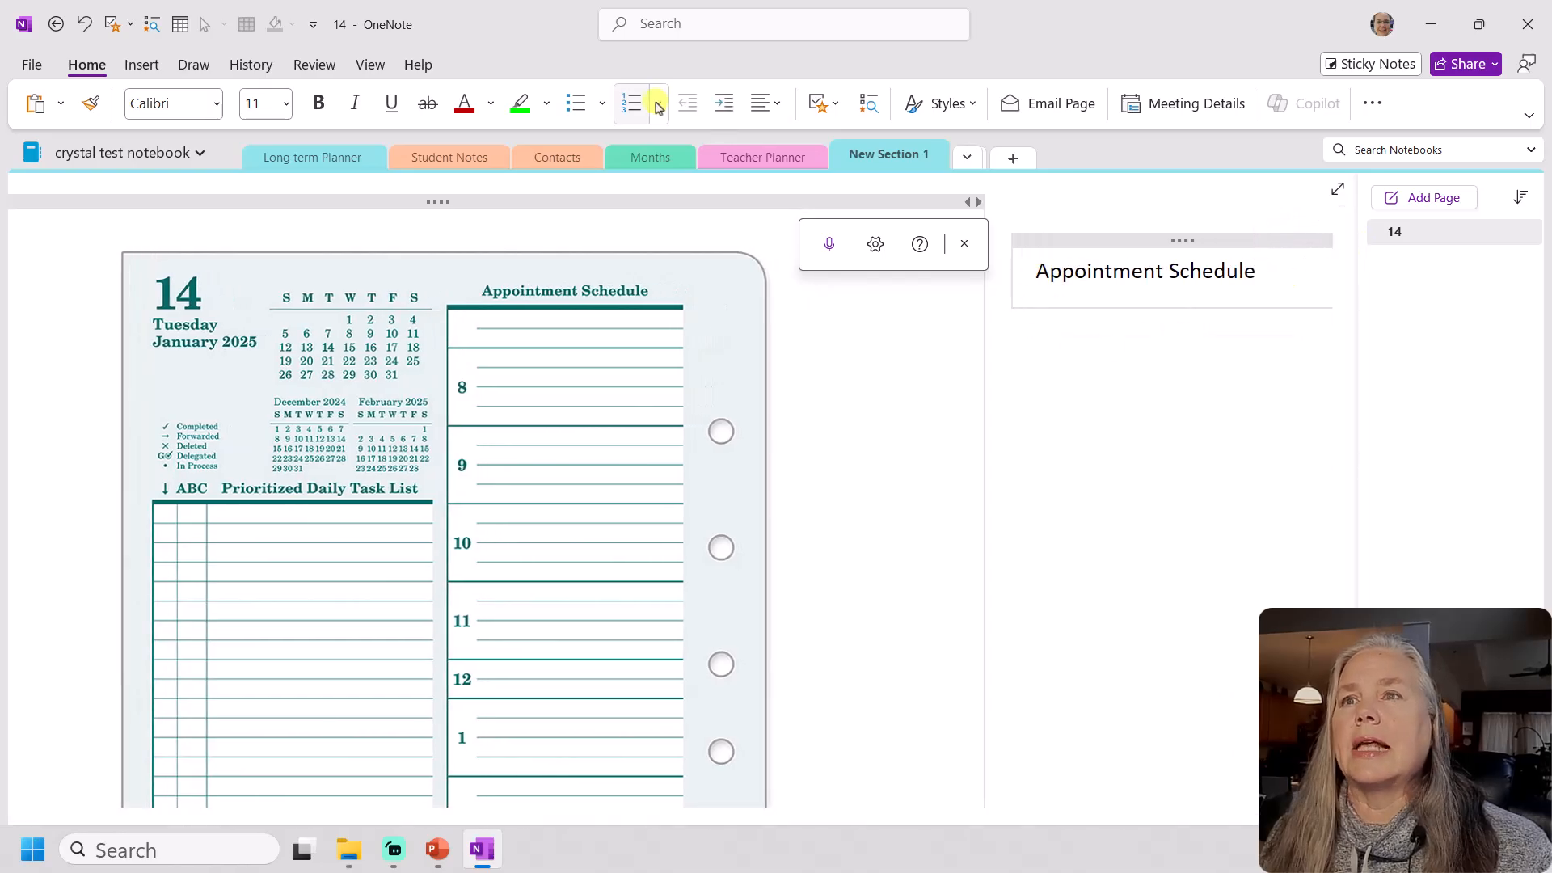
Center-align the Appointment Schedule heading and add a new line beneath it
left_click_drag(1128, 271, 1256, 271)
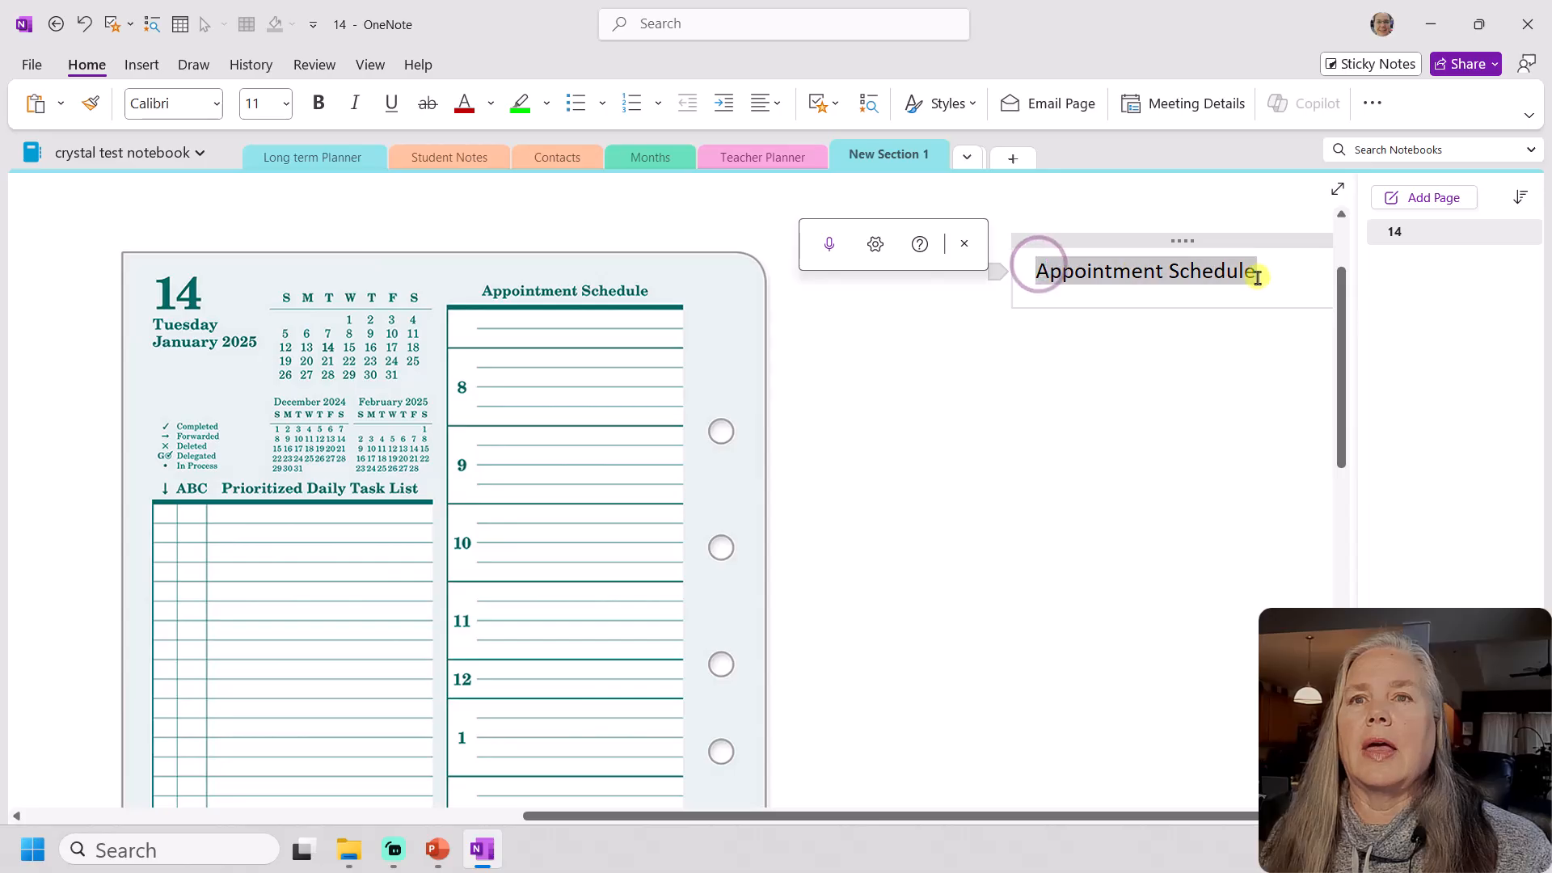
left_click(769, 105)
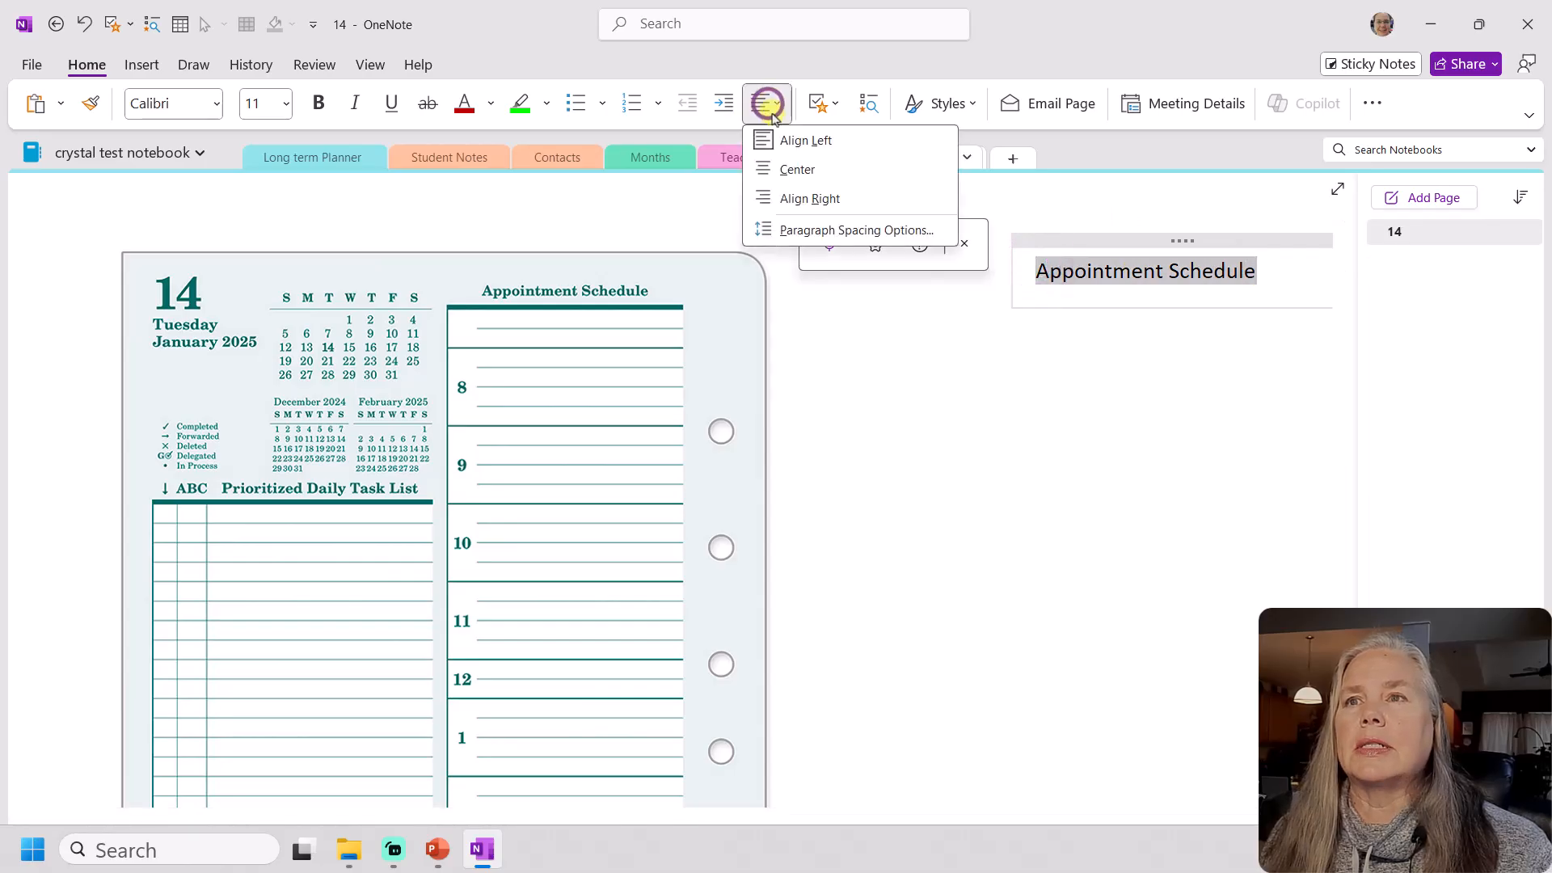
left_click(772, 169)
left_click(1299, 273)
key("Return")
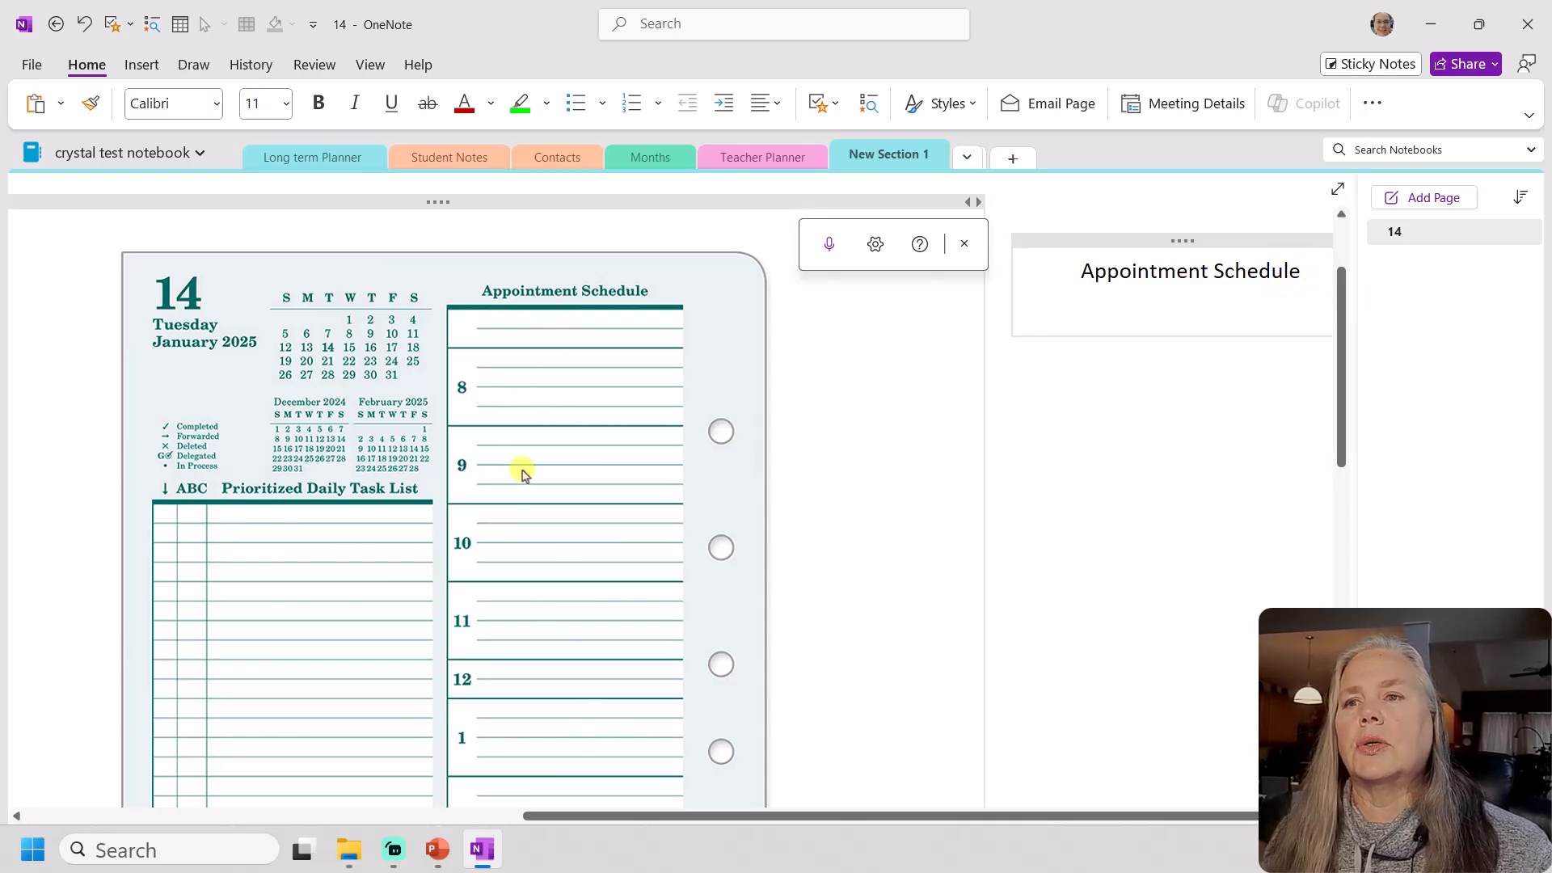
Insert a table with two columns and two rows directly under the Appointment Schedule heading
scroll(520, 477, "down", 3)
scroll(534, 524, "down", 2)
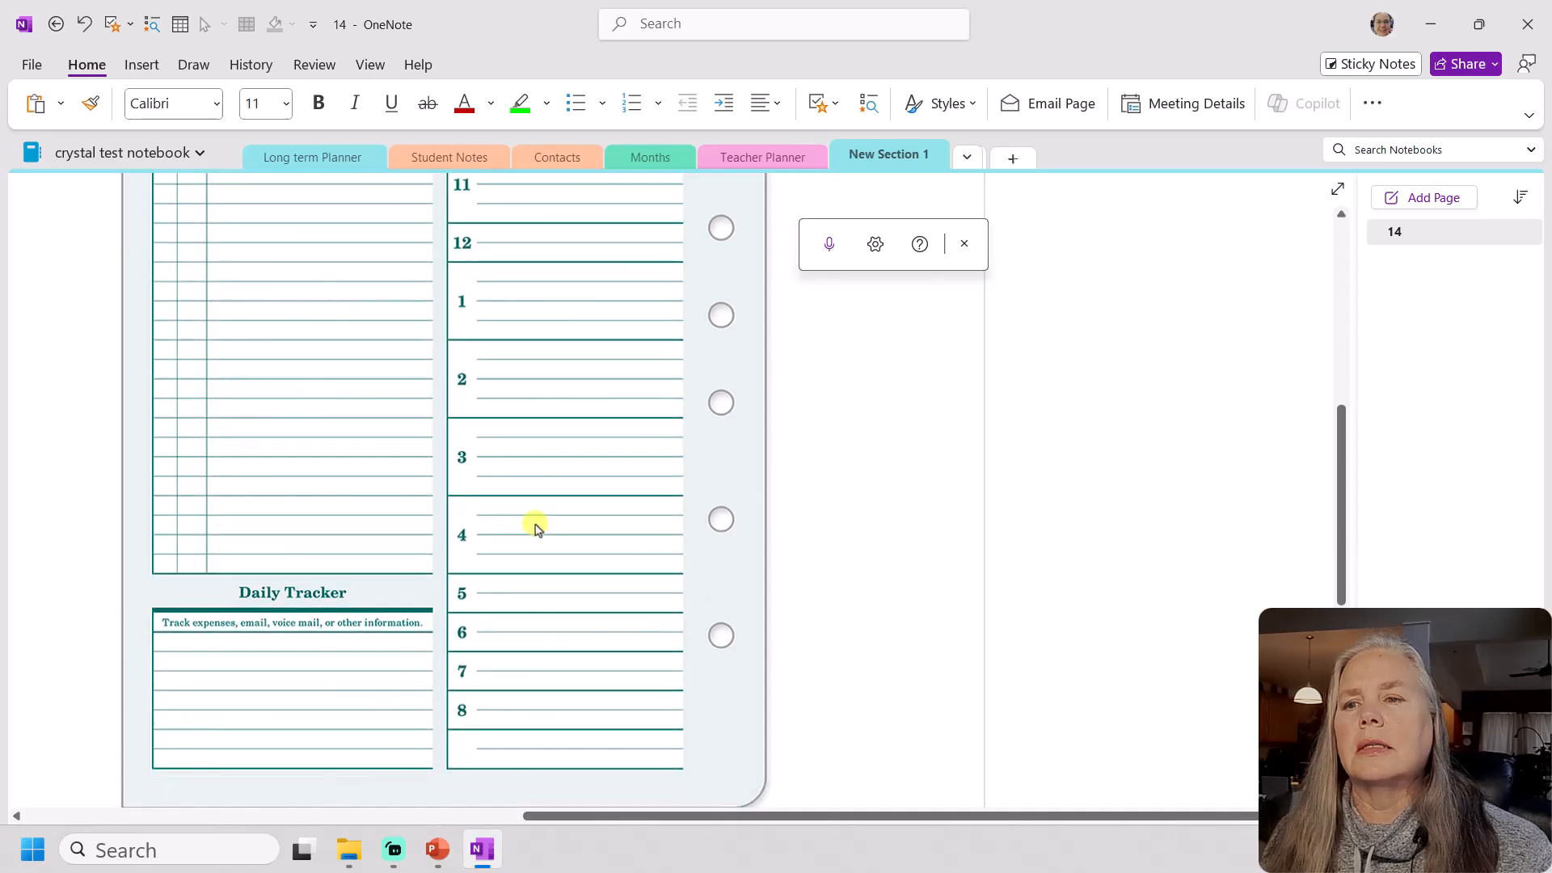
scroll(872, 447, "up", 3)
scroll(866, 447, "up", 2)
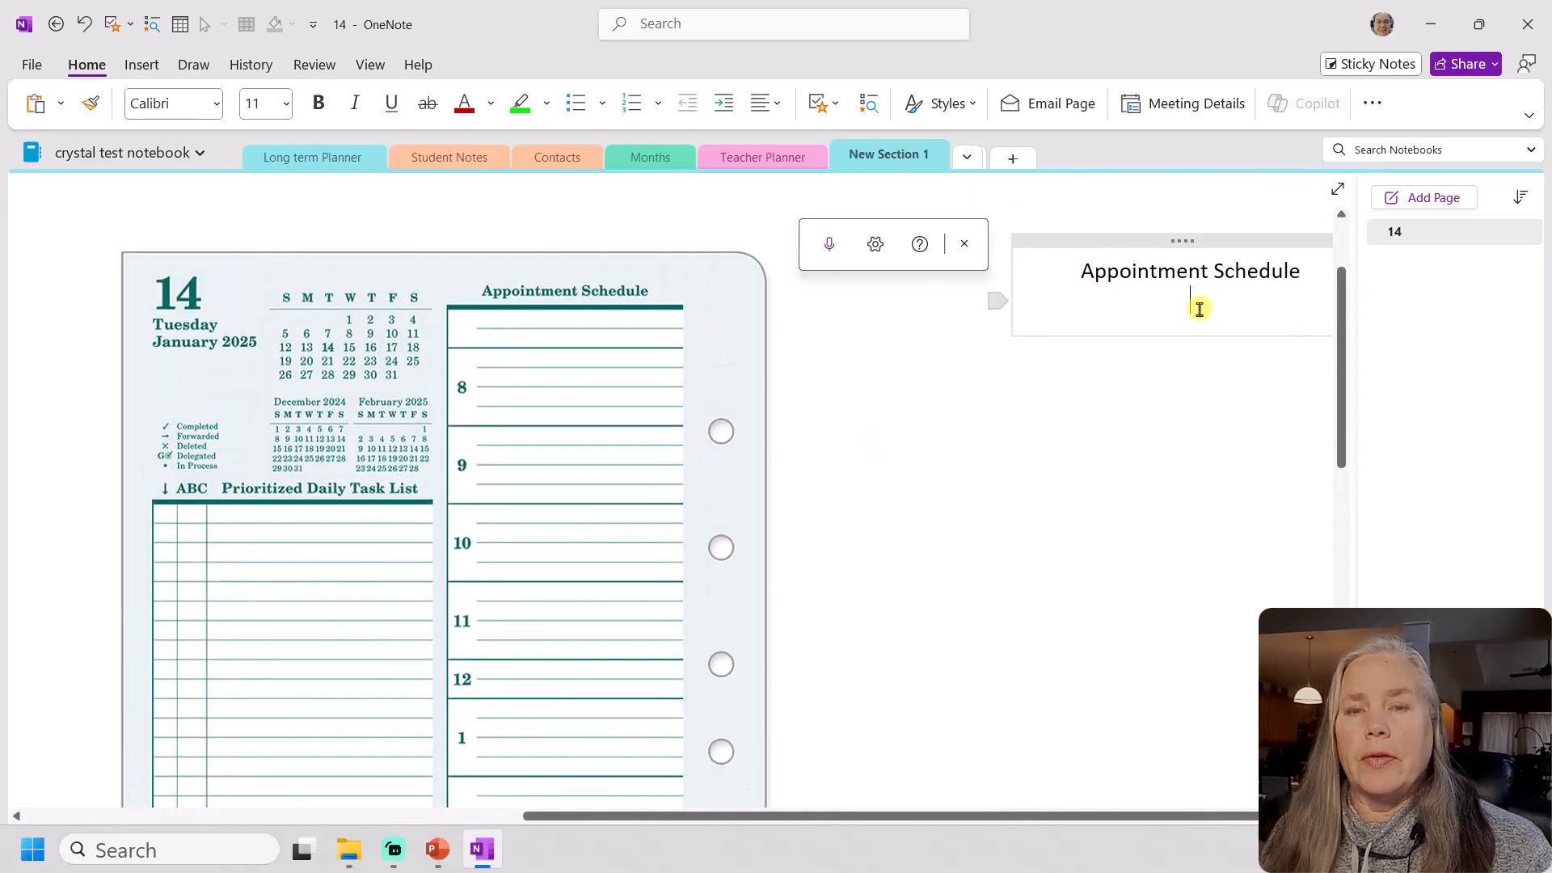
key("Return")
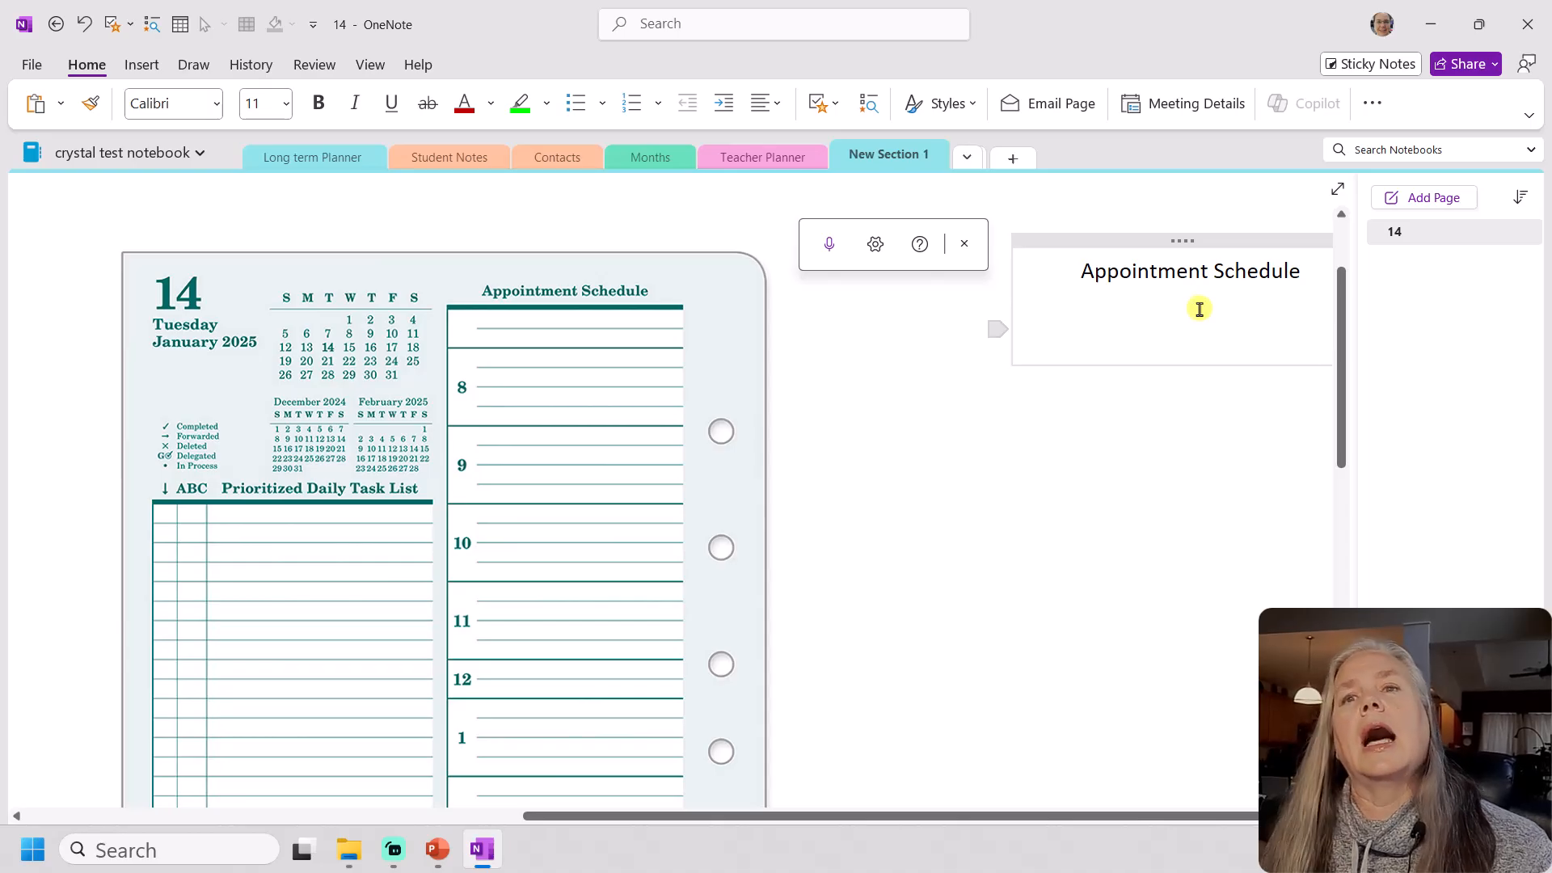
key("BackSpace")
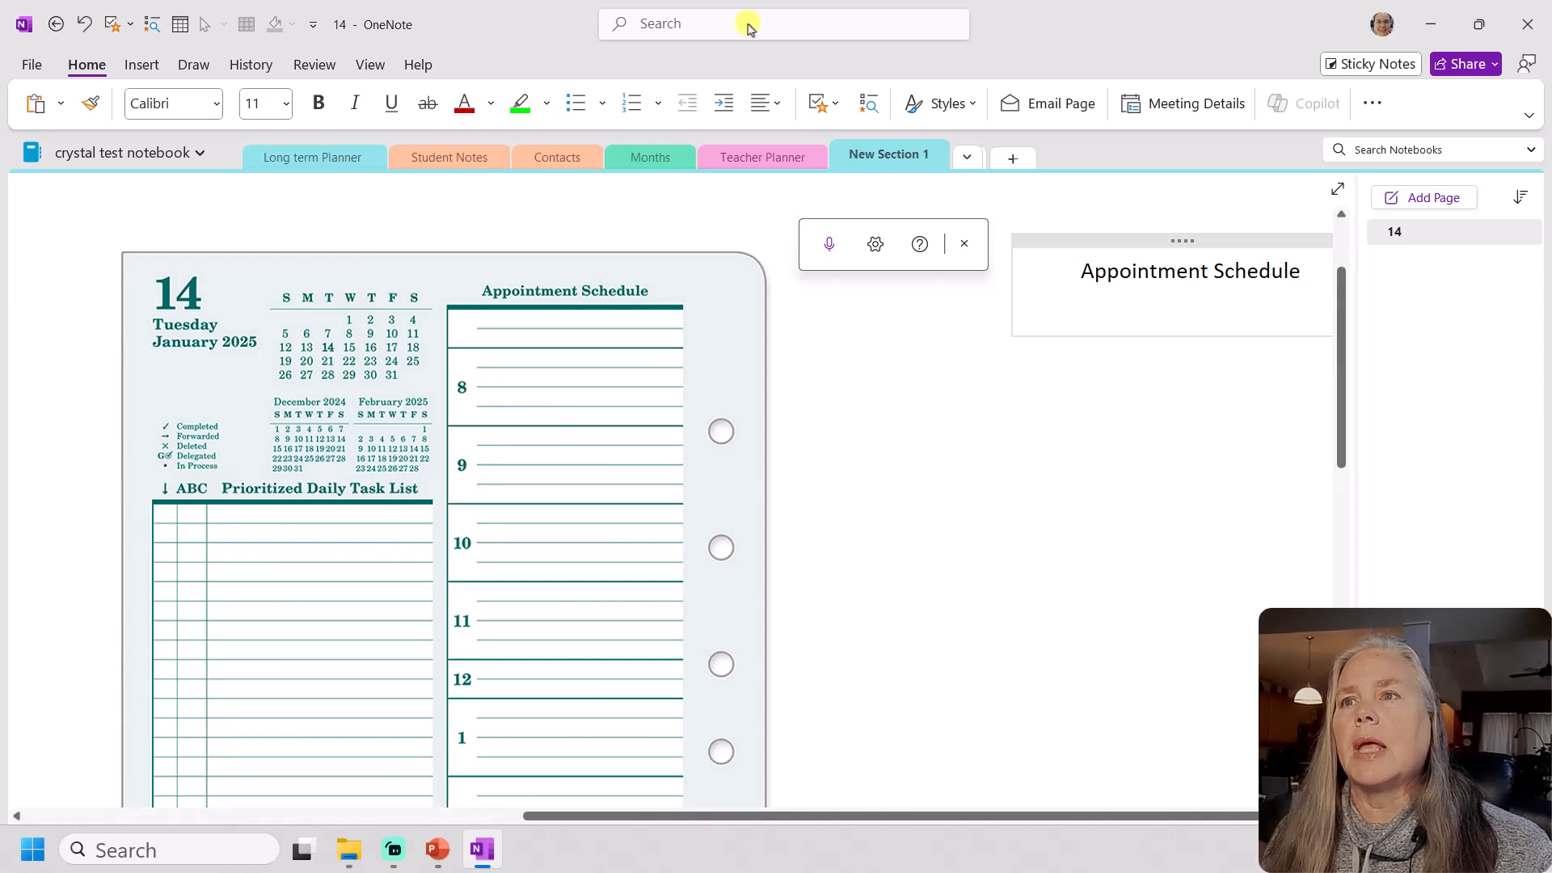
left_click(152, 64)
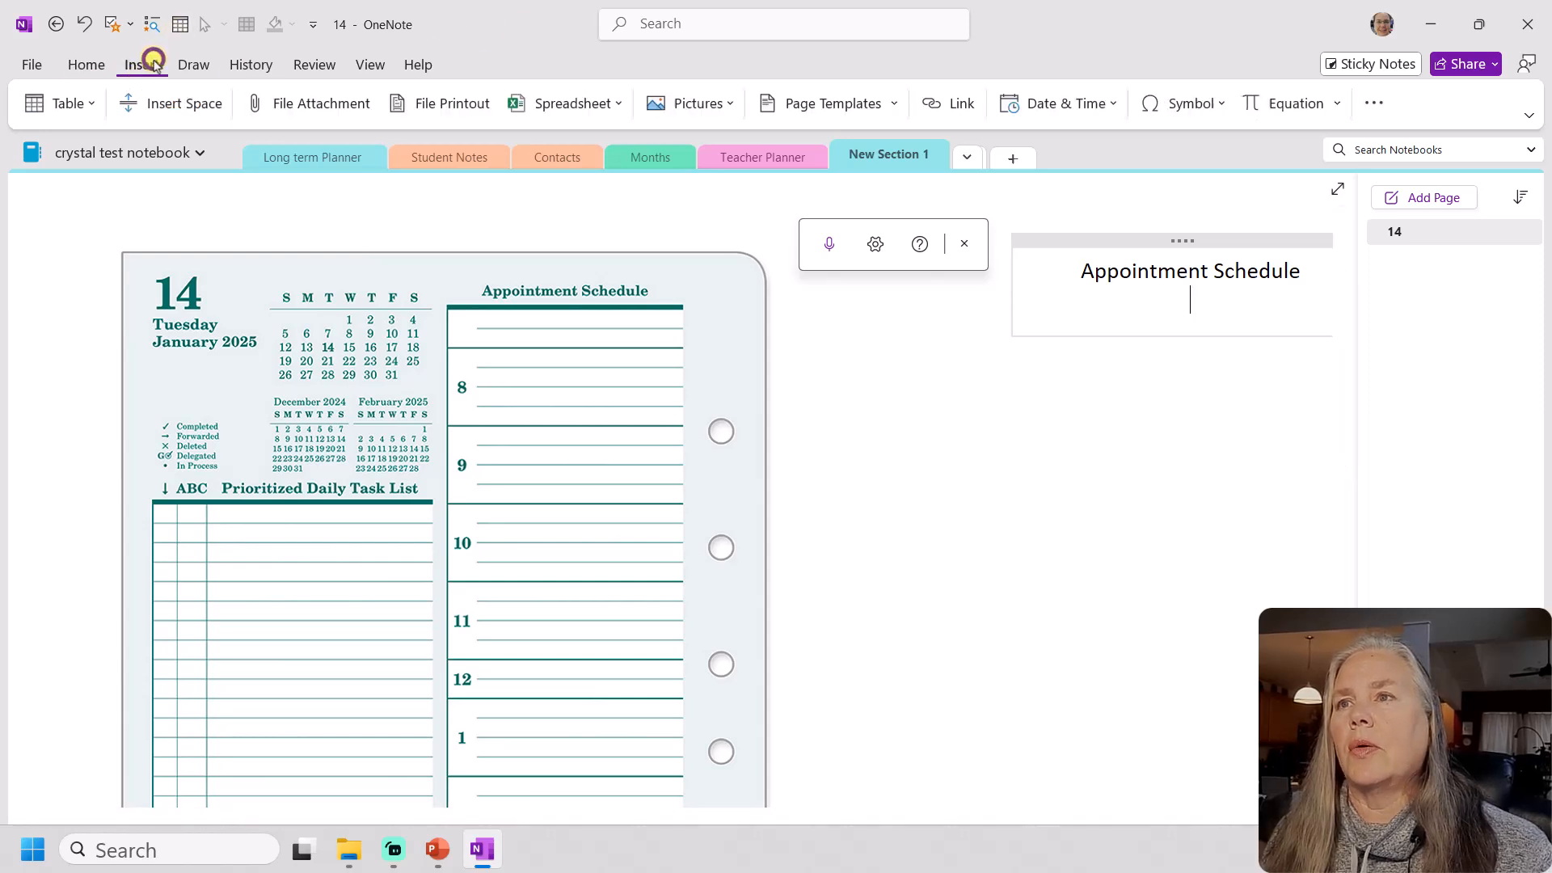
left_click(46, 105)
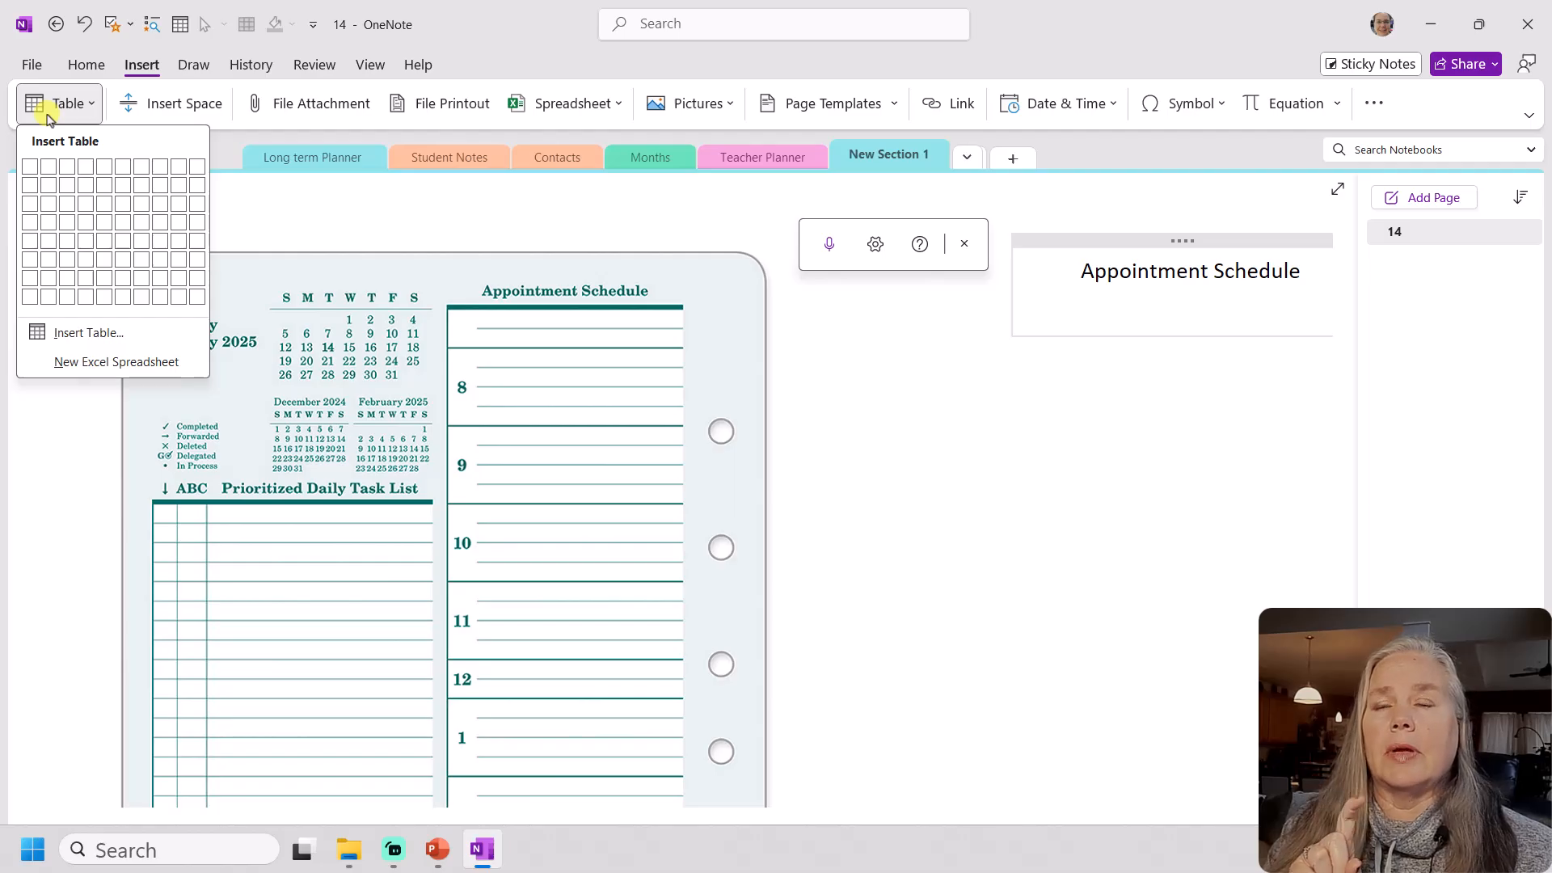
left_click(48, 184)
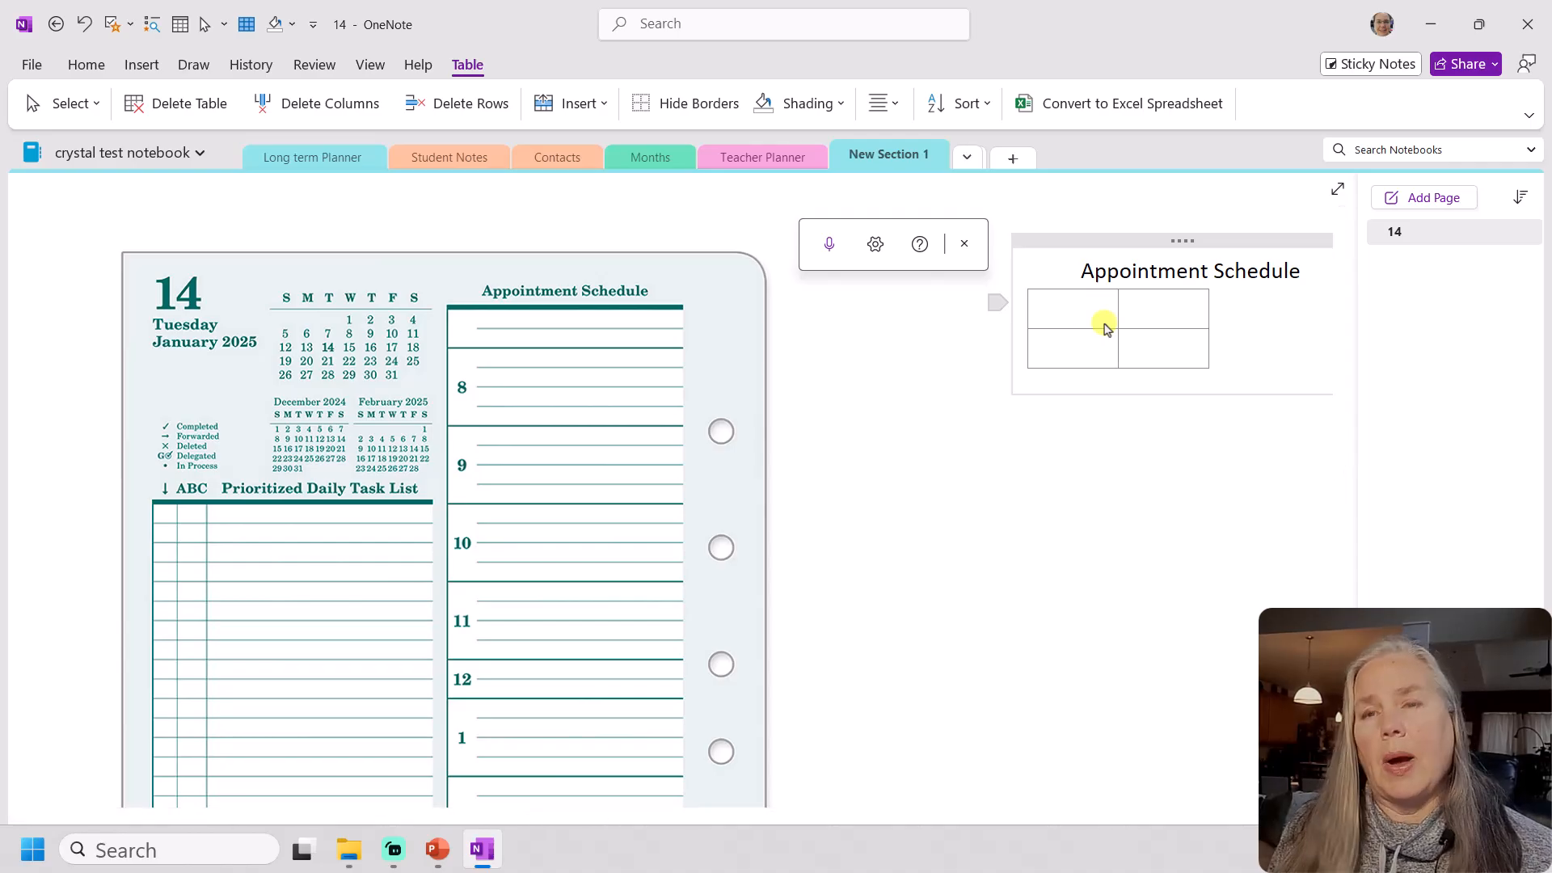
Enter the hours 8 and 9 in the first column of the Appointment Schedule table
type("8")
left_click(1164, 312)
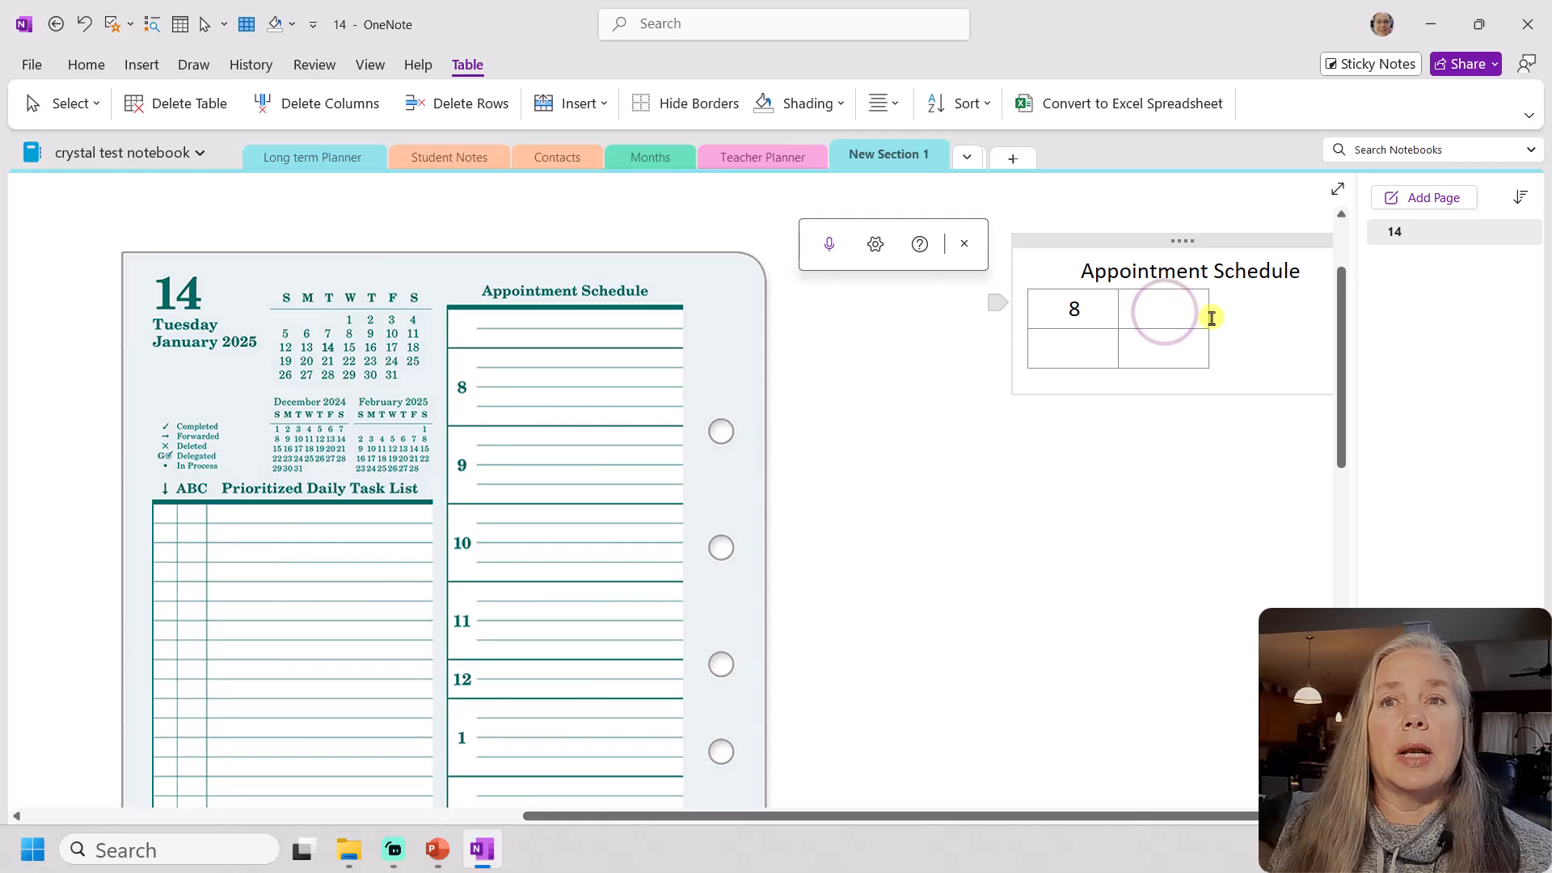
left_click(1082, 350)
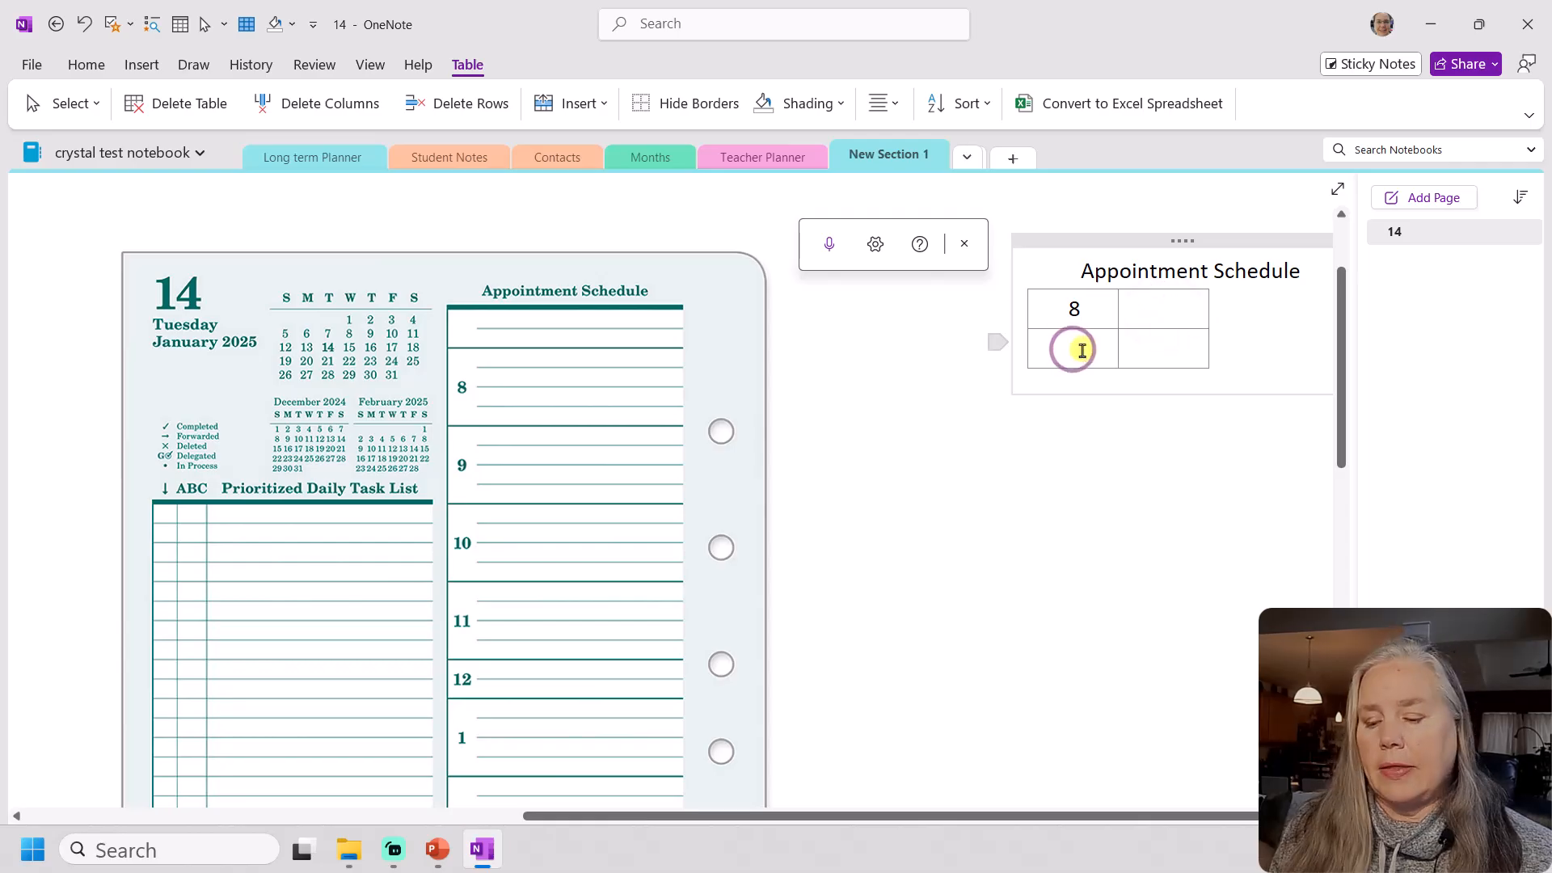
type("9")
left_click(1138, 353)
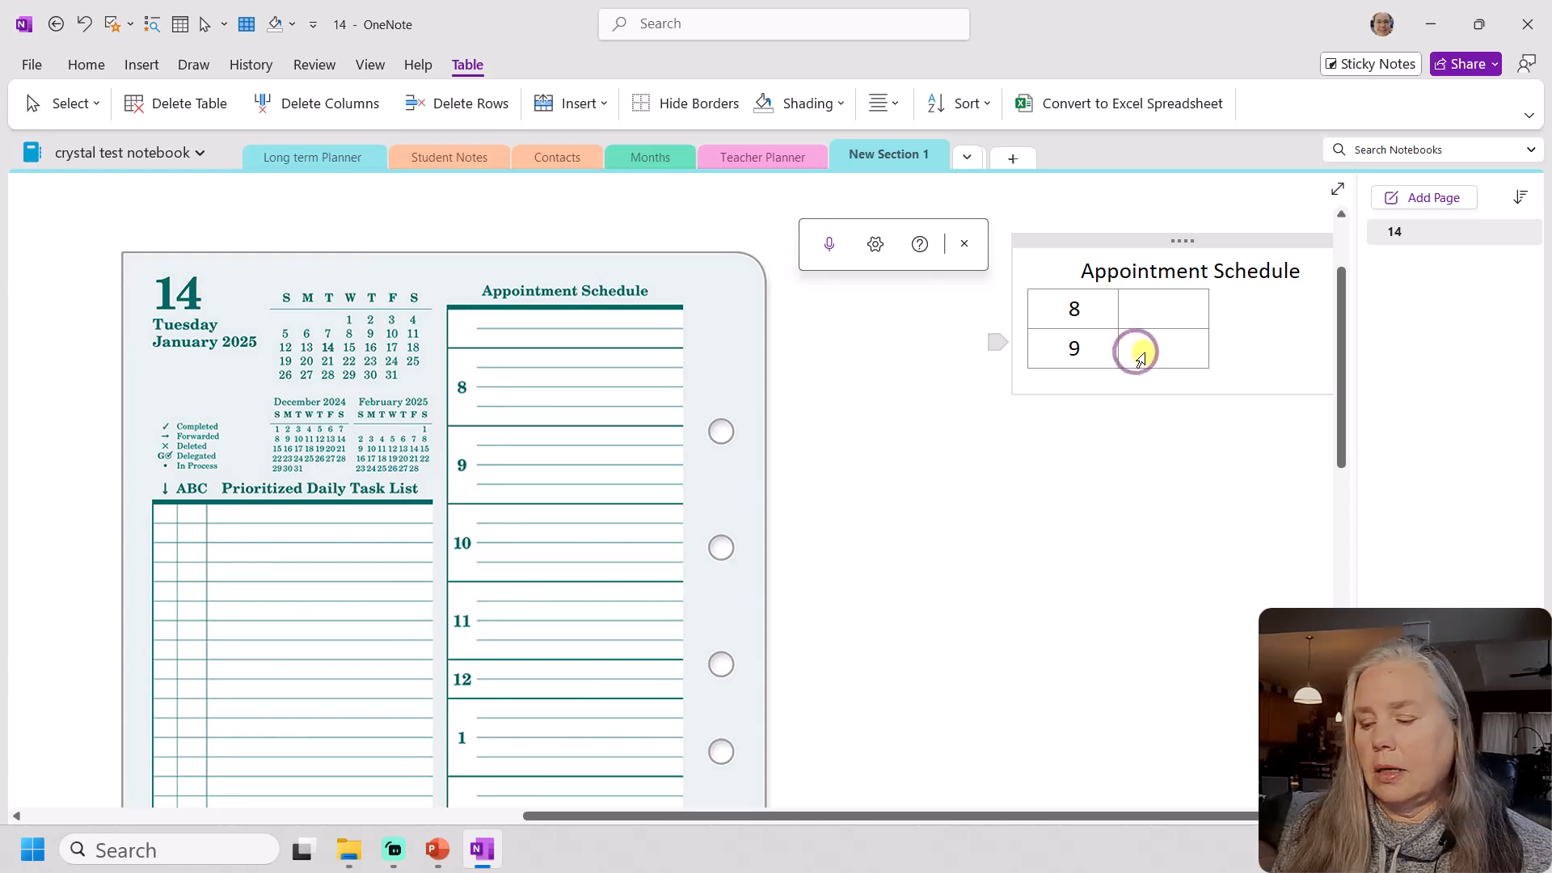
Add new rows to the Appointment Schedule table and enter the hours 10, 11 and 12 in the first column
key("Tab")
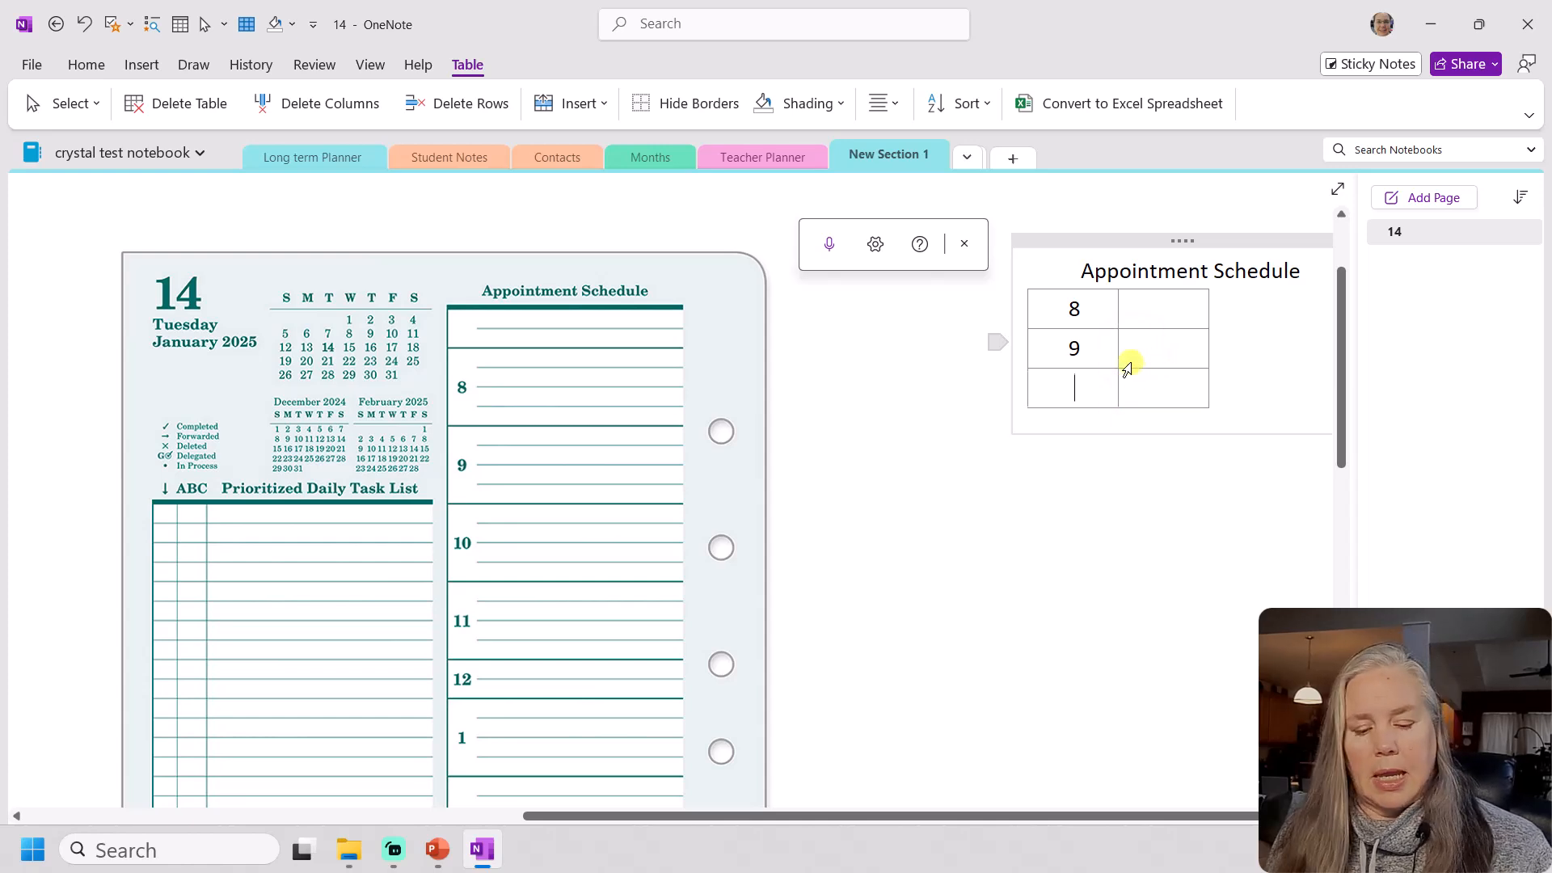
type("10")
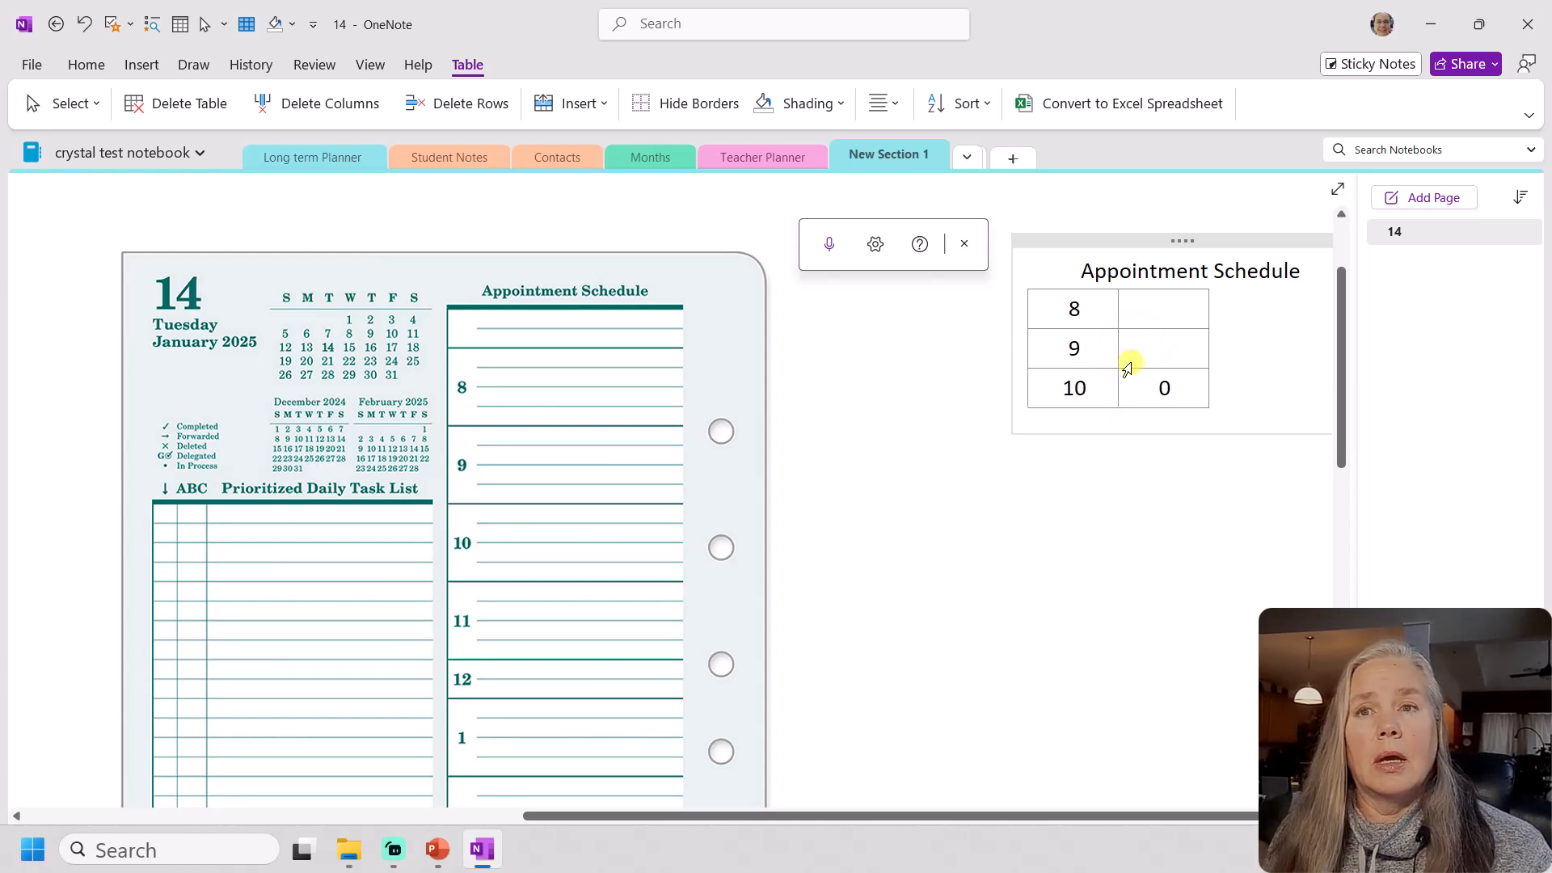
key("Tab")
type("11")
key("Tab")
key("Tab")
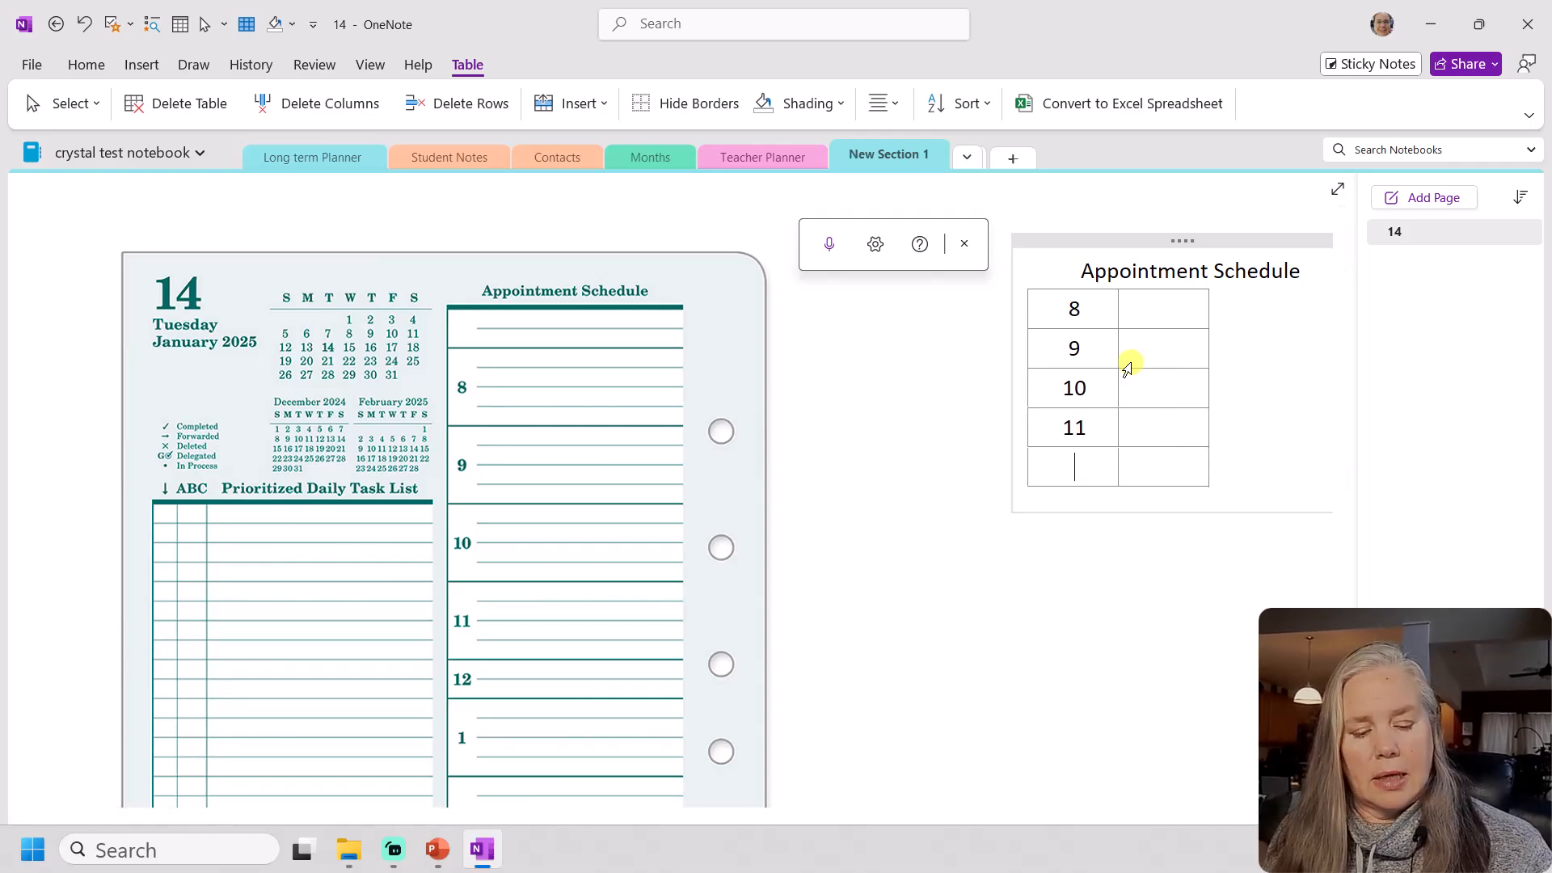
key("Tab")
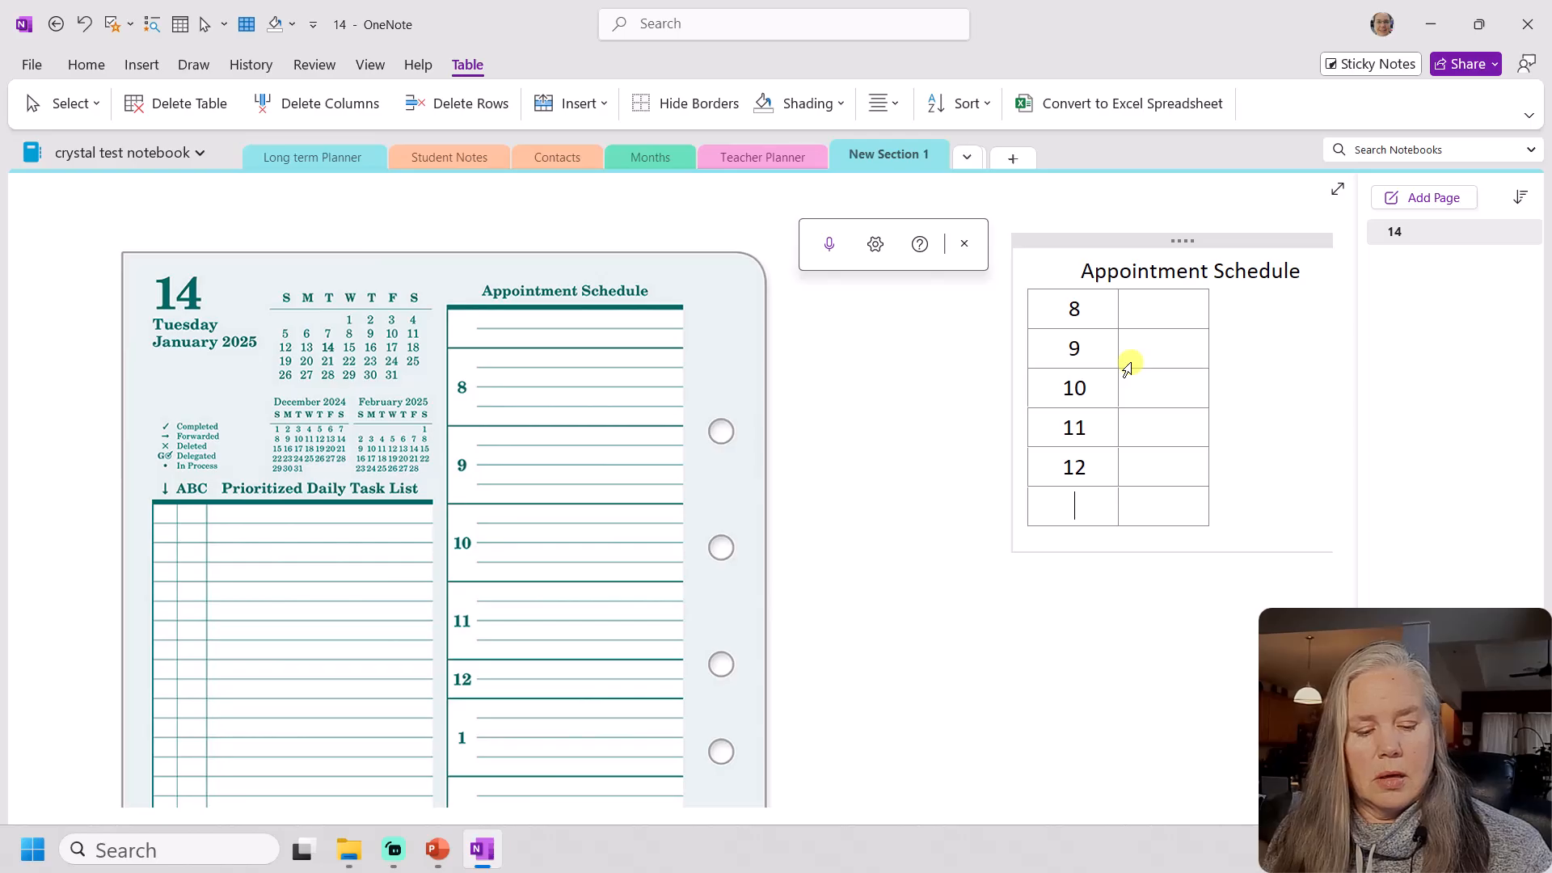
Continue the first column of the Appointment Schedule table with rows for the hours 1 through 6
key("Tab")
key("Tab")
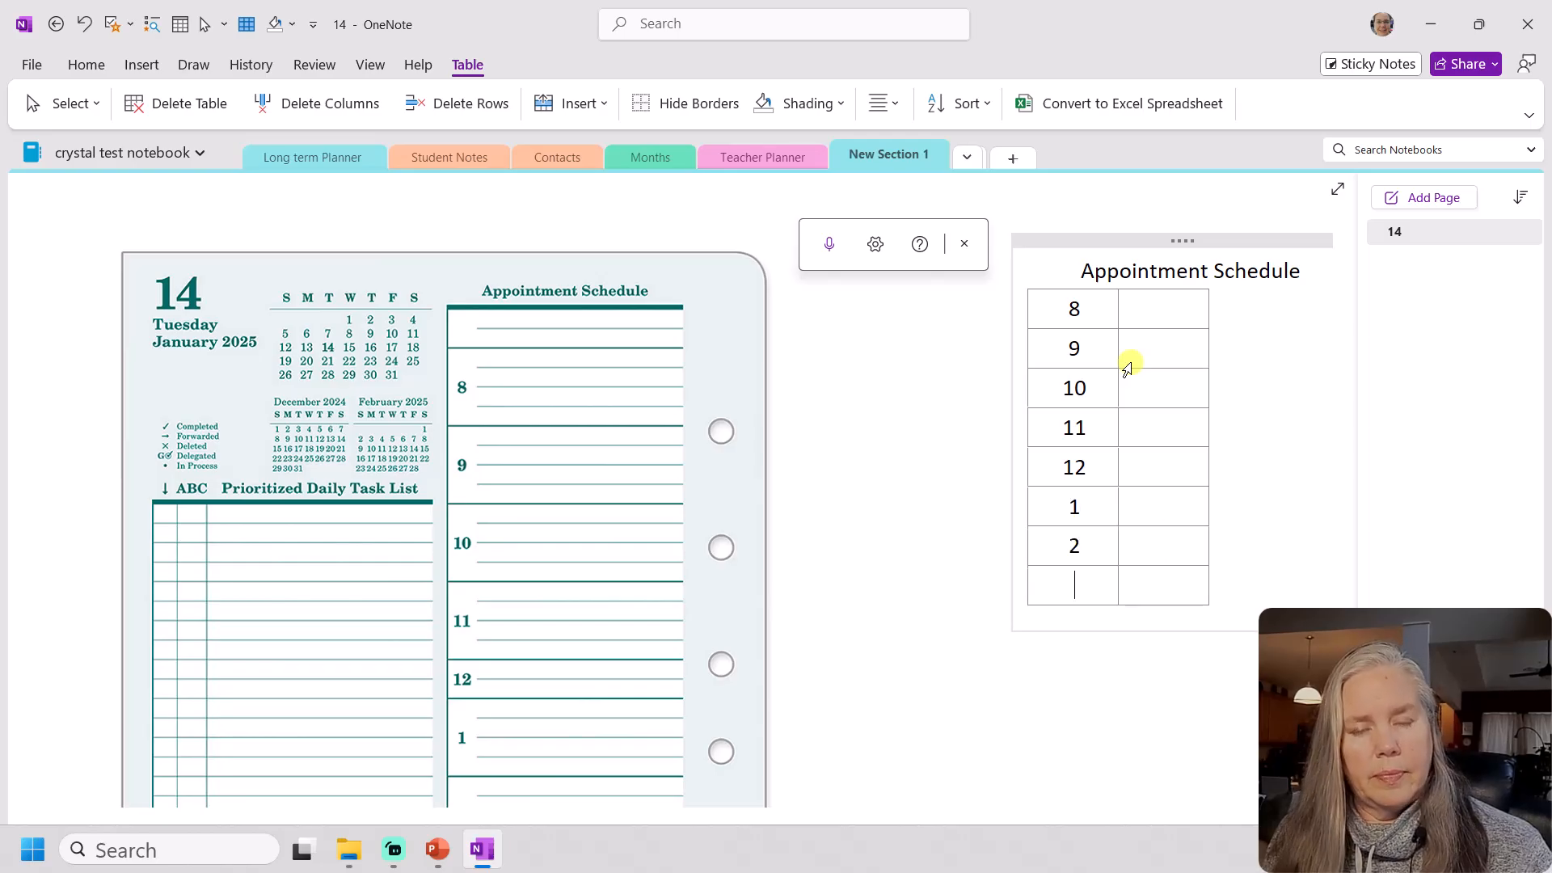
key("Tab")
key("Tab")
key("Tab")
type("6")
key("Tab")
key("Tab")
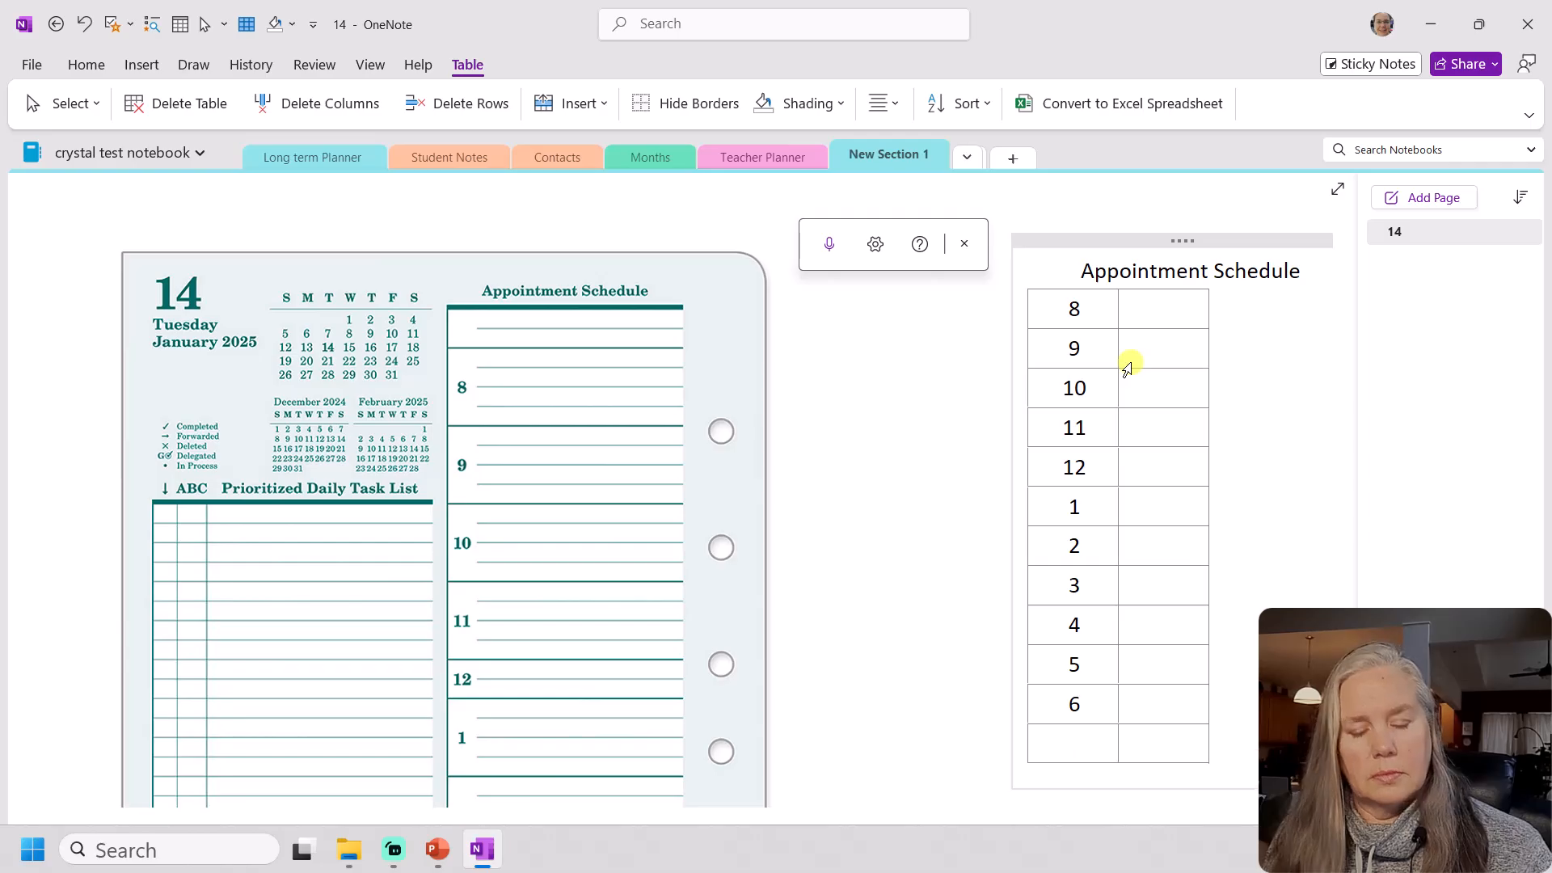
Add rows for the hours 7 through 10 and widen the table's second column to extend slightly past the Appointment Schedule heading
type("7")
key("Tab")
key("Tab")
type("8")
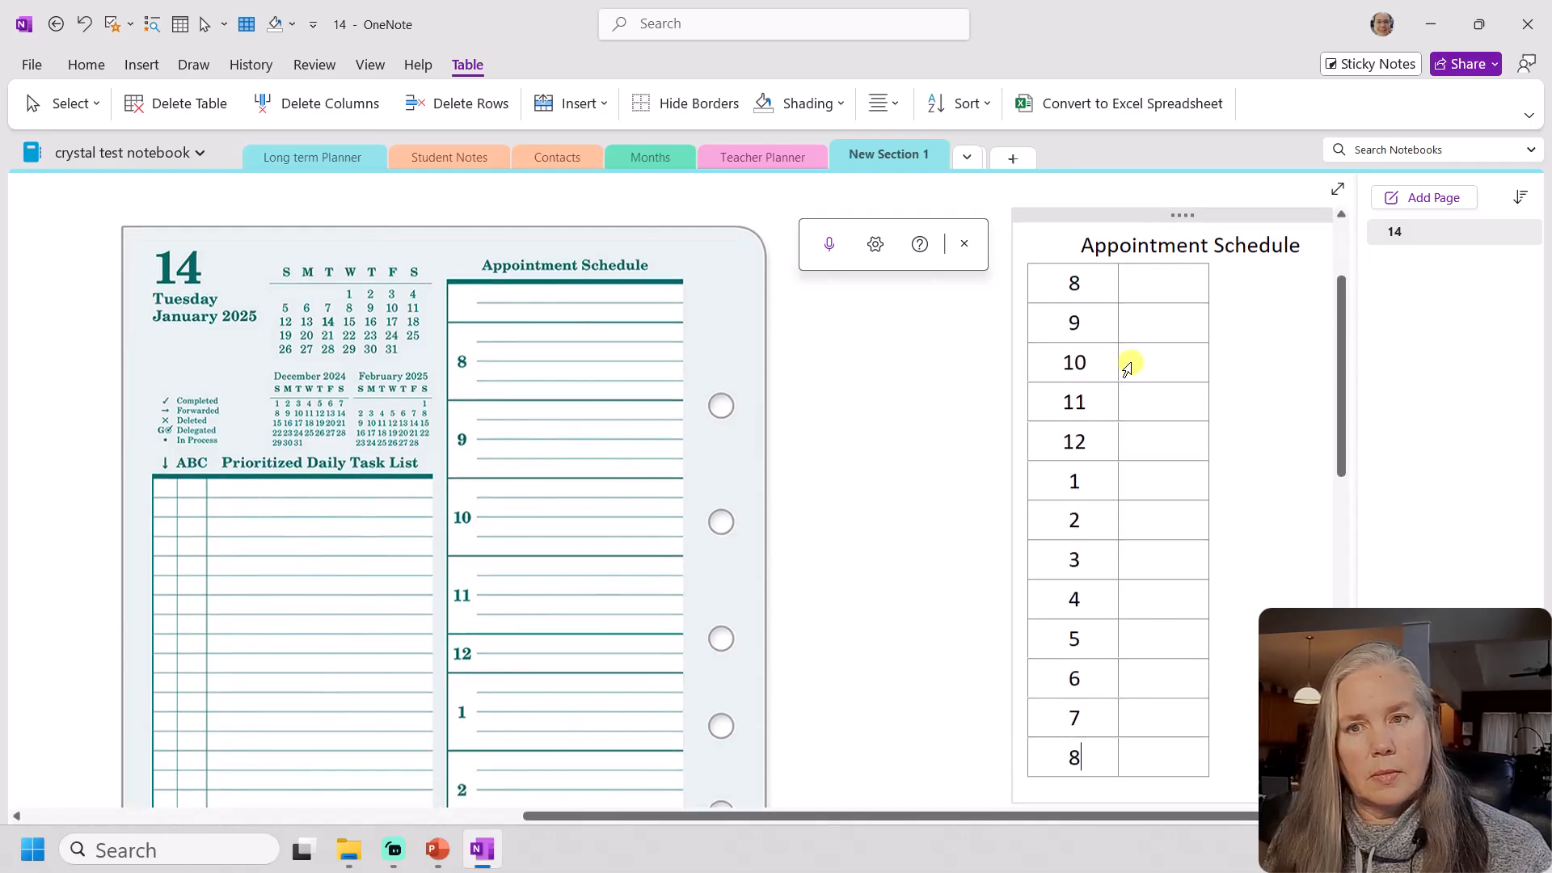
key("Tab")
key("Tab")
key("Tab")
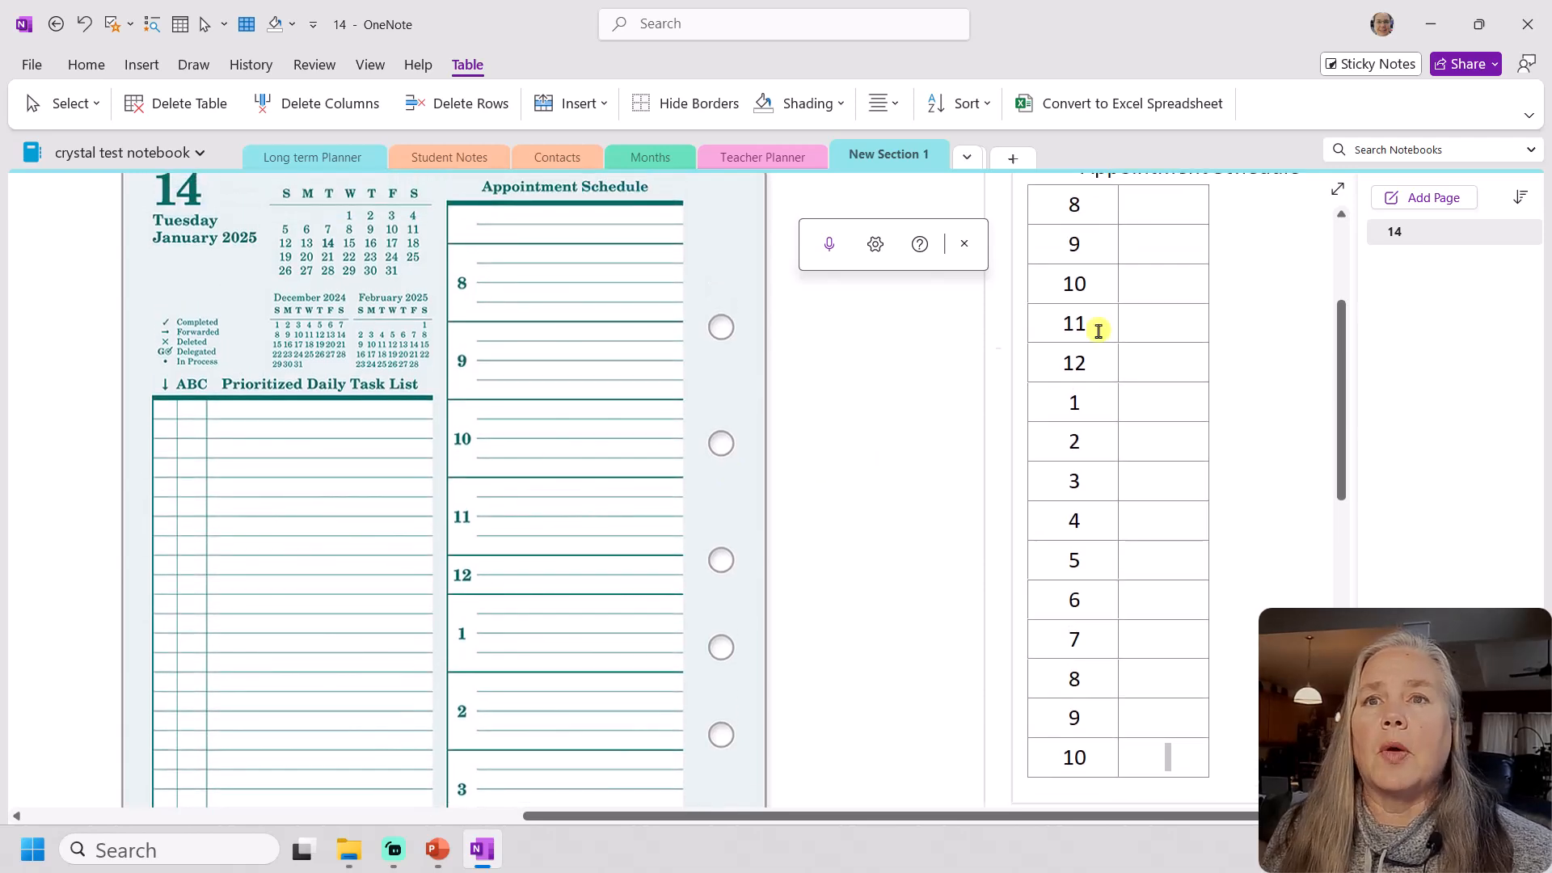
scroll(1195, 409, "up", 2)
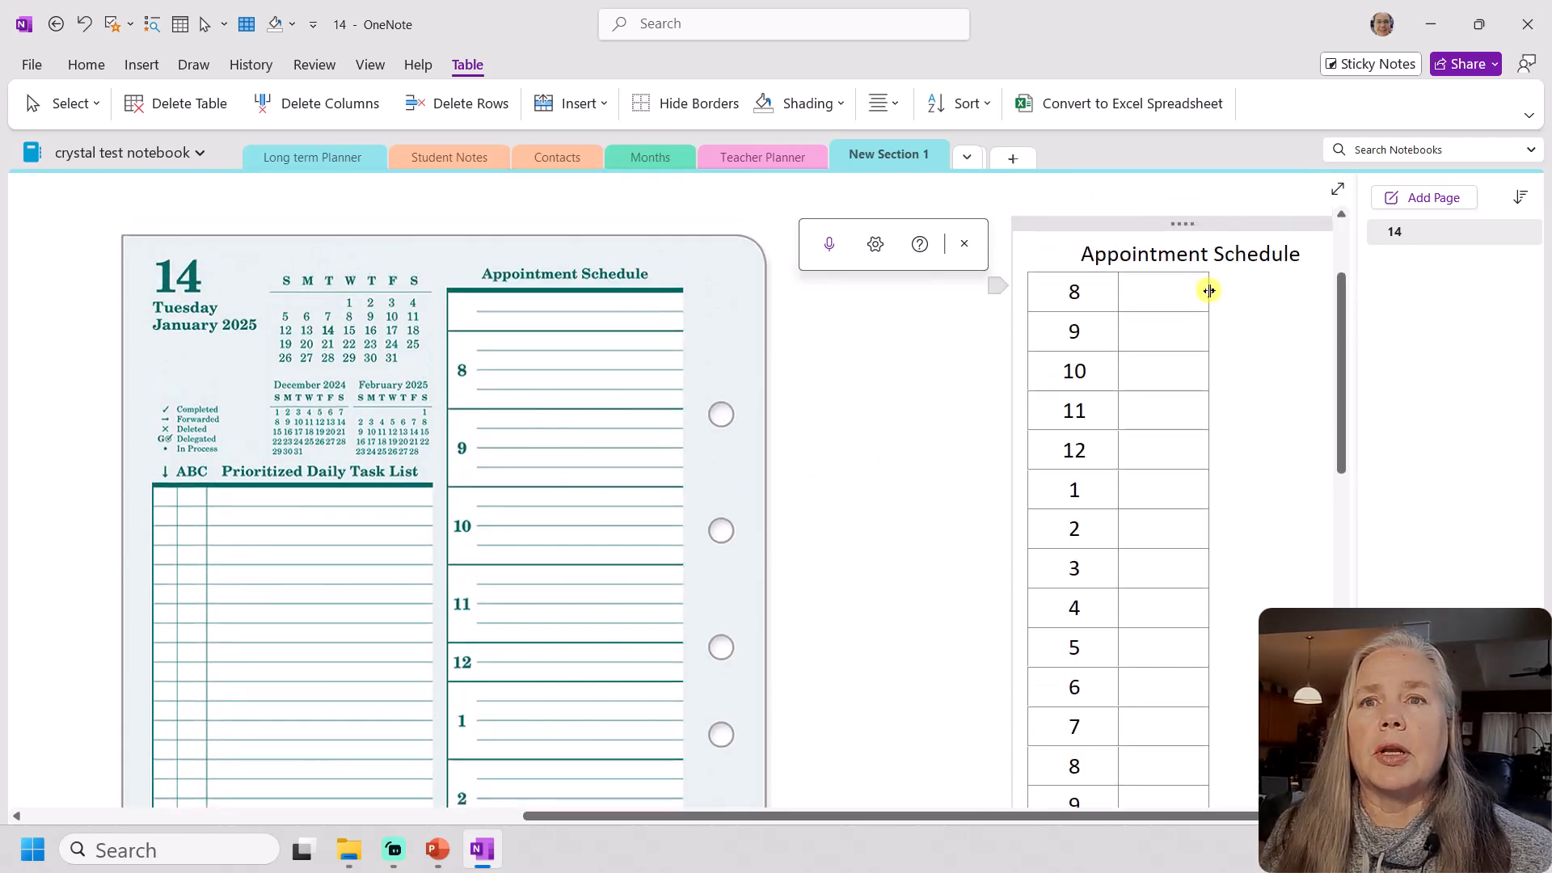
mouse_move(1208, 291)
left_mouse_down()
mouse_move(1327, 284)
mouse_move(1171, 284)
mouse_move(1203, 280)
left_mouse_up()
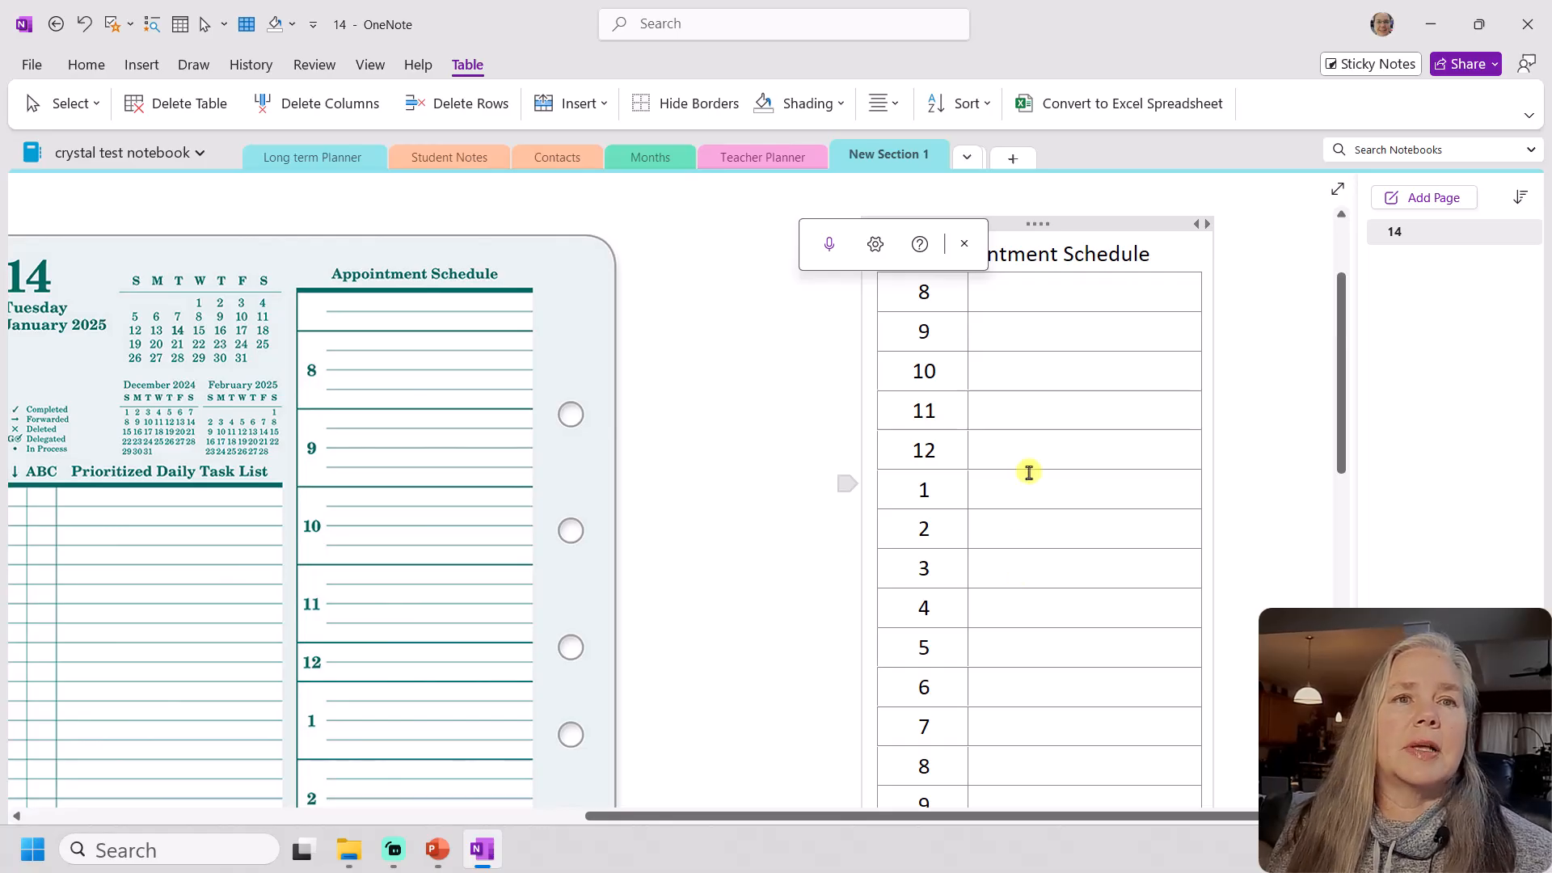
Insert an empty row directly below the 9 row of the Appointment Schedule table
left_click(941, 331)
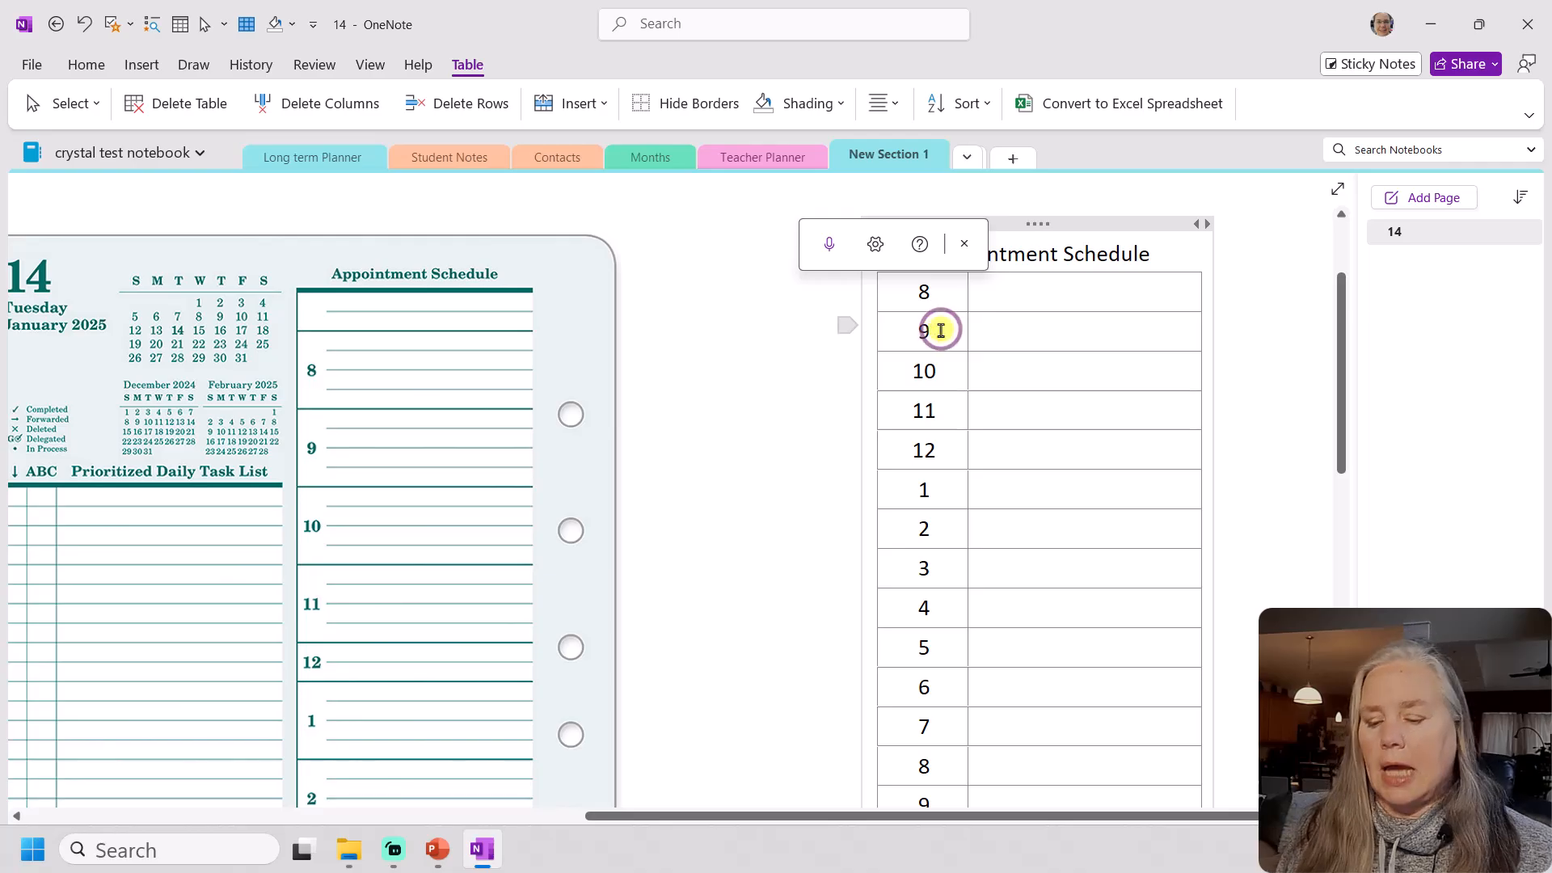
type(":30")
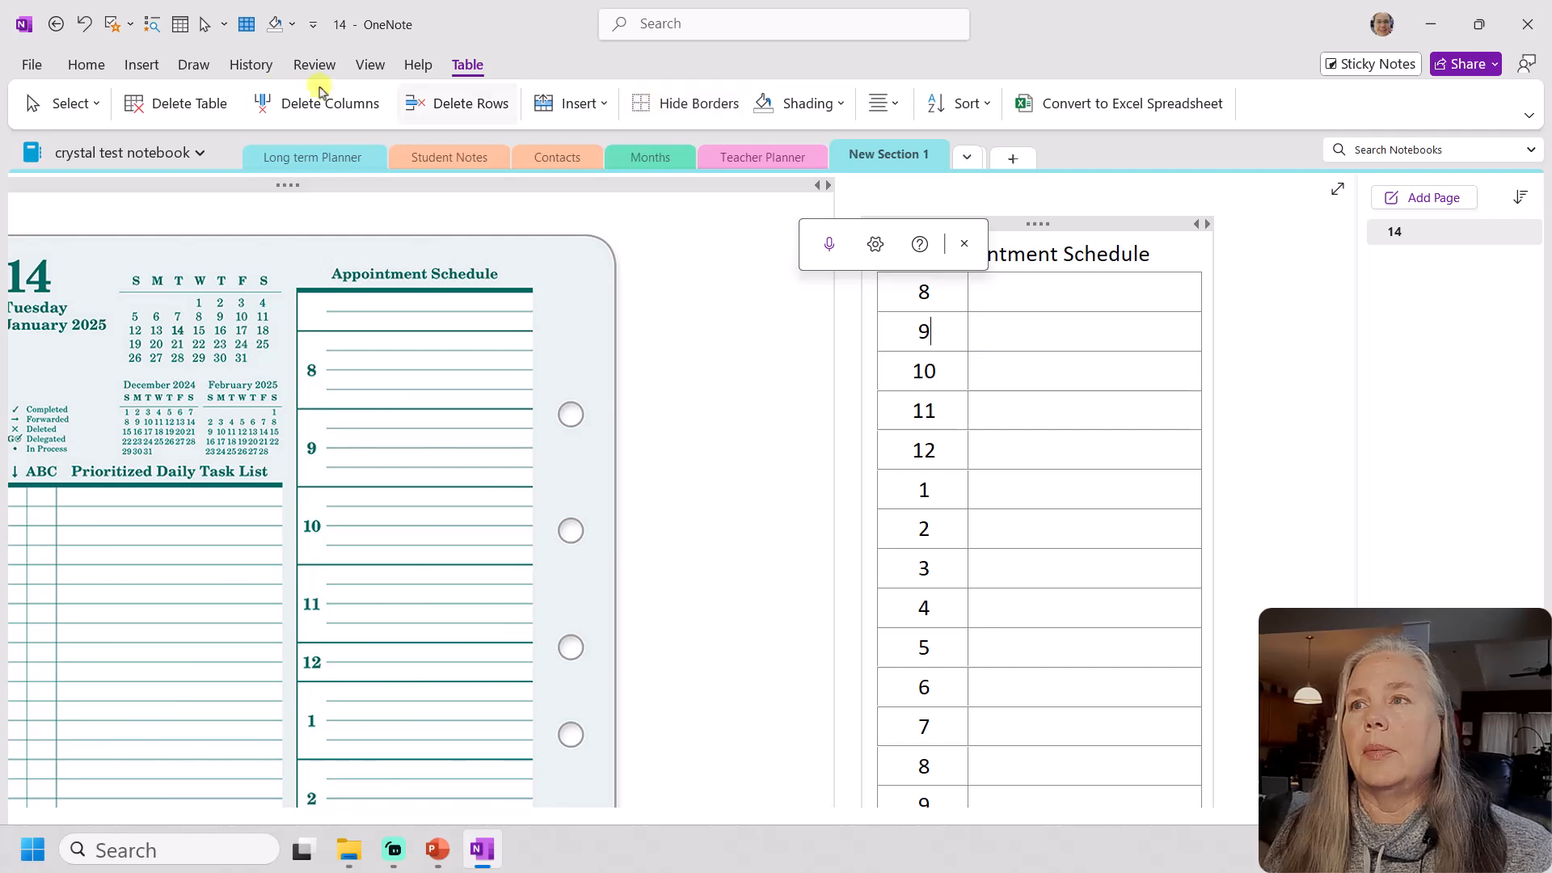
left_click(141, 68)
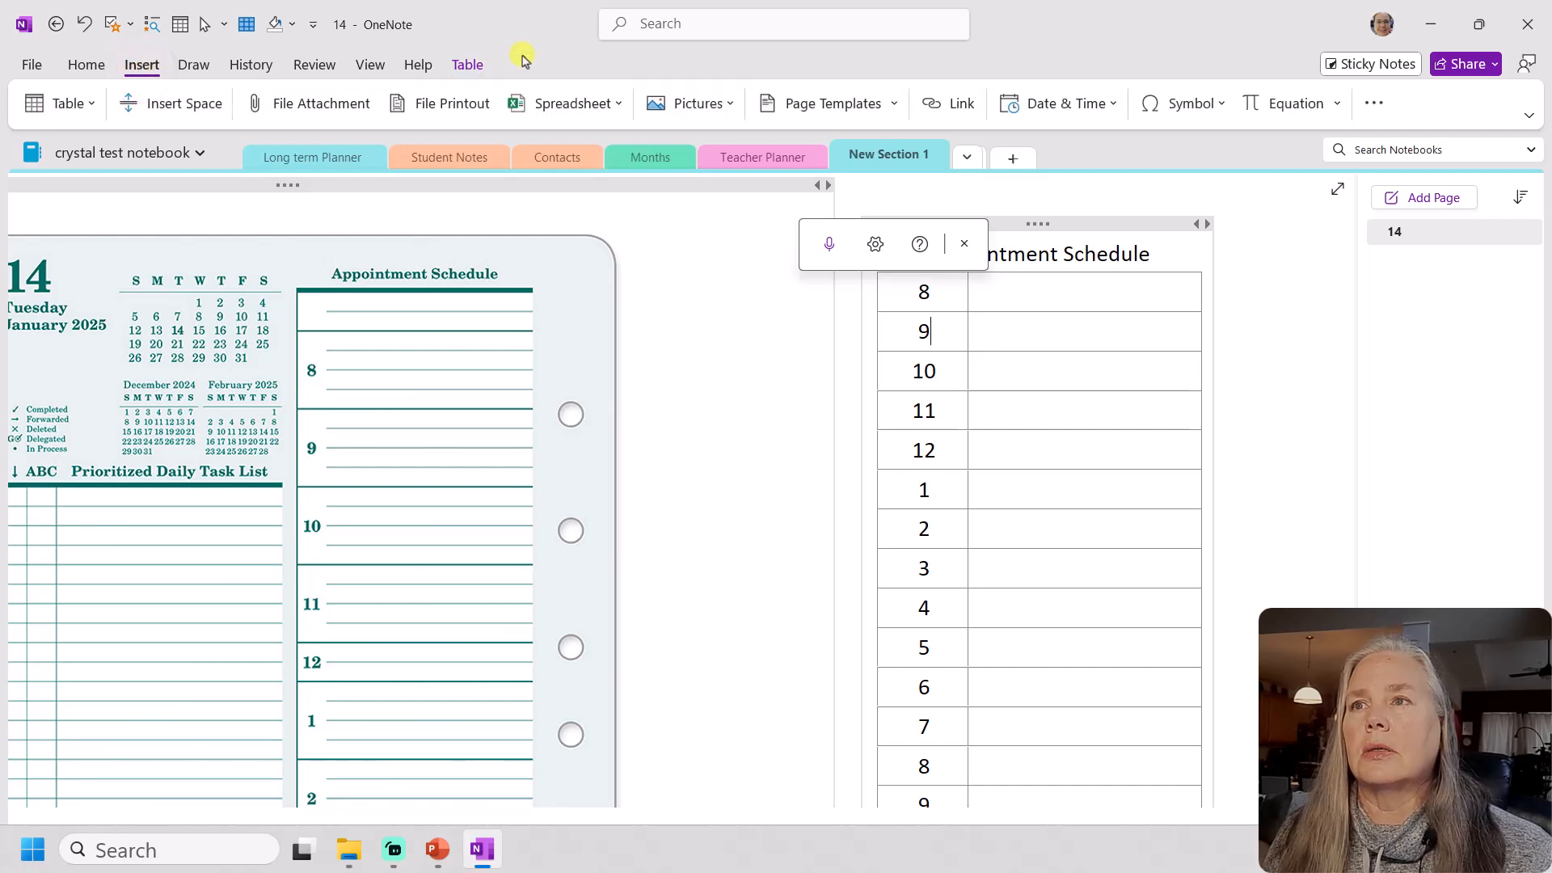
left_click(464, 63)
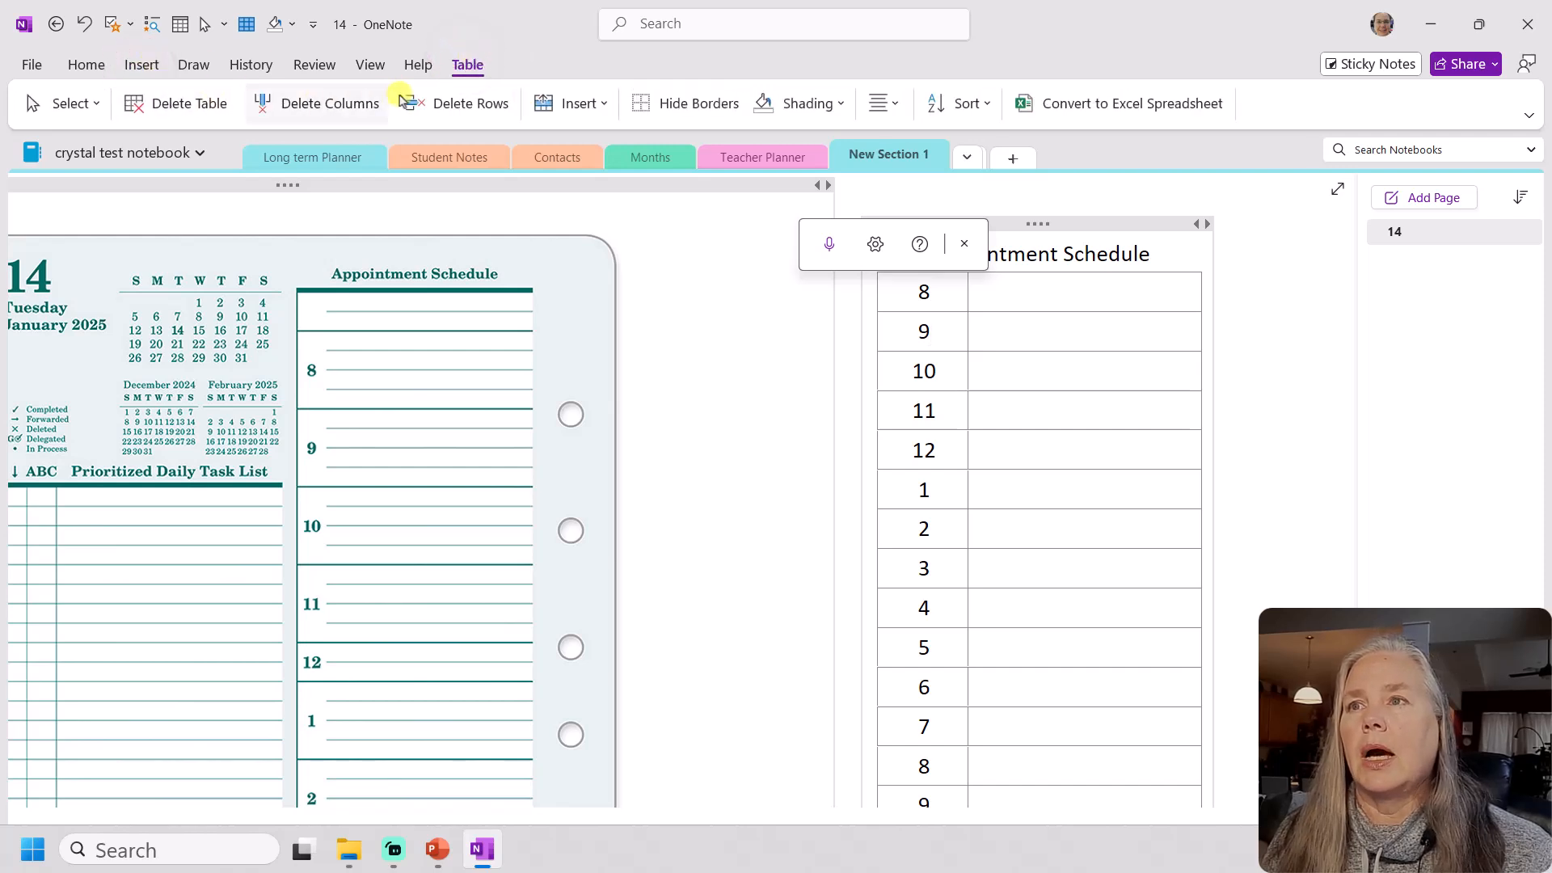
left_click(501, 109)
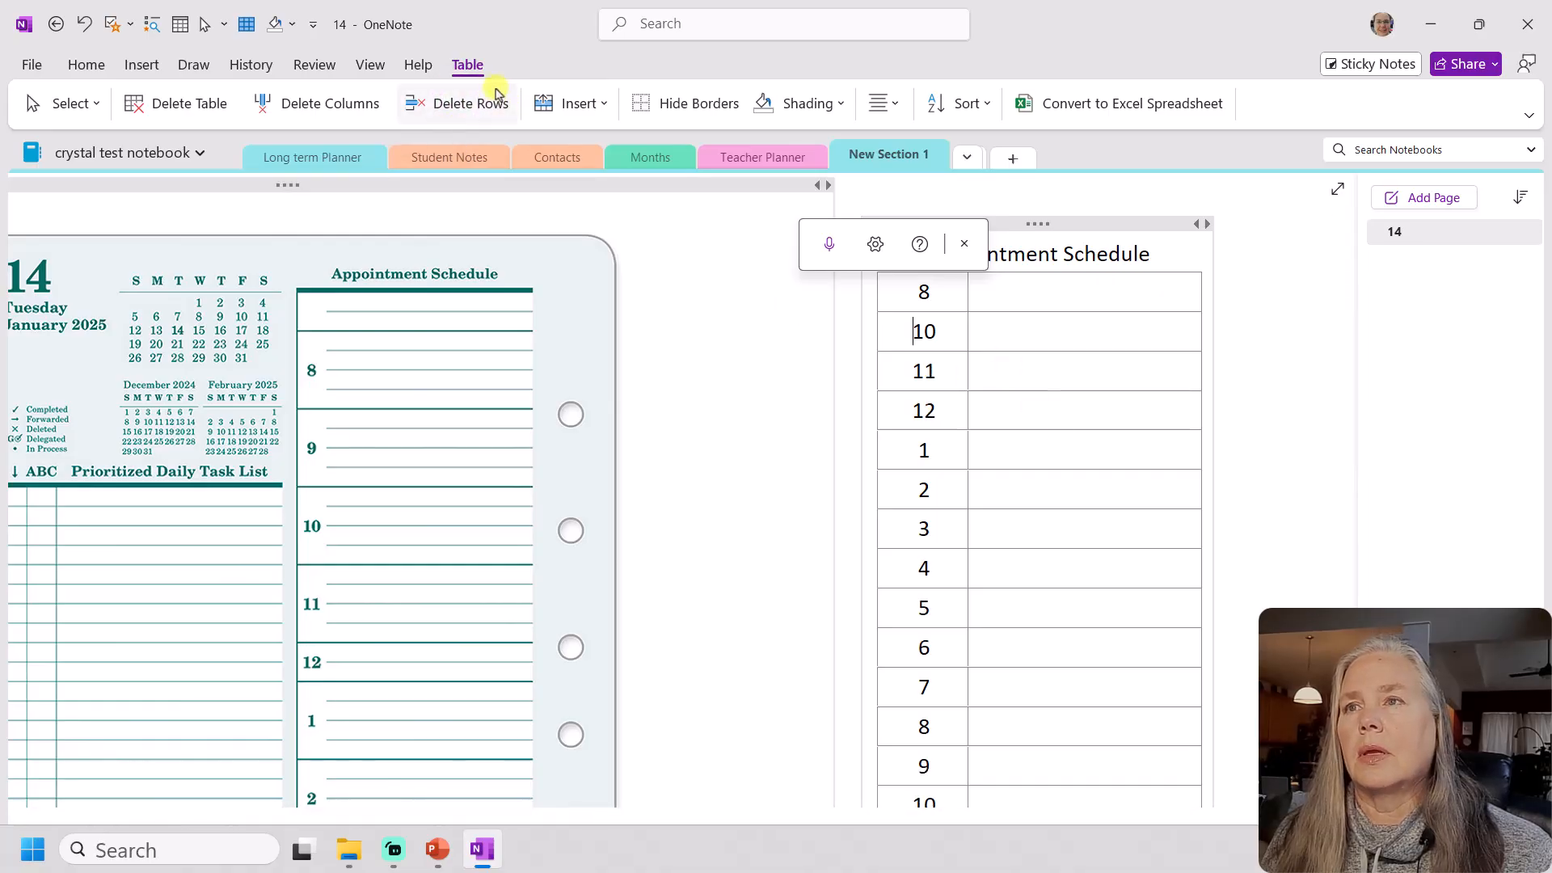
left_click(84, 25)
left_click(593, 103)
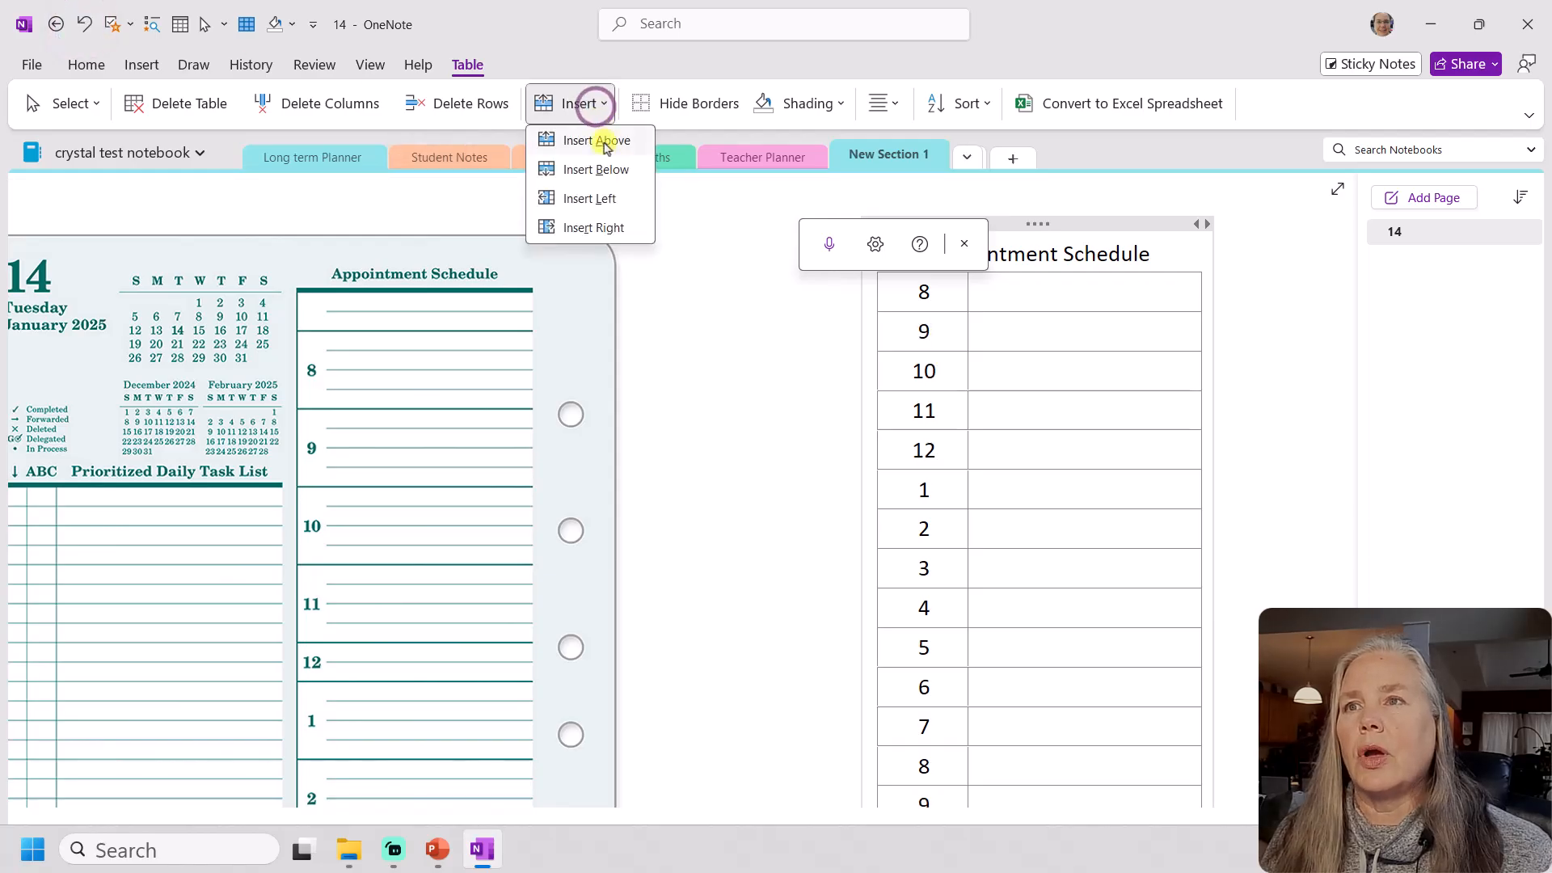
left_click(612, 169)
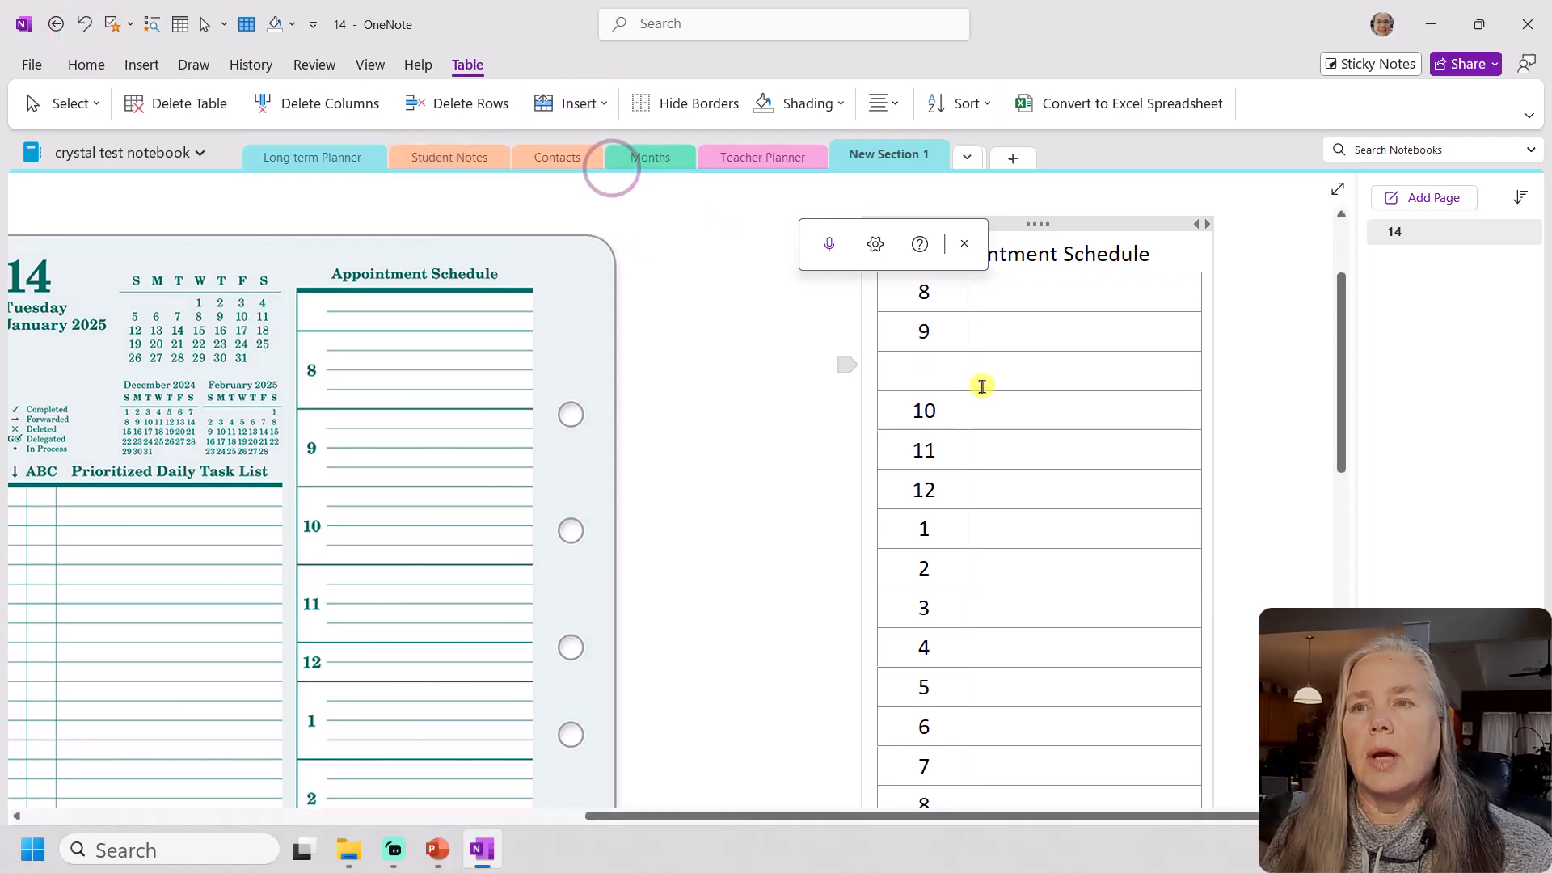
Enter 9:30 in the first column of the inserted row
type("9\"30")
key("BackSpace")
key("BackSpace")
key("BackSpace")
type(":30")
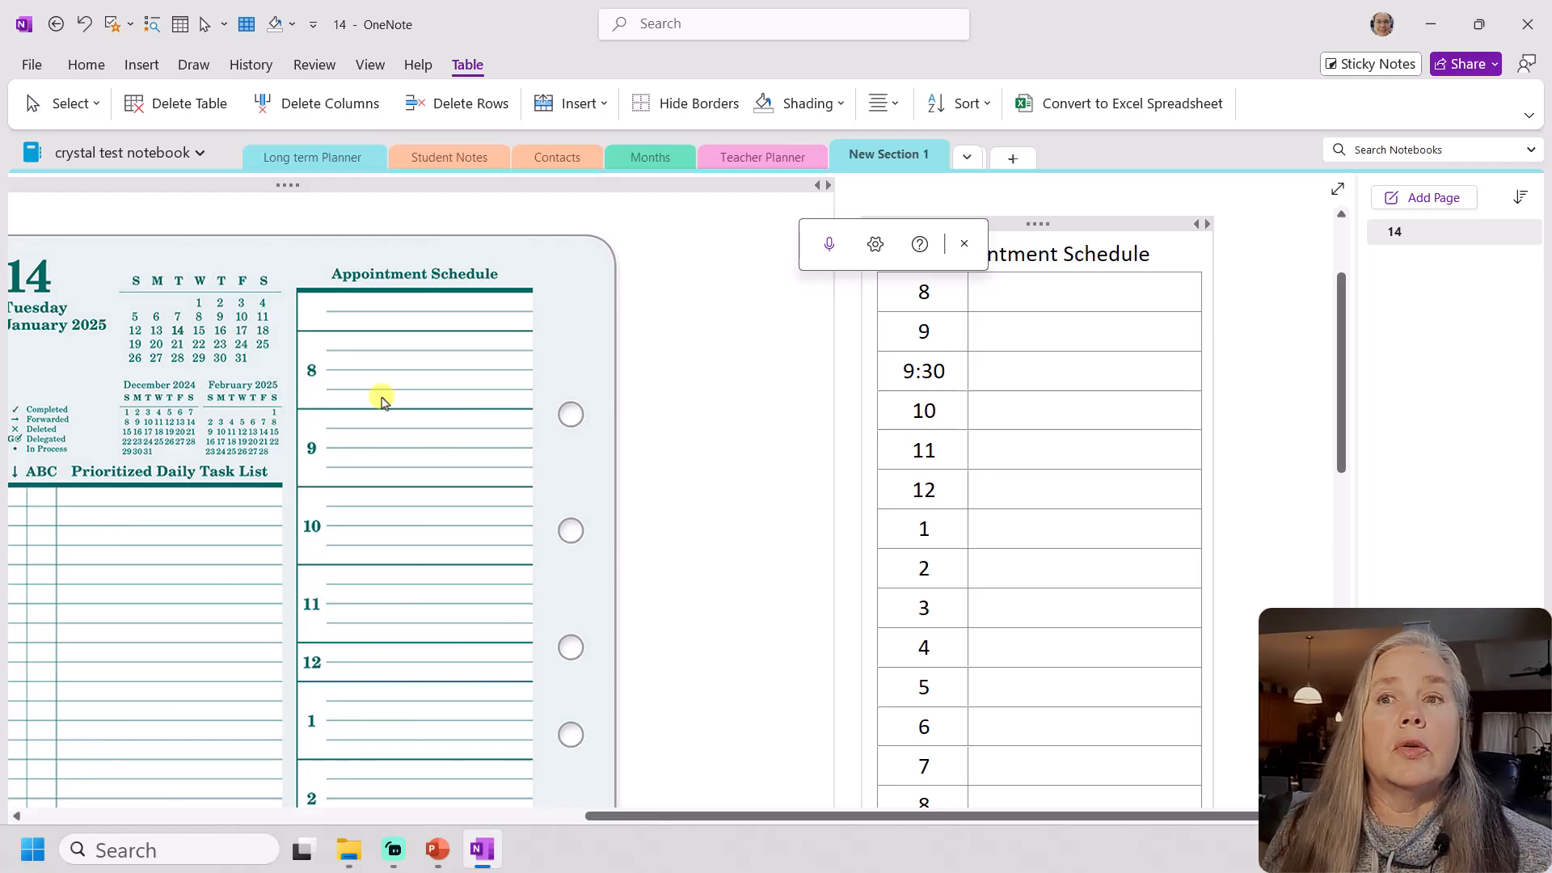
Remove the 9:30 row from the Appointment Schedule table
left_click(943, 334)
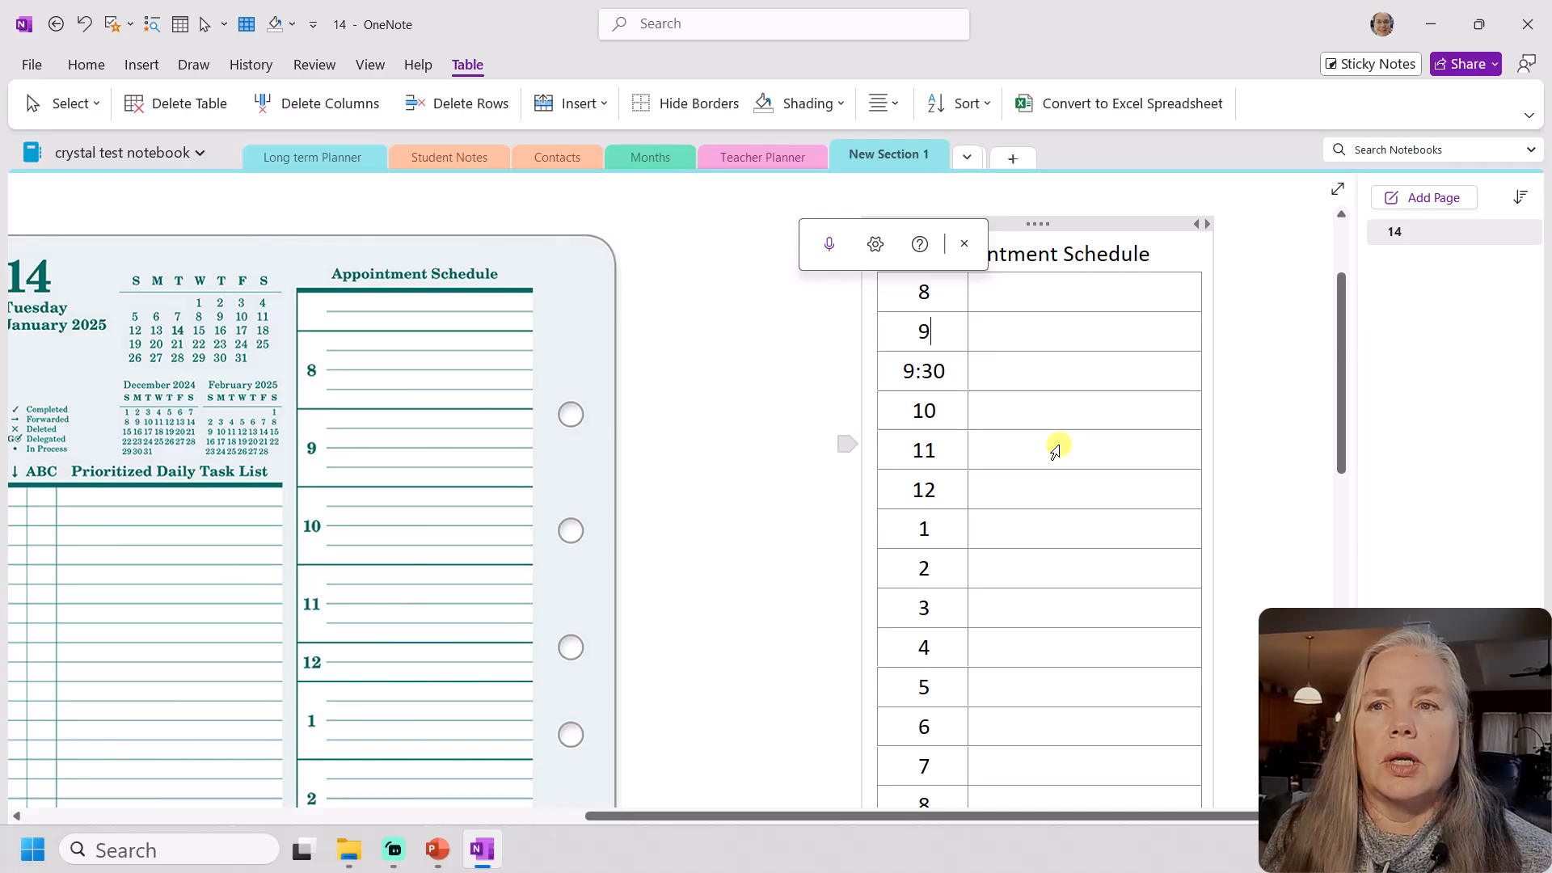
left_click(949, 370)
left_click_drag(949, 371, 907, 371)
key("Delete")
key("Delete")
key("Delete")
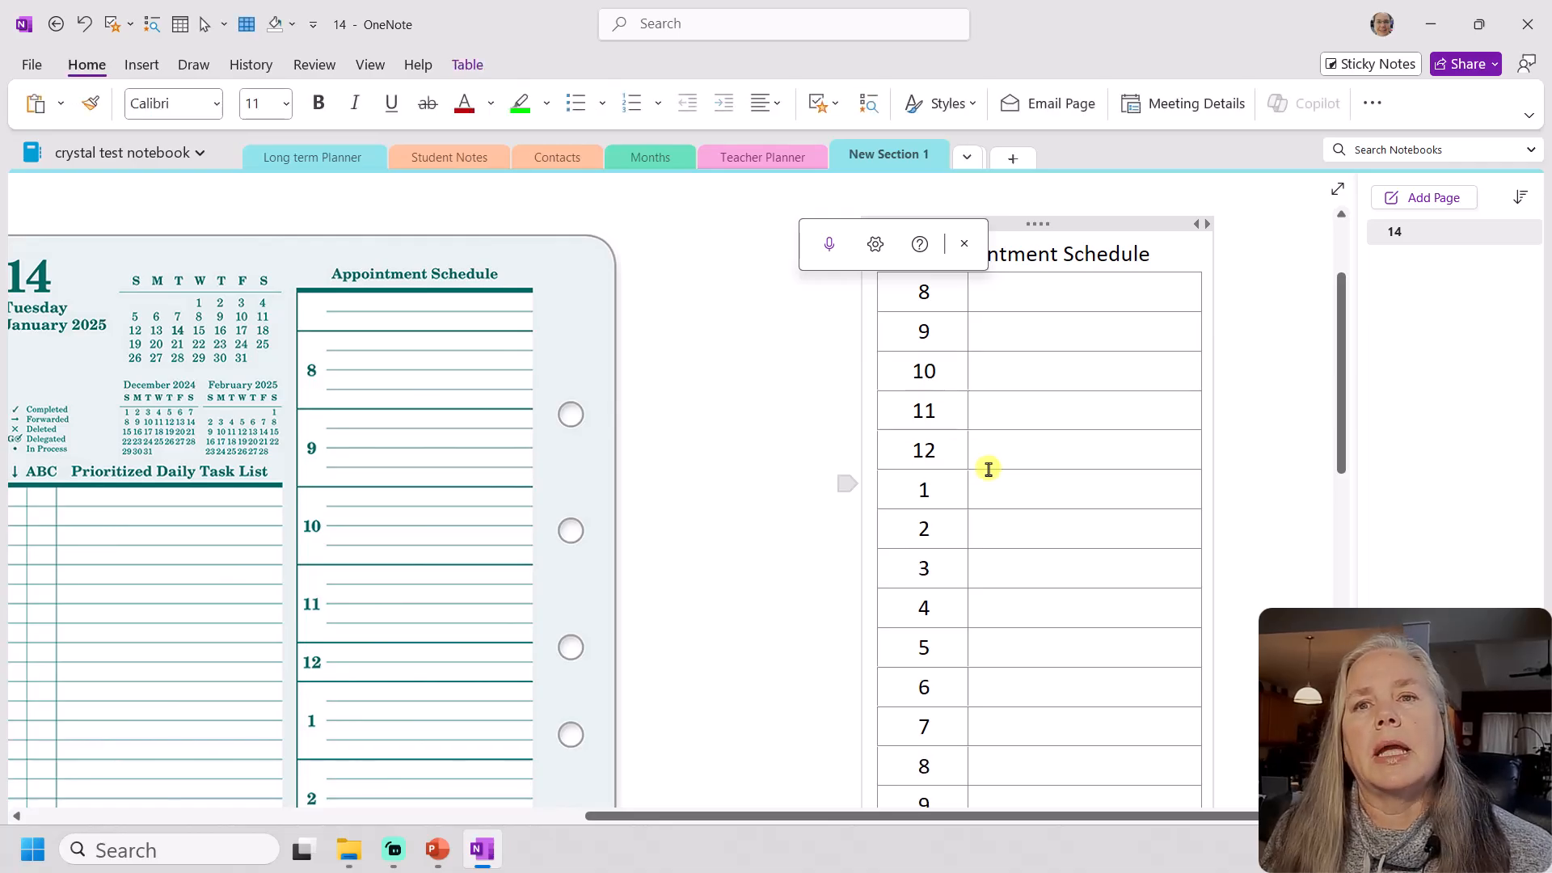
Move the planner images' container aside and place the Appointment Schedule note beside the date heading and task list
scroll(992, 474, "down", 3)
scroll(992, 477, "up", 3)
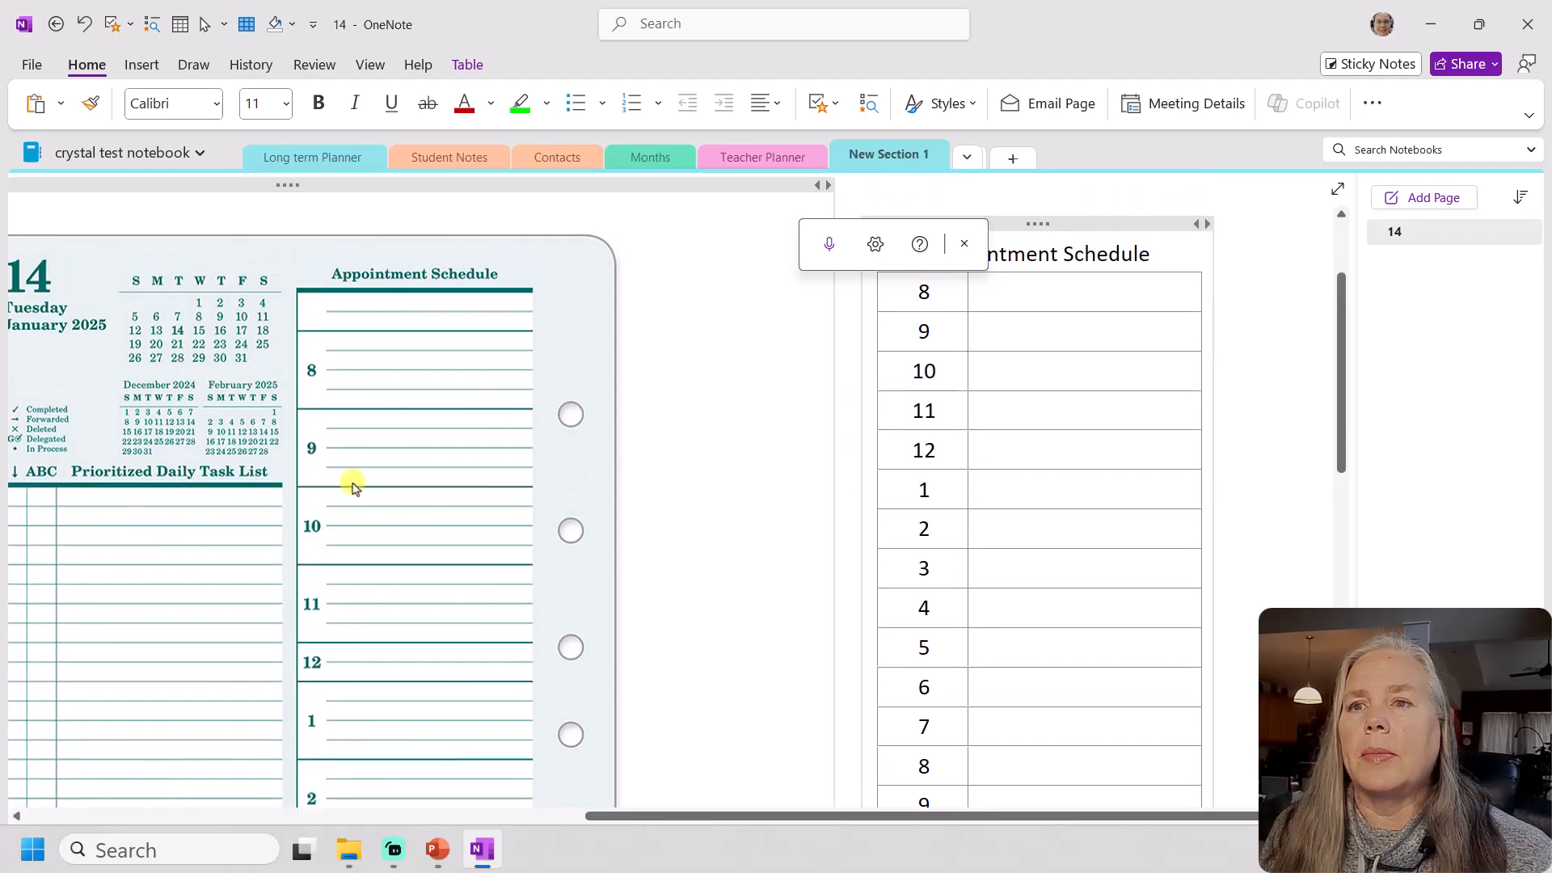
scroll(408, 525, "down", 5)
scroll(412, 526, "down", 3)
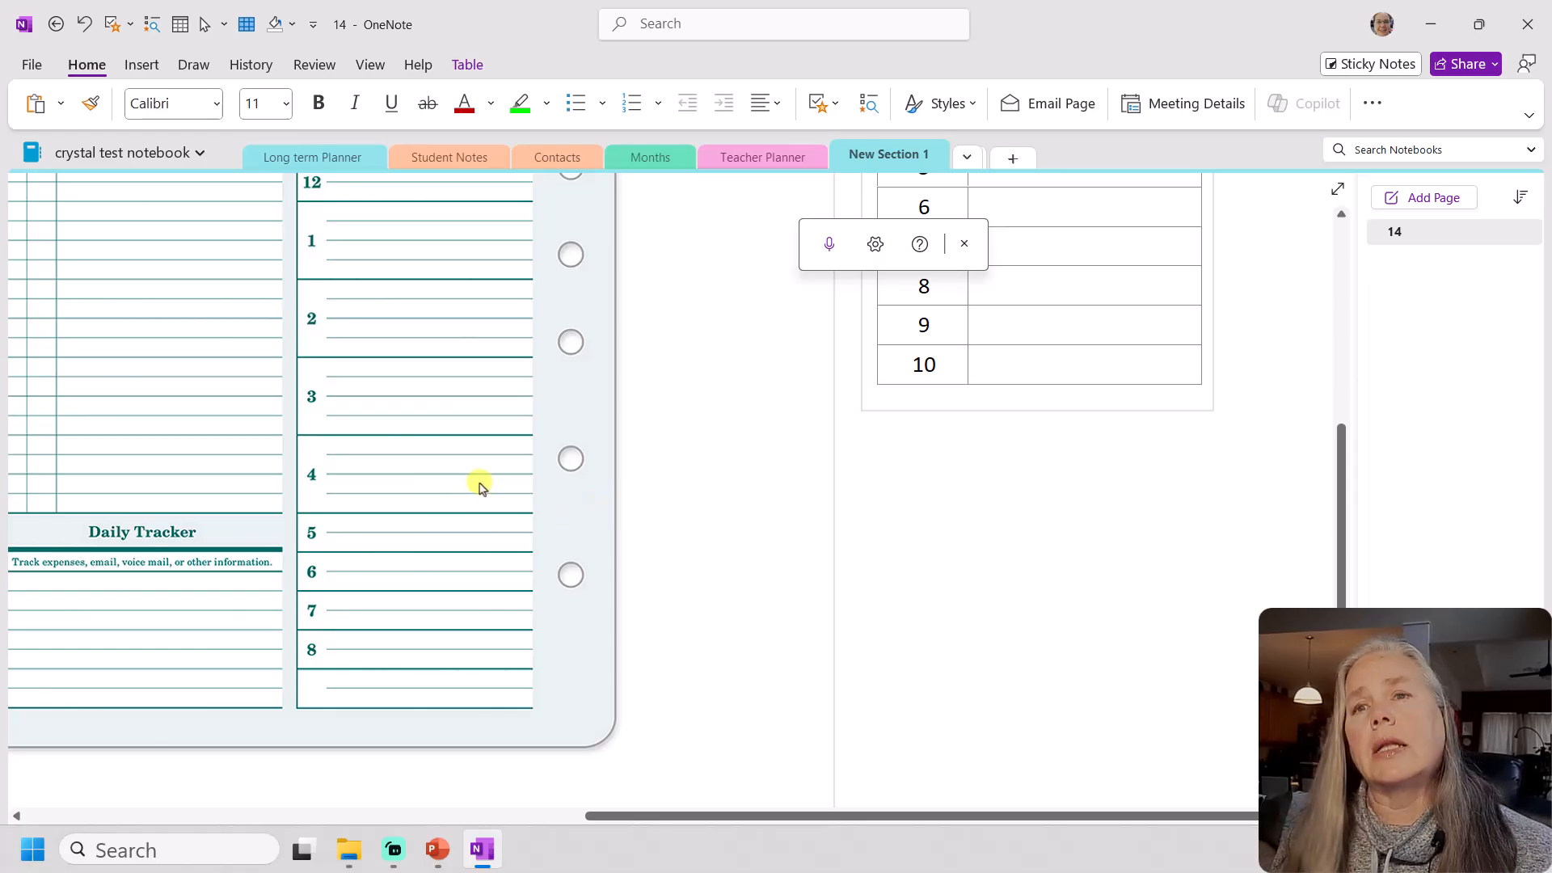
scroll(478, 486, "down", 5)
scroll(457, 554, "down", 4)
left_click_drag(546, 812, 409, 797)
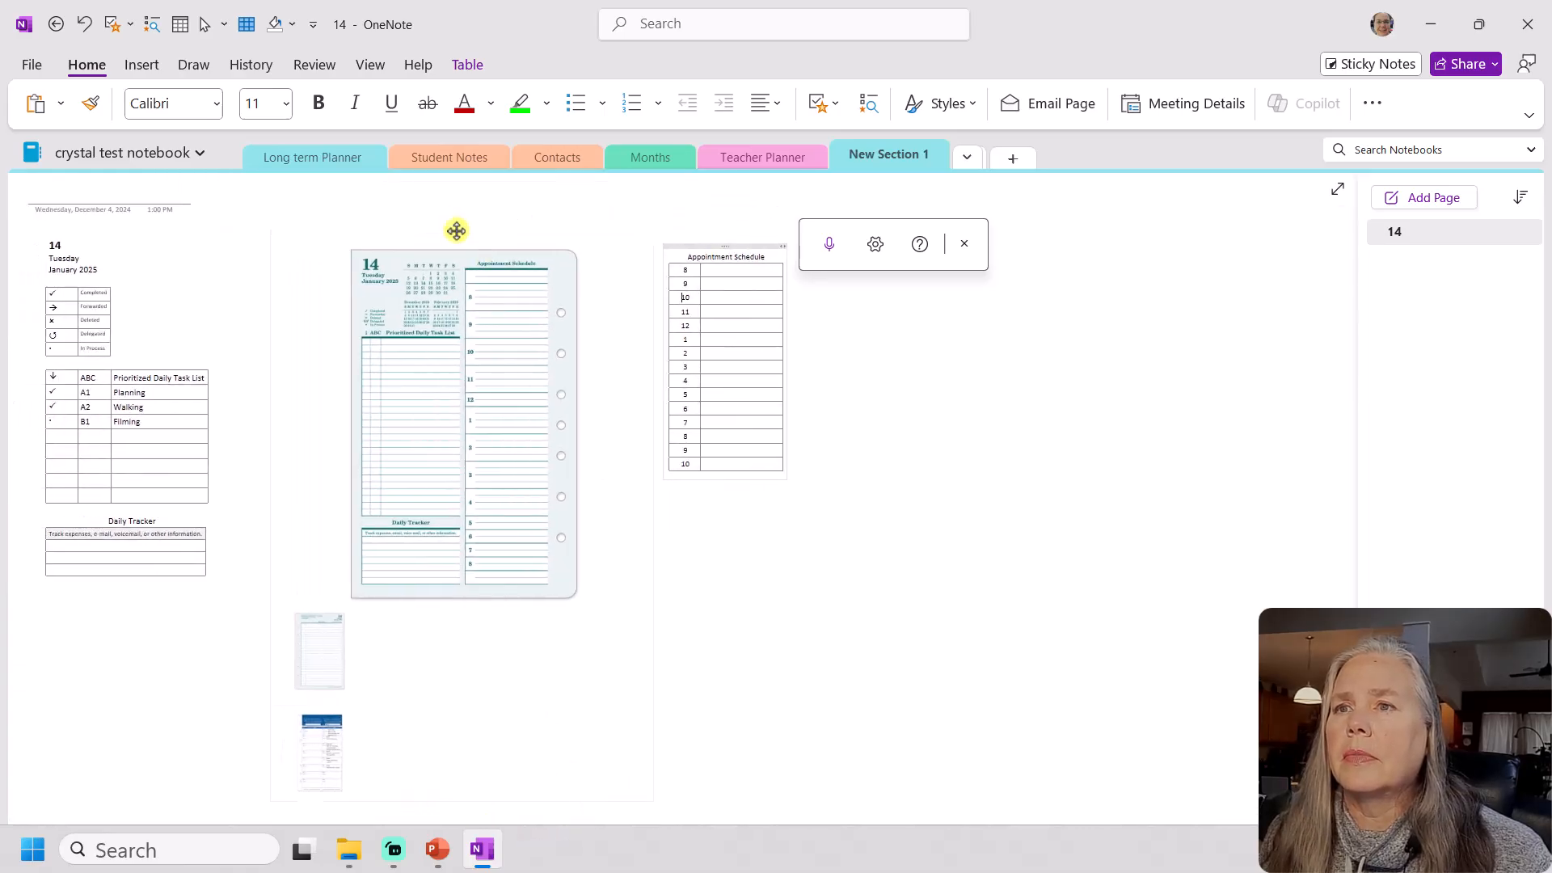
left_click_drag(456, 231, 948, 343)
left_click_drag(722, 245, 286, 261)
left_click(409, 301)
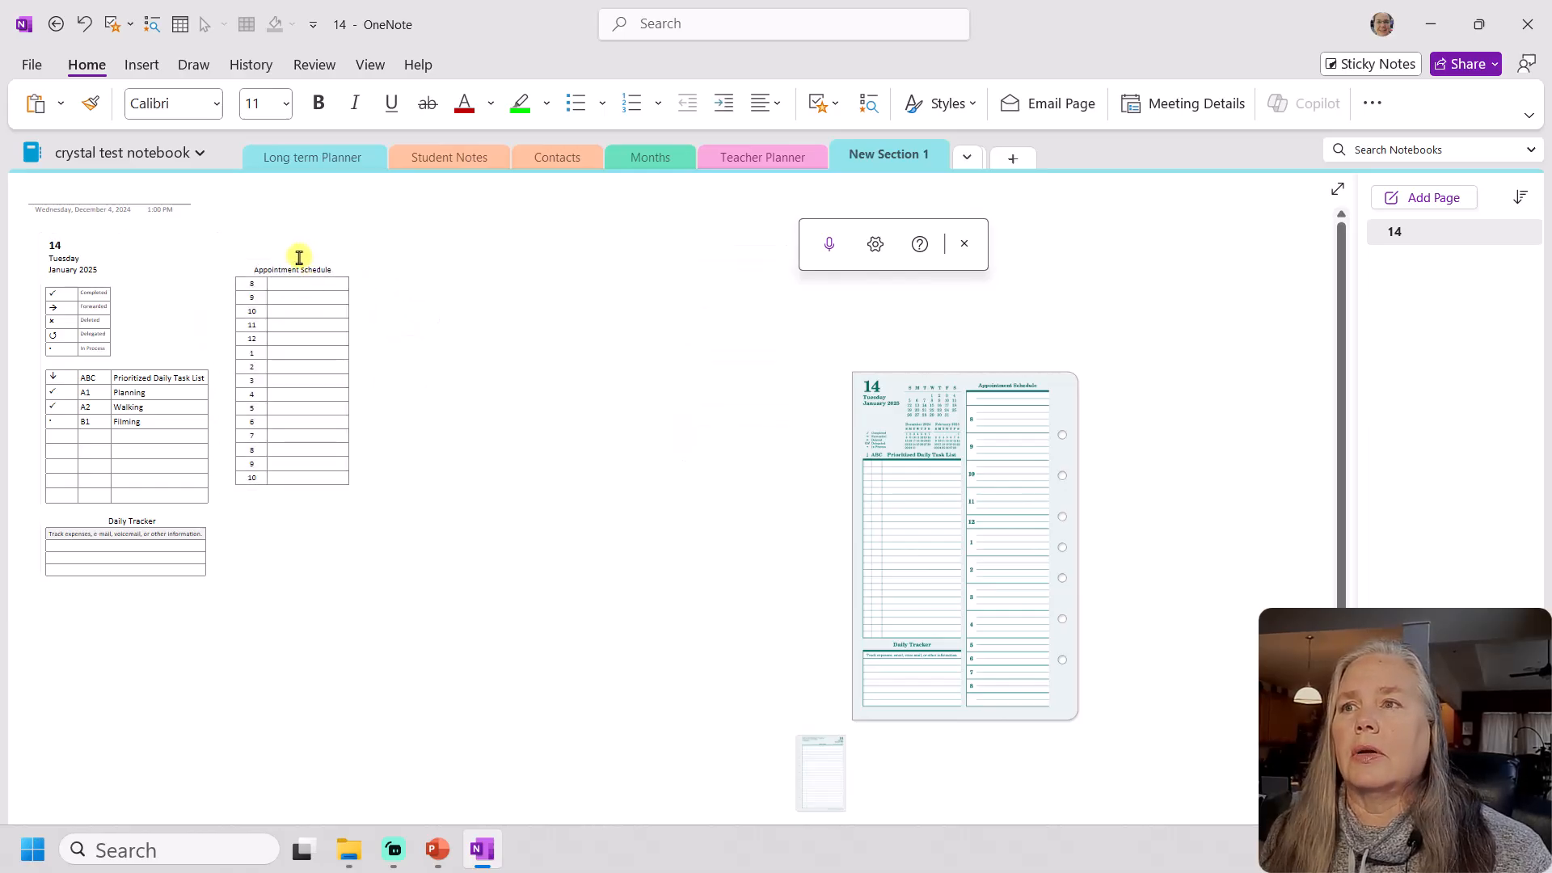
Move the large planner page image out of its container to sit beside the Appointment Schedule table
left_click(967, 434)
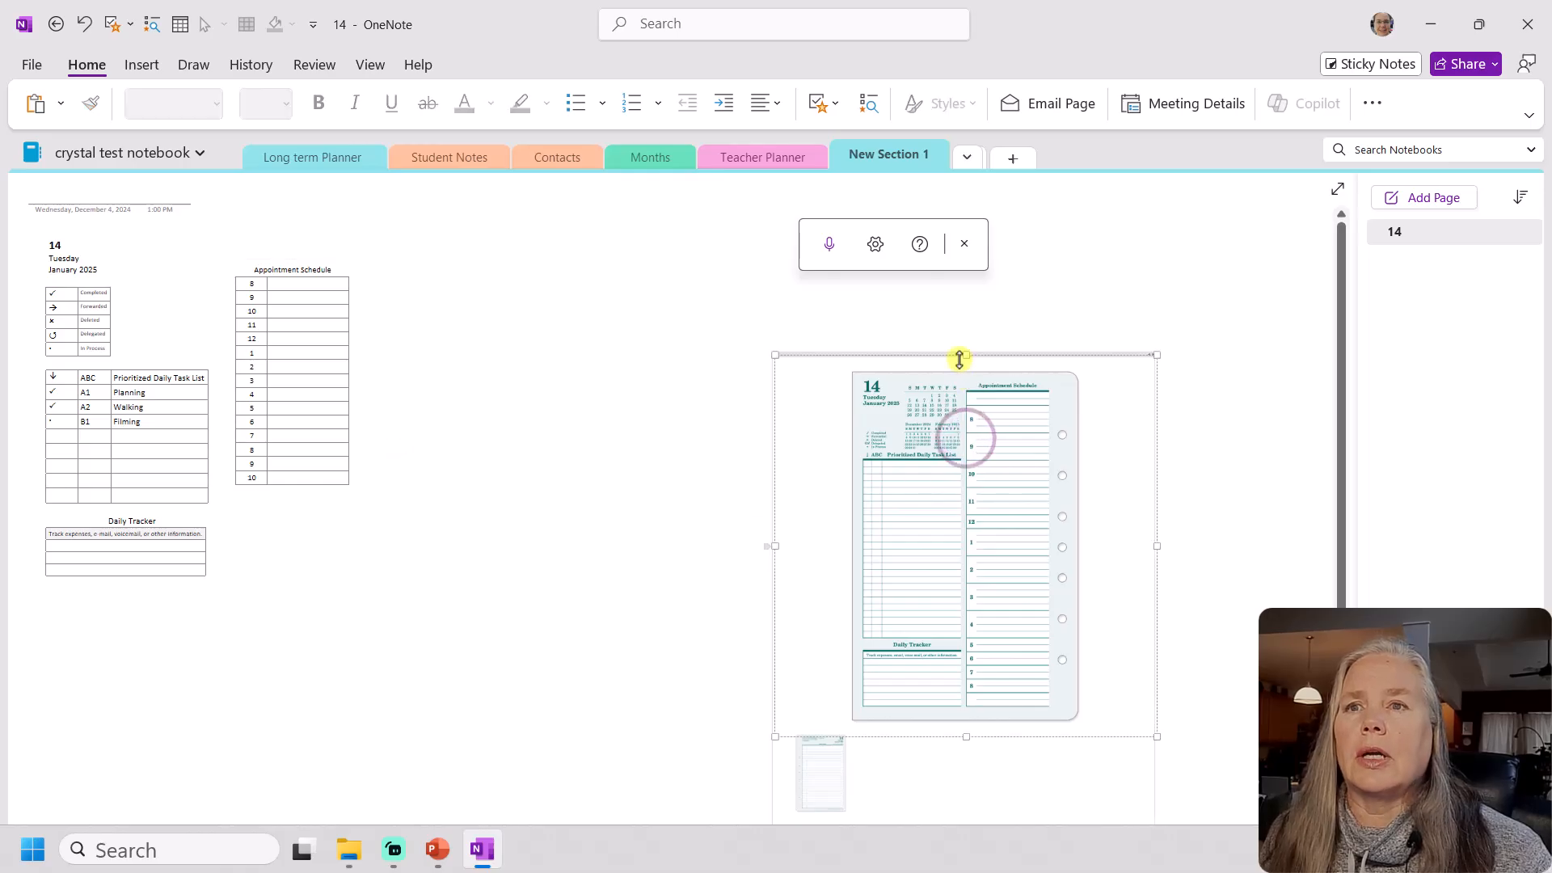
left_click_drag(948, 356, 648, 295)
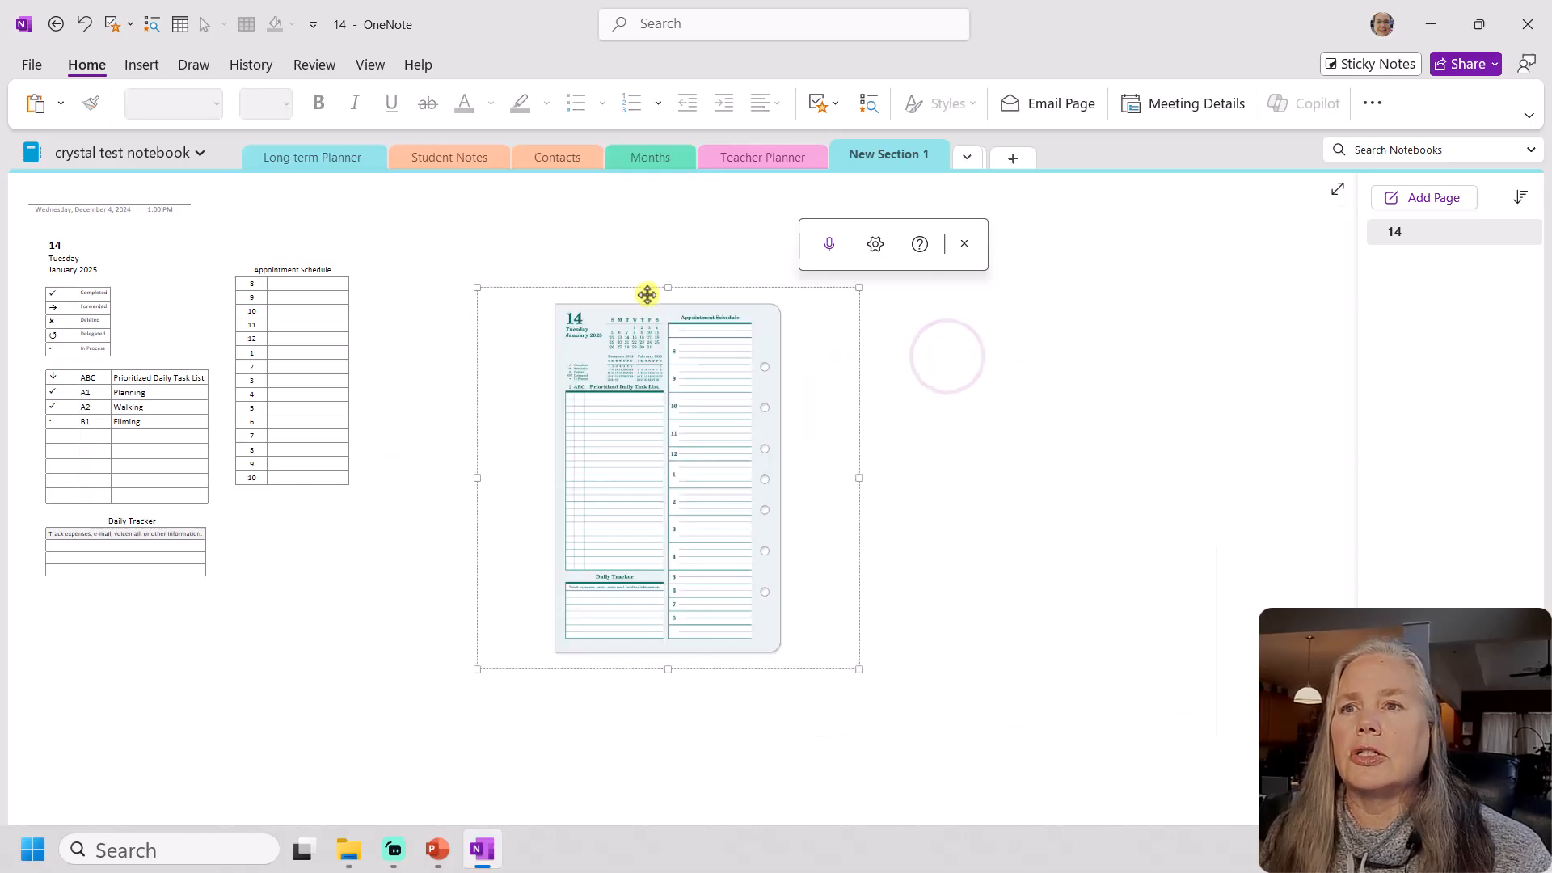
left_click_drag(624, 389, 511, 348)
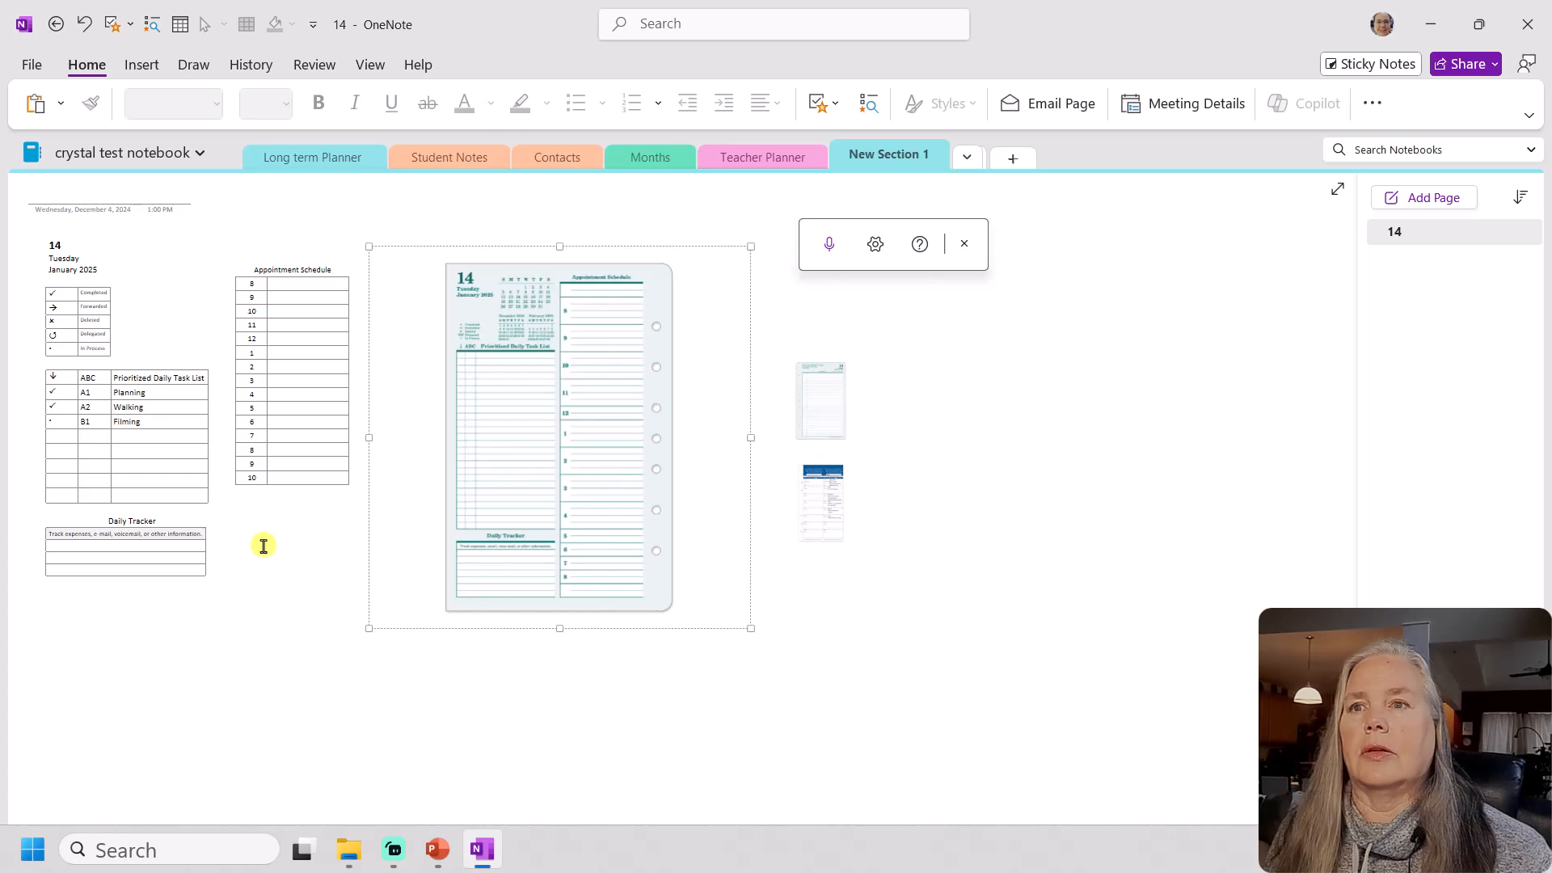
Place the small Daily Notes page image beneath the large planner page image and enlarge it
left_click(806, 421)
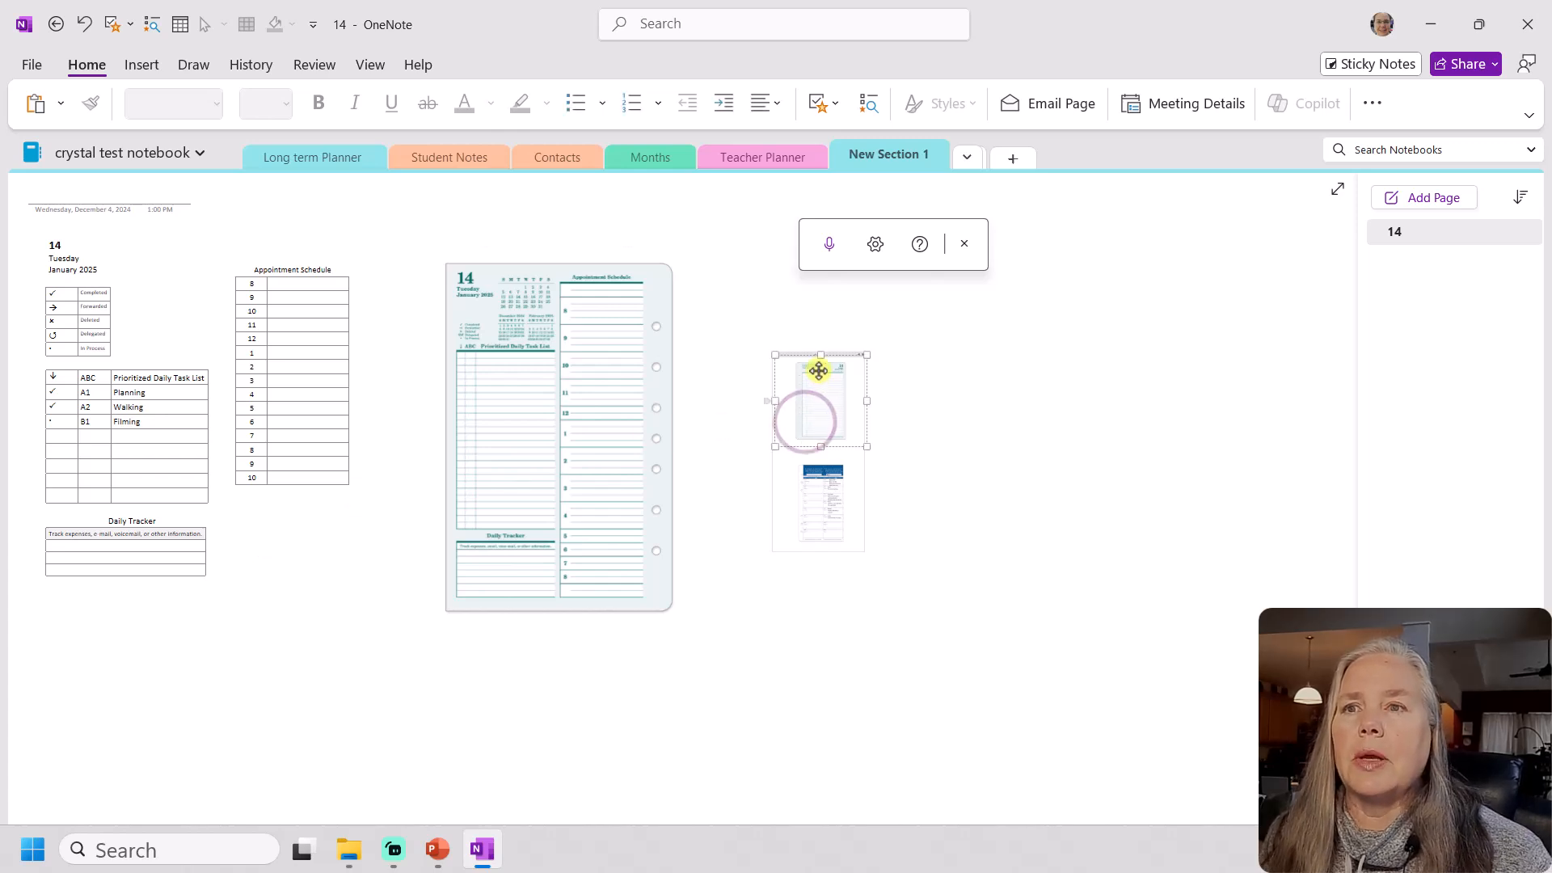
left_click_drag(818, 376, 431, 677)
left_click(489, 704)
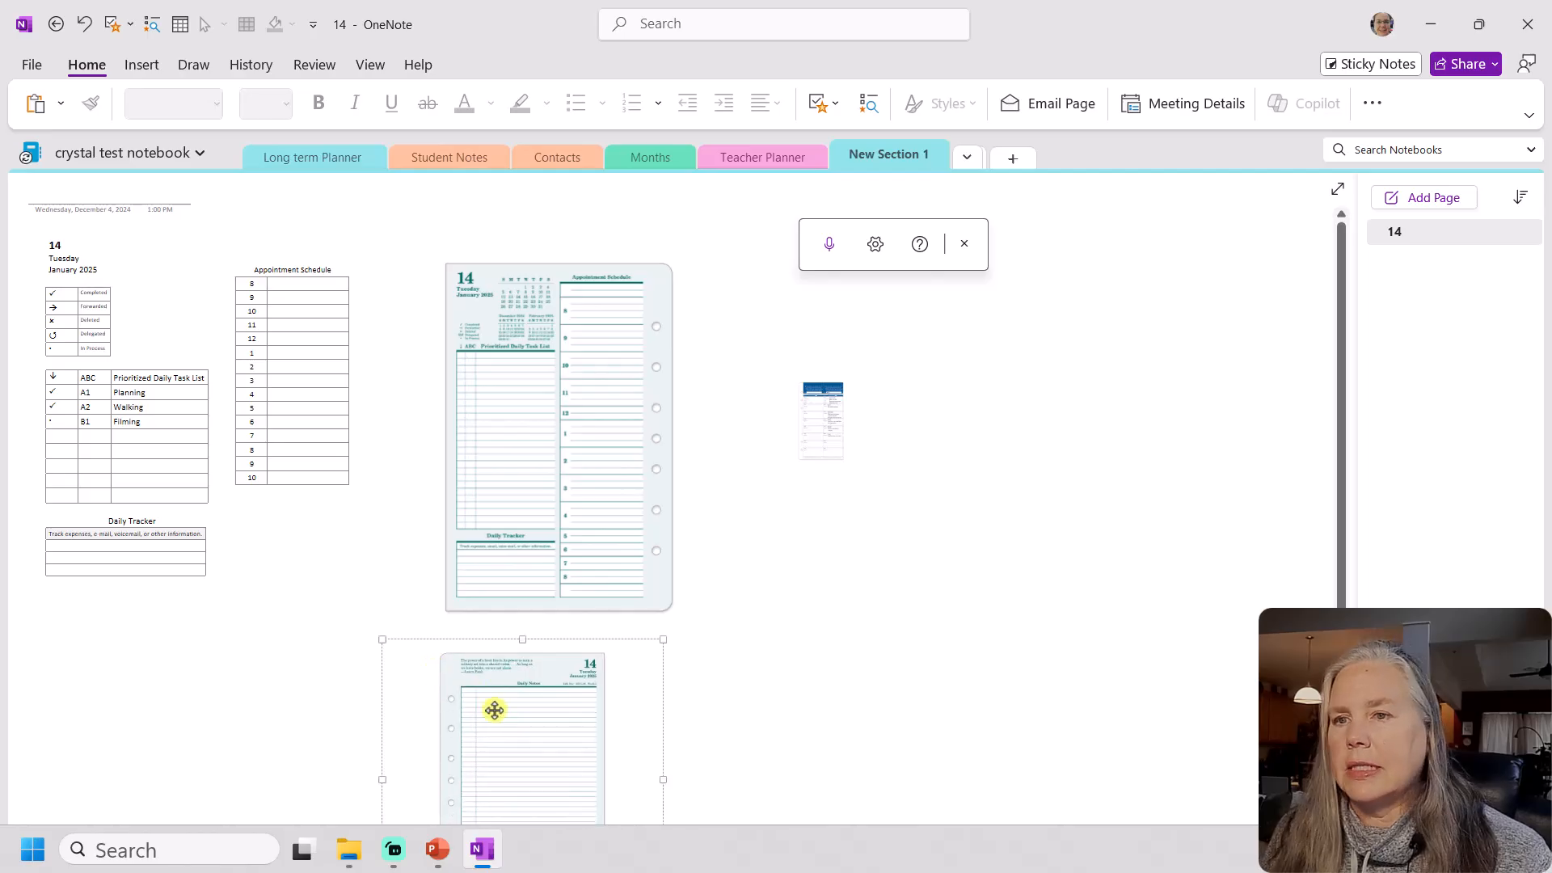
Examine the Daily Notes page image up close and compare the recreated planner tables with the printed pages
scroll(499, 708, "up", 3, "ctrl")
scroll(500, 709, "up", 5, "ctrl")
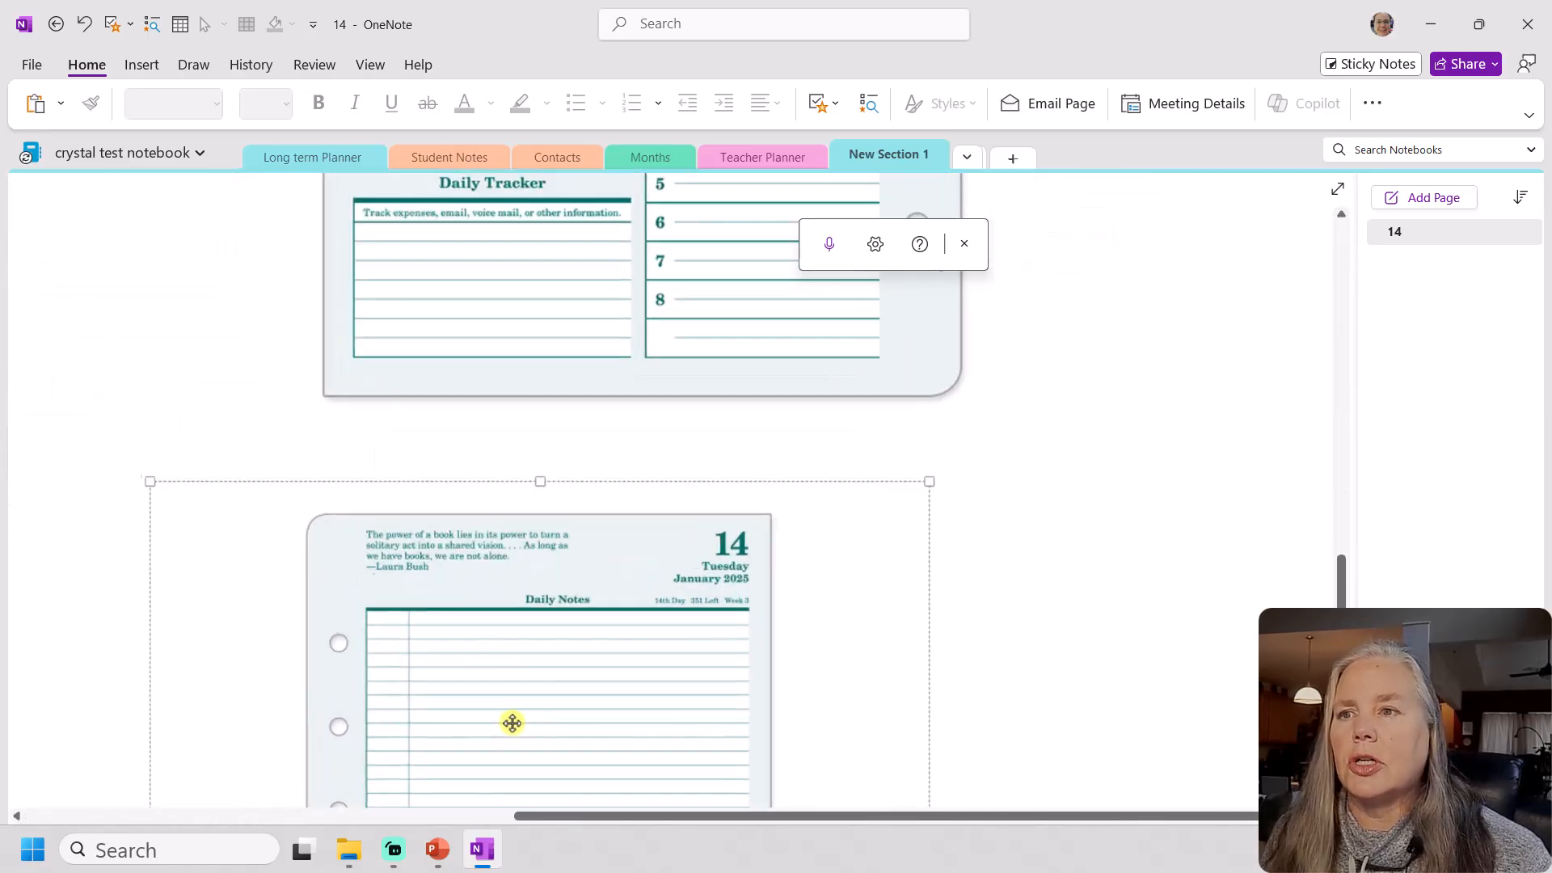
scroll(522, 721, "up", 1, "ctrl")
scroll(527, 716, "down", 2)
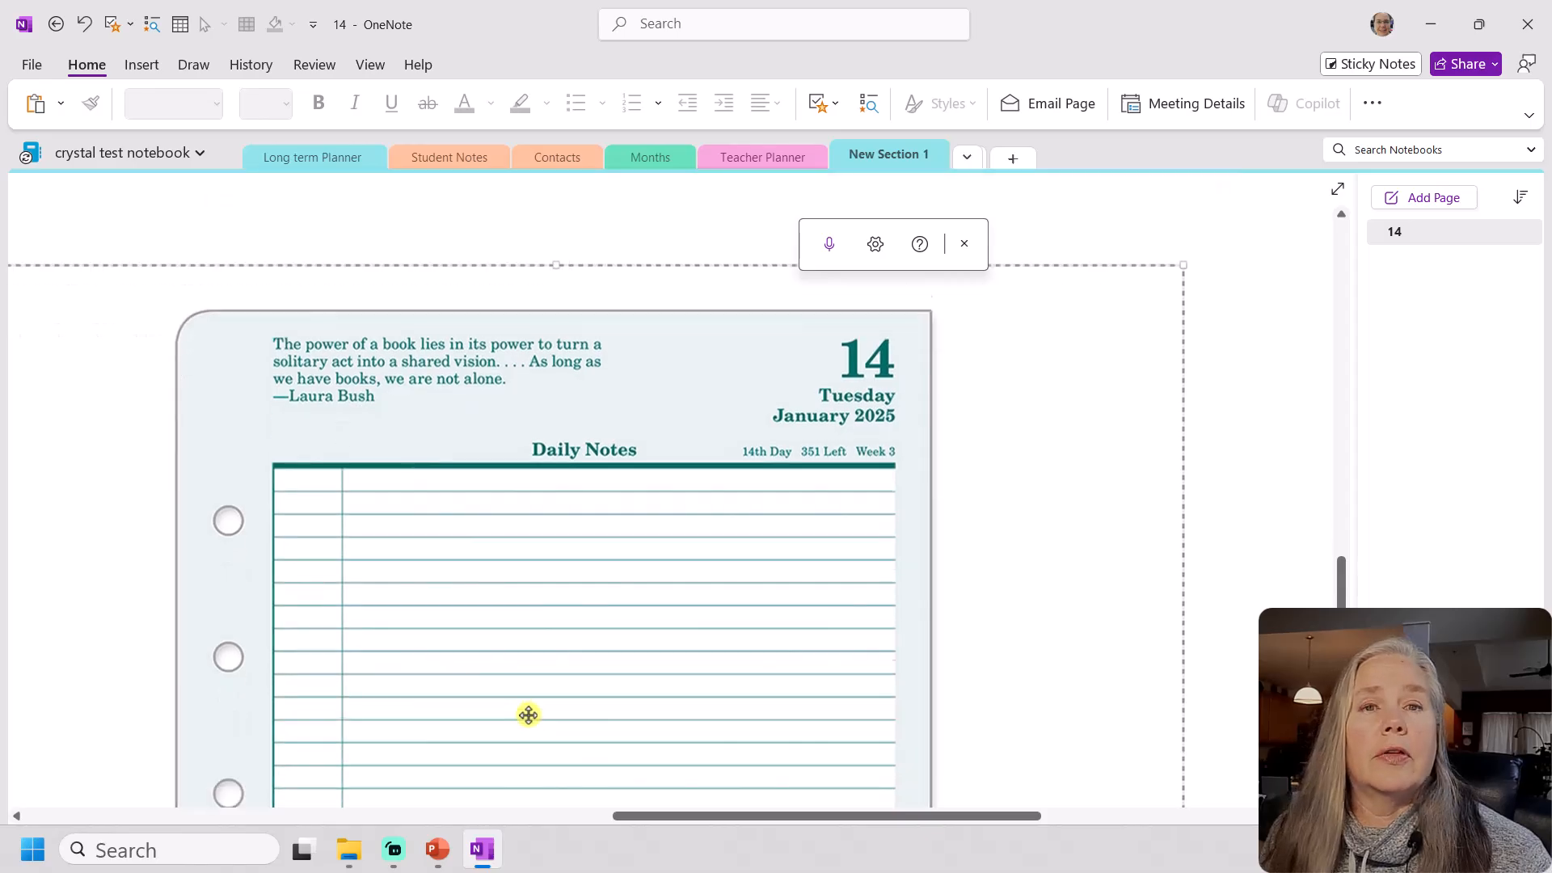
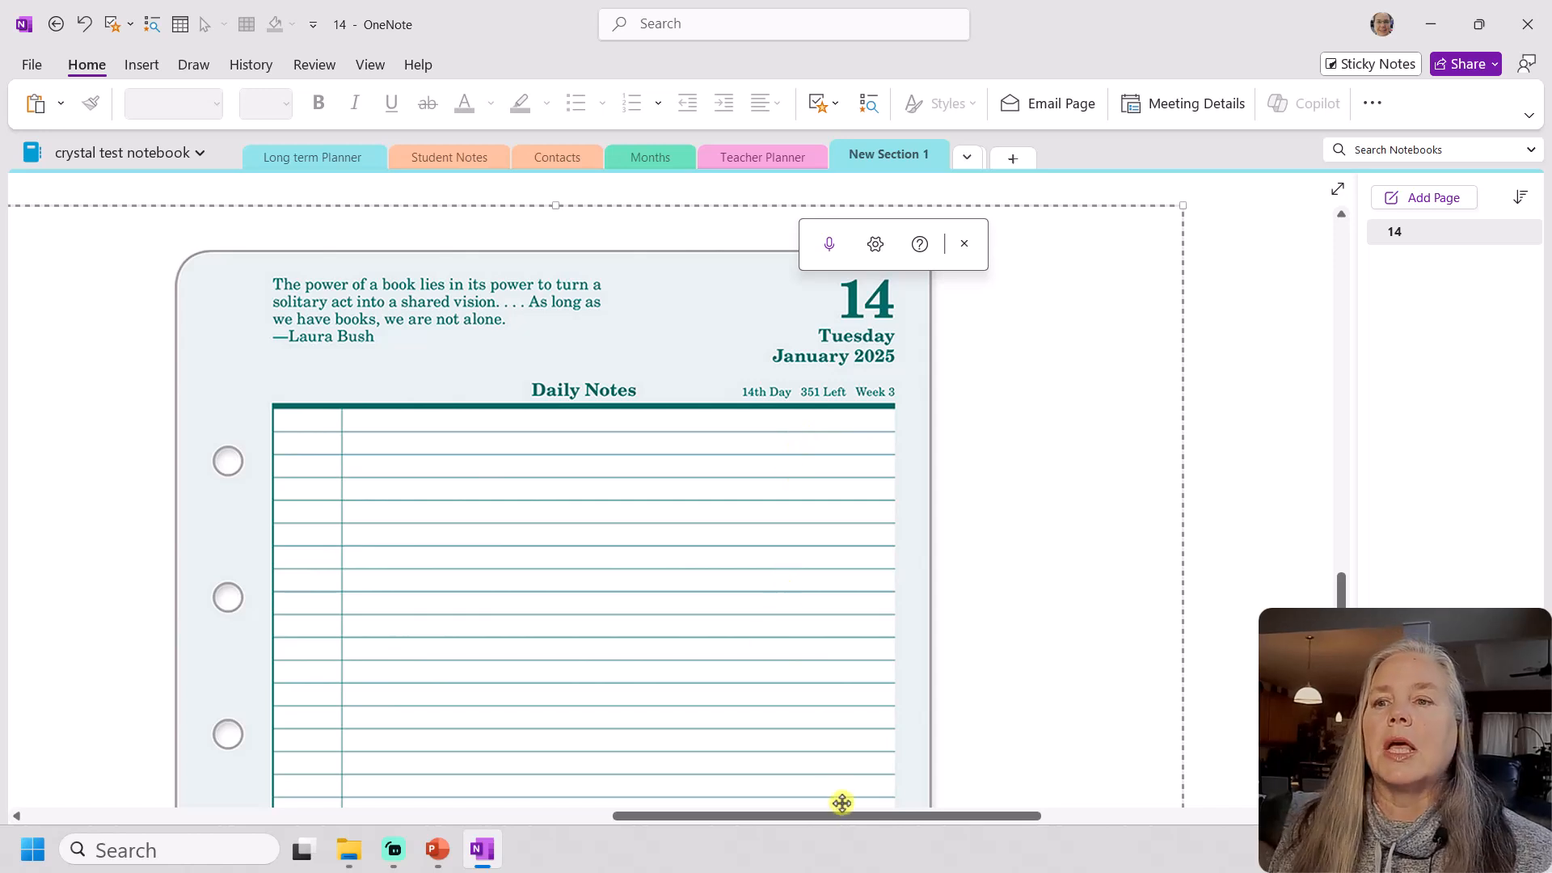
left_click_drag(839, 817, 312, 766)
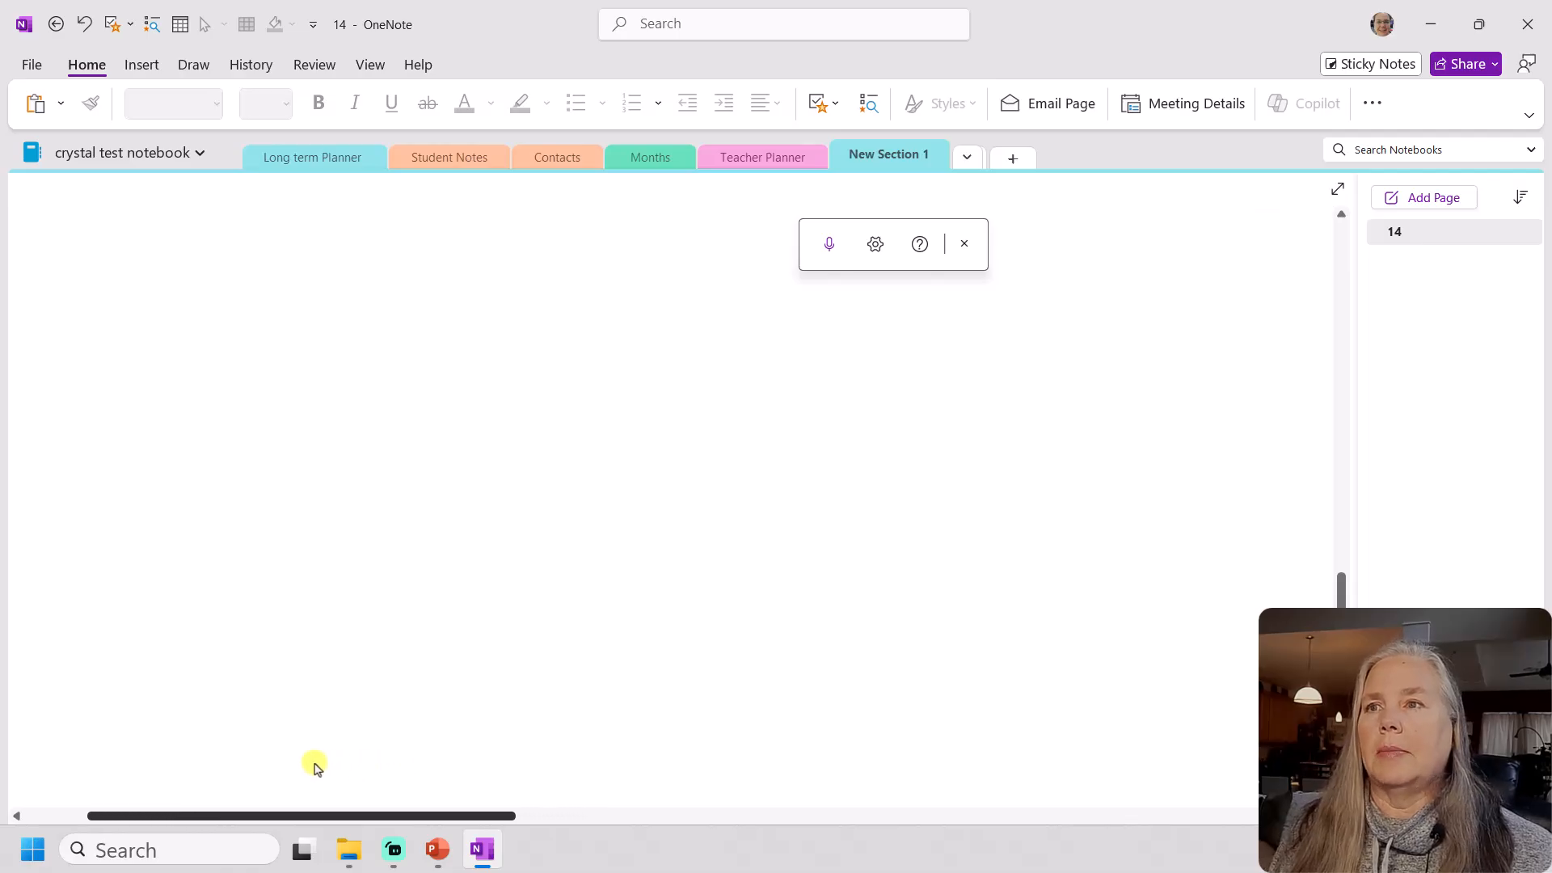
scroll(393, 711, "up", 10)
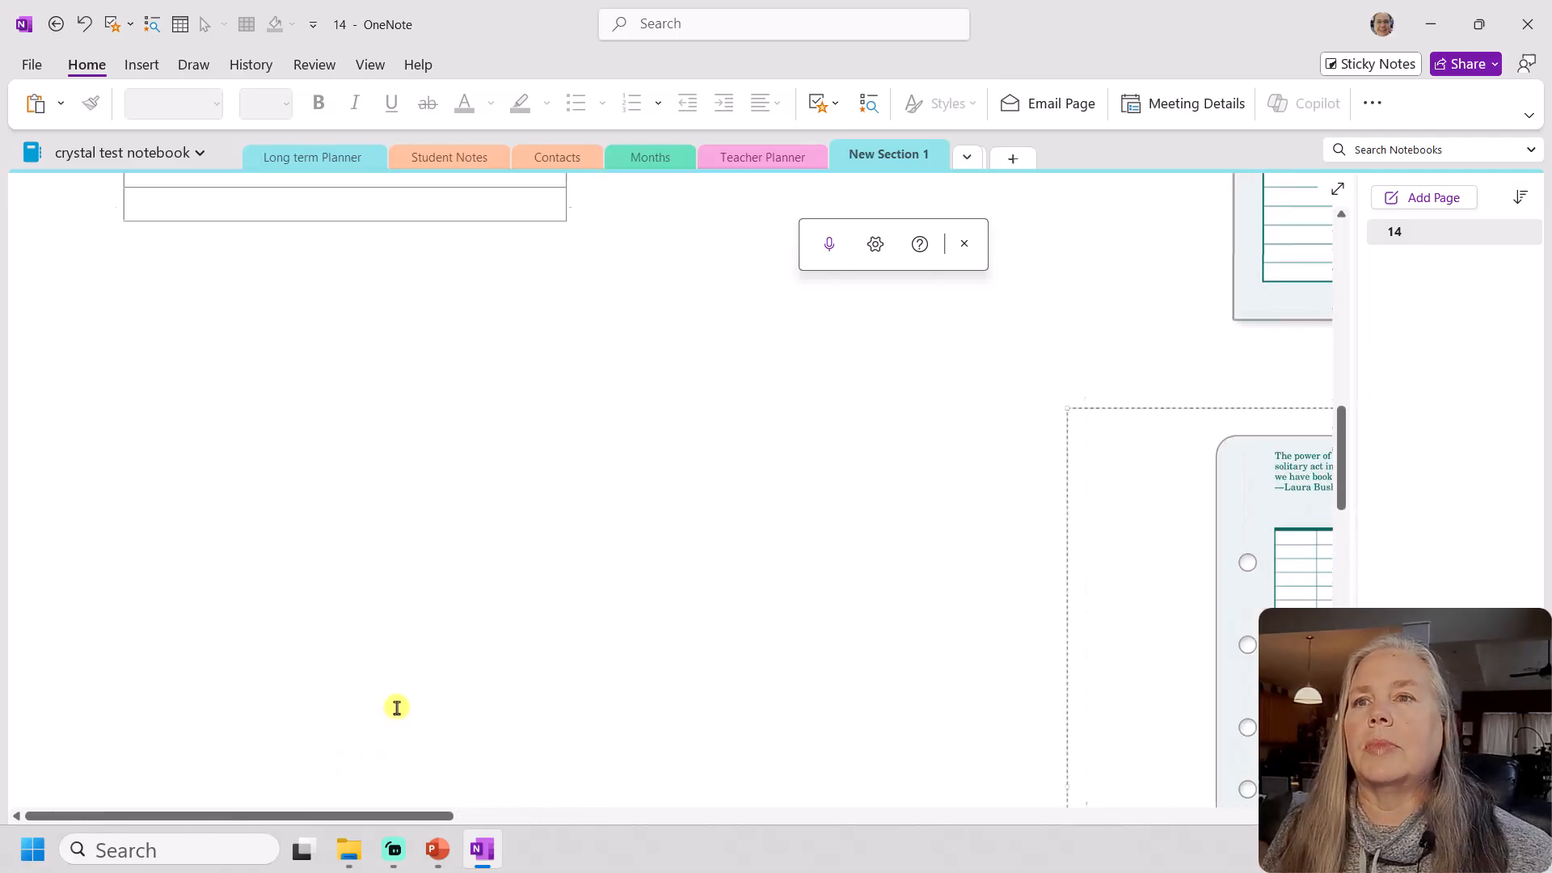
scroll(357, 647, "up", 3)
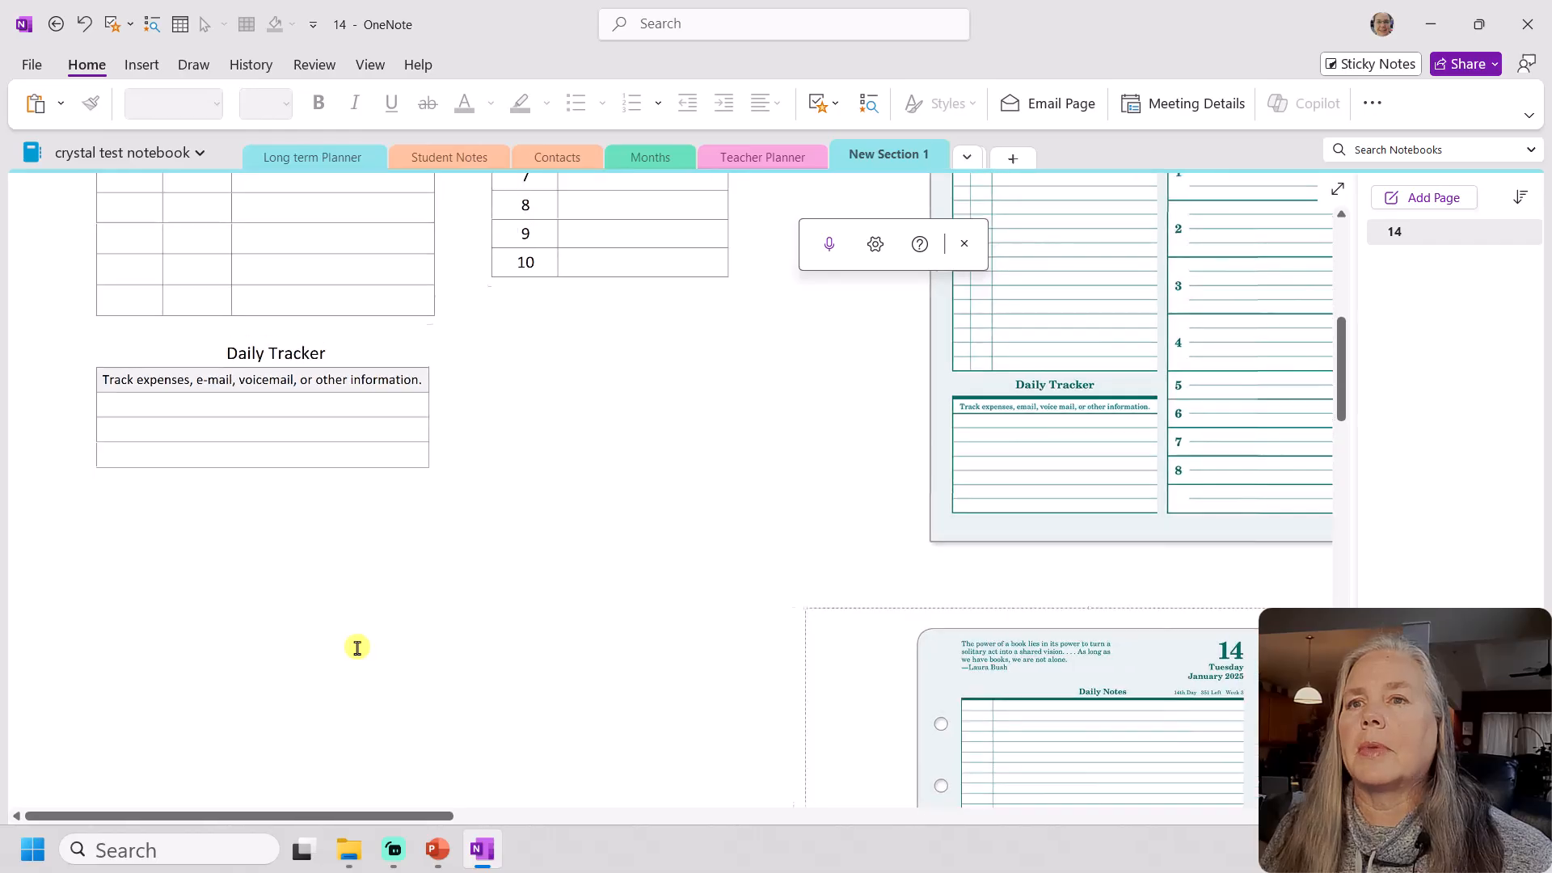
scroll(347, 639, "down", 2, "ctrl")
scroll(378, 584, "up", 5)
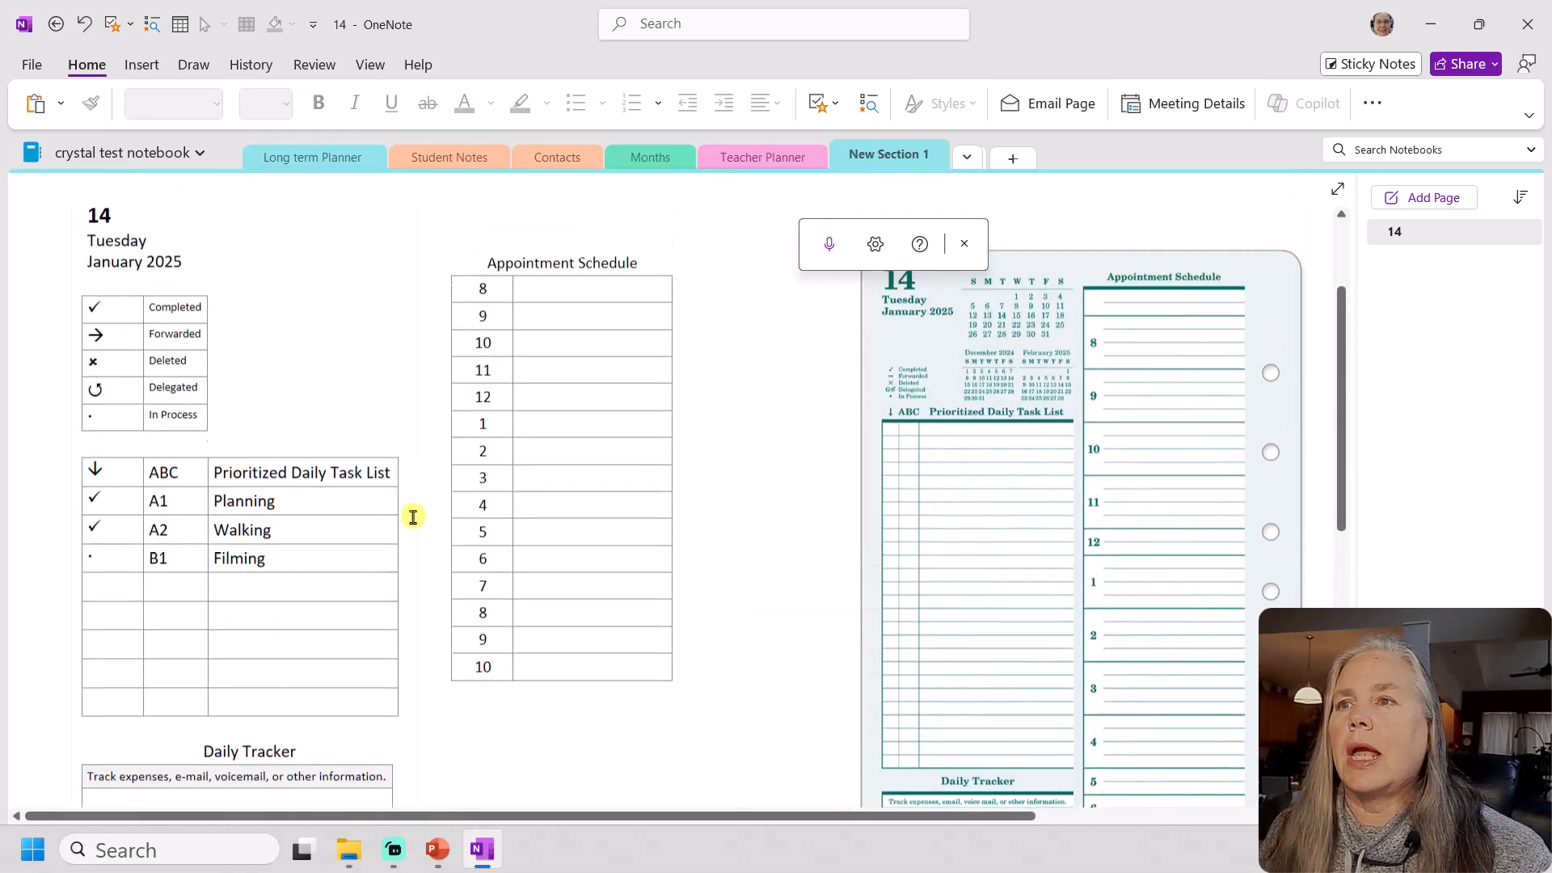
scroll(434, 554, "down", 5)
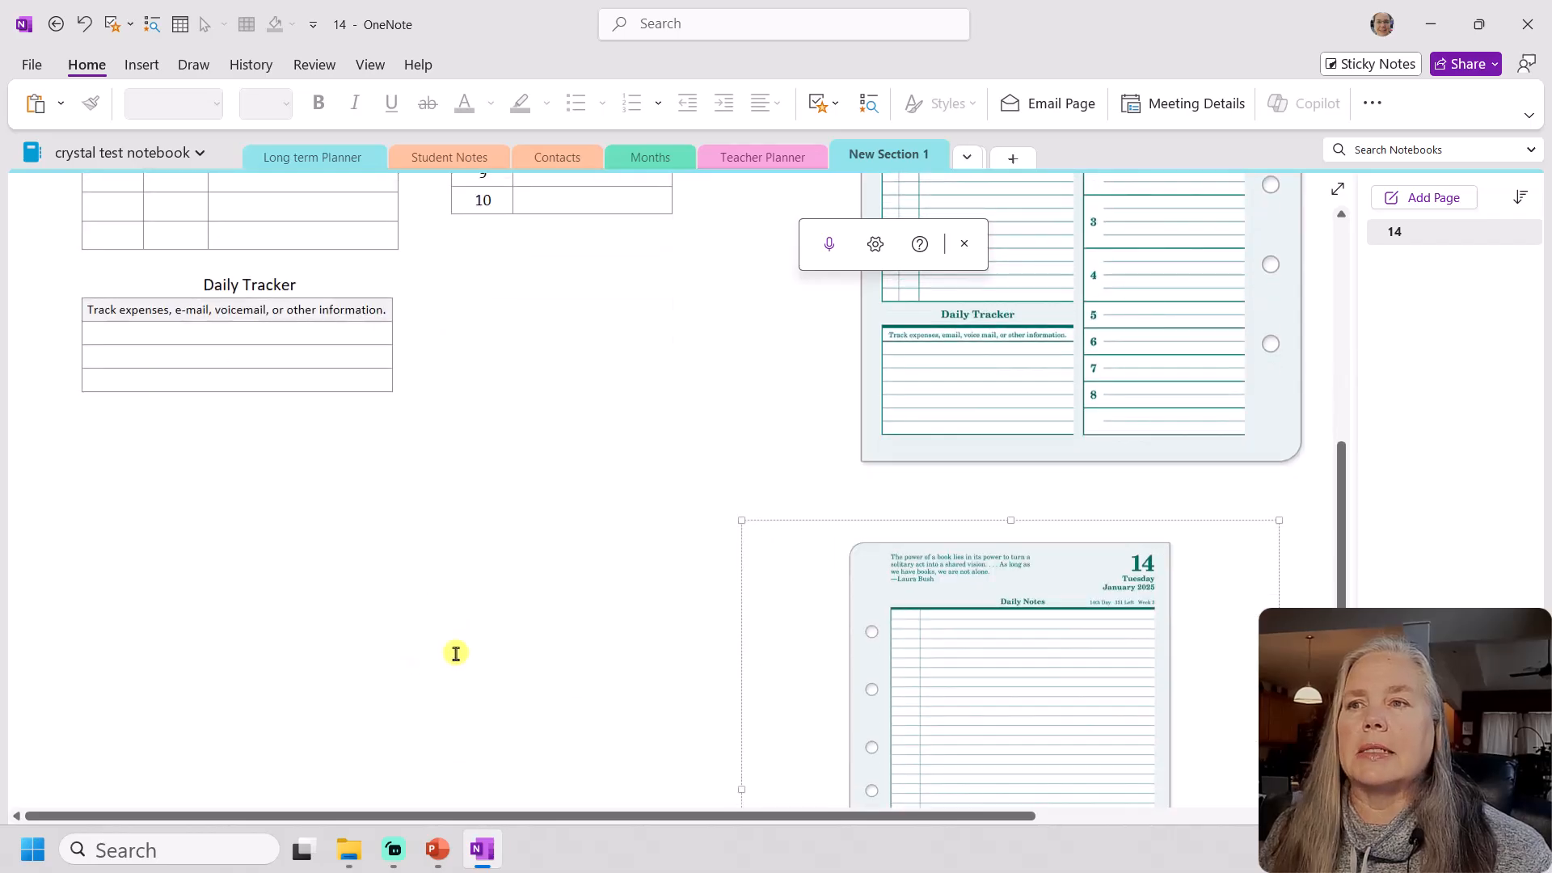
scroll(475, 653, "up", 2)
scroll(477, 653, "up", 4)
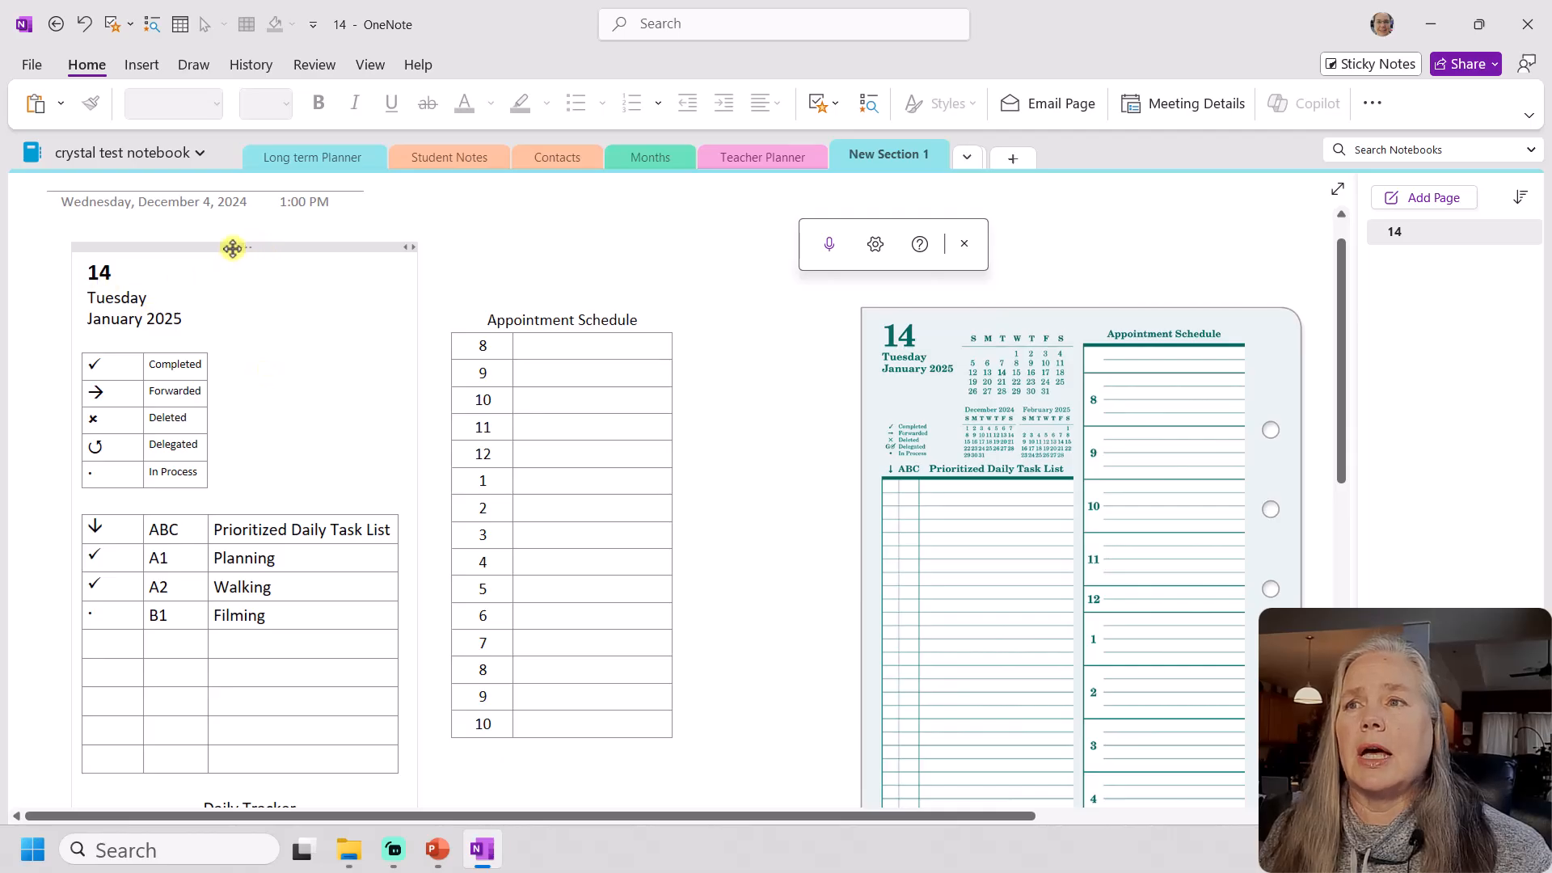
Copy the whole planner container with the date, legend, task list and tracker, and paste it below the original, keeping source formatting
left_click(233, 249)
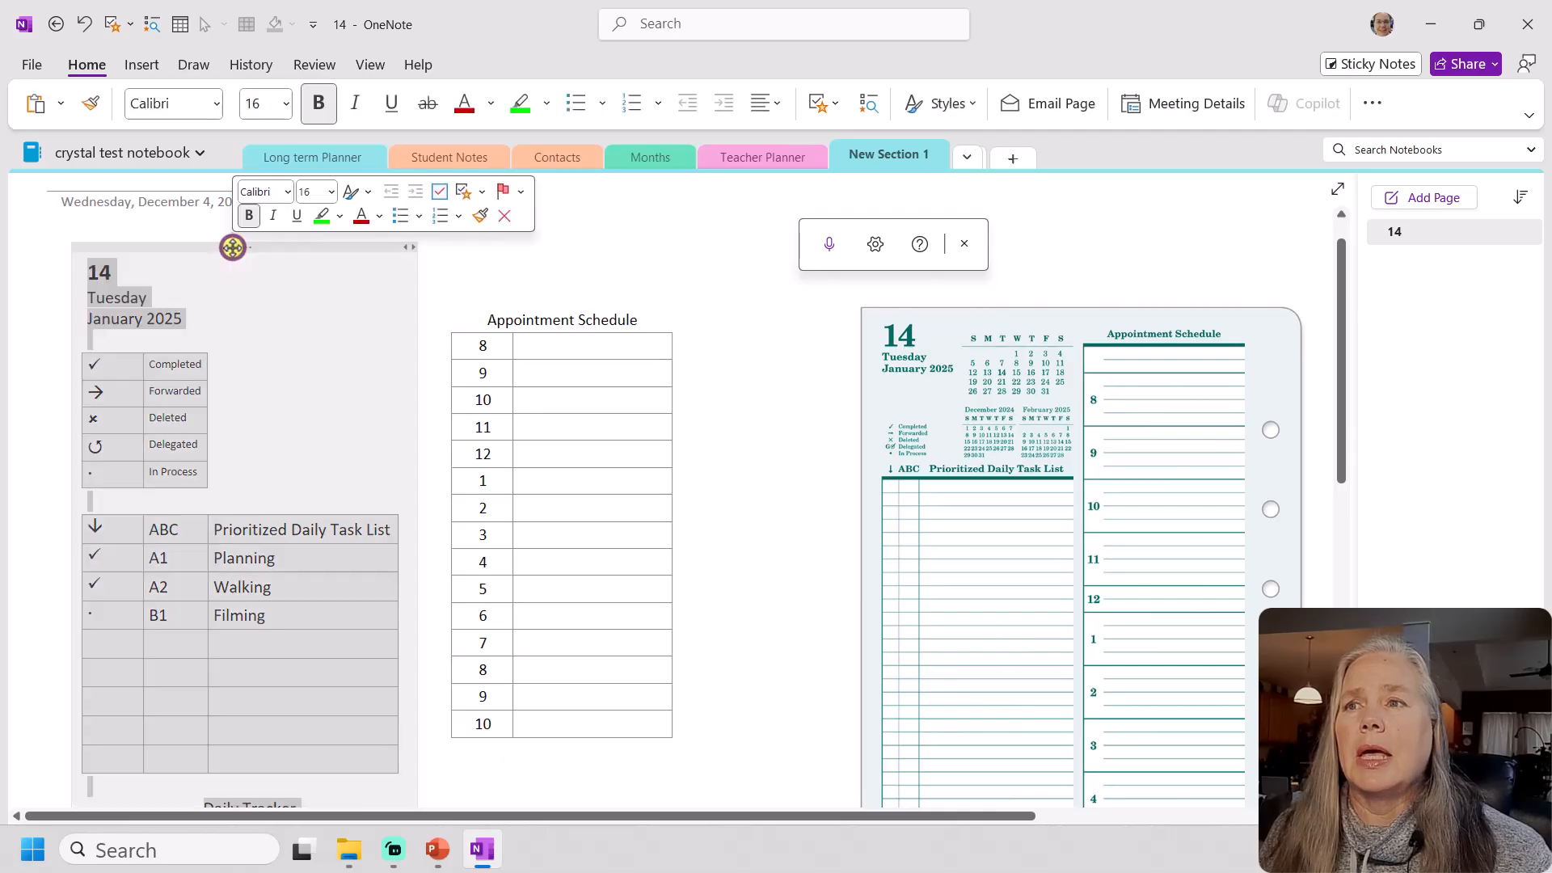
right_click(275, 330)
left_click(316, 369)
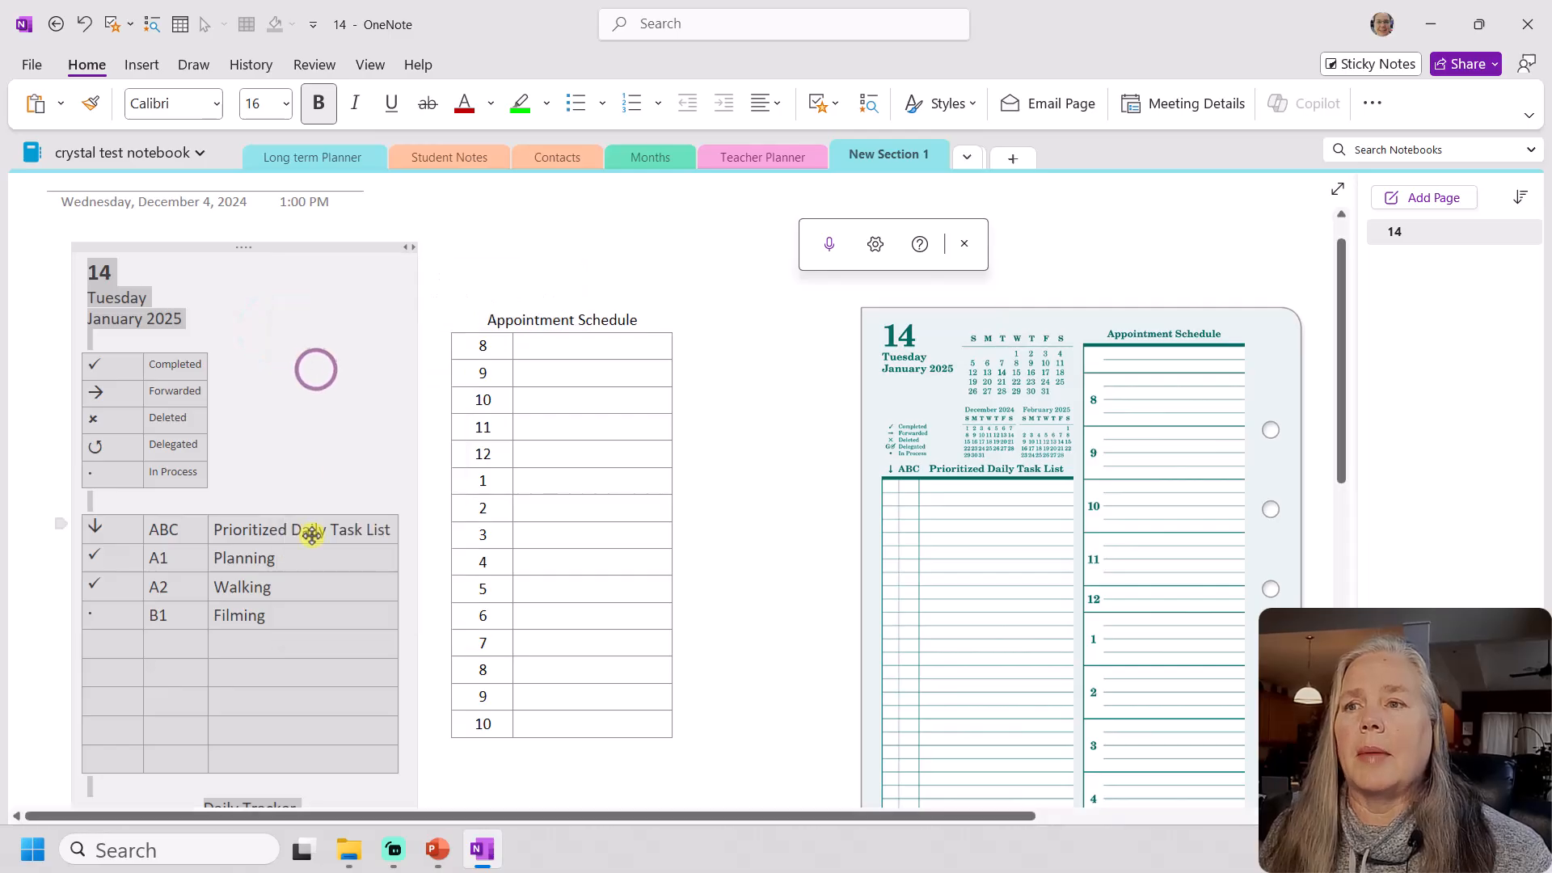
scroll(312, 533, "down", 5)
left_click(131, 560)
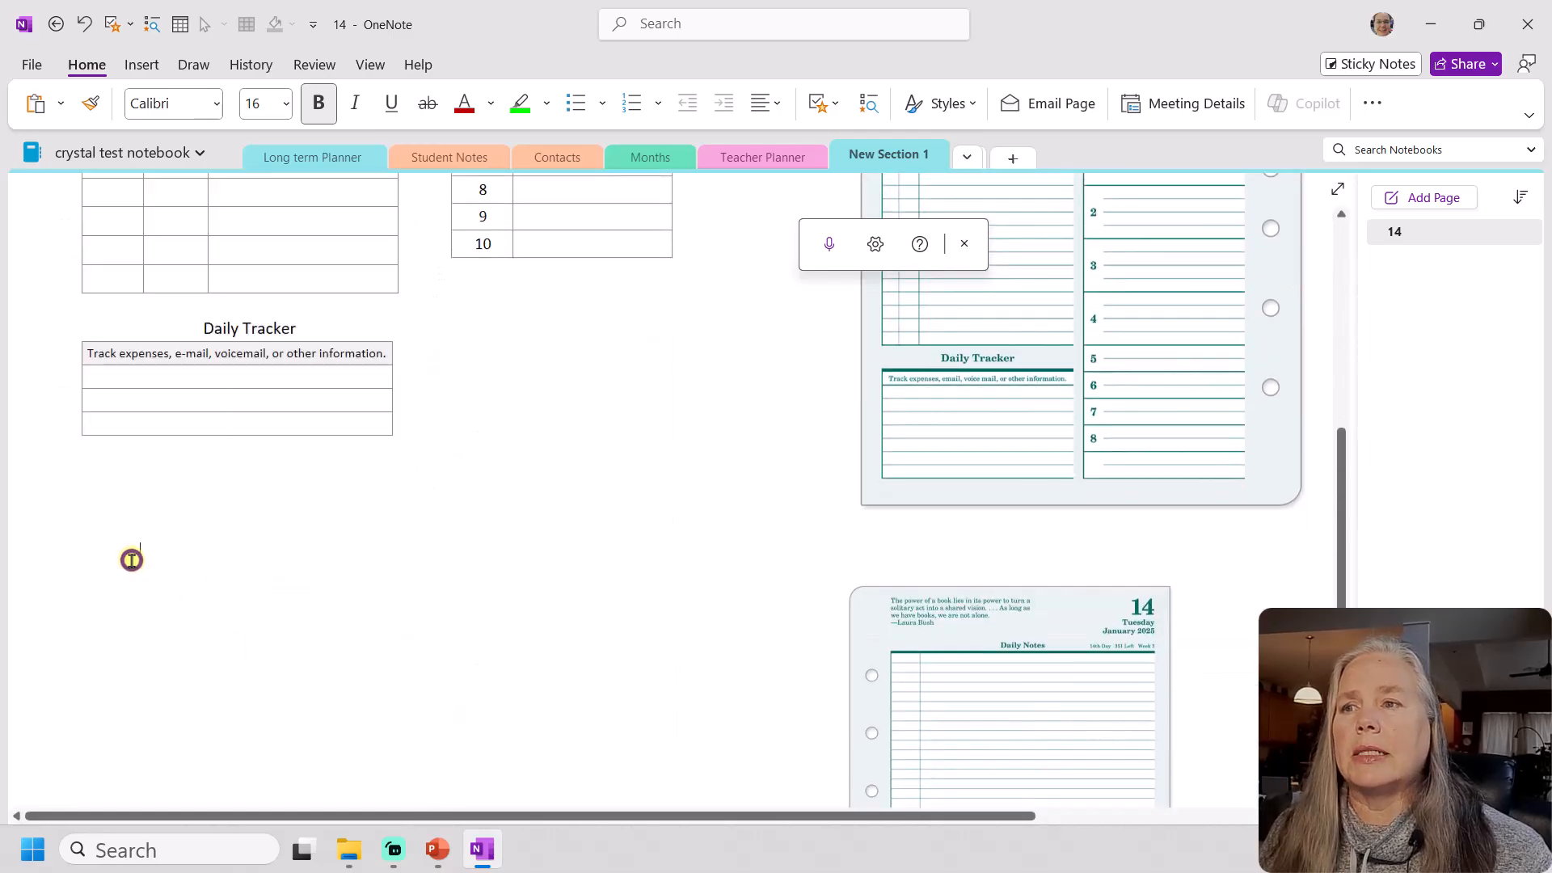
right_click(101, 548)
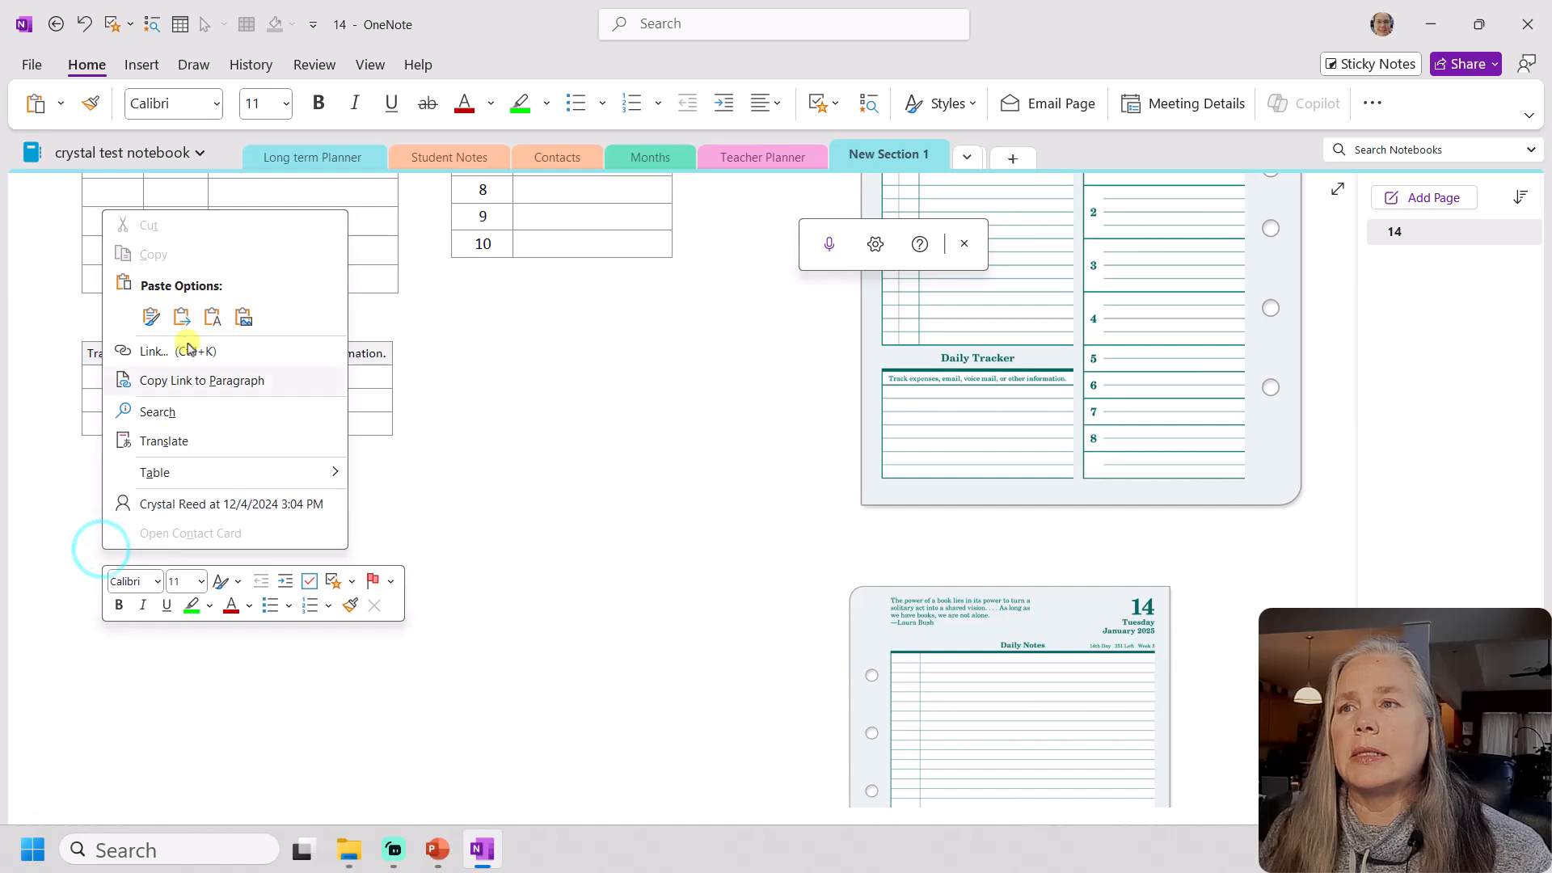
left_click(151, 316)
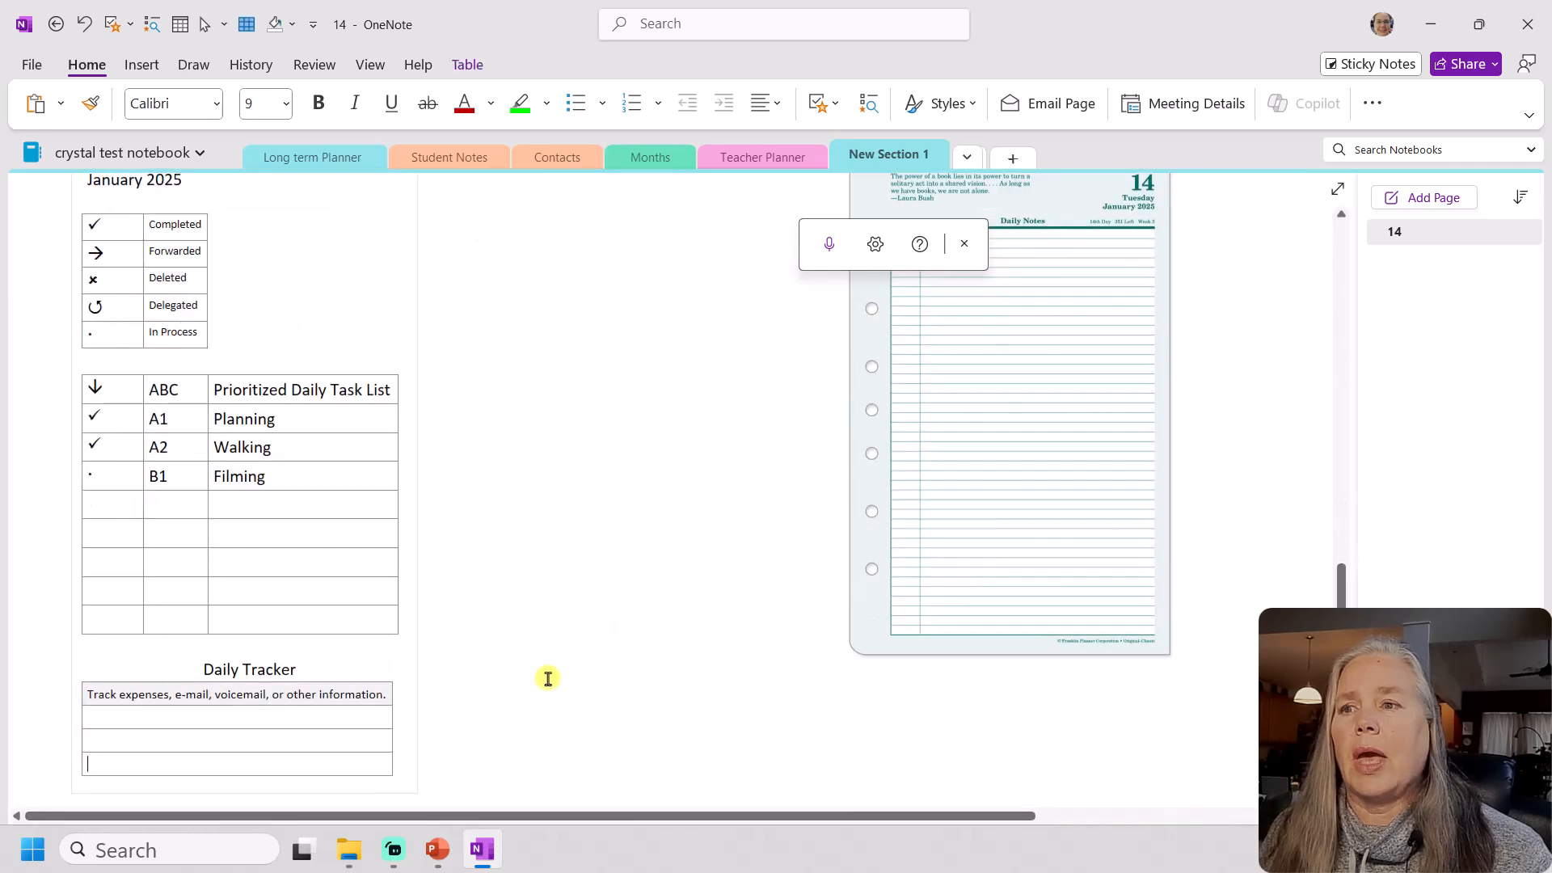
Right-align the three date heading lines, 14, Tuesday and January 2025, in the pasted copy
scroll(548, 679, "up", 3)
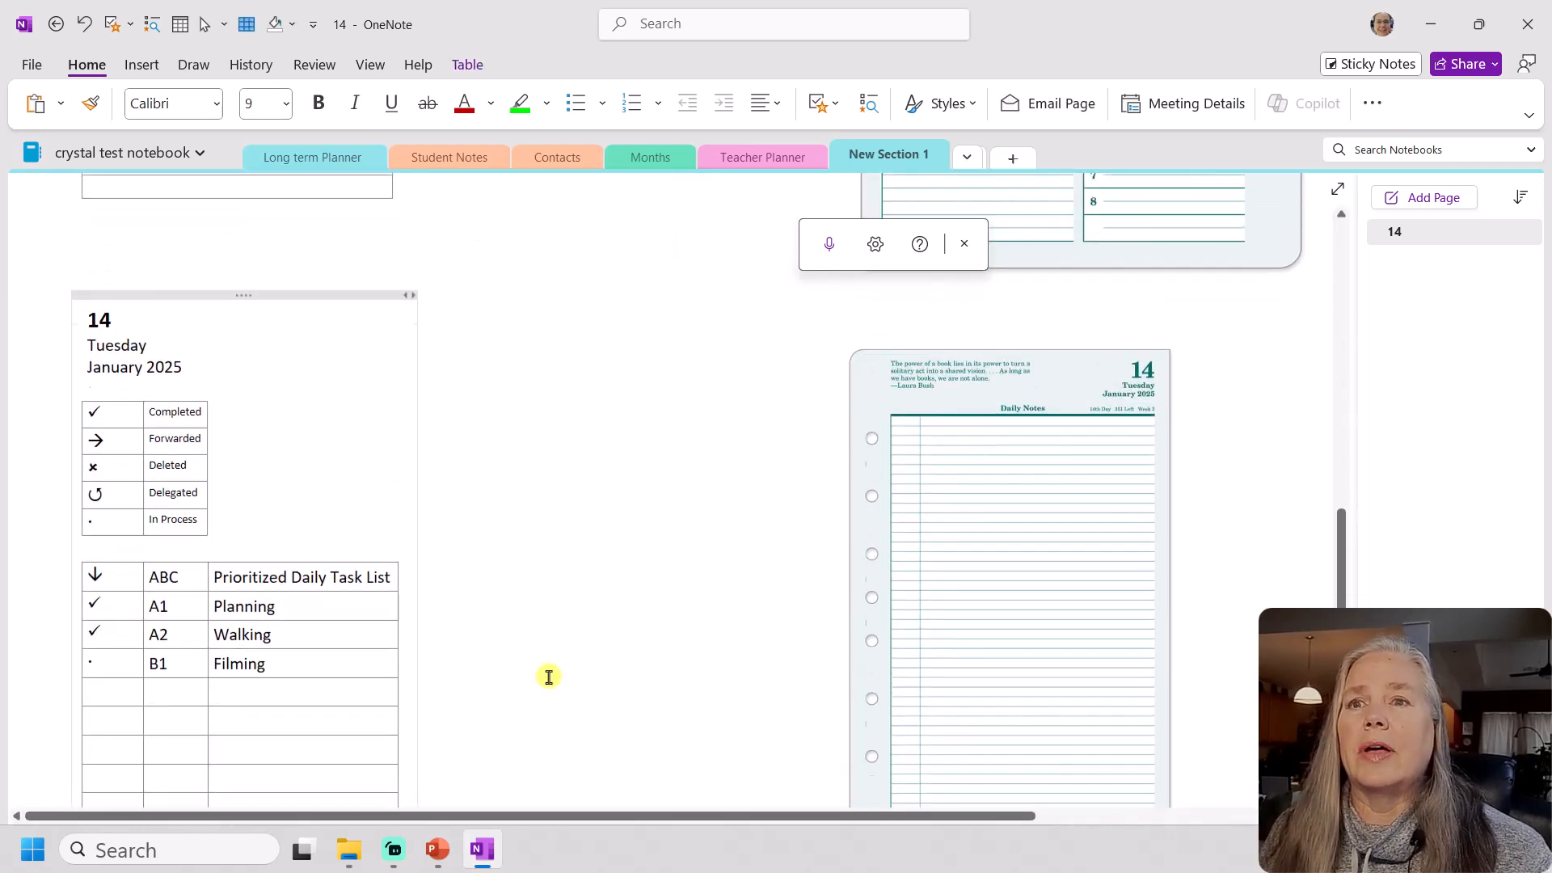
scroll(548, 677, "up", 6)
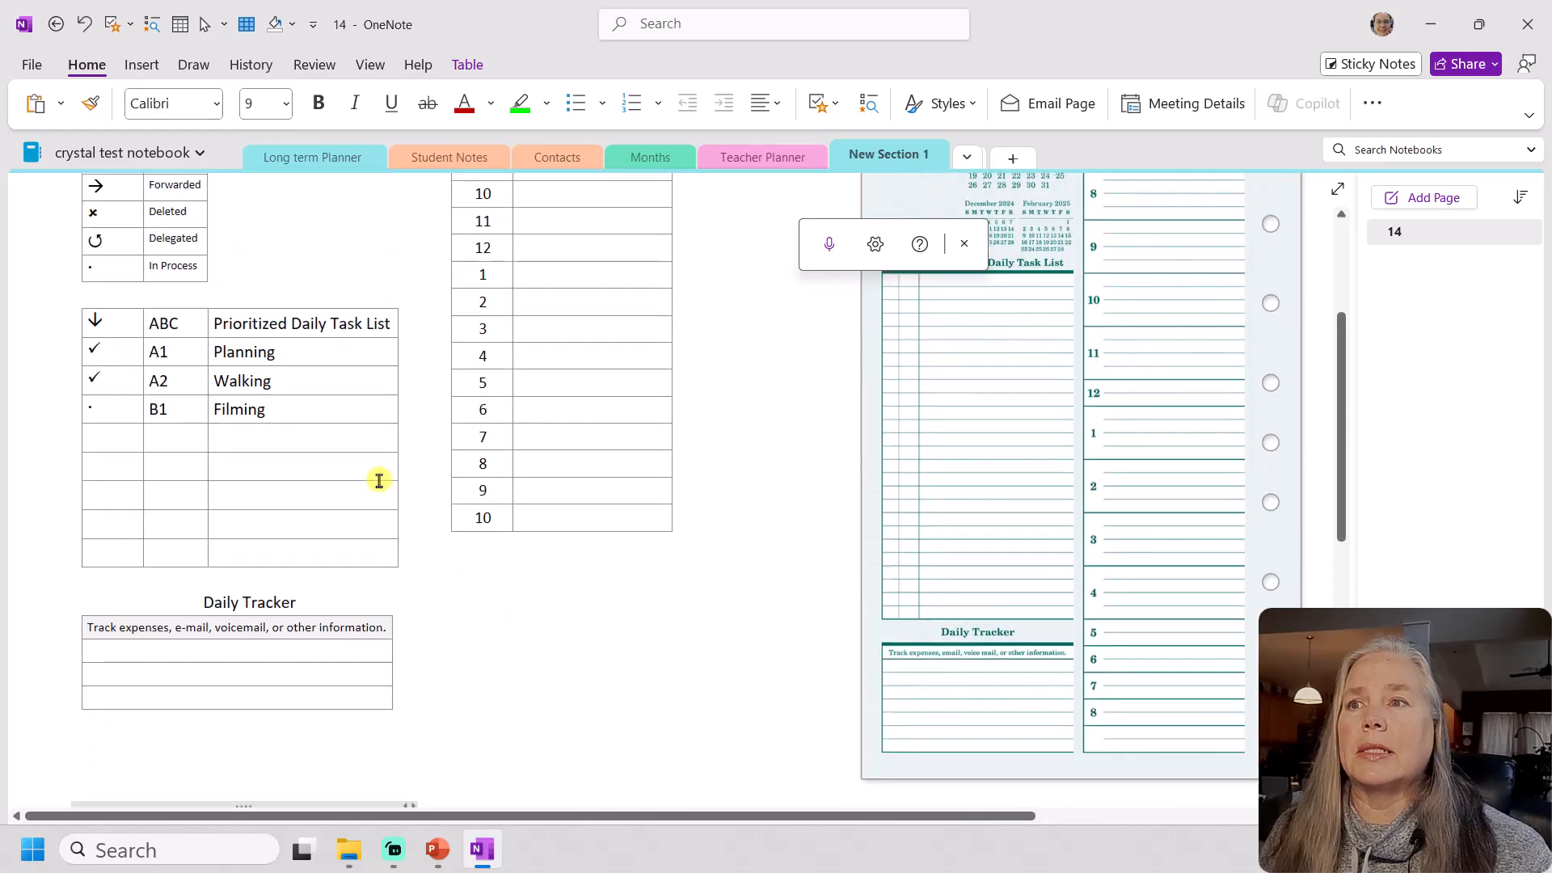
scroll(368, 437, "up", 2)
scroll(231, 526, "down", 3)
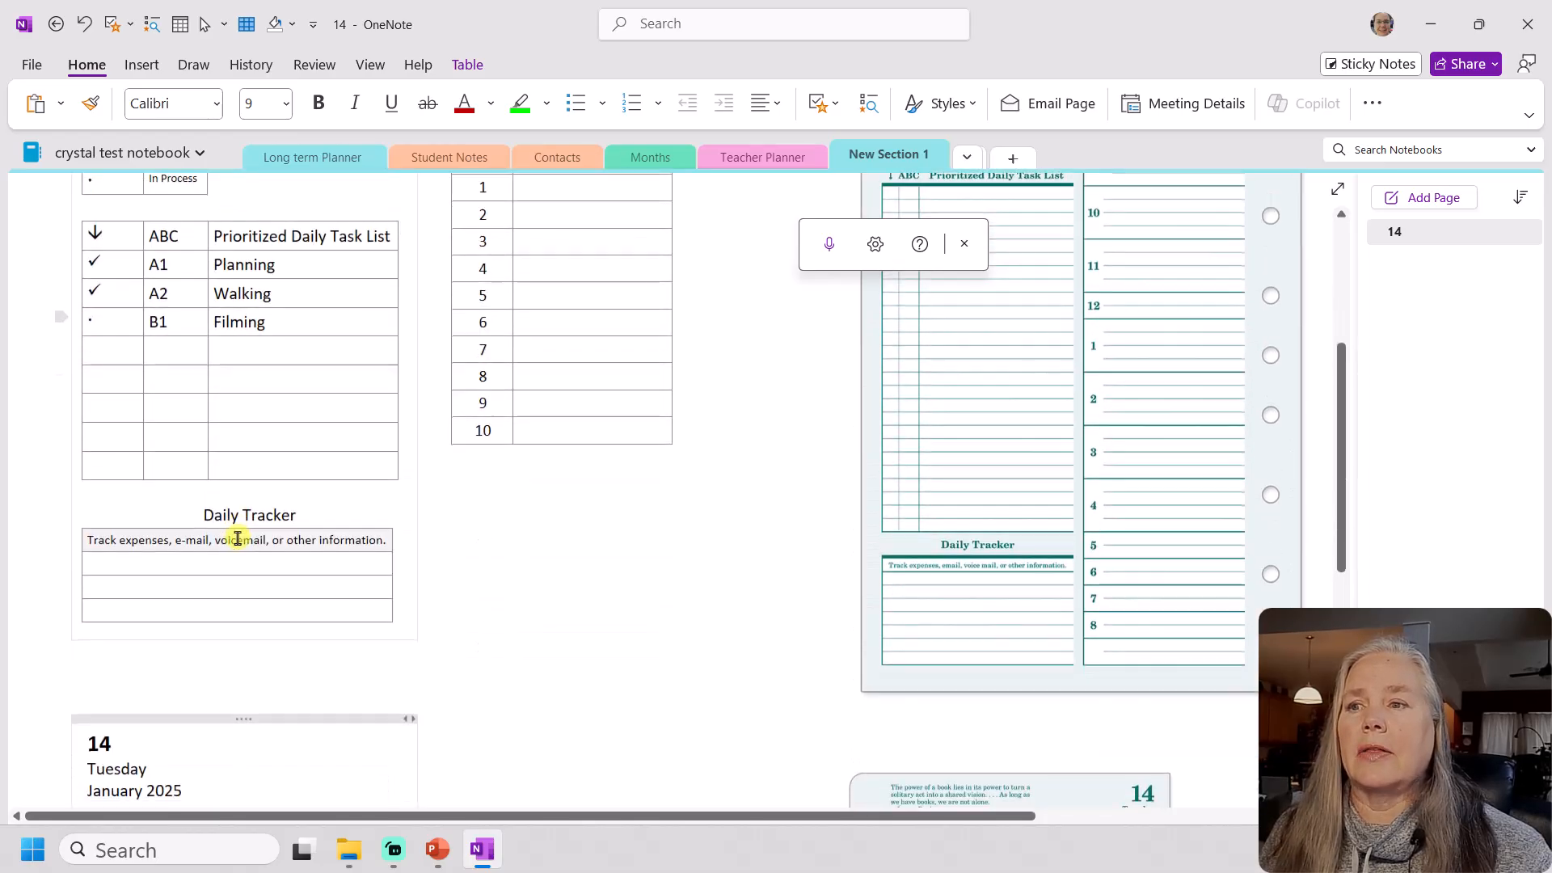
scroll(237, 539, "down", 5)
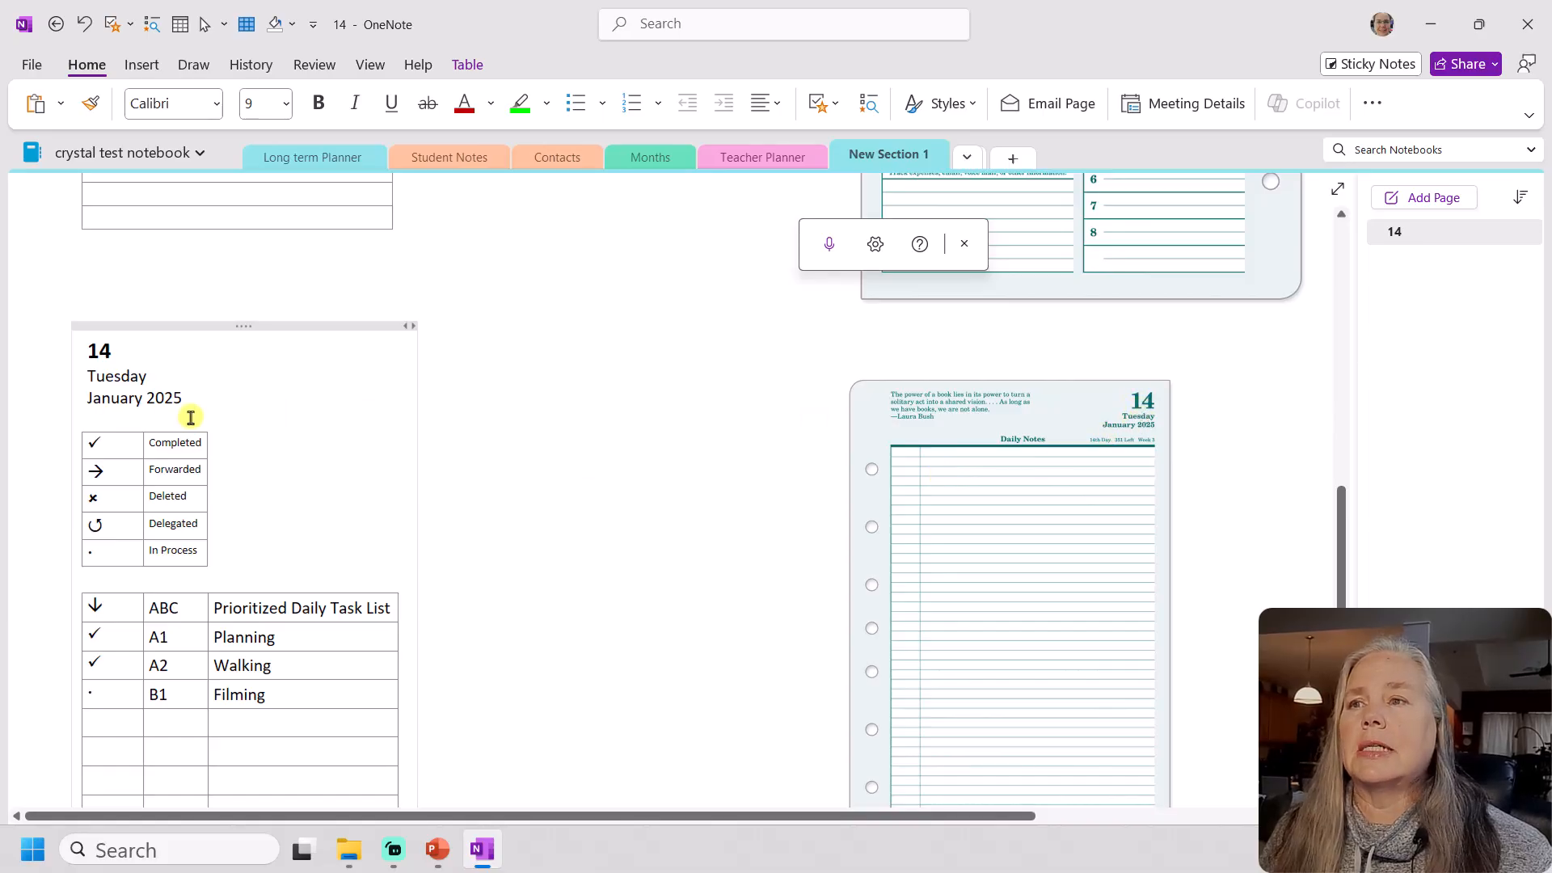
left_click_drag(82, 349, 197, 398)
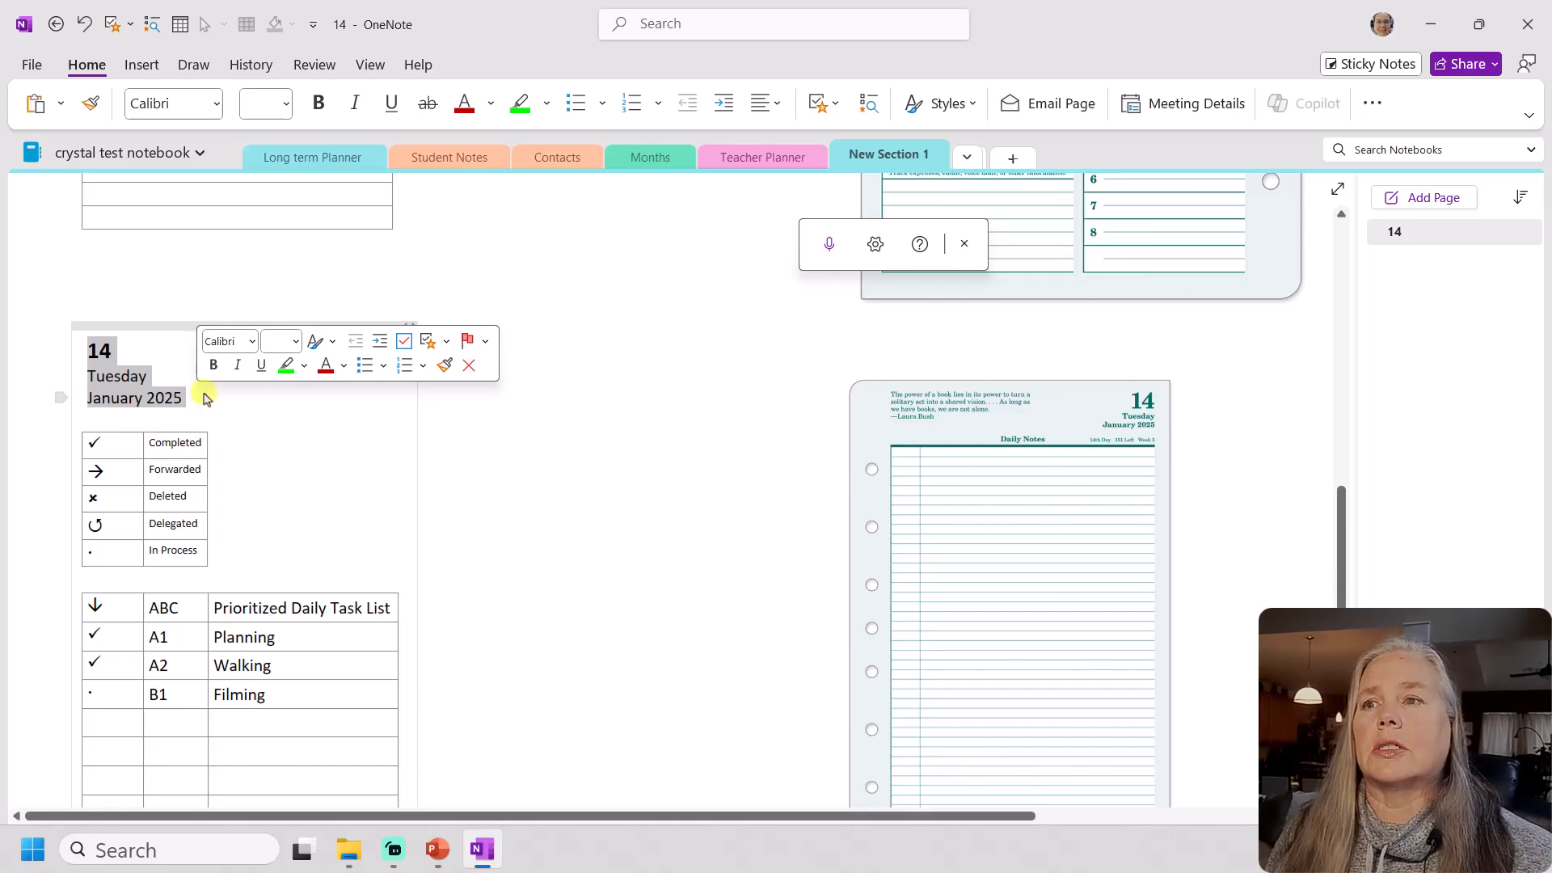
left_click(784, 109)
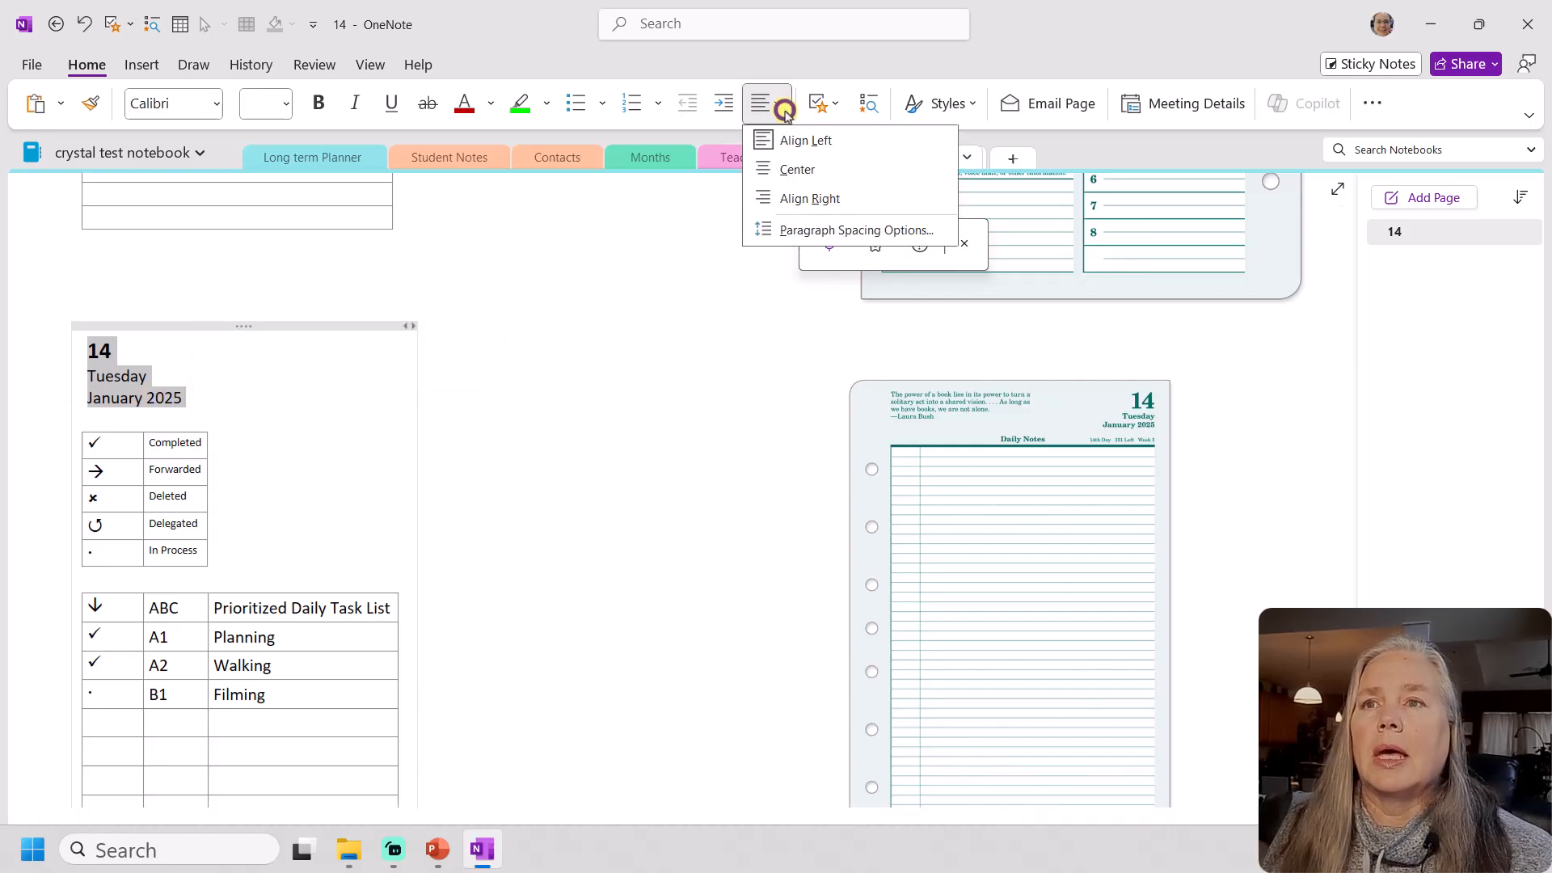
left_click(800, 200)
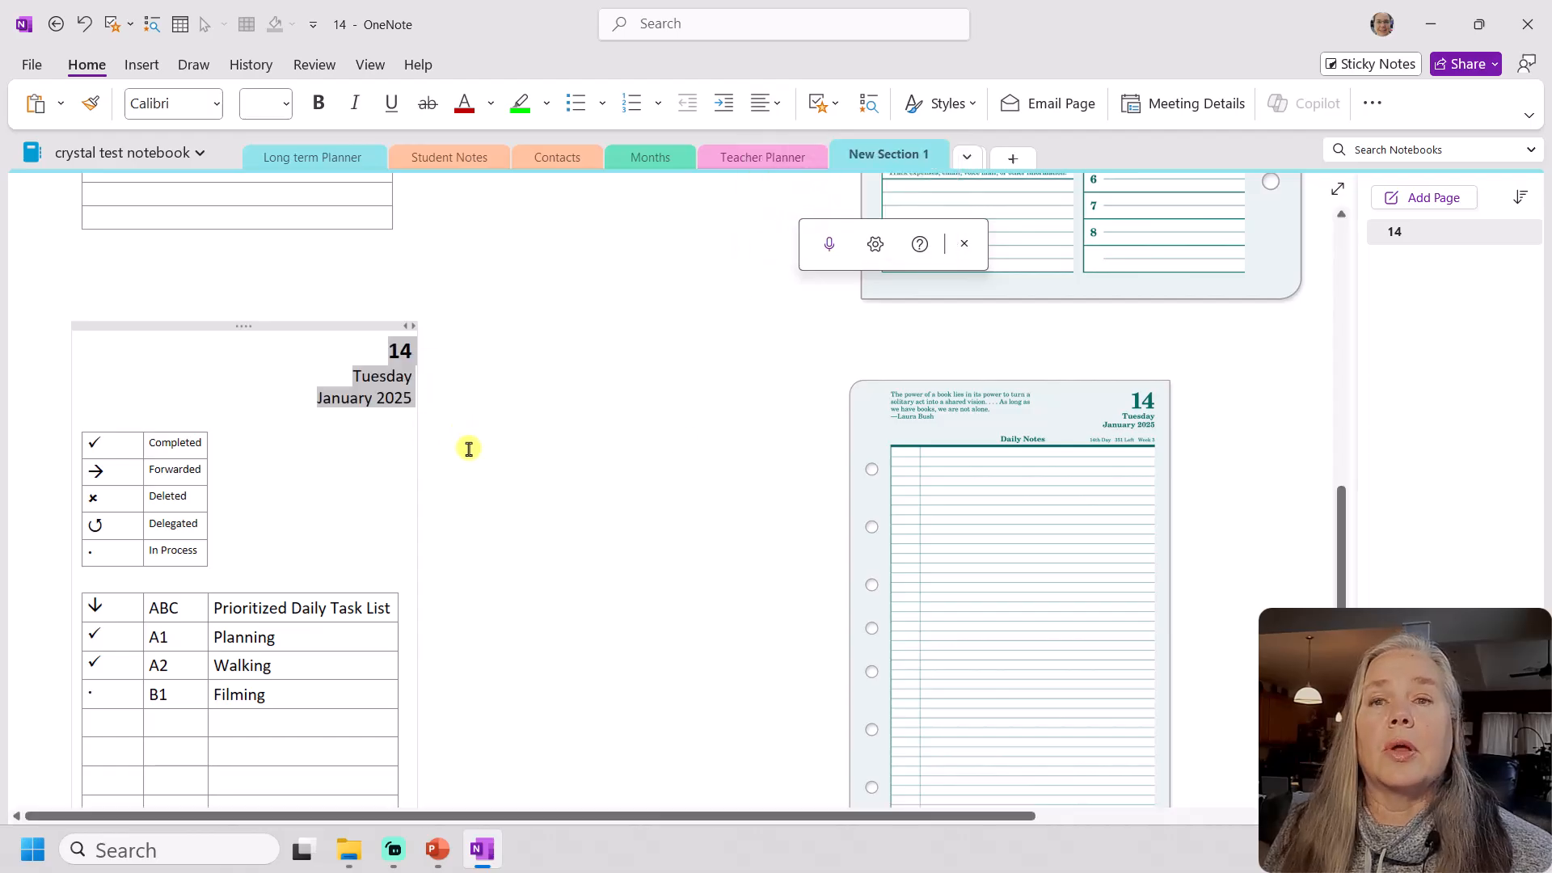
Delete the status symbol legend table and the Prioritized Daily Task List table from the pasted copy
left_click(232, 521)
left_click(128, 430)
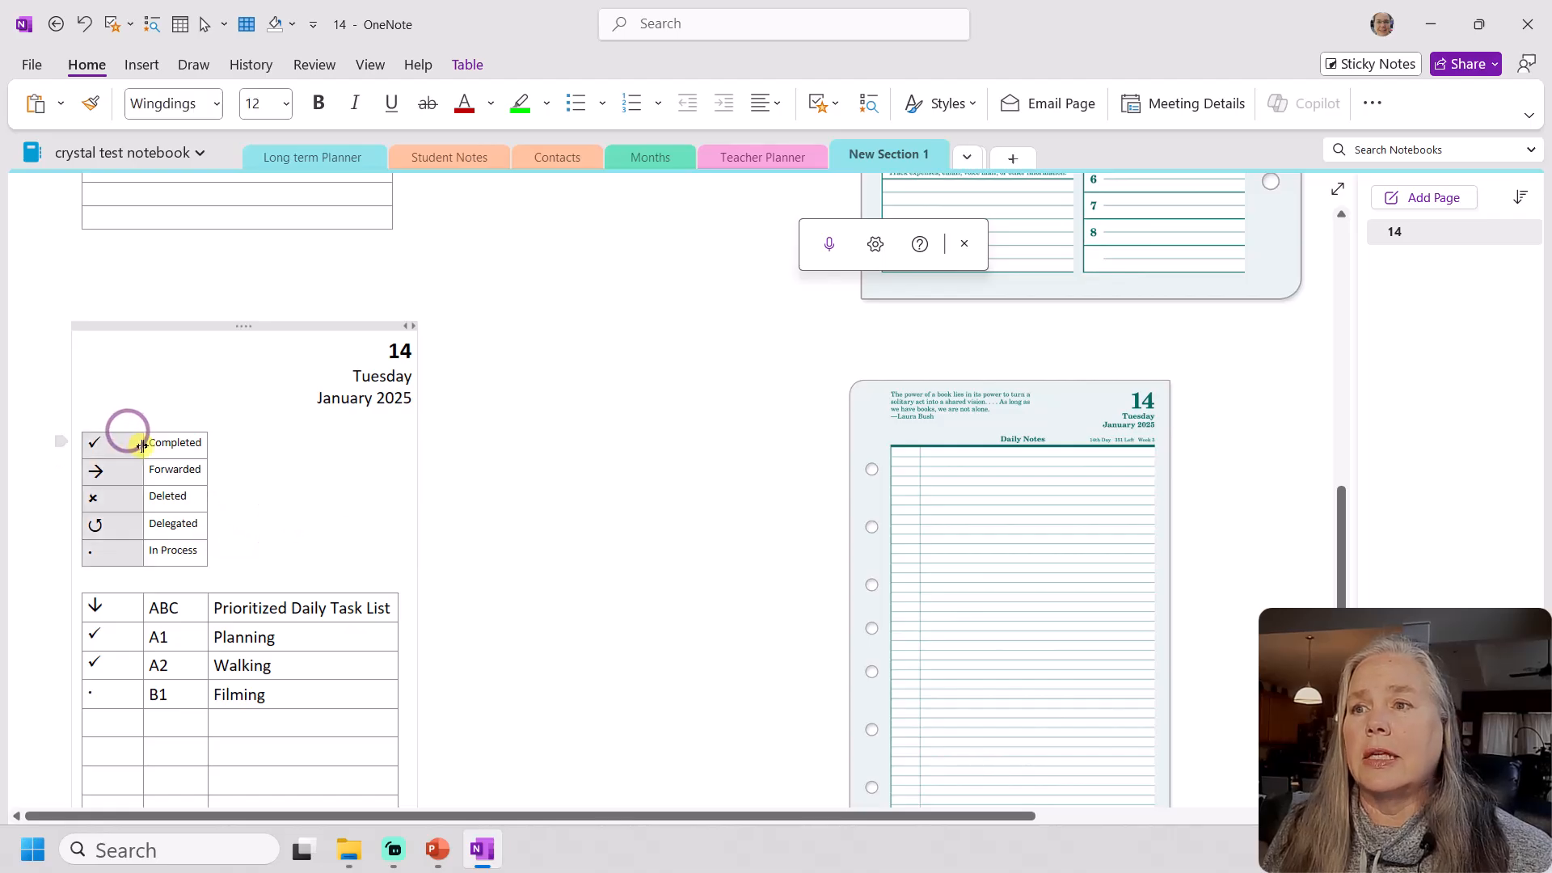
mouse_move(80, 444)
left_mouse_down()
mouse_move(153, 485)
mouse_move(197, 564)
left_mouse_up()
key("Delete")
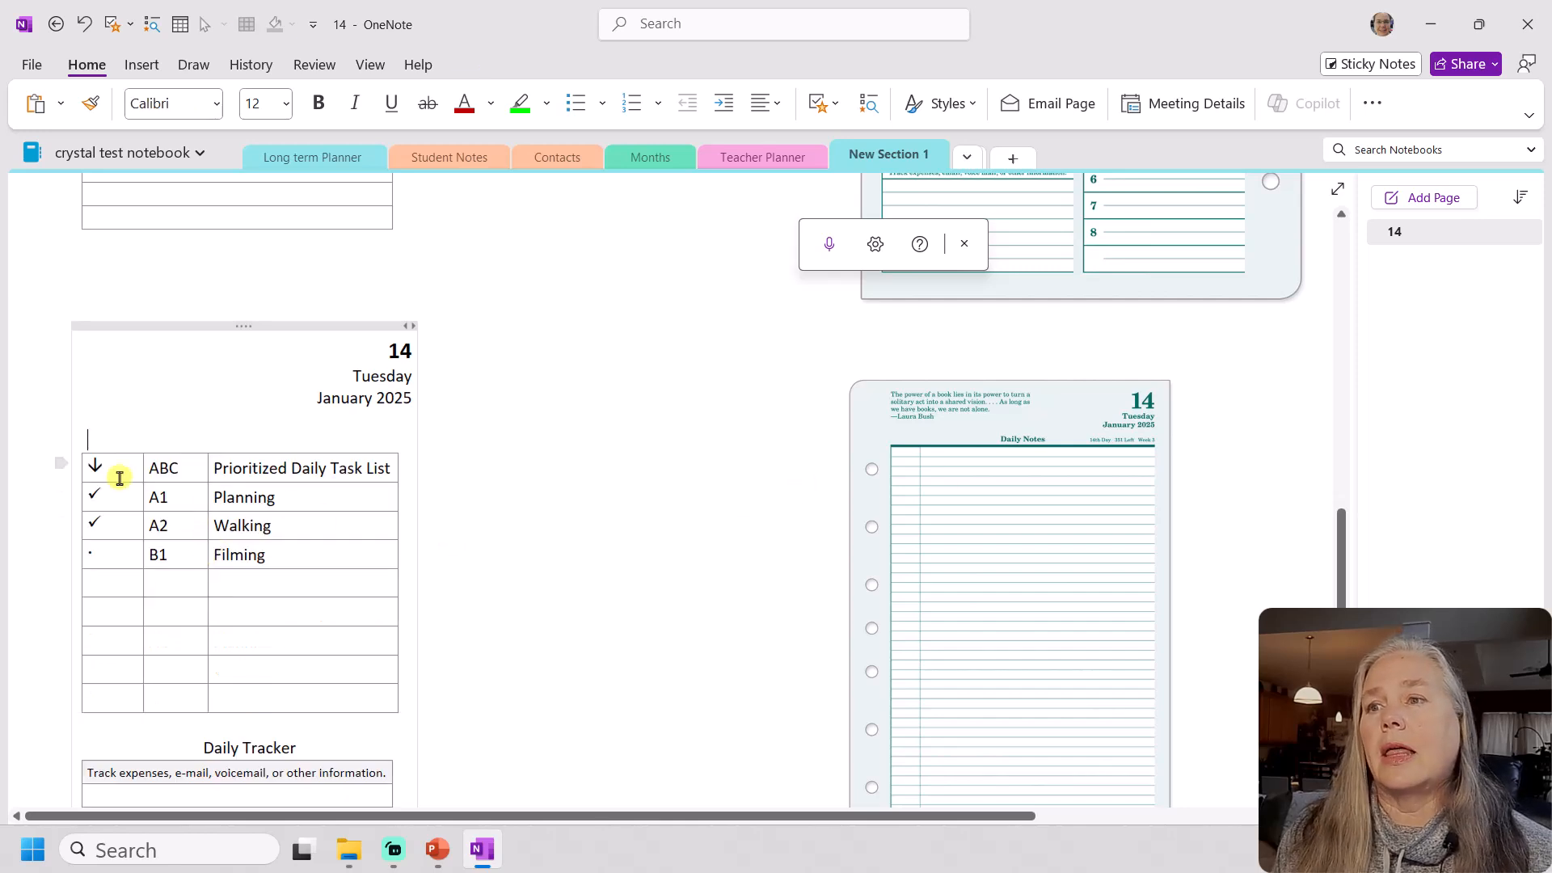
mouse_move(118, 472)
left_mouse_down()
mouse_move(149, 623)
mouse_move(364, 701)
left_mouse_up()
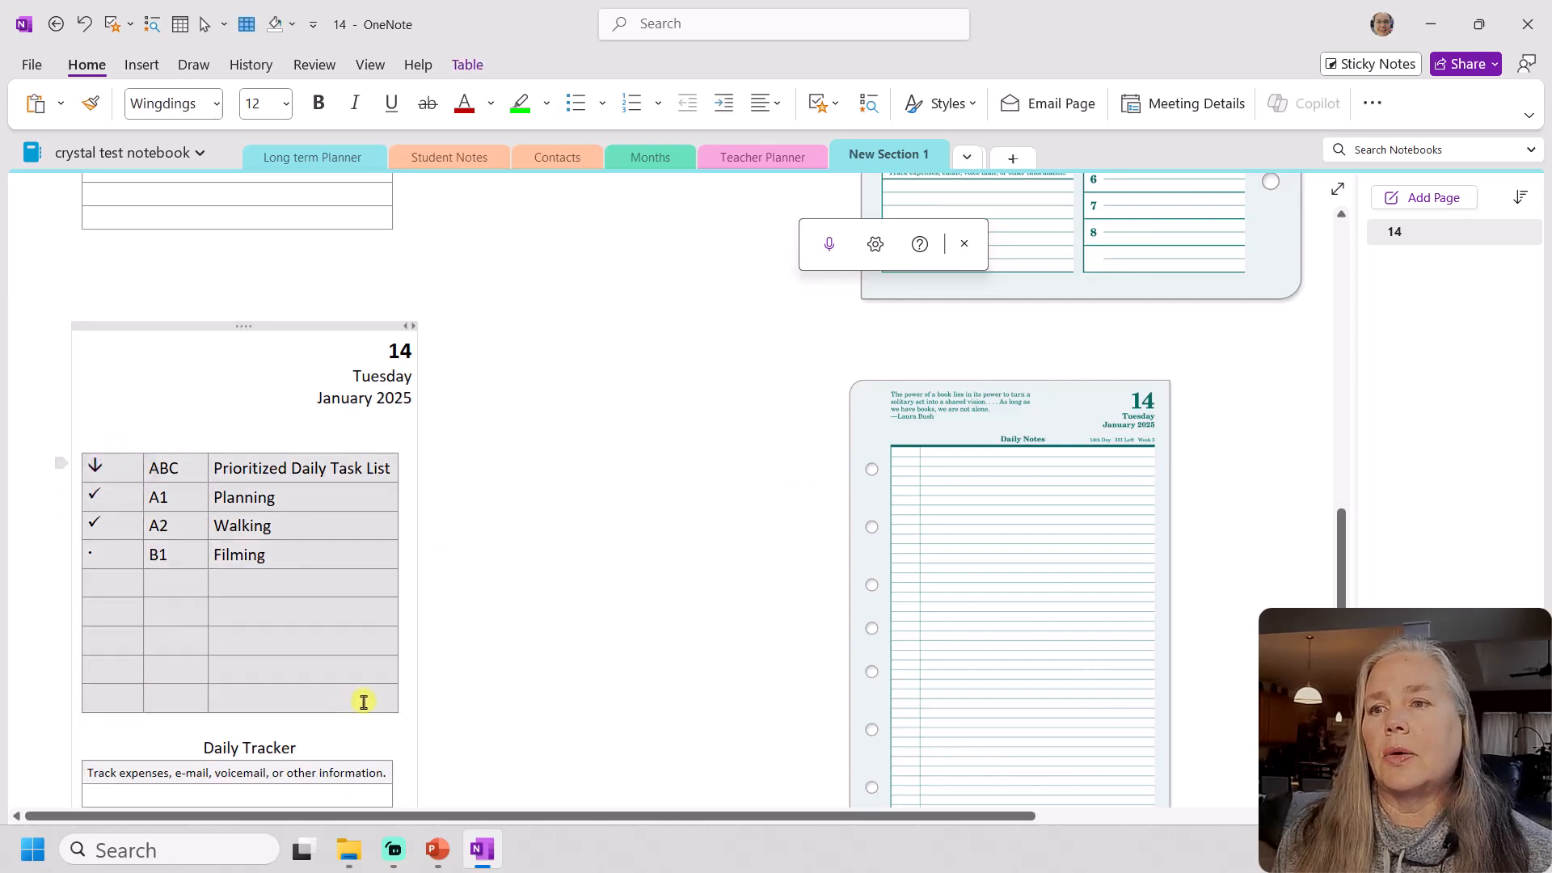
key("Delete")
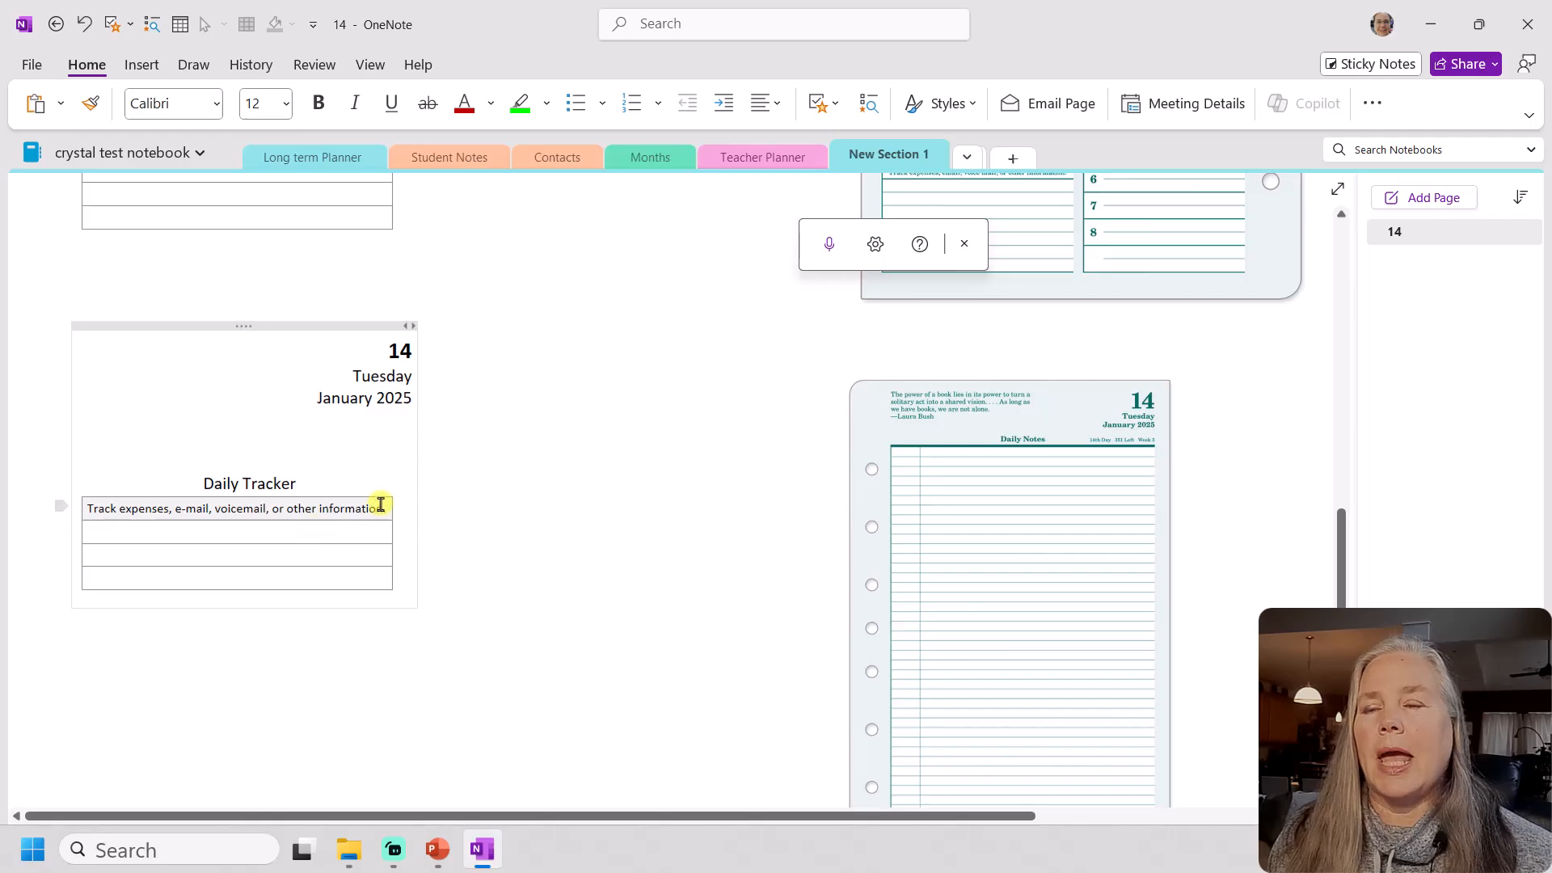
Change the copied Daily Tracker heading to Daily Notes and turn it into a two-column table with Week 1 in the second cell
left_click_drag(315, 482, 245, 481)
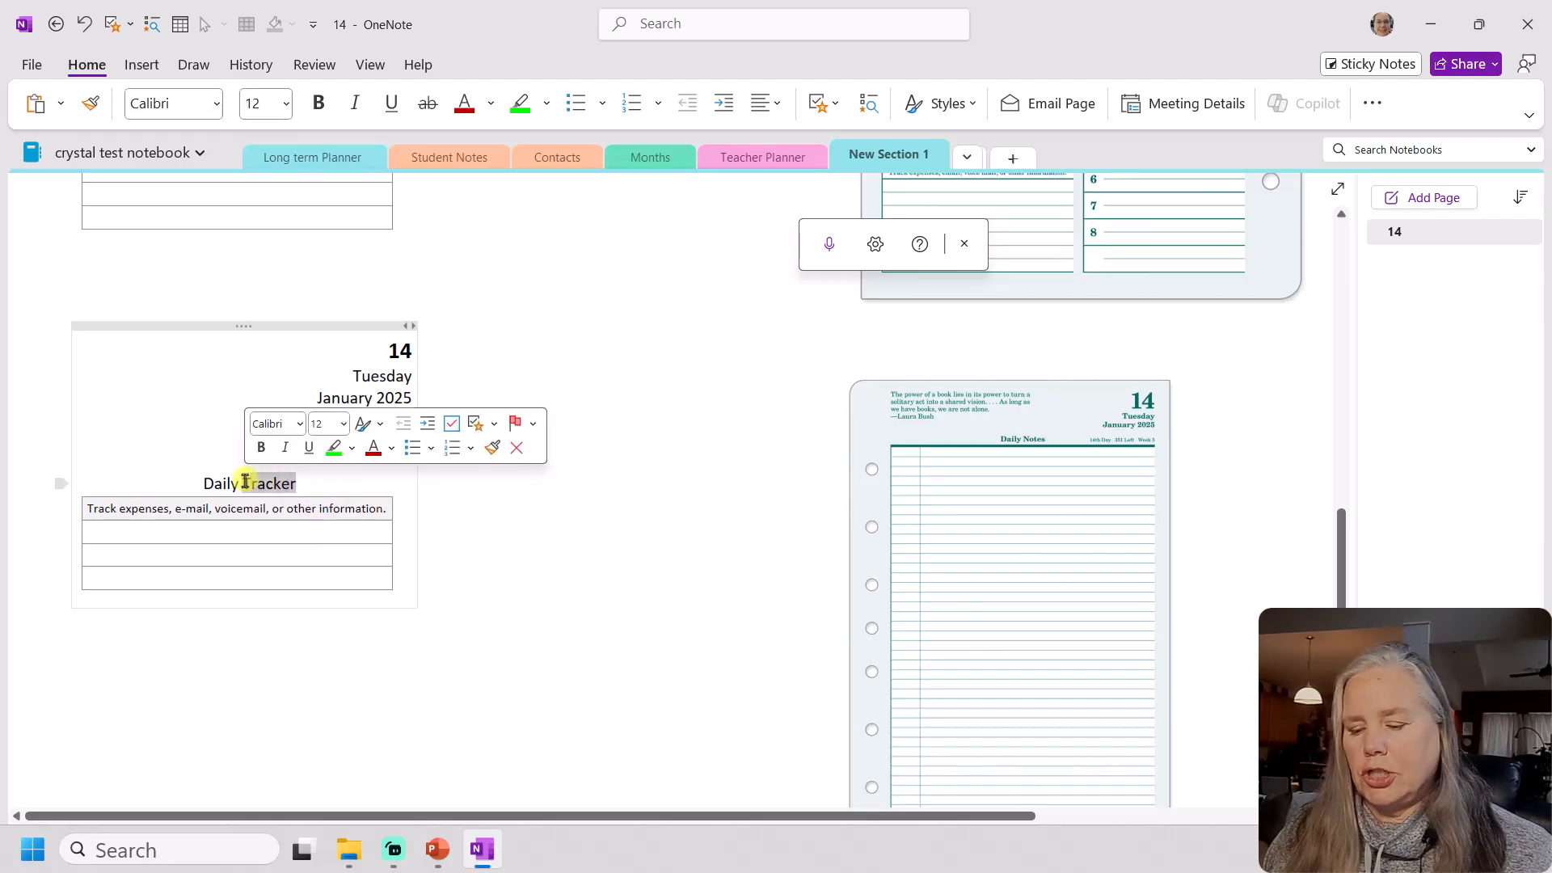
type("Notes")
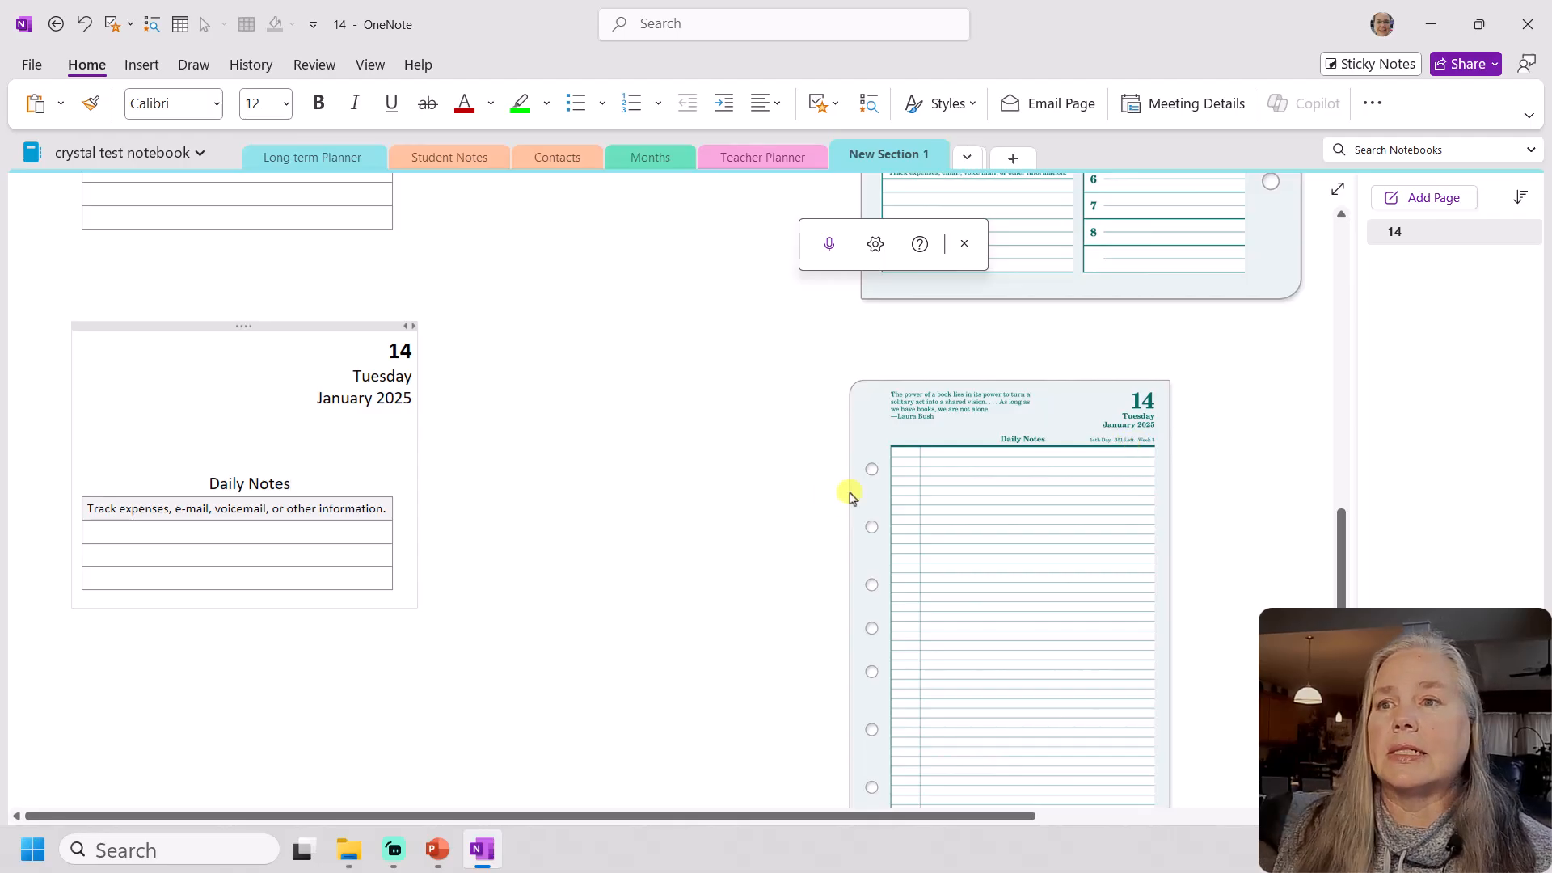
key("Tab")
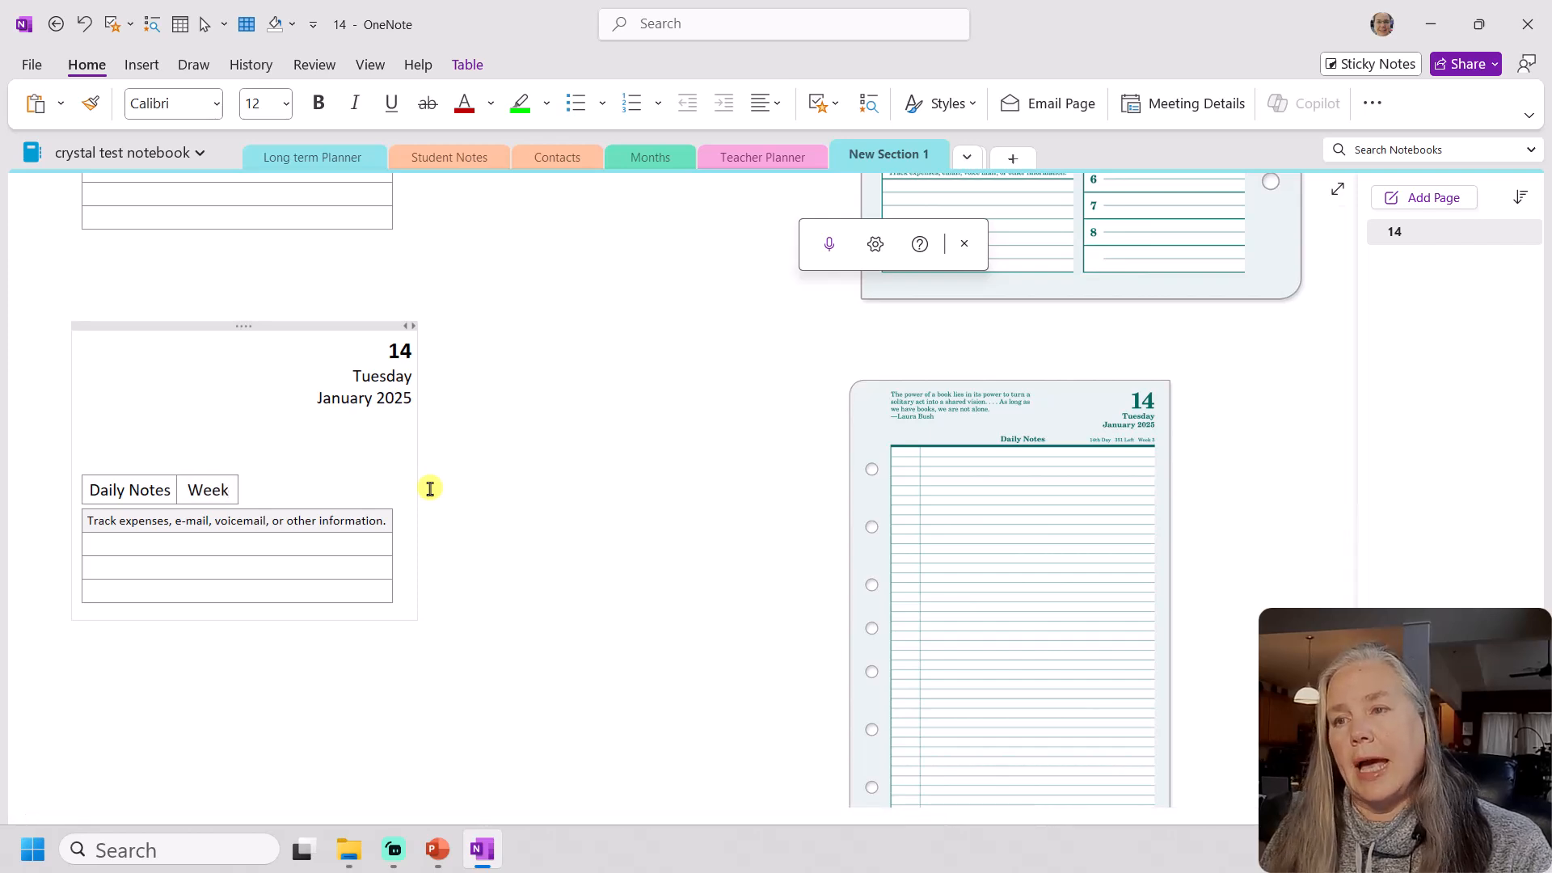
type("Week 1")
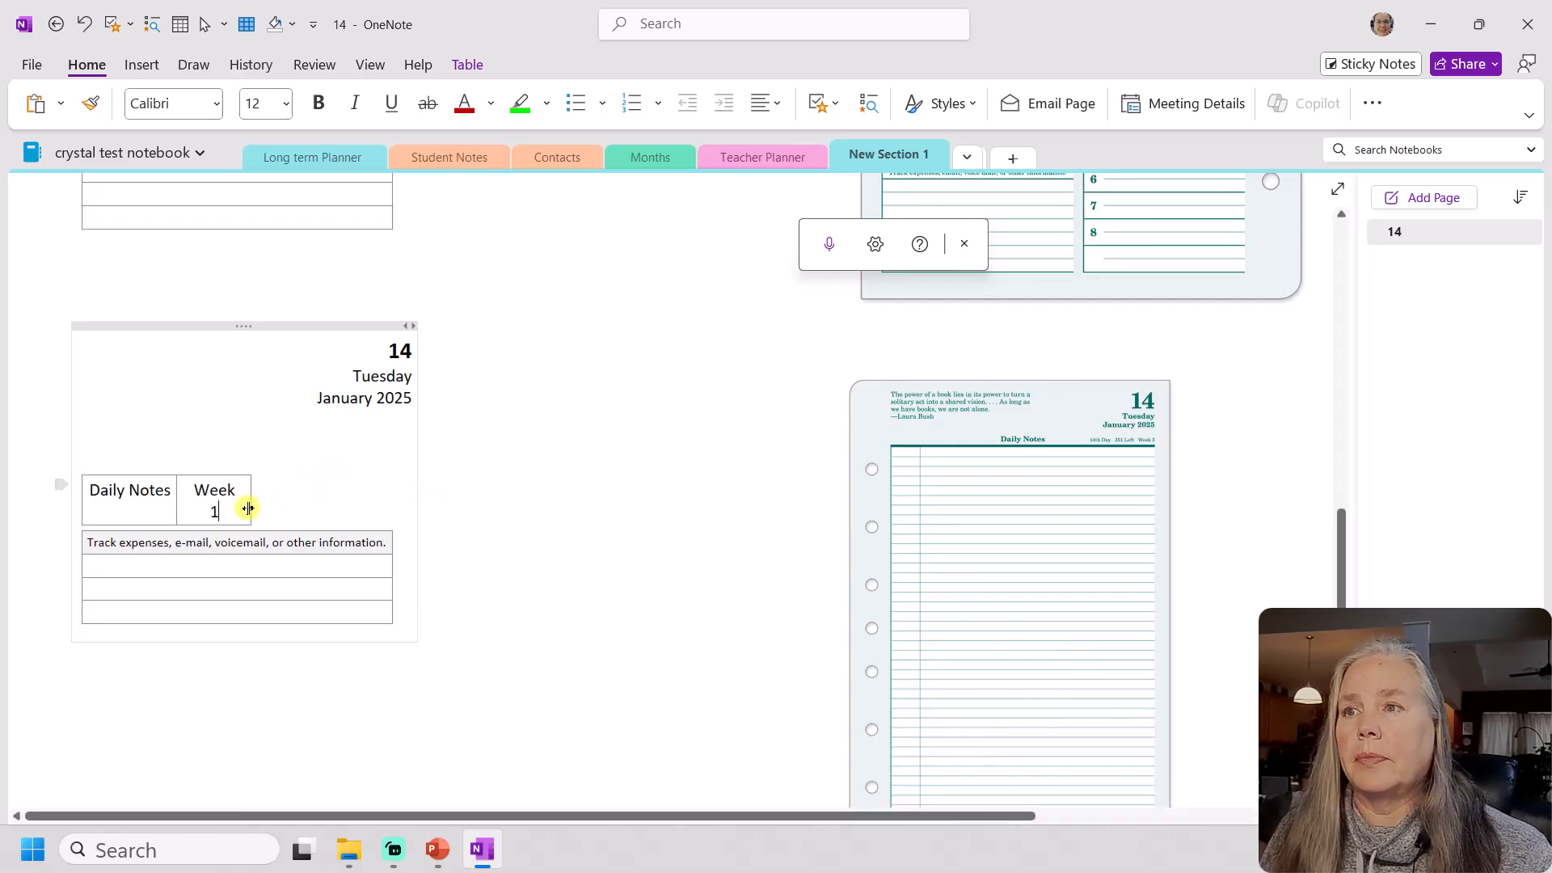
Resize the heading table's columns to span the table below, with Daily Notes wider, and change the week number to 3
left_click_drag(250, 502, 393, 490)
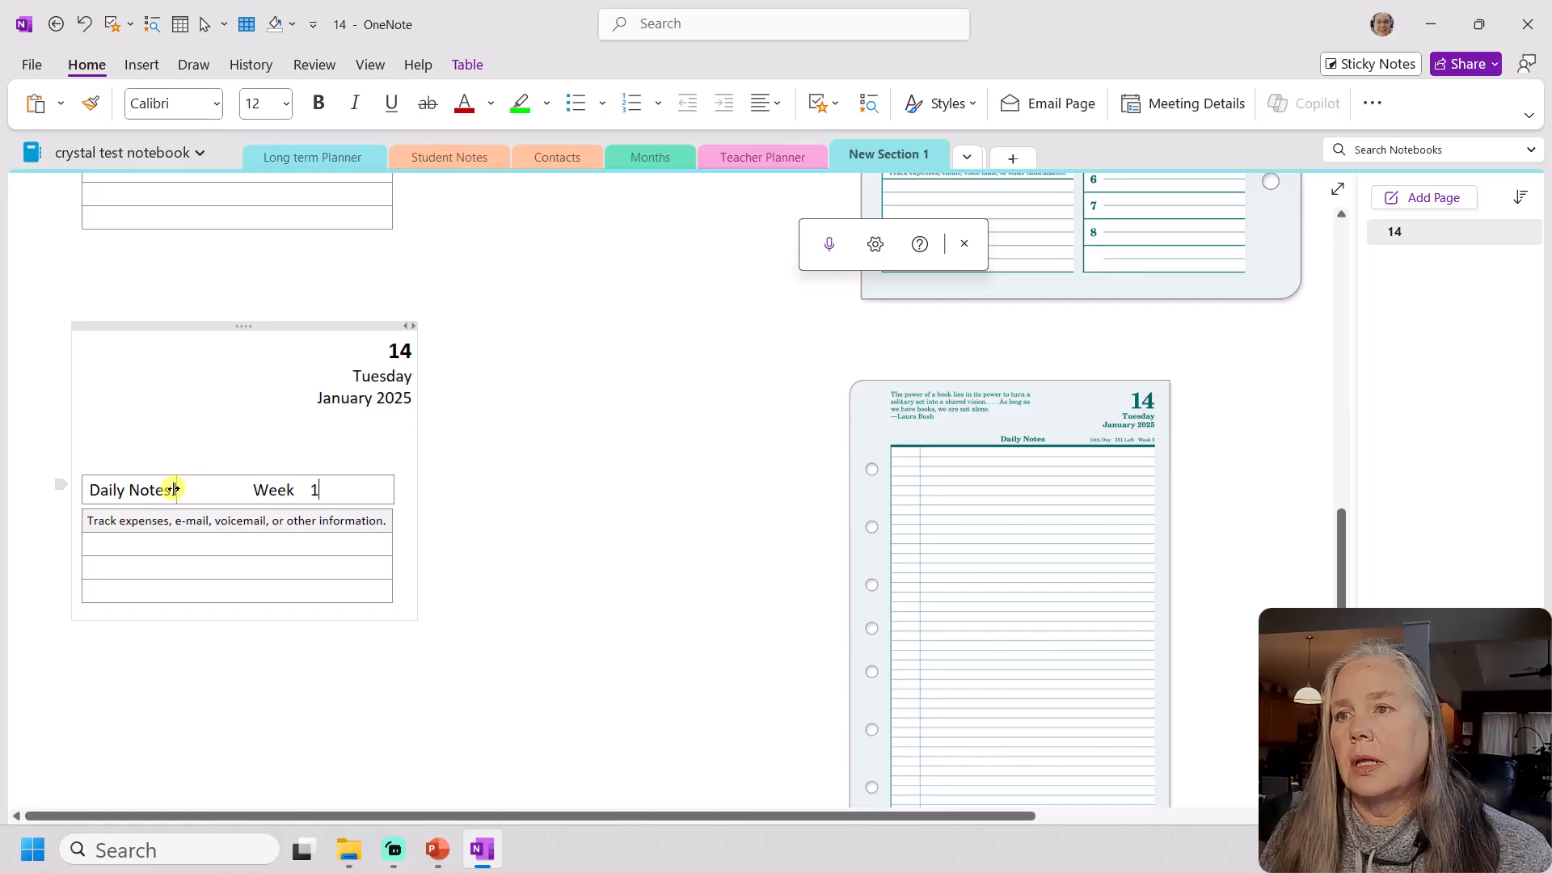
left_click_drag(179, 485, 236, 487)
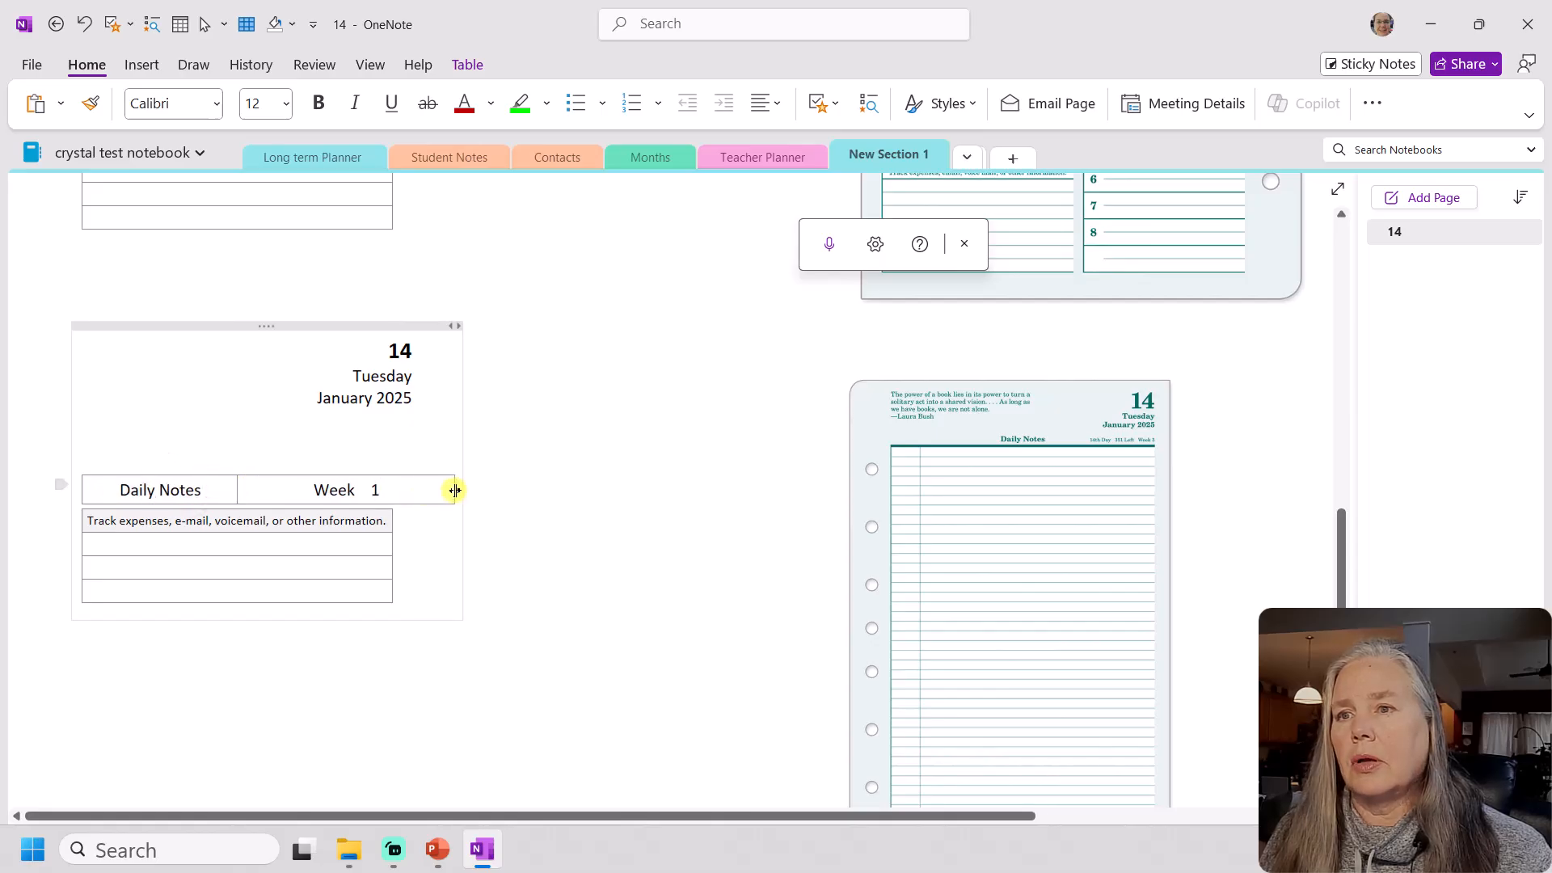
left_click_drag(427, 489, 304, 486)
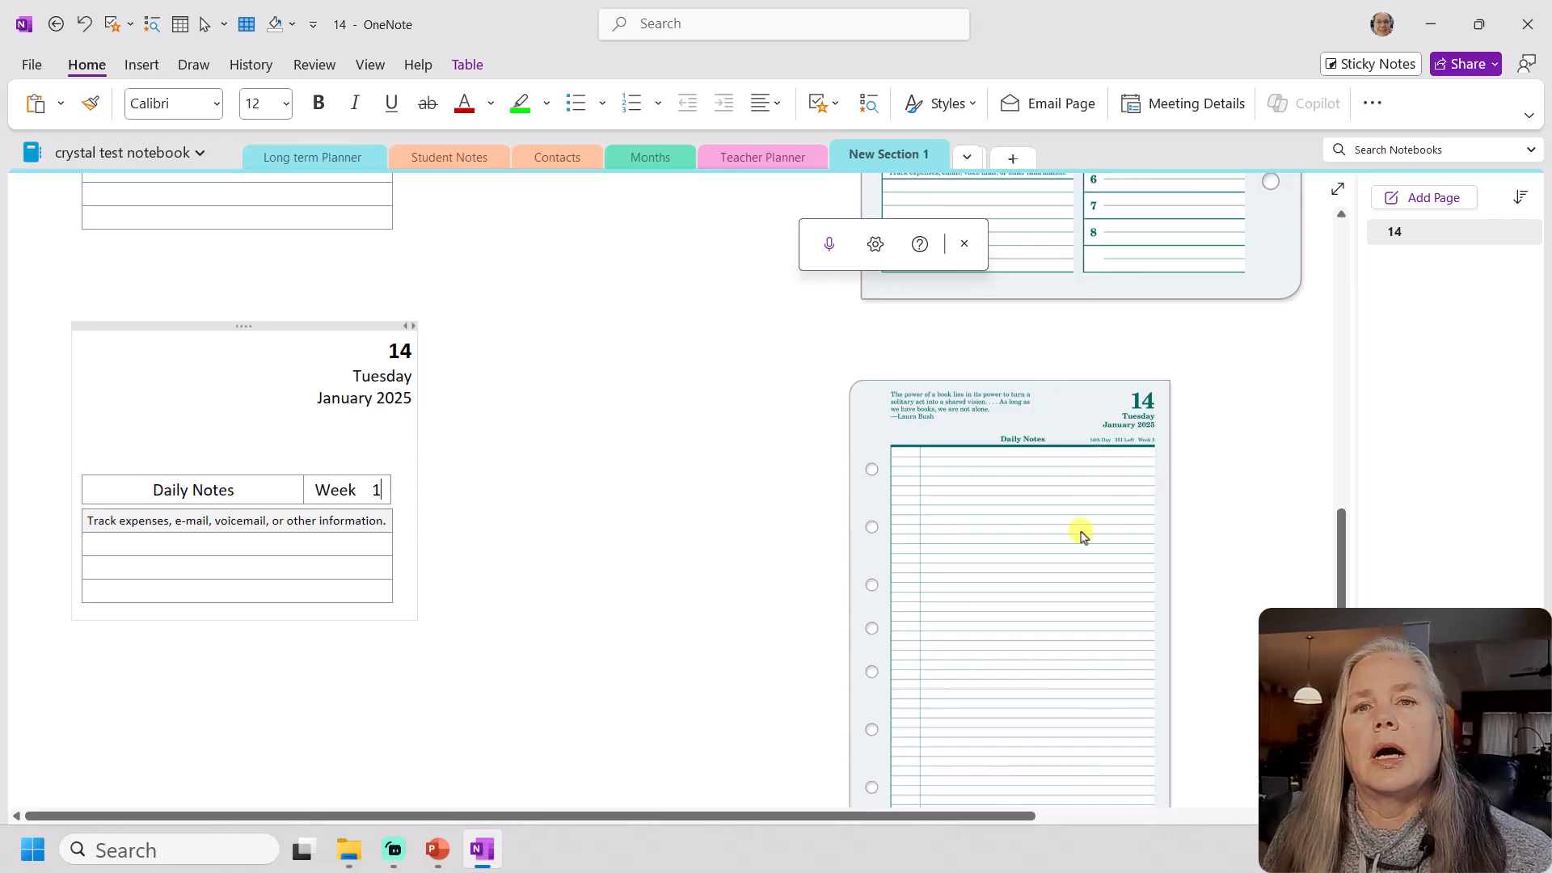
scroll(1086, 533, "up", 5, "ctrl")
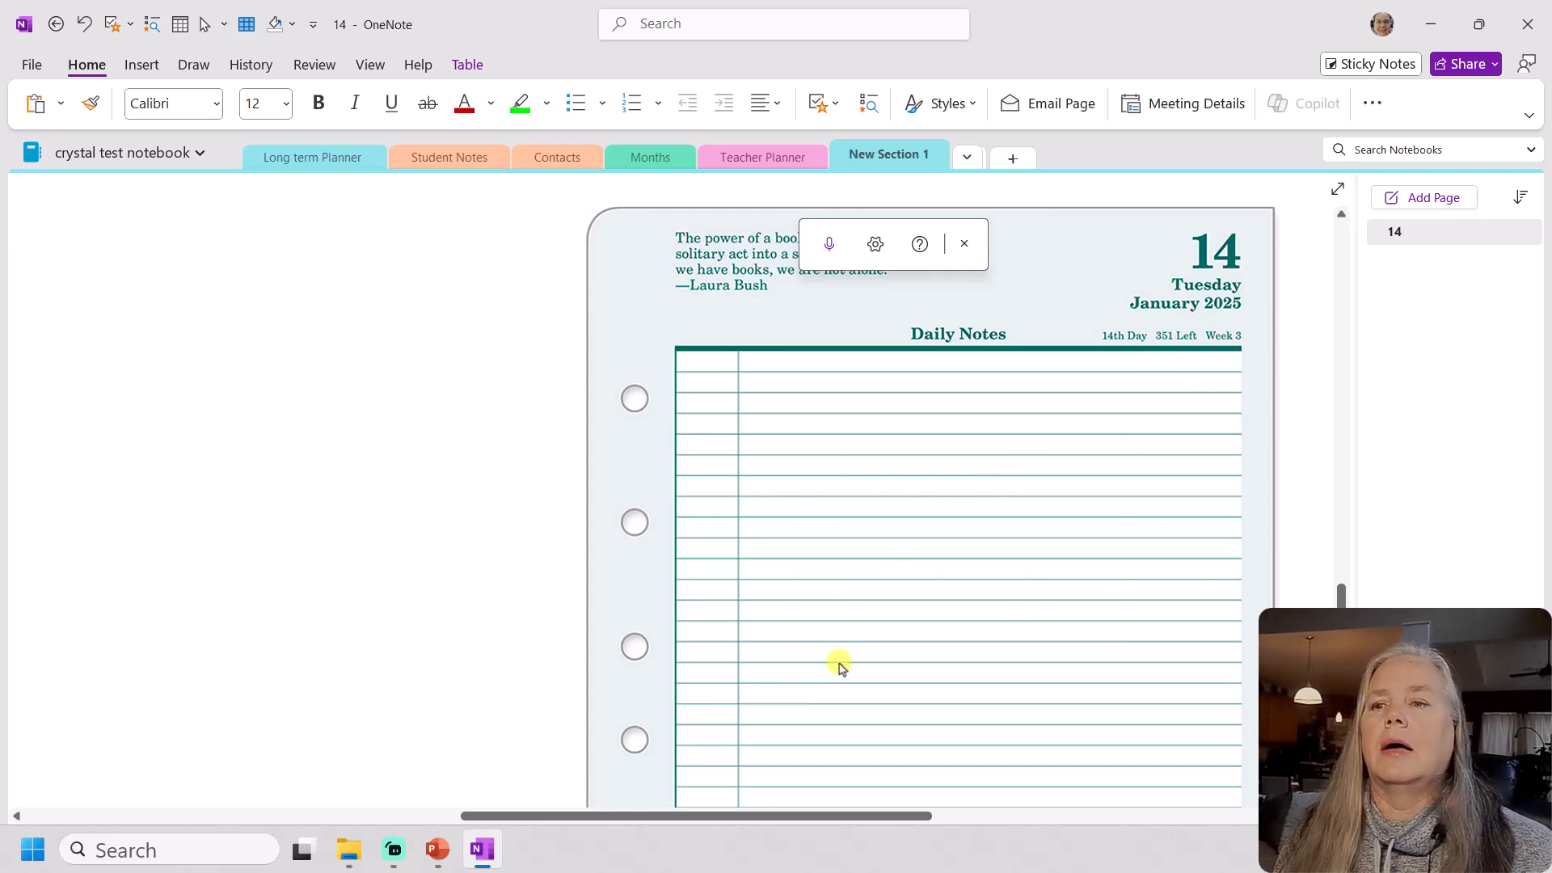
left_click_drag(790, 811, 341, 837)
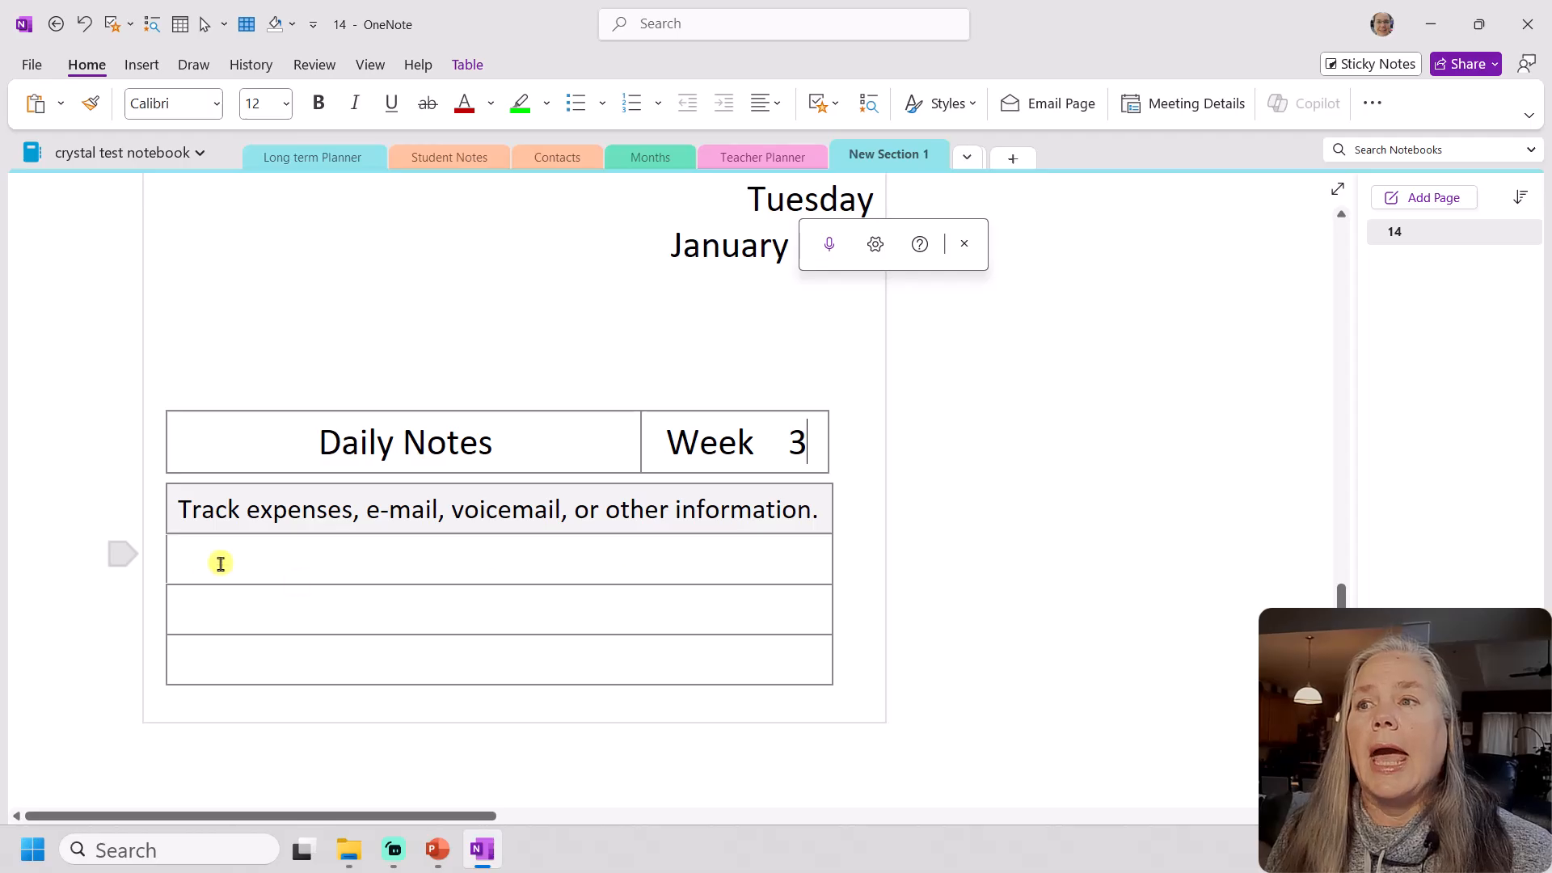
Delete the "Track expenses, e-mail, voicemail, or other information." text and widen its table to match the Daily Notes heading table
left_click_drag(177, 509, 263, 510)
left_click_drag(484, 520, 823, 518)
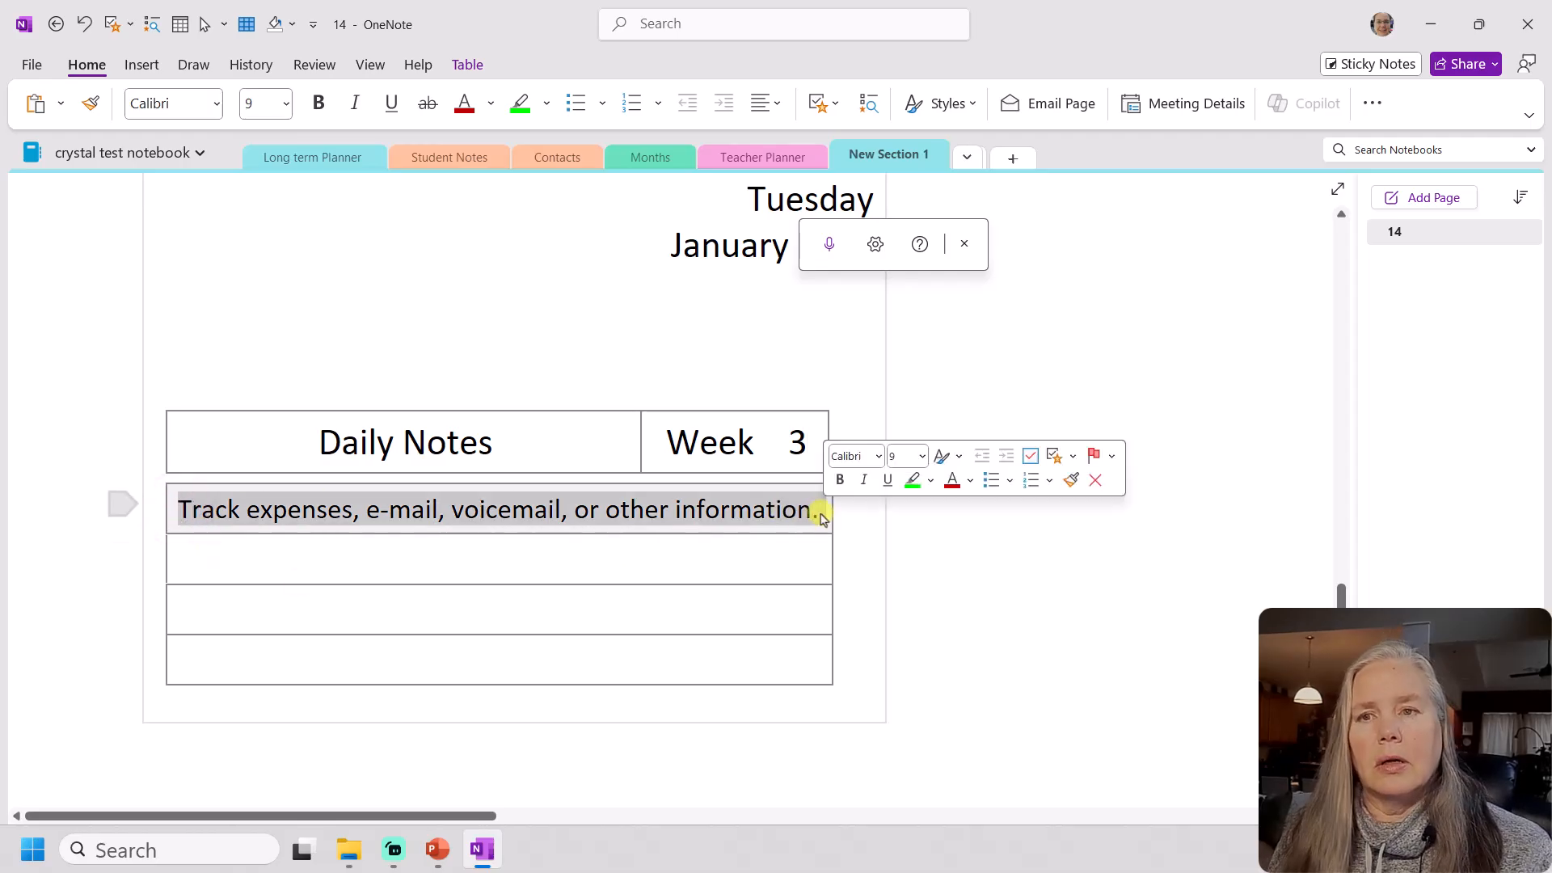
key("Delete")
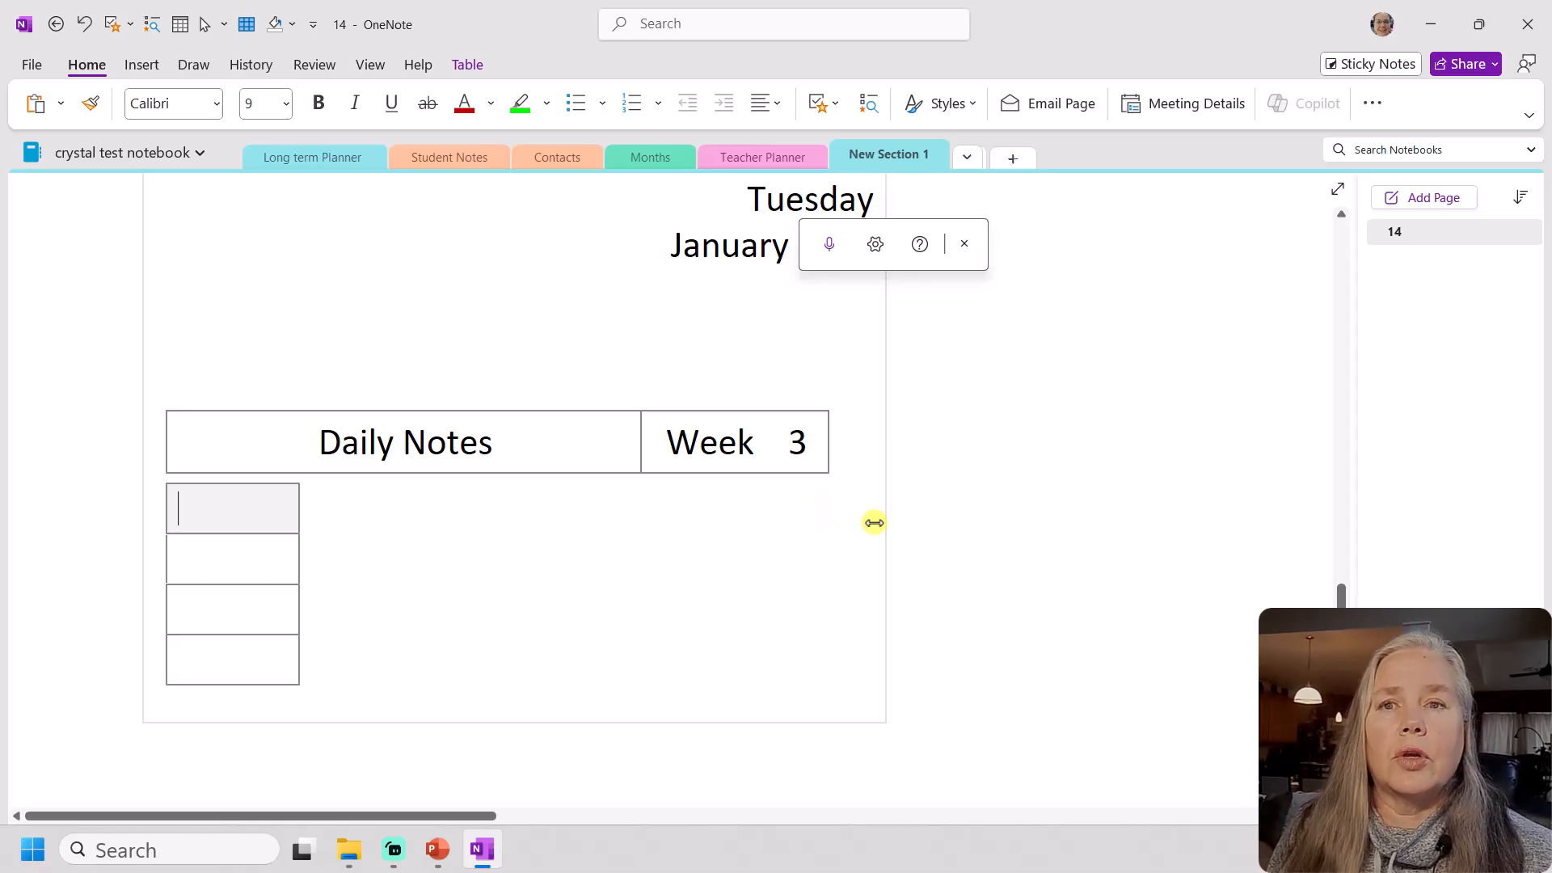
left_click_drag(298, 516, 831, 499)
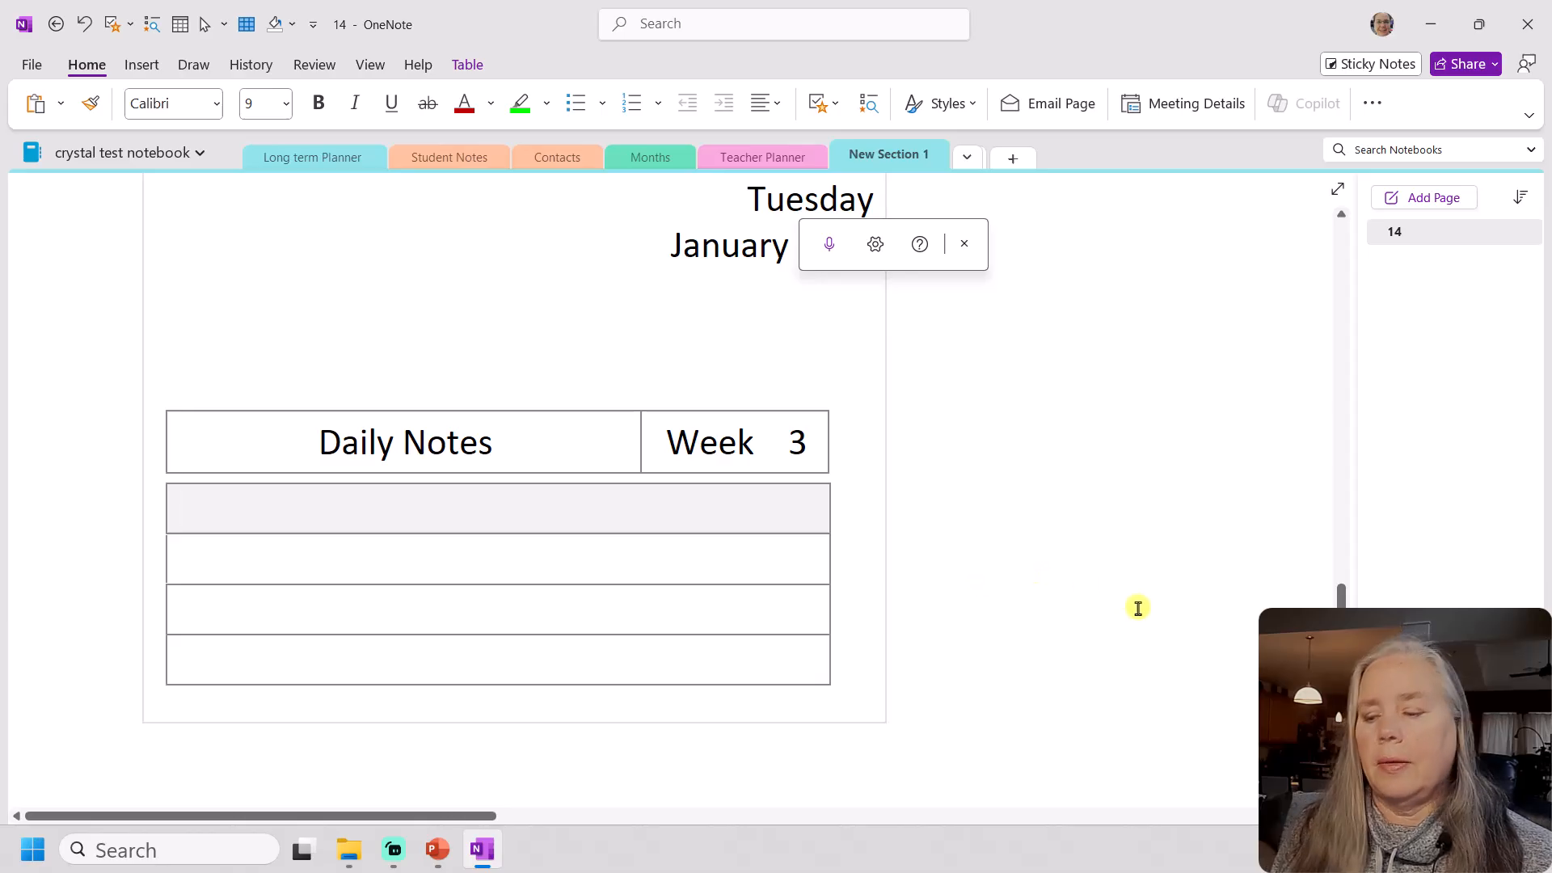
Move the Daily Notes reference page image next to the new Daily Notes container
scroll(1065, 586, "down", 1)
scroll(1062, 585, "down", 2)
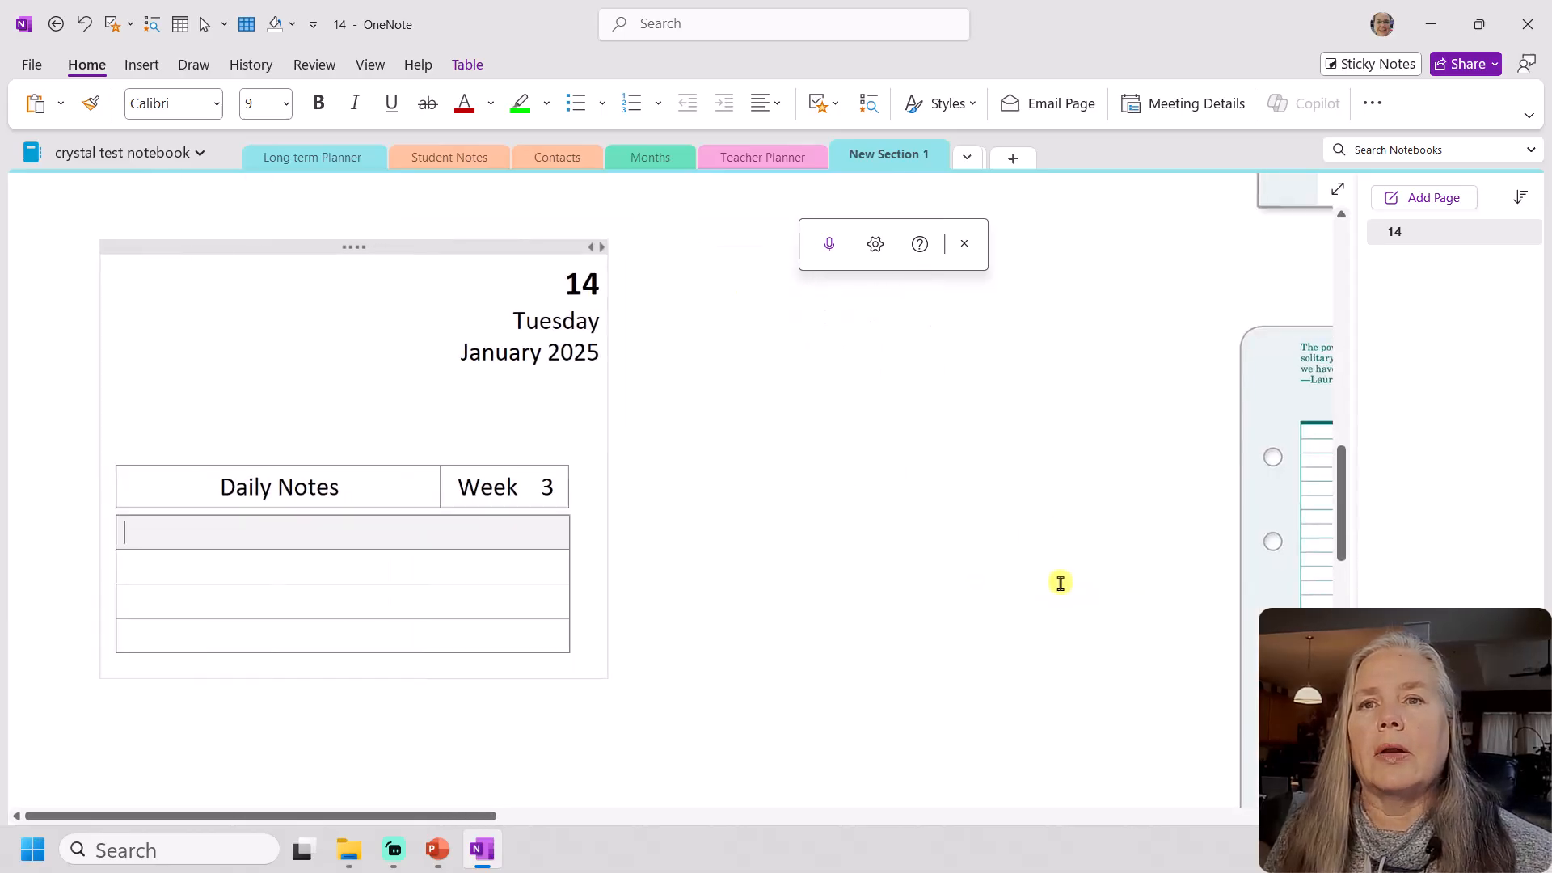
left_click_drag(1264, 569, 684, 481)
left_click(1215, 548)
Add seven blank rows to the end of the table under the Daily Notes heading
scroll(829, 627, "down", 1)
left_click(53, 721)
left_click(159, 691)
left_click(180, 545)
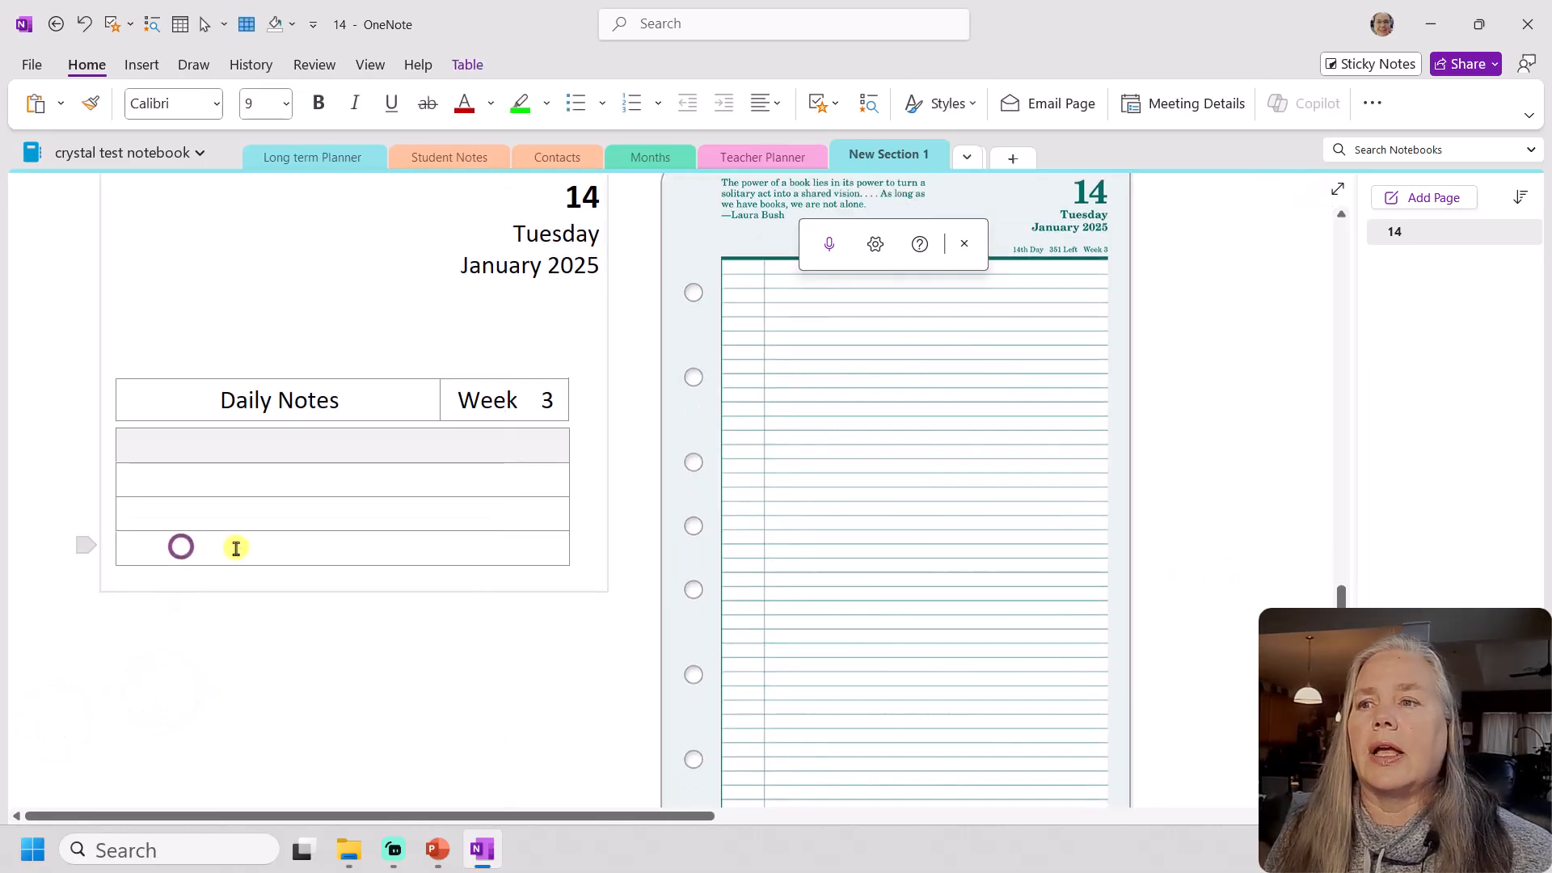
left_click(557, 526)
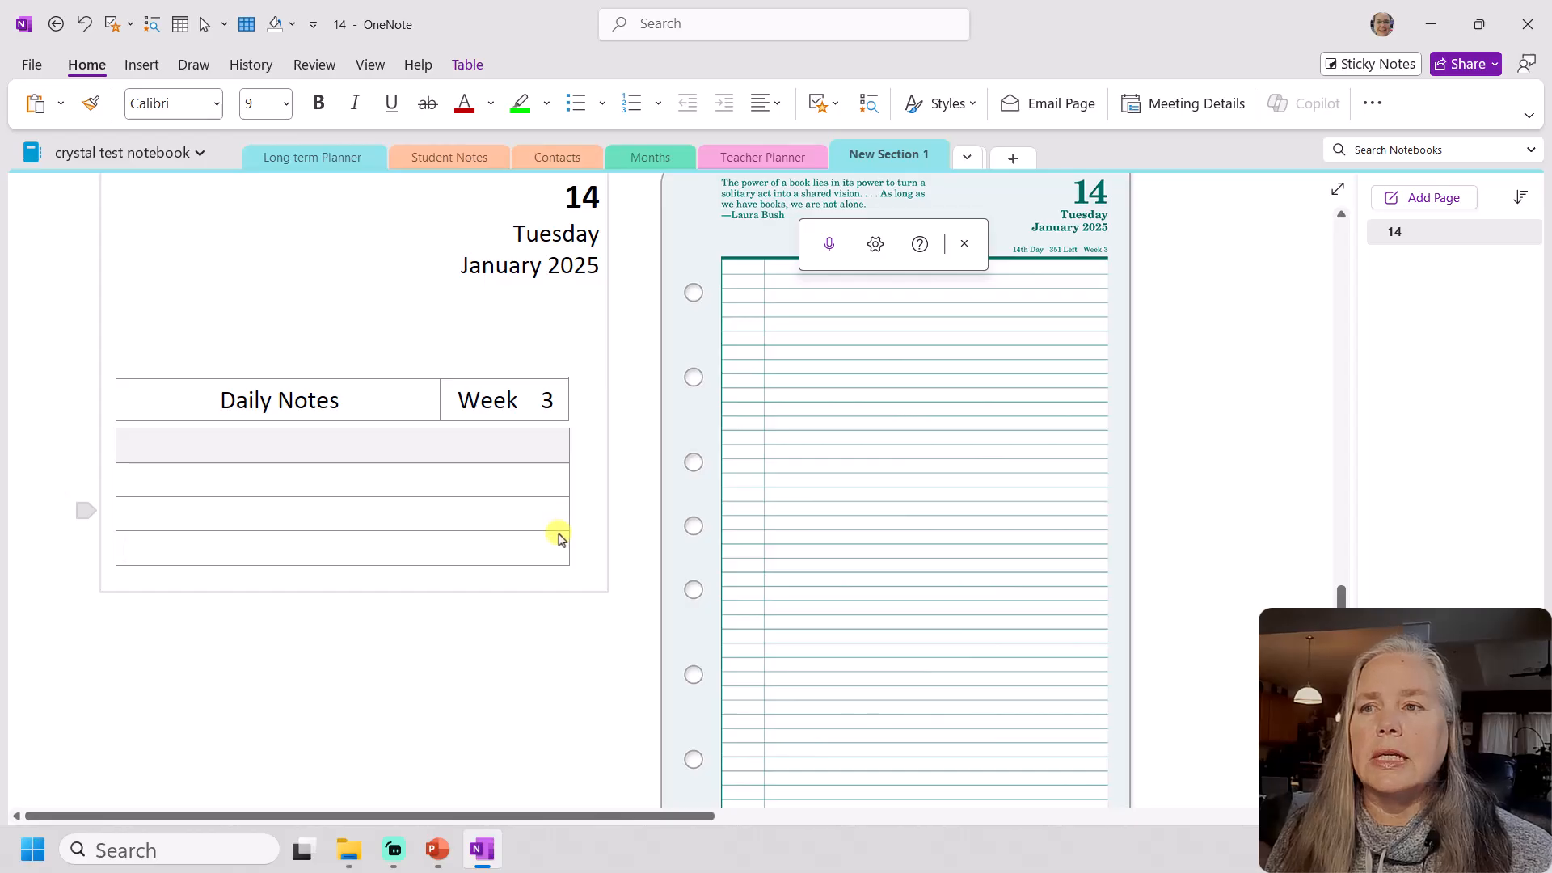
left_click(558, 557)
key("Return")
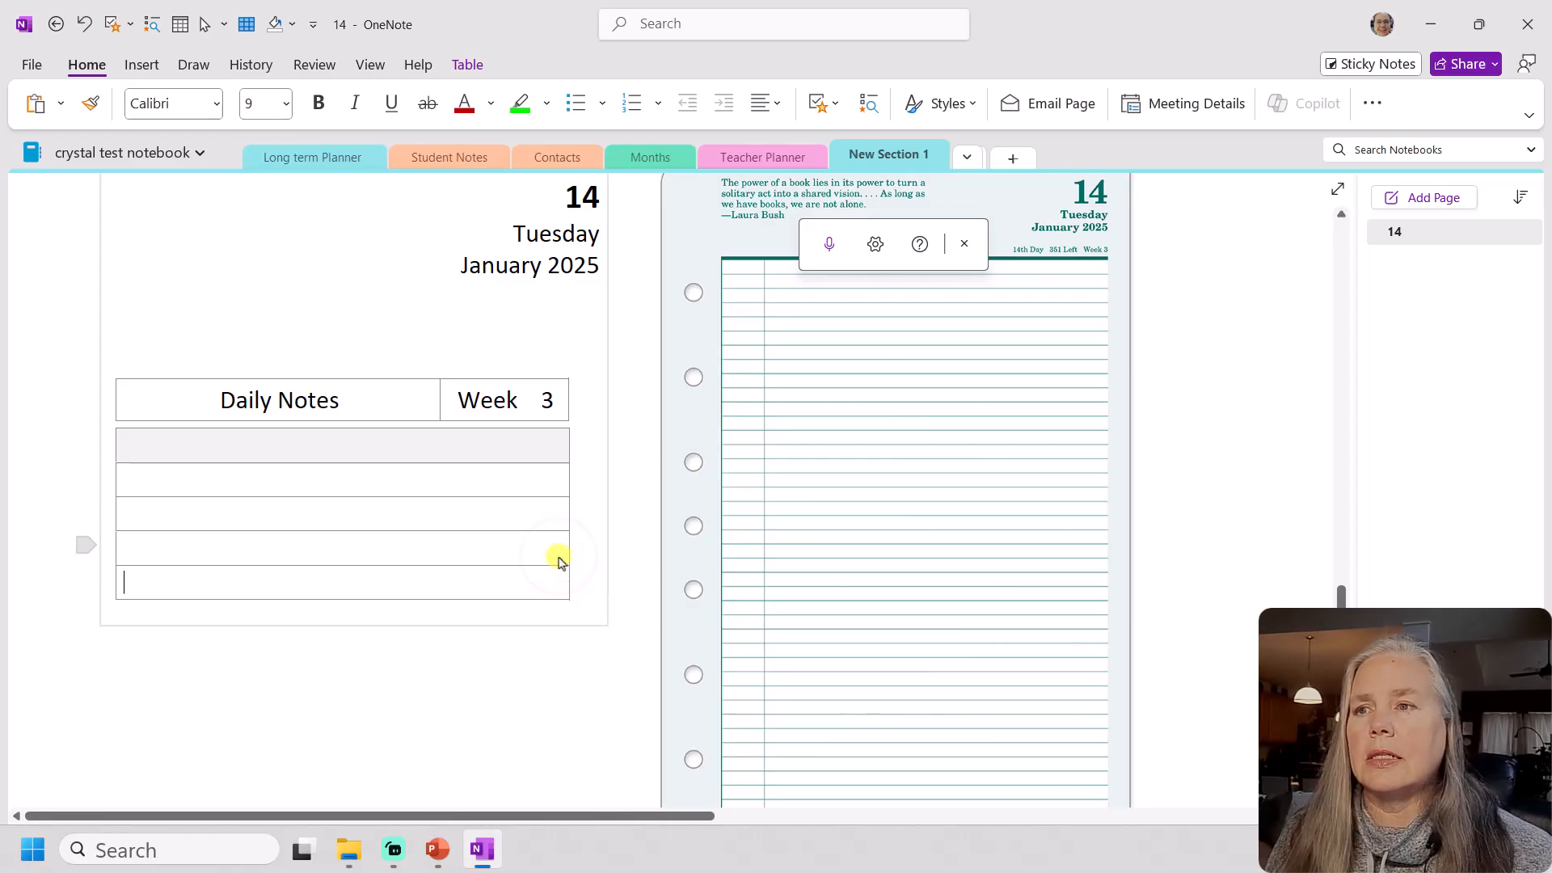
key("Return")
key("Return")
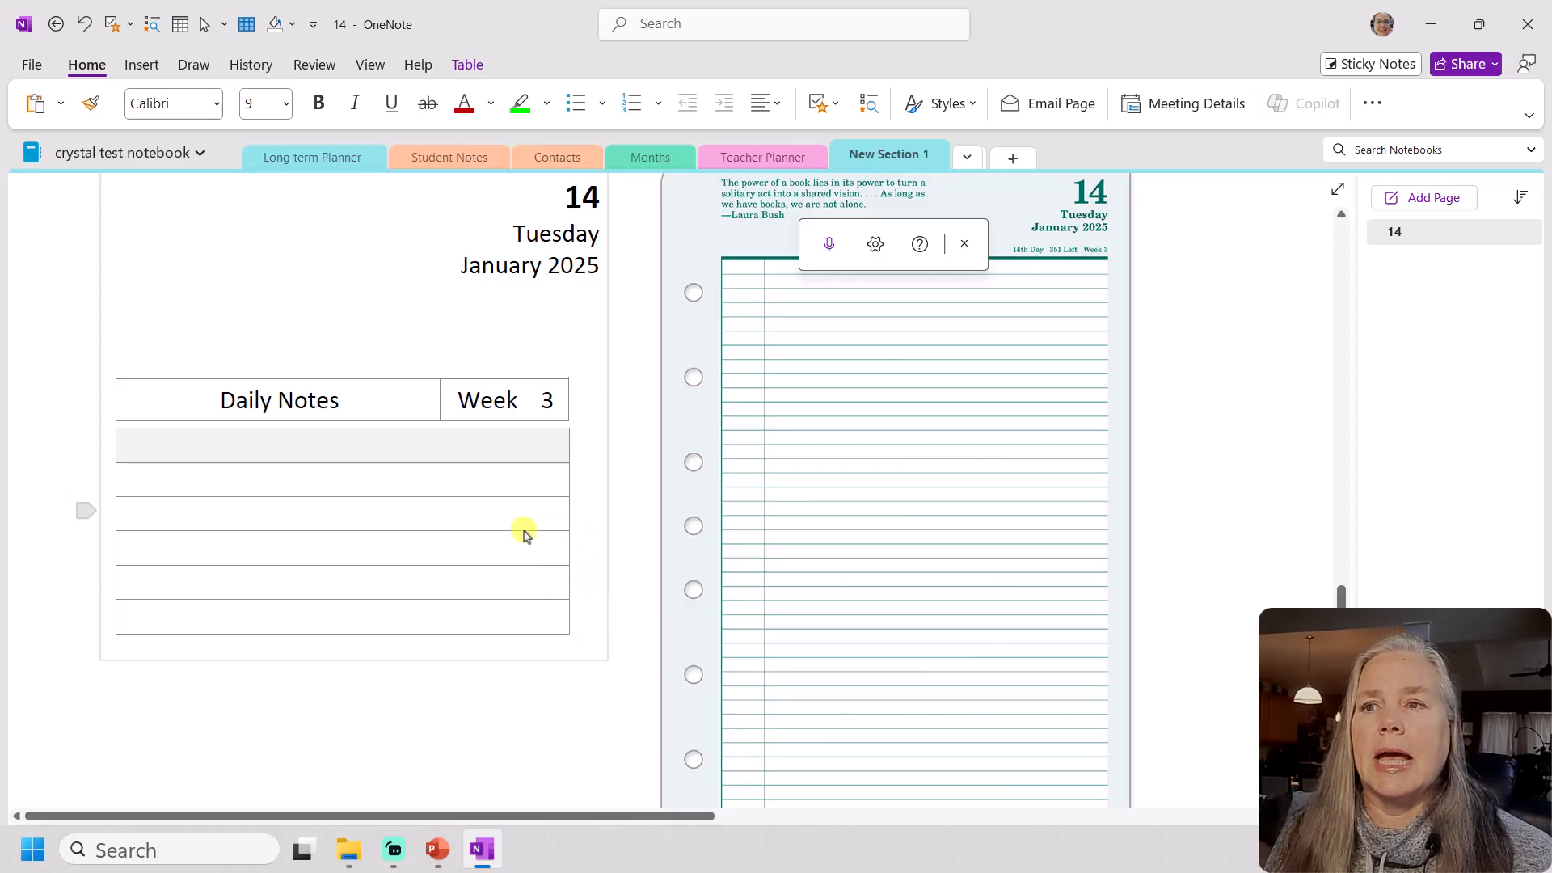
key("Return")
key("Return")
key("Return")
key("Return")
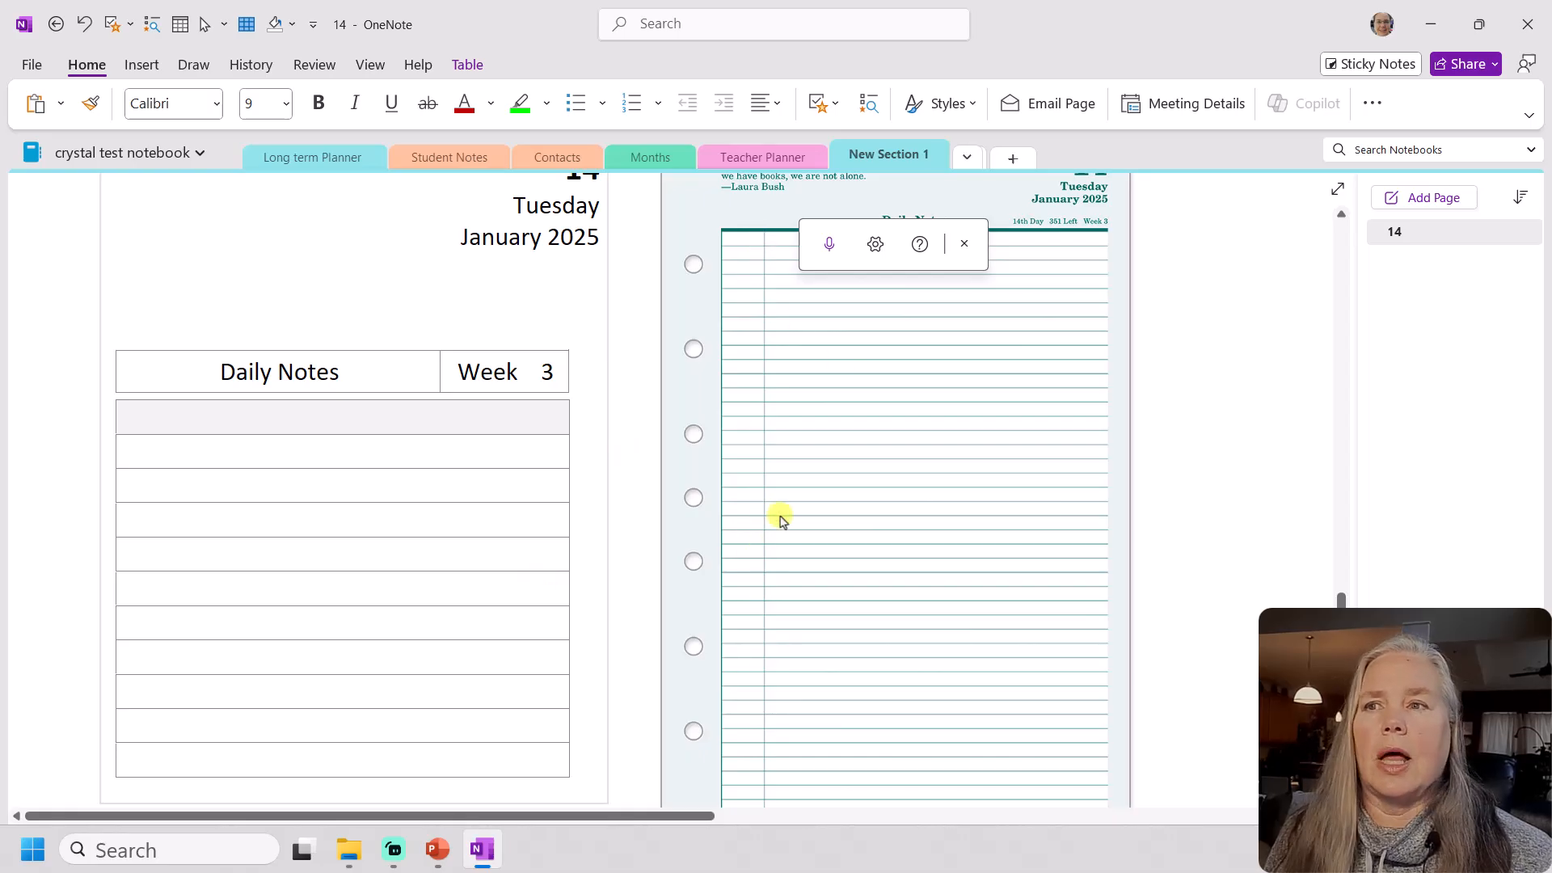
Insert a column to the left in the table under the Daily Notes heading and widen its right column to match the heading table
left_click_drag(201, 418, 218, 760)
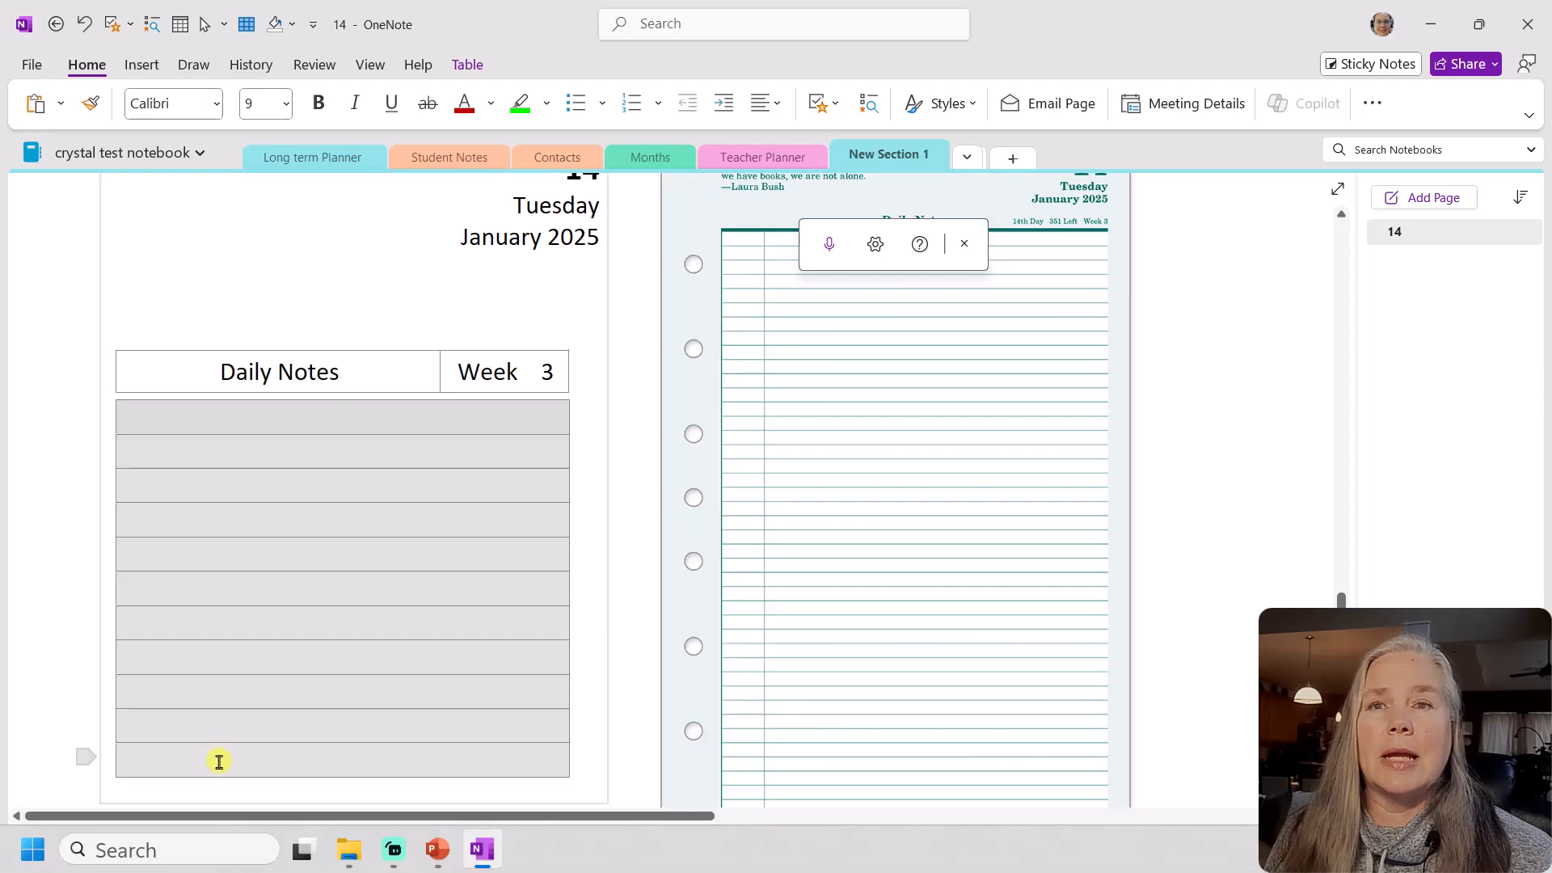
left_click(472, 65)
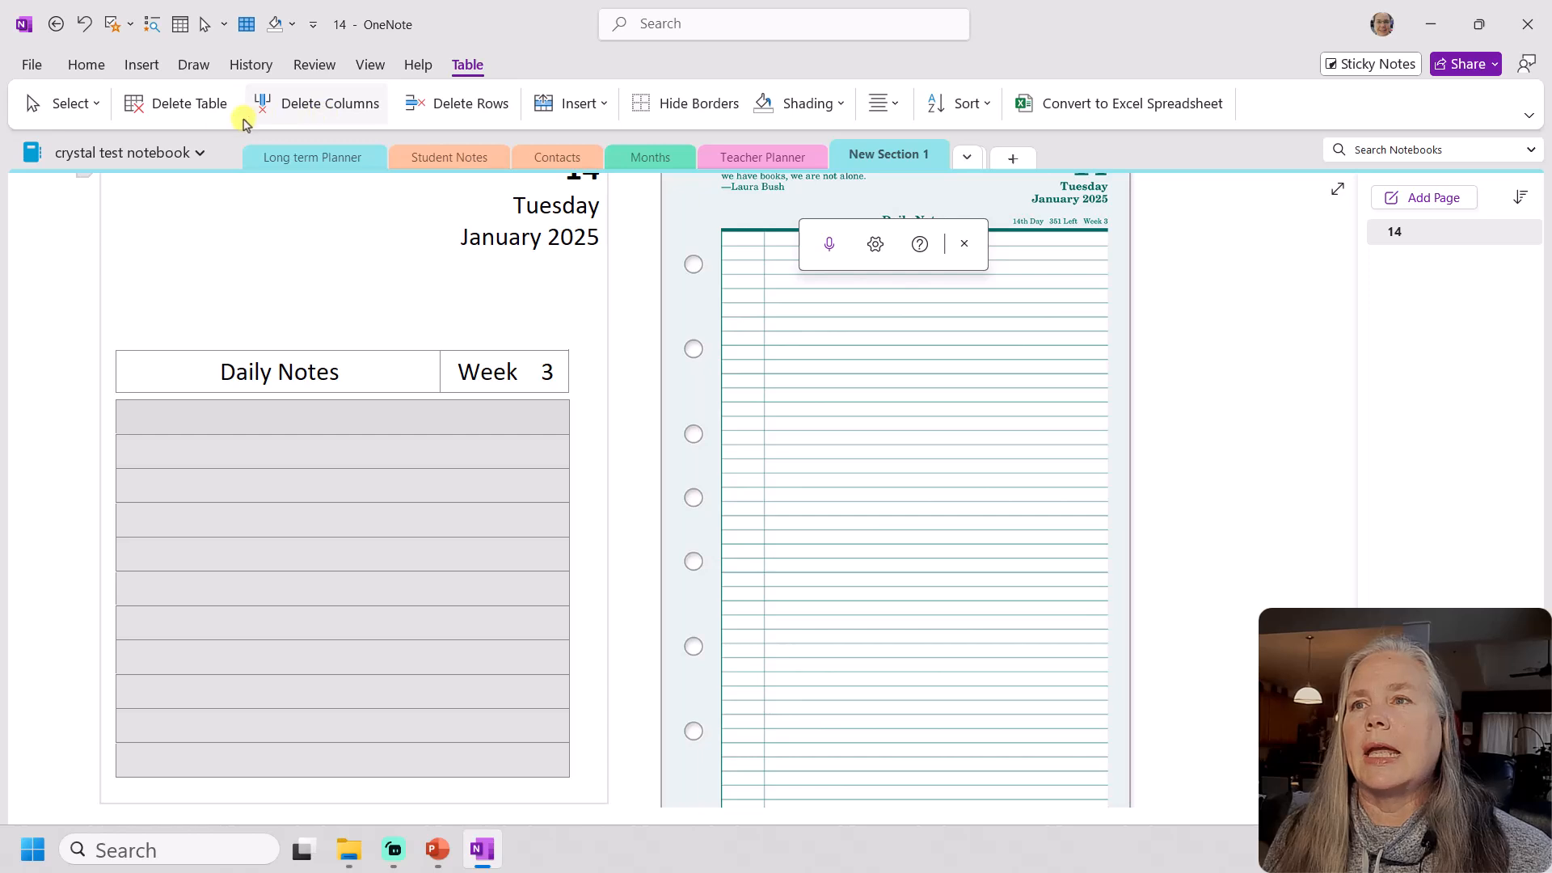
left_click(599, 105)
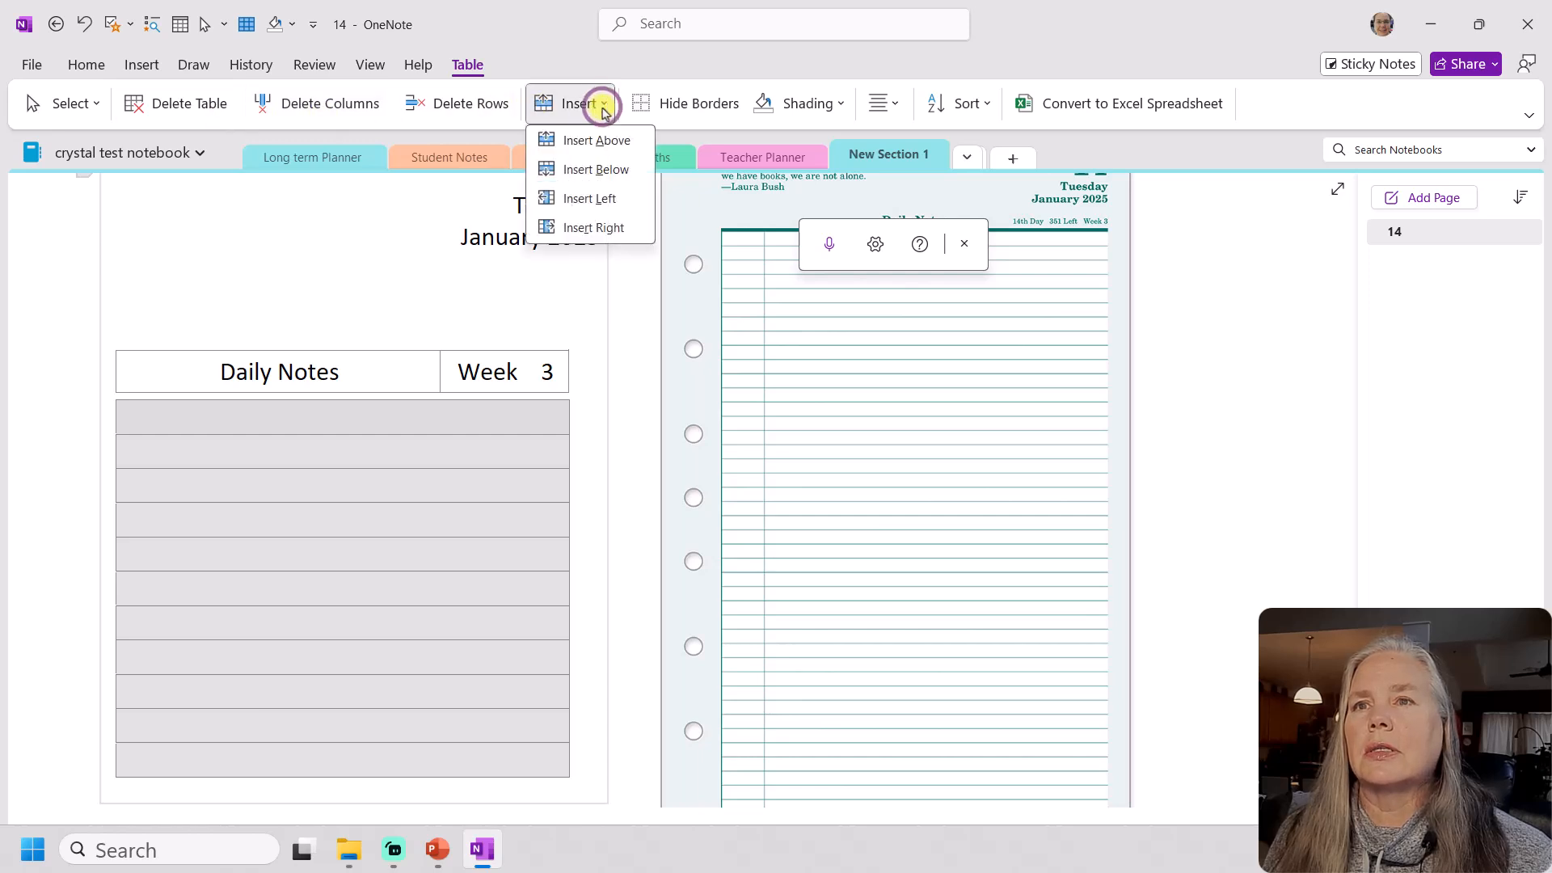
left_click(584, 202)
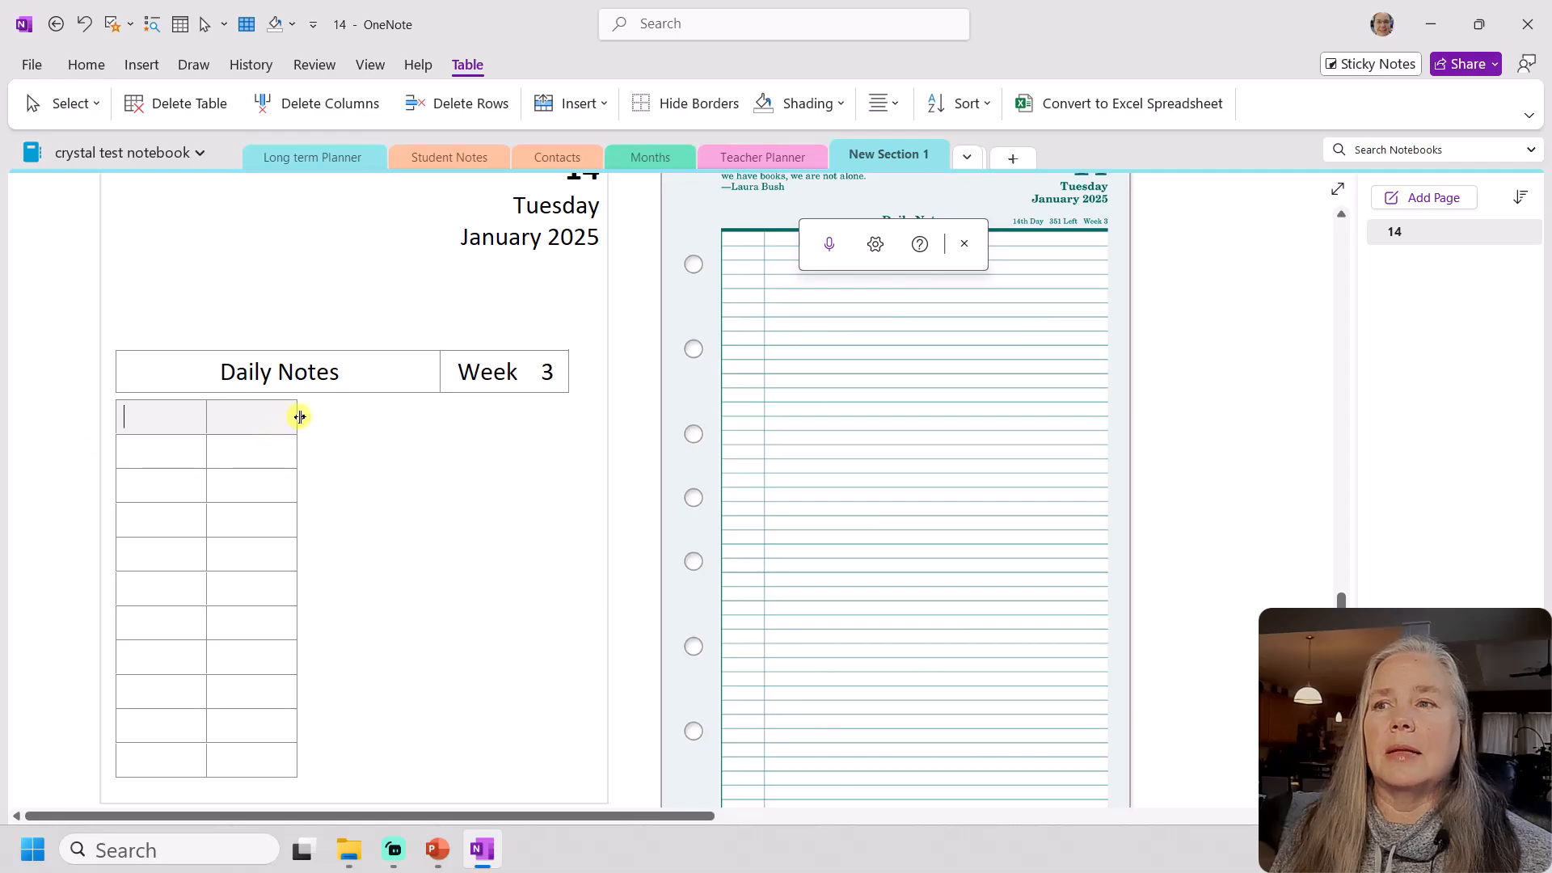
left_click_drag(300, 416, 571, 412)
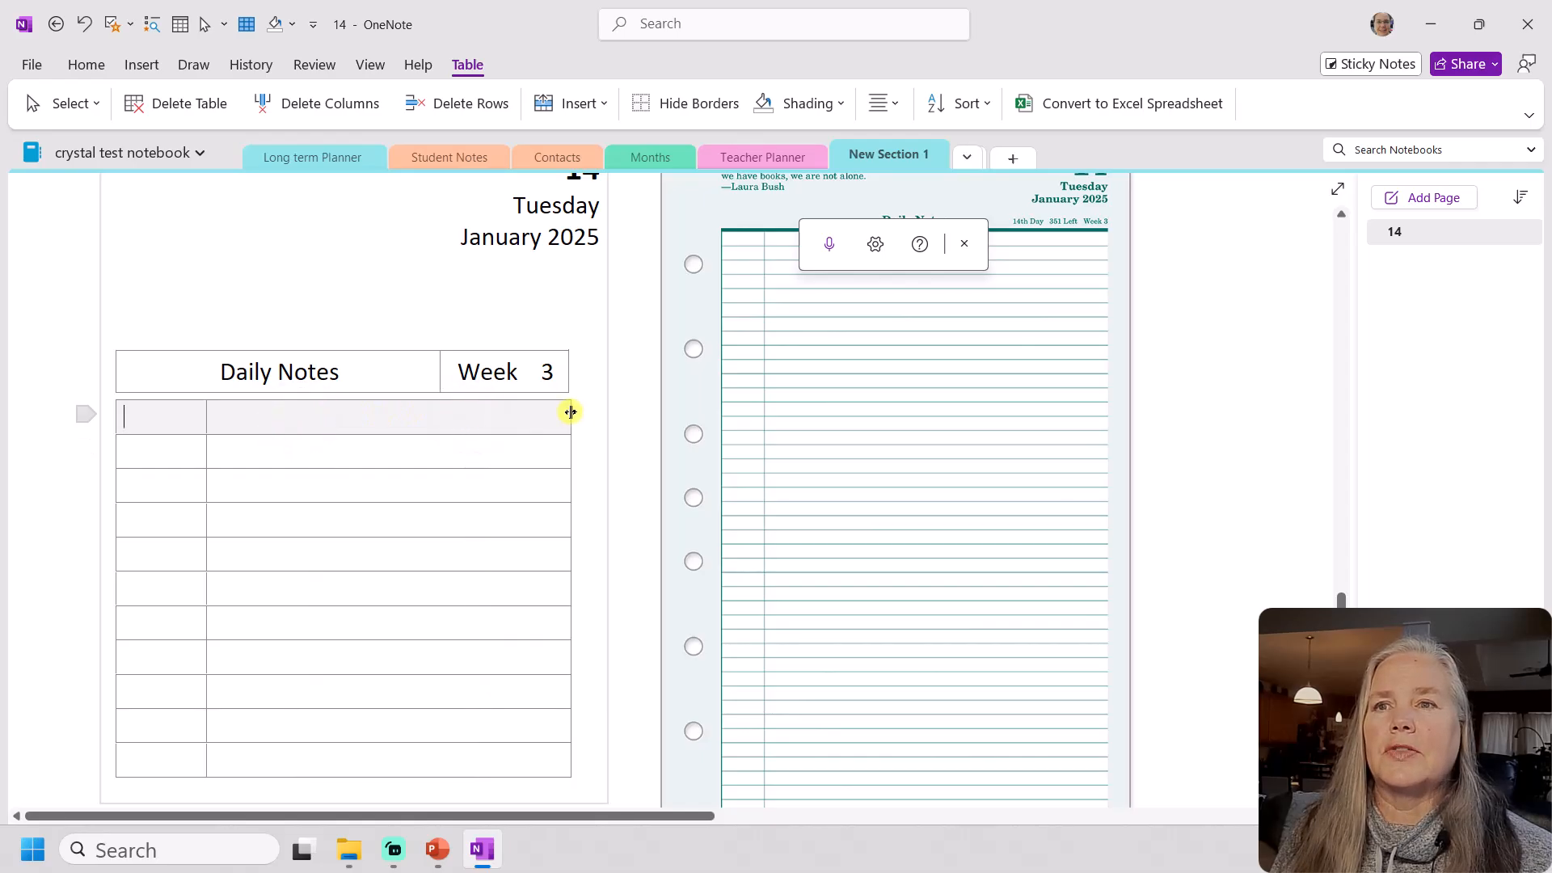
left_click_drag(205, 416, 194, 418)
Enter 1., 2. and 3. in the first, fourth and sixth rows of the notes table's narrow left column
left_click(163, 437)
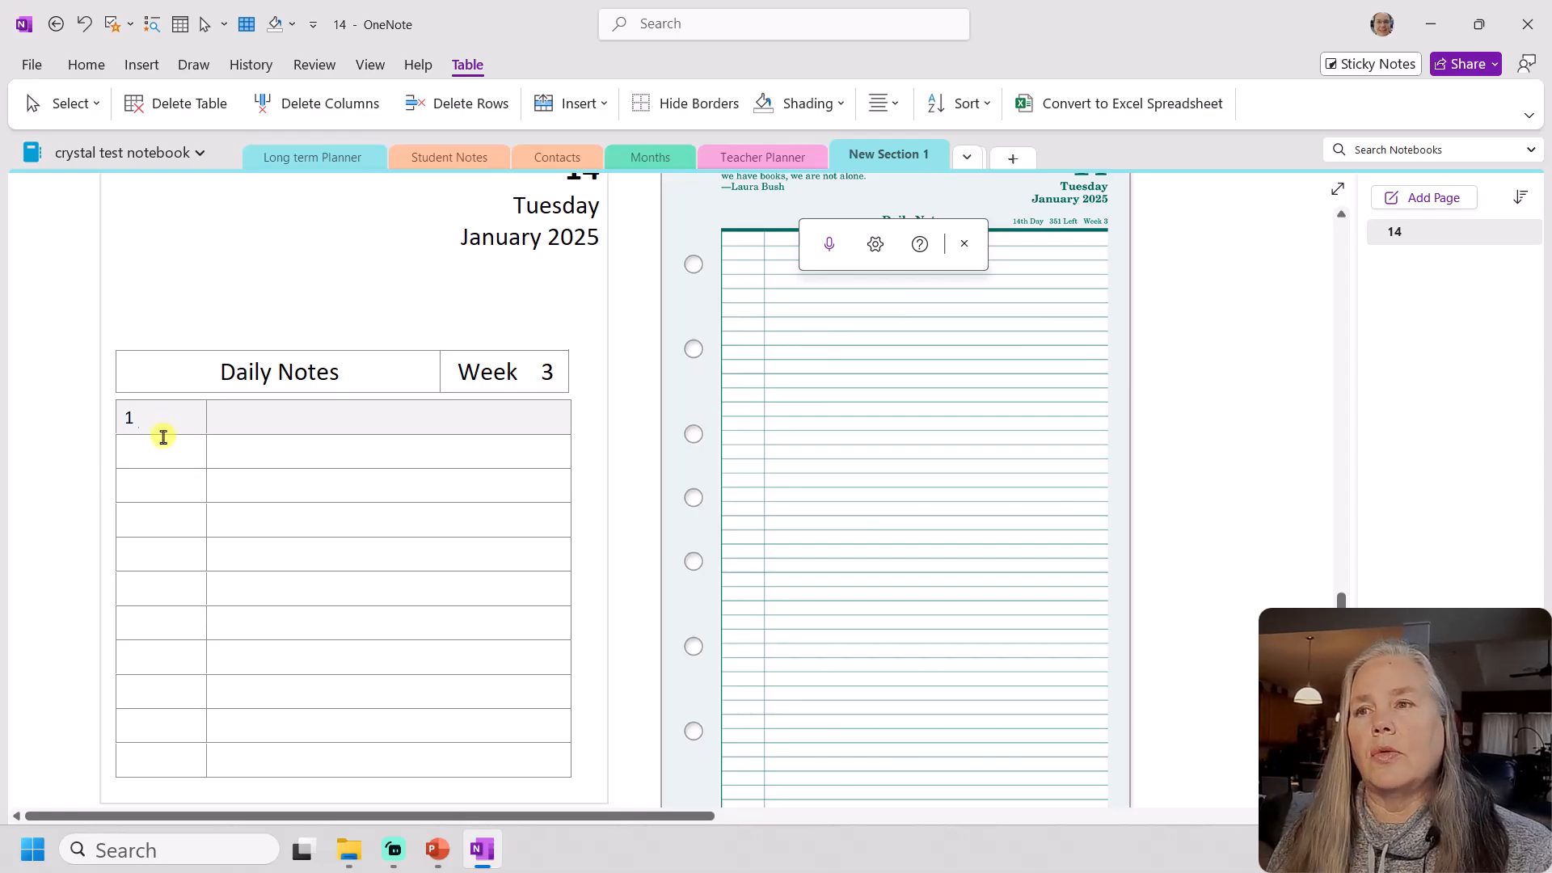
left_click(132, 527)
type("2")
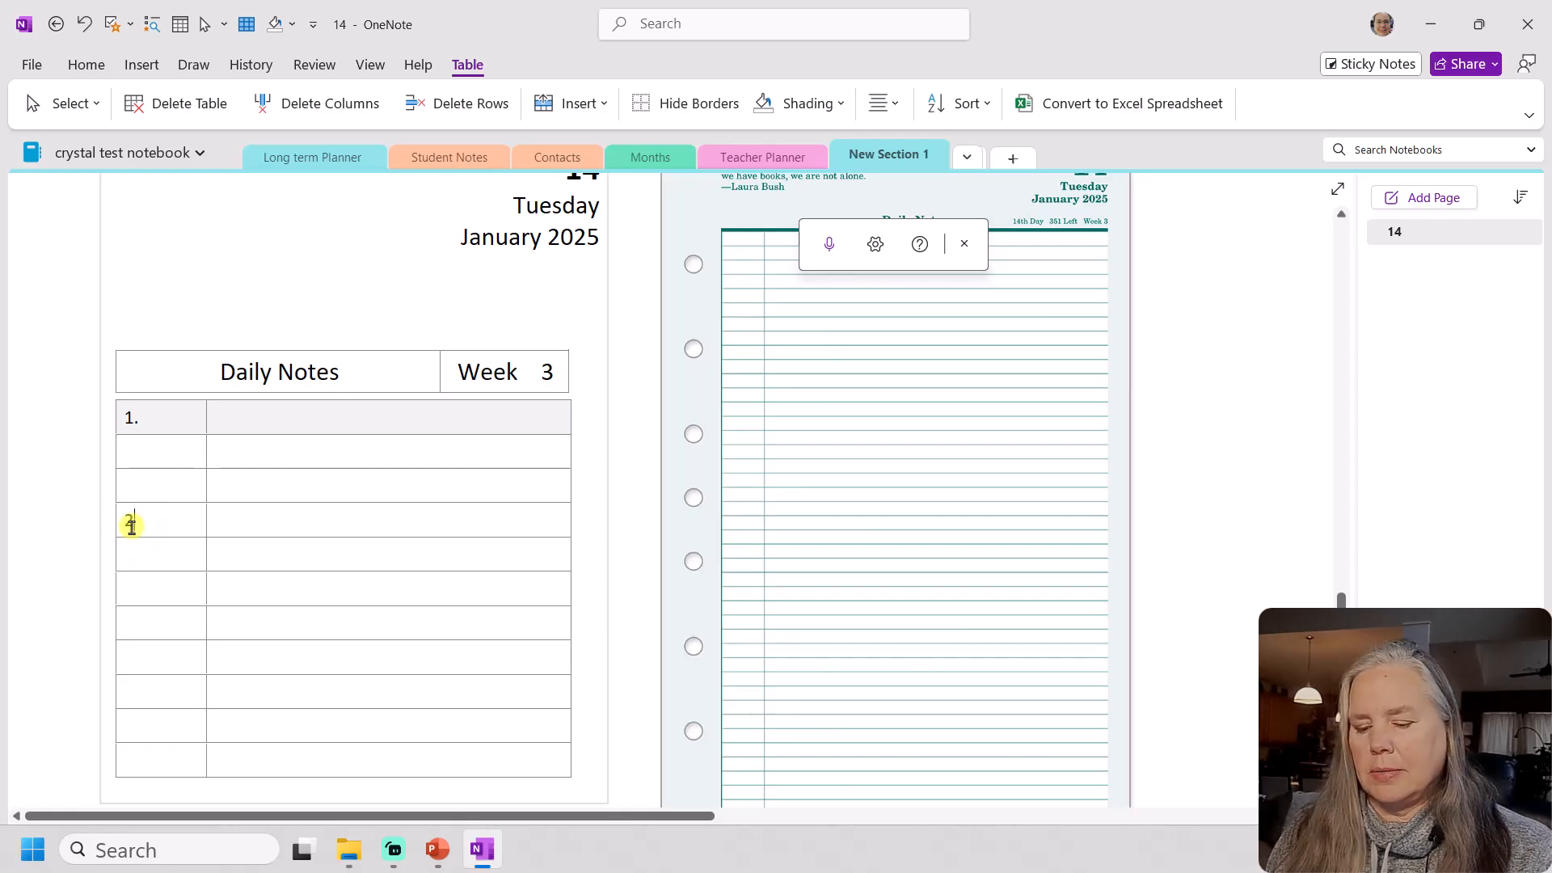
type(".")
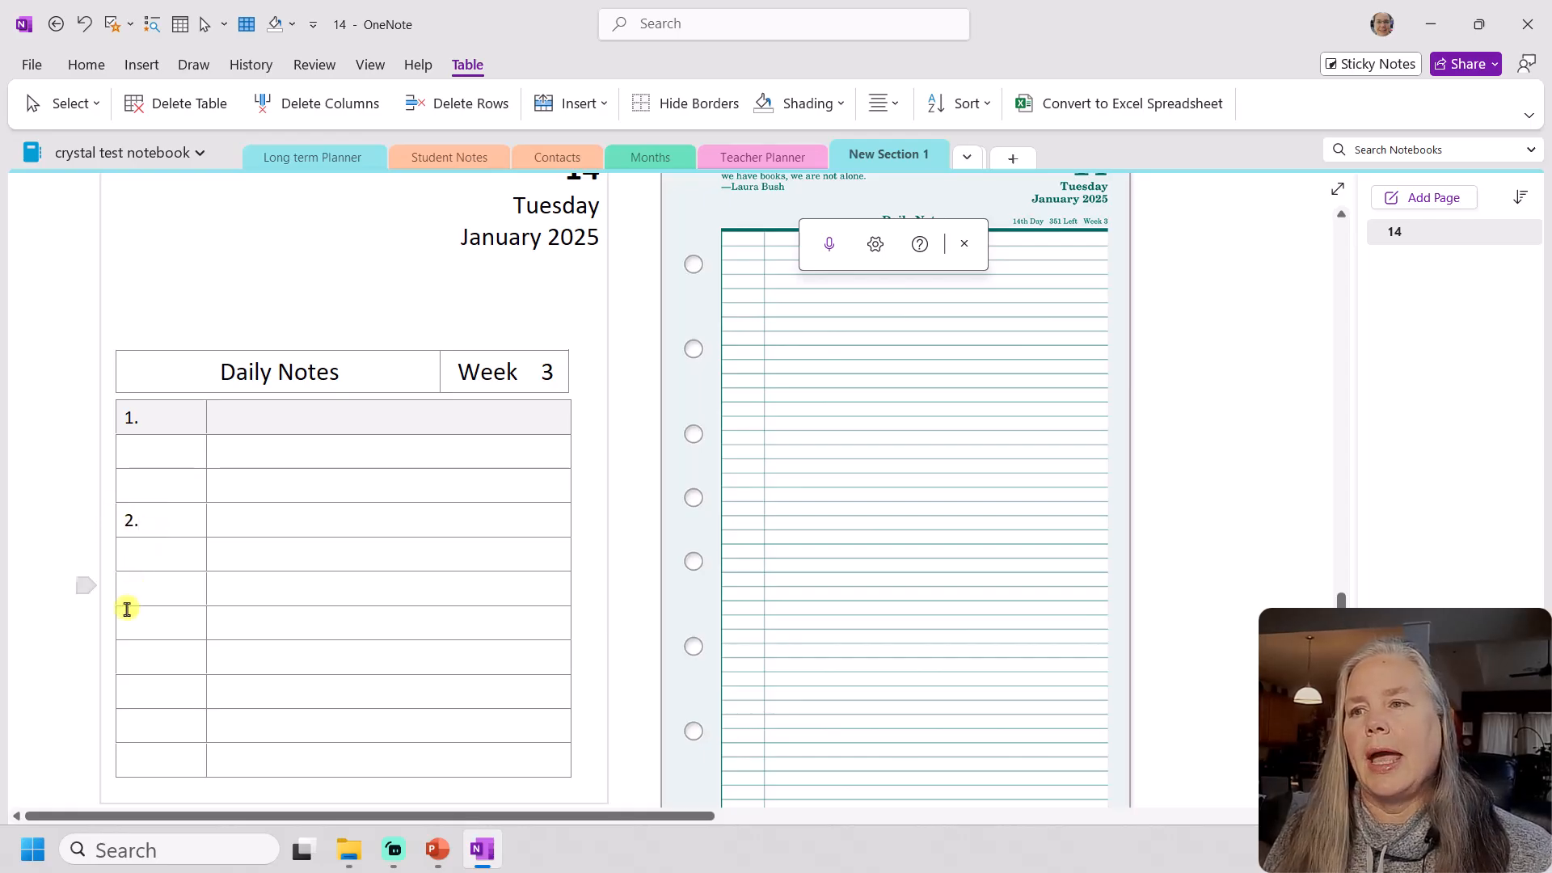
left_click(127, 599)
type("3.")
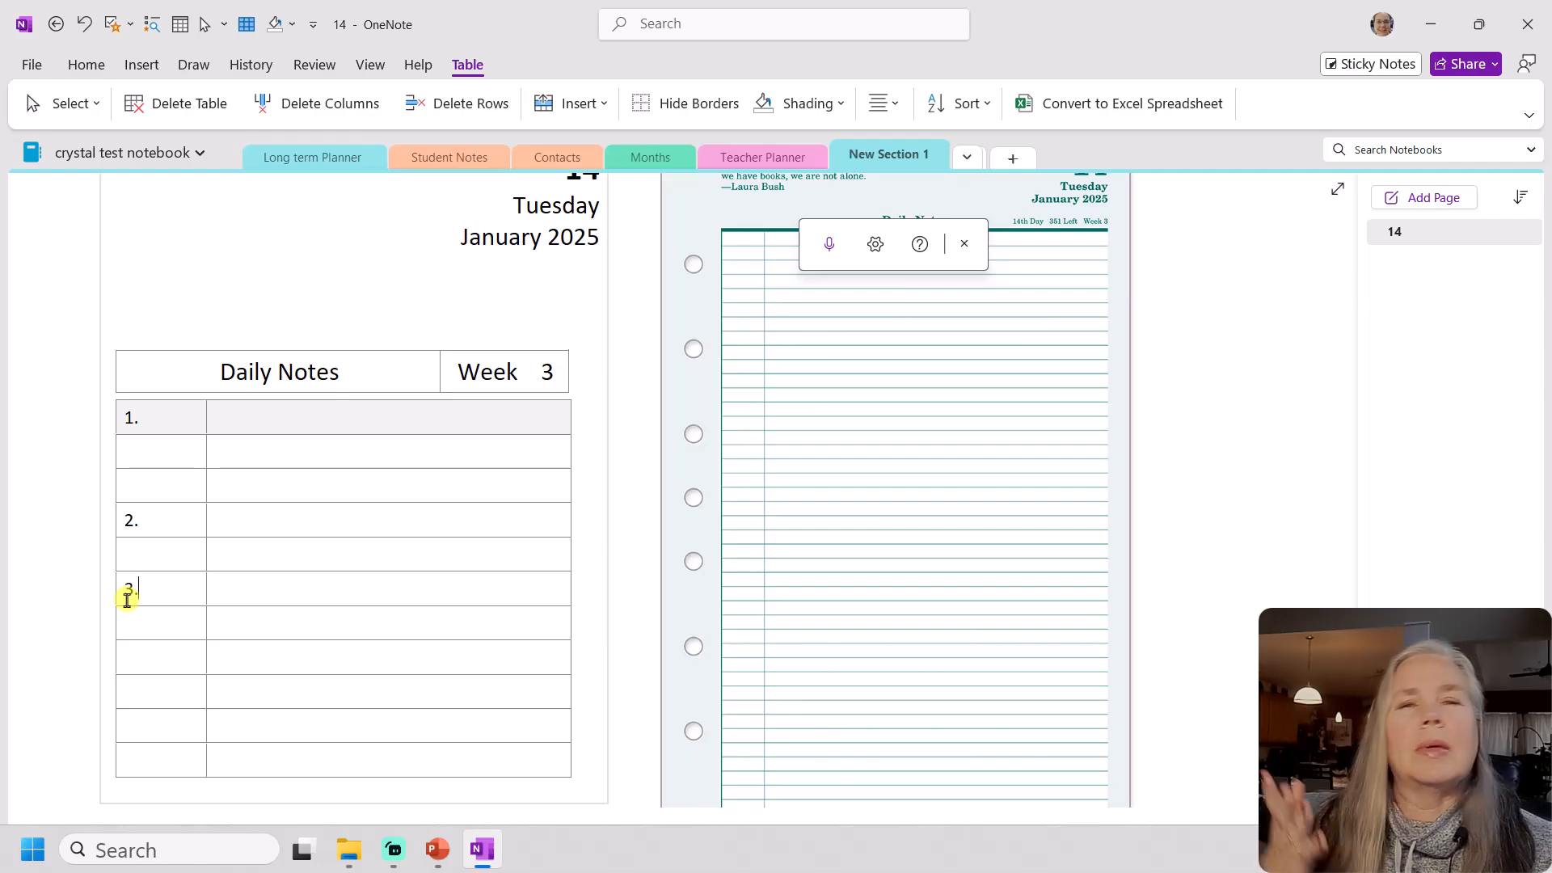
Remove the shading from the first row of the notes table by setting it to No Color
left_click(171, 421)
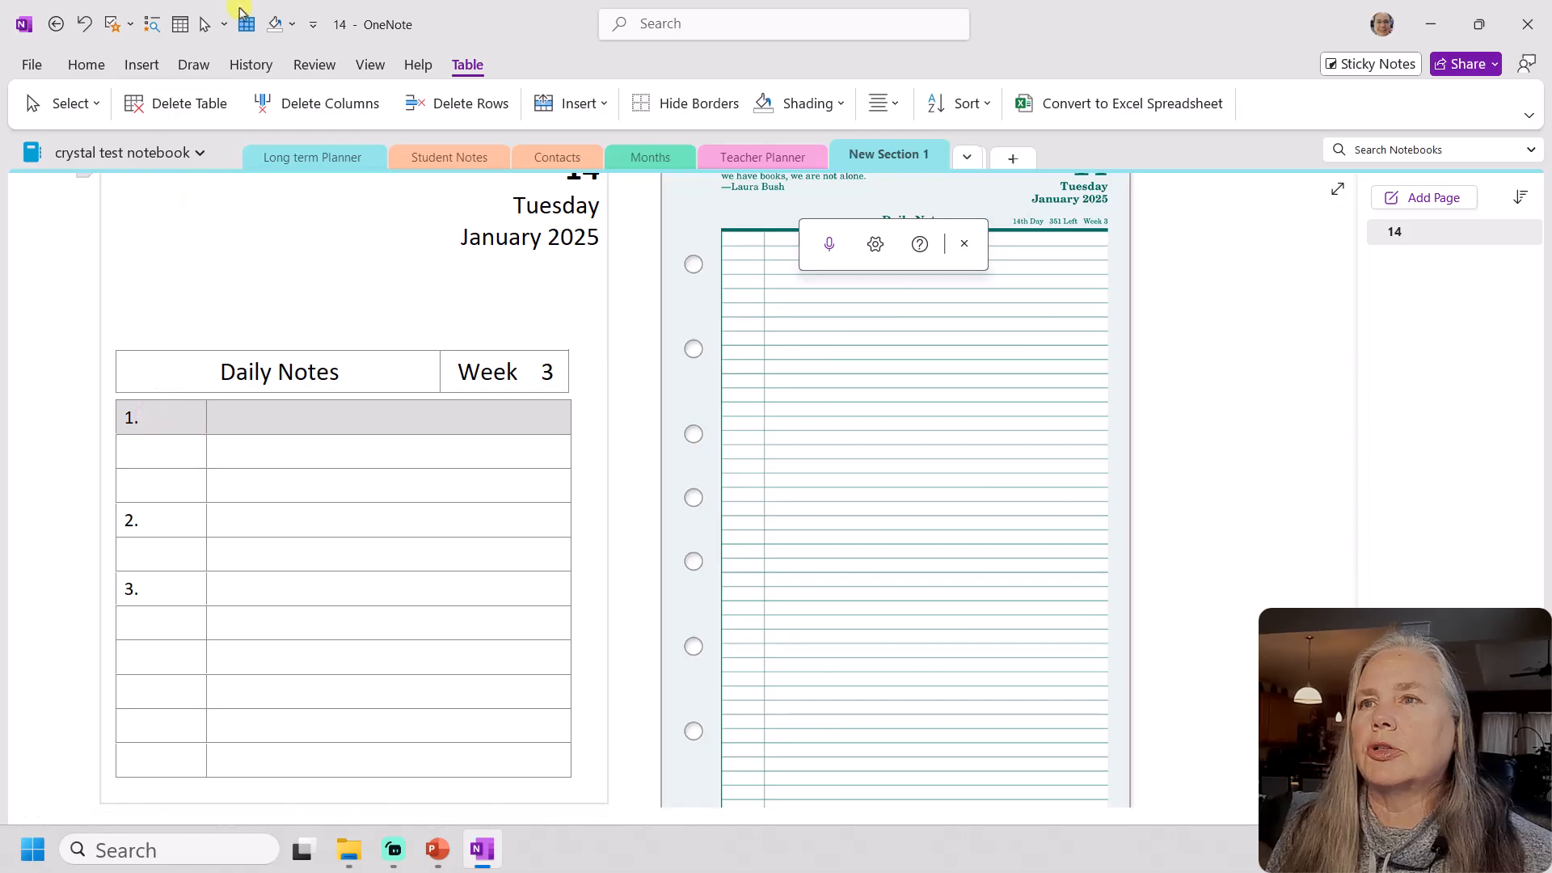
left_click(291, 24)
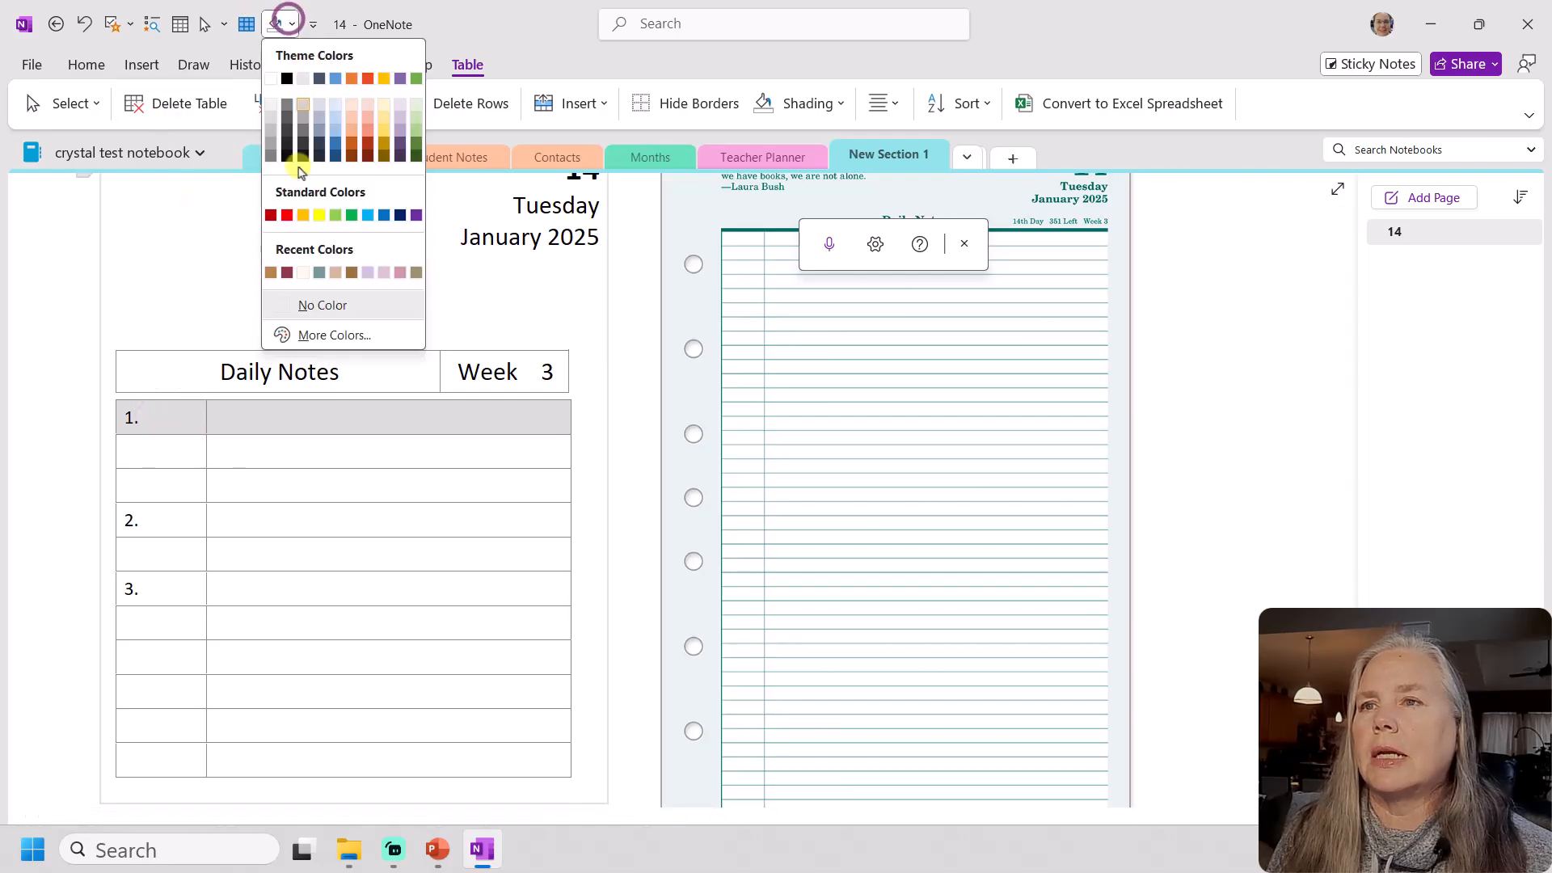
left_click(297, 305)
left_click(322, 557)
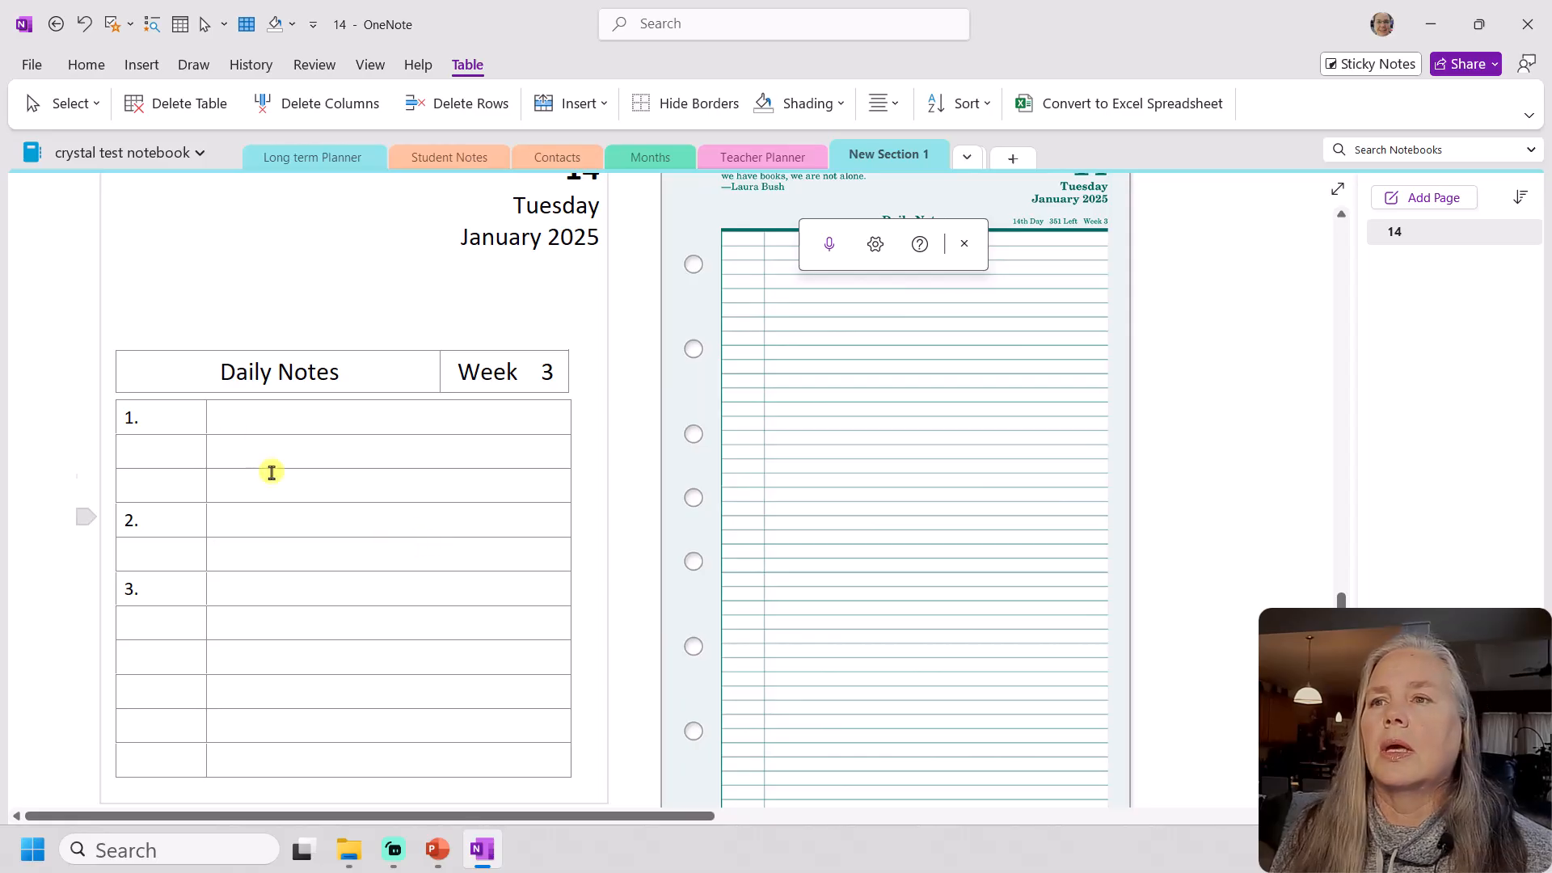
Shade both cells of the Daily Notes and Week 3 heading table light gray
left_click(171, 364)
left_click_drag(468, 361, 482, 364)
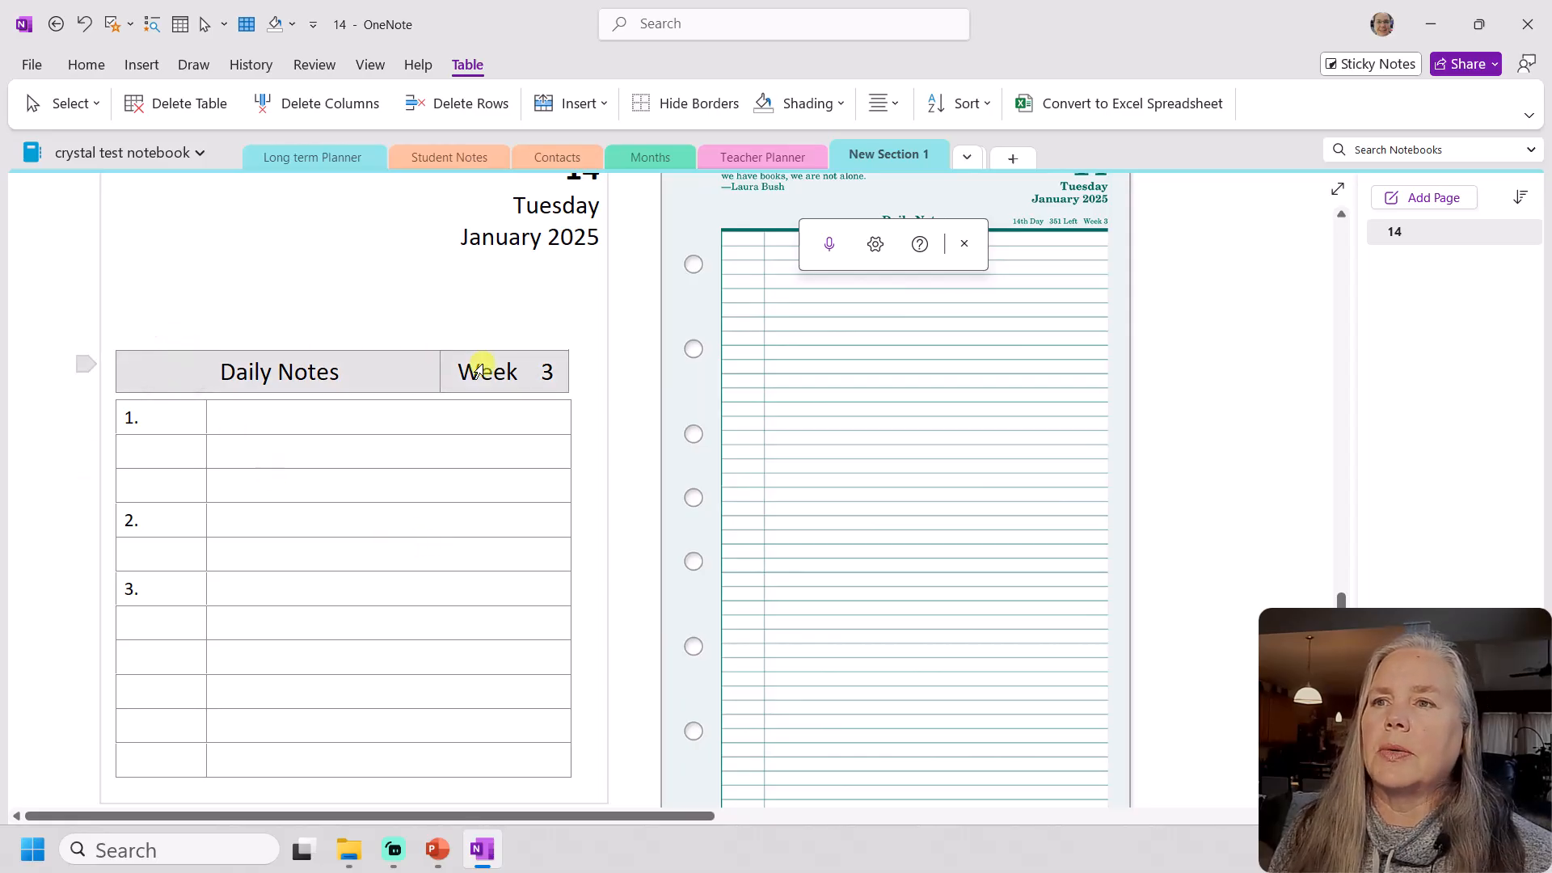
left_click(293, 23)
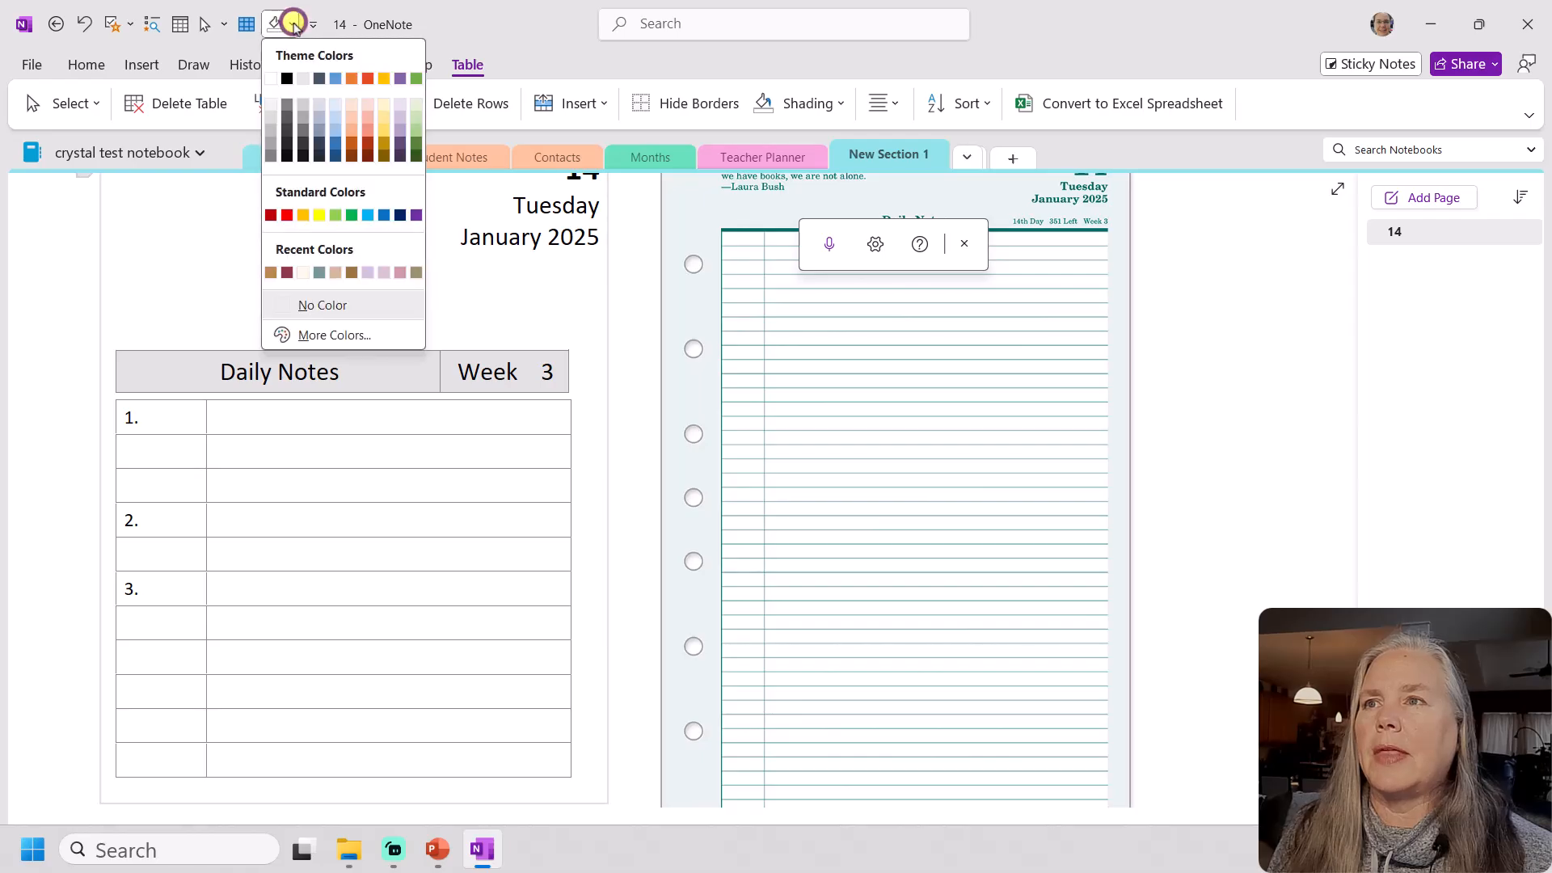
left_click(271, 103)
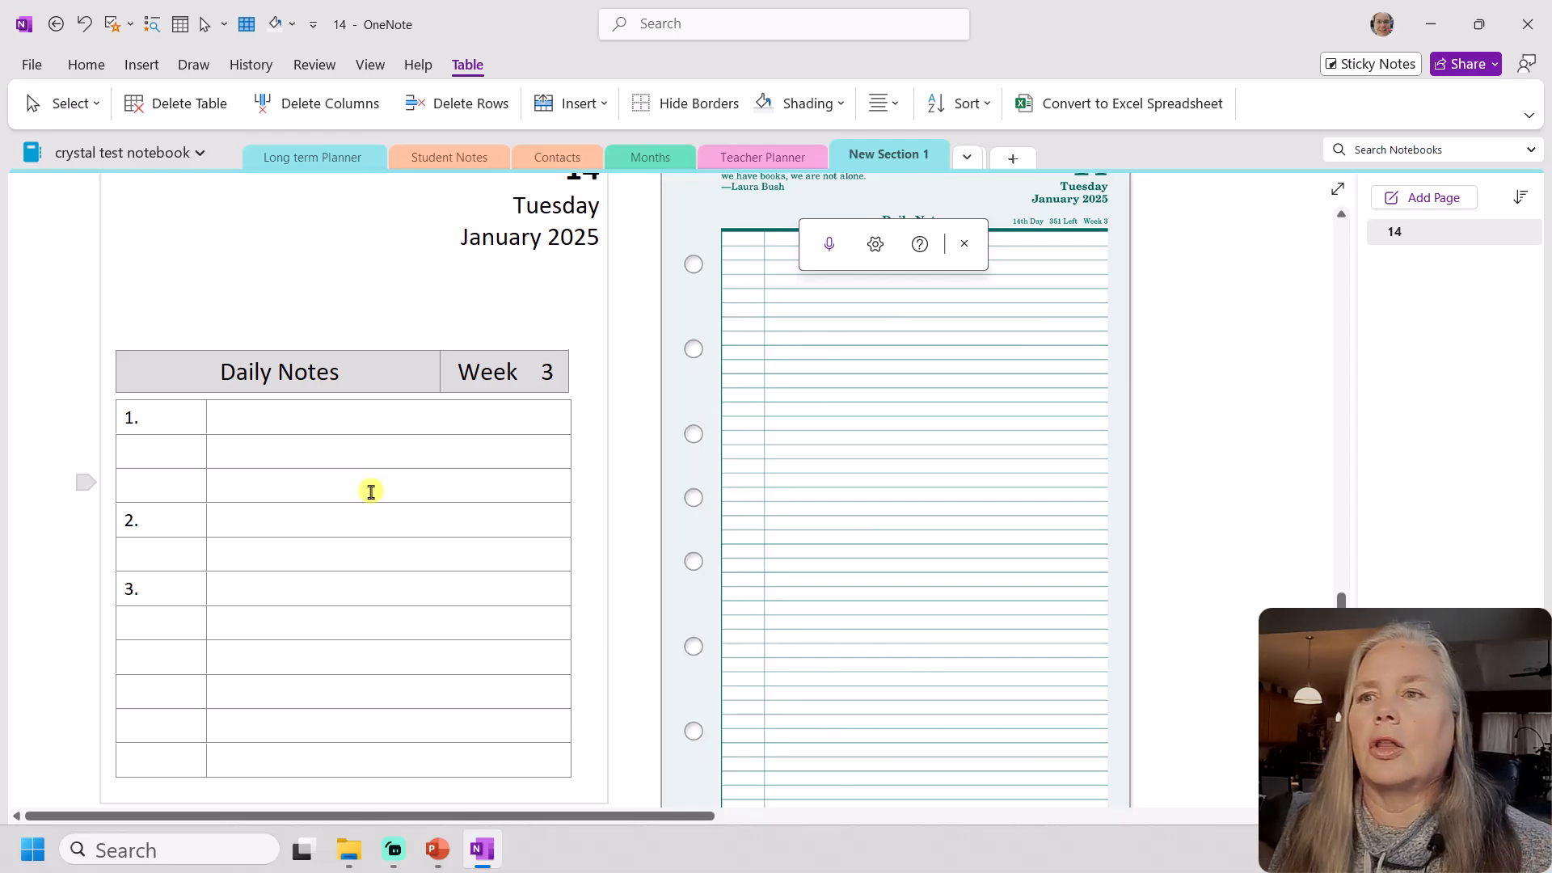
Close the floating dictation toolbar and compare the Daily Notes table with the reference page image
scroll(384, 493, "up", 1)
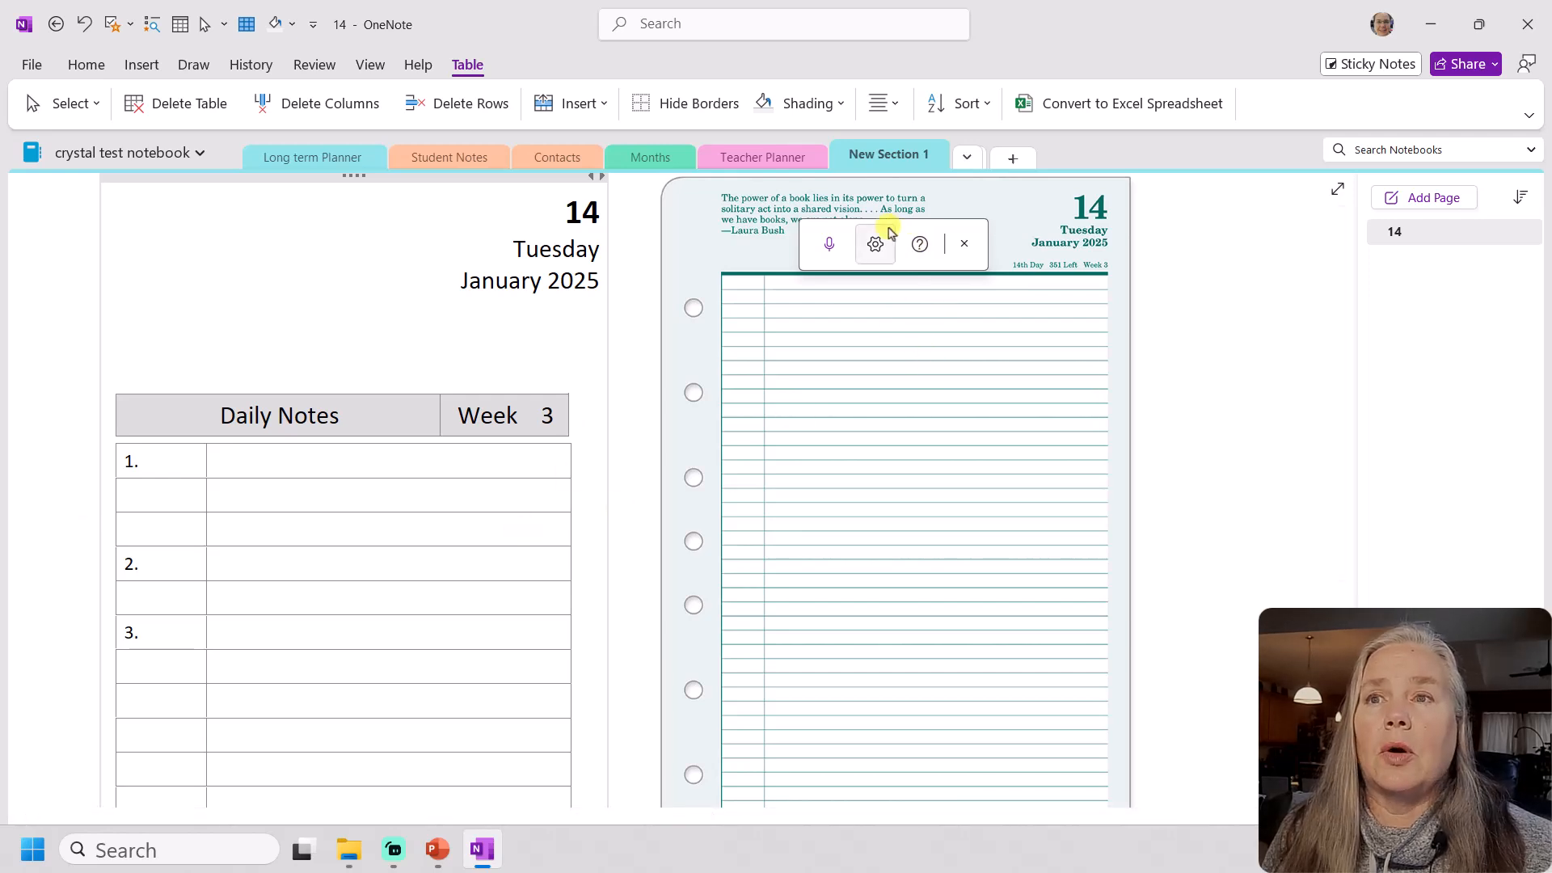
left_click(964, 244)
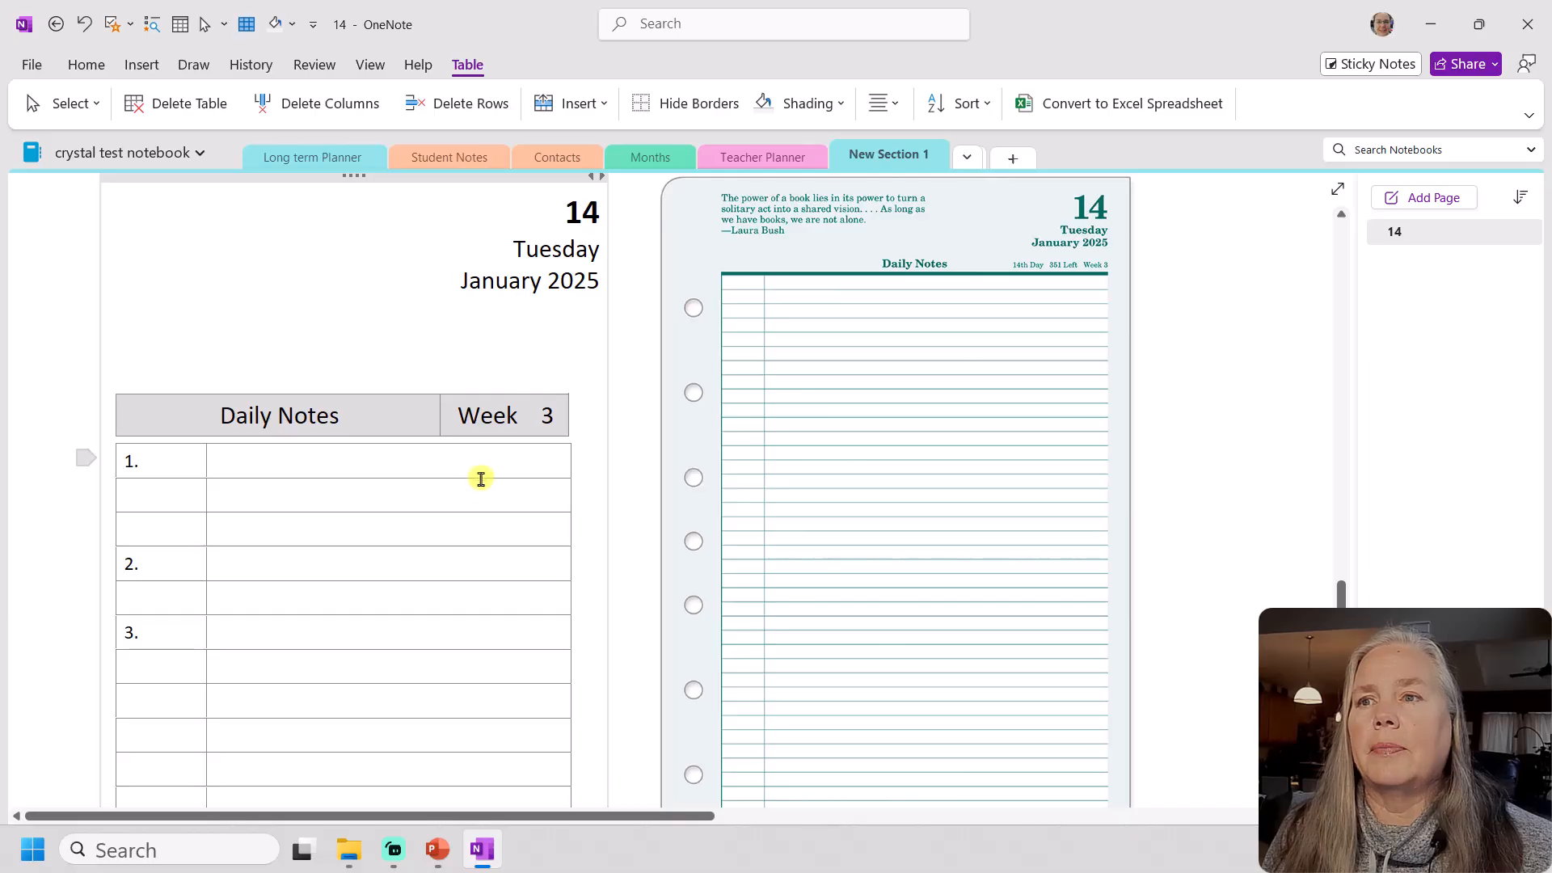
scroll(475, 649, "down", 2)
scroll(475, 649, "down", 1)
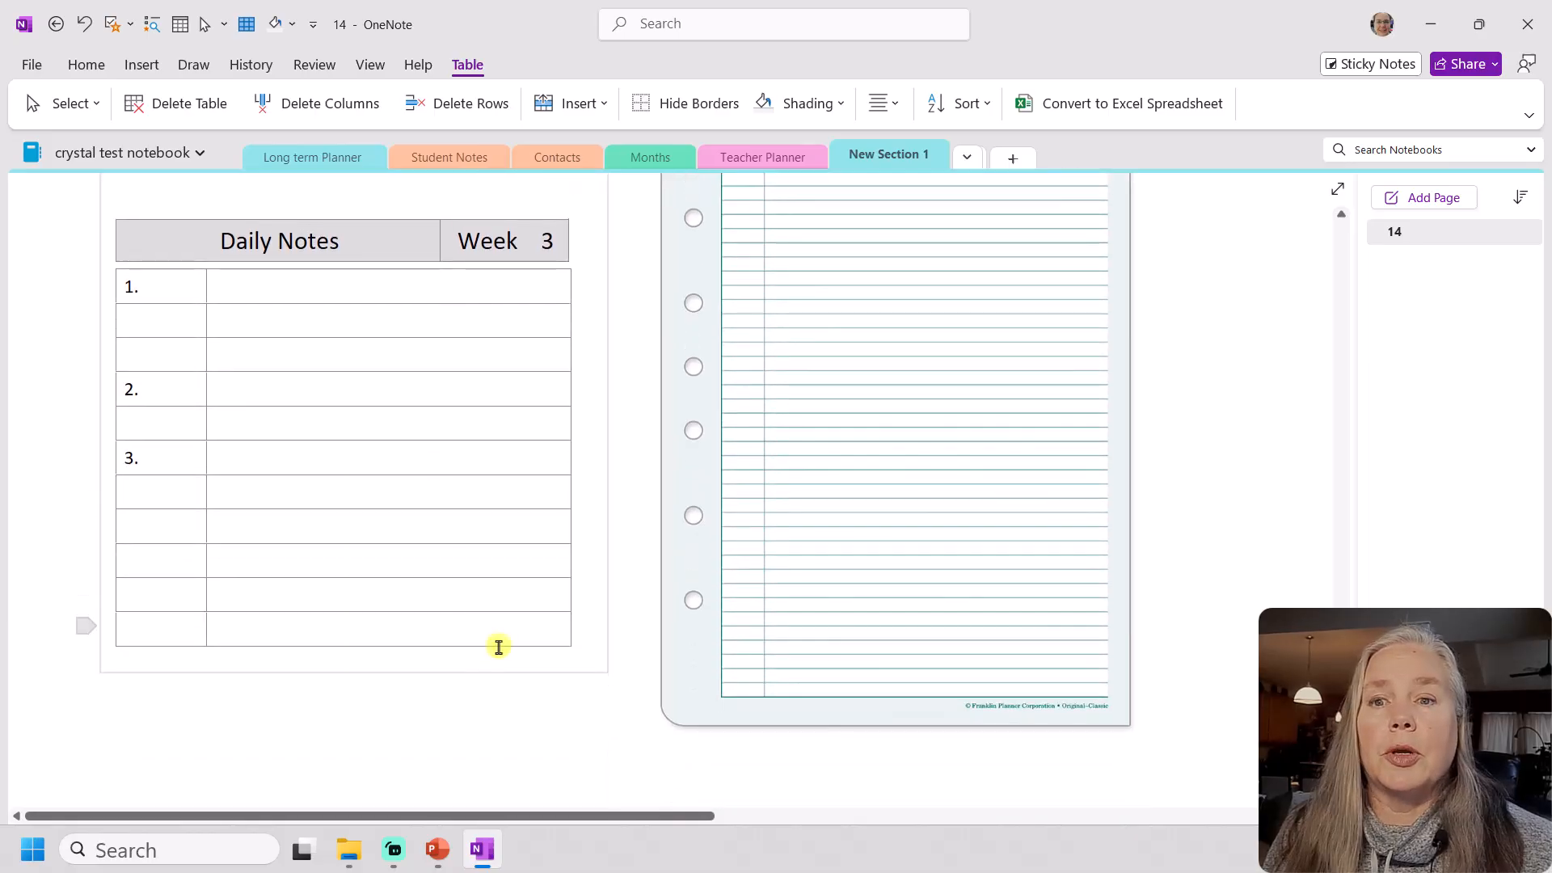
scroll(499, 629, "up", 3)
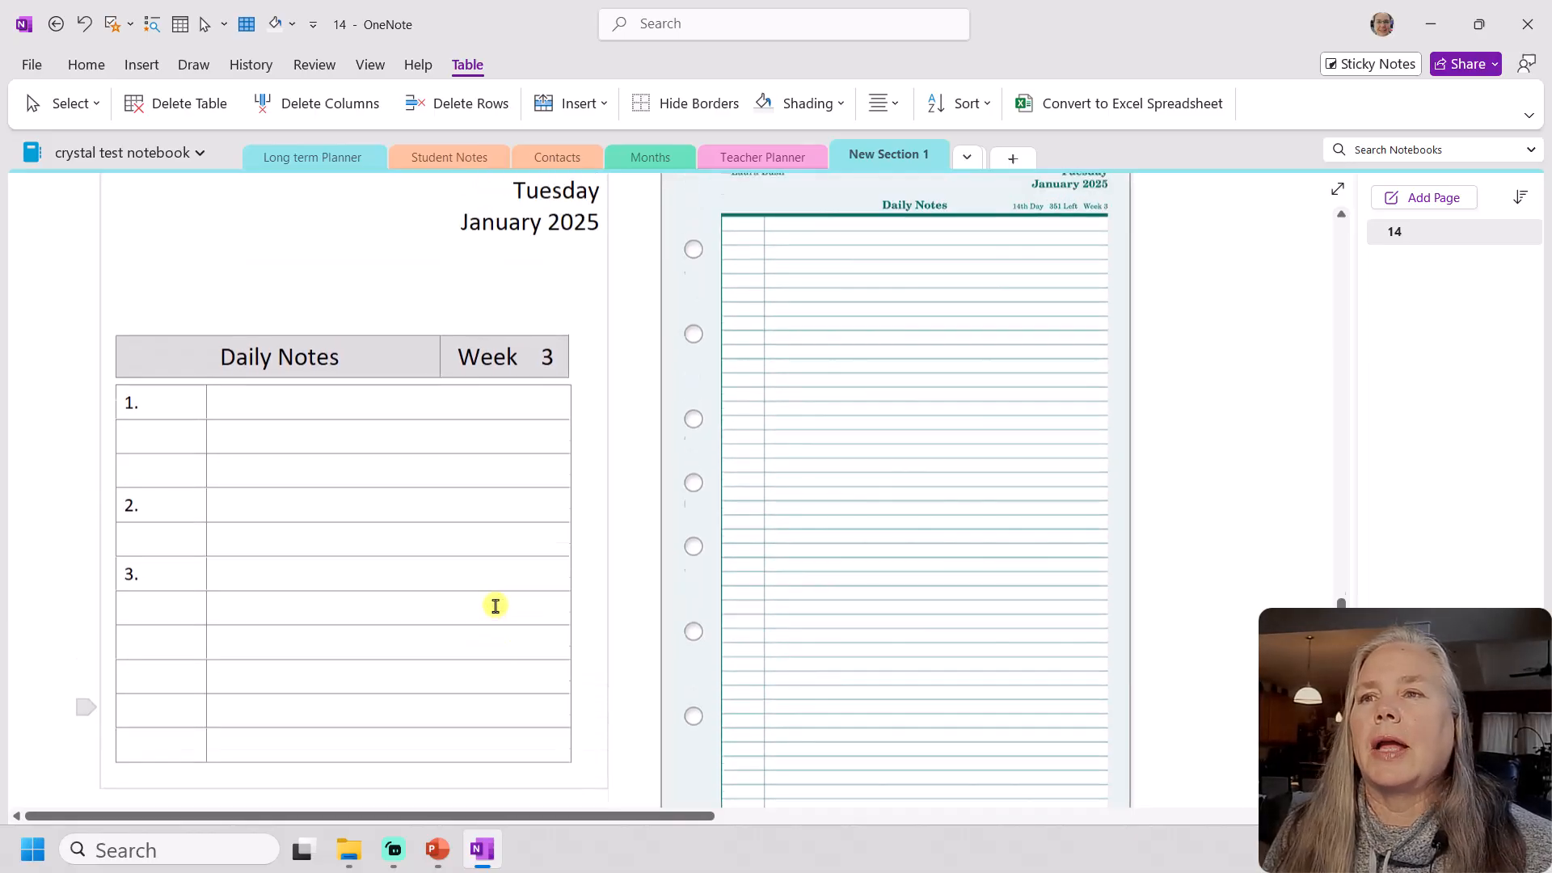
scroll(495, 604, "down", 3)
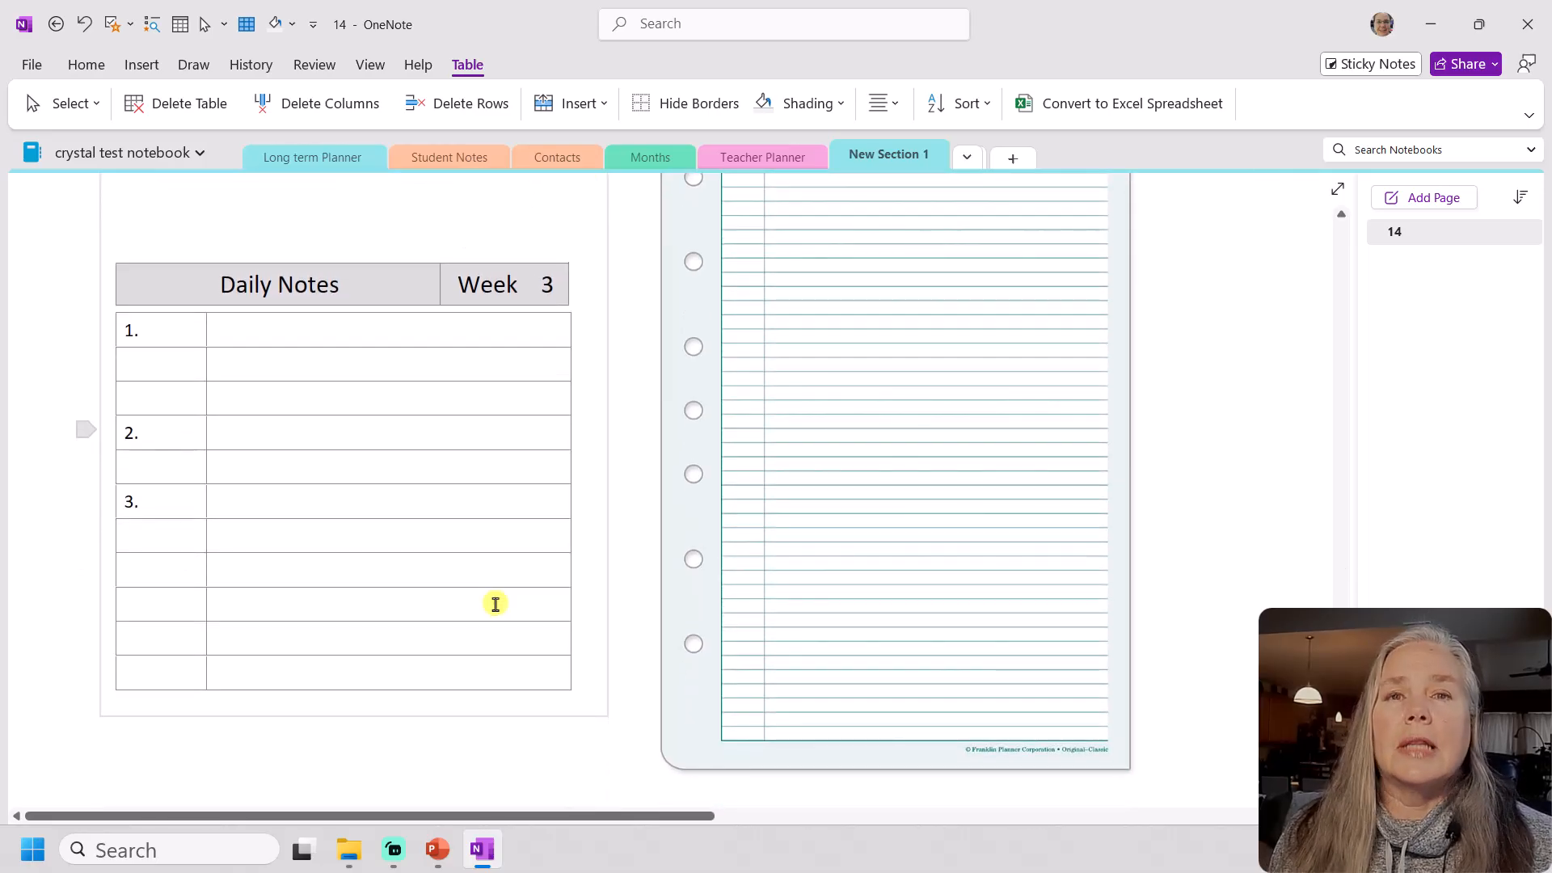
Enlarge the small Weekly Compass image and move it below the Daily Notes reference page
left_click_drag(625, 815, 1018, 793)
scroll(970, 656, "up", 5)
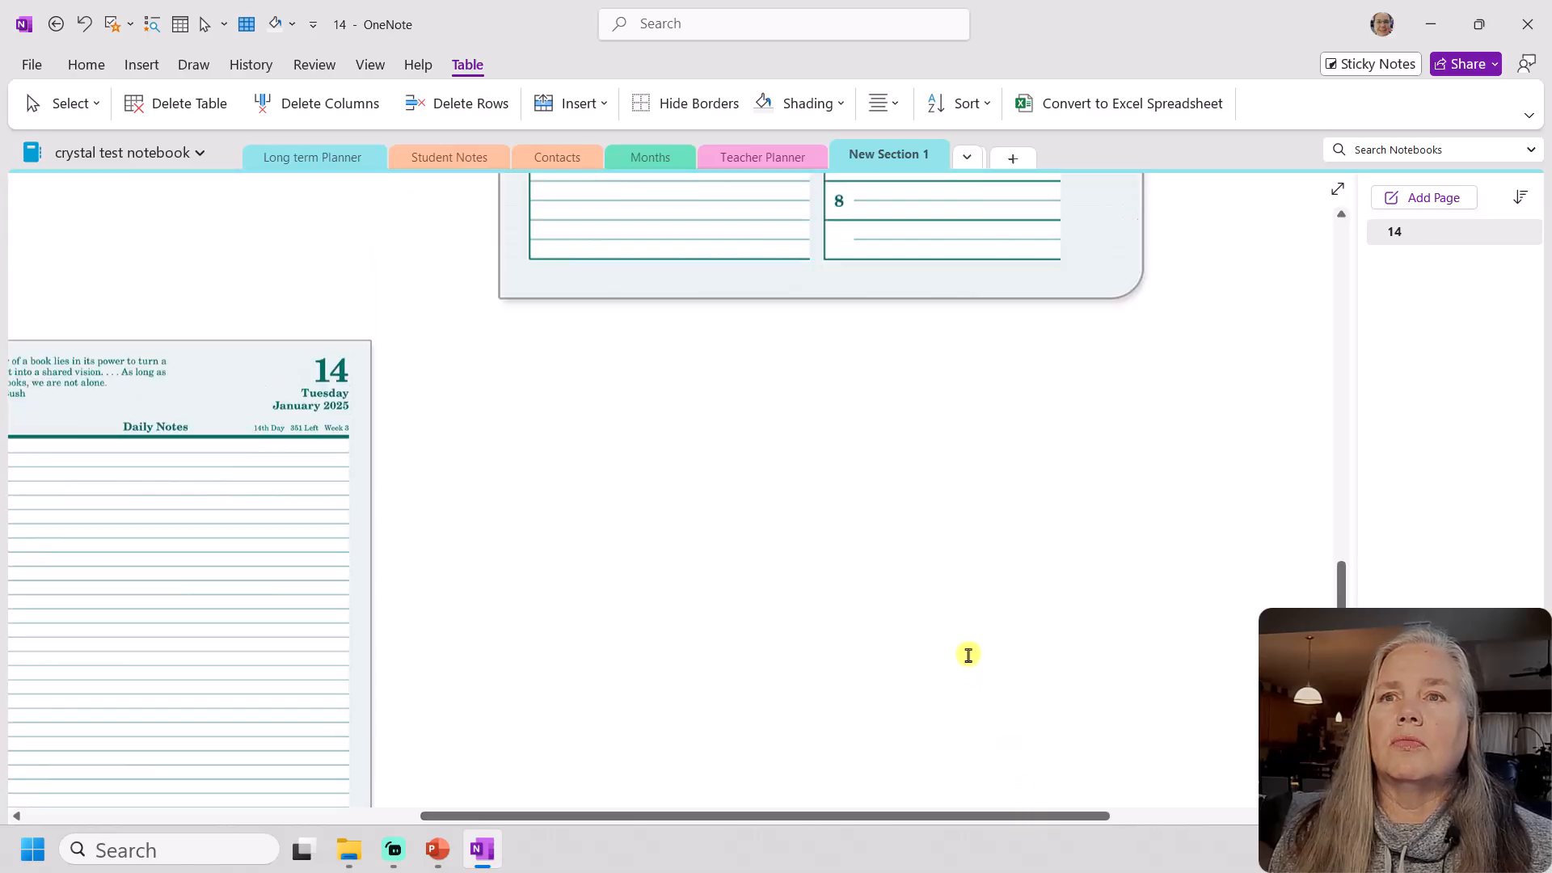
scroll(968, 654, "down", 3)
scroll(969, 654, "down", 8)
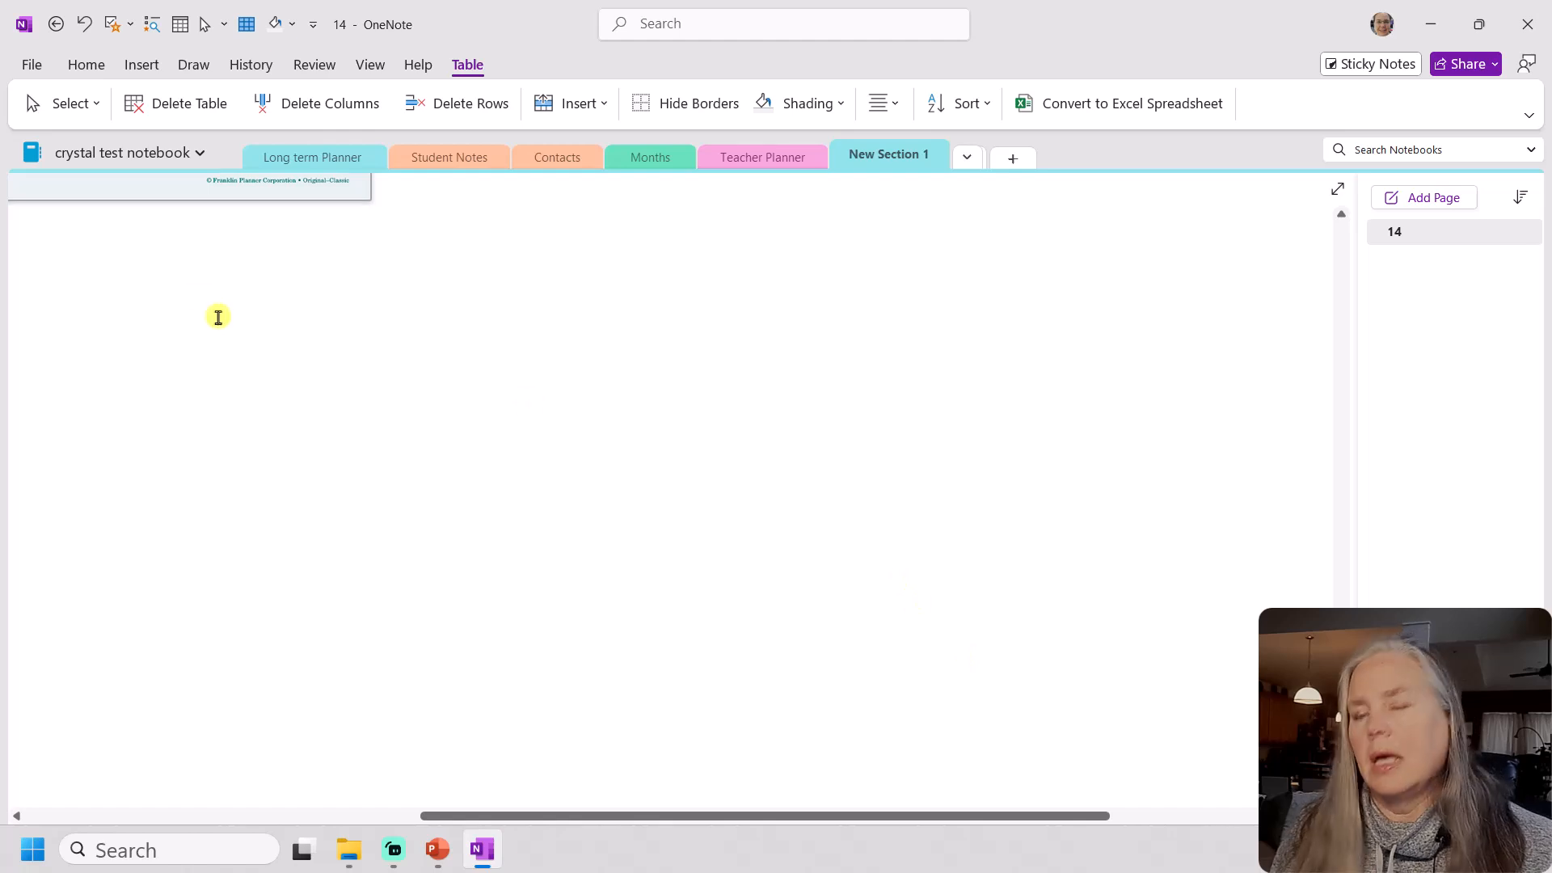
scroll(176, 324, "down", 5)
scroll(189, 326, "down", 4)
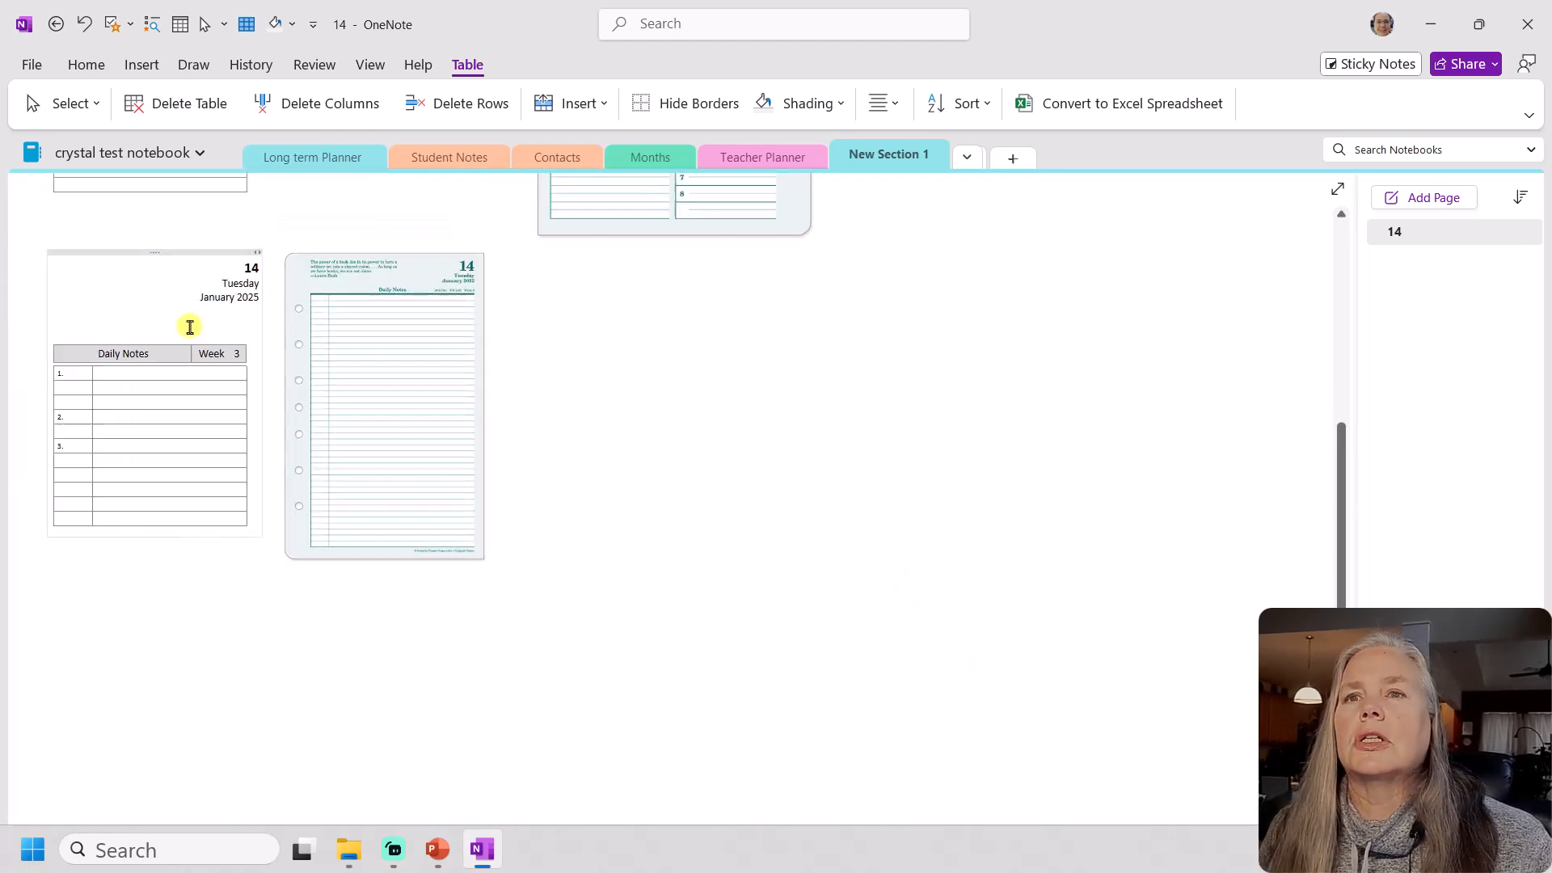
scroll(206, 306, "up", 3)
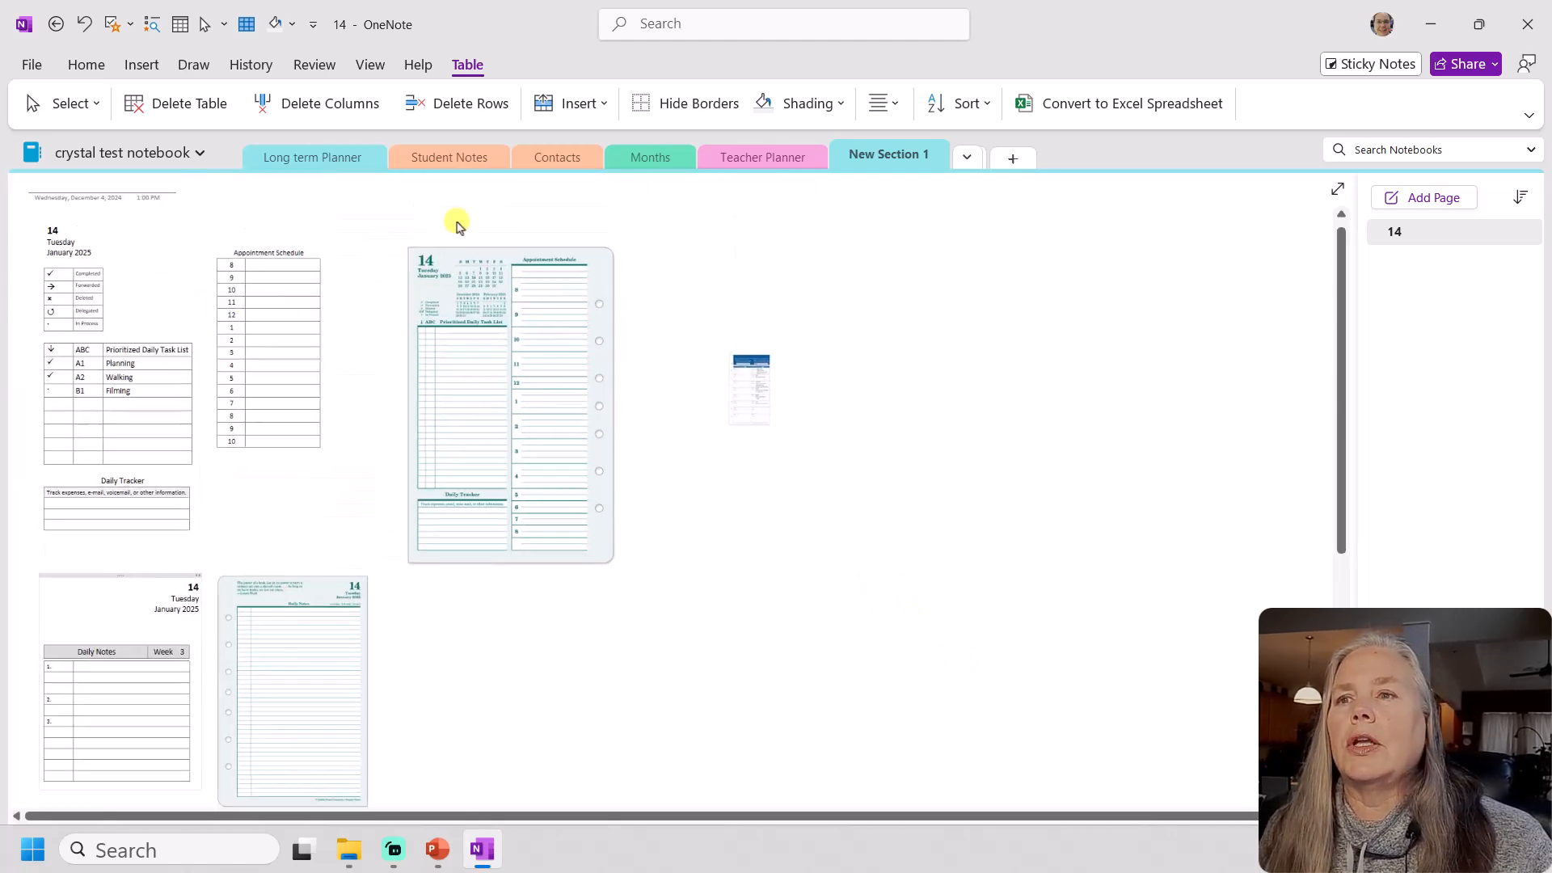
left_click(740, 388)
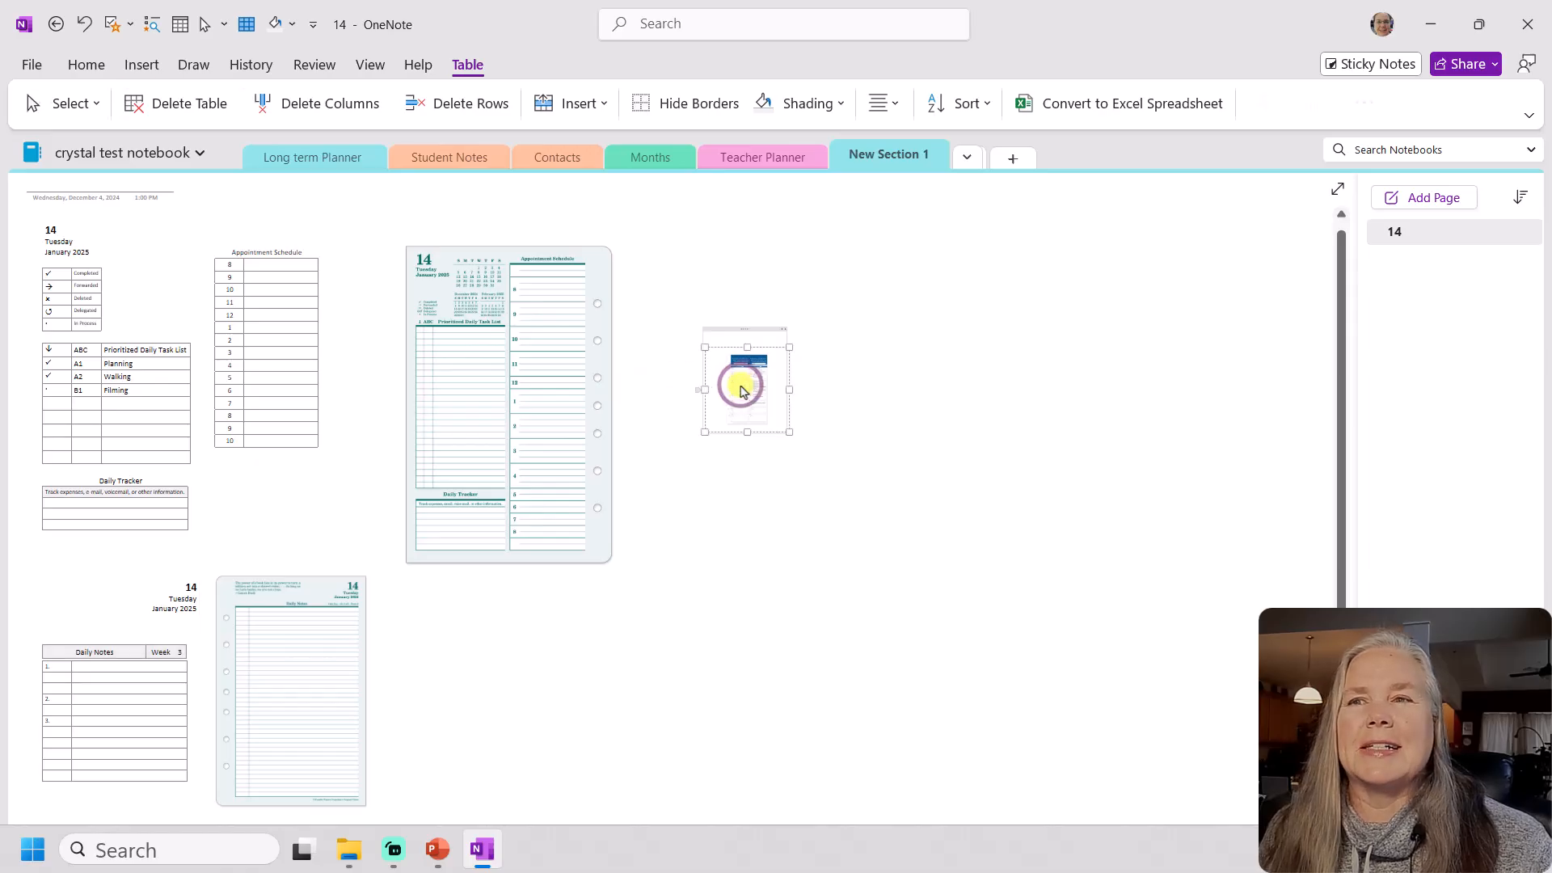
left_click_drag(740, 388, 785, 523)
left_click_drag(835, 589, 492, 702)
scroll(501, 687, "down", 3)
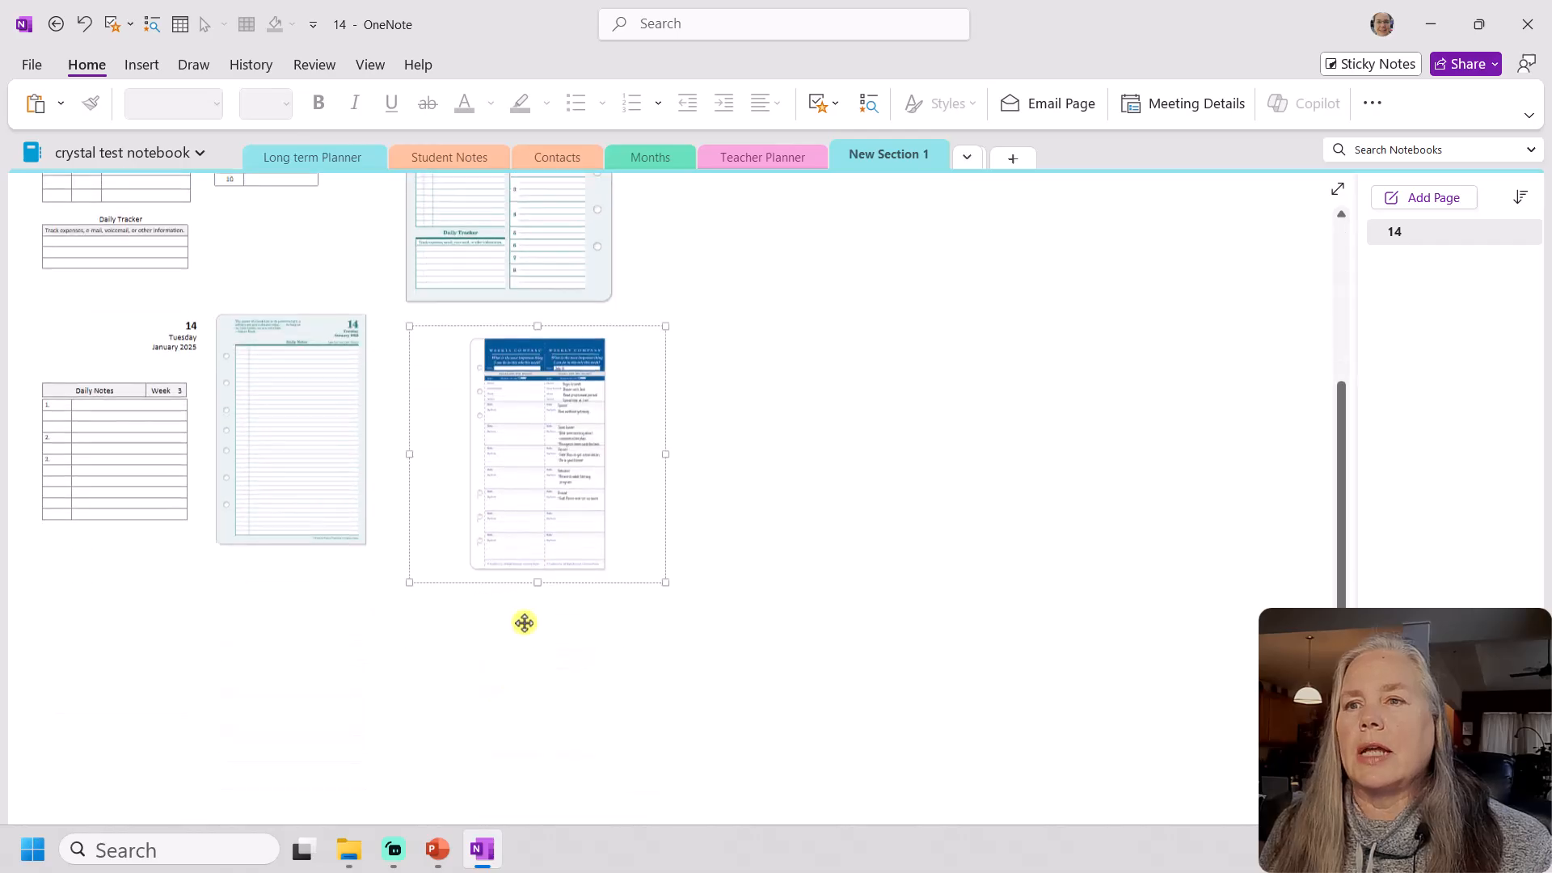
left_click_drag(551, 523, 345, 752)
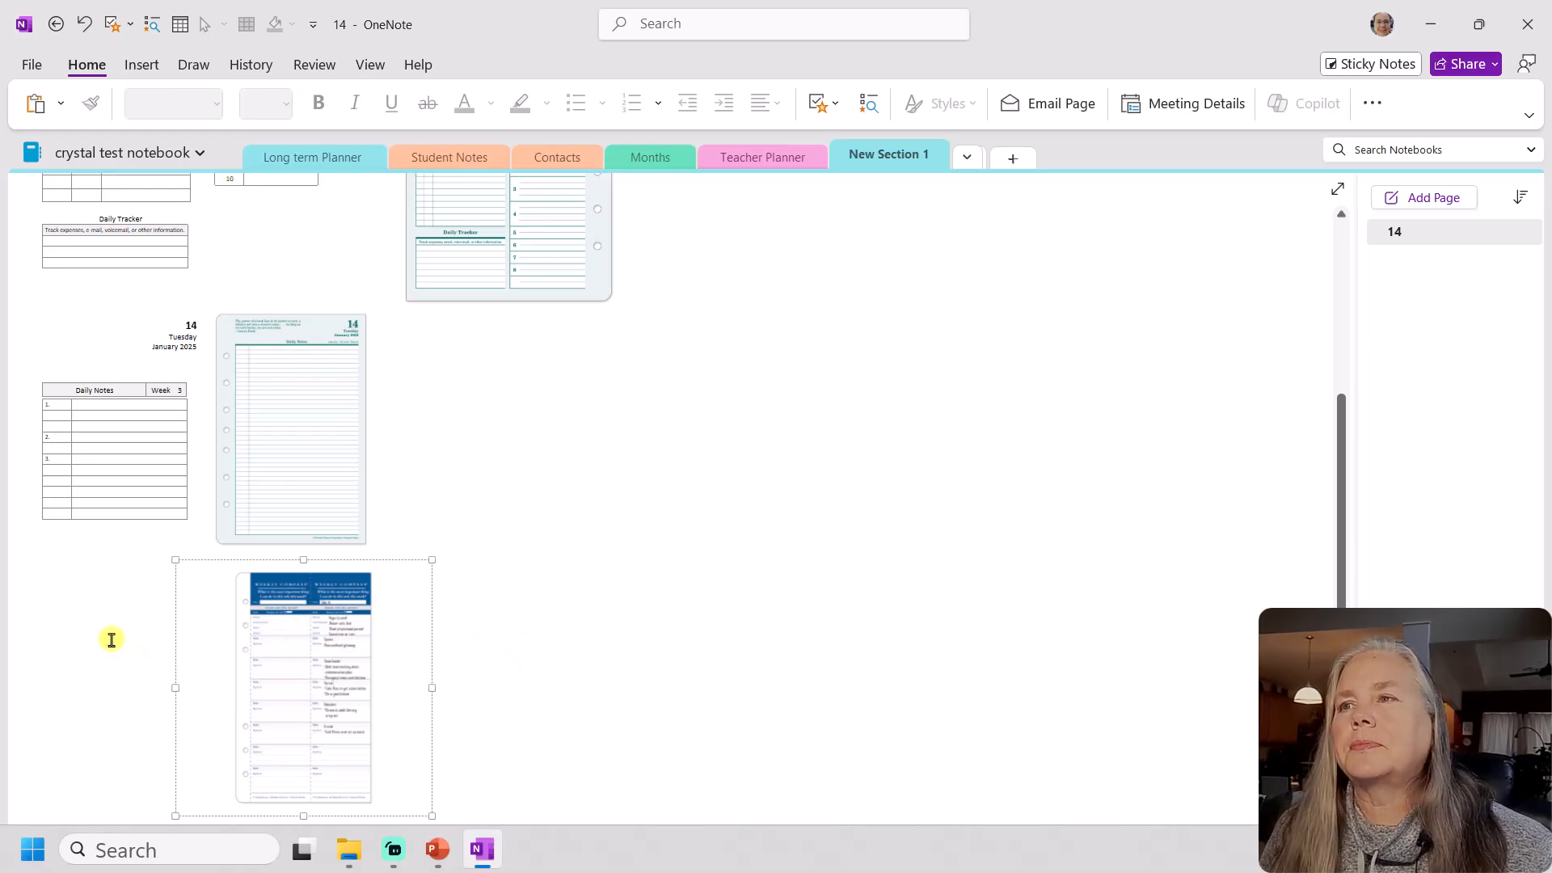
Examine the Weekly Compass image up close, including its header, Sharpen the Saw section and the roles with their big rocks
scroll(631, 496, "up", 1)
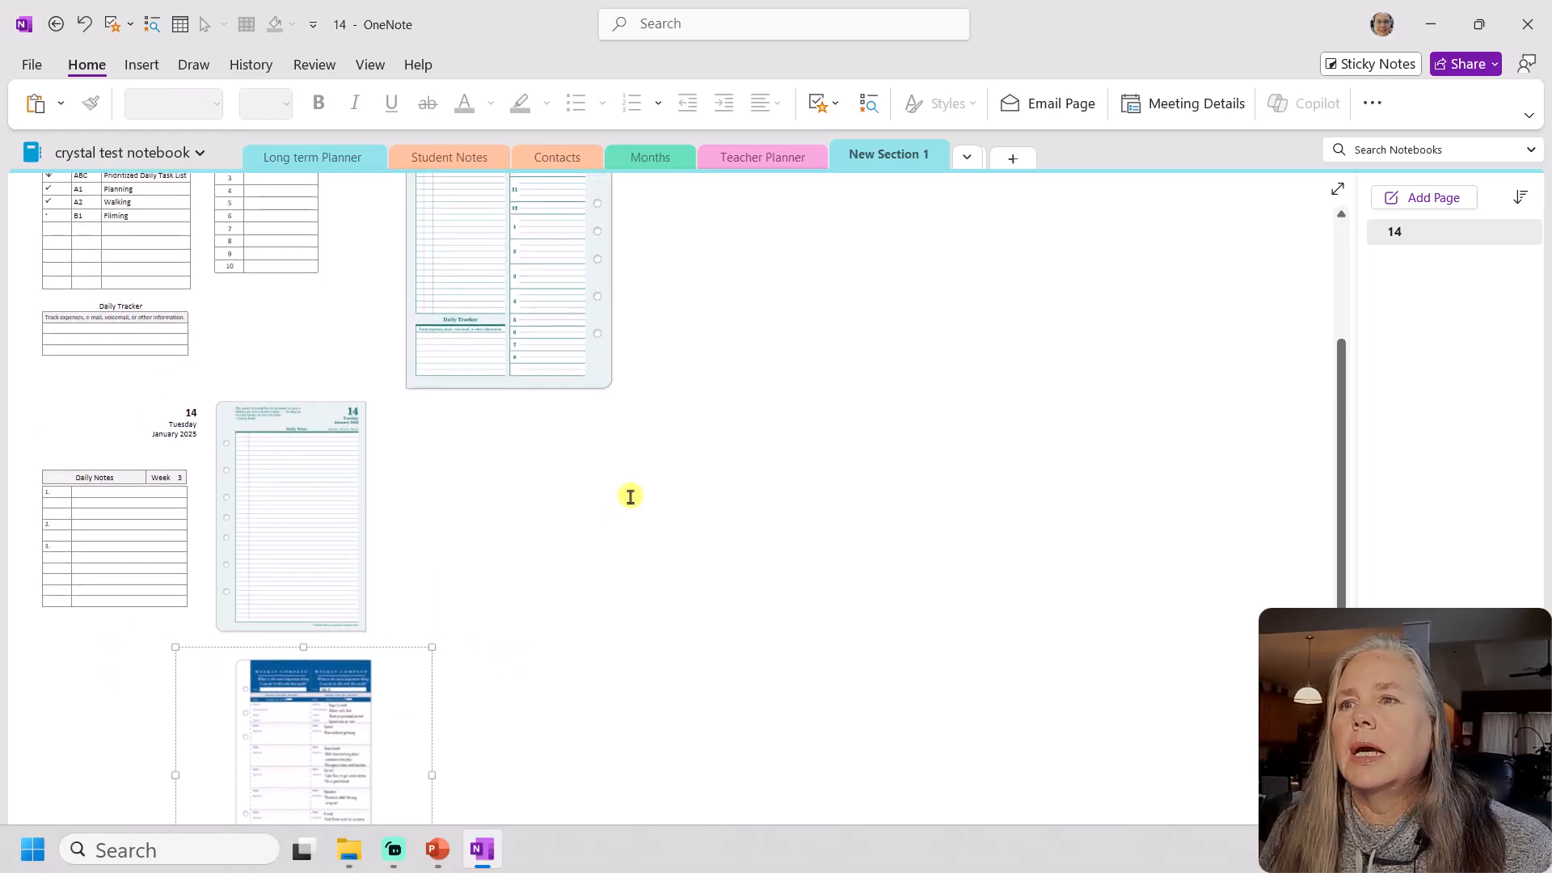
scroll(630, 496, "down", 3)
scroll(268, 504, "up", 2)
scroll(268, 504, "up", 4)
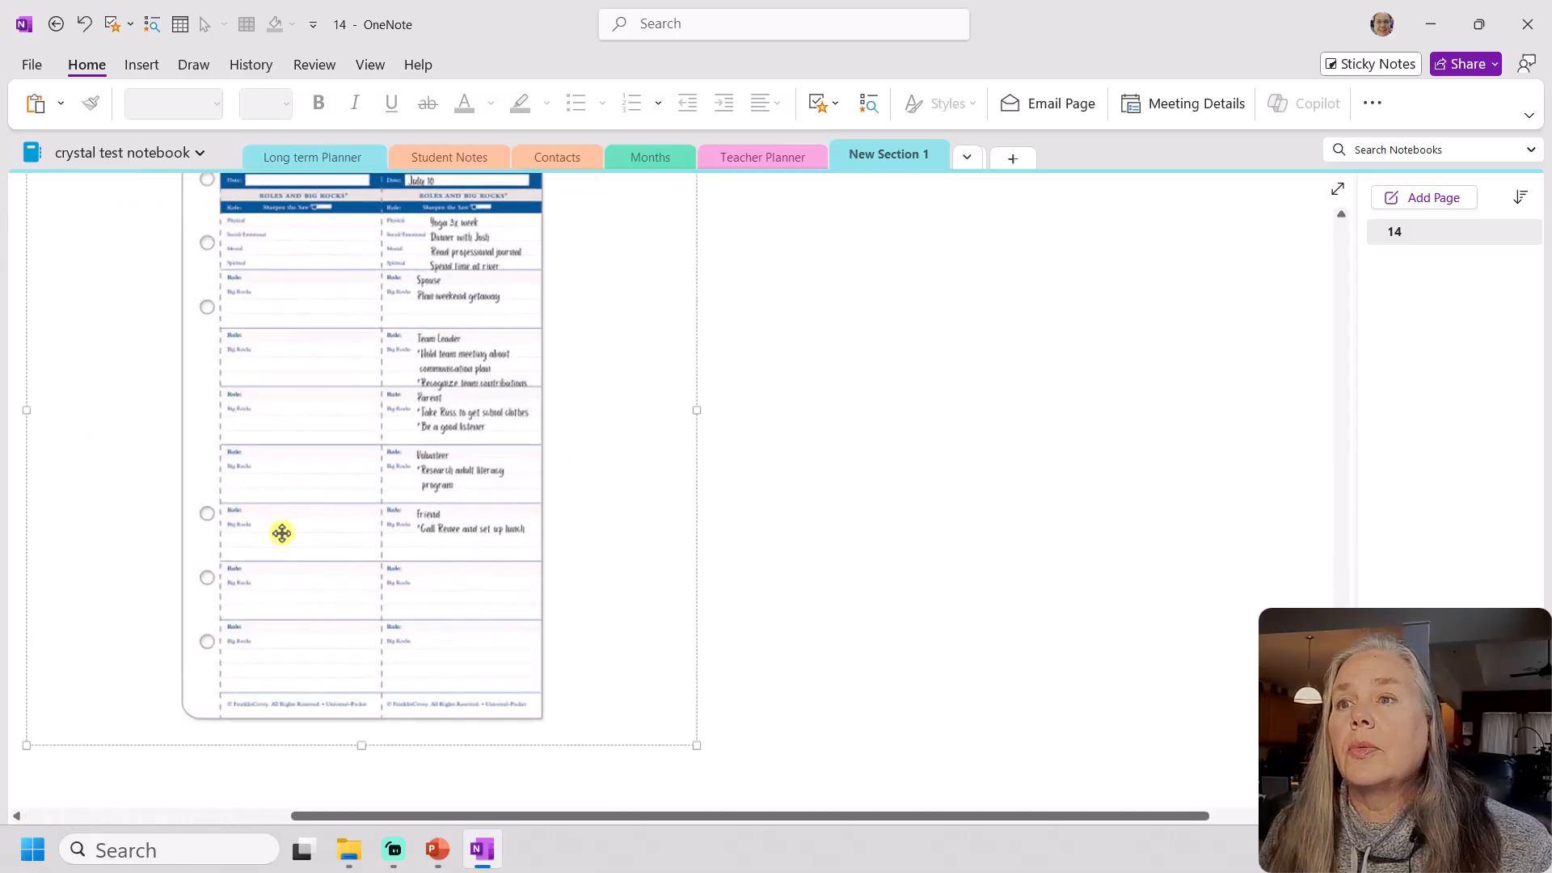
scroll(282, 533, "up", 1)
left_click_drag(494, 817, 361, 793)
scroll(537, 726, "up", 2)
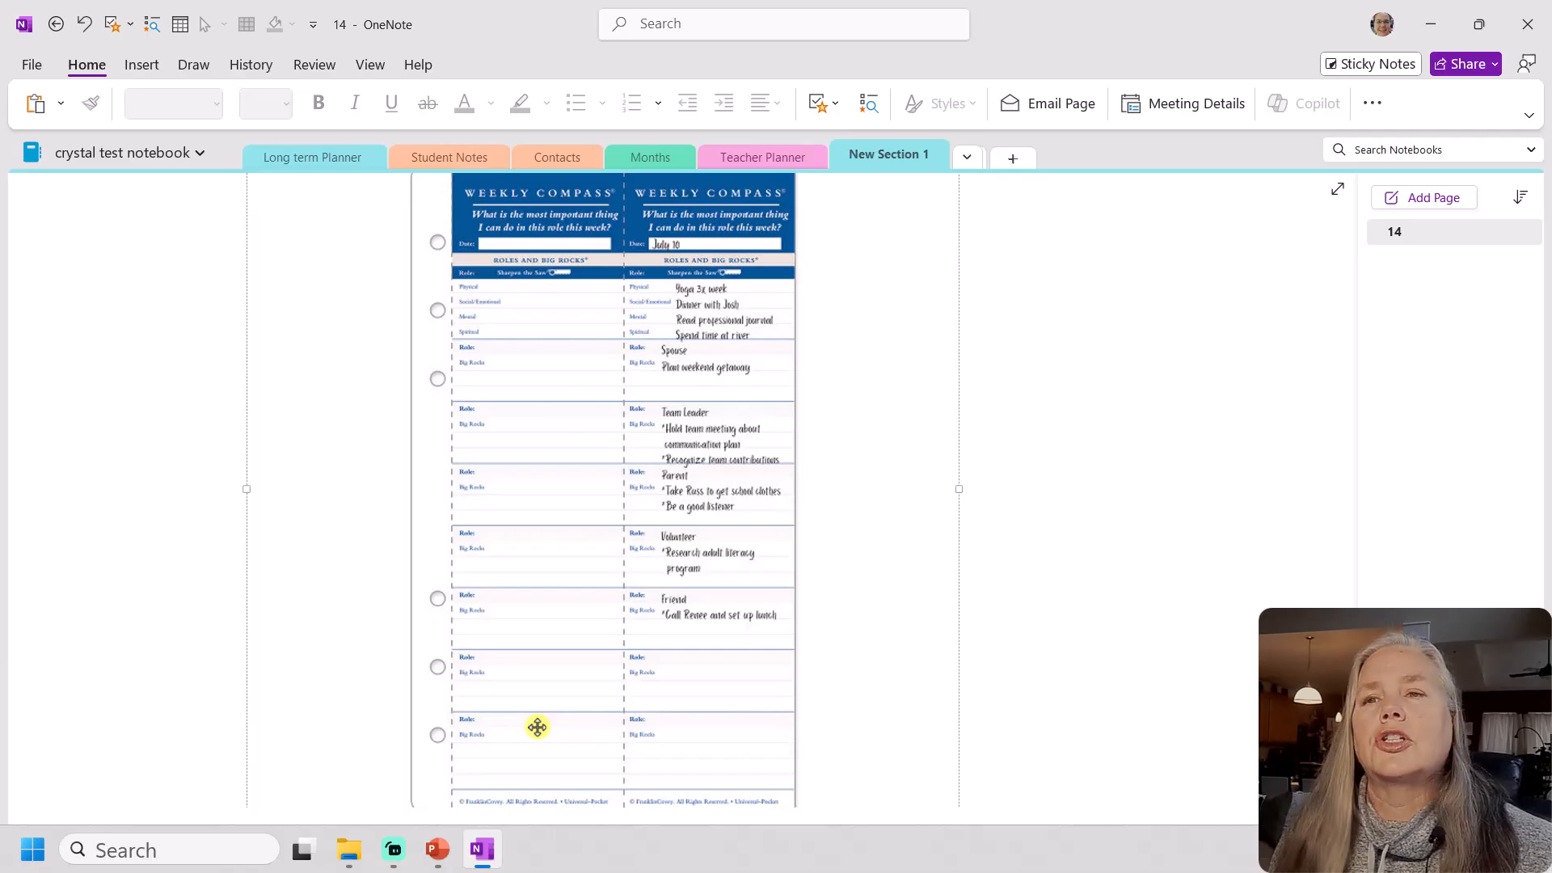
scroll(615, 705, "up", 4, "ctrl")
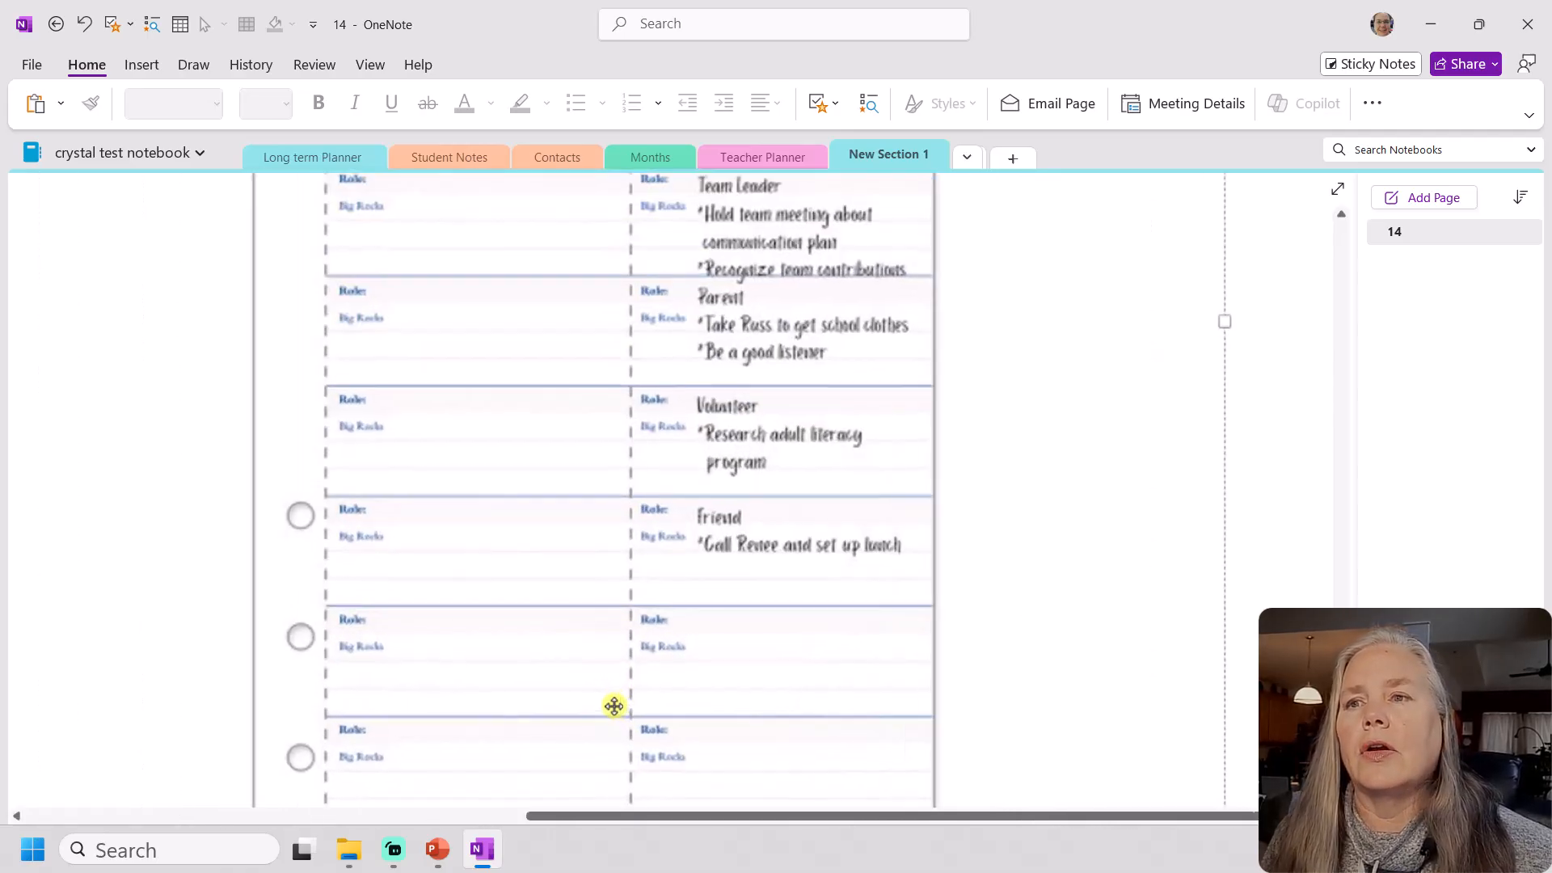
scroll(614, 706, "up", 5)
scroll(615, 705, "up", 1, "ctrl")
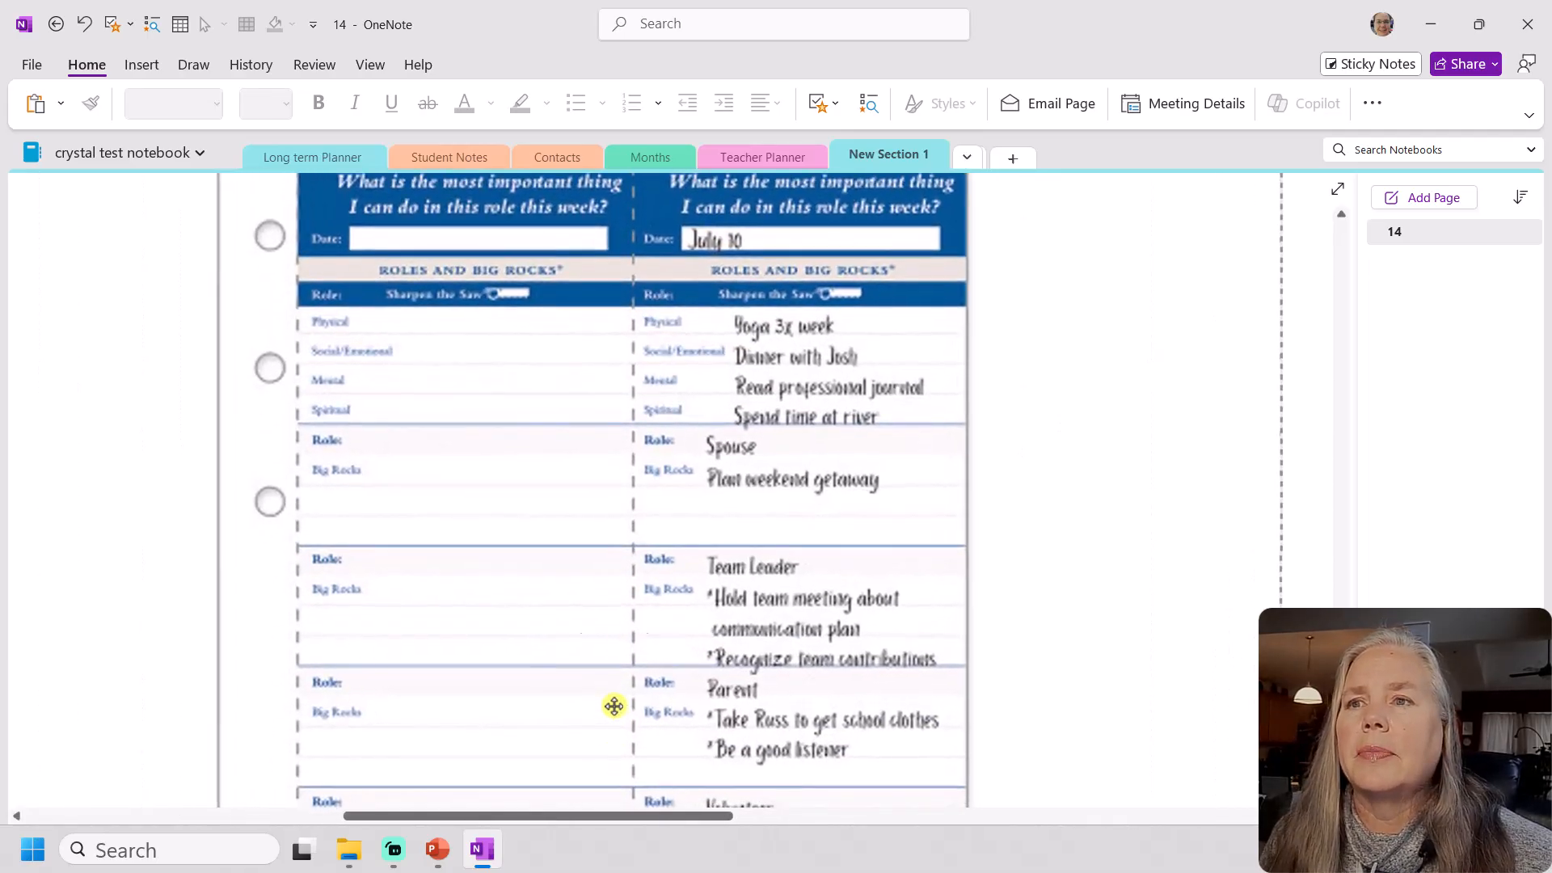
scroll(614, 706, "up", 3)
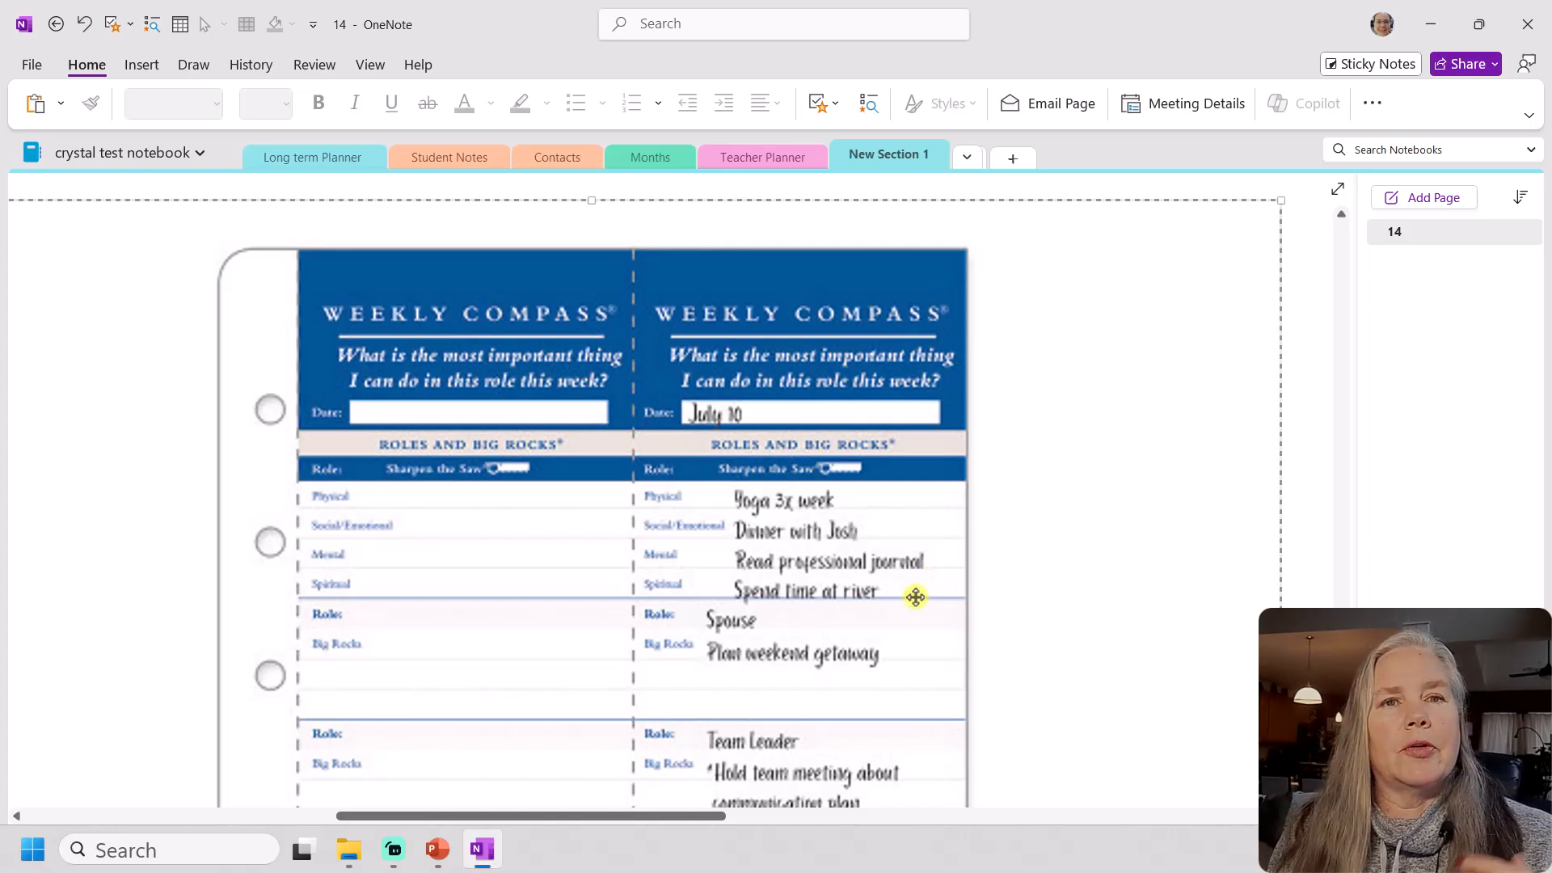
scroll(904, 589, "down", 2)
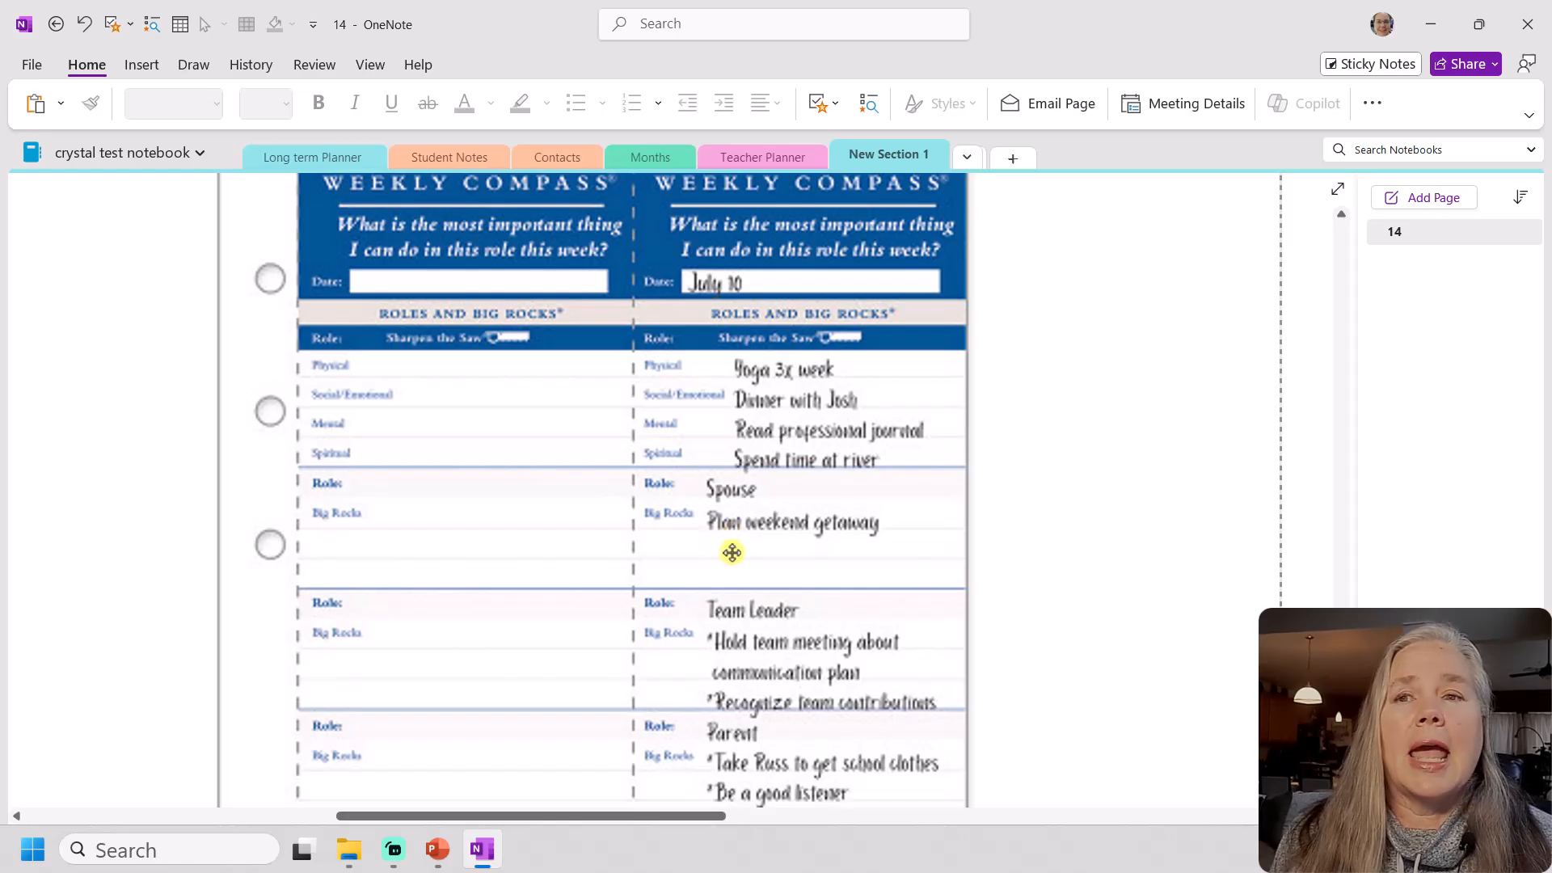
scroll(736, 551, "down", 3)
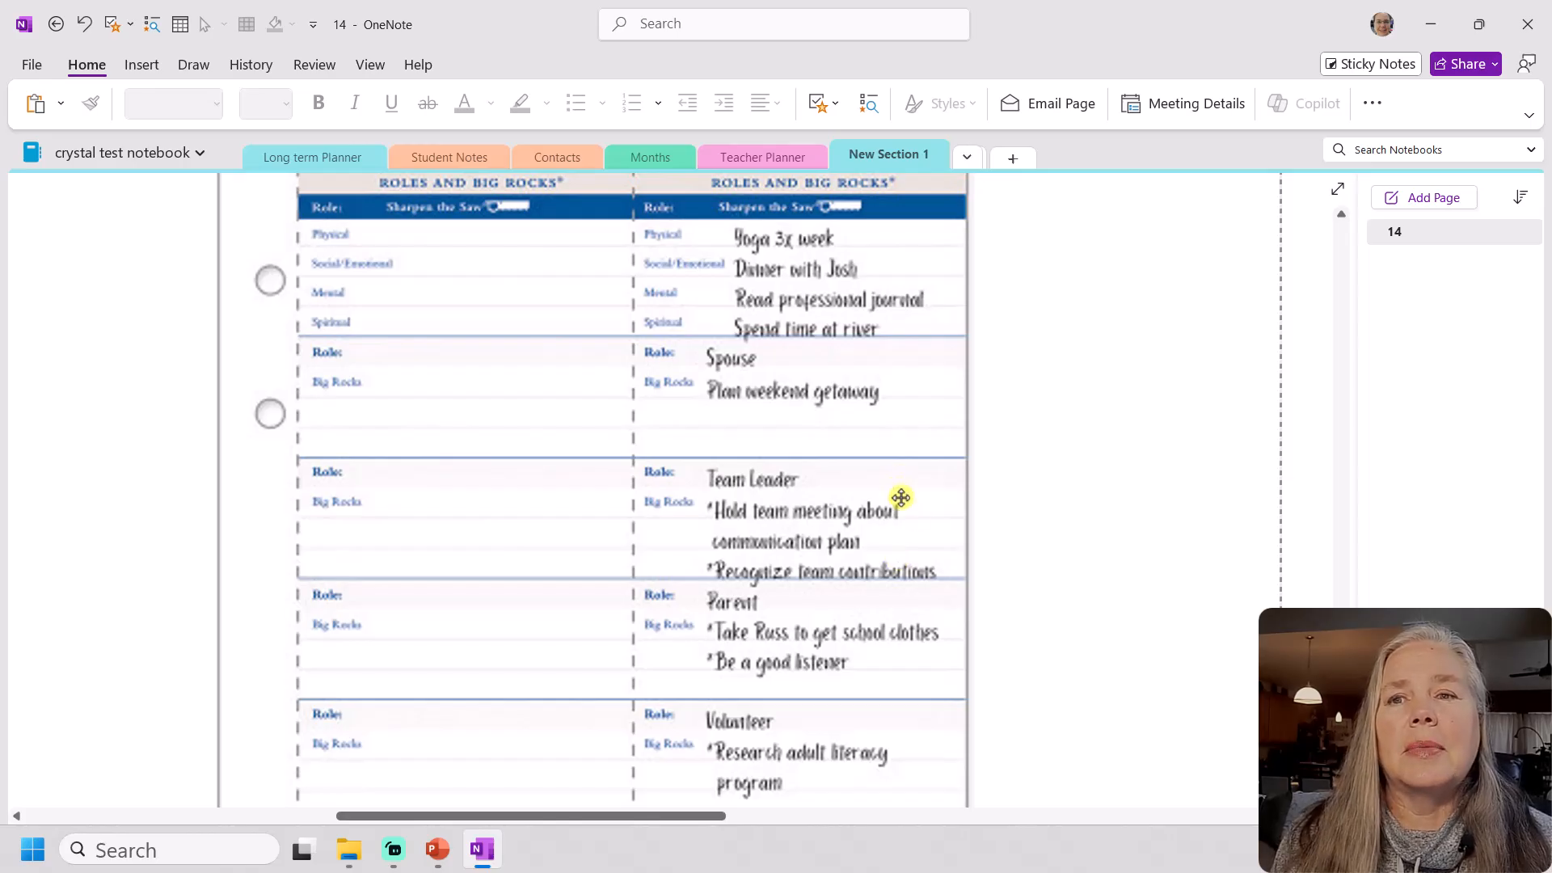
Examine the remaining roles and big rocks down to the foot of the Weekly Compass image, then return to its header
scroll(902, 498, "down", 1)
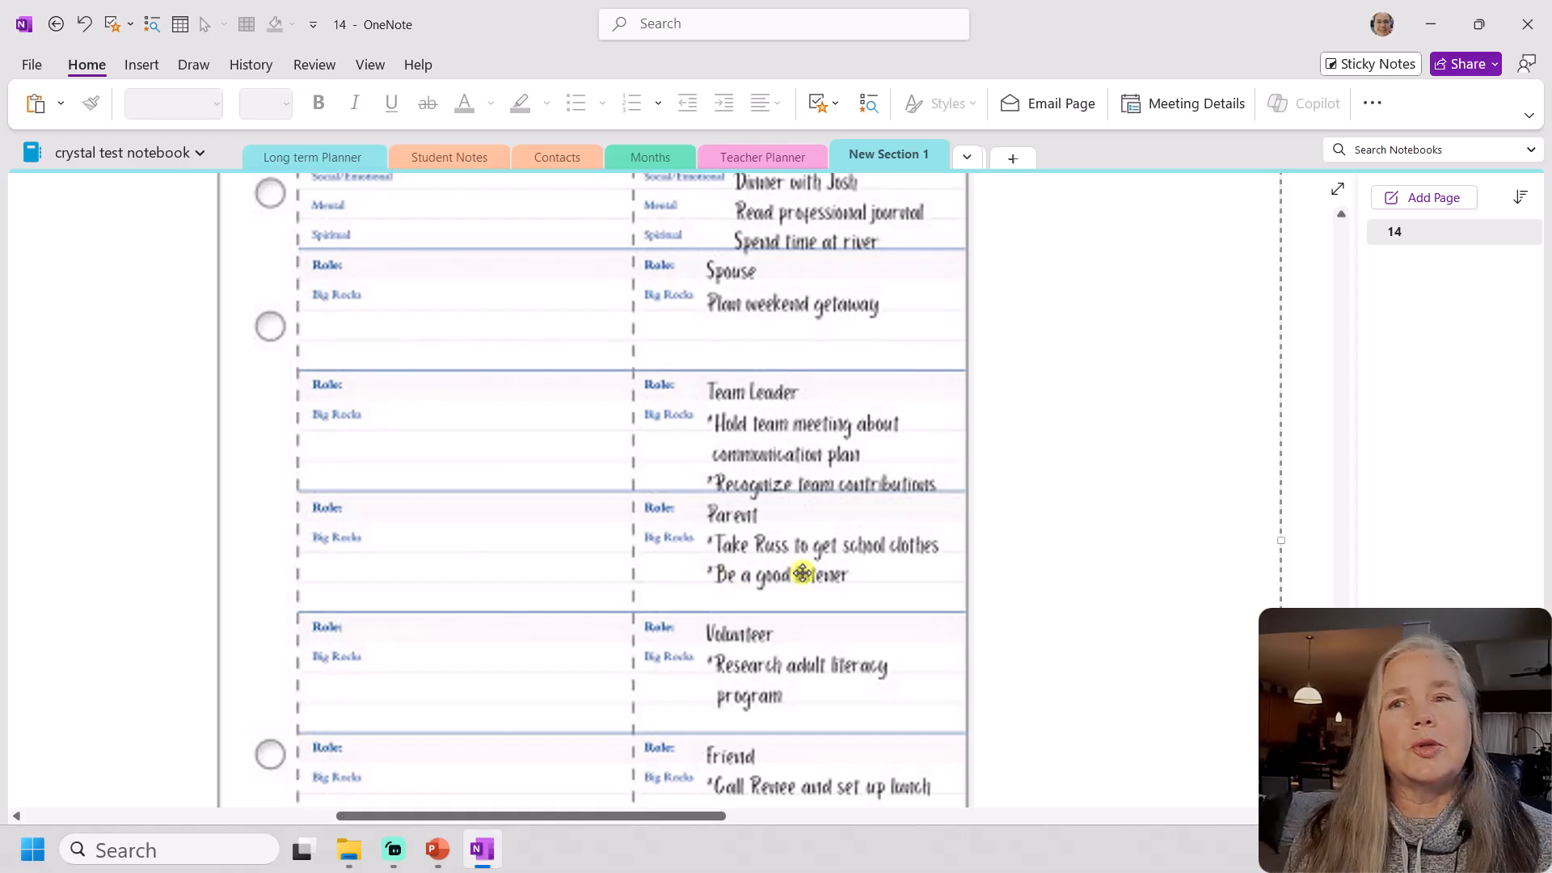
scroll(802, 574, "down", 3)
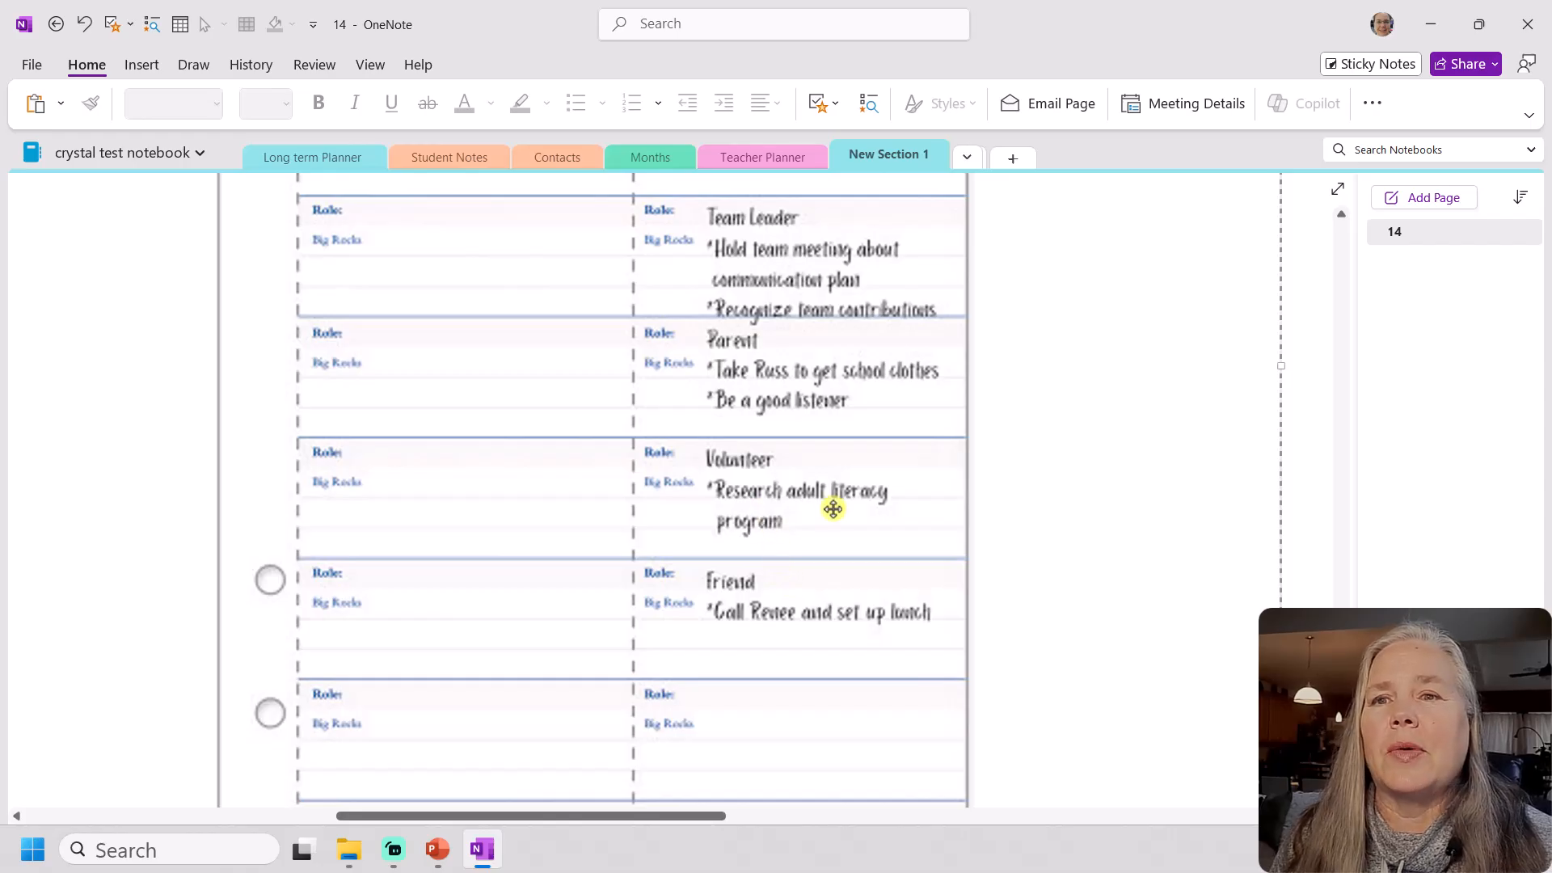
scroll(876, 519, "down", 1)
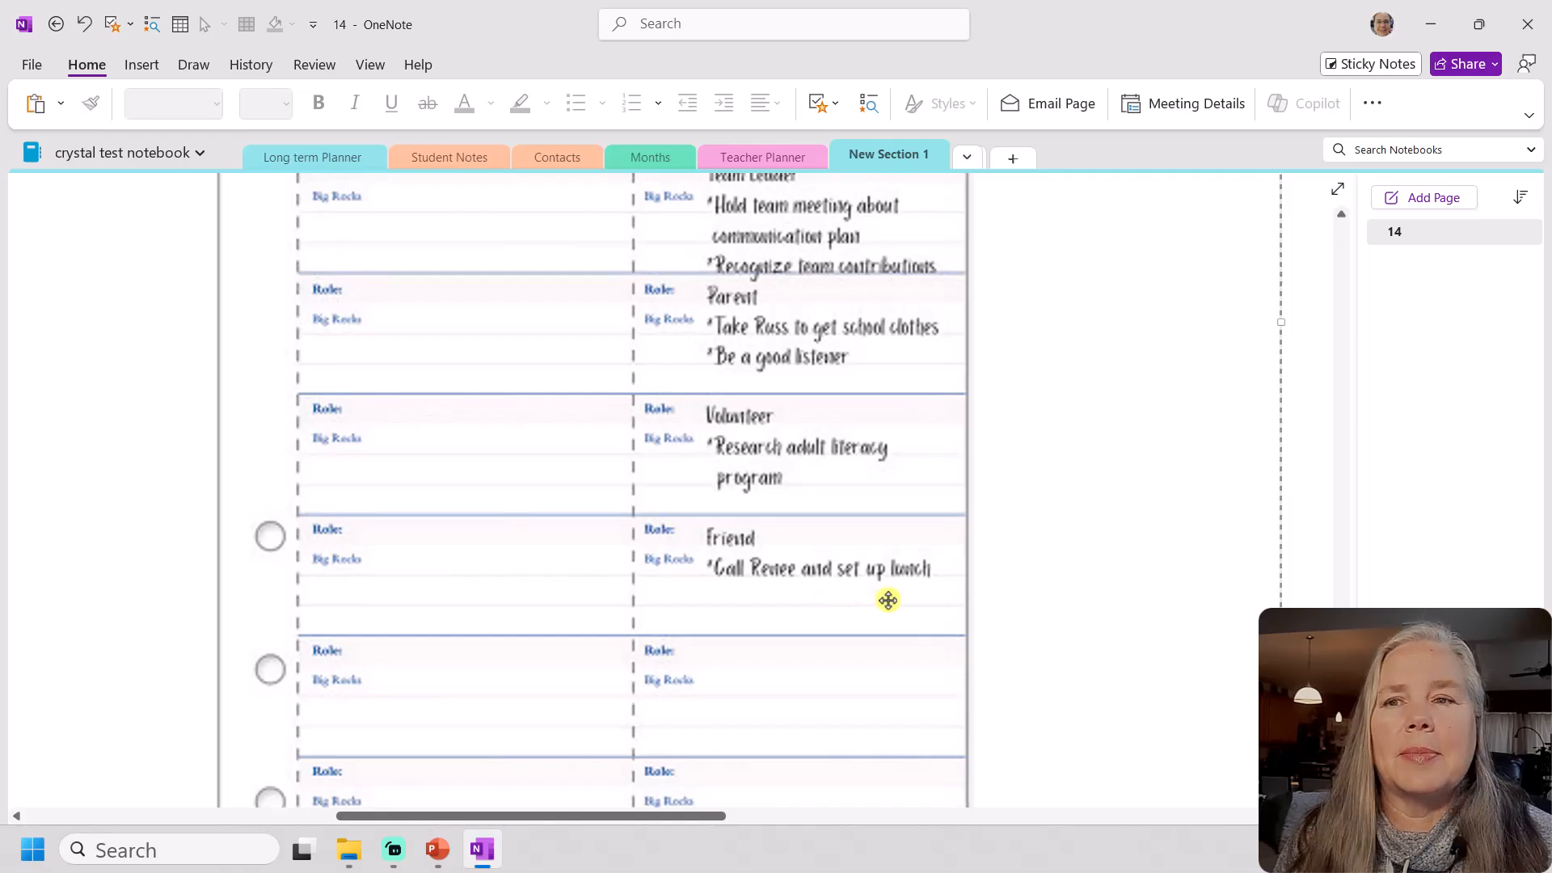
scroll(887, 600, "down", 3)
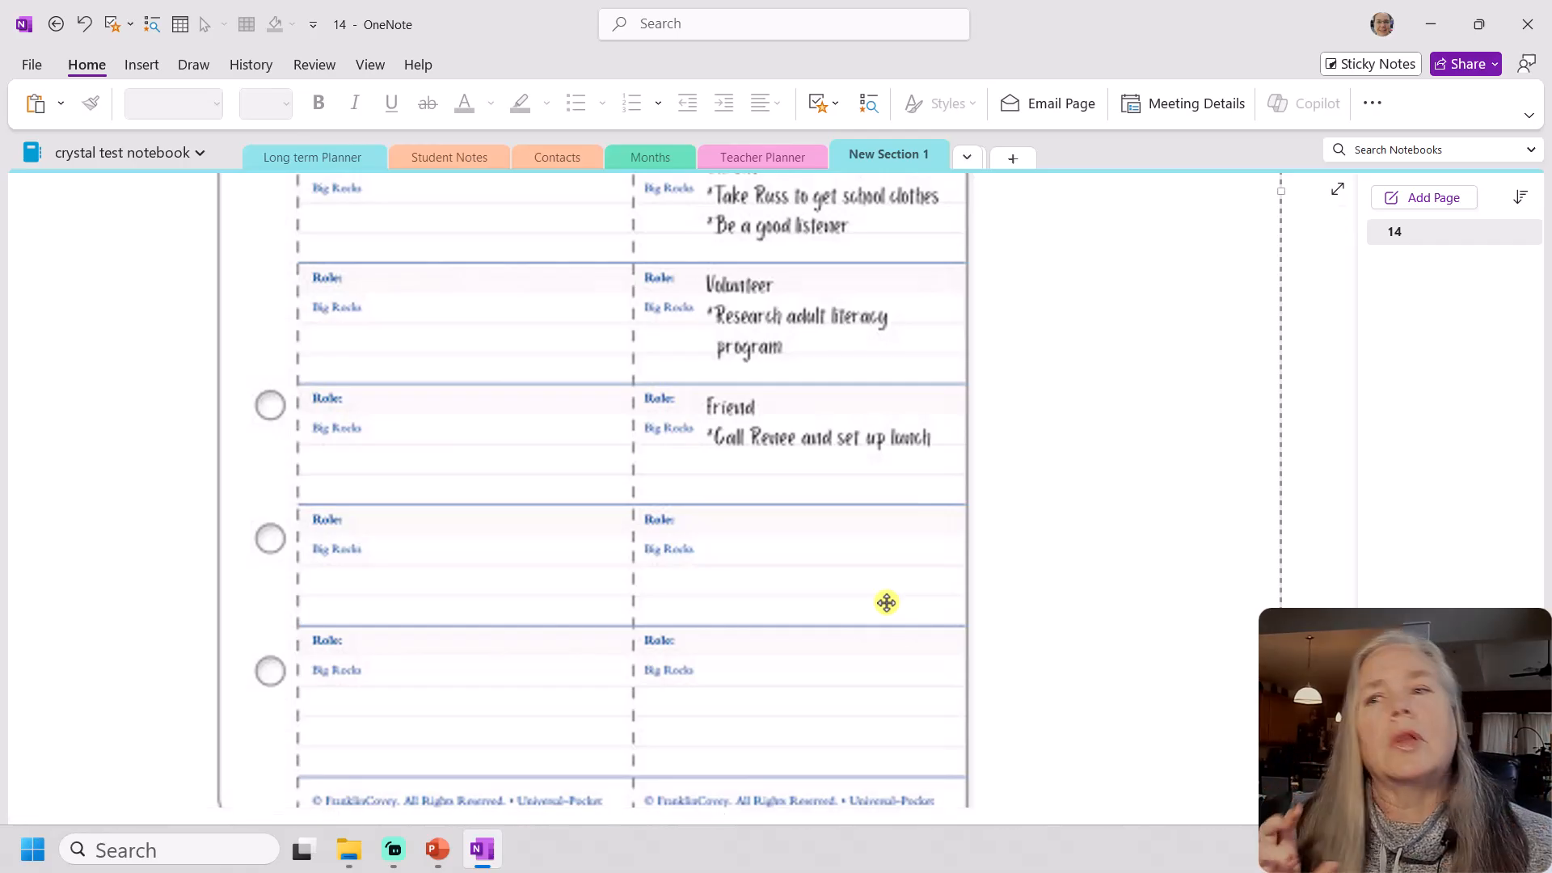
scroll(887, 602, "up", 6)
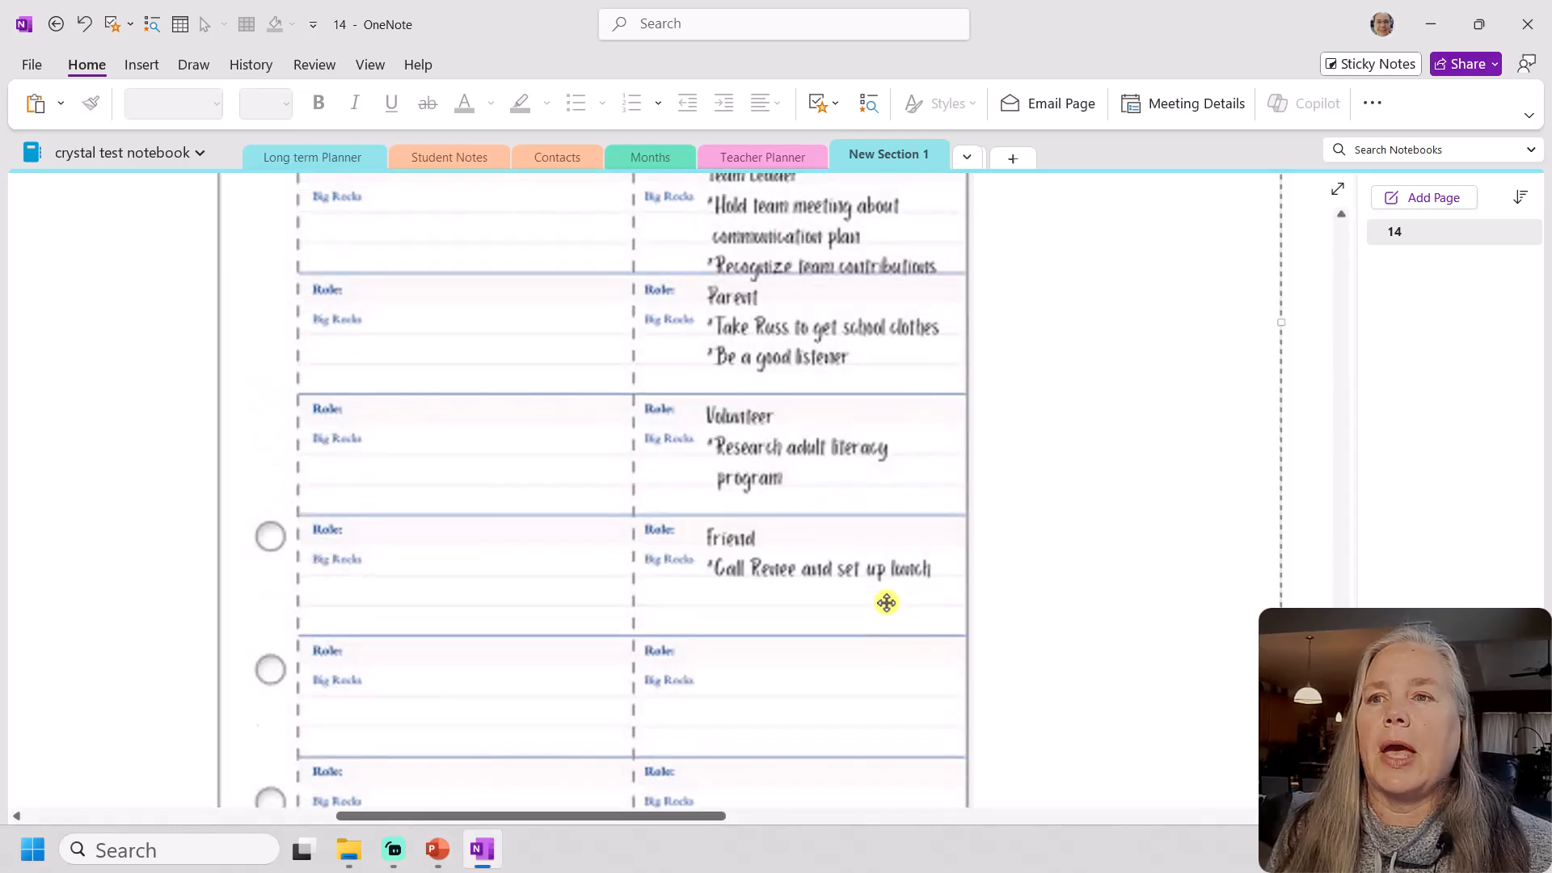
scroll(887, 602, "up", 3)
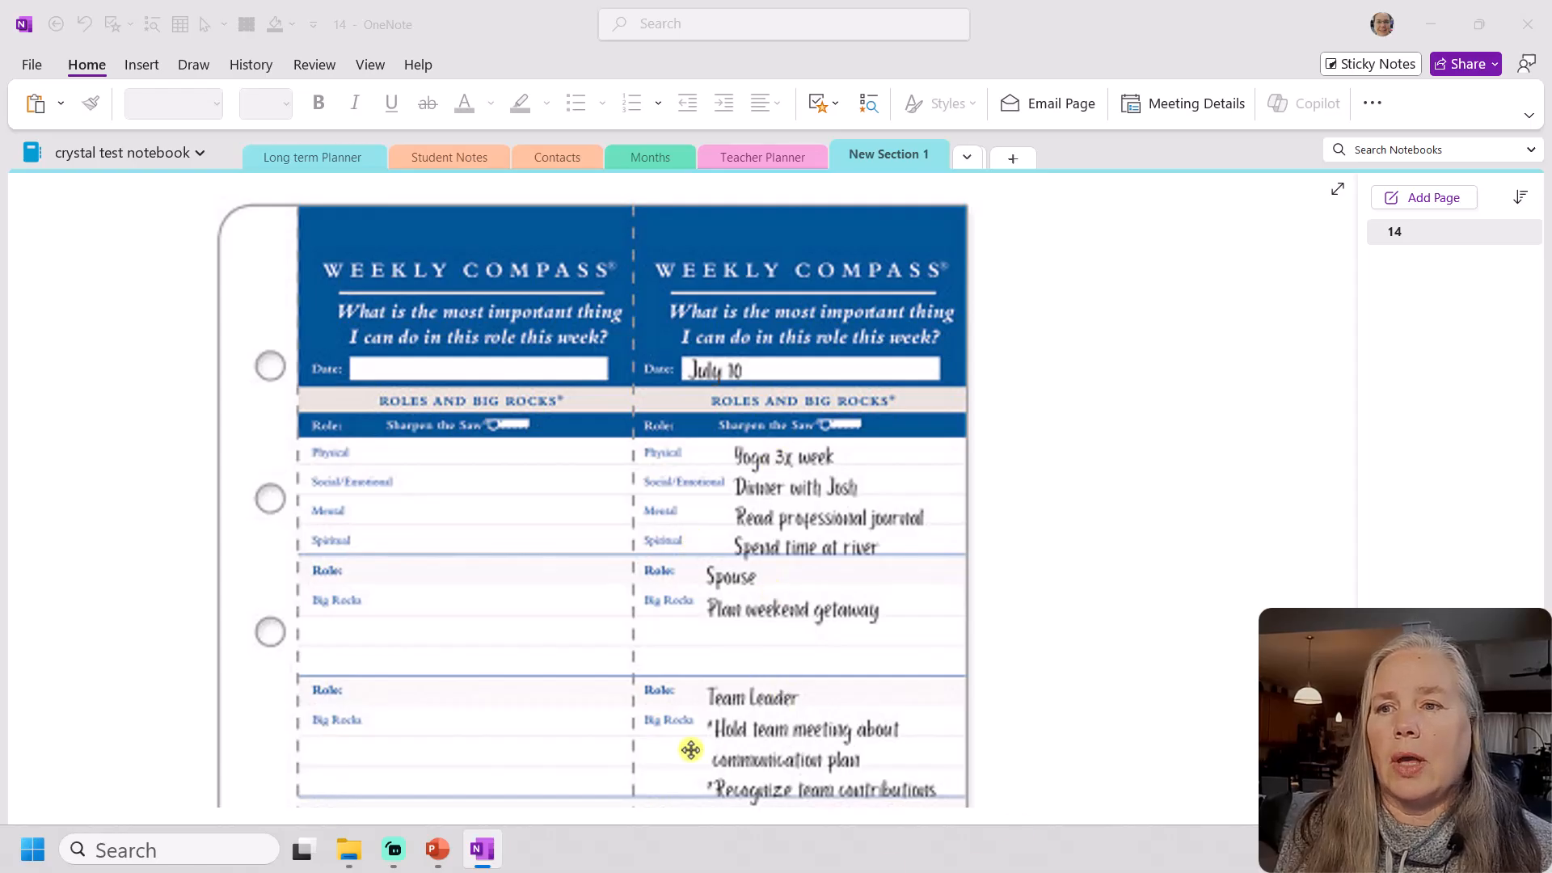
Enter the heading "Weekly Compass" in a new text container in the blank area below the Daily Notes table
left_click(125, 642)
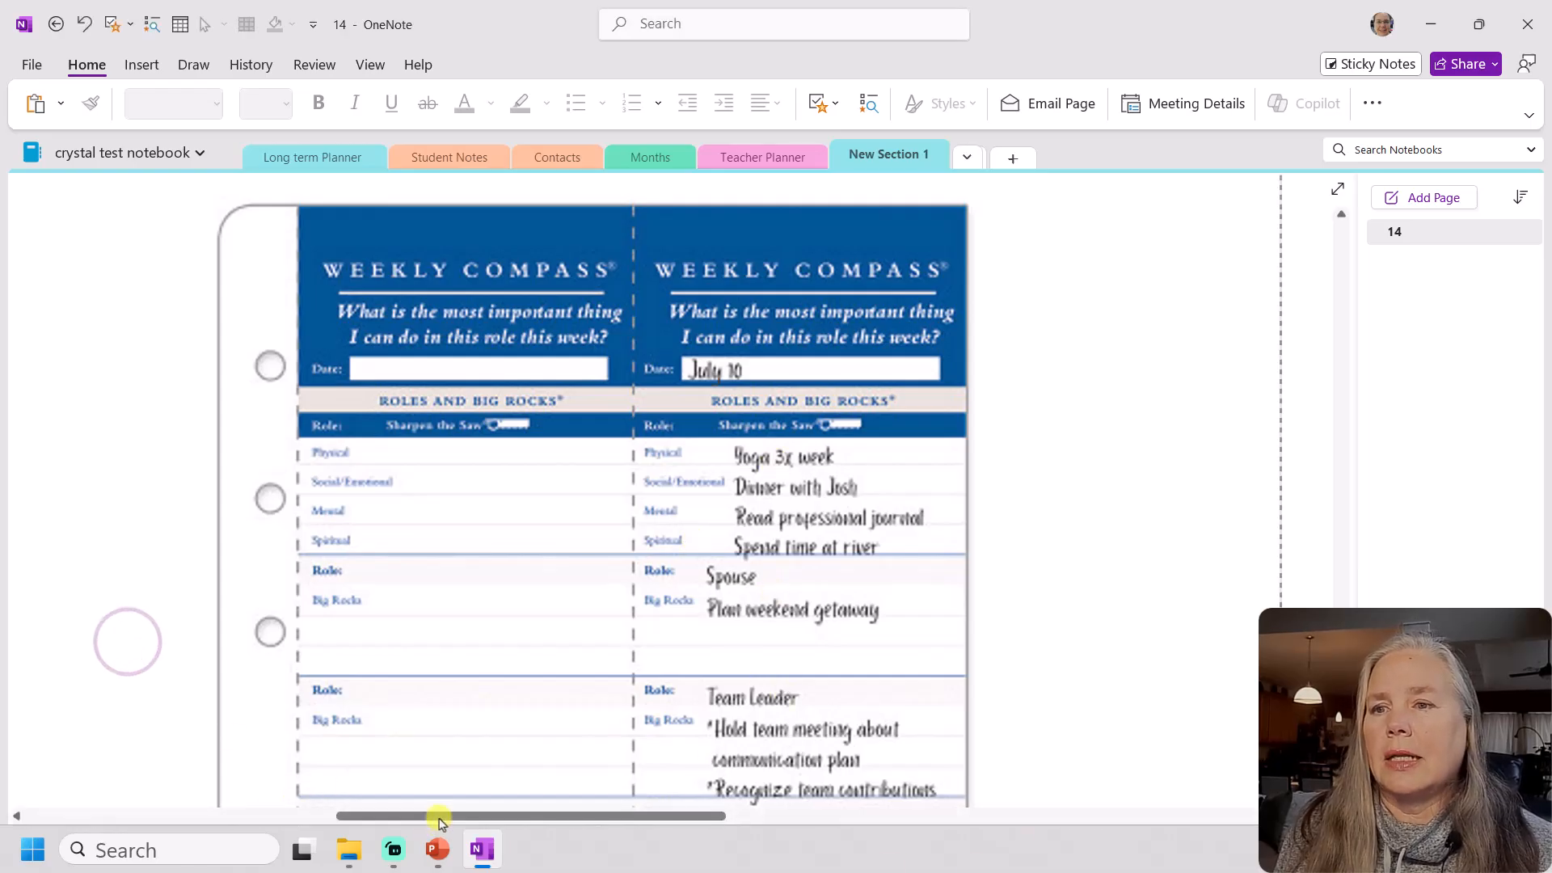
left_click_drag(355, 813, 39, 749)
scroll(177, 577, "up", 4)
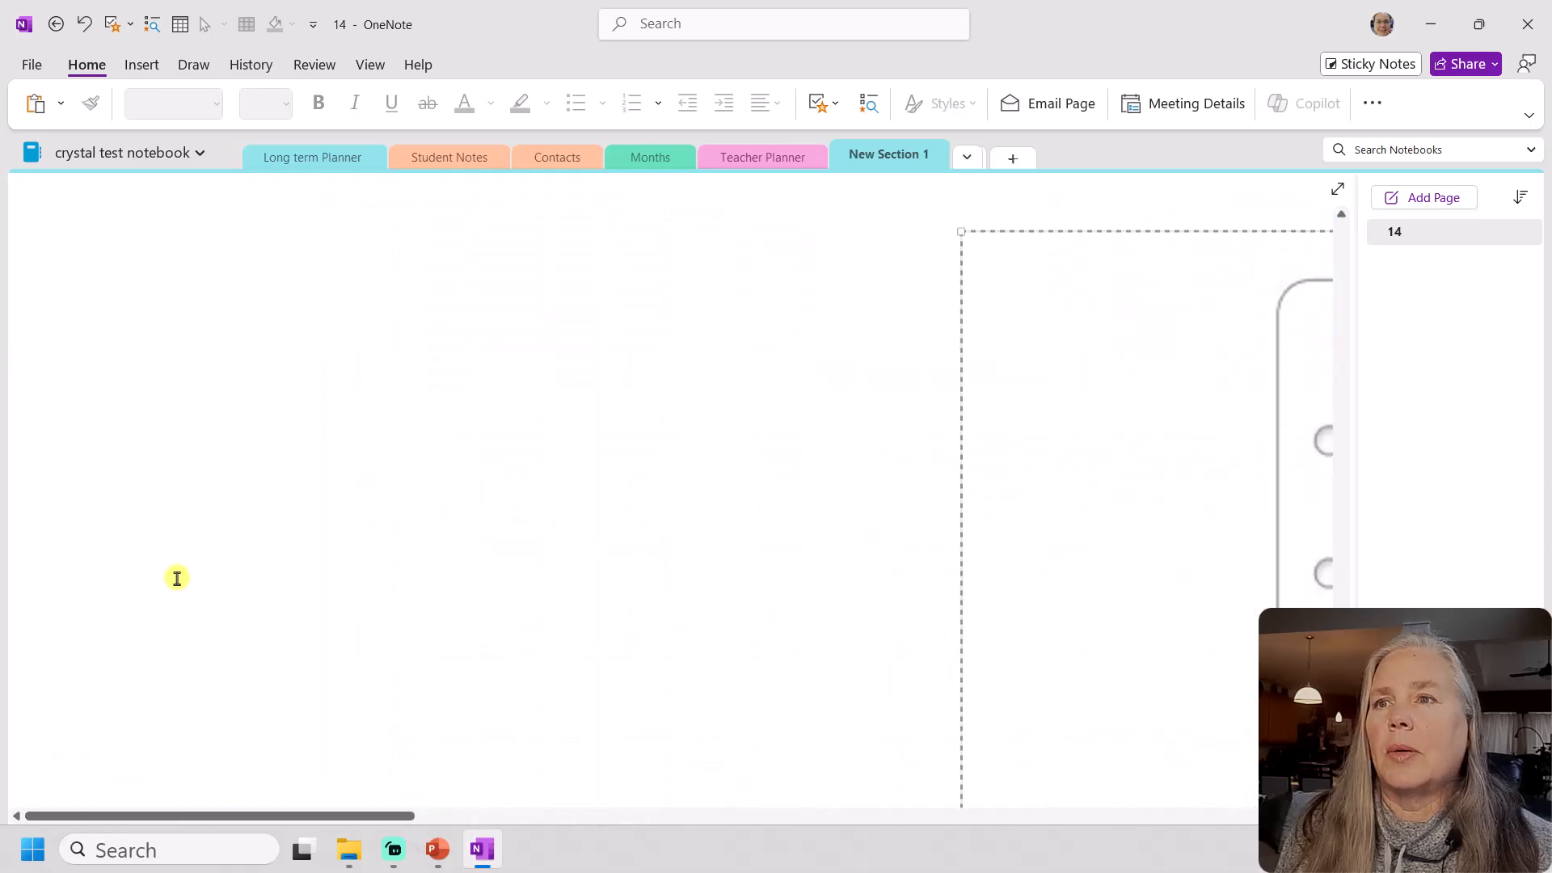
scroll(177, 576, "up", 5)
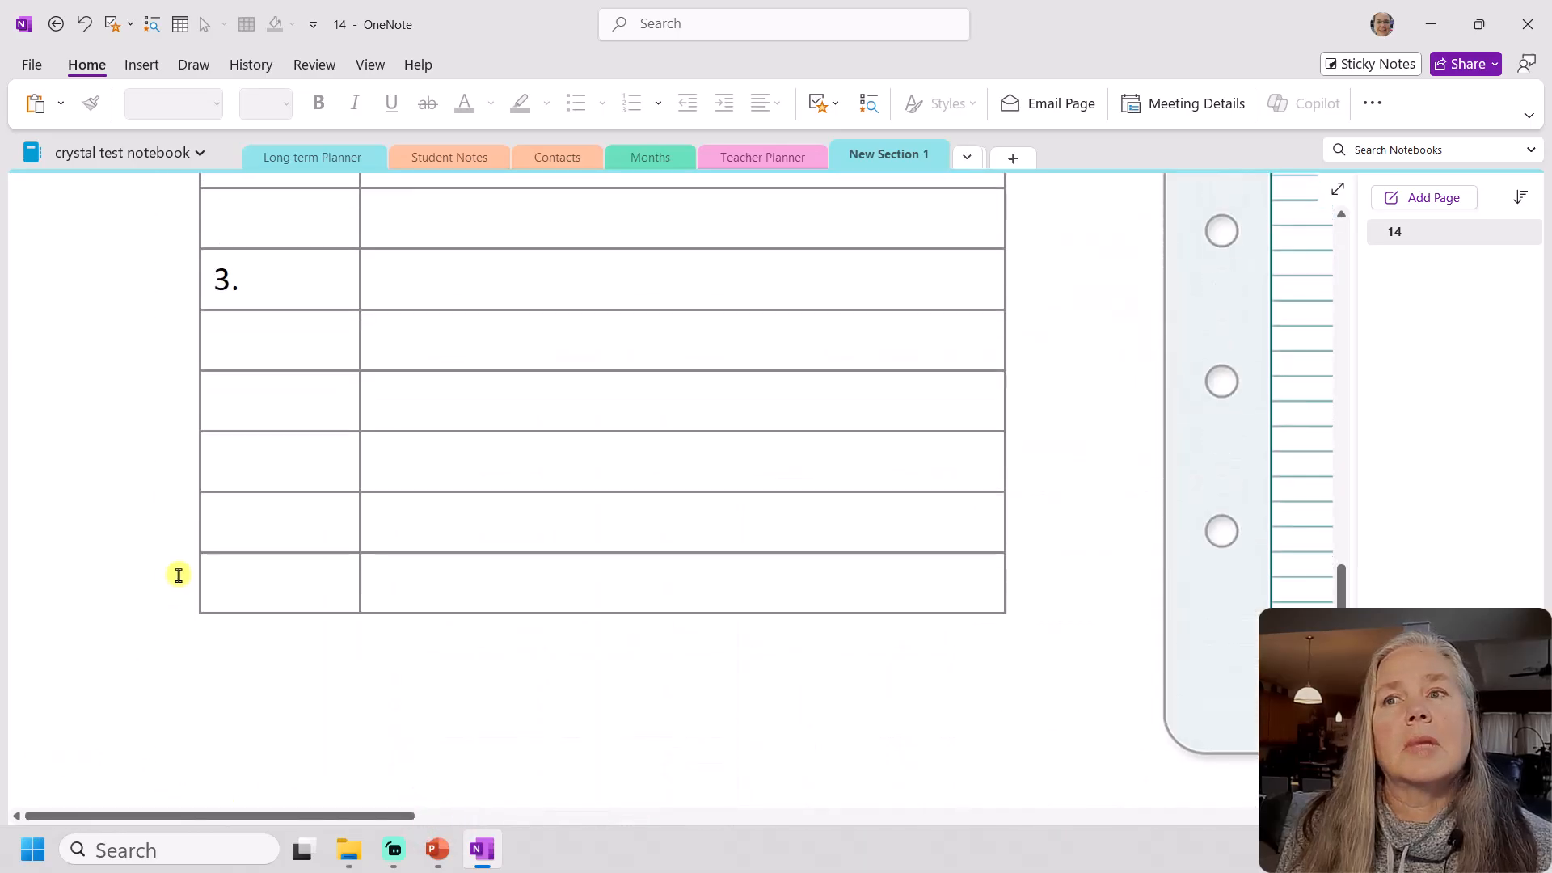
scroll(181, 575, "up", 5)
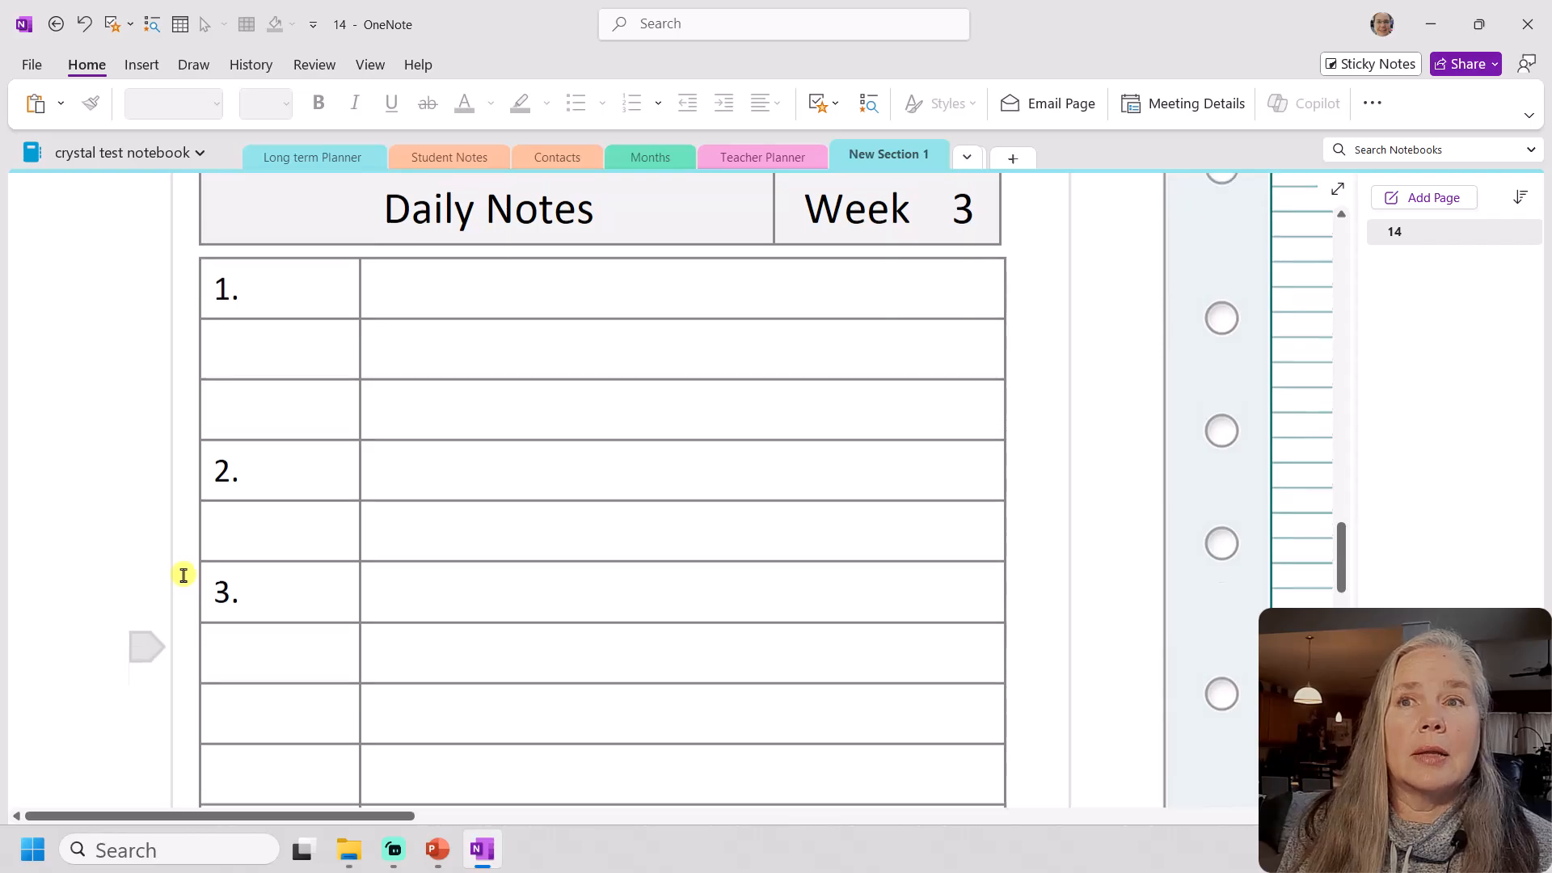
scroll(183, 575, "down", 8)
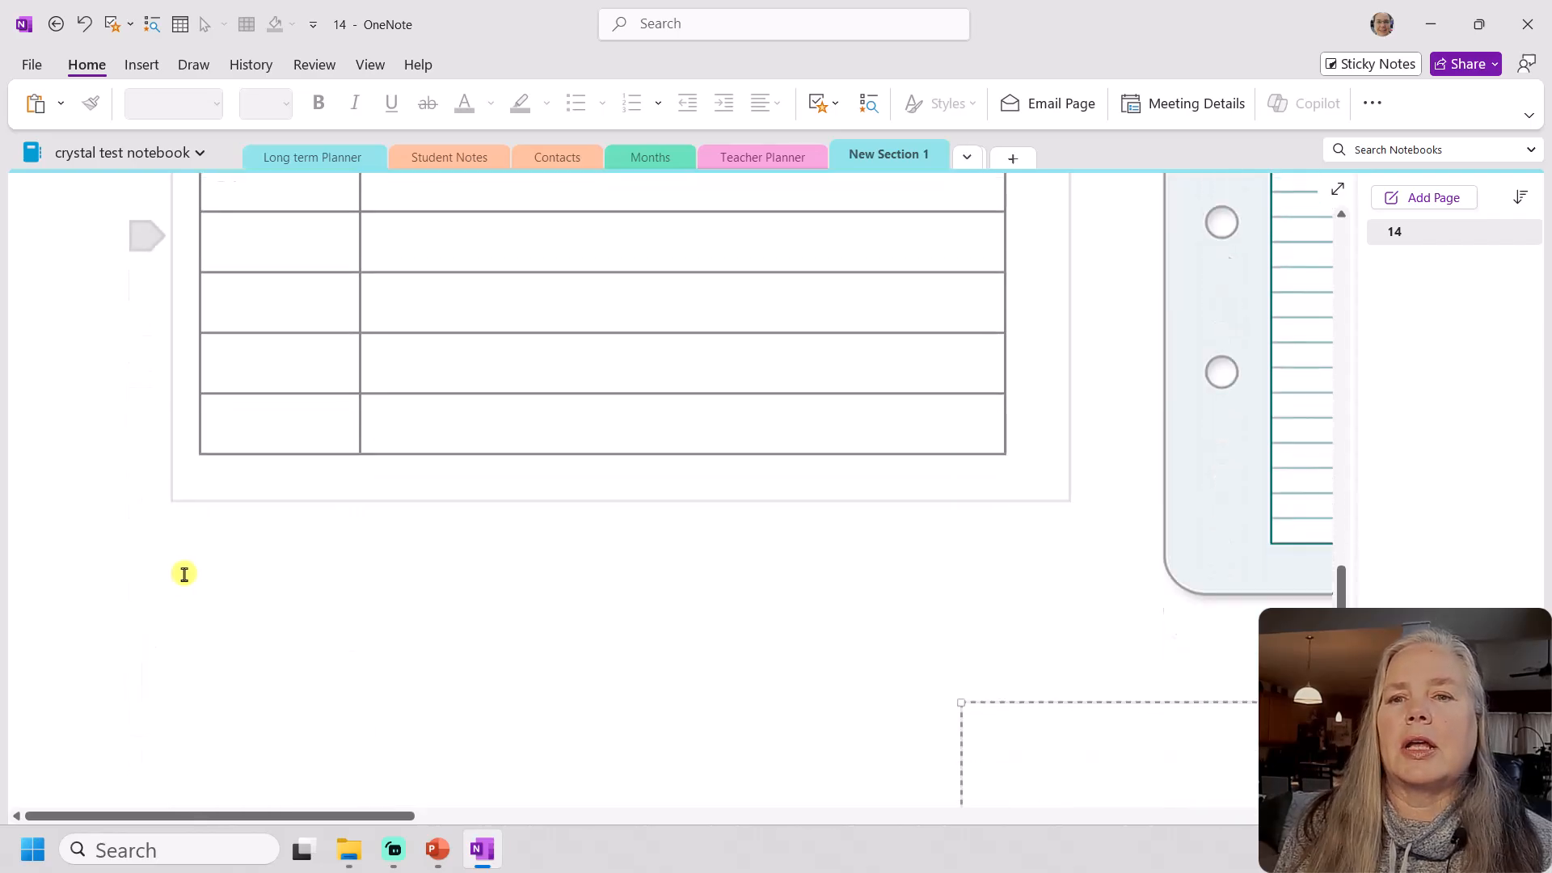
scroll(185, 573, "down", 3)
left_click(213, 377)
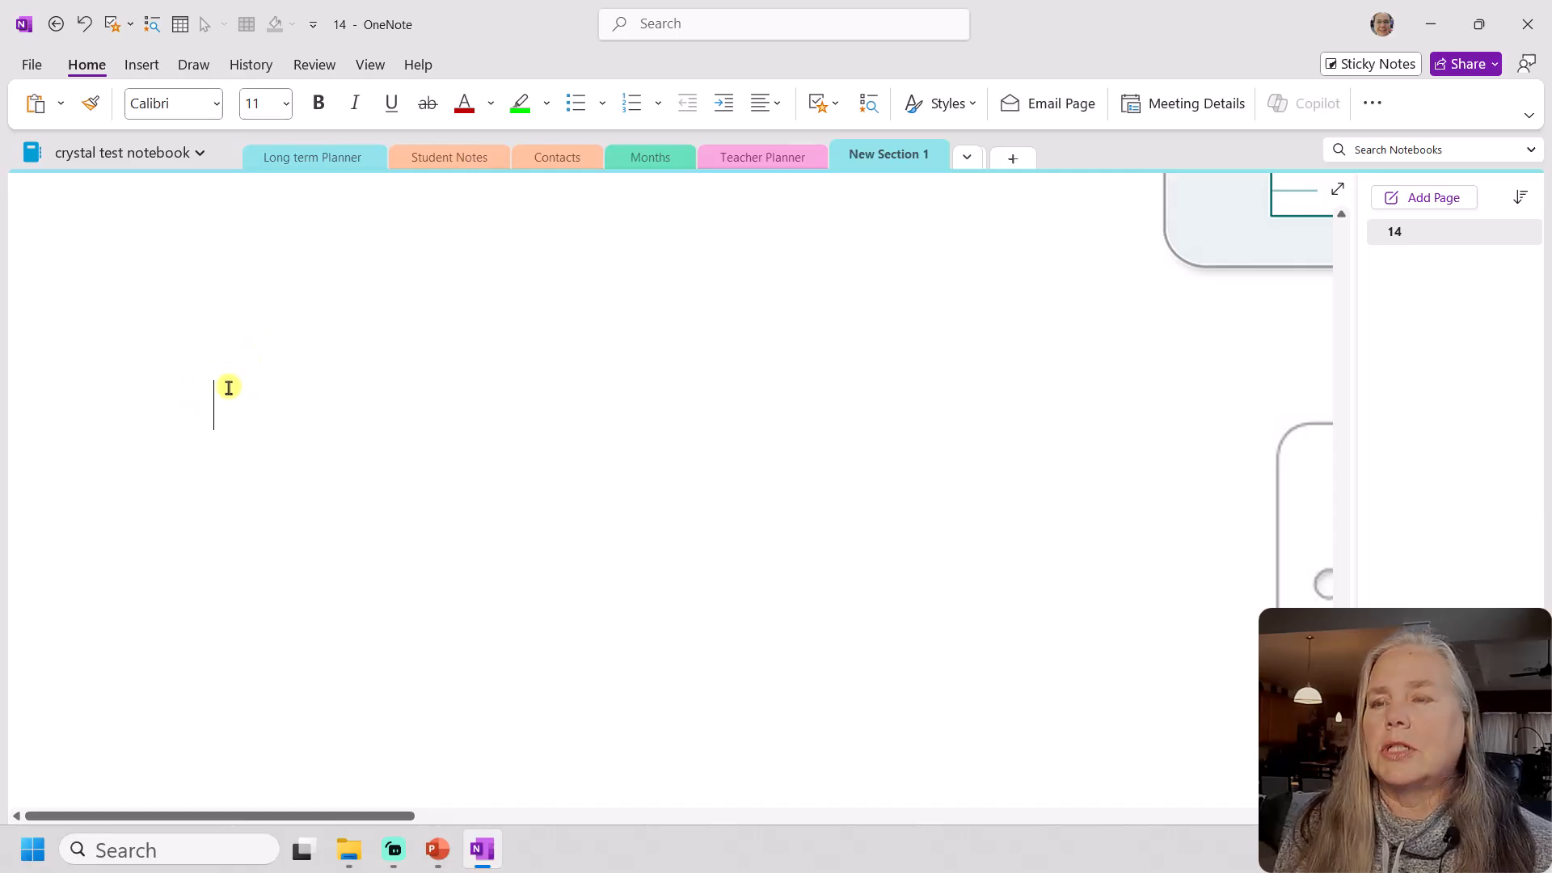
type("Weekl")
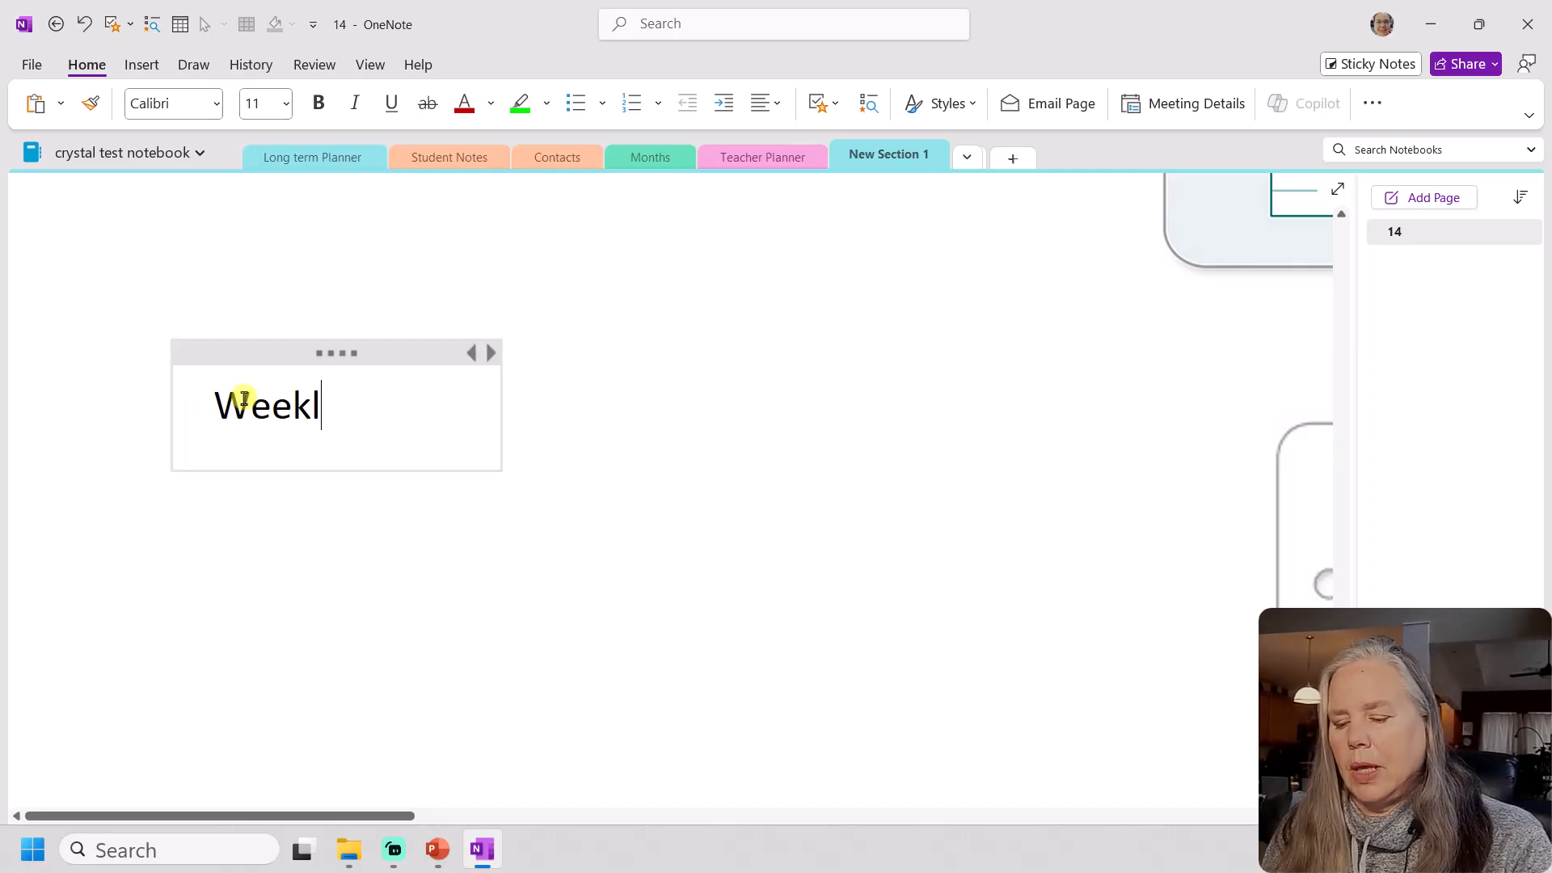
type("y Co,p")
key("BackSpace")
key("BackSpace")
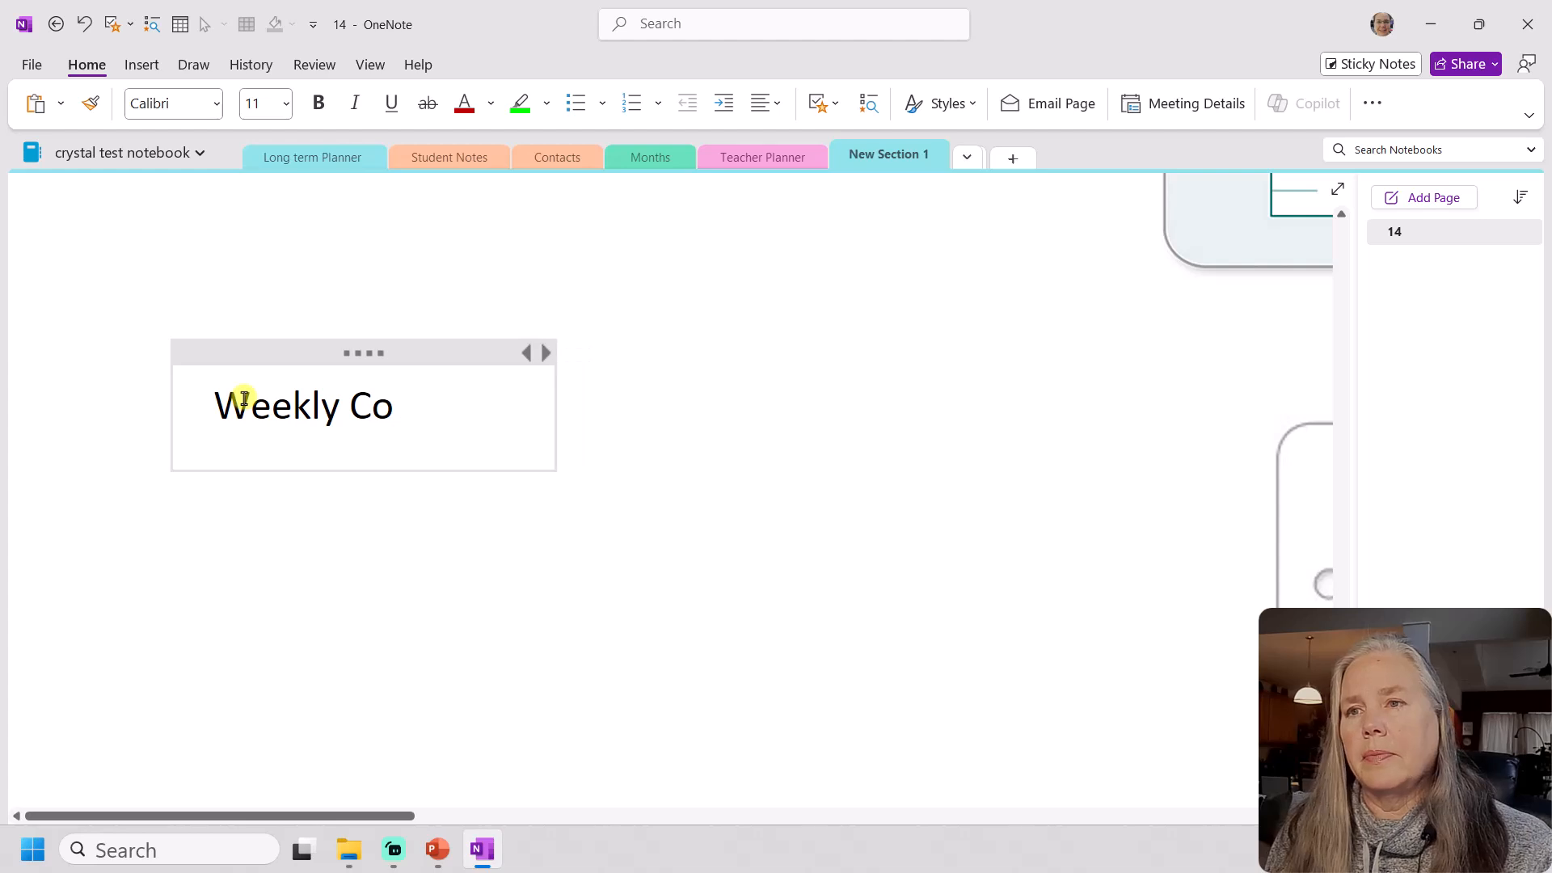
type("mpa")
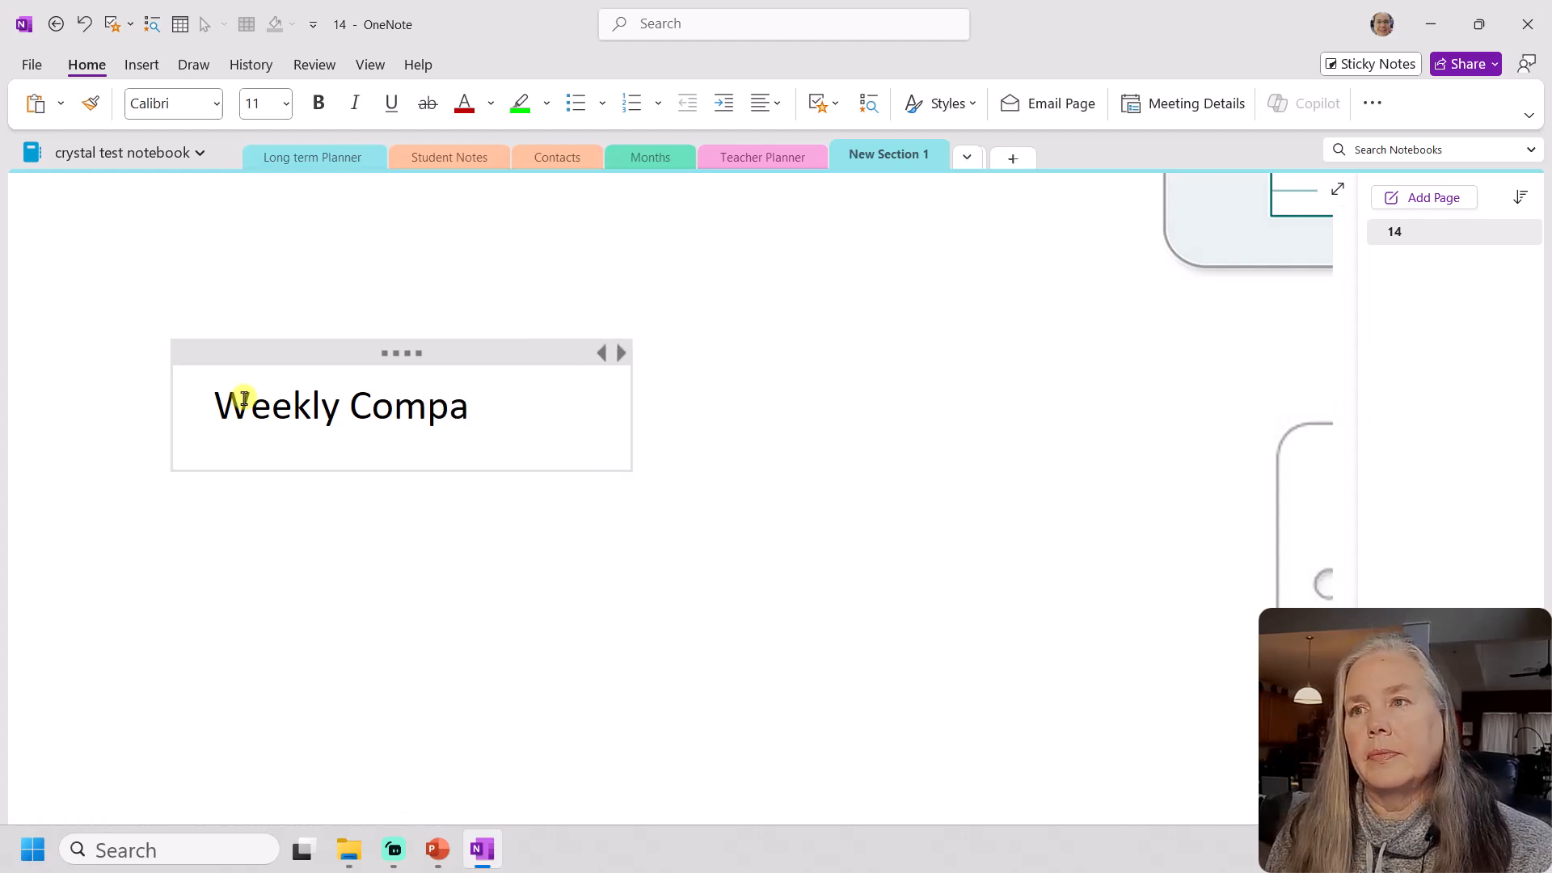
type("ss")
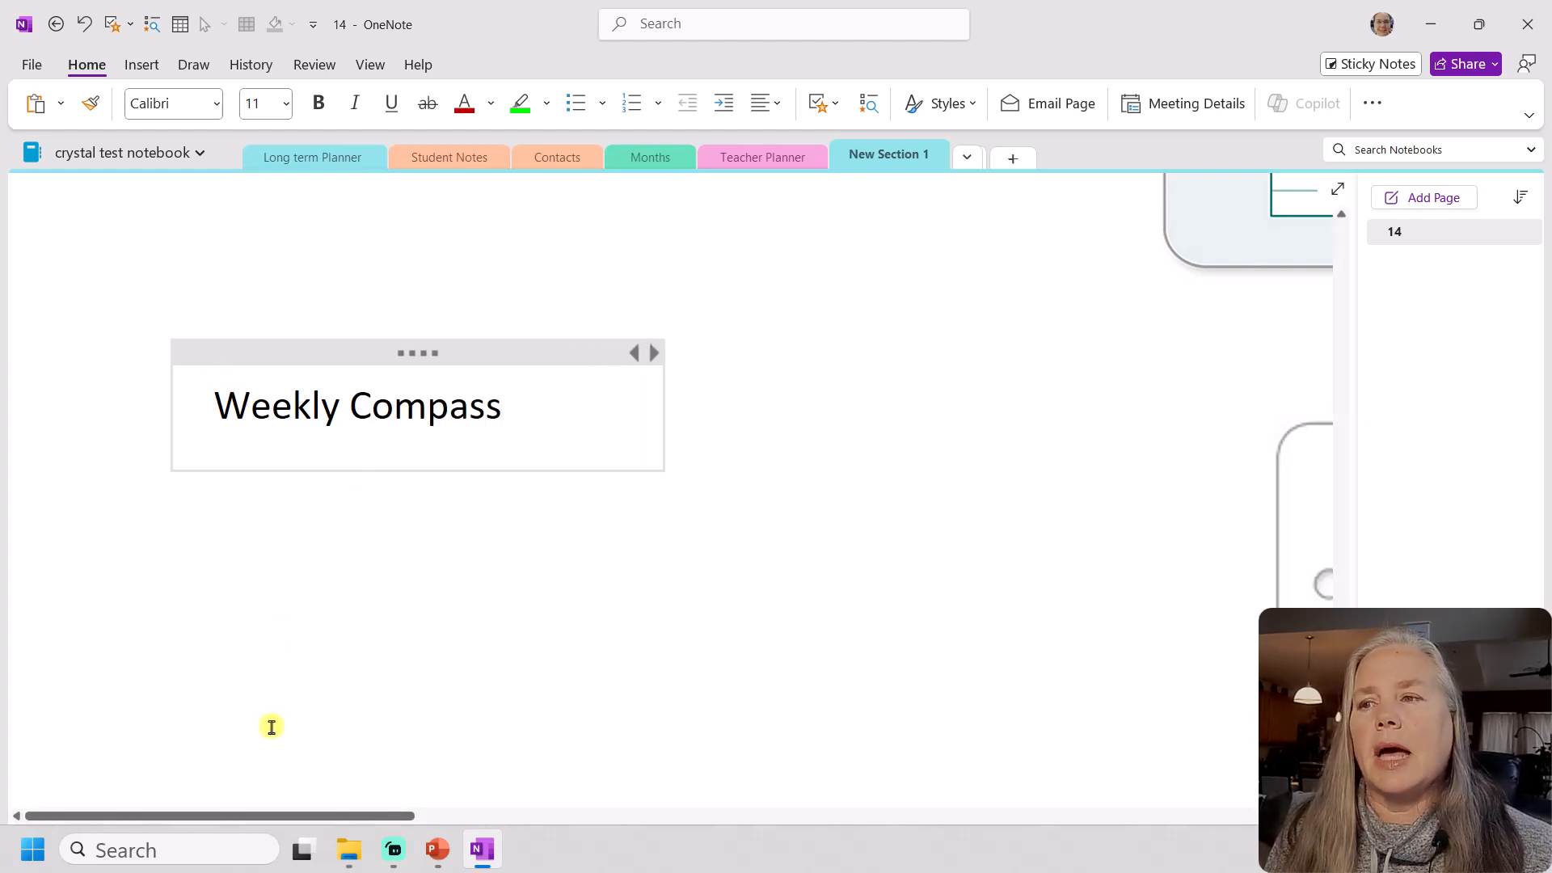
Start a new line under the Weekly Compass heading and turn on dictation, with the reference image in view
left_click_drag(339, 816, 547, 816)
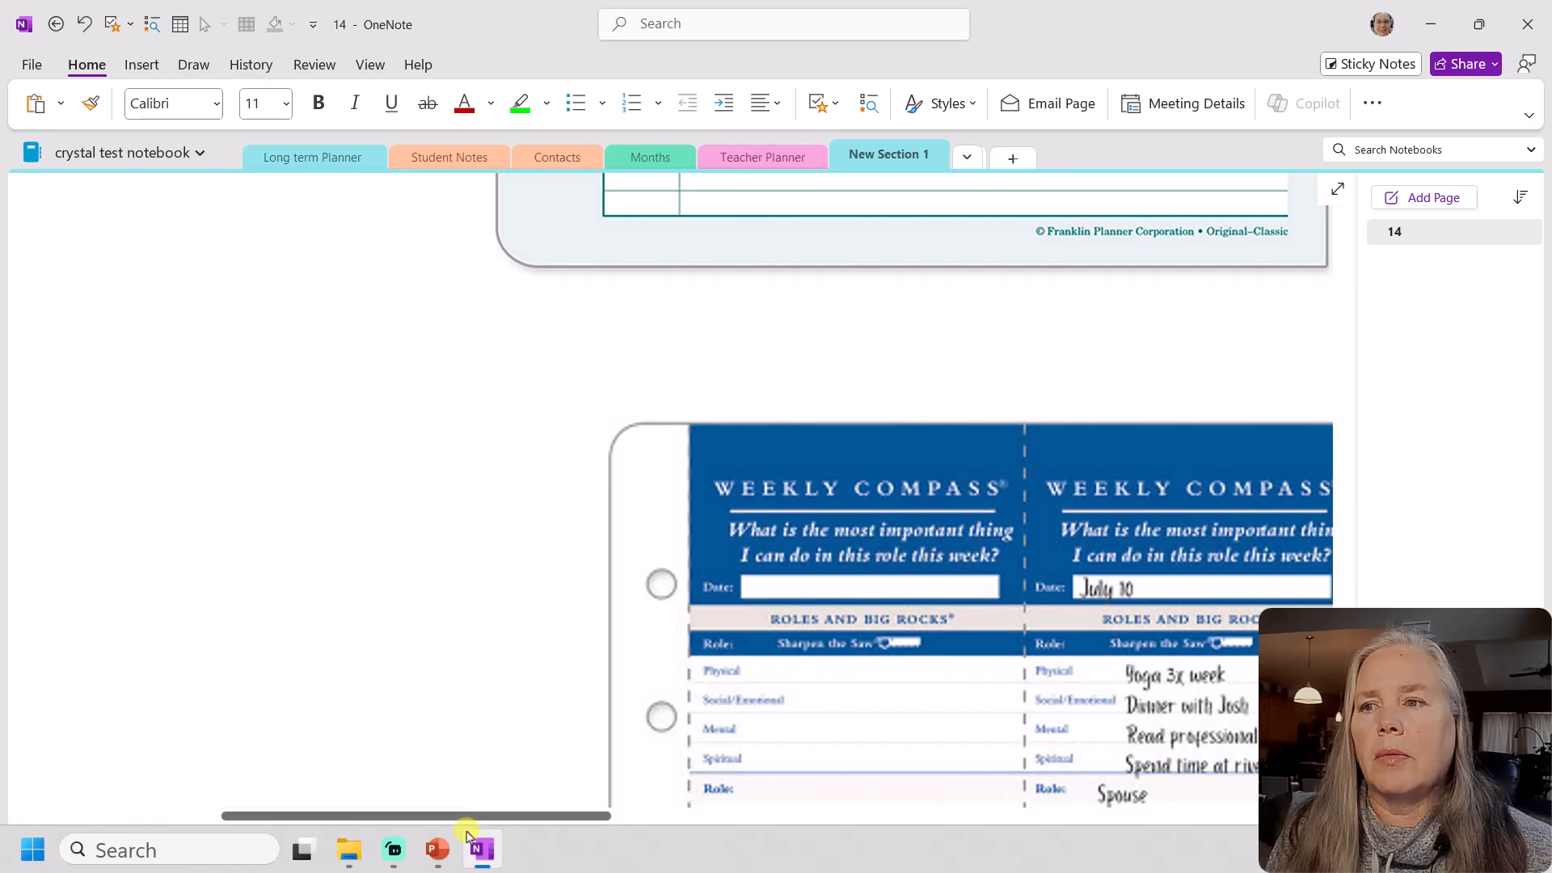
left_click_drag(469, 816, 317, 796)
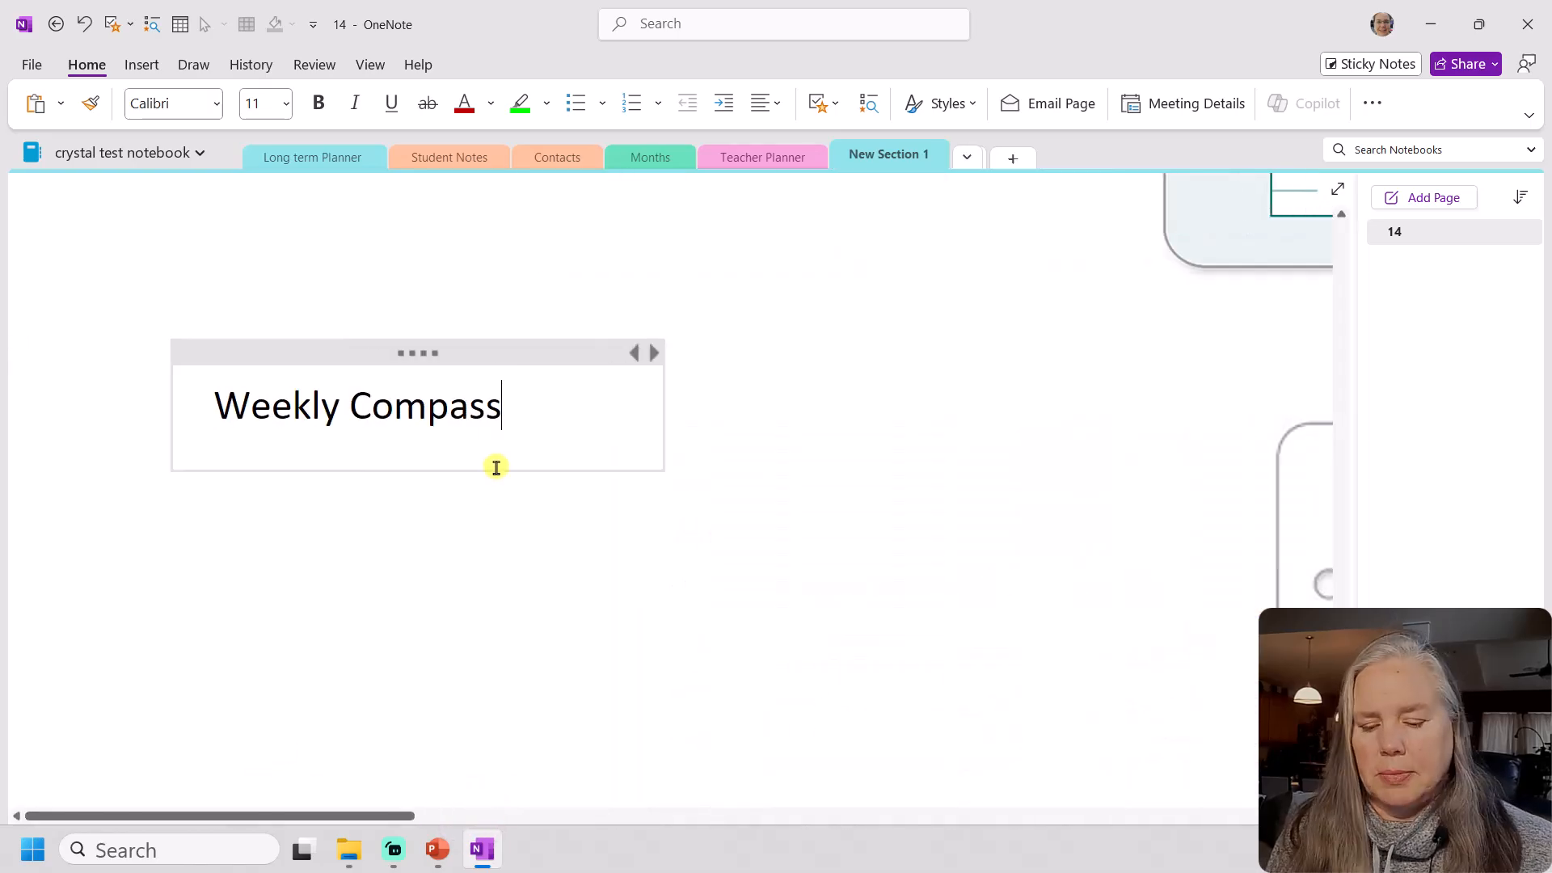
key("Return")
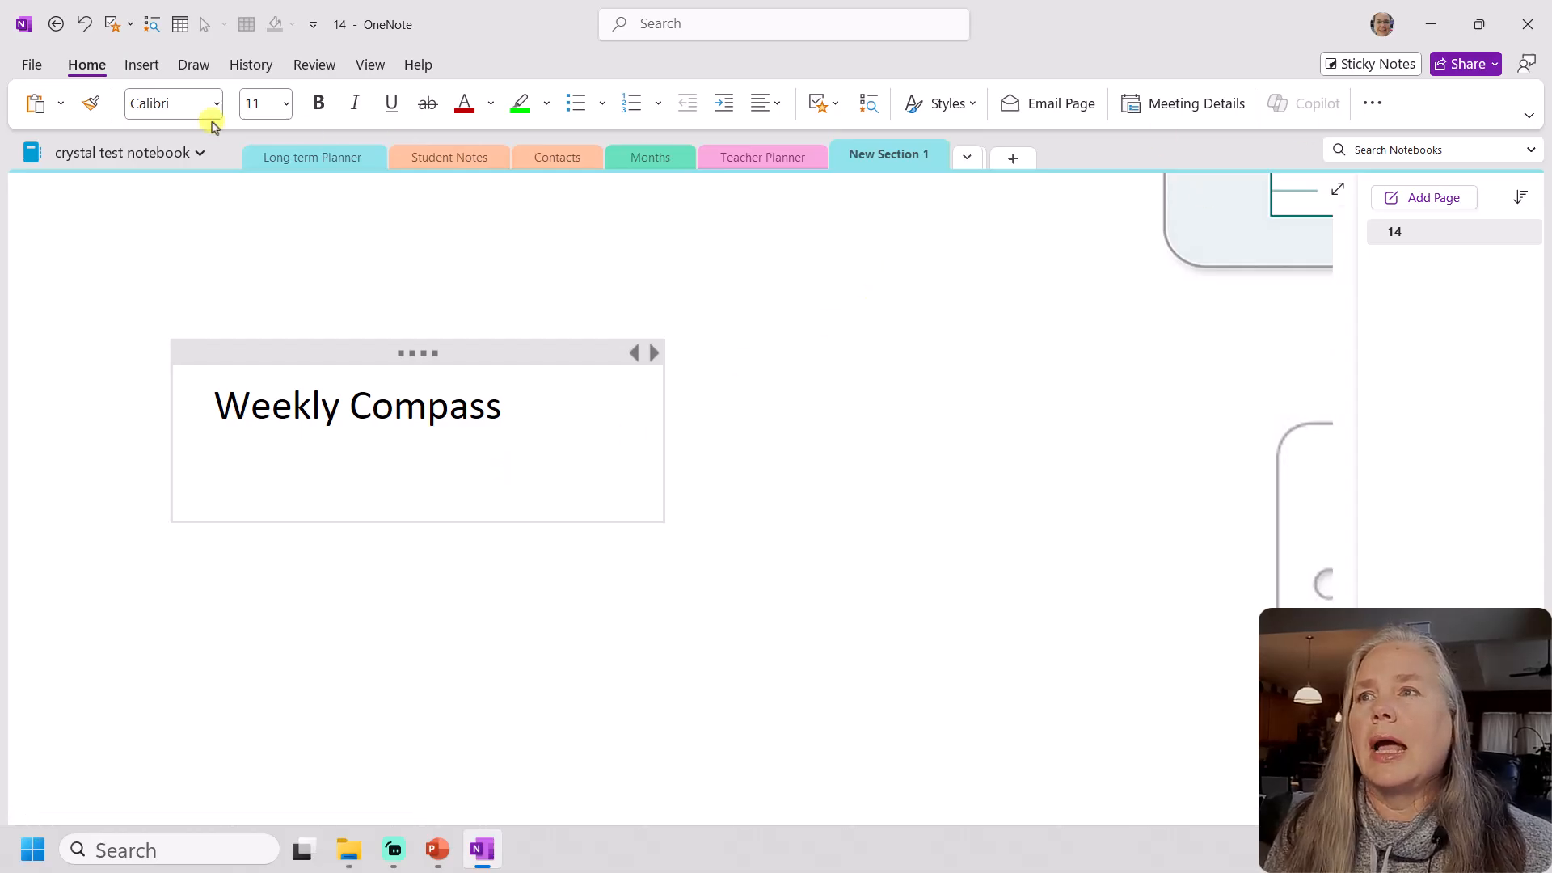
left_click(1376, 103)
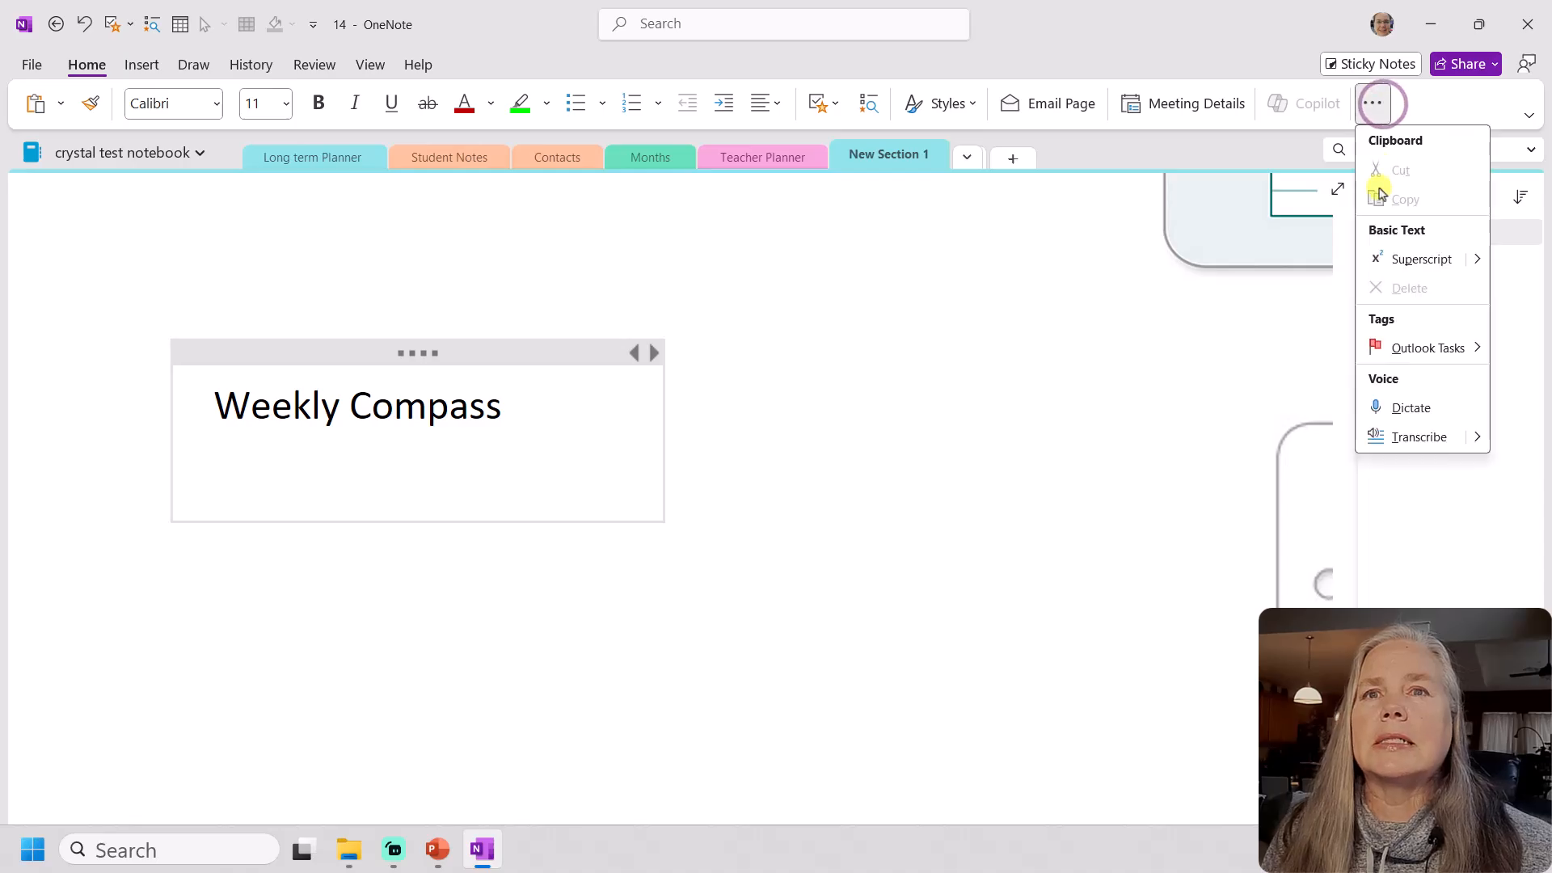
left_click(1390, 407)
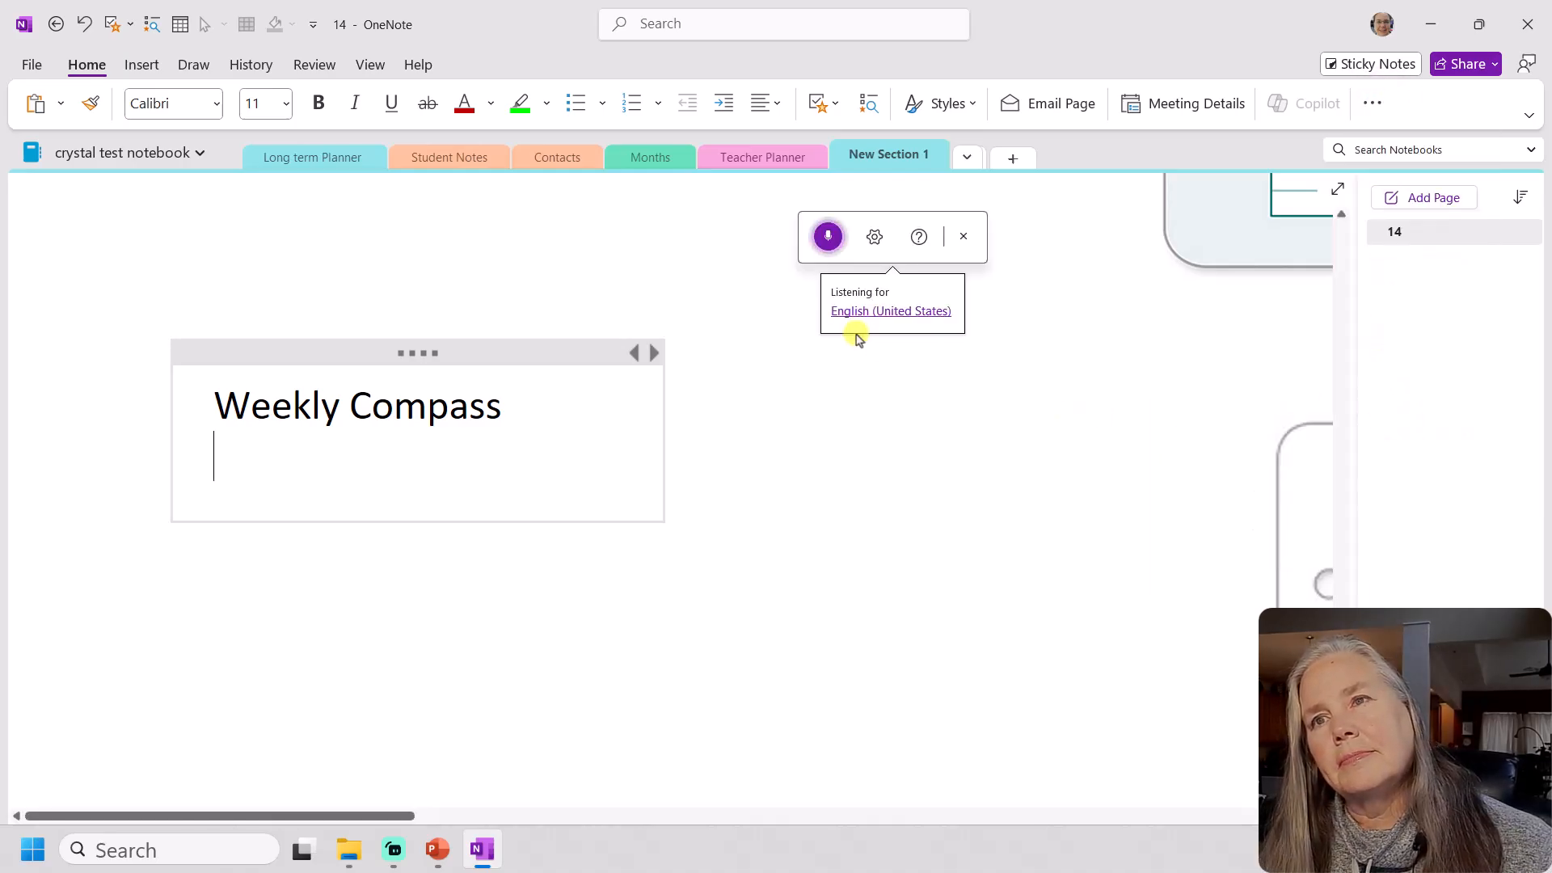
left_click_drag(332, 813, 478, 815)
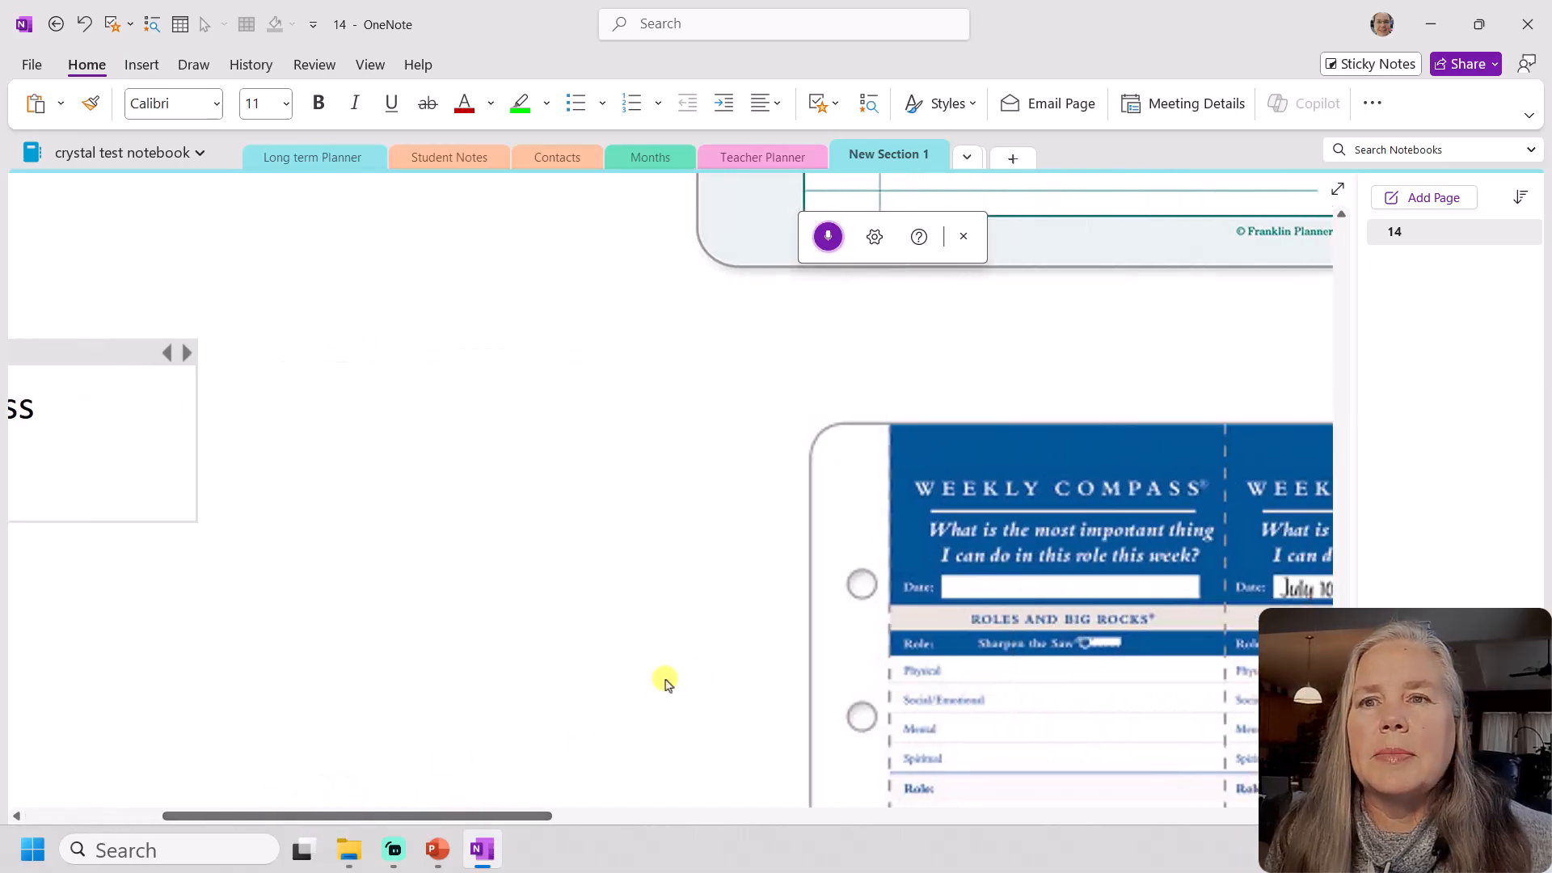
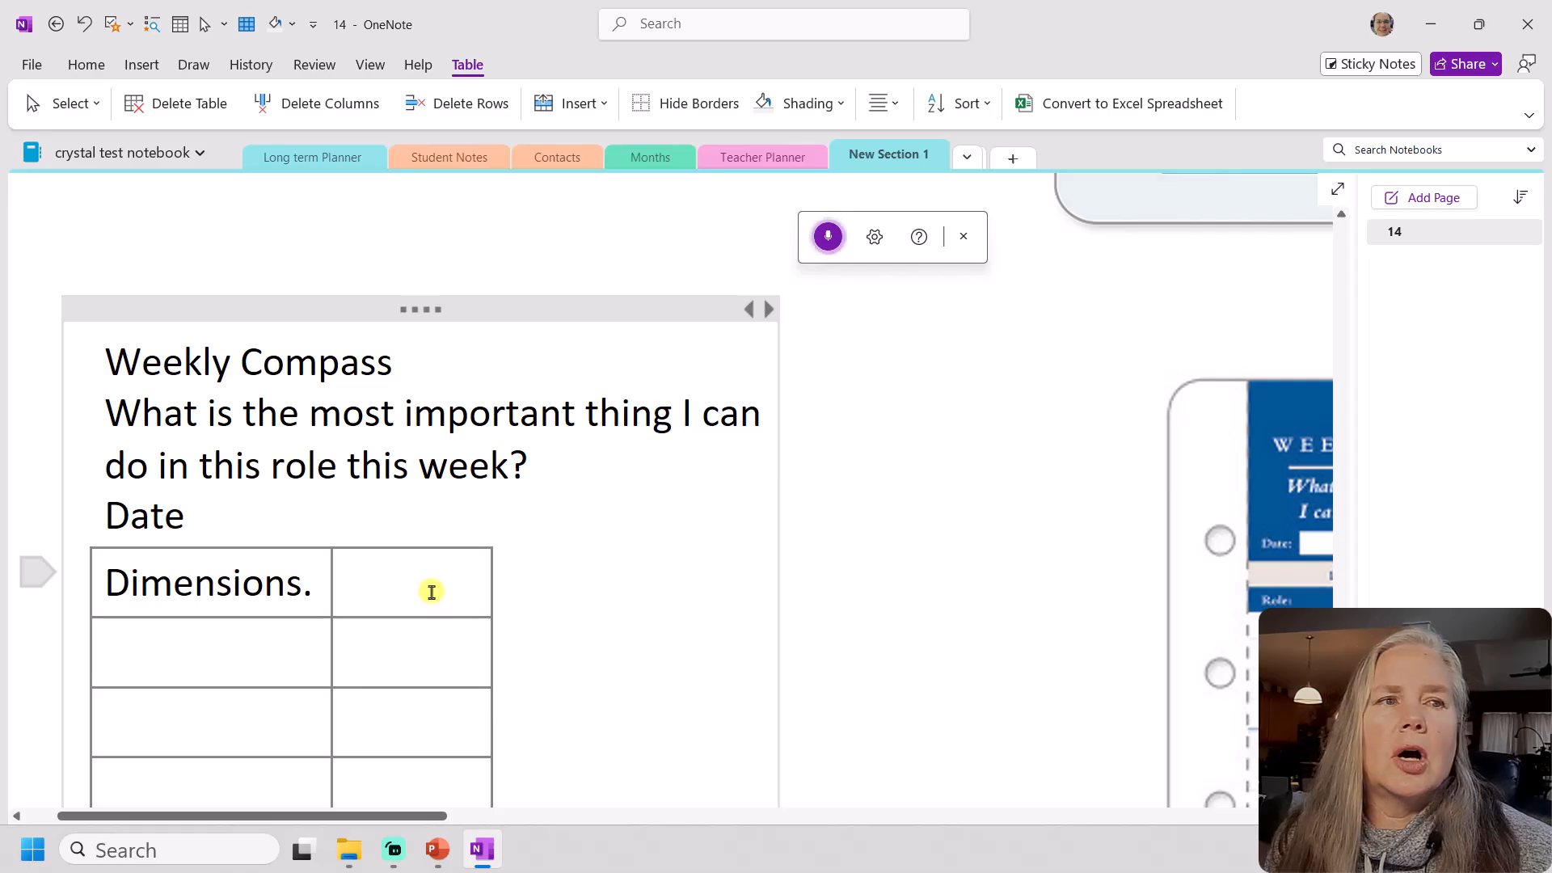
Dictate the header "Sharpen the saw" and the row labels Physical, Social and emotional, Mental, Spiritual, Roll and Big rocks, and stop dictation
left_click(229, 669)
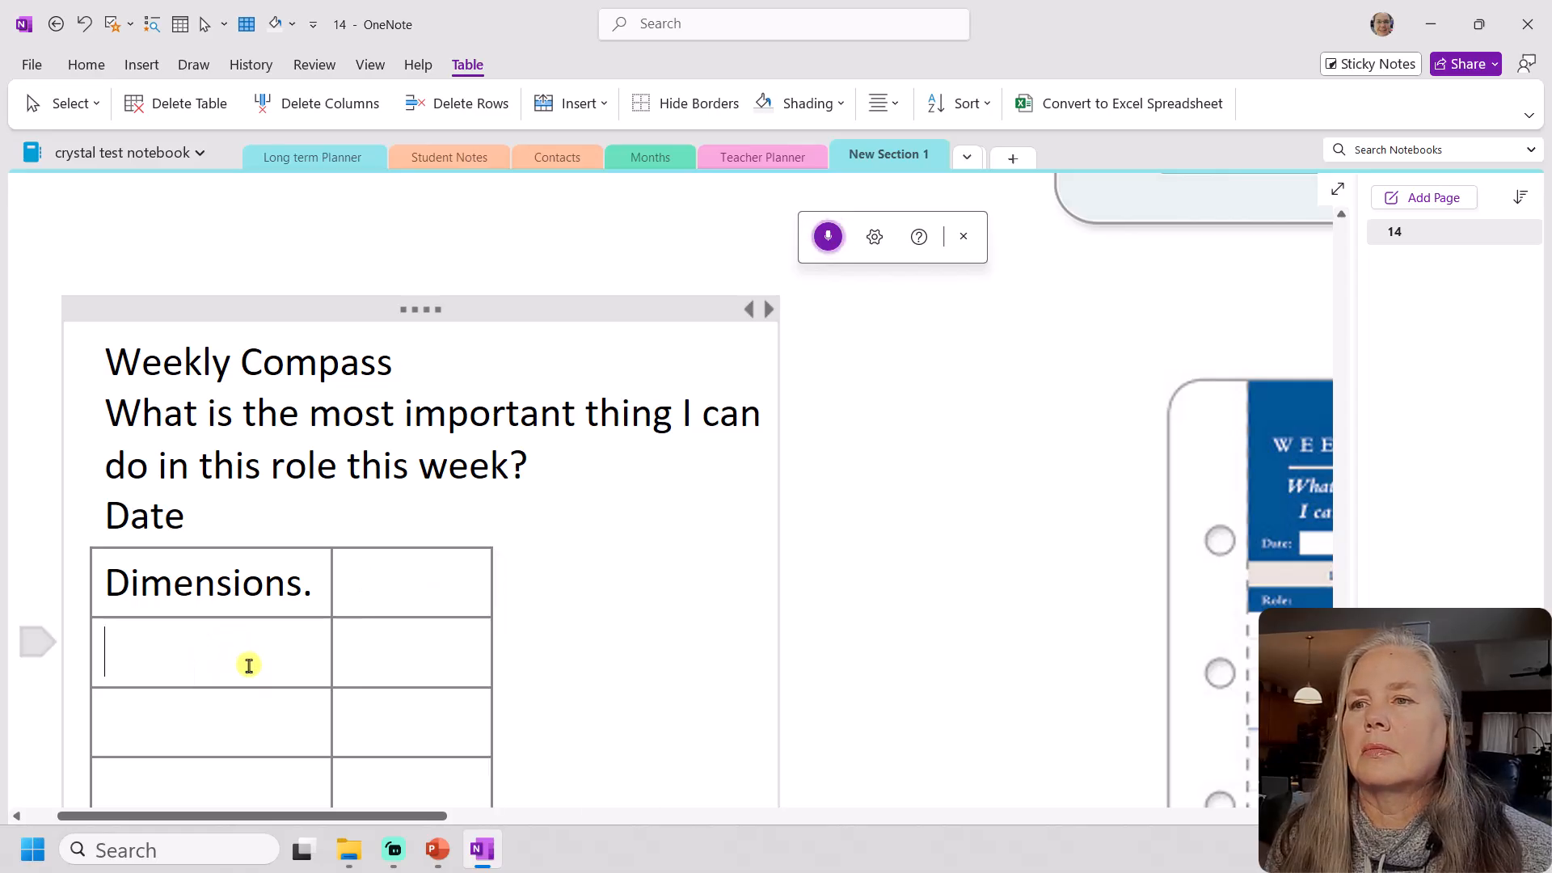
left_click(212, 663)
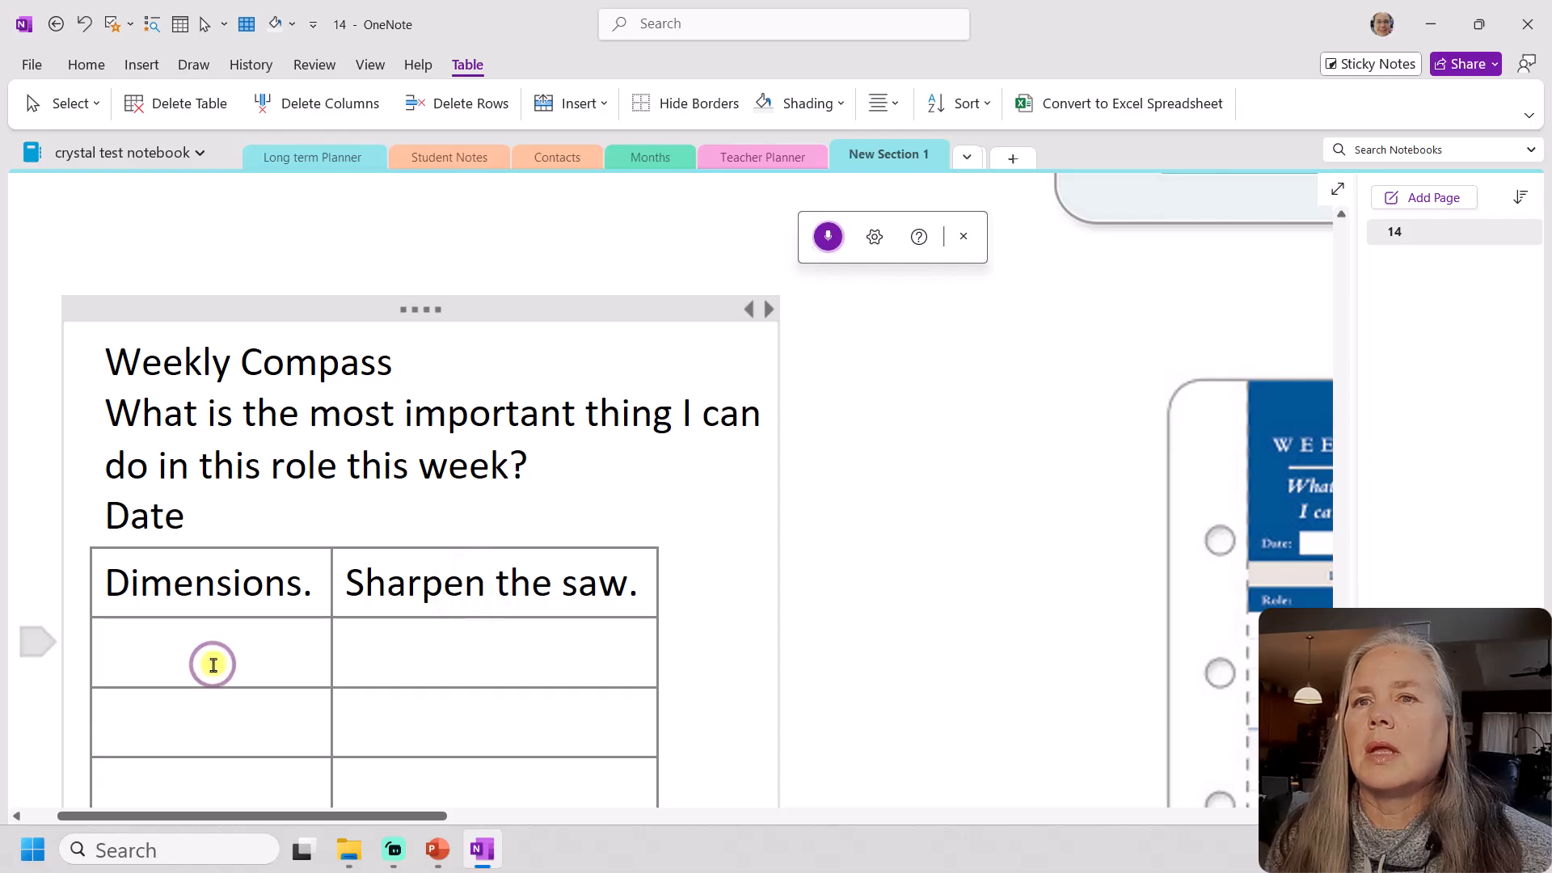
left_click(198, 738)
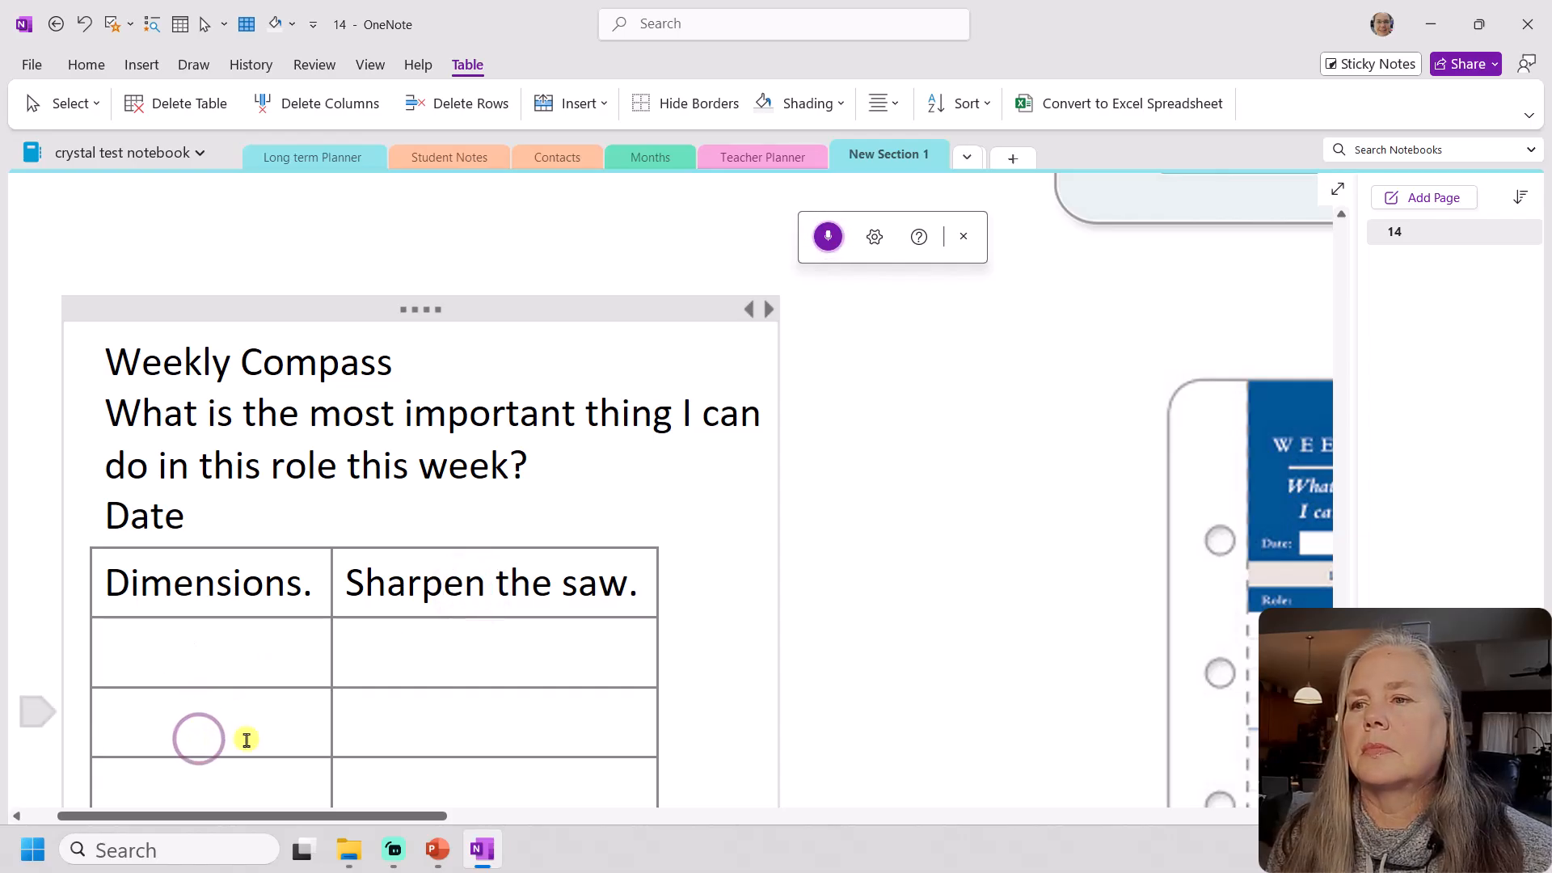
left_click(229, 661)
left_click(224, 712)
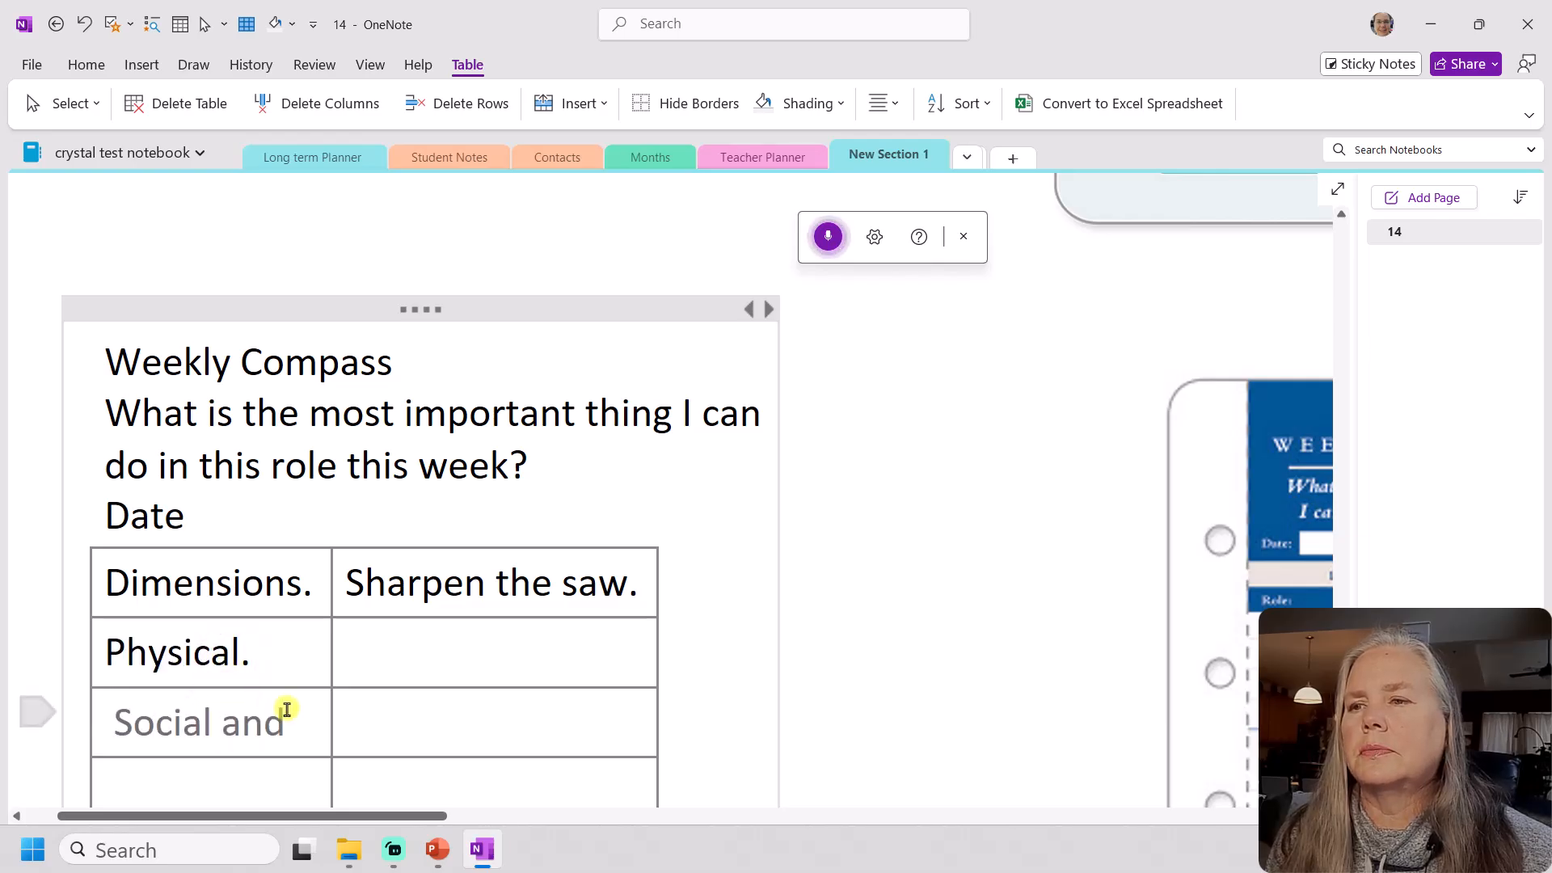
scroll(287, 709, "down", 2)
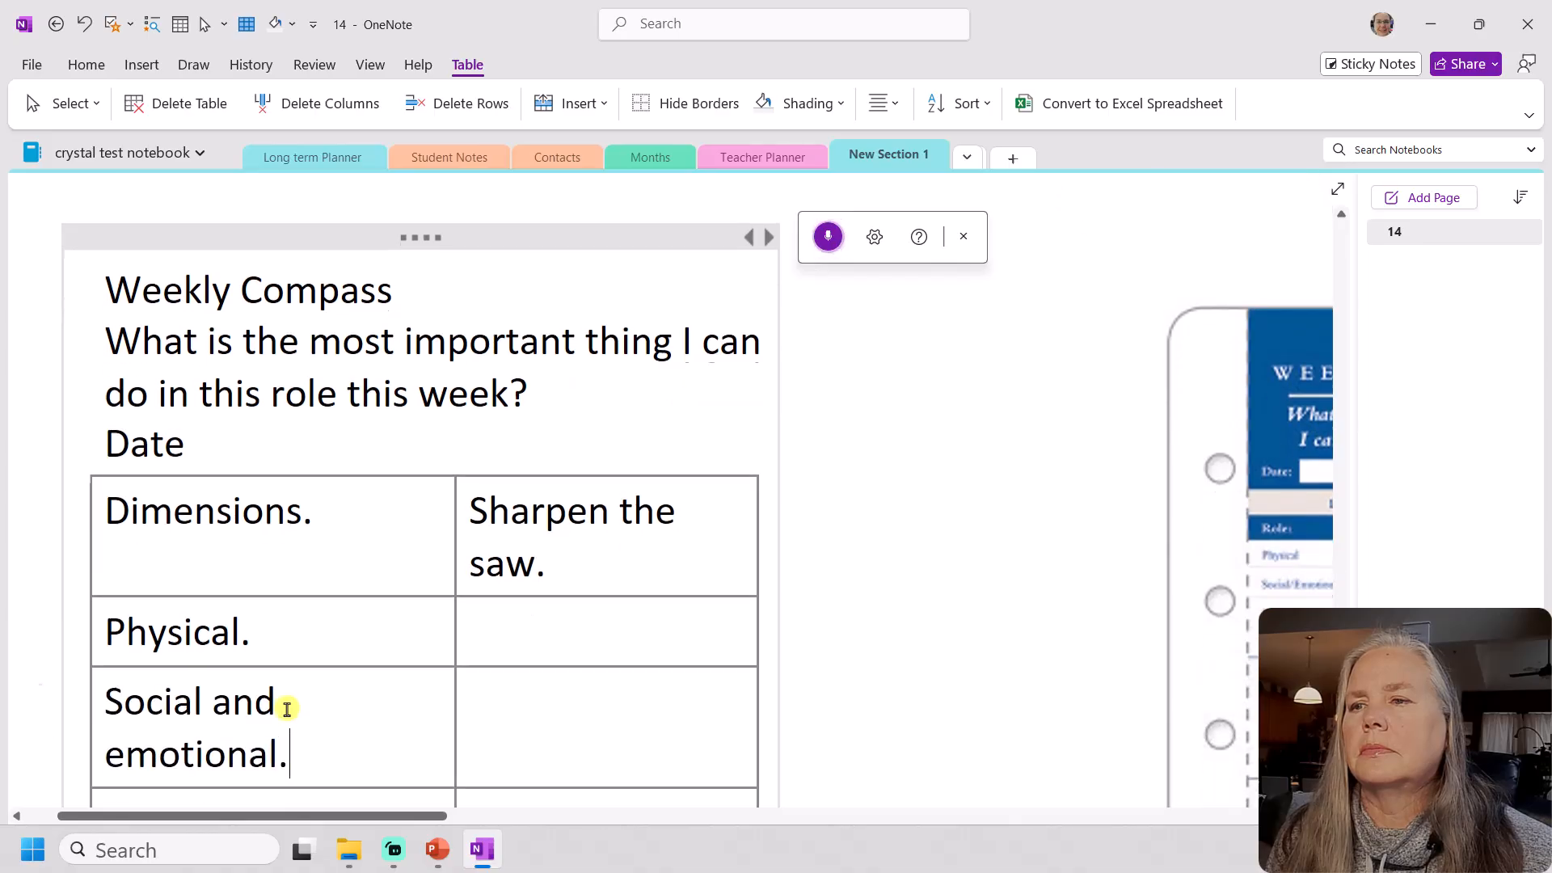
left_click(263, 750)
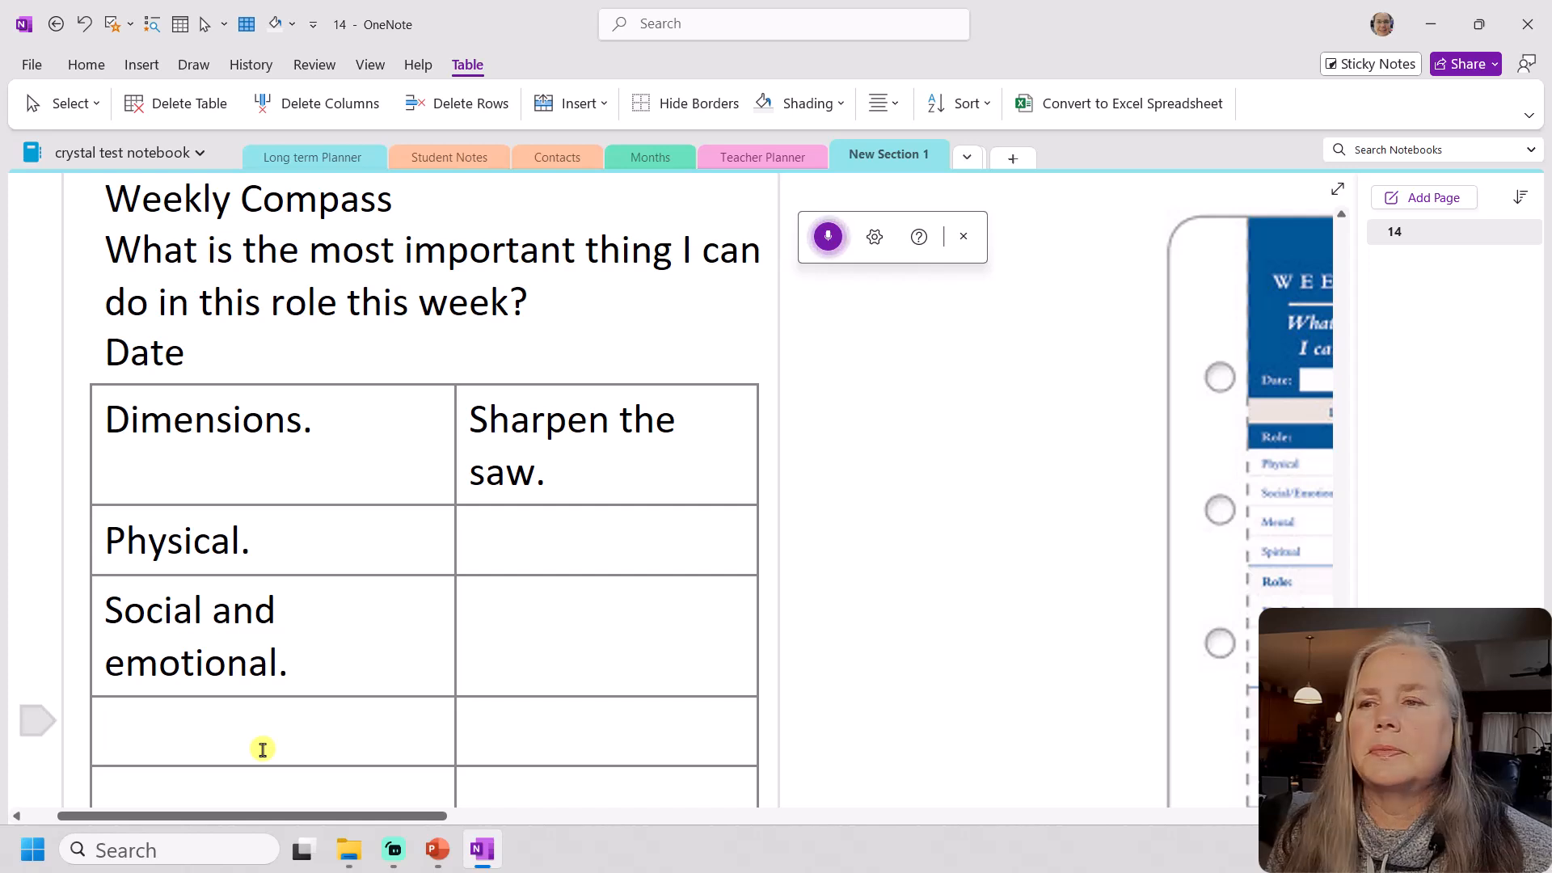
scroll(263, 750, "down", 1)
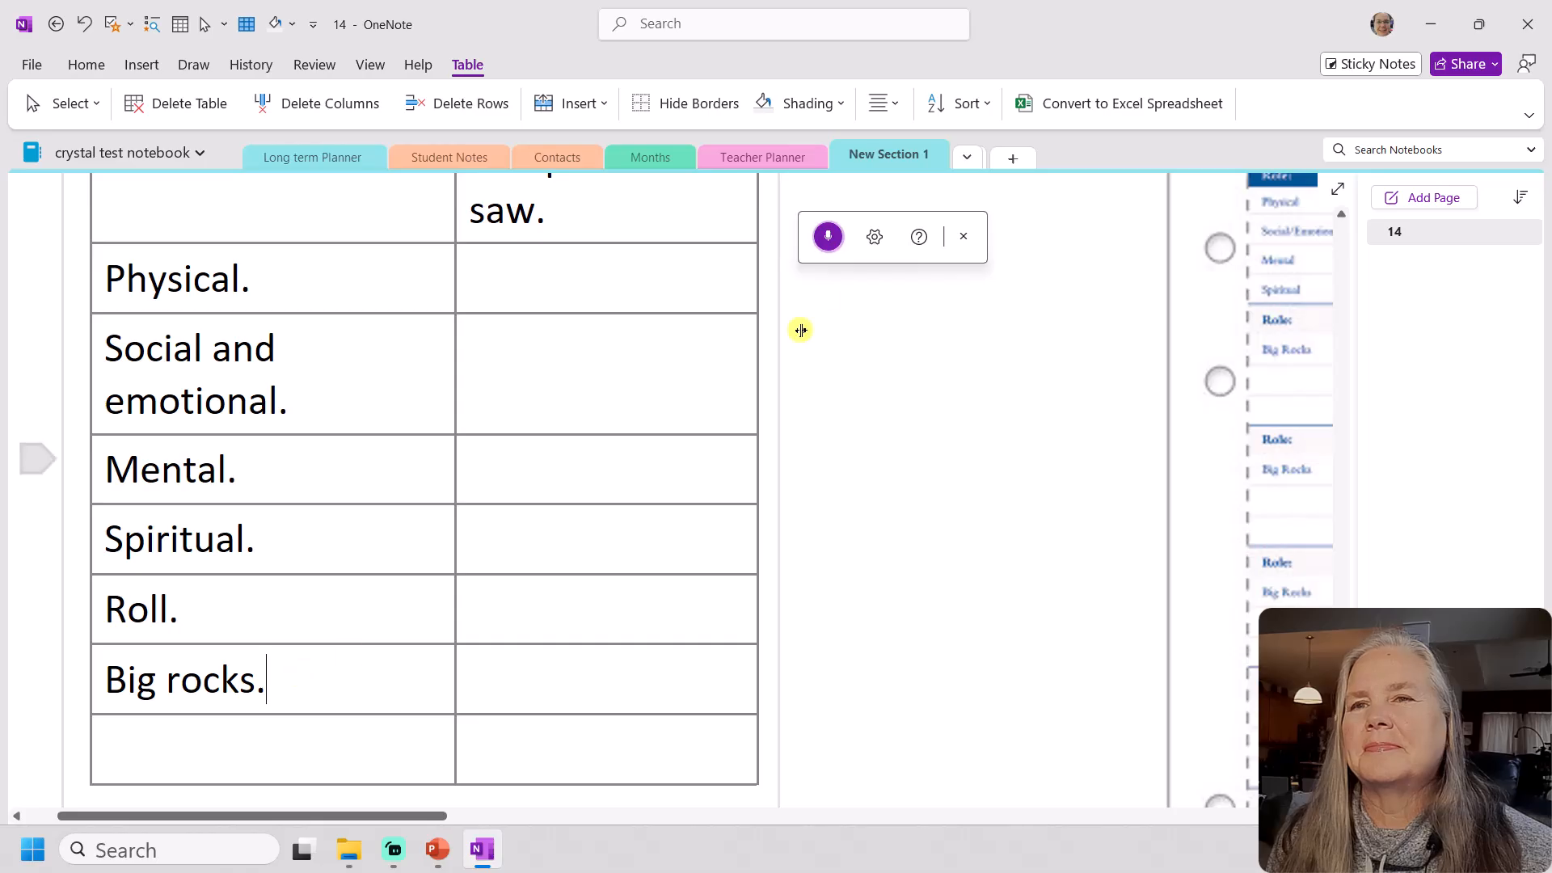
left_click(828, 236)
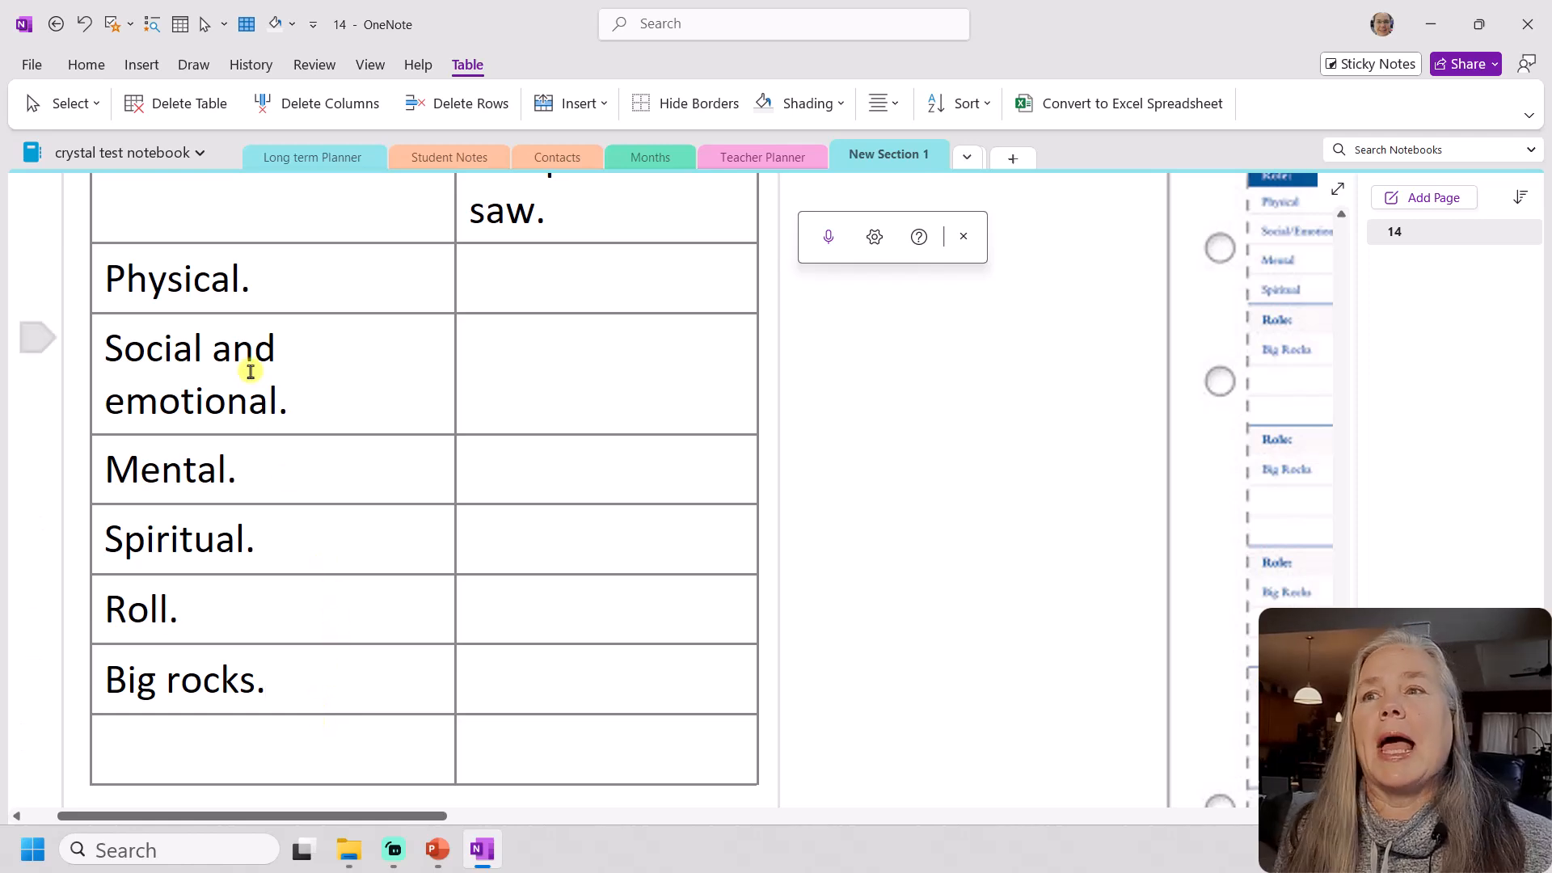
Remove the trailing period from the Physical label and change the row label below it to "Social /emotional"
key("BackSpace")
left_click(290, 403)
key("BackSpace")
key("BackSpace")
key("BackSpace")
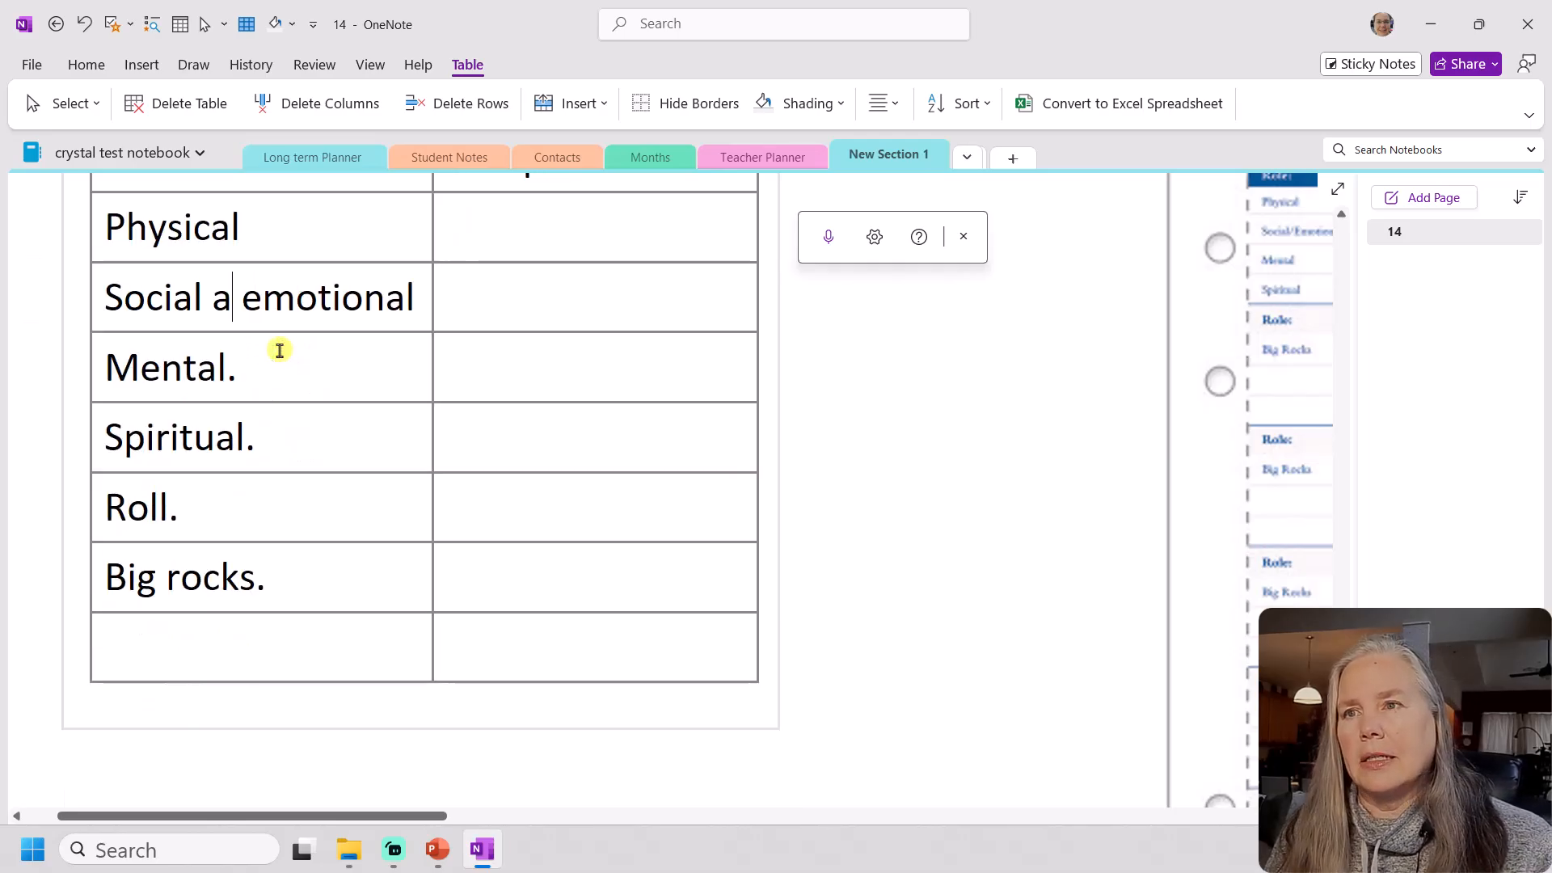
key("BackSpace")
type("/")
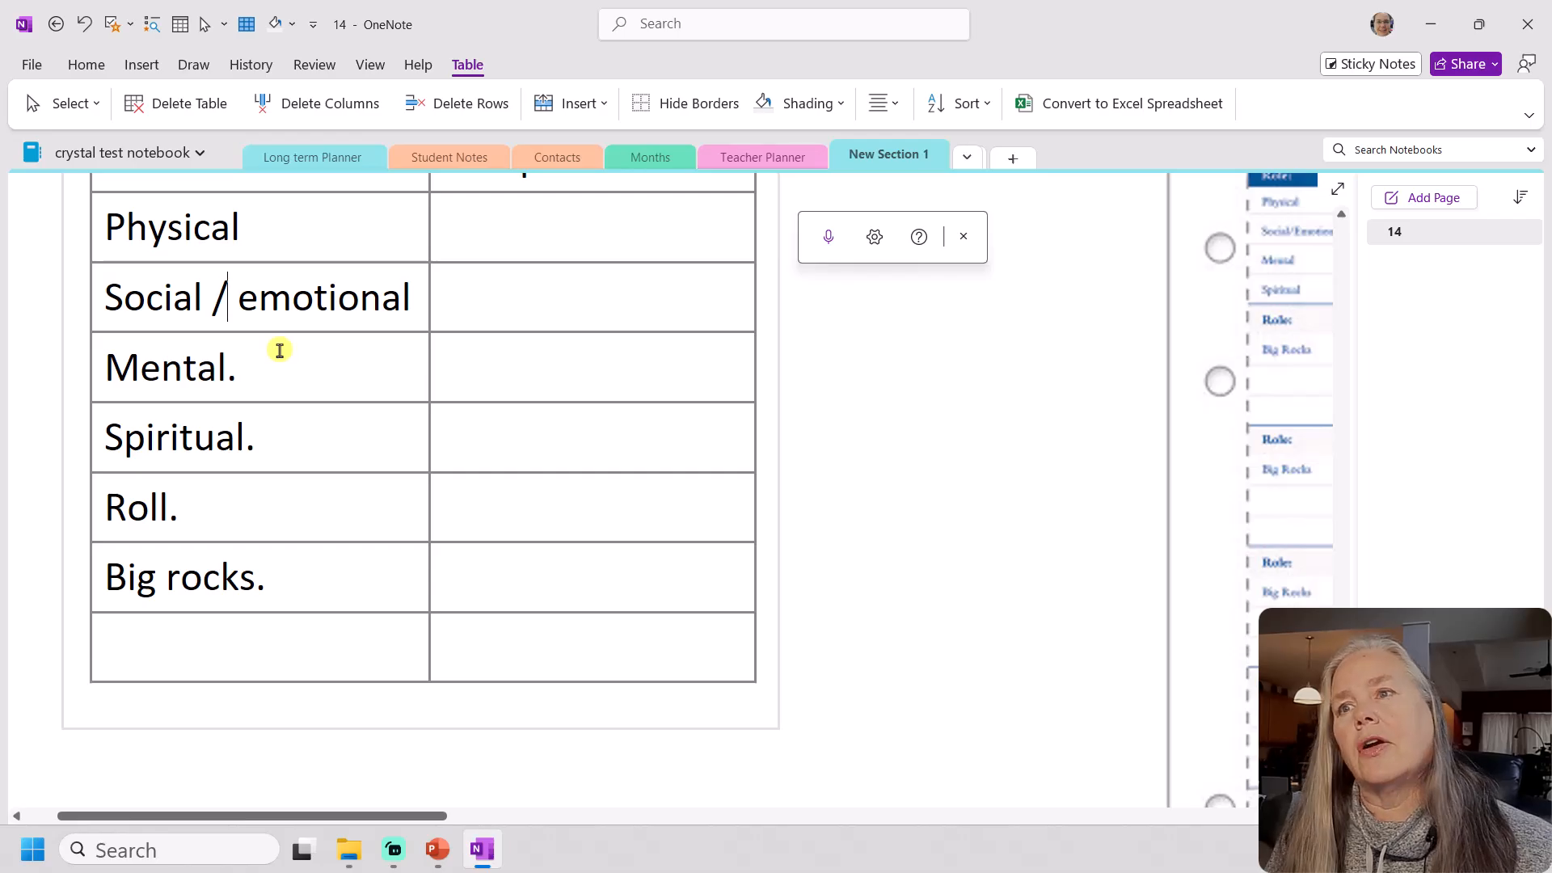
key("Delete")
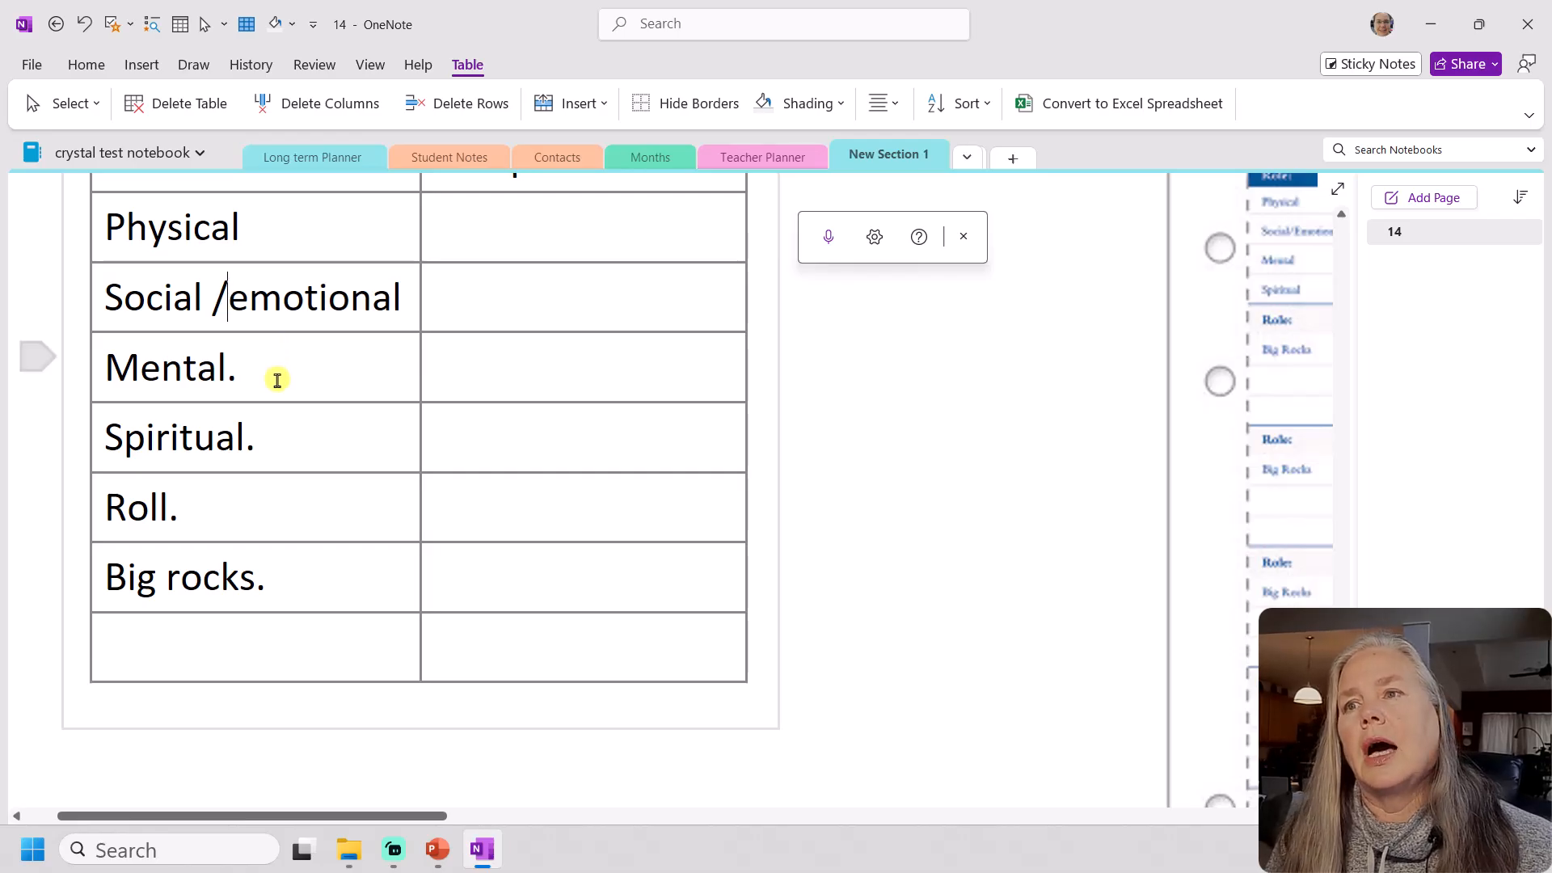
Remove the periods after Mental, Spiritual and Big rocks, and correct the "Roll" label to "Role"
left_click(267, 368)
key("BackSpace")
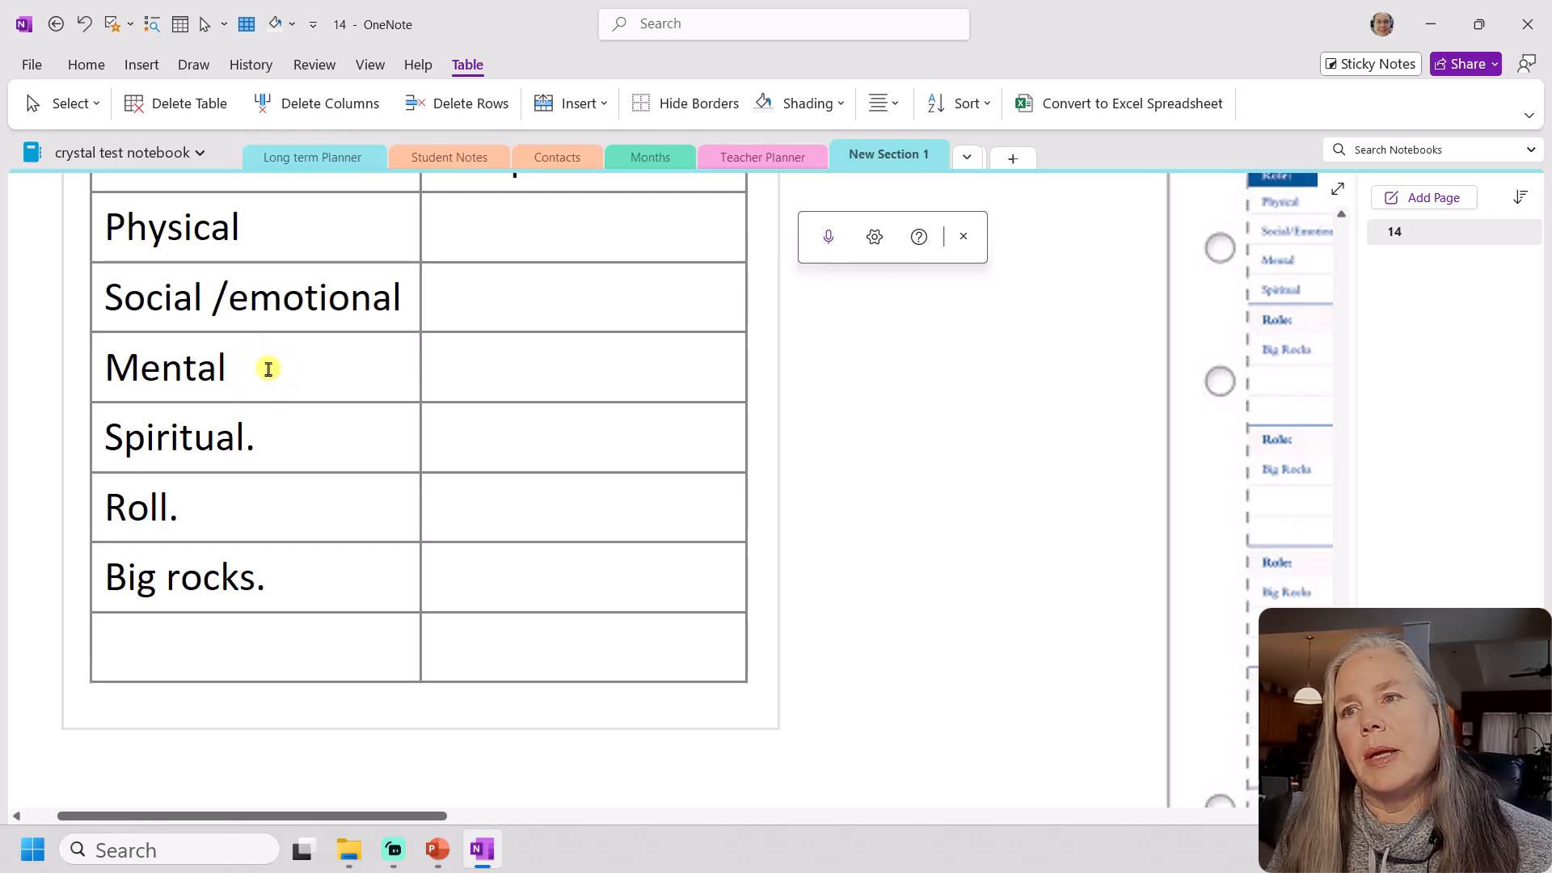
left_click(270, 438)
key("BackSpace")
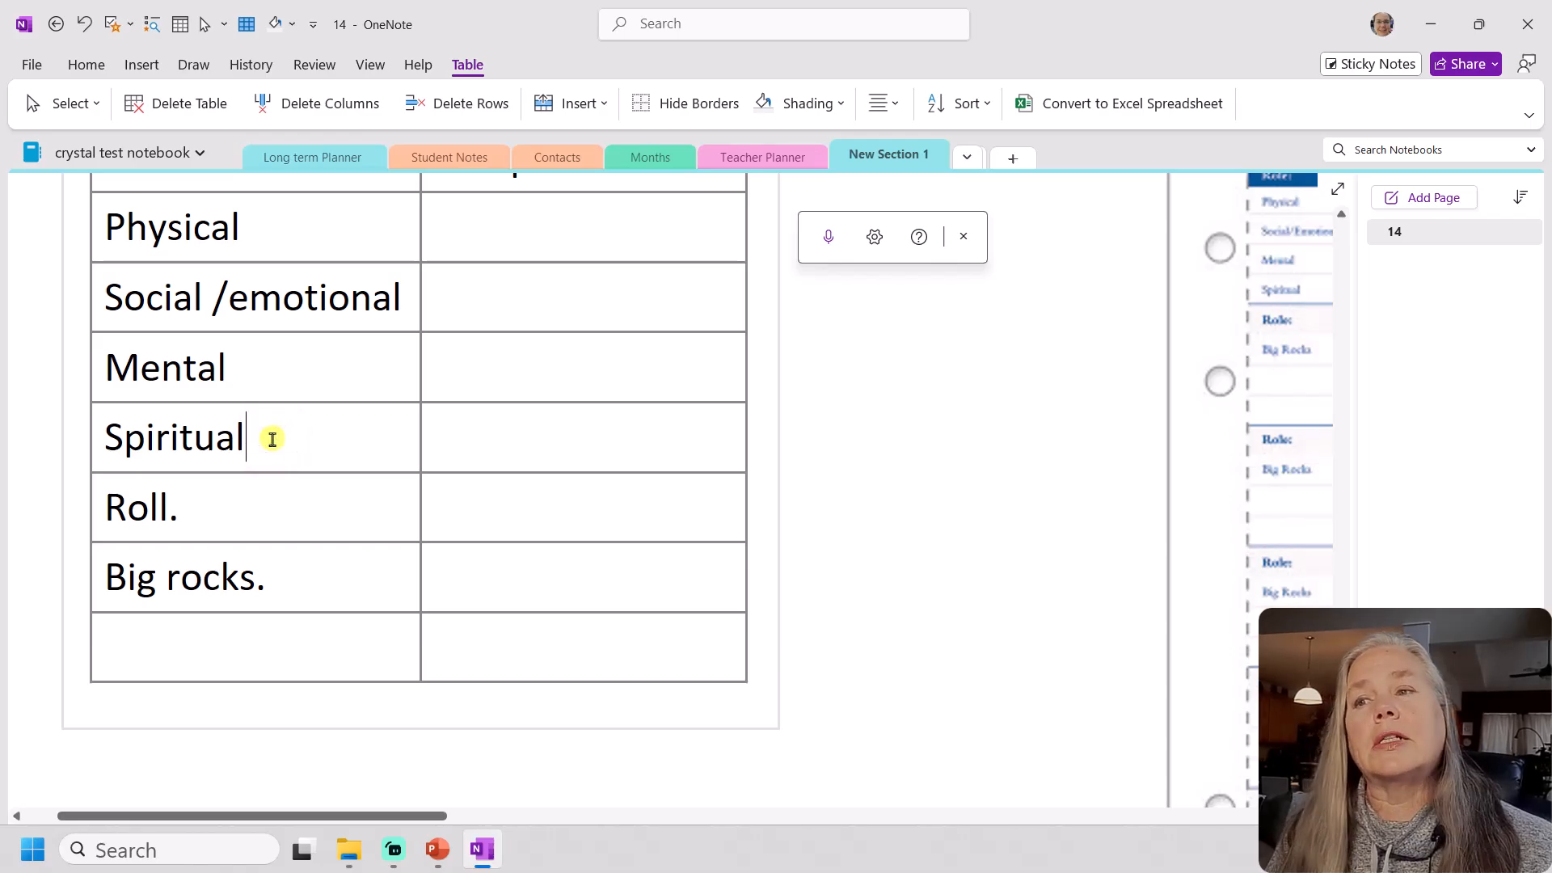
left_click(201, 501)
key("BackSpace")
key("BackSpace")
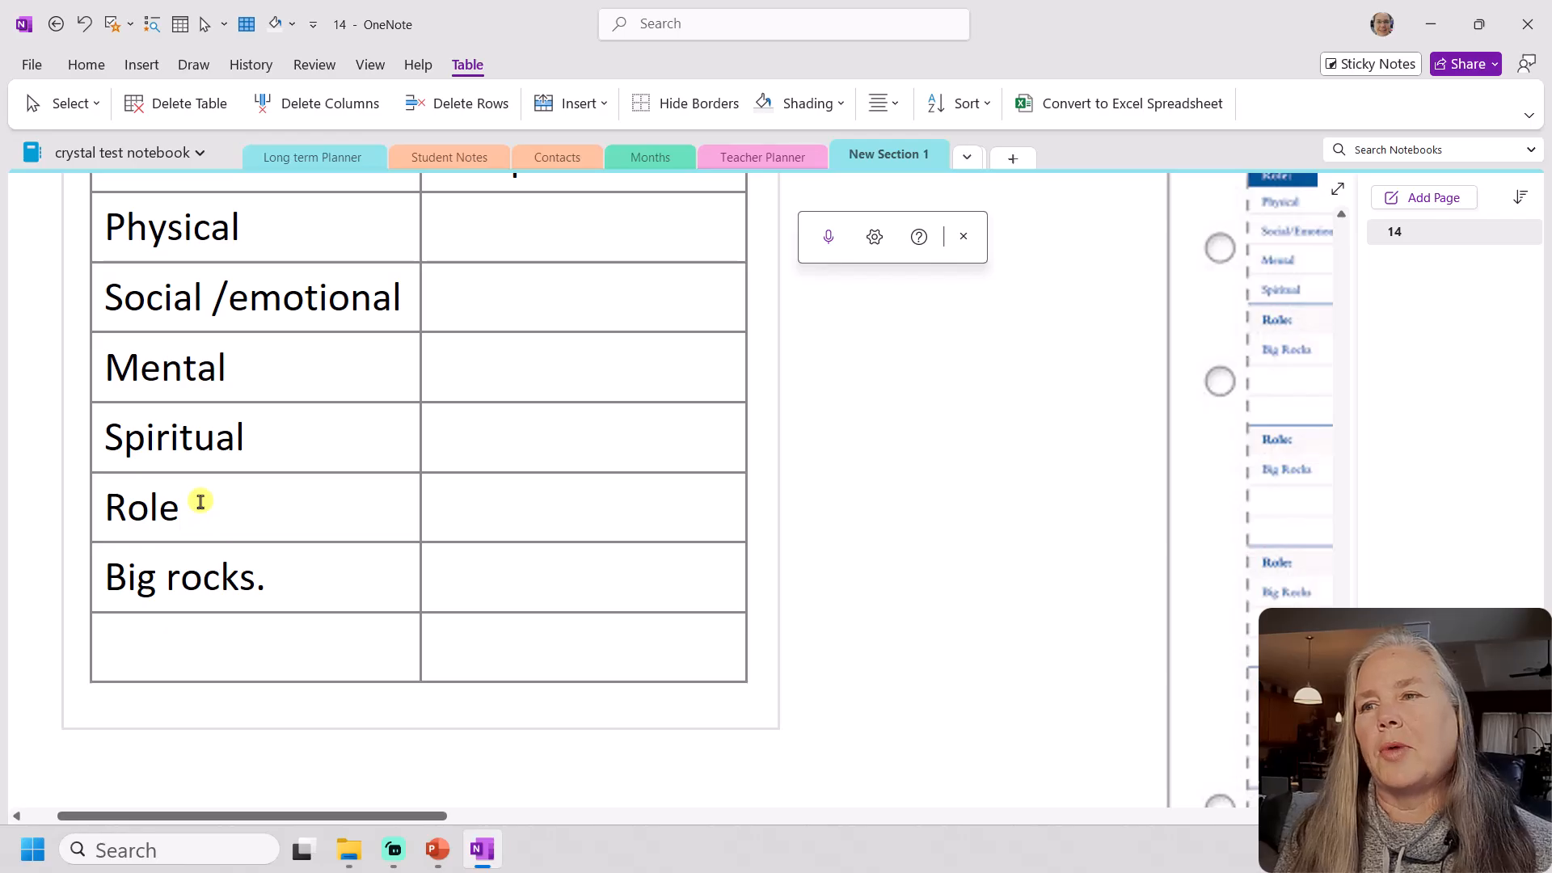
left_click(297, 589)
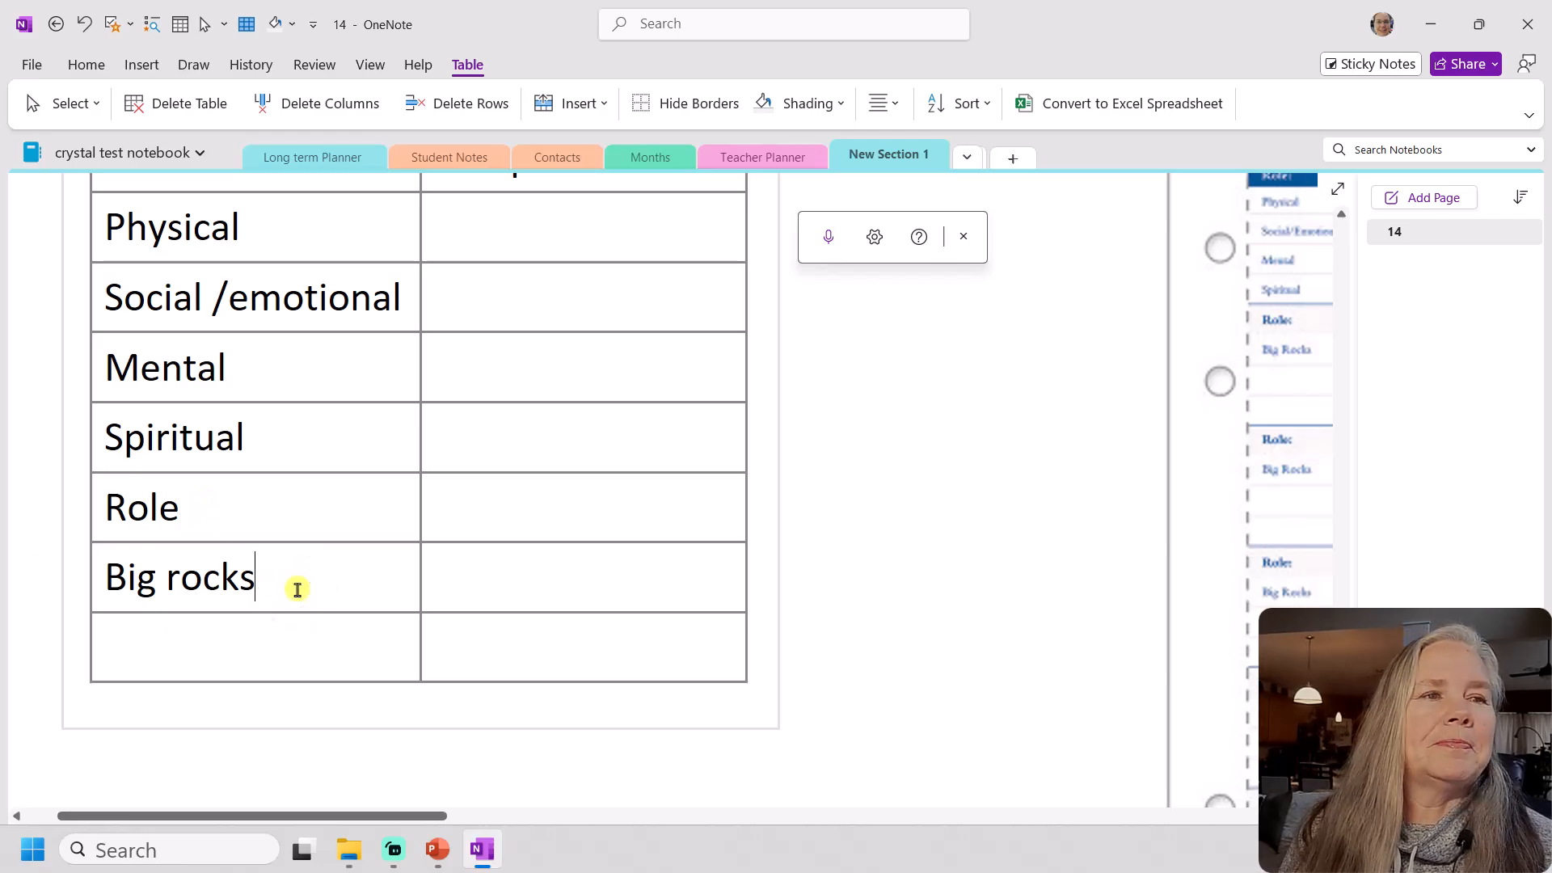
Copy the Role and Big rocks rows and paste them five times at the end of the Weekly Compass table
left_click_drag(114, 511, 463, 555)
key("ctrl+c")
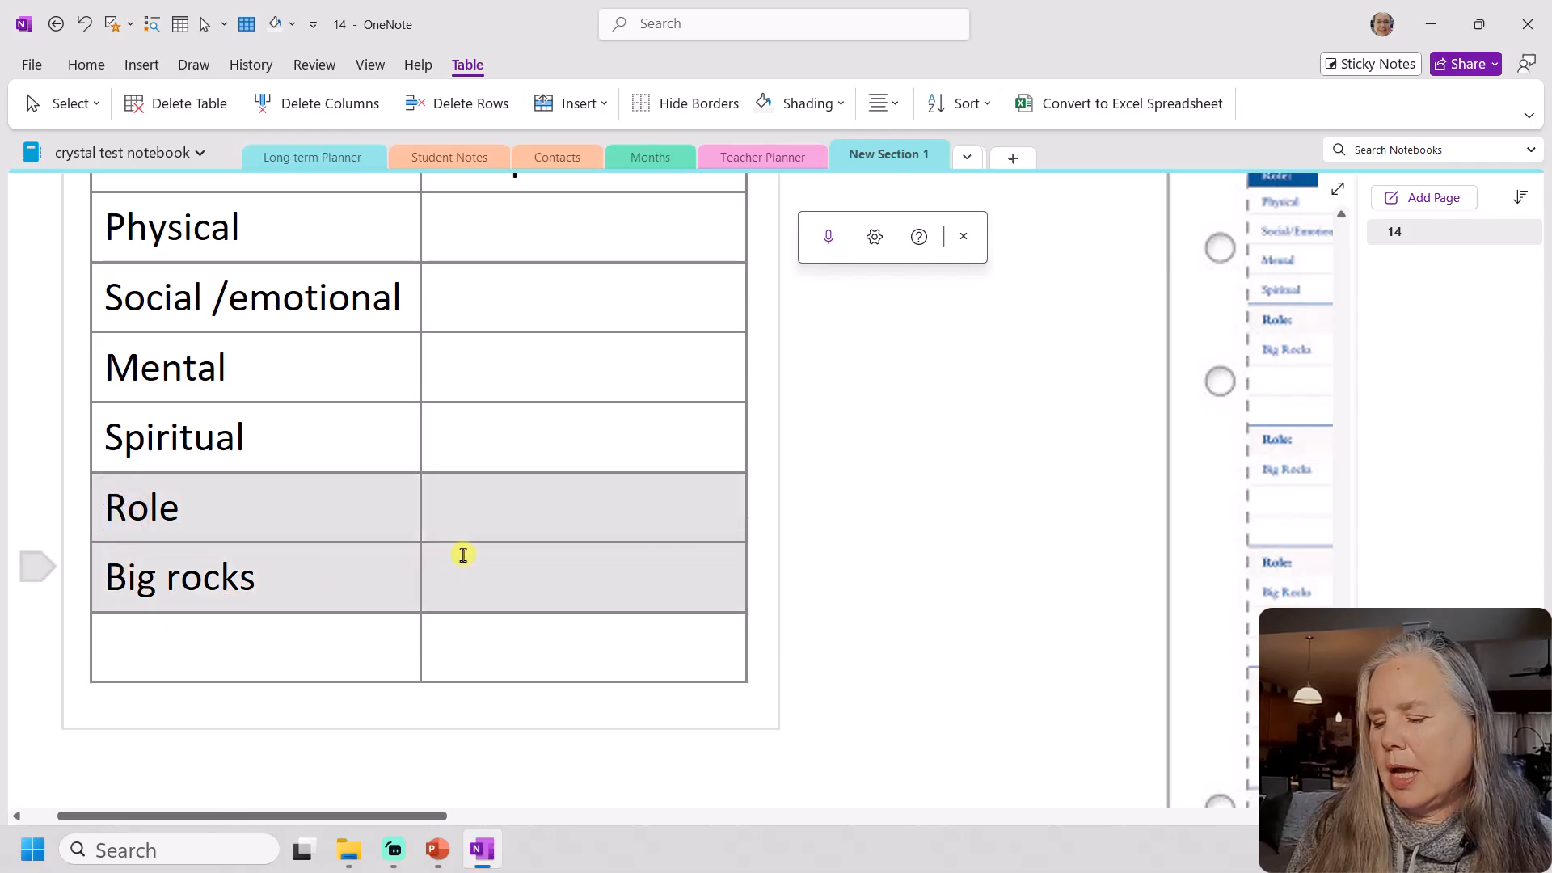
left_click(238, 652)
key("ctrl+v")
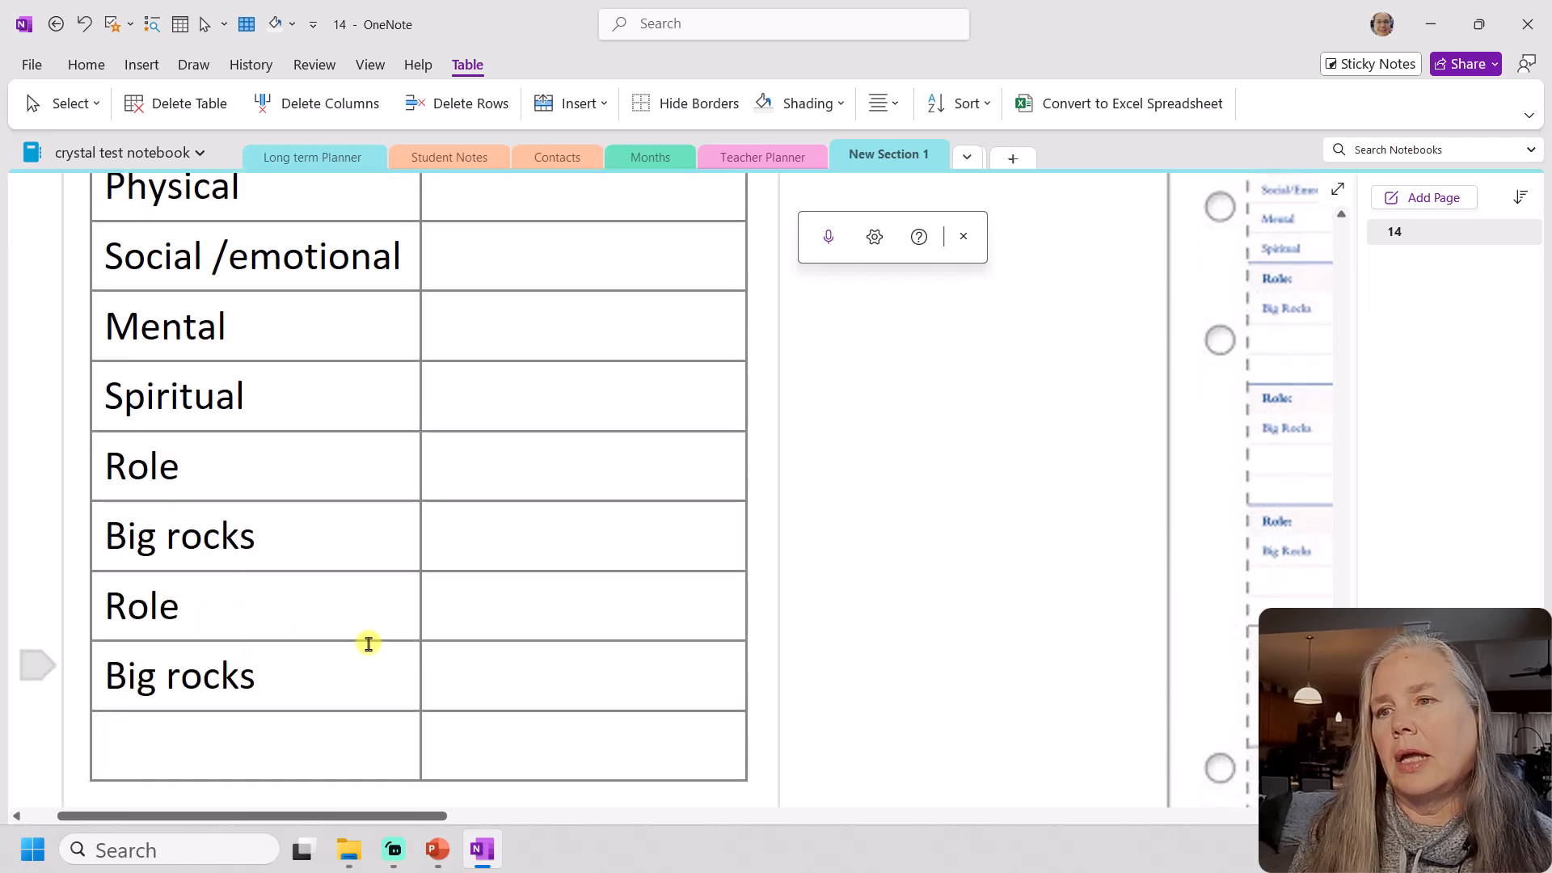
key("ctrl+v")
key("ctrl+v")
key("ctrl+v")
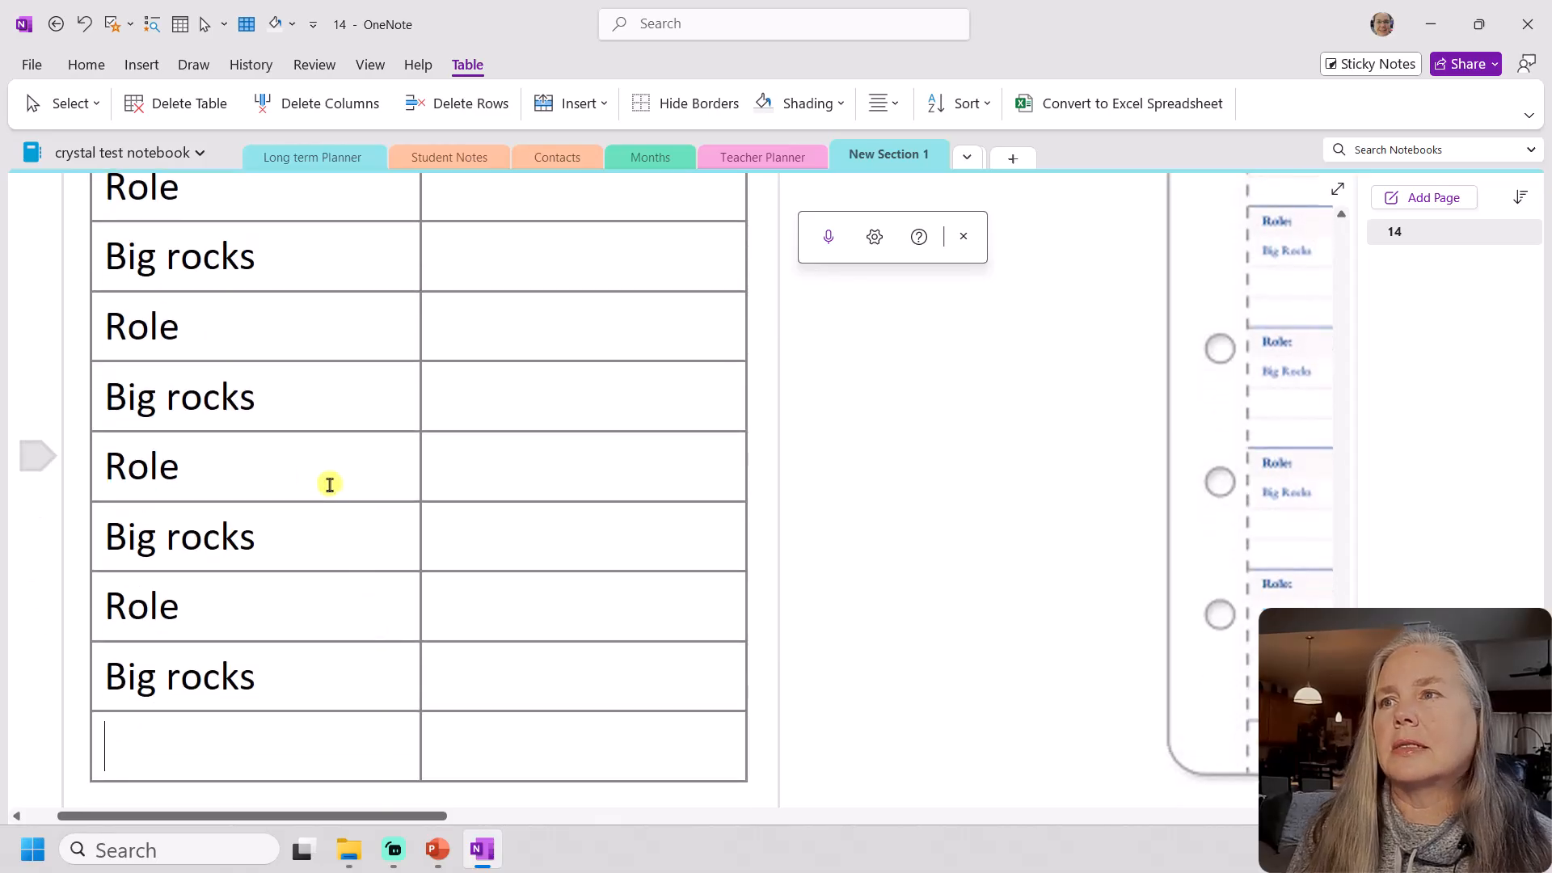
scroll(336, 496, "up", 3)
scroll(327, 488, "up", 1)
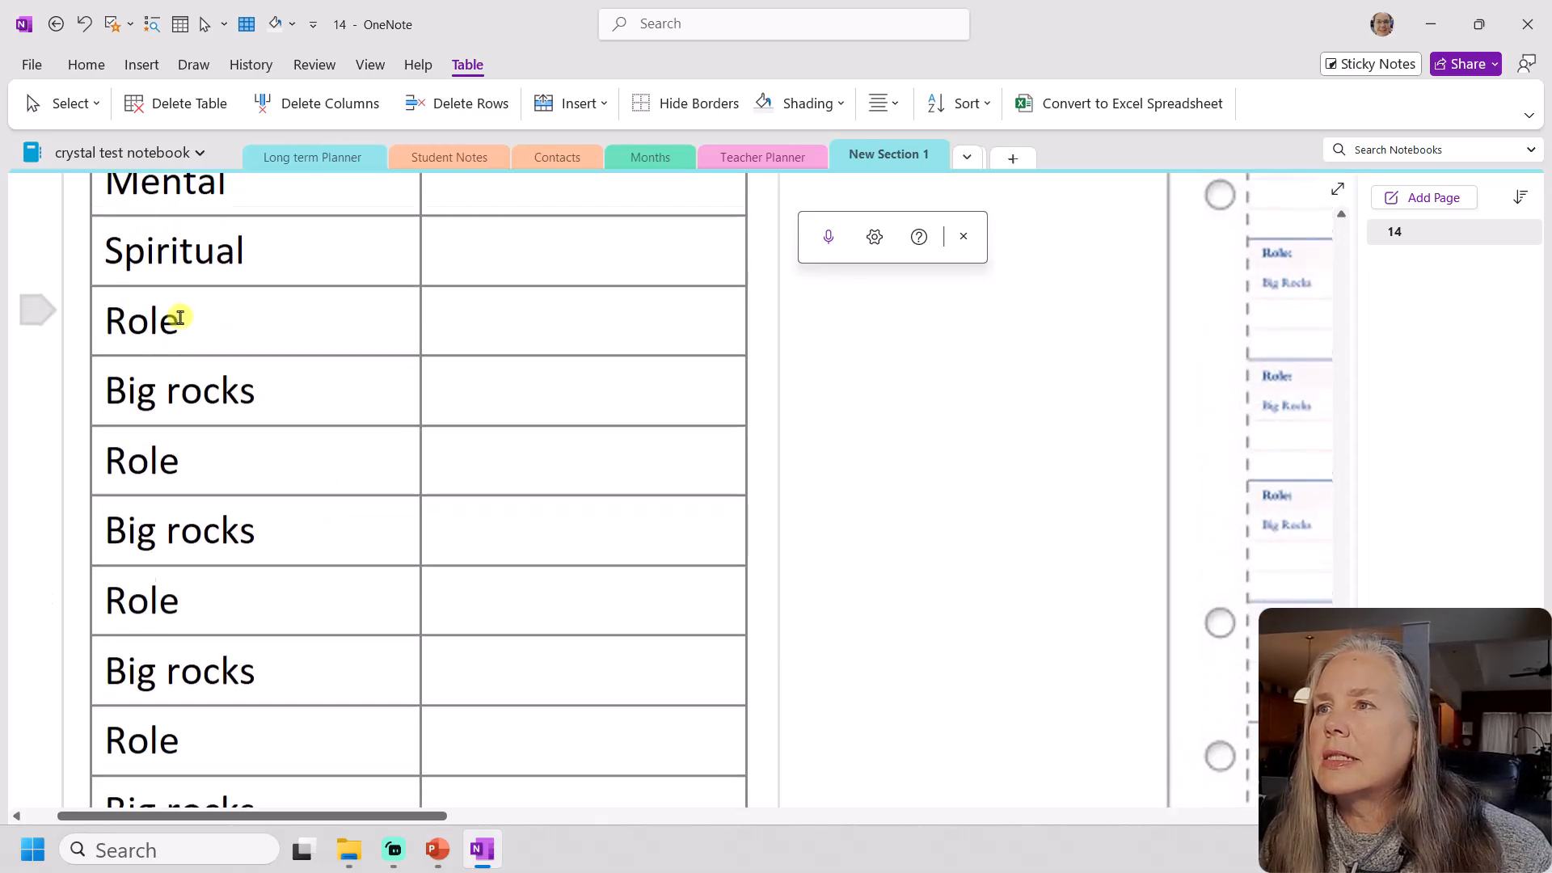
scroll(278, 632, "down", 5)
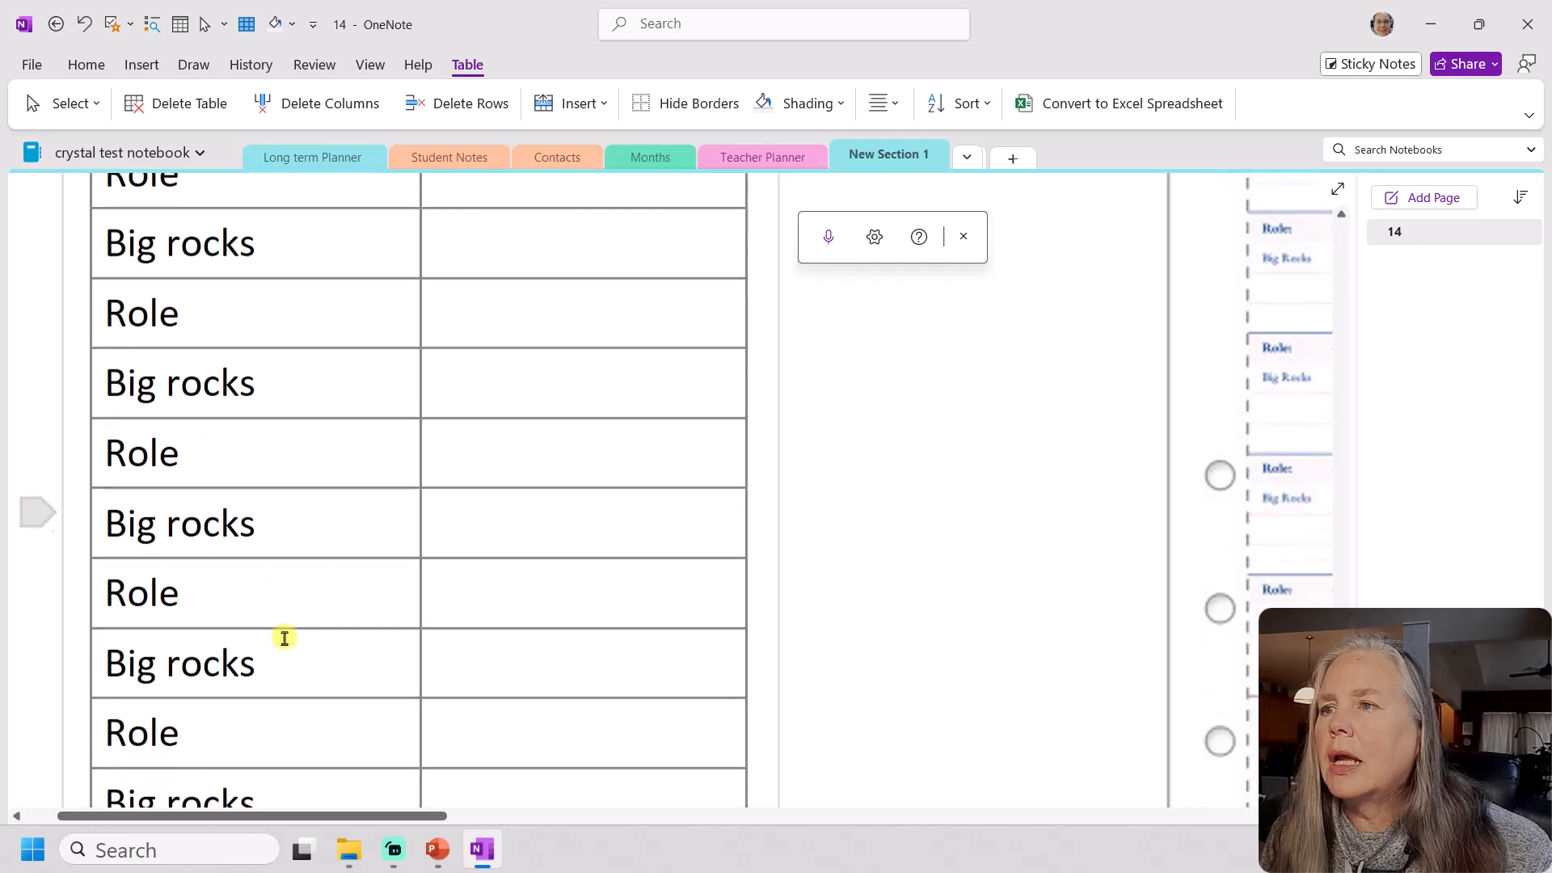
key("ctrl+v")
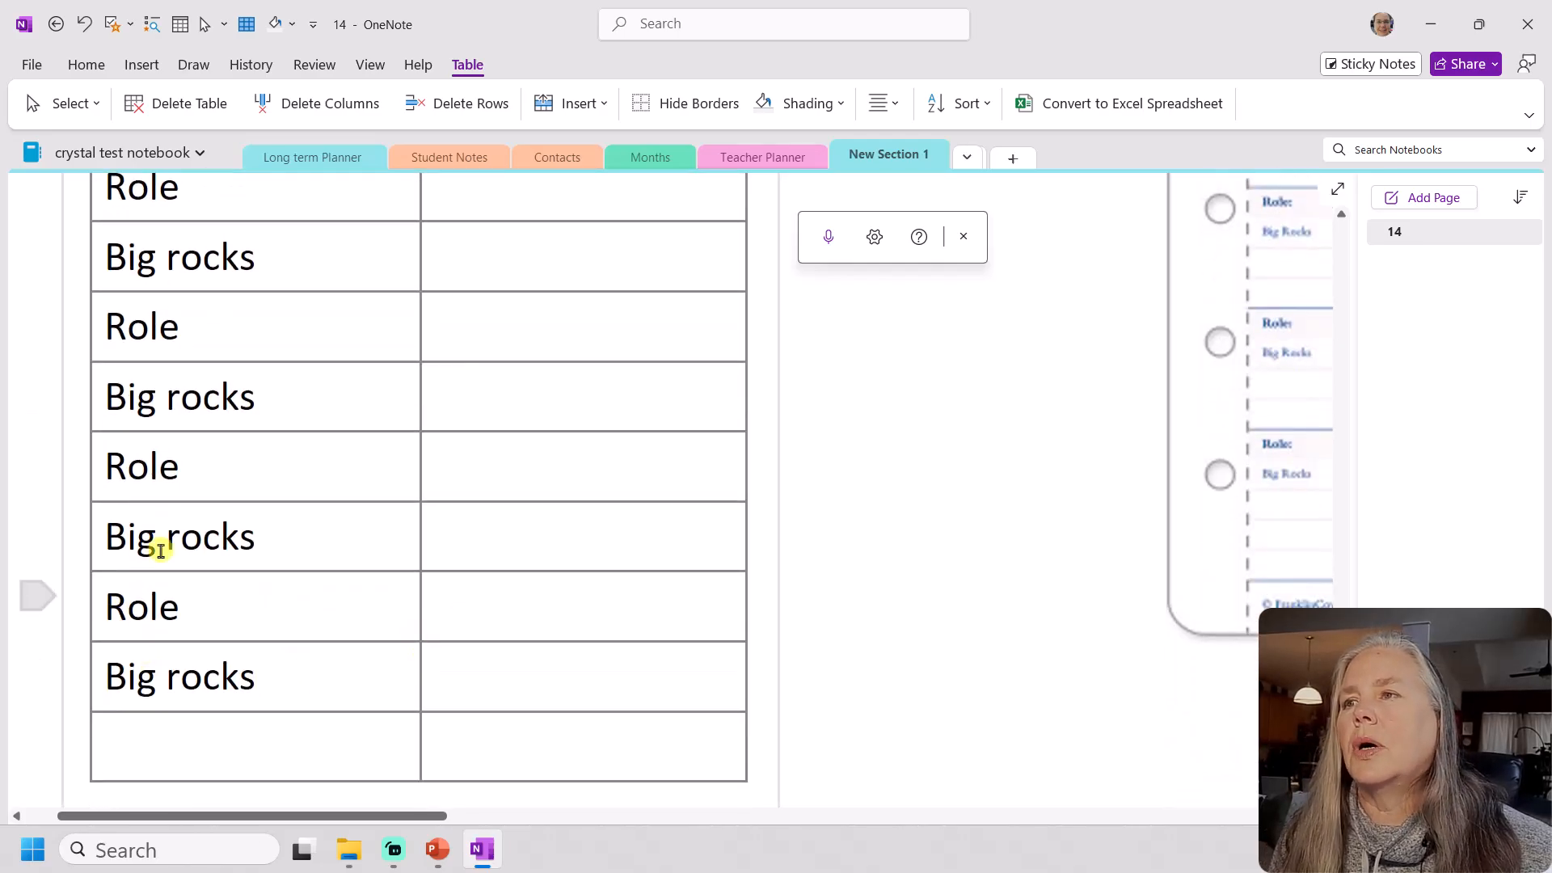
Compare the table with the Weekly Compass reference image and shade the Dimensions and Sharpen the saw header row light gray
scroll(179, 336, "up", 2)
scroll(180, 336, "up", 5)
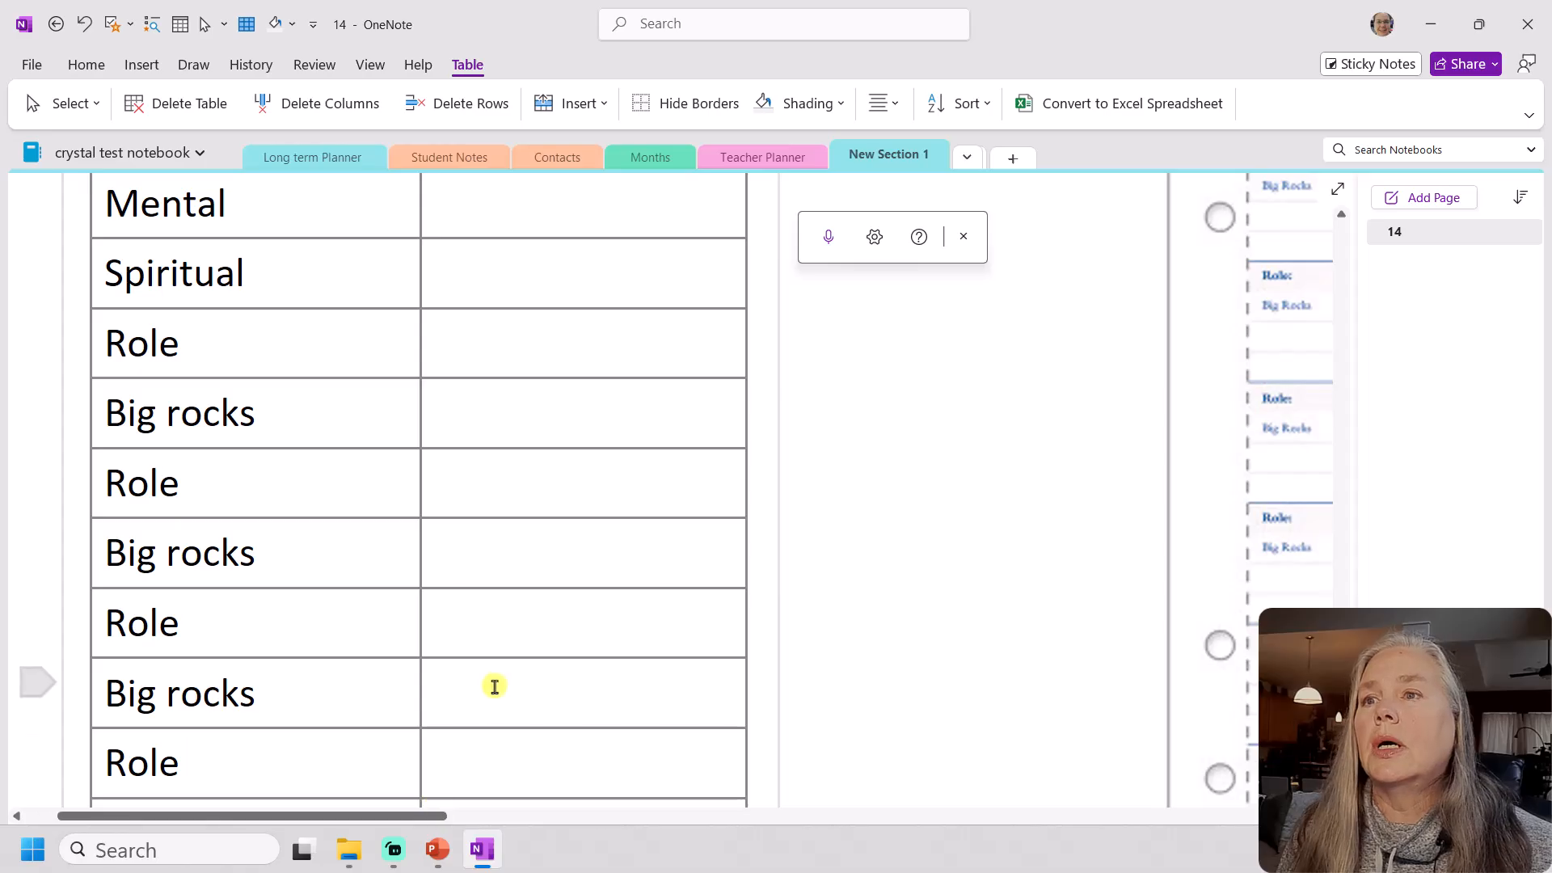
scroll(495, 685, "up", 1)
scroll(496, 684, "up", 1)
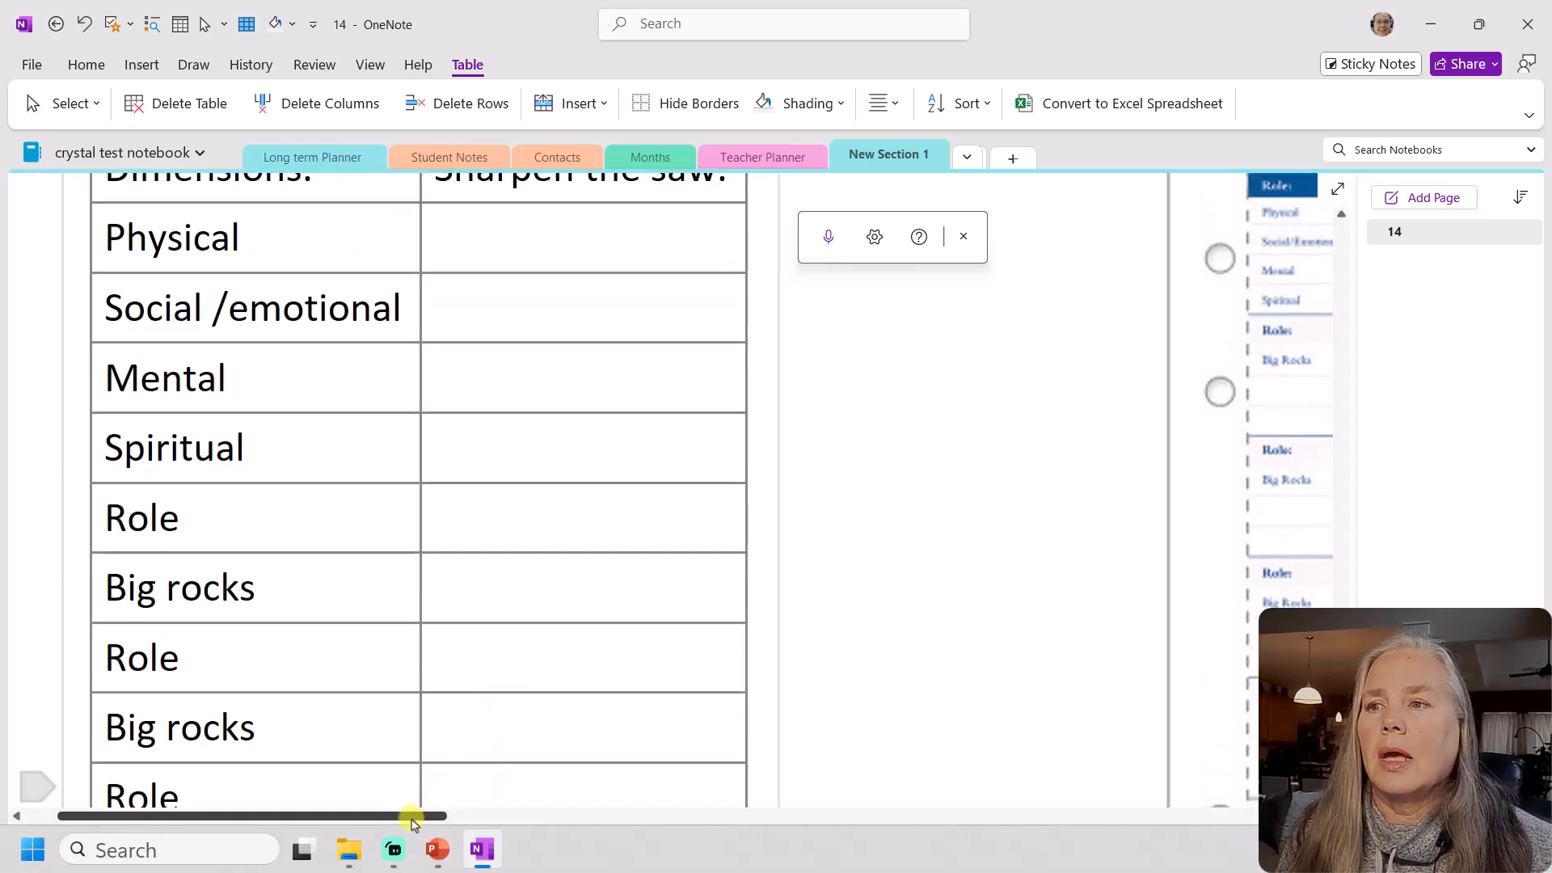
left_click_drag(412, 815, 681, 815)
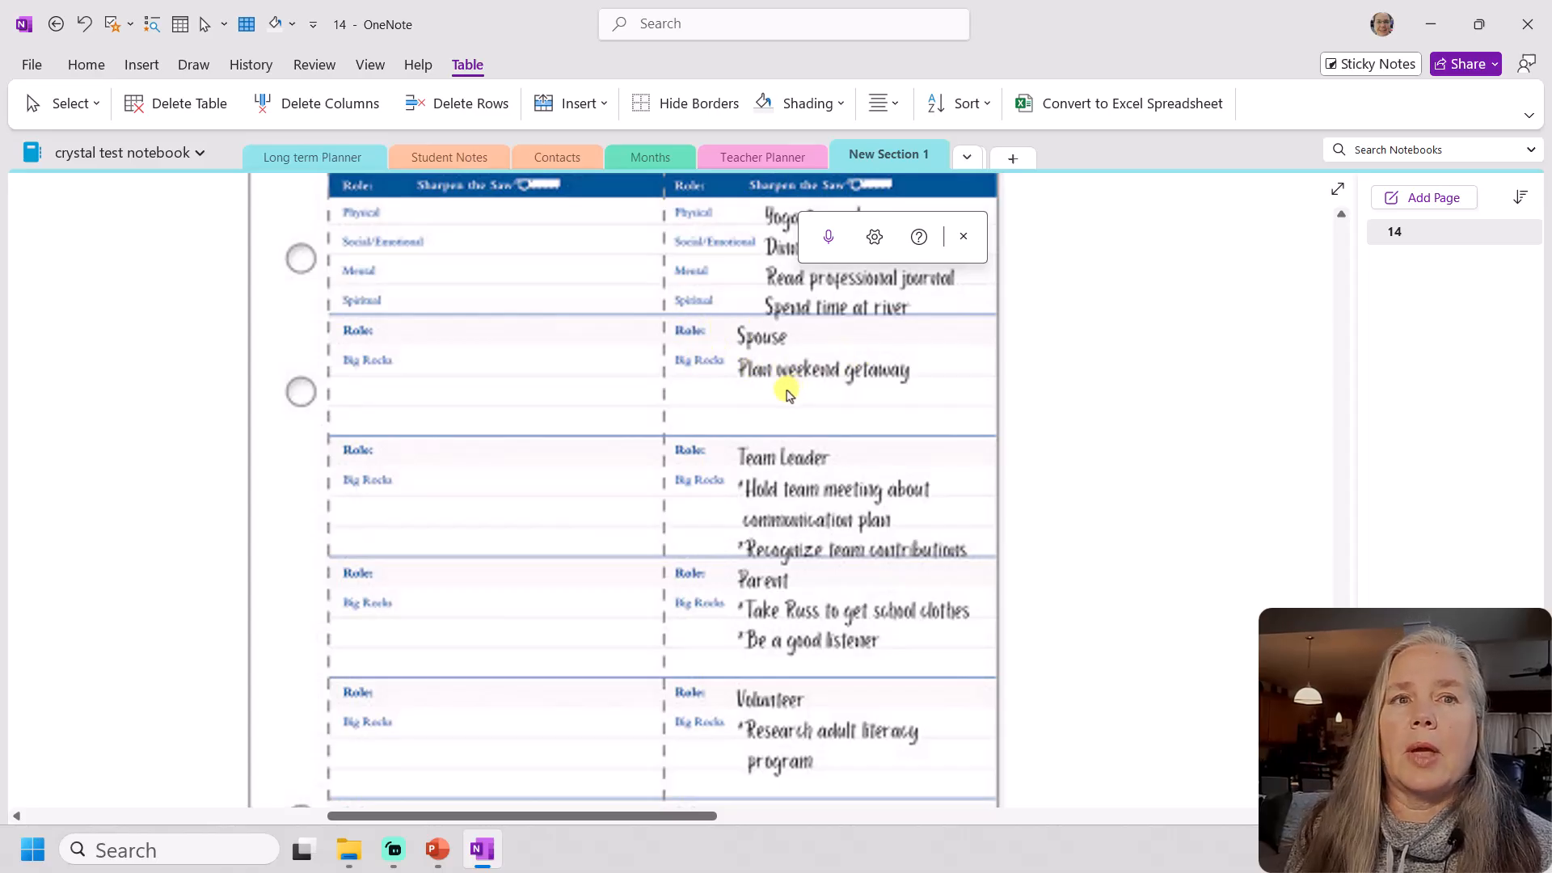
left_click_drag(627, 814, 312, 759)
scroll(596, 453, "up", 2)
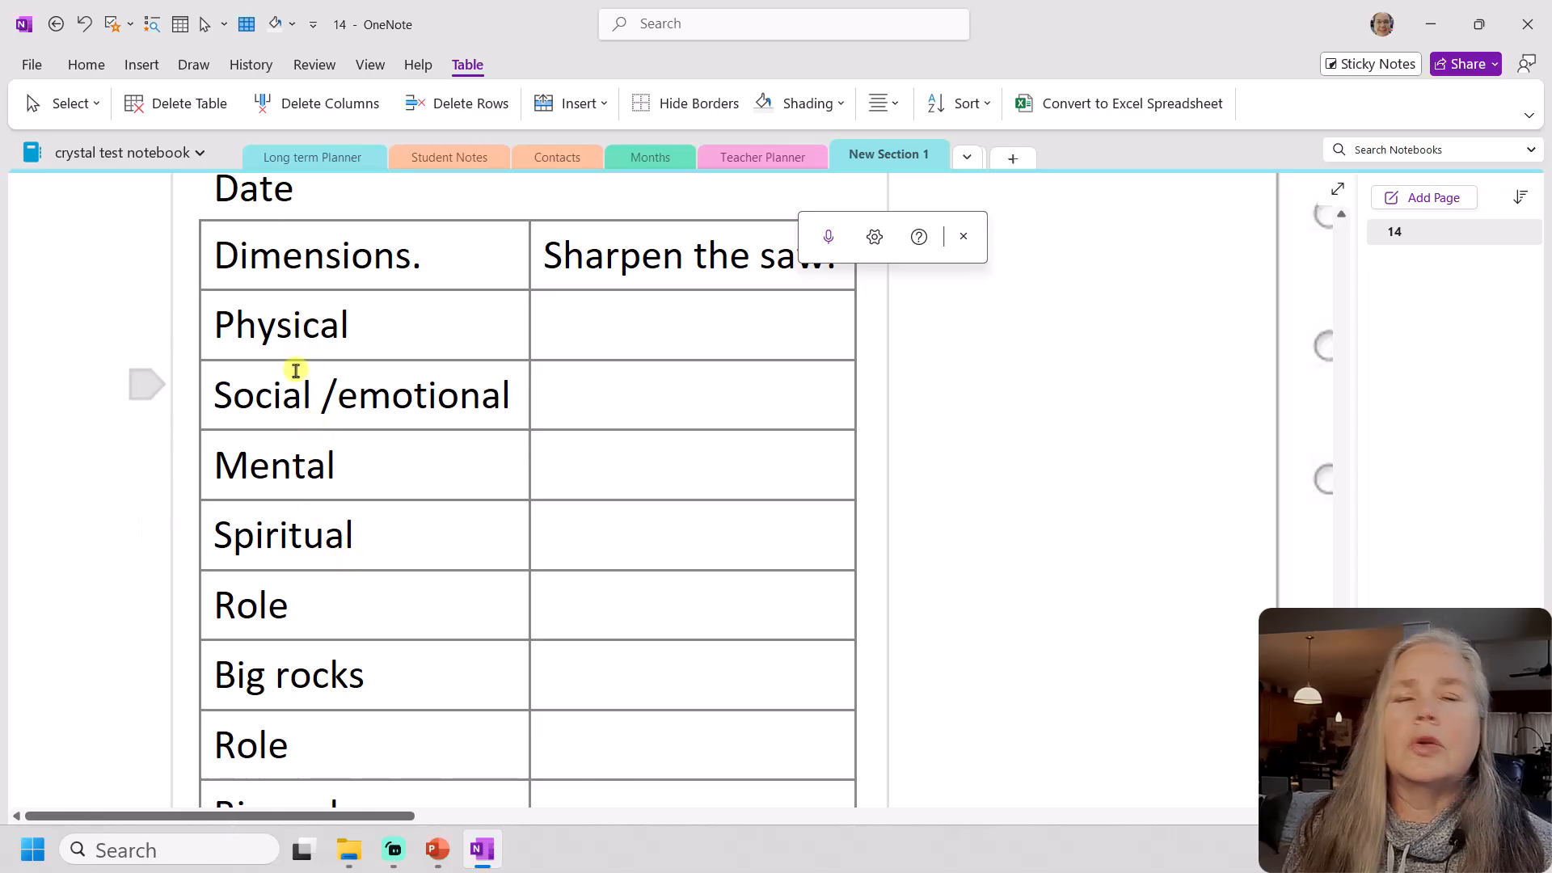
left_click_drag(257, 256, 615, 241)
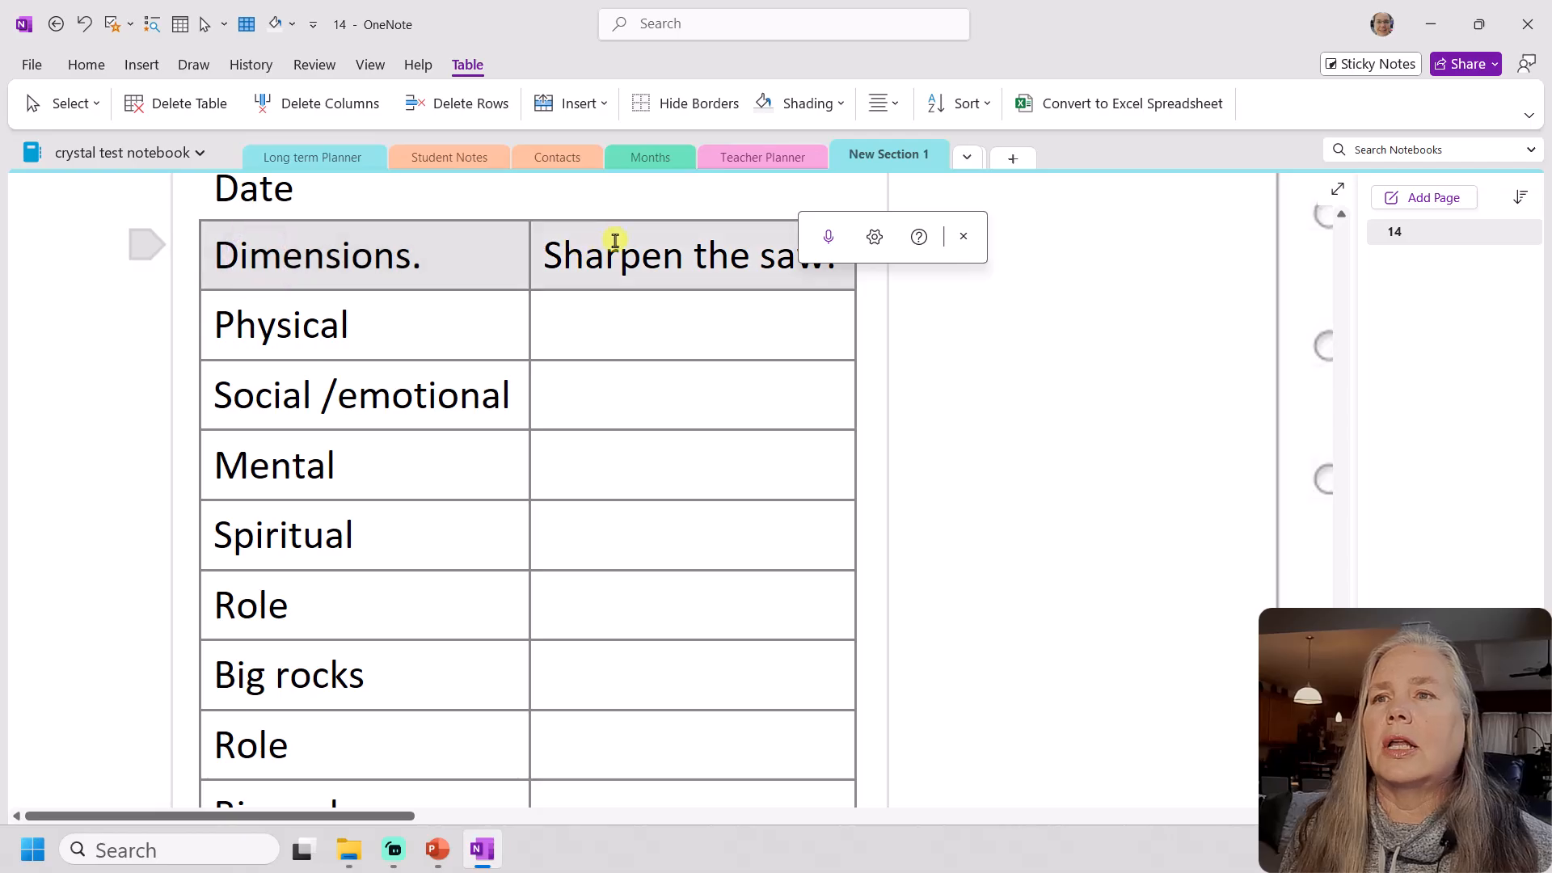
left_click(292, 25)
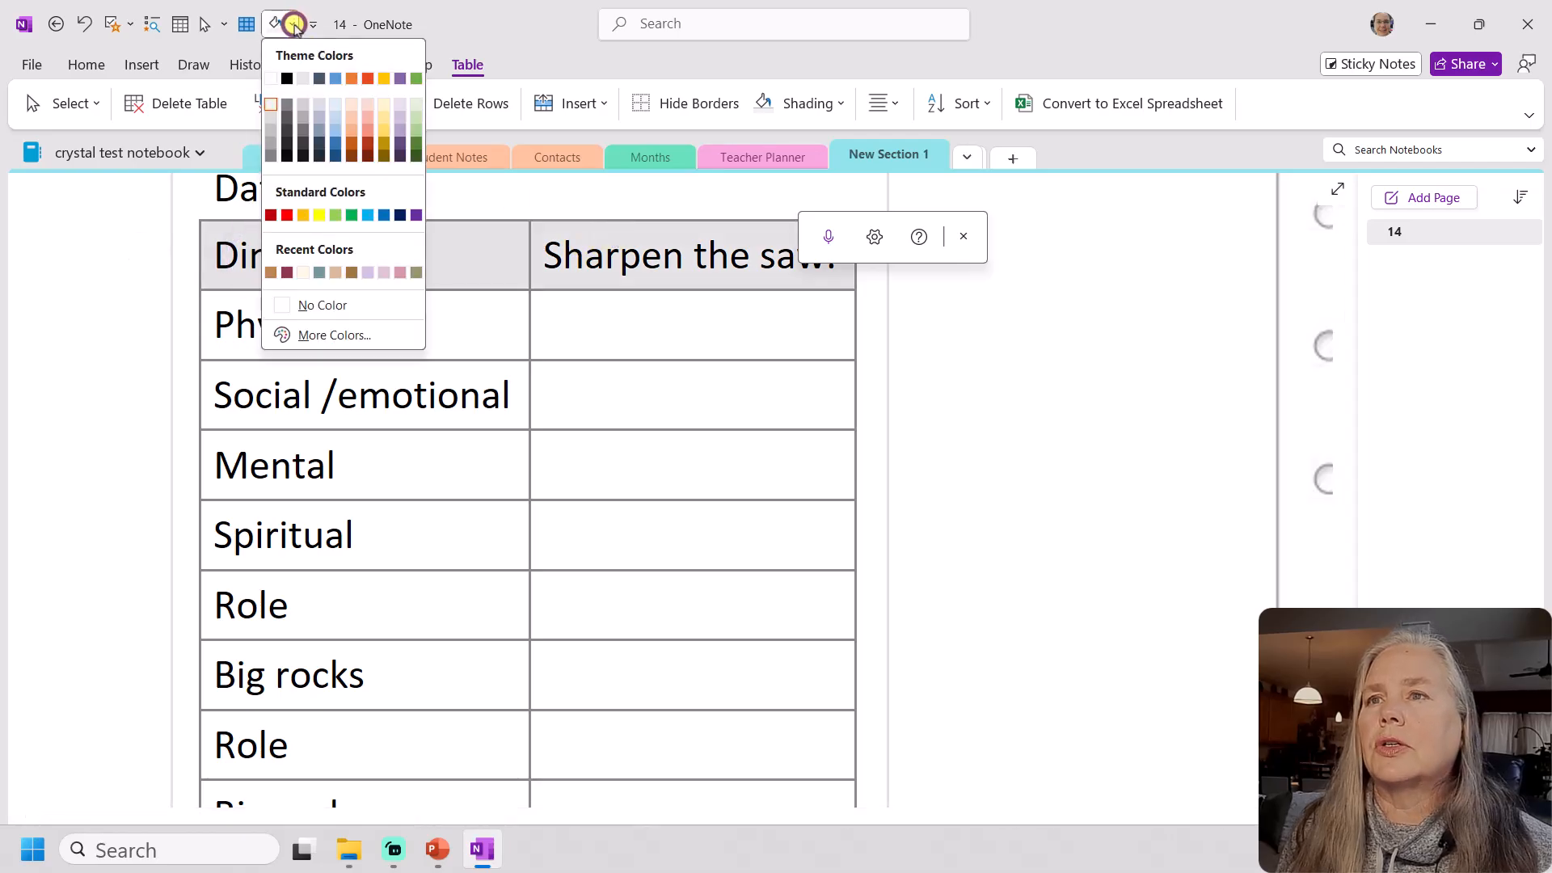
left_click(271, 104)
left_click(483, 268)
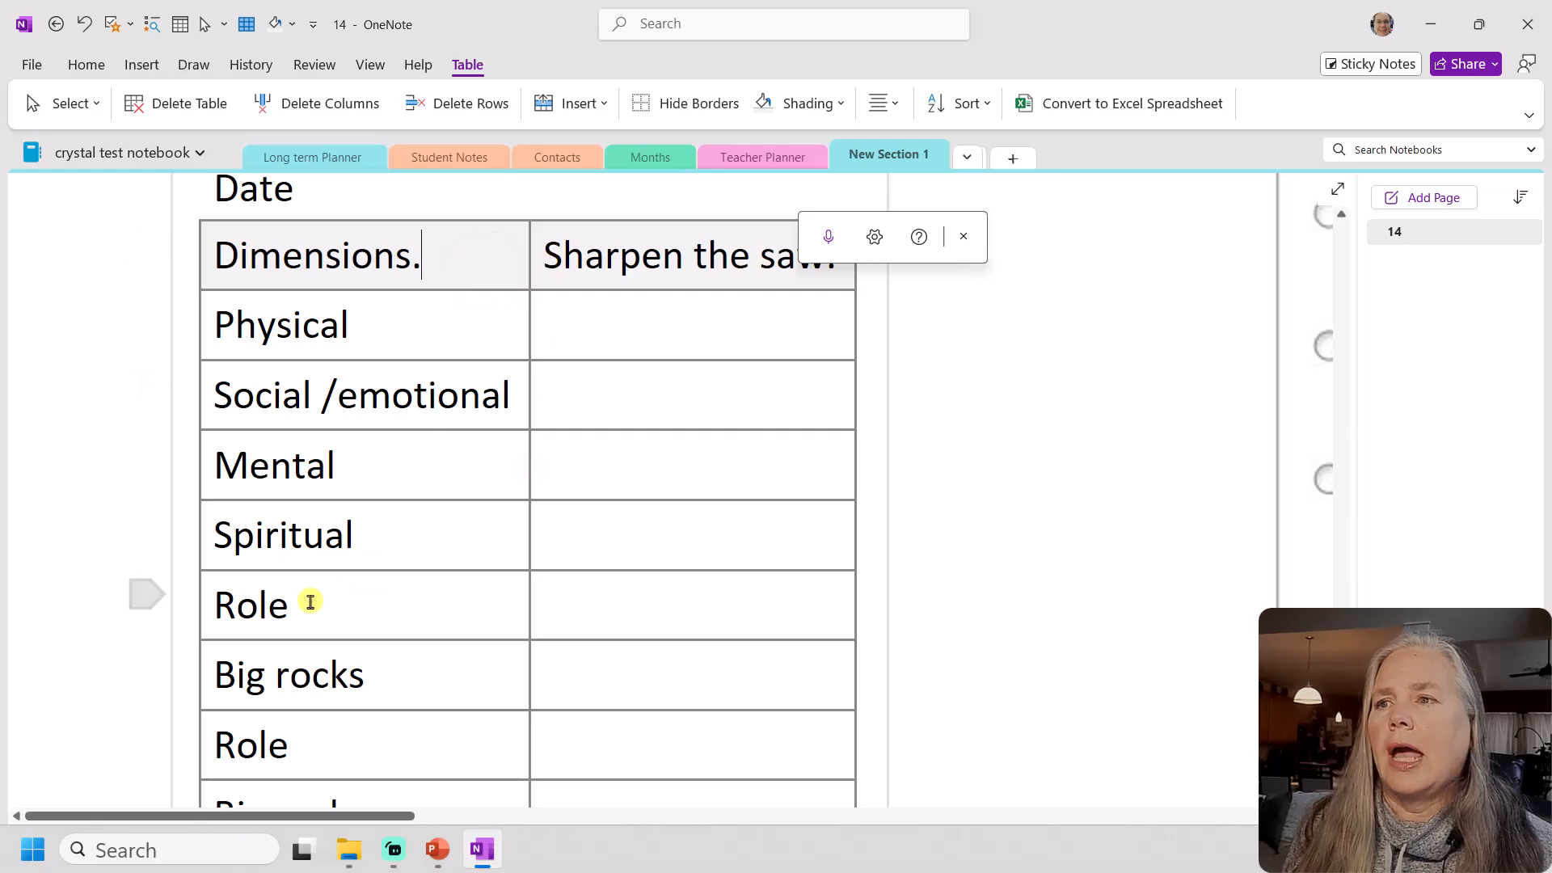
Apply the same light gray shading to every other Role and Big rocks pair, namely the first, third and fifth
mouse_move(241, 620)
left_mouse_down()
mouse_move(329, 672)
mouse_move(634, 669)
left_mouse_up()
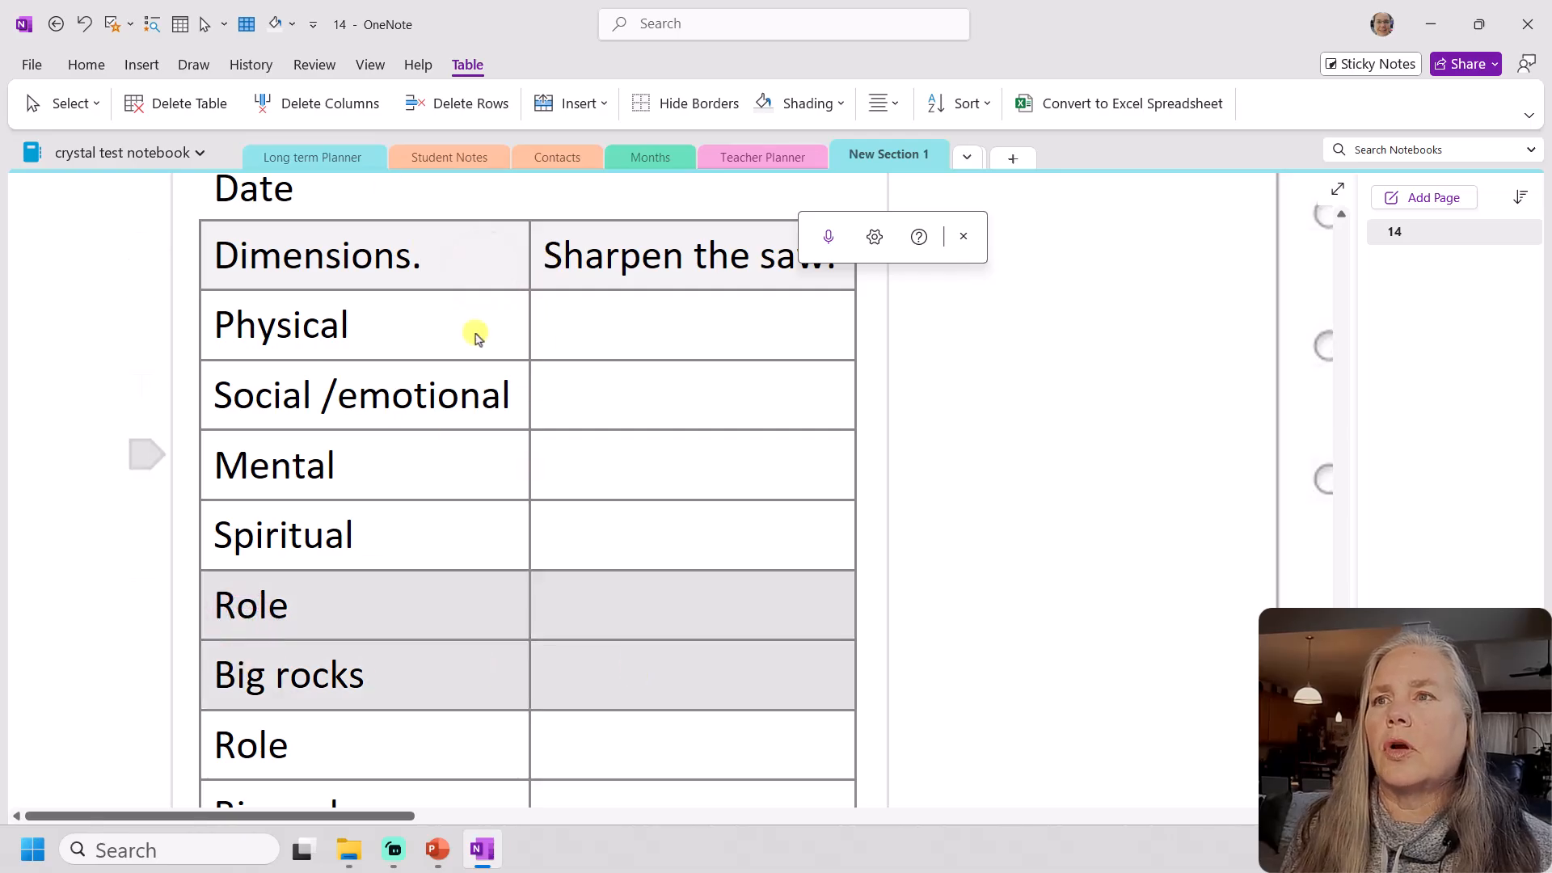
left_click(276, 24)
scroll(450, 554, "down", 3)
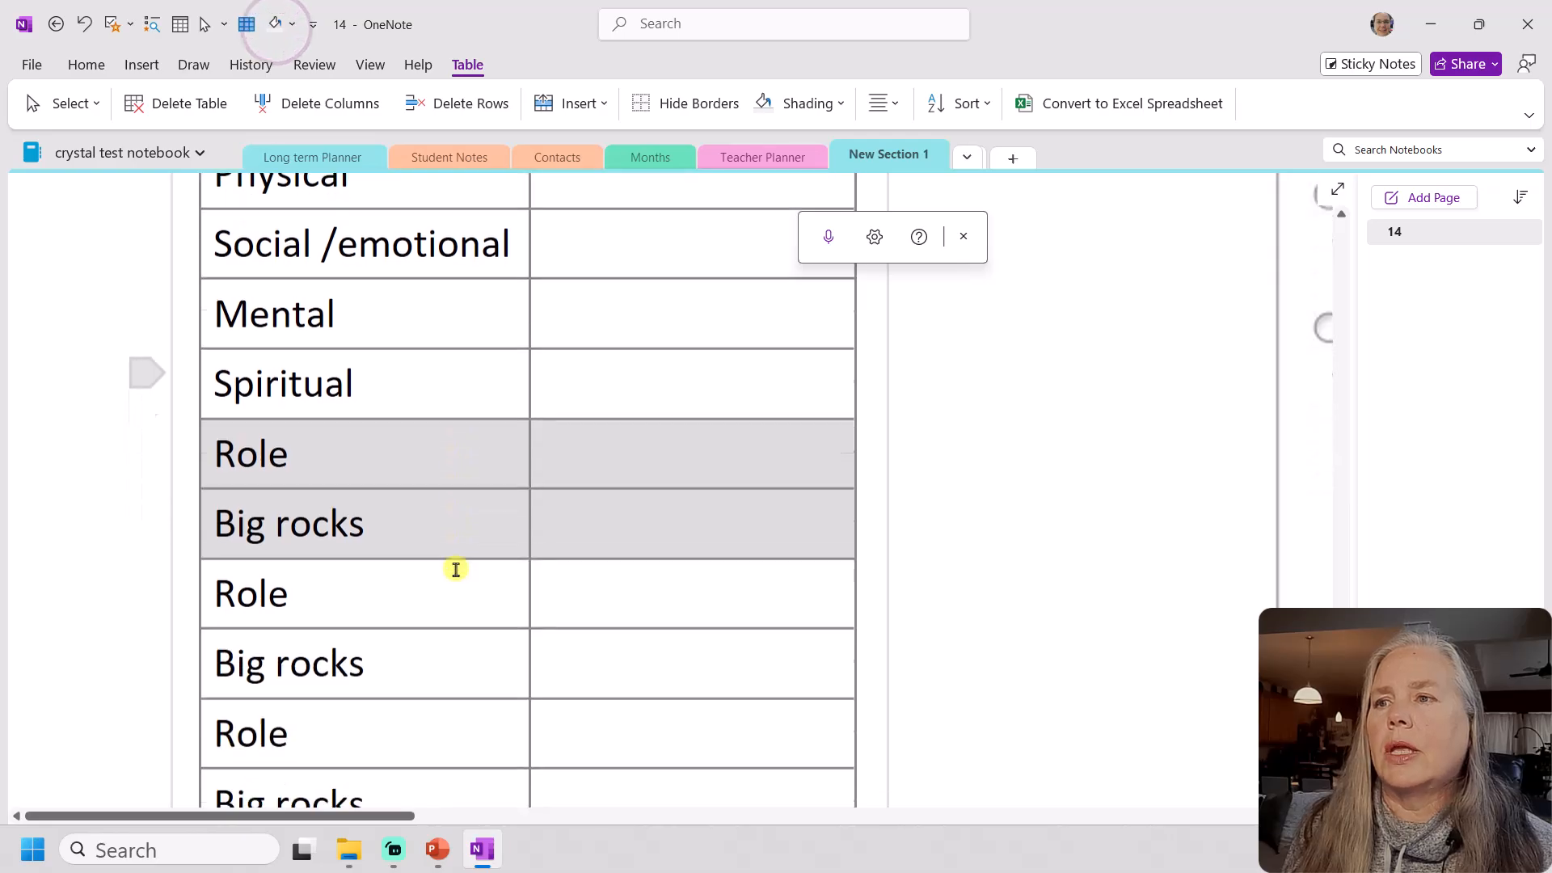
scroll(456, 571, "down", 1)
mouse_move(344, 590)
left_mouse_down()
mouse_move(350, 634)
mouse_move(599, 638)
left_mouse_up()
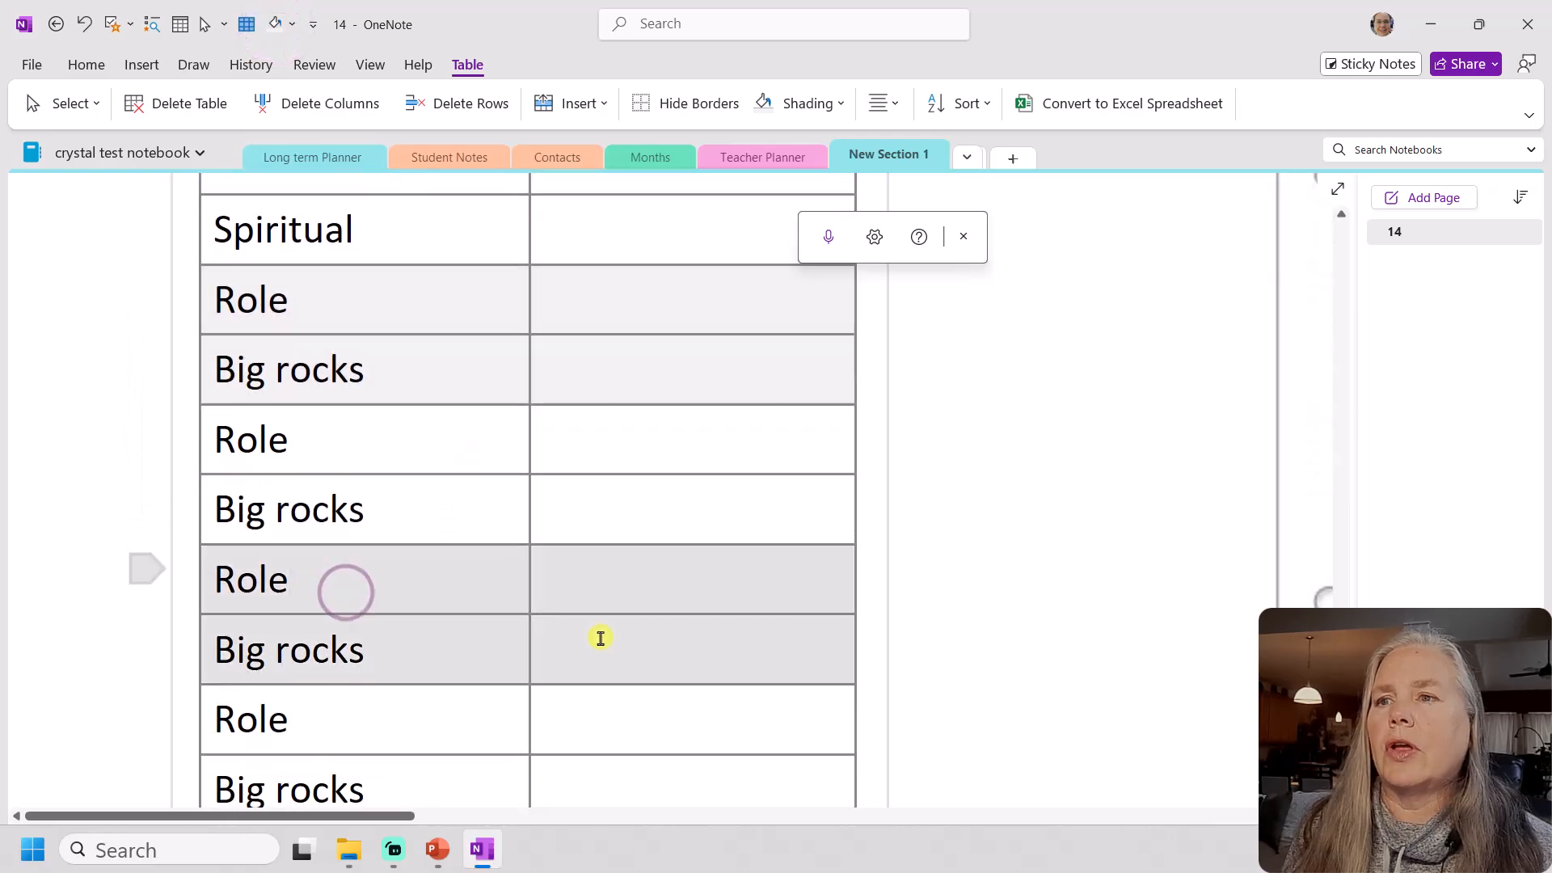
left_click(276, 23)
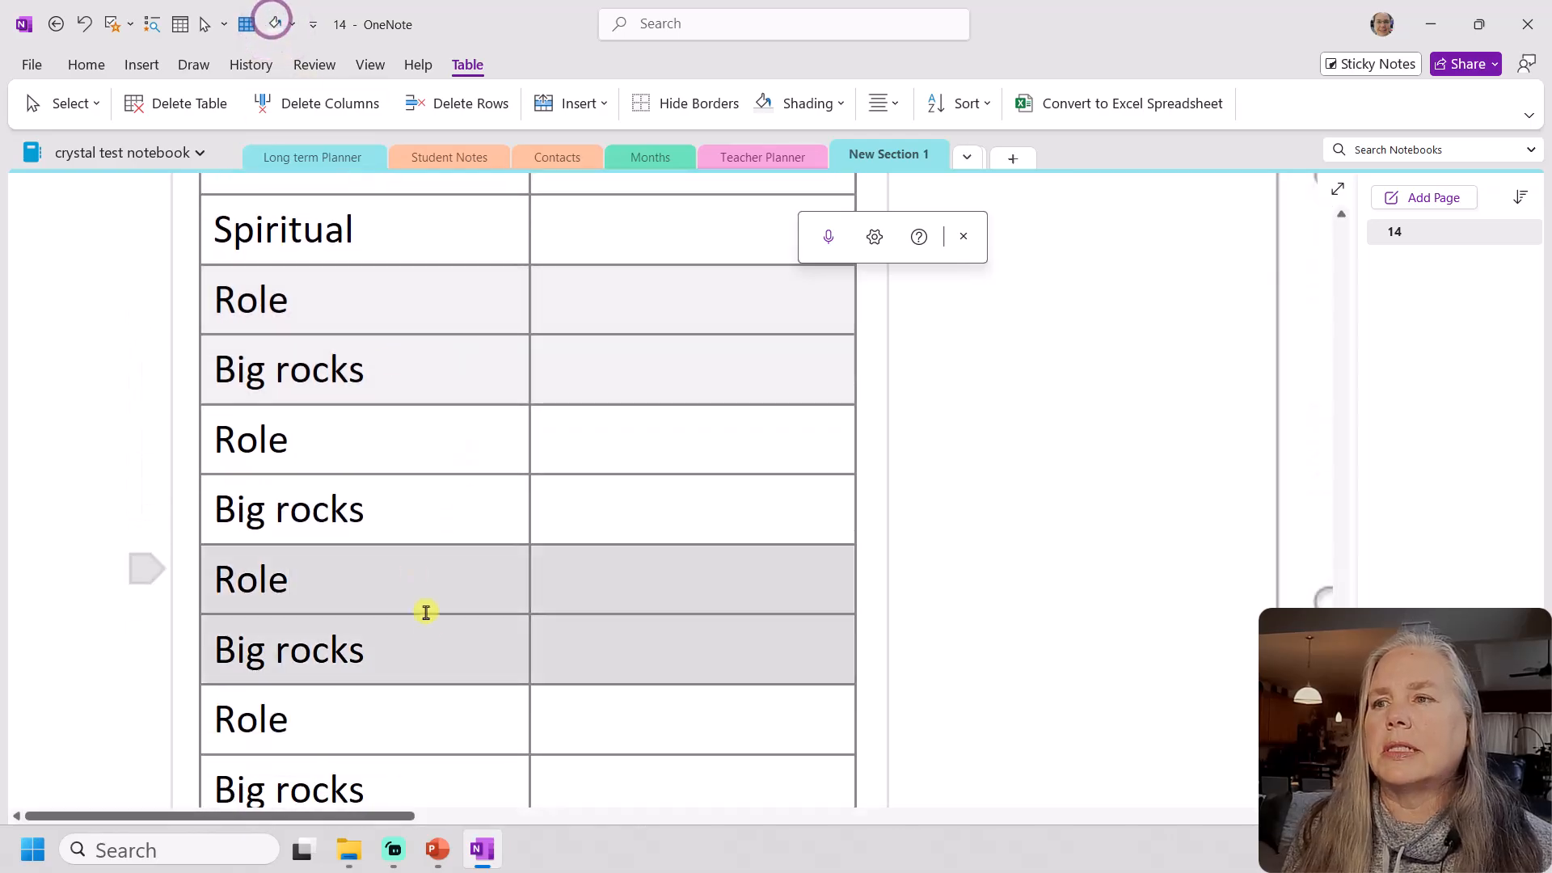
scroll(437, 631, "down", 3)
left_click(385, 643)
left_click_drag(390, 677, 592, 683)
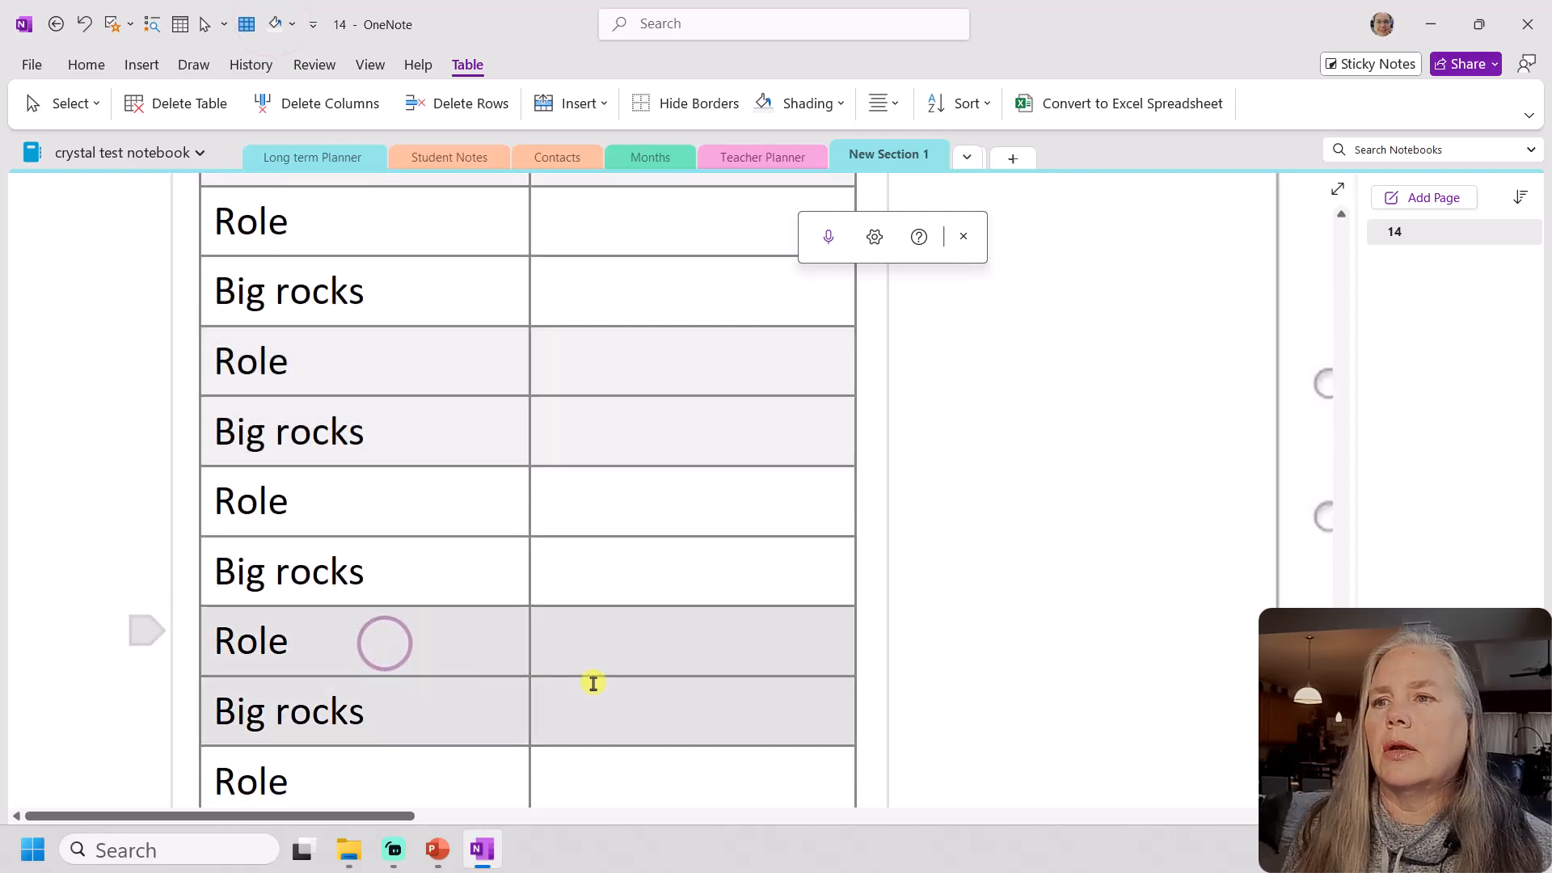
left_click(275, 24)
scroll(505, 493, "down", 3)
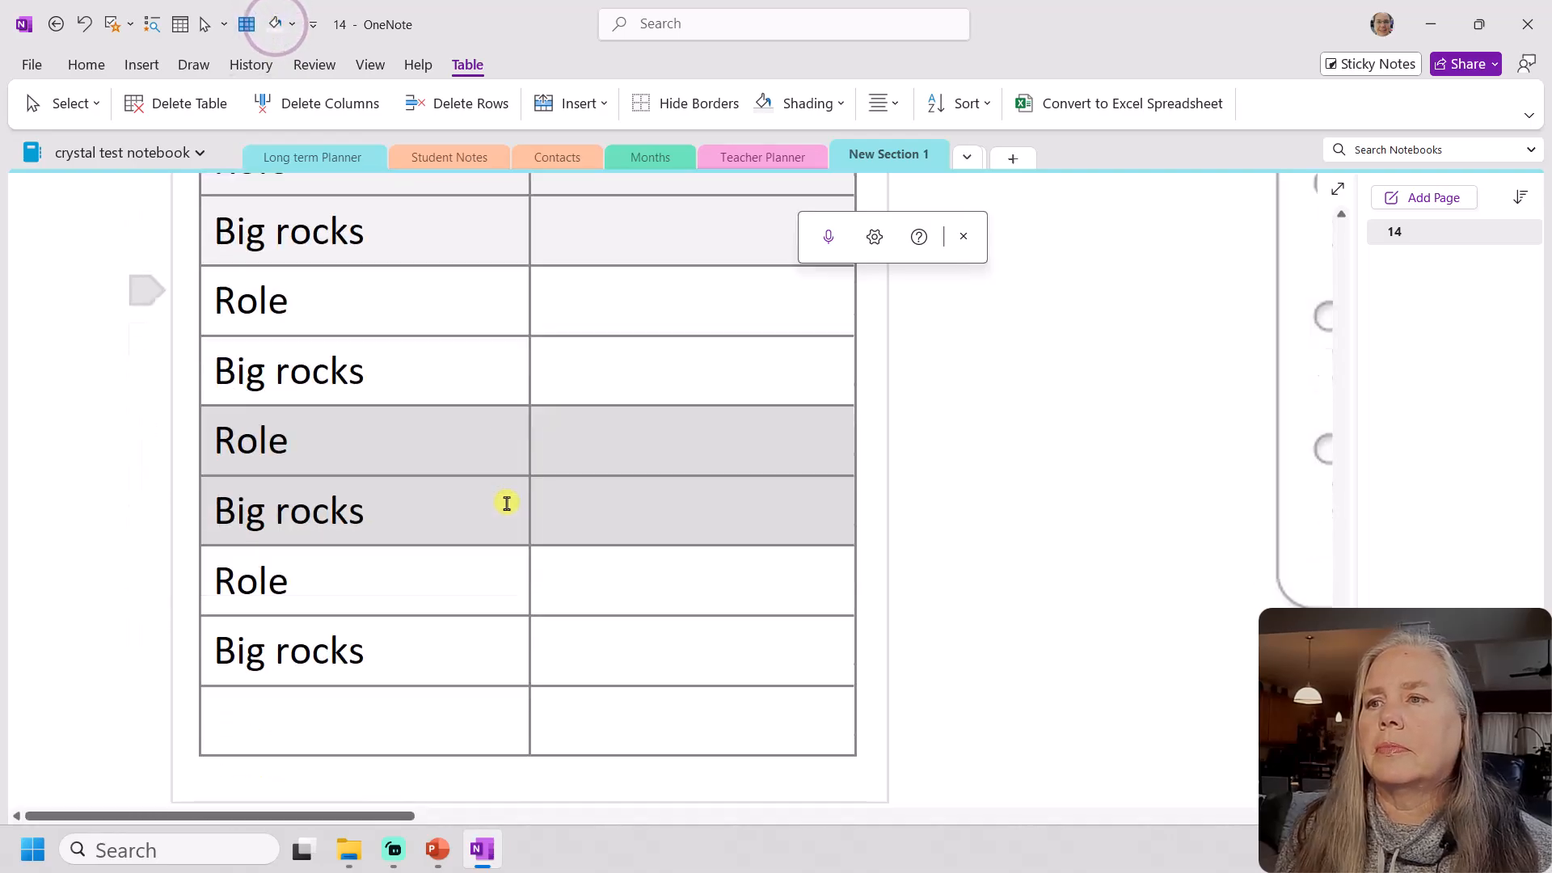
scroll(590, 590, "up", 2)
scroll(871, 557, "down", 2)
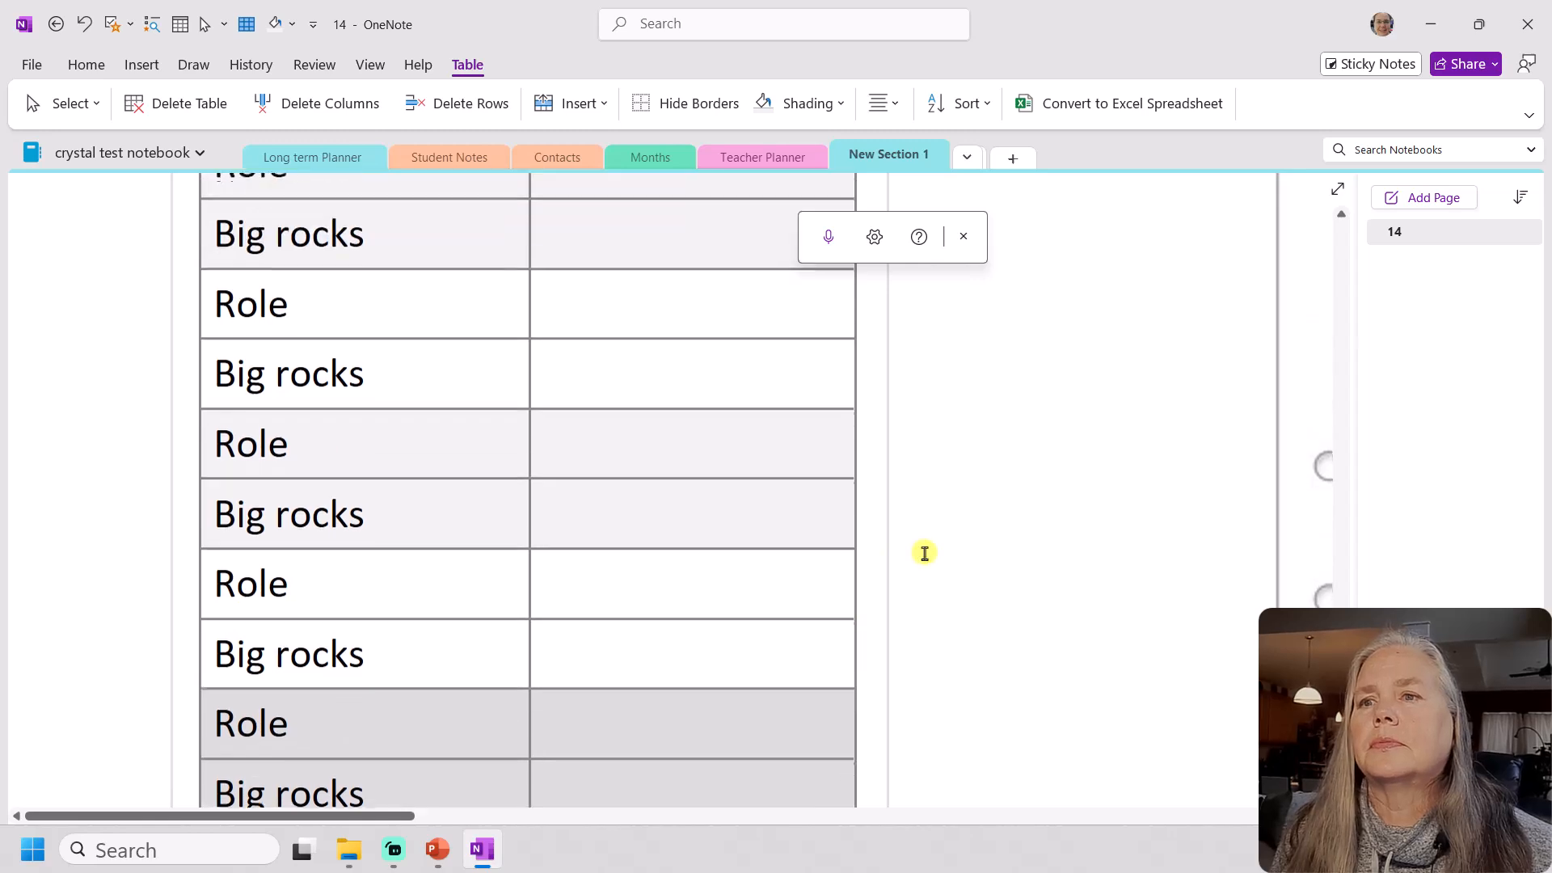
left_click(915, 545)
scroll(915, 543, "down", 5)
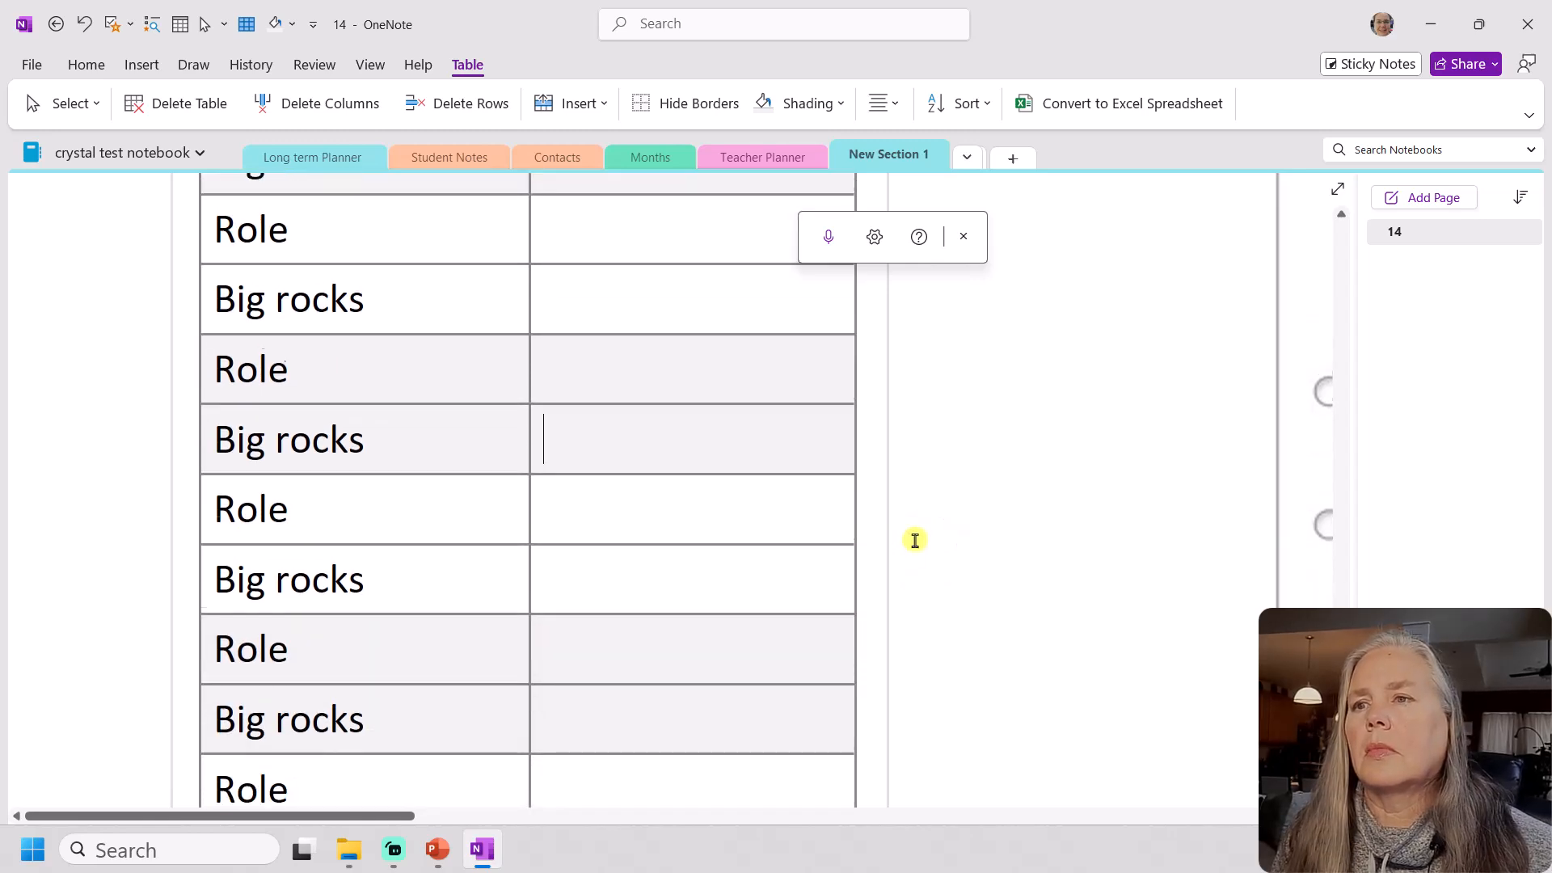
Underline and center the "Weekly Compass" heading above the table, following the reference image
scroll(915, 538, "down", 4)
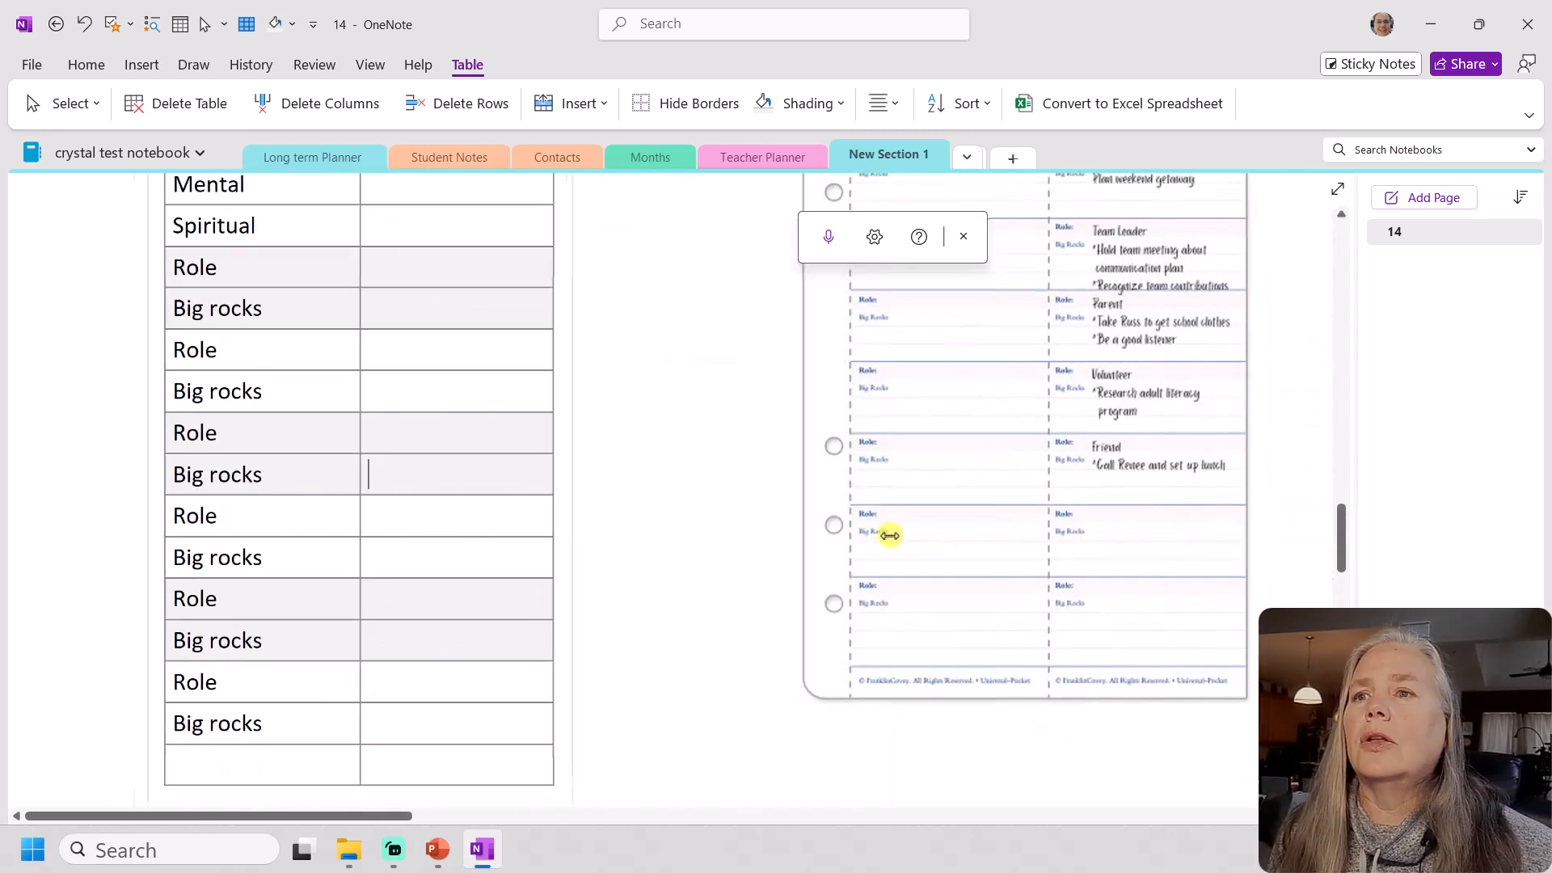
scroll(653, 496, "up", 4)
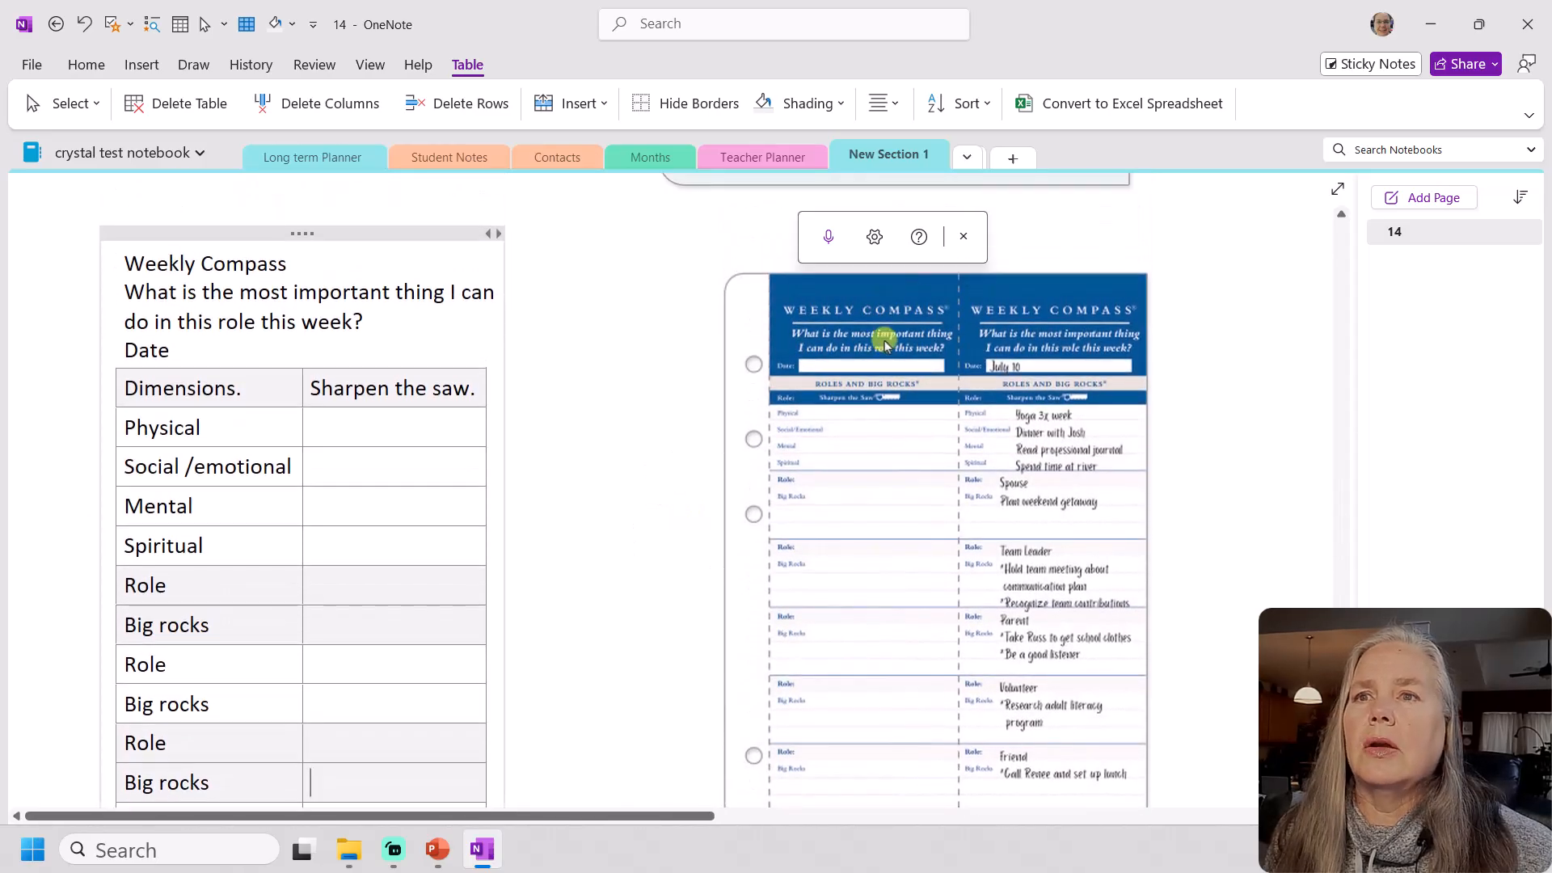
left_click_drag(125, 265, 285, 260)
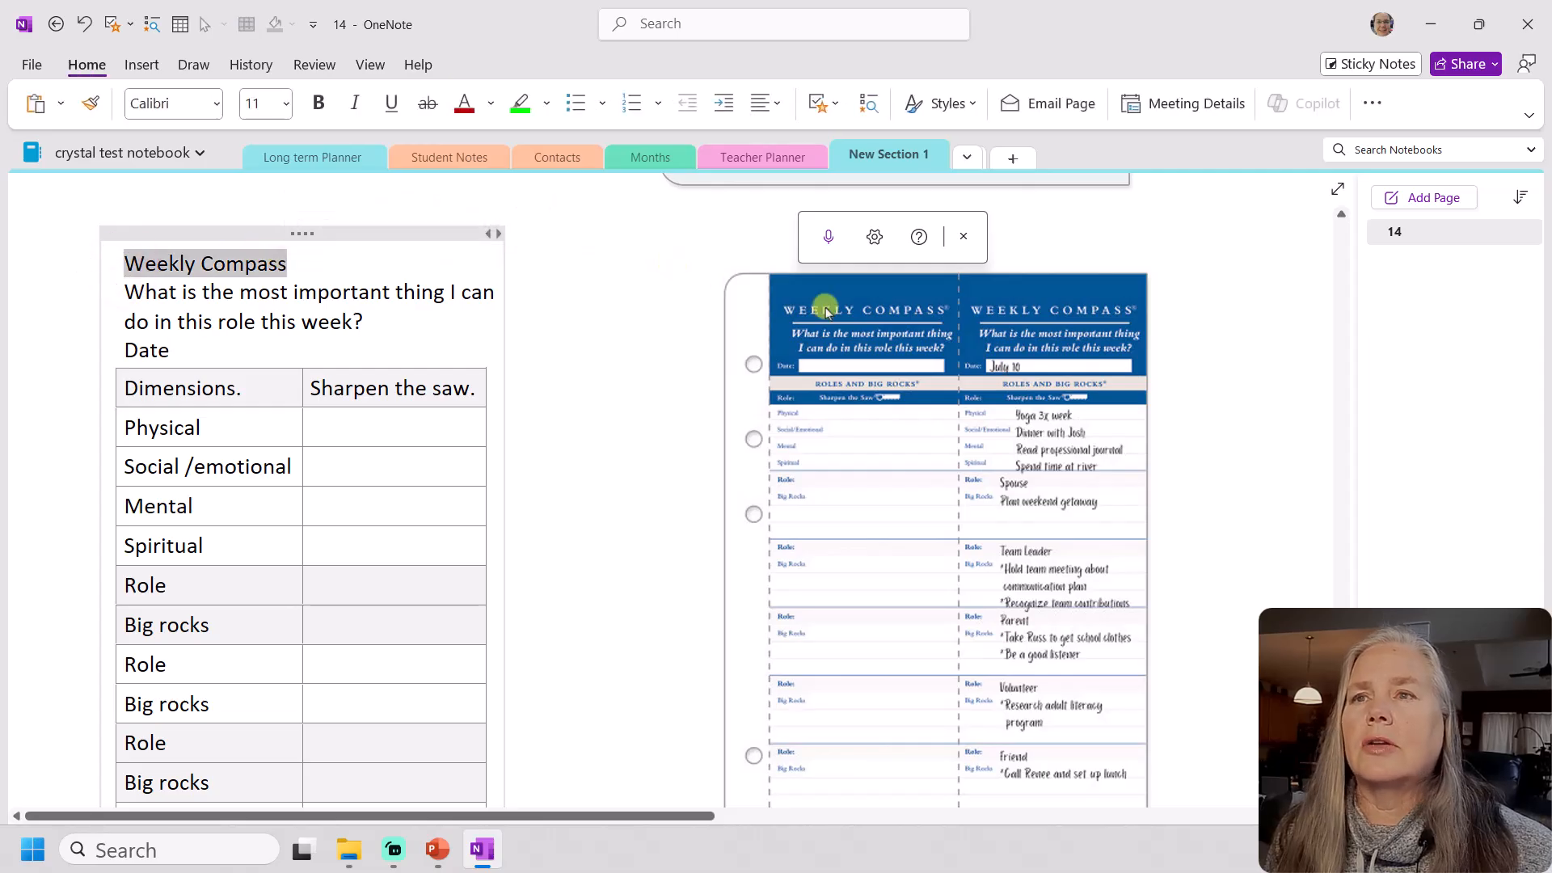
left_click(391, 109)
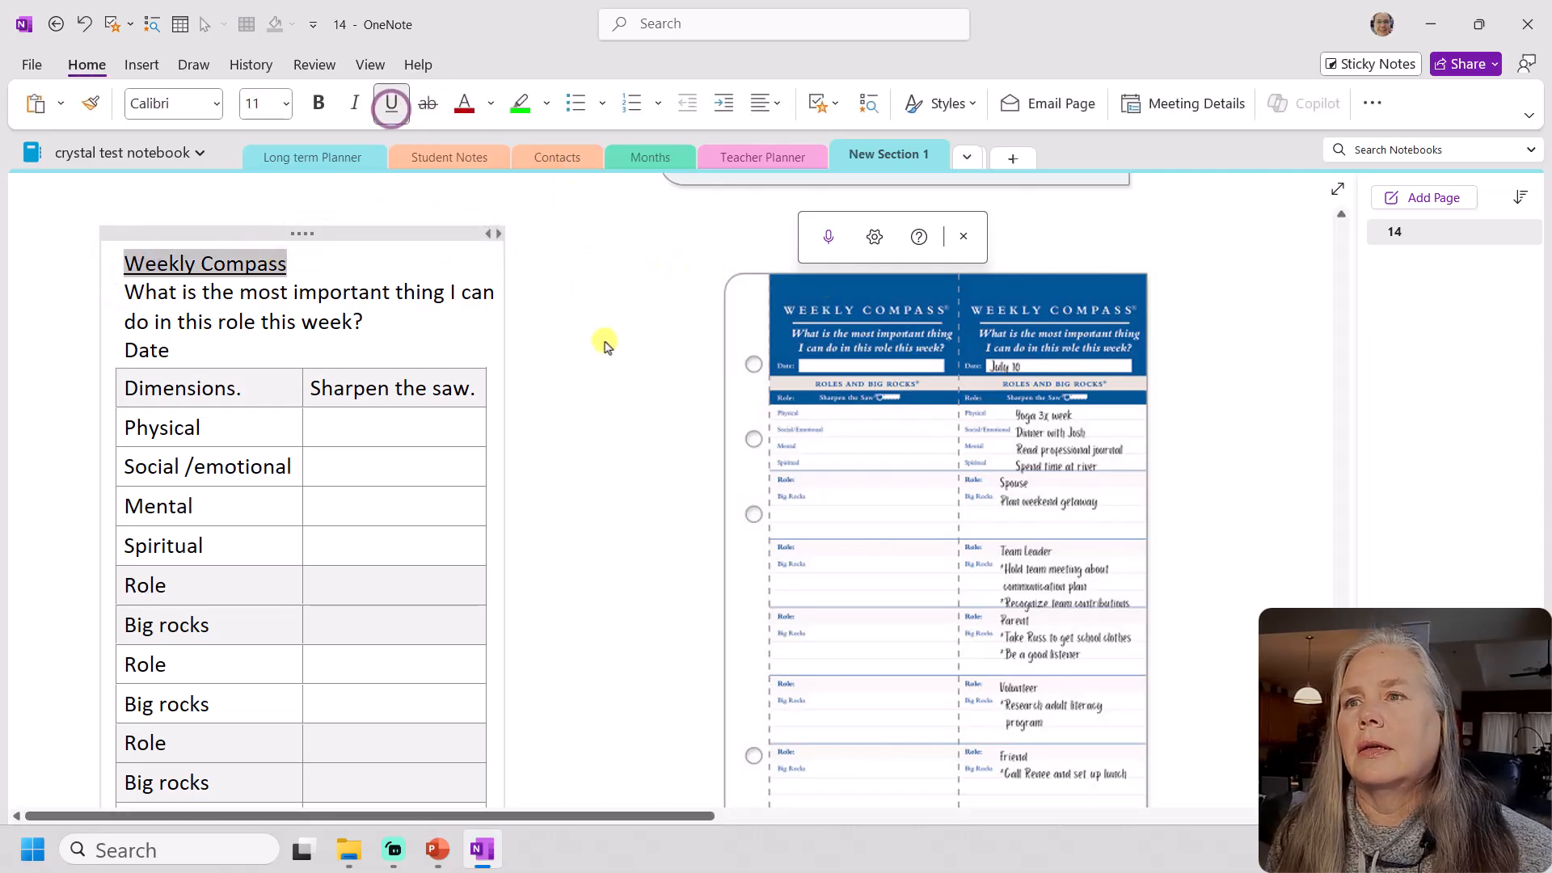
left_click(603, 339)
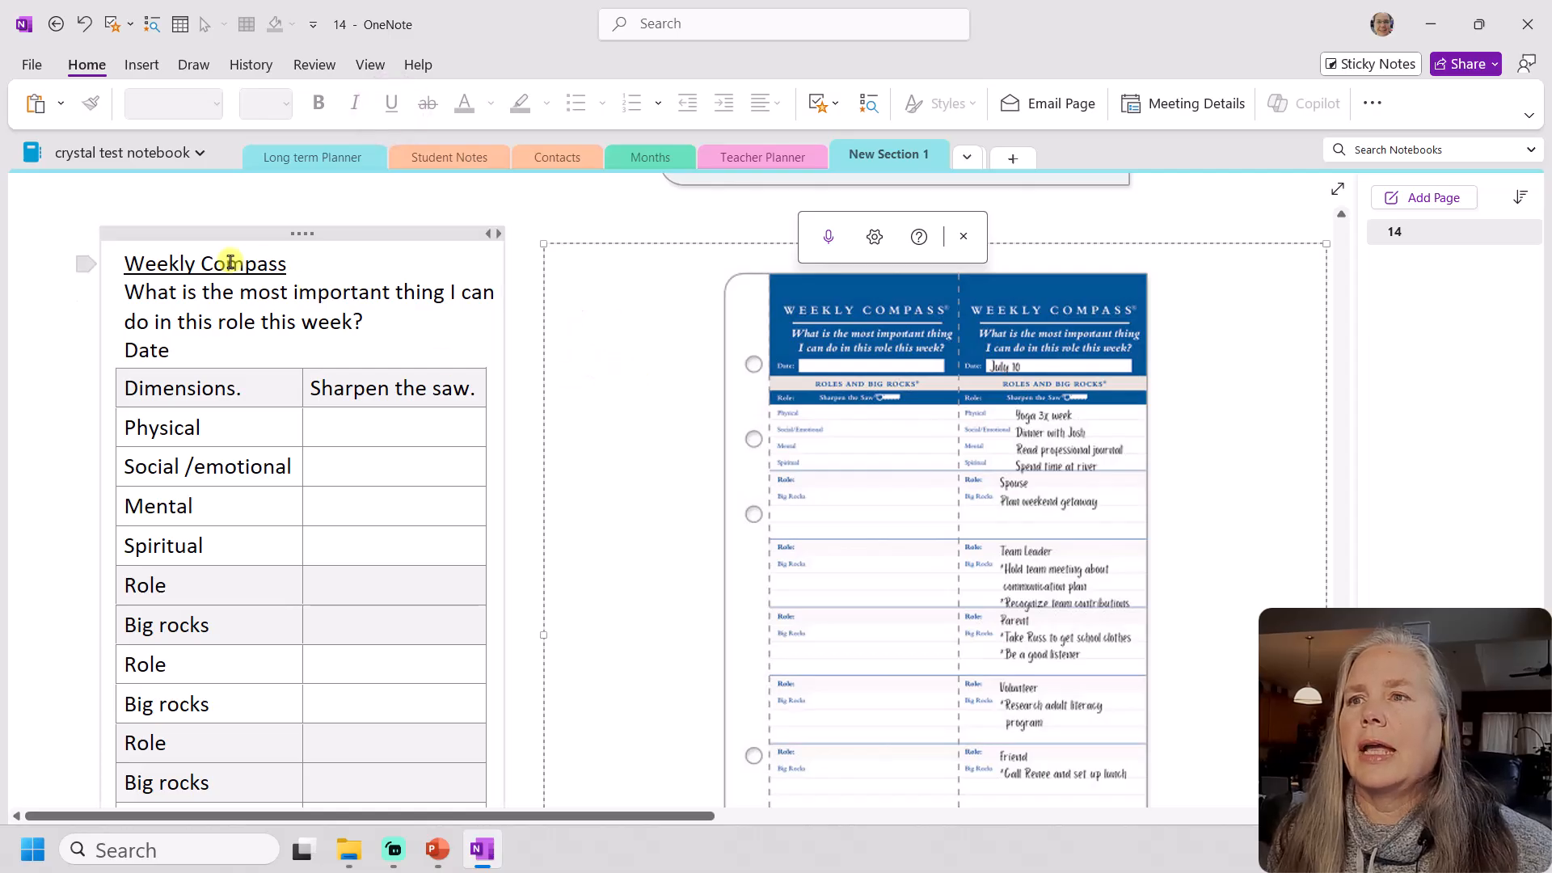
left_click_drag(126, 266, 301, 264)
left_click(760, 103)
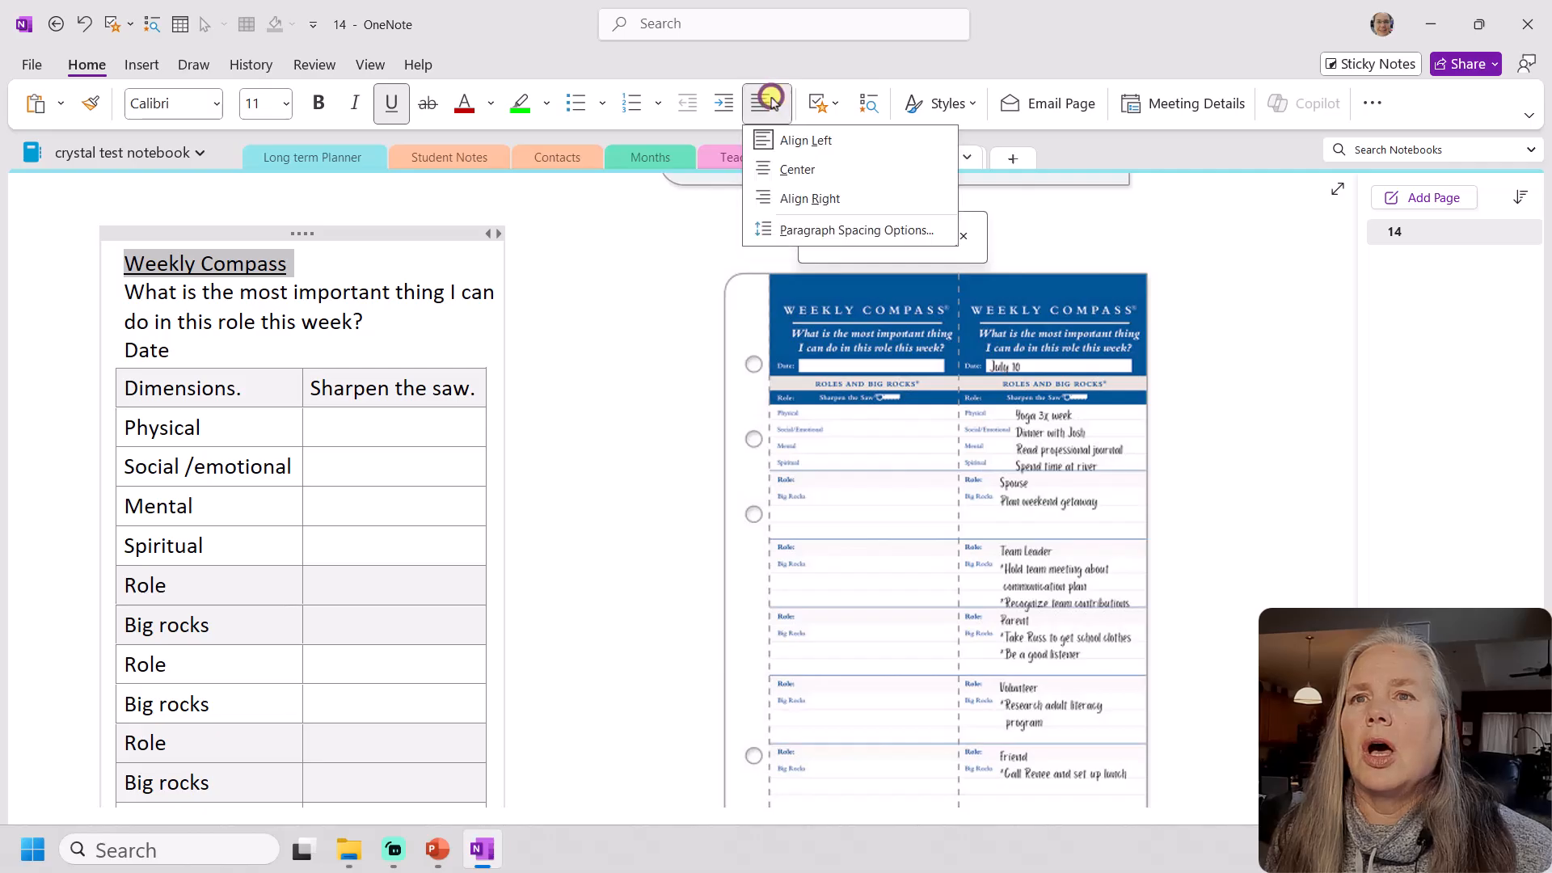
left_click(784, 165)
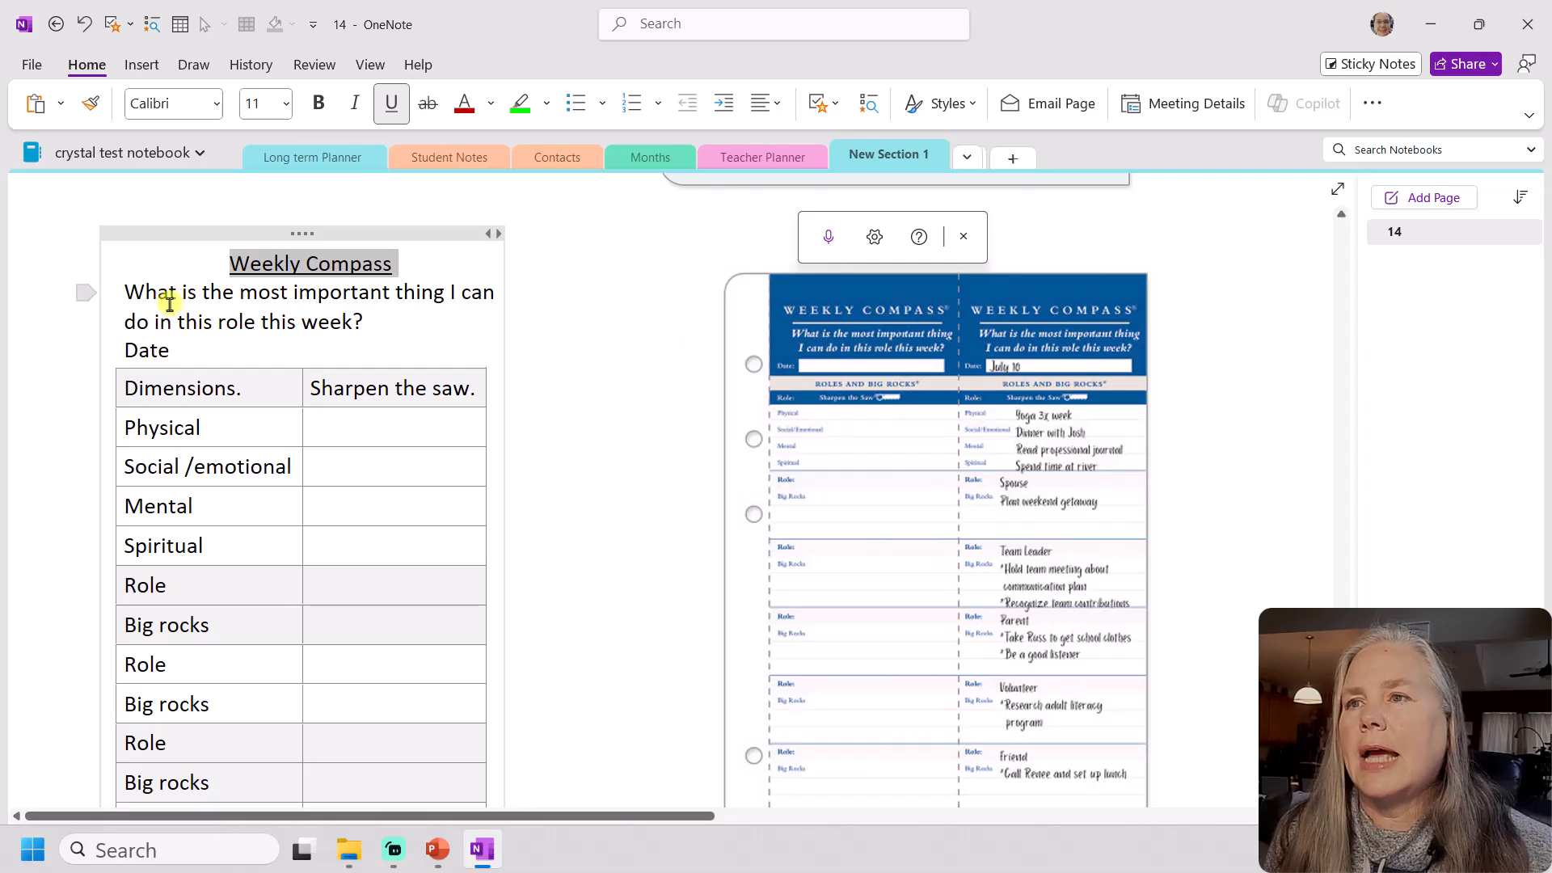
Italicize the question "What is the most important thing I can do in this role this week?" and set its font size to 9
left_click_drag(121, 294, 364, 322)
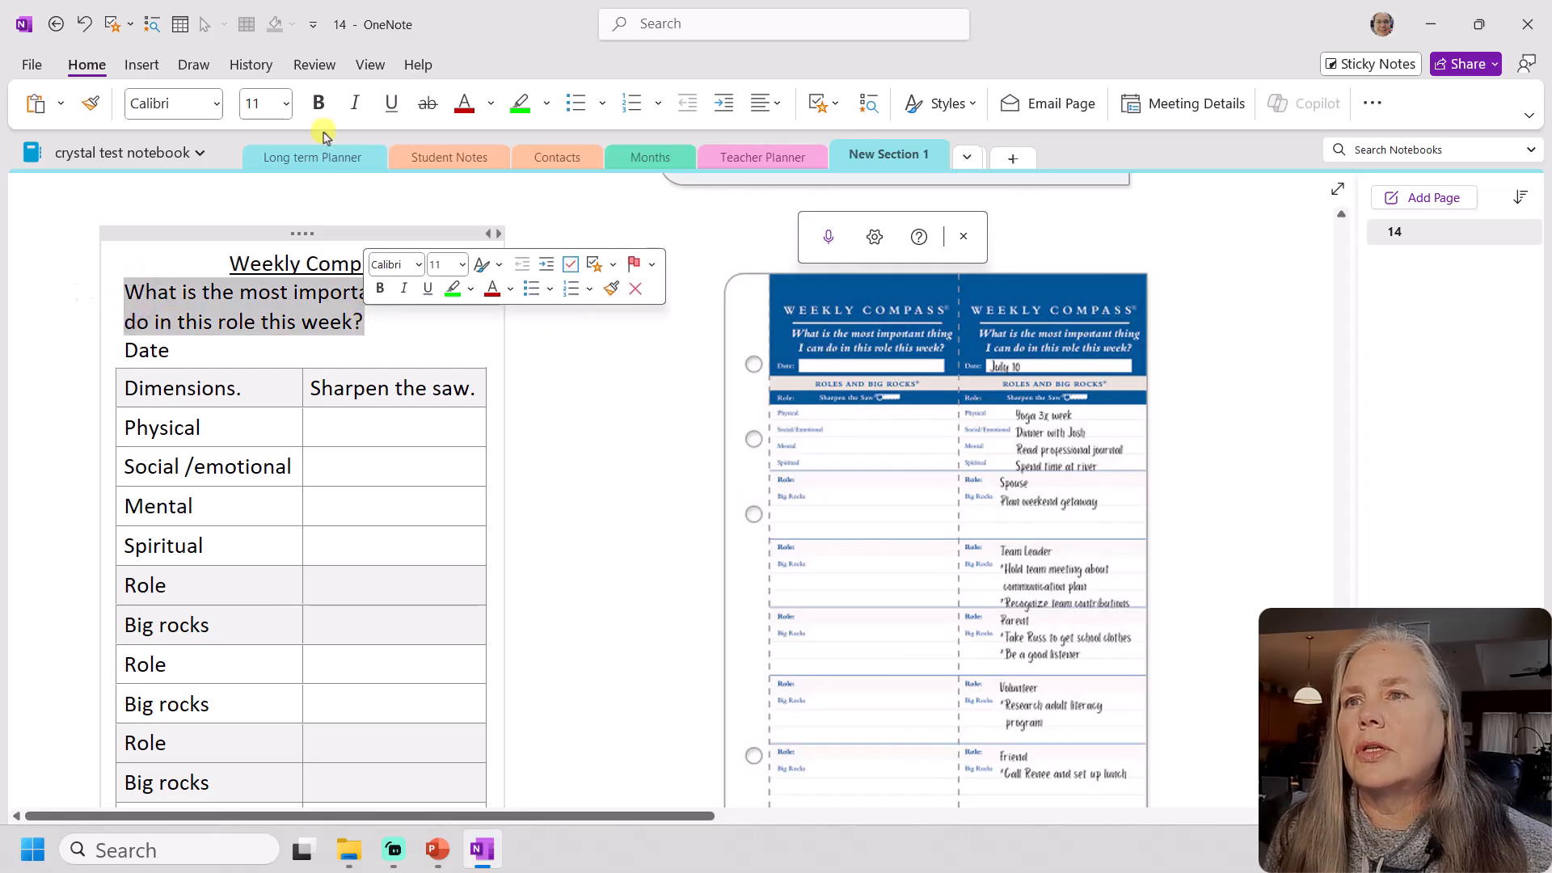
left_click(351, 105)
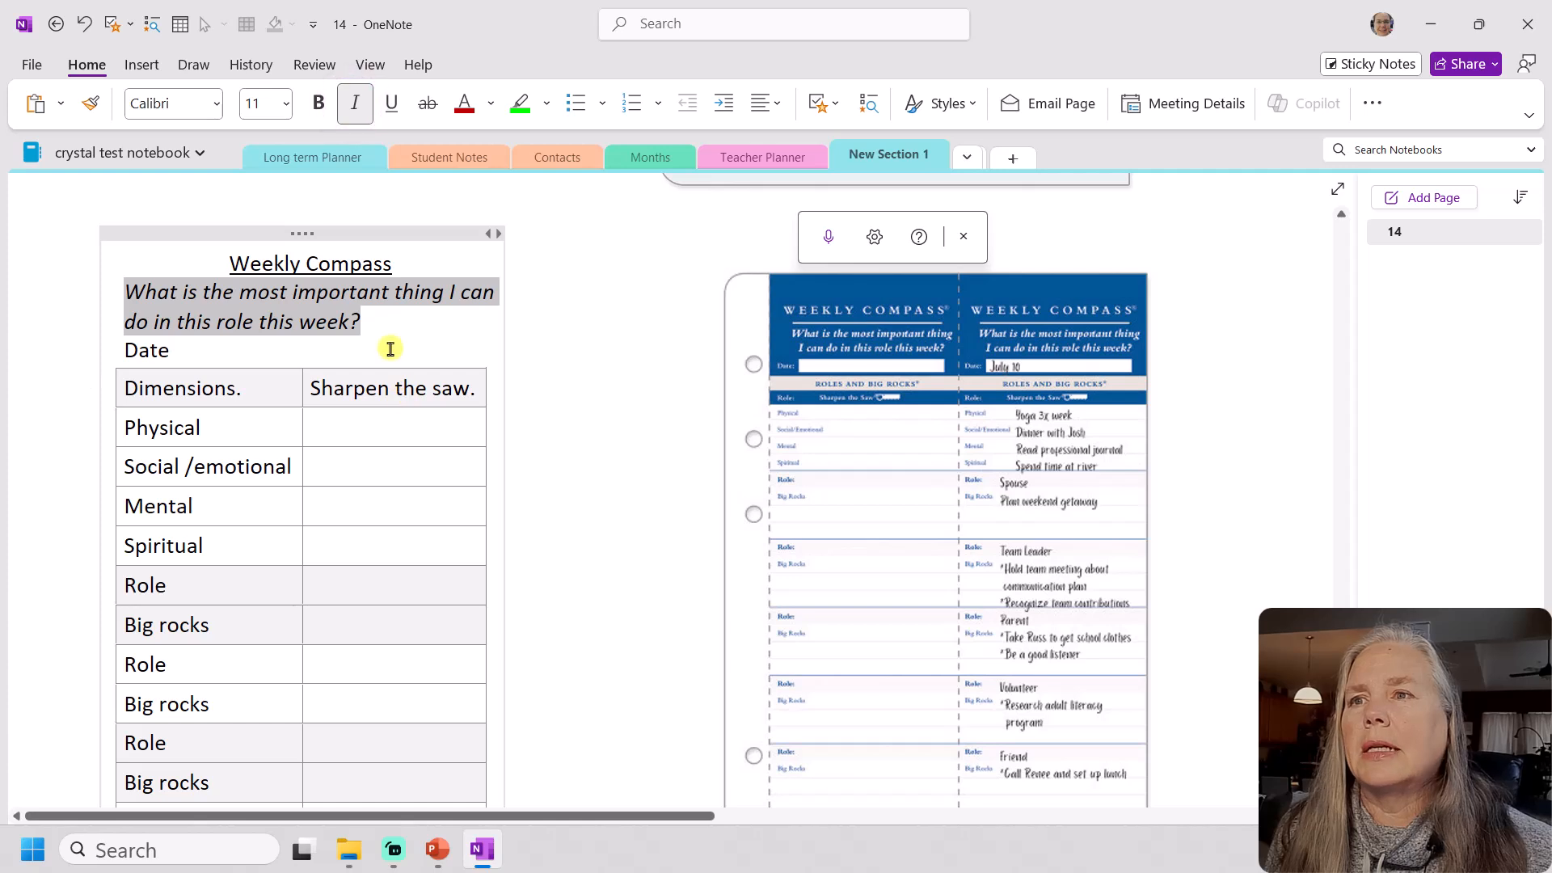
left_click(286, 103)
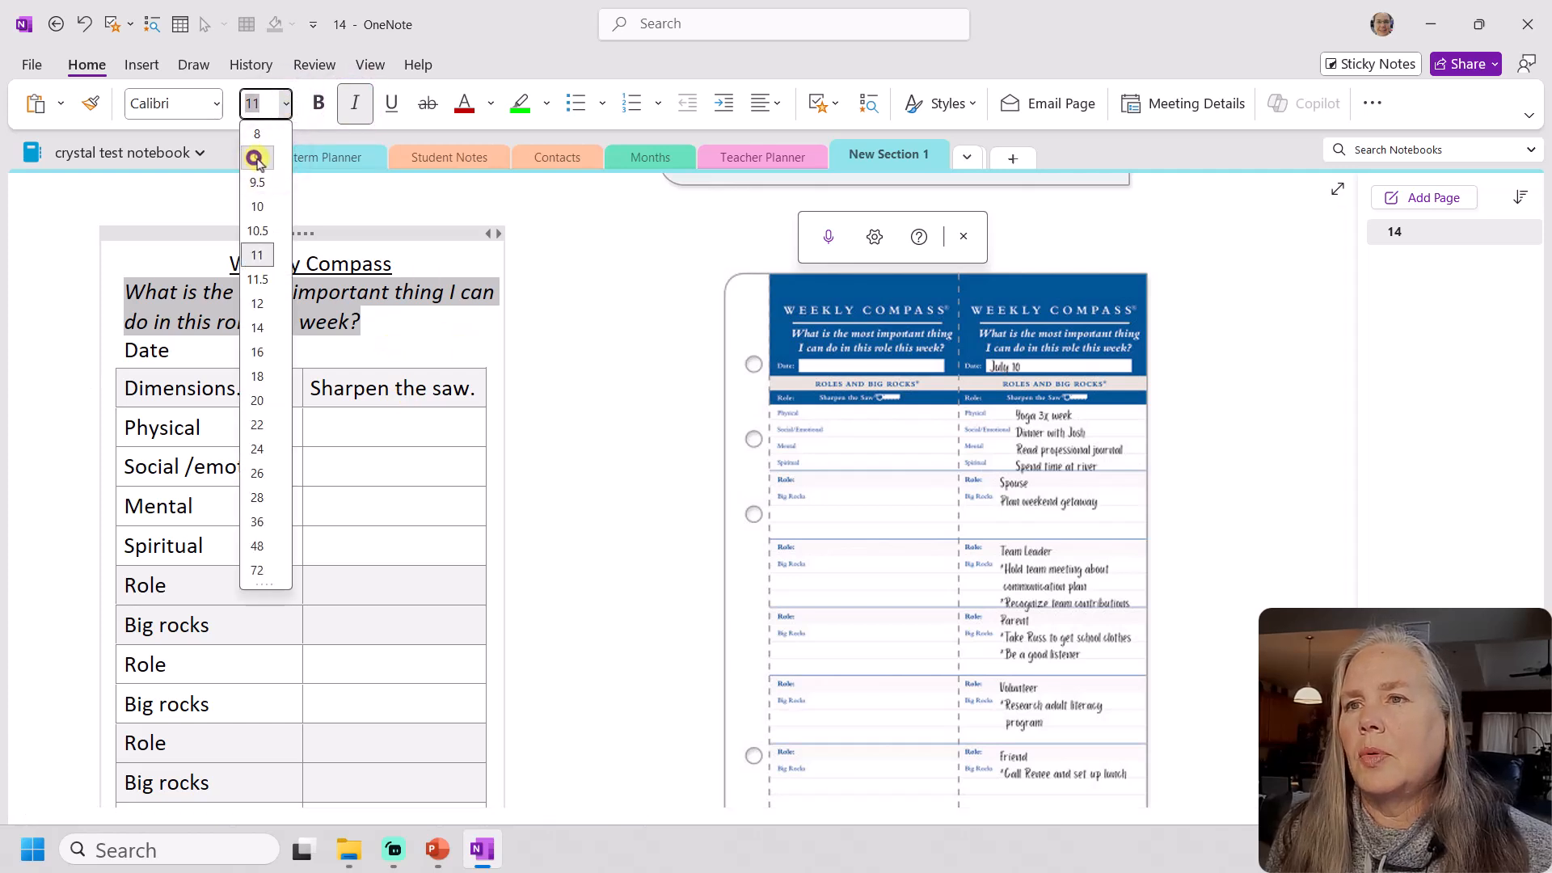
left_click(254, 159)
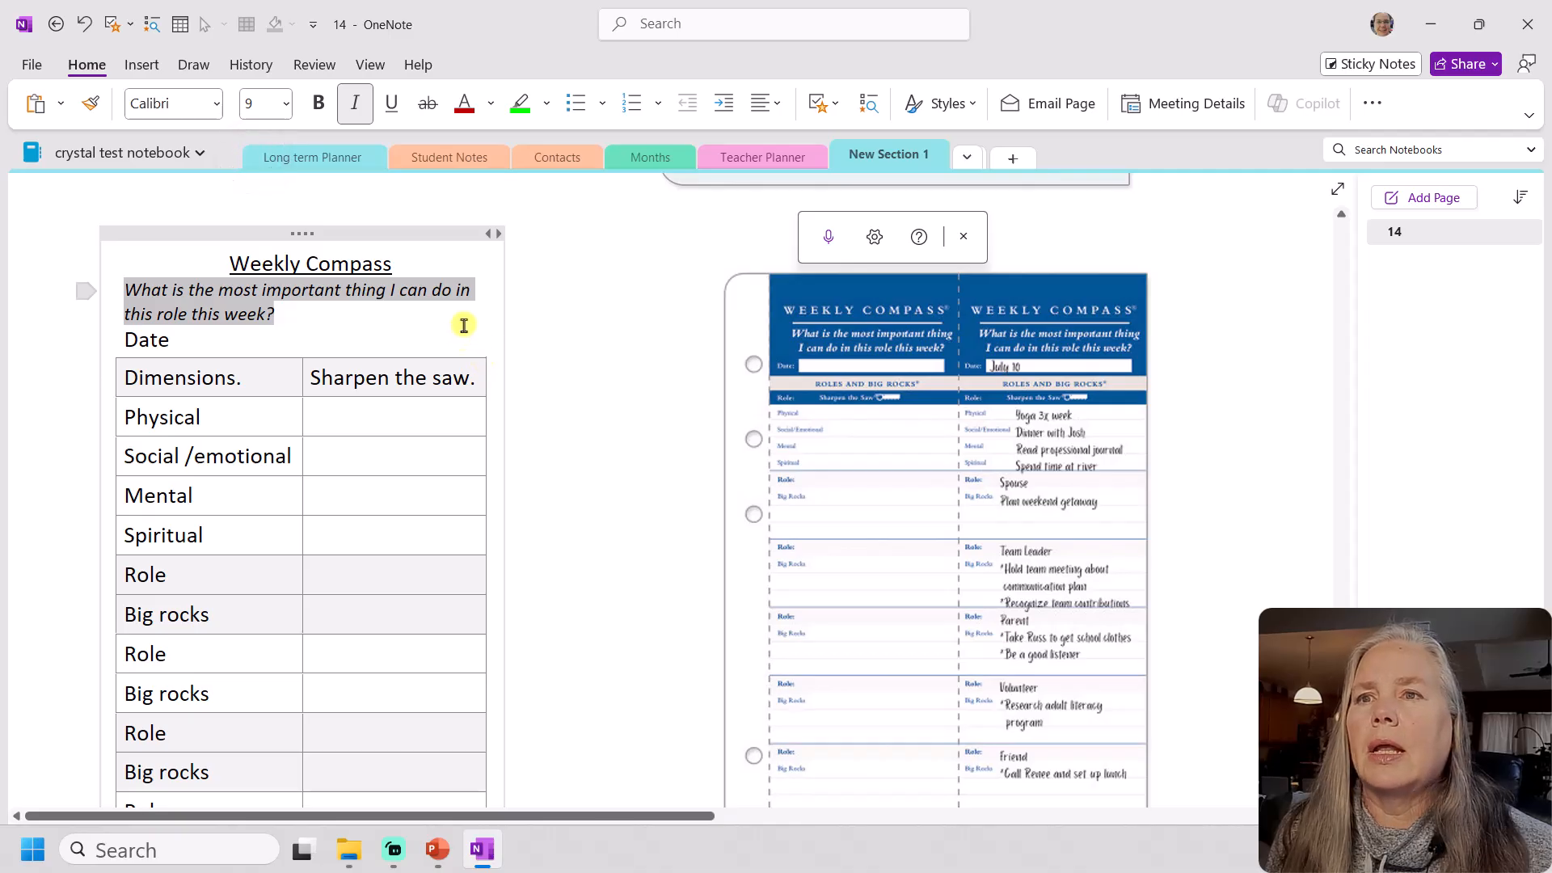
Break the italic question onto a new line before "I can do in this role this week?" and center both lines
left_click(390, 301)
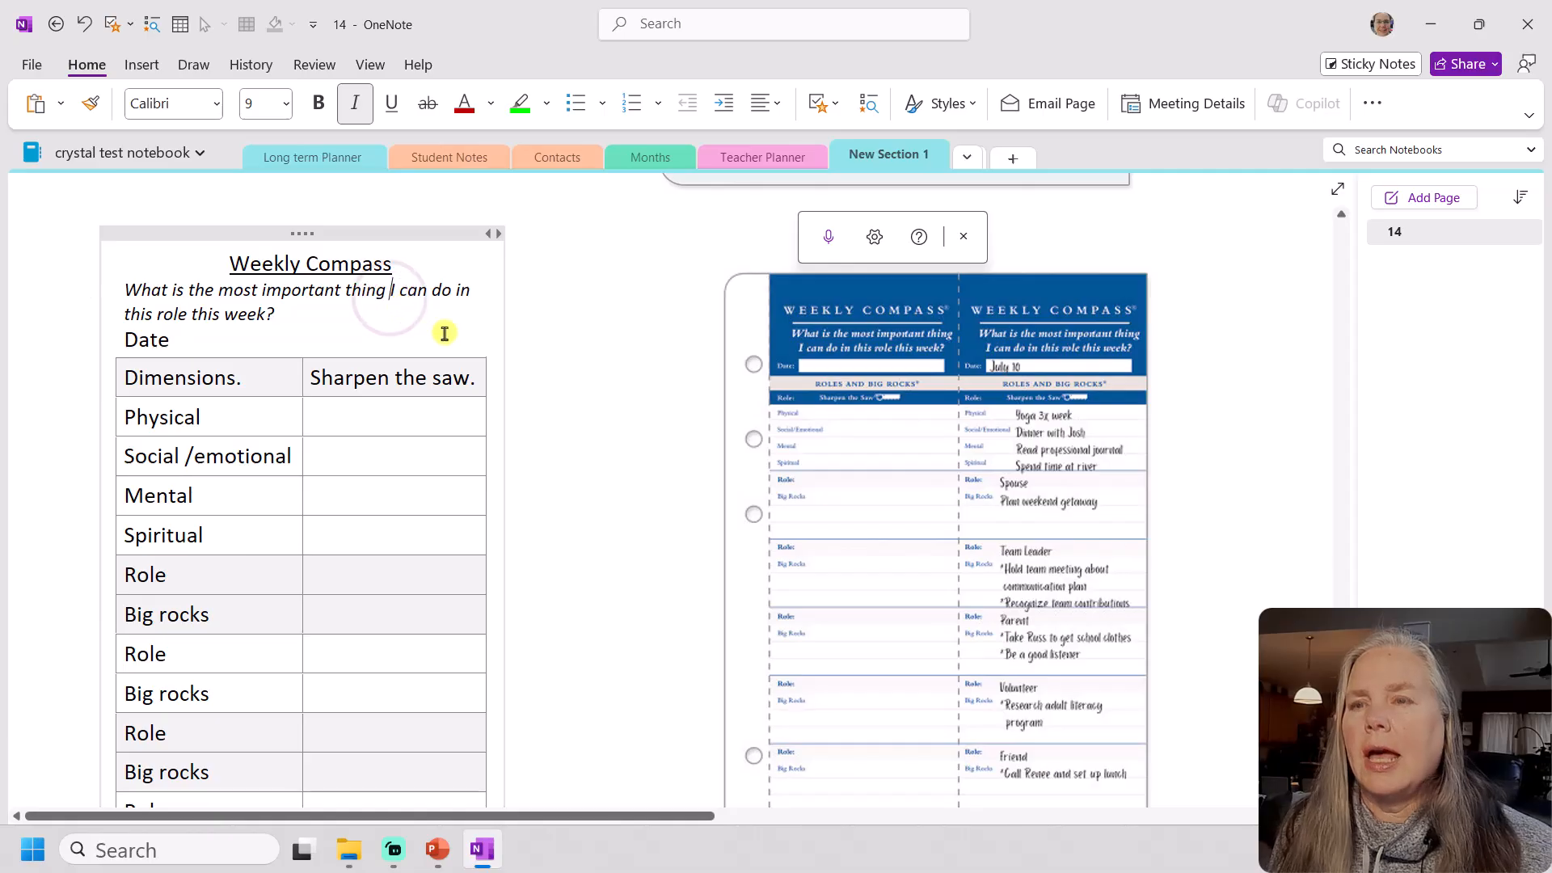
key("Return")
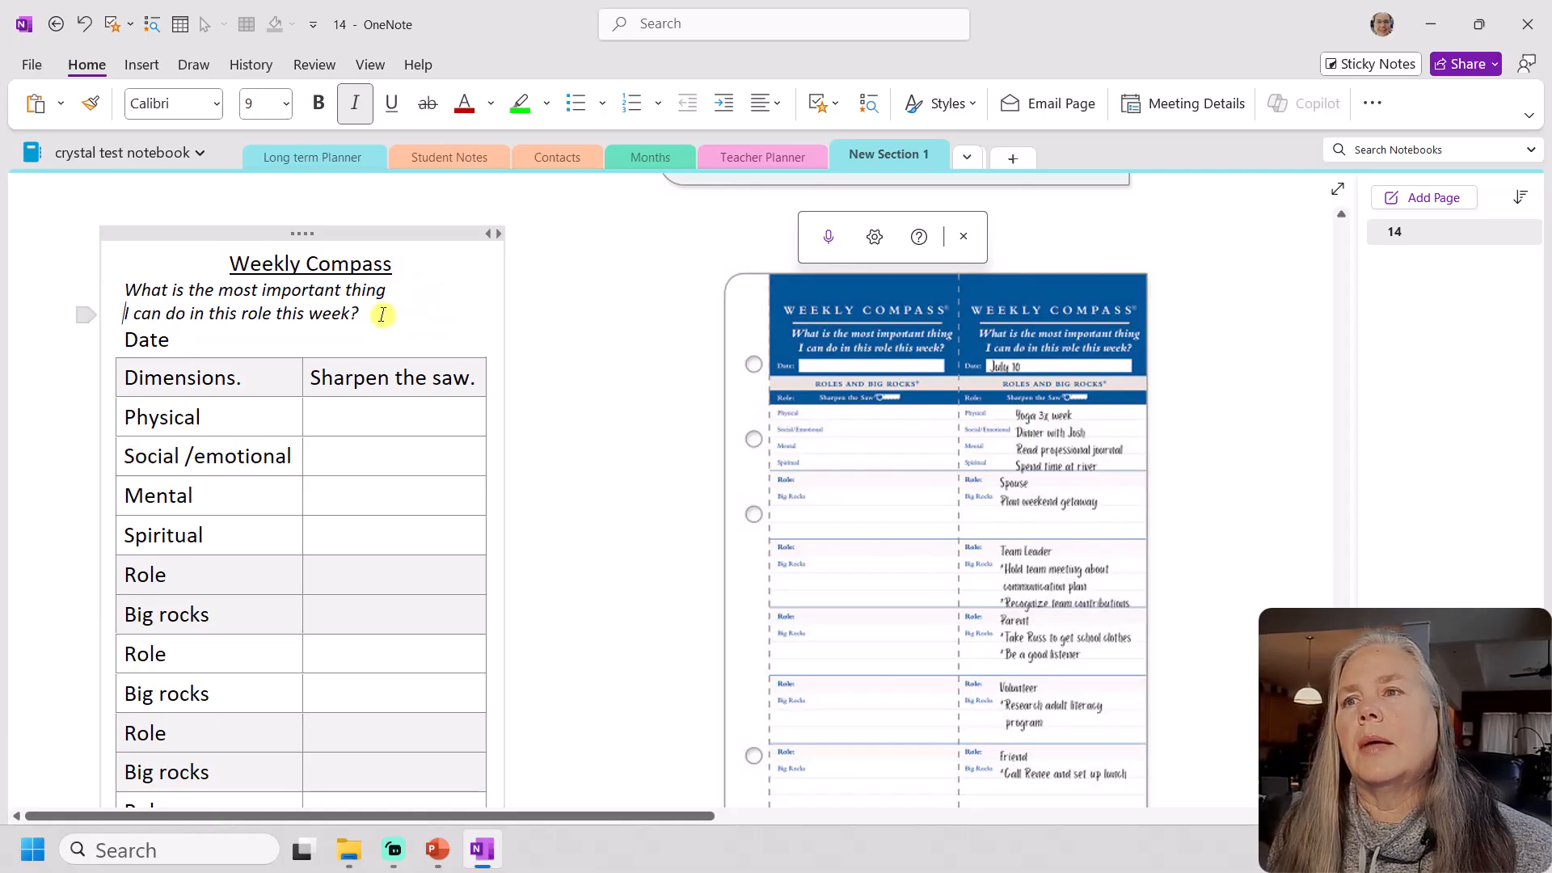
left_click(118, 296)
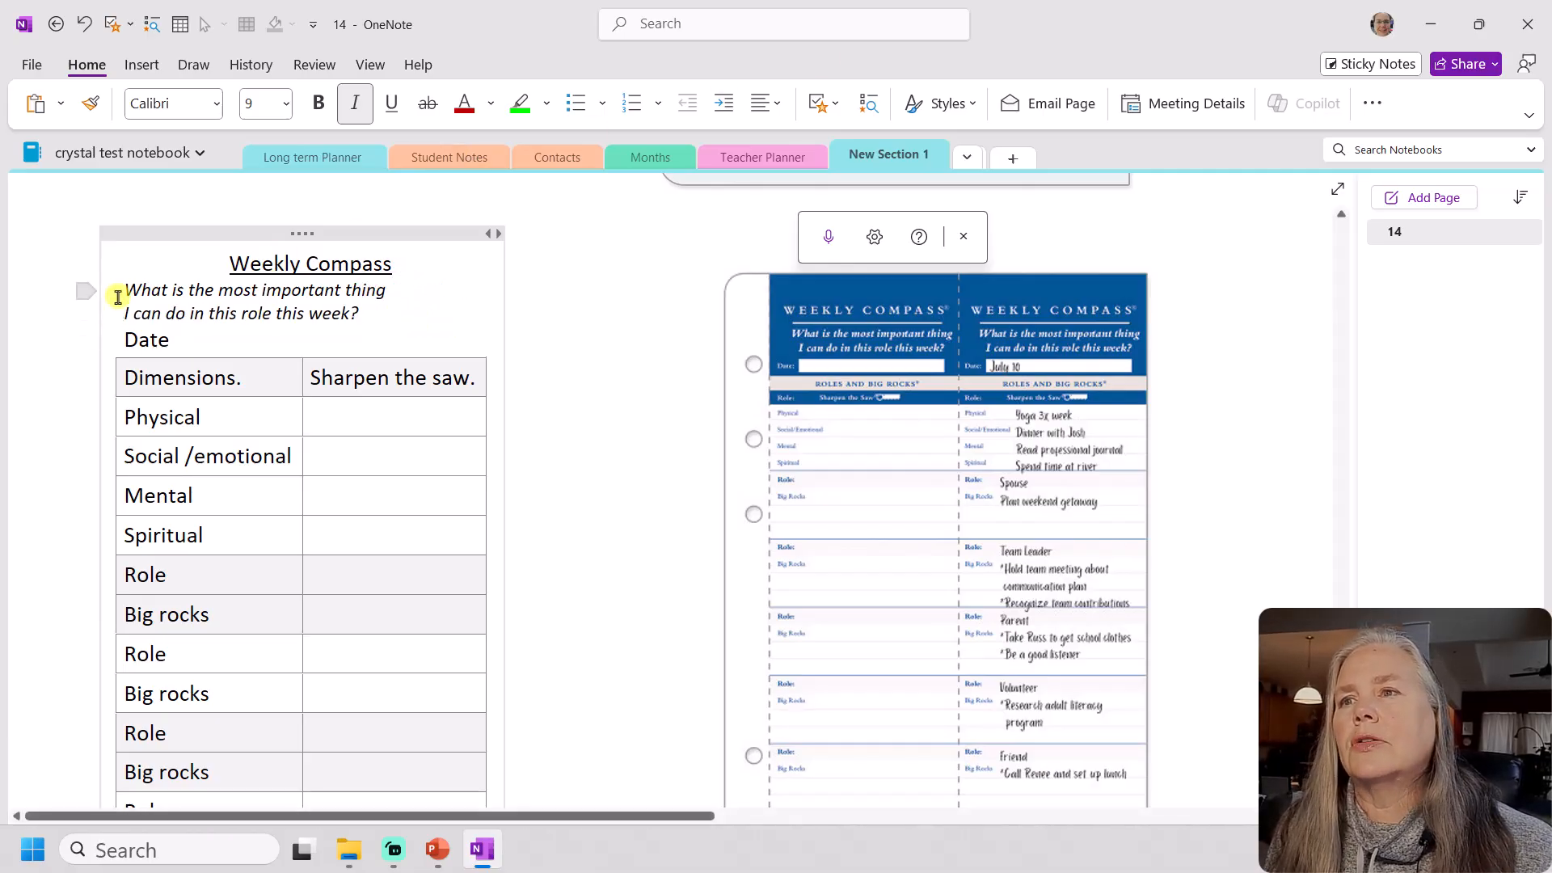
left_click_drag(126, 290, 359, 308)
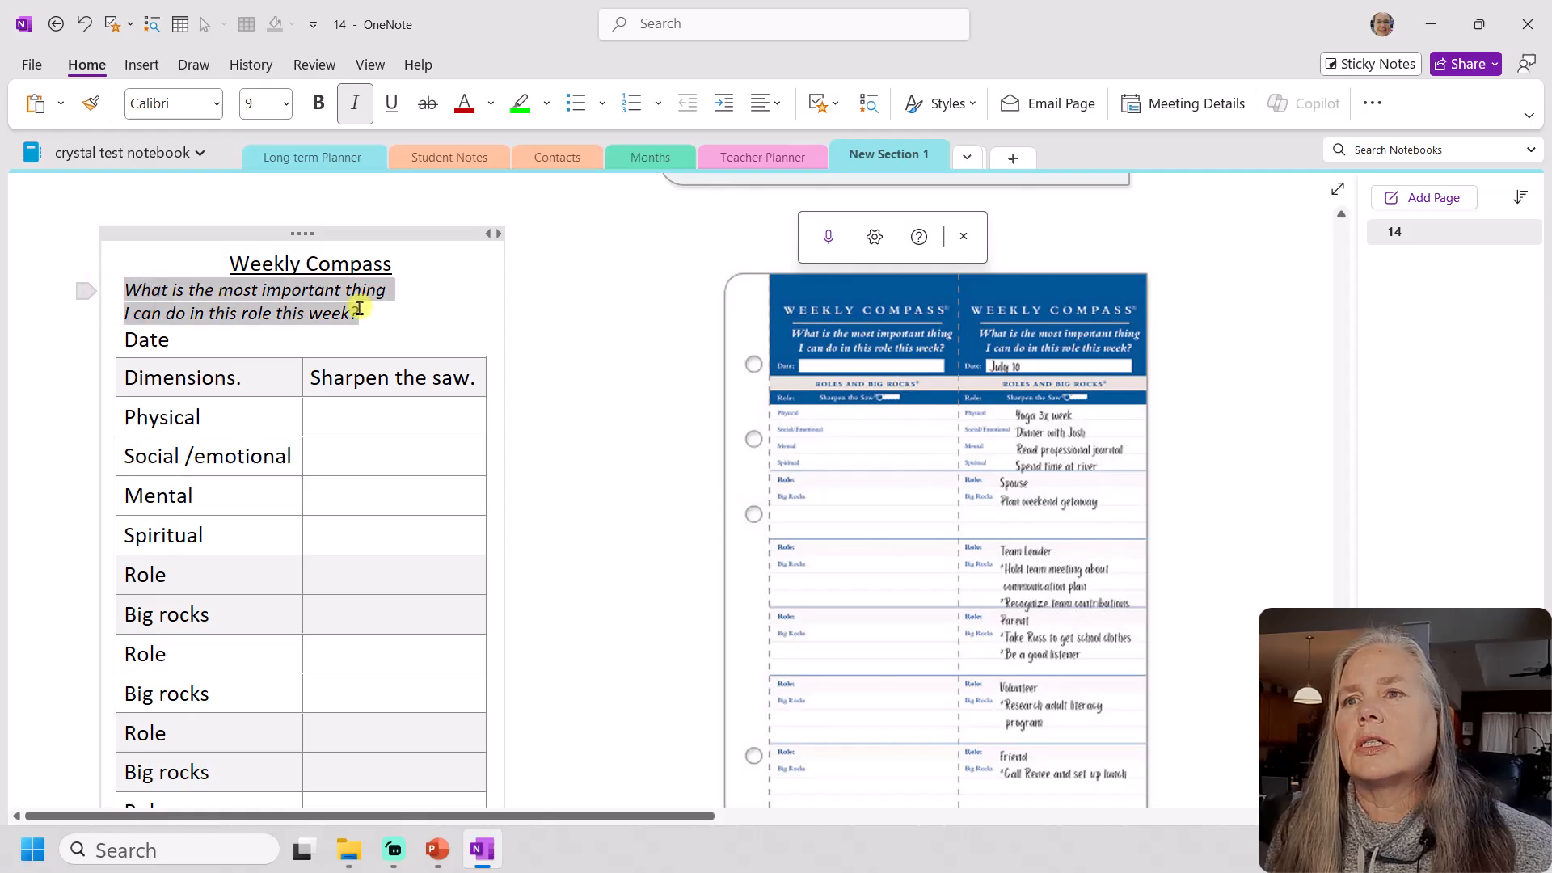
left_click(777, 97)
left_click(779, 163)
left_click(507, 339)
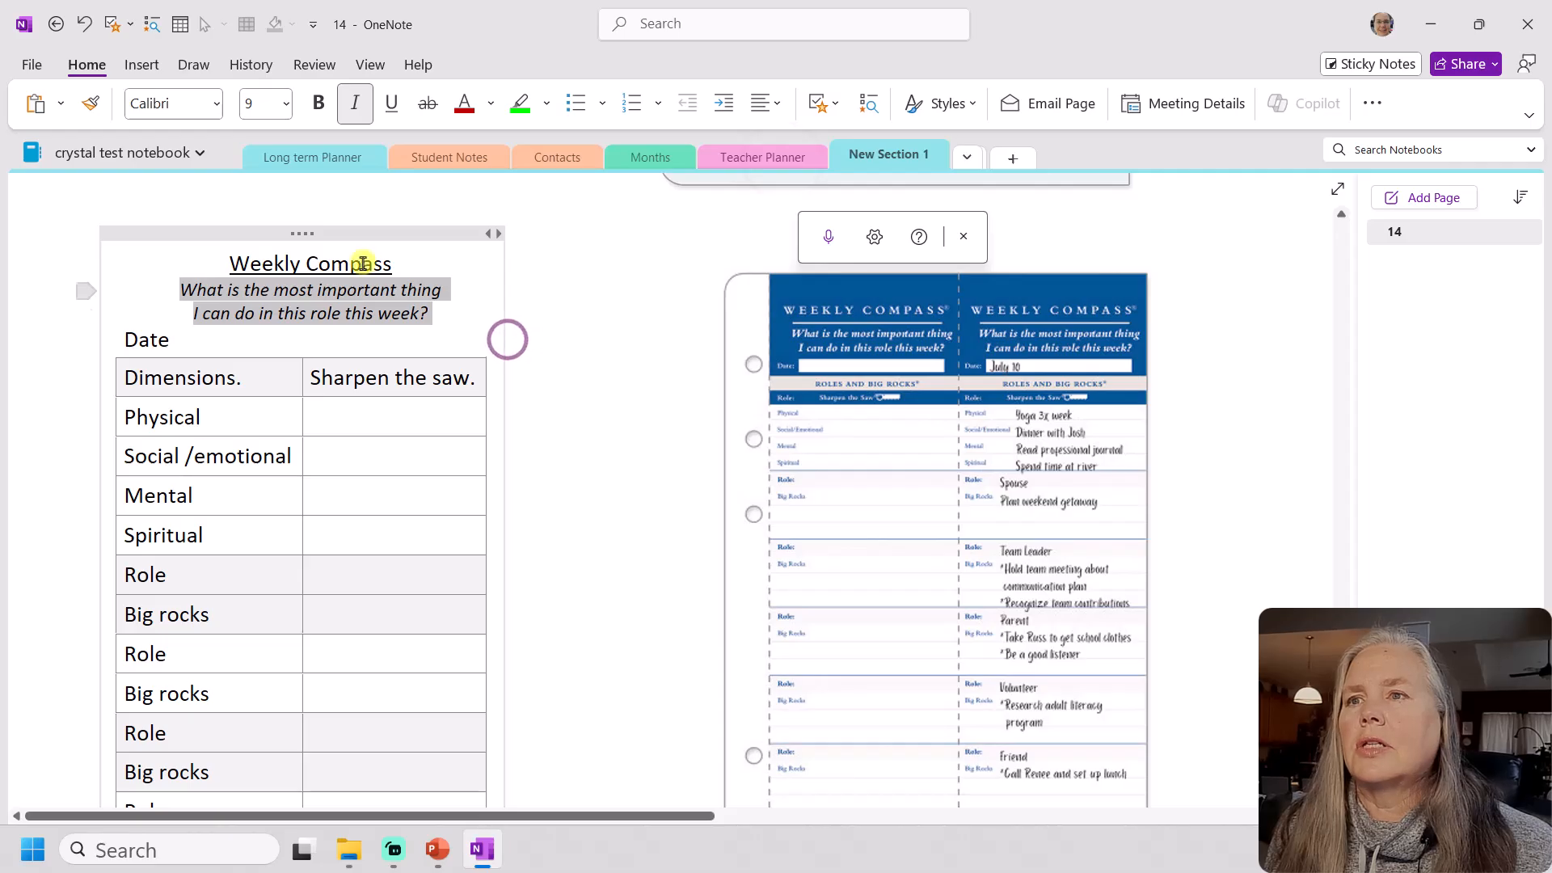
left_click(177, 328)
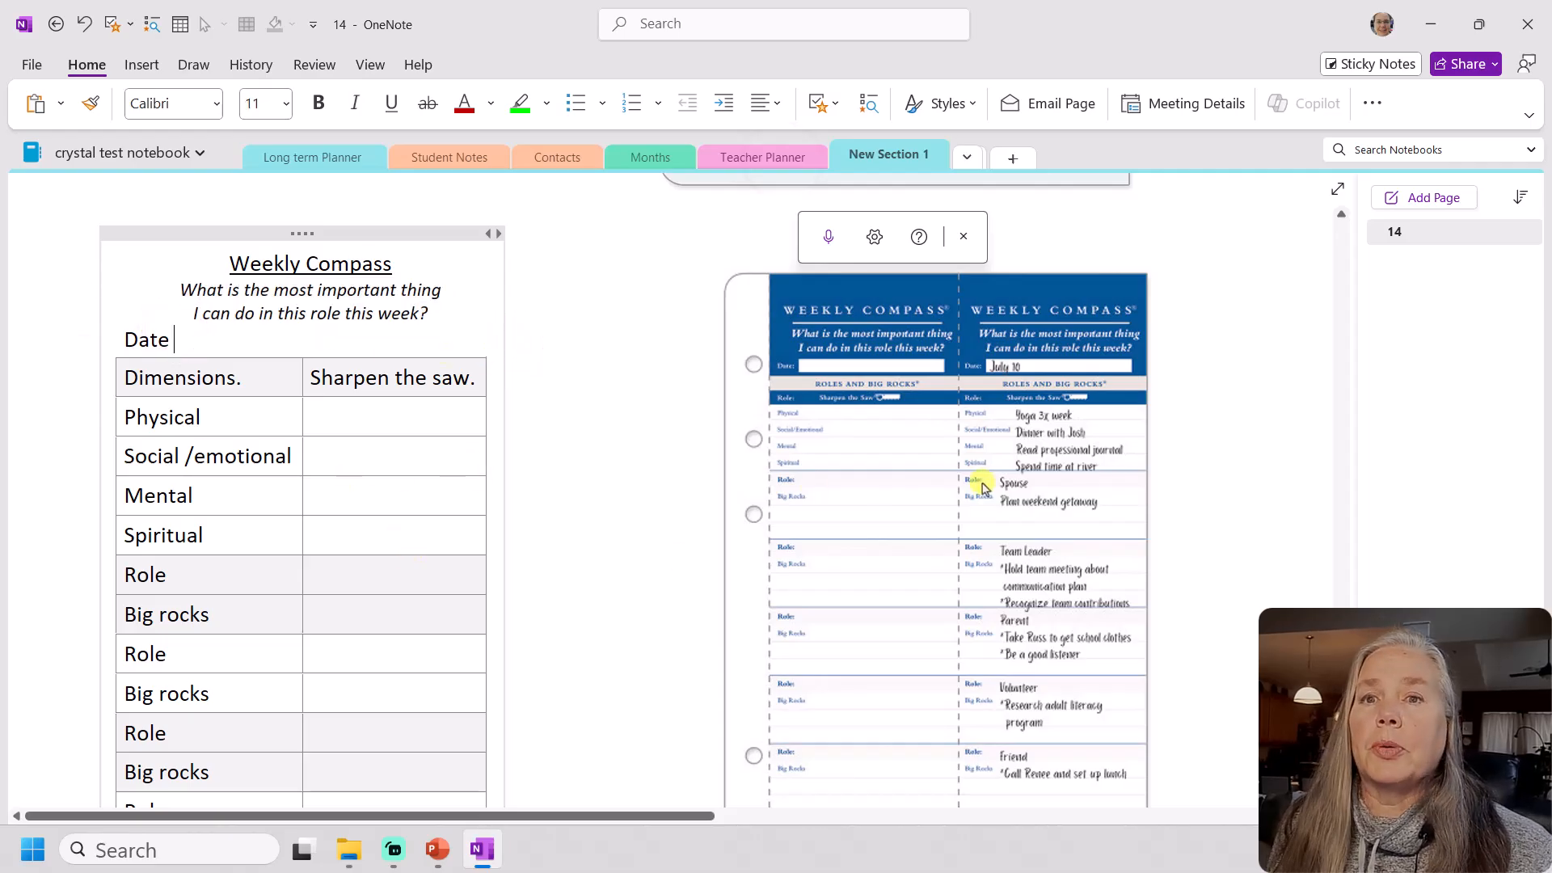
Remove the empty last row beneath the final Big rocks row of the Weekly Compass table
scroll(376, 516, "down", 5)
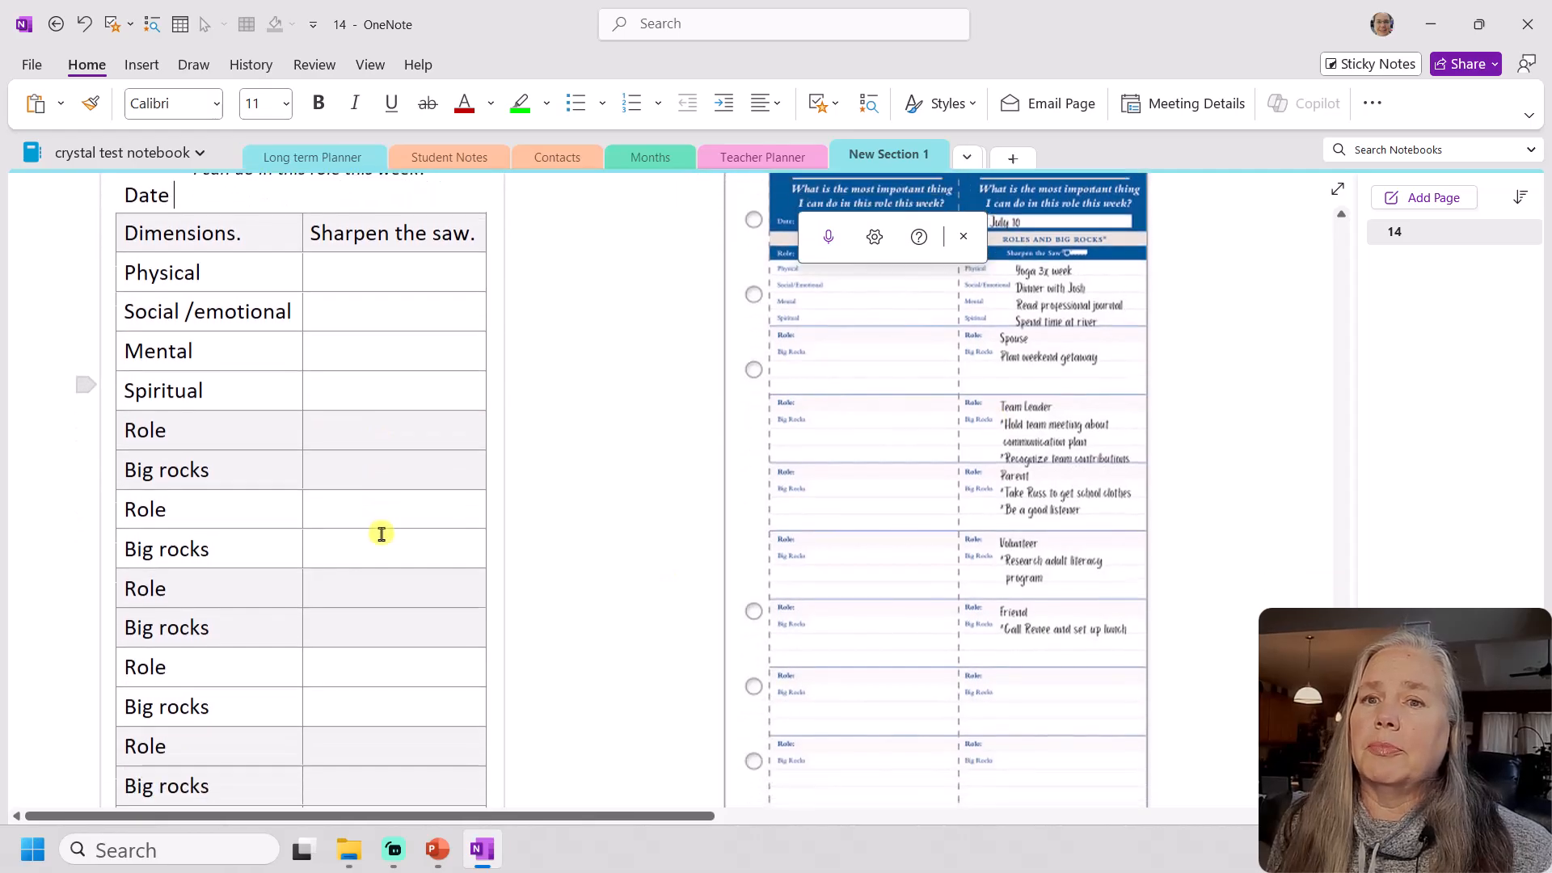
scroll(367, 638, "down", 2)
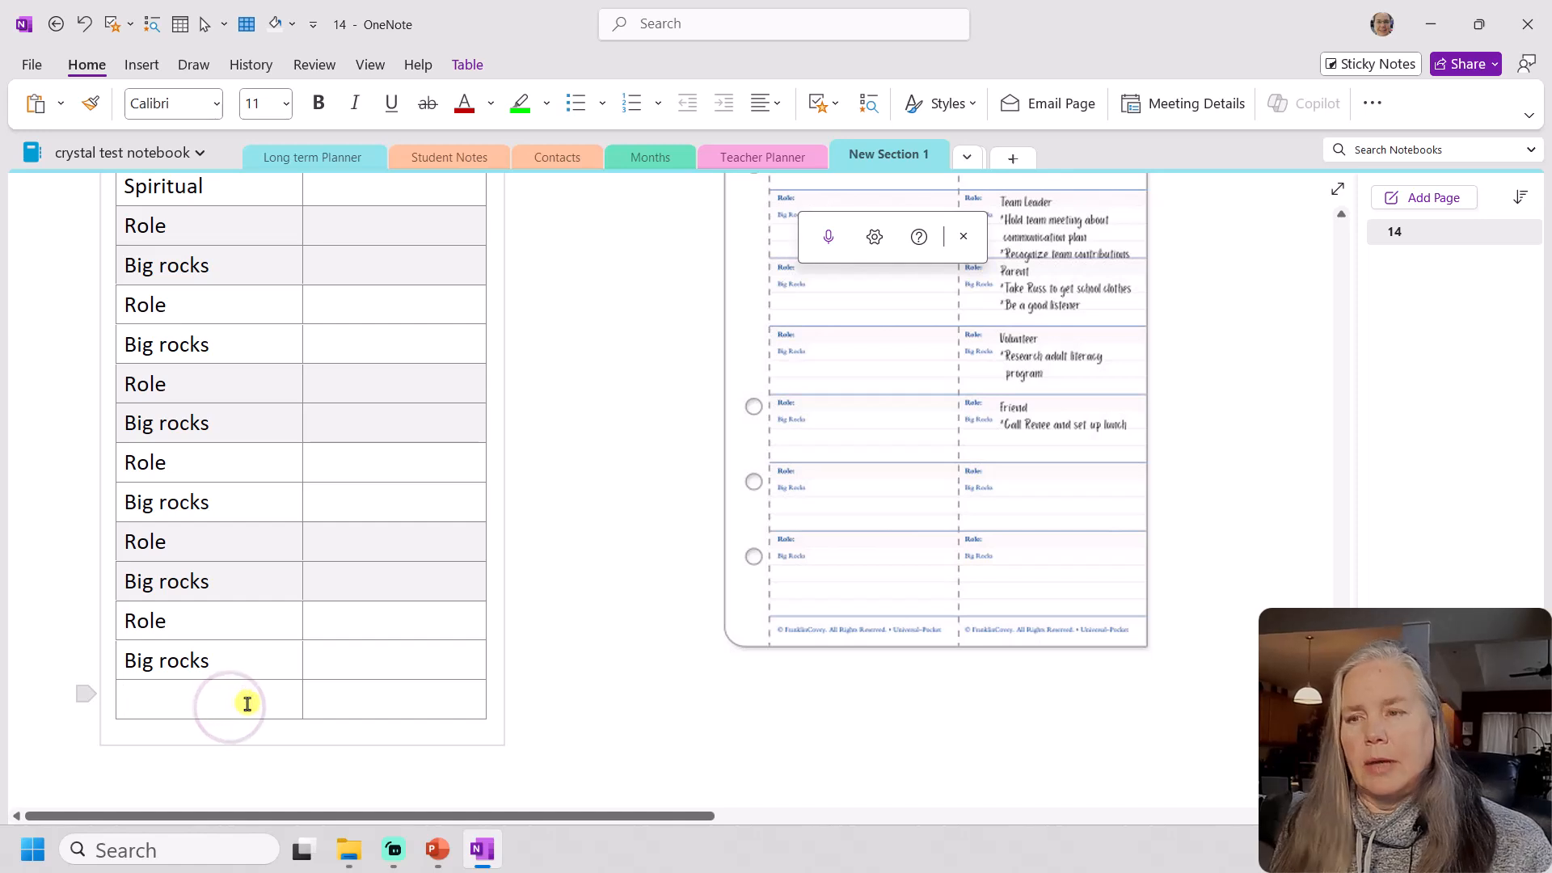
key("Return")
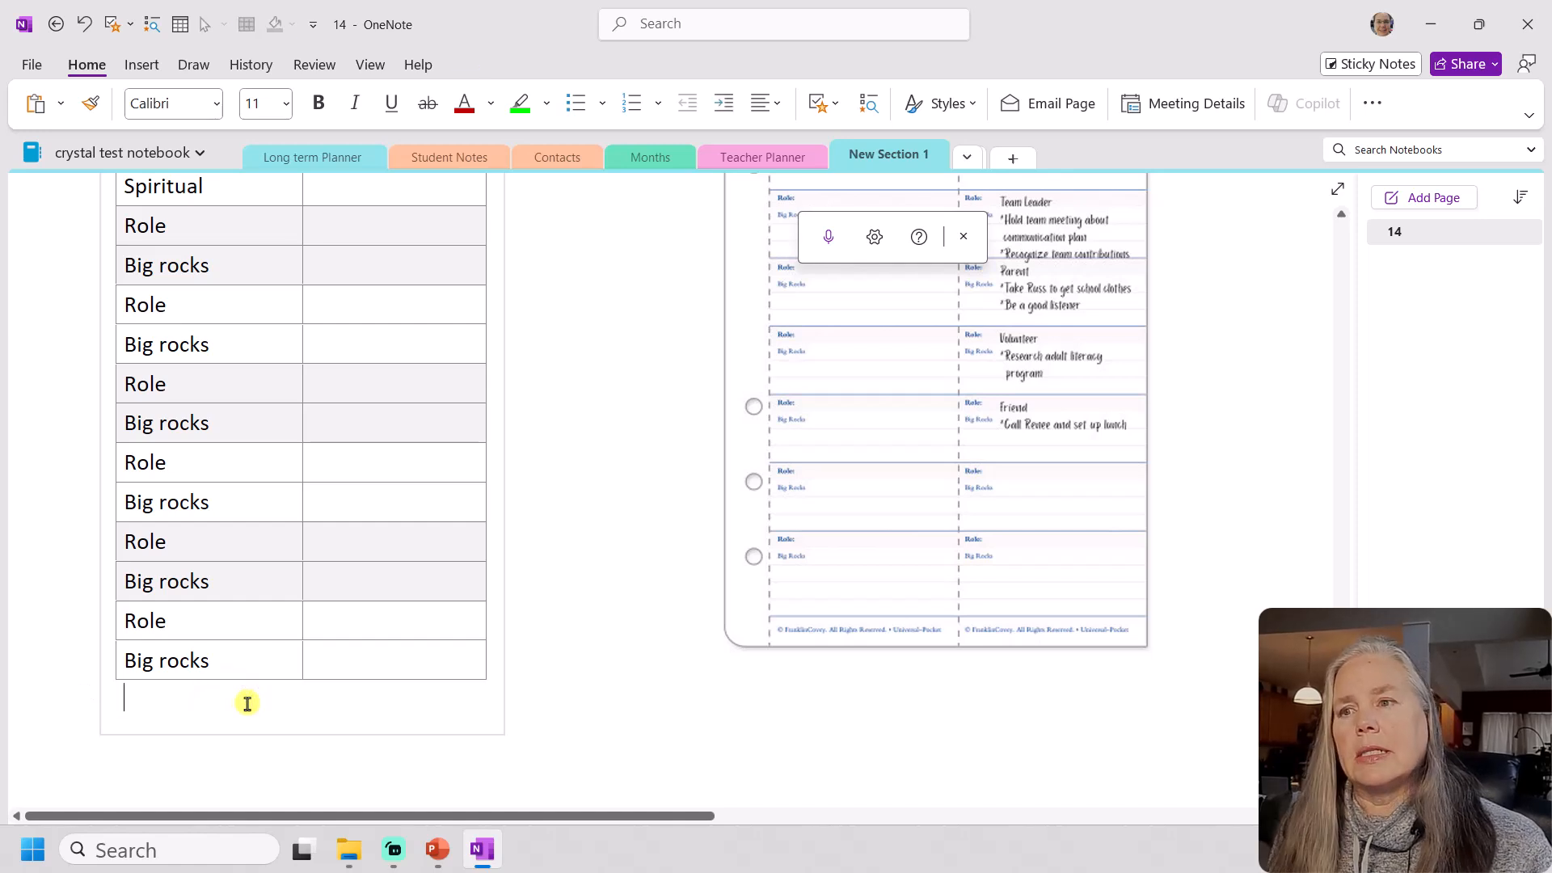
Try adding blank rows after the final Big rocks row, and undo the addition
left_click(358, 663)
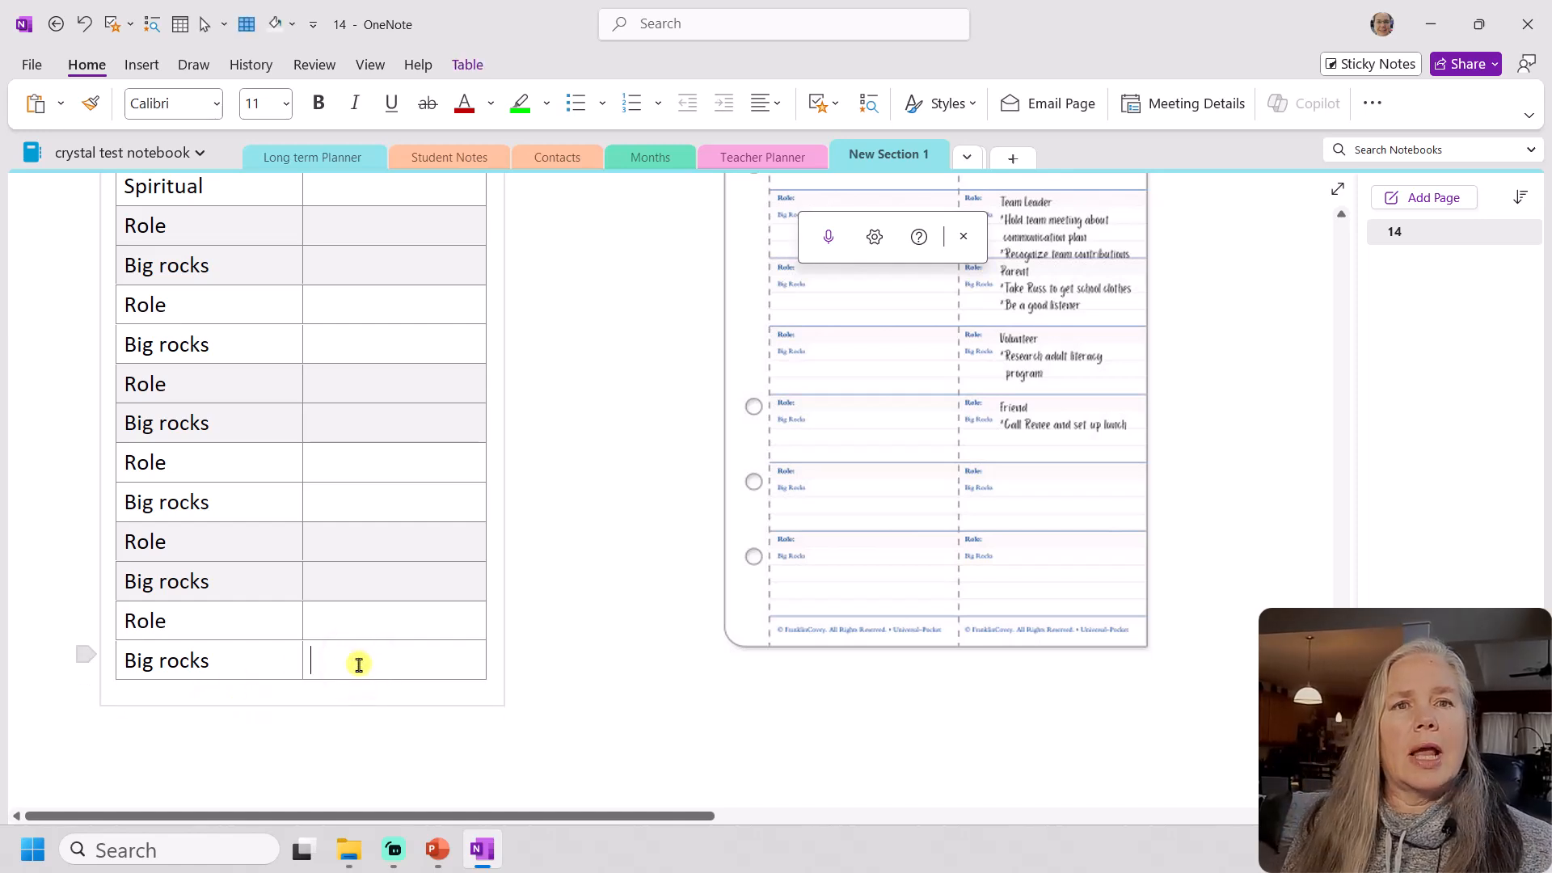
key("Tab")
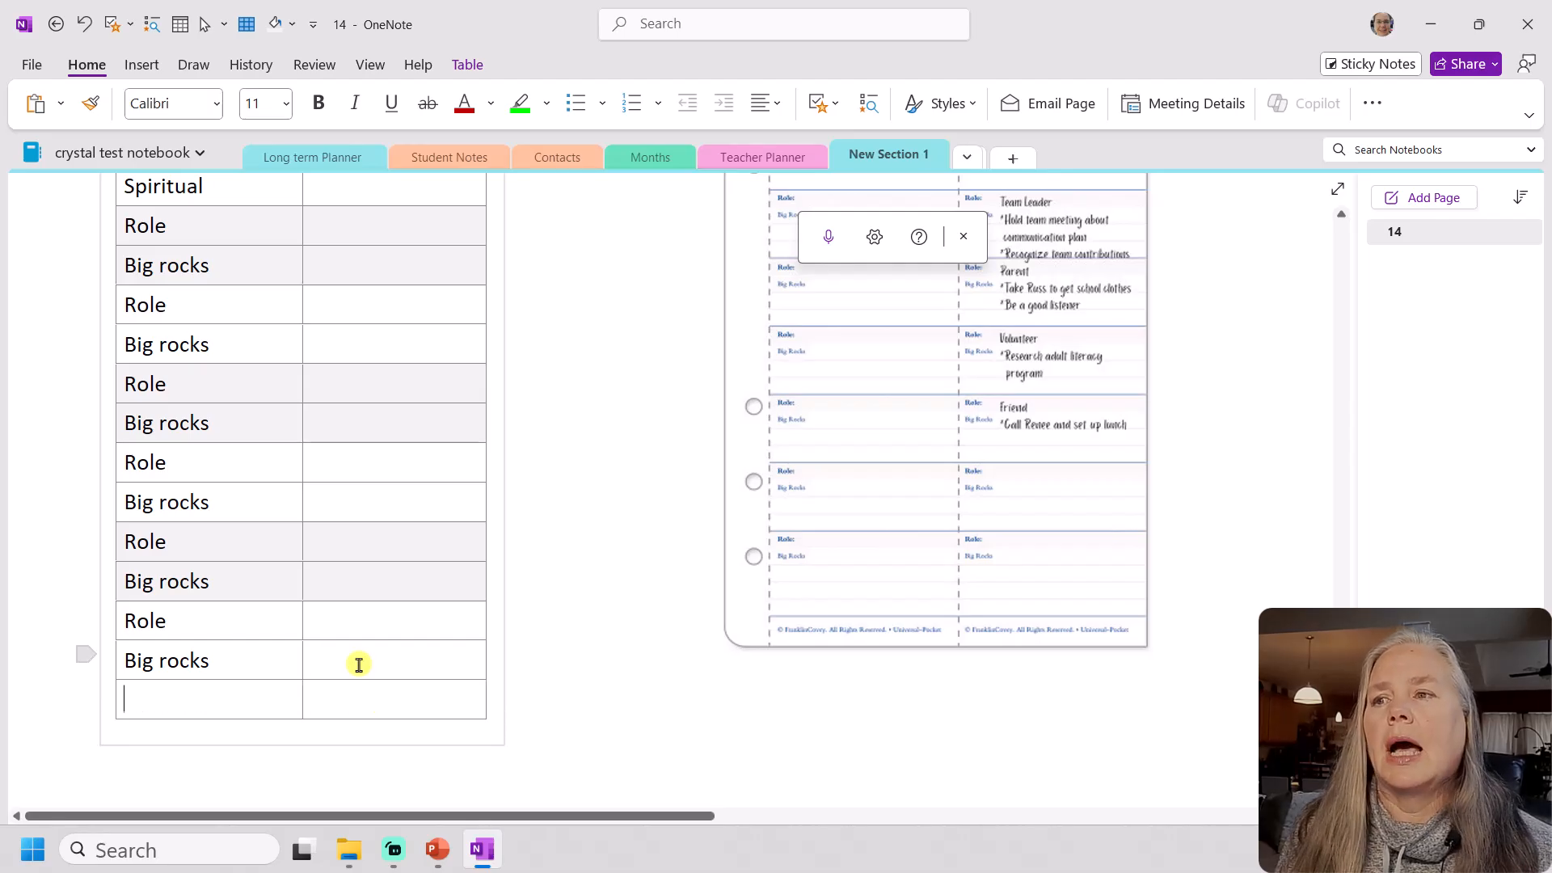
key("Tab")
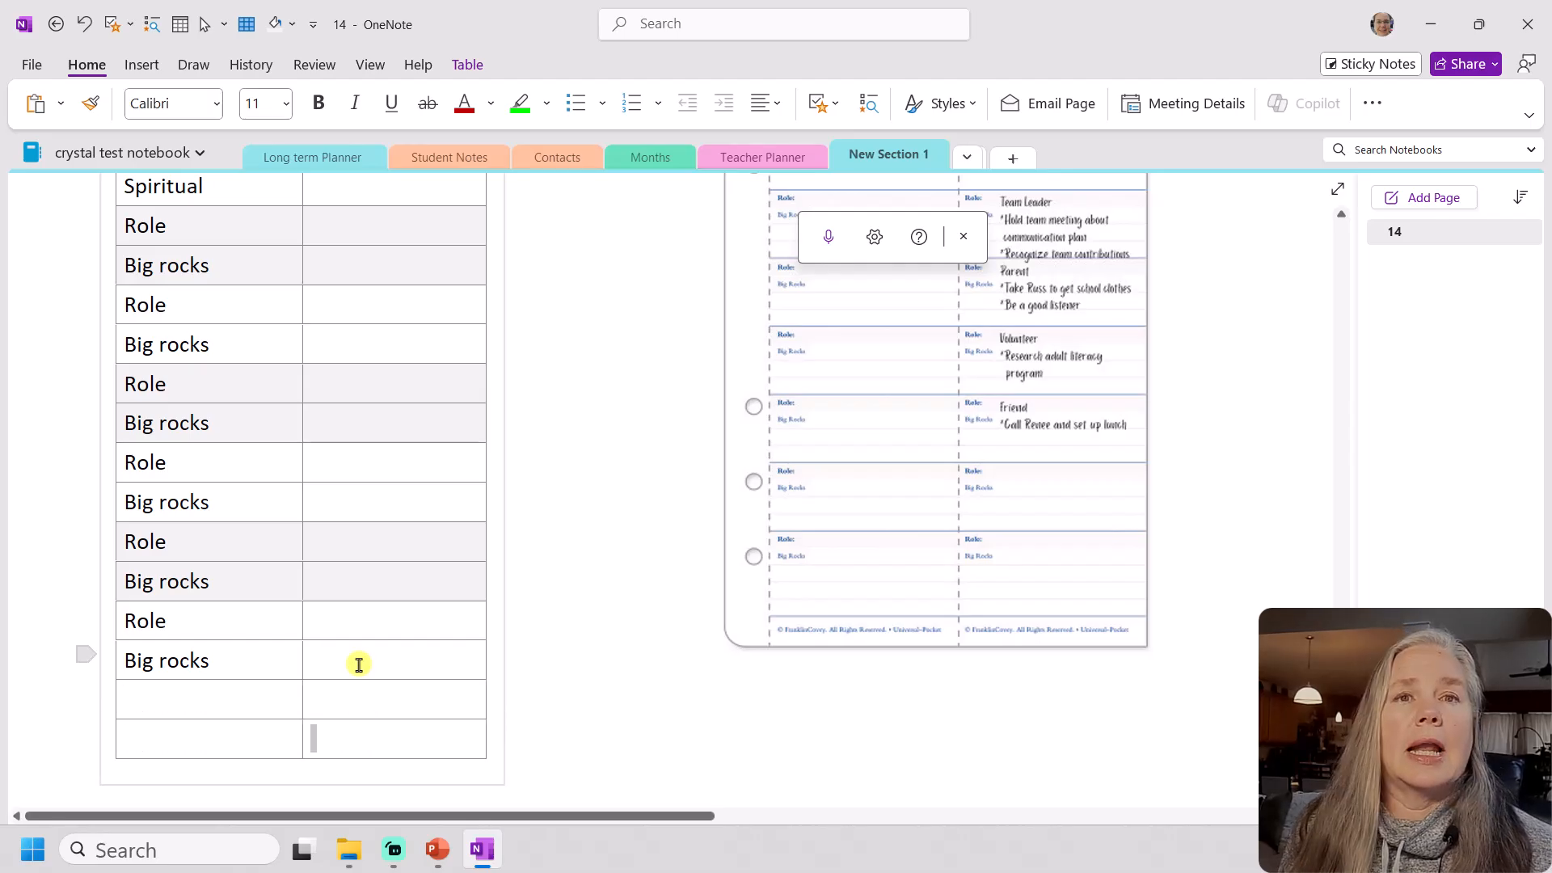
key("ctrl+z")
key("ctrl+z")
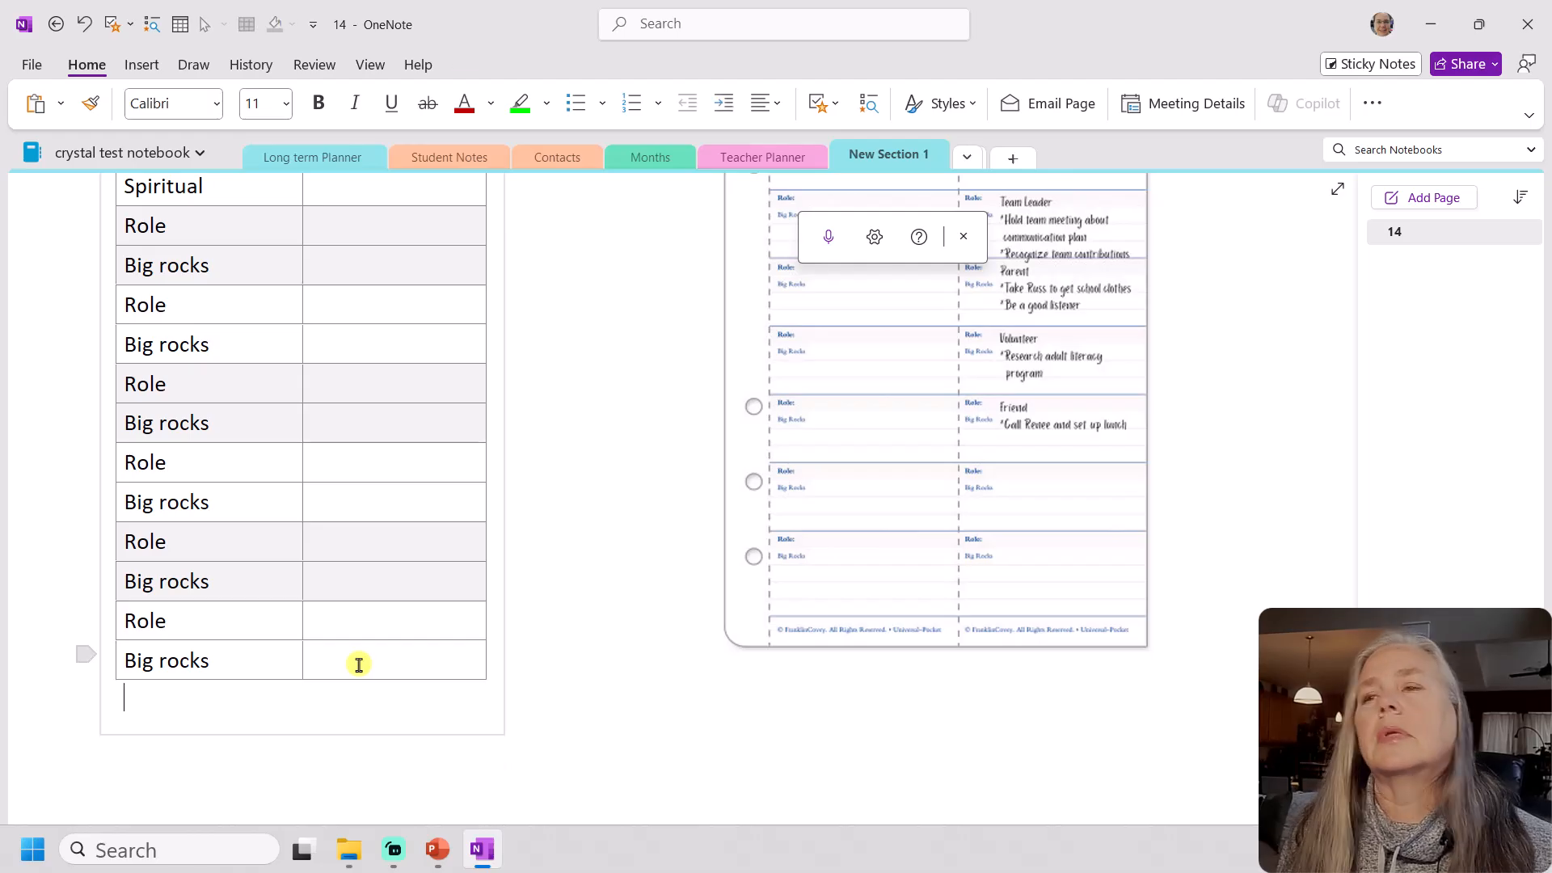
Review the recreated planner layouts from the Weekly Compass back through Daily Notes and Daily Tracker to the start of the page
scroll(359, 663, "up", 5)
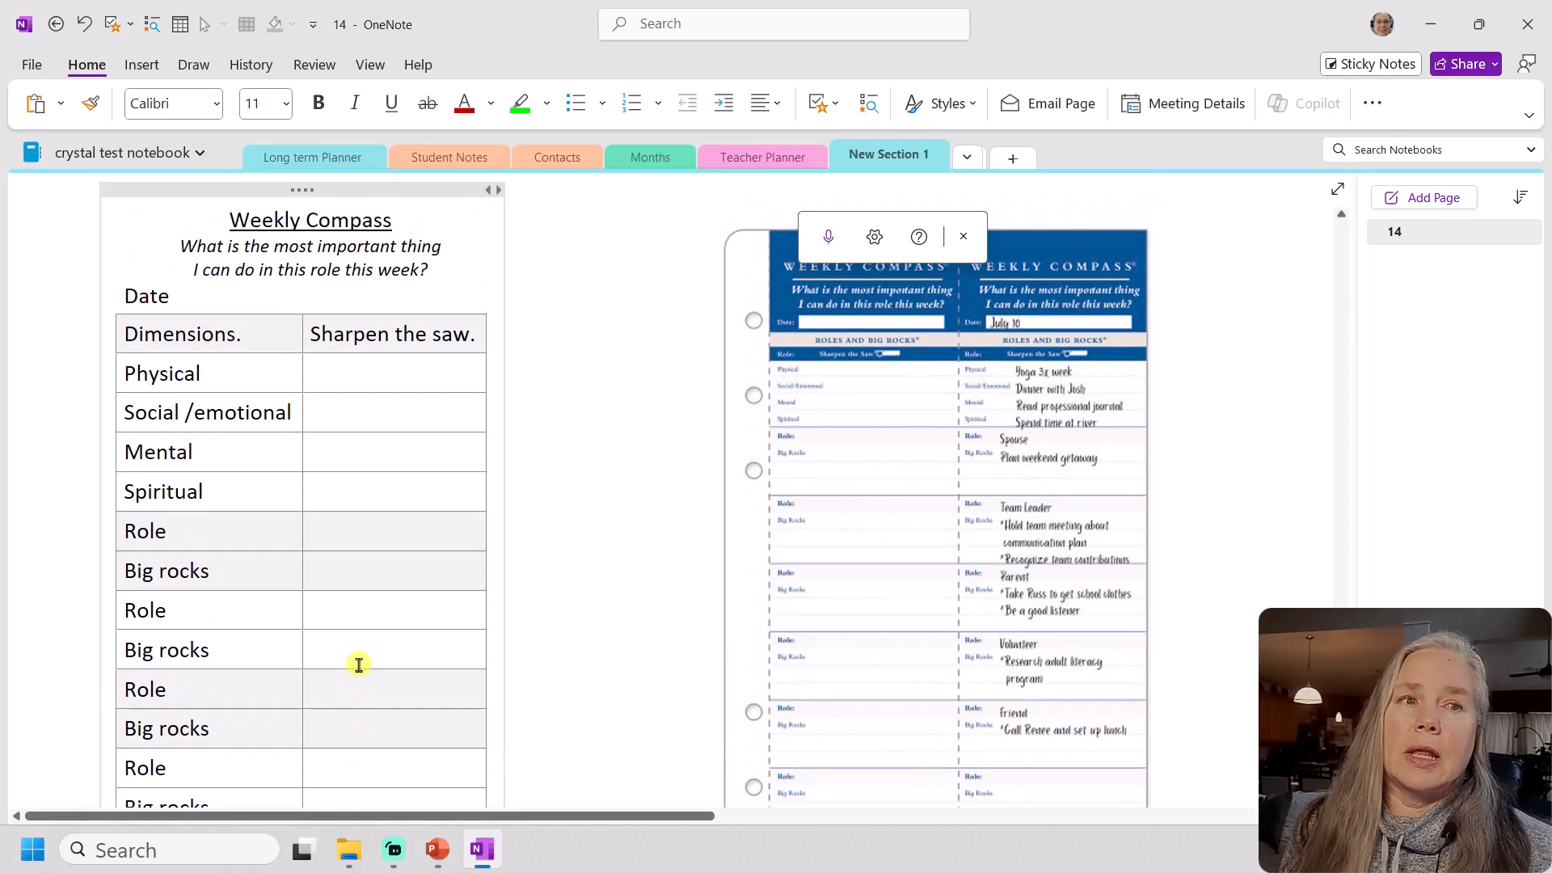
scroll(359, 664, "up", 1)
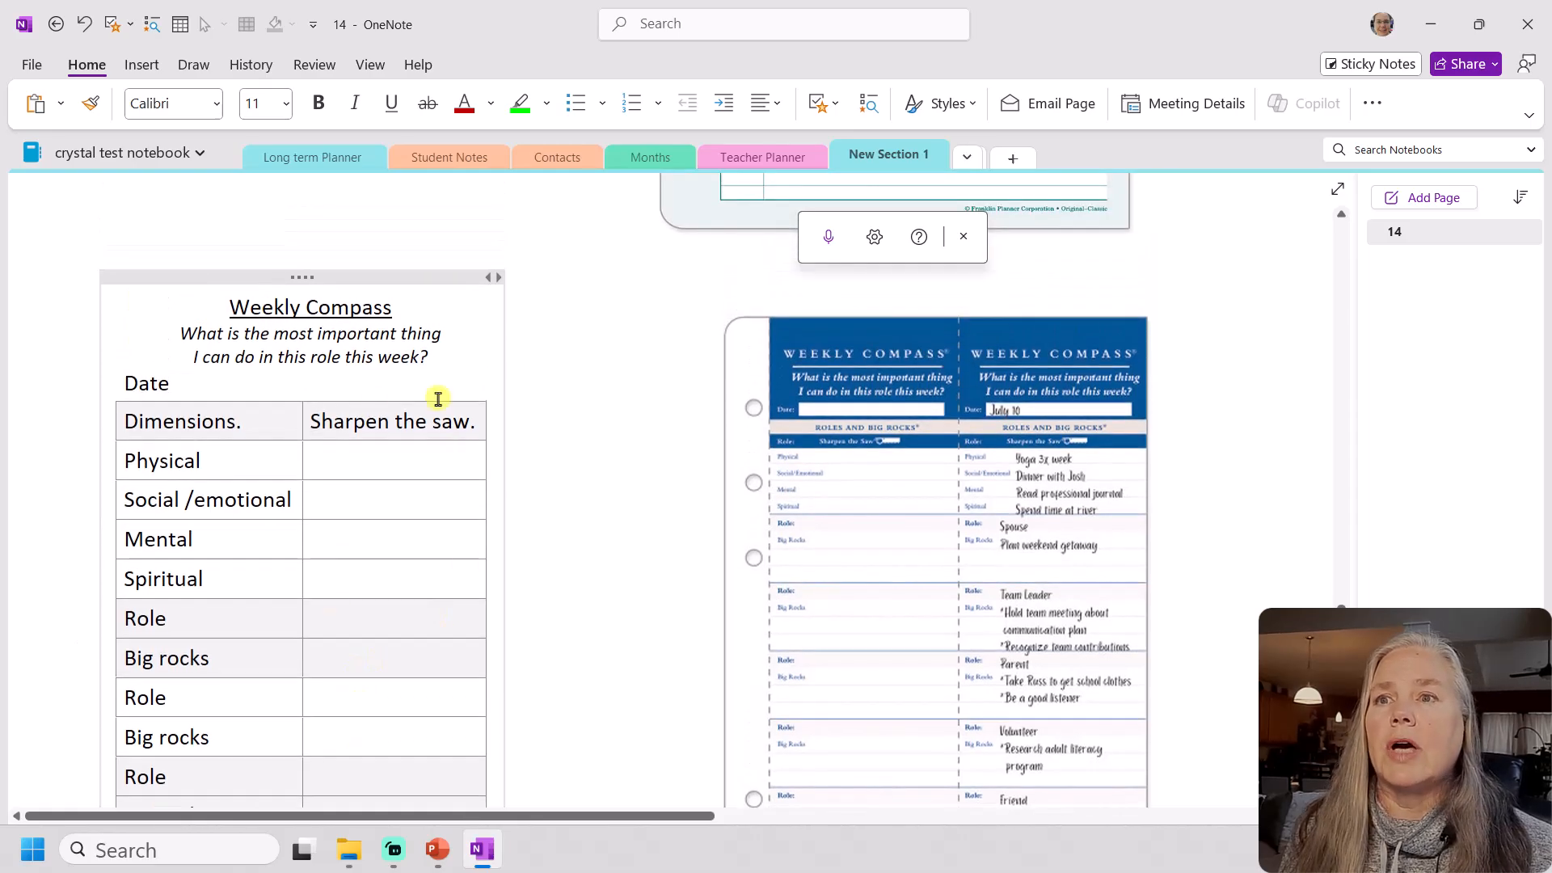
scroll(432, 502, "up", 8)
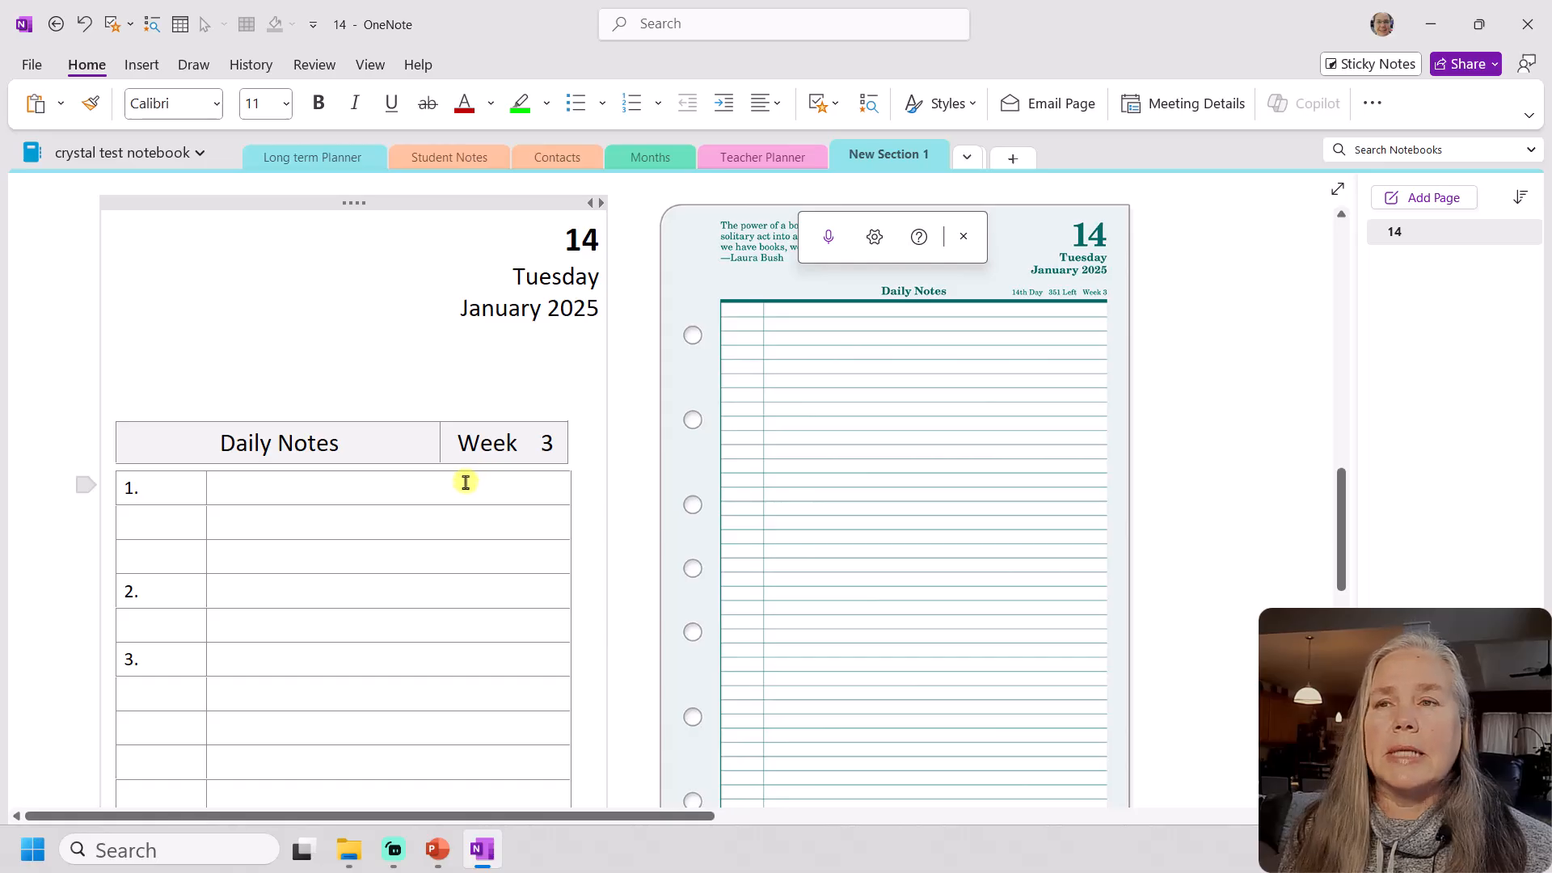
scroll(467, 476, "up", 8)
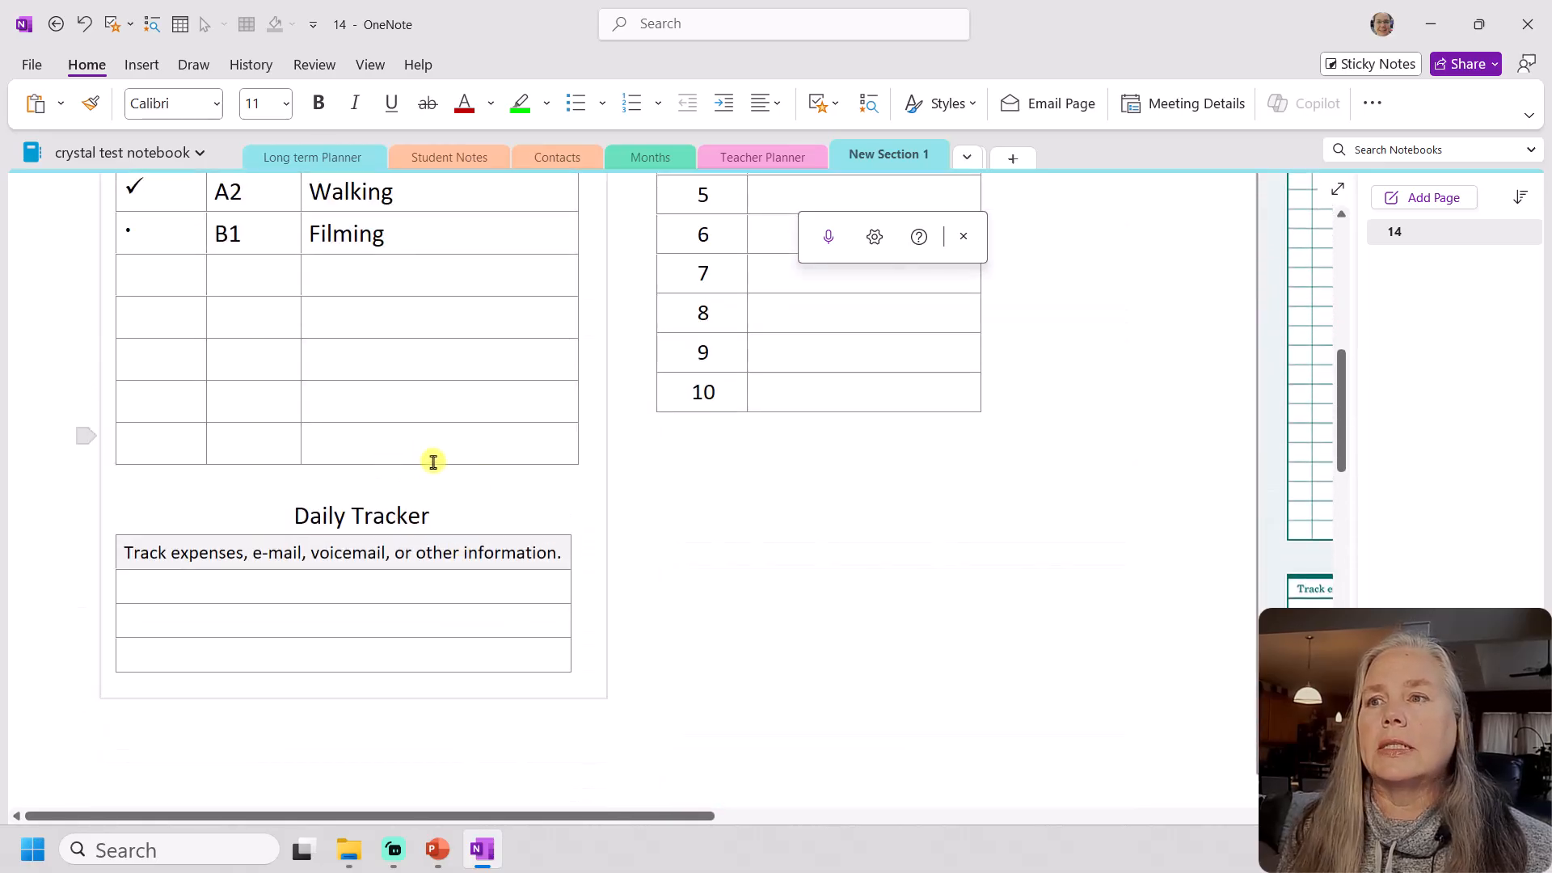
scroll(433, 461, "up", 8)
scroll(437, 465, "up", 1)
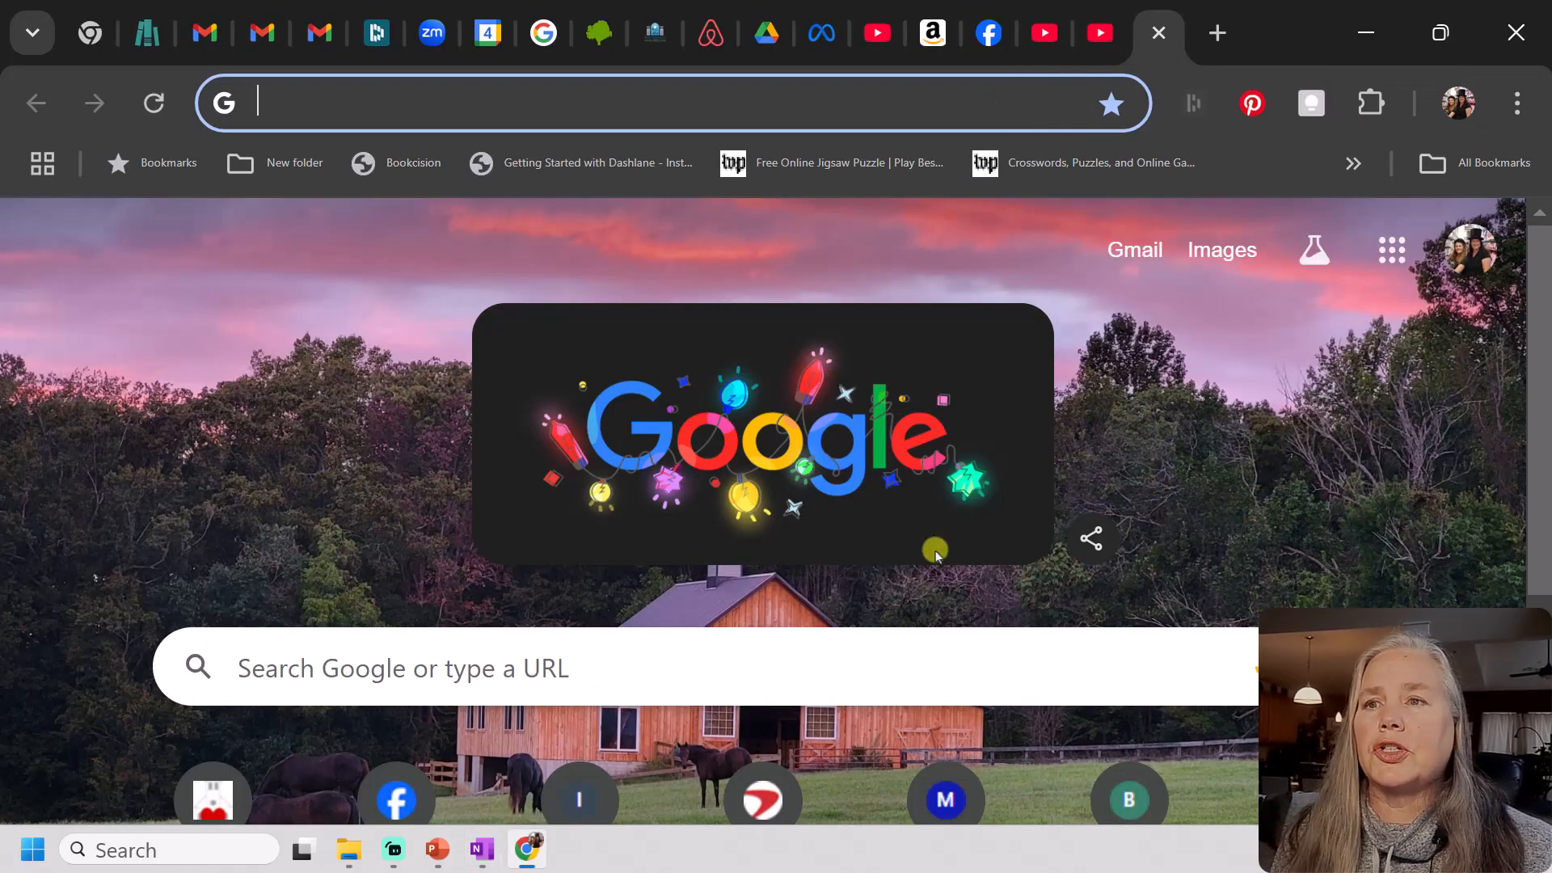
In the Chrome browser, search Google for "calendarpedia" and open the Calendarpedia website
left_click(556, 675)
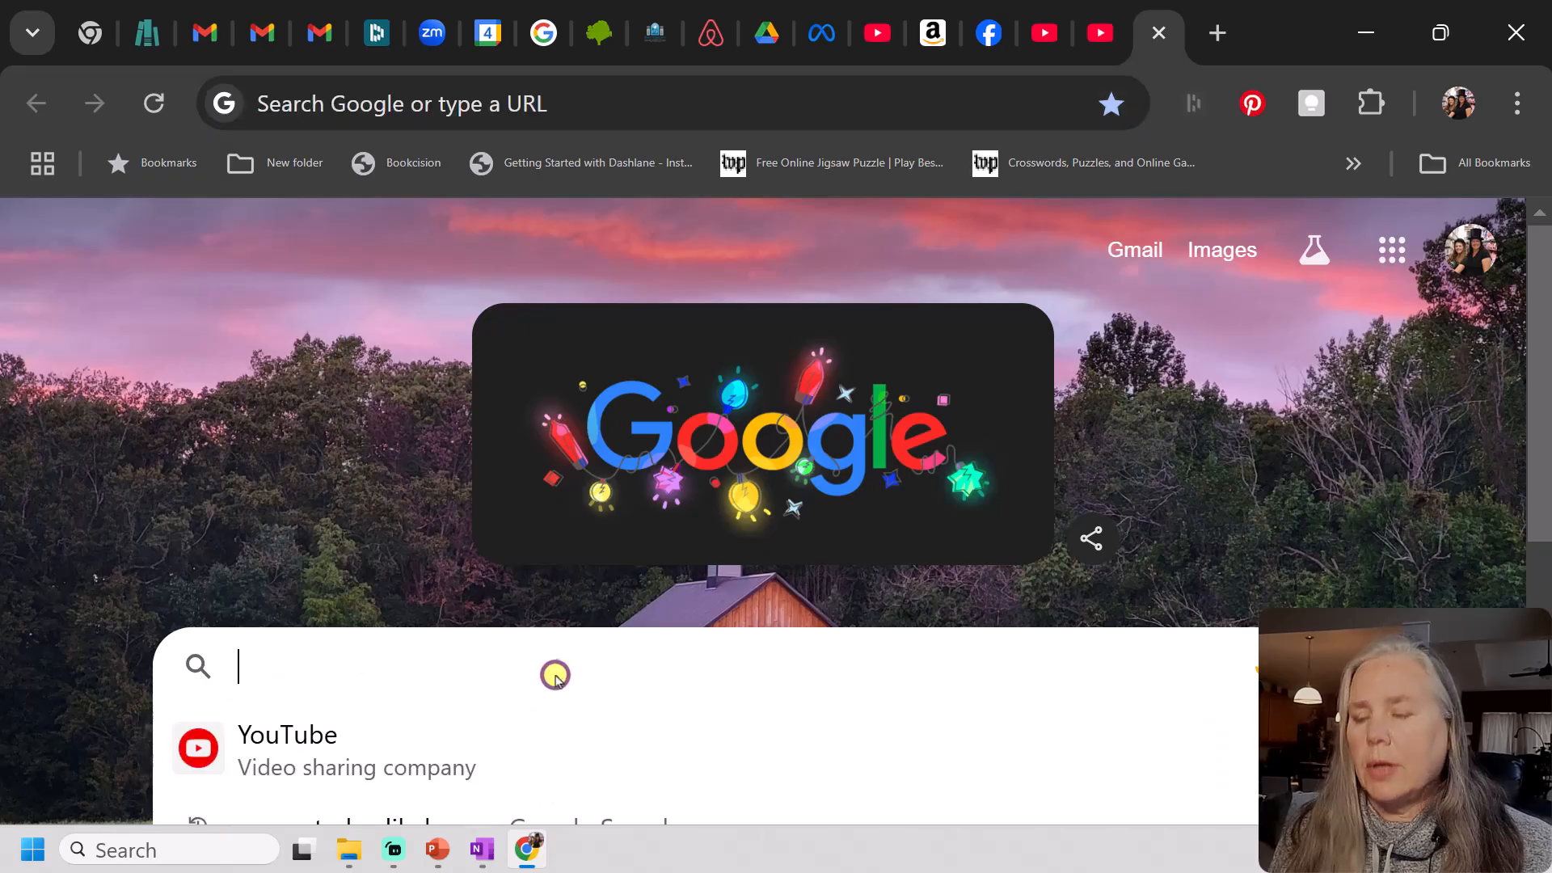
type("cale")
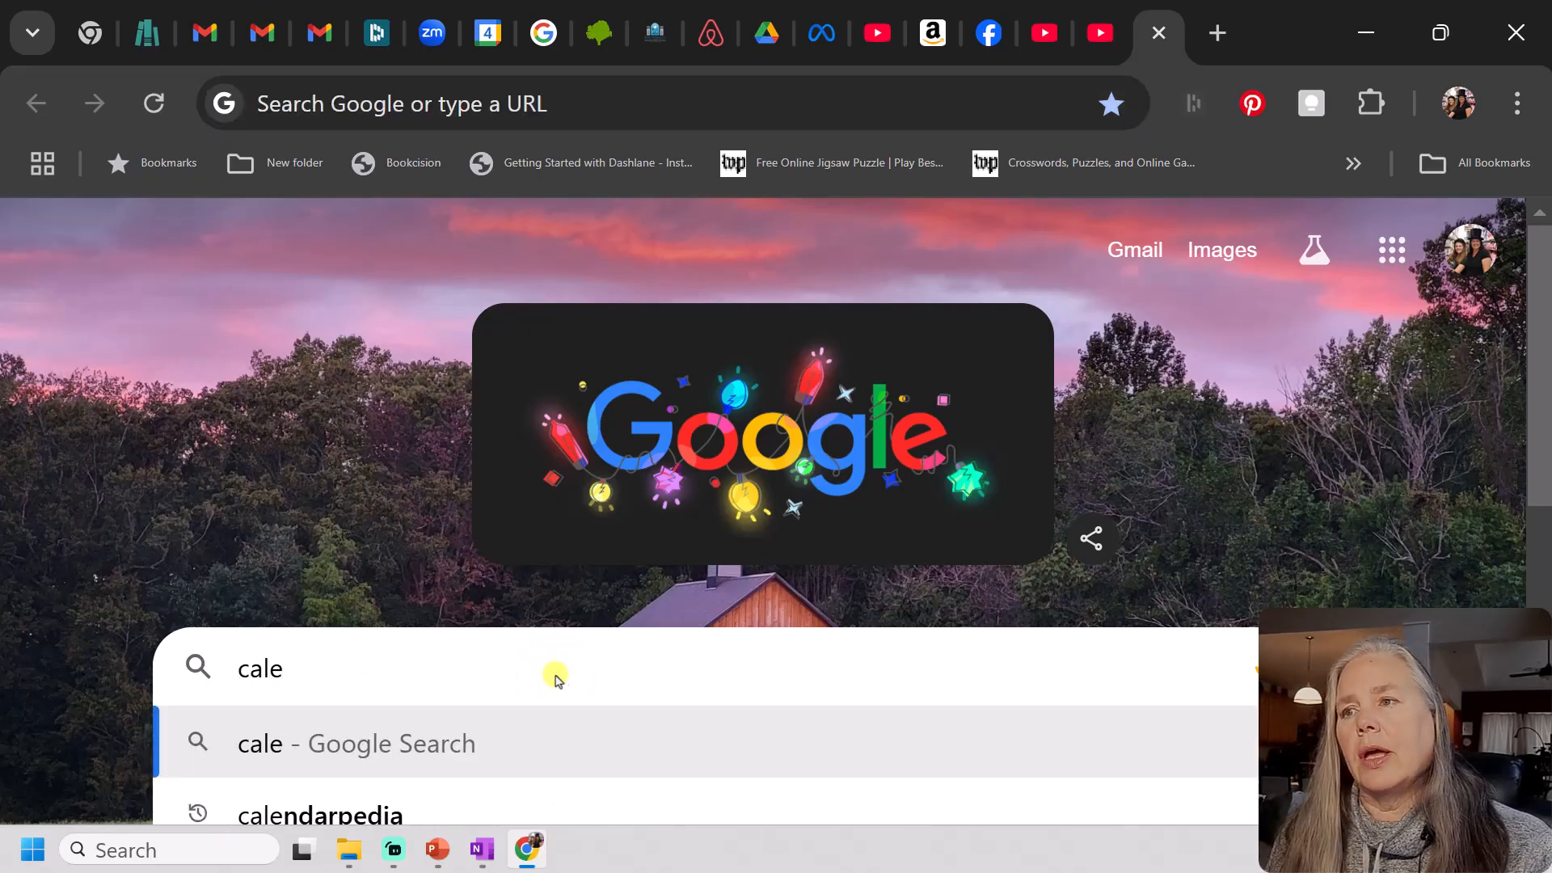
type("n")
scroll(349, 772, "down", 1)
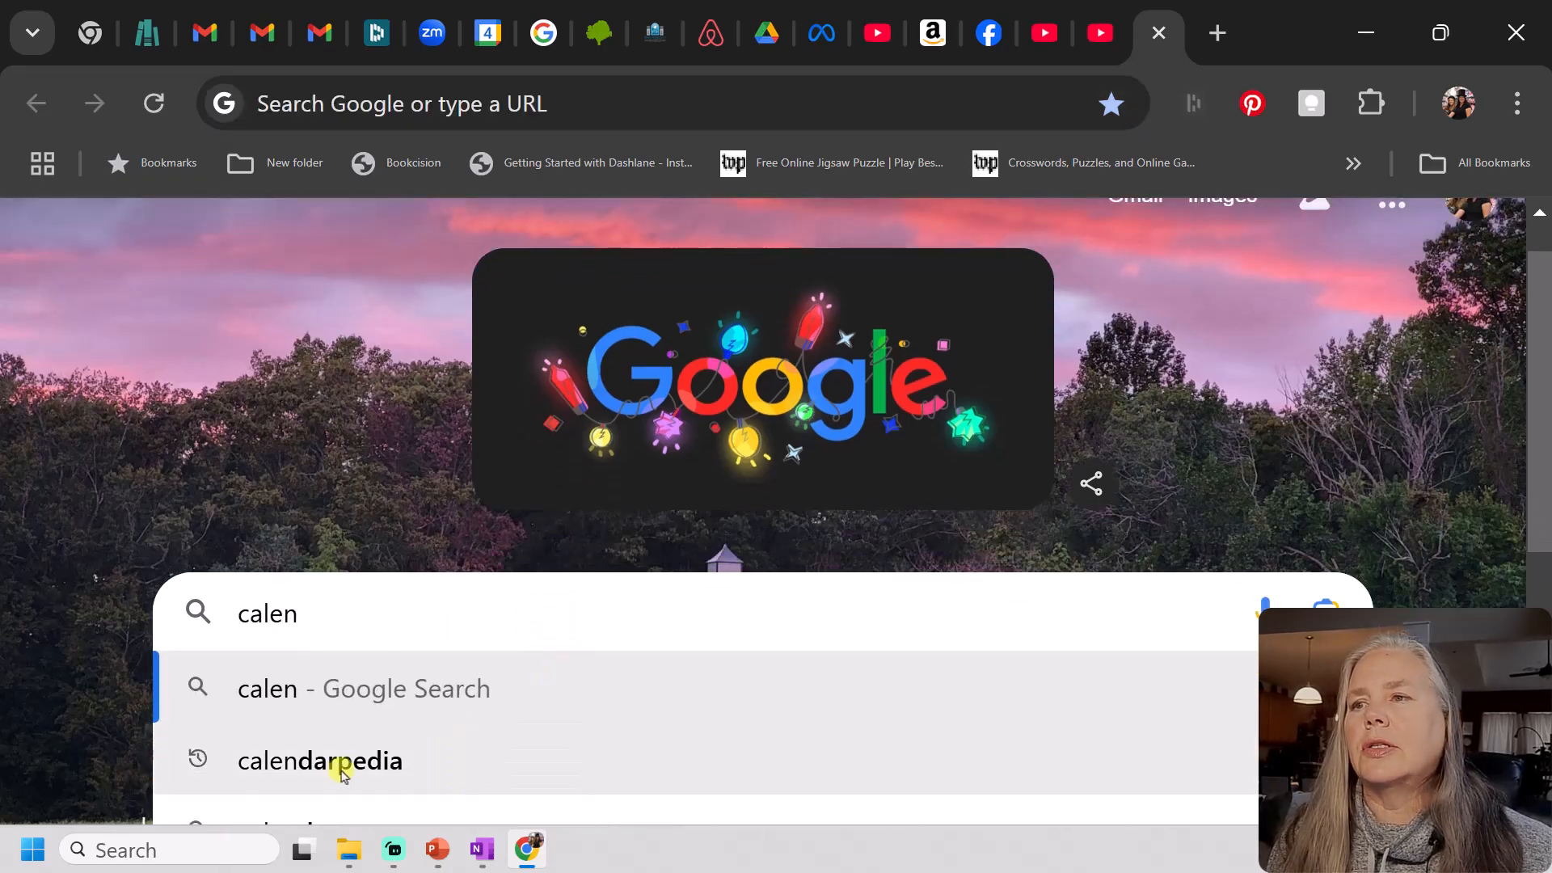
left_click(339, 772)
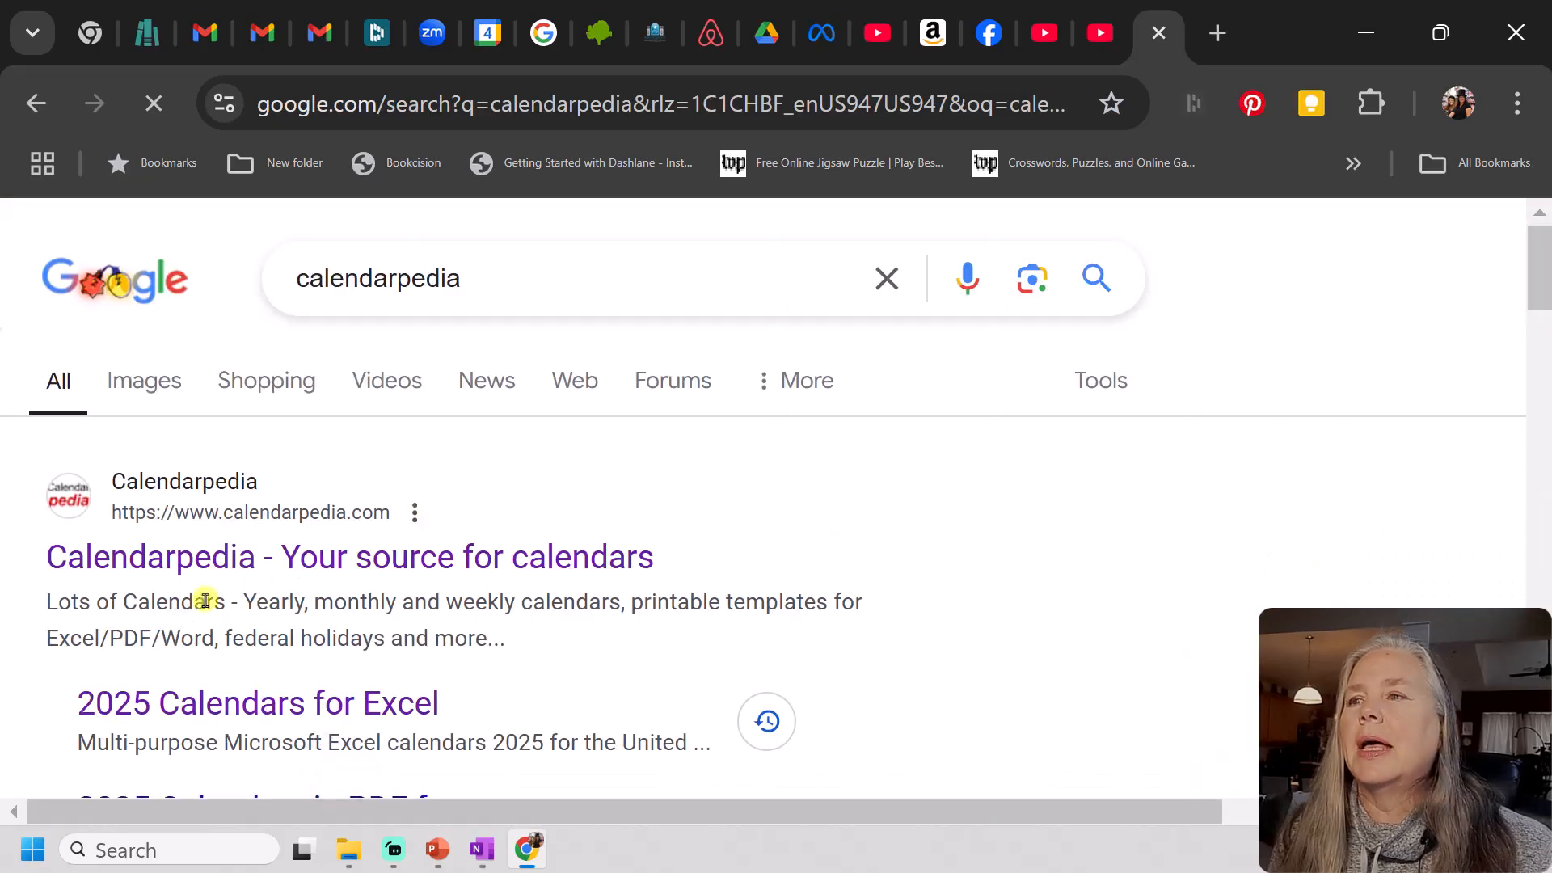
left_click(155, 562)
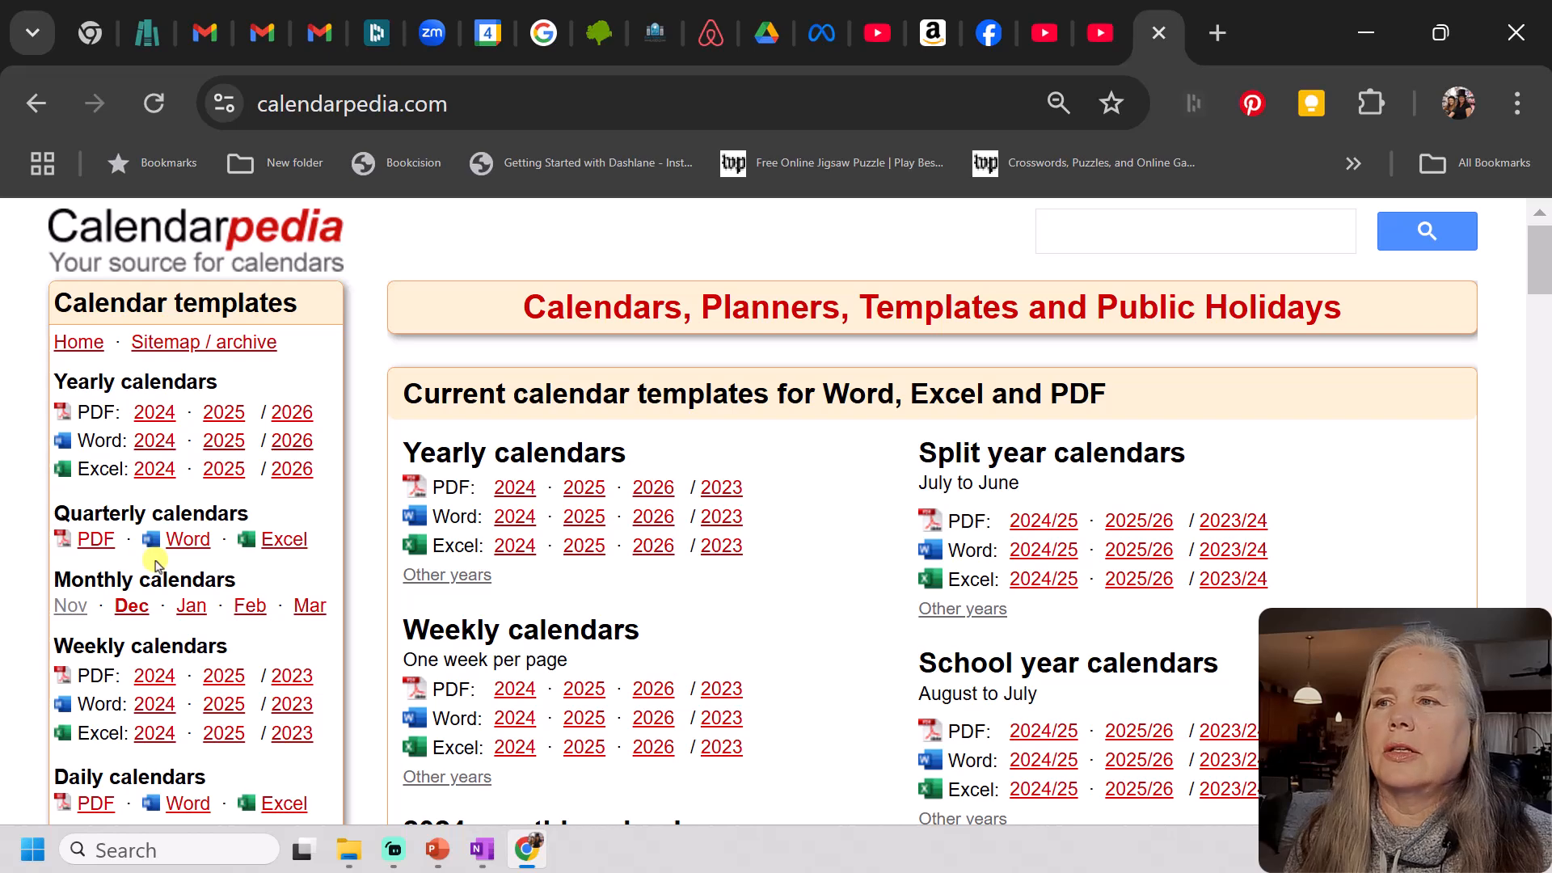
Find the monthly calendars on Calendarpedia and open the January 2025 calendars page
scroll(155, 564, "down", 1)
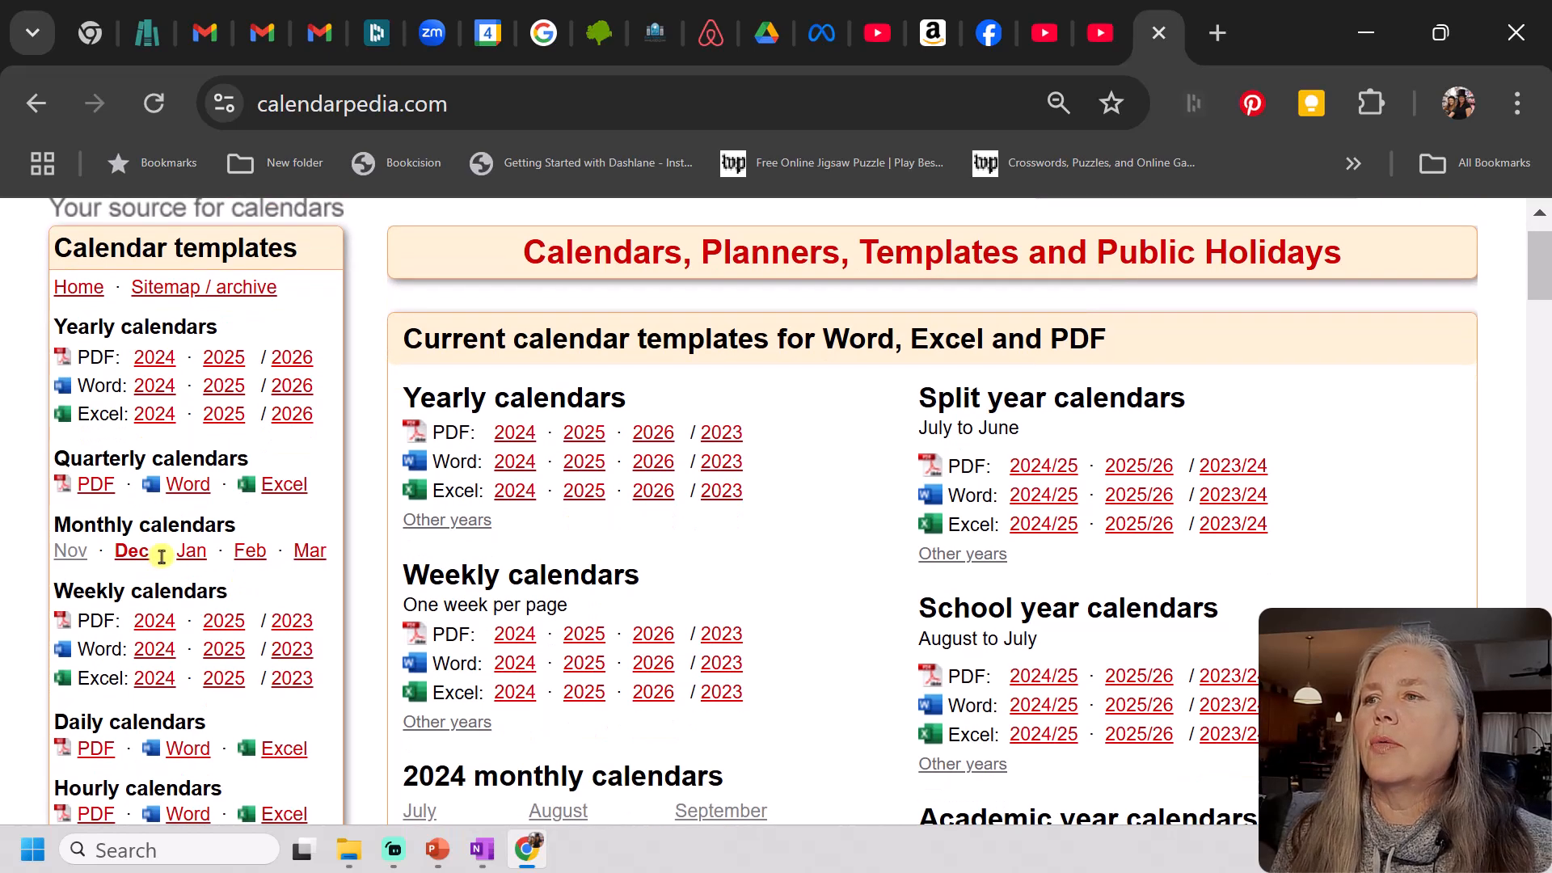
scroll(161, 557, "down", 2)
scroll(162, 557, "down", 1)
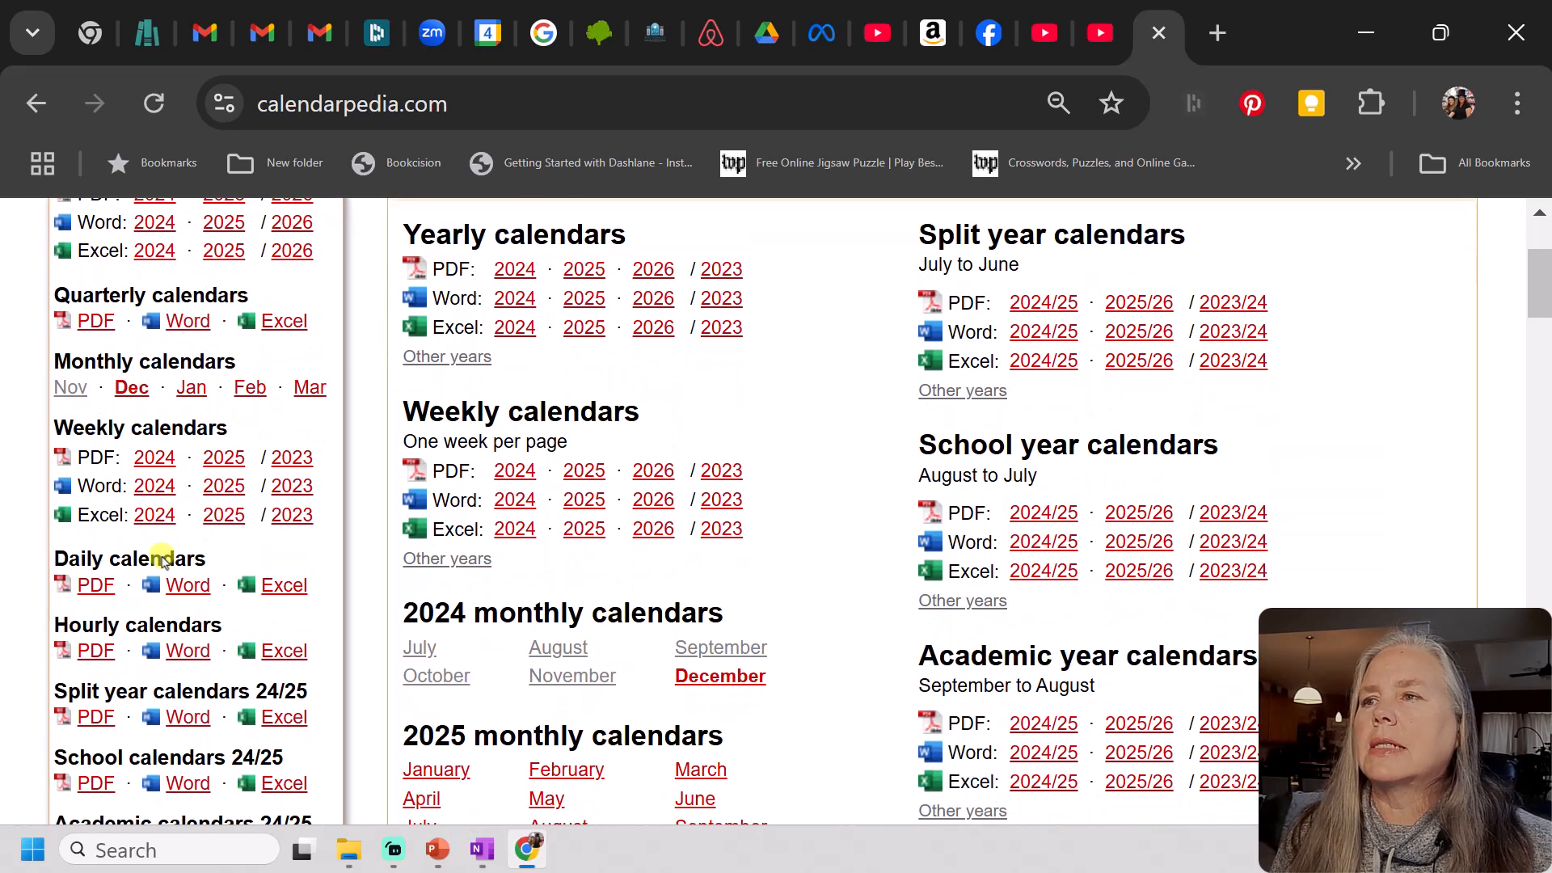
left_click(192, 388)
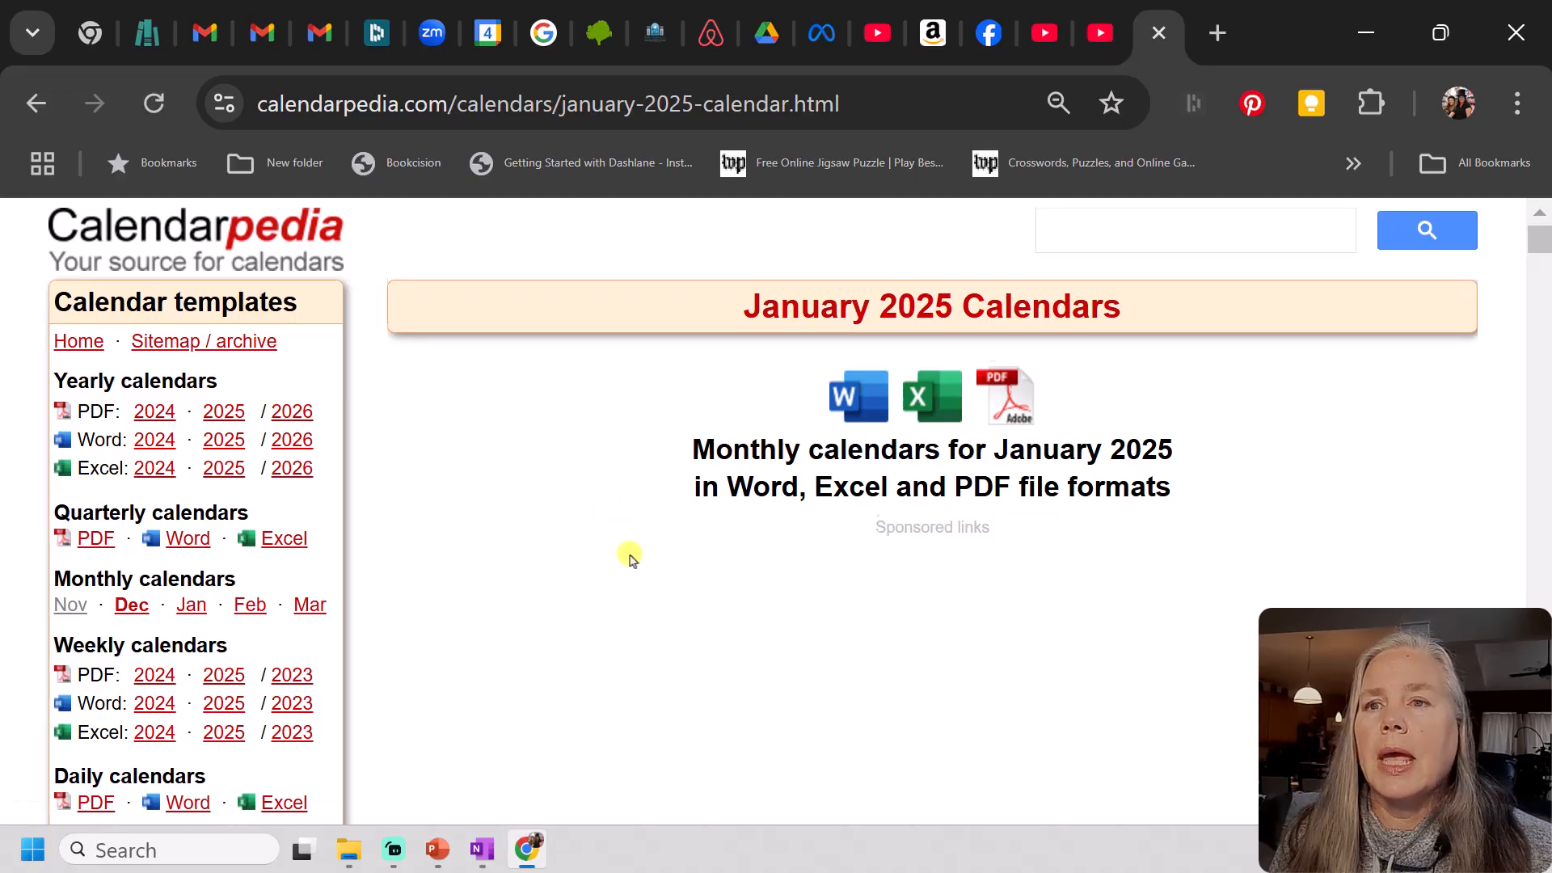
Examine the January 2025 calendar templates, including the large numerals and classic design versions, and switch back to OneNote
scroll(631, 557, "down", 5)
scroll(631, 558, "down", 13)
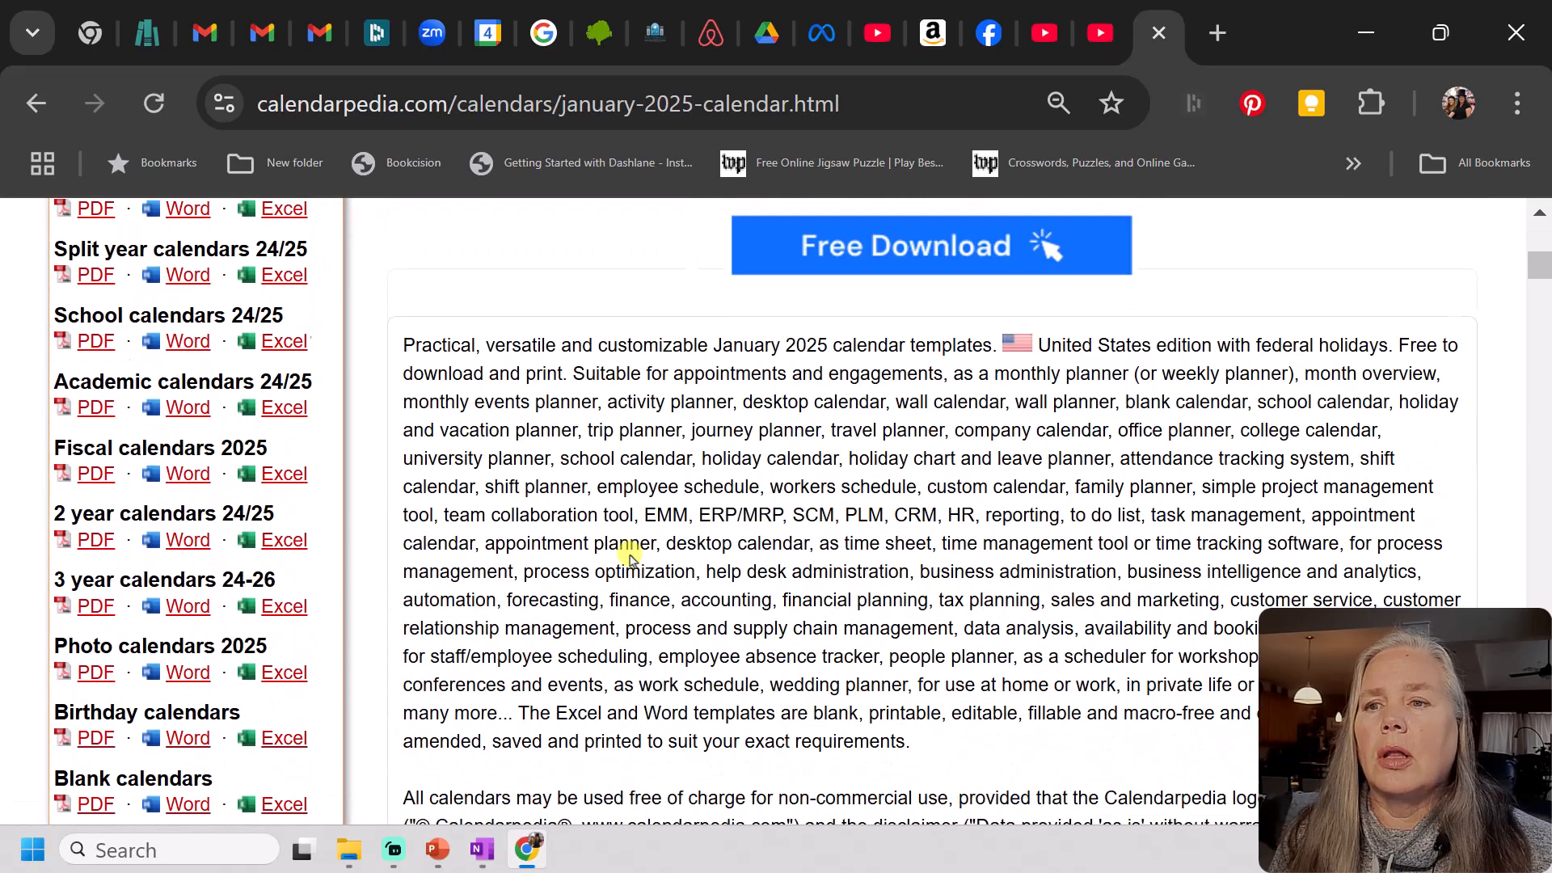
scroll(630, 556, "down", 13)
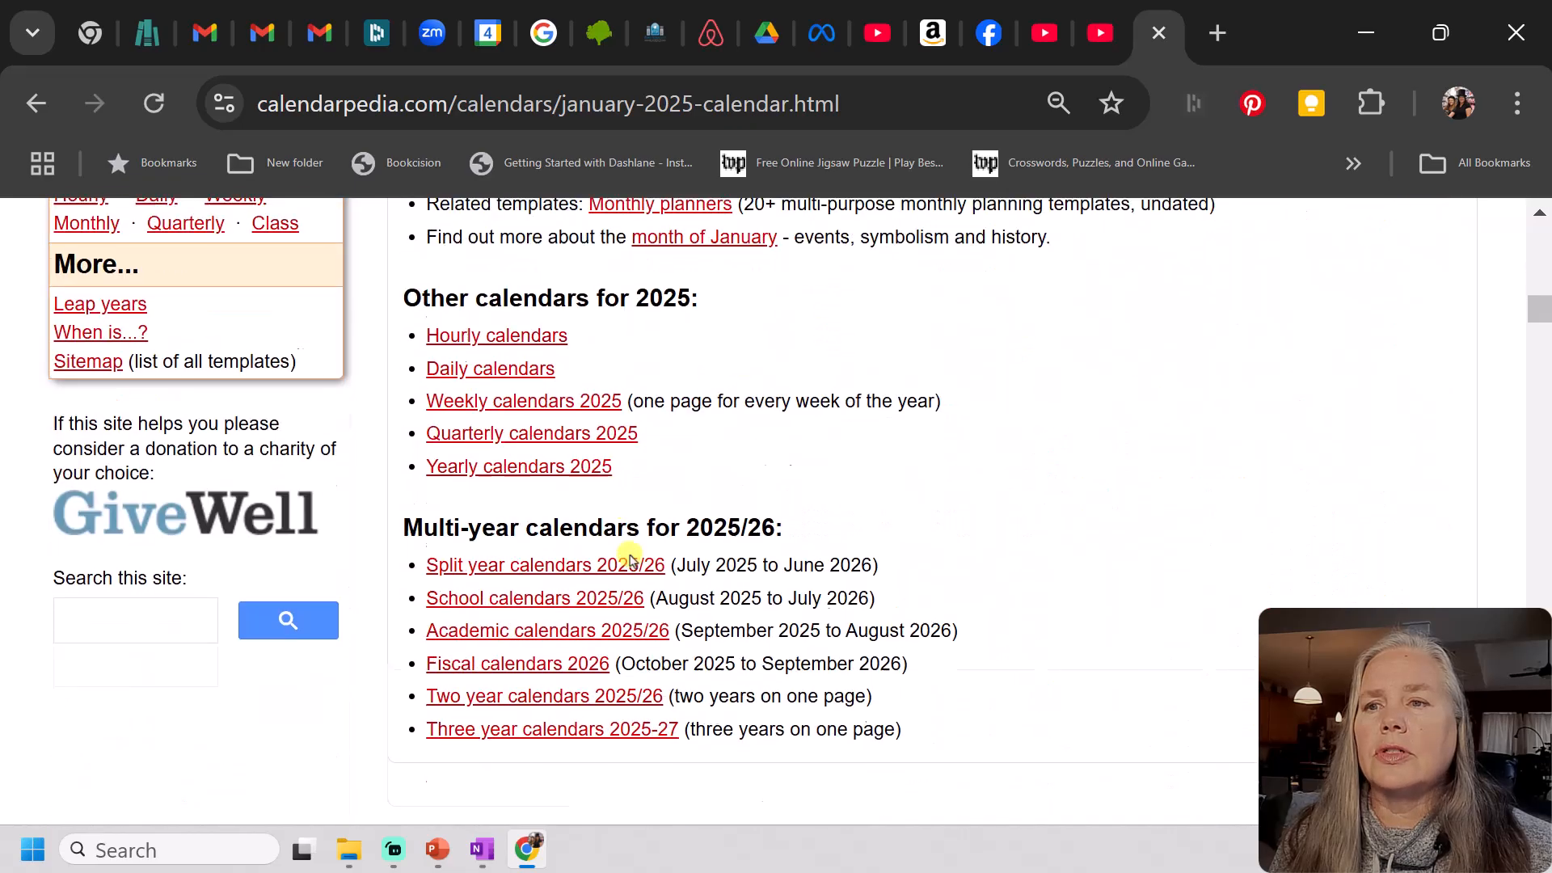
scroll(630, 556, "down", 10)
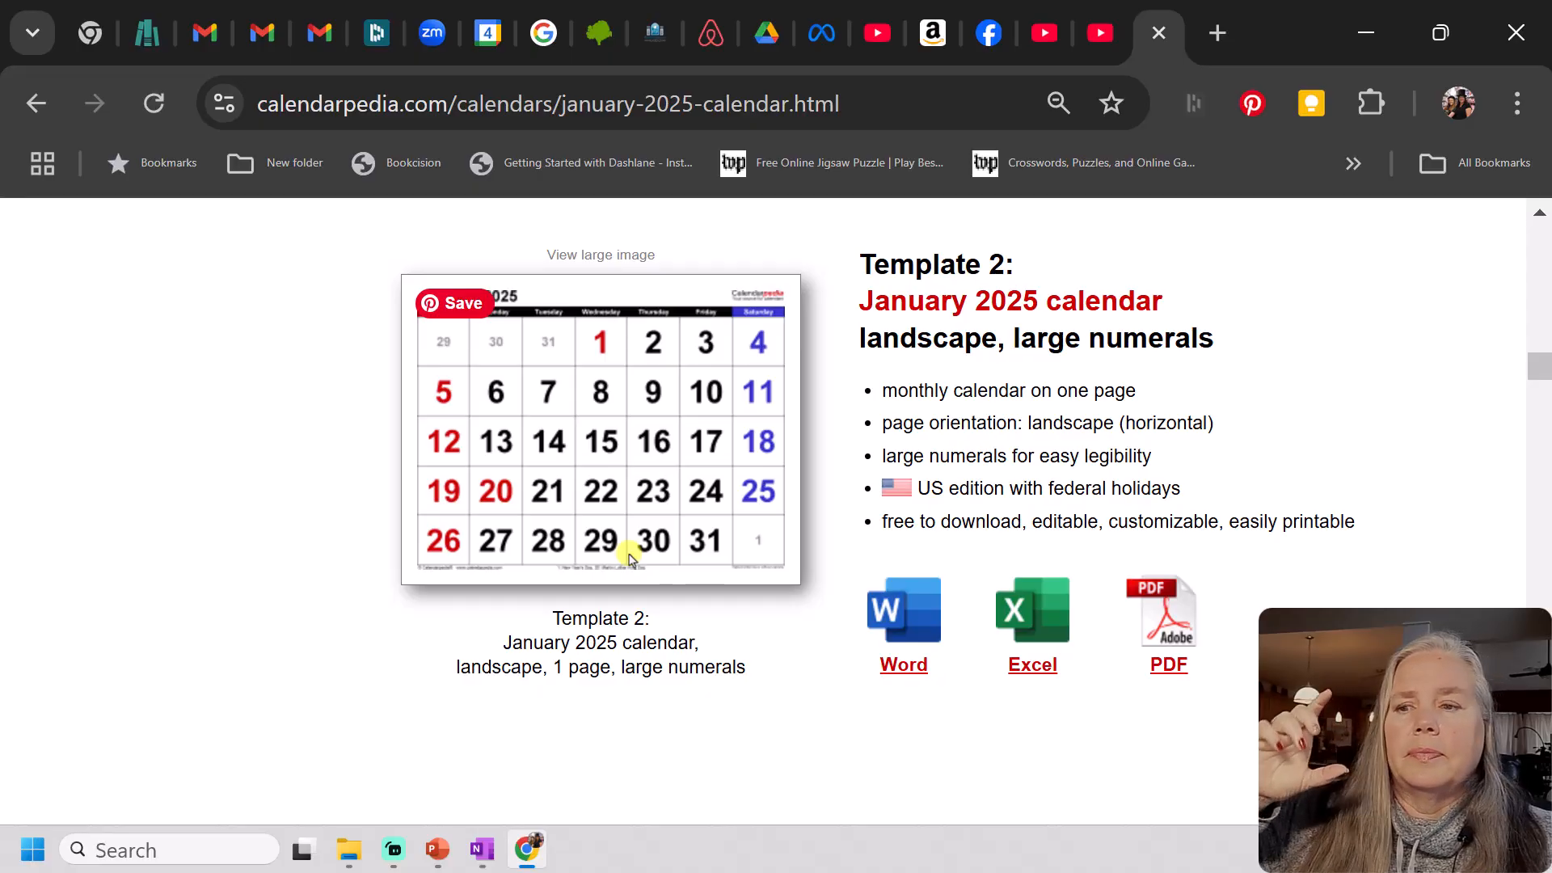
scroll(630, 557, "down", 5)
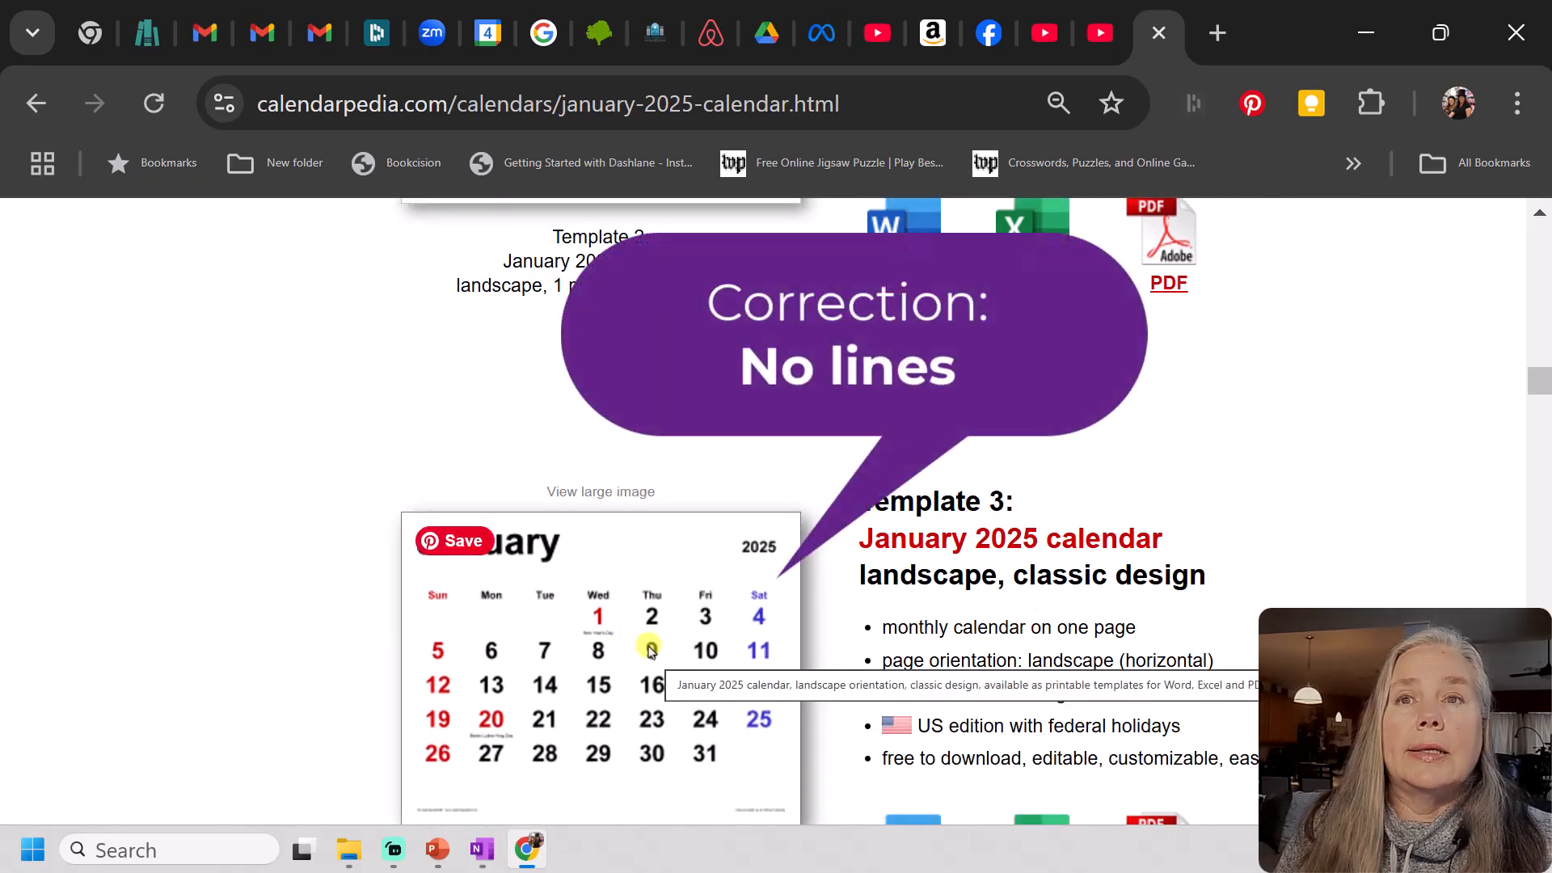
left_click(482, 849)
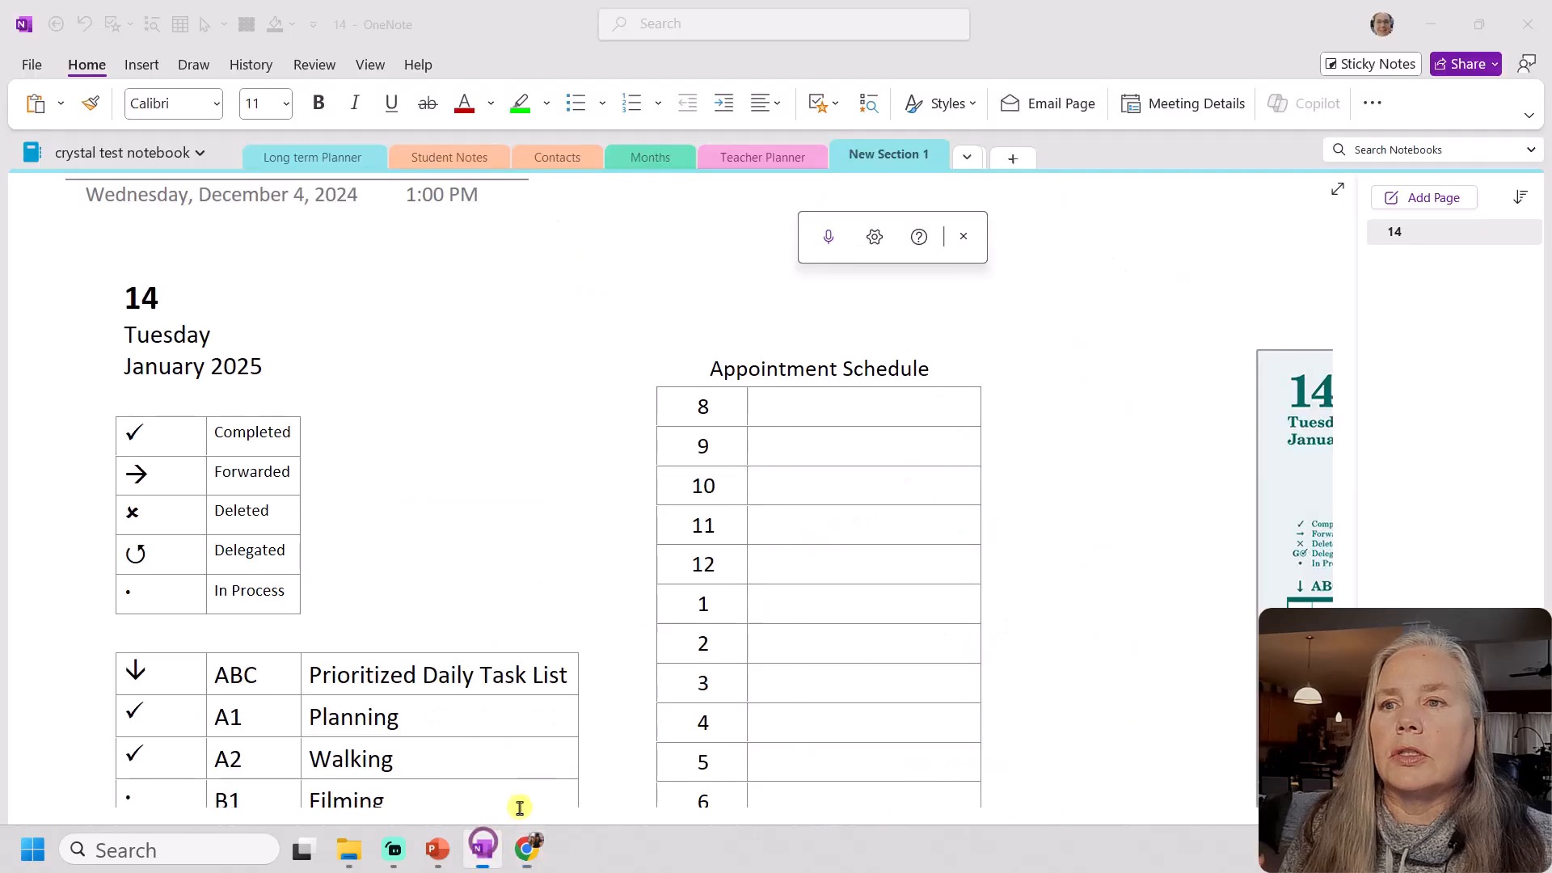
Examine the small monthly calendars on the sample planner page, switch back to Chrome and dismiss the advertisement
left_click_drag(700, 818, 986, 813)
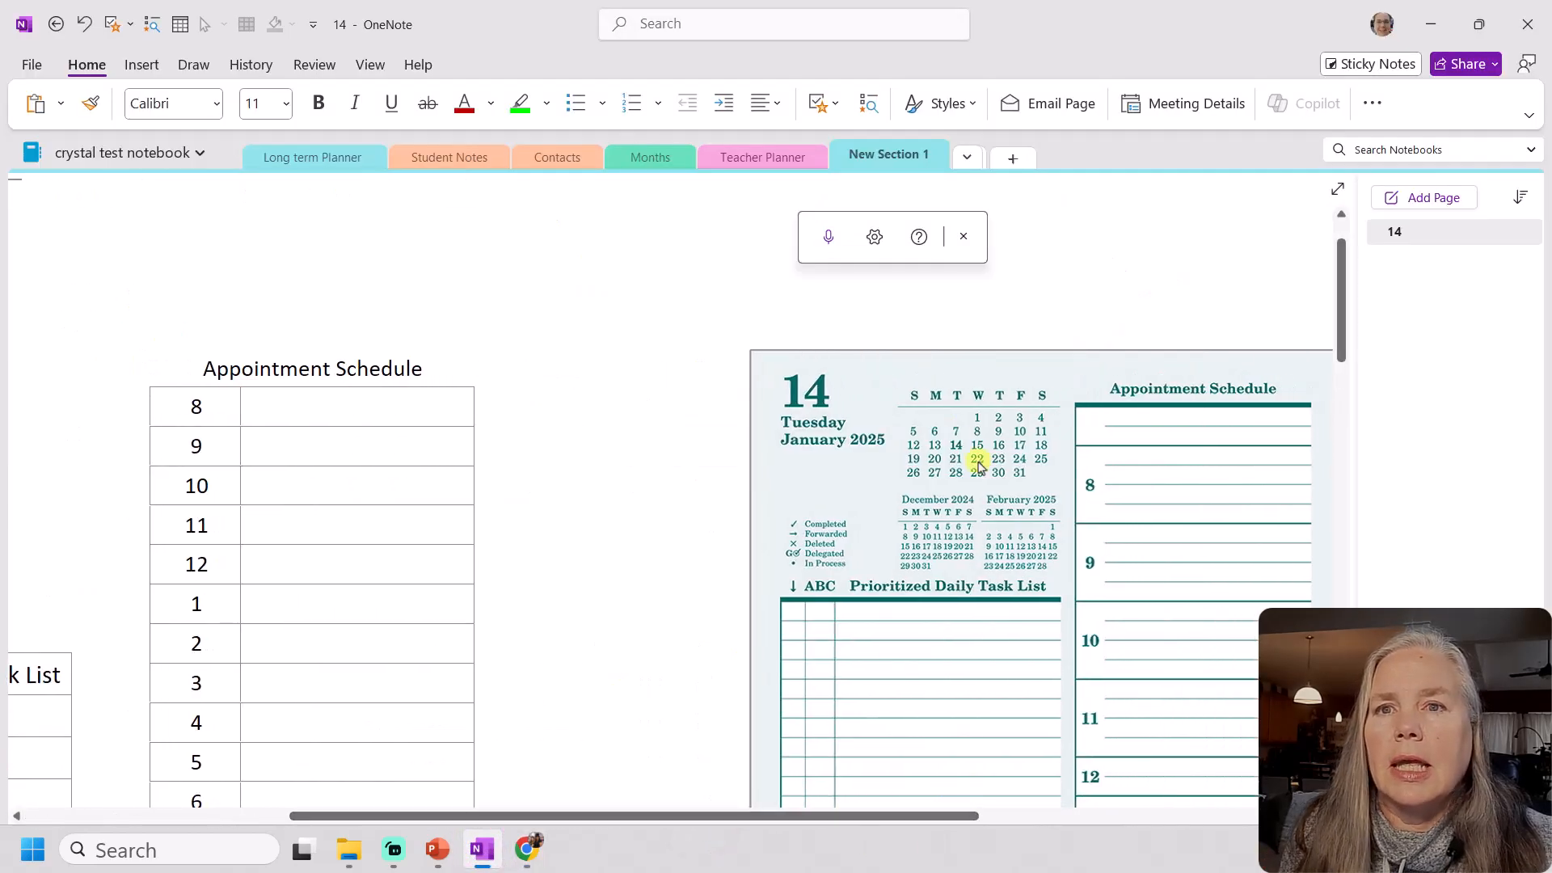
left_click(527, 849)
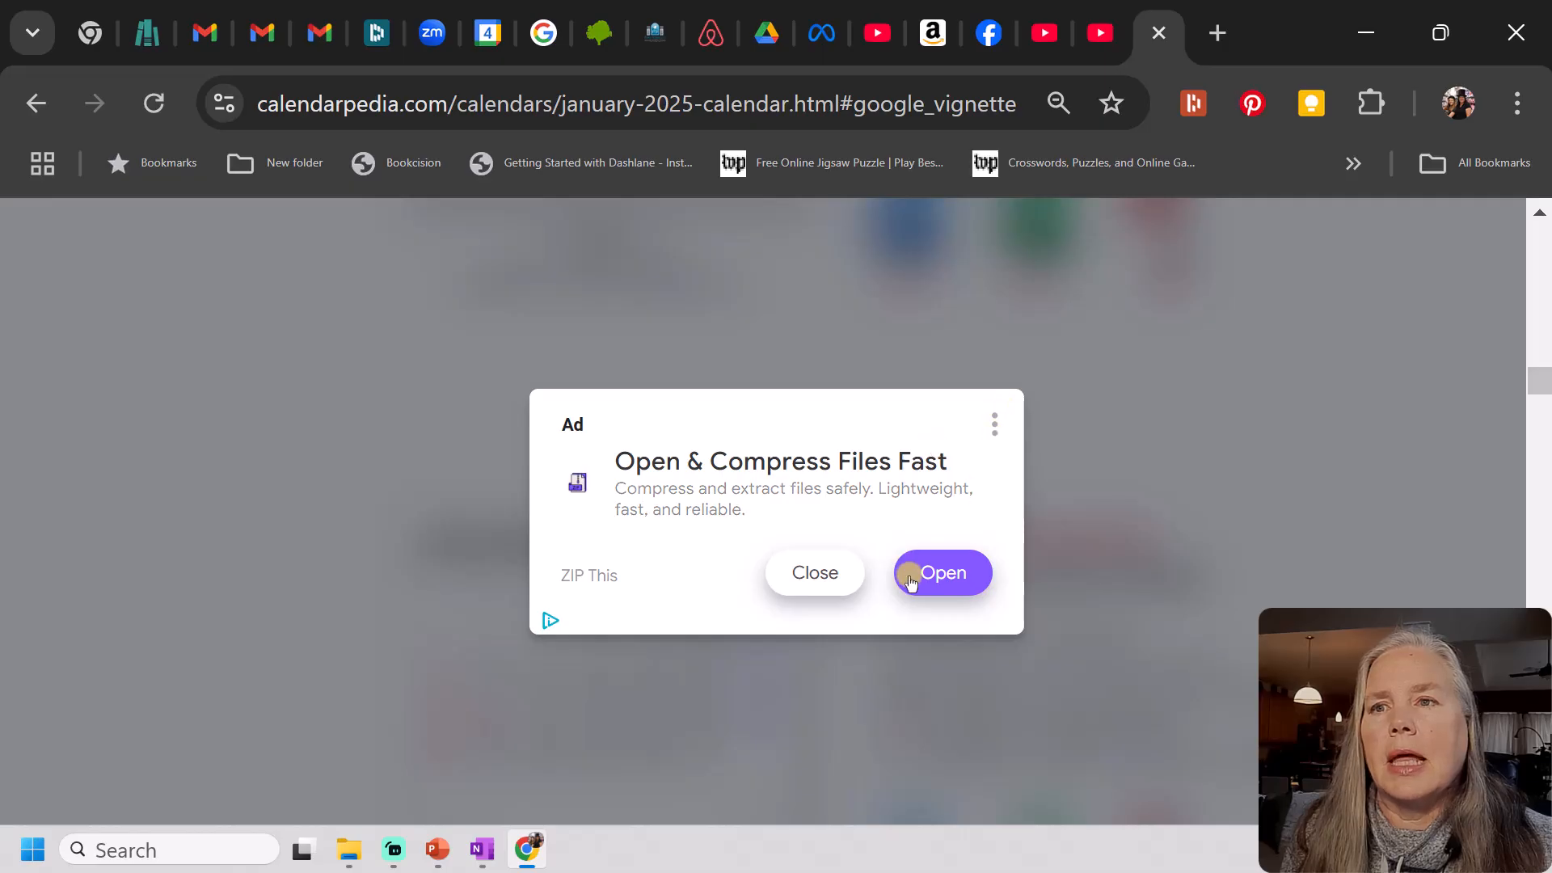
left_click(820, 574)
Examine the landscape January 2025 templates and the related calendar links and categories above them
scroll(644, 505, "down", 3)
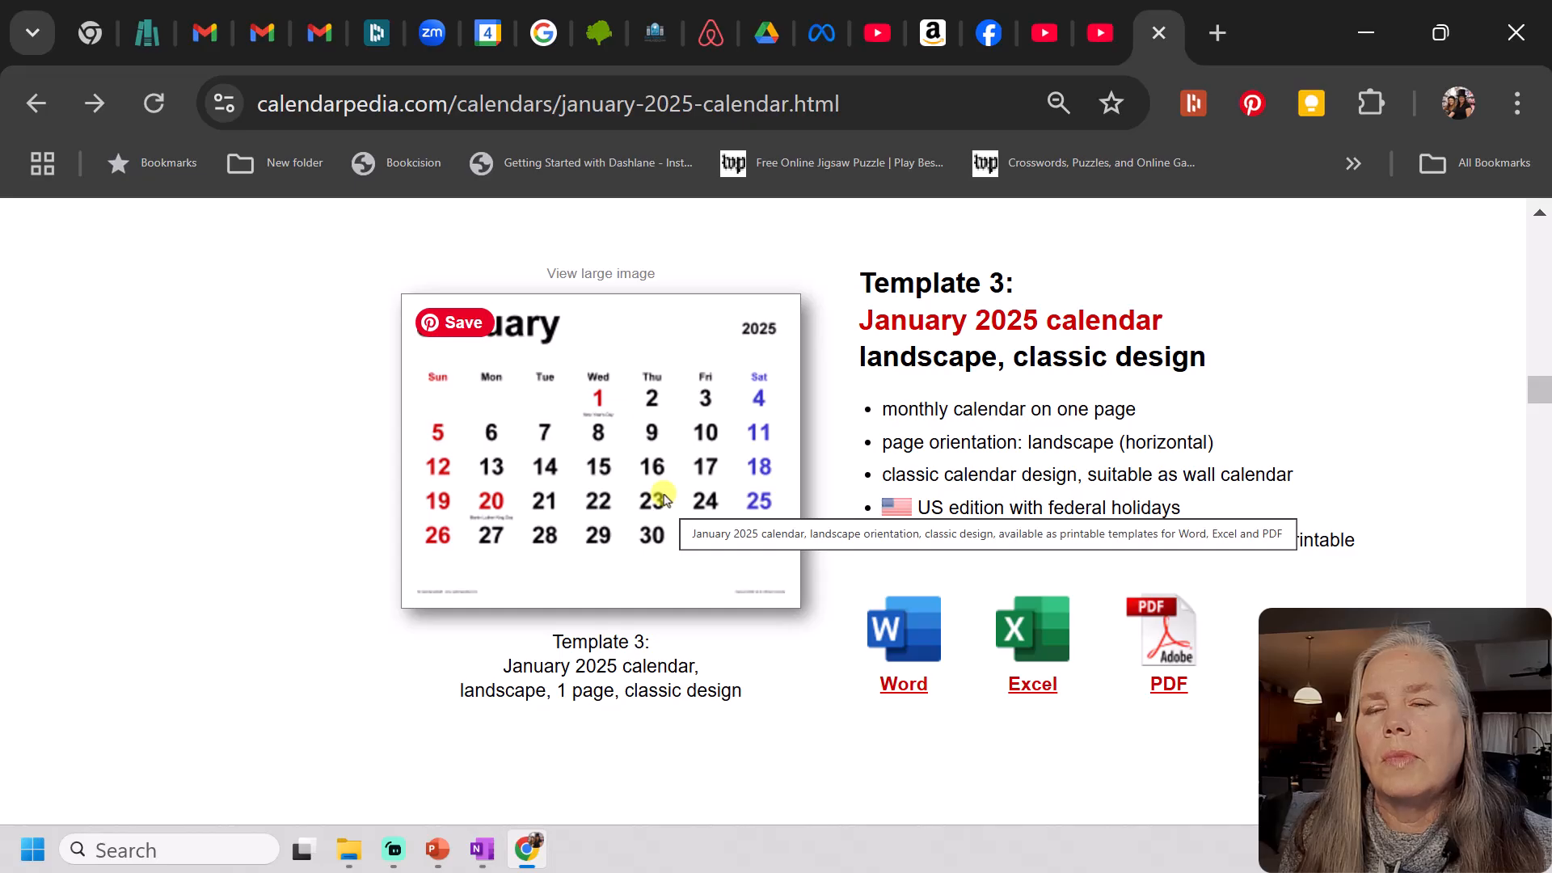
scroll(1158, 533, "up", 3)
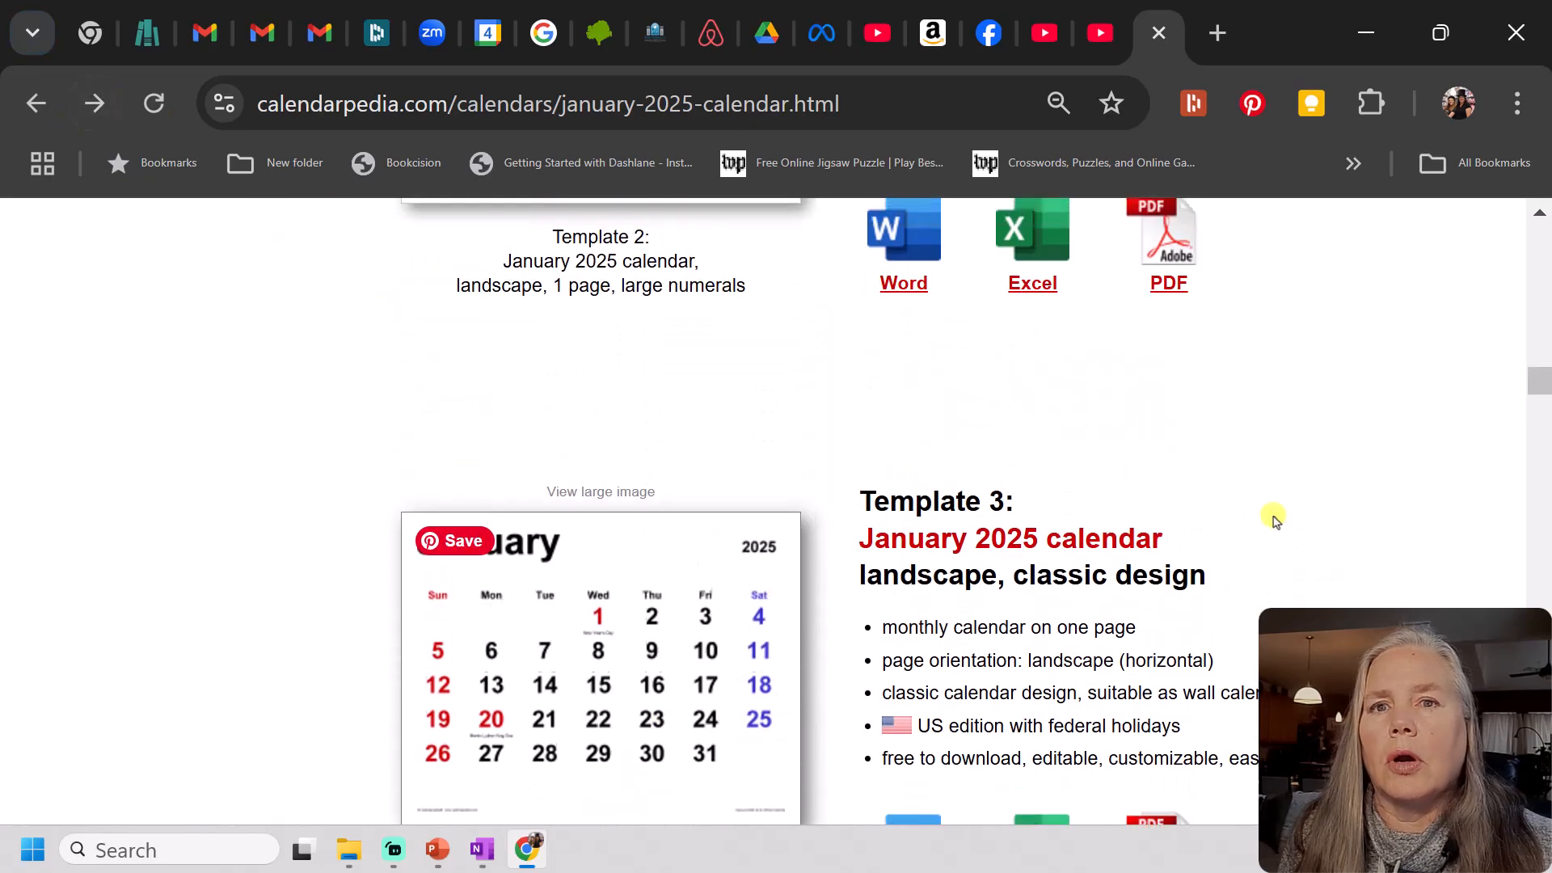
scroll(582, 482, "up", 3)
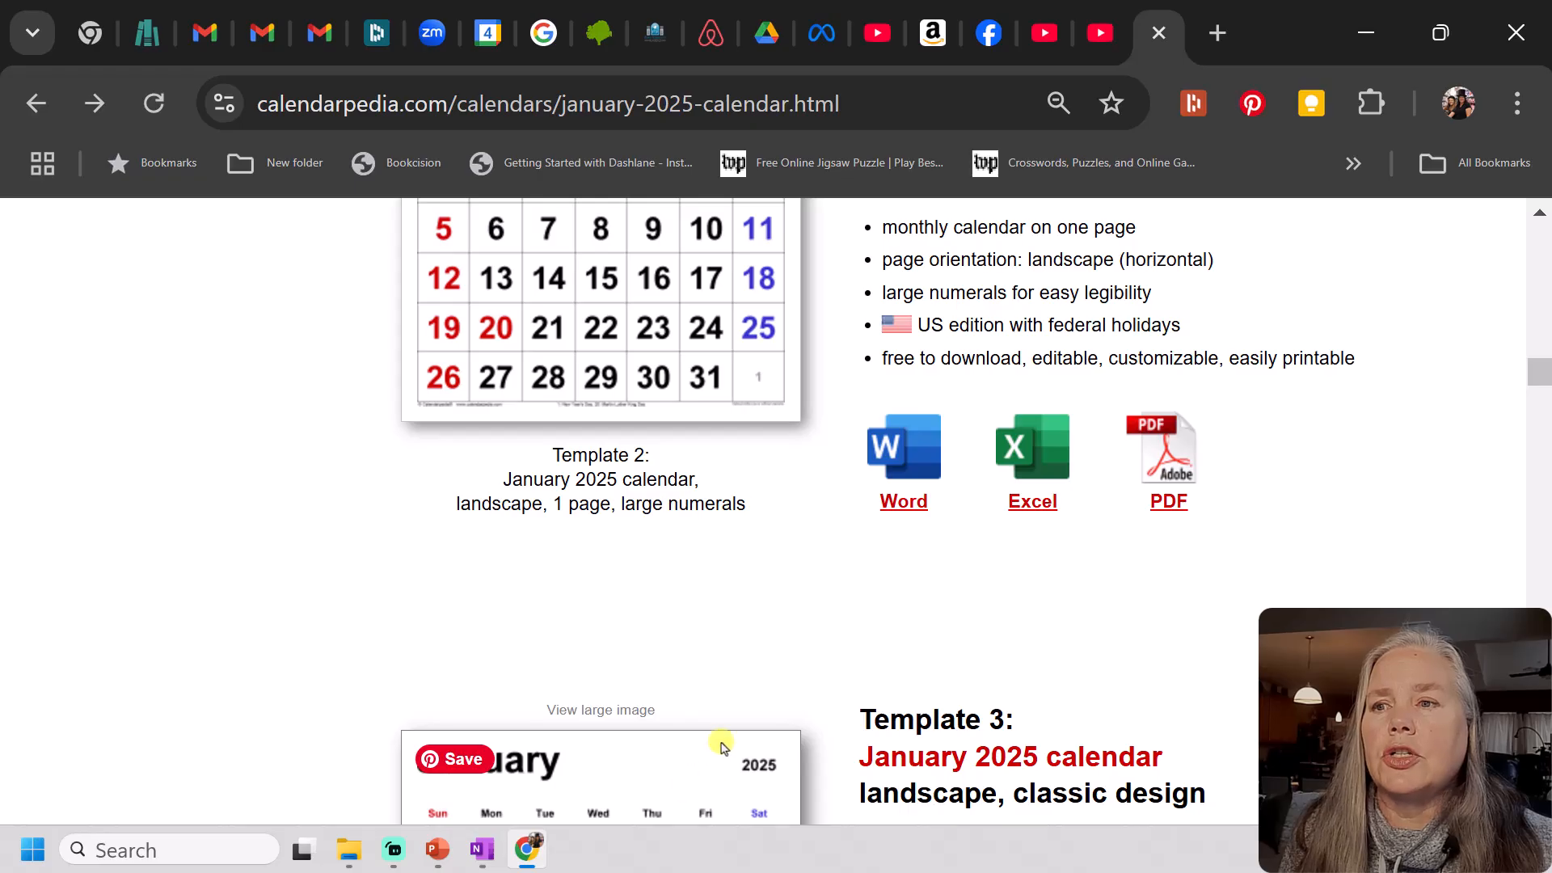
scroll(716, 775, "up", 10)
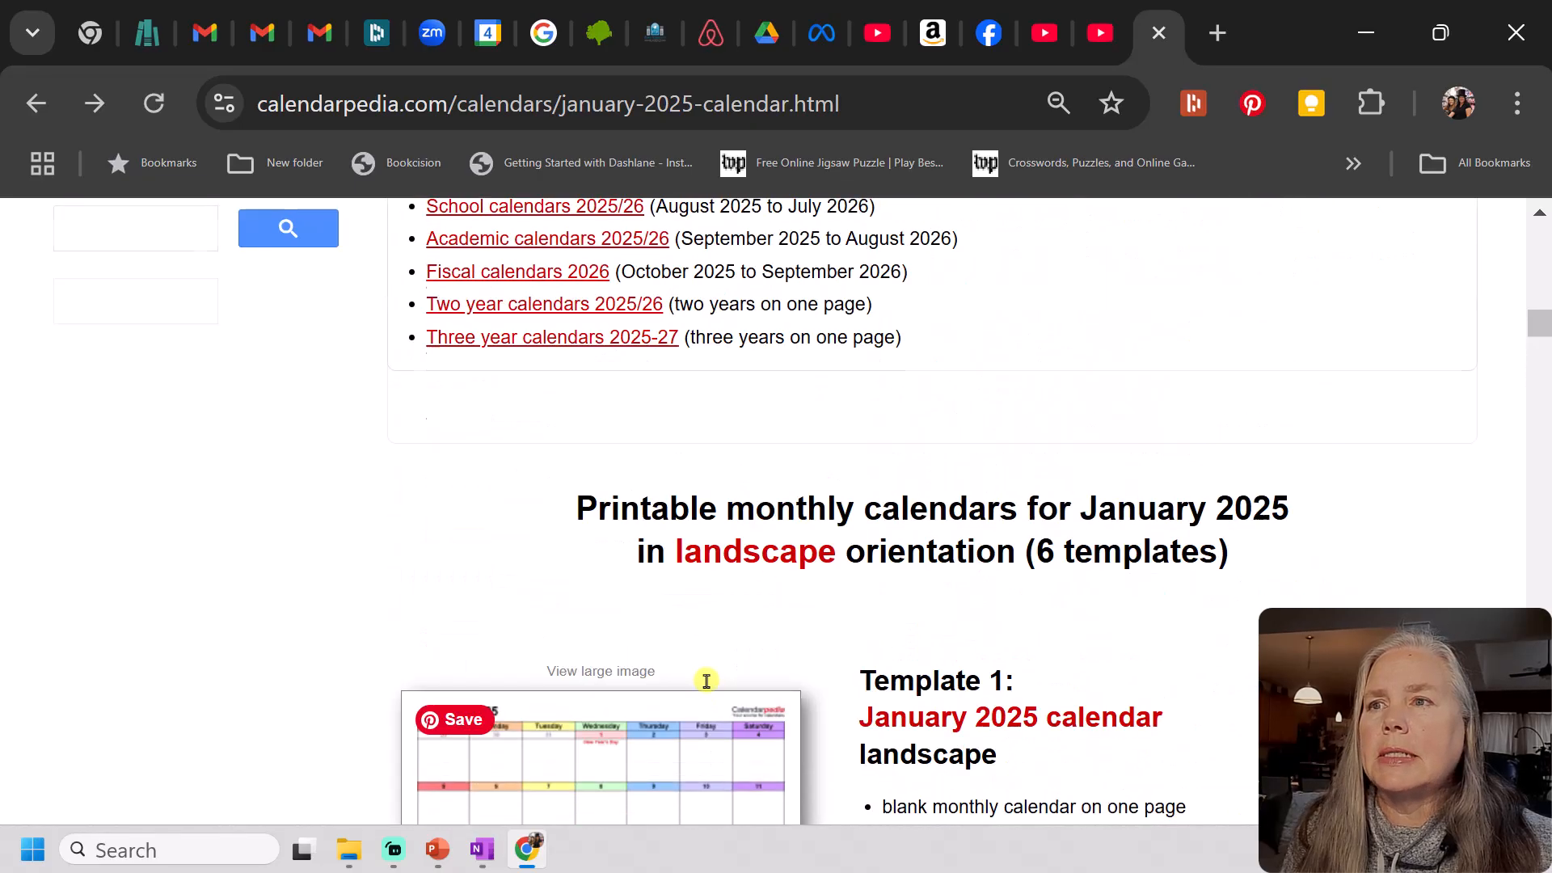
scroll(706, 686, "up", 10)
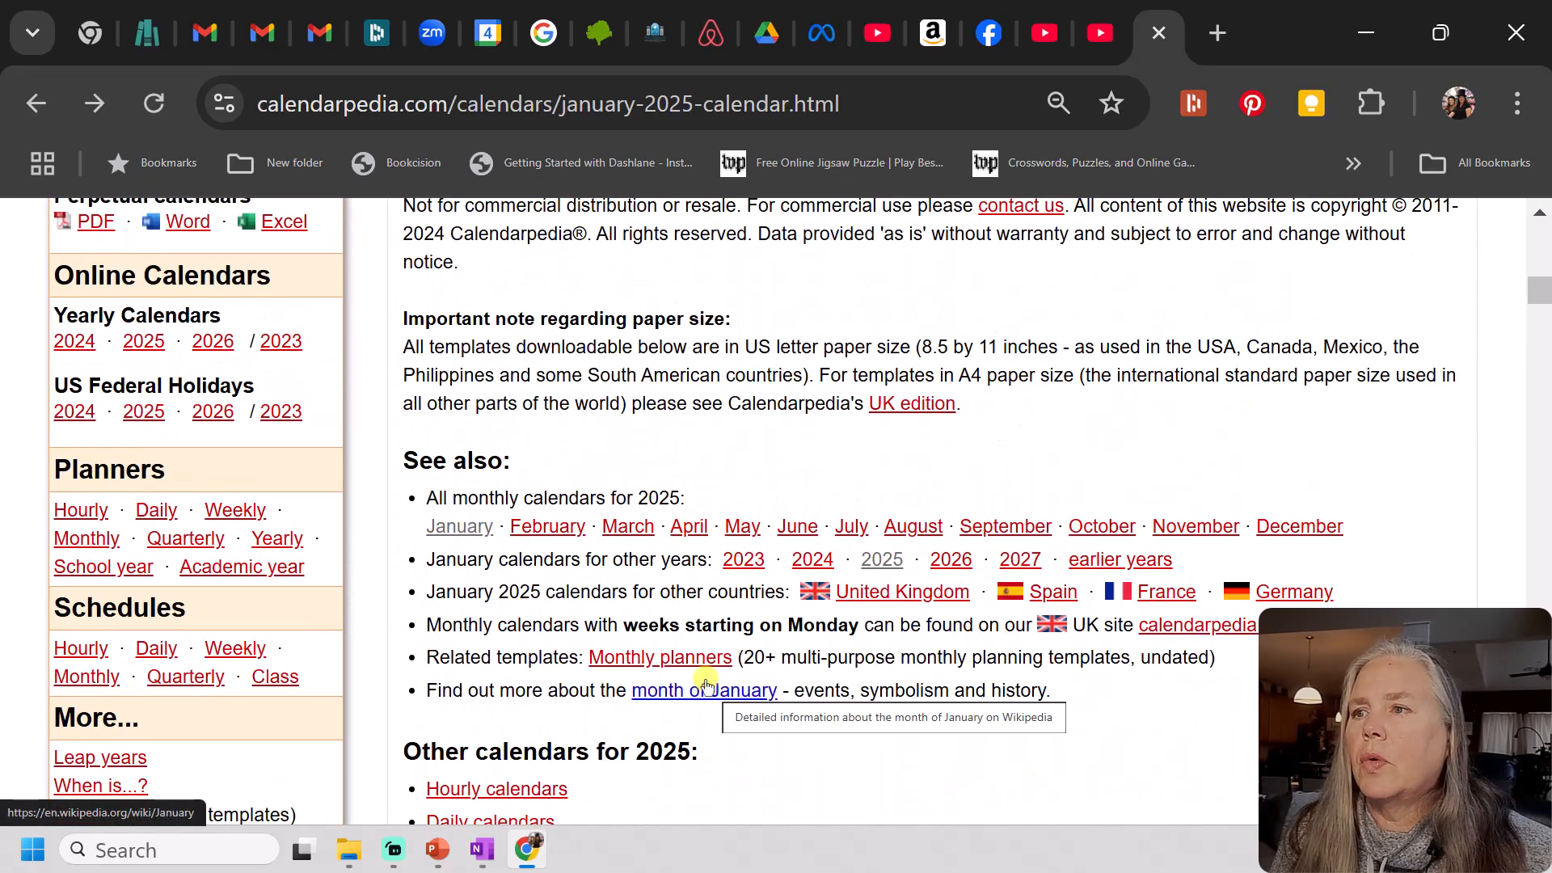
scroll(709, 686, "down", 1)
scroll(475, 610, "up", 1)
scroll(474, 612, "up", 3)
scroll(474, 612, "up", 3)
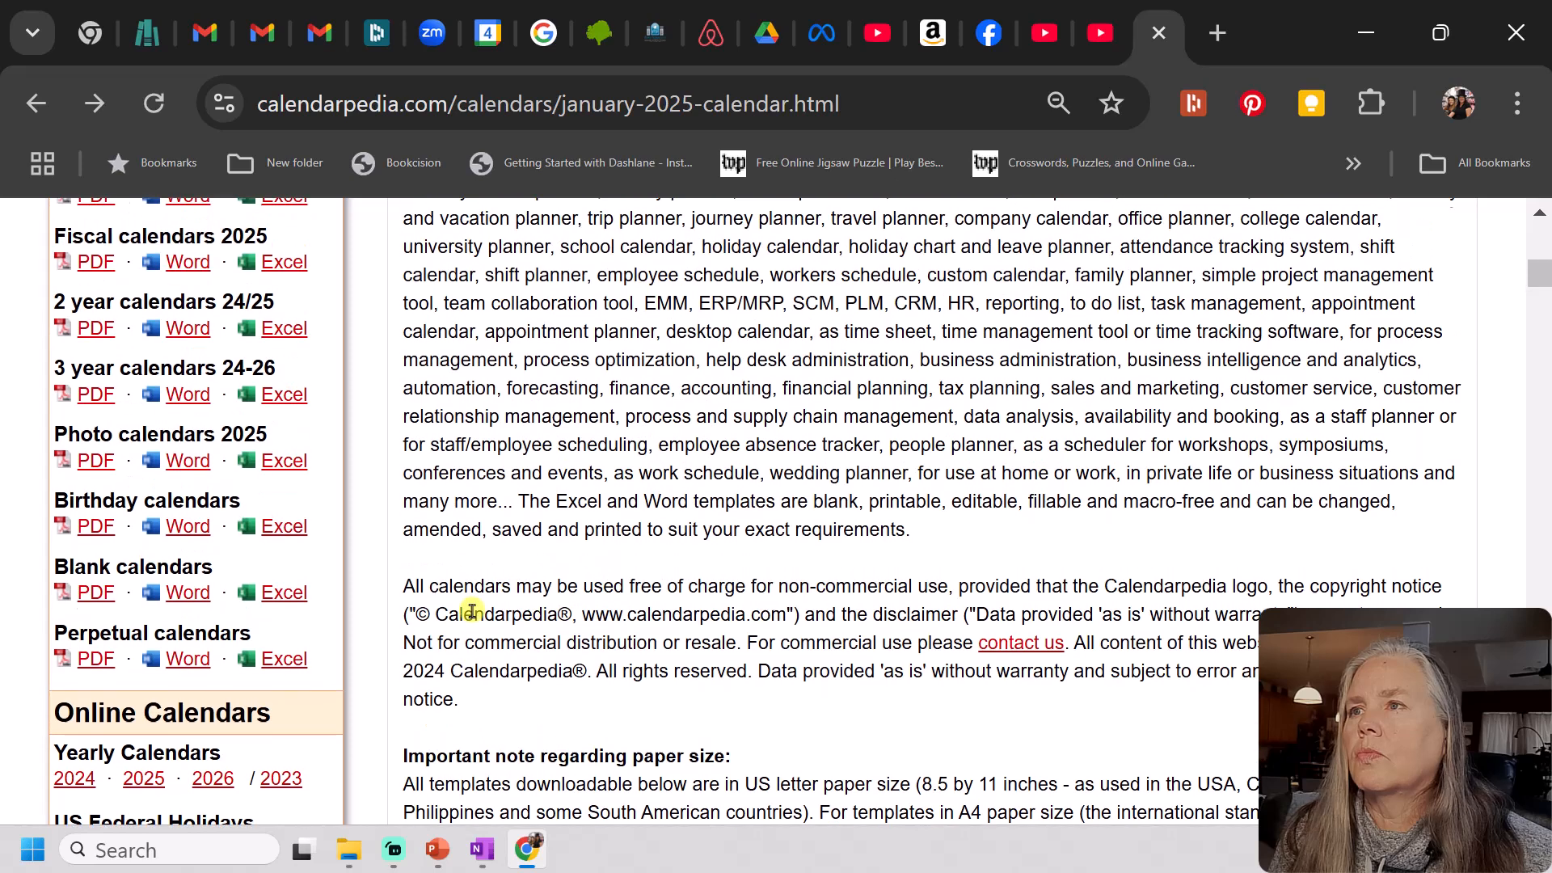
scroll(472, 612, "up", 4)
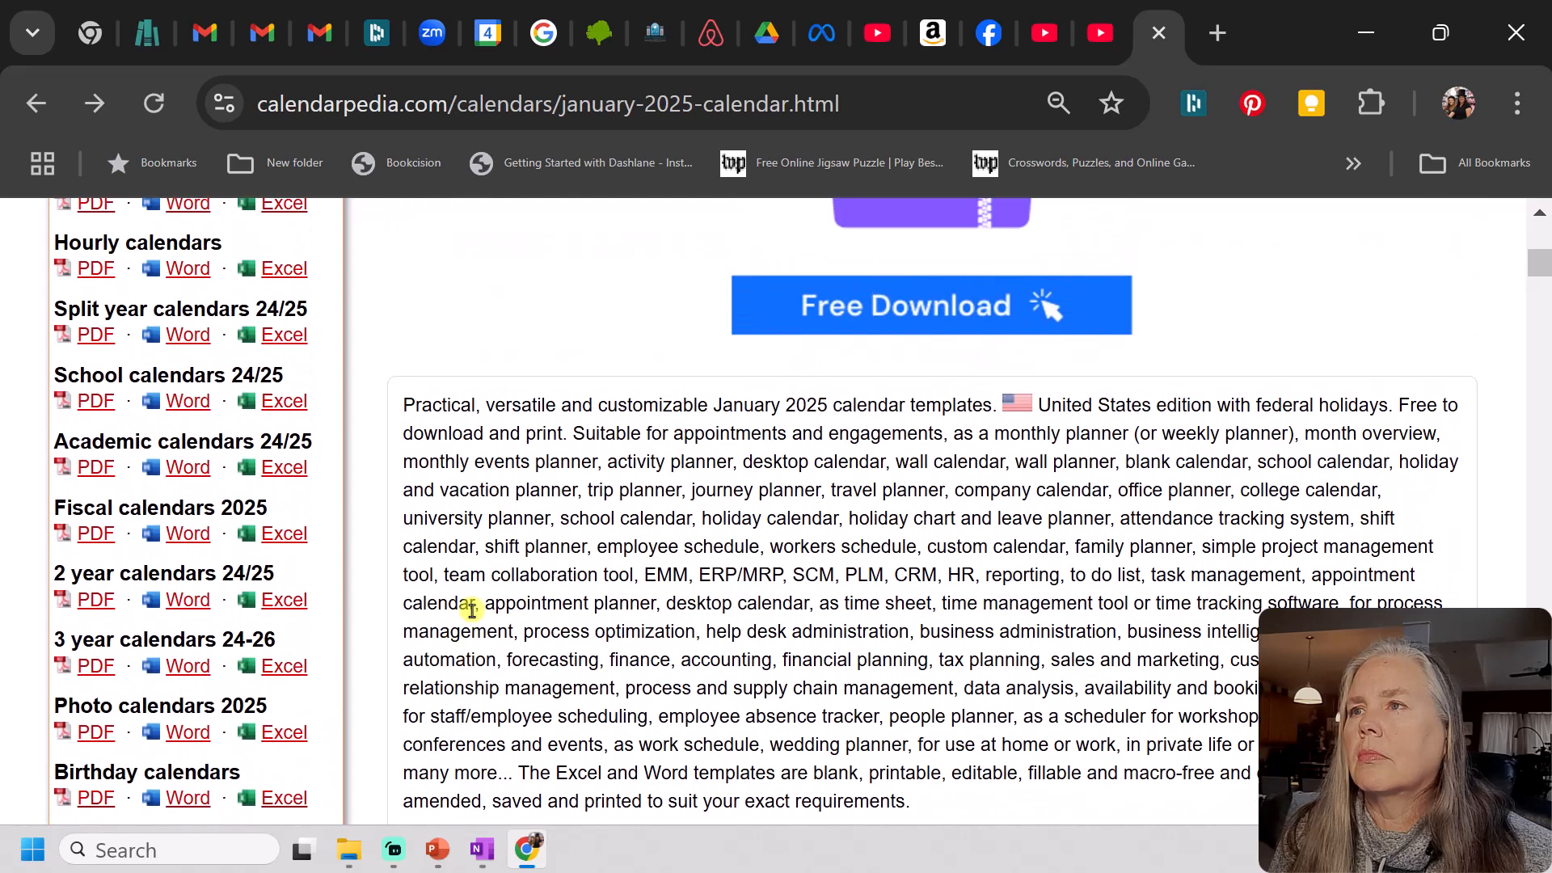
scroll(472, 612, "up", 1)
scroll(473, 612, "up", 4)
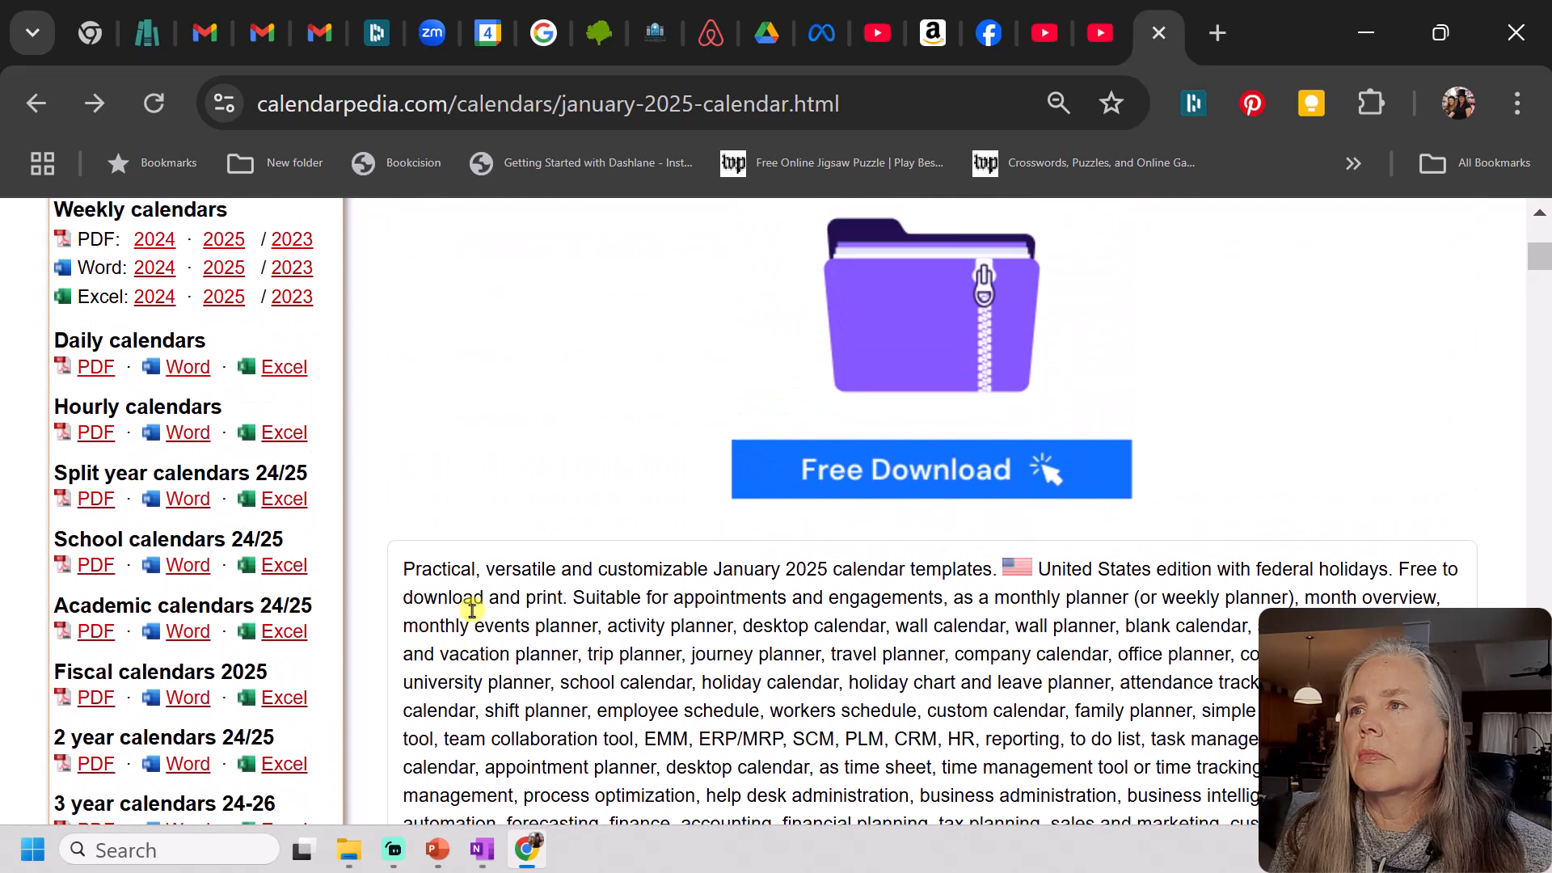
scroll(472, 612, "up", 3)
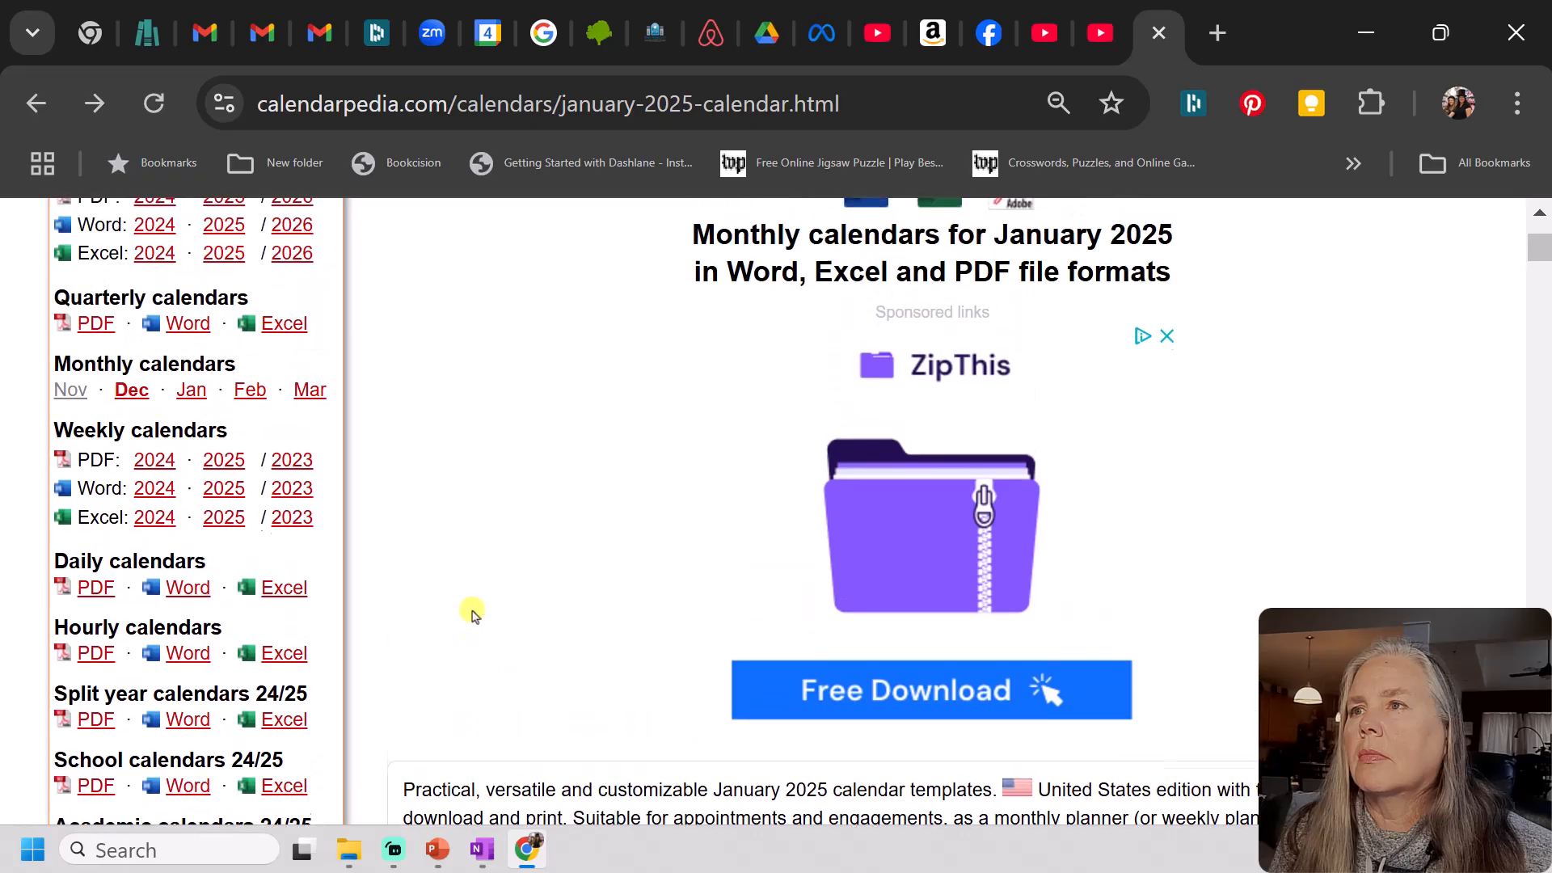
Look through the remaining January 2025 templates as far as Template 12, the three-month calendar for December 2024 to February 2025
scroll(473, 612, "down", 15)
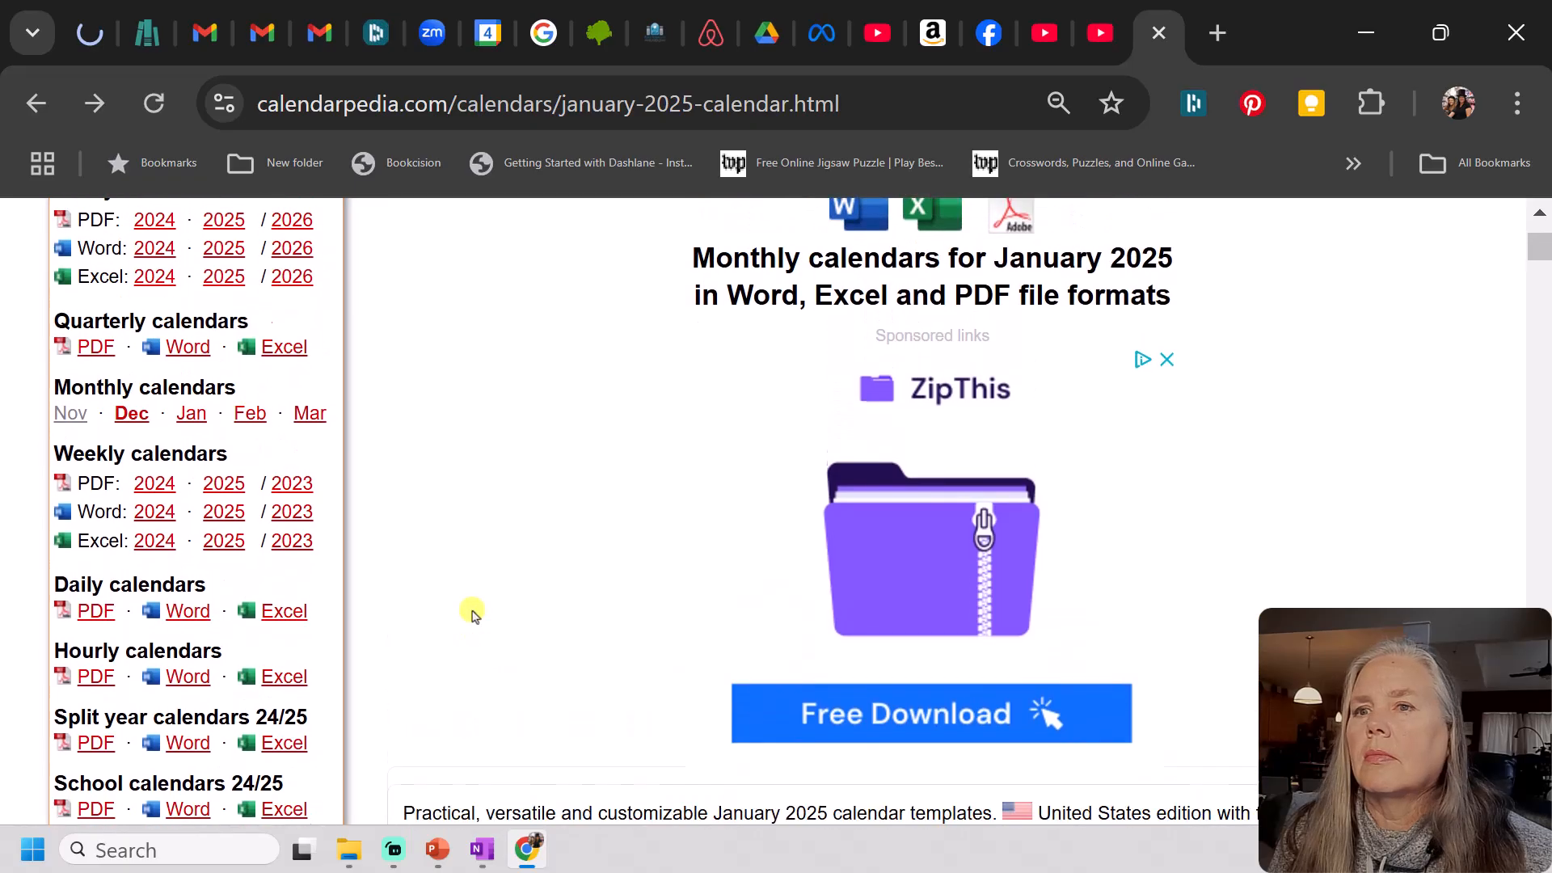
scroll(472, 605, "down", 15)
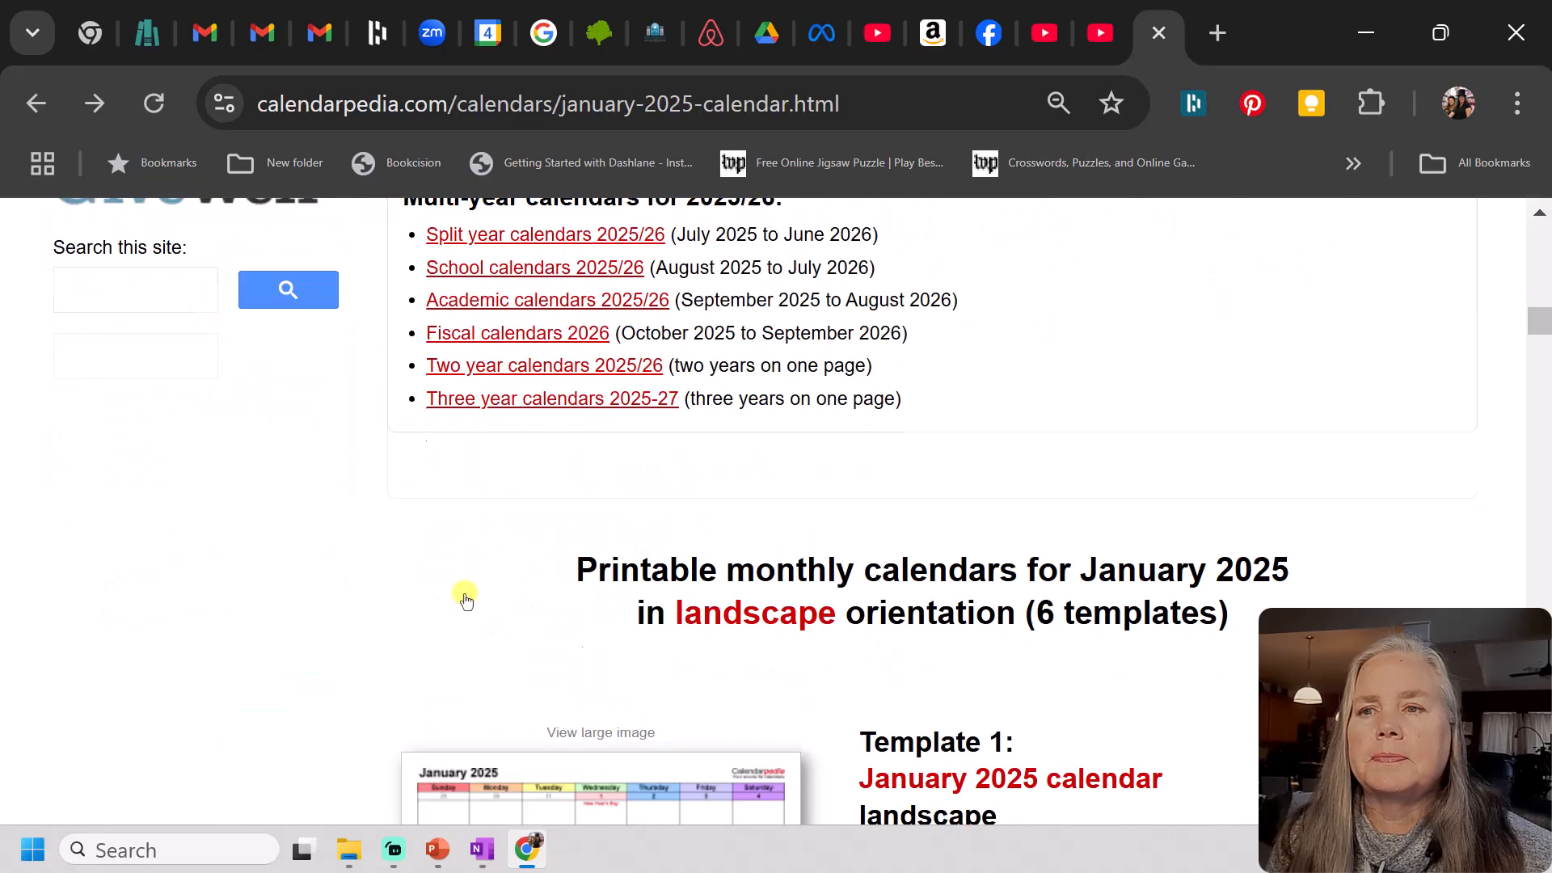
scroll(451, 619, "down", 20)
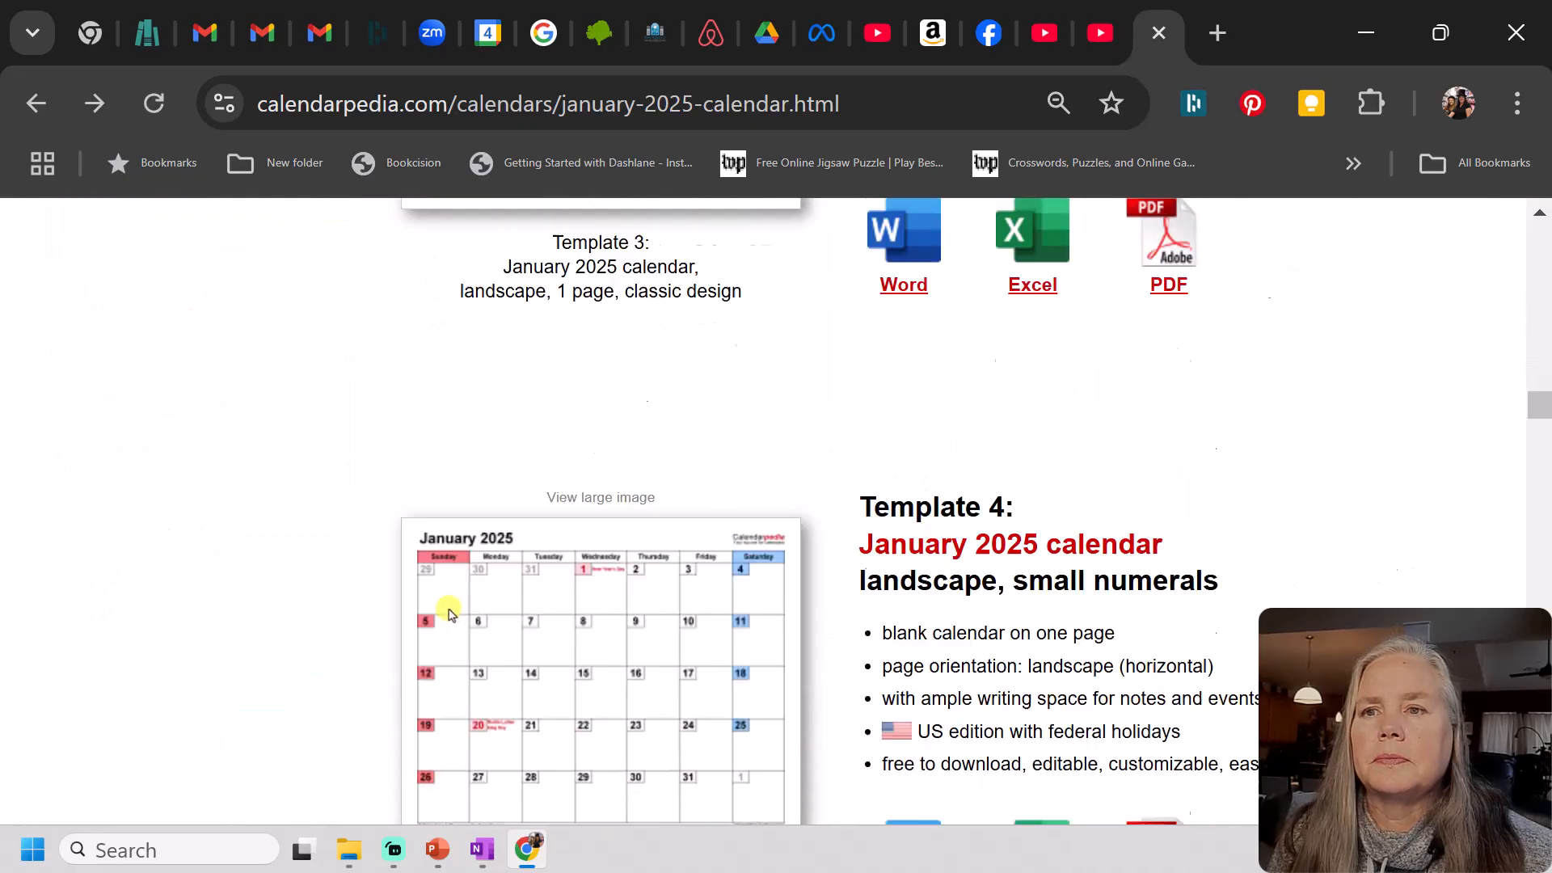
scroll(445, 616, "down", 20)
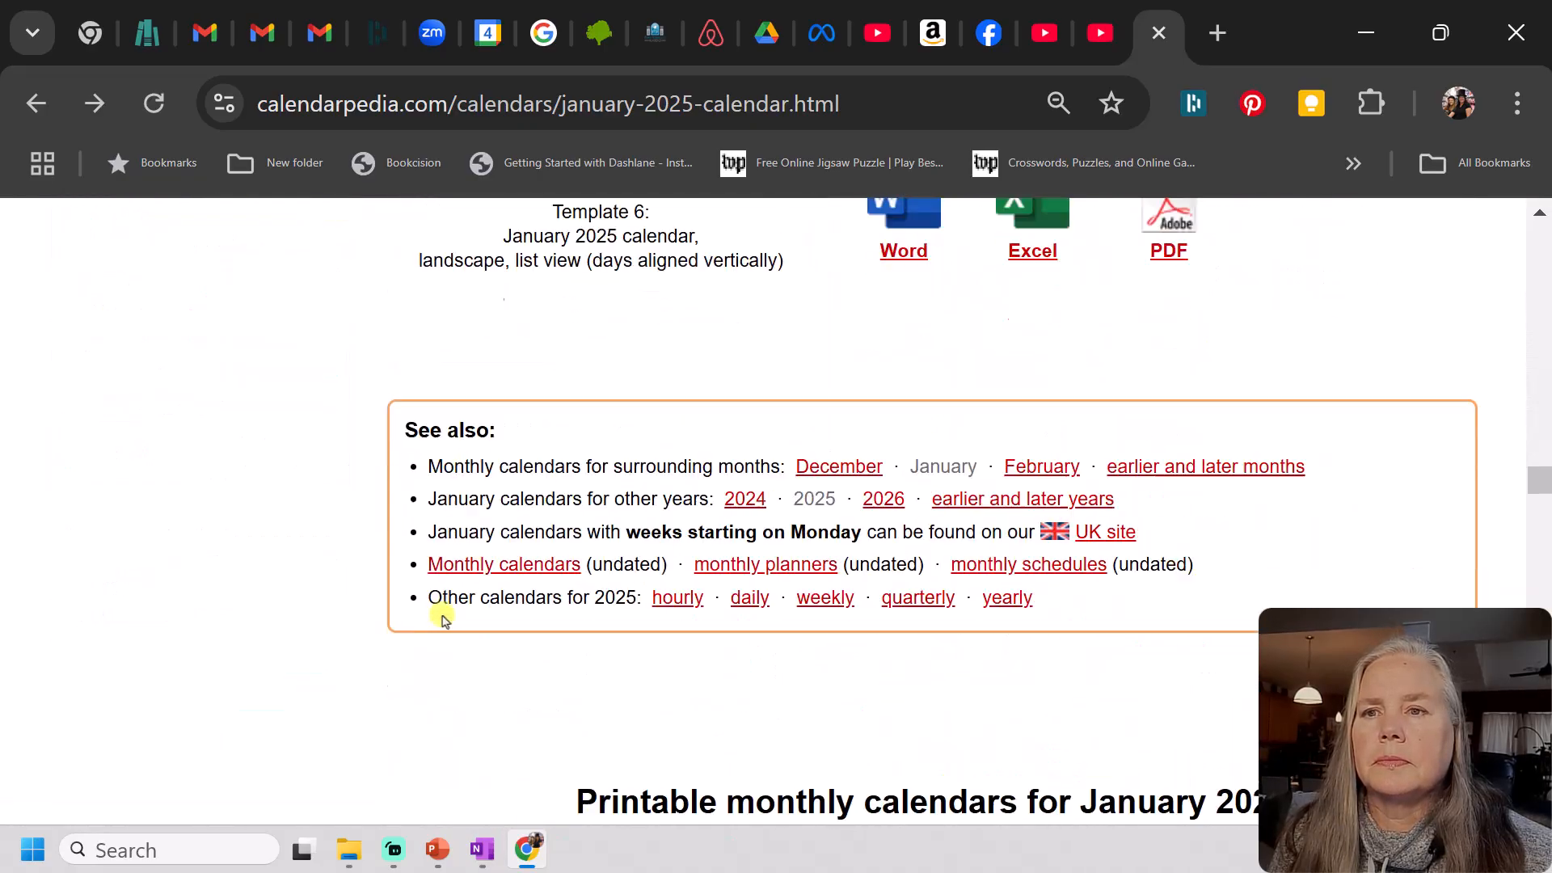
scroll(442, 621, "down", 20)
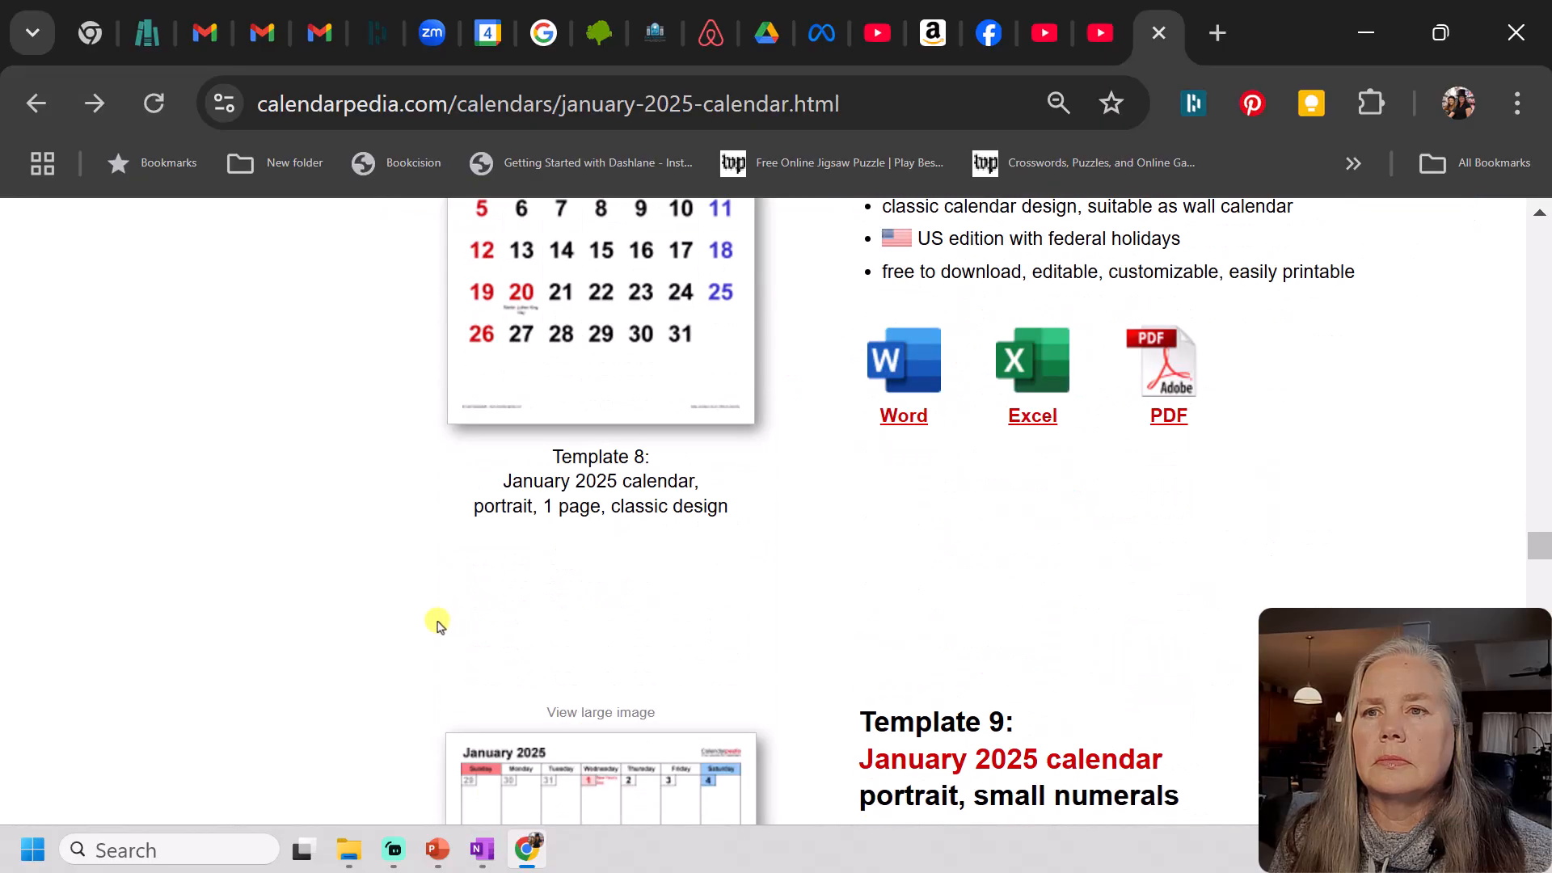
scroll(438, 626, "down", 20)
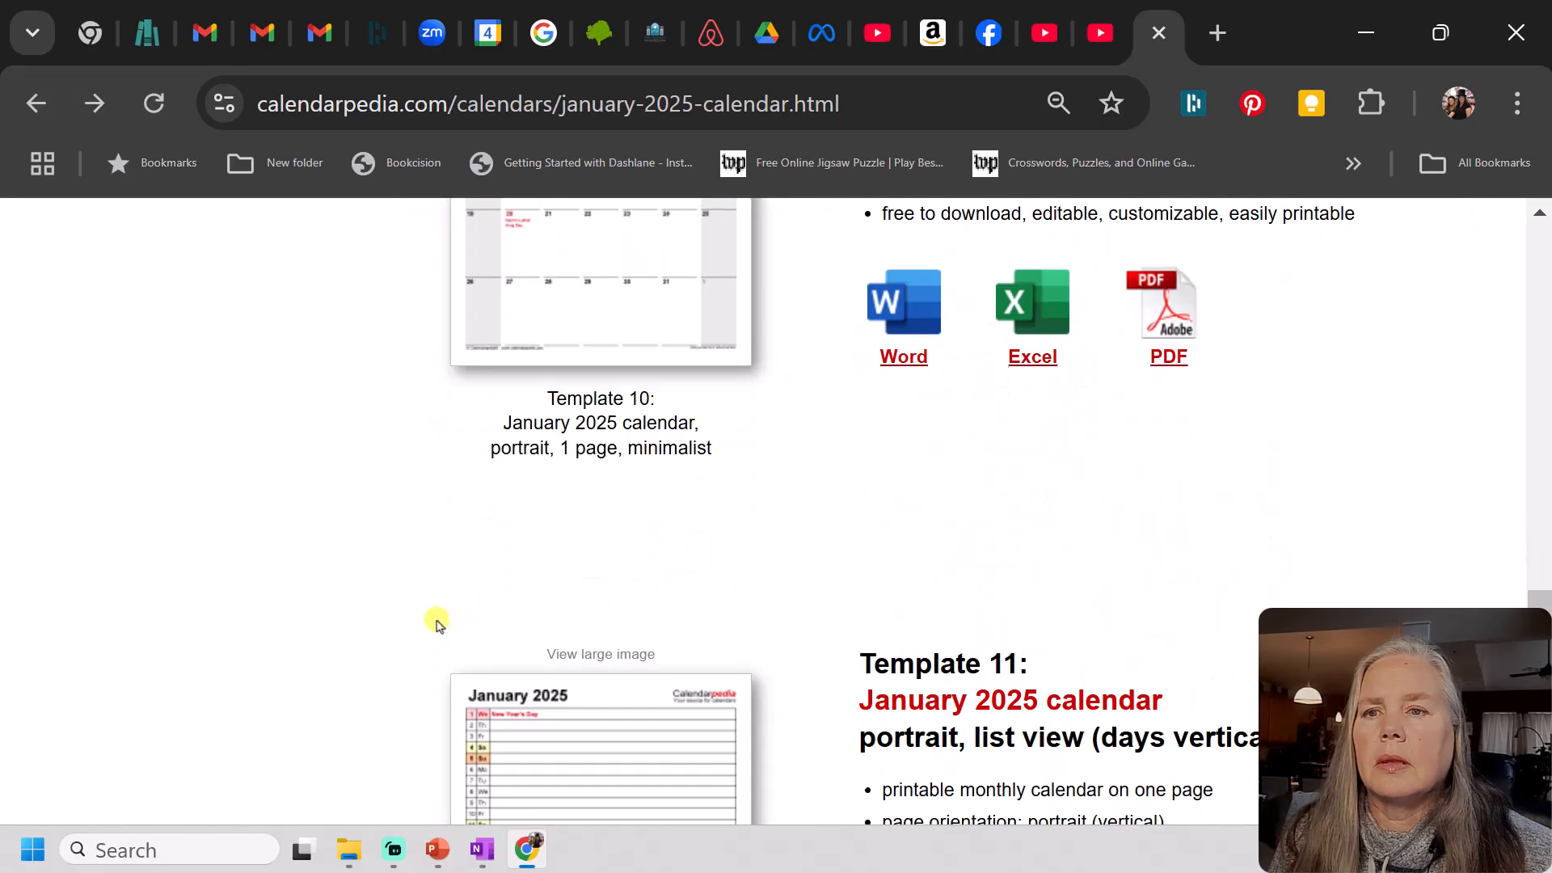
scroll(437, 623, "down", 1)
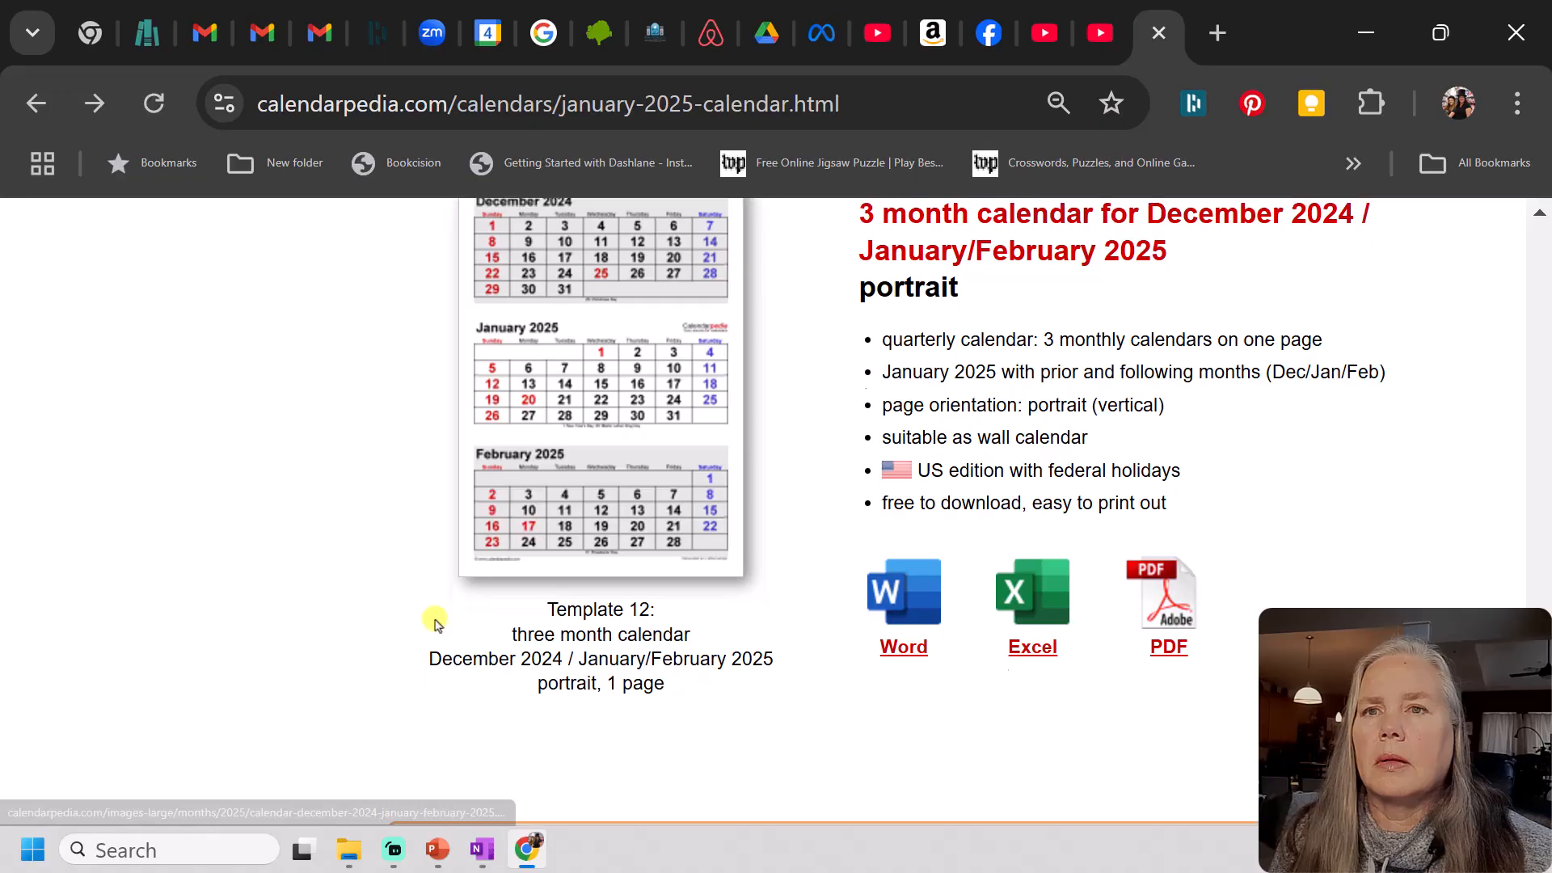
scroll(444, 566, "up", 2)
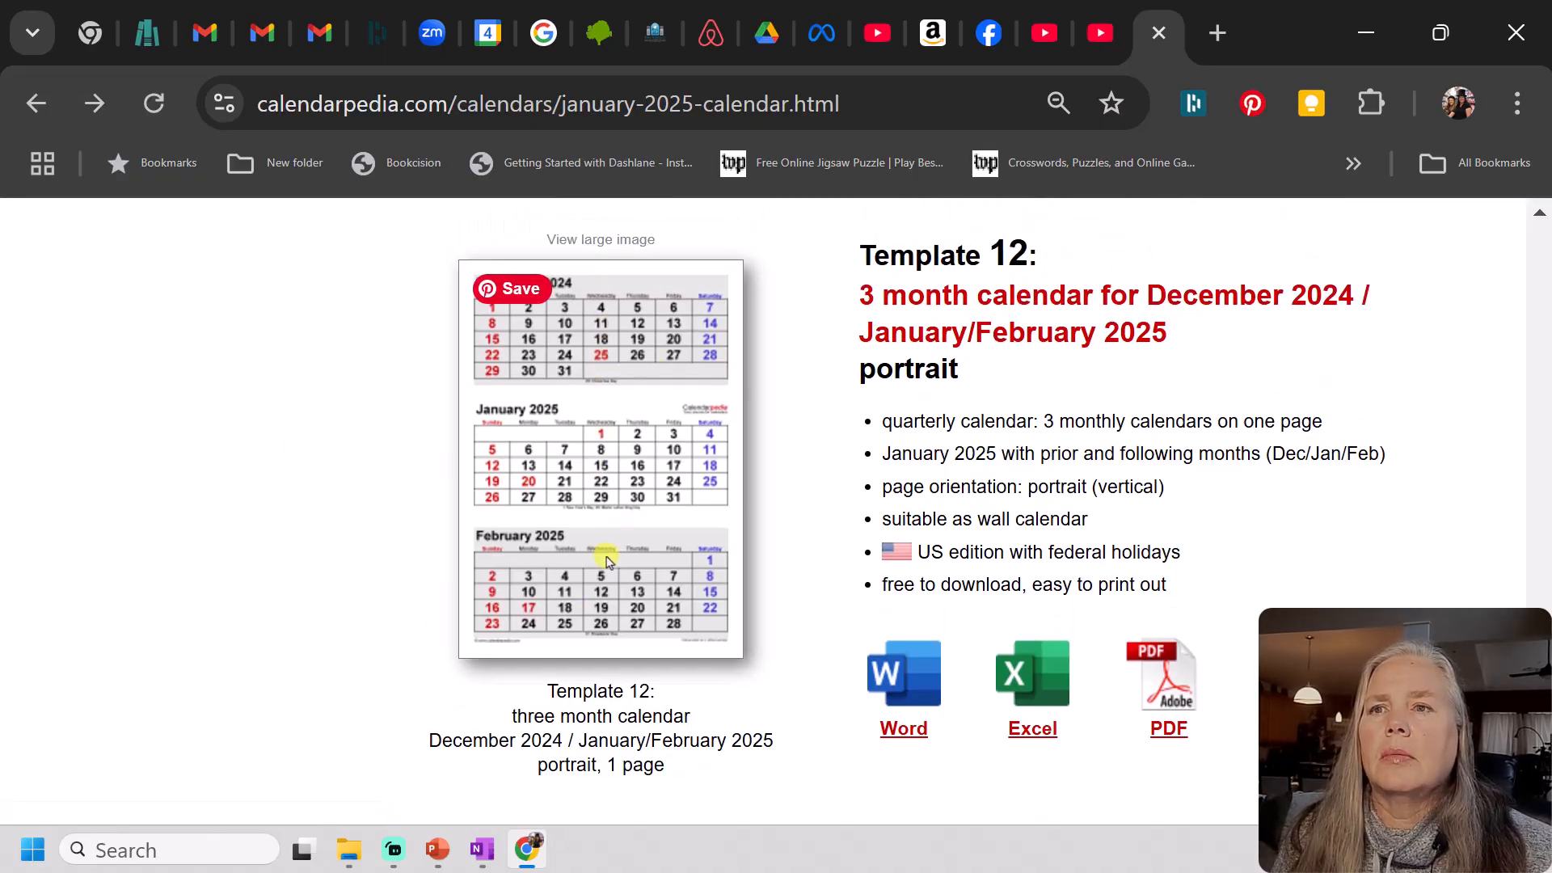
scroll(656, 513, "down", 3)
scroll(656, 510, "up", 2)
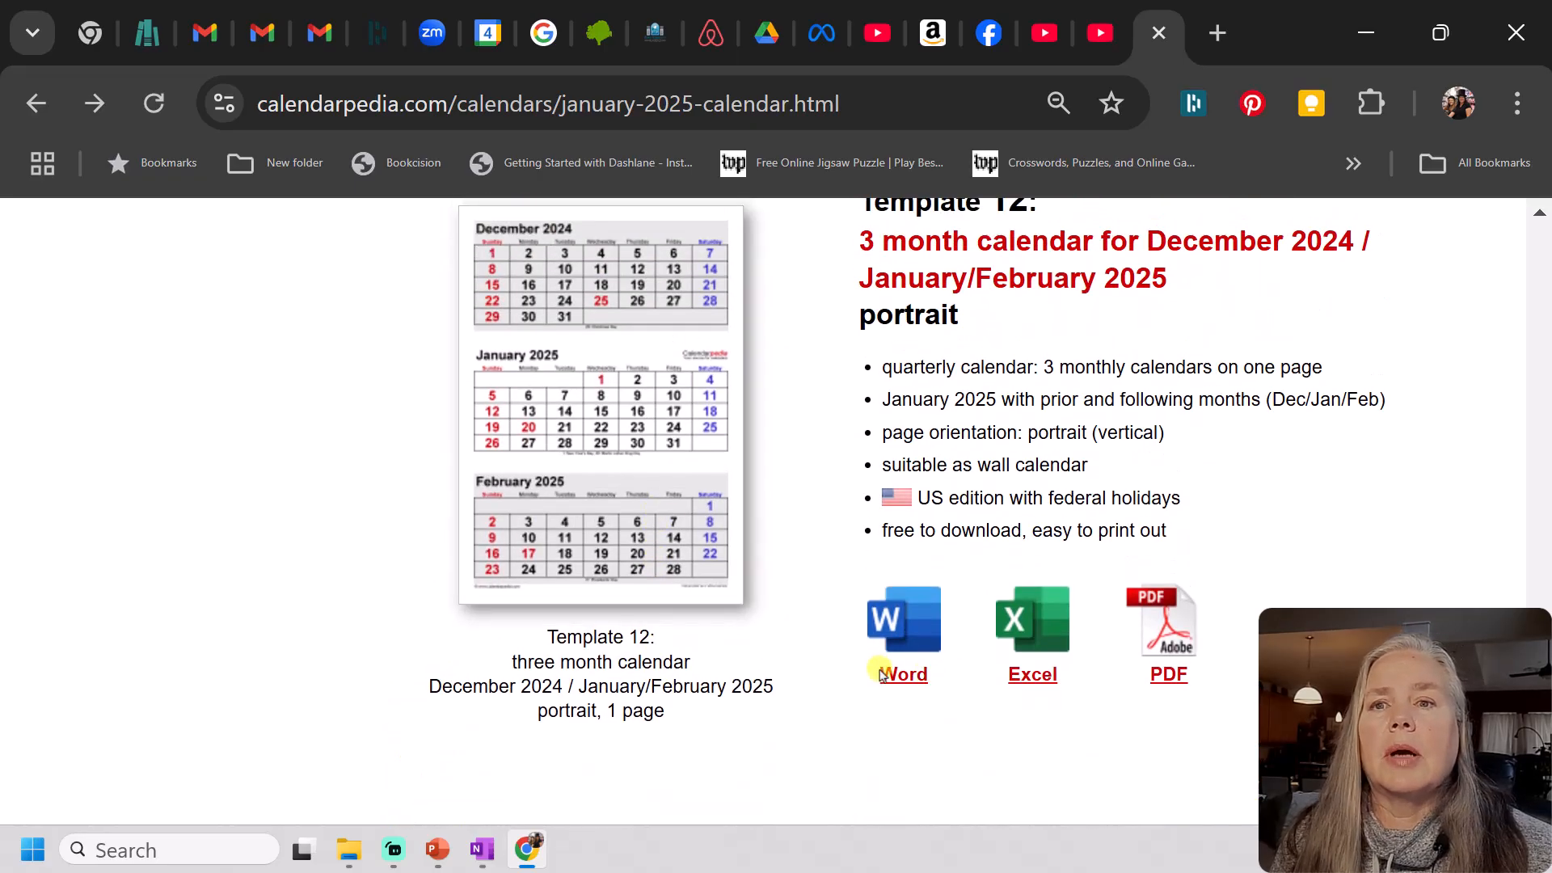
Download the Word version of the Template 12 three-month calendar, open it in Word and enable editing
left_click(890, 677)
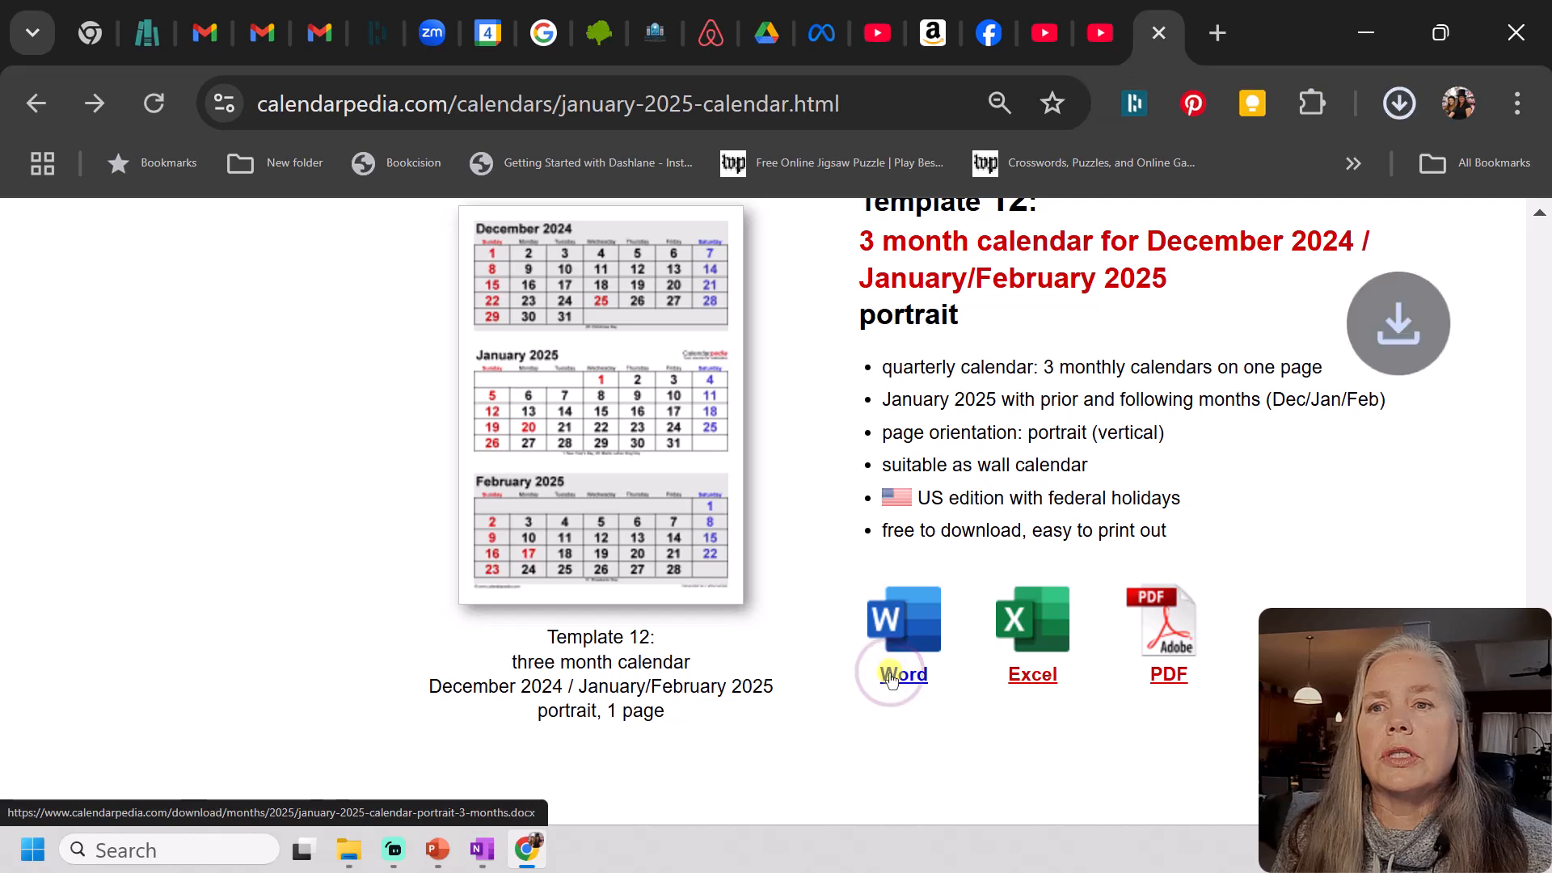
mouse_move(1084, 197)
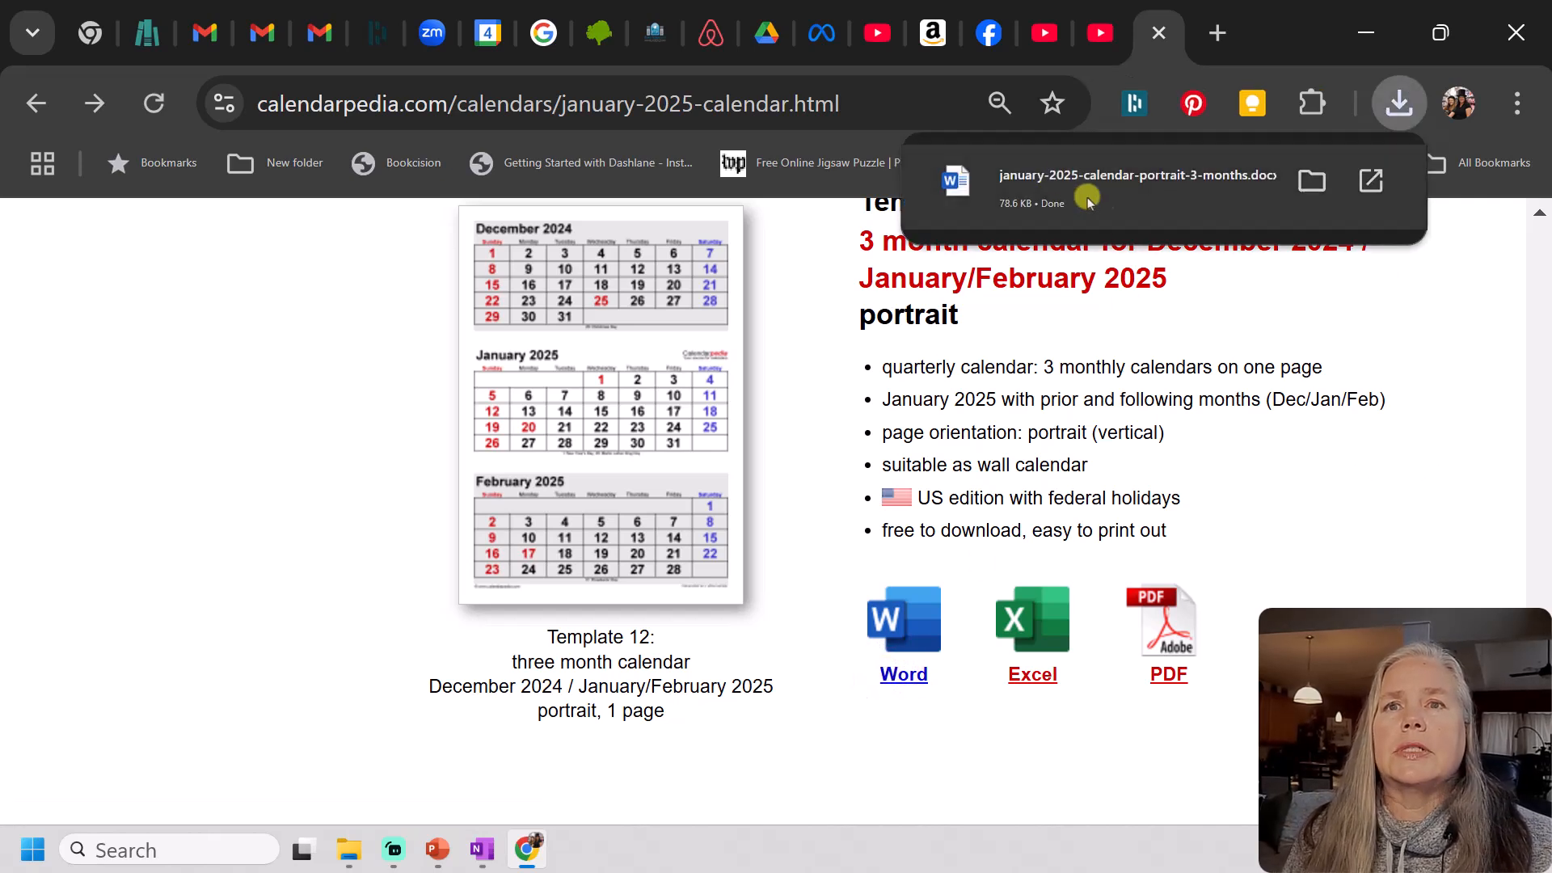
left_click(1371, 181)
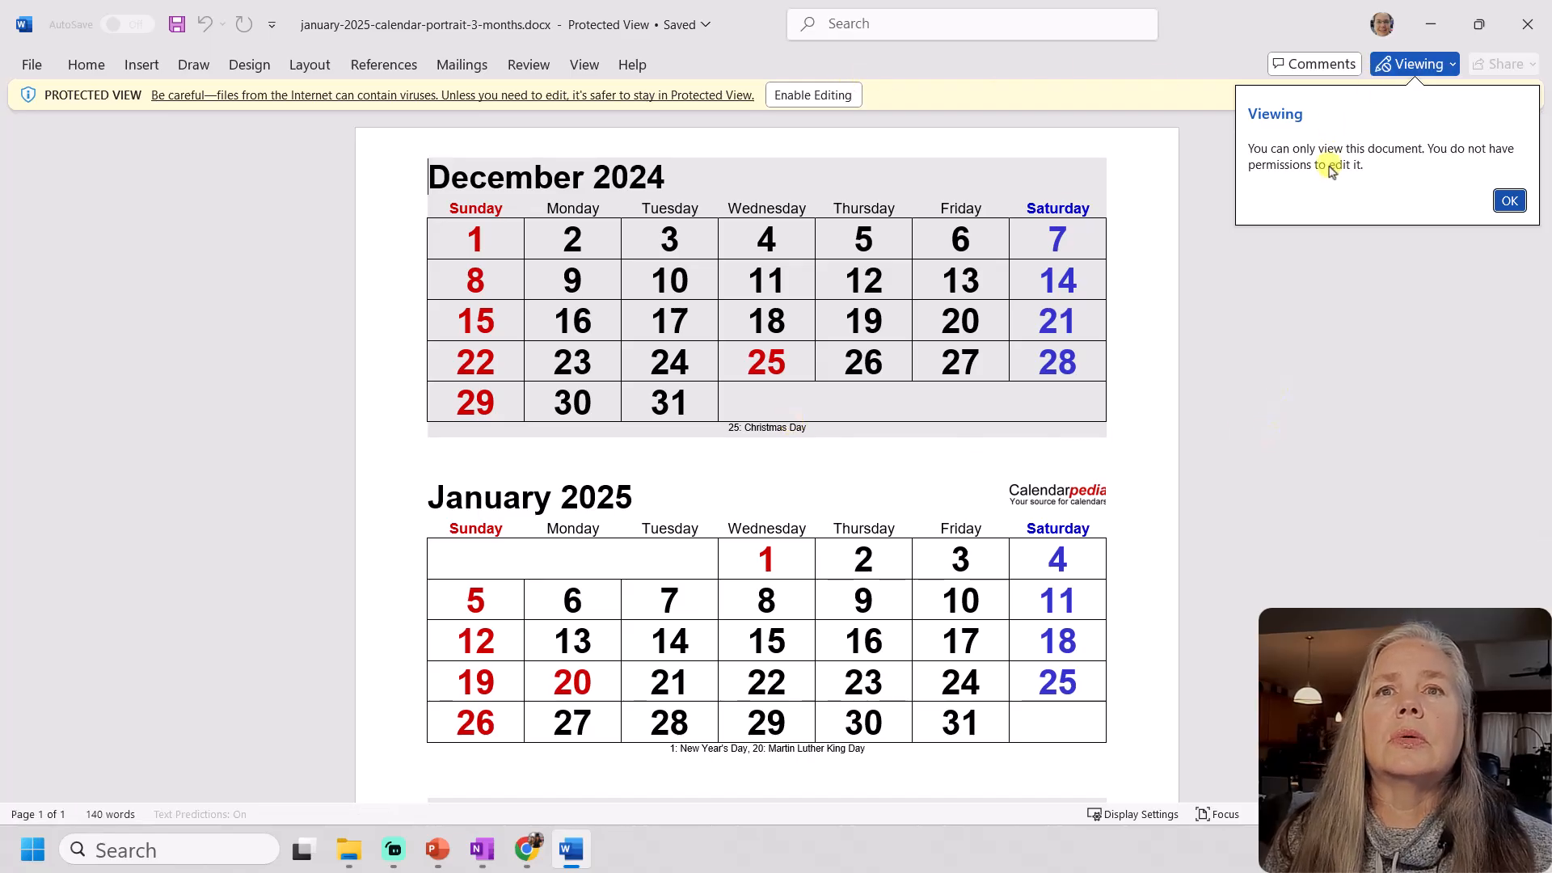
left_click(1509, 200)
left_click(796, 95)
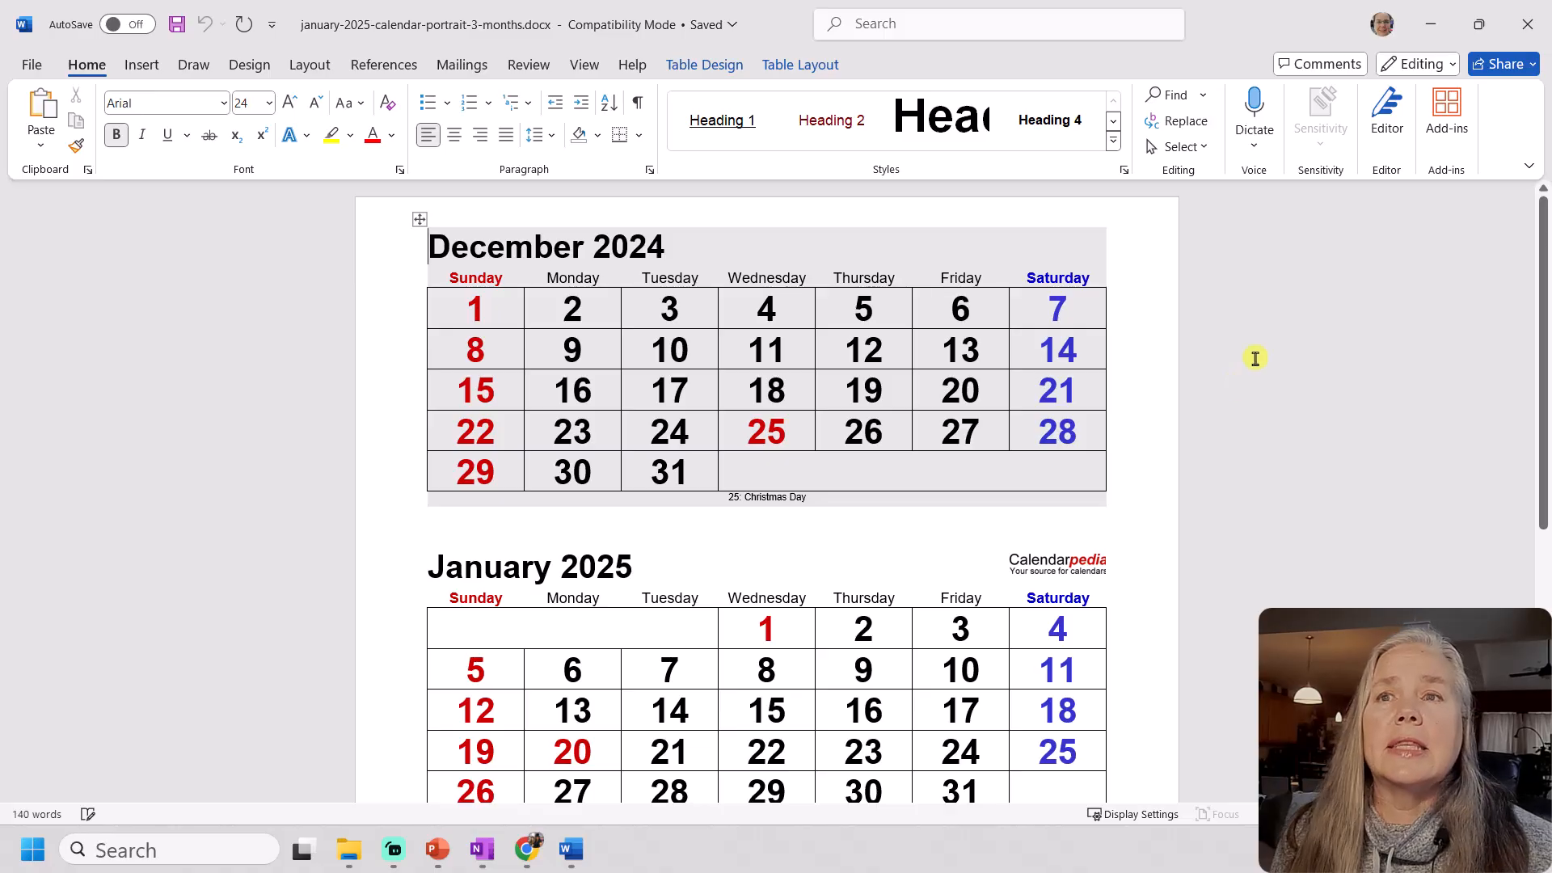
Change the text of the December 2024 calendar's Saturday column, from the heading through 28, to dark olive green
left_click(1220, 380)
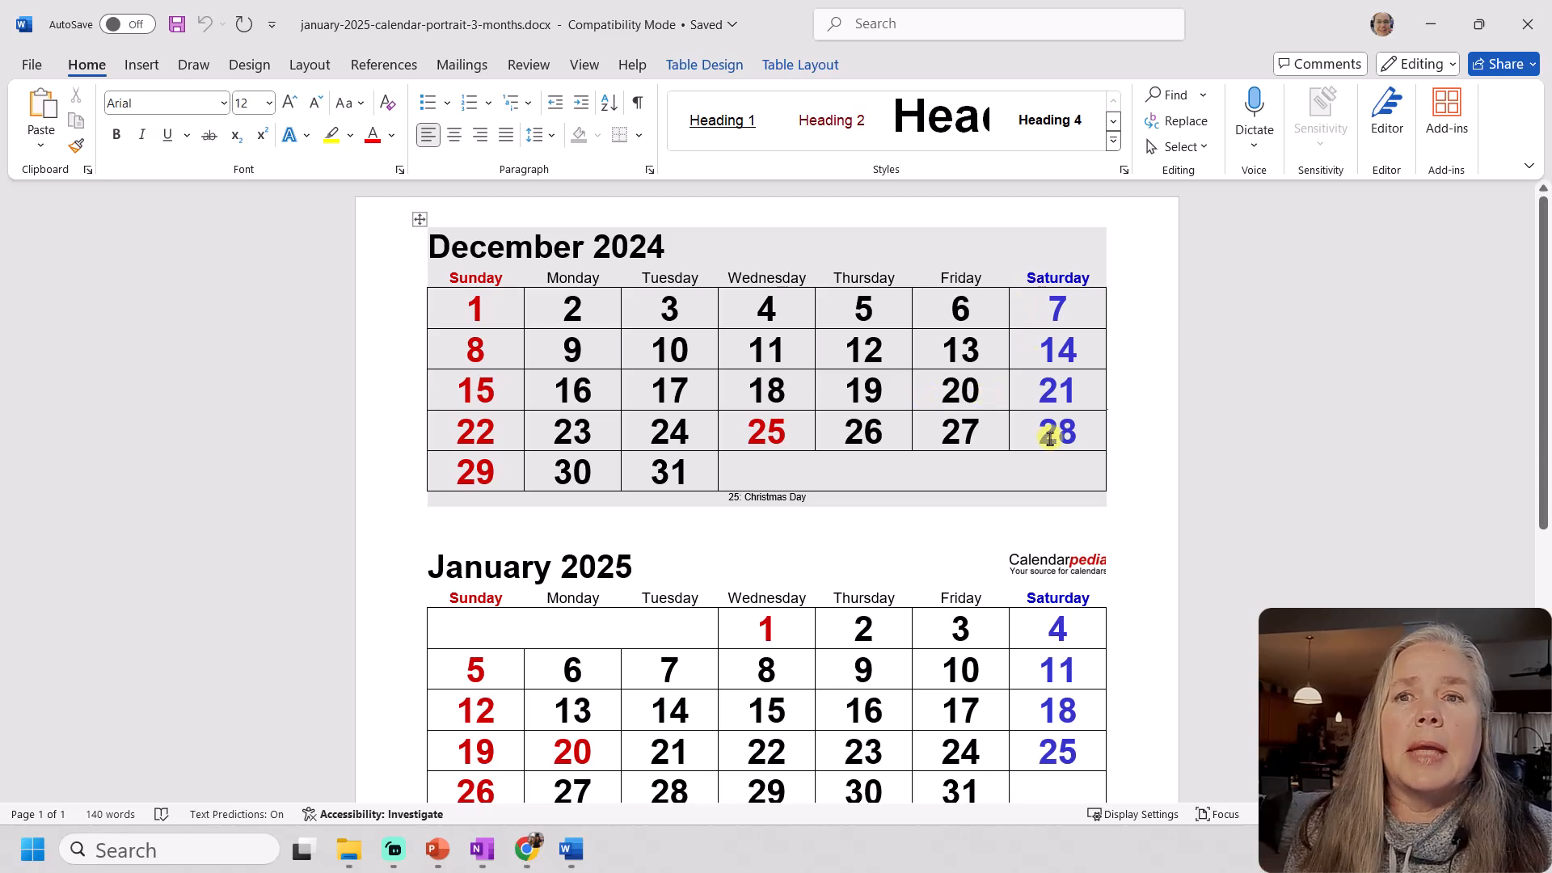
left_click_drag(1037, 283, 1073, 433)
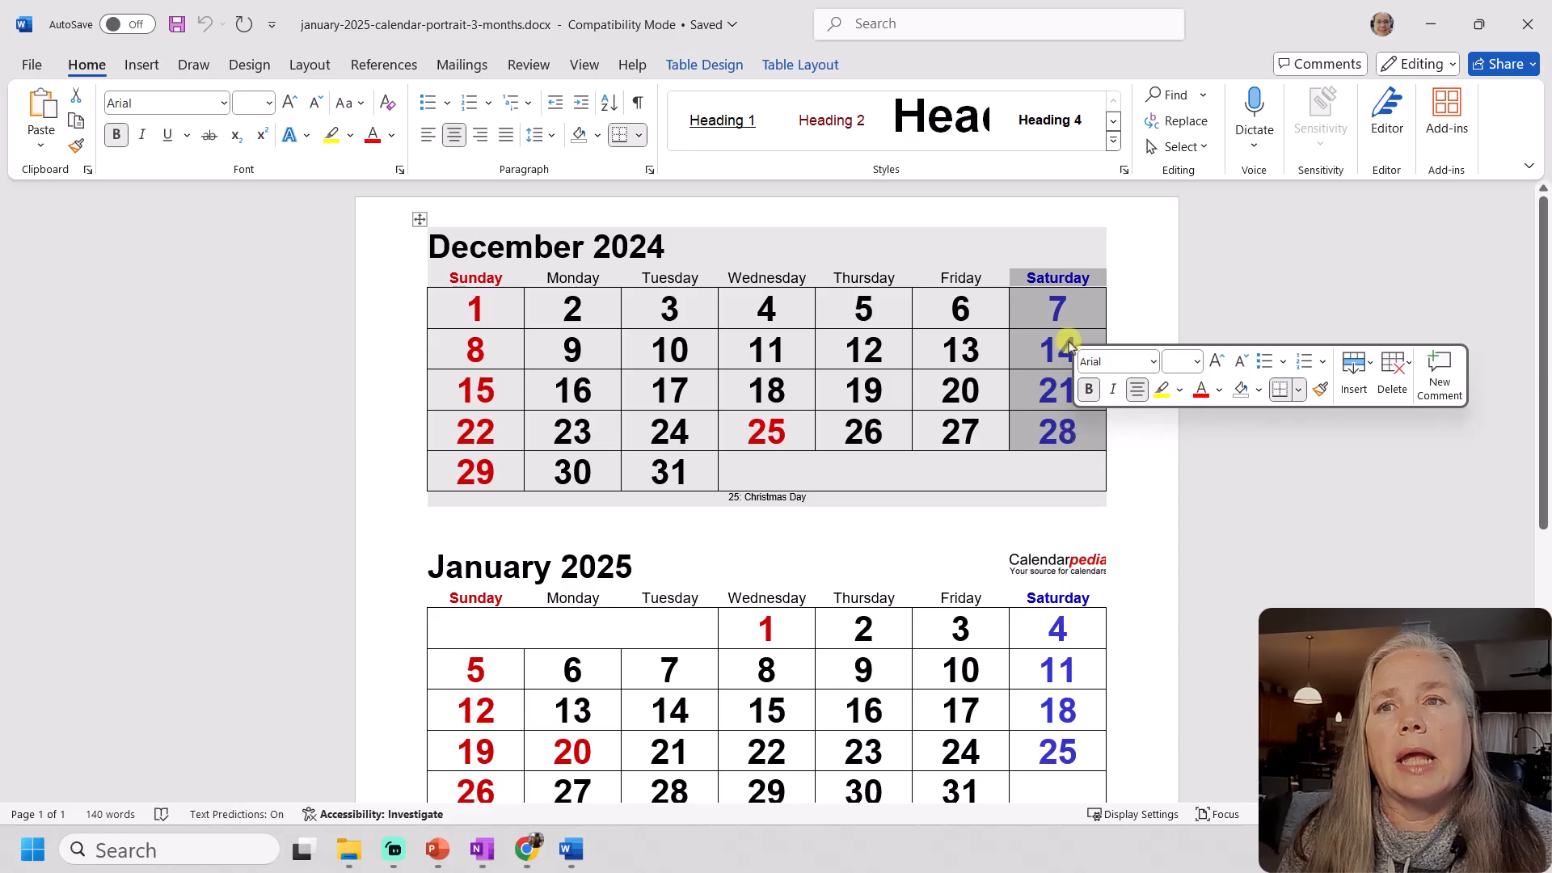
left_click(1219, 390)
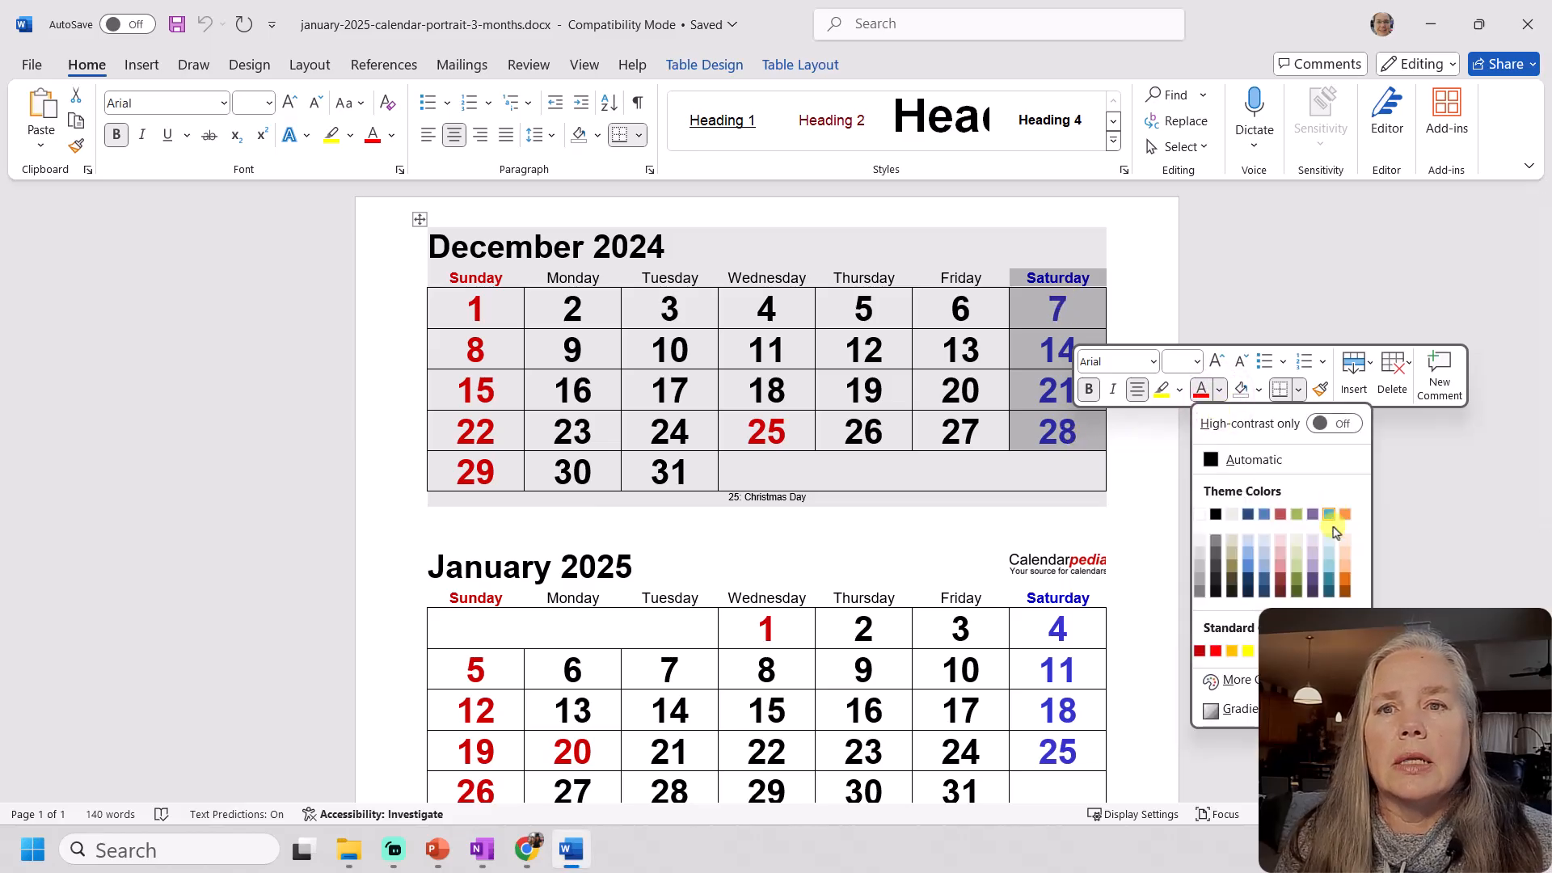
left_click(1296, 594)
left_click(1293, 527)
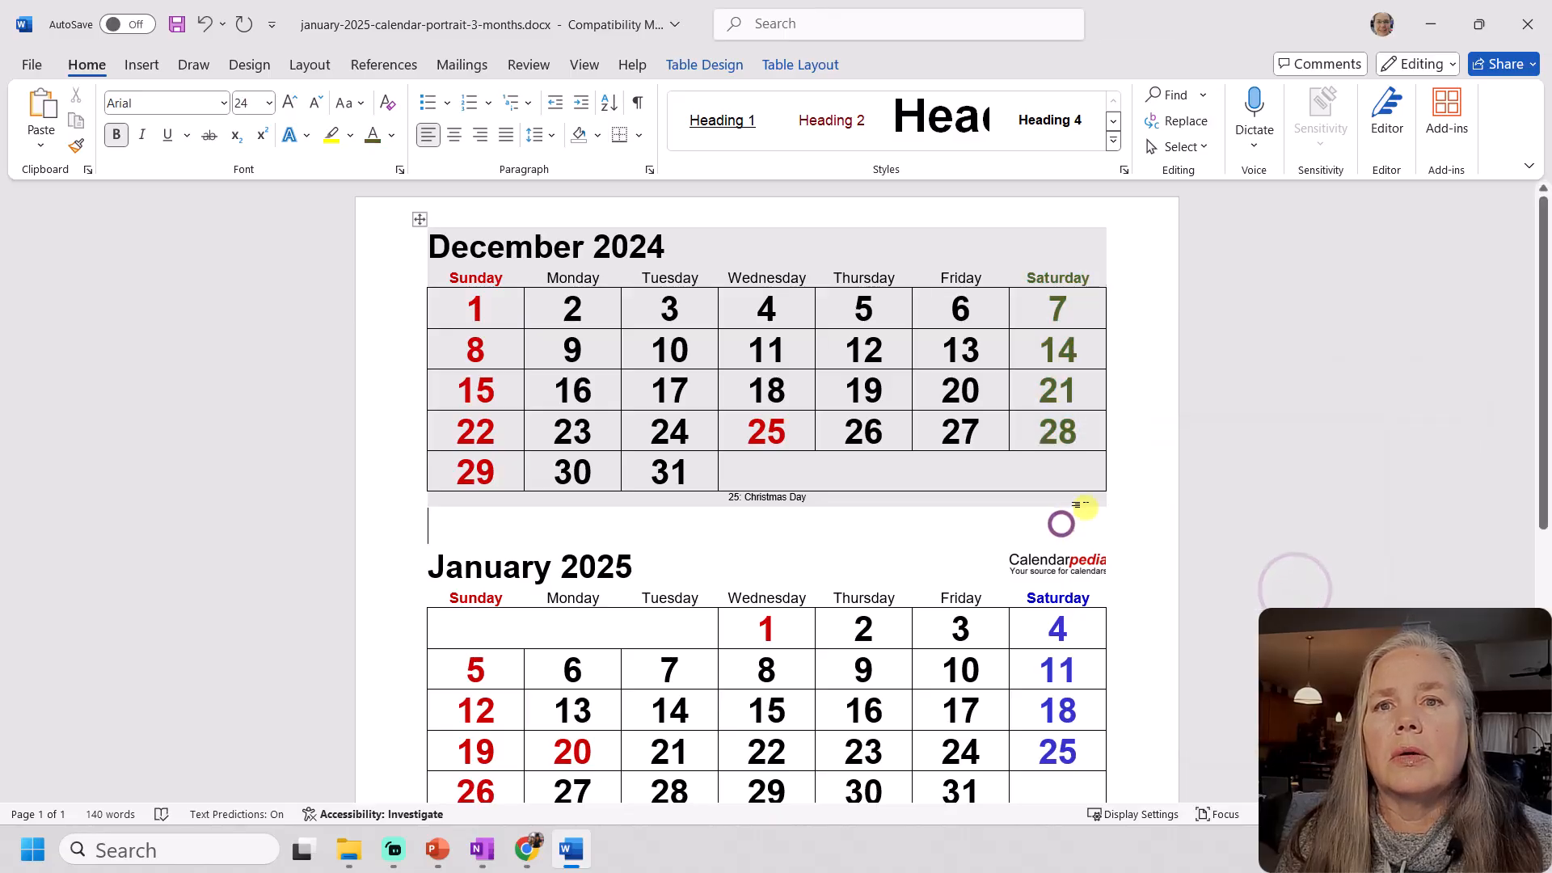
Set the font color of December 2024's Sunday column and the date 25 to the standard dark red
left_click_drag(451, 279, 495, 457)
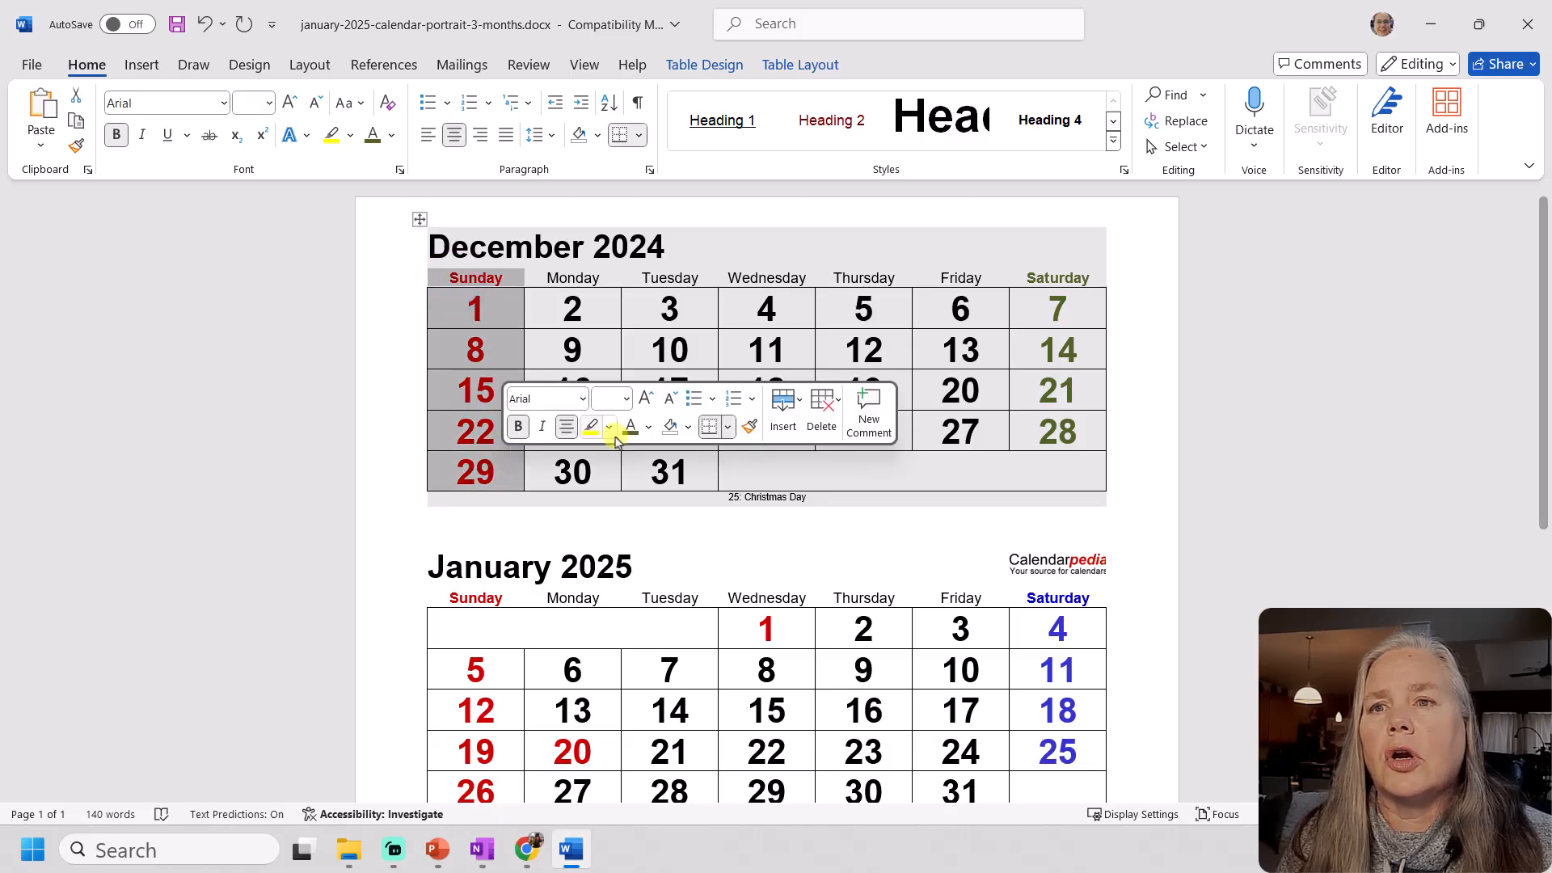
left_click(646, 428)
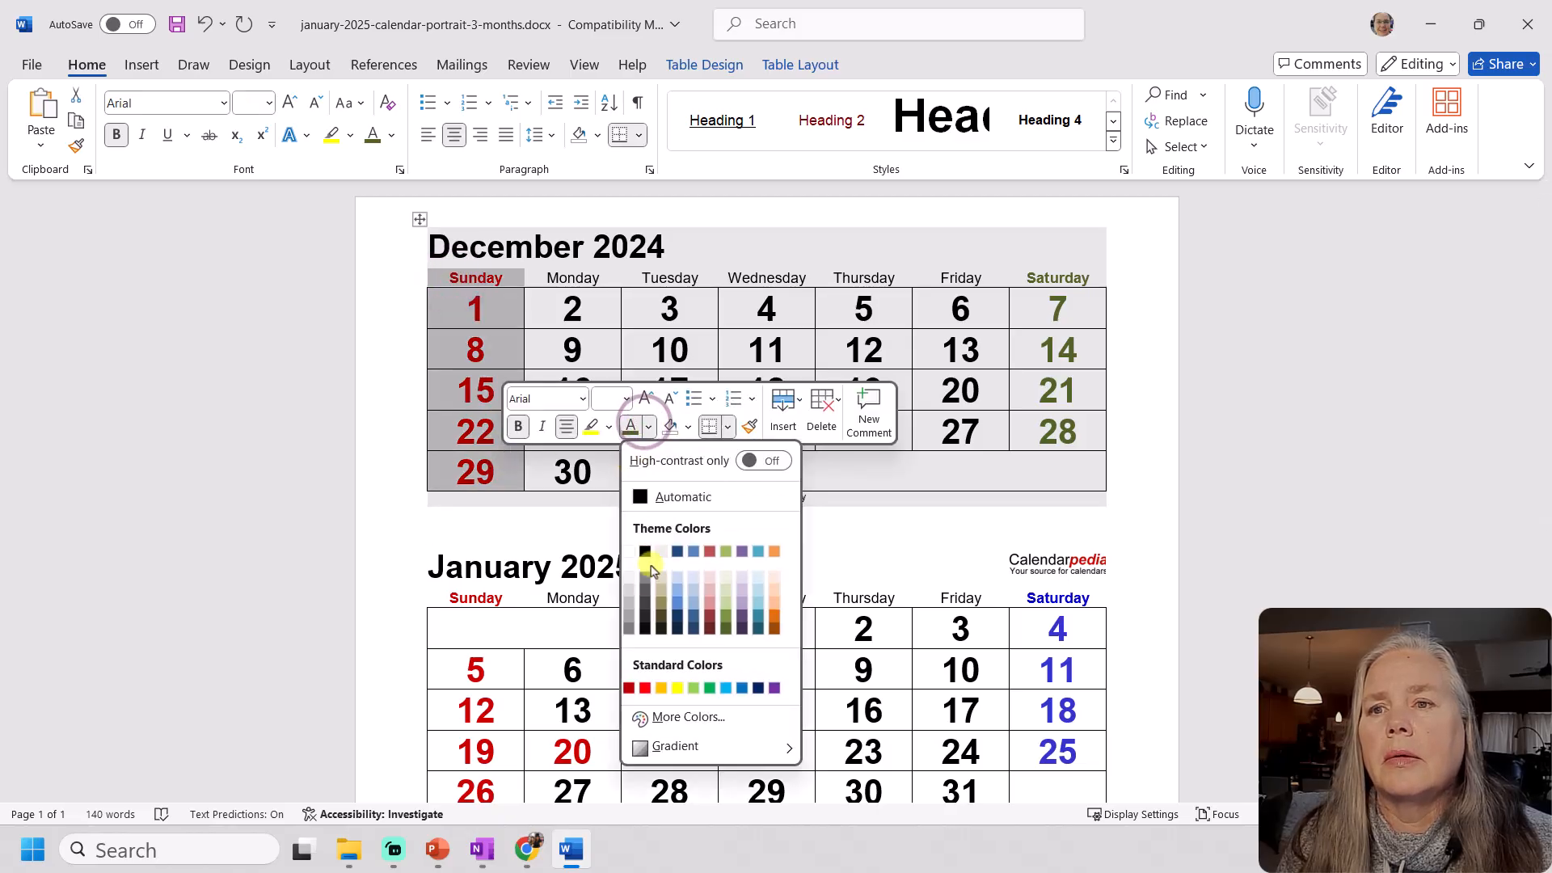
left_click(628, 686)
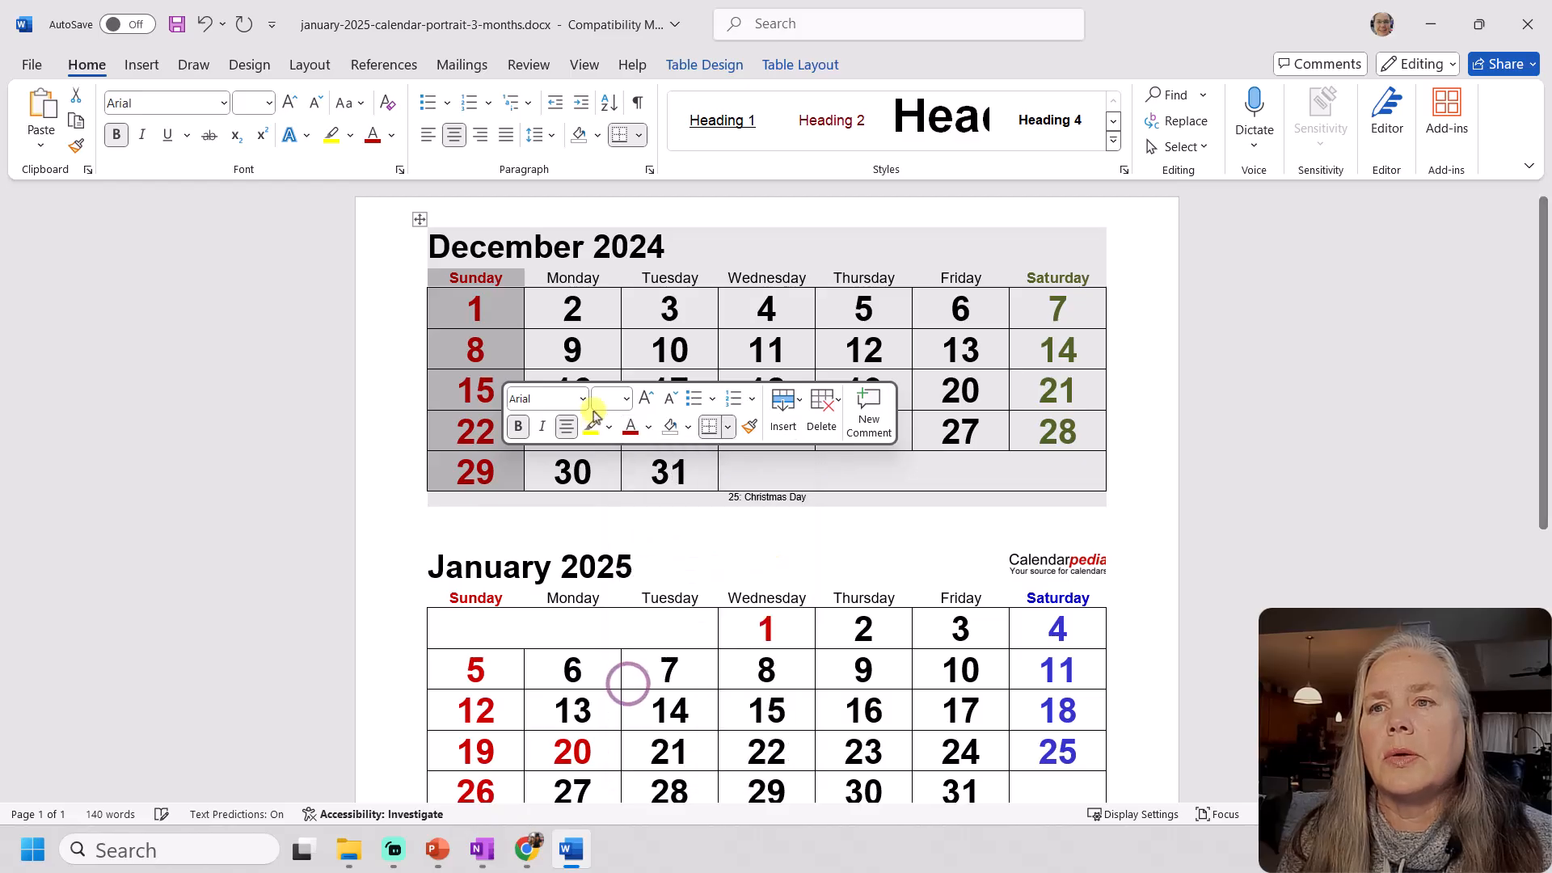
left_click(447, 388)
left_click_drag(783, 432, 784, 432)
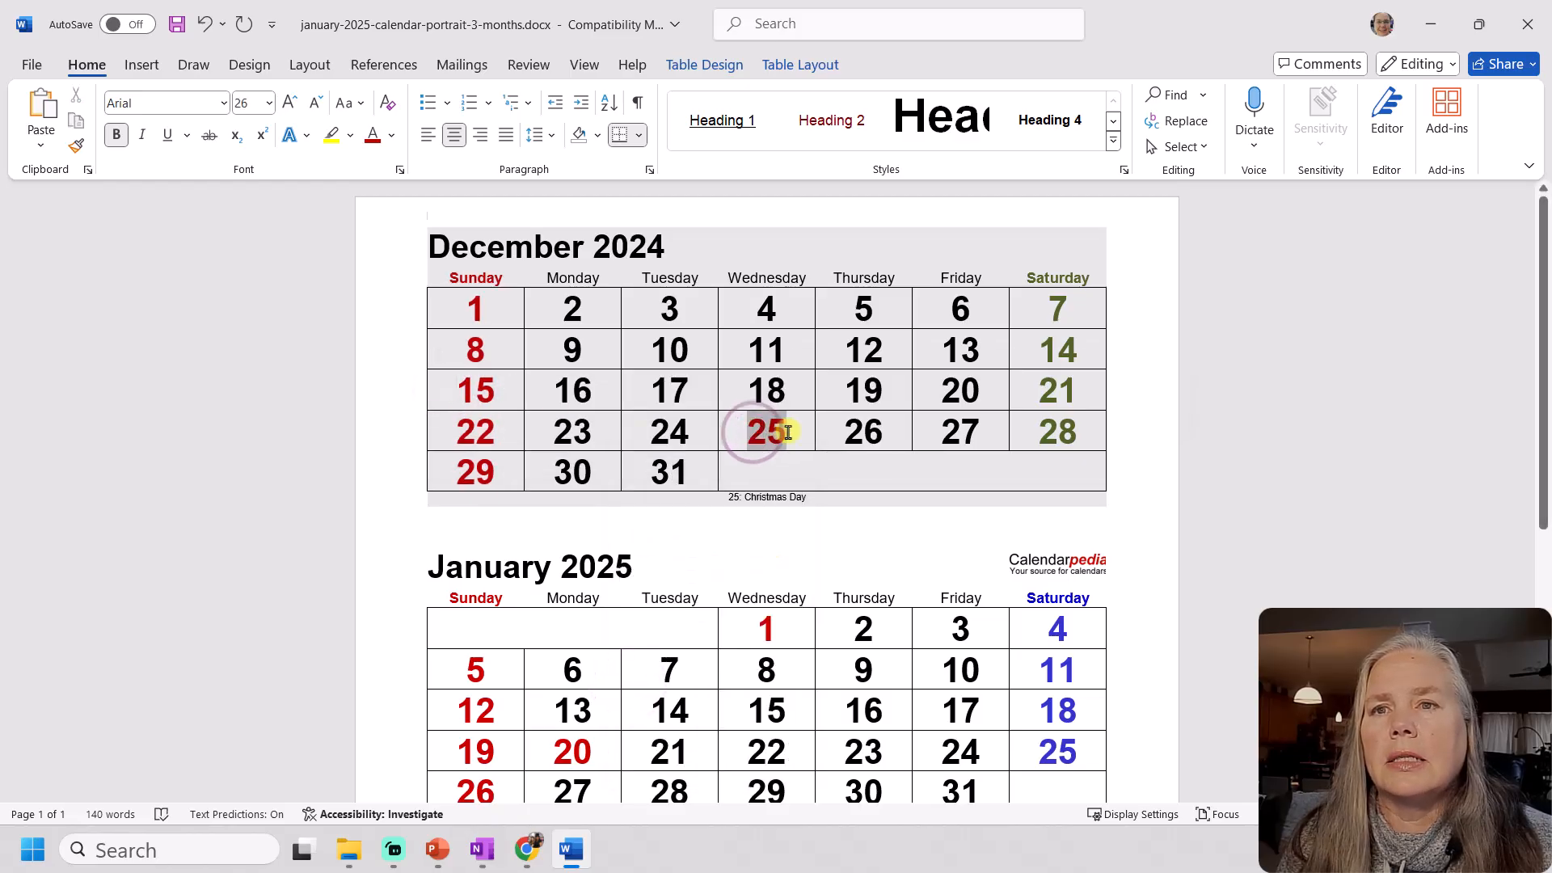
left_click(916, 397)
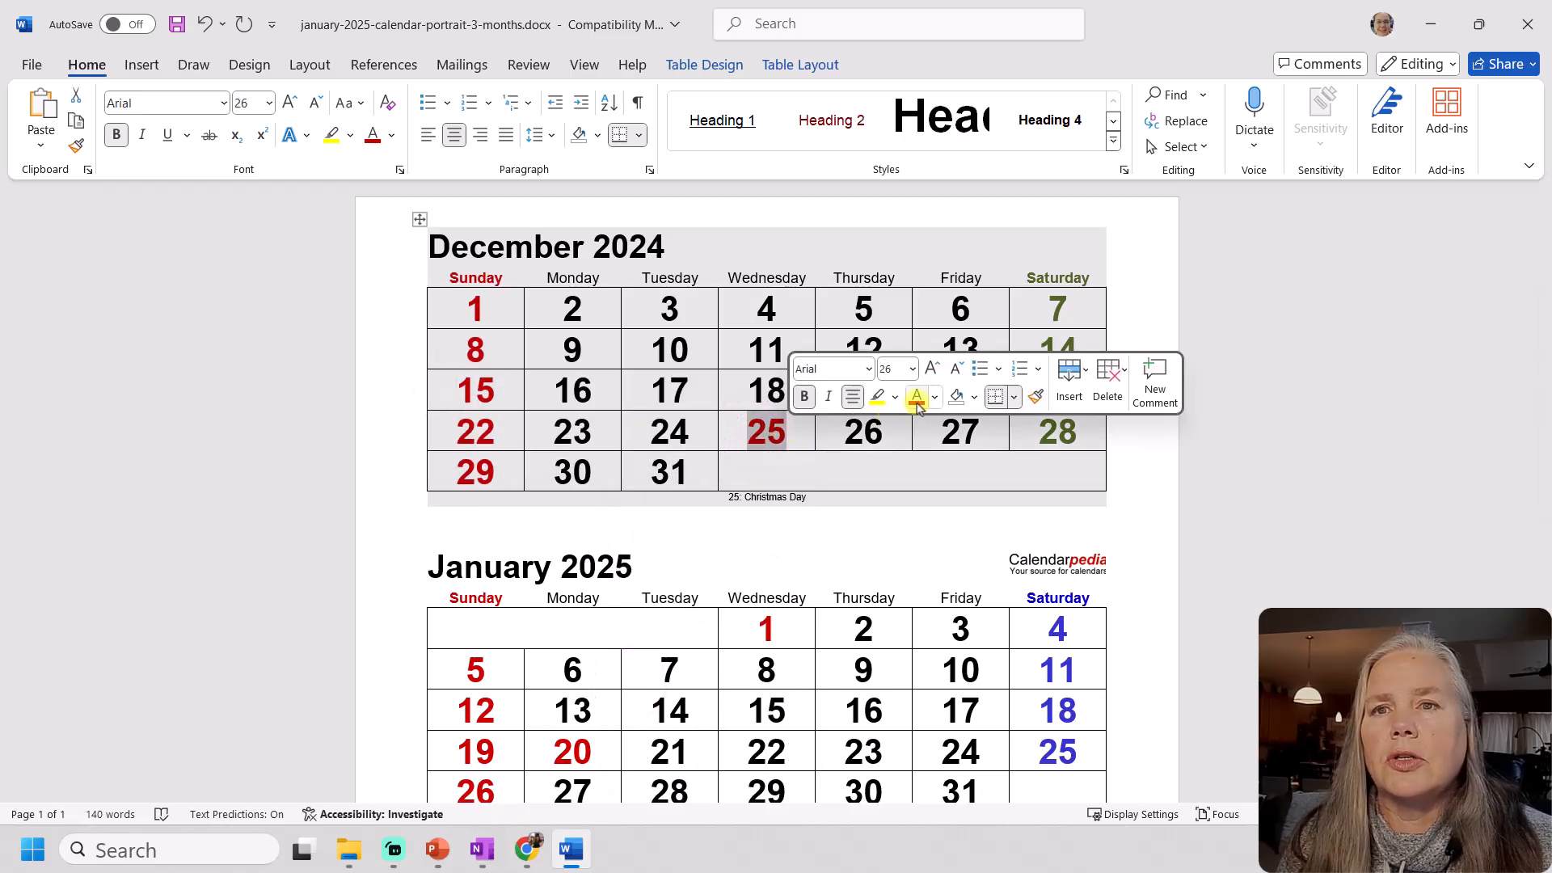
left_click(852, 528)
Copy a selection of the December 2024 calendar, from its title through the Christmas Day note, in the Word document
scroll(854, 529, "down", 1)
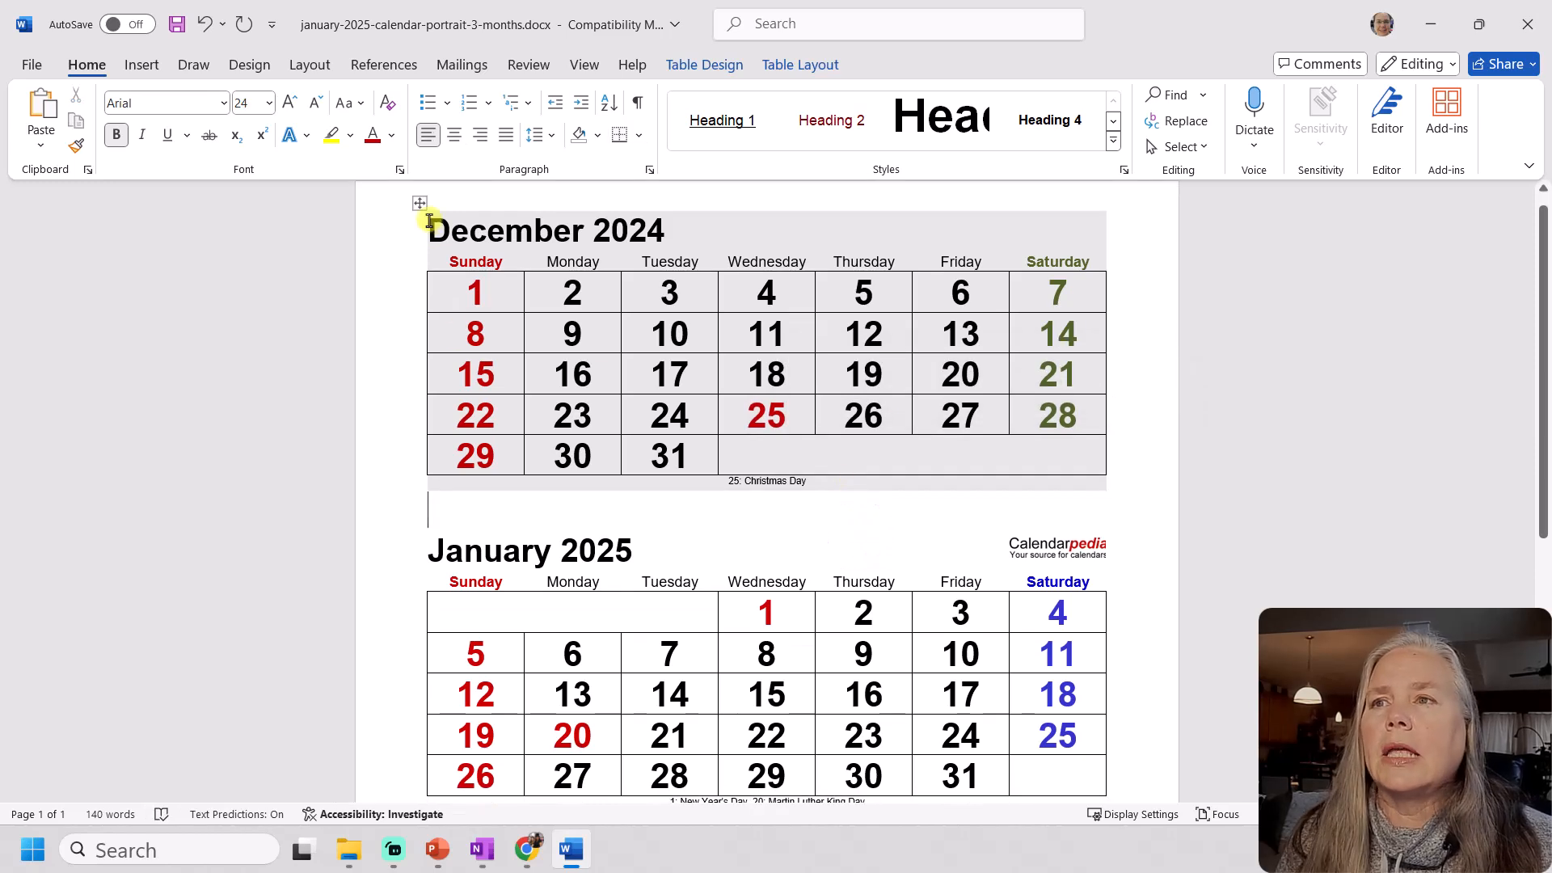
left_click_drag(430, 230, 1094, 482)
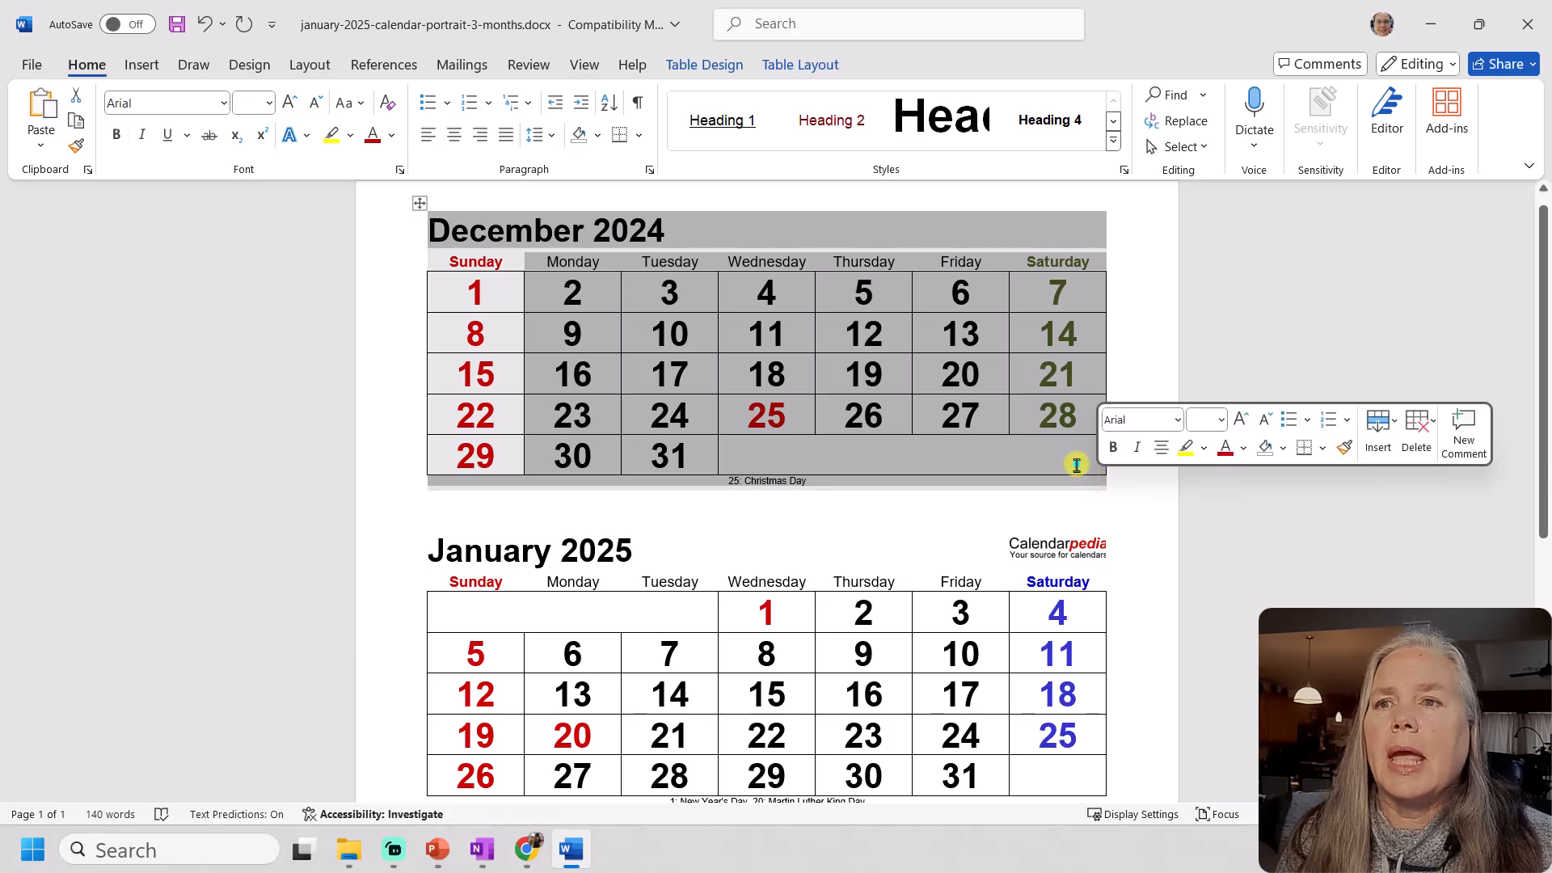
left_click(1077, 465)
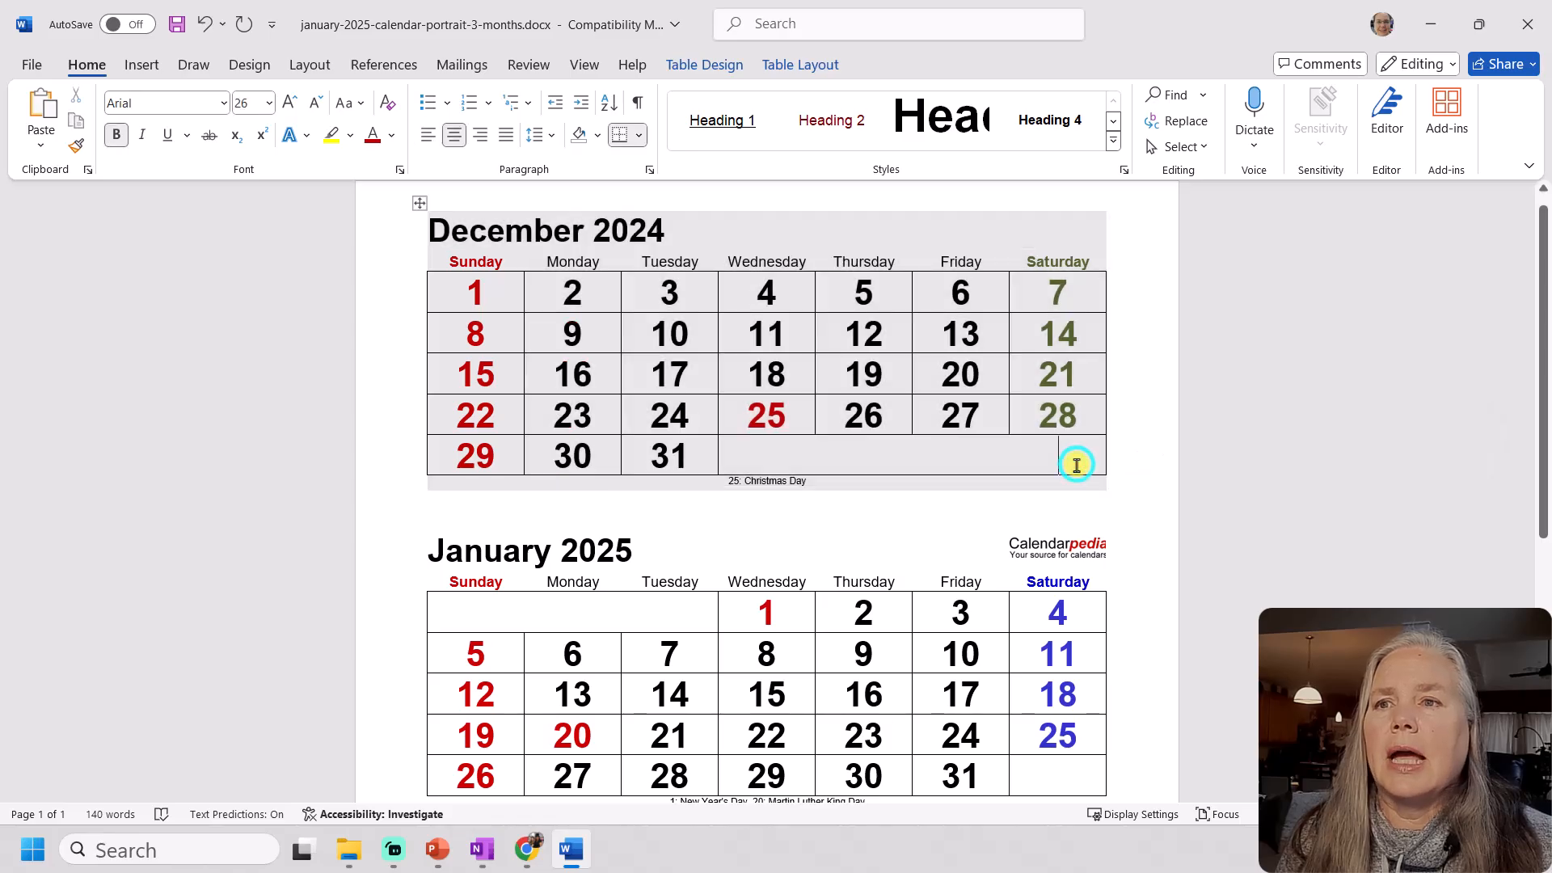
left_click(415, 204)
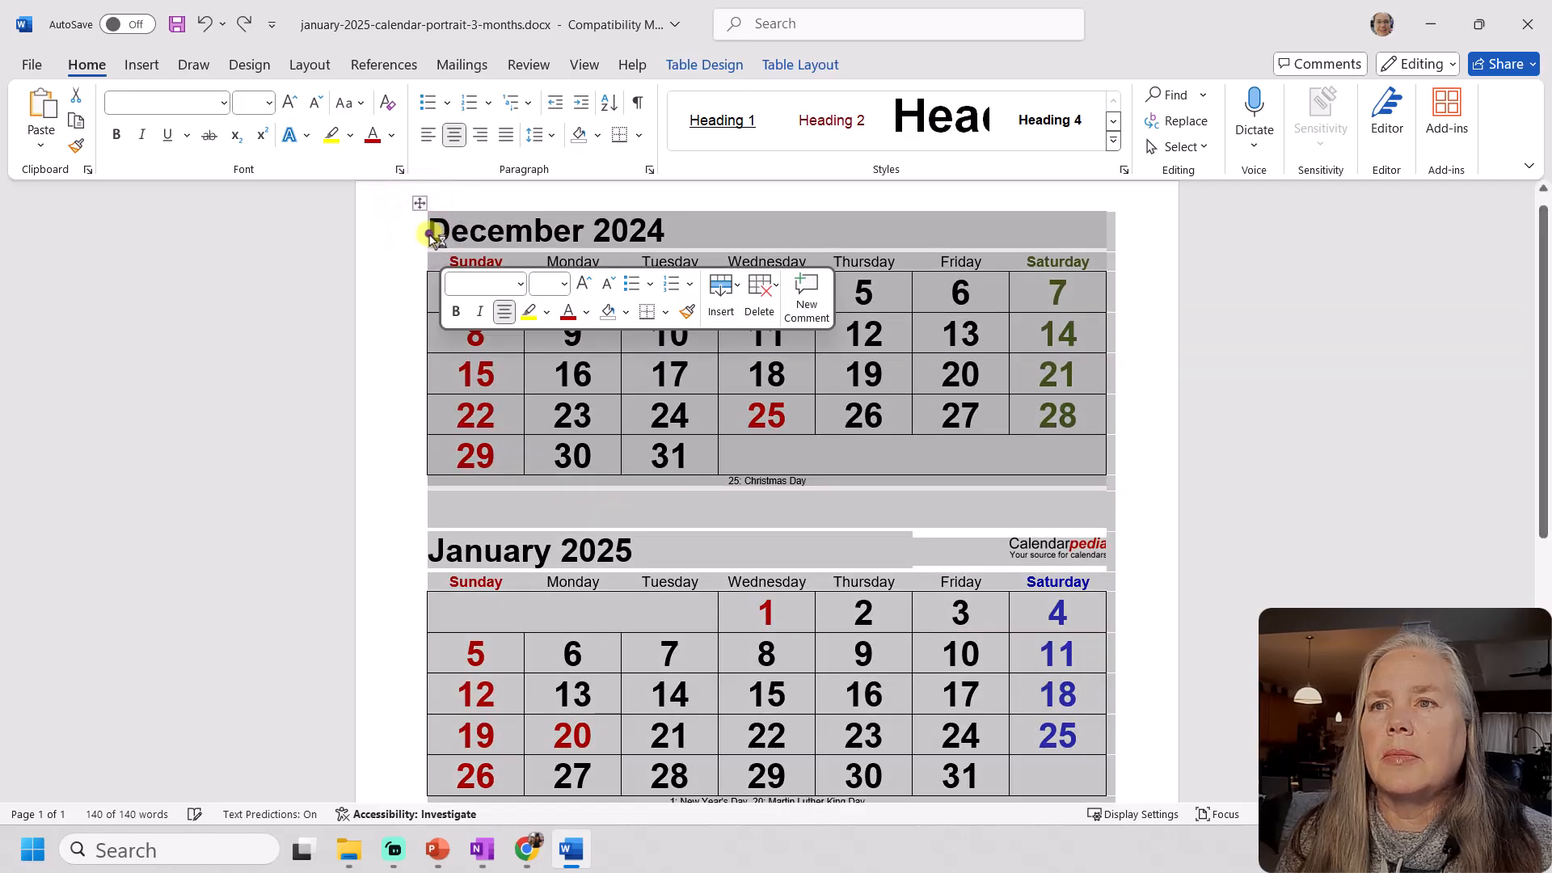
left_click(426, 233)
left_click_drag(1104, 483, 442, 236)
right_click(892, 323)
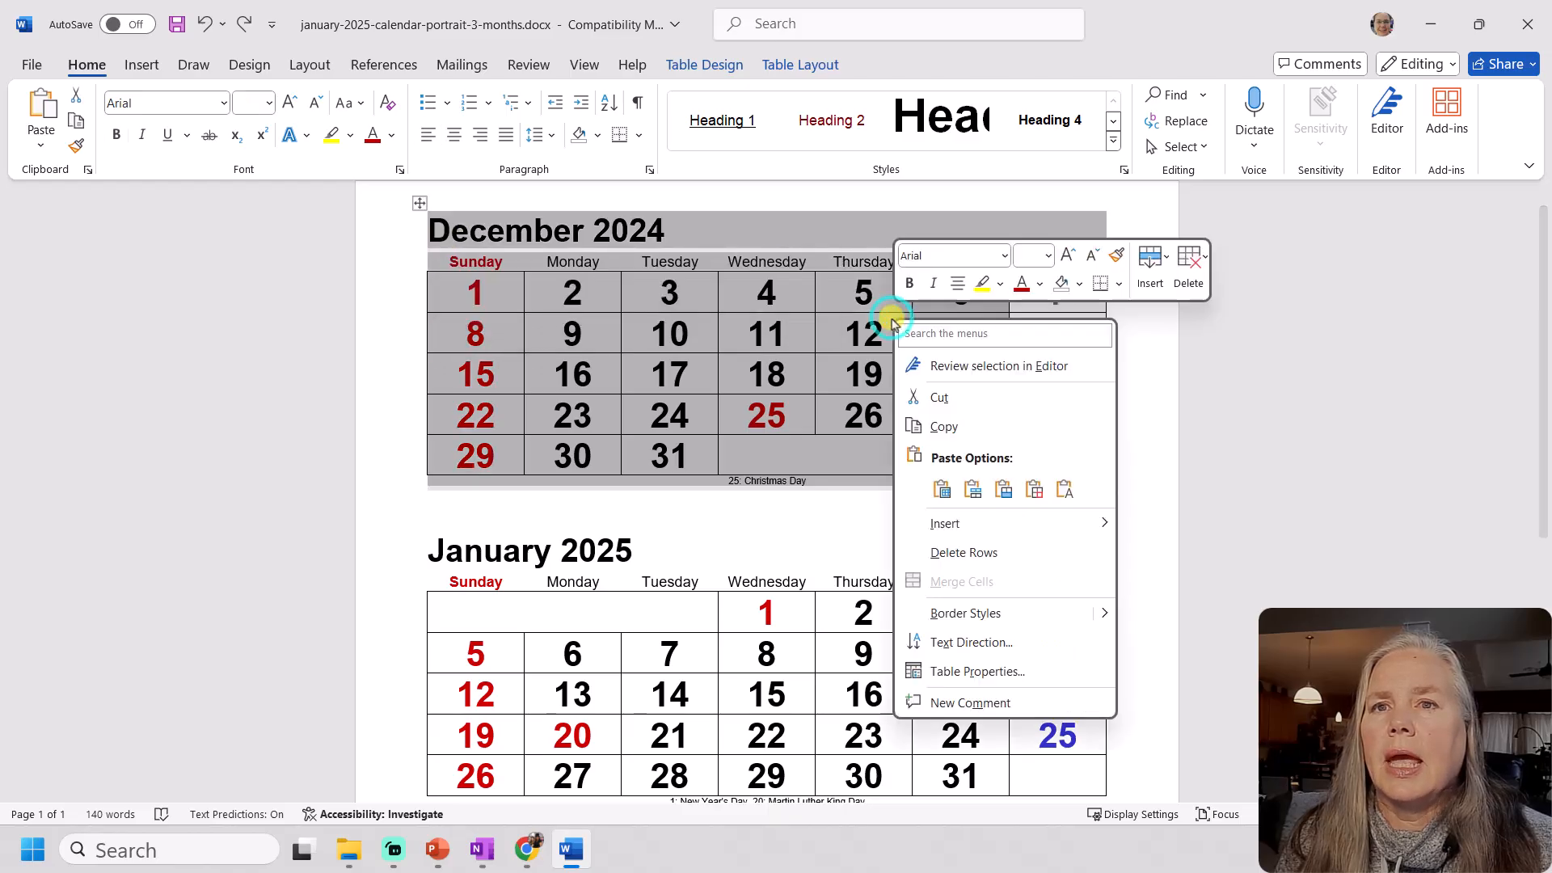
left_click(956, 424)
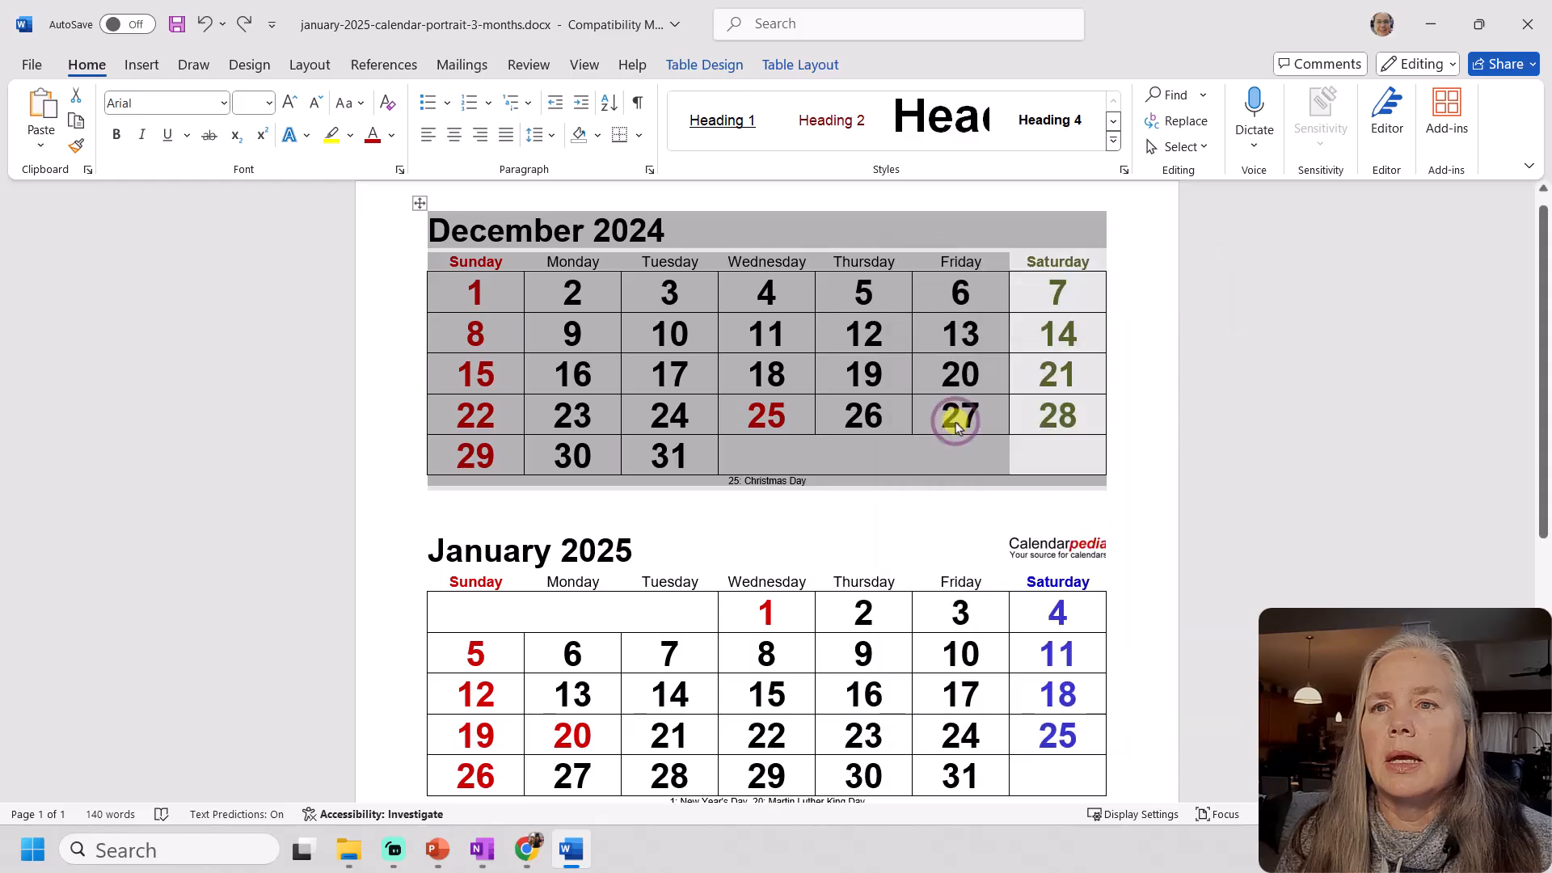
Switch to OneNote and paste the copied December calendar as a picture in the blank area beside the planner page image
left_click(485, 847)
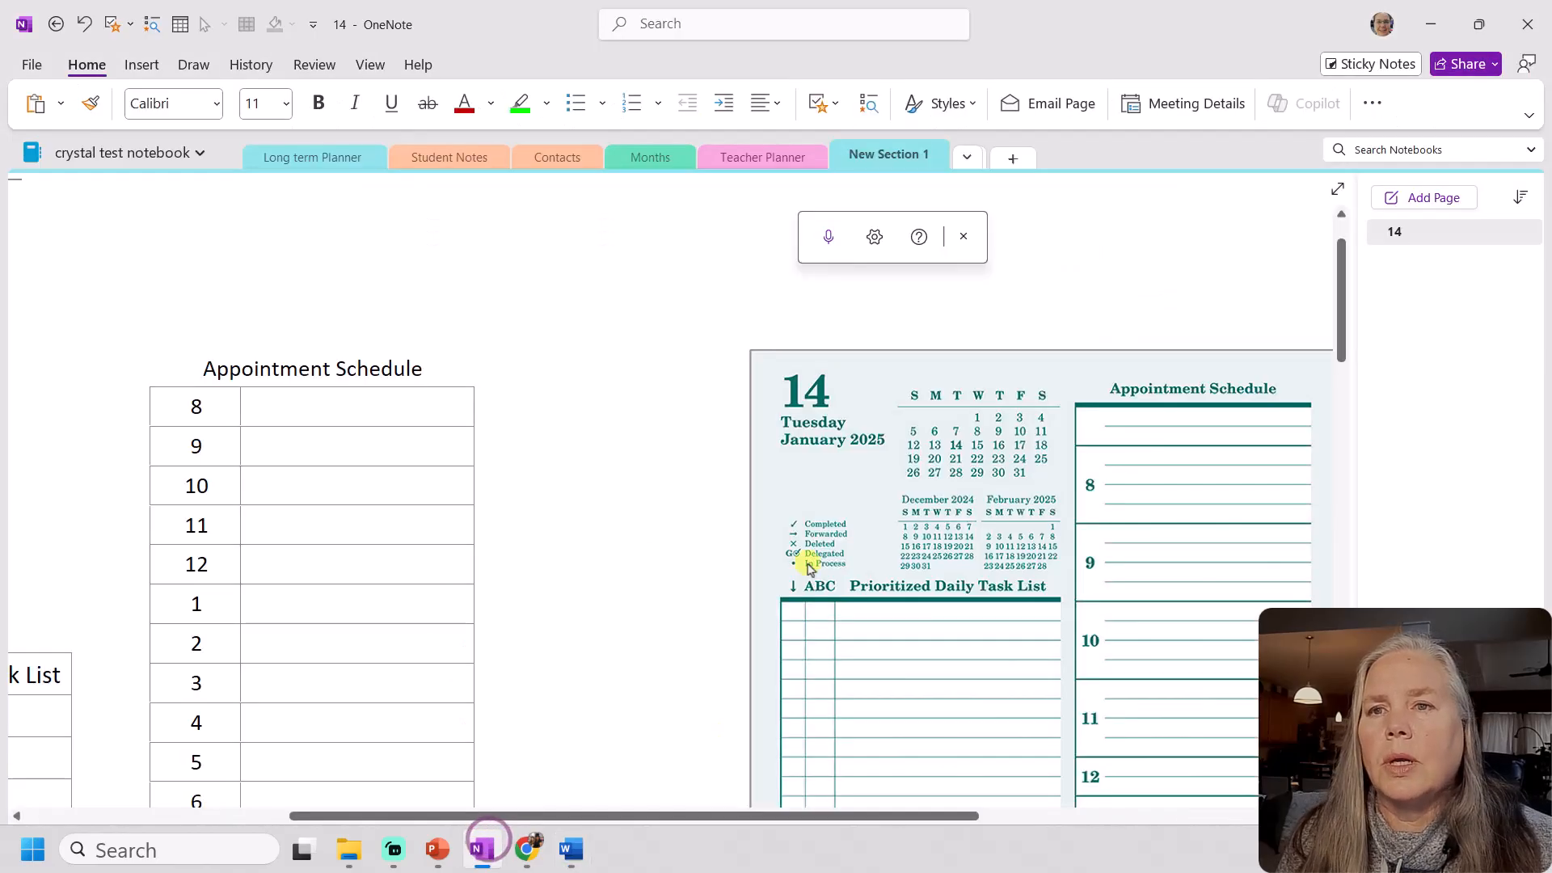
scroll(659, 510, "down", 1)
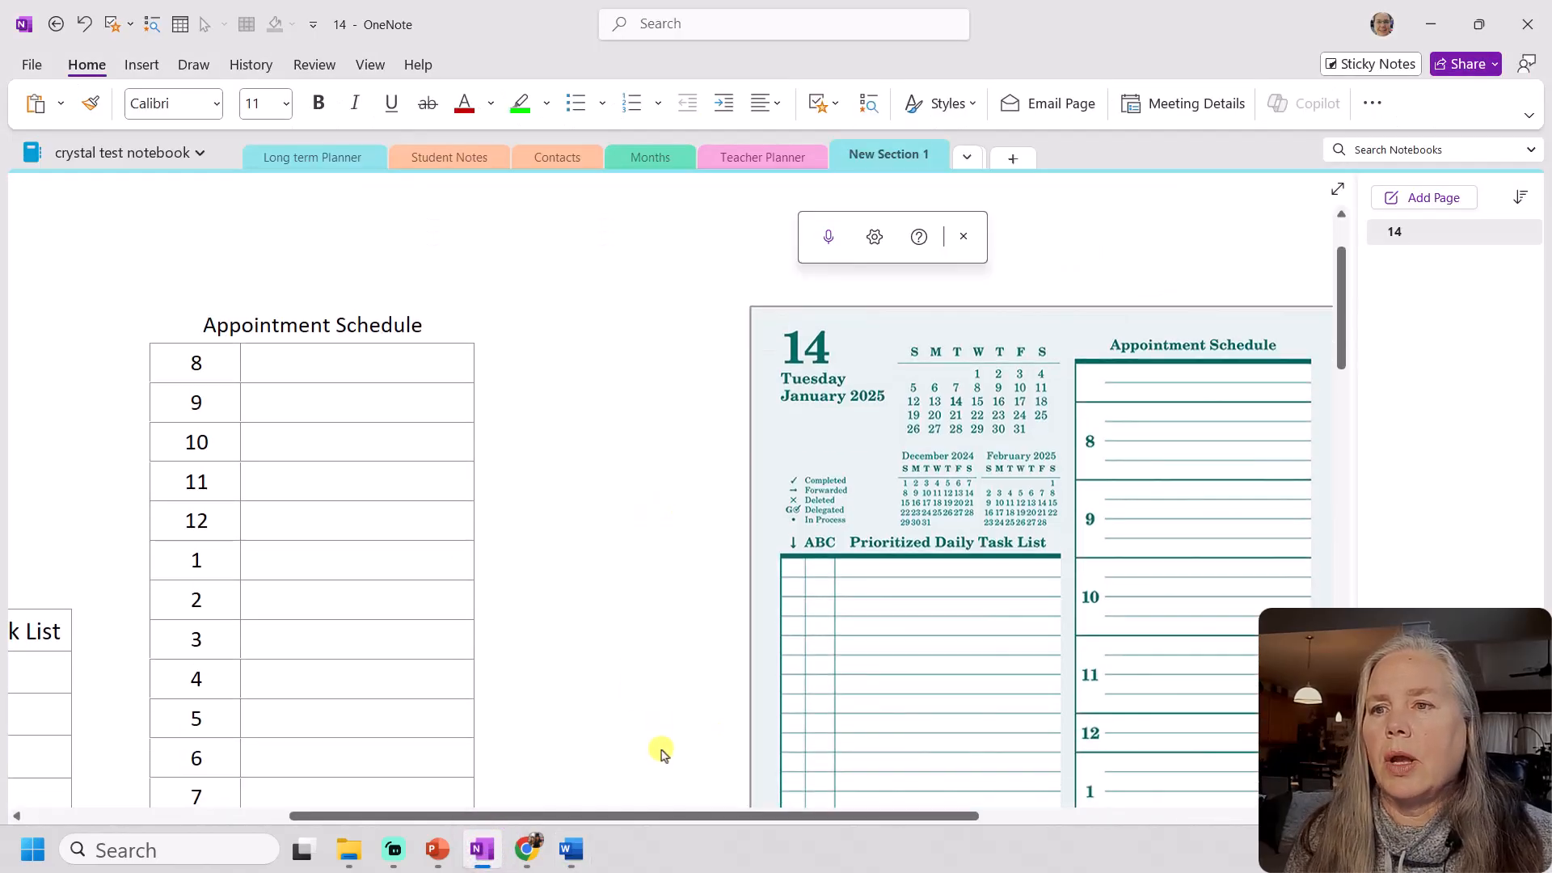
left_click_drag(658, 816, 911, 376)
right_click(911, 376)
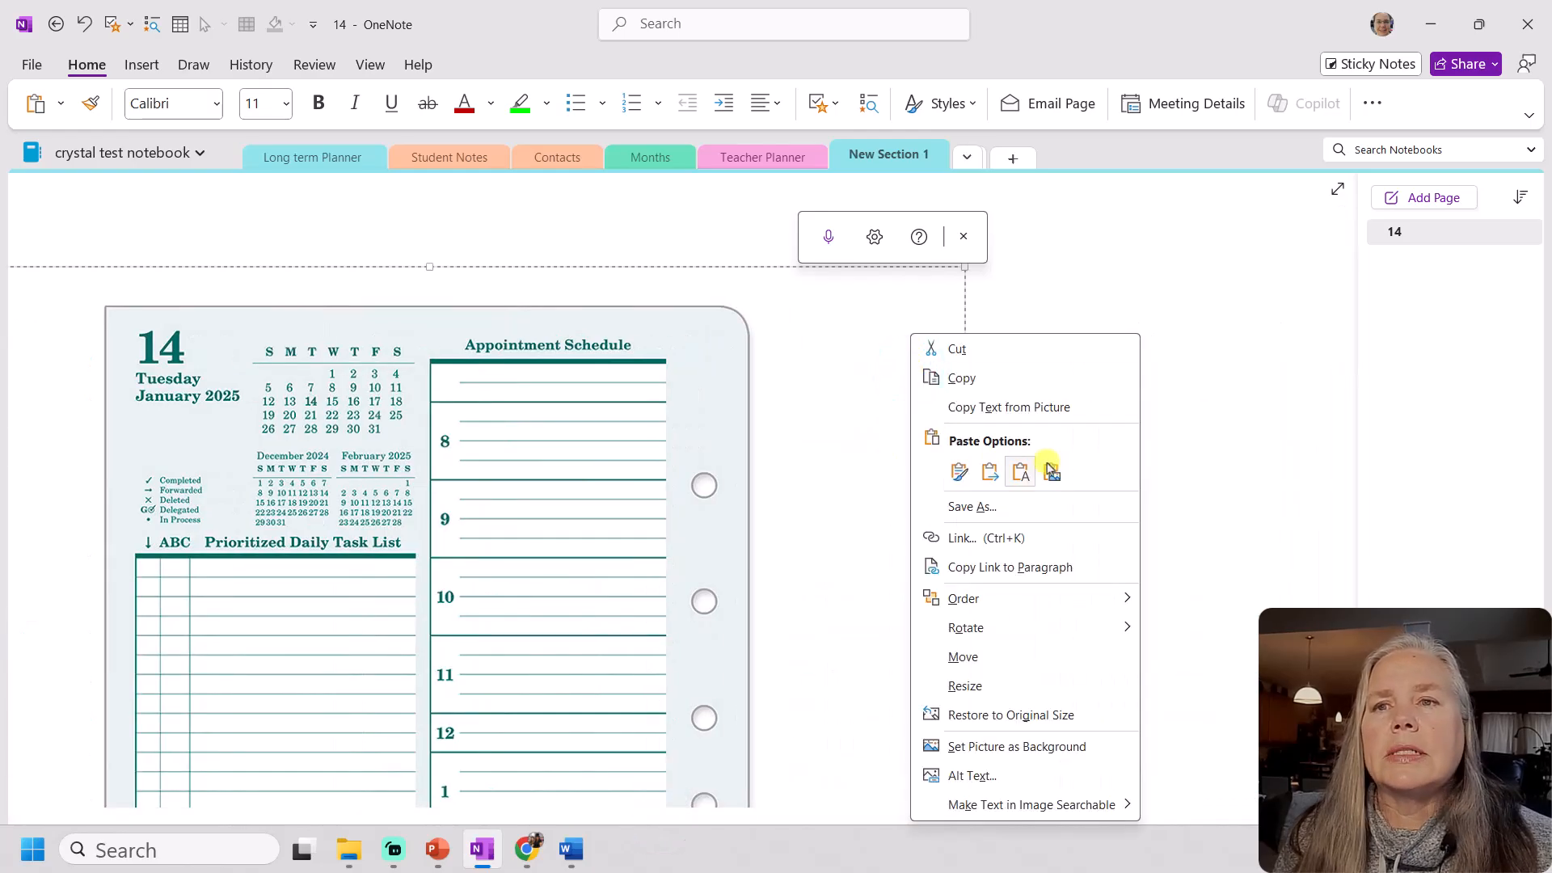
left_click(1140, 308)
right_click(1140, 306)
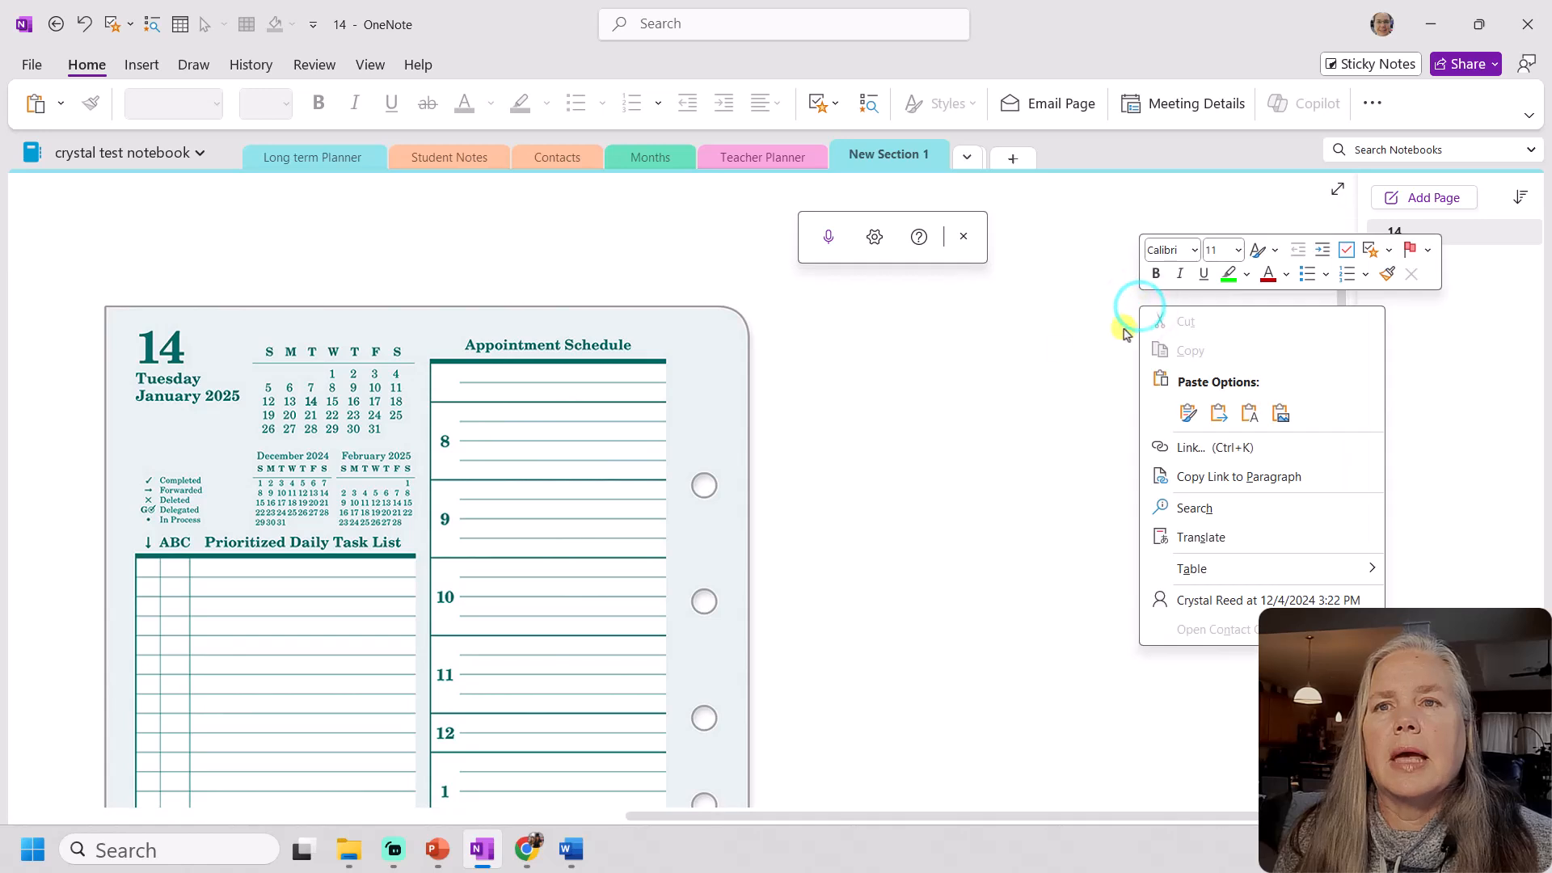
left_click(1281, 413)
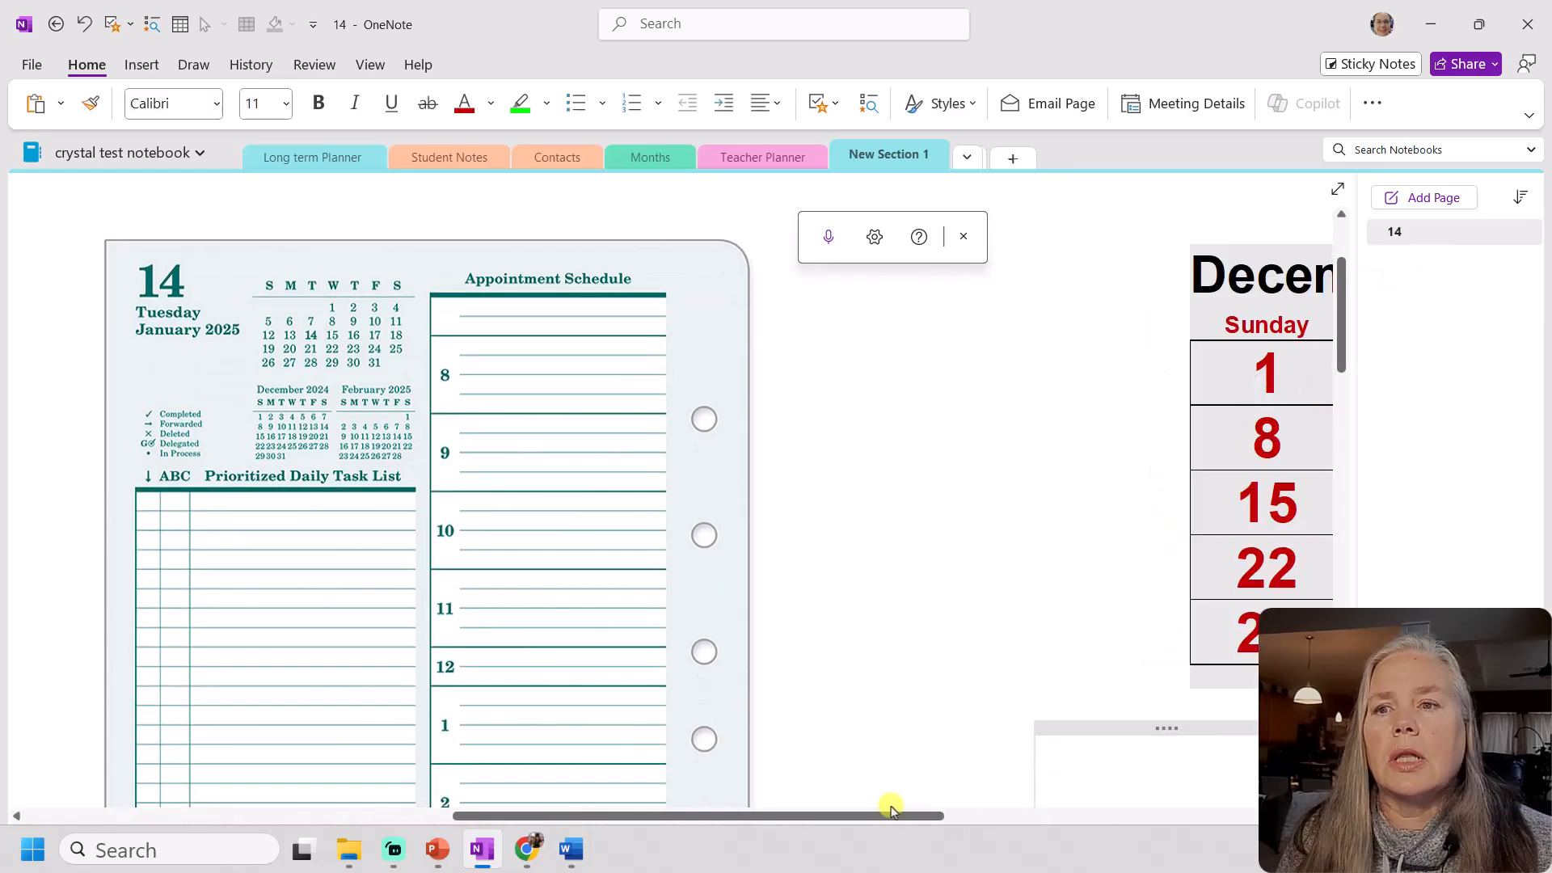
Delete the pasted December 2024 picture that lacks the Saturday column from the OneNote page
left_click_drag(893, 819, 1169, 815)
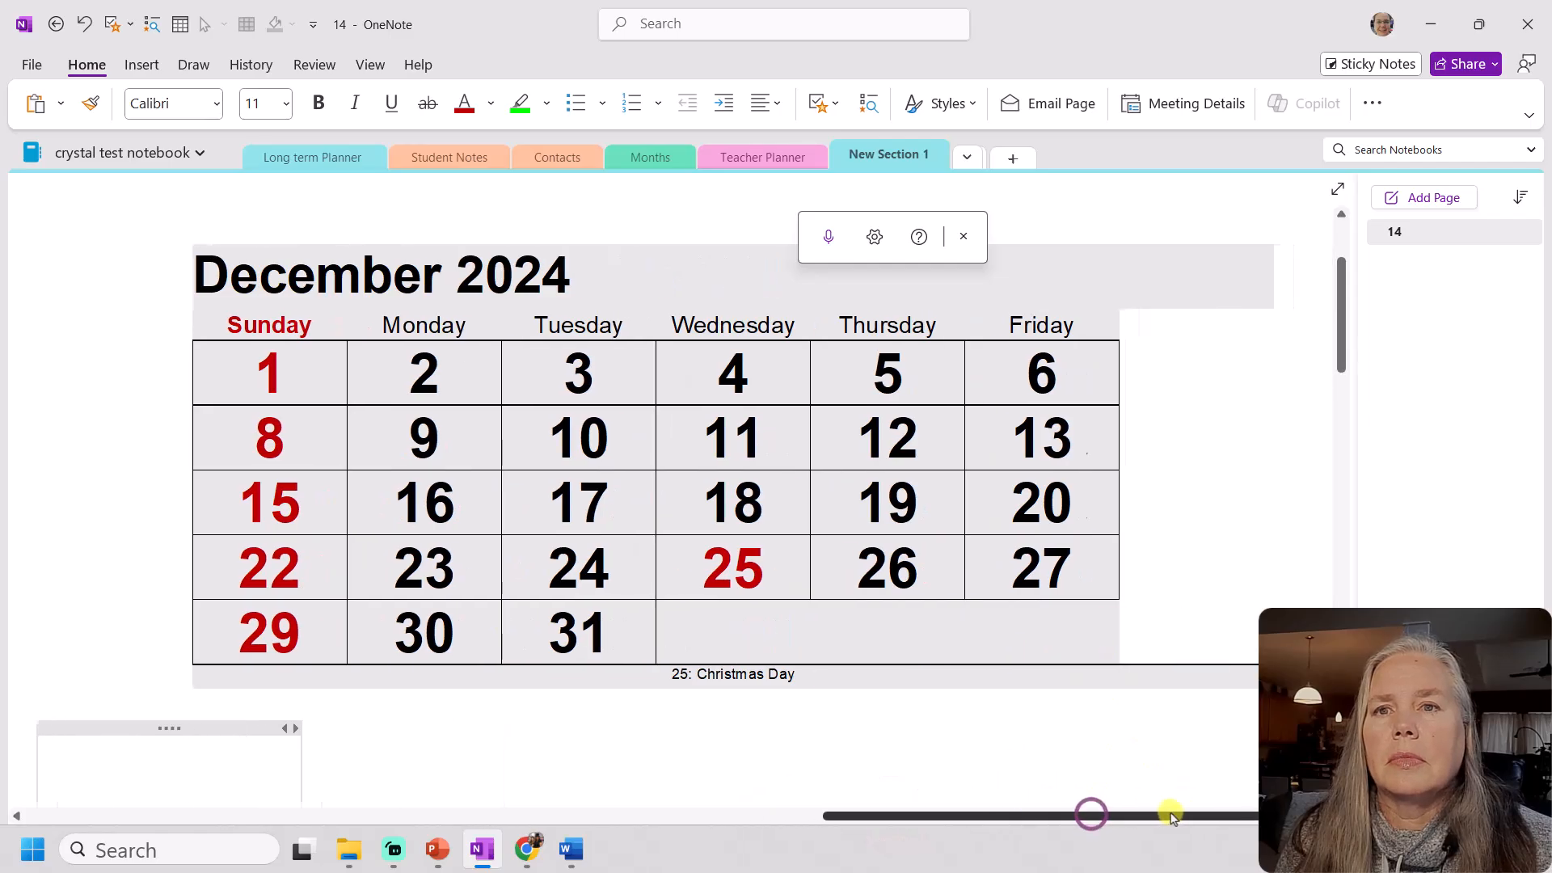
left_click(1051, 644)
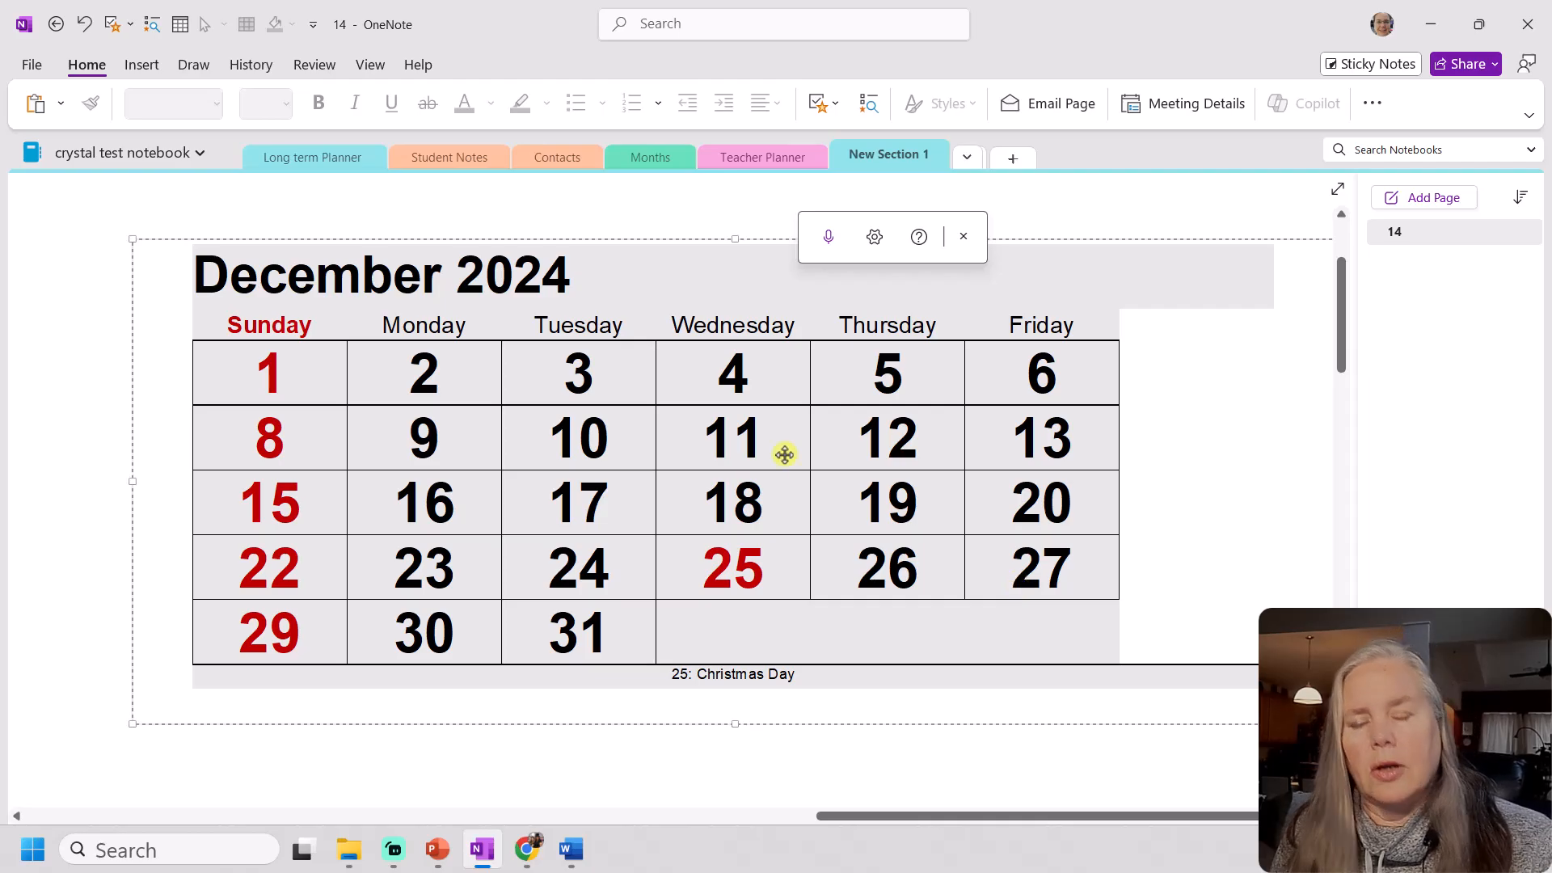
key("Delete")
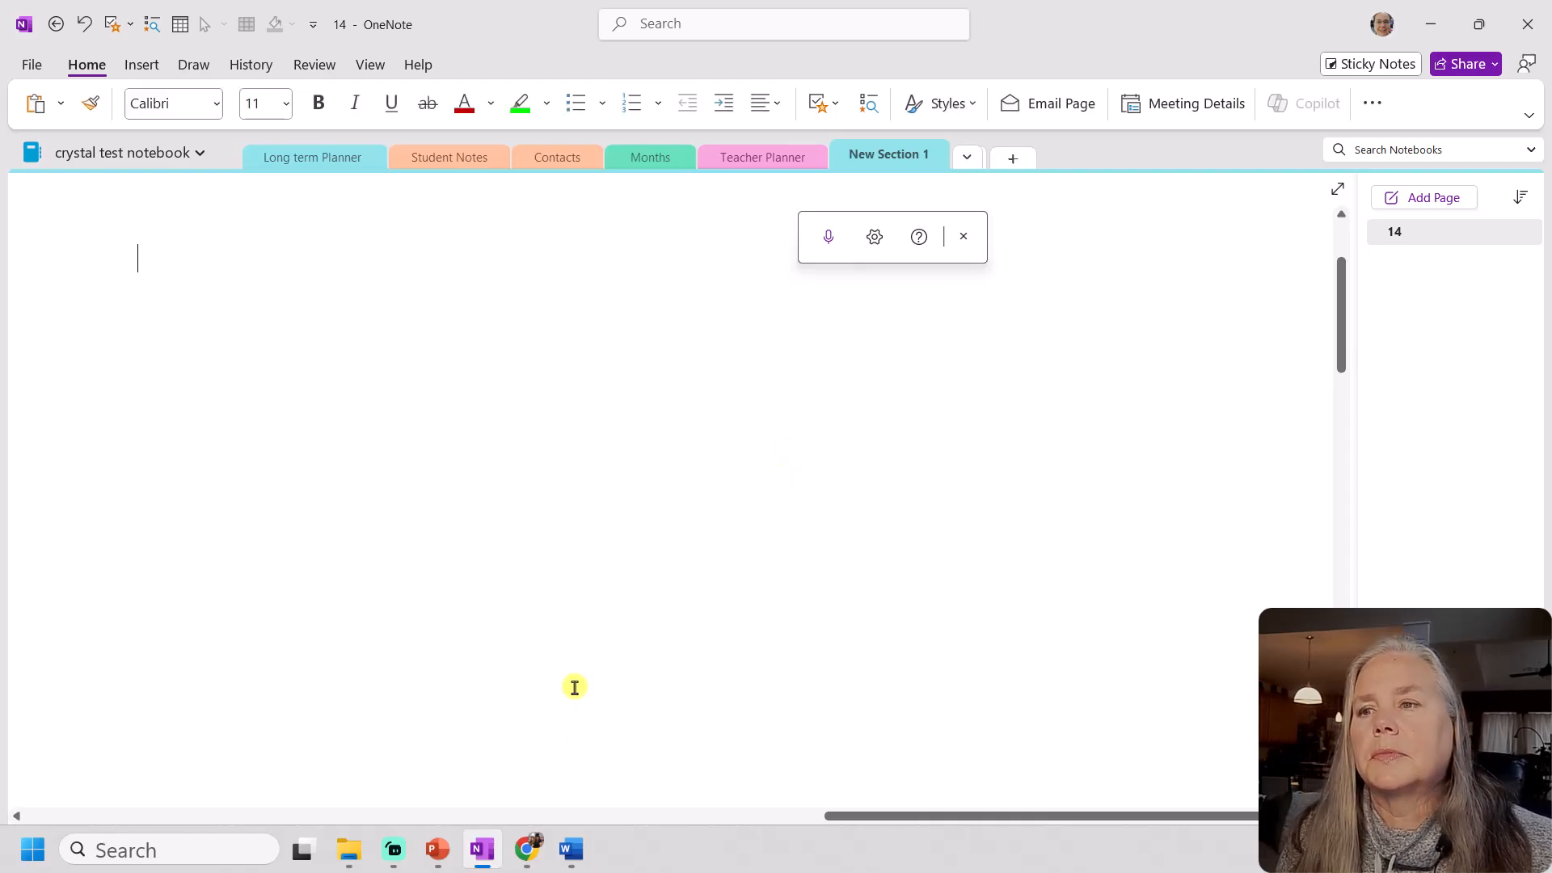
Return to Word and copy the entire December 2024 calendar, including the Saturday column and the blank row beneath it
left_click(570, 849)
left_click_drag(1169, 511, 513, 232)
right_click(511, 234)
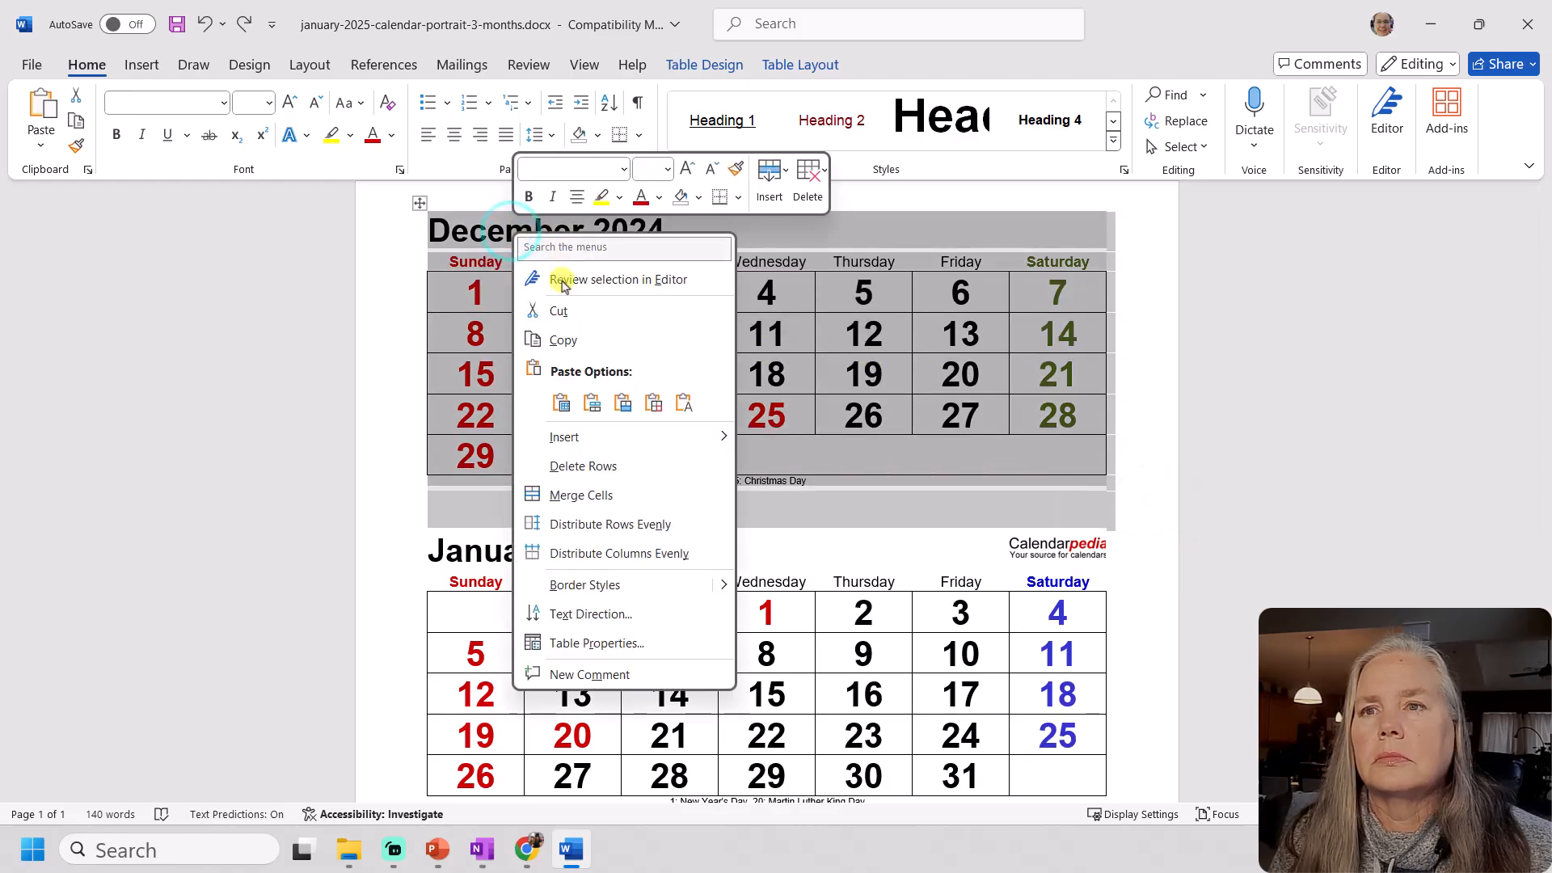
left_click(567, 338)
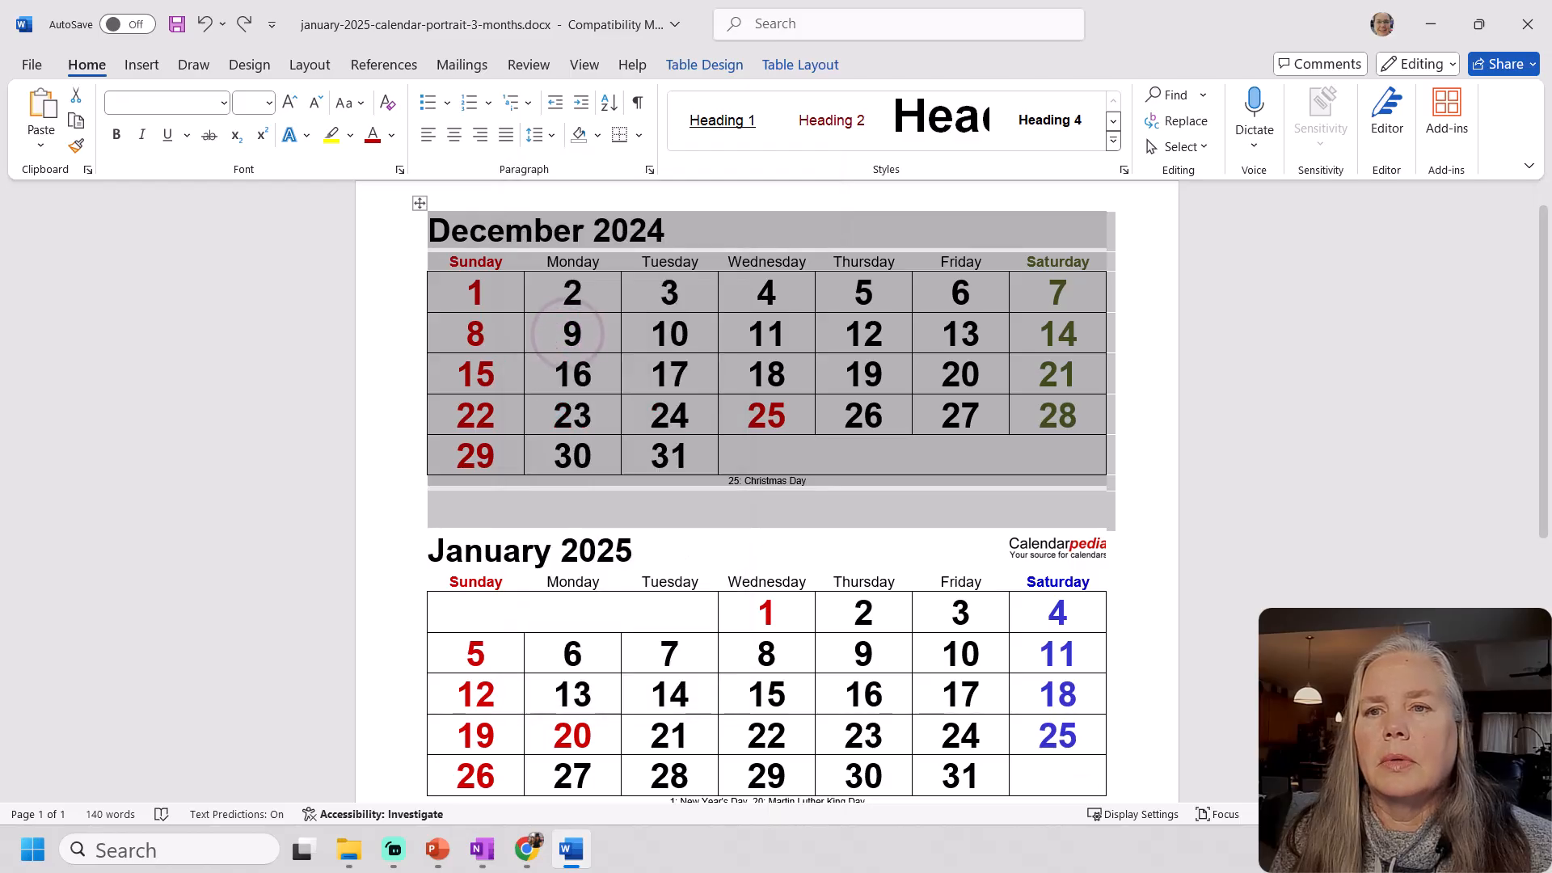
Switch to OneNote and paste the full December 2024 calendar as a picture in the page's blank area
left_click(477, 851)
left_click(839, 419)
right_click(841, 422)
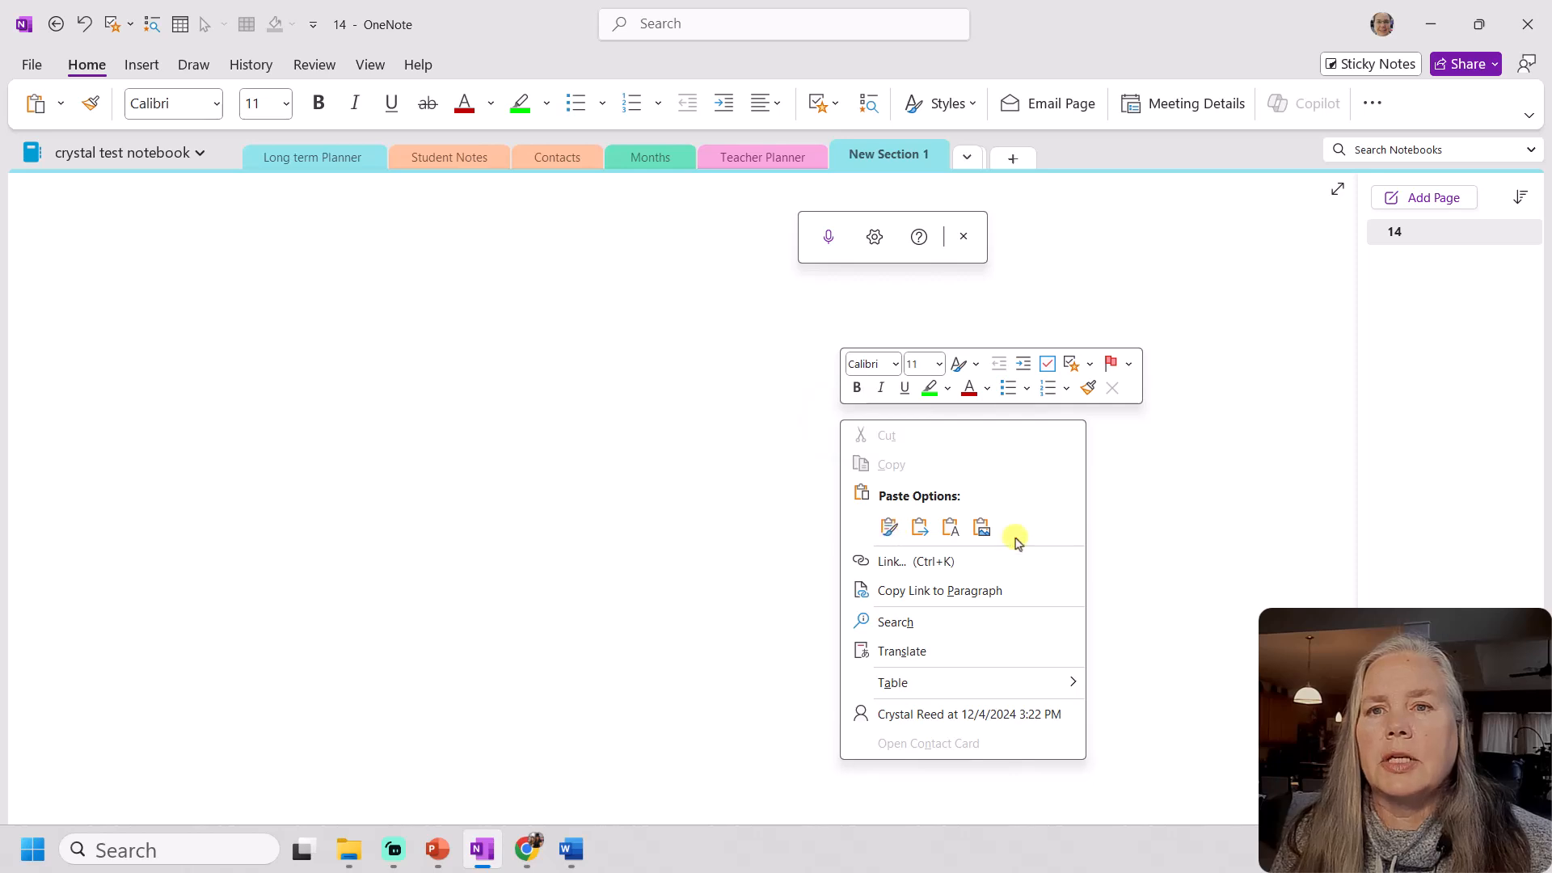
left_click(979, 527)
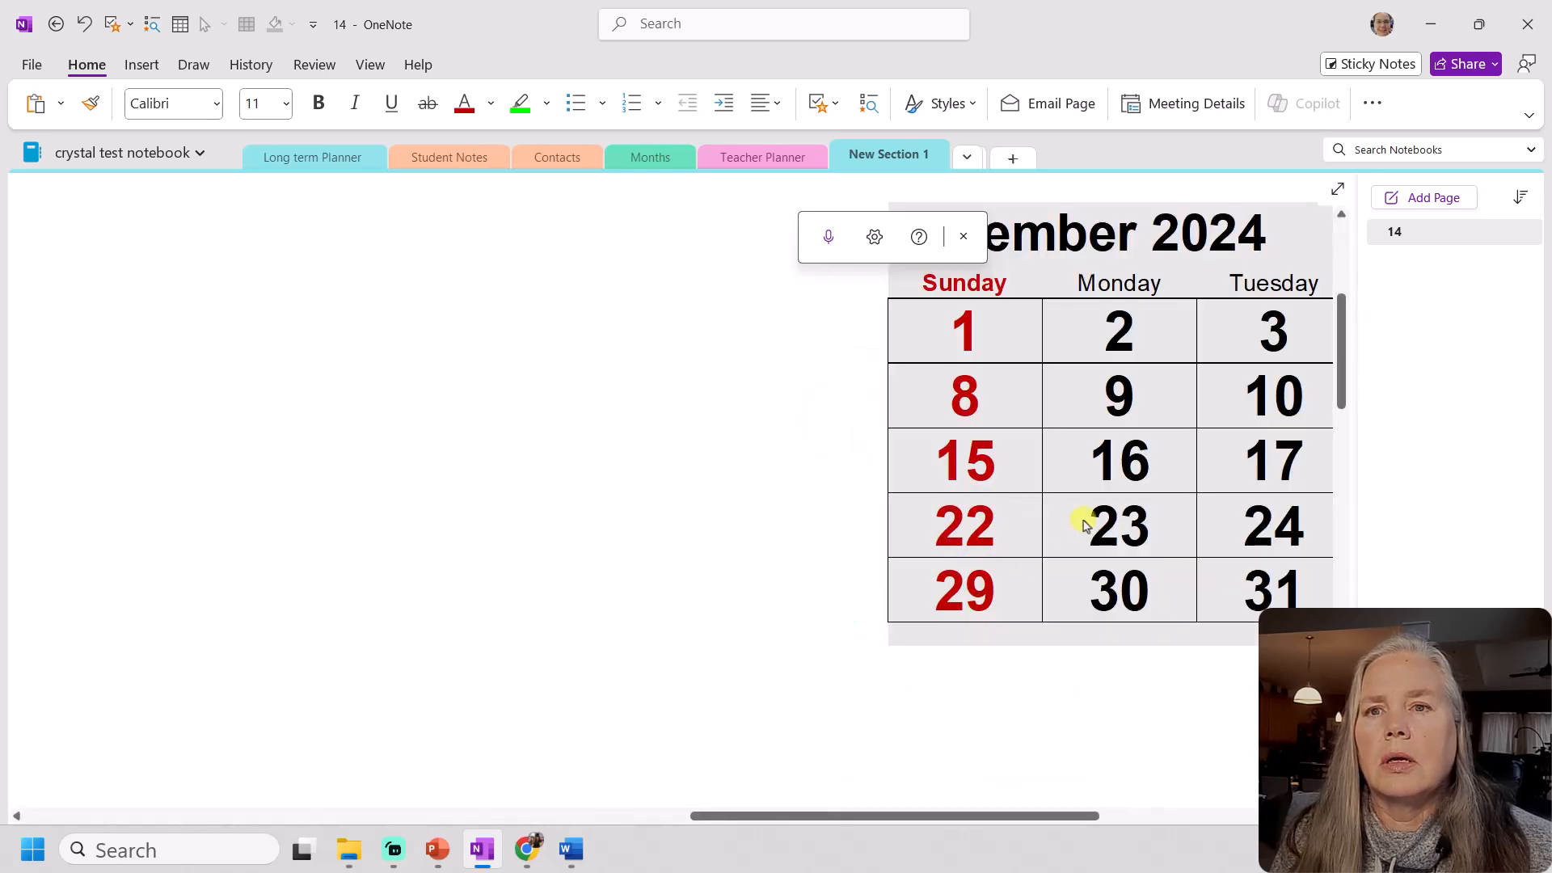
Reposition the December calendar picture and shrink it proportionally to about a quarter of its width
left_click(966, 652)
left_click_drag(1064, 574, 285, 545)
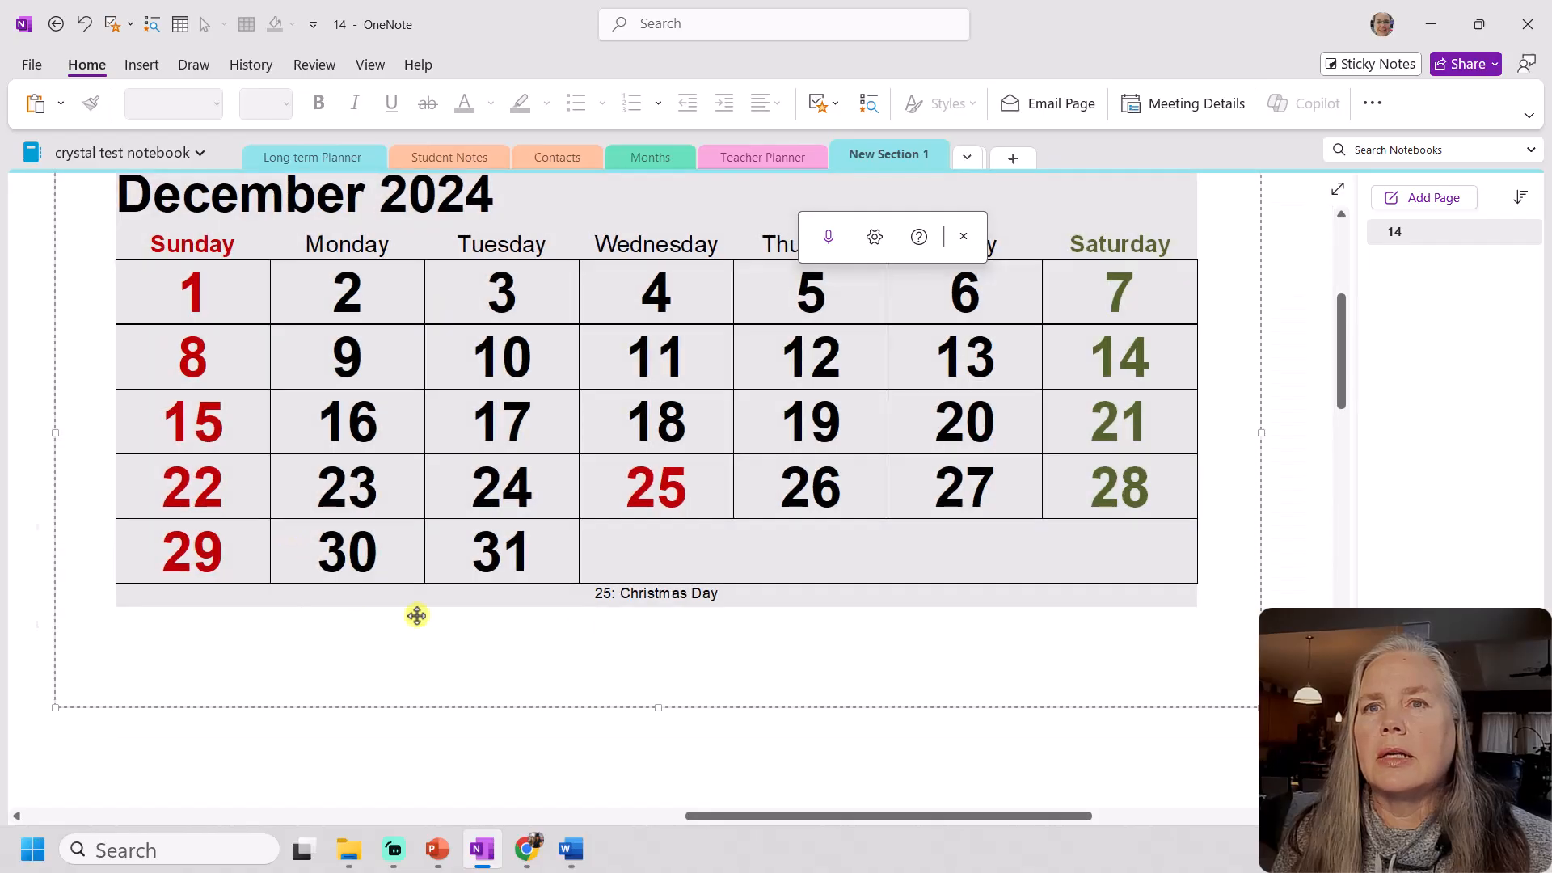
scroll(658, 651, "up", 2)
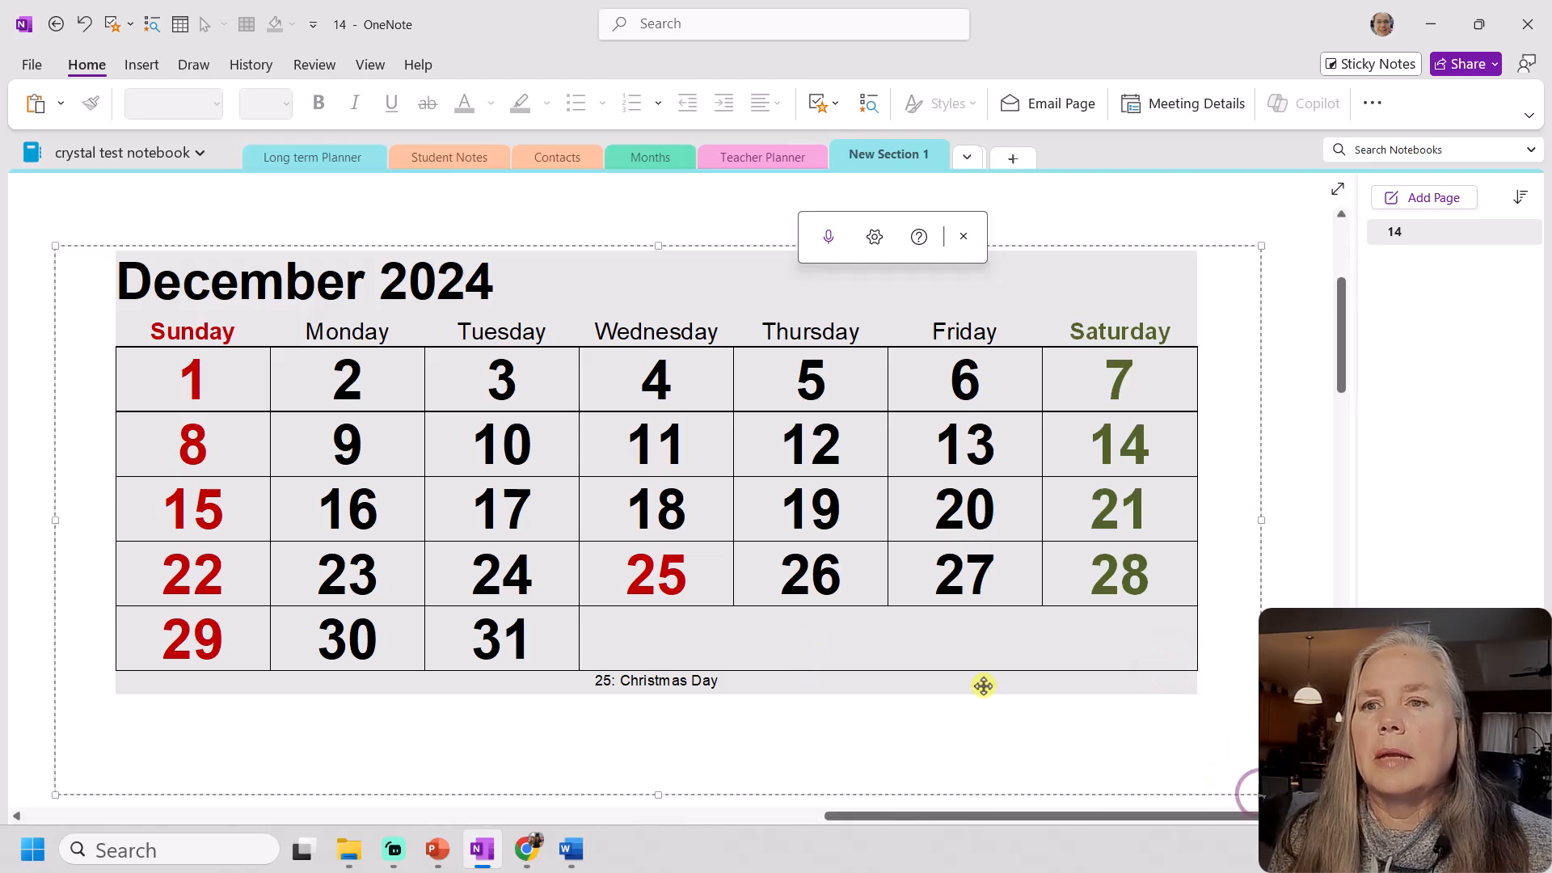
left_click_drag(1252, 784, 286, 361)
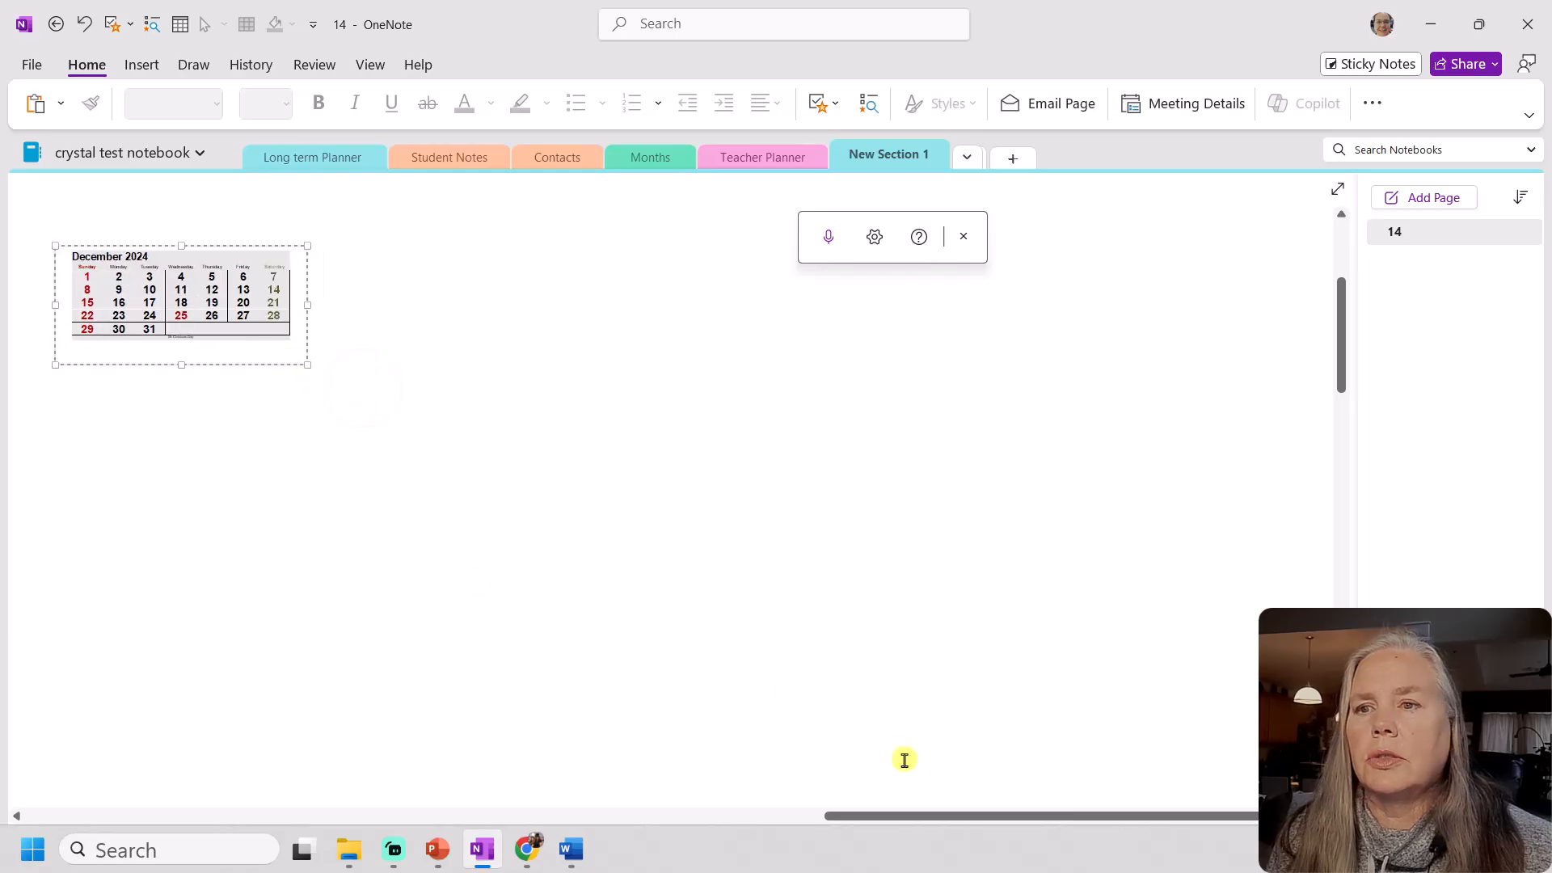
Cut the shrunken December calendar picture and return to the planner's task-symbol legend table
right_click(216, 312)
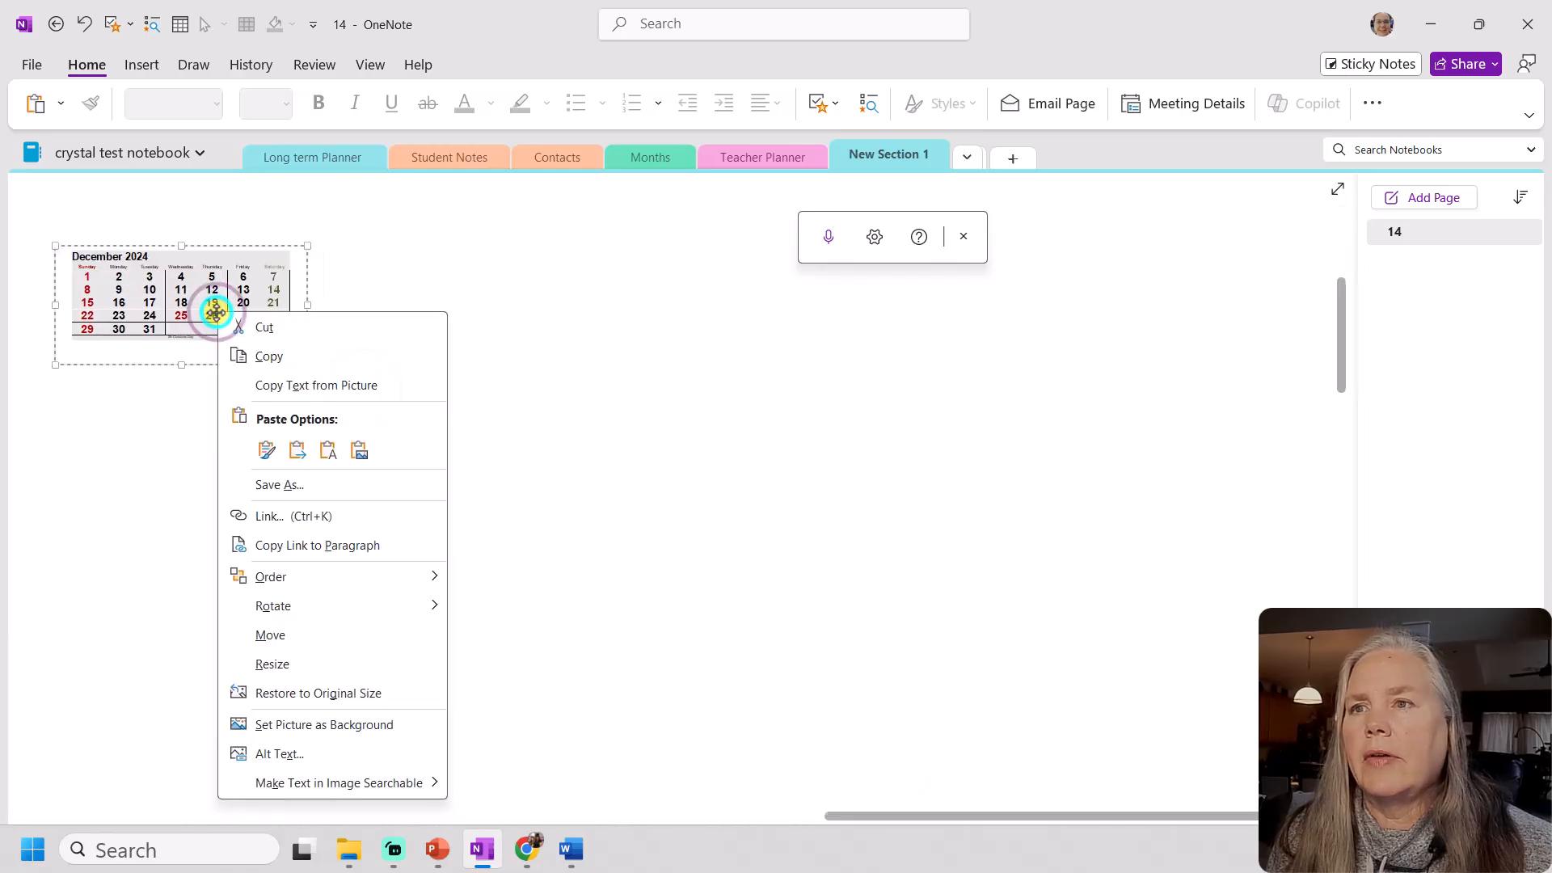
left_click(259, 323)
left_click_drag(880, 818, 62, 689)
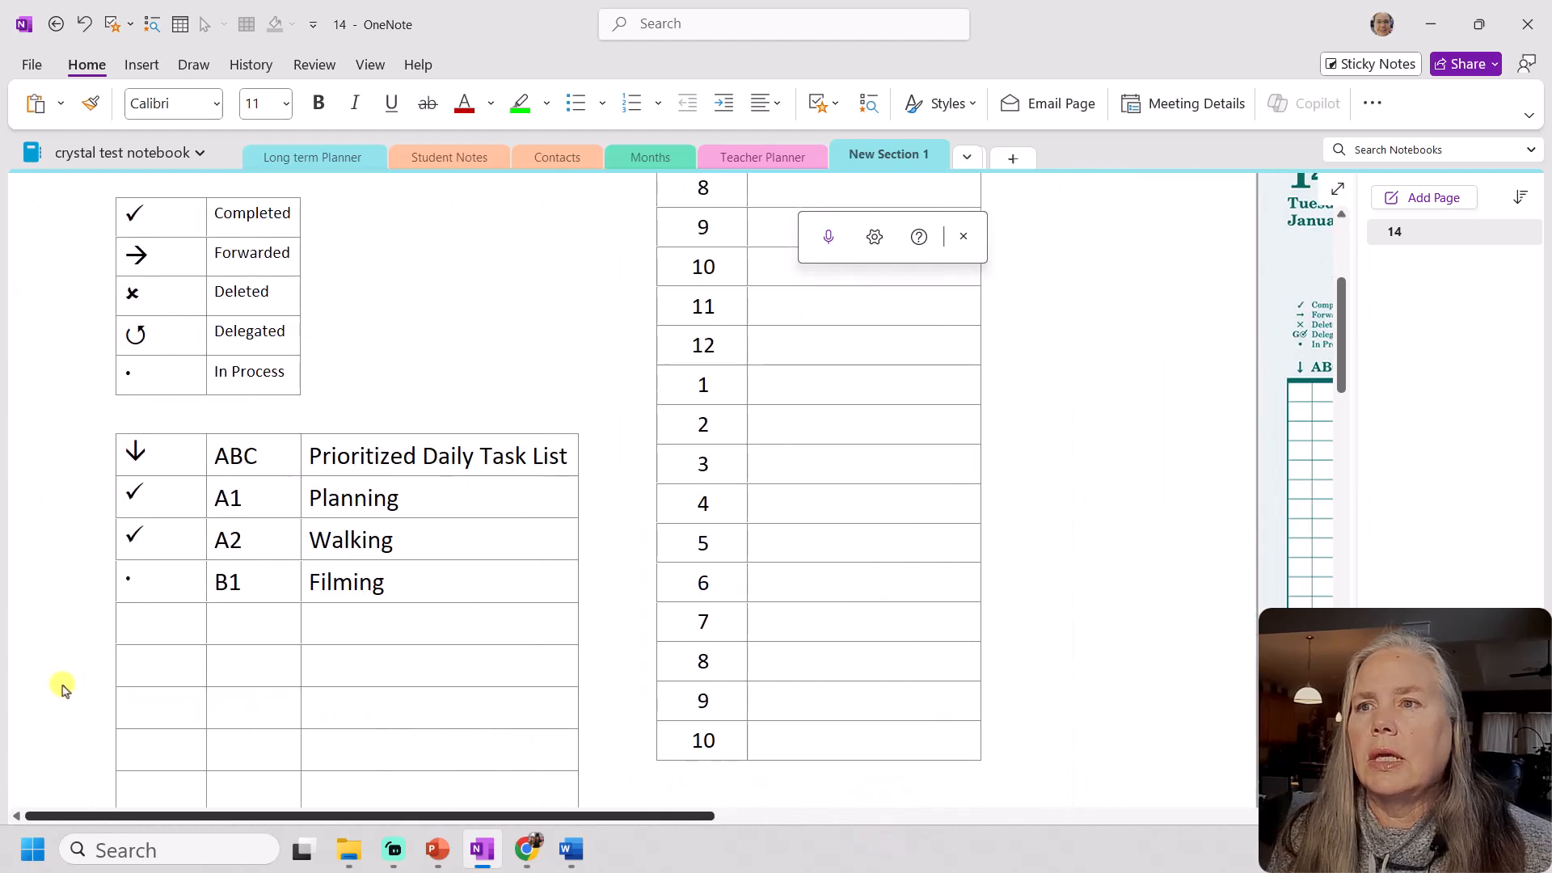
scroll(429, 534, "up", 3)
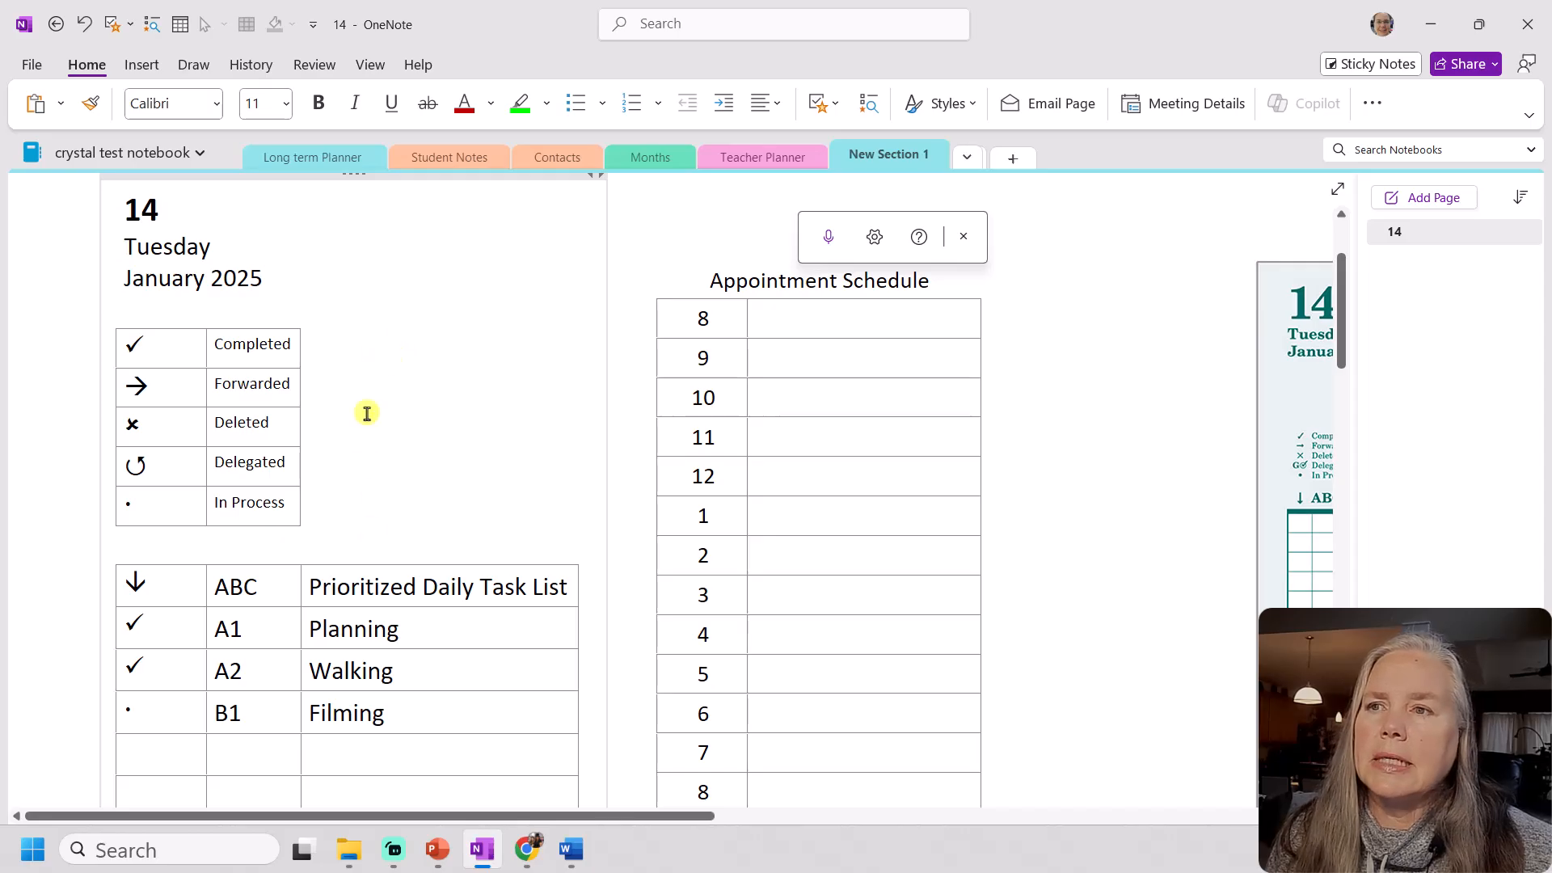
Try pasting the December calendar beside the legend's Completed row, and undo the paste
right_click(383, 343)
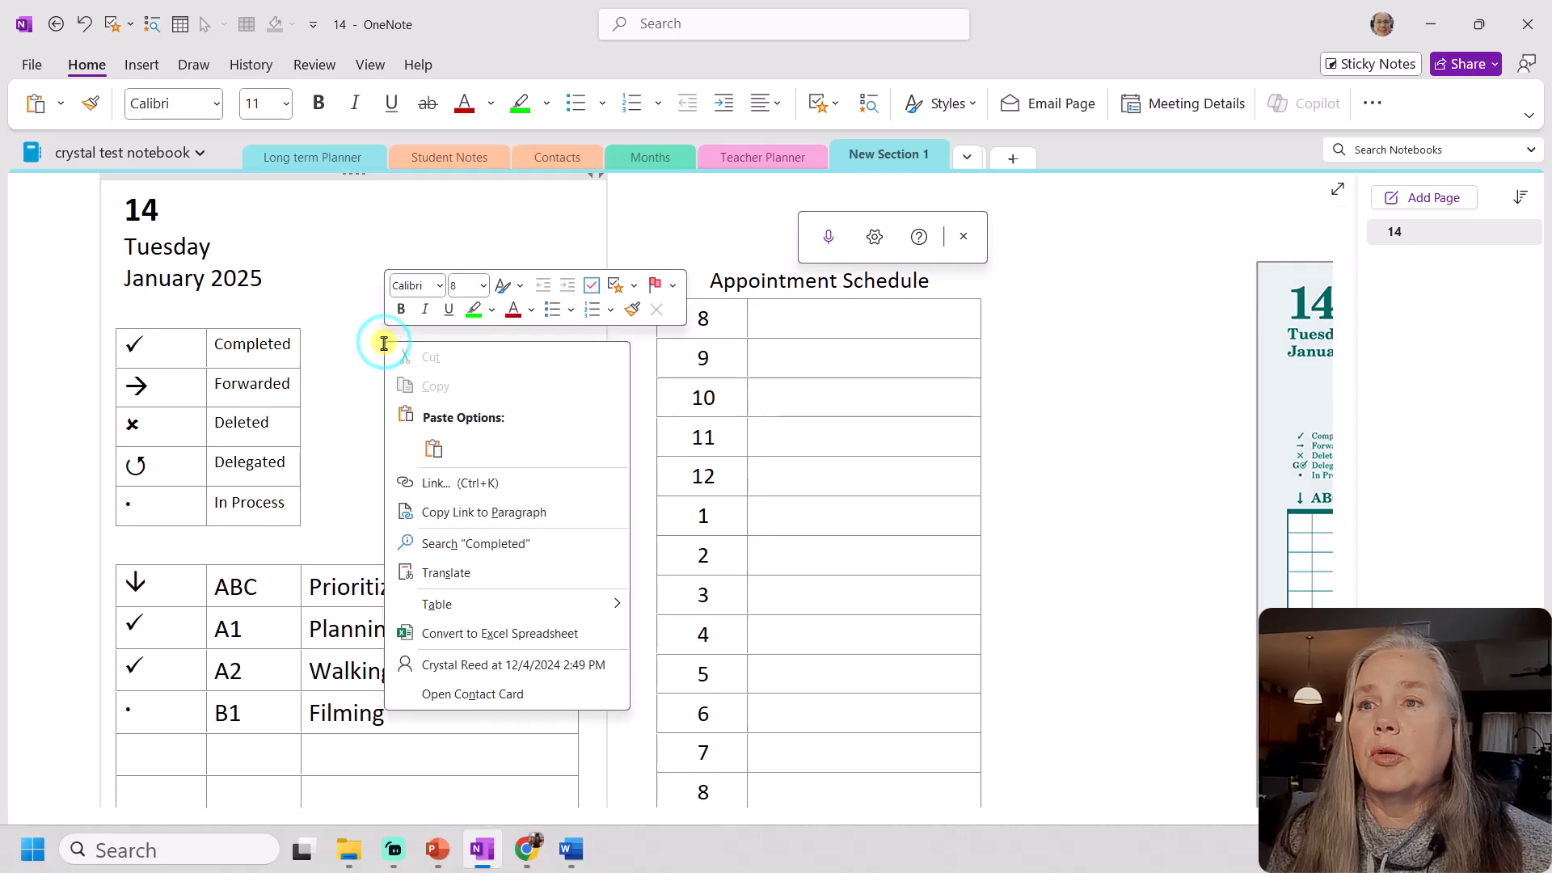
left_click(431, 448)
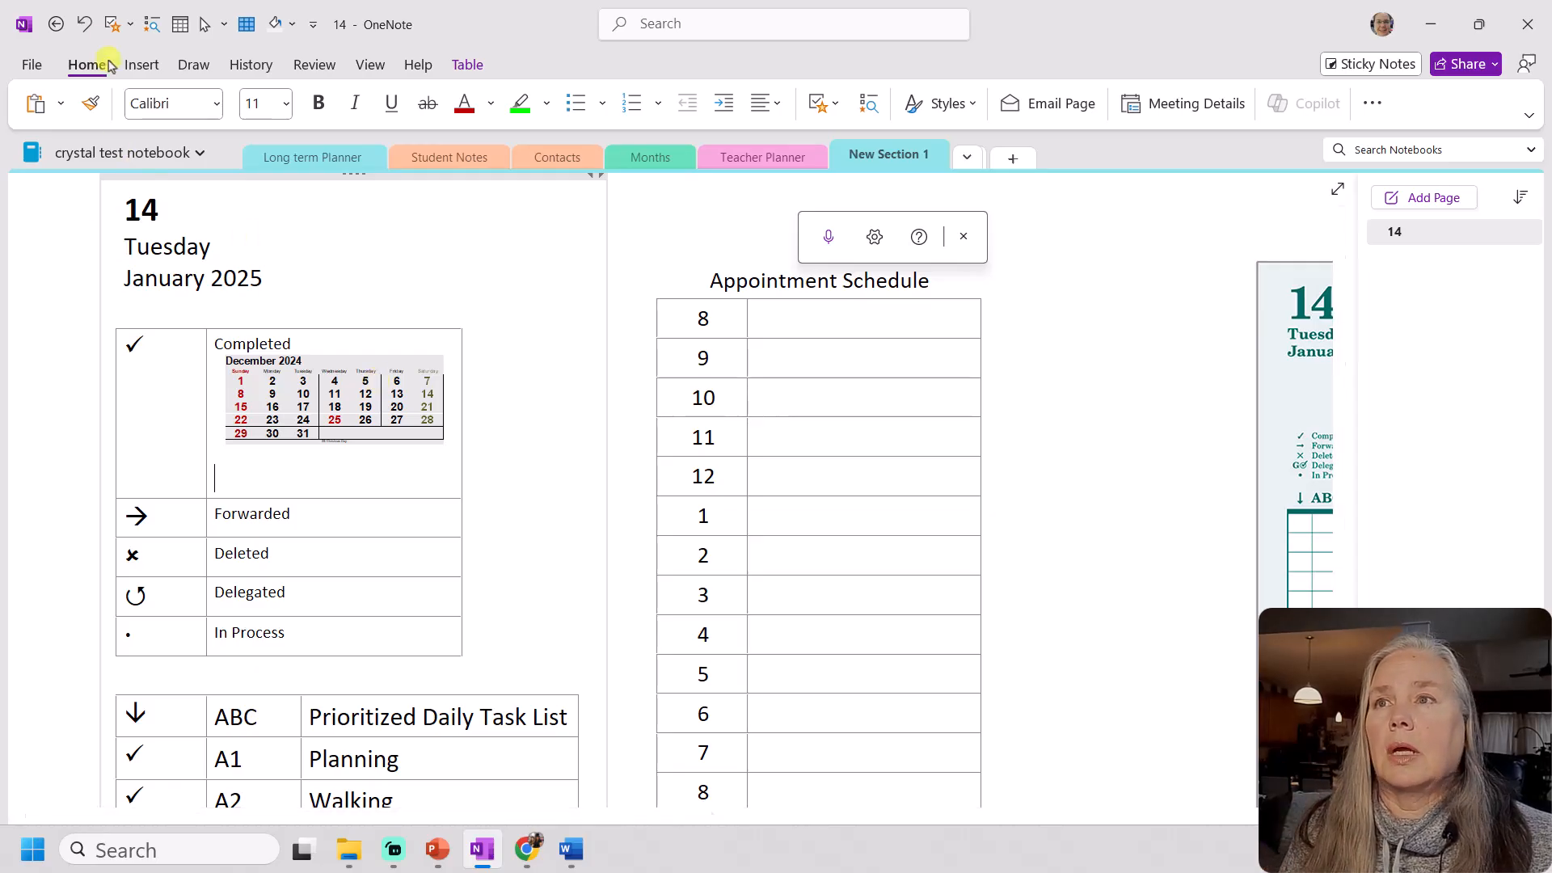
left_click(84, 25)
Try deleting the legend table's column of labels from Completed to In Process, and undo the deletion
left_click_drag(277, 342, 267, 505)
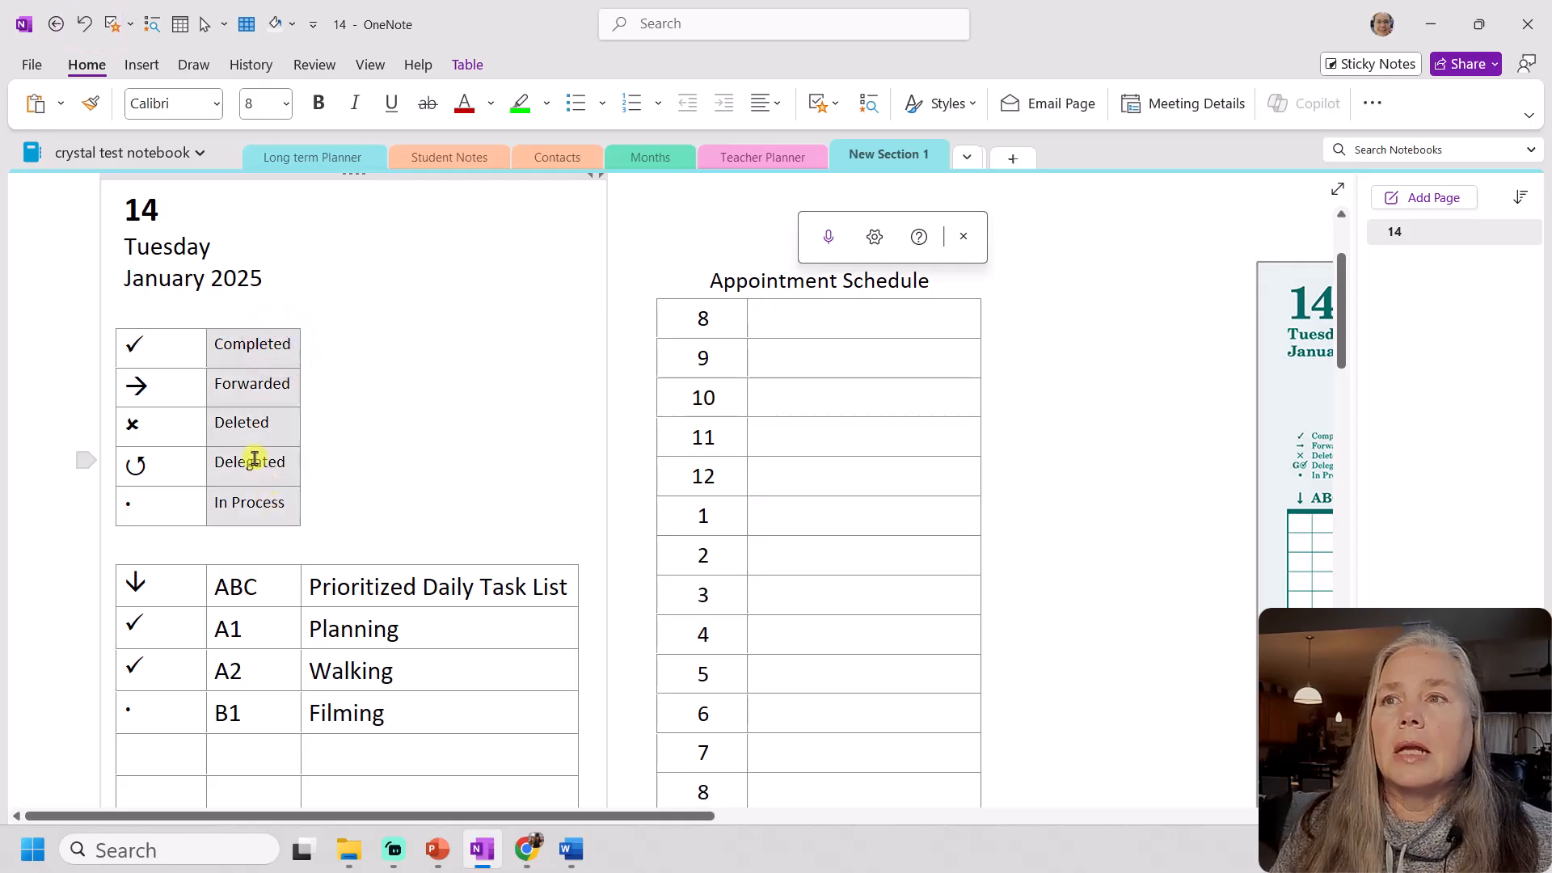
left_click(141, 64)
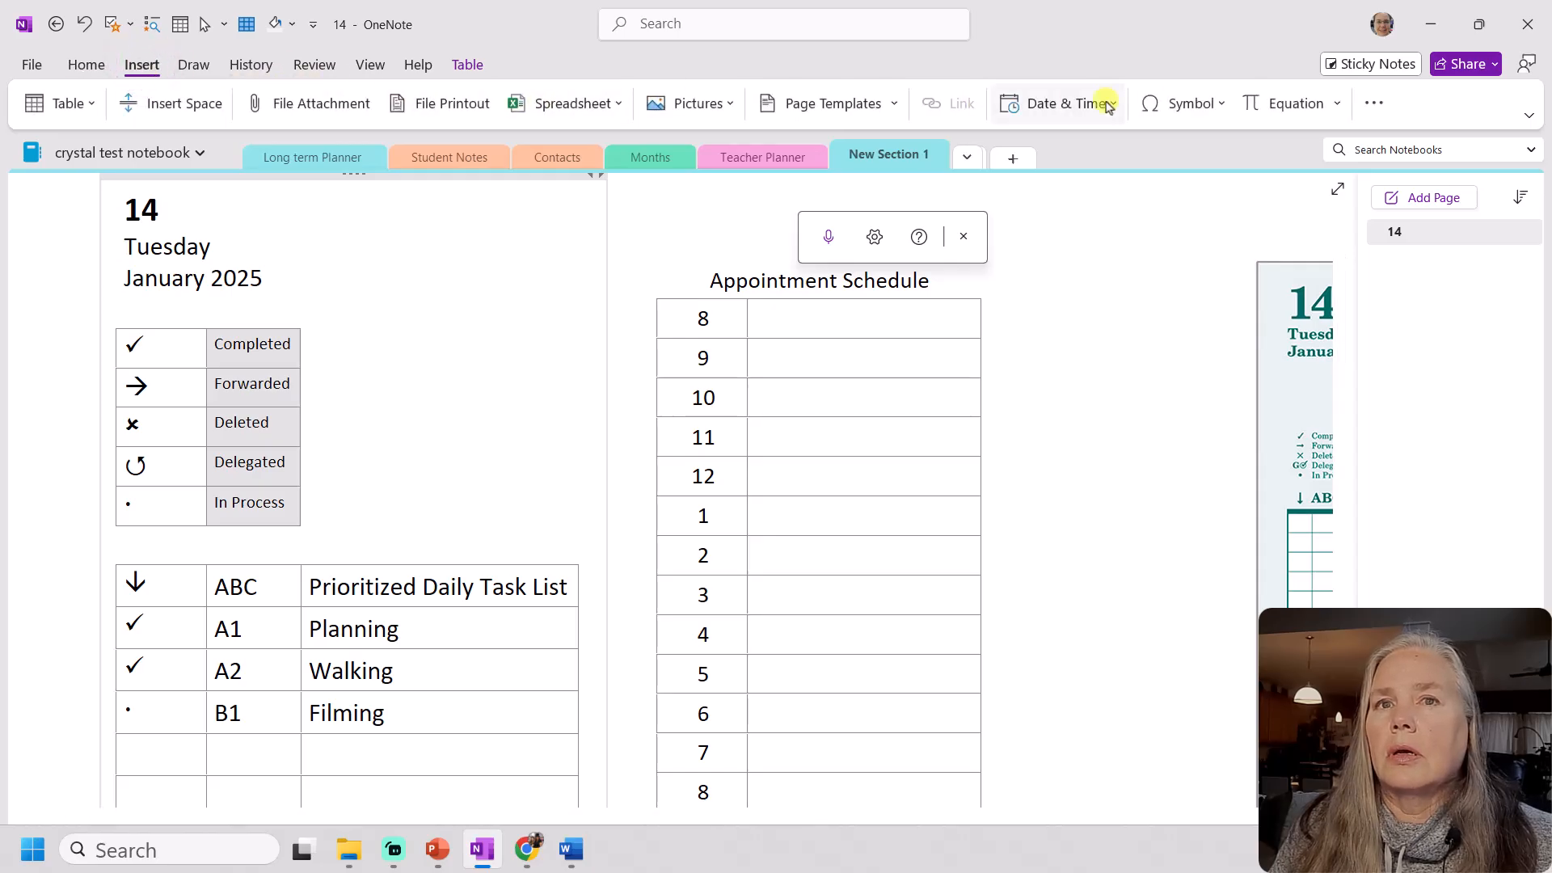
left_click(471, 64)
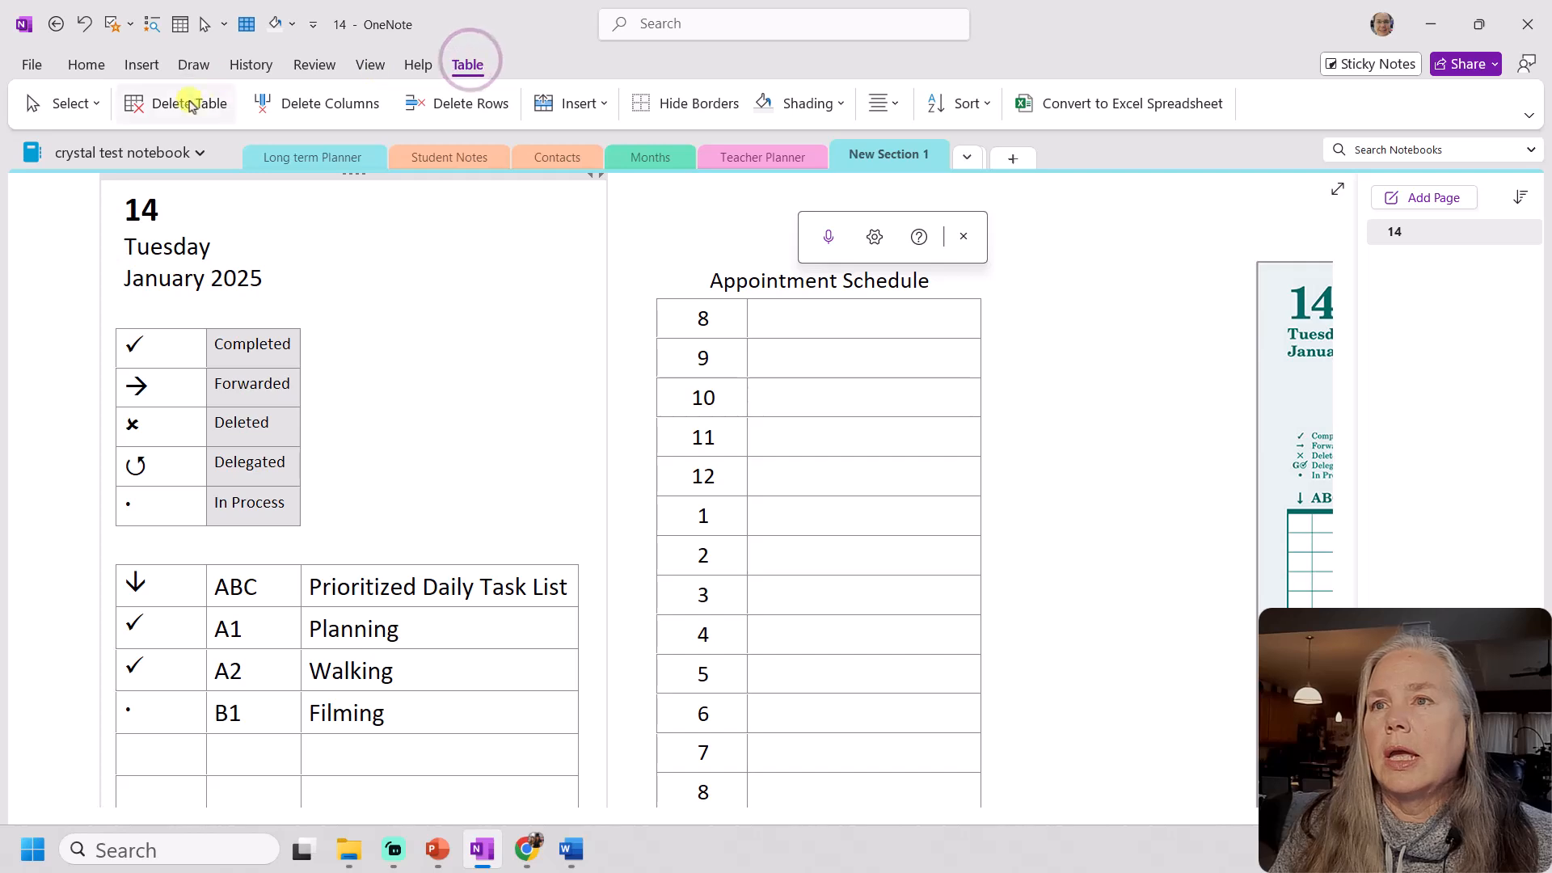
left_click(325, 104)
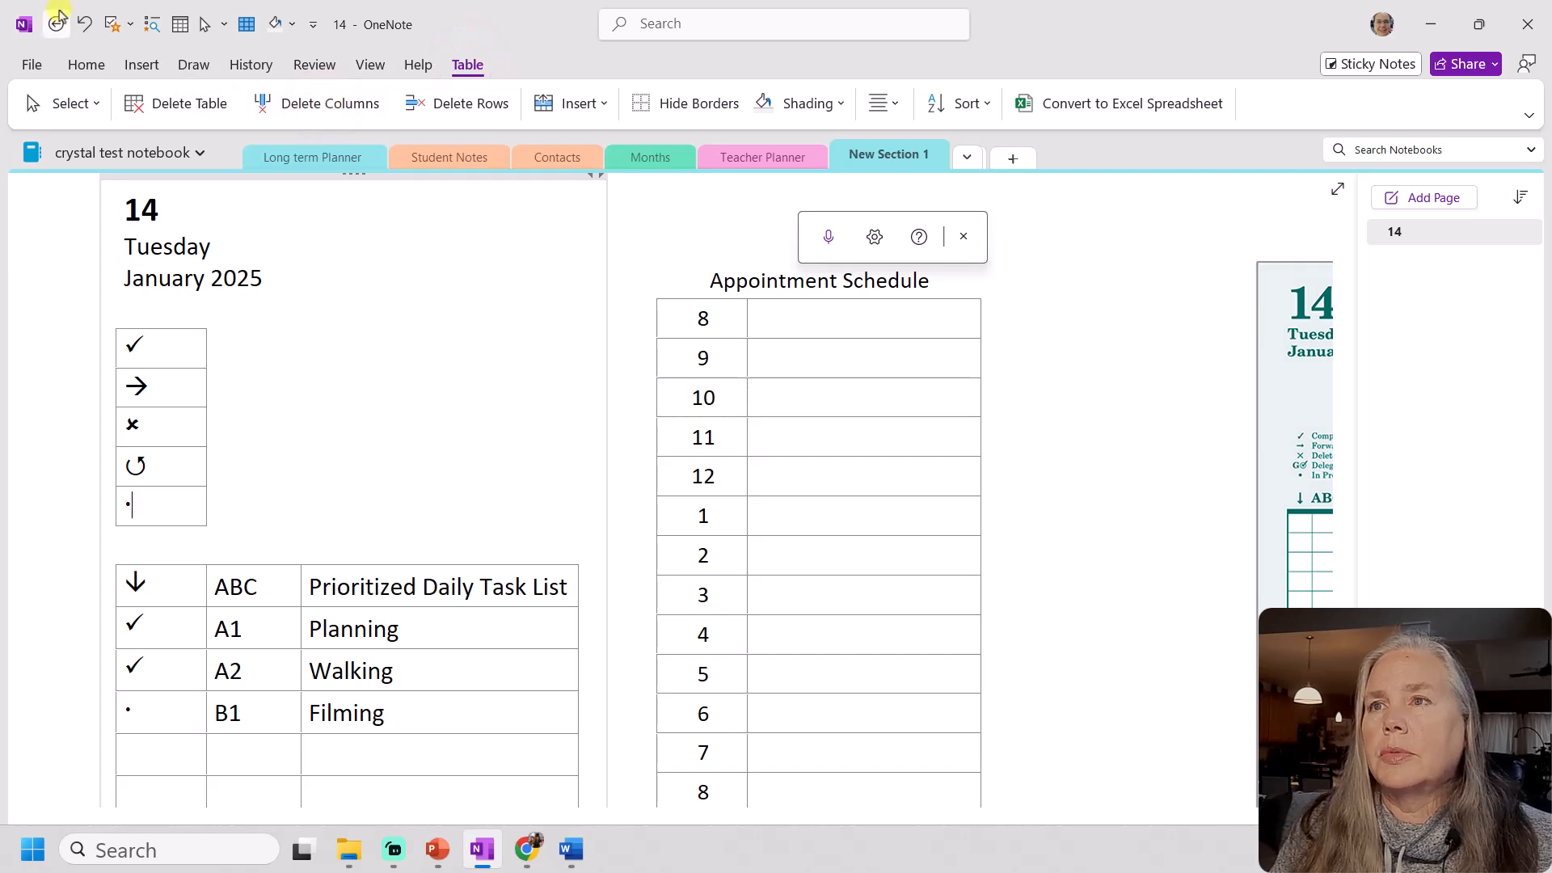
left_click(84, 24)
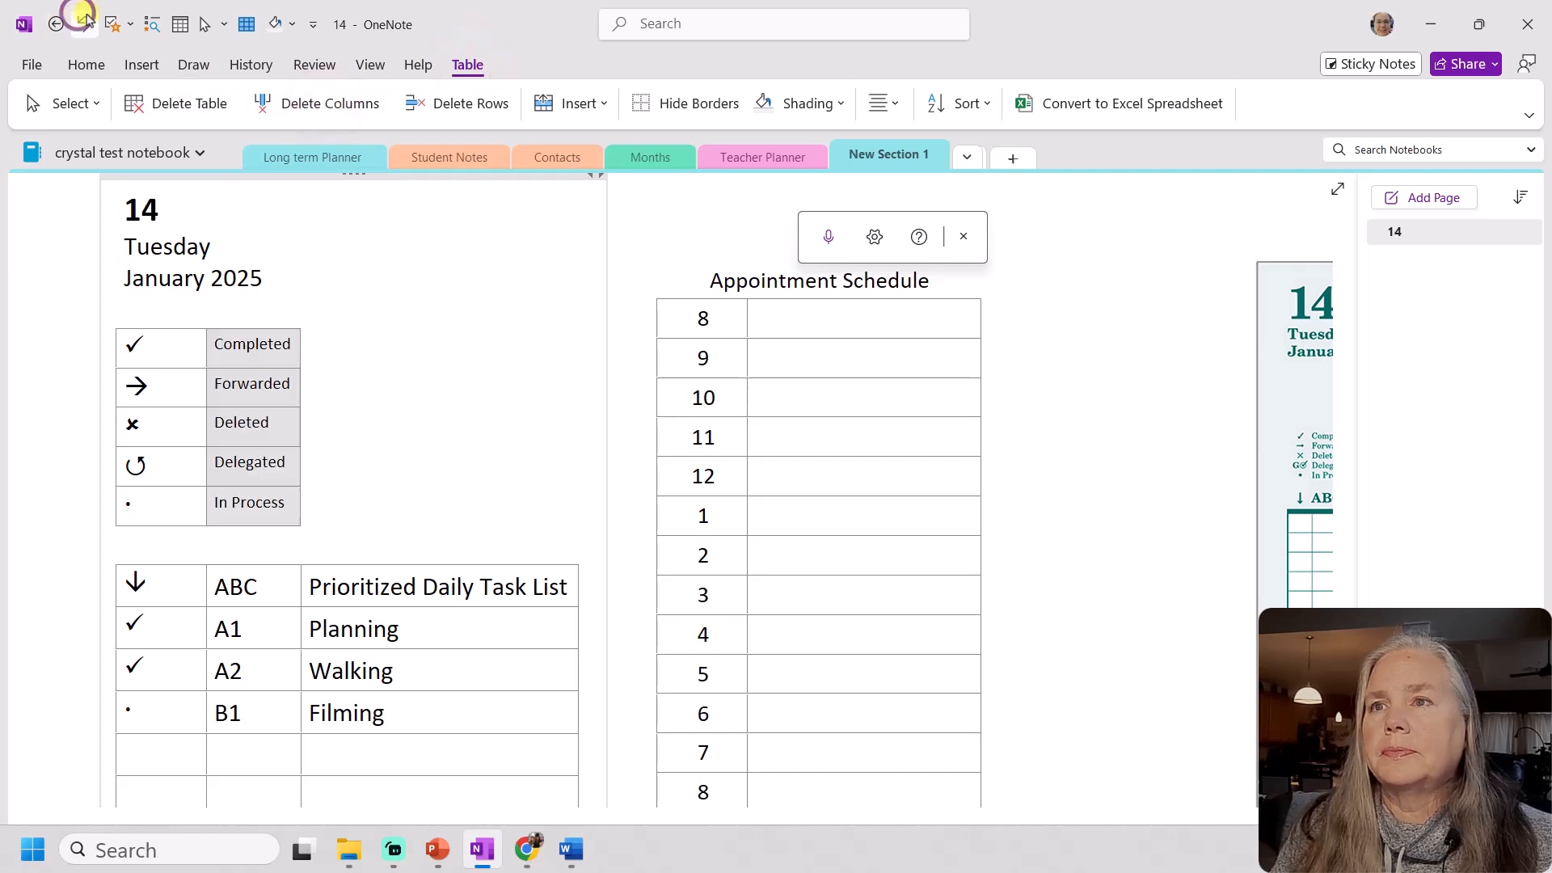
Insert an empty column to the right of the legend table's label column
left_click(559, 104)
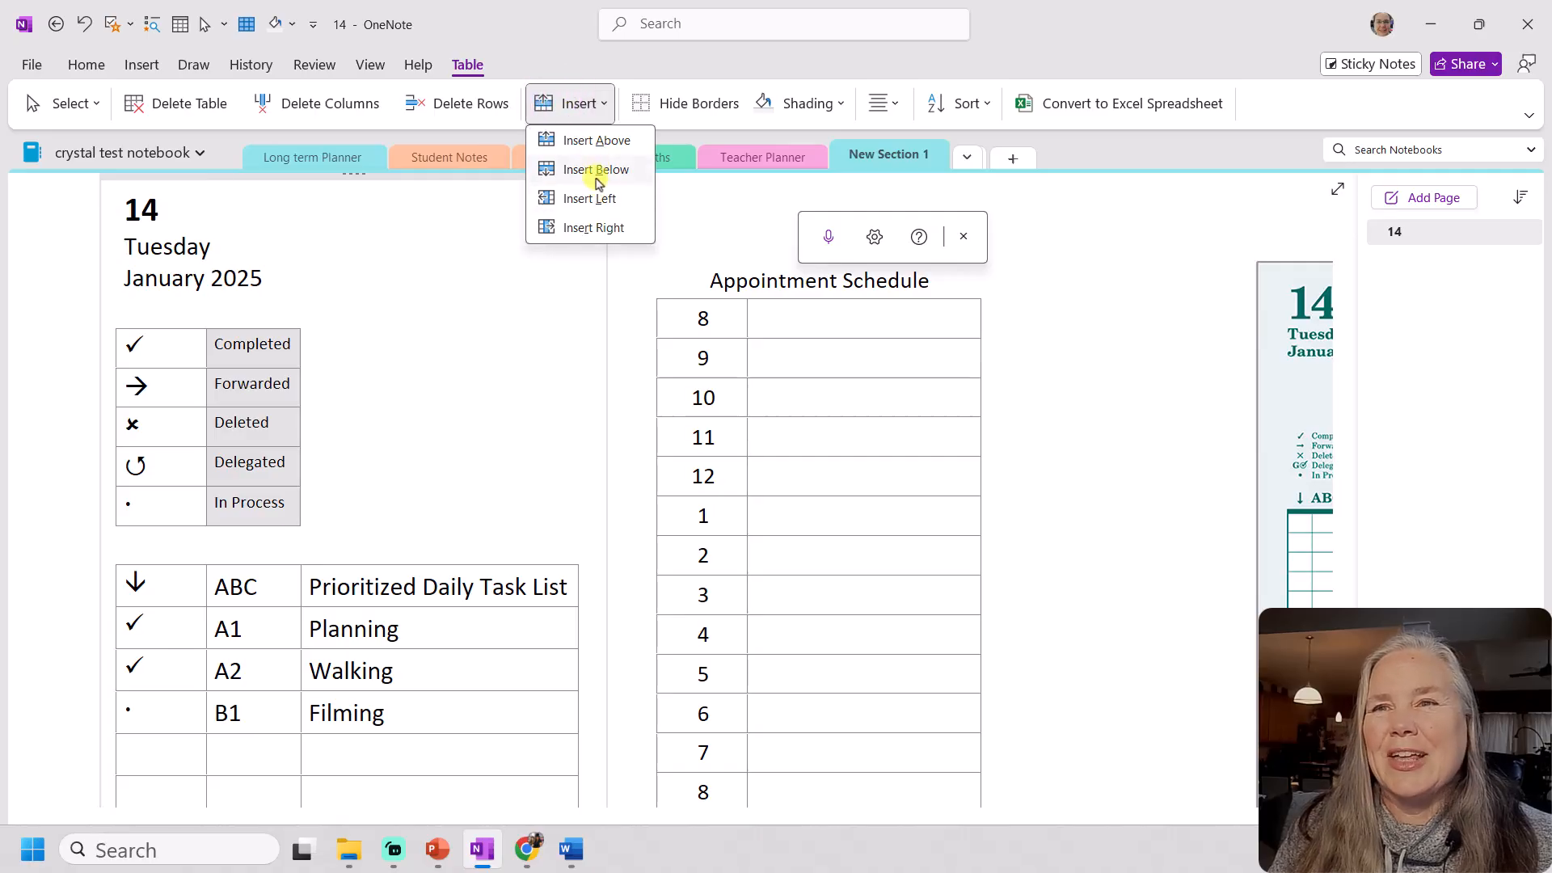
left_click(598, 229)
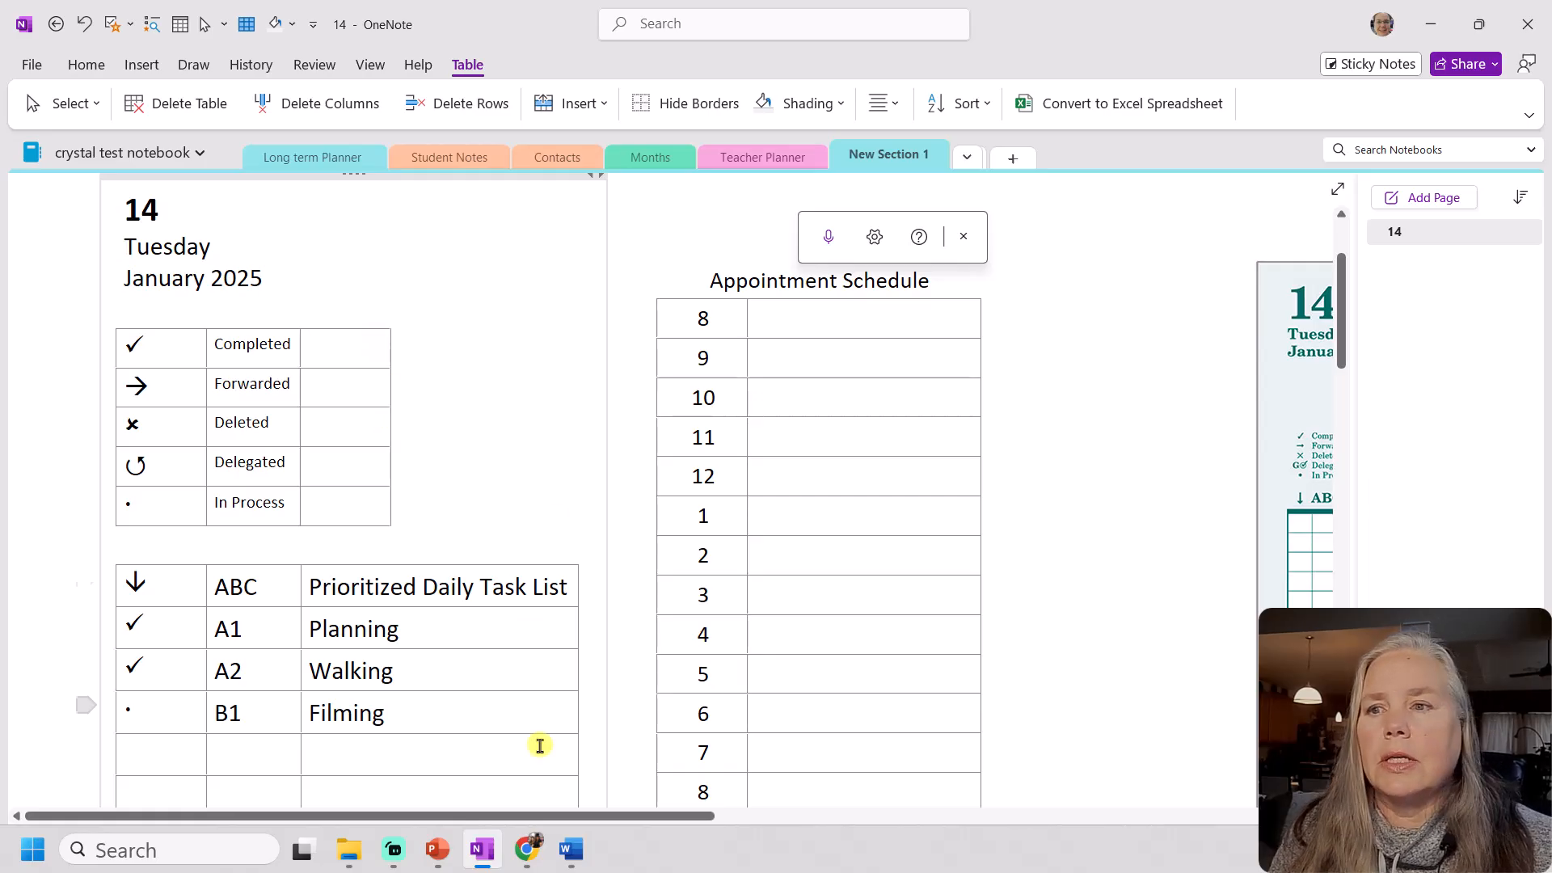
Paste the December 2024 calendar picture into the legend table's empty cell beside Forwarded
left_click_drag(590, 816, 520, 790)
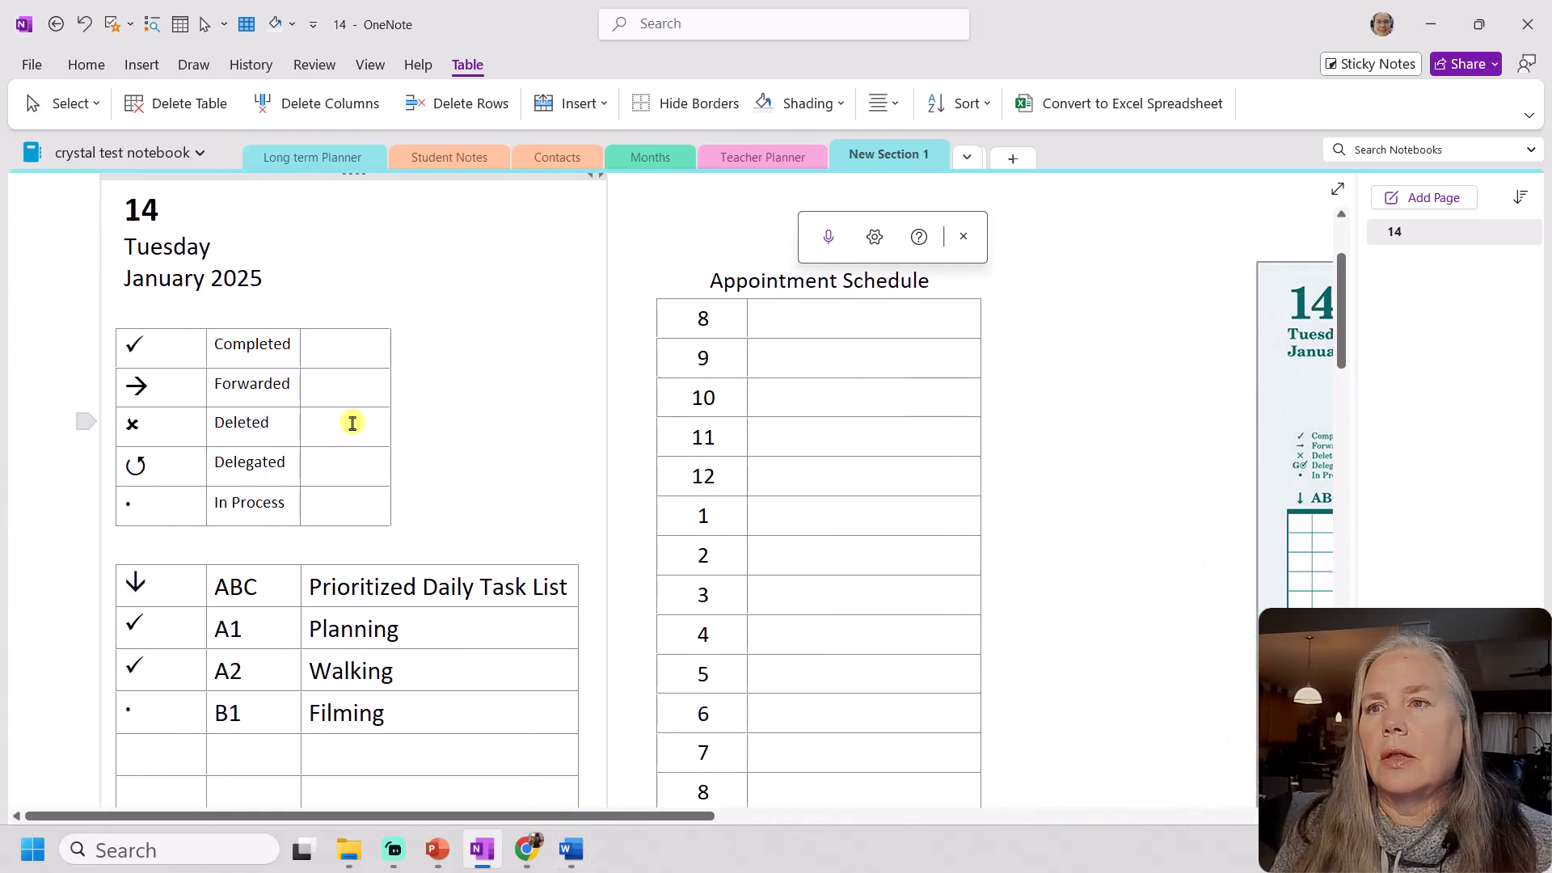
right_click(324, 391)
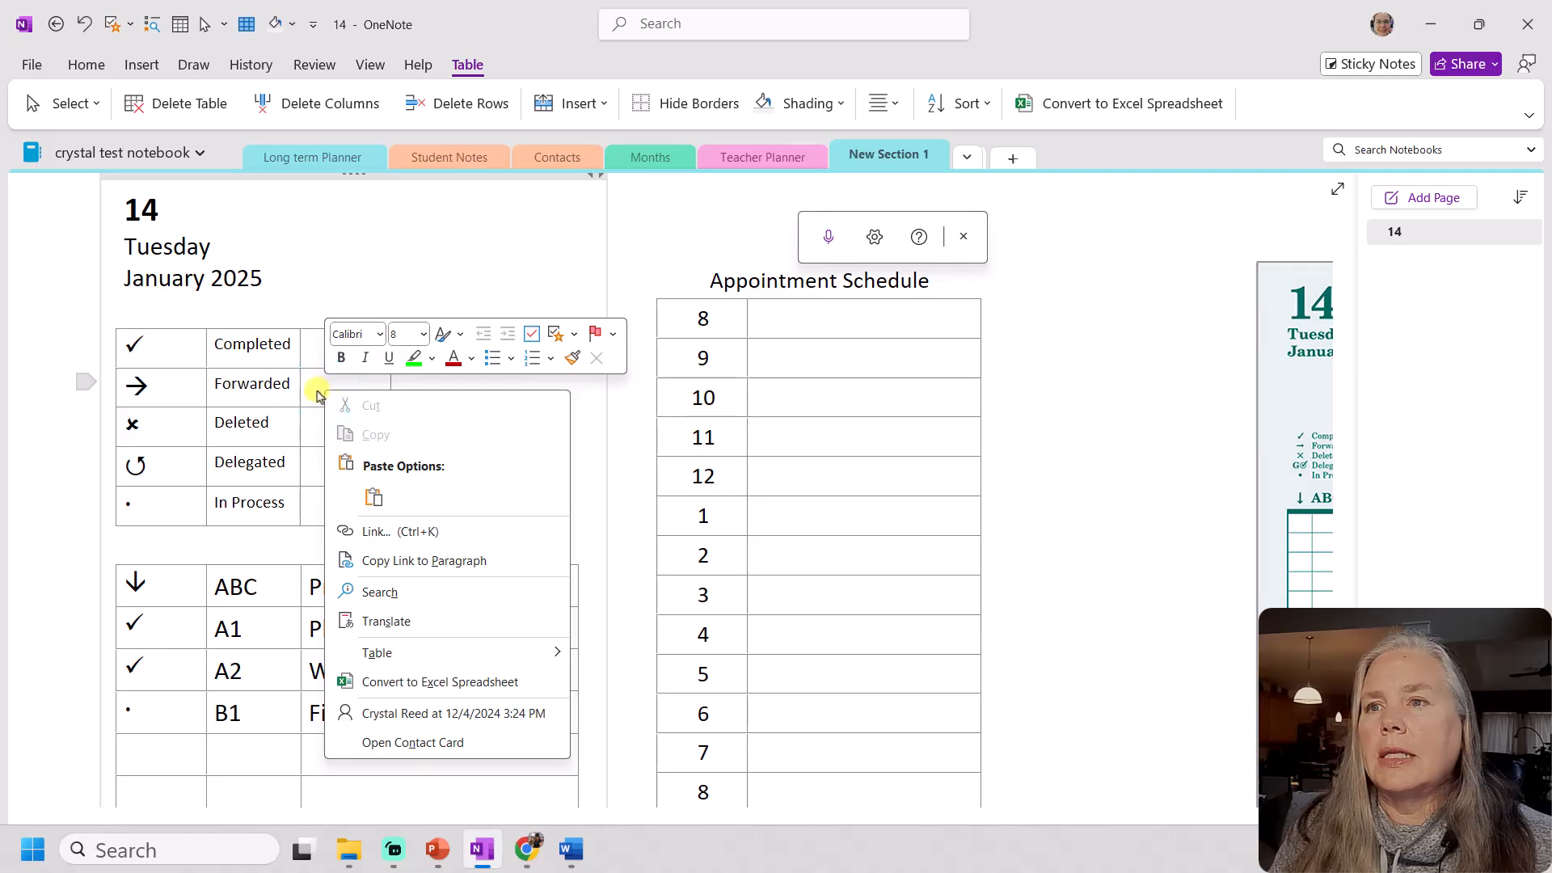
left_click(318, 393)
right_click(317, 391)
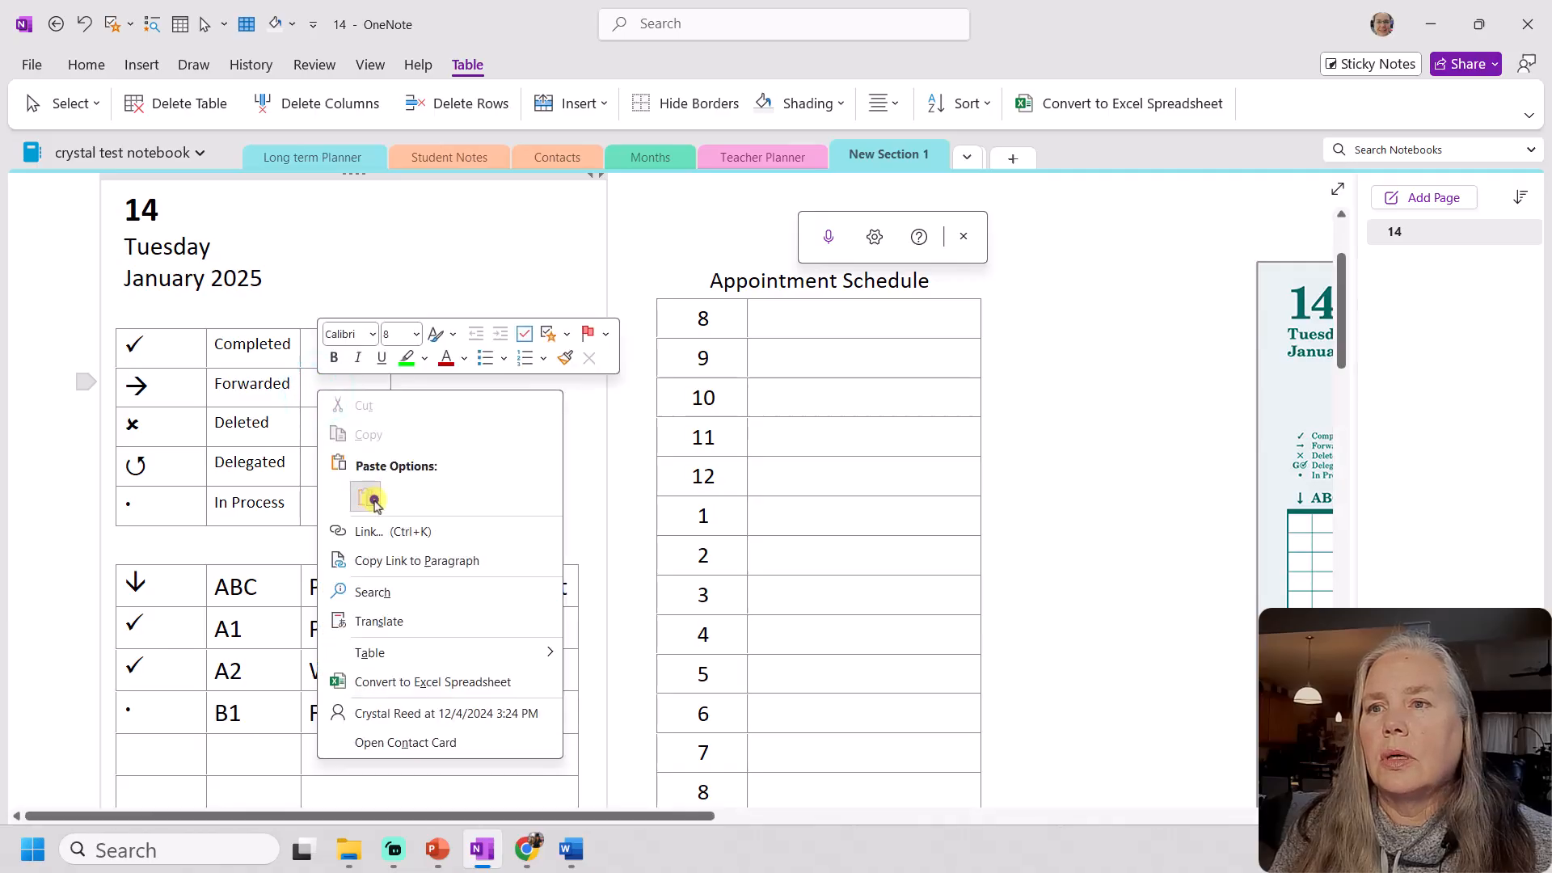
left_click(369, 498)
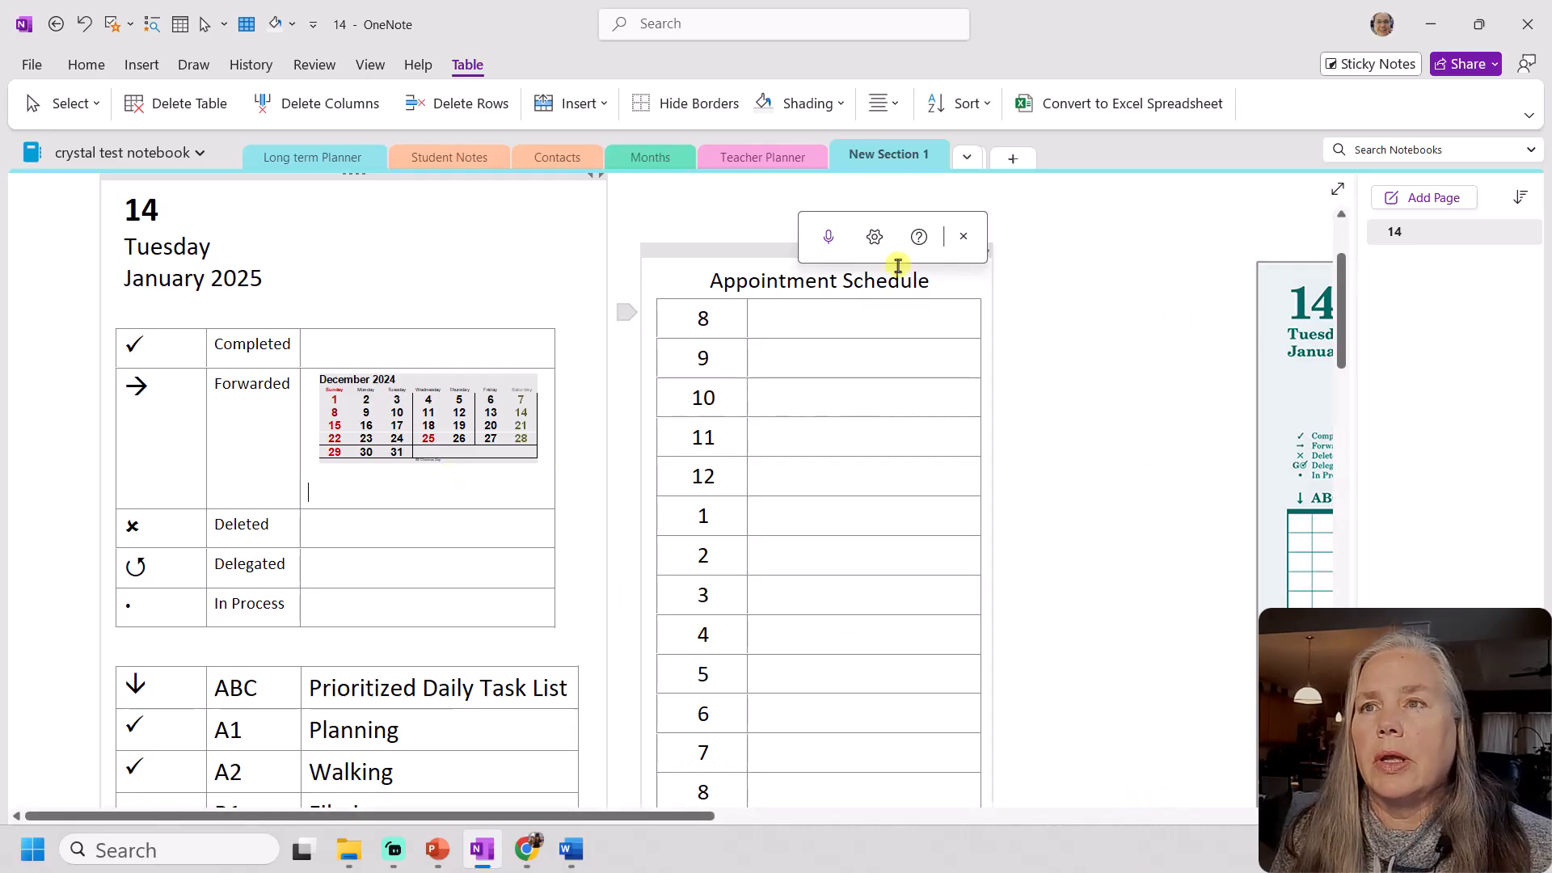
Switch to the three-month calendar document in Word and delete the Calendarpedia logo beside the January 2025 heading
left_click(517, 848)
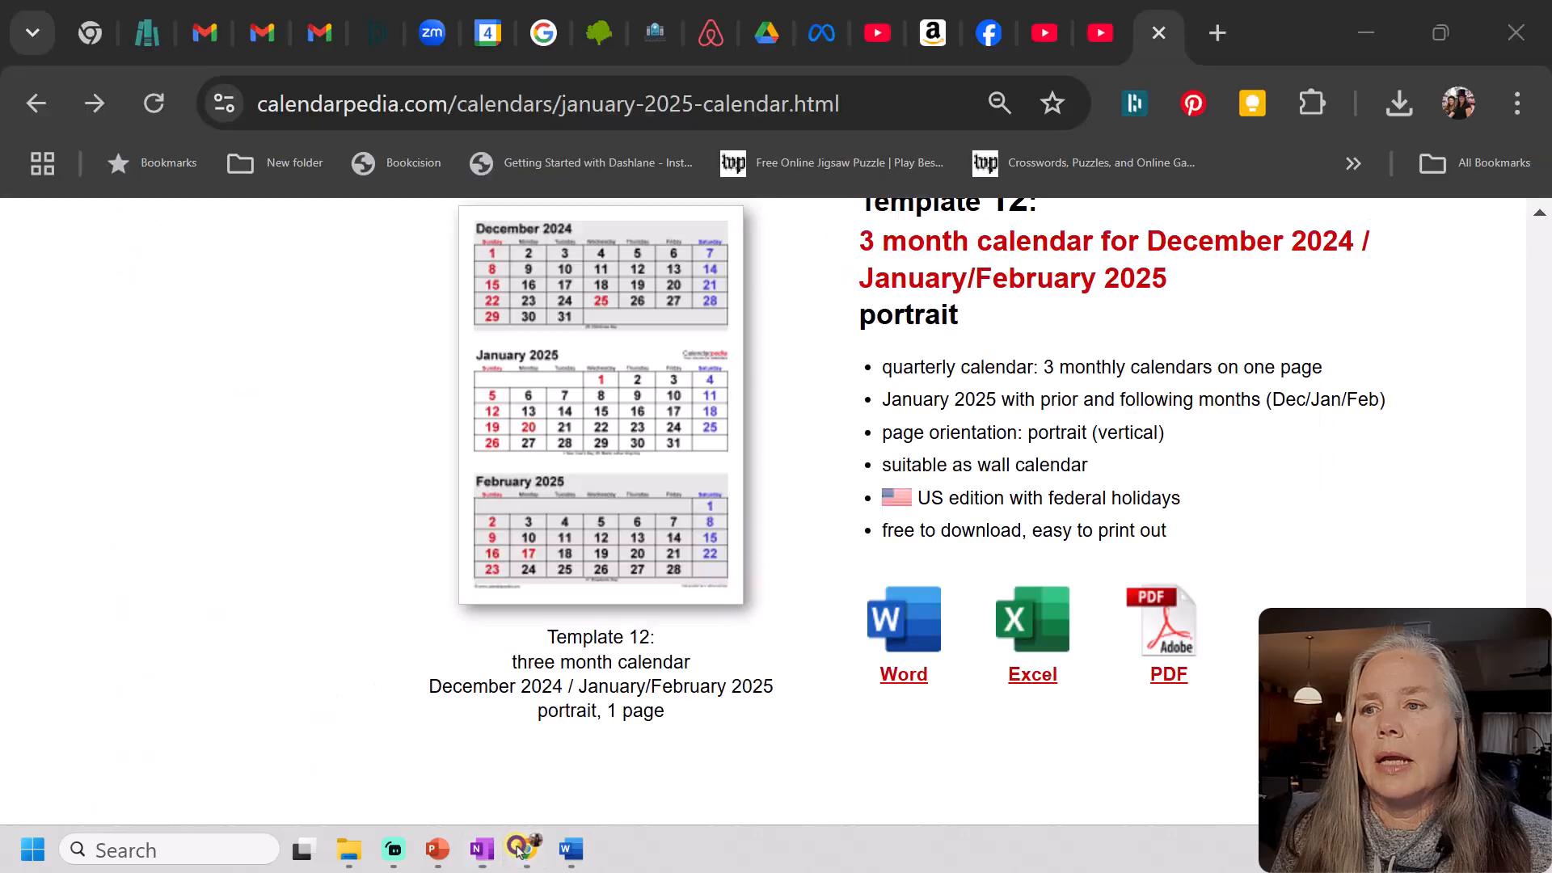
left_click(570, 849)
scroll(841, 501, "down", 2)
left_click(863, 580)
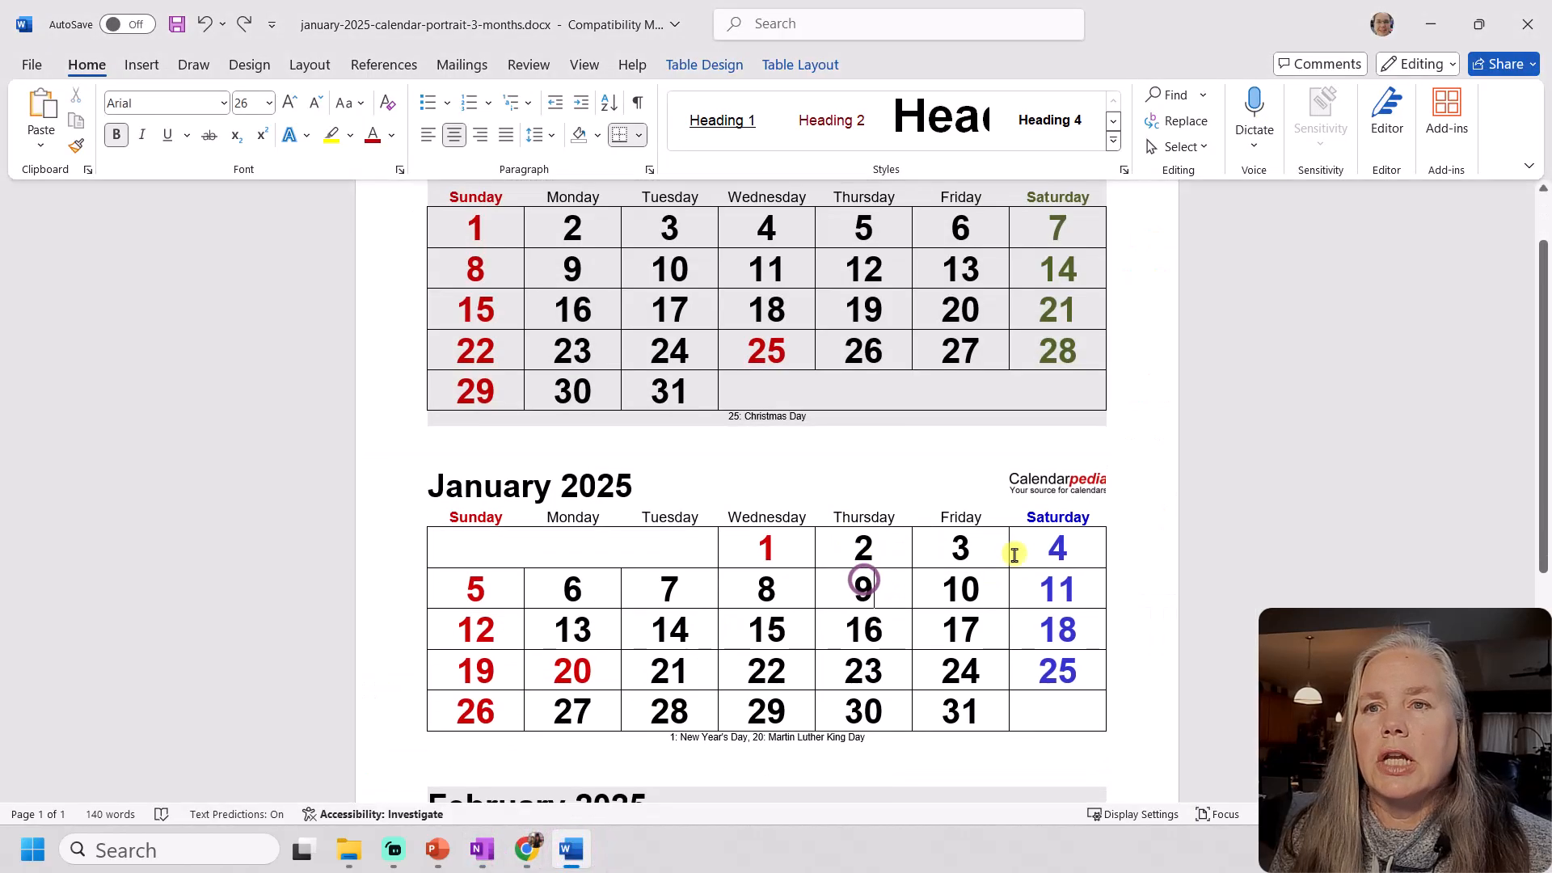
left_click_drag(1031, 514, 1060, 689)
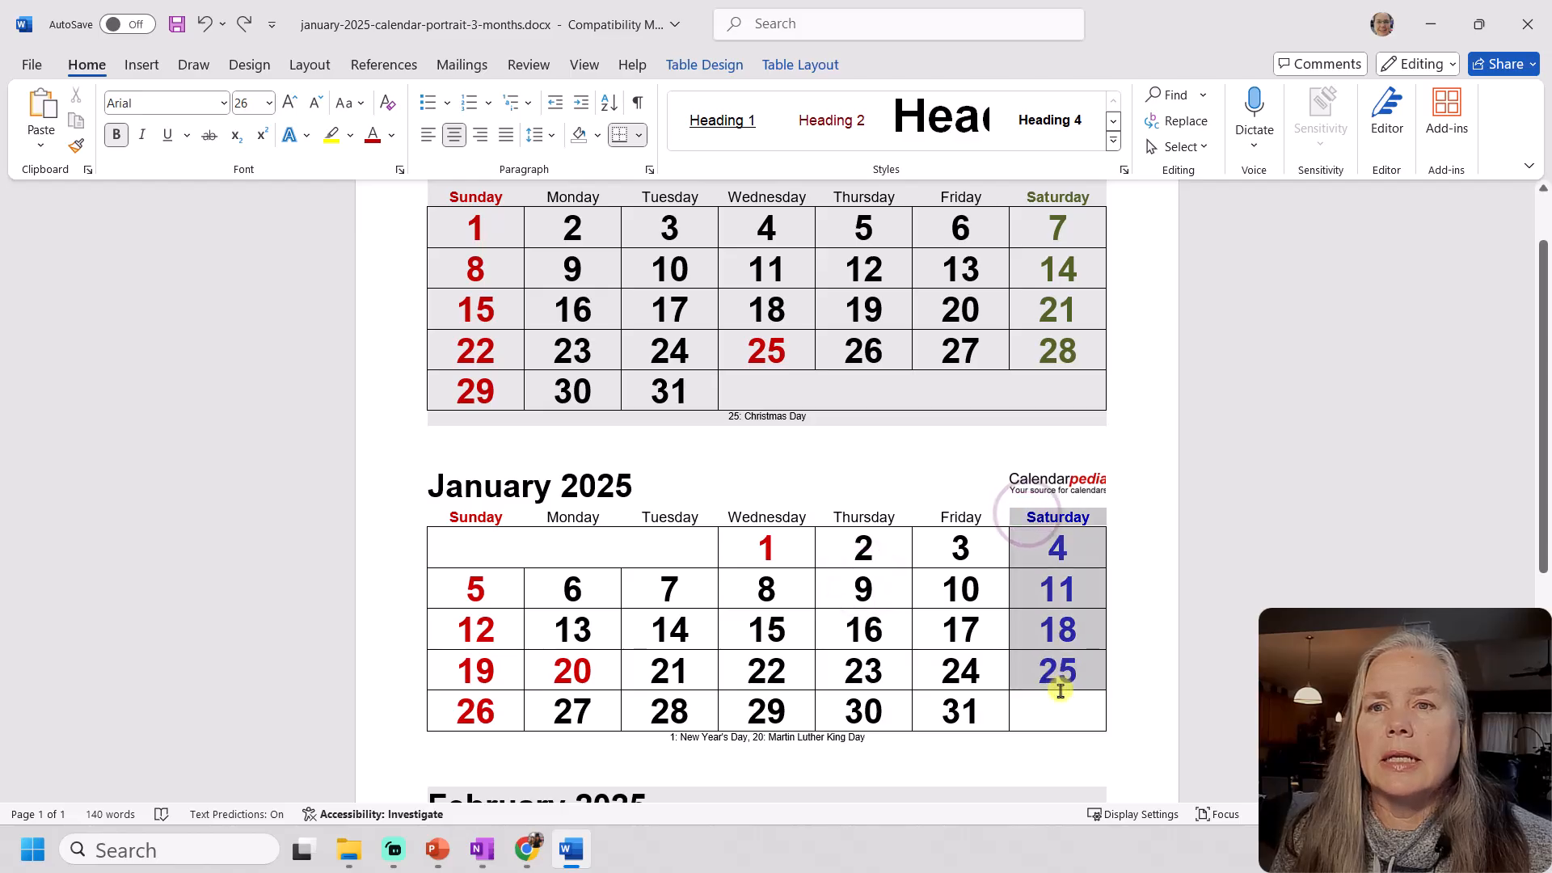
left_click(1108, 479)
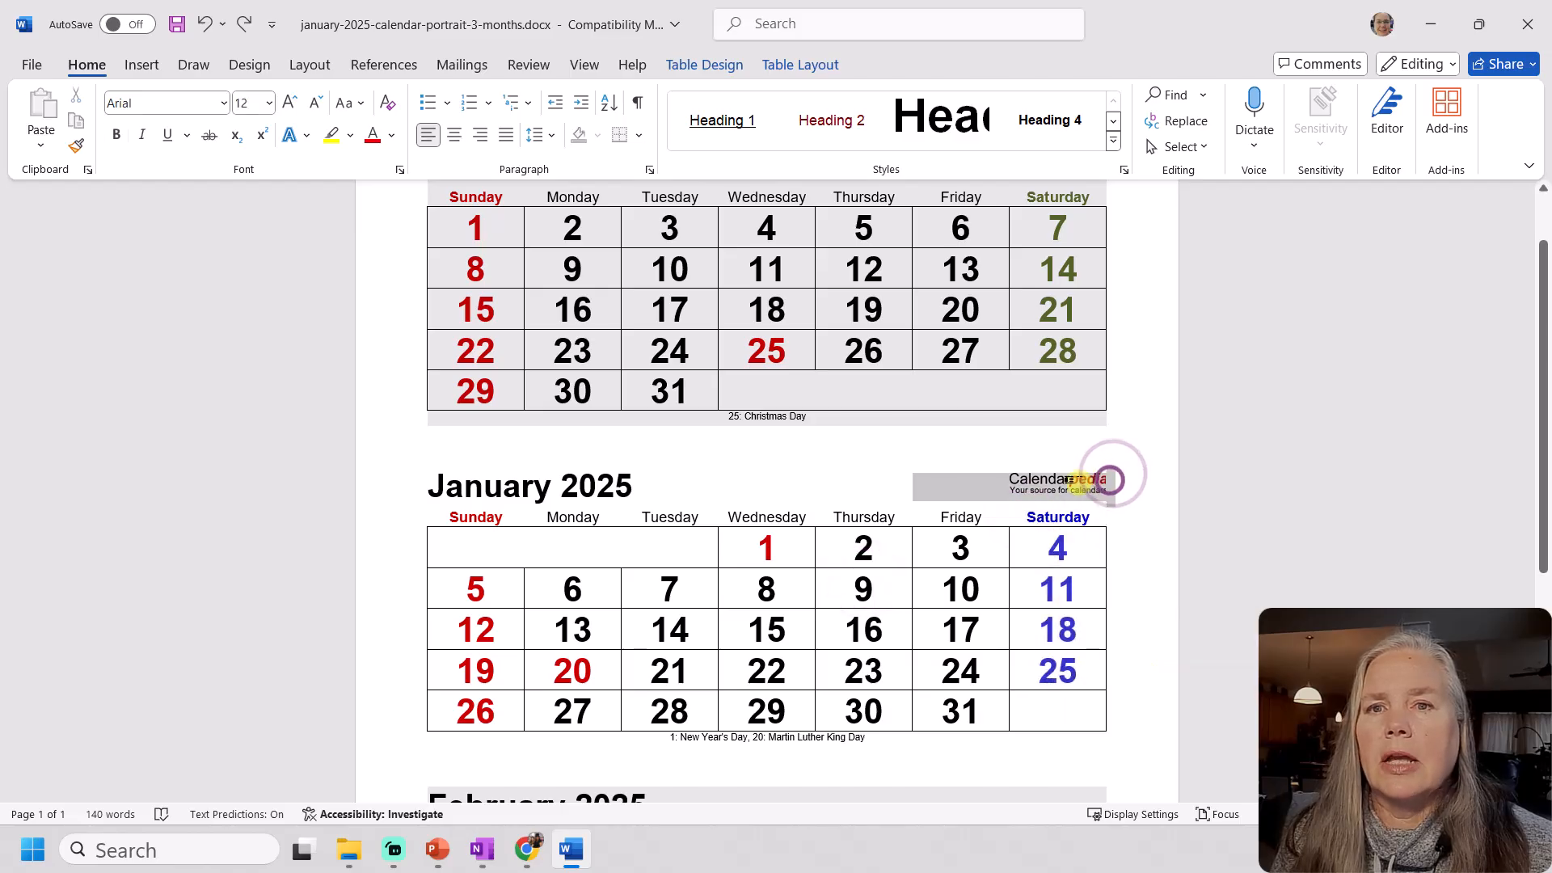
key("Delete")
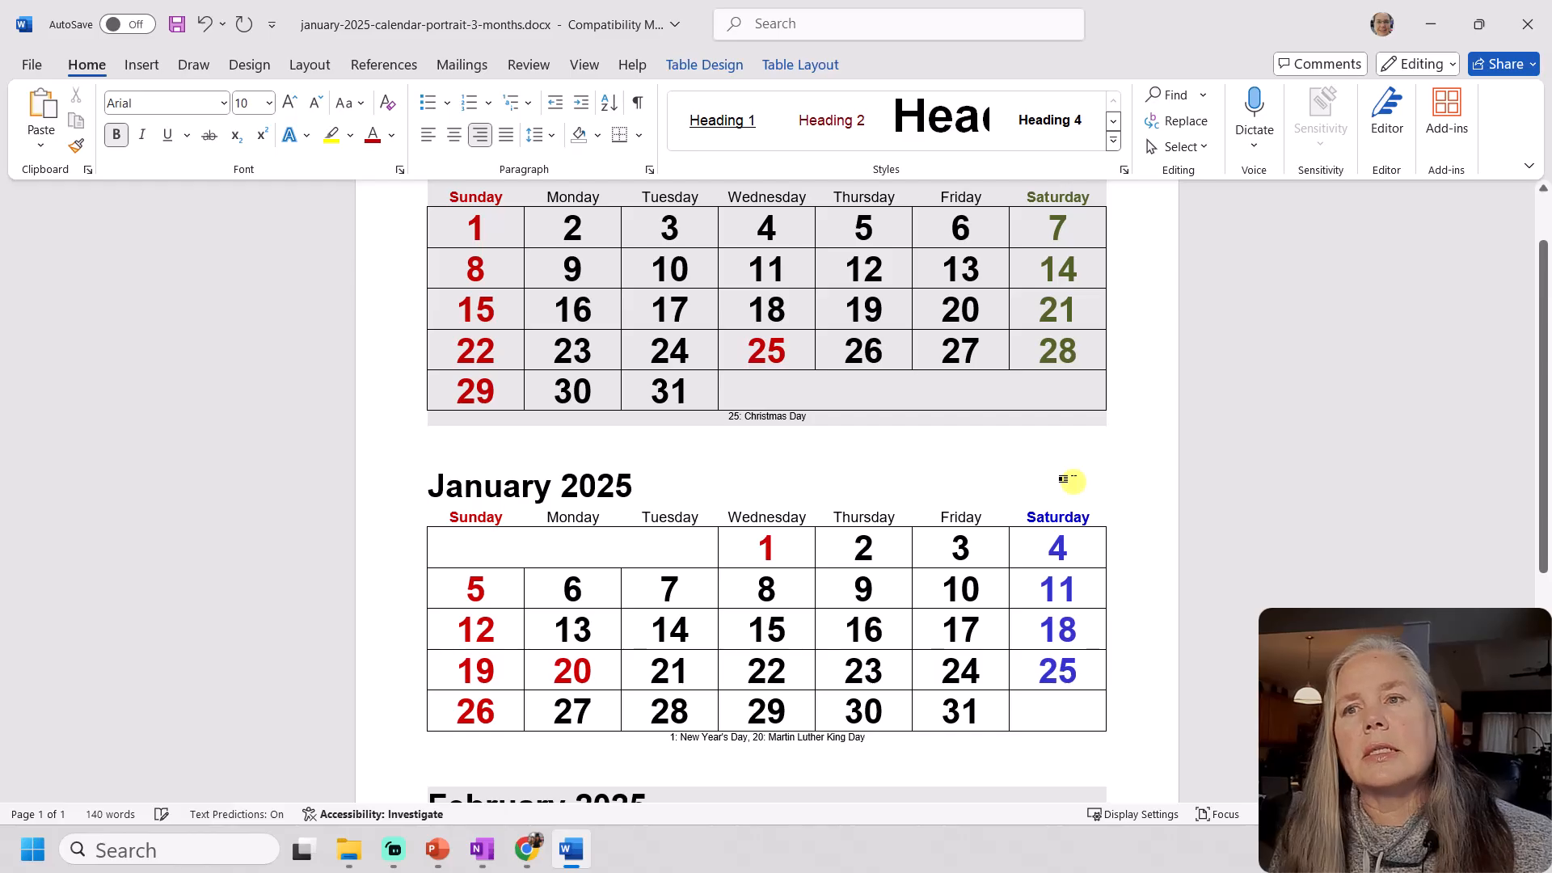
Recolor the January calendar's Saturday column, including its heading, dark olive green
scroll(1070, 480, "down", 1)
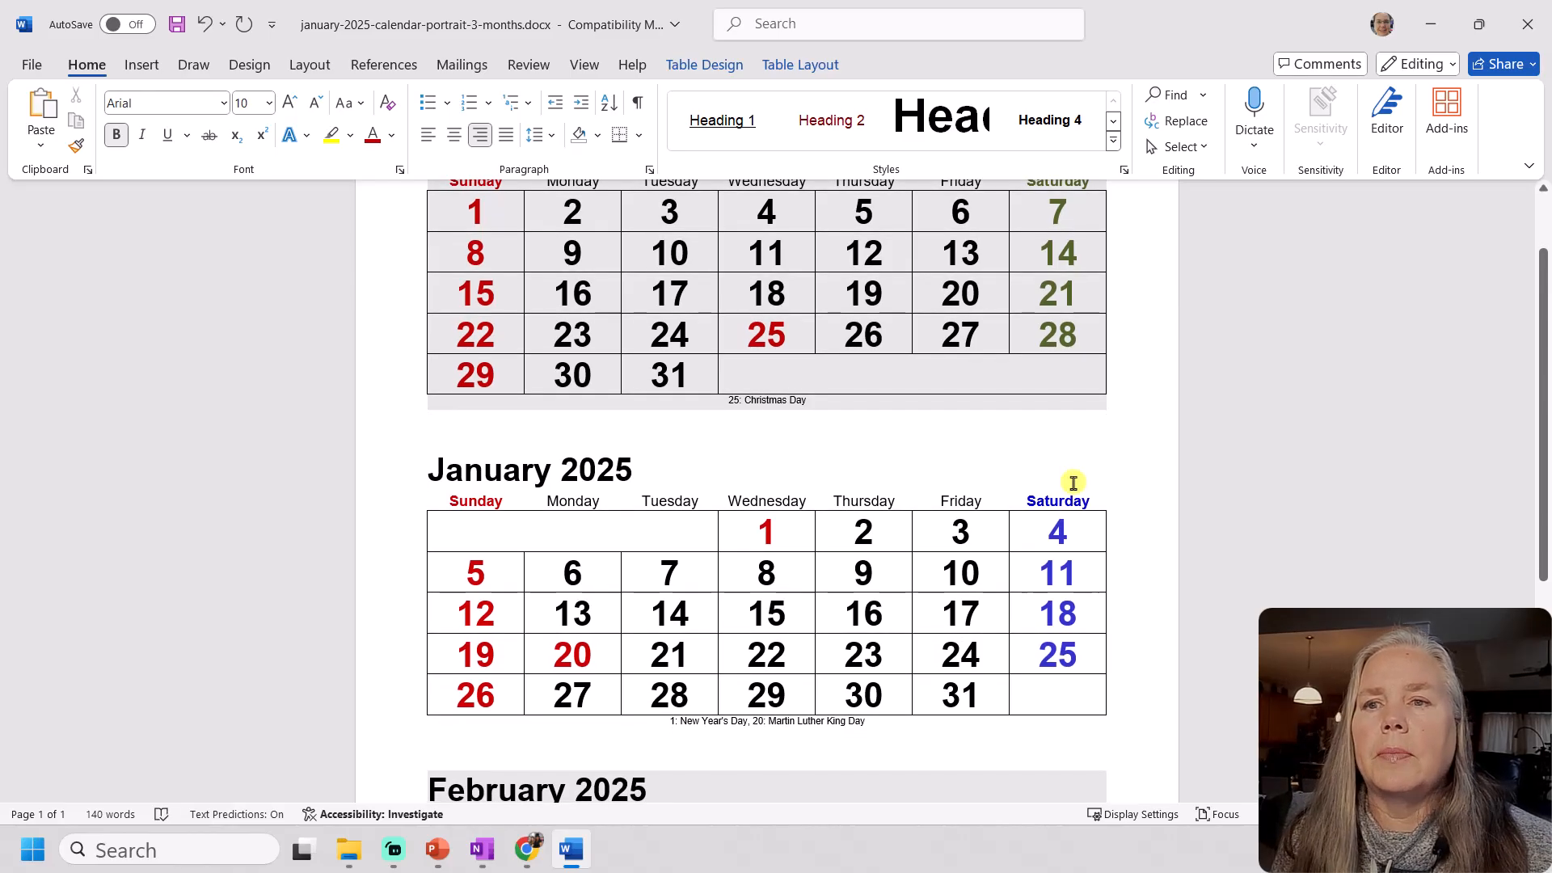
left_click_drag(1027, 500, 1043, 686)
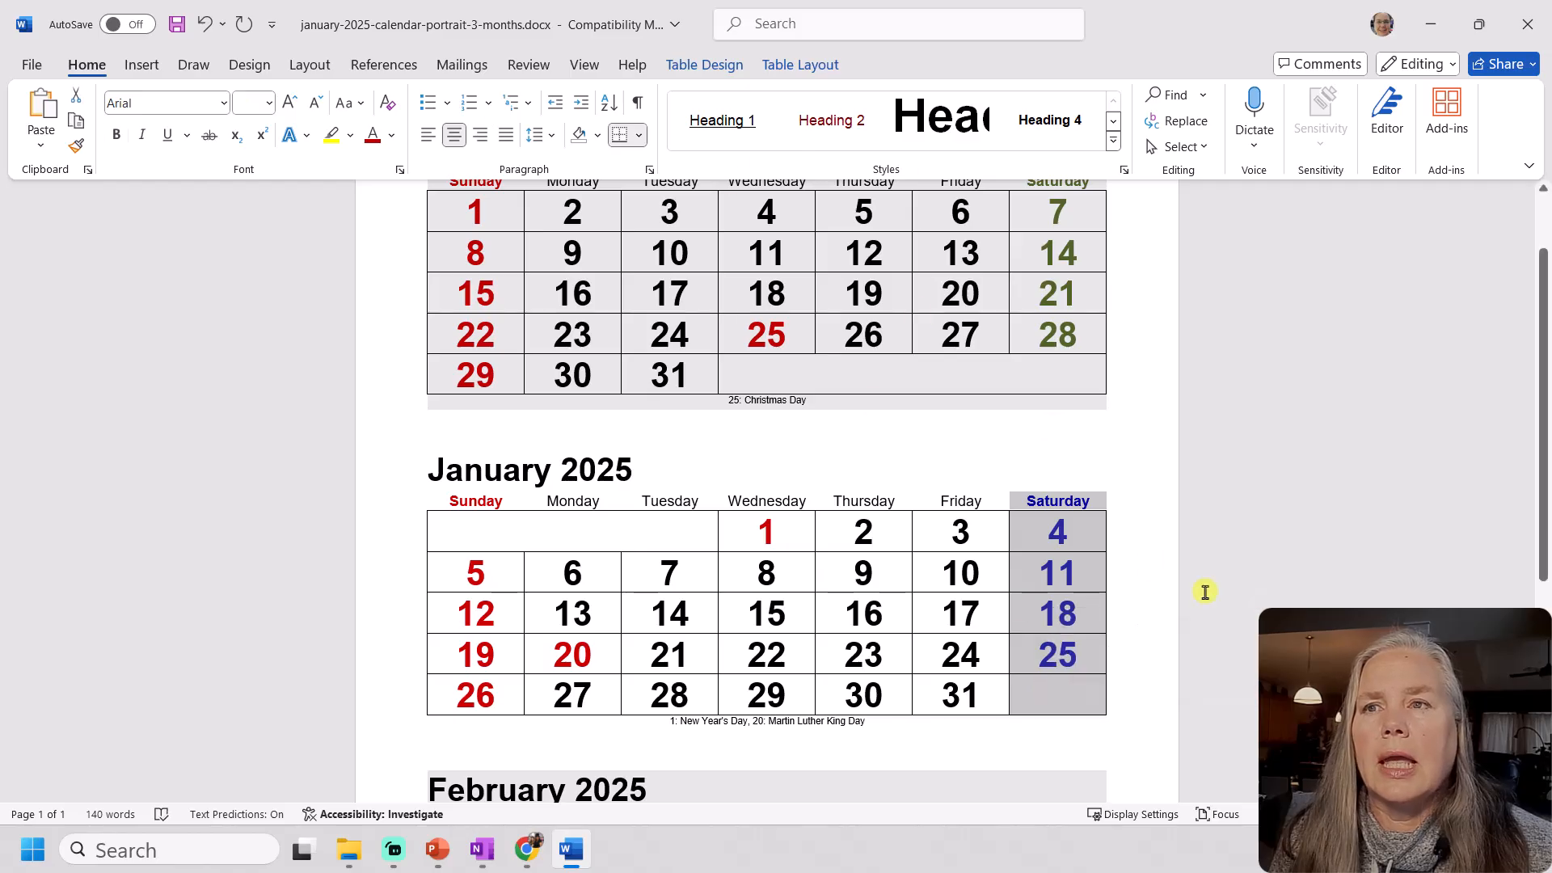
left_click(395, 138)
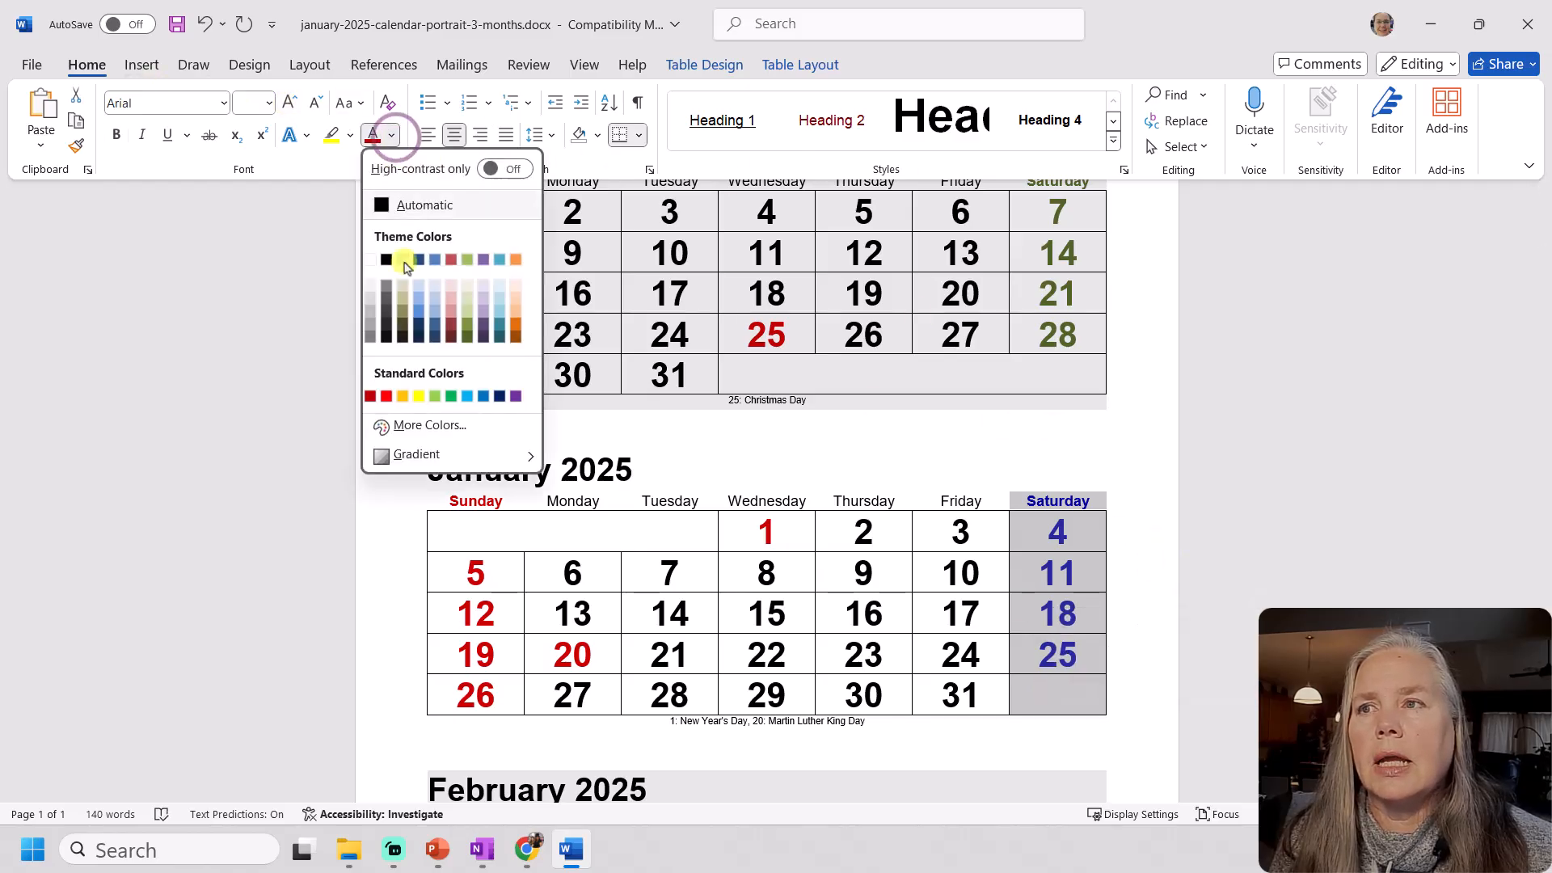
left_click(468, 339)
Recolor January's Sunday column and the holiday dates 20 and 1 in the standard dark red
left_click_drag(444, 494, 483, 691)
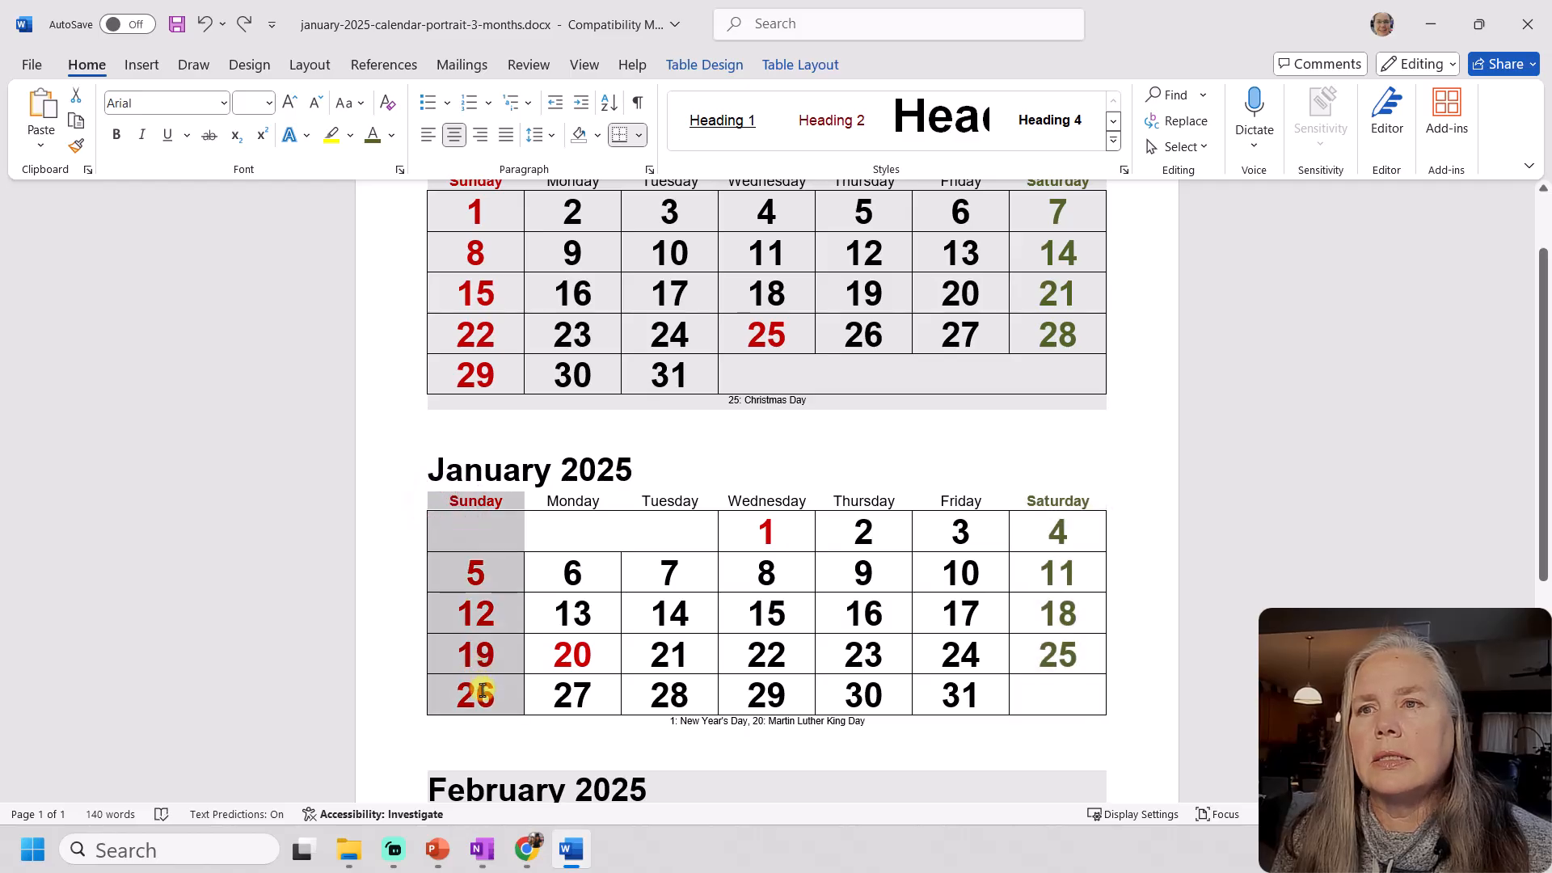
left_click(391, 134)
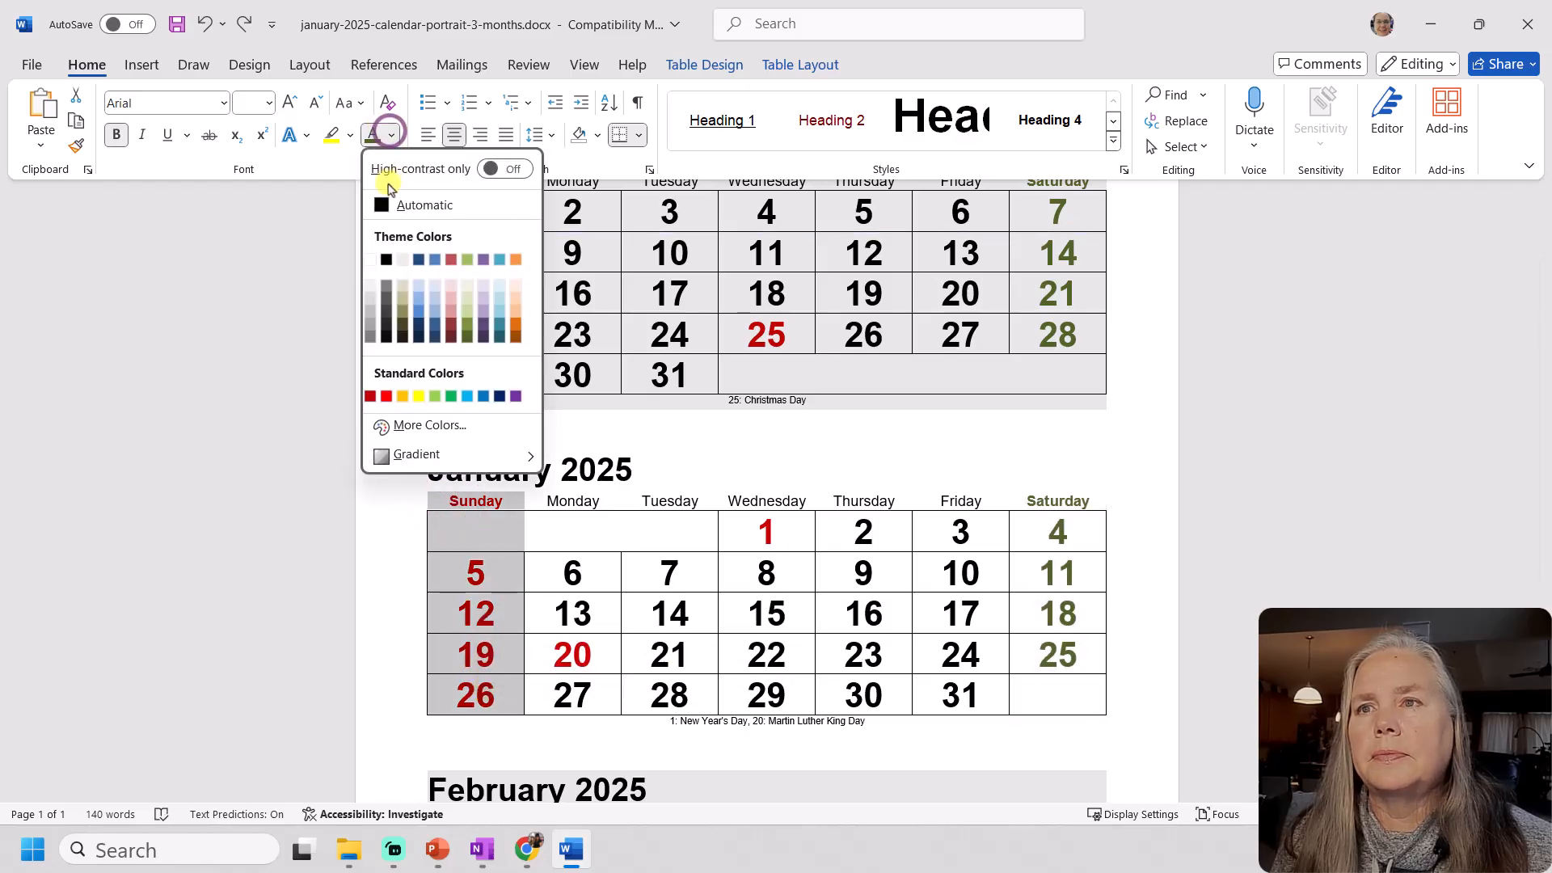
left_click(370, 396)
double_click(572, 651)
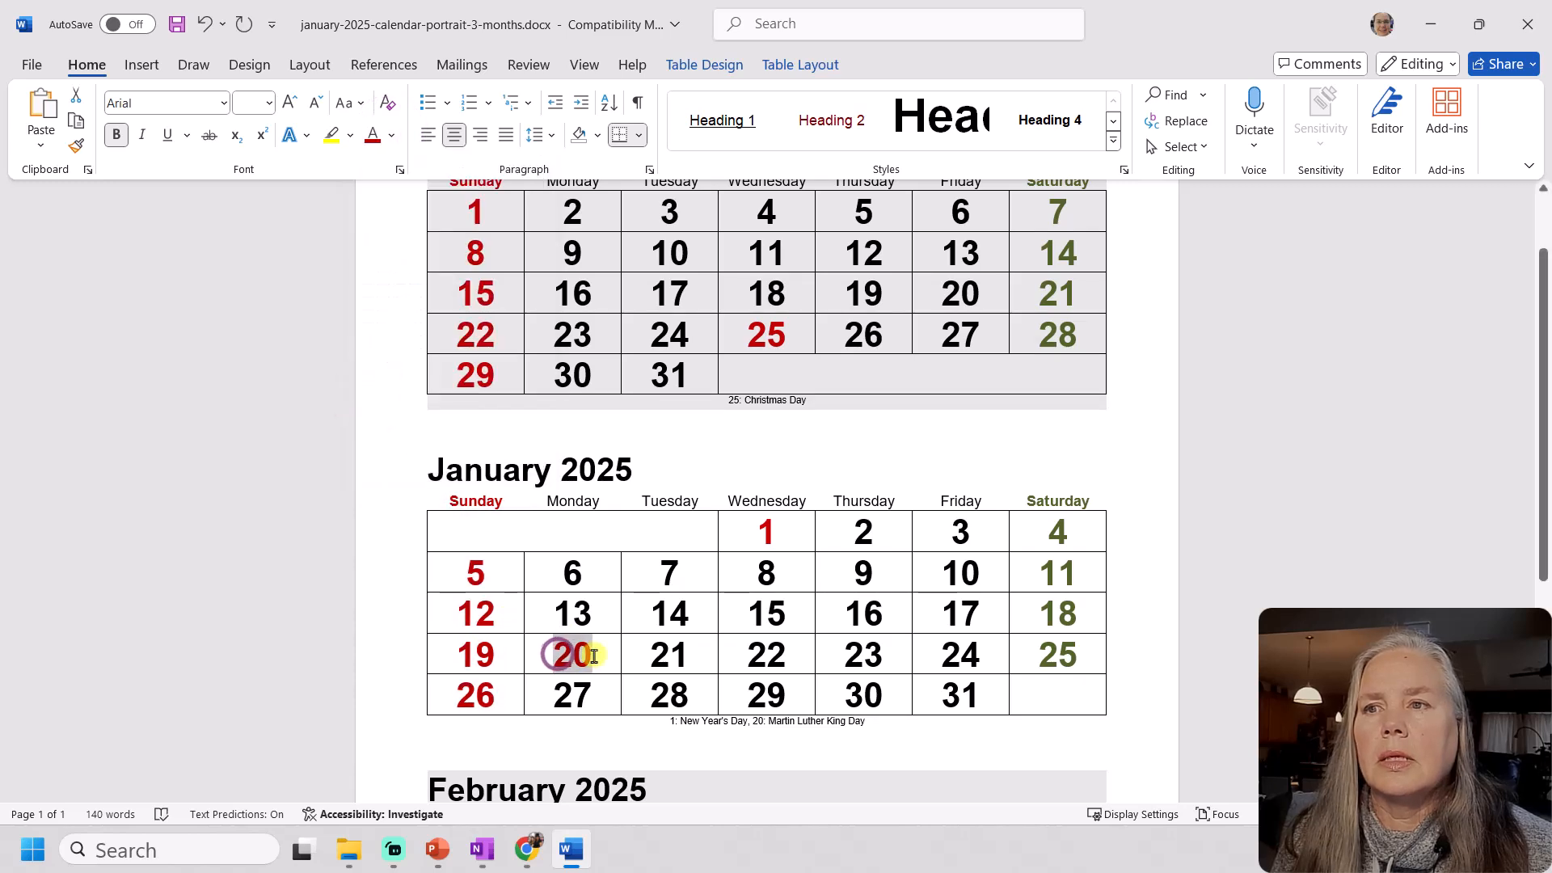
left_click(374, 135)
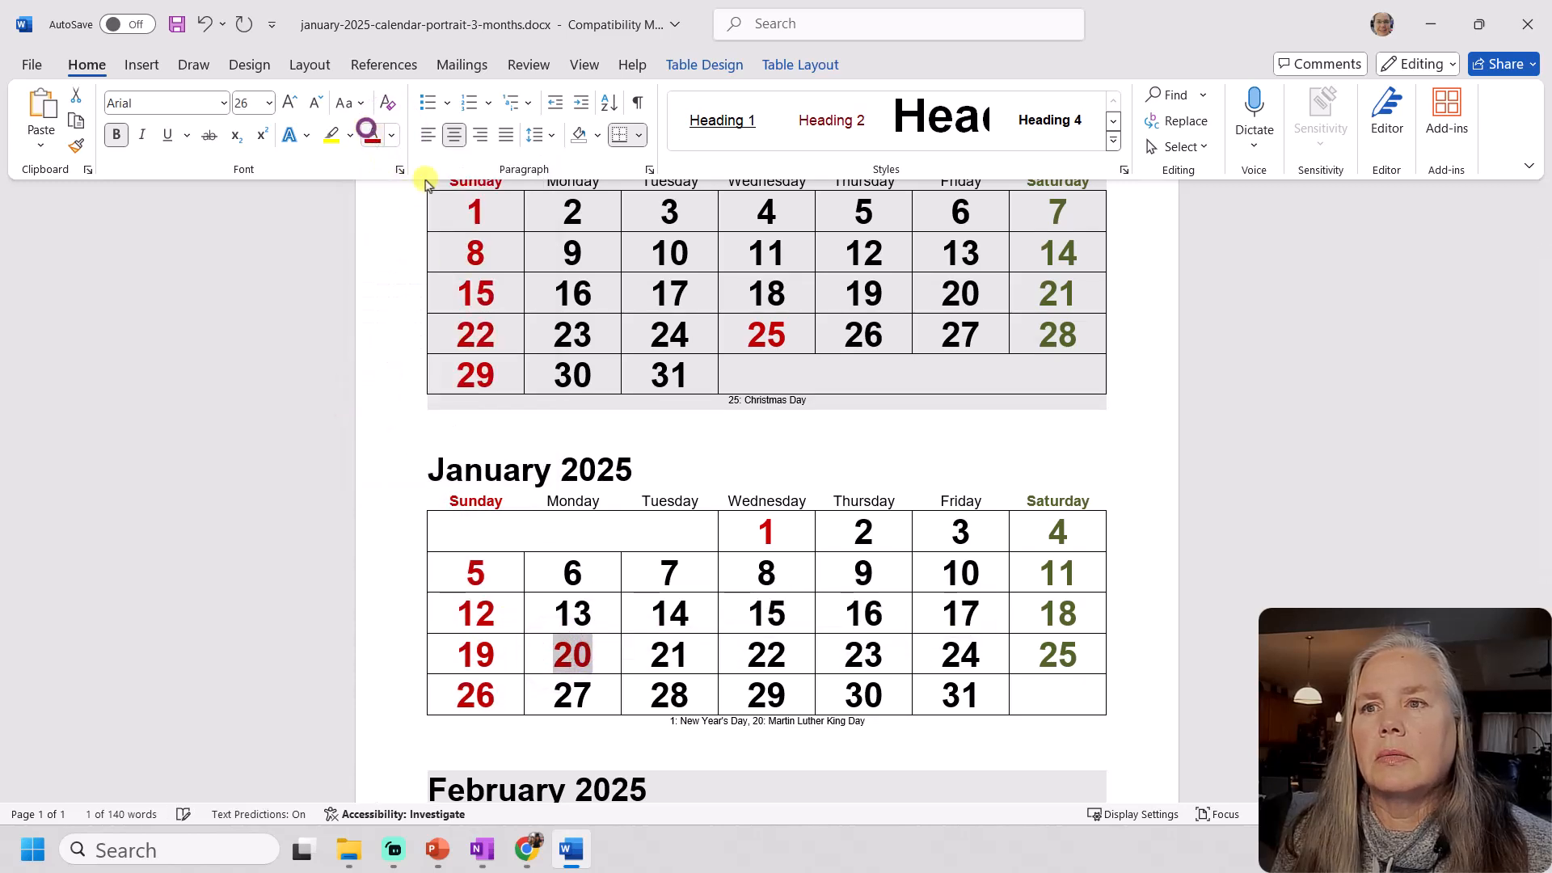
double_click(751, 530)
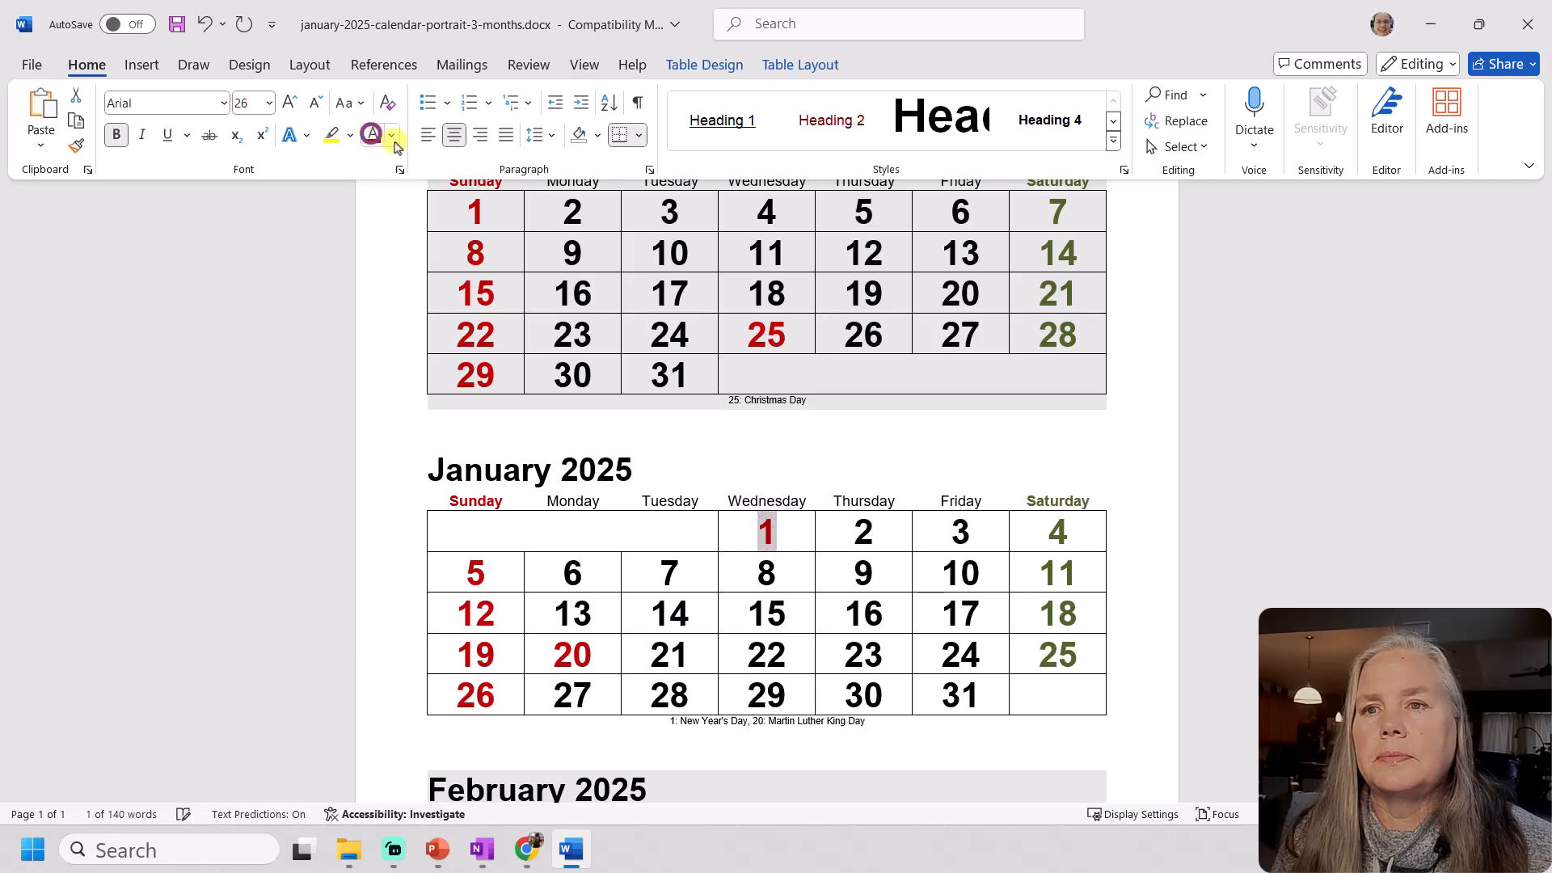
scroll(938, 603, "down", 1)
left_click(430, 436)
left_click_drag(1069, 716, 735, 596)
left_click(936, 728)
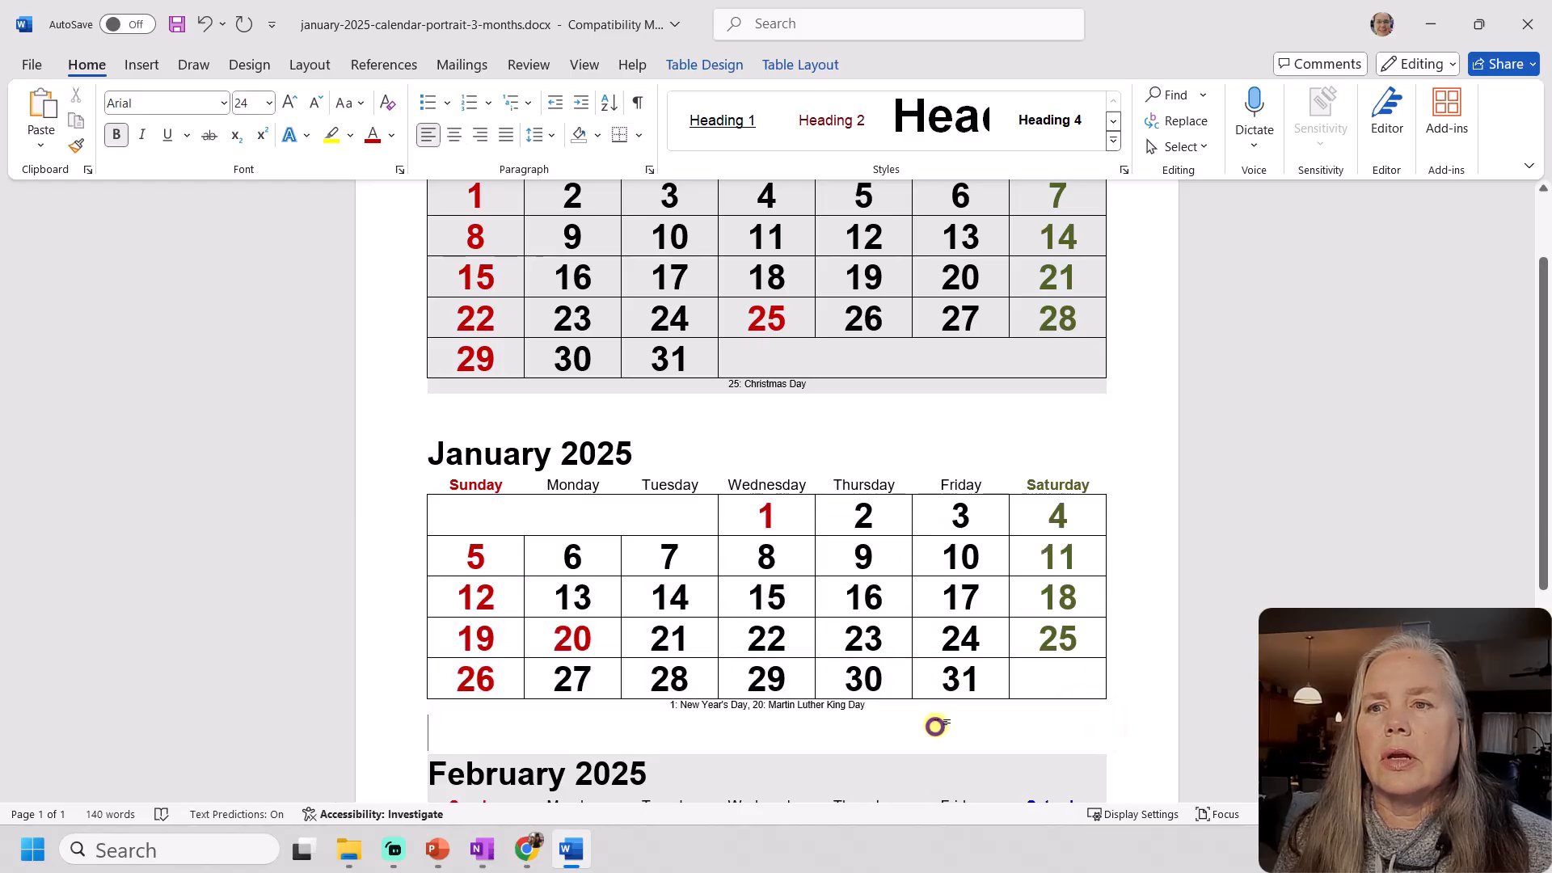
left_click_drag(938, 709, 457, 467)
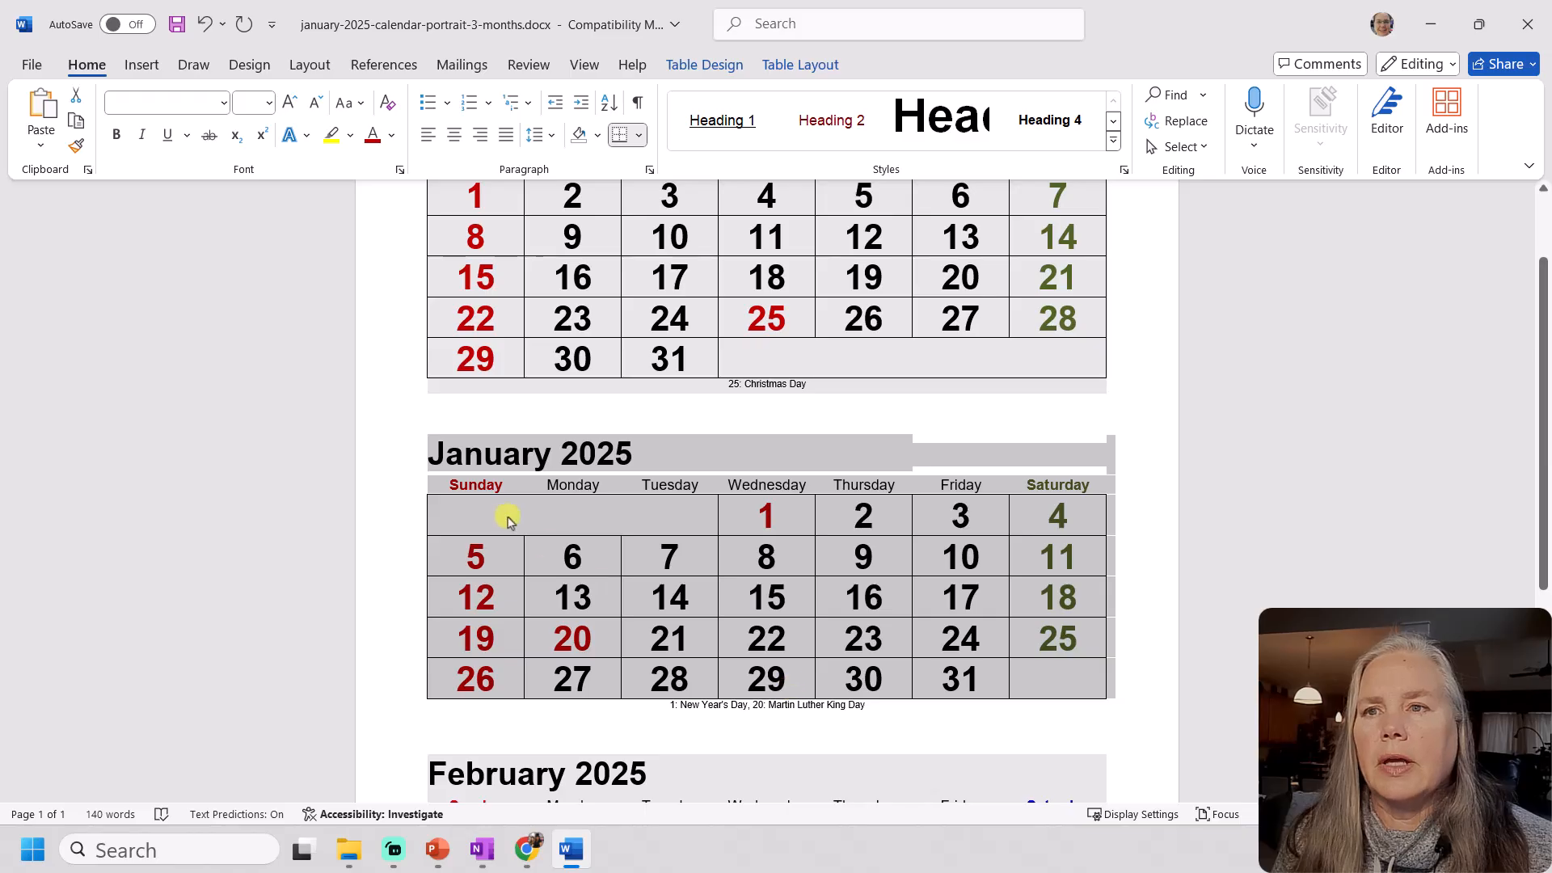
left_click(508, 520)
mouse_move(424, 445)
left_mouse_down()
mouse_move(807, 661)
mouse_move(1078, 707)
left_mouse_up()
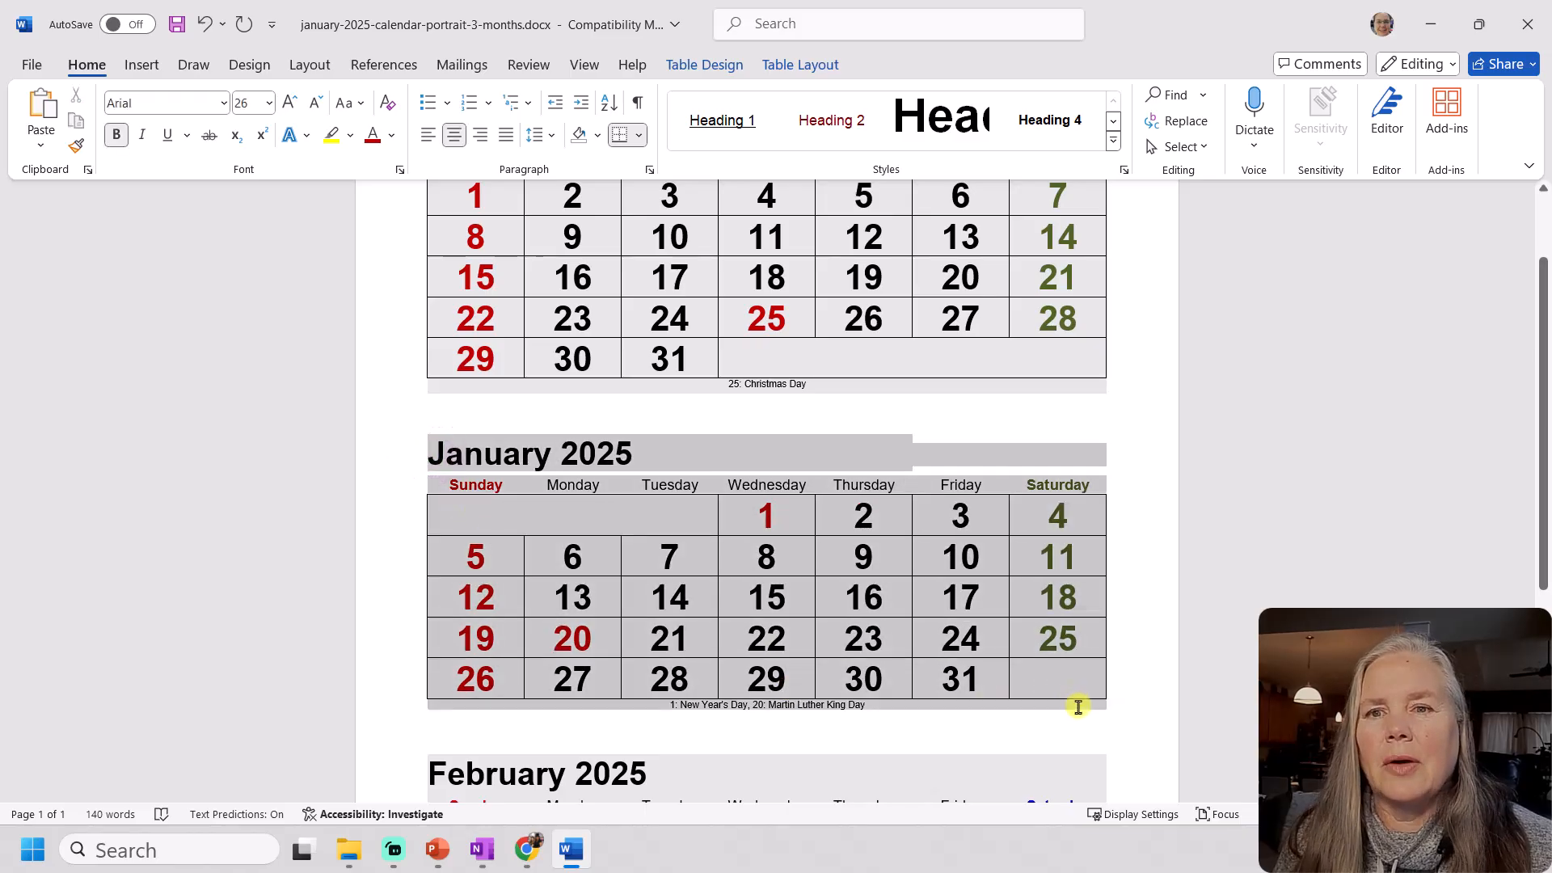
left_click(981, 629)
right_click(980, 629)
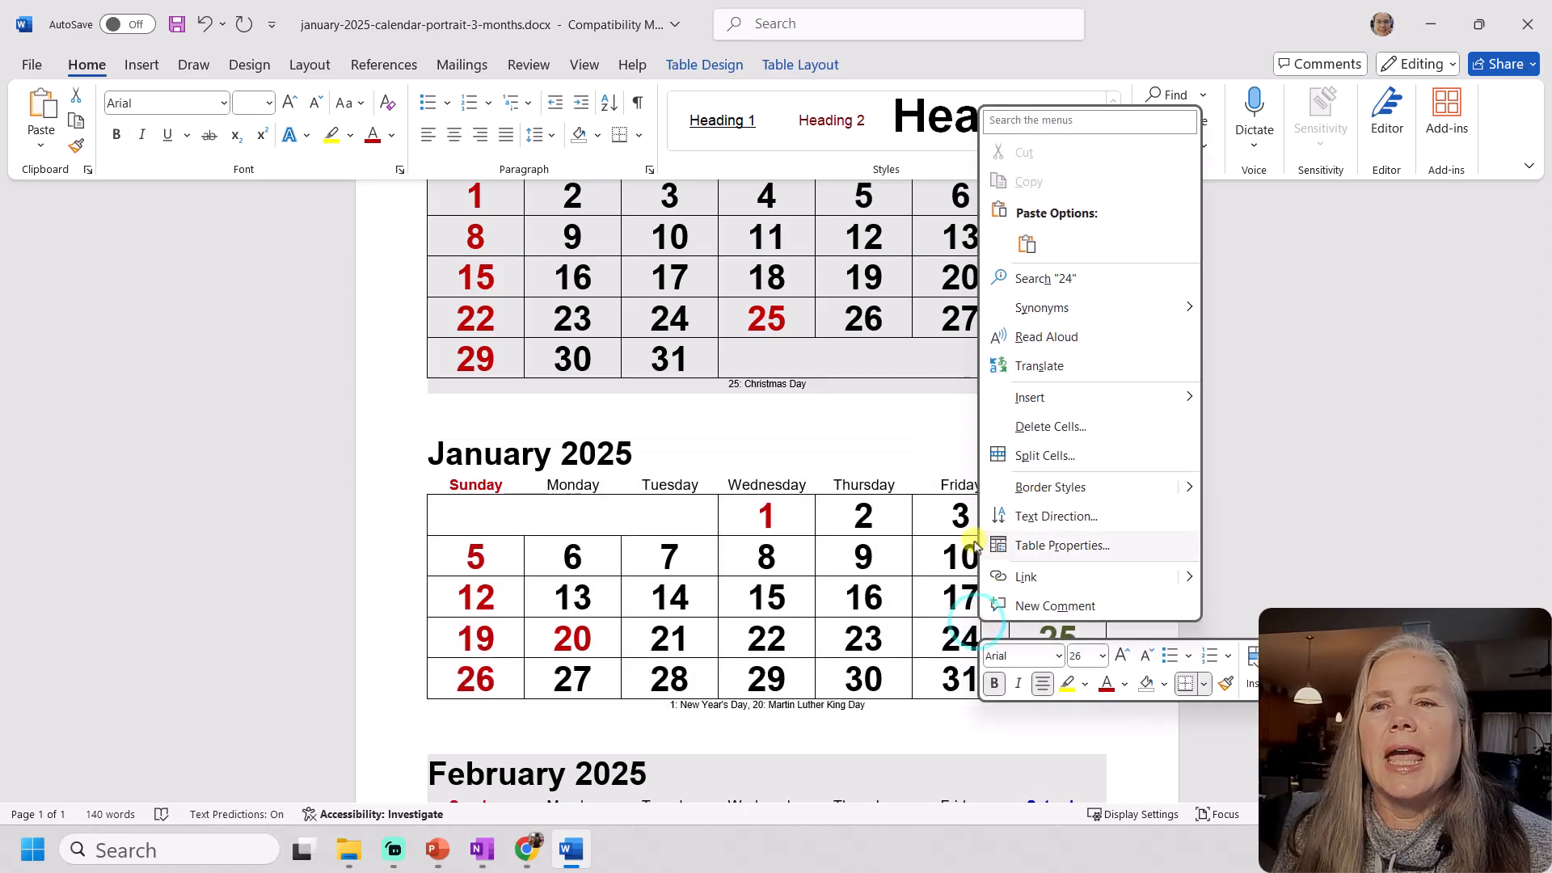
left_click(632, 568)
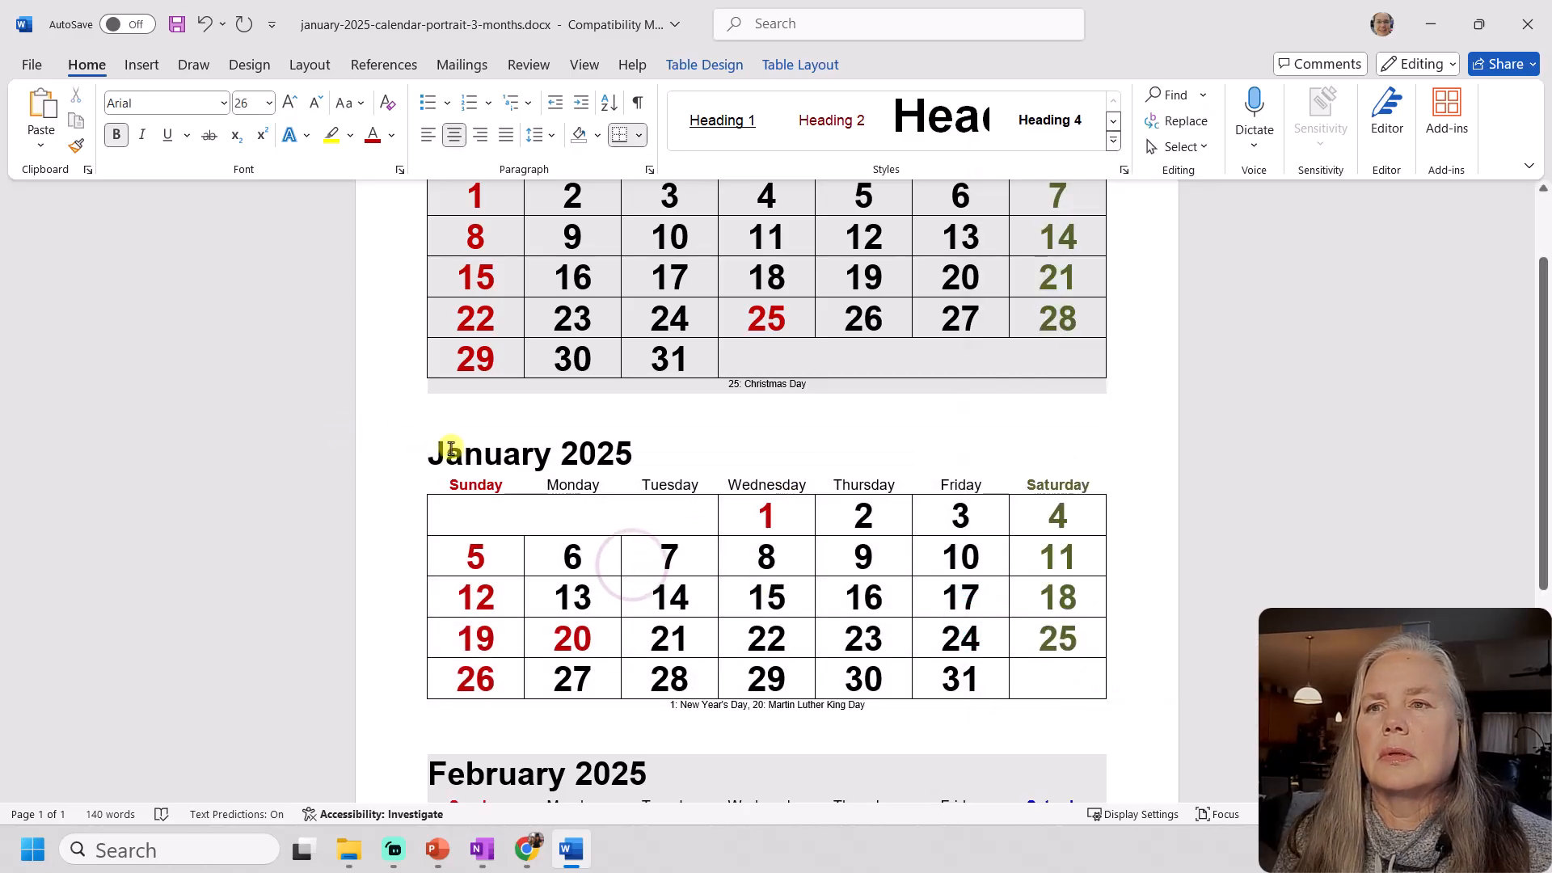
mouse_move(429, 447)
left_mouse_down()
mouse_move(1053, 644)
mouse_move(1098, 712)
left_mouse_up()
left_click(808, 602)
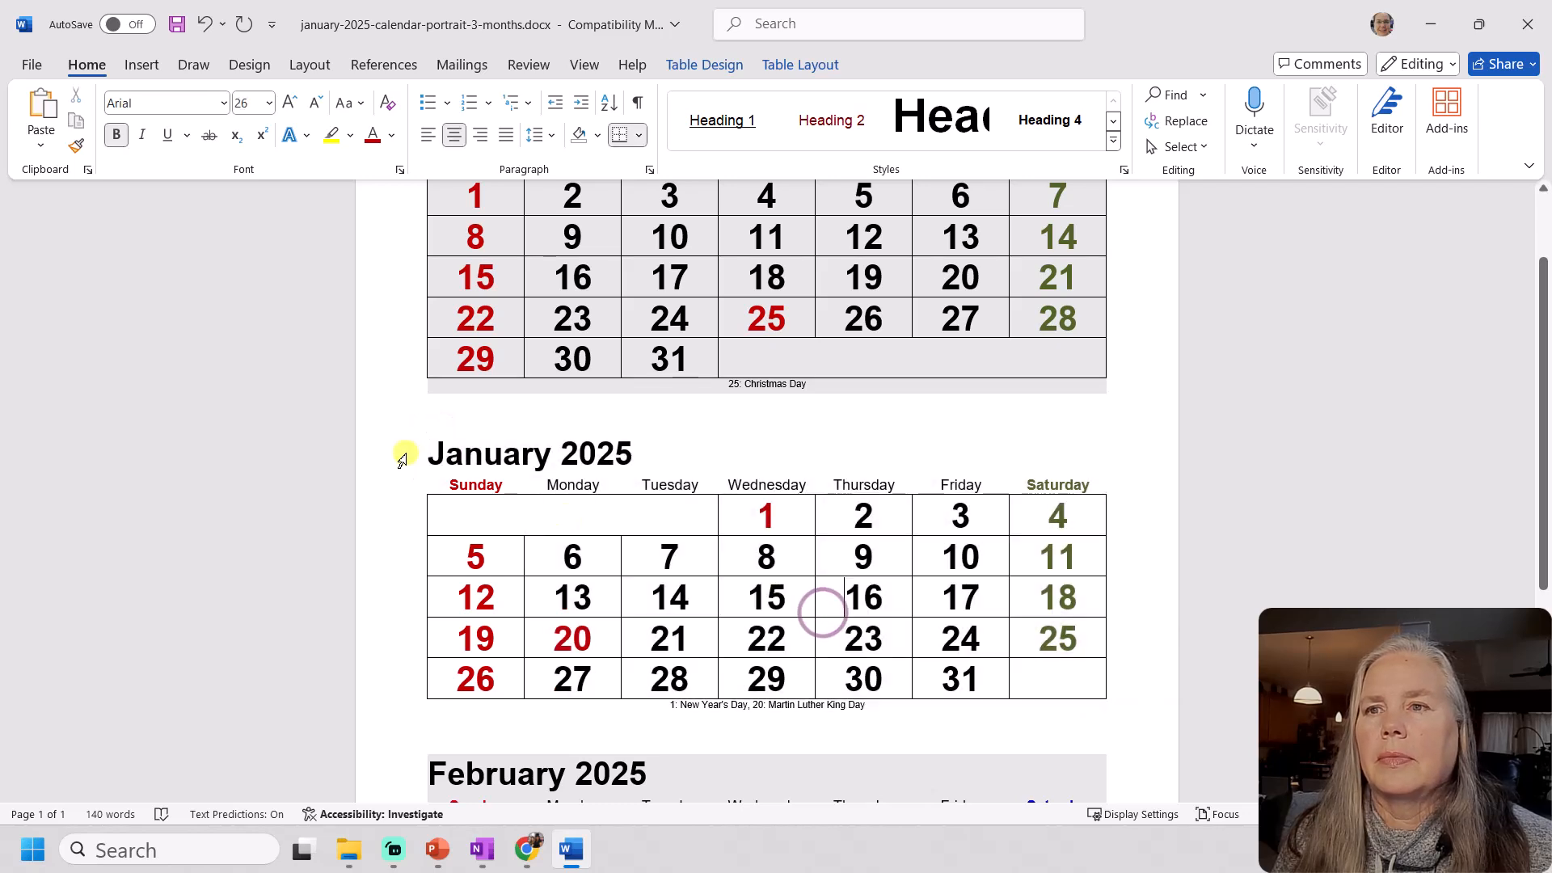
Copy the whole January 2025 calendar, from its heading through the holiday note below the dates
left_click_drag(414, 444, 779, 703)
right_click(838, 579)
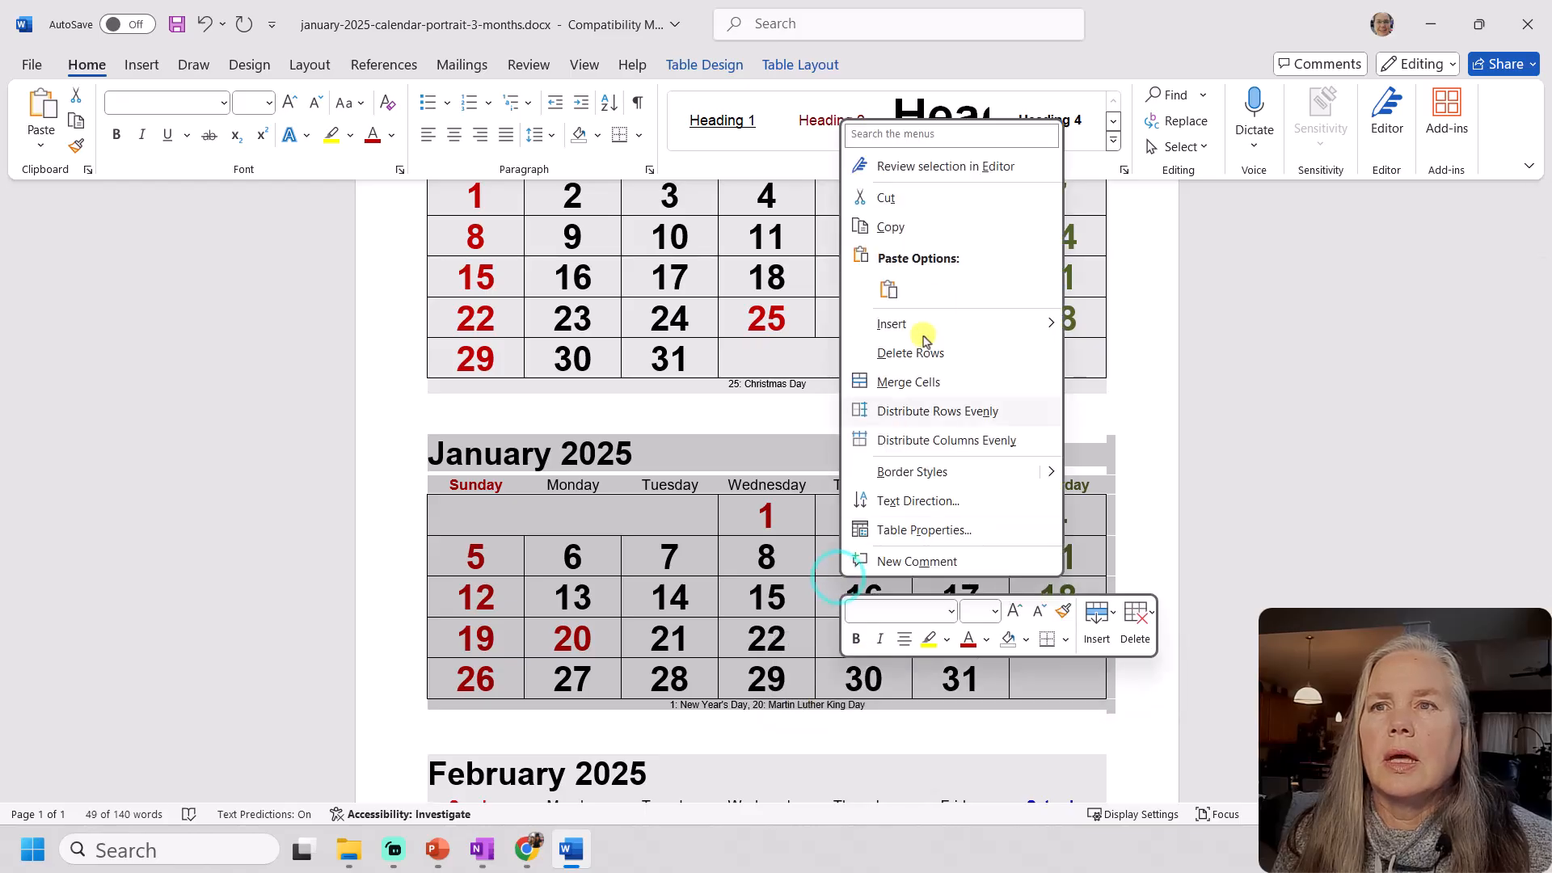
left_click(905, 224)
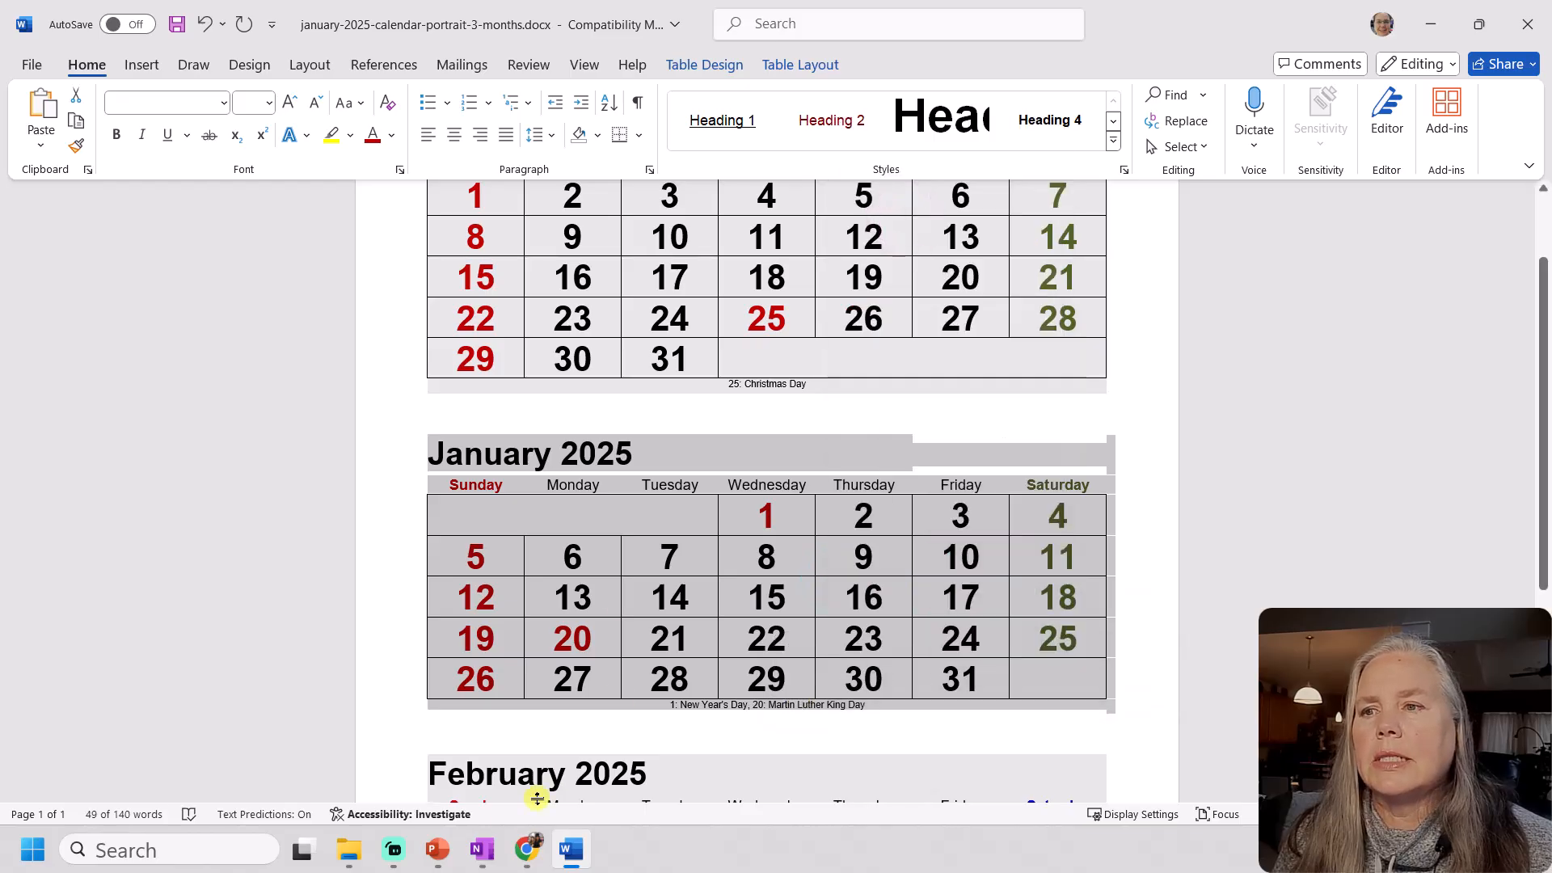
Switch to the OneNote planner page and paste the January calendar as a picture in the blank area beyond the reference planner image
left_click(483, 847)
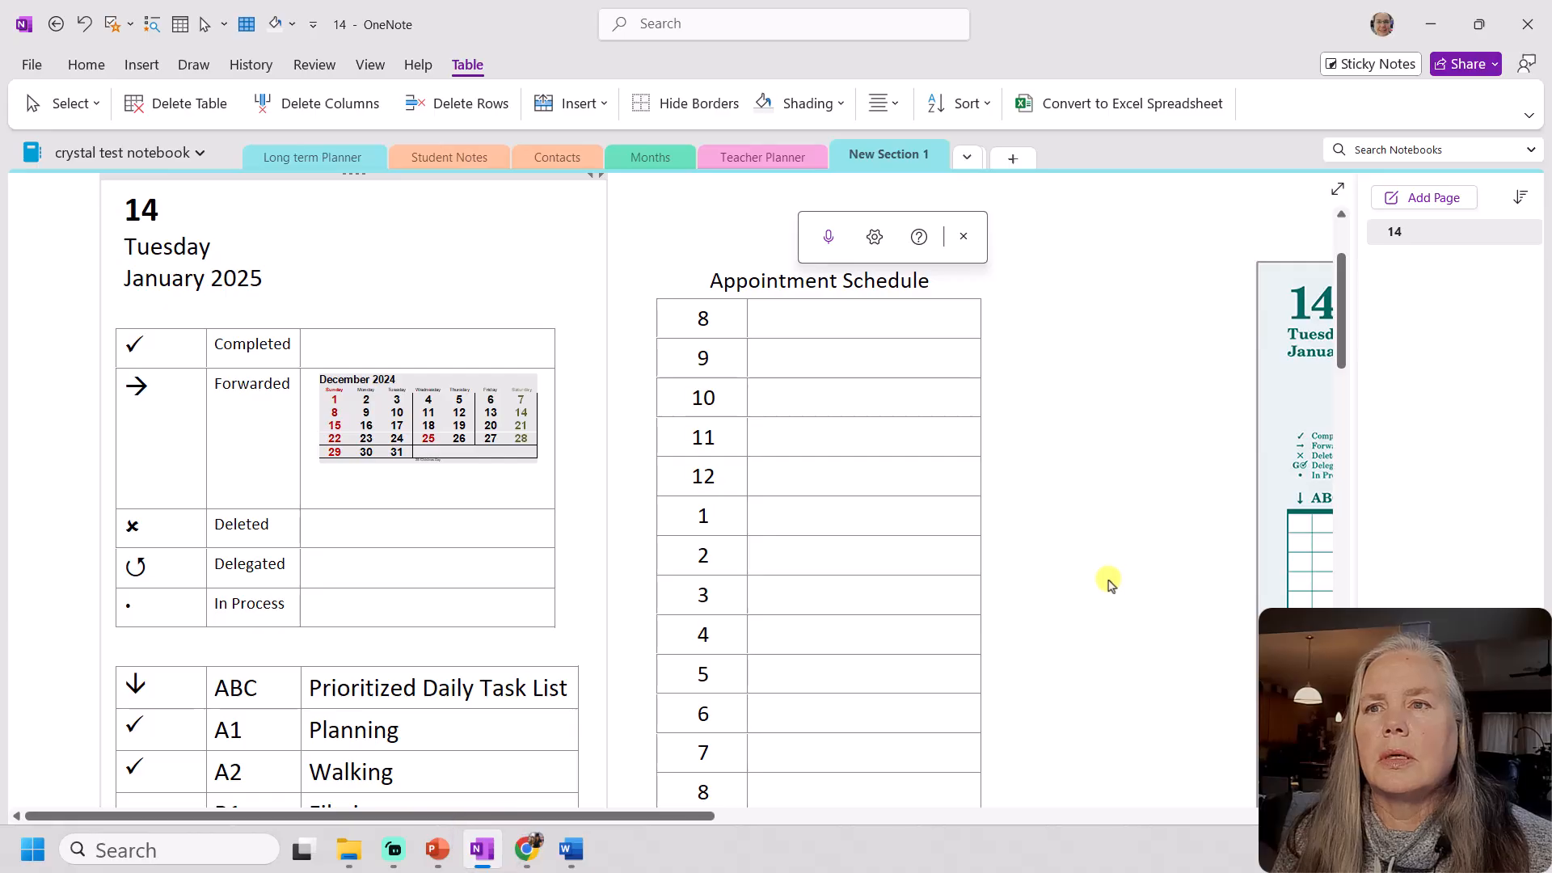
scroll(1108, 582, "up", 3)
scroll(1110, 563, "down", 2)
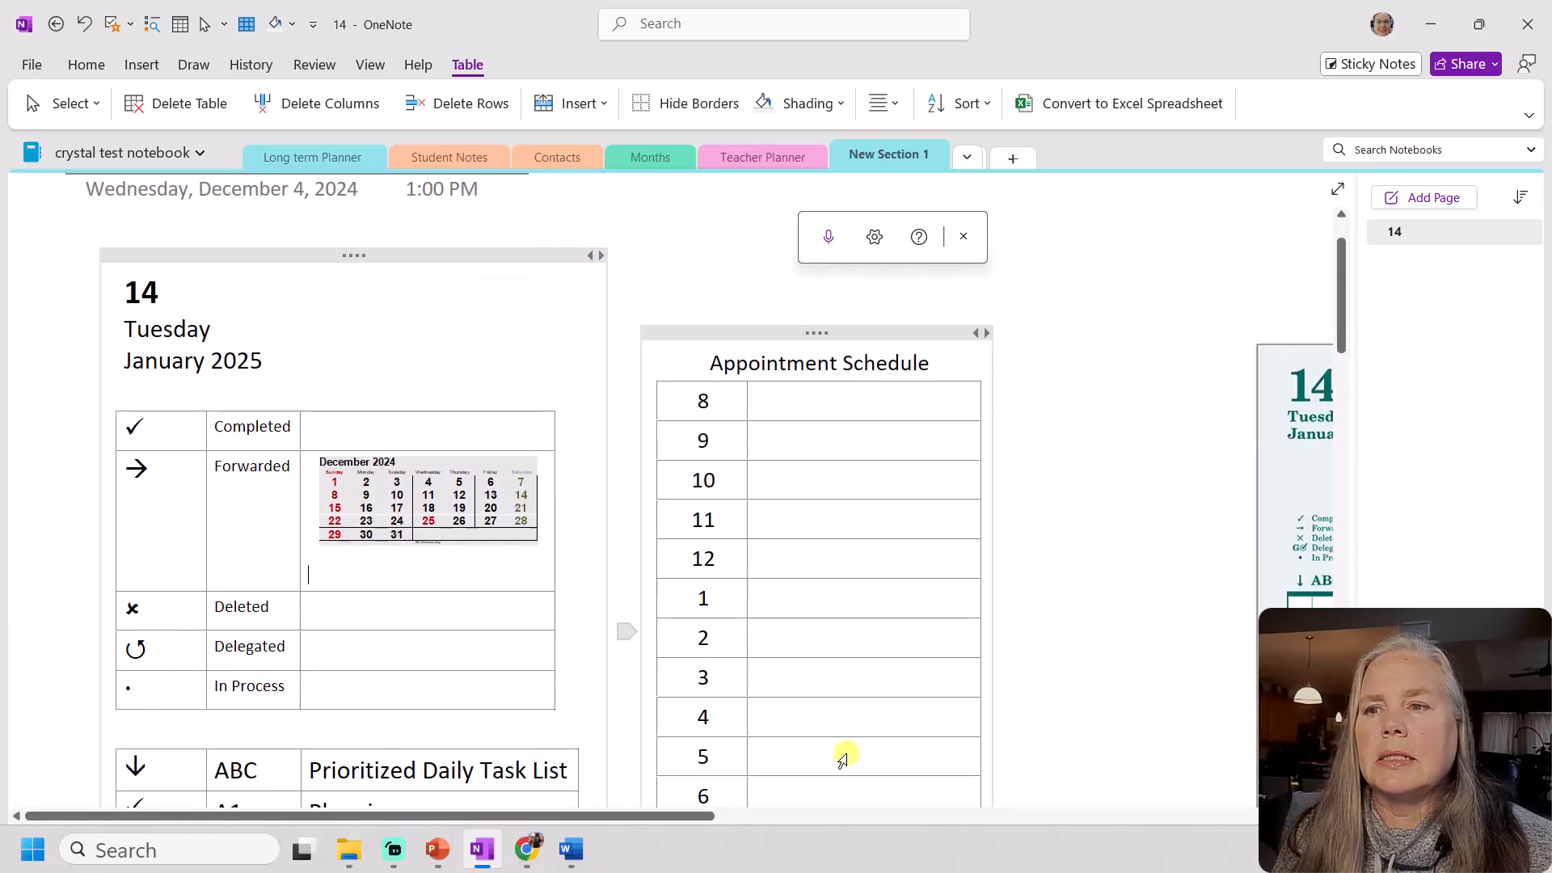
left_click_drag(702, 814, 1177, 764)
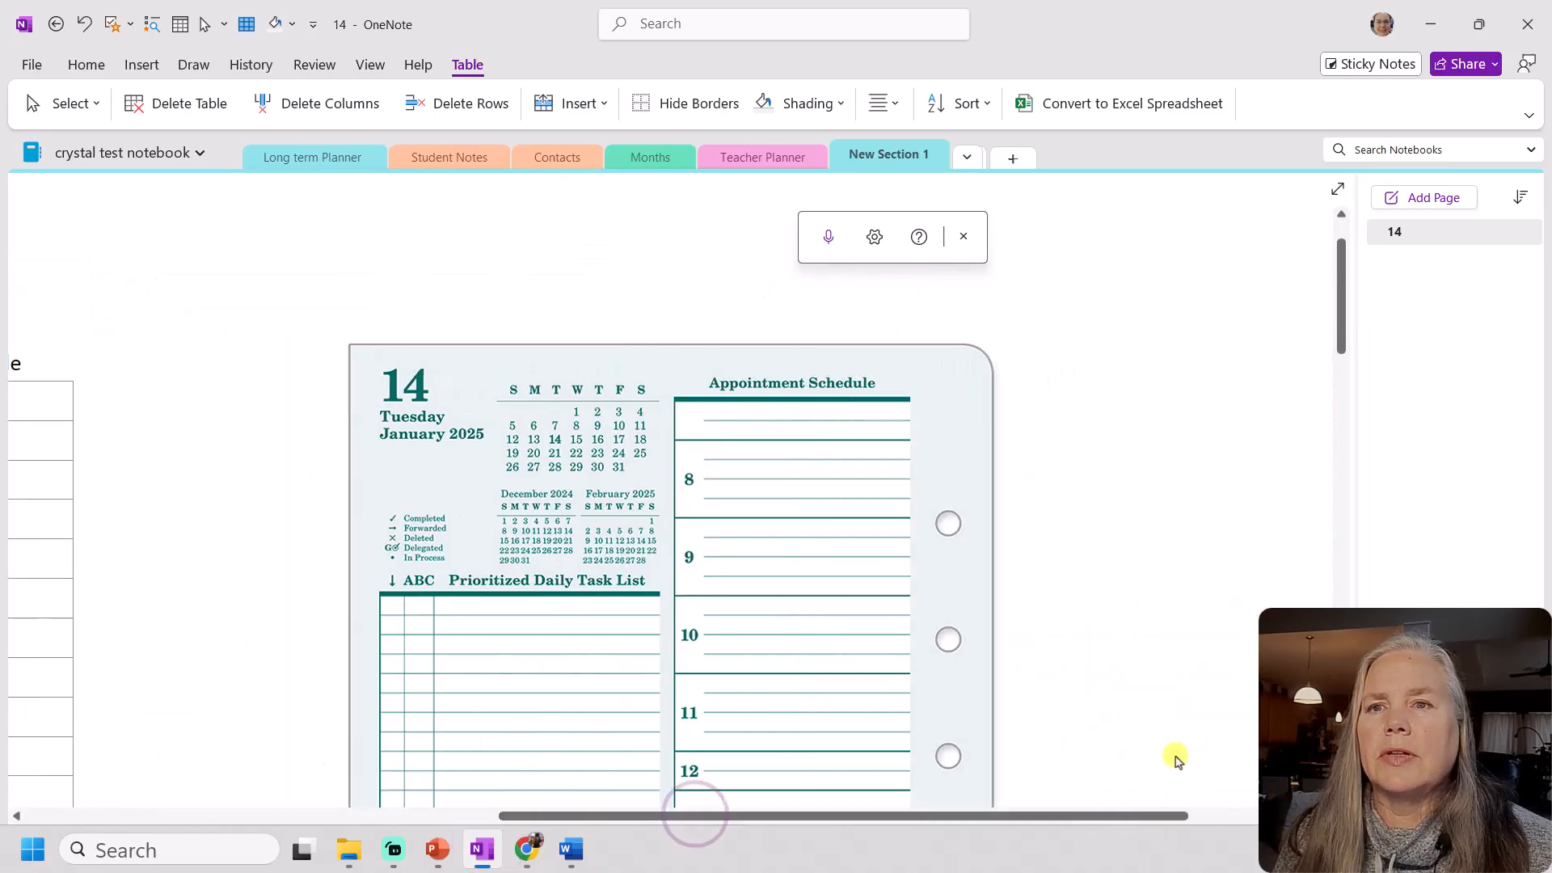
right_click(1151, 480)
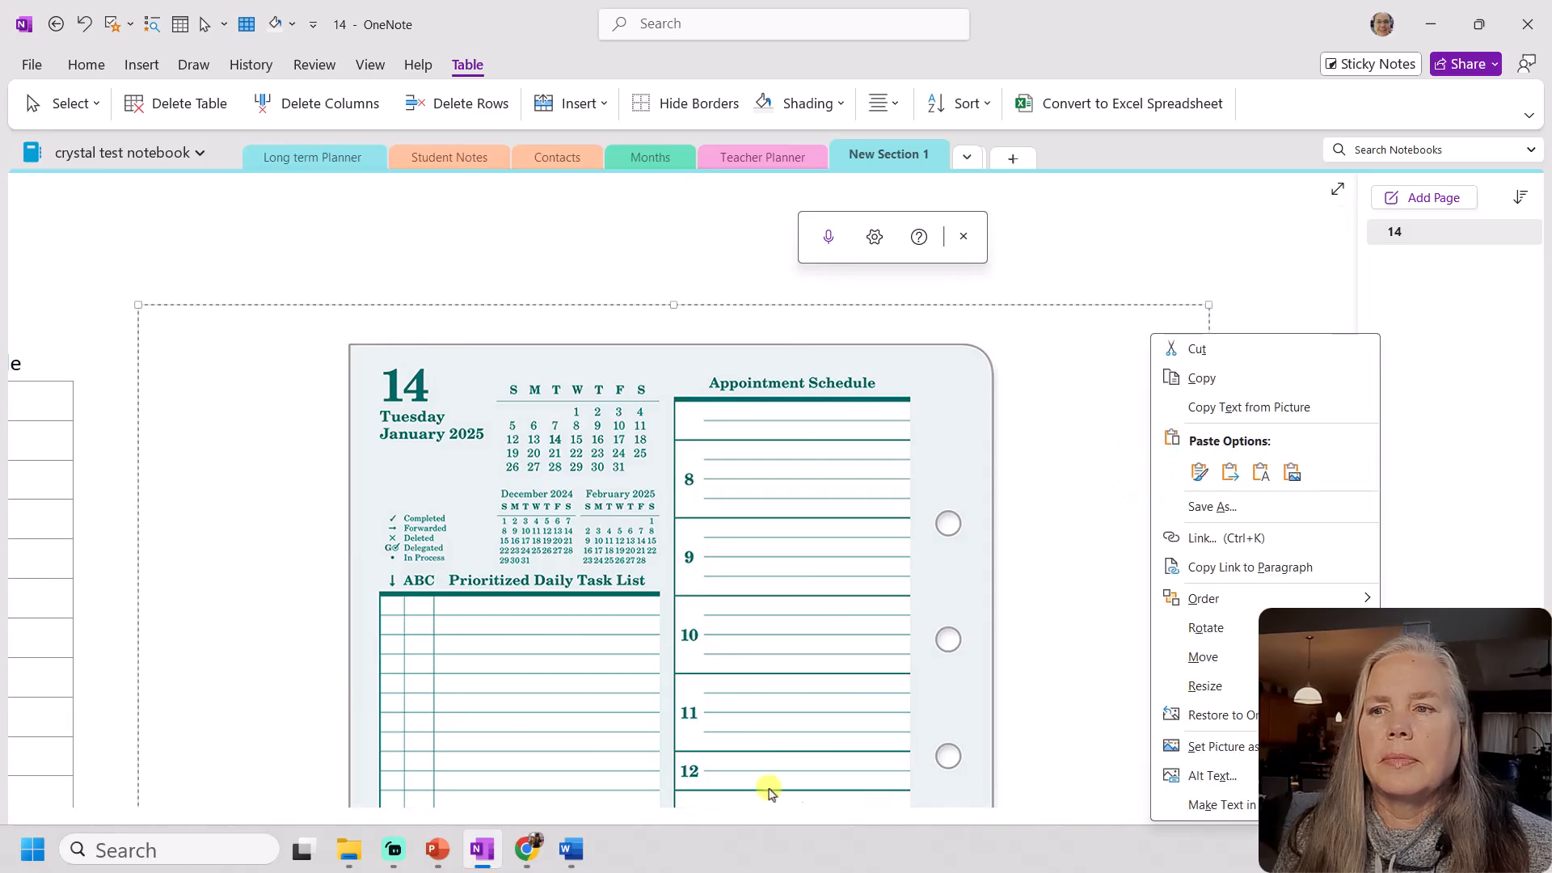
left_click(1017, 752)
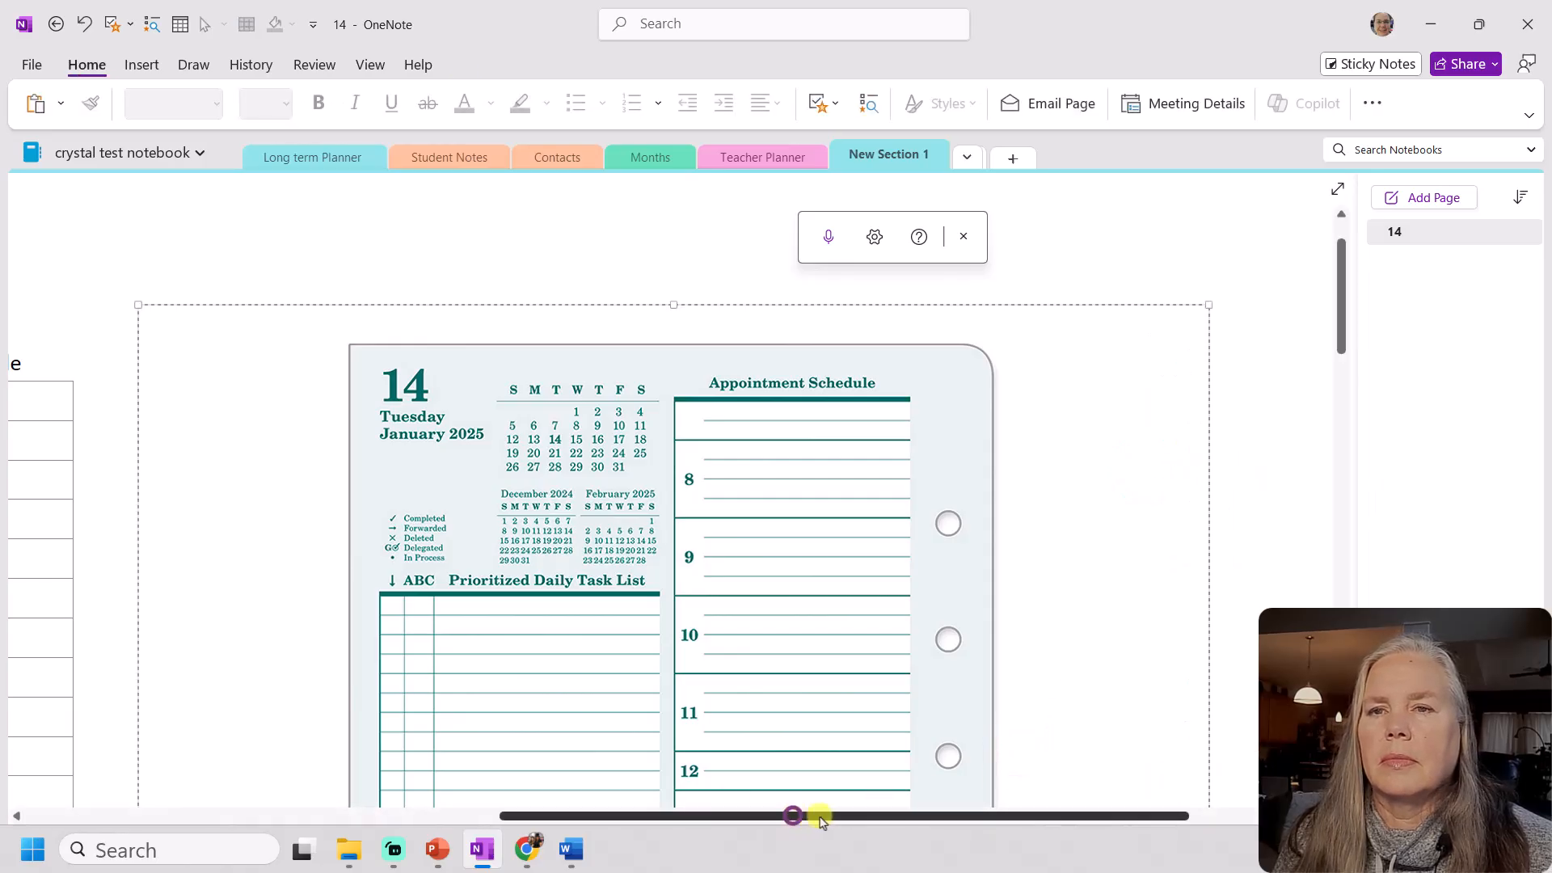
left_click_drag(797, 818, 1084, 471)
right_click(1096, 388)
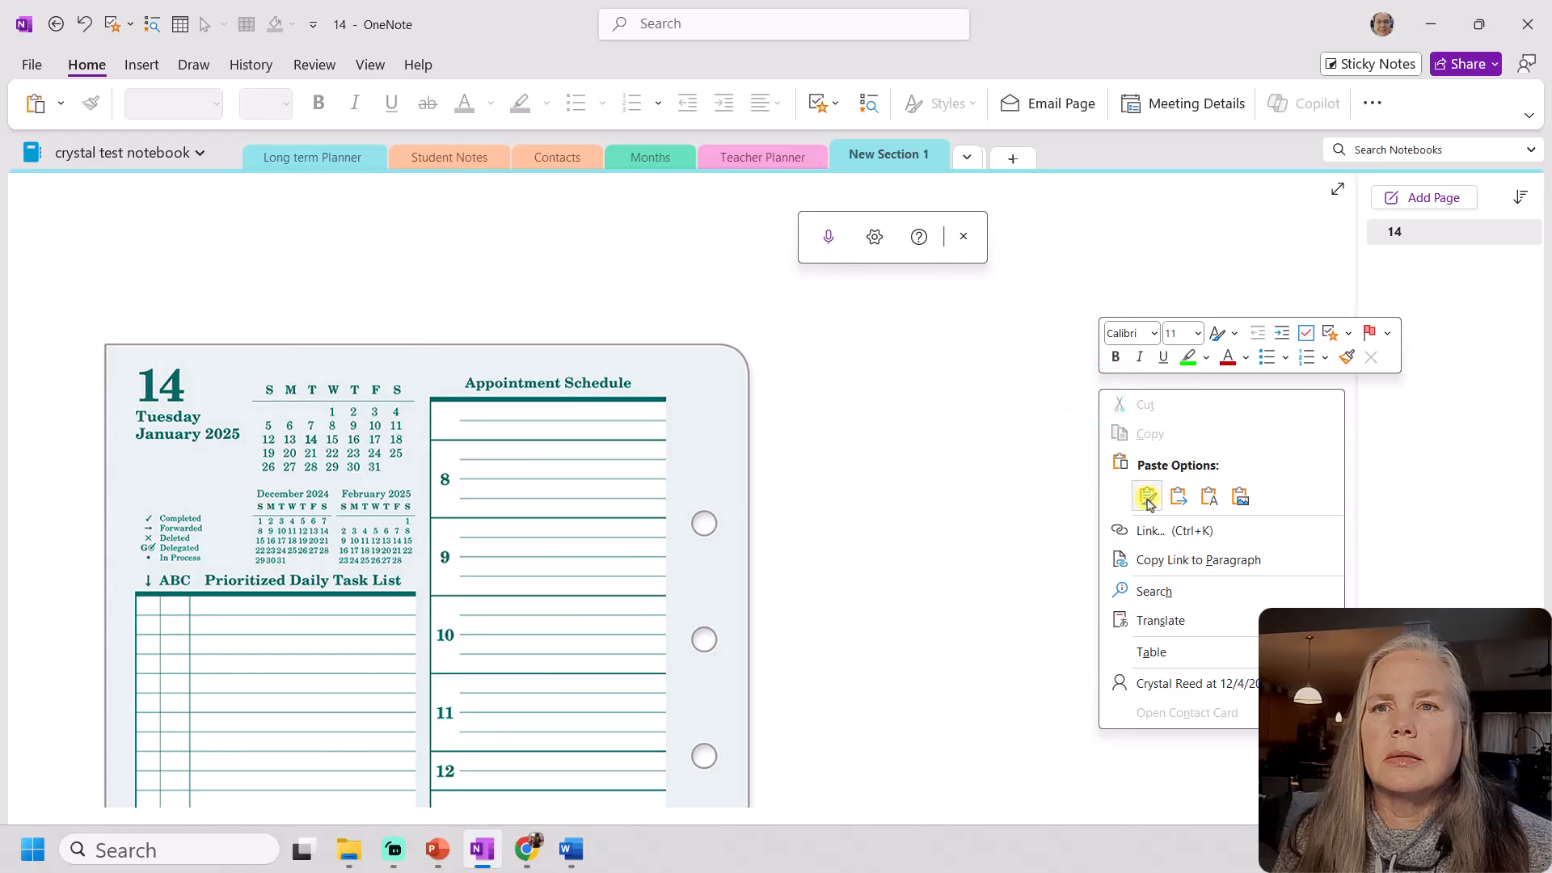
left_click(1240, 495)
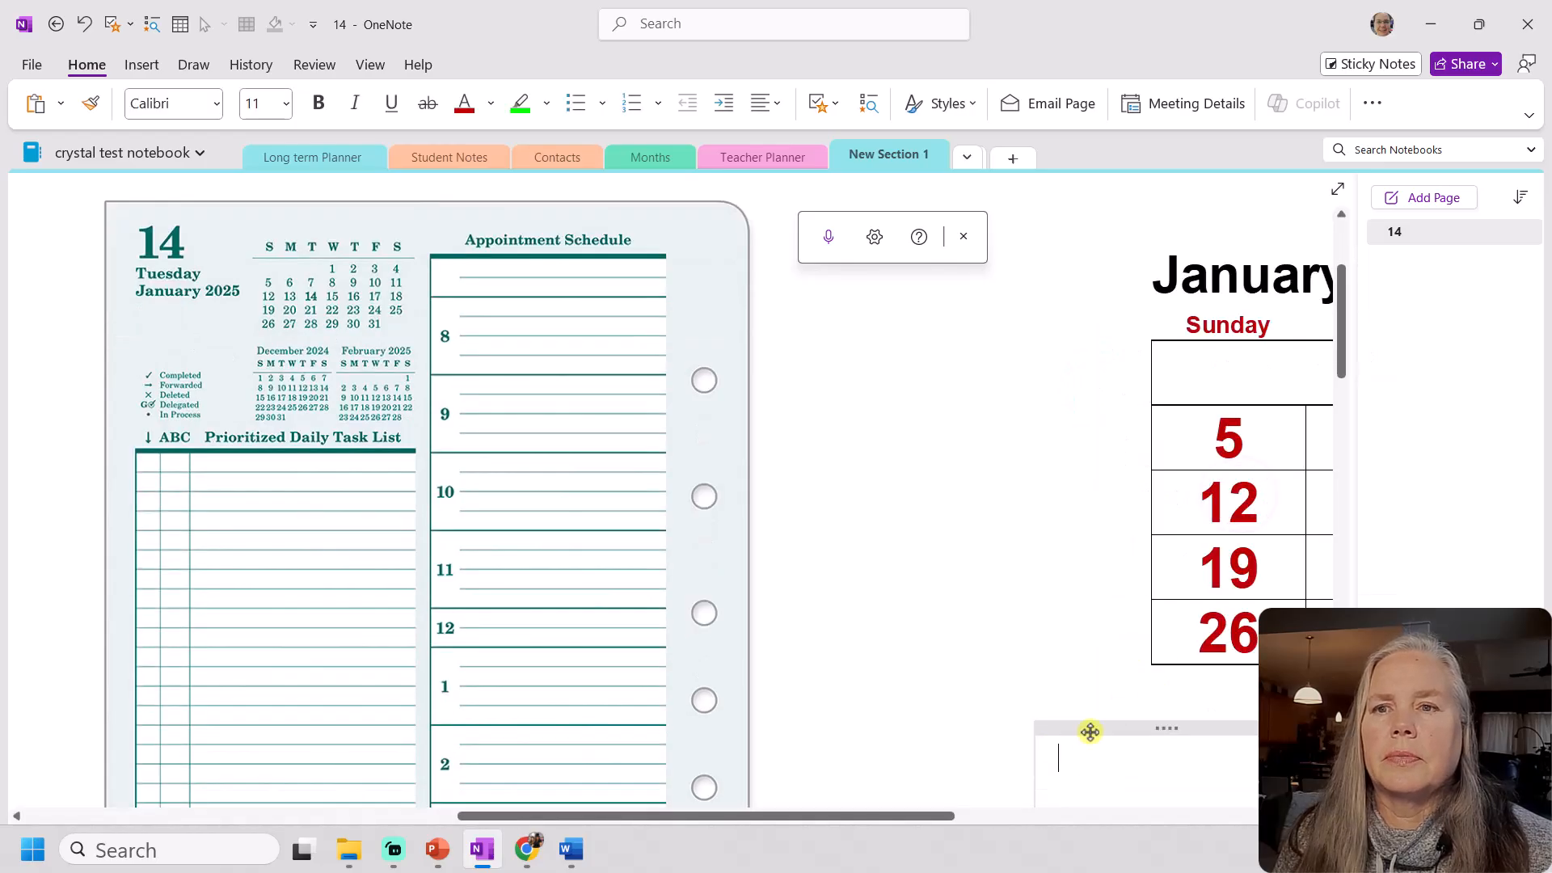
Shrink the pasted January 2025 calendar picture proportionally to about a third of its width
left_click_drag(935, 818, 1240, 811)
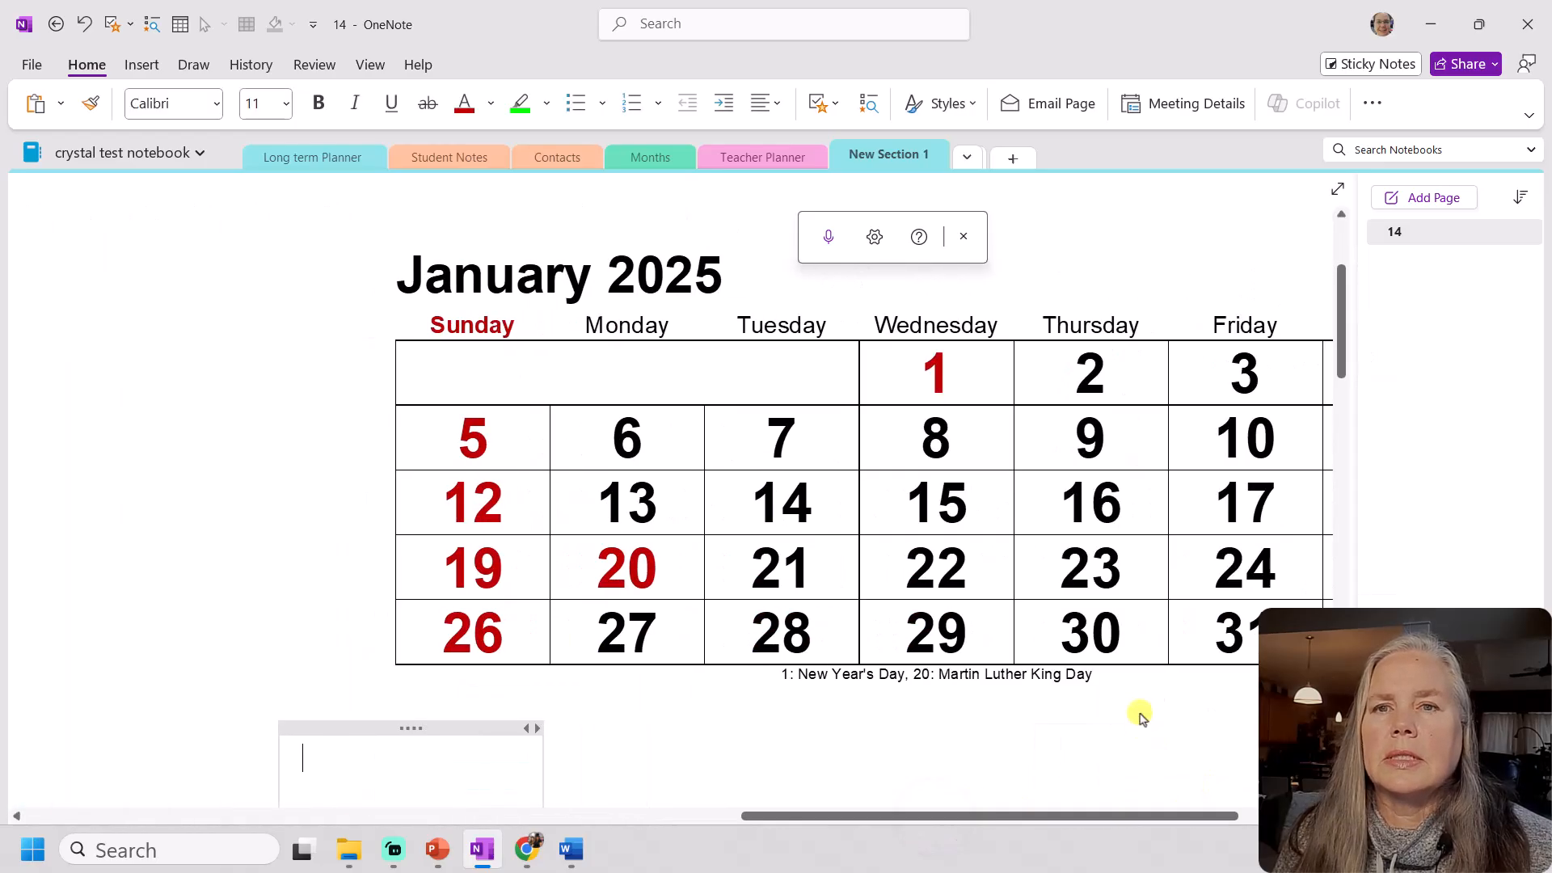
left_click_drag(1067, 818, 1140, 817)
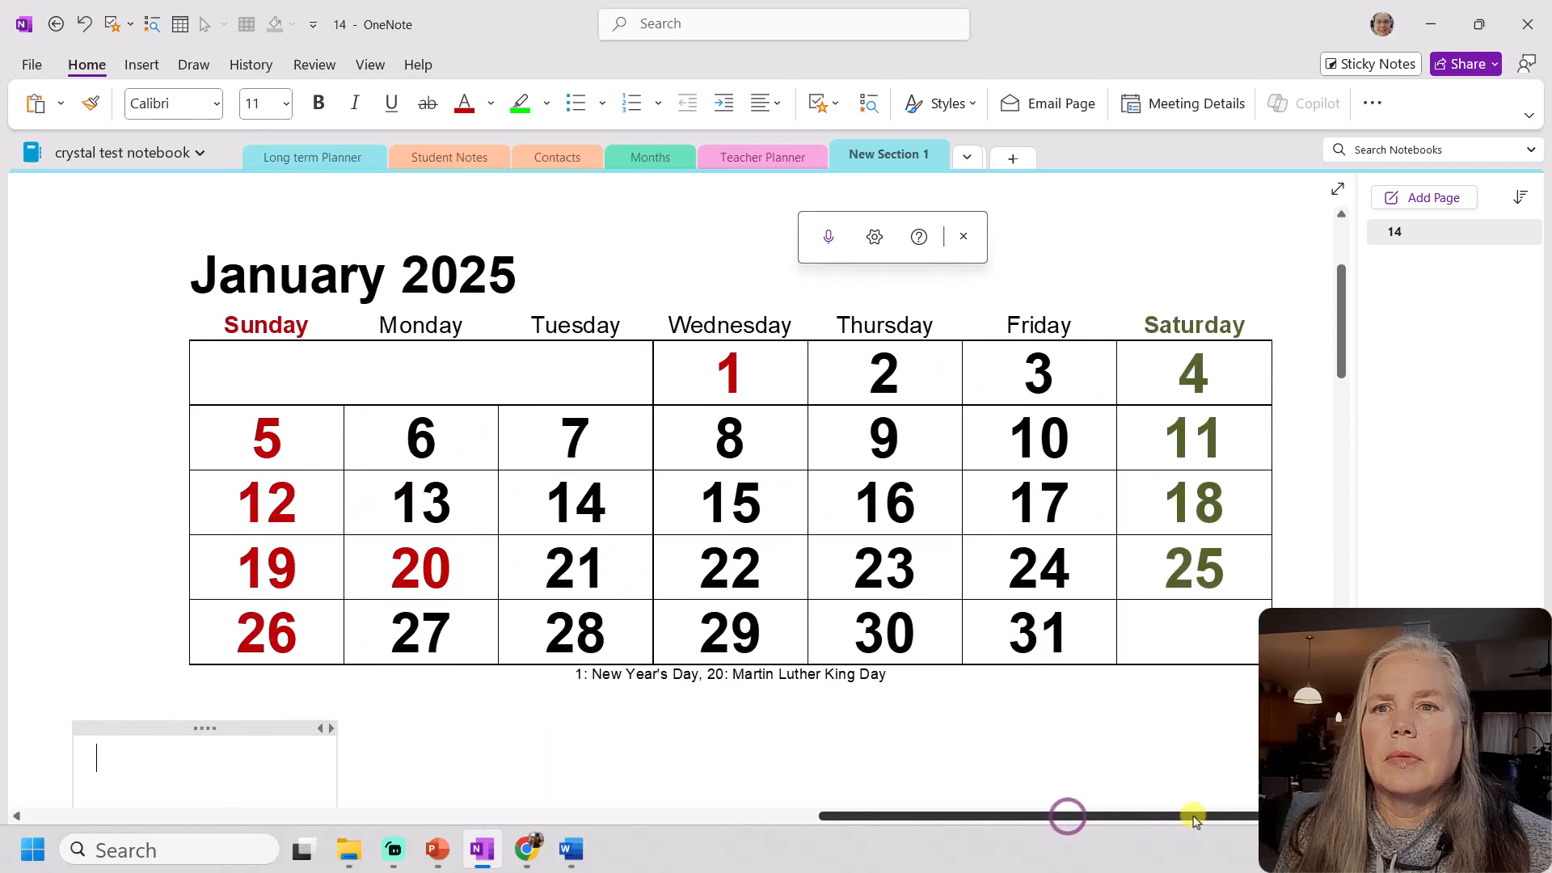
left_click(1191, 670)
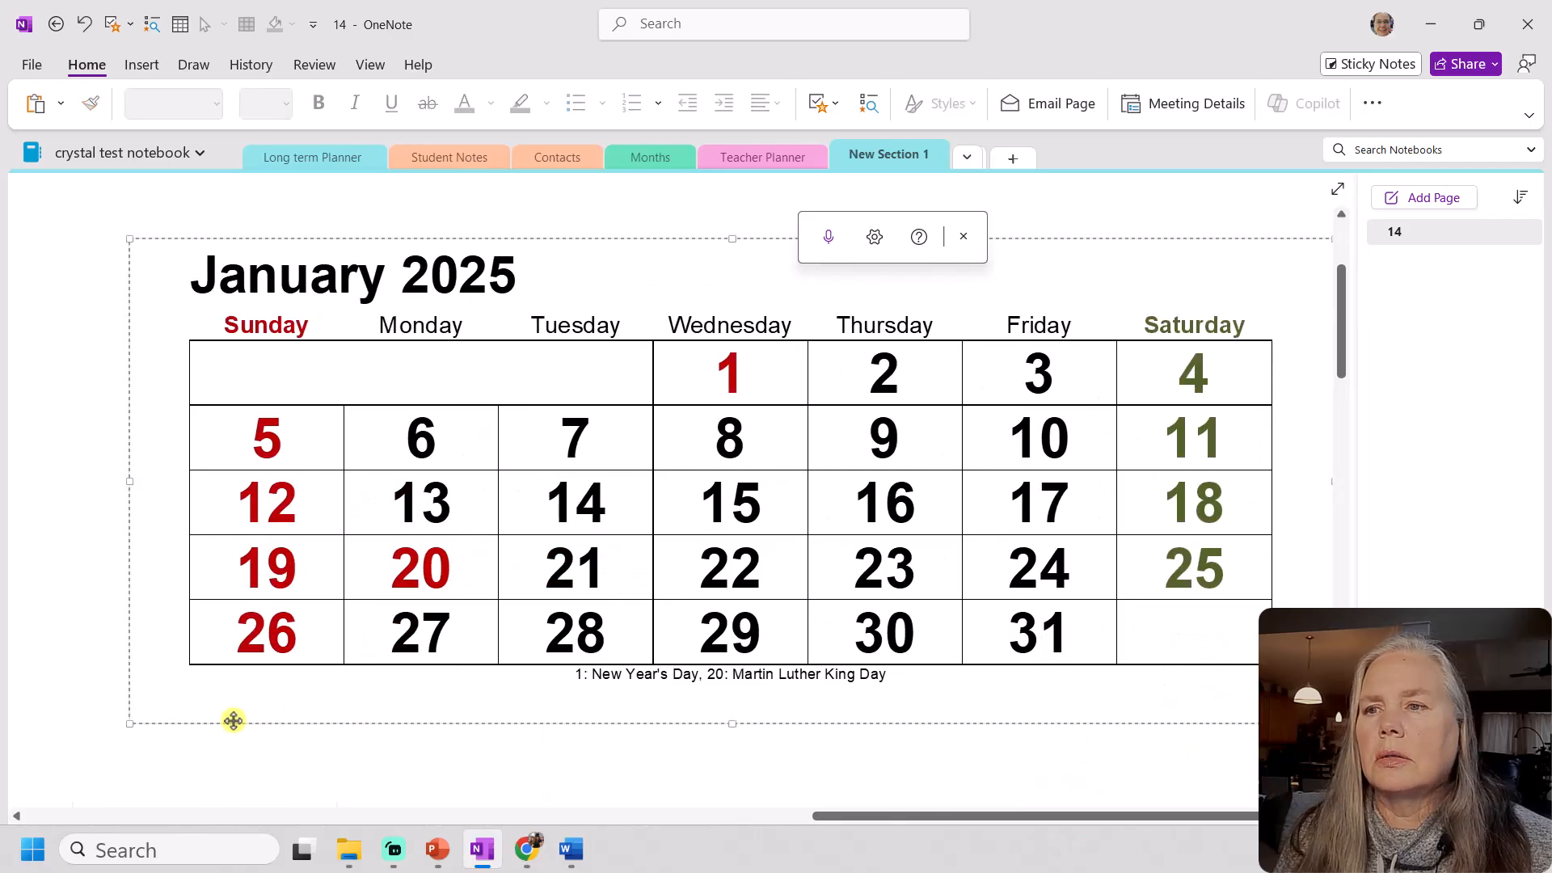
left_click_drag(128, 724, 1226, 402)
Cut the reduced January calendar picture and paste it into the empty table cell beside the Completed label
right_click(1202, 315)
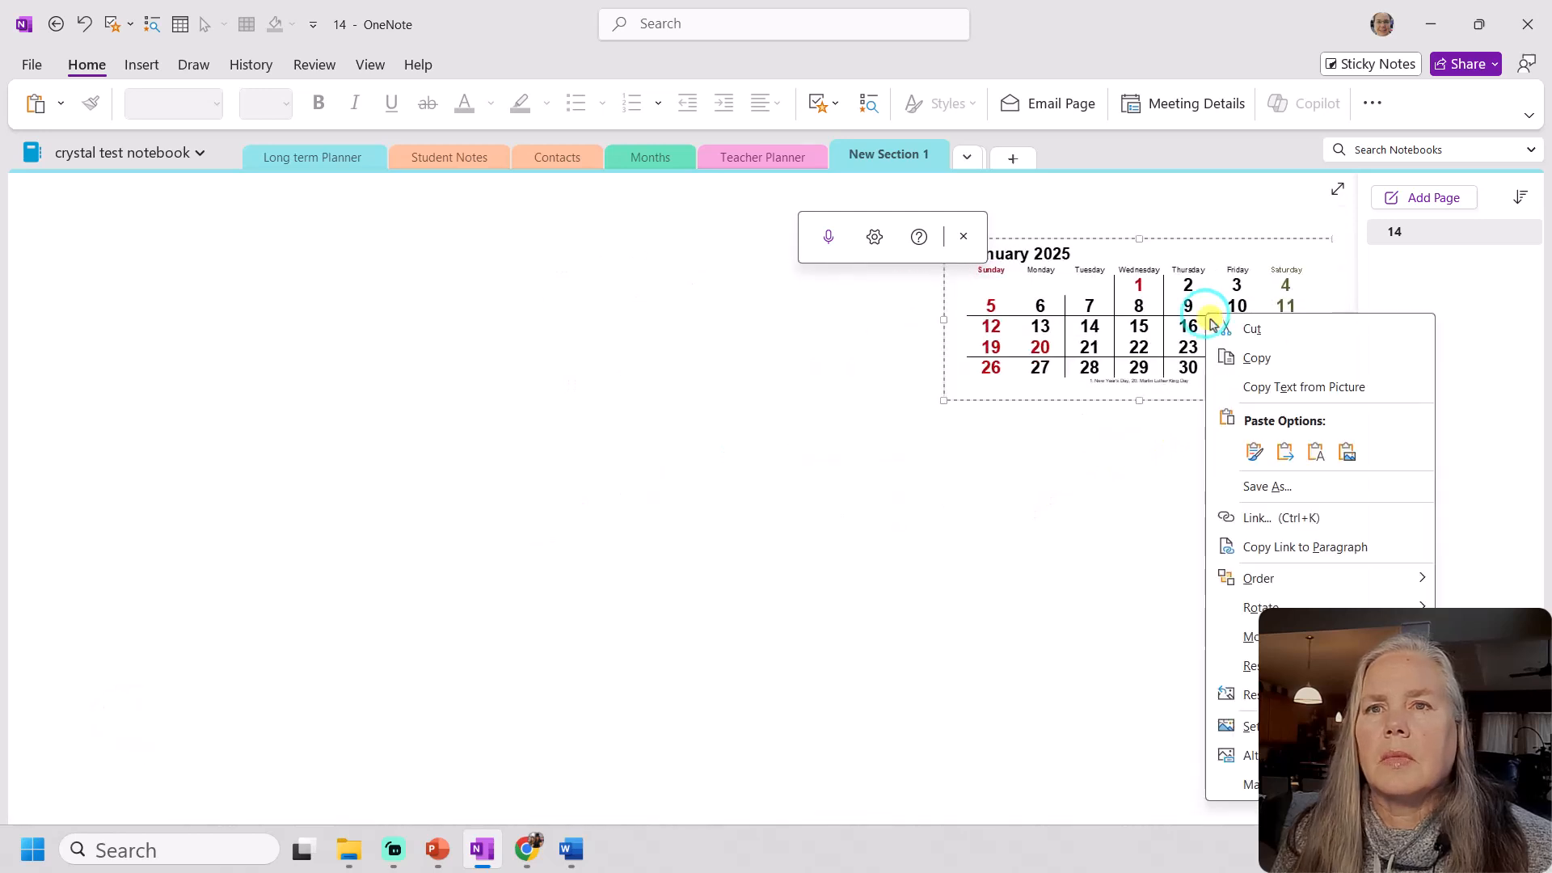
left_click(1254, 363)
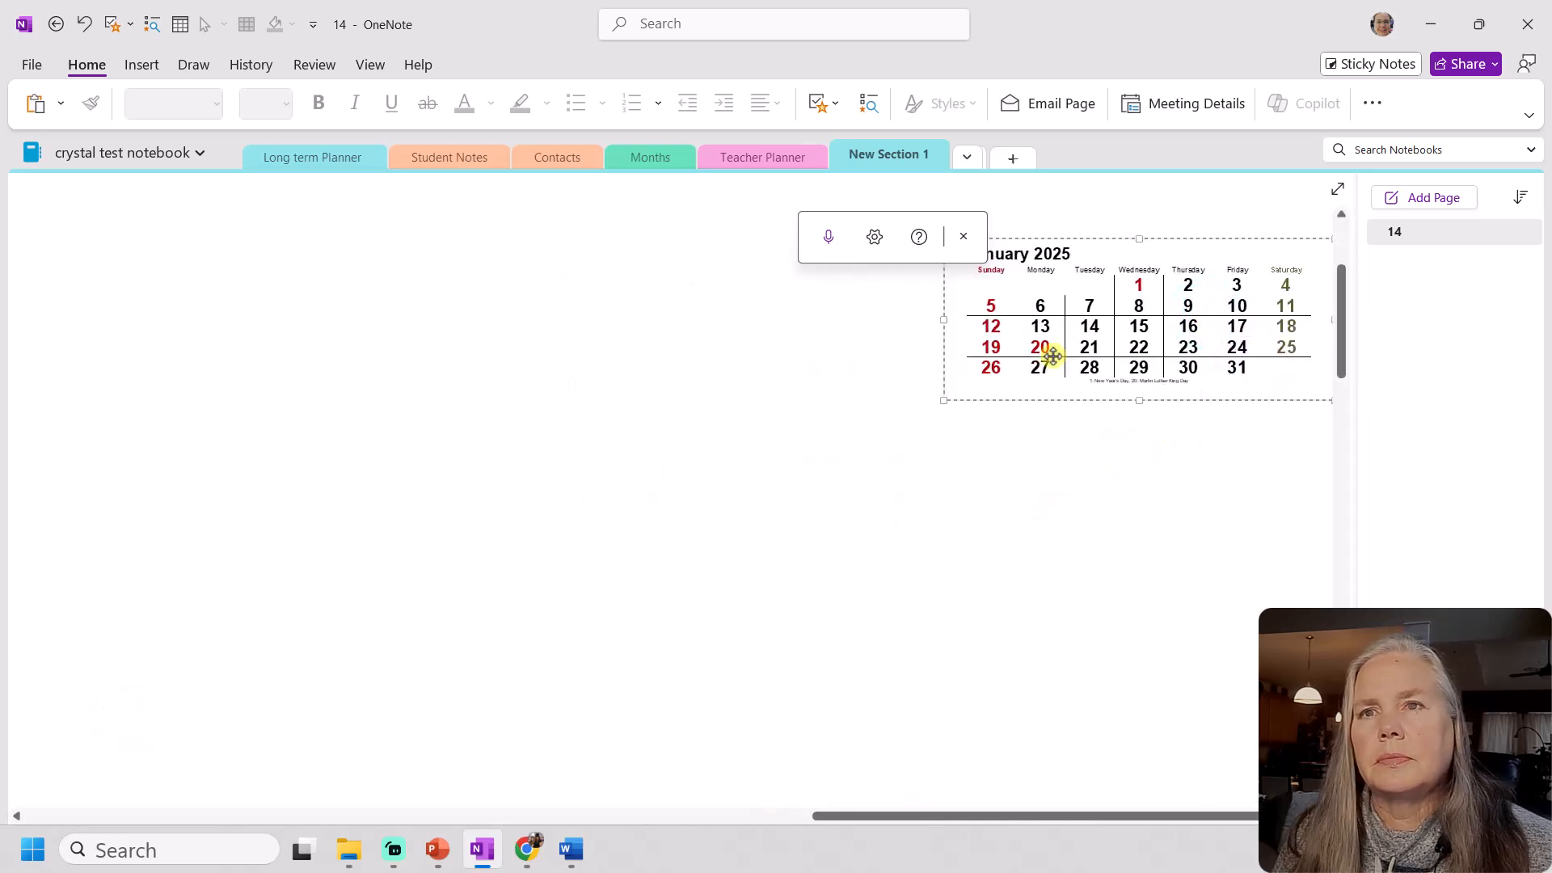
right_click(1094, 283)
left_click(1132, 298)
left_click_drag(886, 817, 230, 723)
right_click(350, 282)
left_click(399, 390)
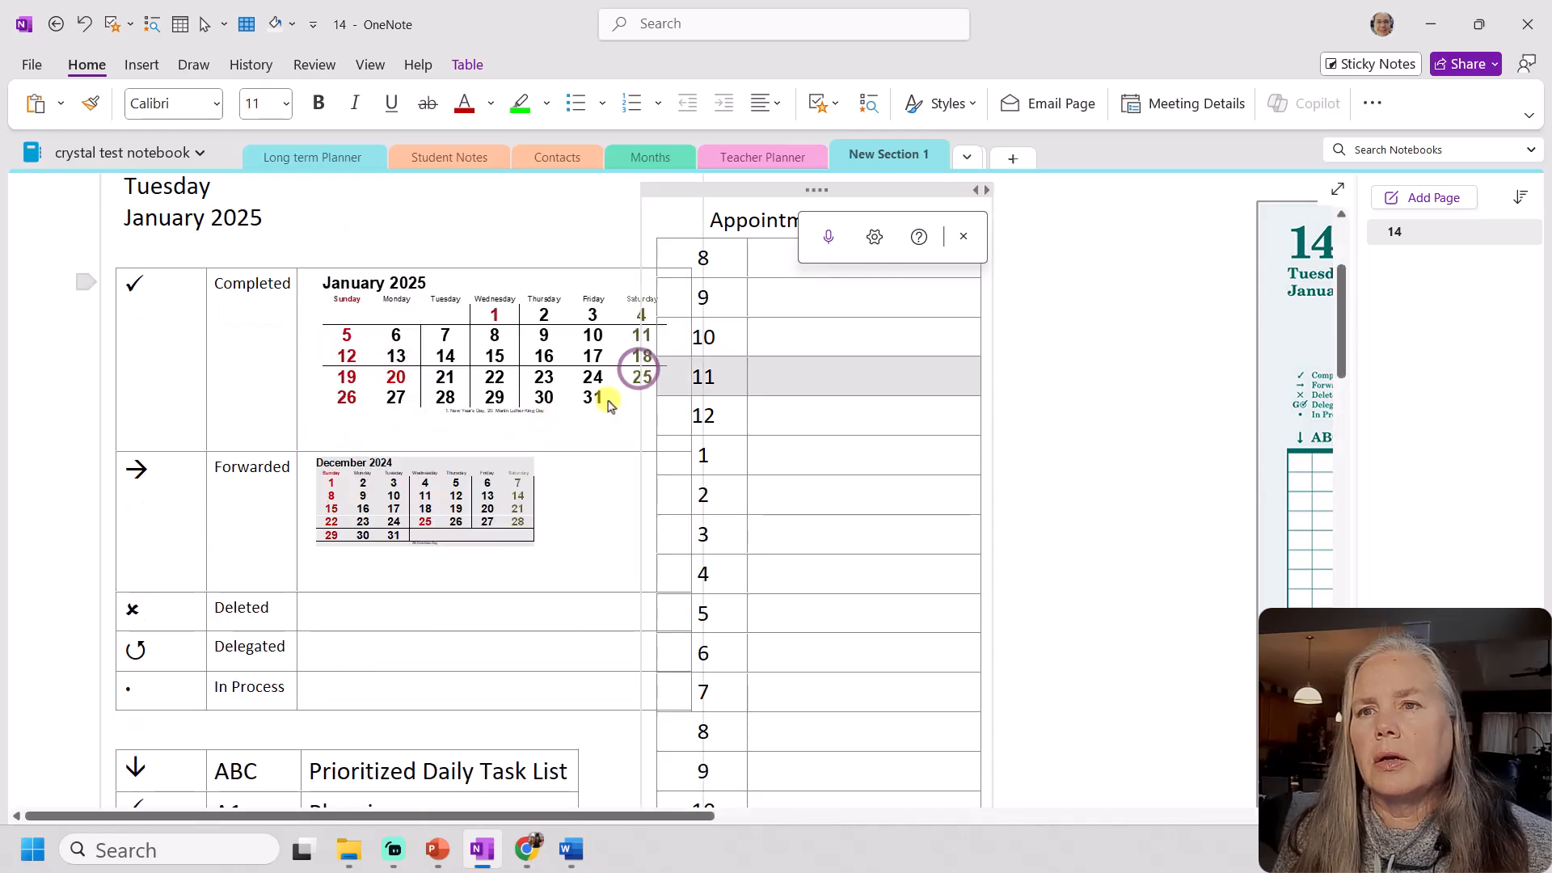
Scale down the January calendar picture in the Completed row until the legend table is as wide as the task list table below
left_click(589, 380)
left_click_drag(691, 429, 608, 391)
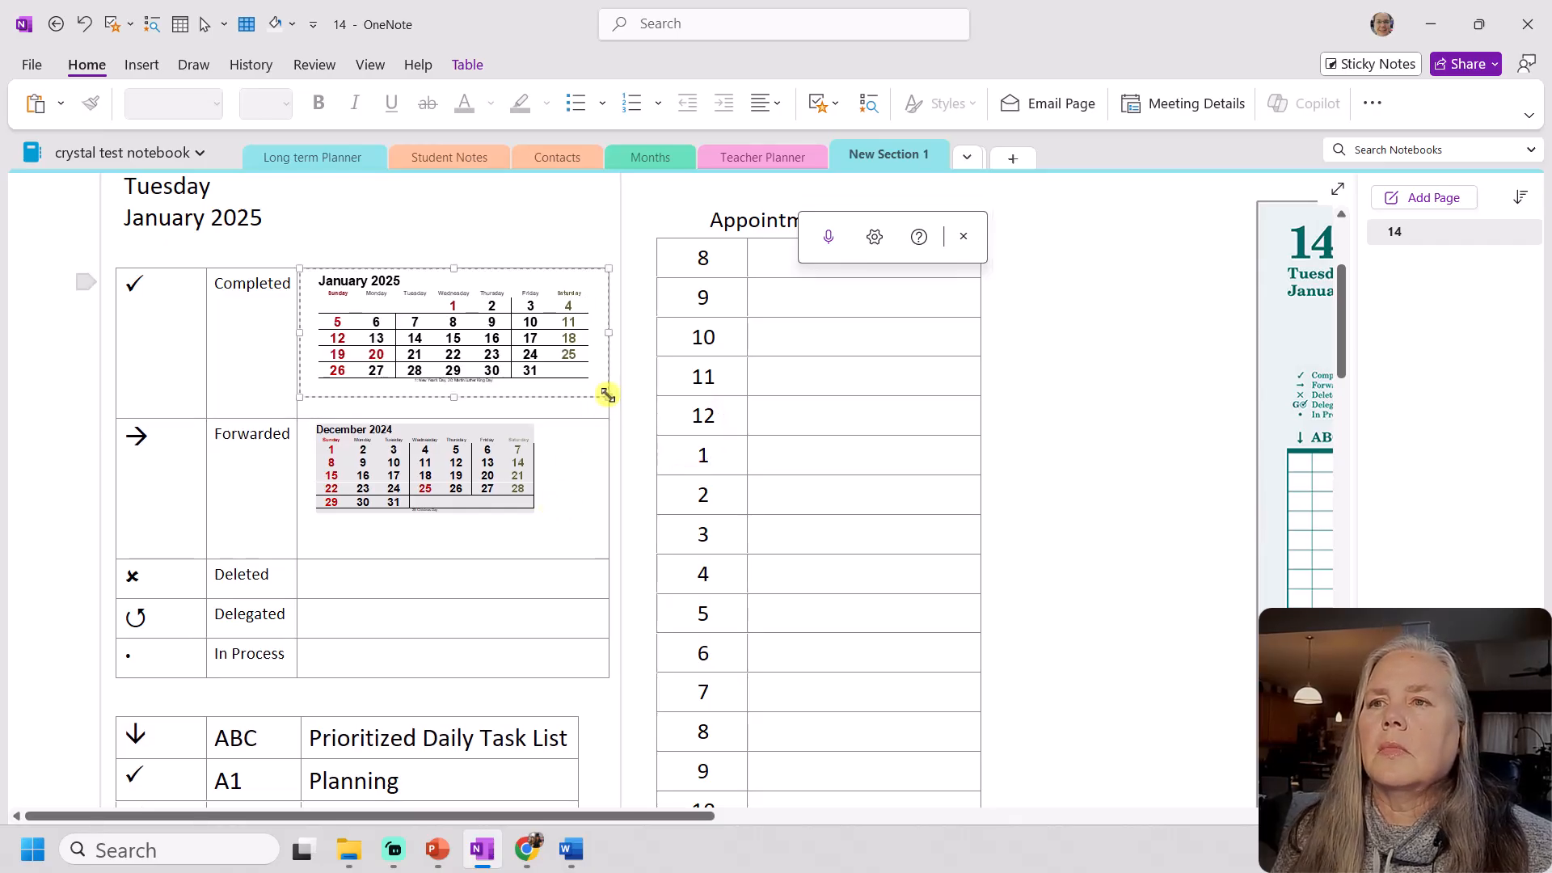
left_click_drag(608, 394, 575, 379)
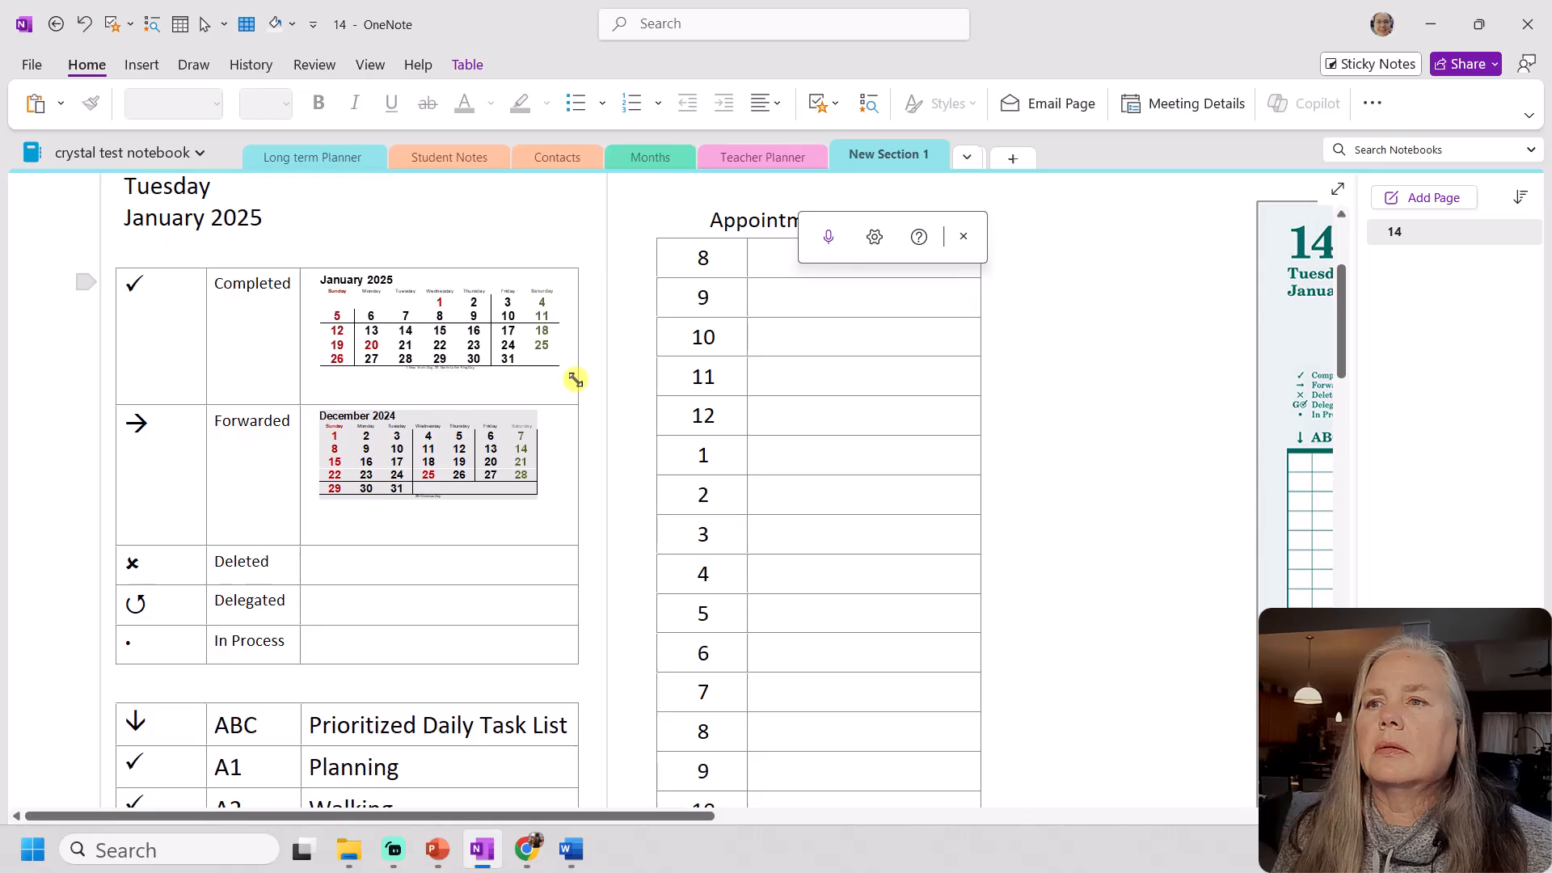
Select the December 2024 calendar picture in the Forwarded row
left_click(529, 520)
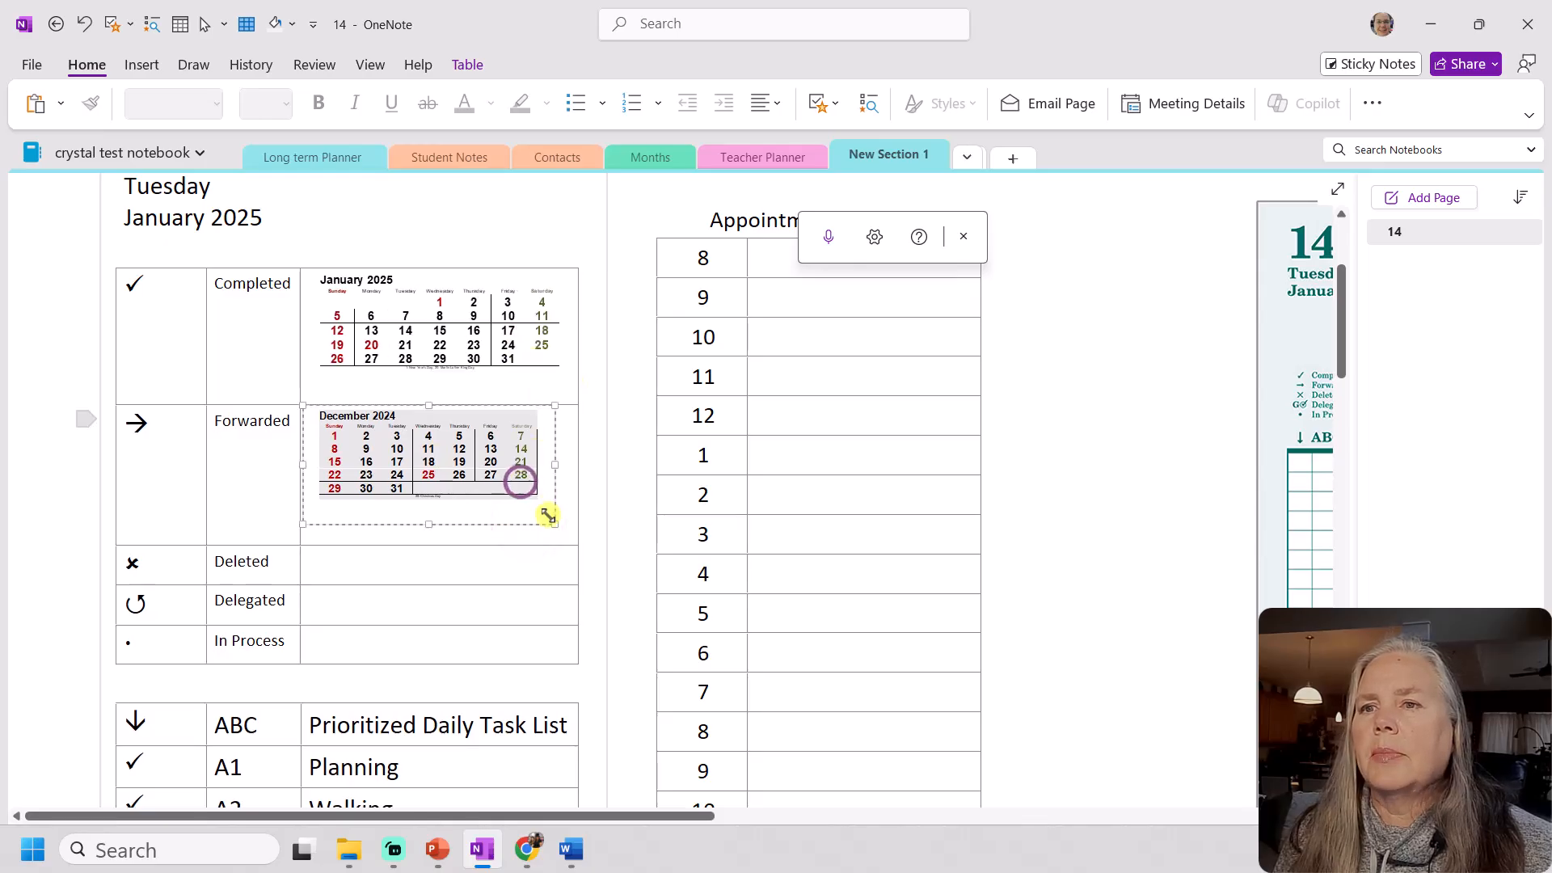
Shrink the December 2024 calendar picture in the Forwarded row of the legend table
left_click_drag(545, 516, 494, 483)
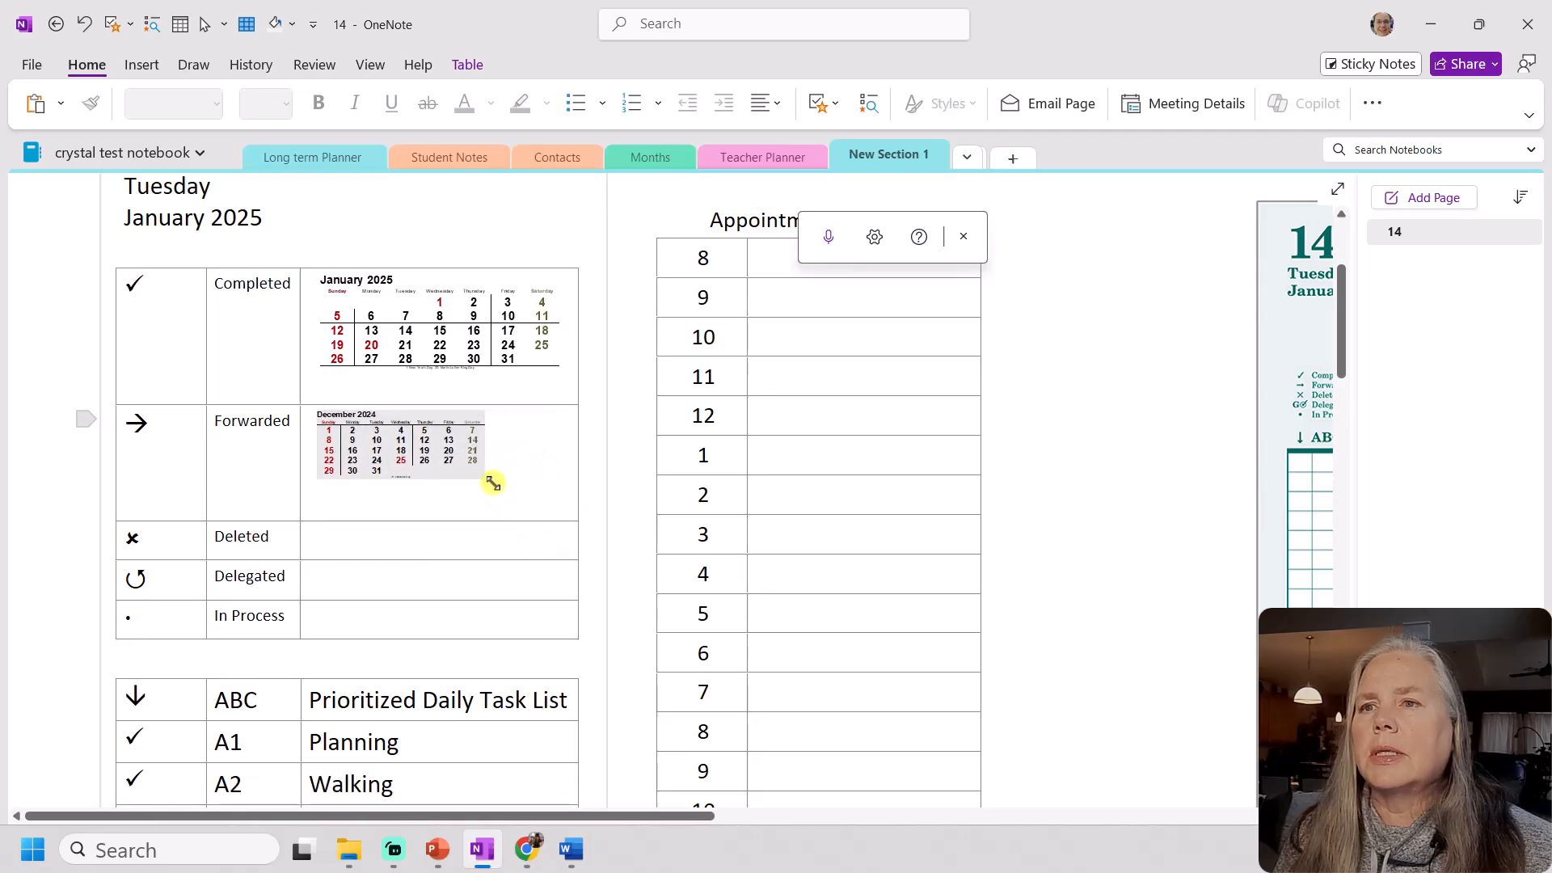
left_click(428, 542)
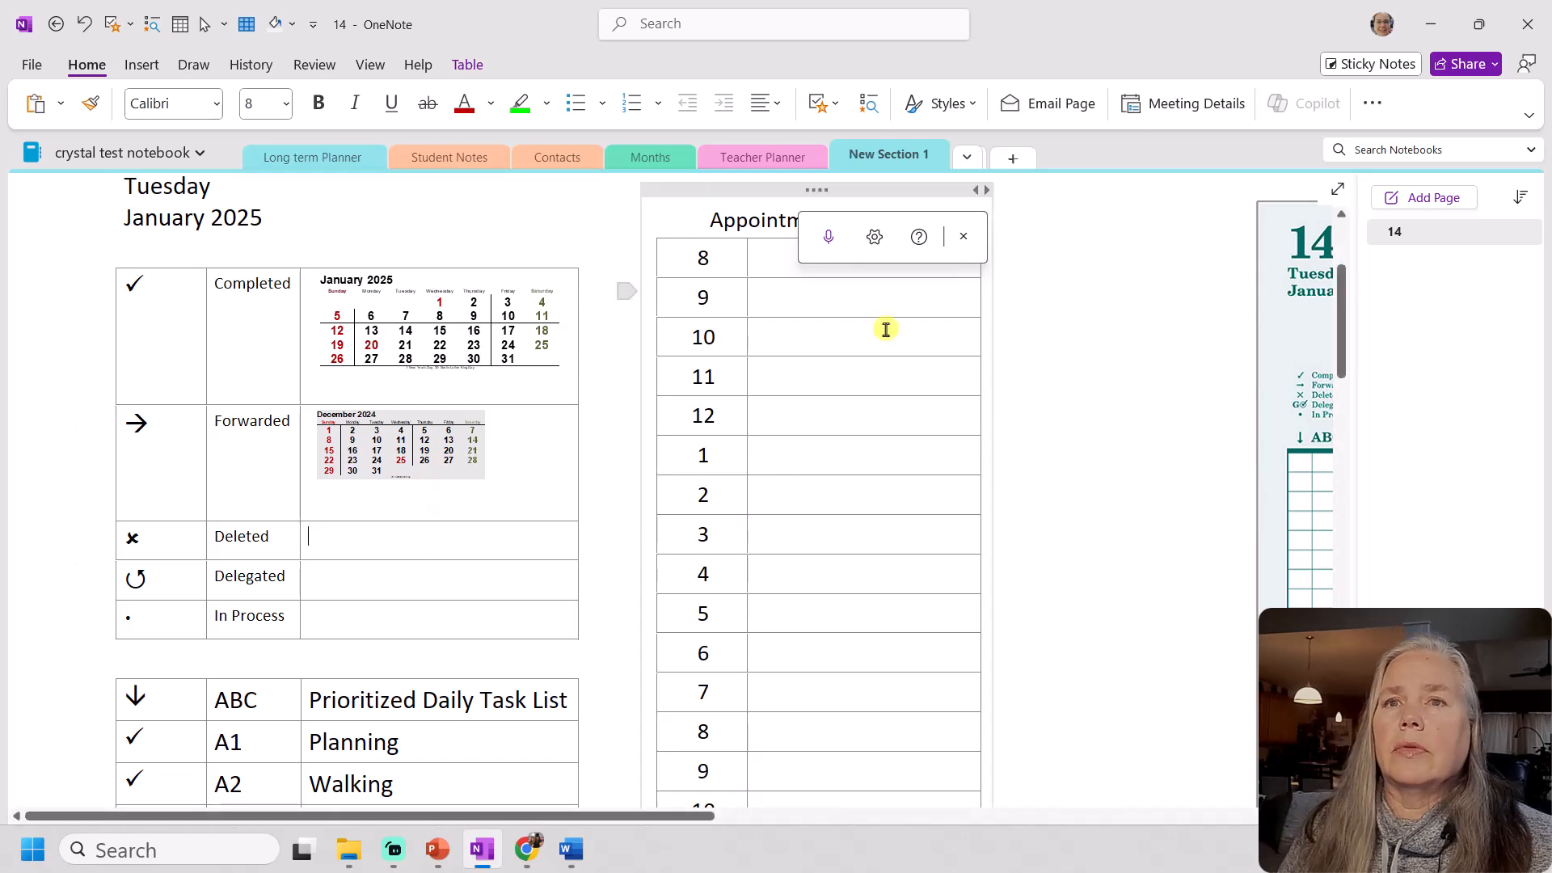
Switch to the Word document january-2025-calendar-portrait-3-months.docx and bring the February 2025 calendar into view
left_click(583, 851)
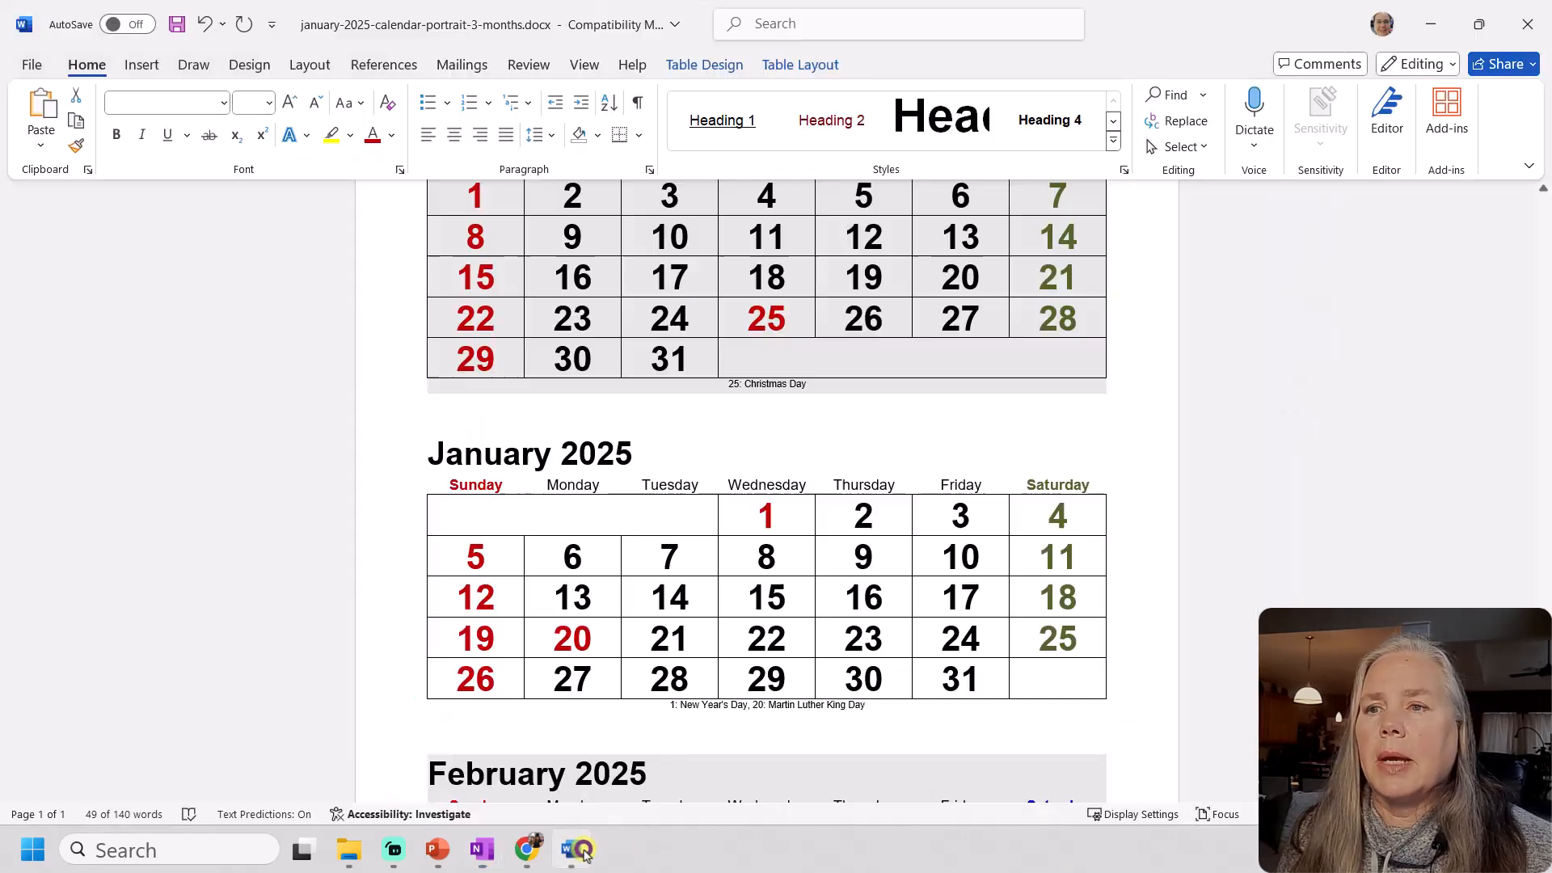
left_click(873, 732)
scroll(873, 732, "down", 3)
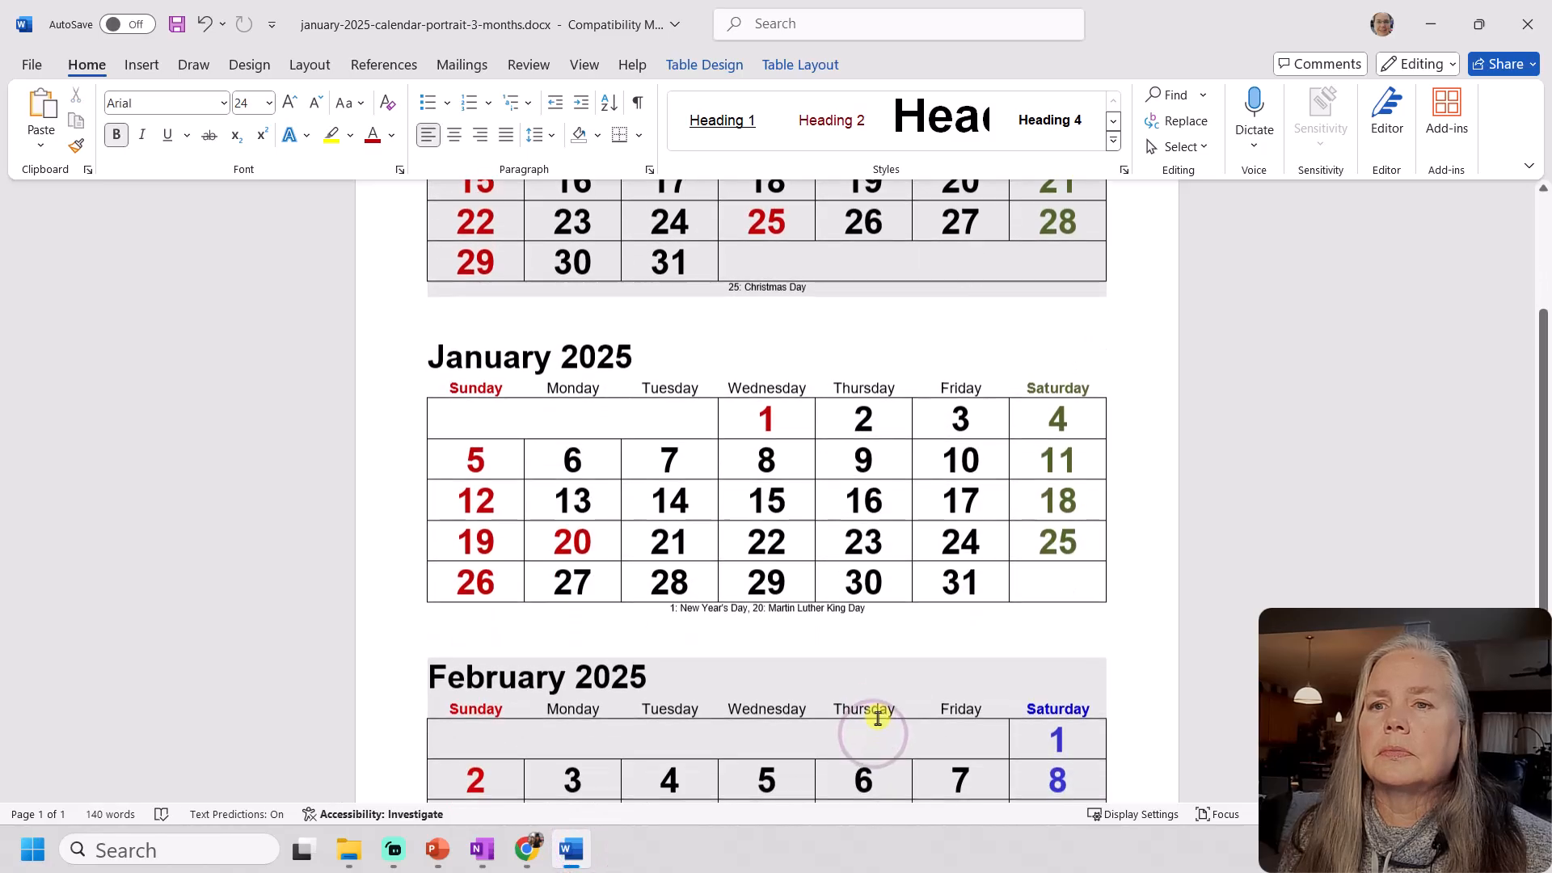
left_click(1146, 667)
scroll(1146, 668, "down", 2)
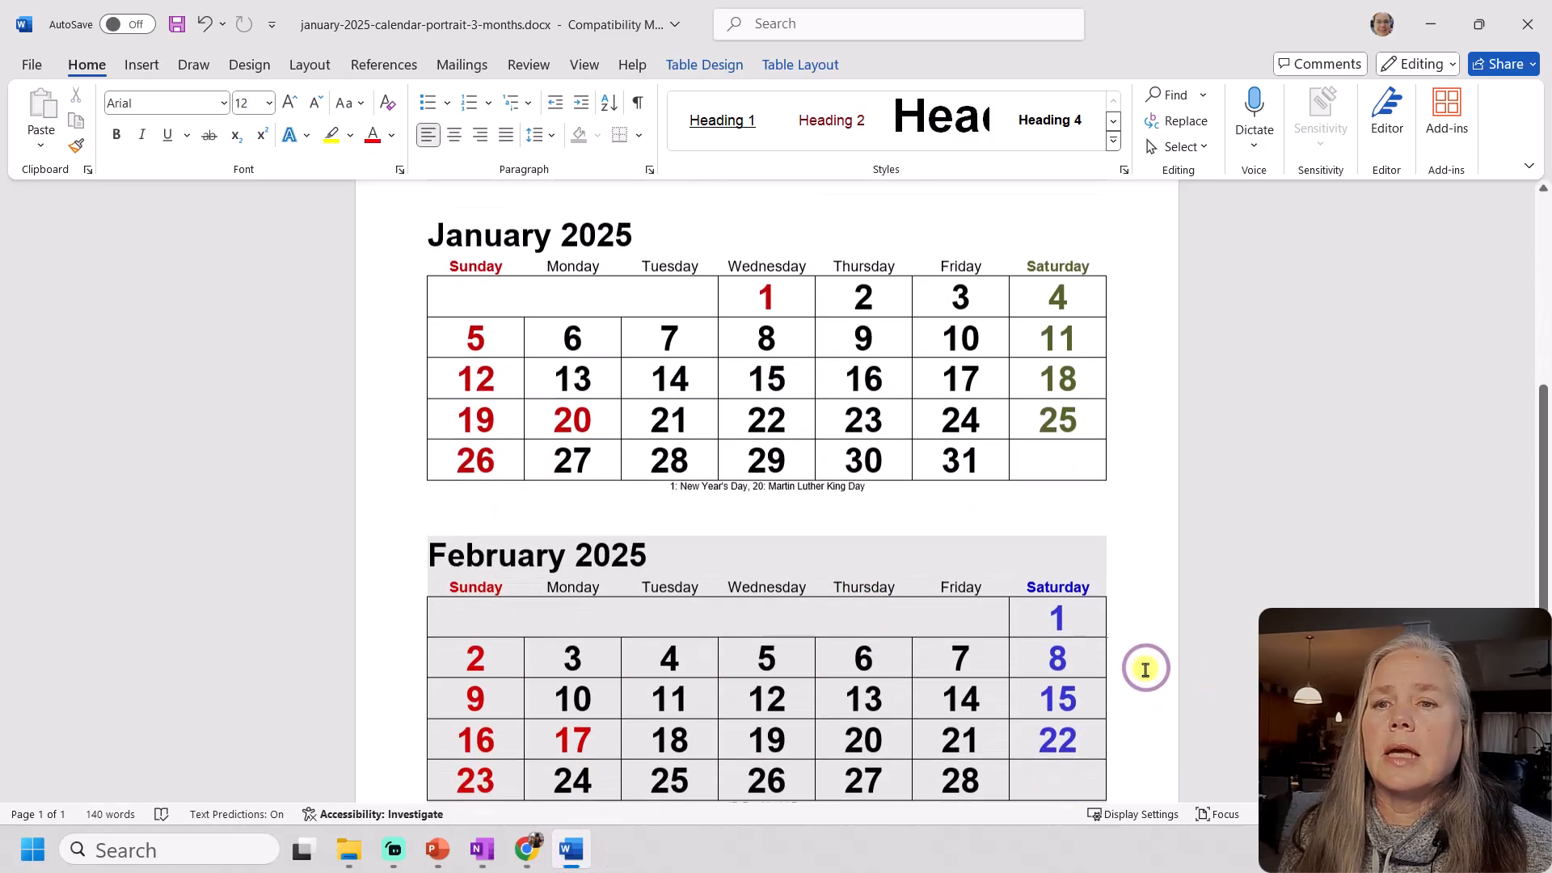
Try to select the complete February 2025 calendar, from its title to the holiday note, for copying
left_click_drag(429, 484, 1110, 741)
left_click(1118, 746)
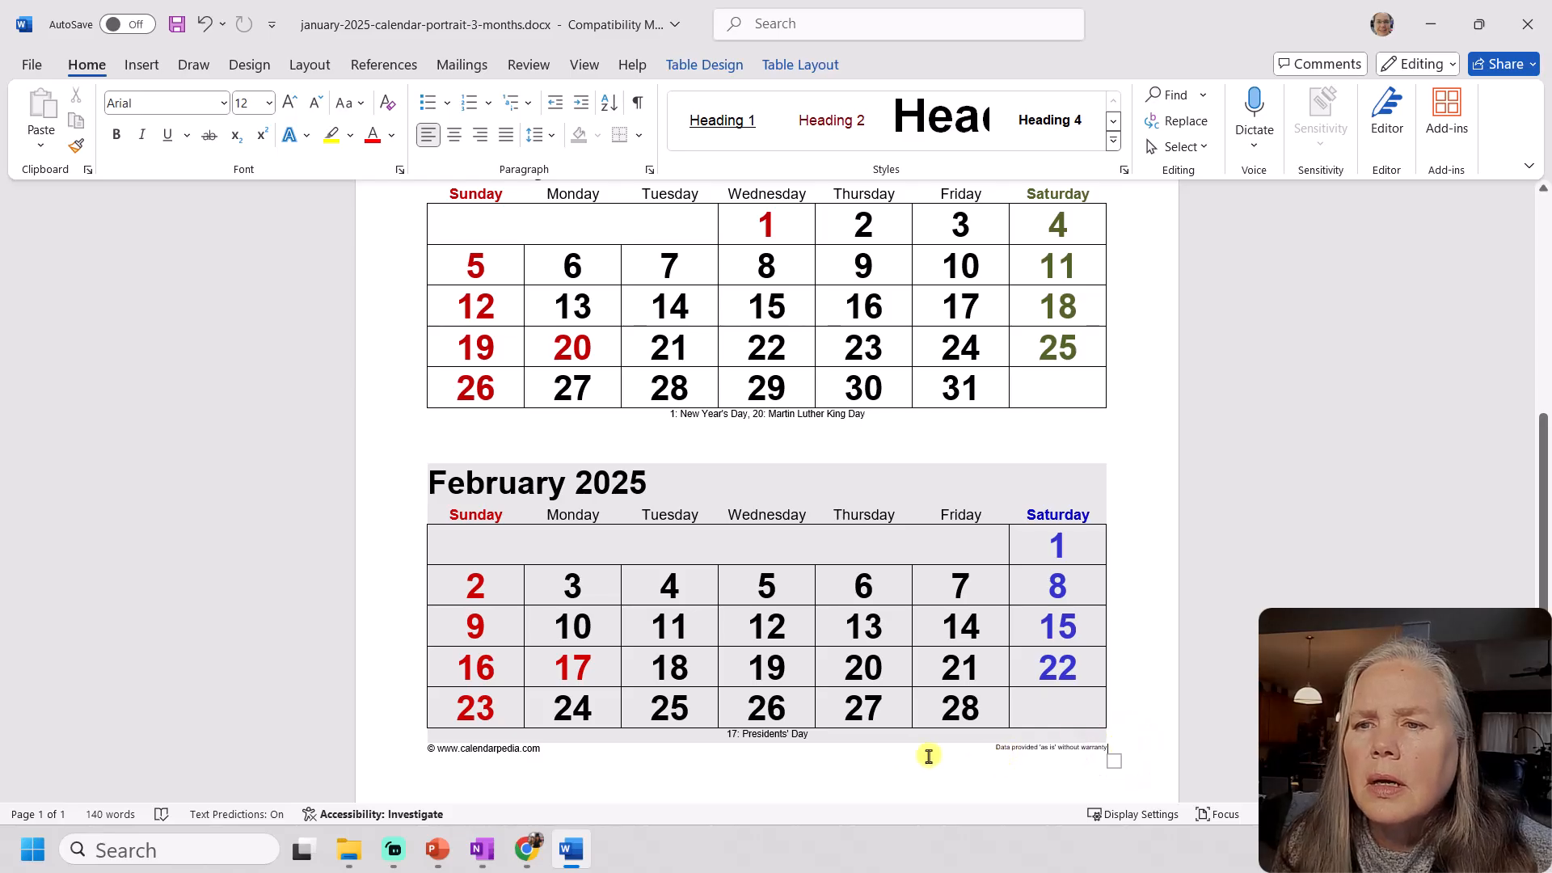
right_click(673, 633)
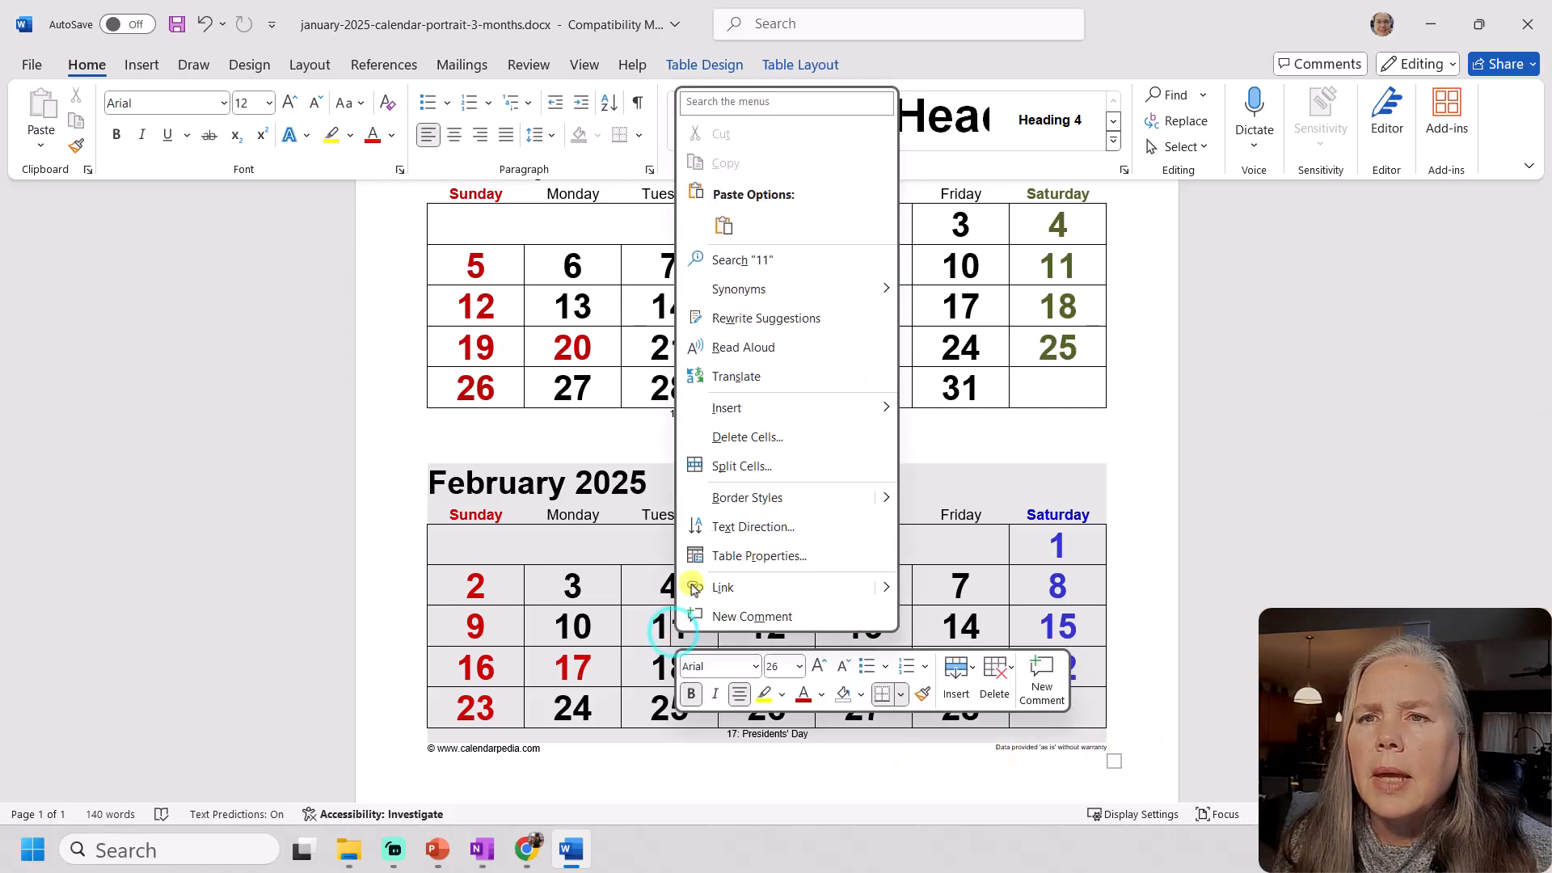
left_click(619, 663)
left_click_drag(429, 478, 1089, 732)
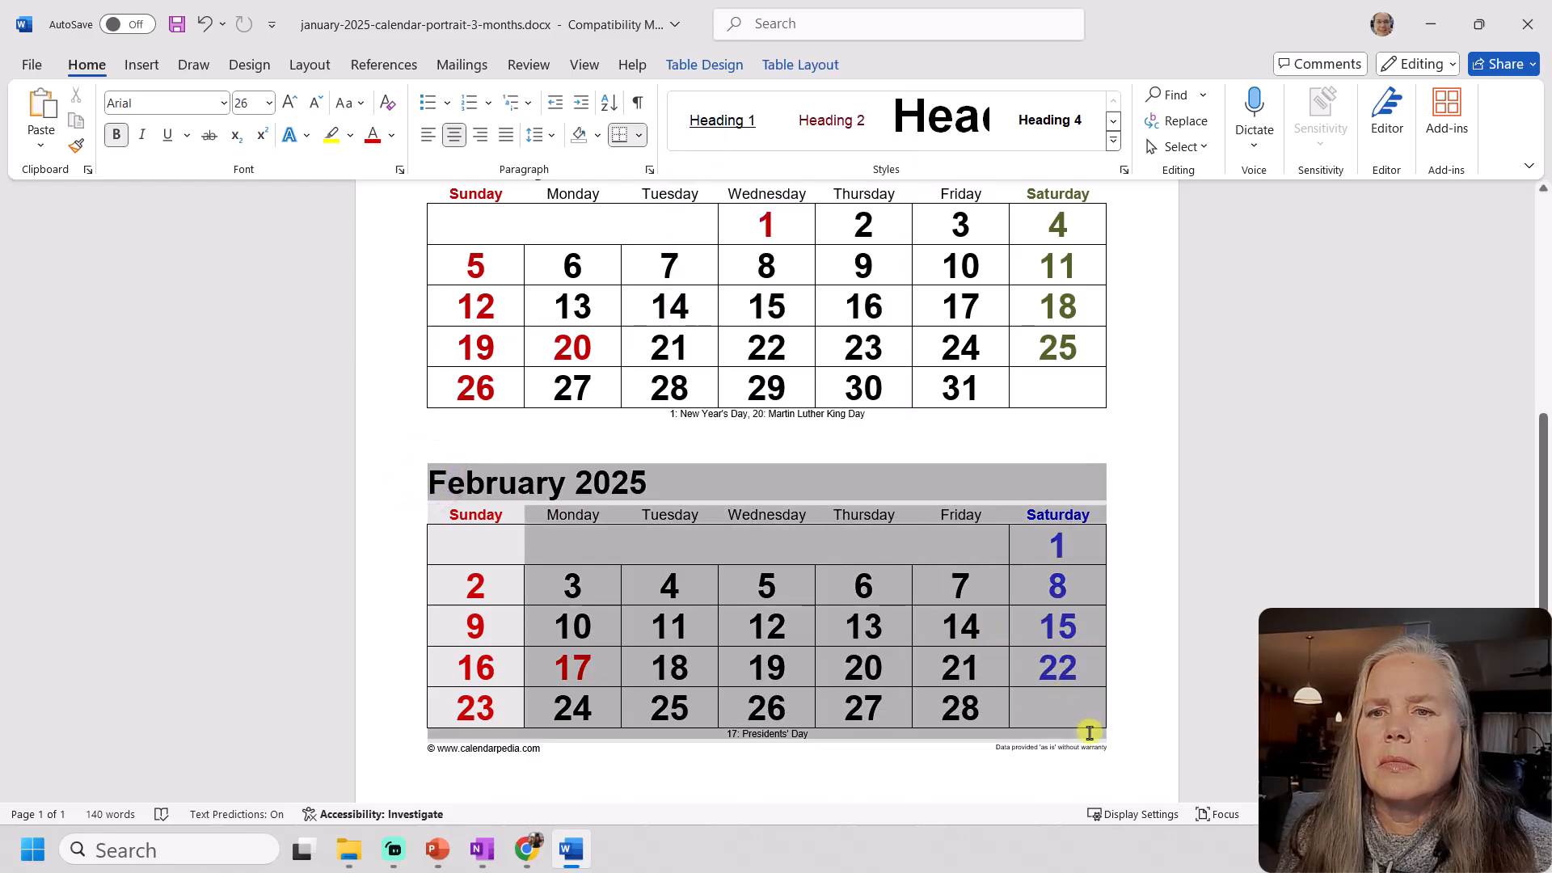
left_click(936, 628)
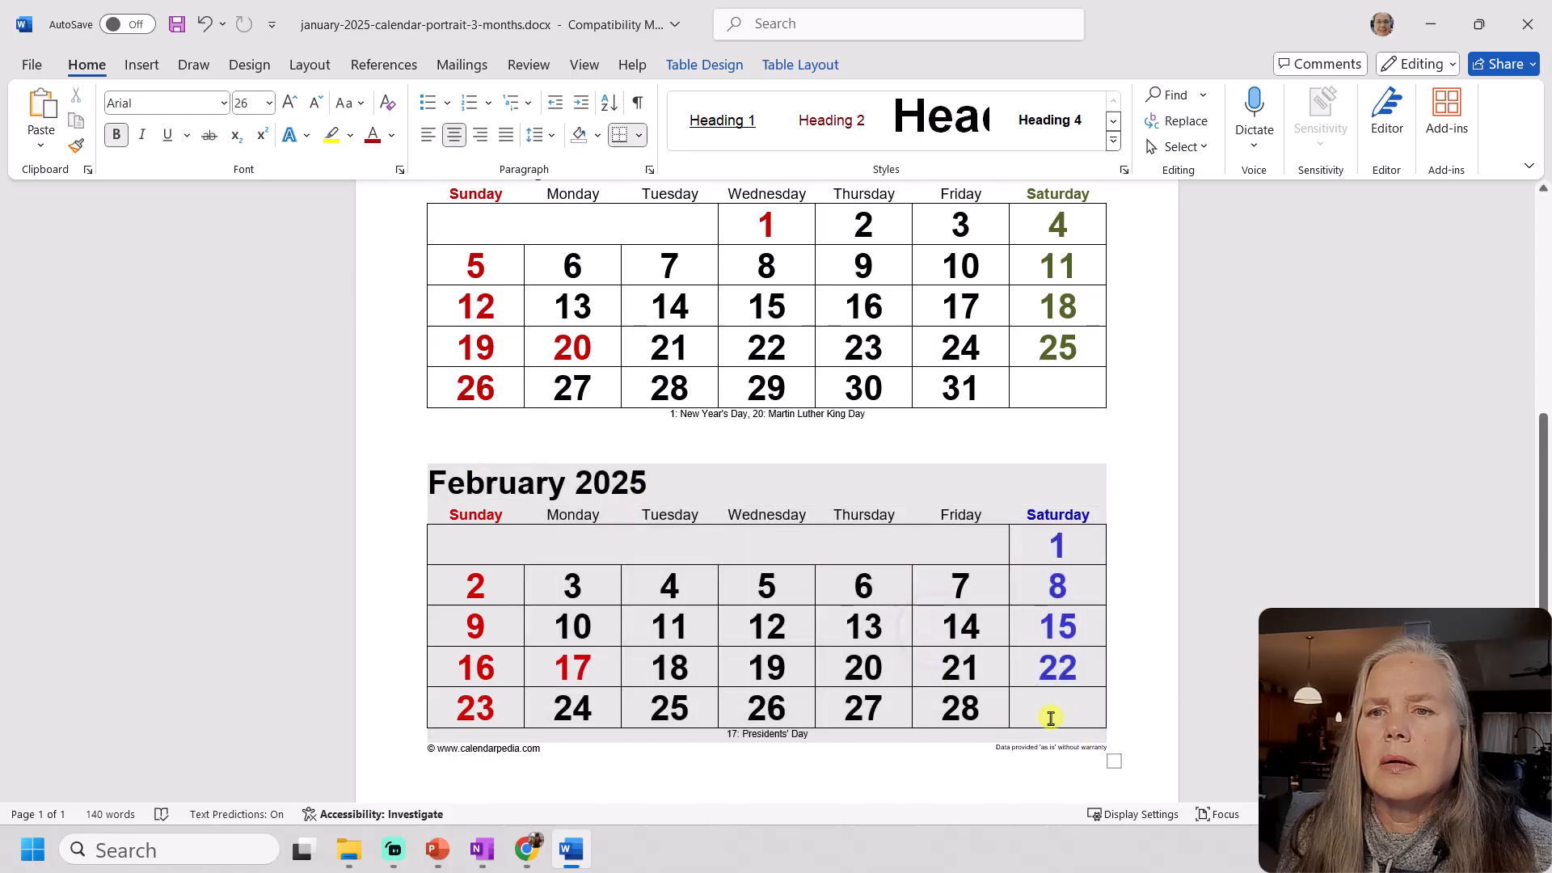
left_click_drag(1102, 735, 403, 489)
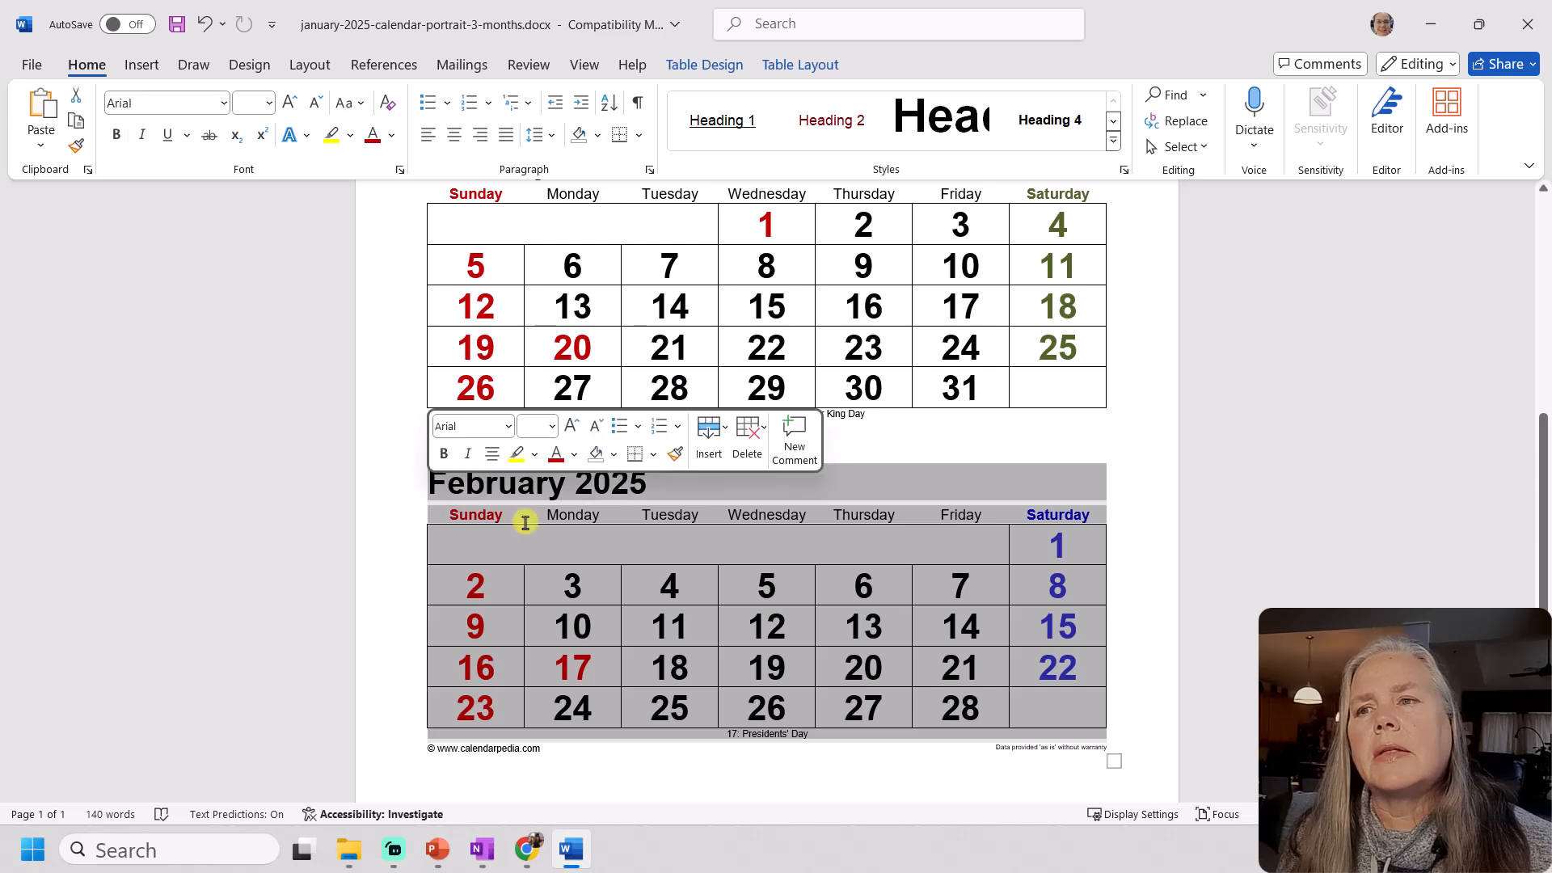
right_click(526, 520)
left_click(838, 643)
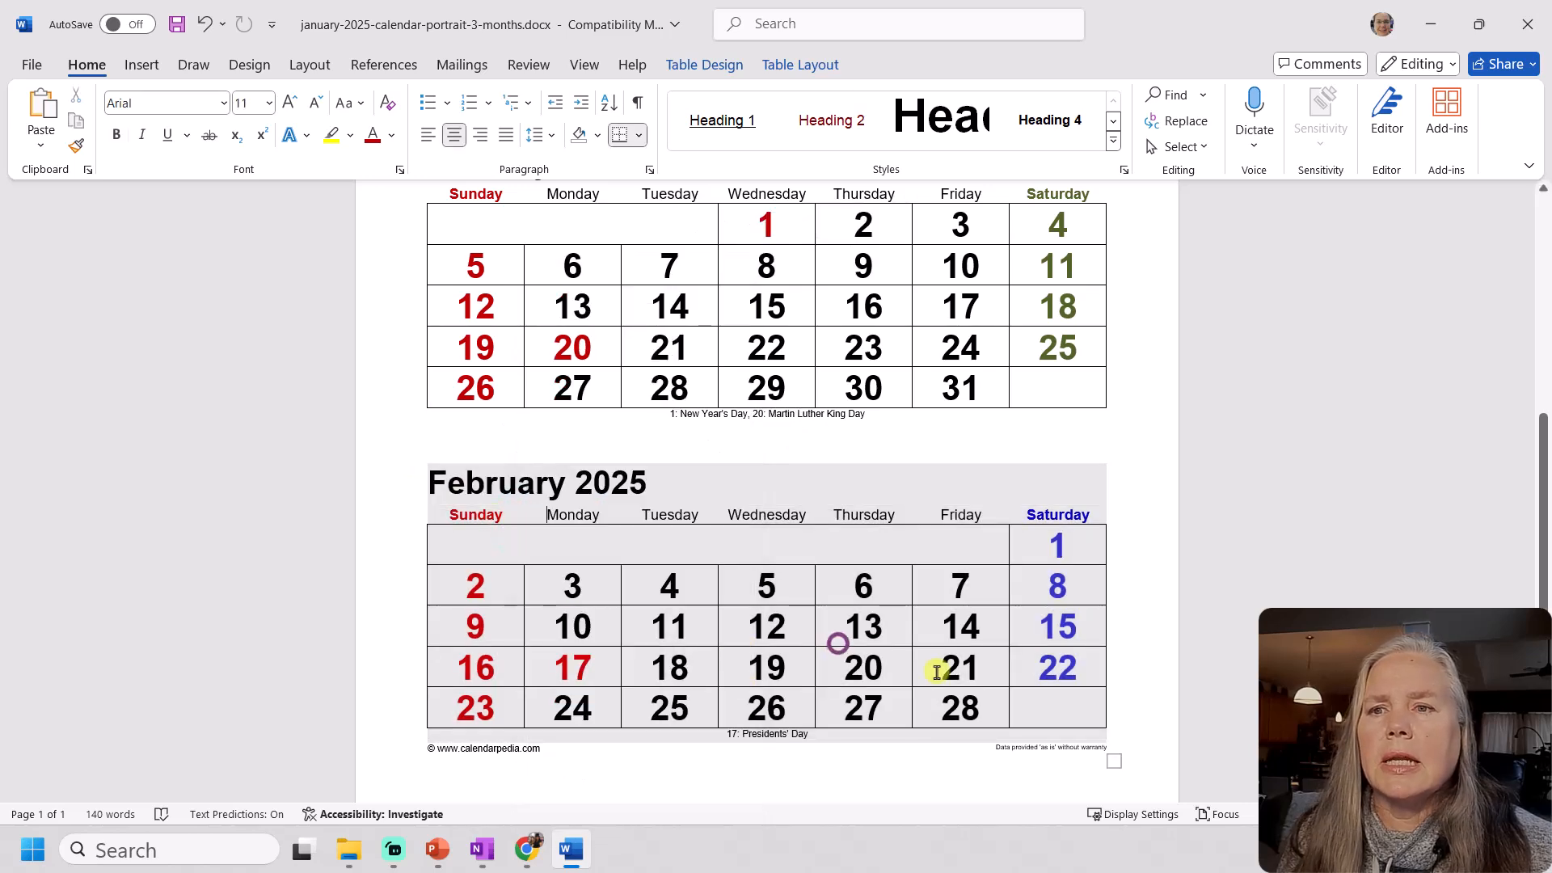
Narrow the Friday and Saturday columns of the calendar table
left_click_drag(1105, 734, 1092, 733)
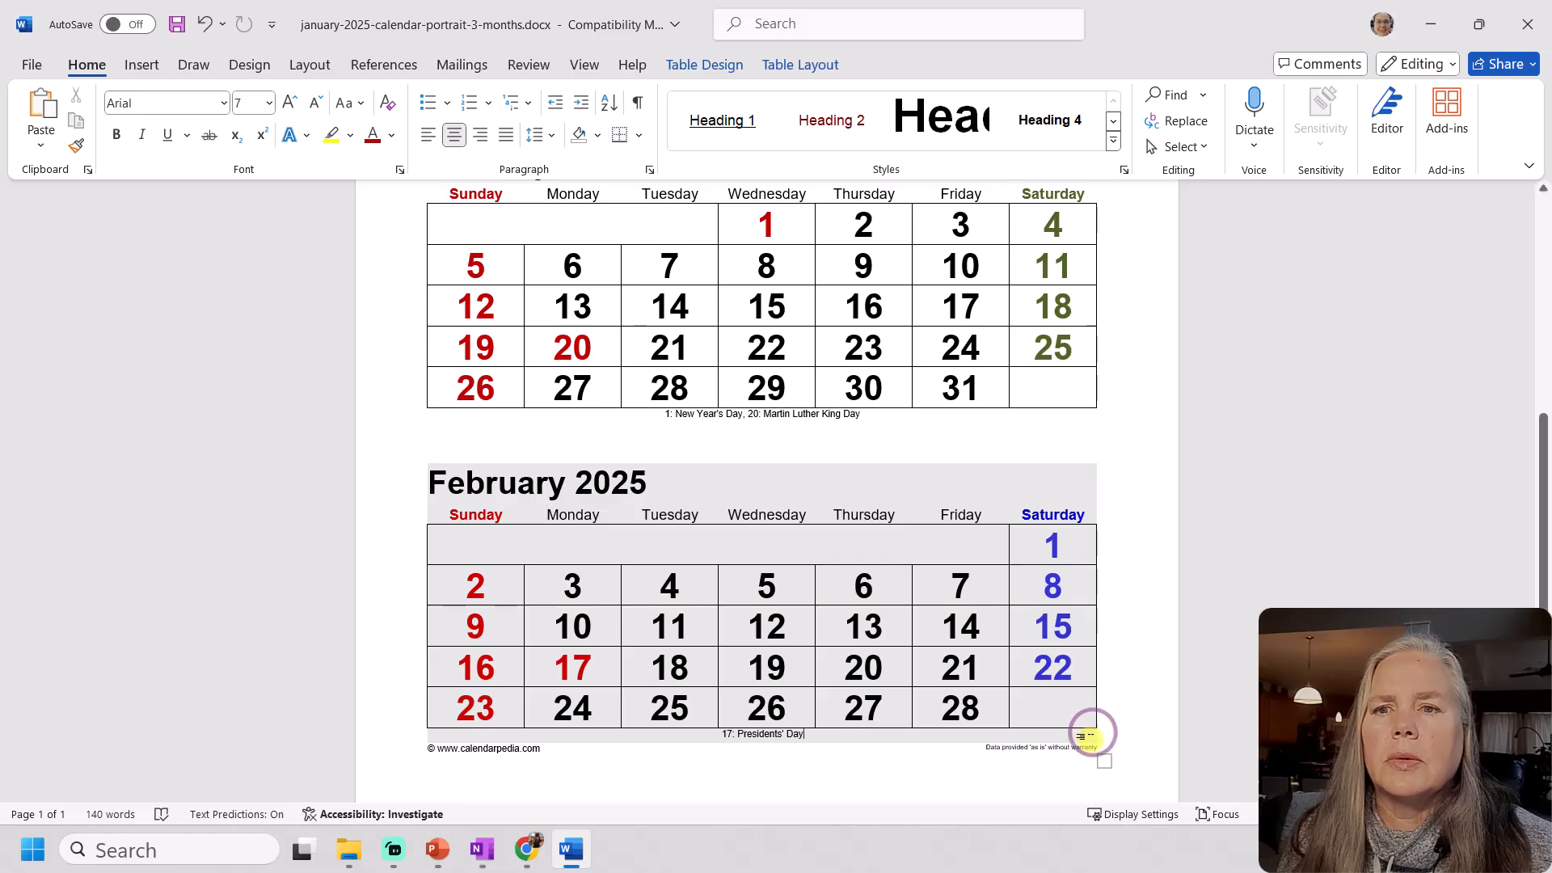
mouse_move(1098, 710)
left_mouse_down()
mouse_move(1046, 696)
mouse_move(1071, 703)
left_mouse_up()
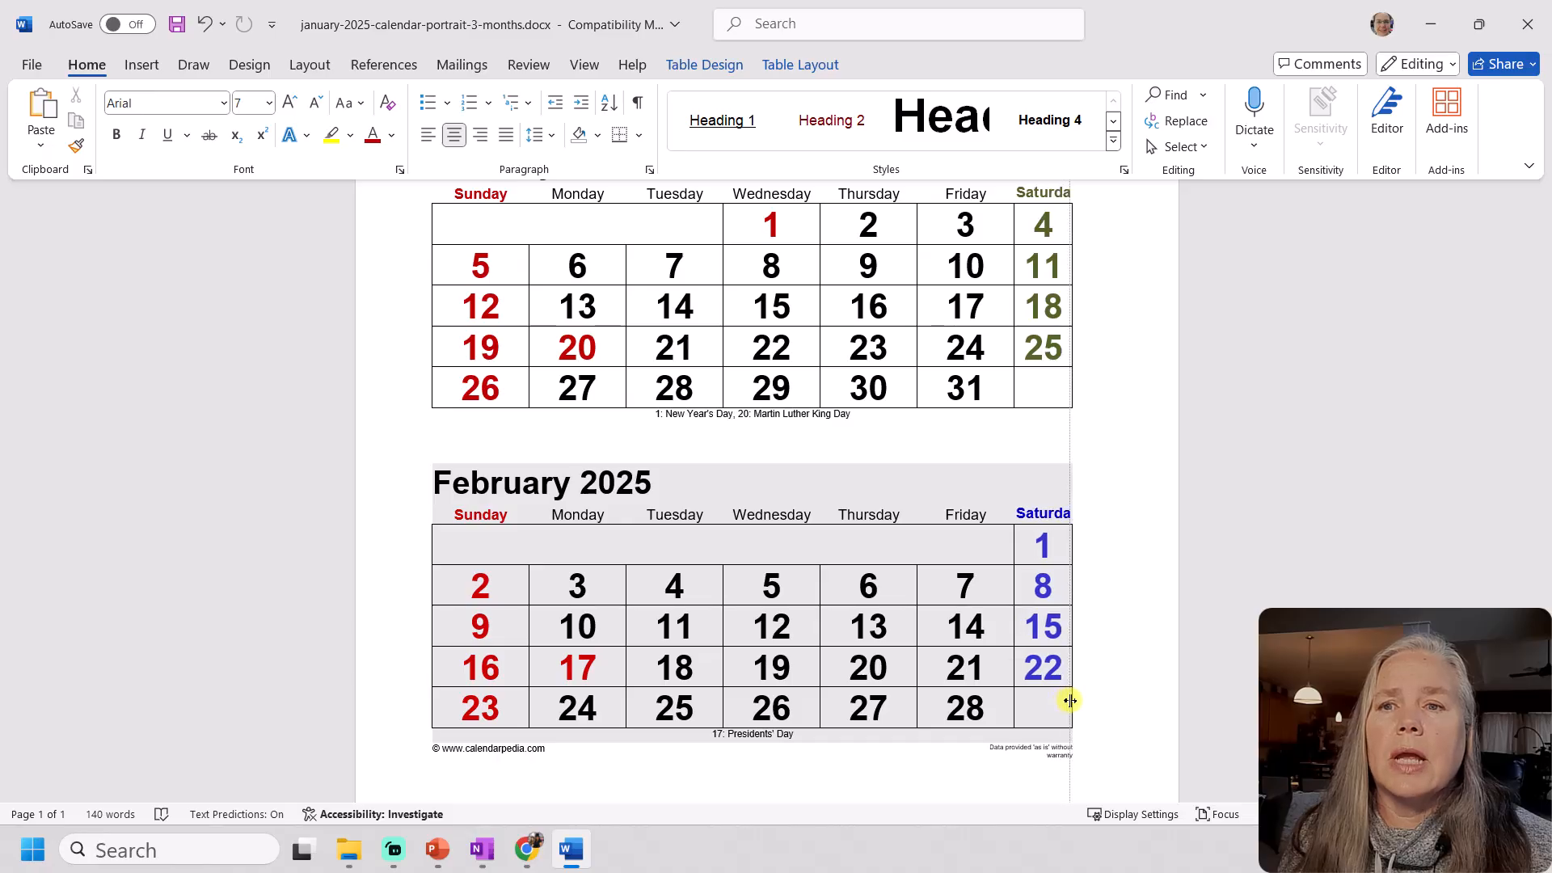
left_click(1013, 664)
left_click_drag(1028, 665, 1004, 663)
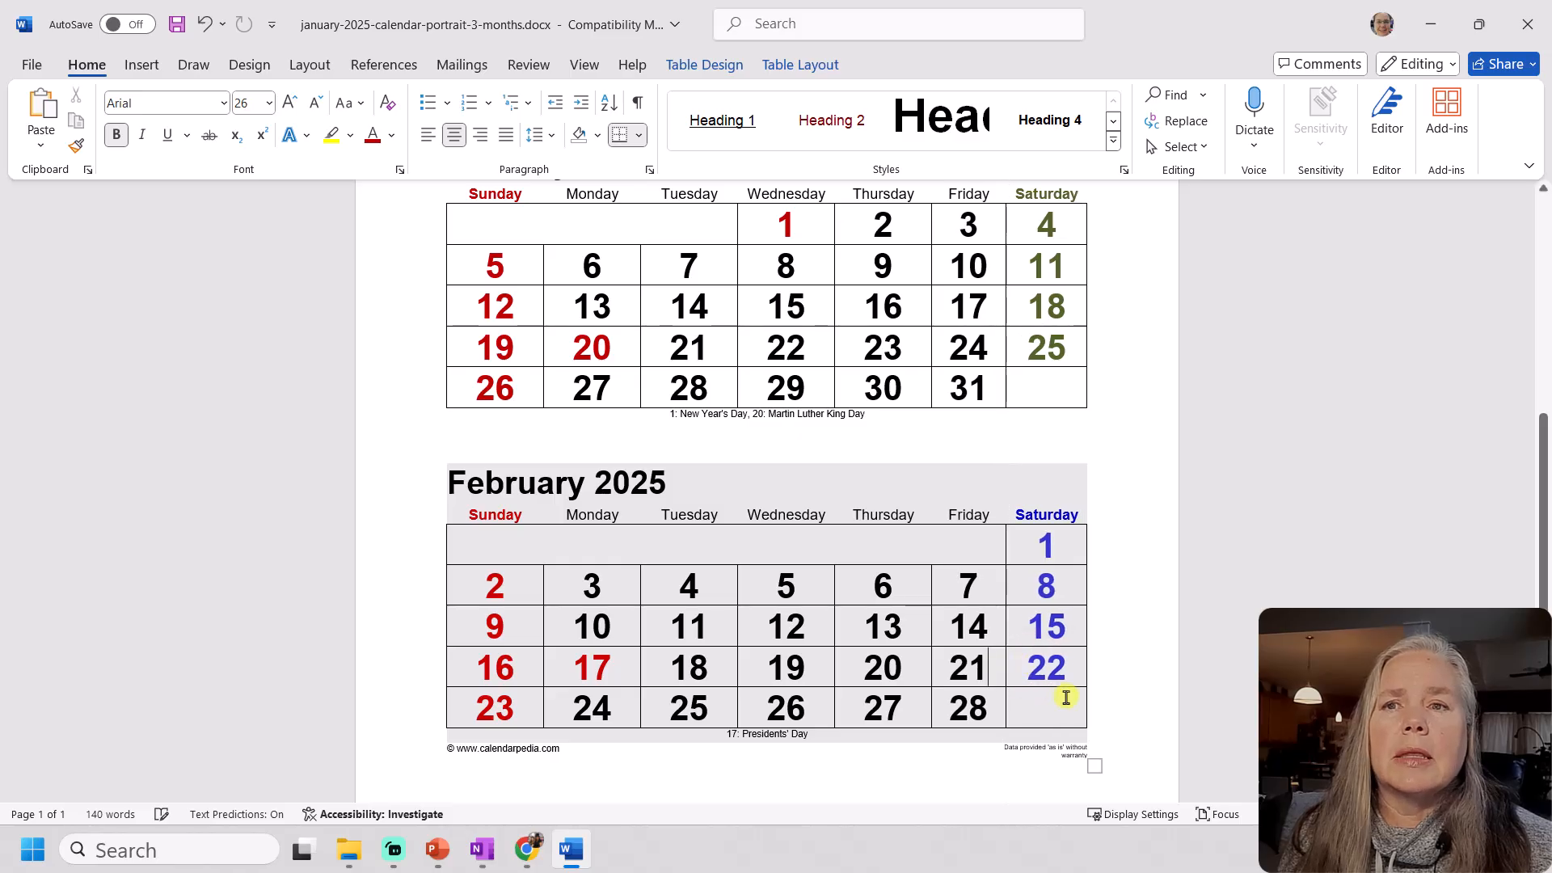
Copy the February 2025 calendar from its title down to the Presidents' Day note
left_click(1088, 735)
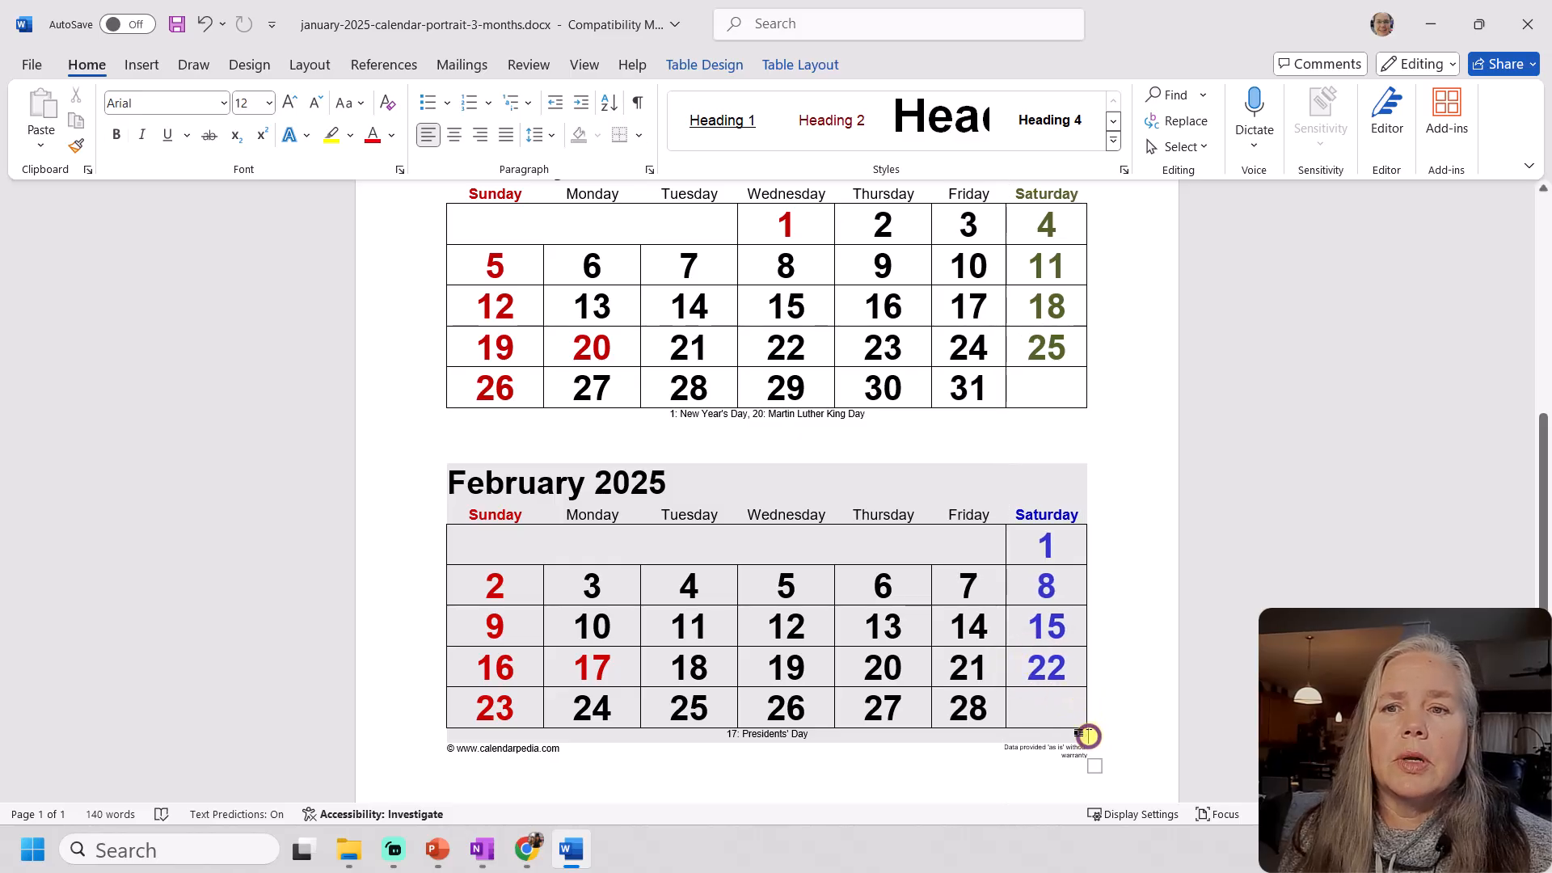
mouse_move(1084, 734)
left_mouse_down()
mouse_move(596, 575)
mouse_move(492, 513)
mouse_move(479, 487)
left_mouse_up()
right_click(479, 487)
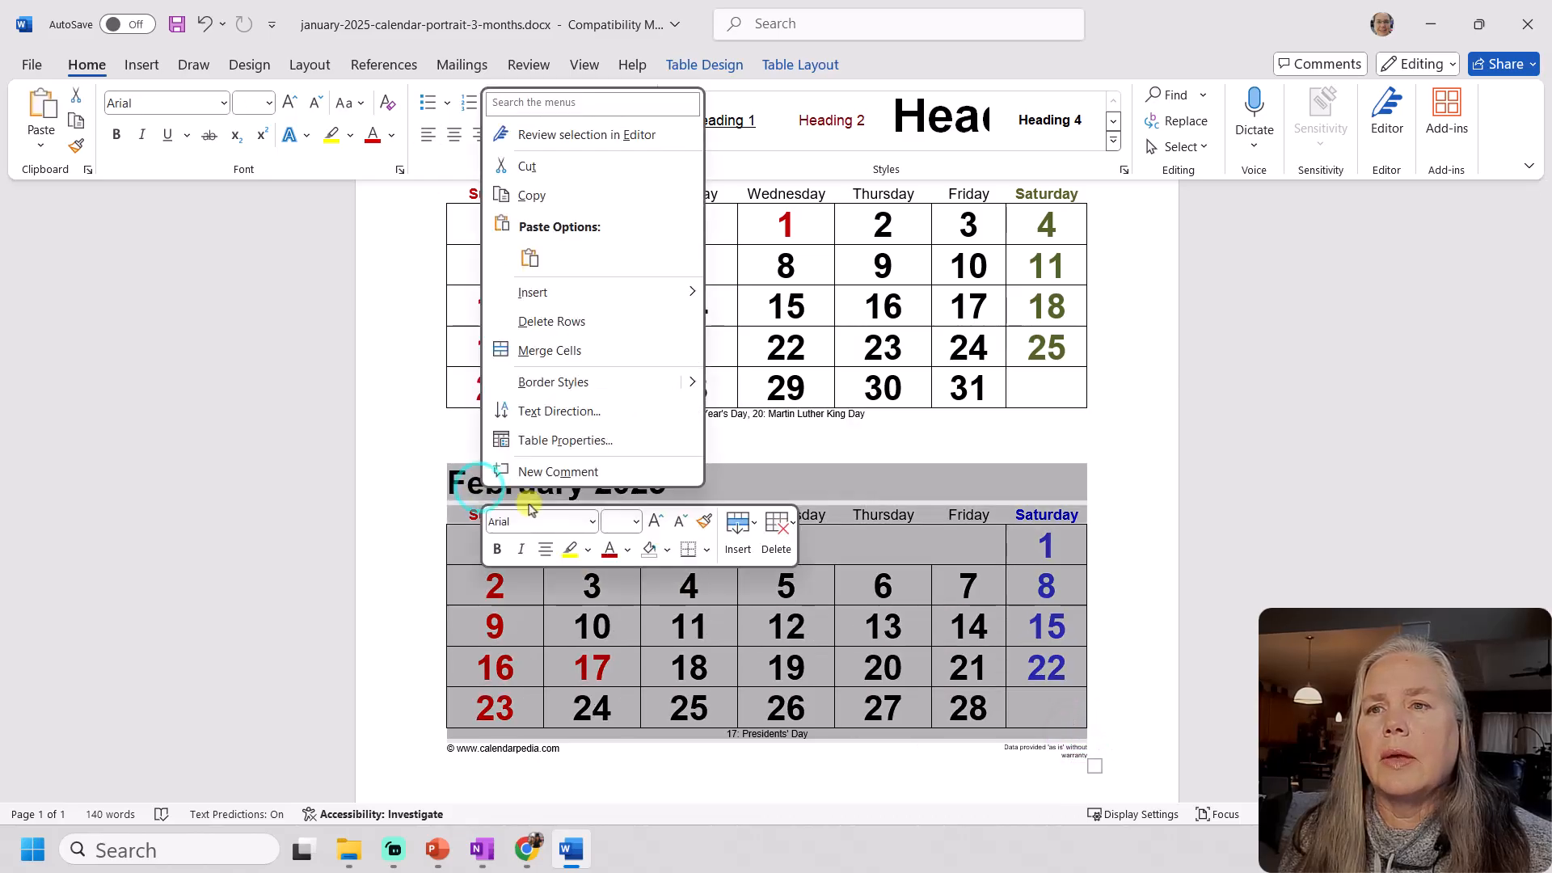
left_click(534, 195)
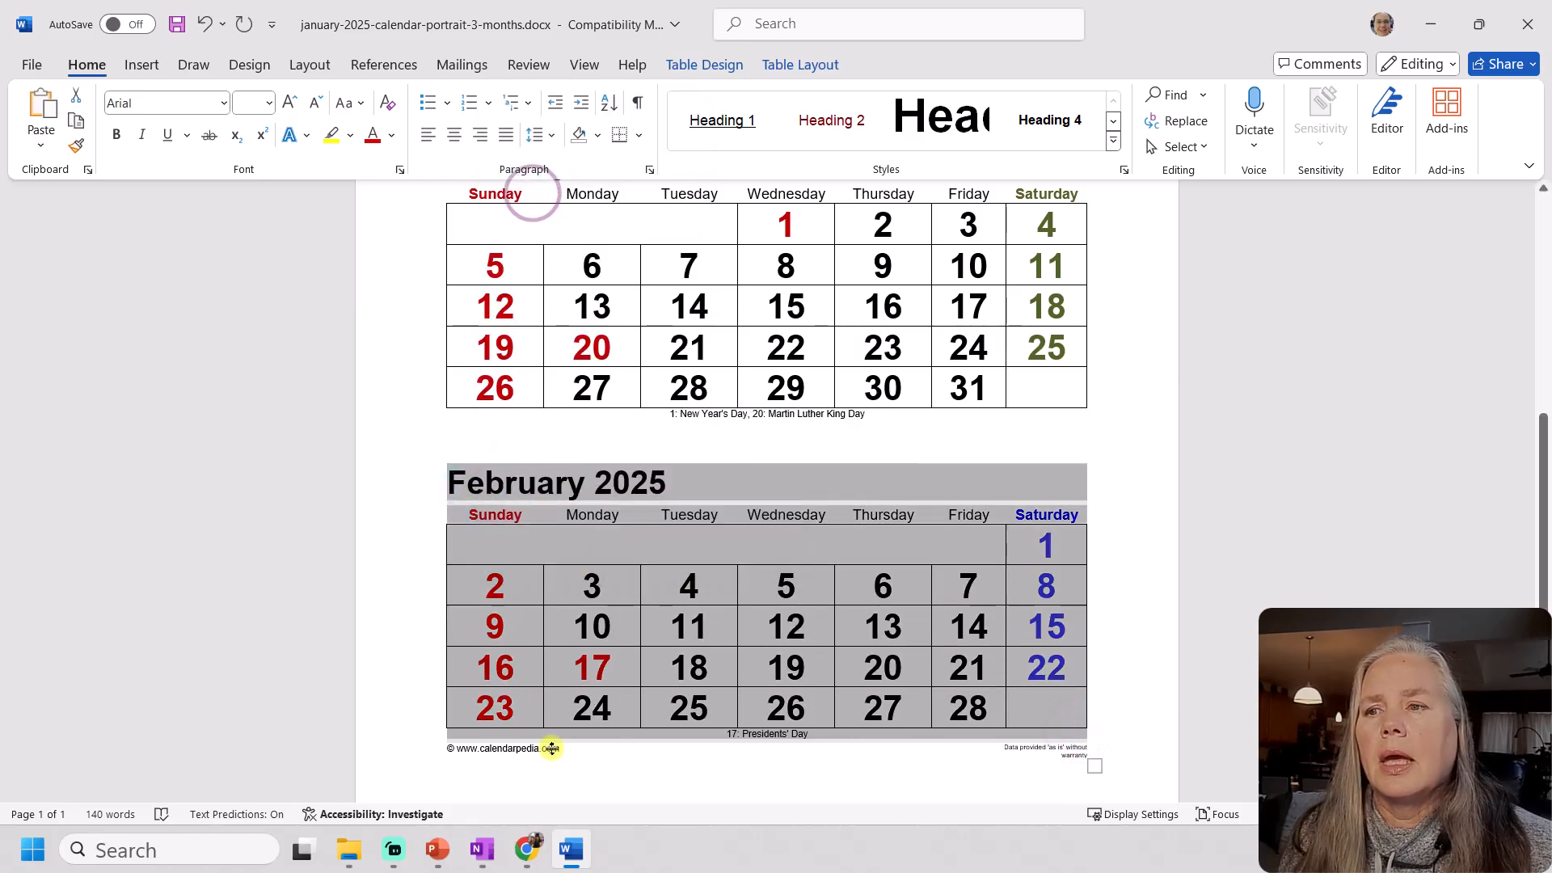
Switch to OneNote, paste the February 2025 calendar as a picture in the blank area beside the planner image, and shrink it
left_click(483, 849)
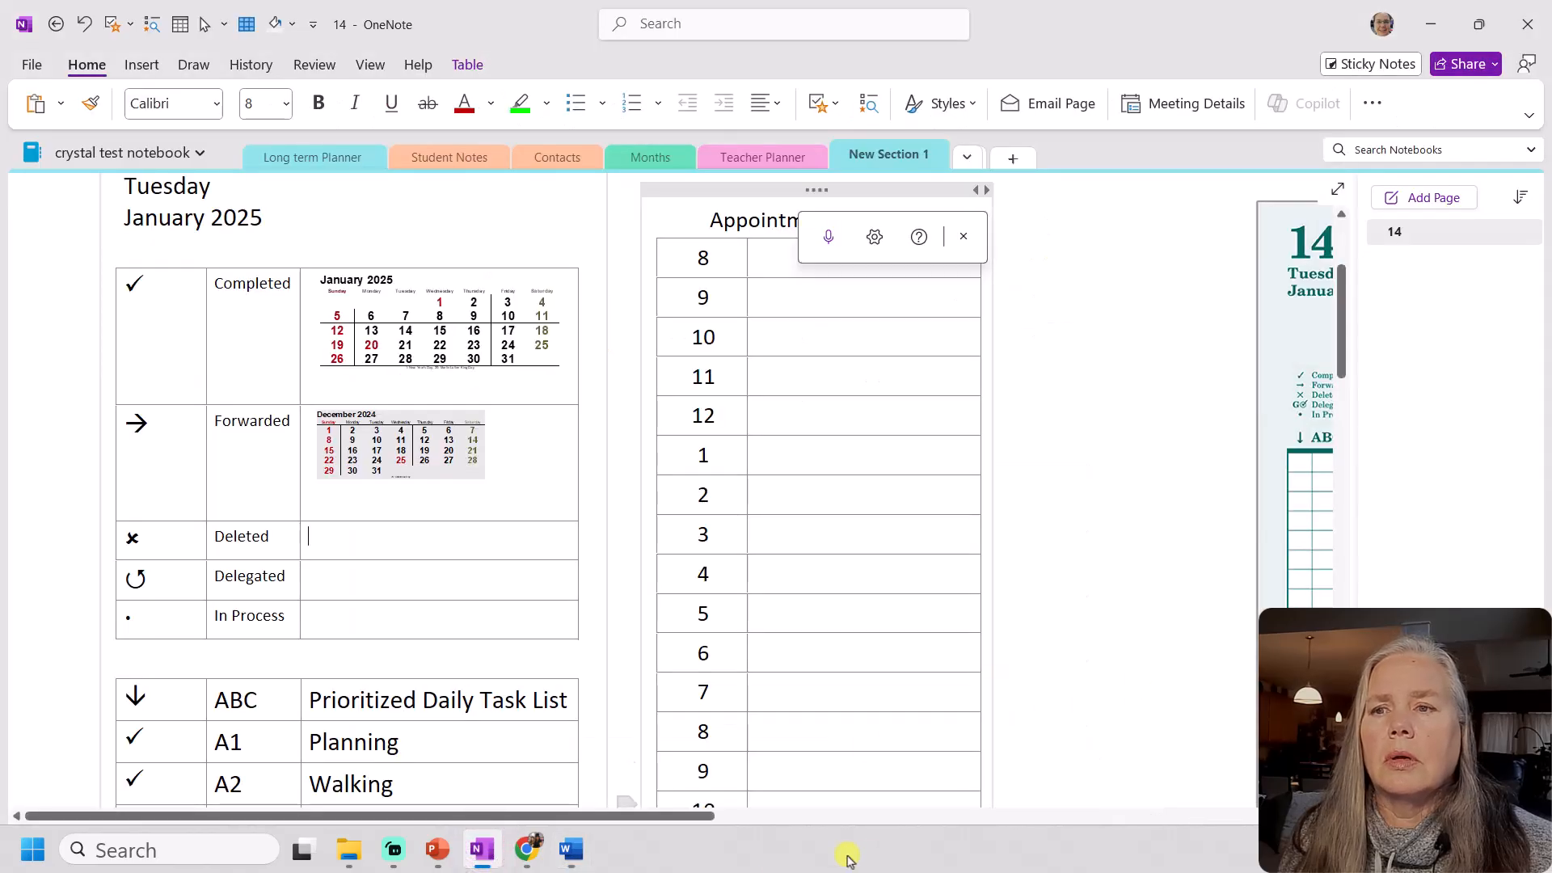
left_click_drag(690, 818, 1285, 817)
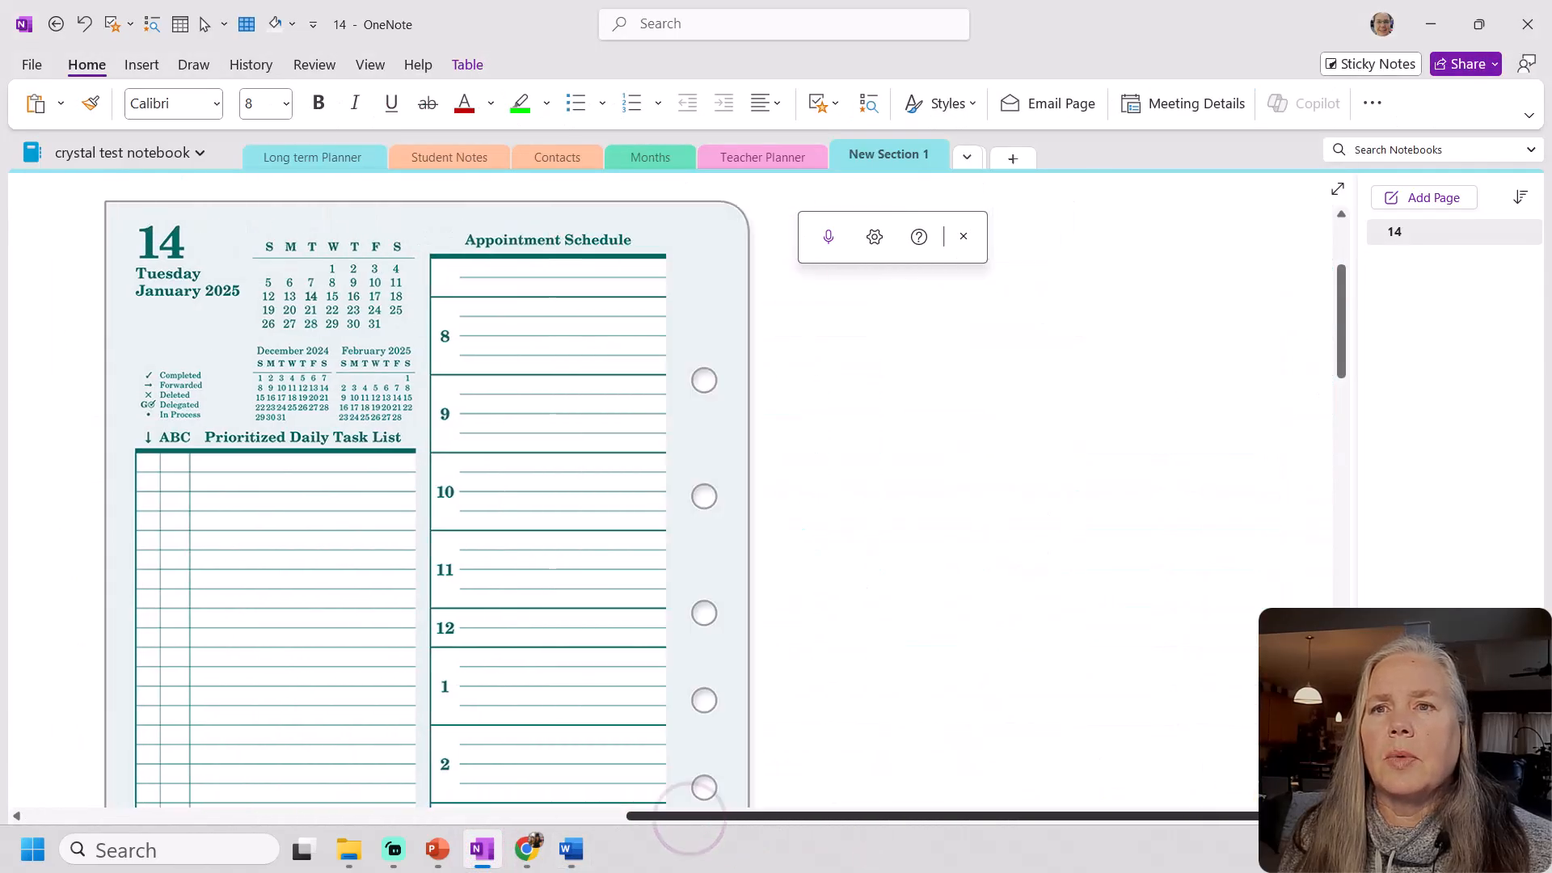
right_click(1038, 368)
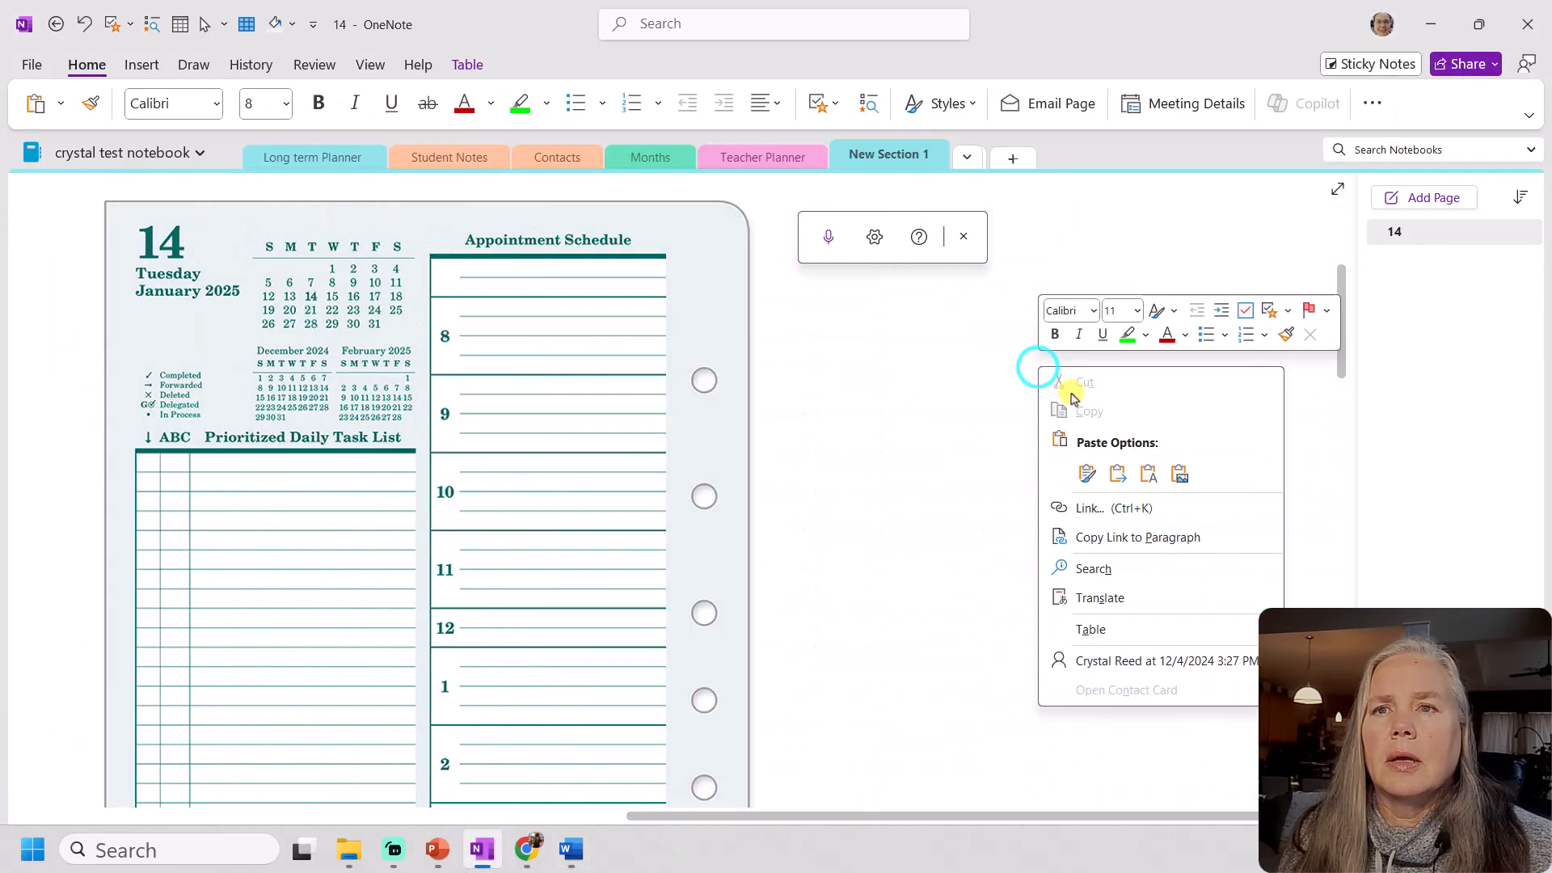
left_click(1176, 474)
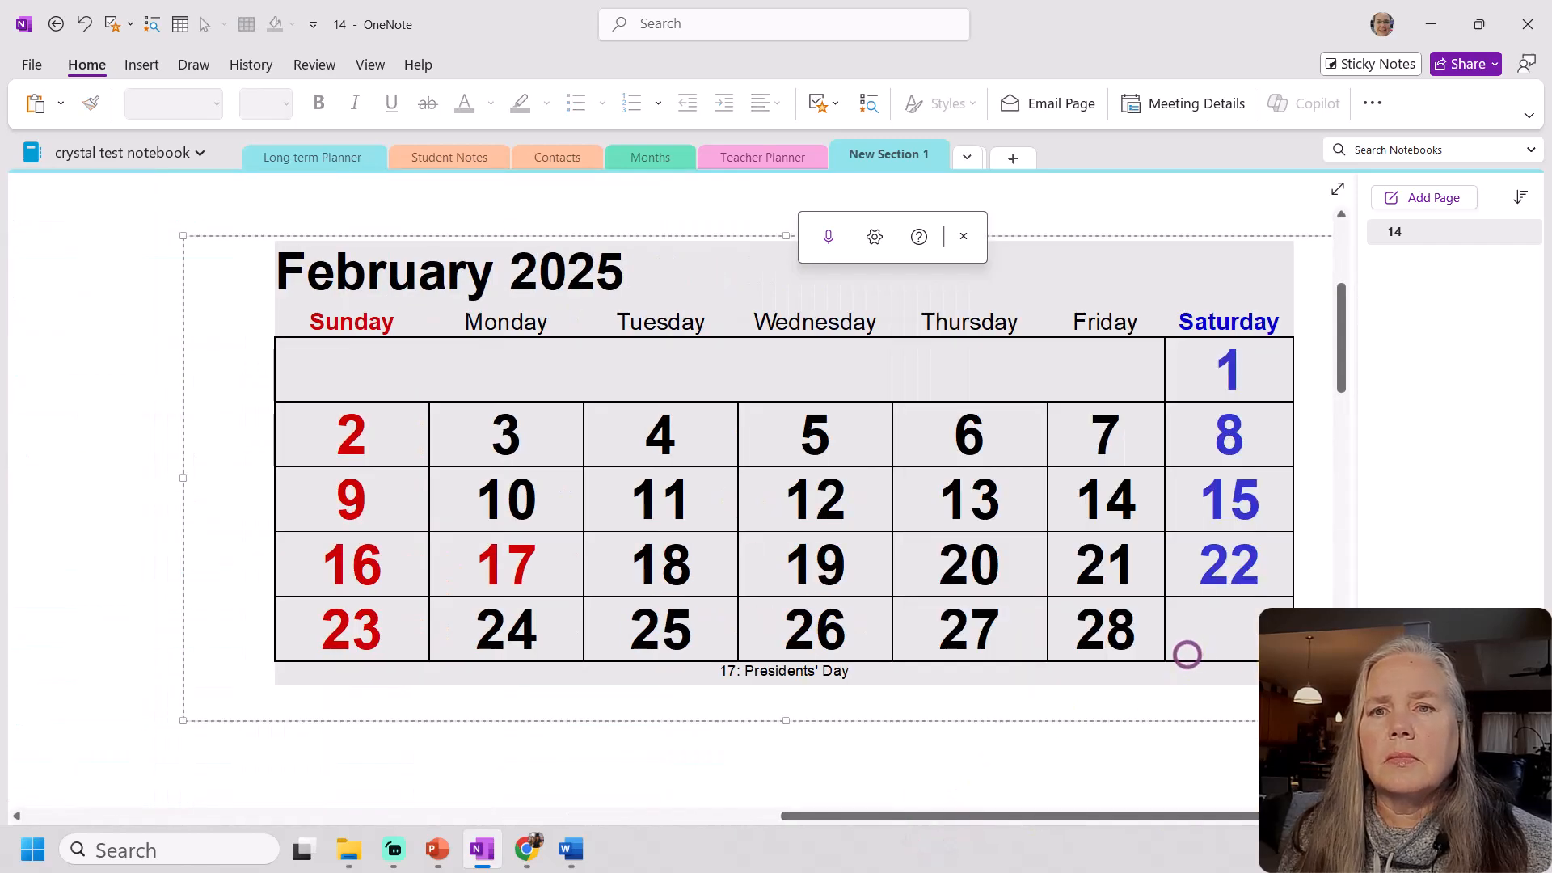
left_click_drag(1041, 815, 864, 545)
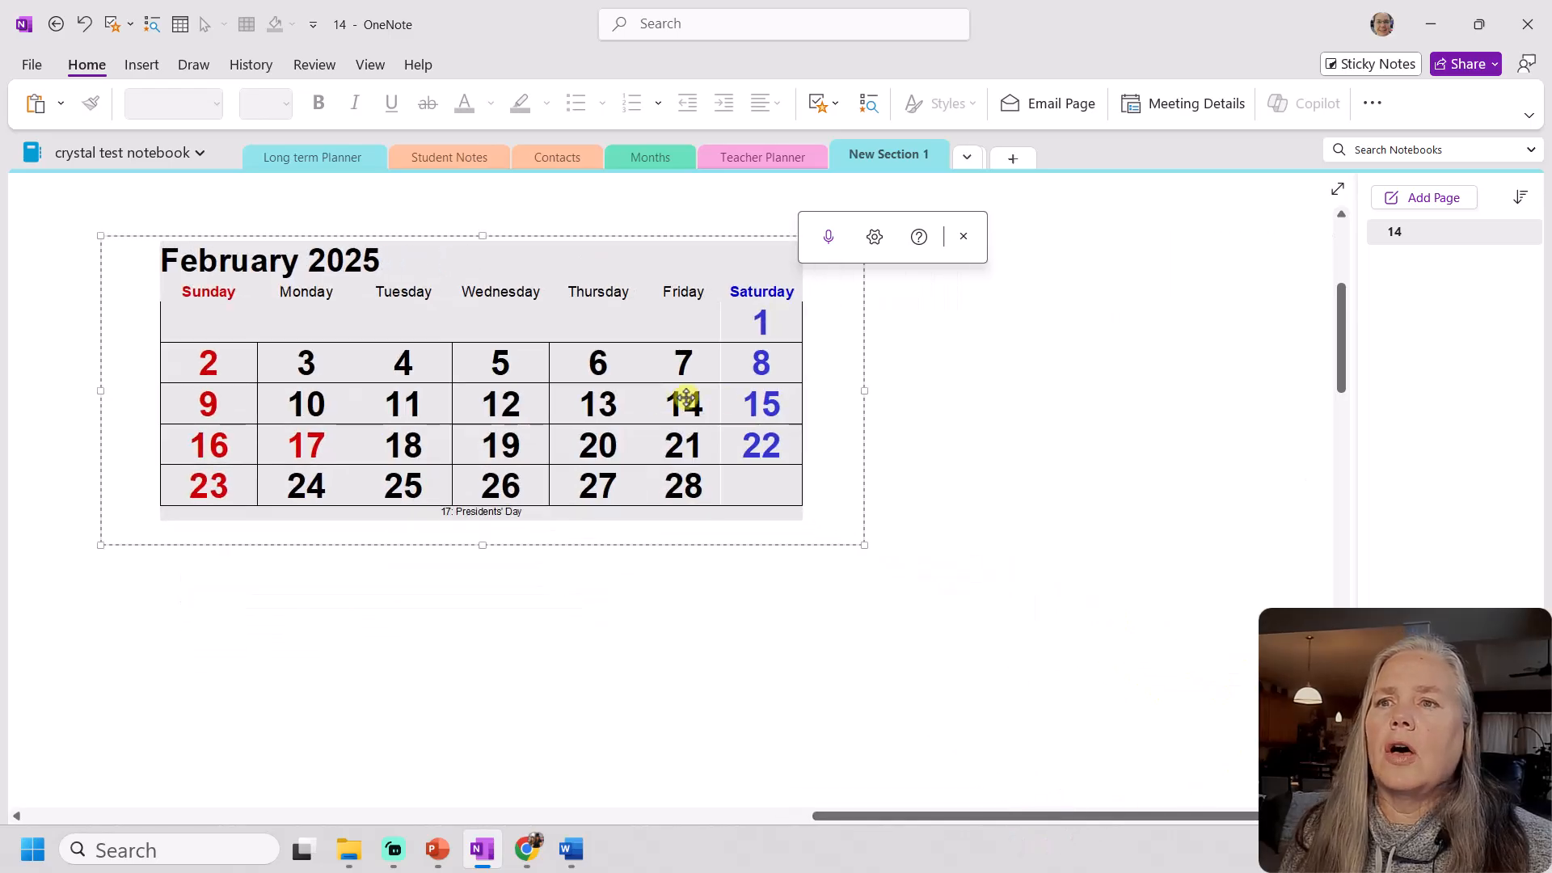
Cut the February 2025 calendar picture, paste it into the empty cell of the Deleted row, and shrink it to about the December calendar's size
right_click(617, 353)
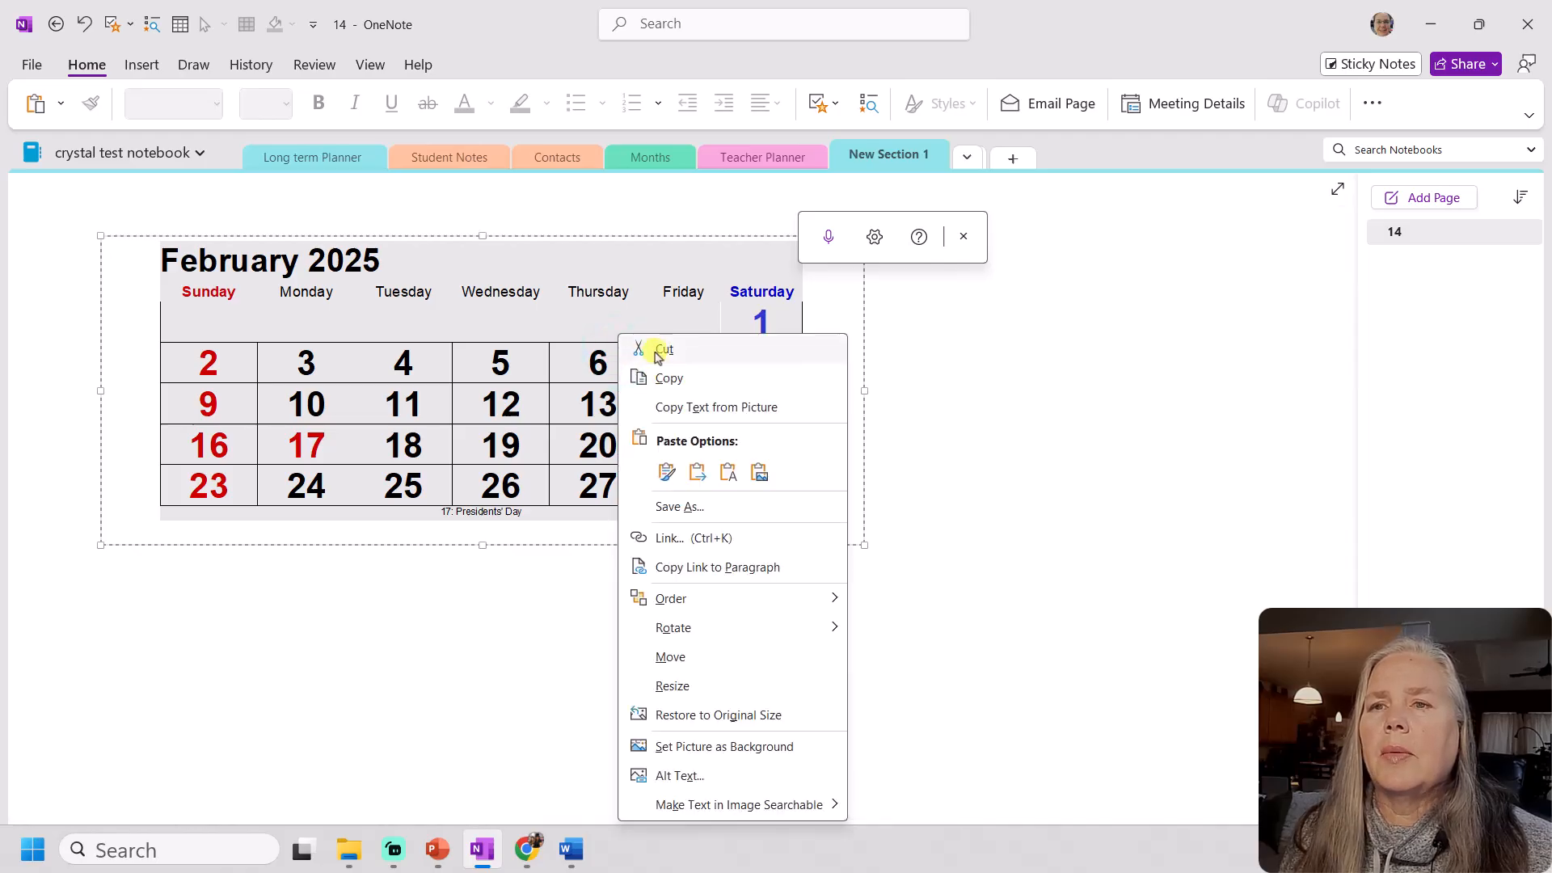
left_click(654, 348)
left_click_drag(846, 820, 97, 731)
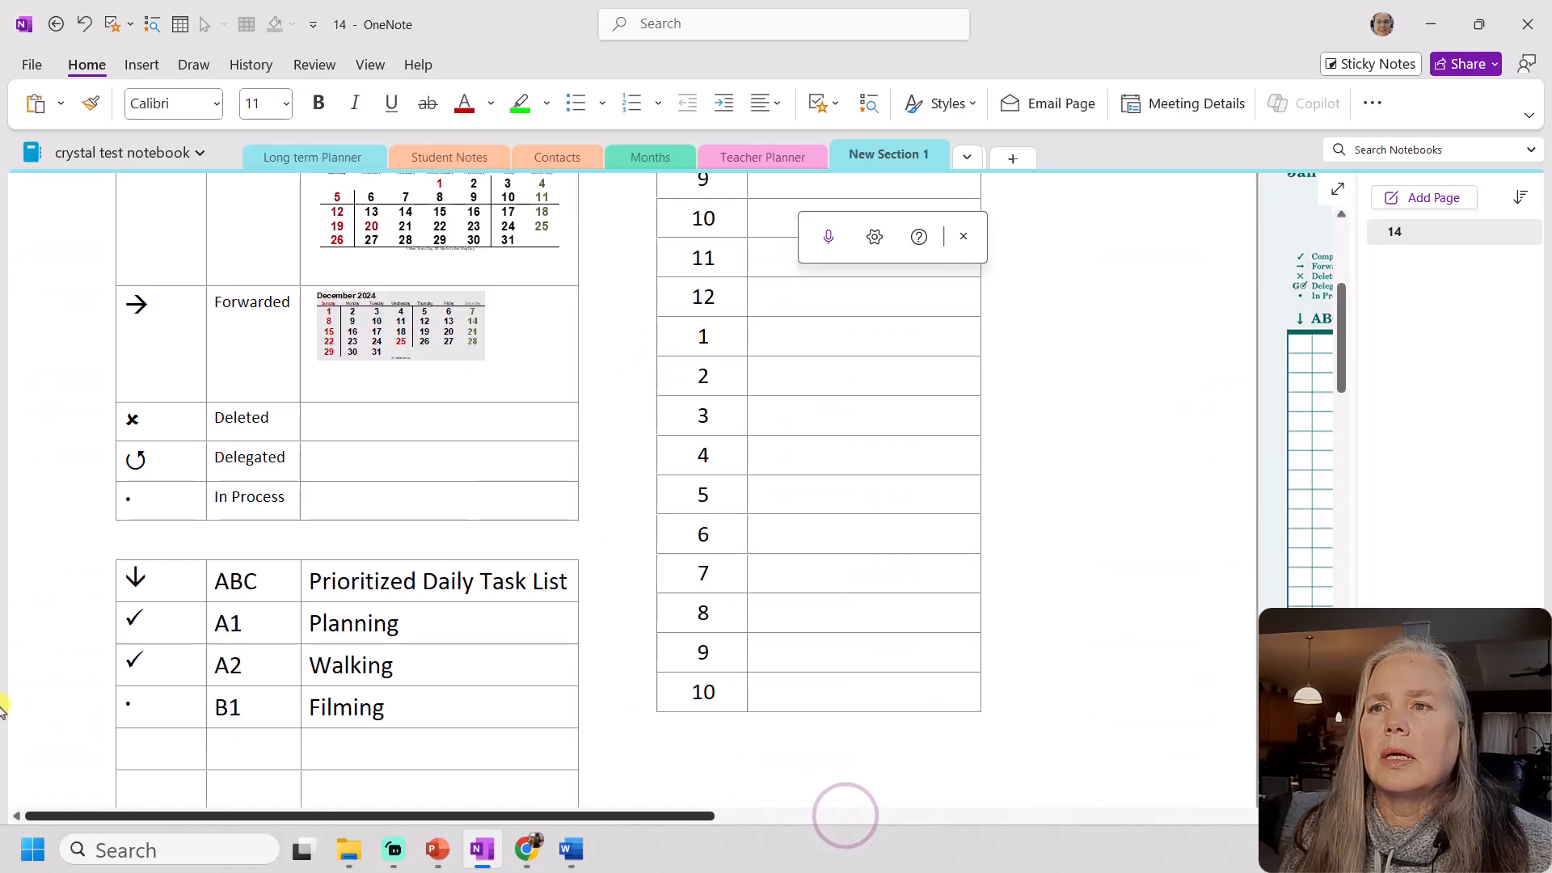
right_click(312, 418)
left_click(360, 520)
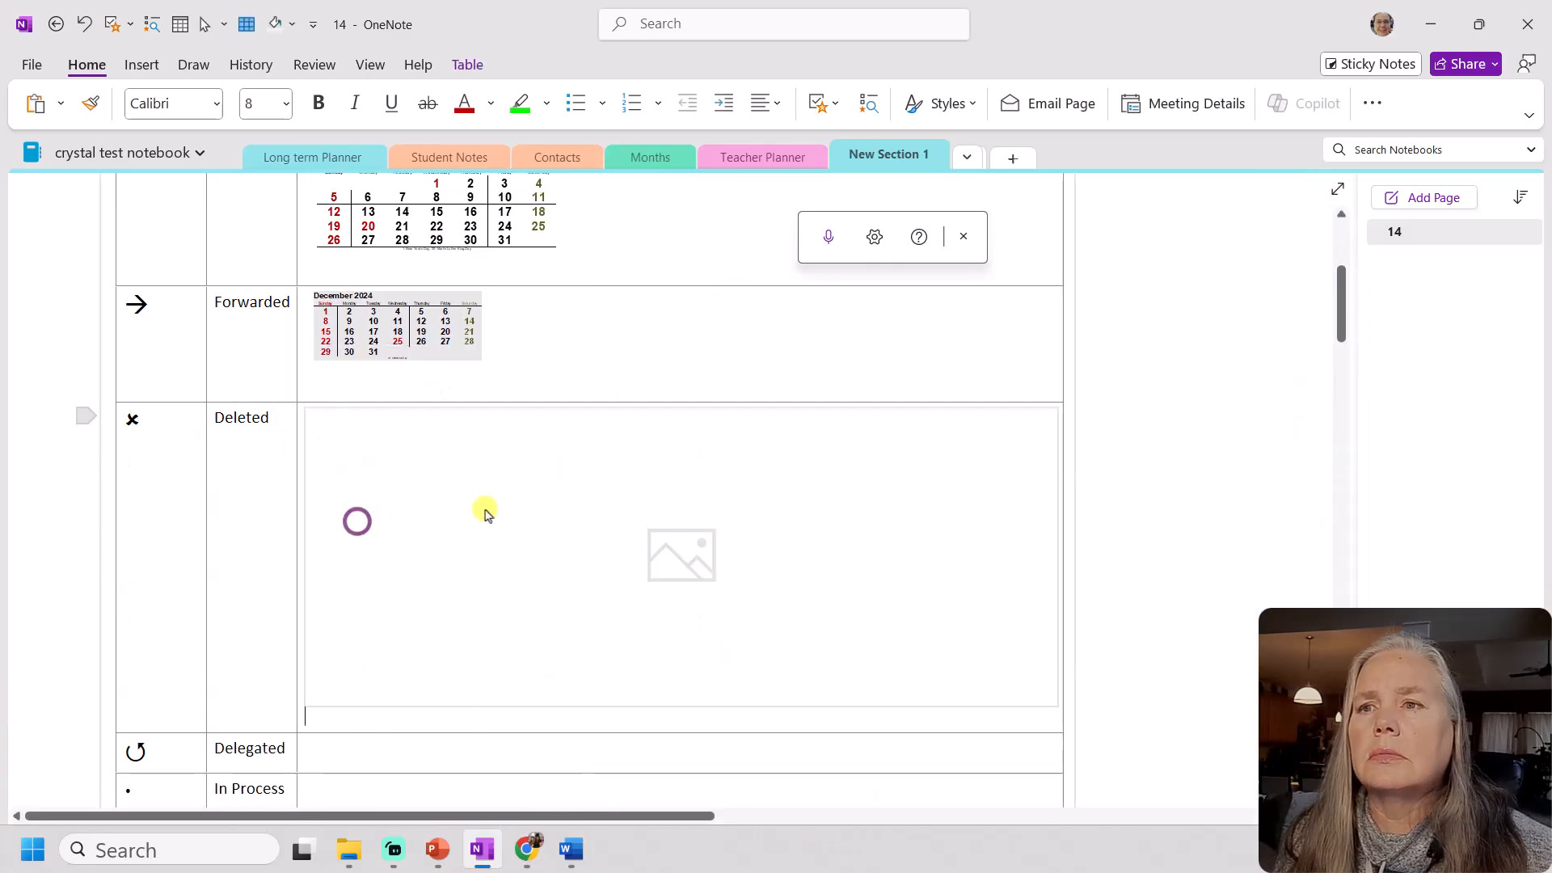
left_click_drag(1059, 710, 499, 492)
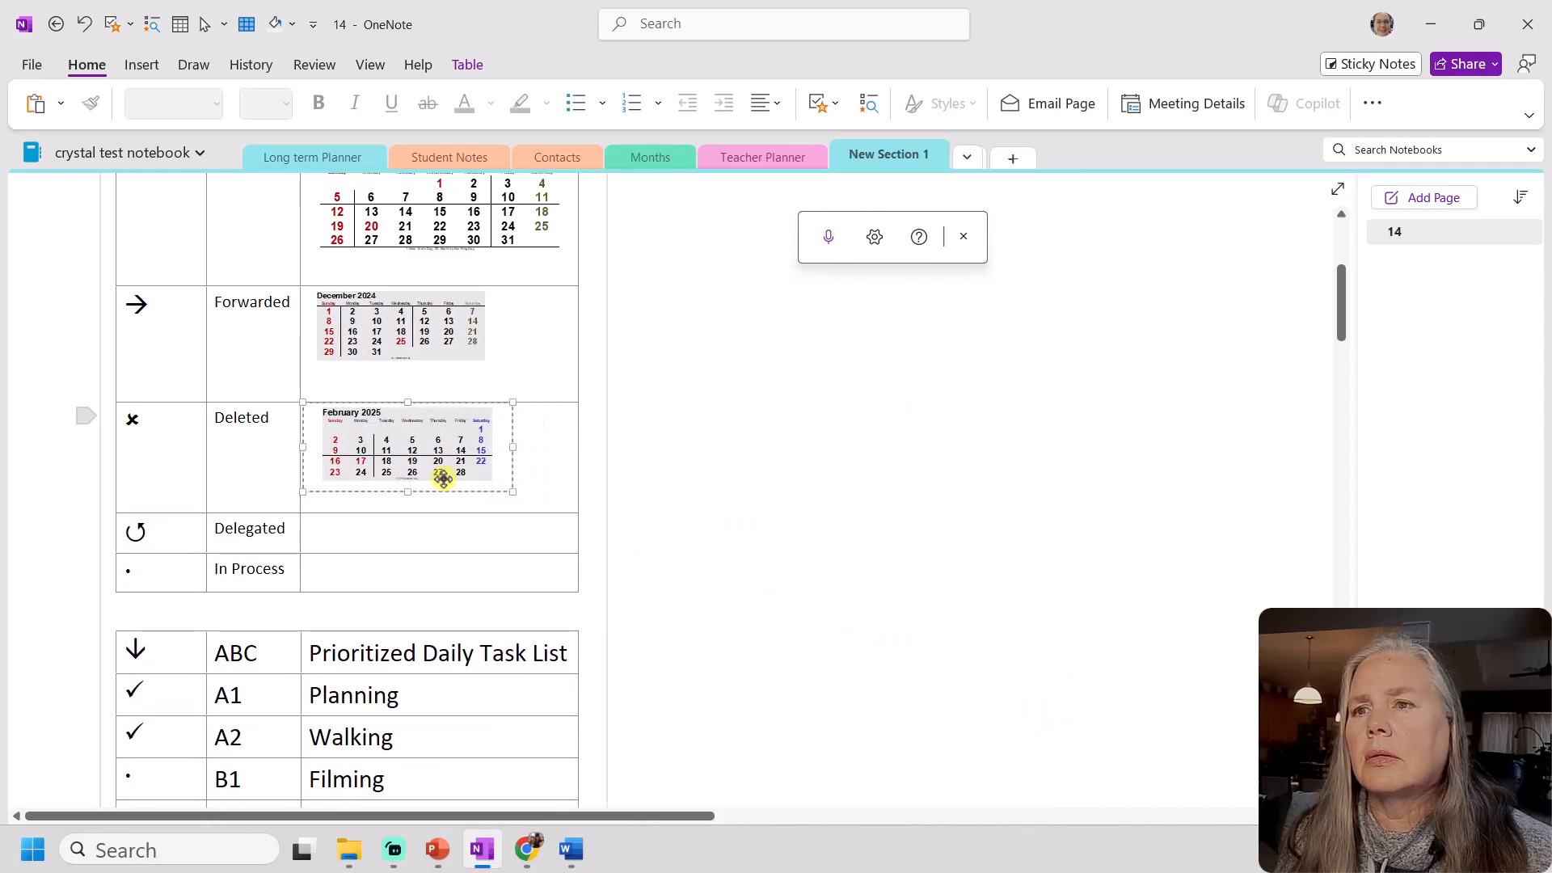
Try to reposition the February 2025 calendar picture within the Deleted row, and undo the move
scroll(444, 475, "up", 5, "ctrl")
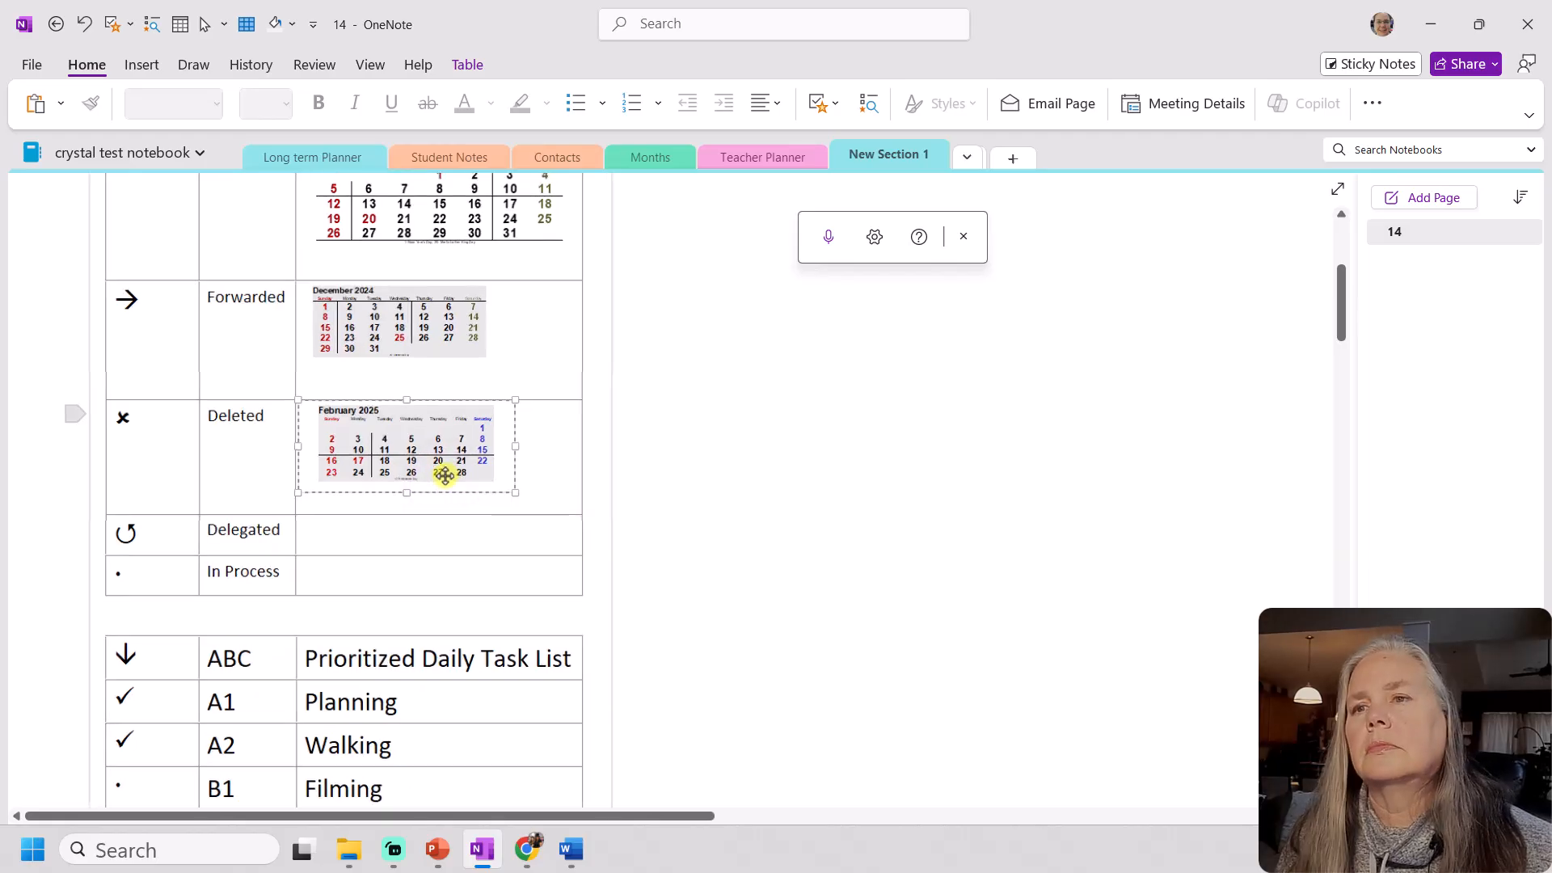
left_click(508, 540)
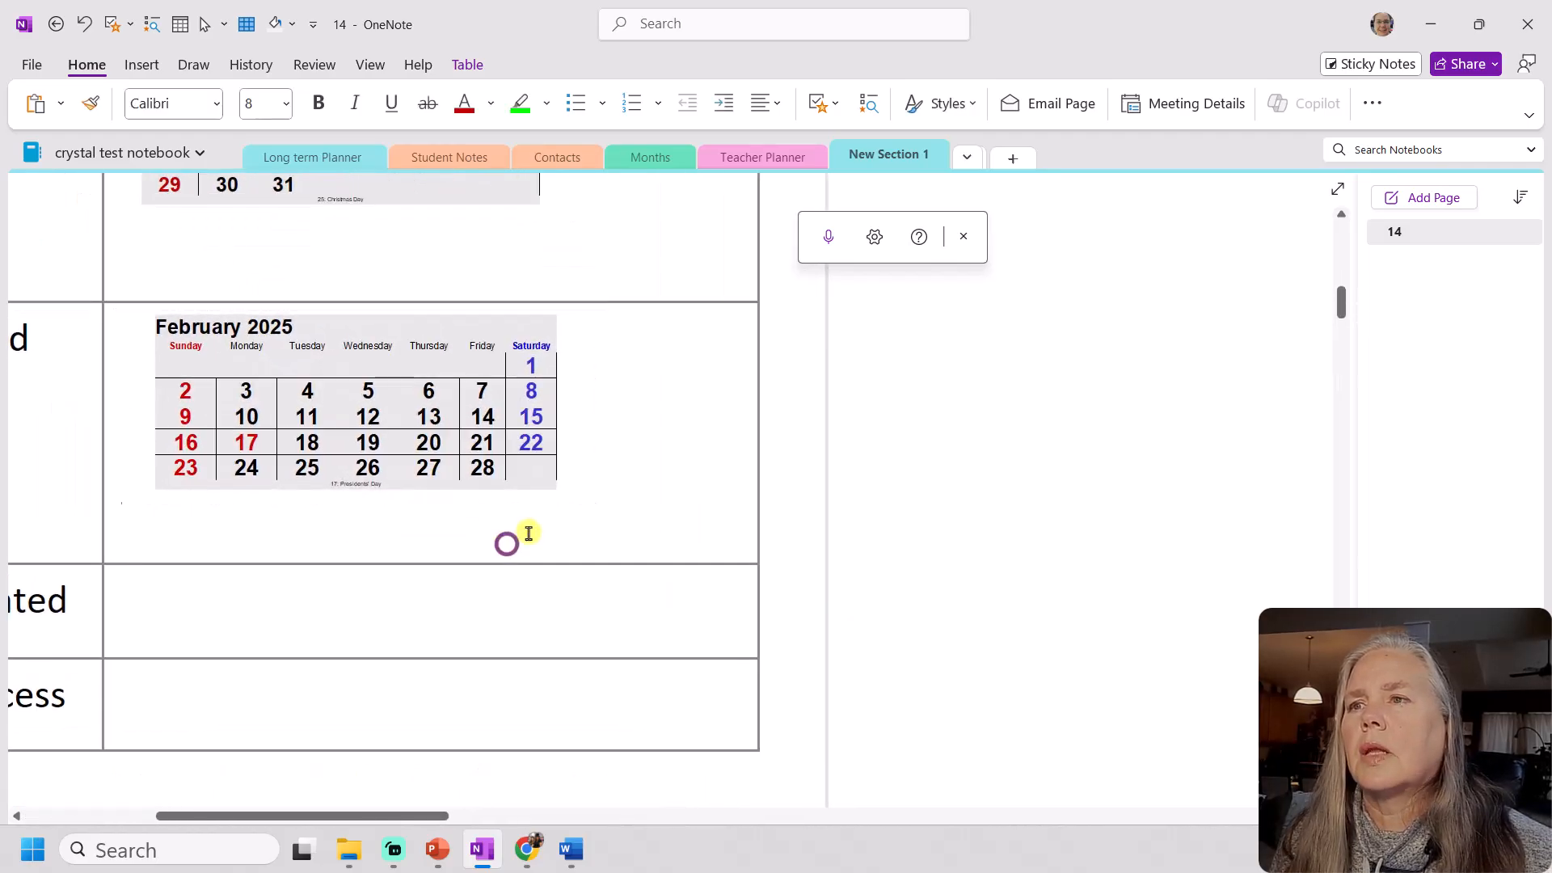
left_click(697, 493)
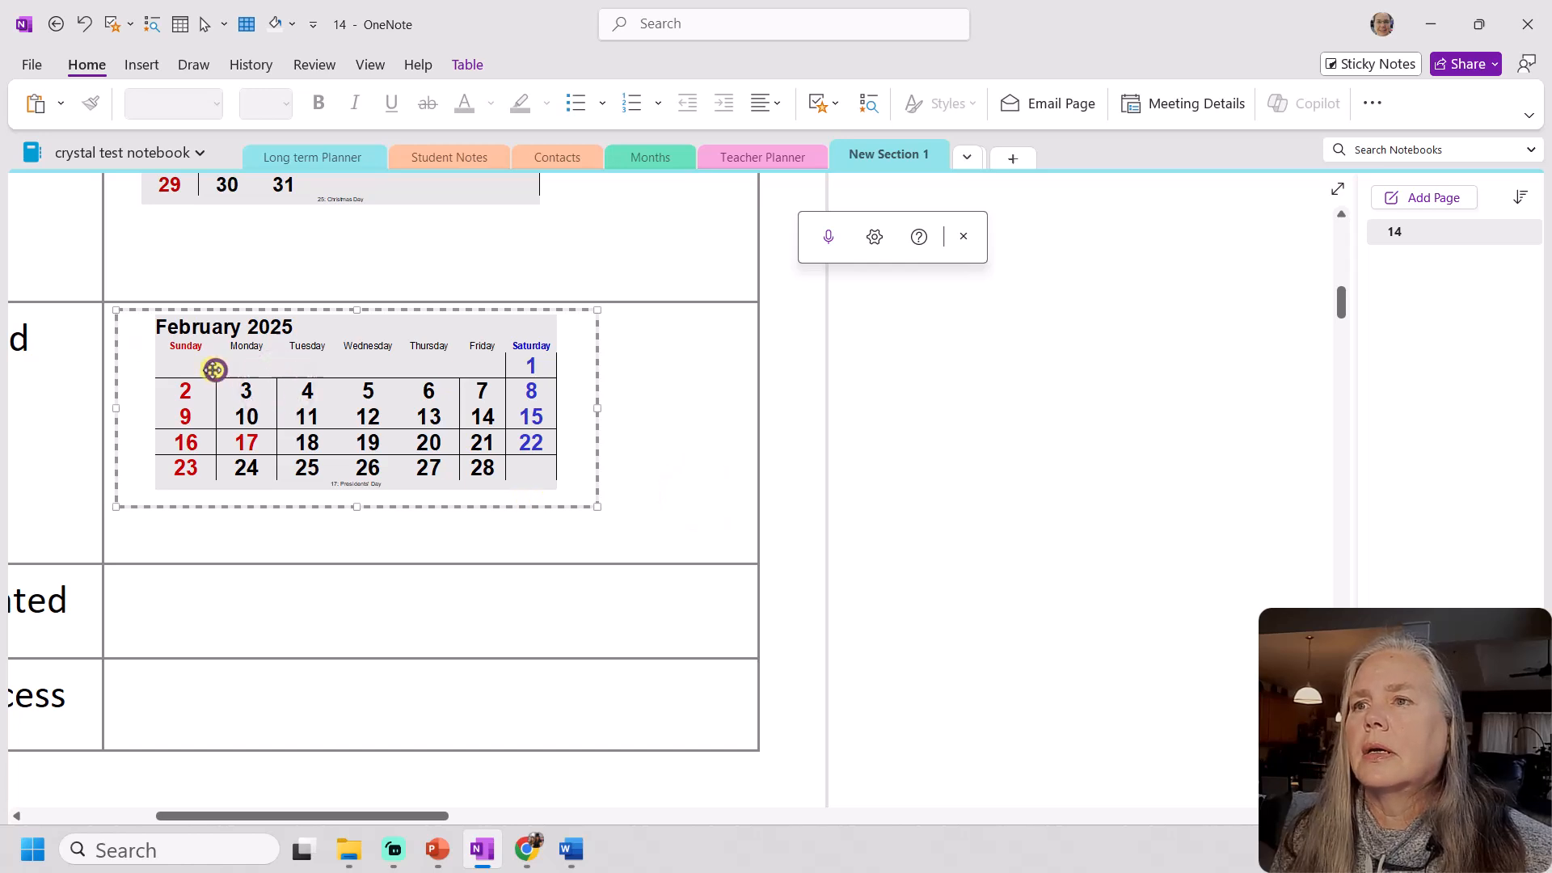
left_click_drag(215, 370, 198, 368)
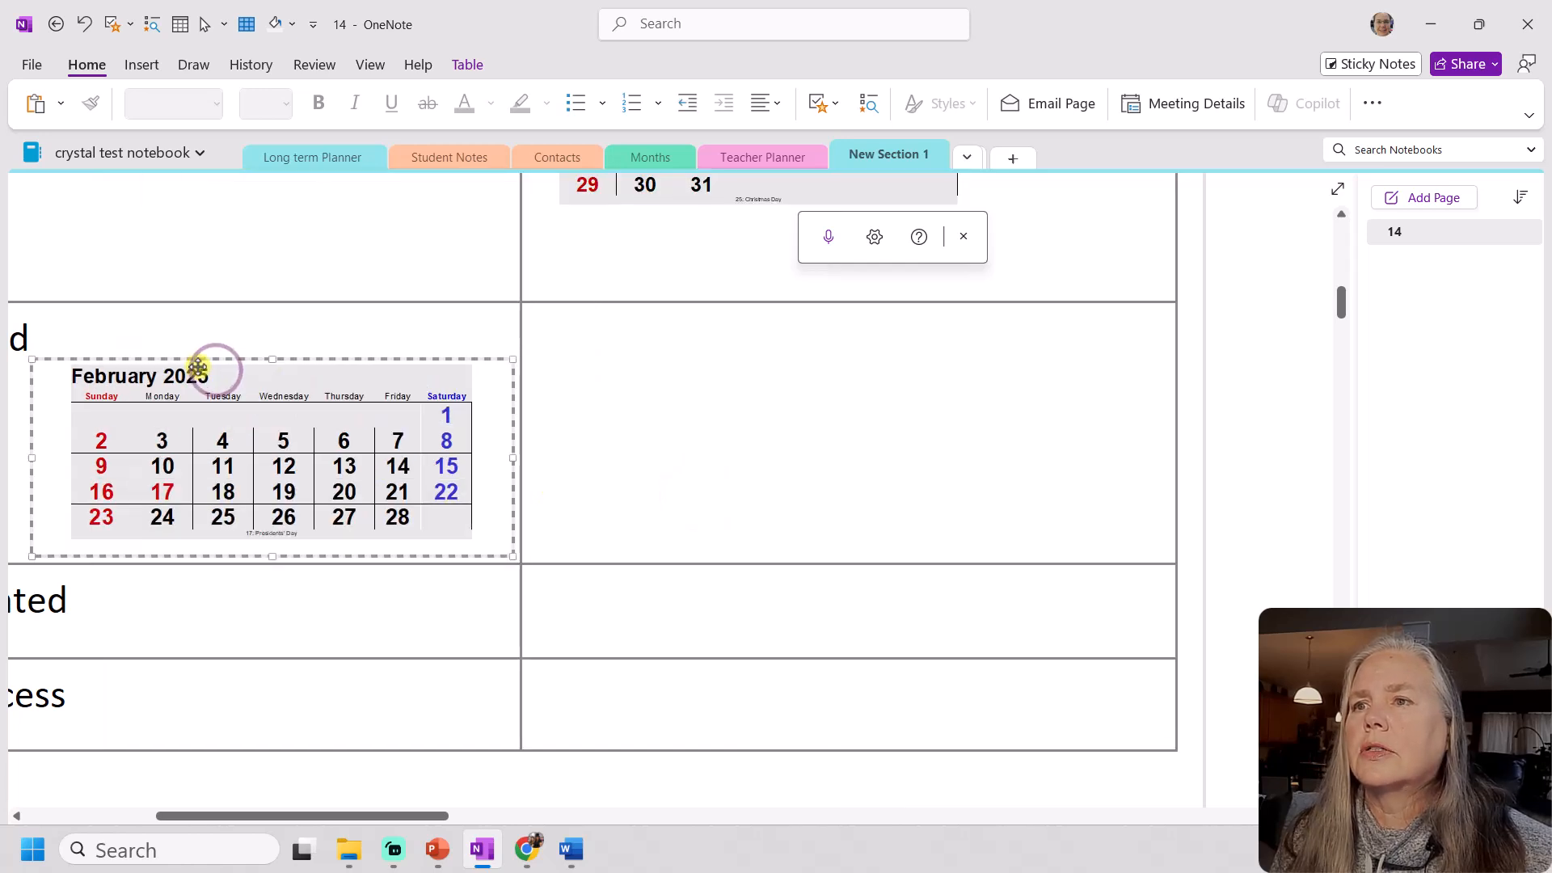
left_click(85, 24)
left_click(899, 527)
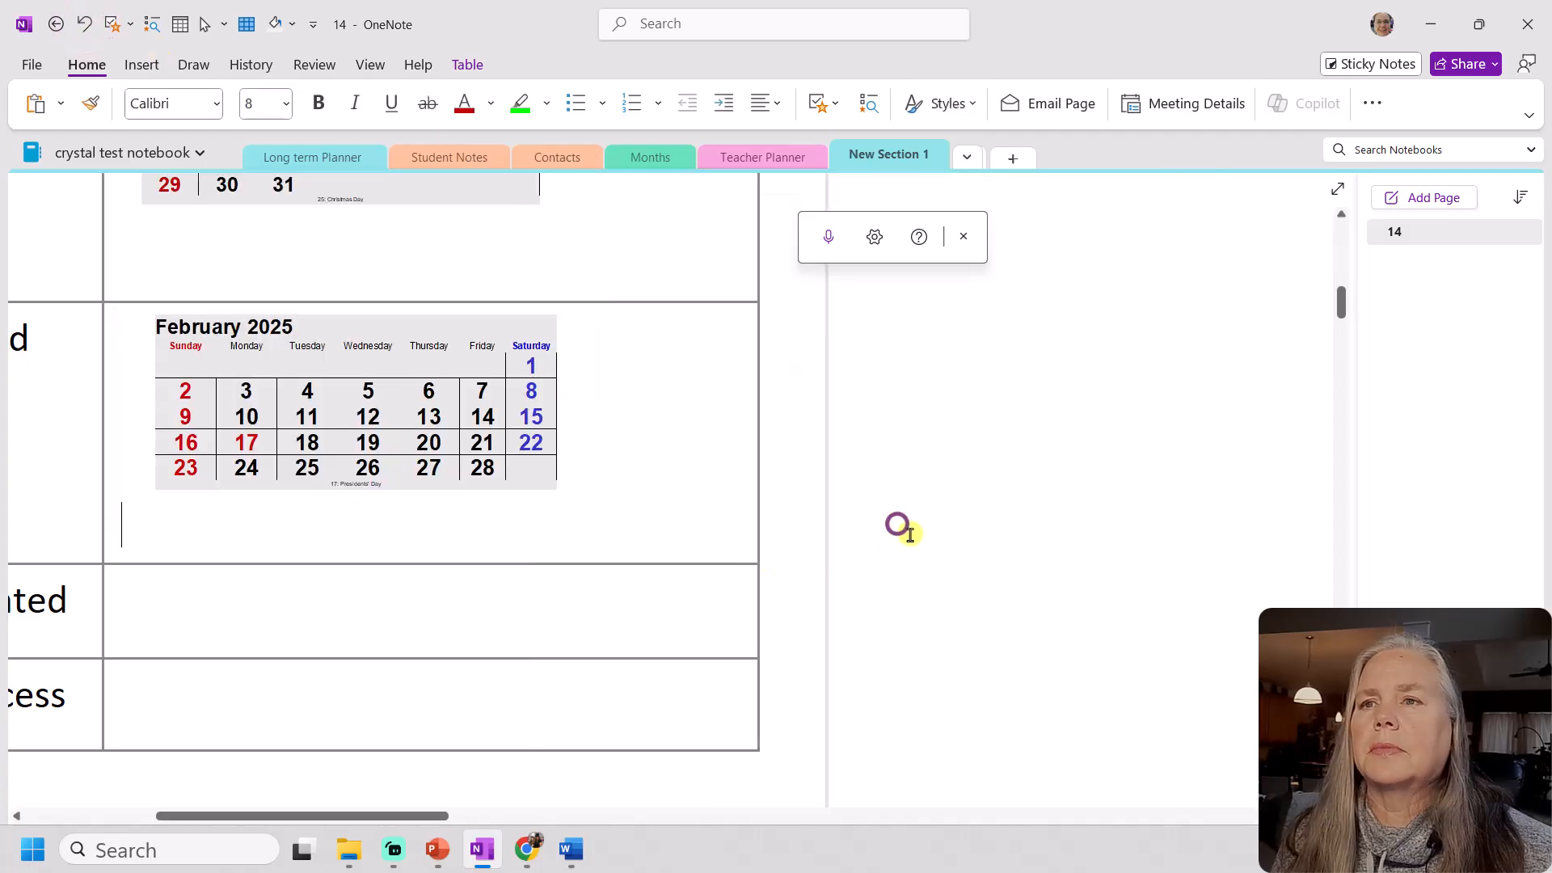
scroll(911, 536, "up", 3)
scroll(912, 536, "down", 4)
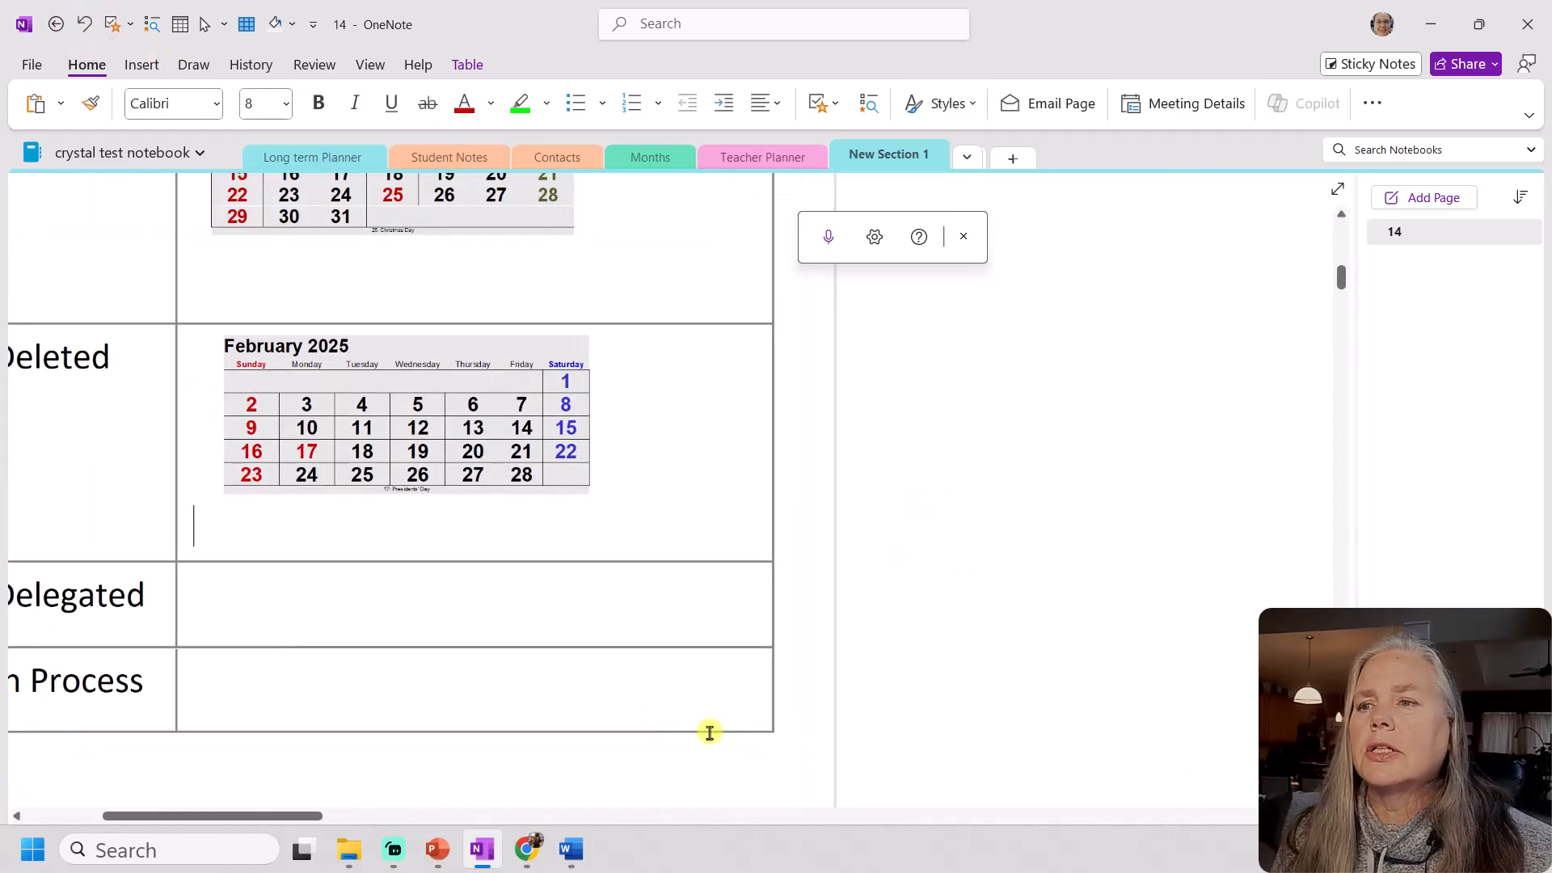
left_click_drag(1339, 300, 1327, 266)
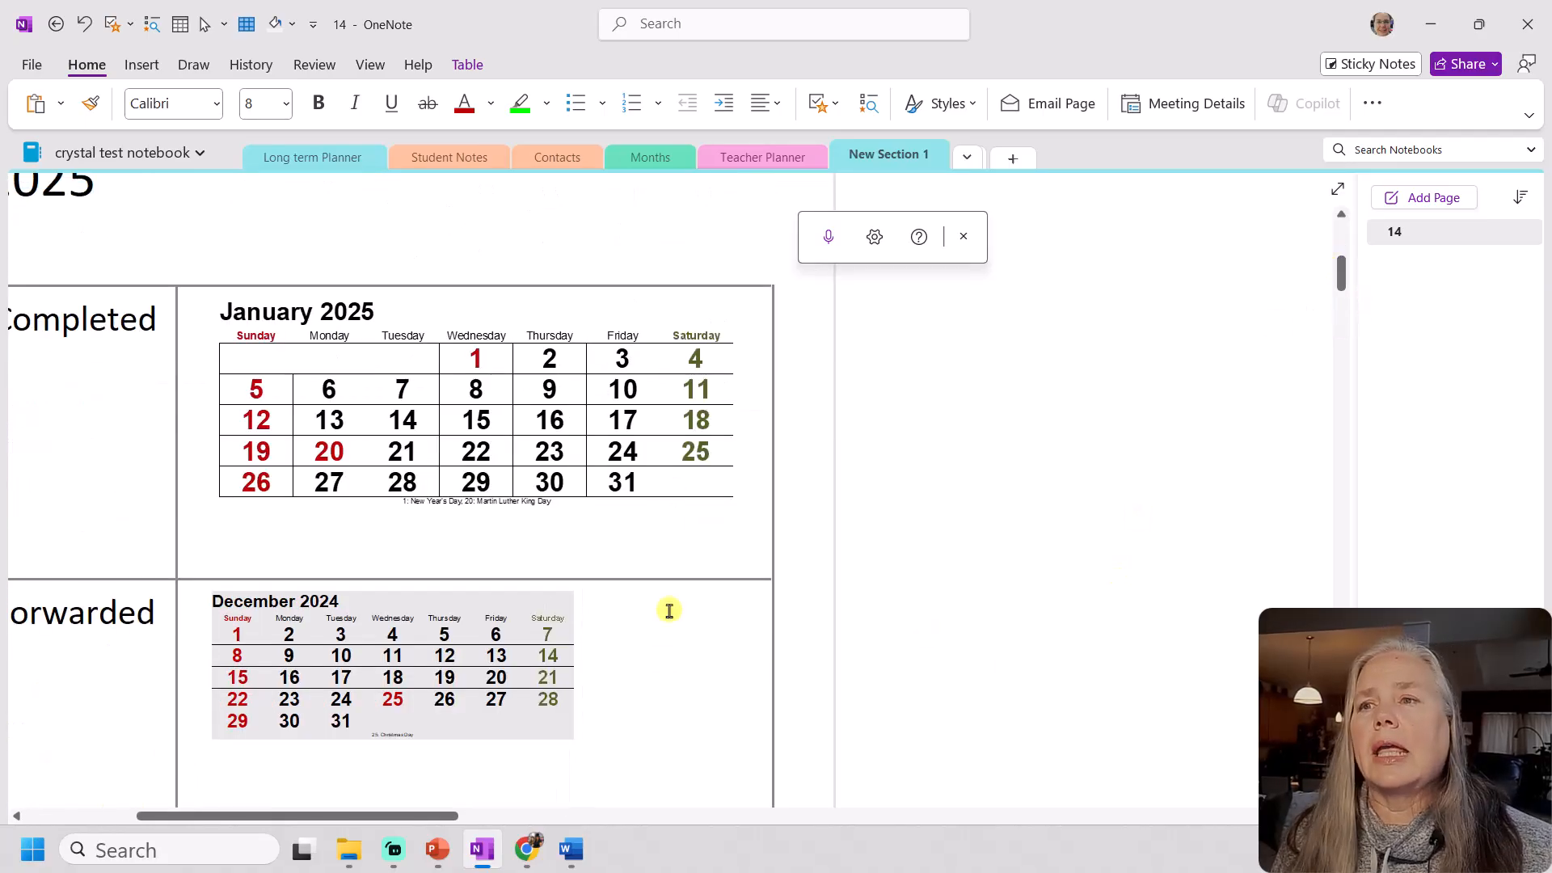
scroll(662, 660, "down", 5)
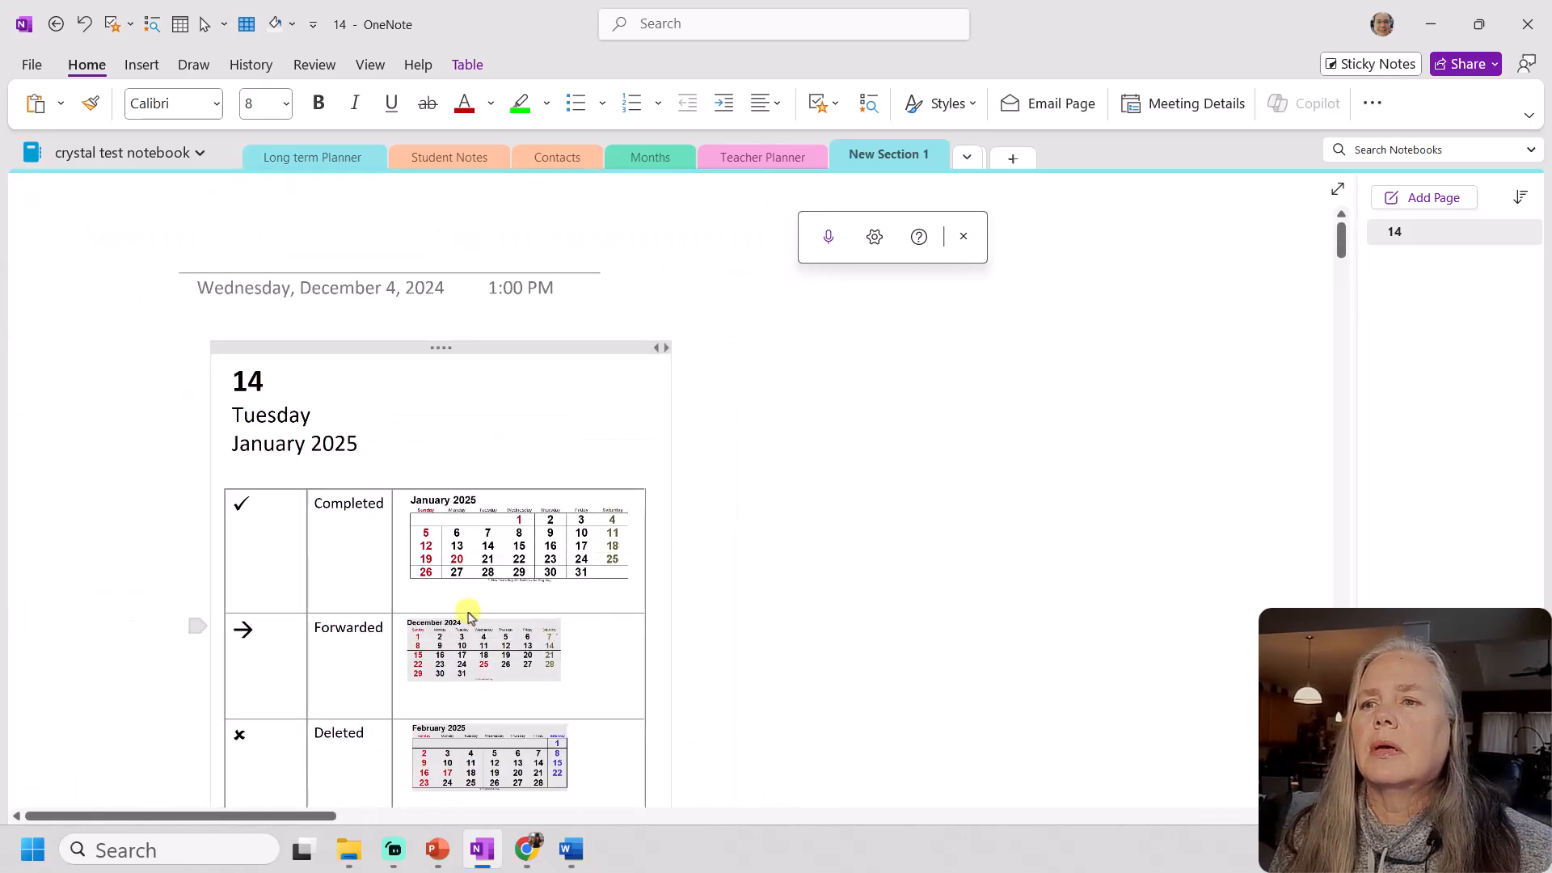
scroll(452, 700, "down", 5)
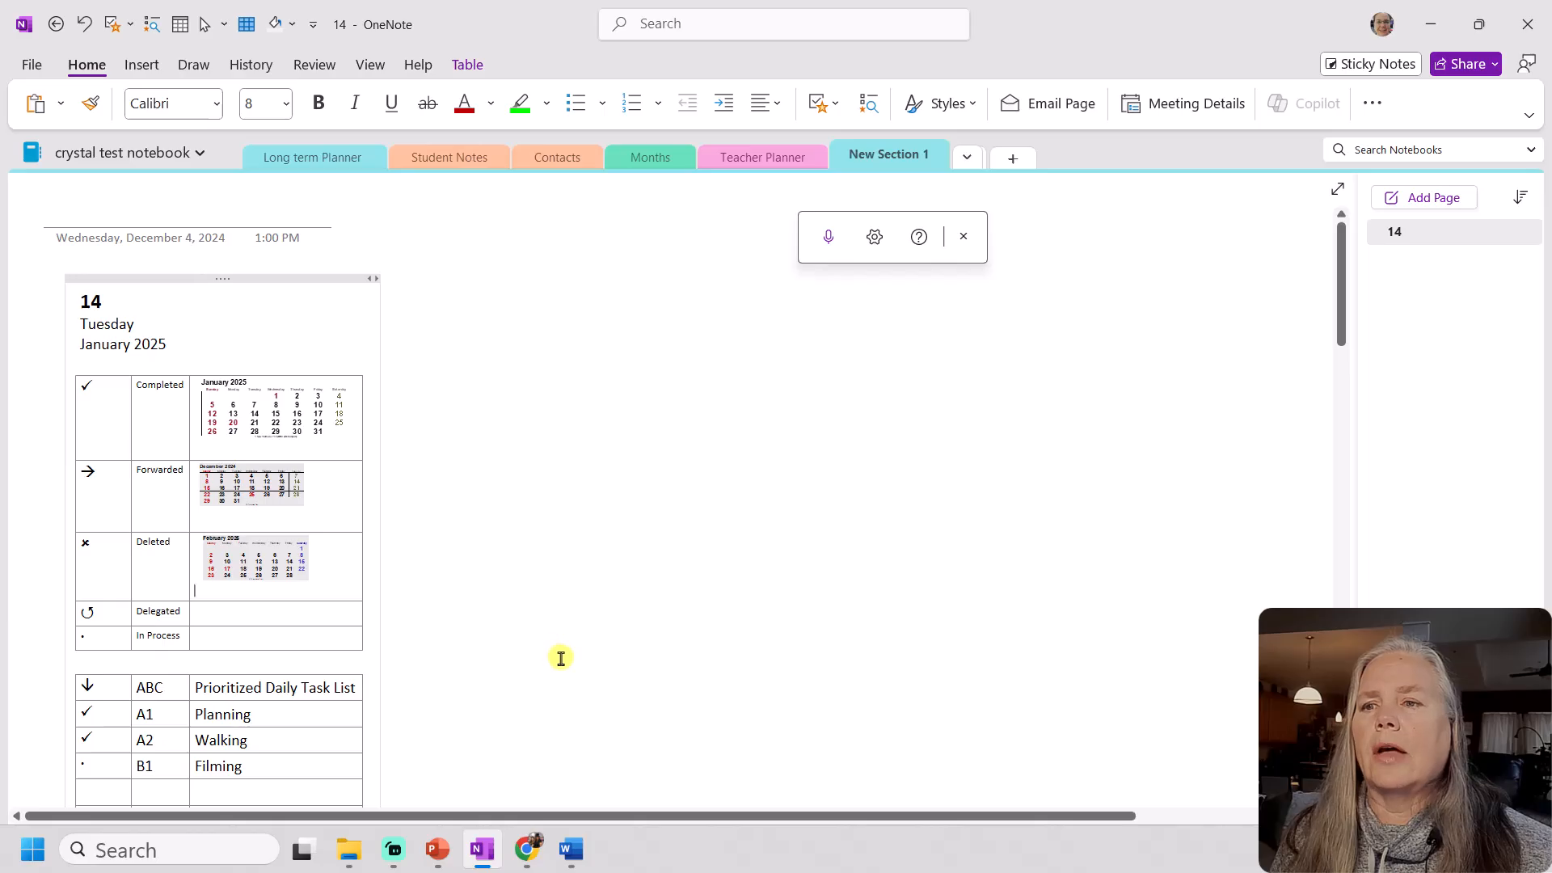
Move the Appointment Schedule table and the planner image up the page, placing them side by side next to the task tables
scroll(561, 658, "down", 5)
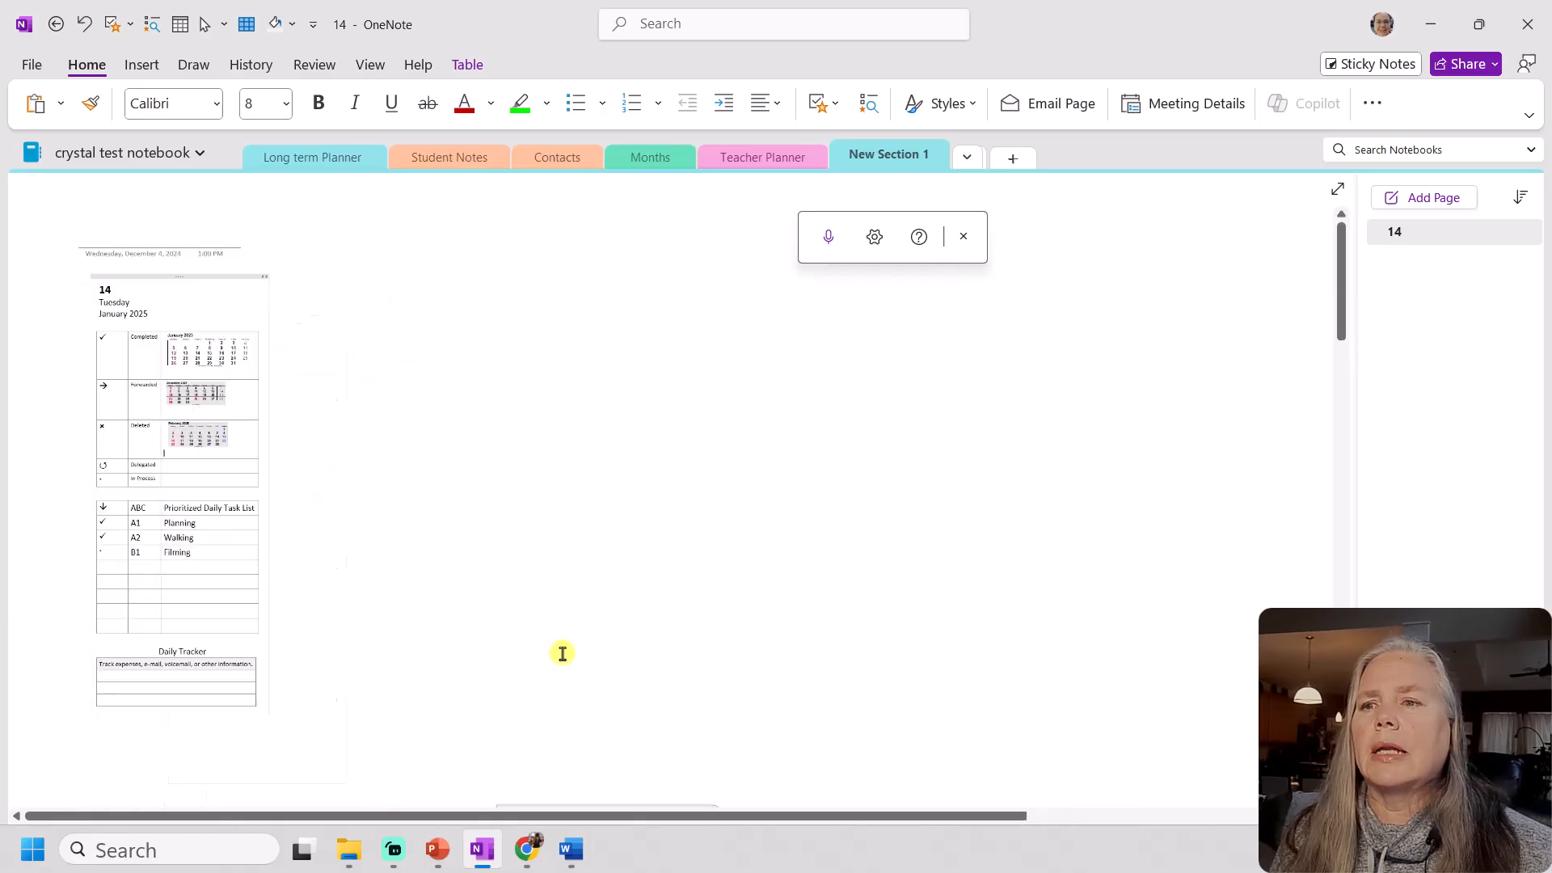
left_click(312, 753)
left_click_drag(312, 756, 366, 296)
left_click_drag(524, 777, 579, 343)
left_click_drag(585, 278, 585, 273)
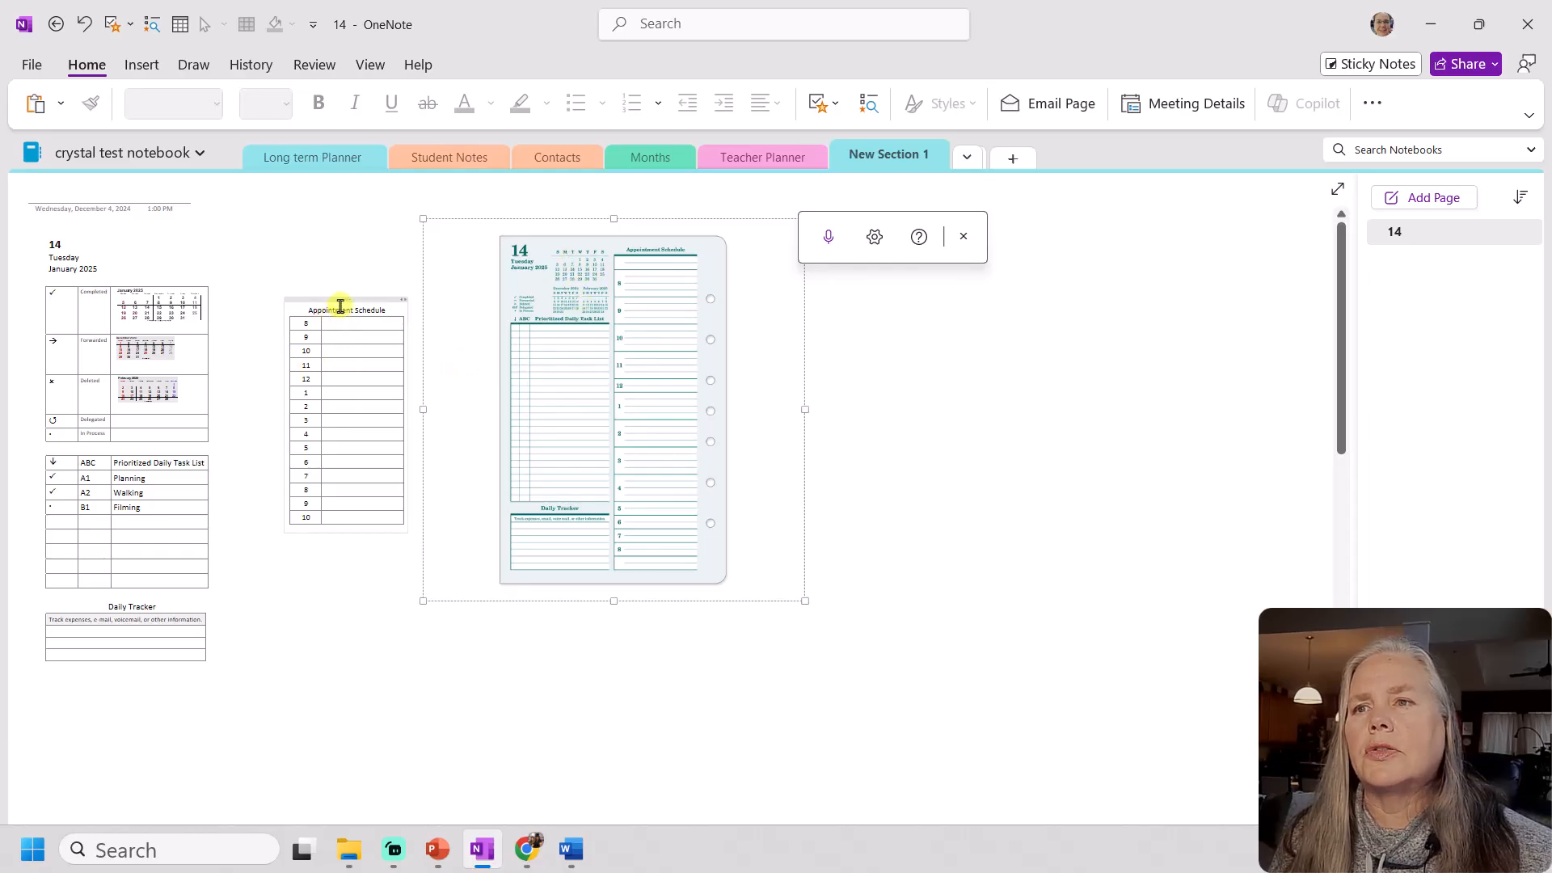
Add three blank lines above the Appointment Schedule heading
scroll(316, 380, "up", 8, "ctrl")
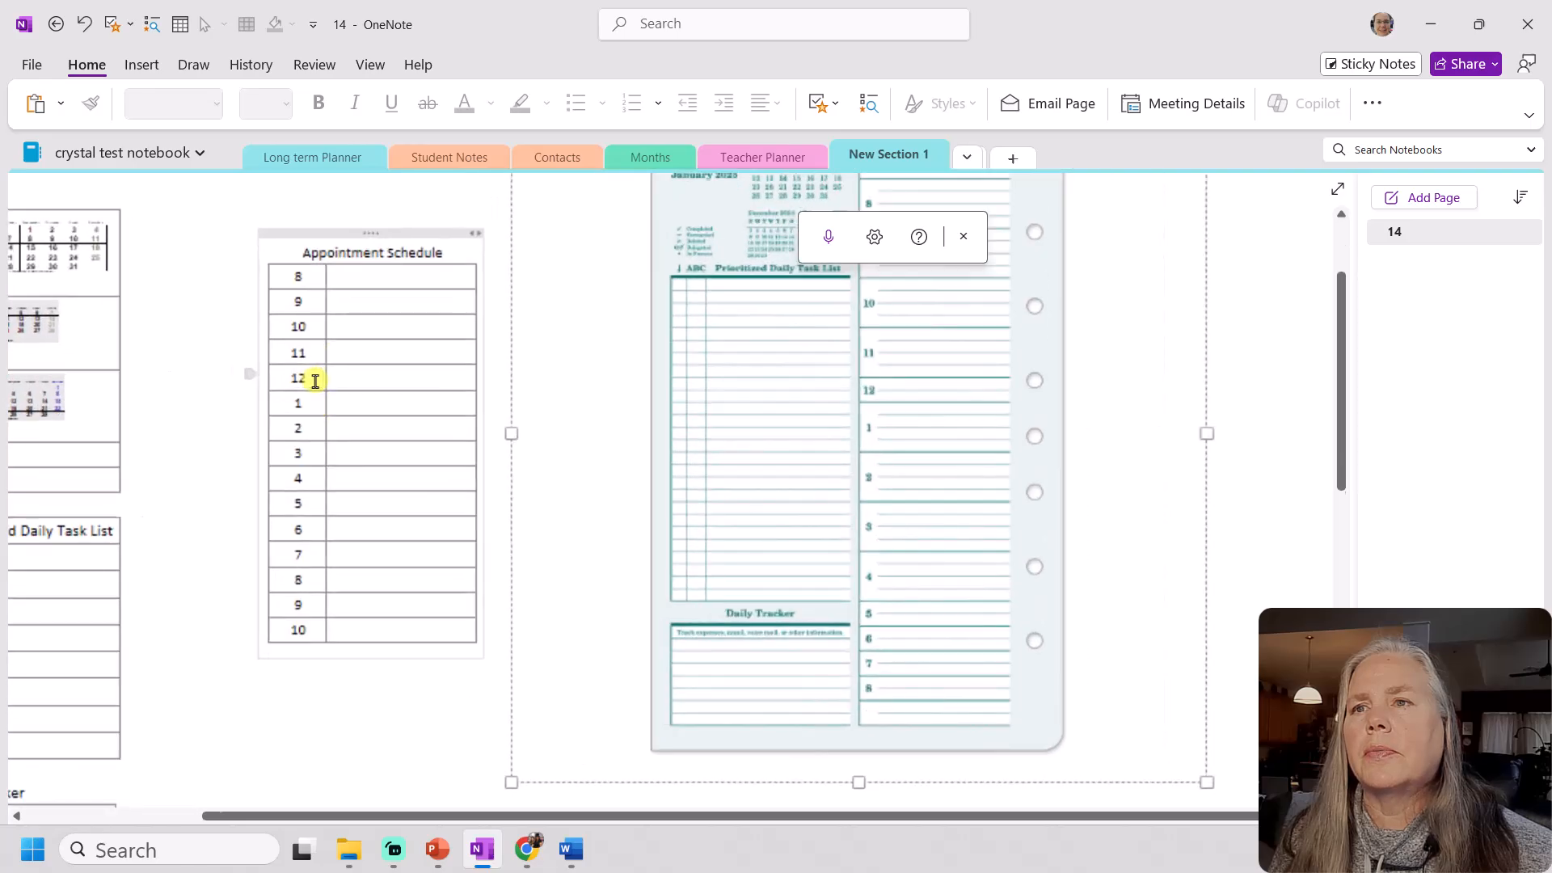
left_click(340, 279)
scroll(341, 279, "up", 3)
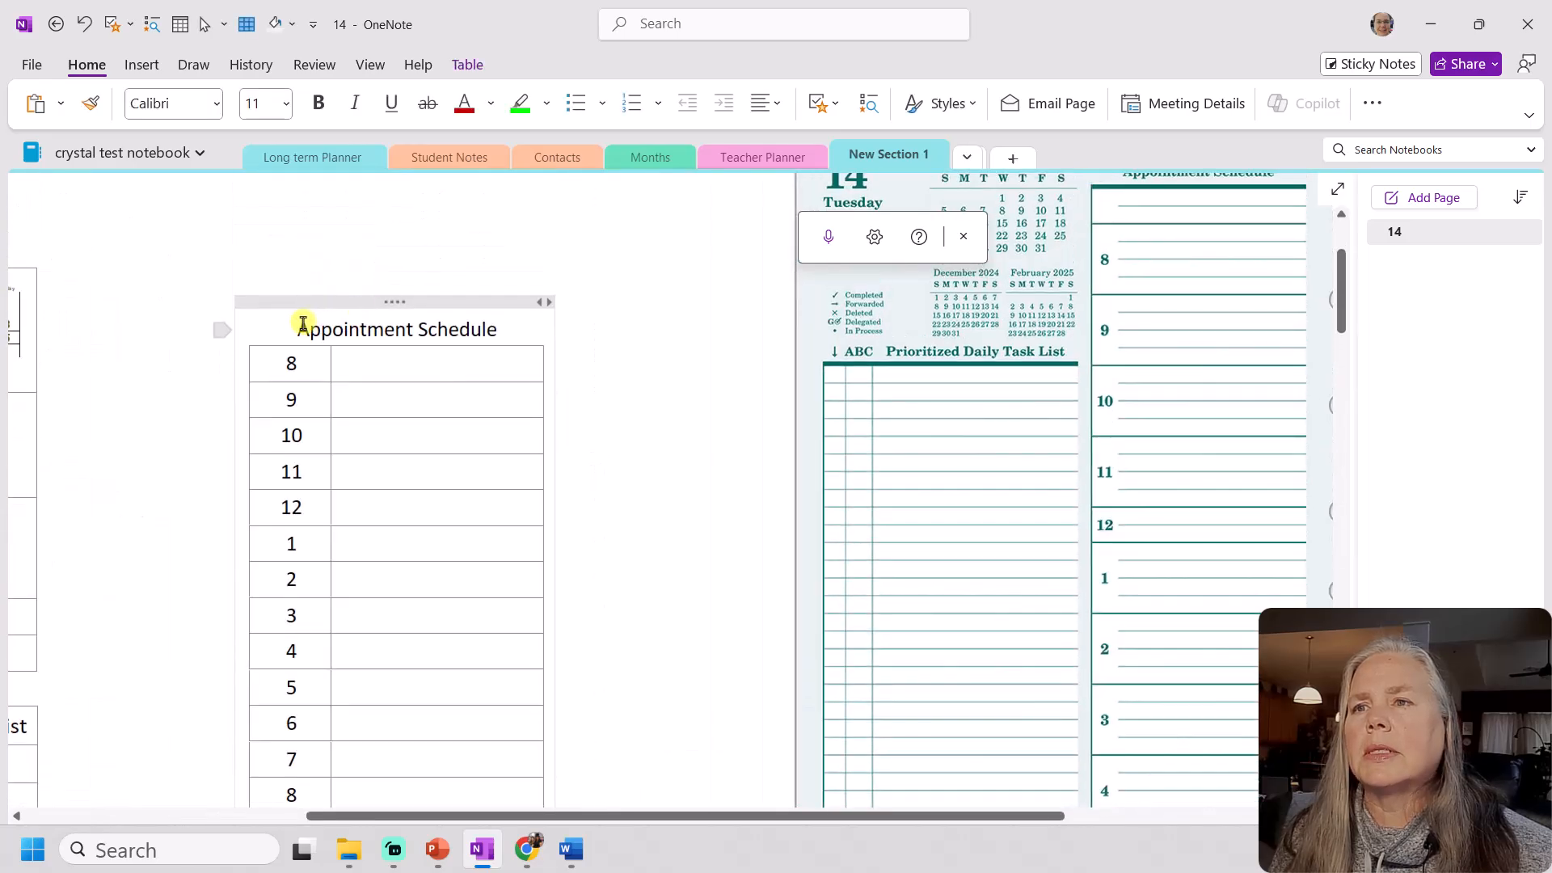
left_click(299, 329)
key("Return")
key("Return")
key("Return")
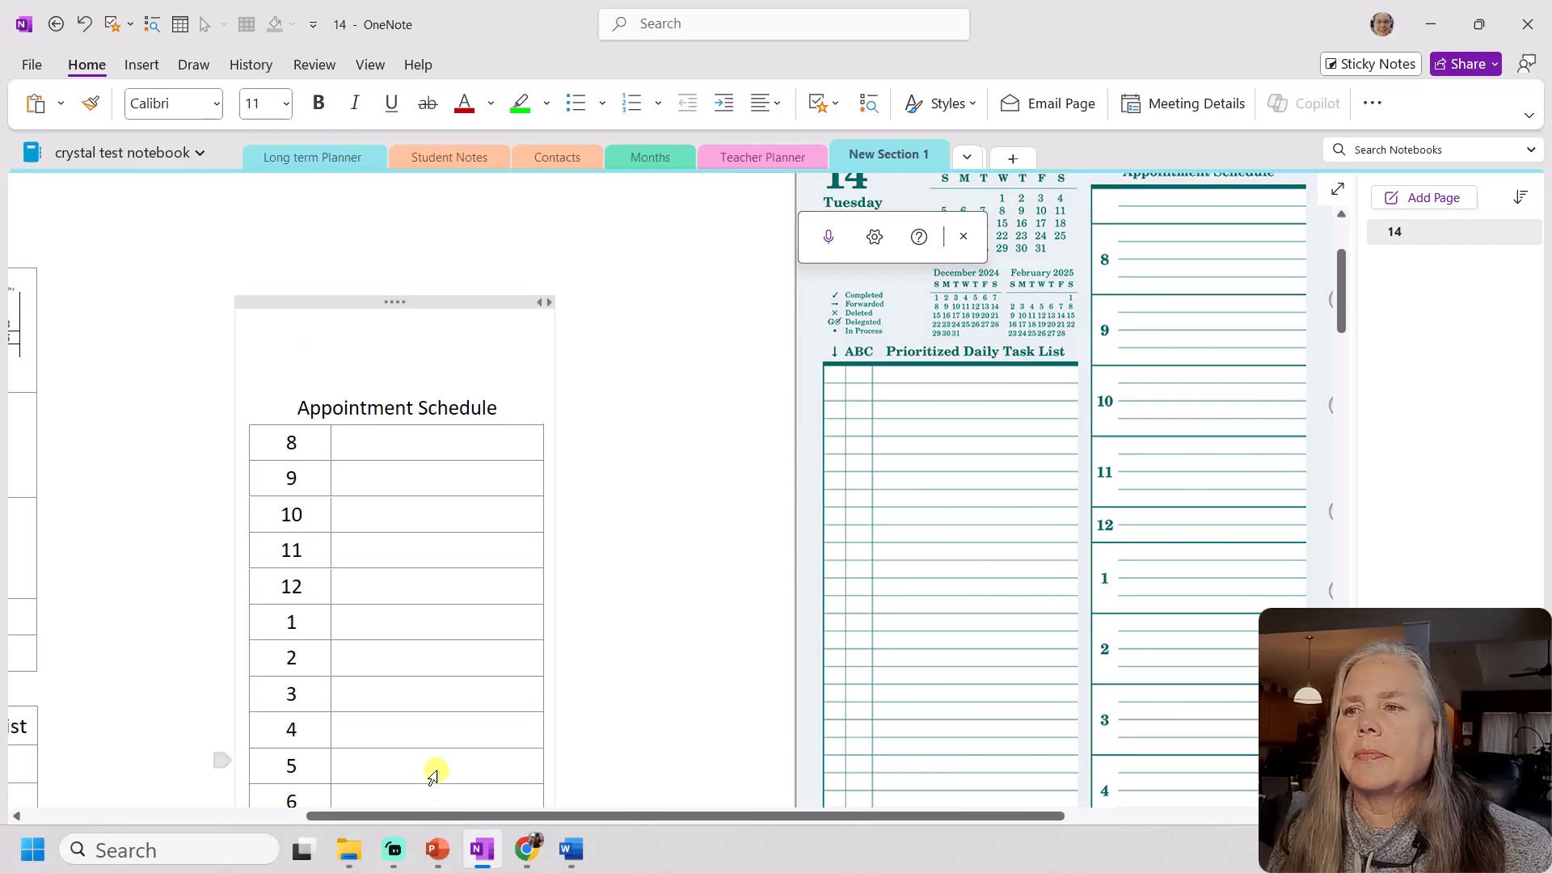
Cut the January 2025 calendar picture, paste it above the Appointment Schedule heading, and enlarge it to about the schedule table's width
left_click_drag(440, 818, 312, 815)
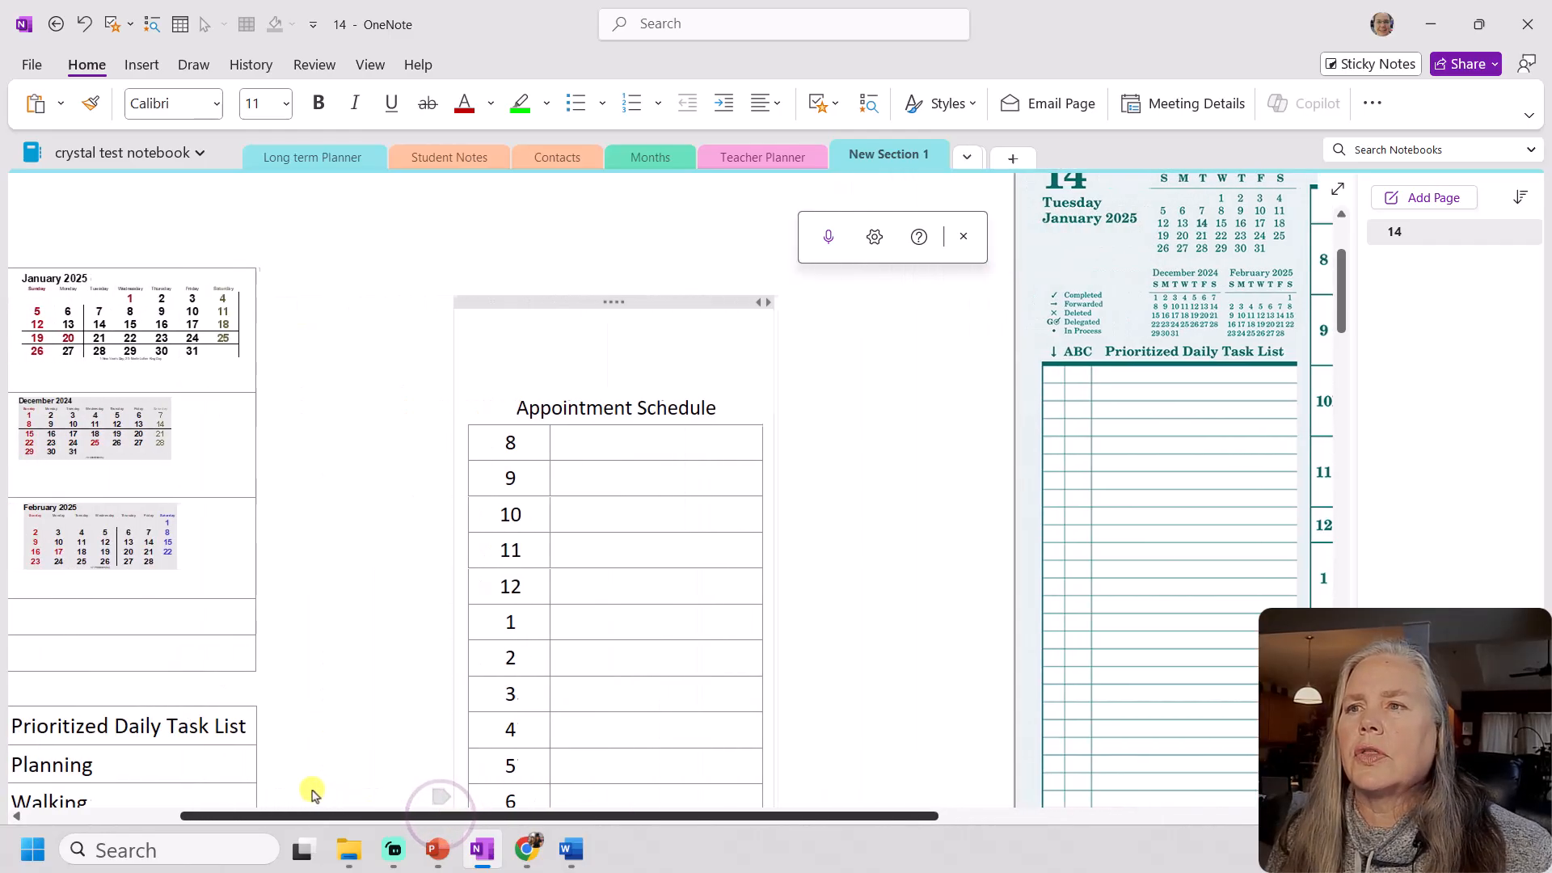
left_click(149, 331)
right_click(149, 332)
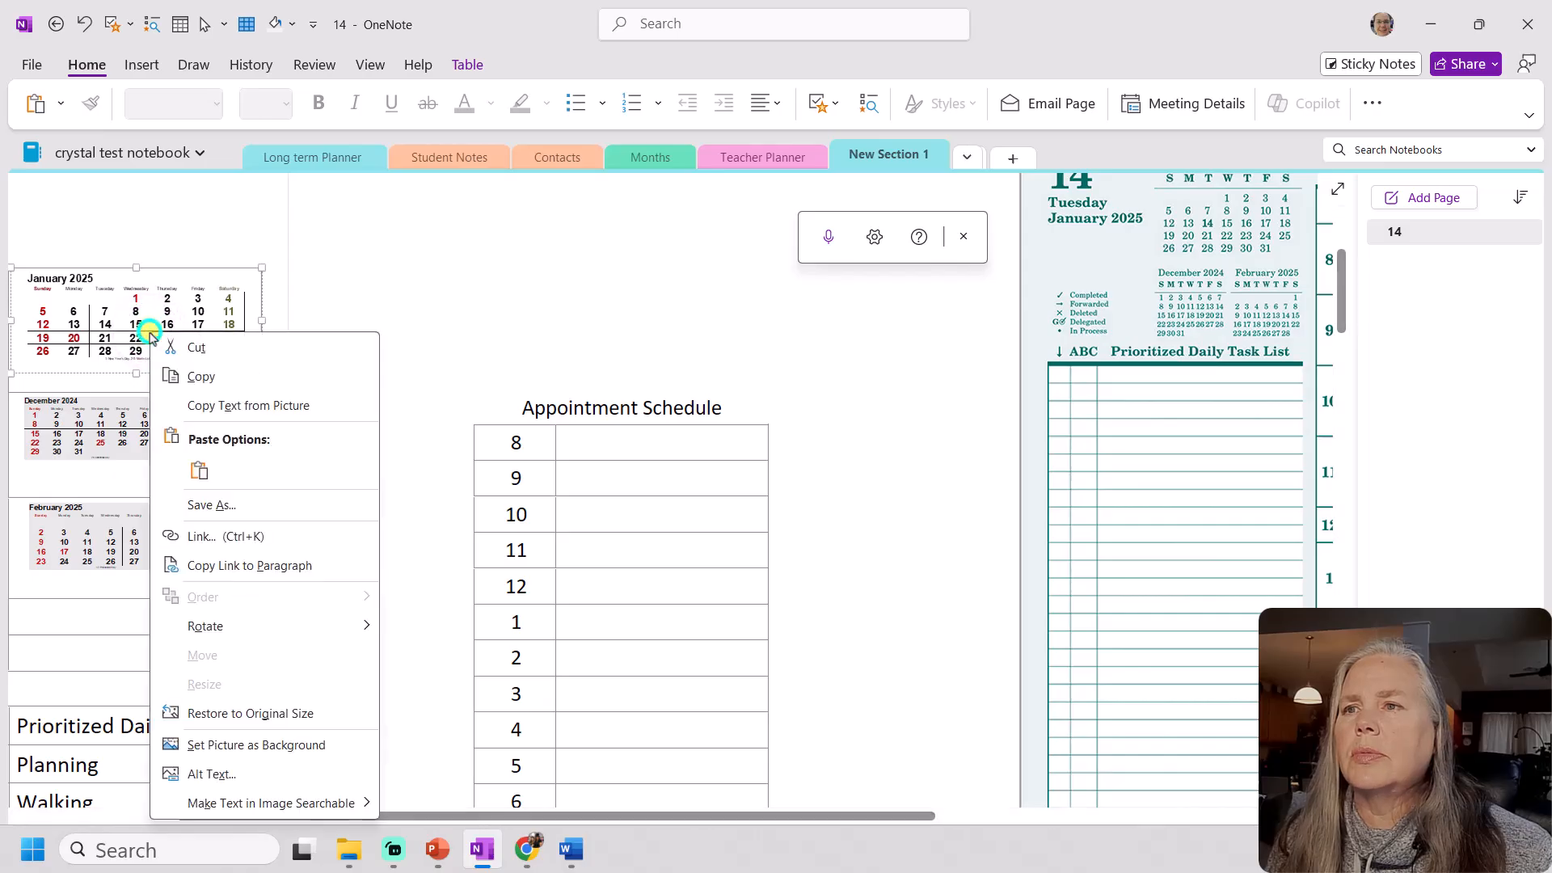
left_click(197, 348)
left_click(495, 330)
key("ctrl+v")
left_click(722, 406)
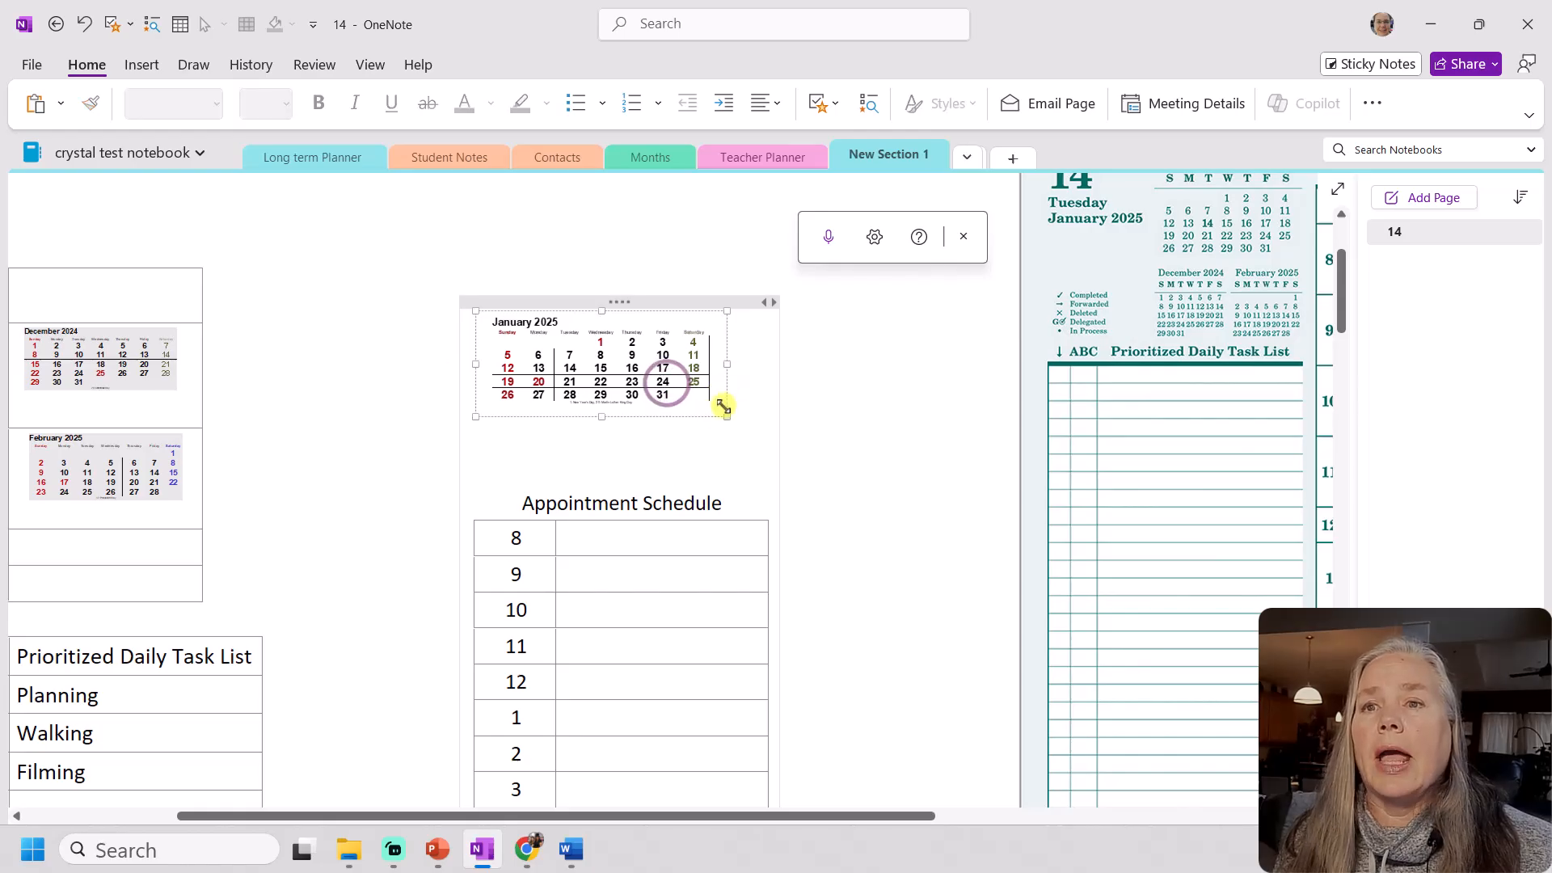
left_click_drag(727, 416, 764, 433)
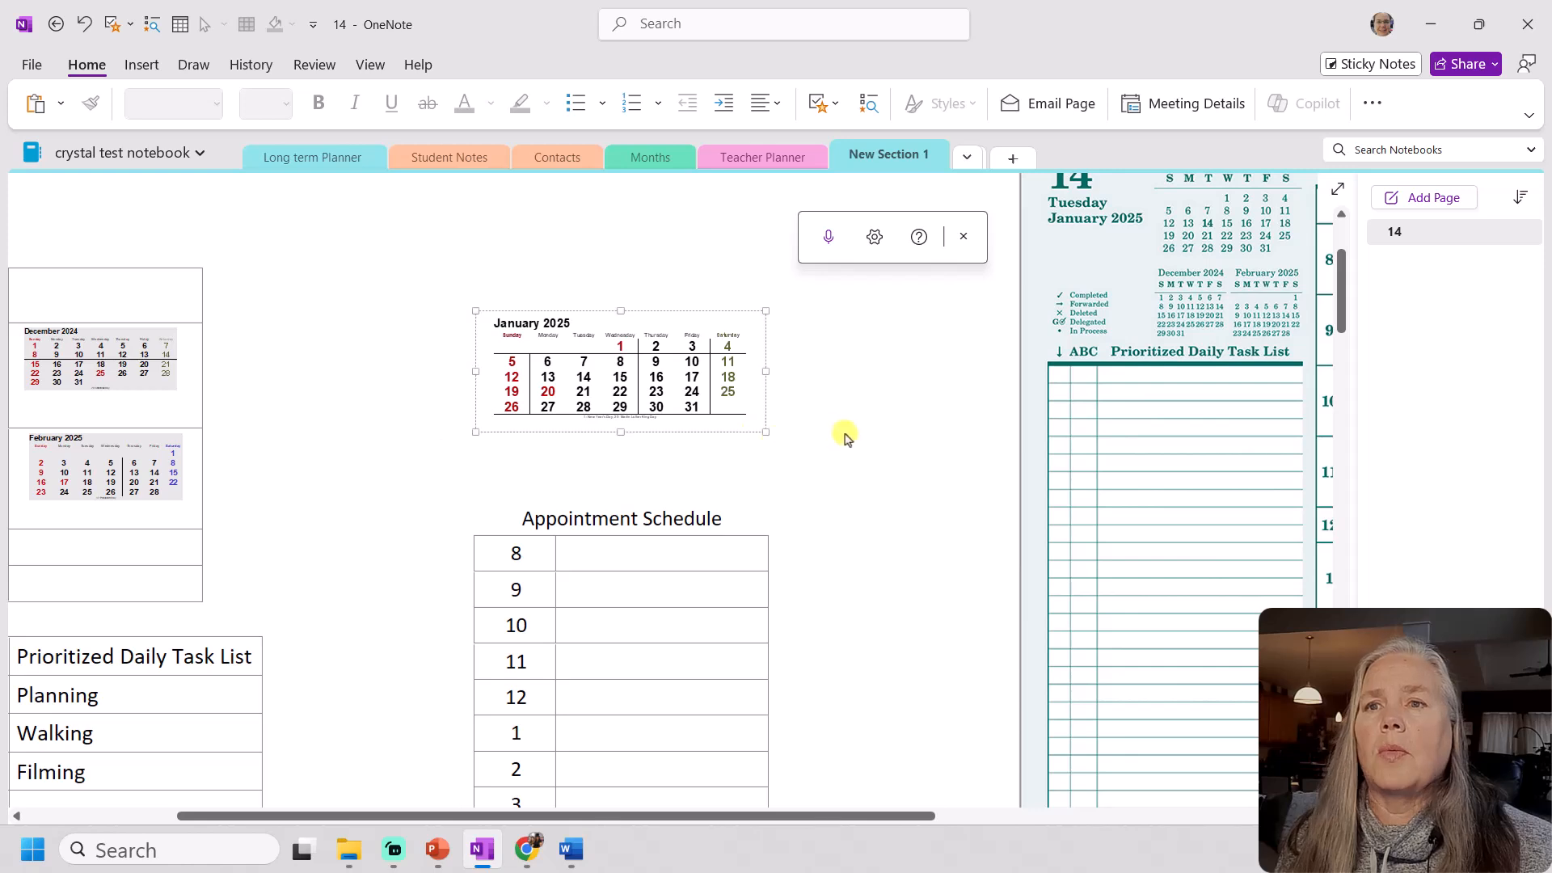
Cut the December 2024 calendar picture from the Forwarded row, paste it below the January calendar, and shrink it slightly
left_click(662, 472)
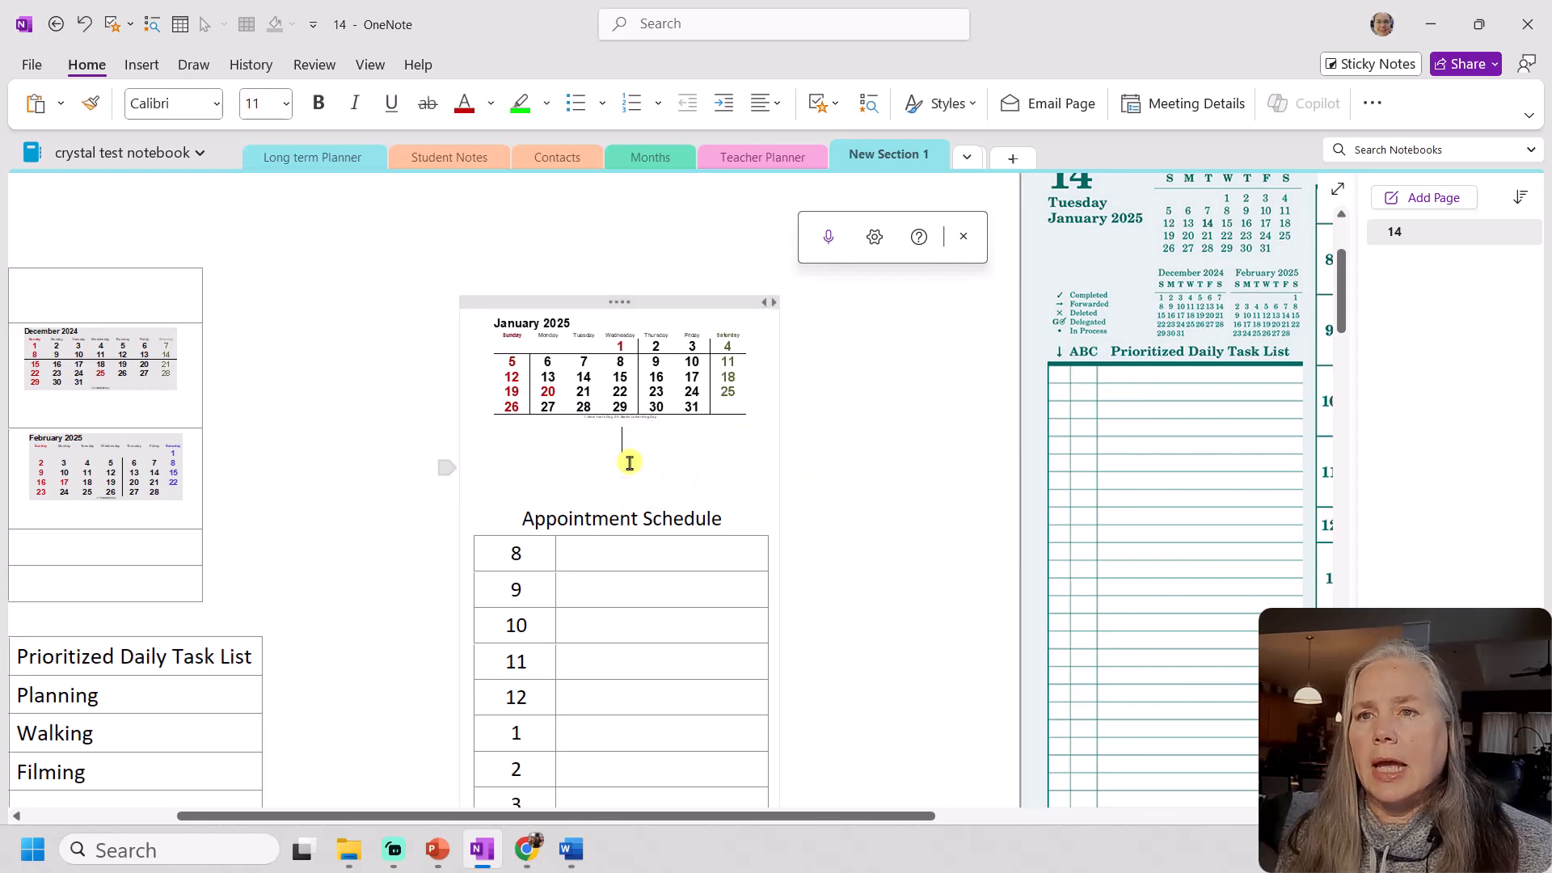
left_click(137, 374)
right_click(138, 374)
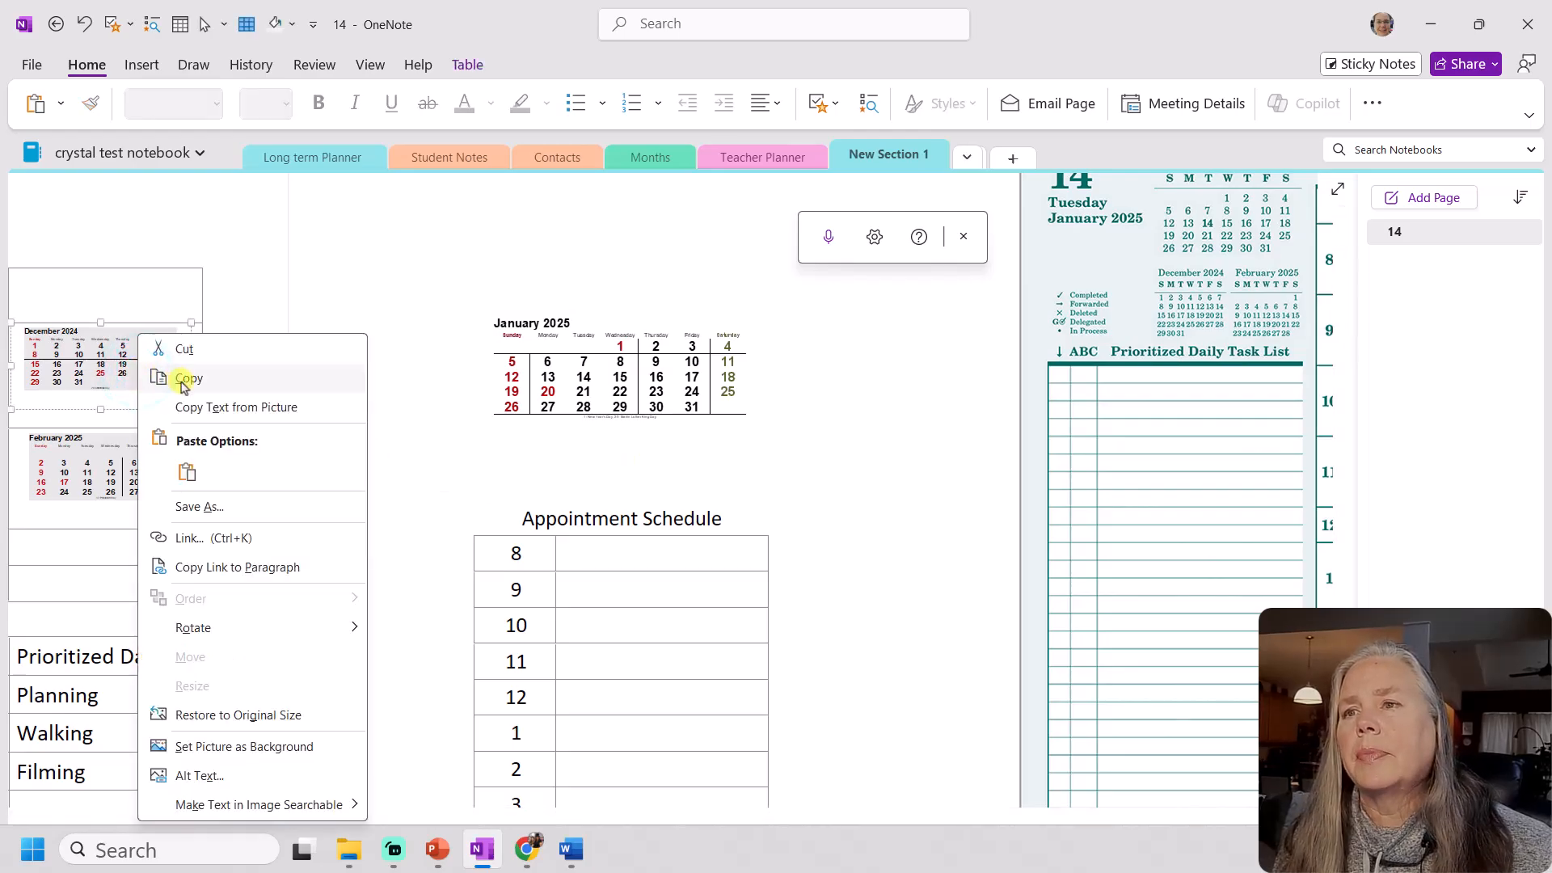
left_click(188, 352)
left_click(491, 437)
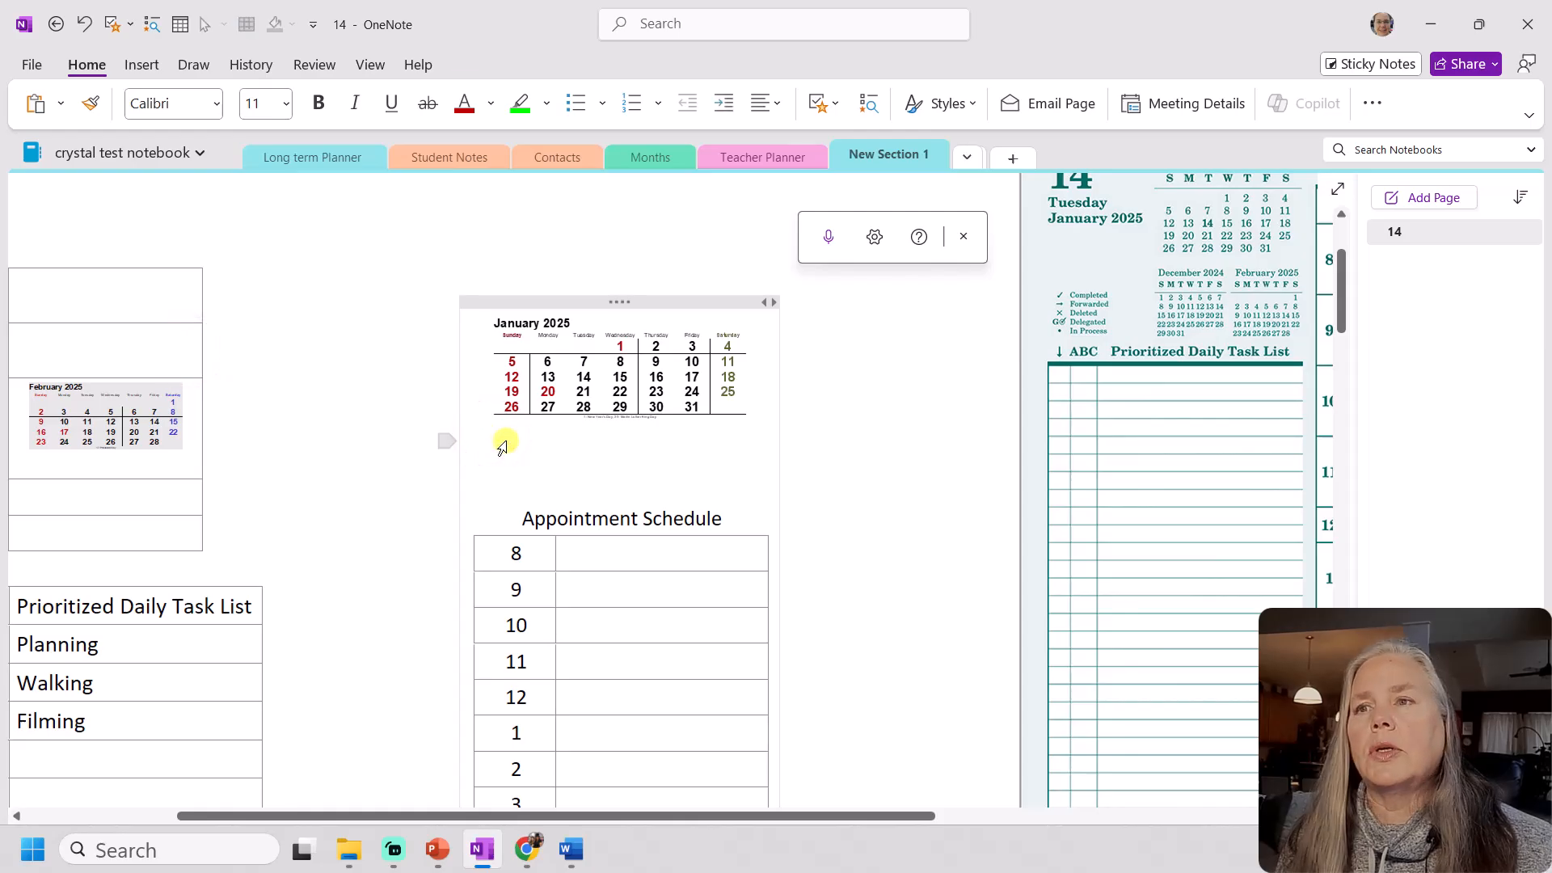
key("ctrl+v")
left_click(629, 461)
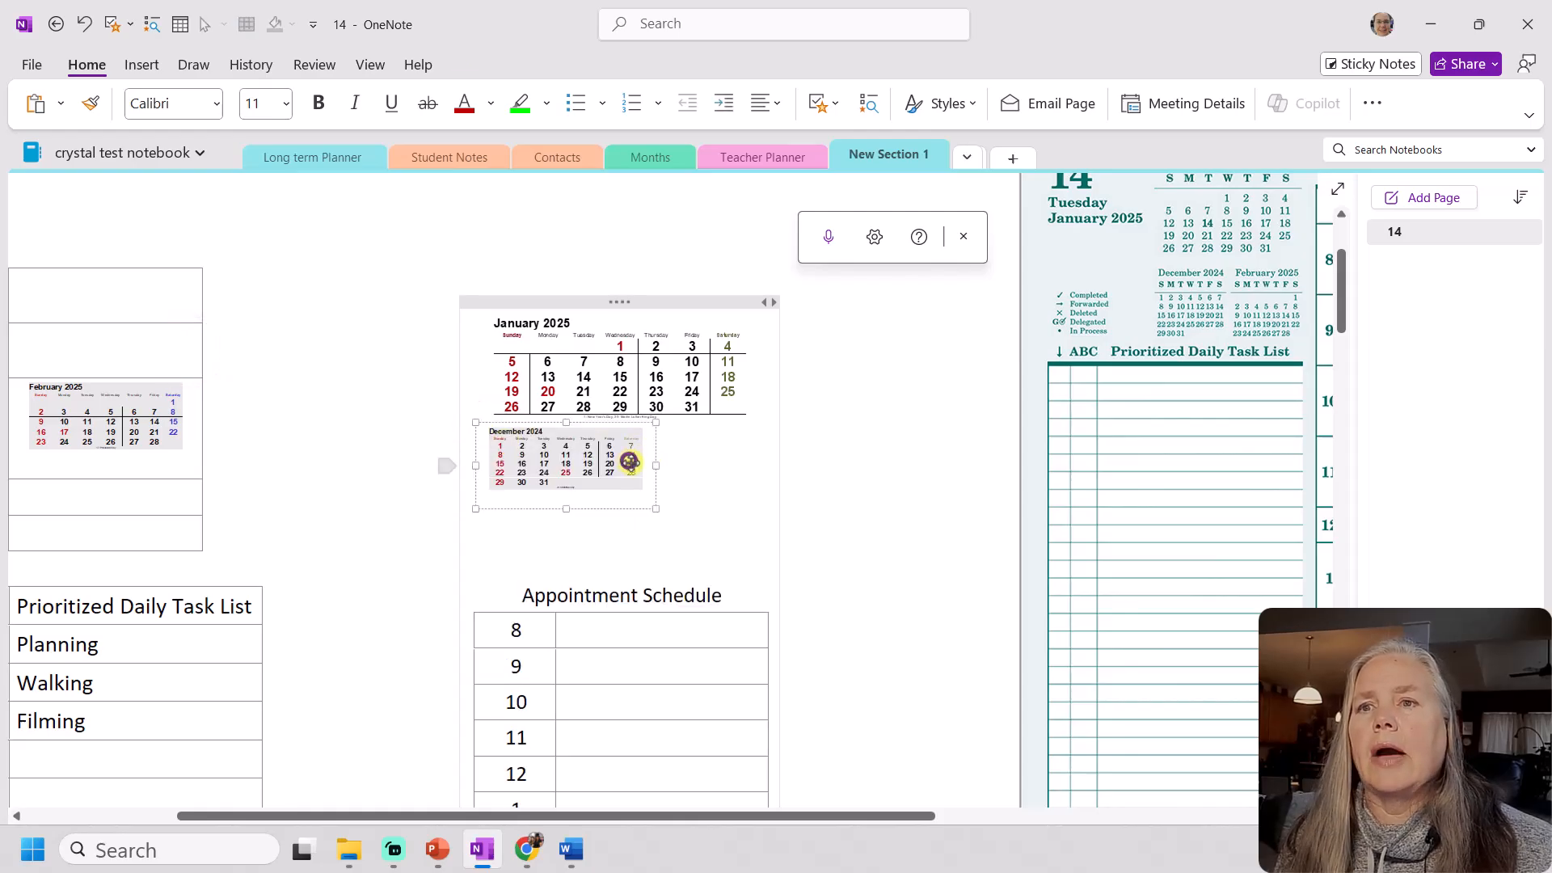
left_click_drag(655, 502, 634, 498)
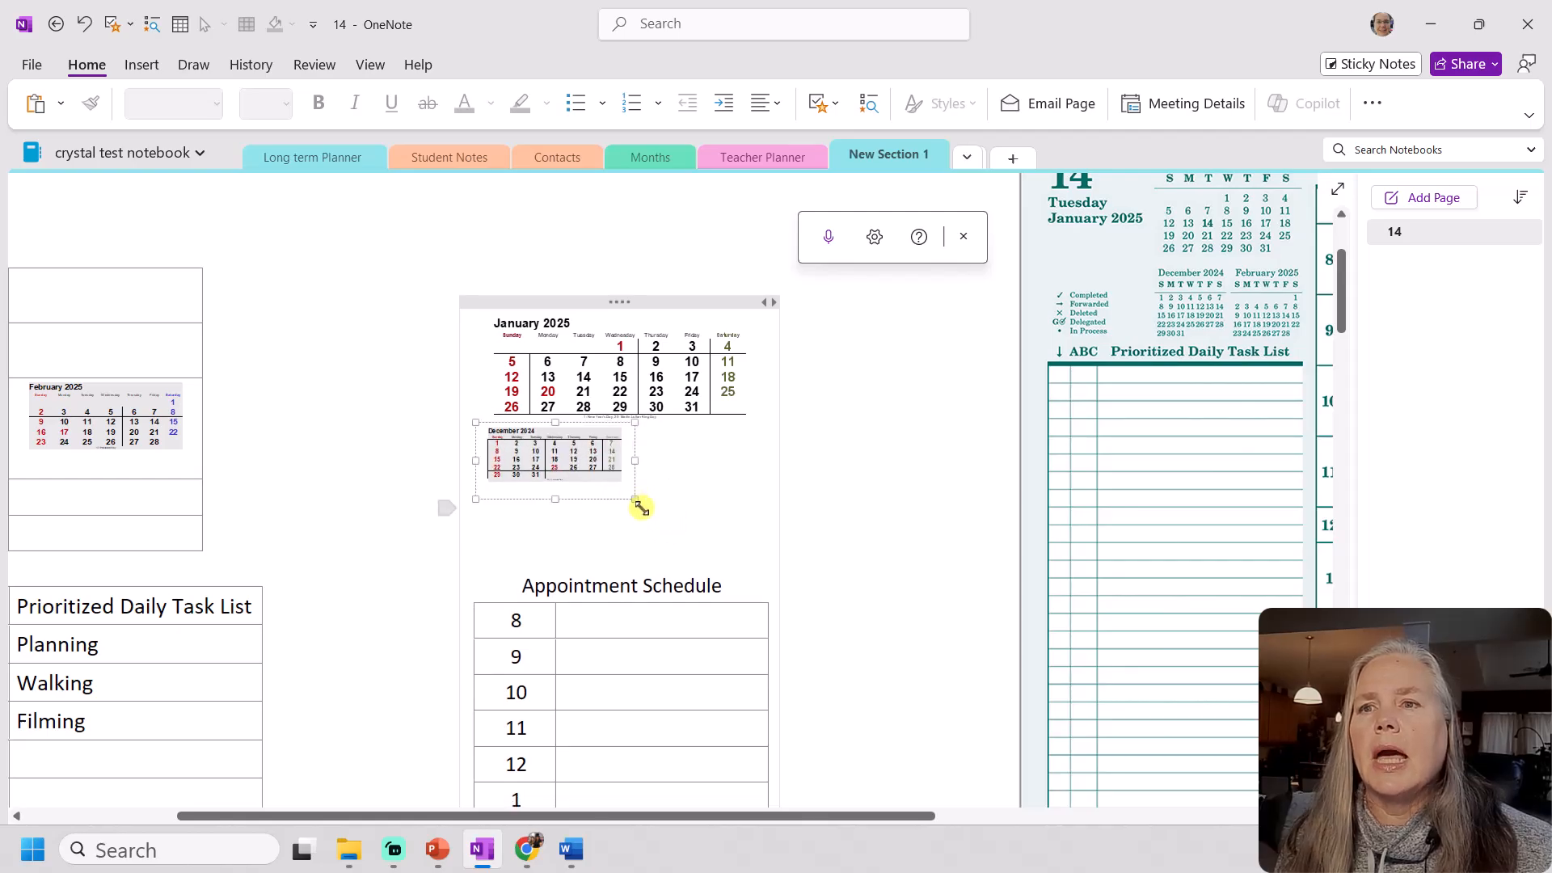
left_click(674, 521)
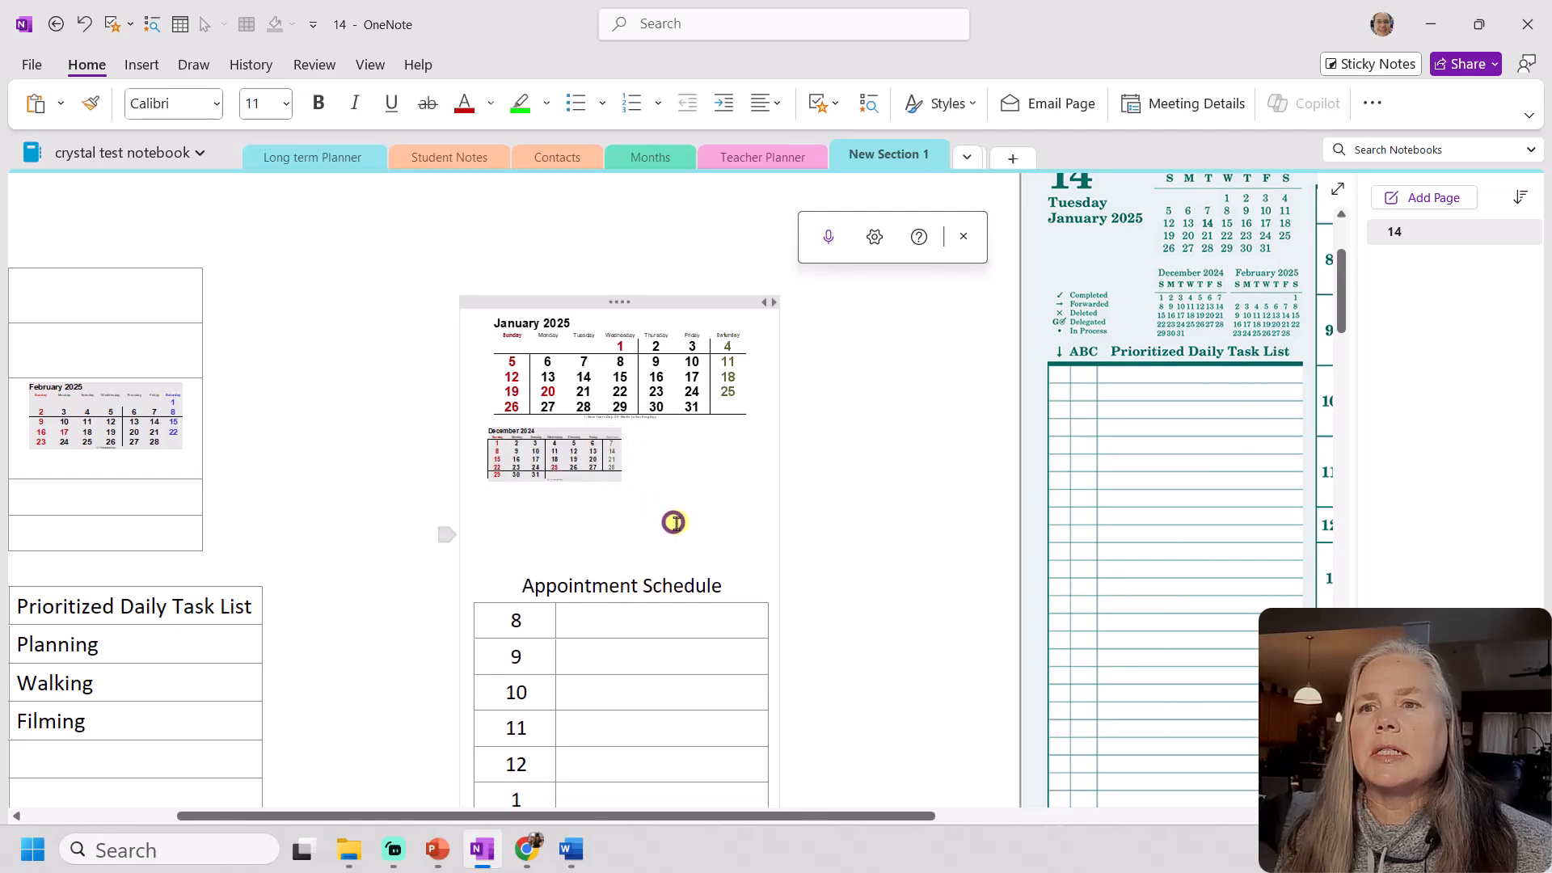
Cut the February 2025 calendar picture from the Deleted row, paste it below the December calendar, and shrink it to about the December calendar's size
left_click(117, 416)
right_click(121, 421)
left_click(166, 349)
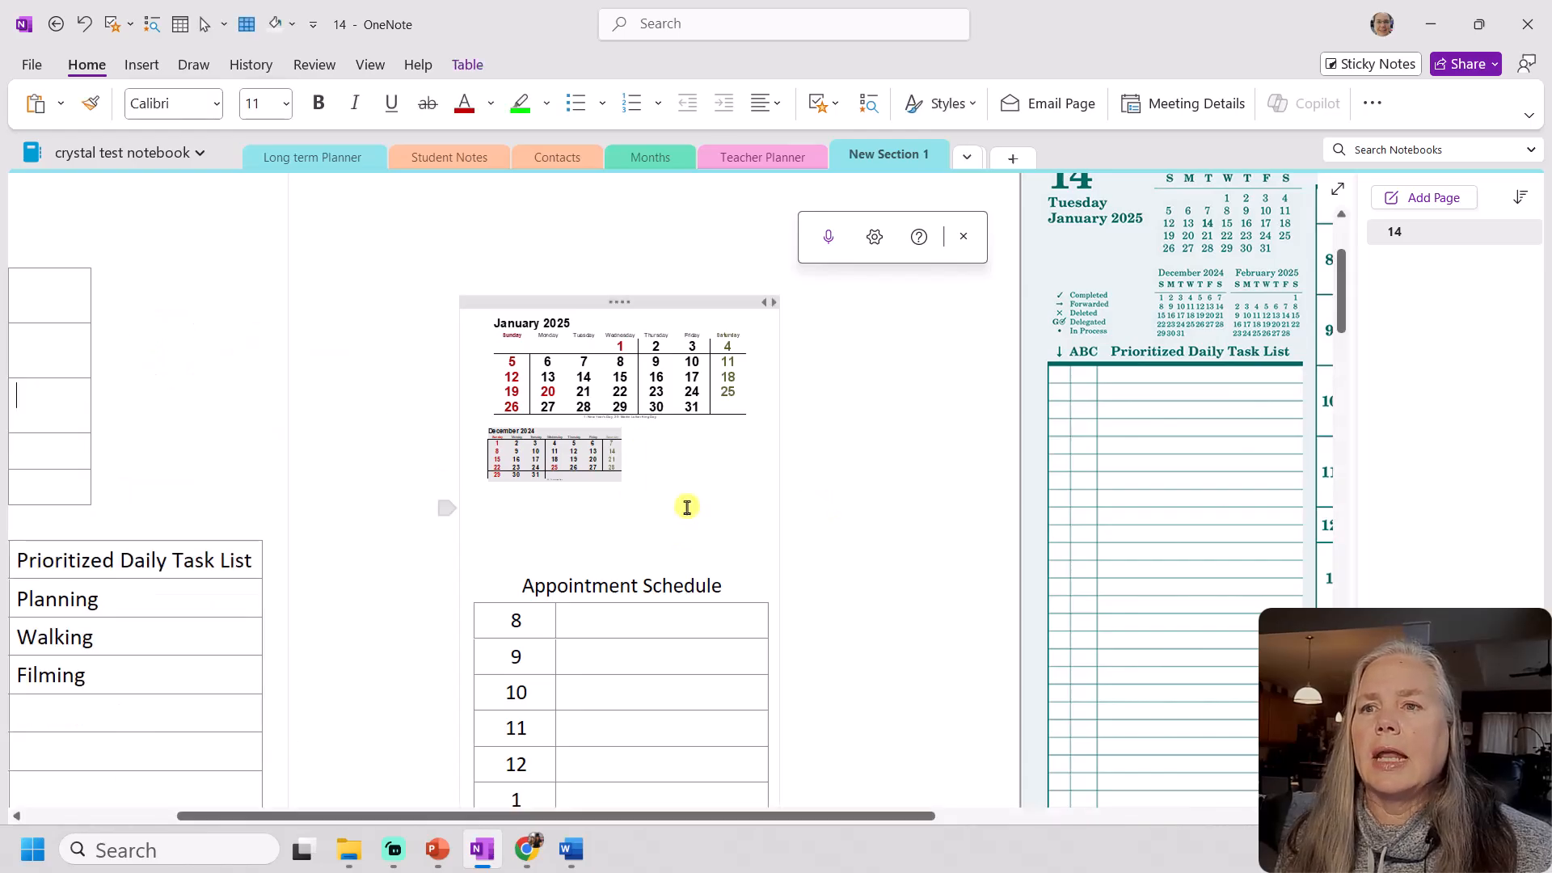
left_click(641, 520)
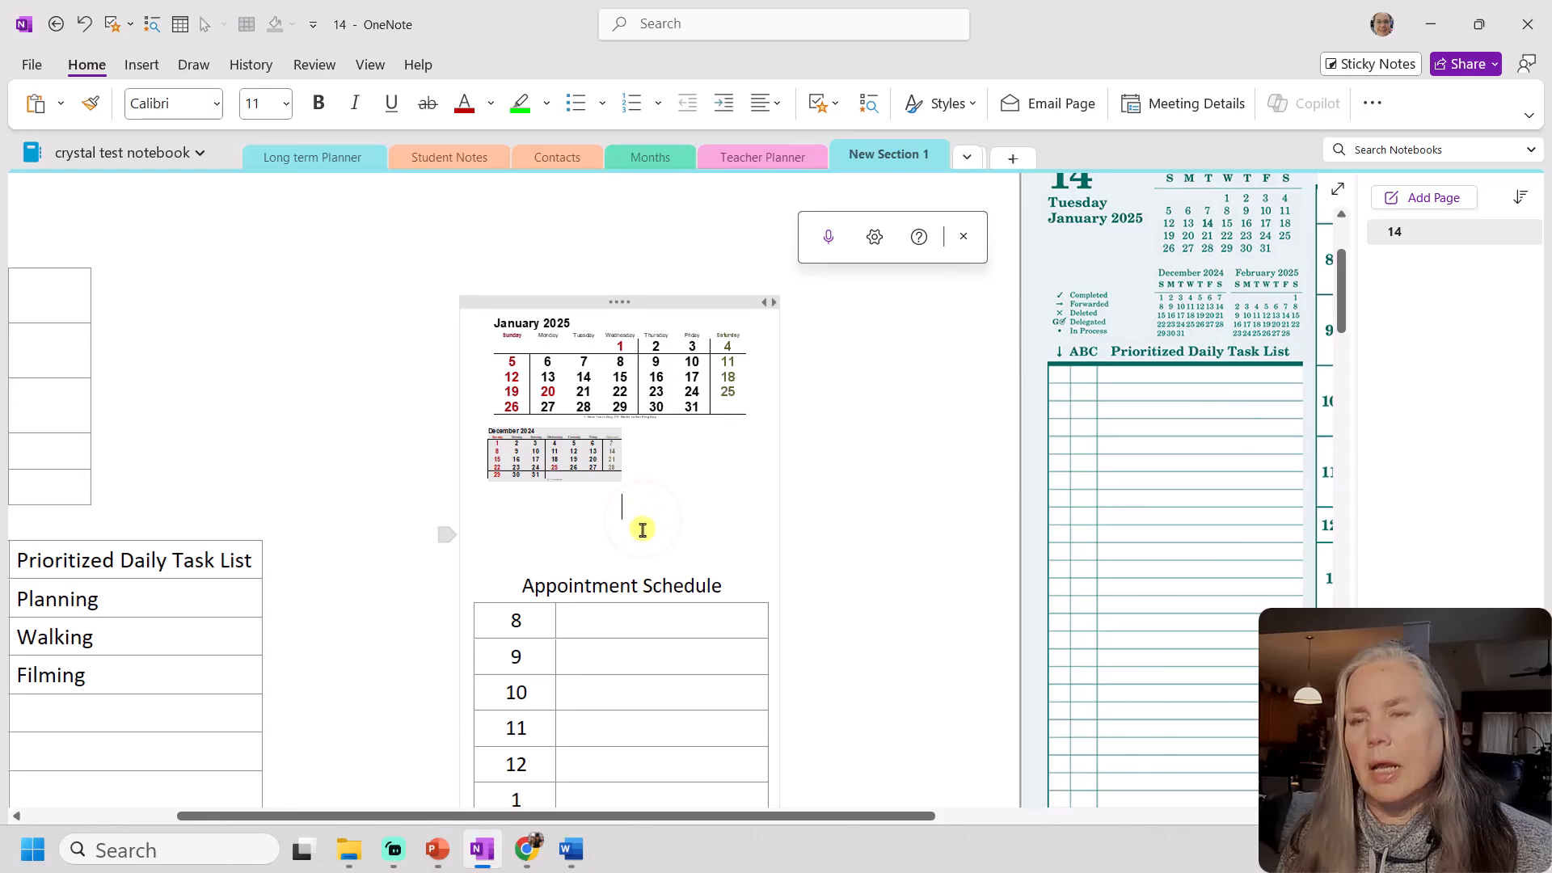
key("ctrl+v")
left_click_drag(570, 532, 675, 526)
left_click_drag(581, 566, 613, 549)
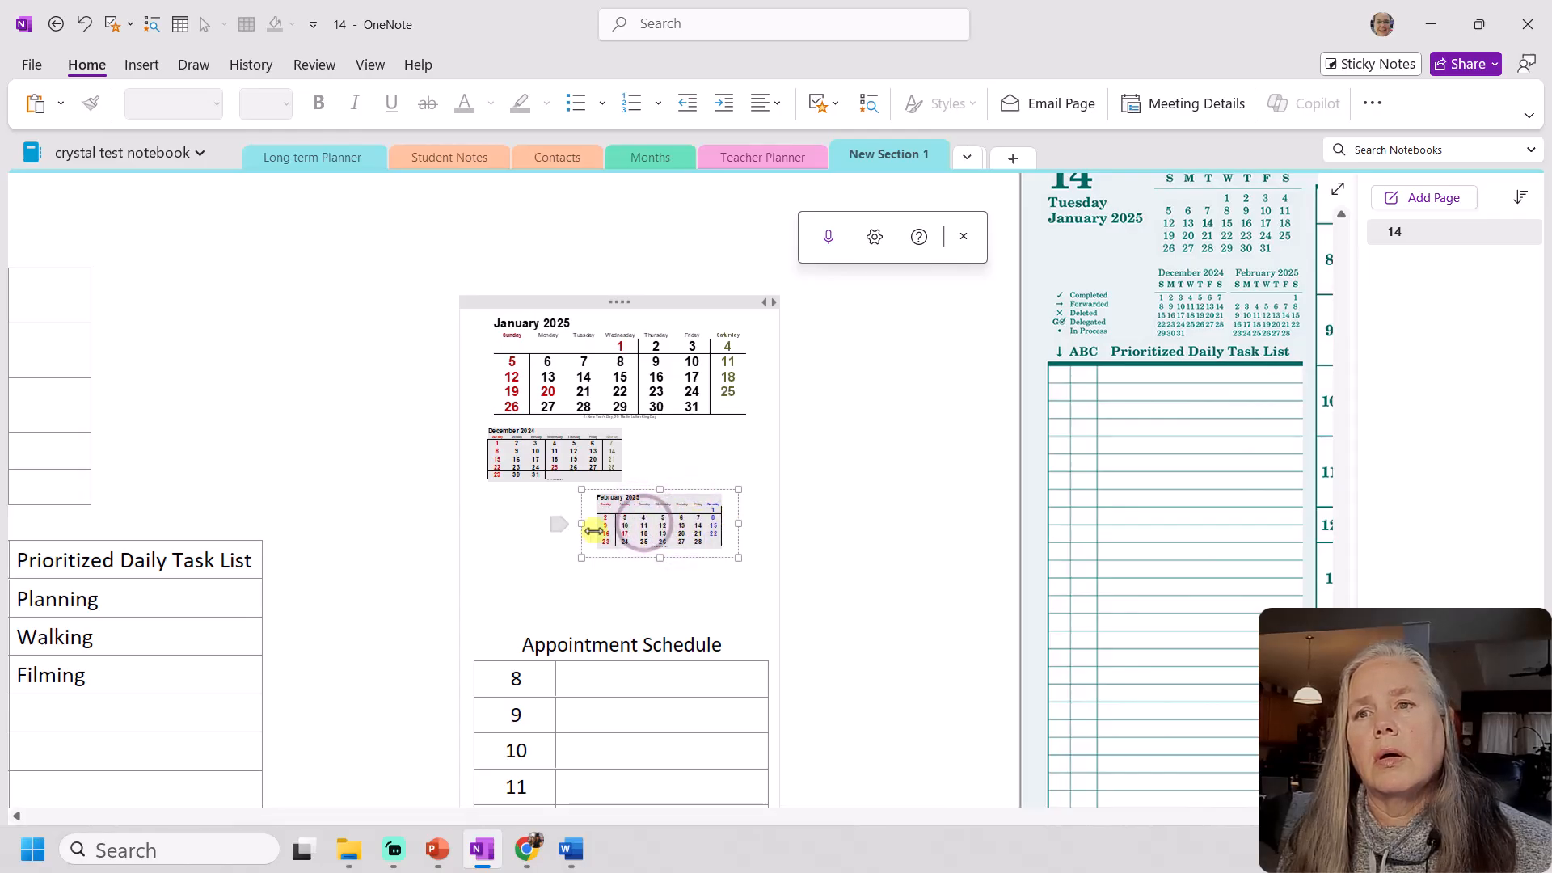
Try to move the February 2025 calendar picture up beside the December calendar
left_click(646, 492)
left_click(653, 520)
left_click(653, 521)
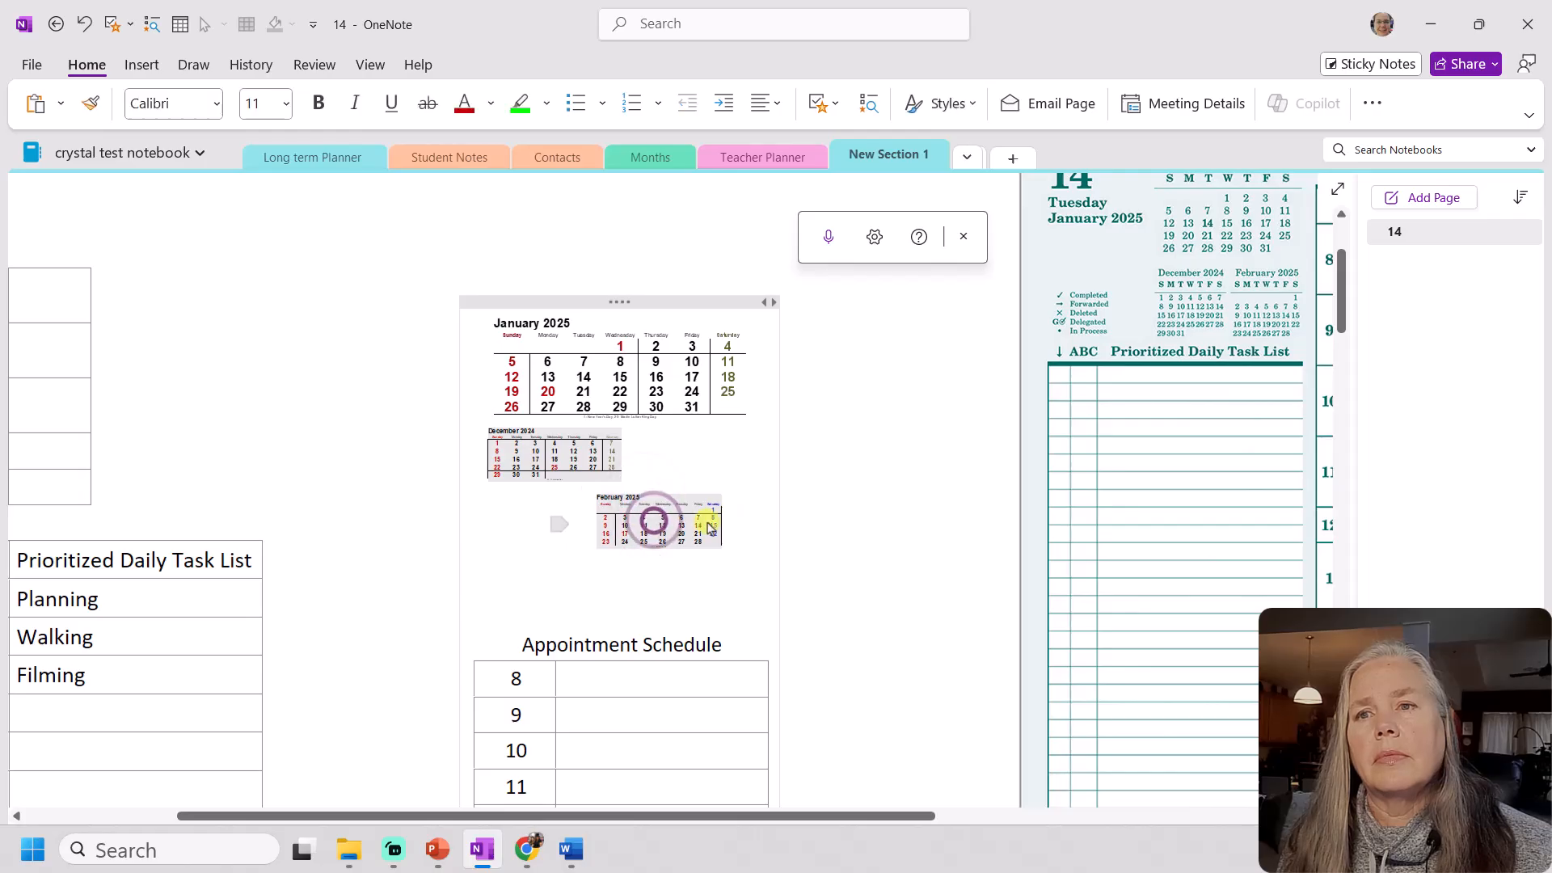
left_click(663, 521)
left_click(647, 527)
left_click_drag(646, 527, 734, 572)
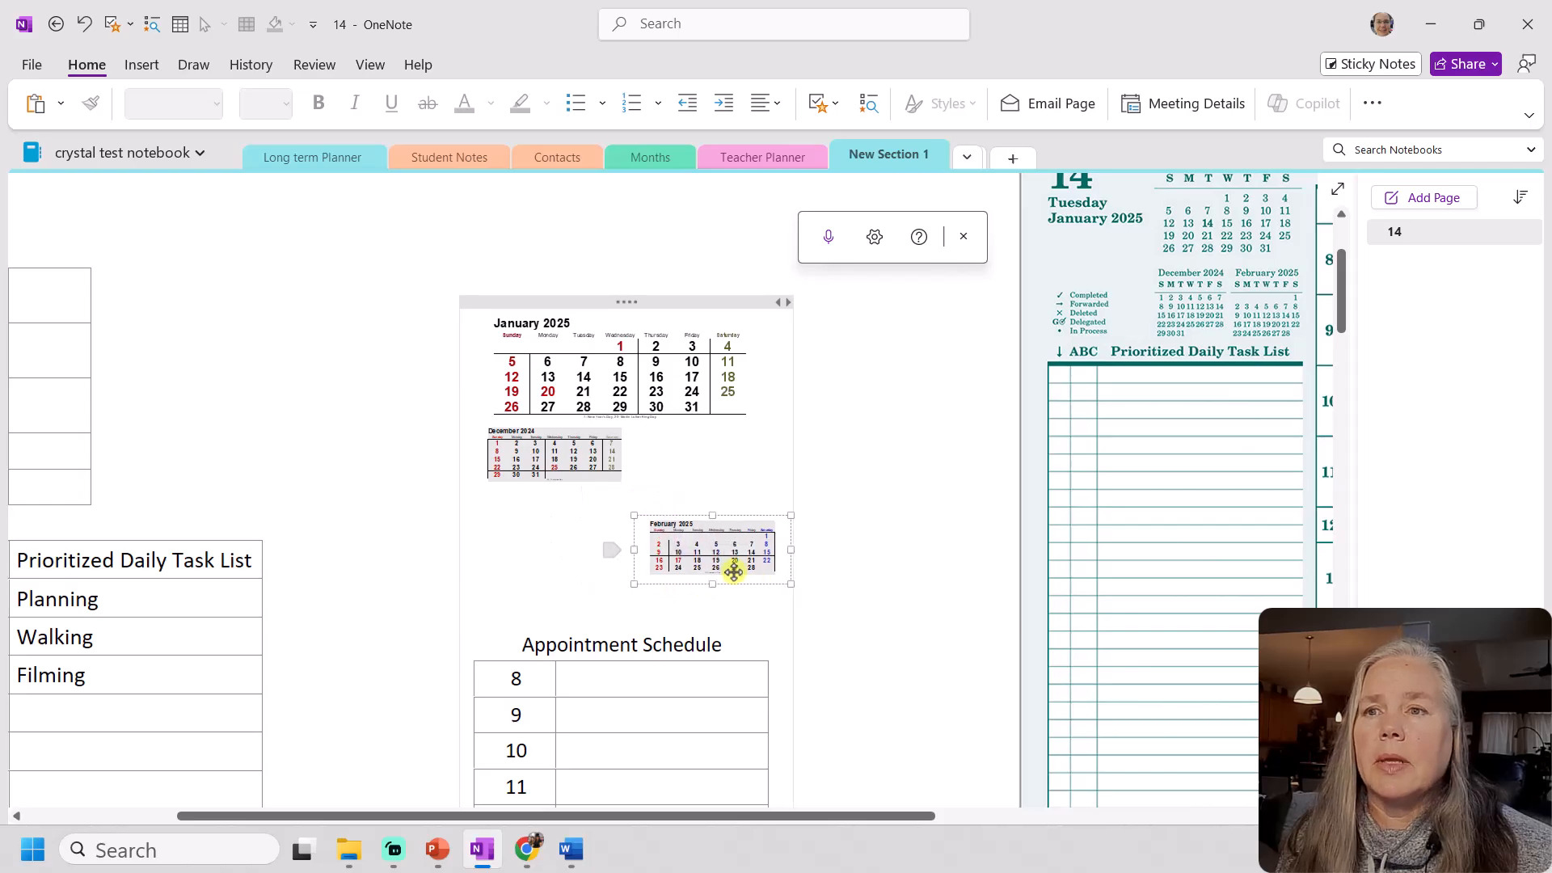
left_click_drag(729, 511, 724, 447)
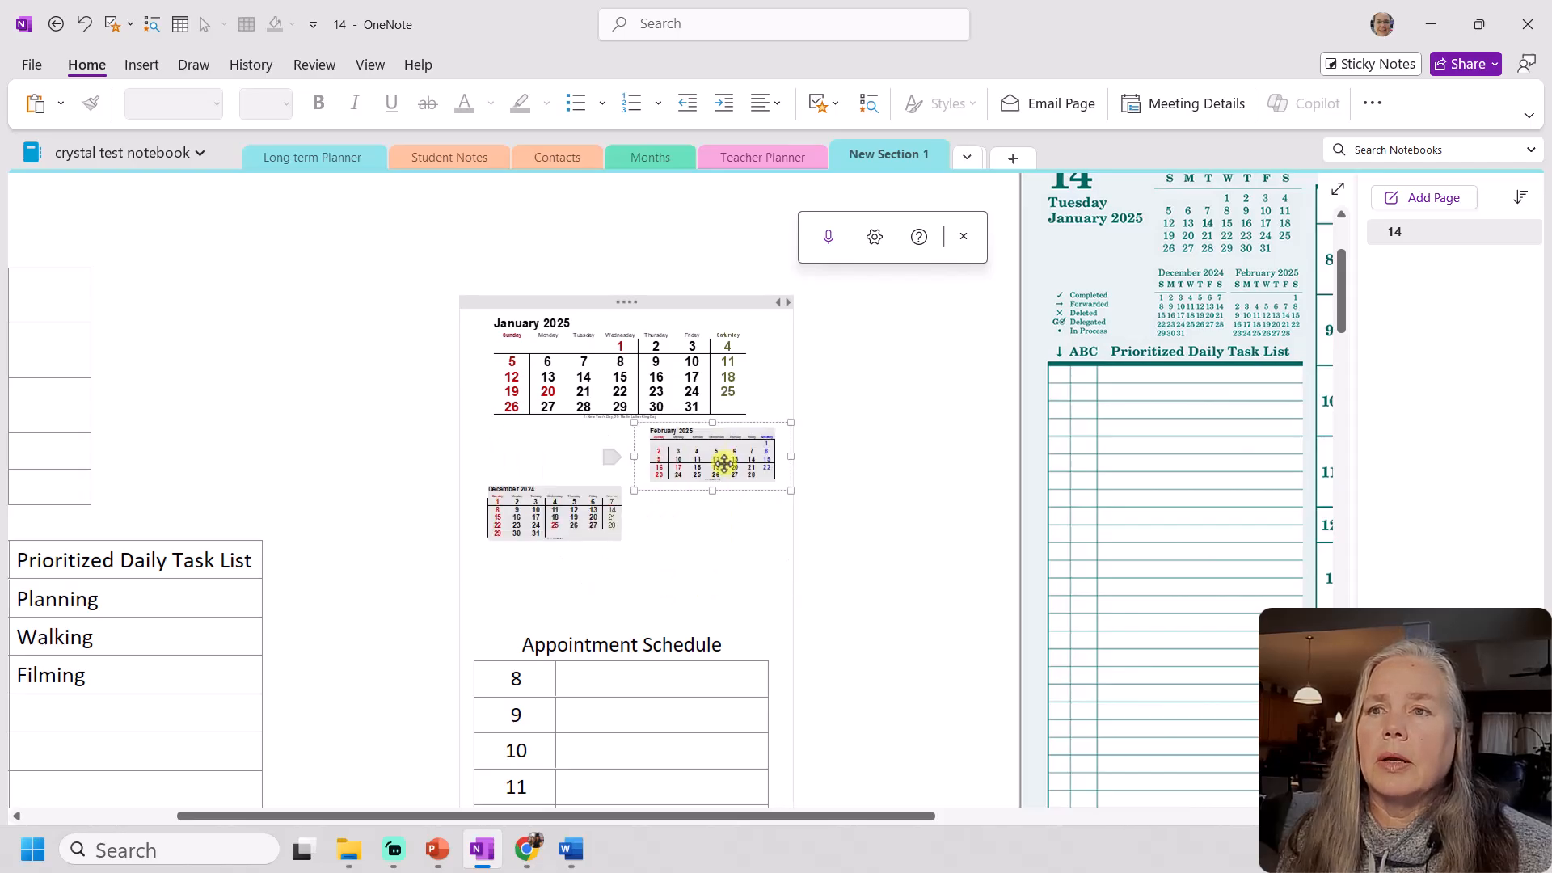
left_click_drag(724, 510, 724, 531)
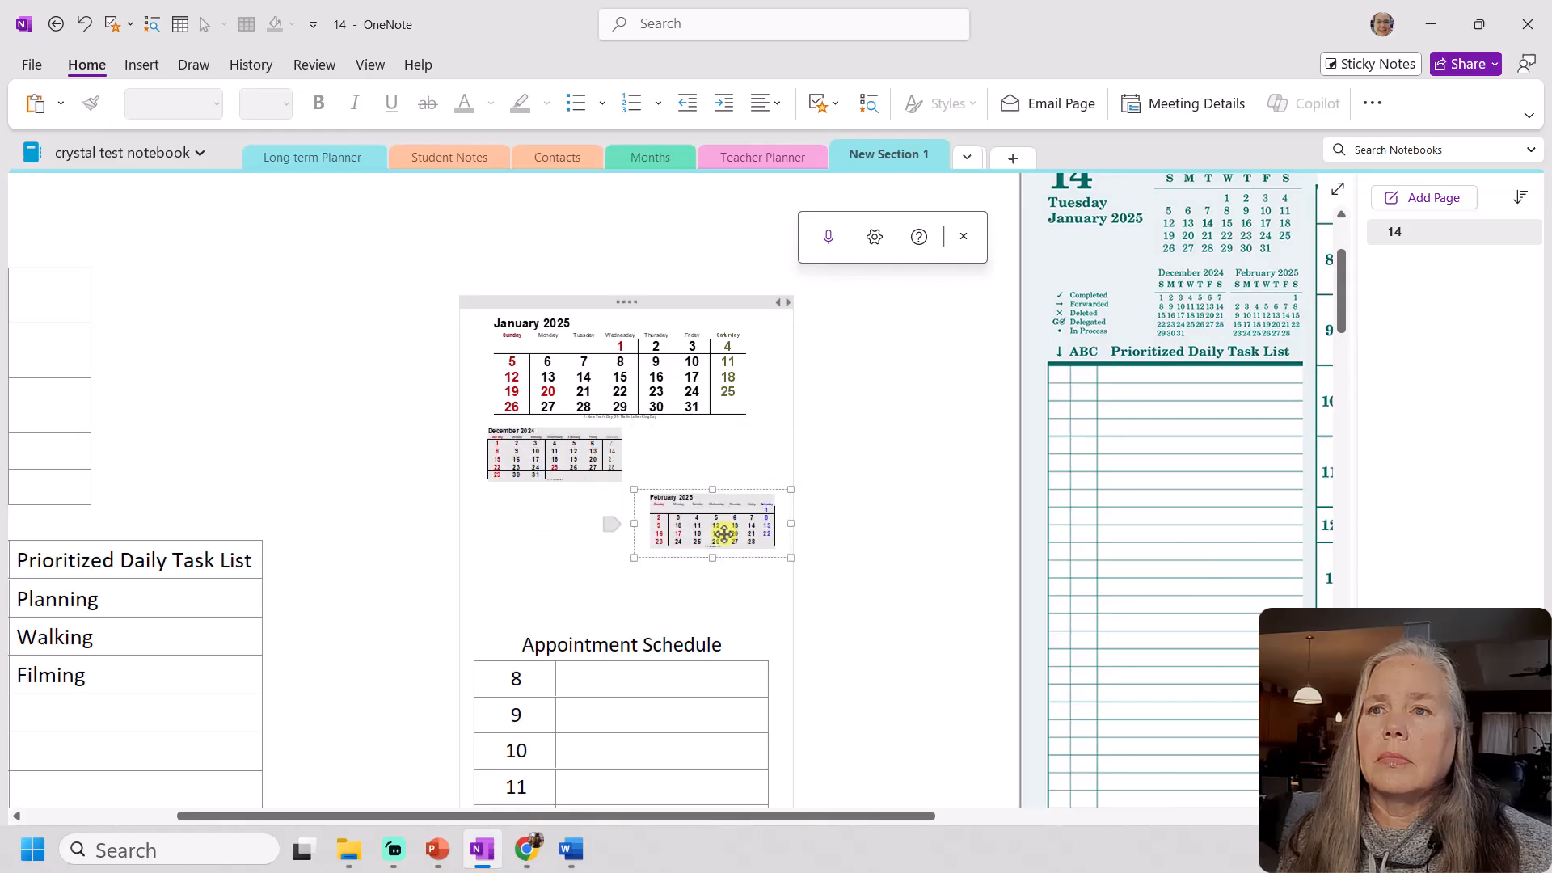
left_click_drag(727, 474, 734, 527)
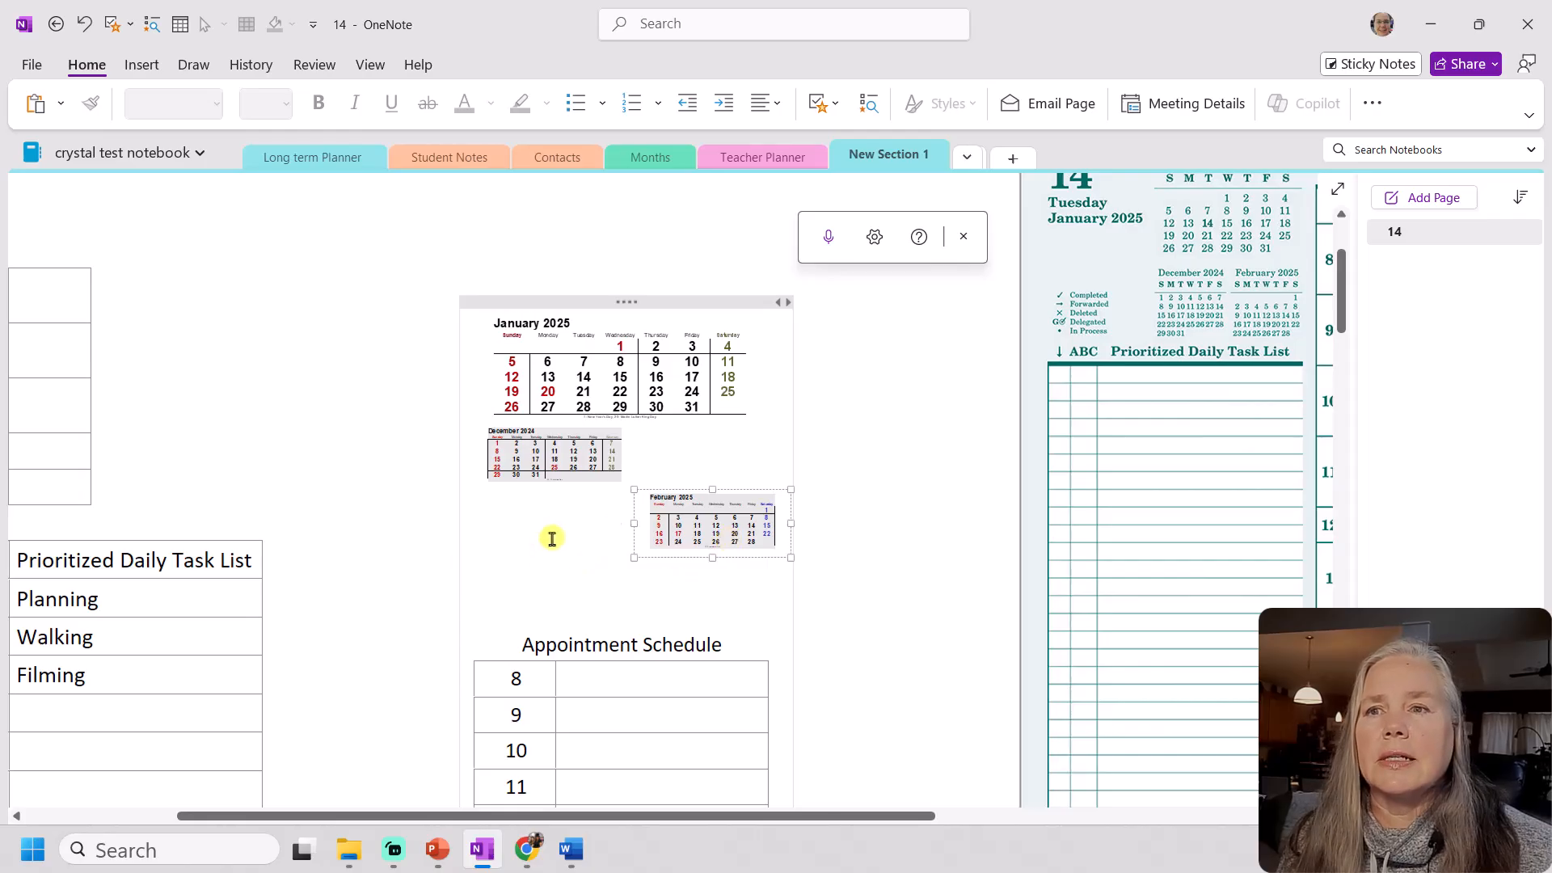
Insert a table with 2 columns and 1 row in the blank space above the Appointment Schedule heading
left_click(535, 581)
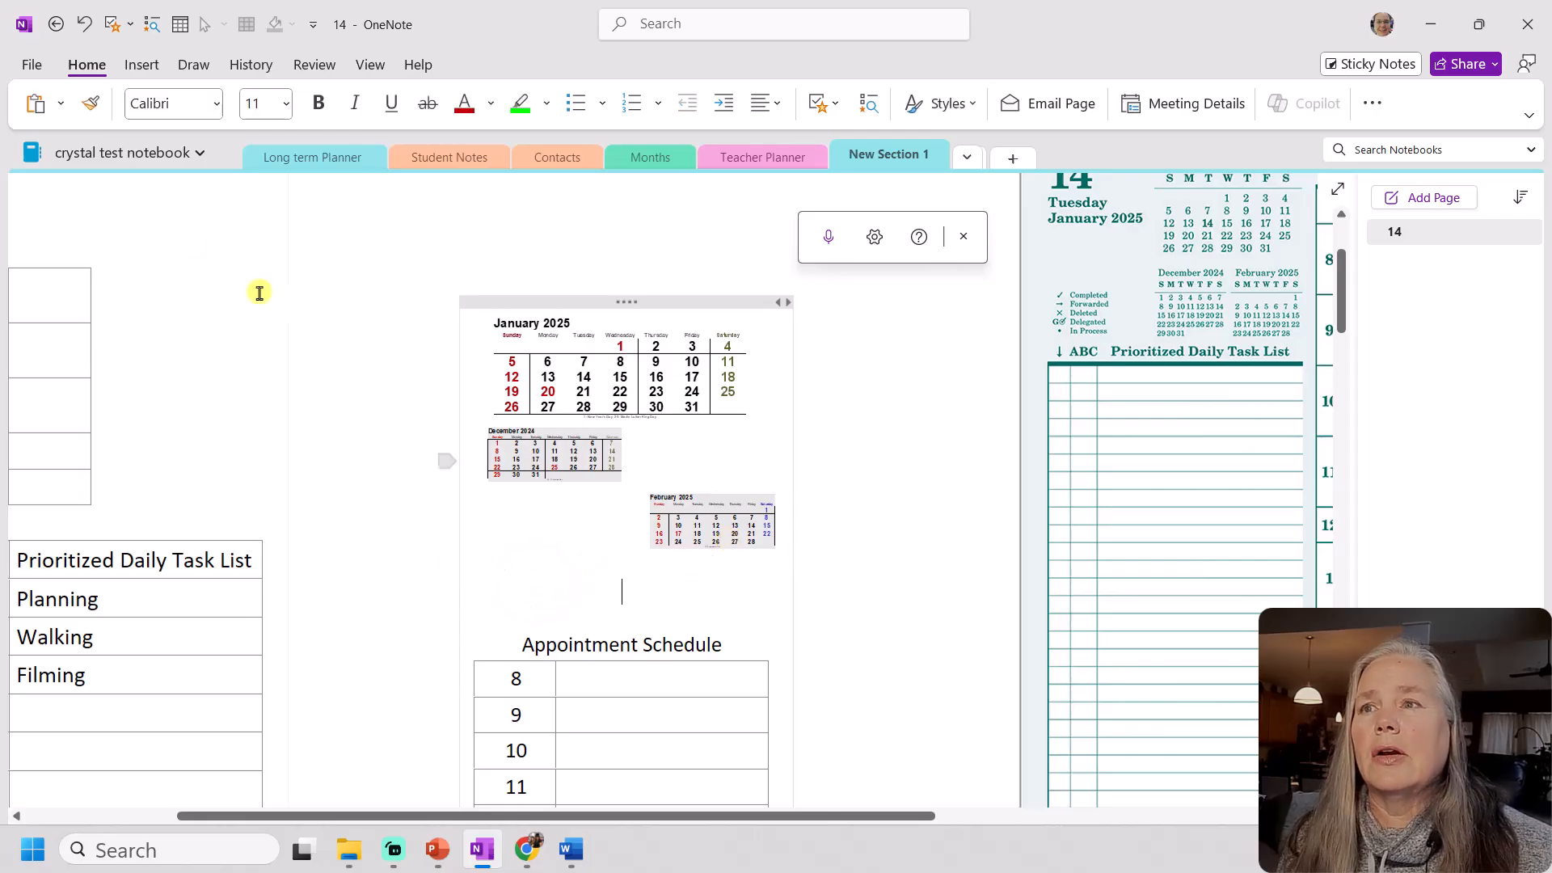
left_click(181, 20)
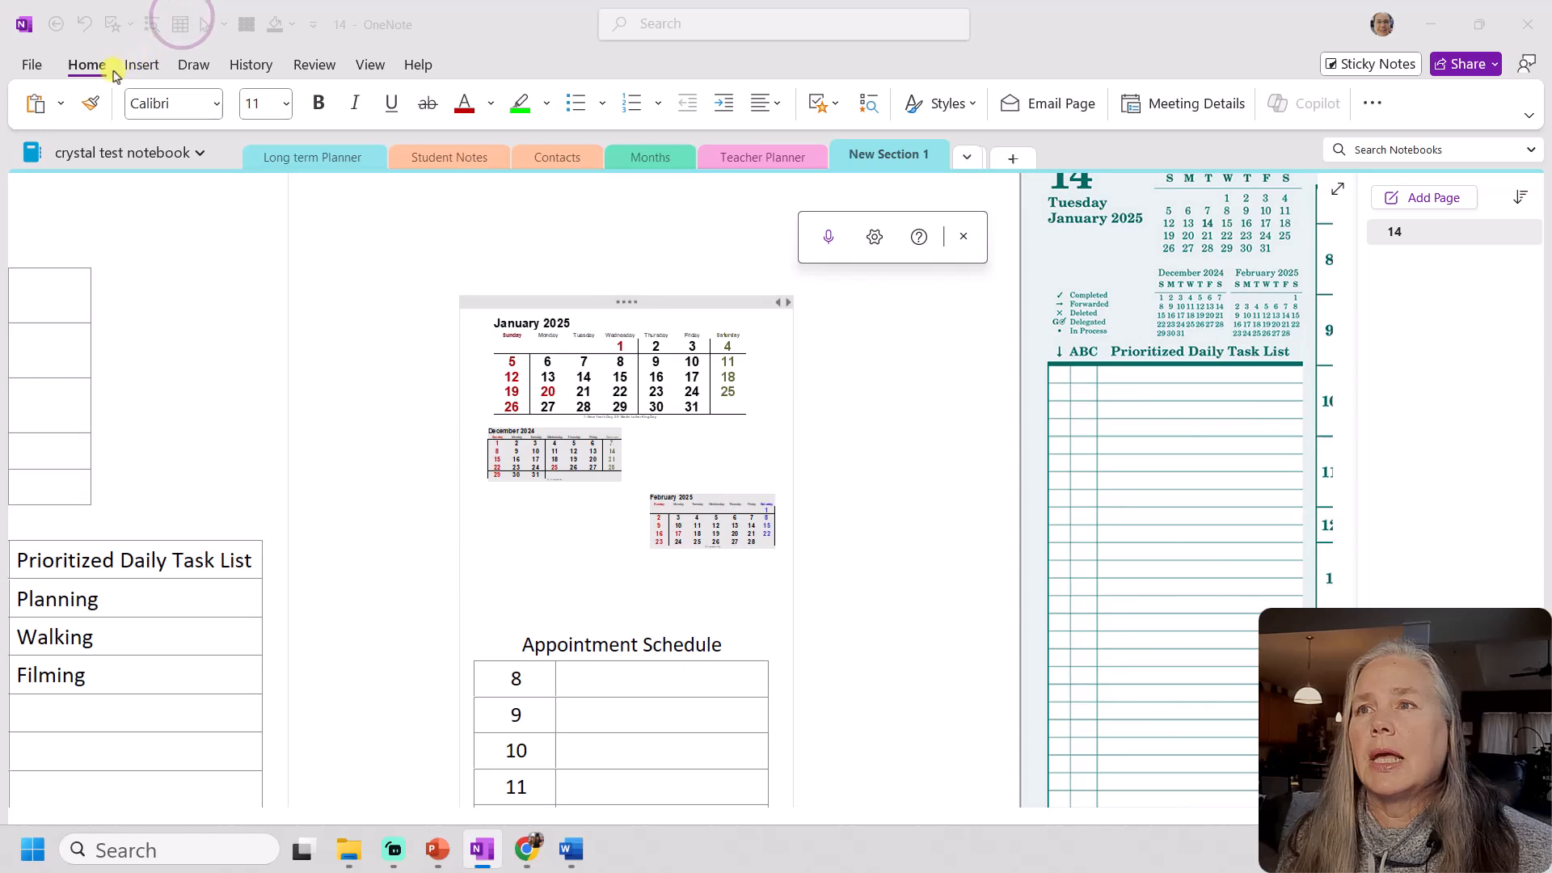
left_click_drag(1043, 872, 231, 288)
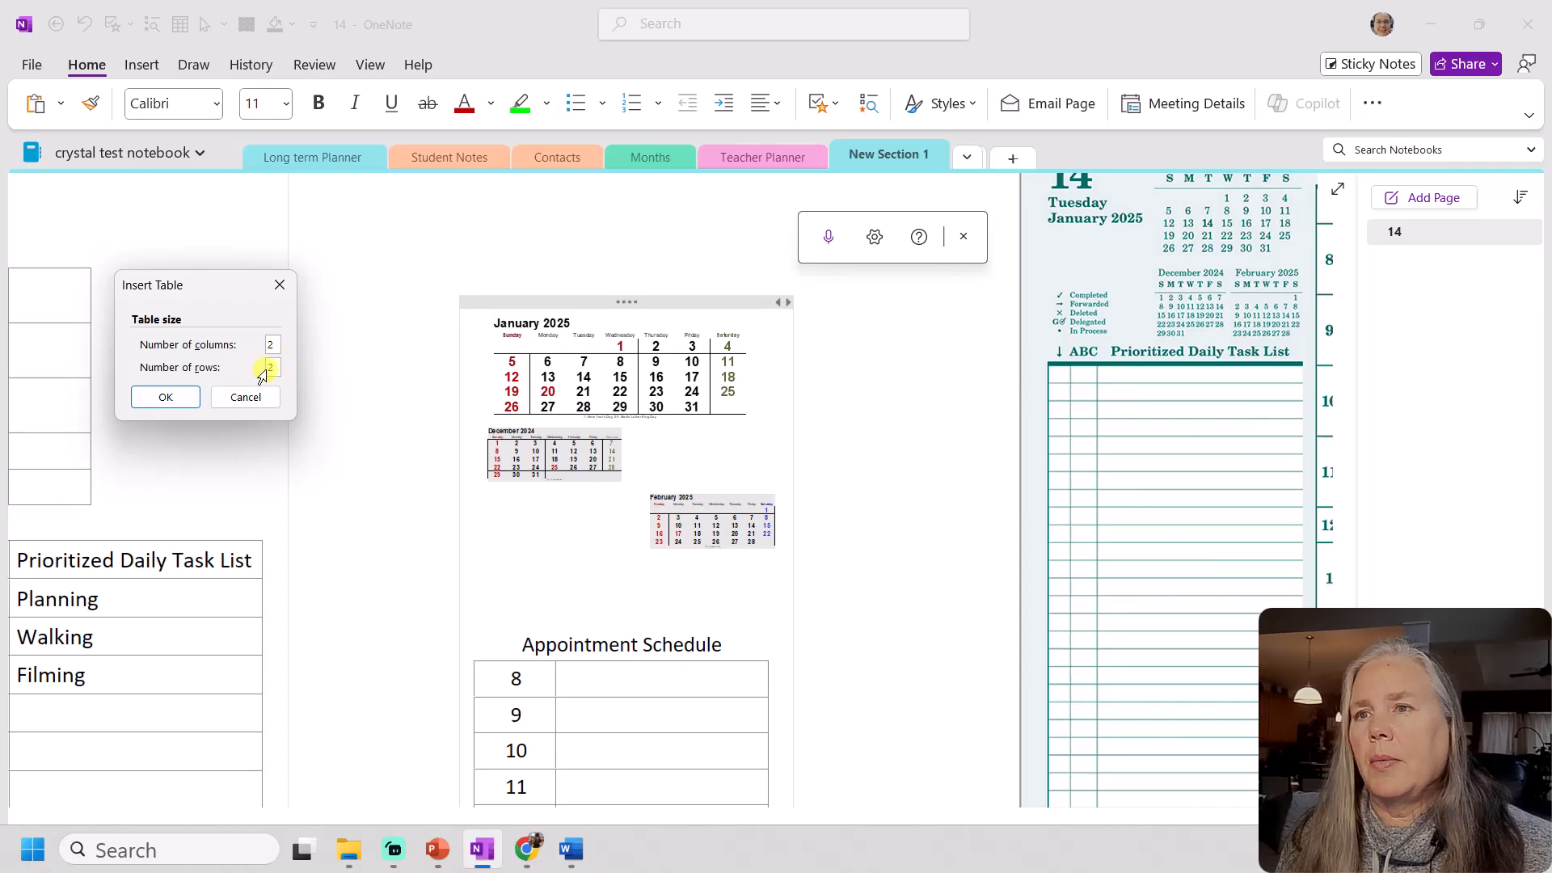
type("1")
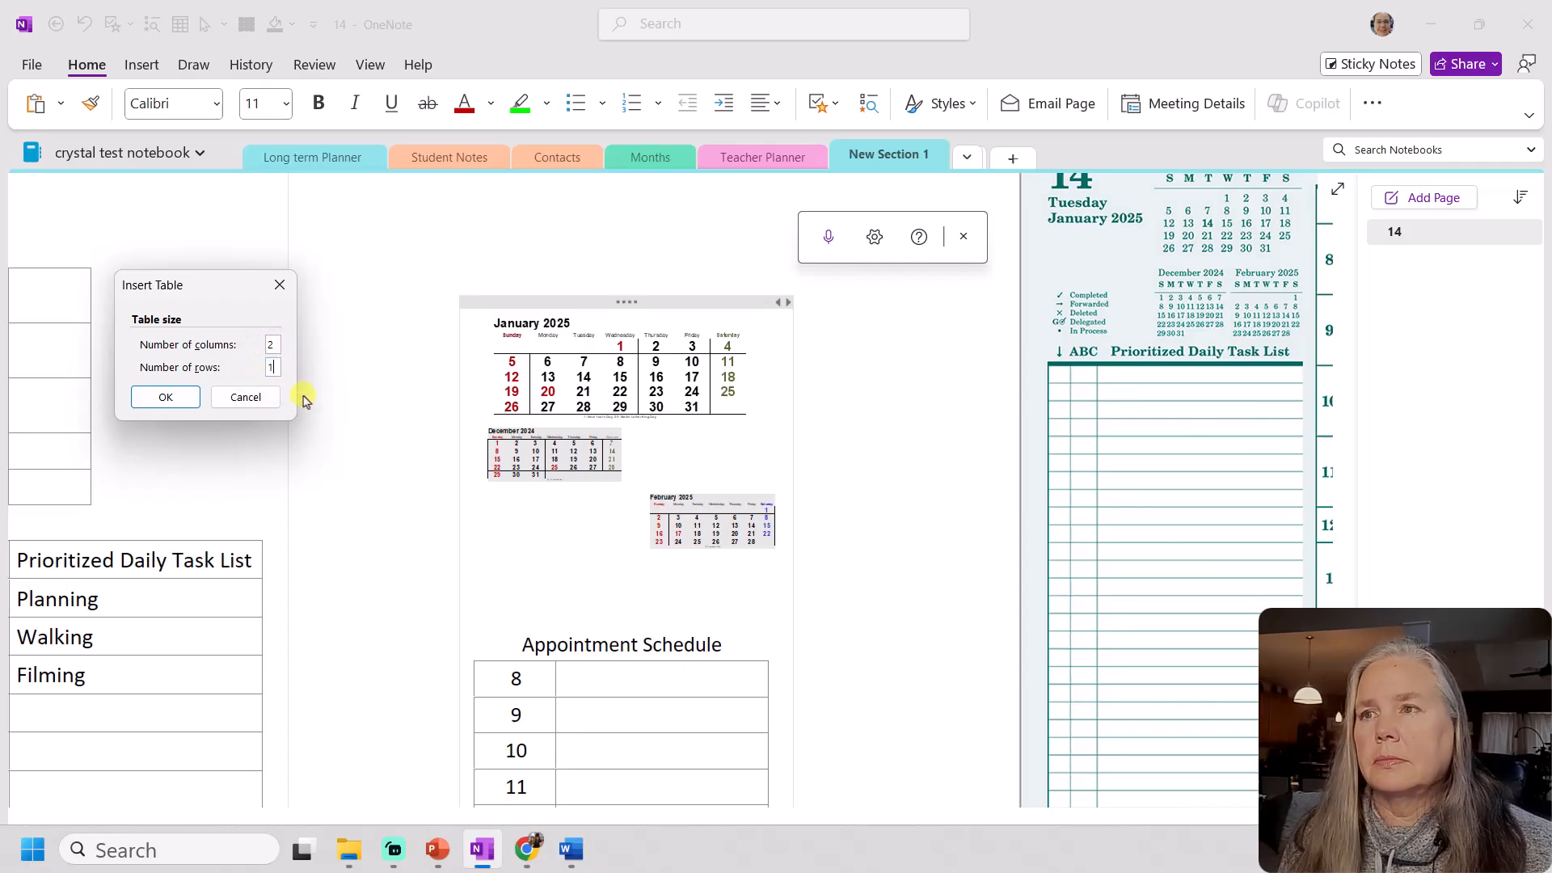
left_click(166, 397)
Cut the December 2024 calendar picture and paste it into the first cell of the new table
left_click(538, 454)
right_click(538, 454)
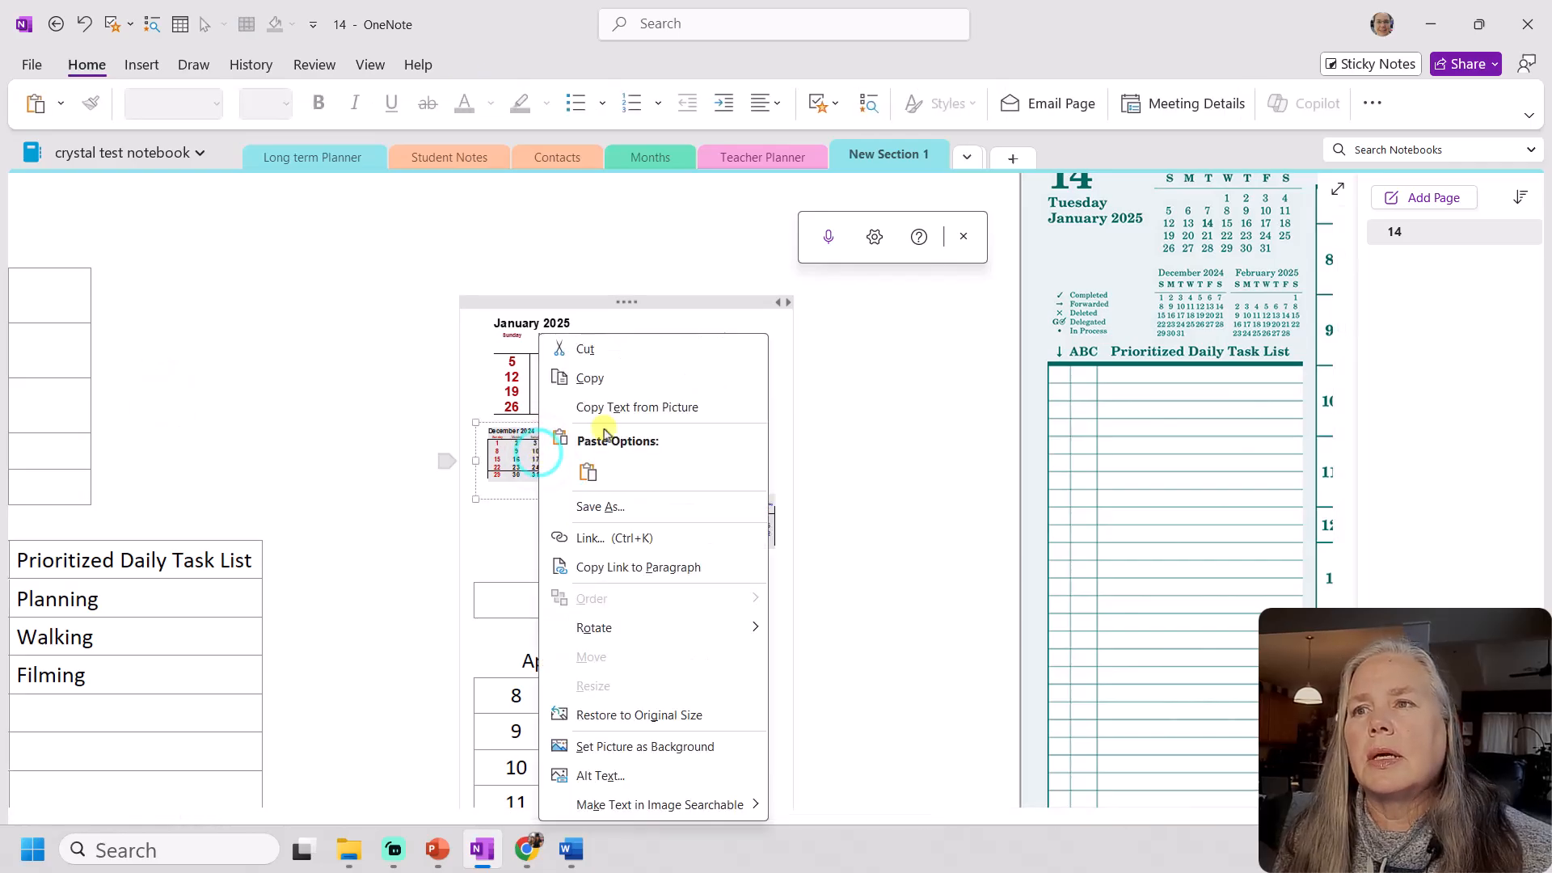
left_click(596, 348)
right_click(507, 555)
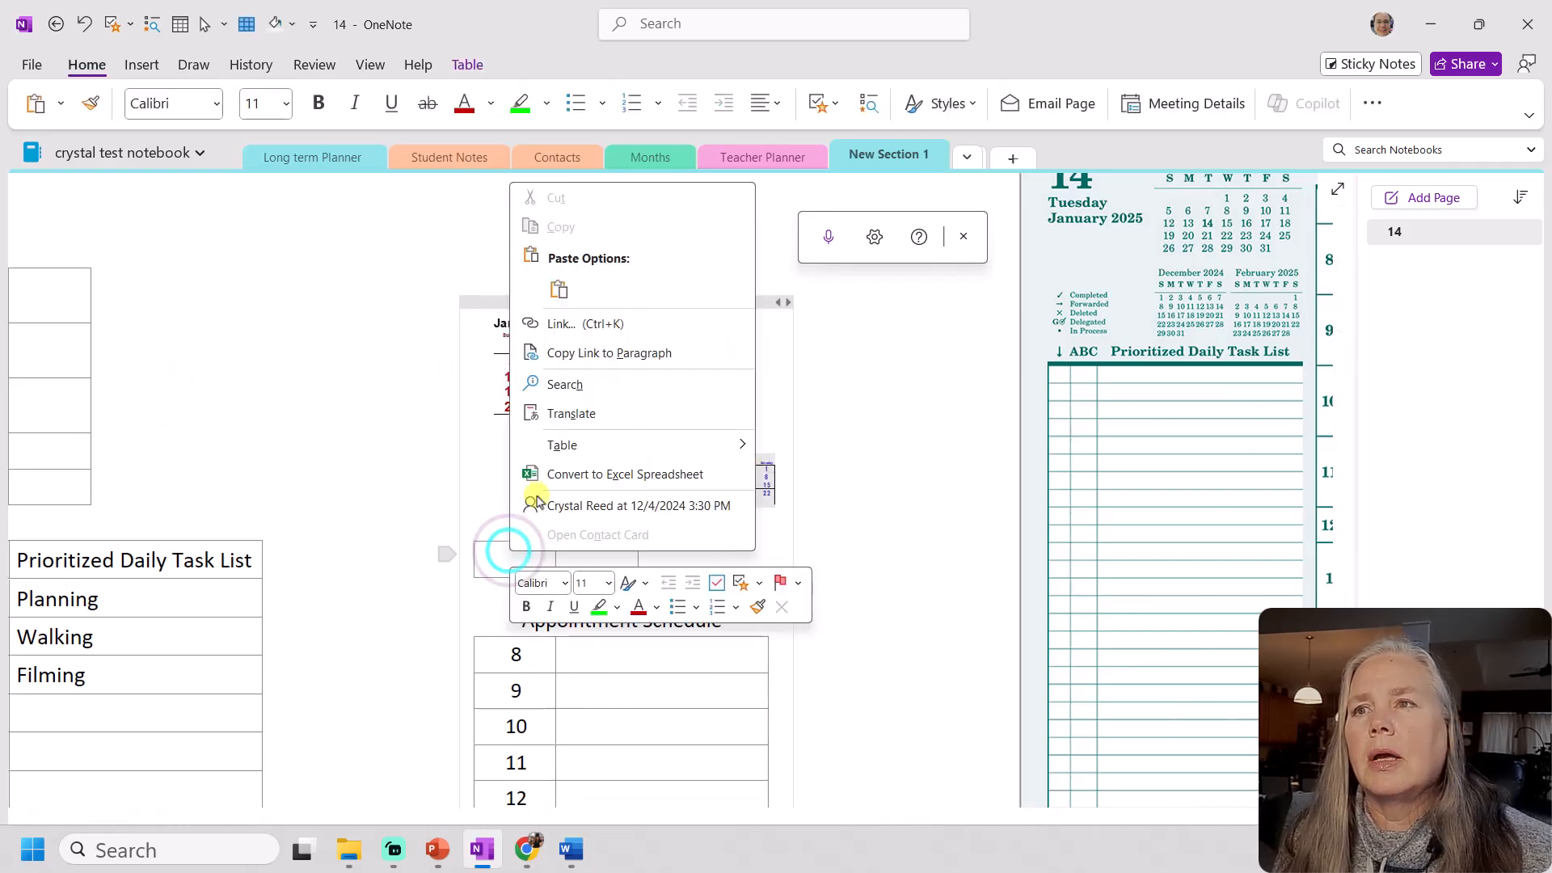
left_click(561, 289)
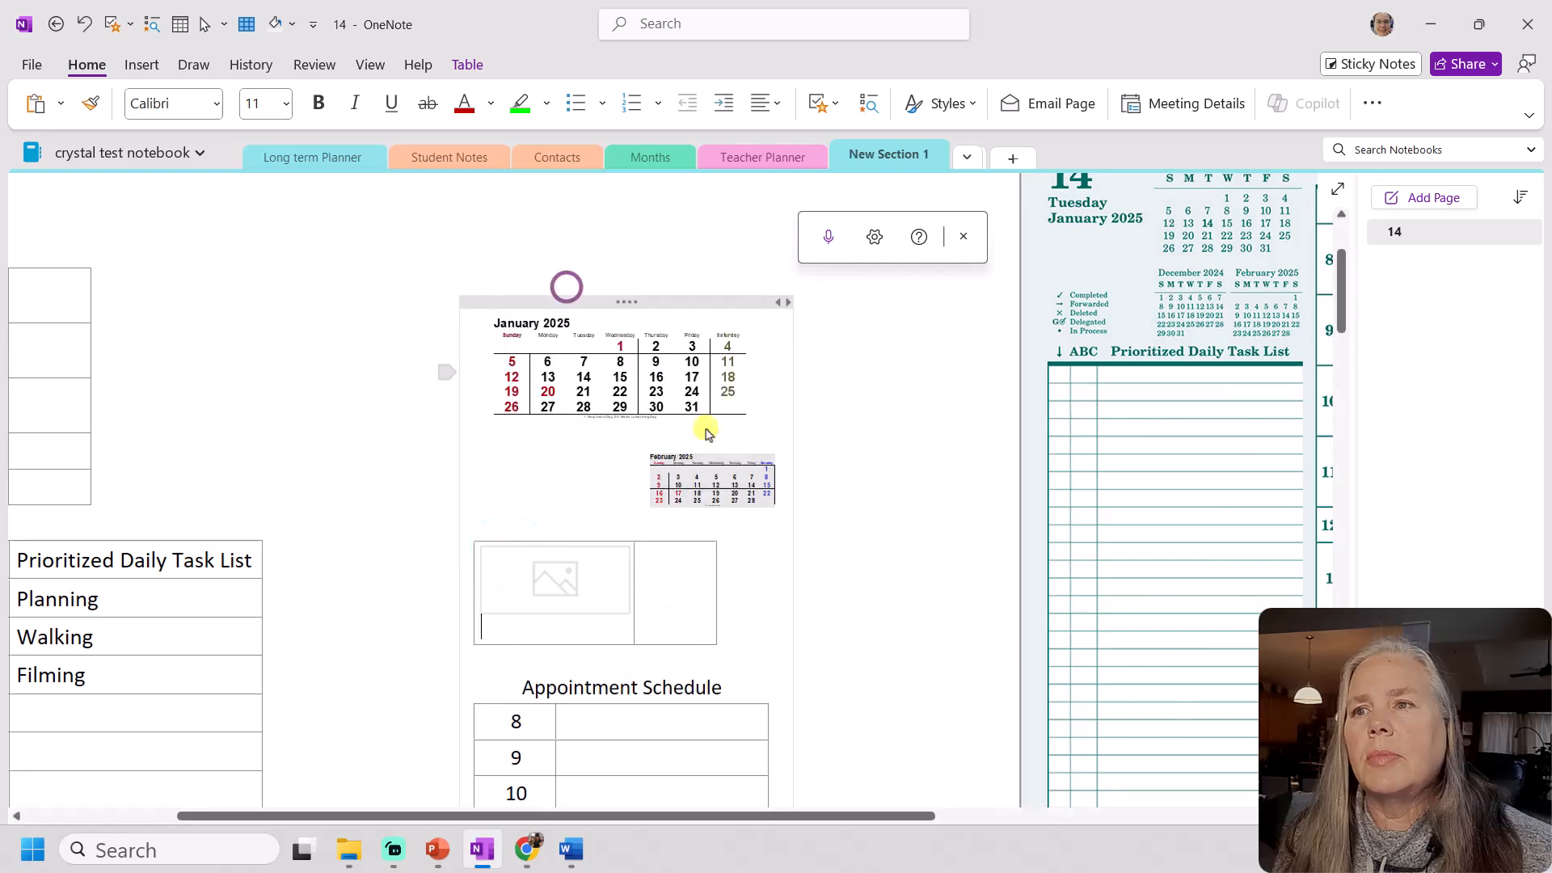
Cut the February 2025 calendar picture and paste it into the second cell of the table, beside the December calendar
left_click(725, 490)
right_click(725, 491)
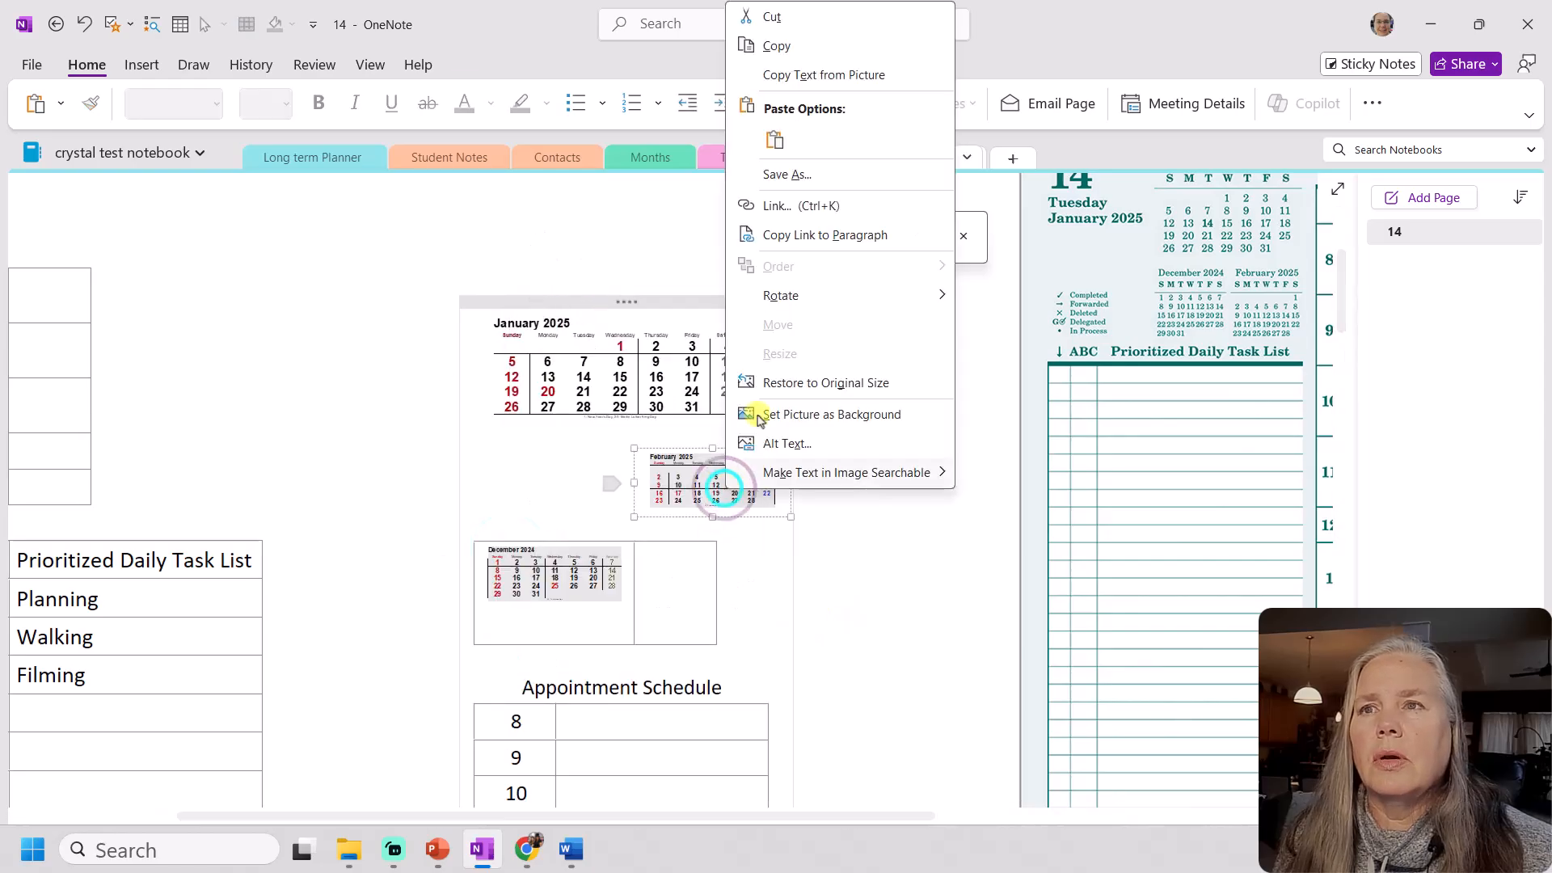
left_click(773, 18)
right_click(663, 526)
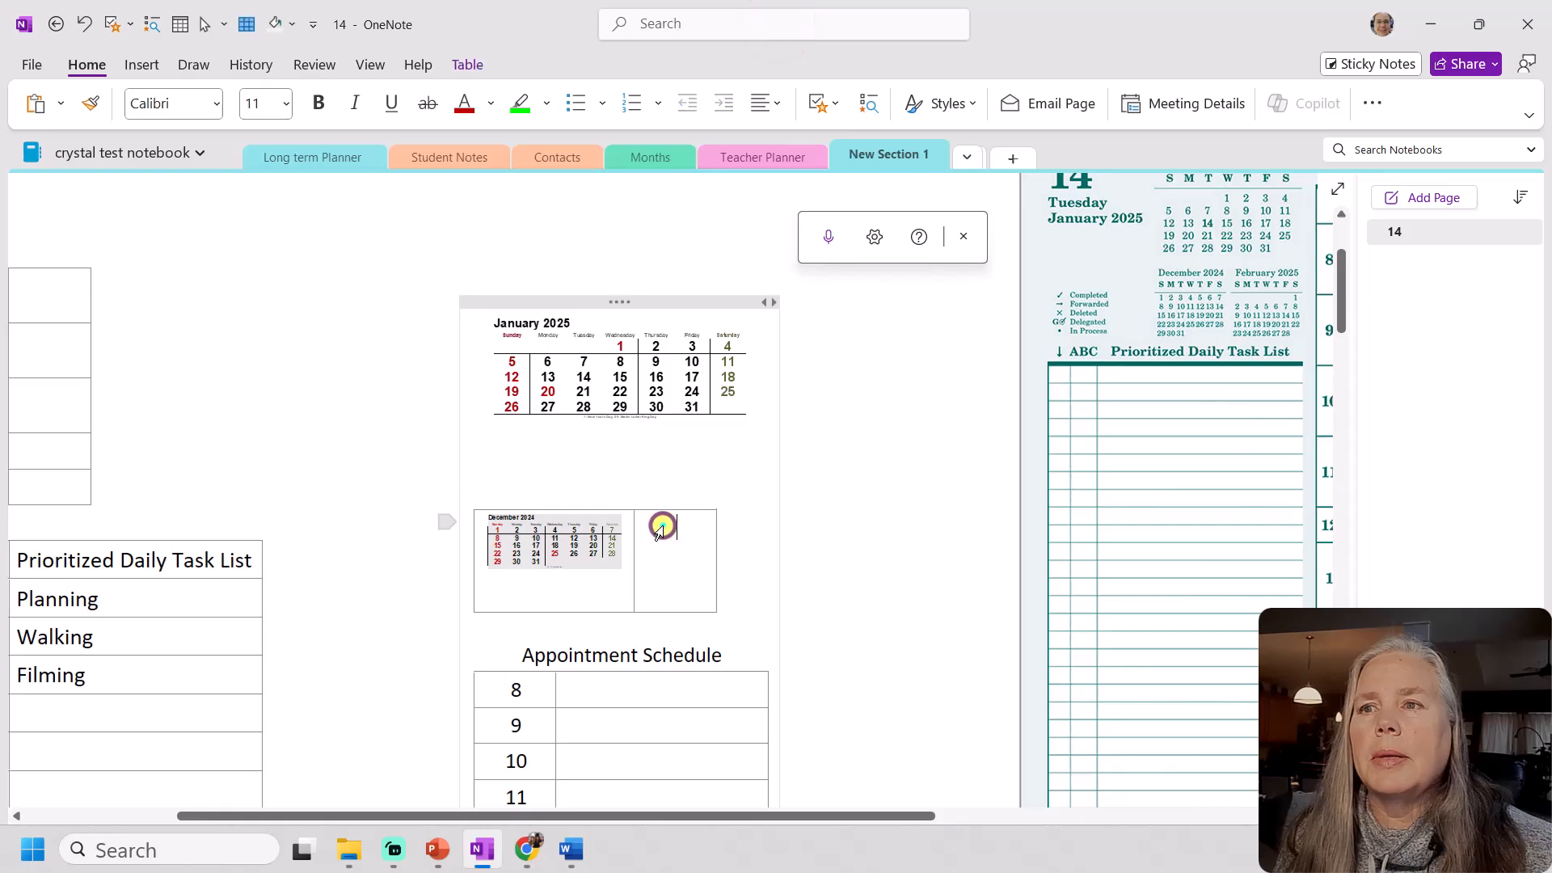
left_click(712, 265)
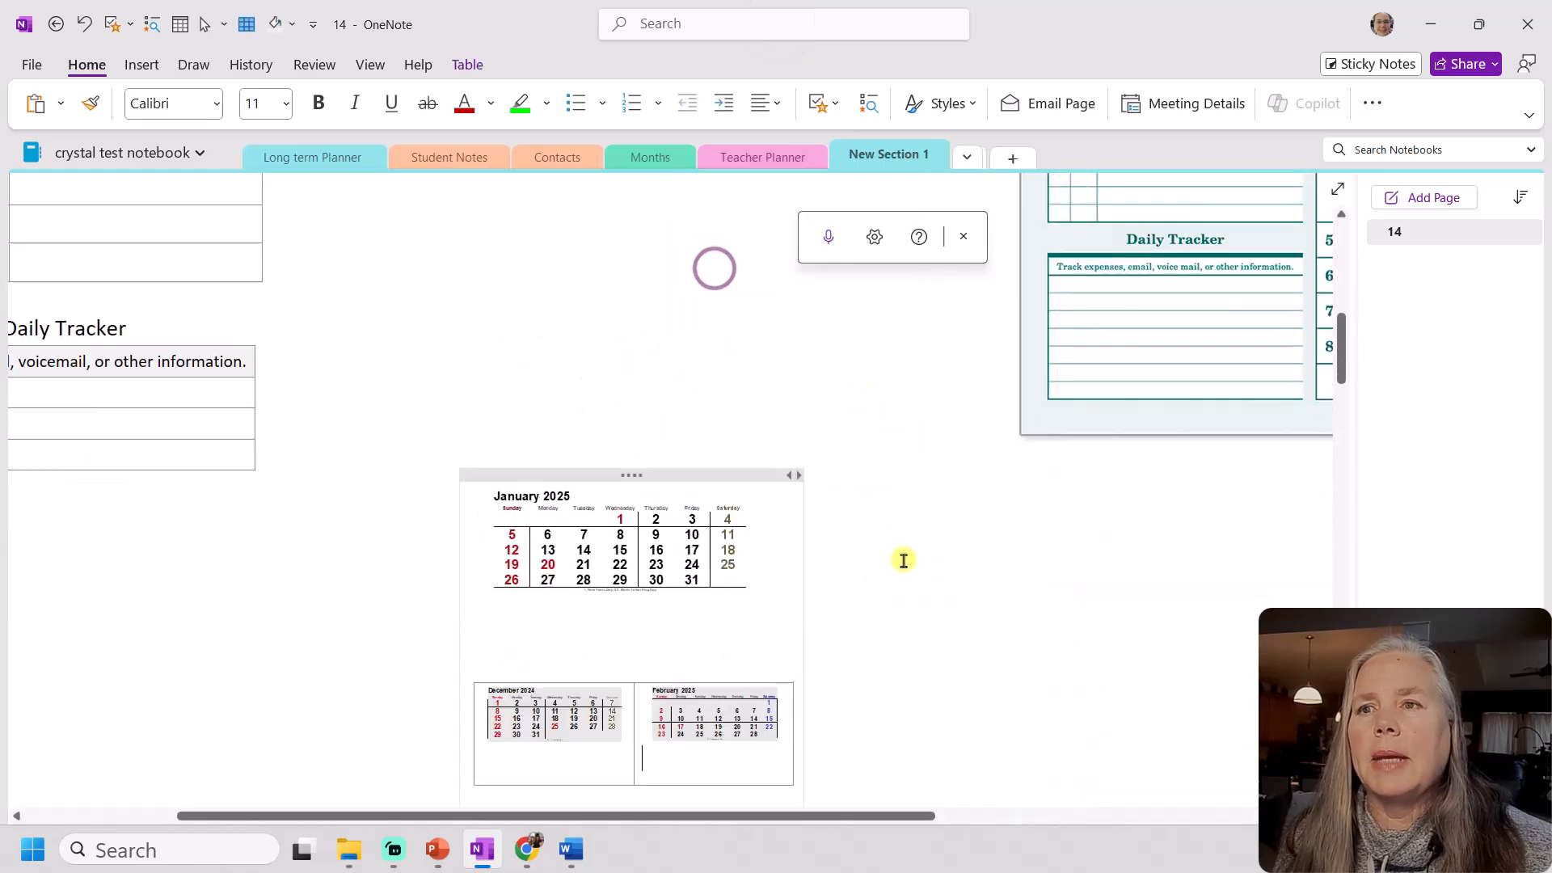
scroll(815, 692, "down", 1)
left_click(680, 657)
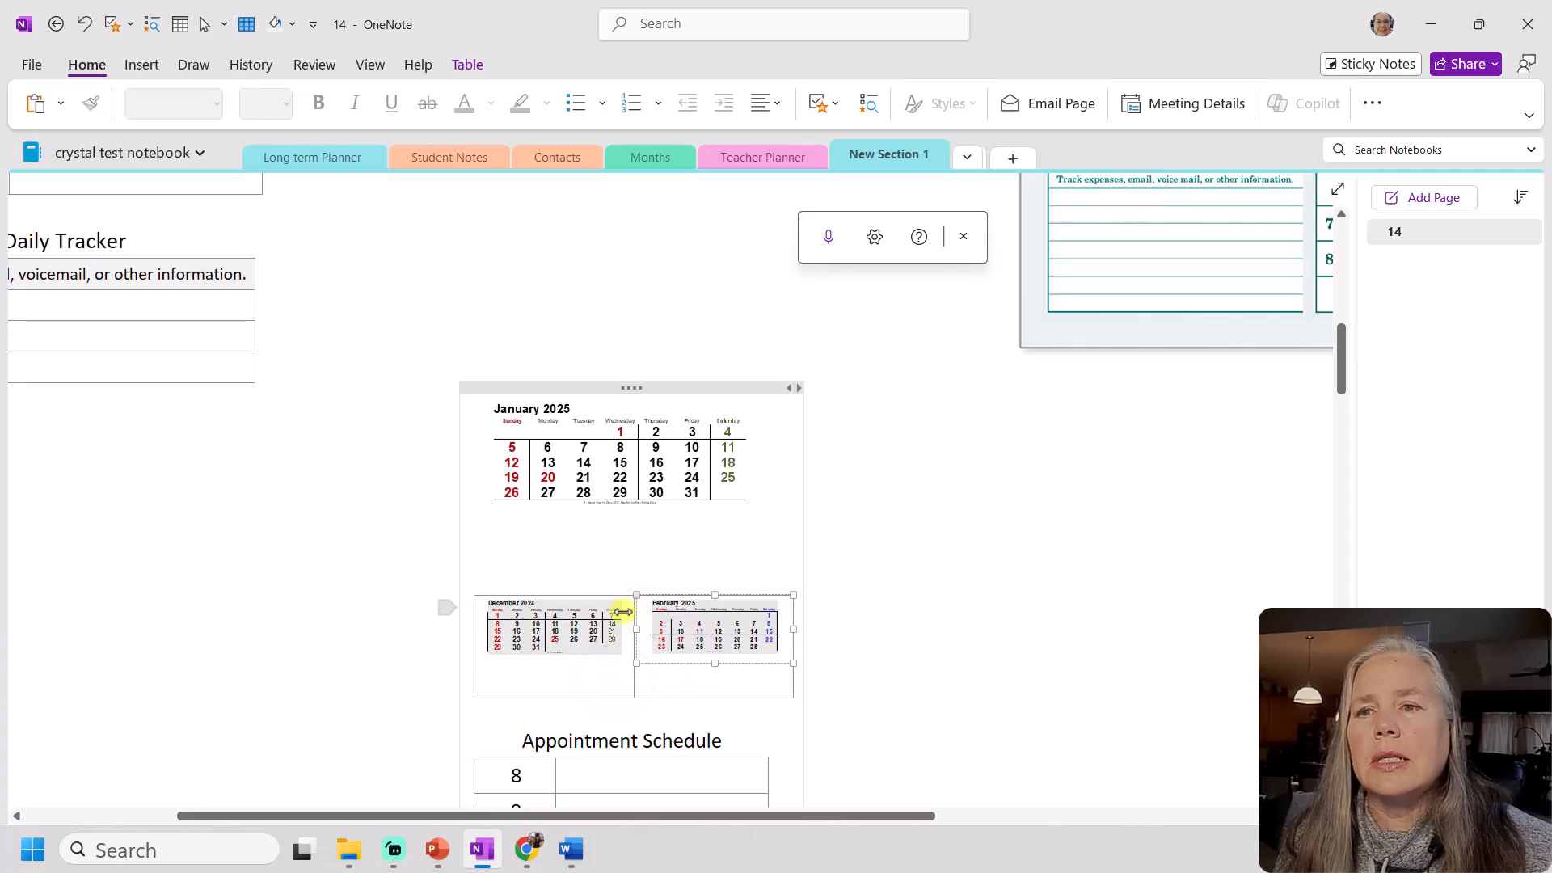
left_click(602, 570)
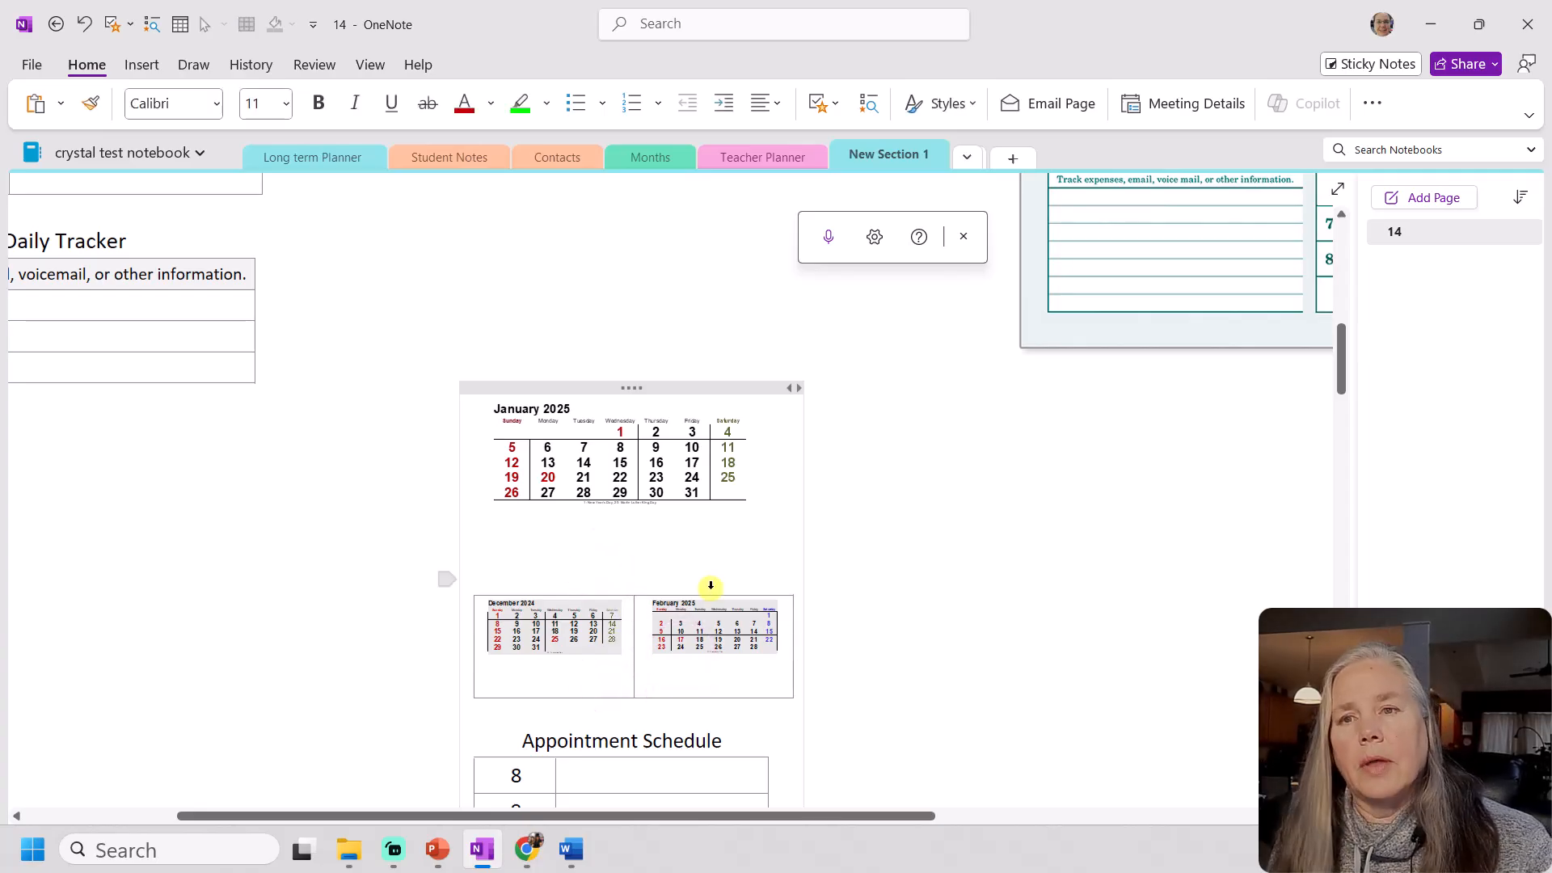
Remove the blank lines between the January 2025 calendar picture and the calendar table, undoing the accidental removal of the December picture
key("Delete")
key("Delete")
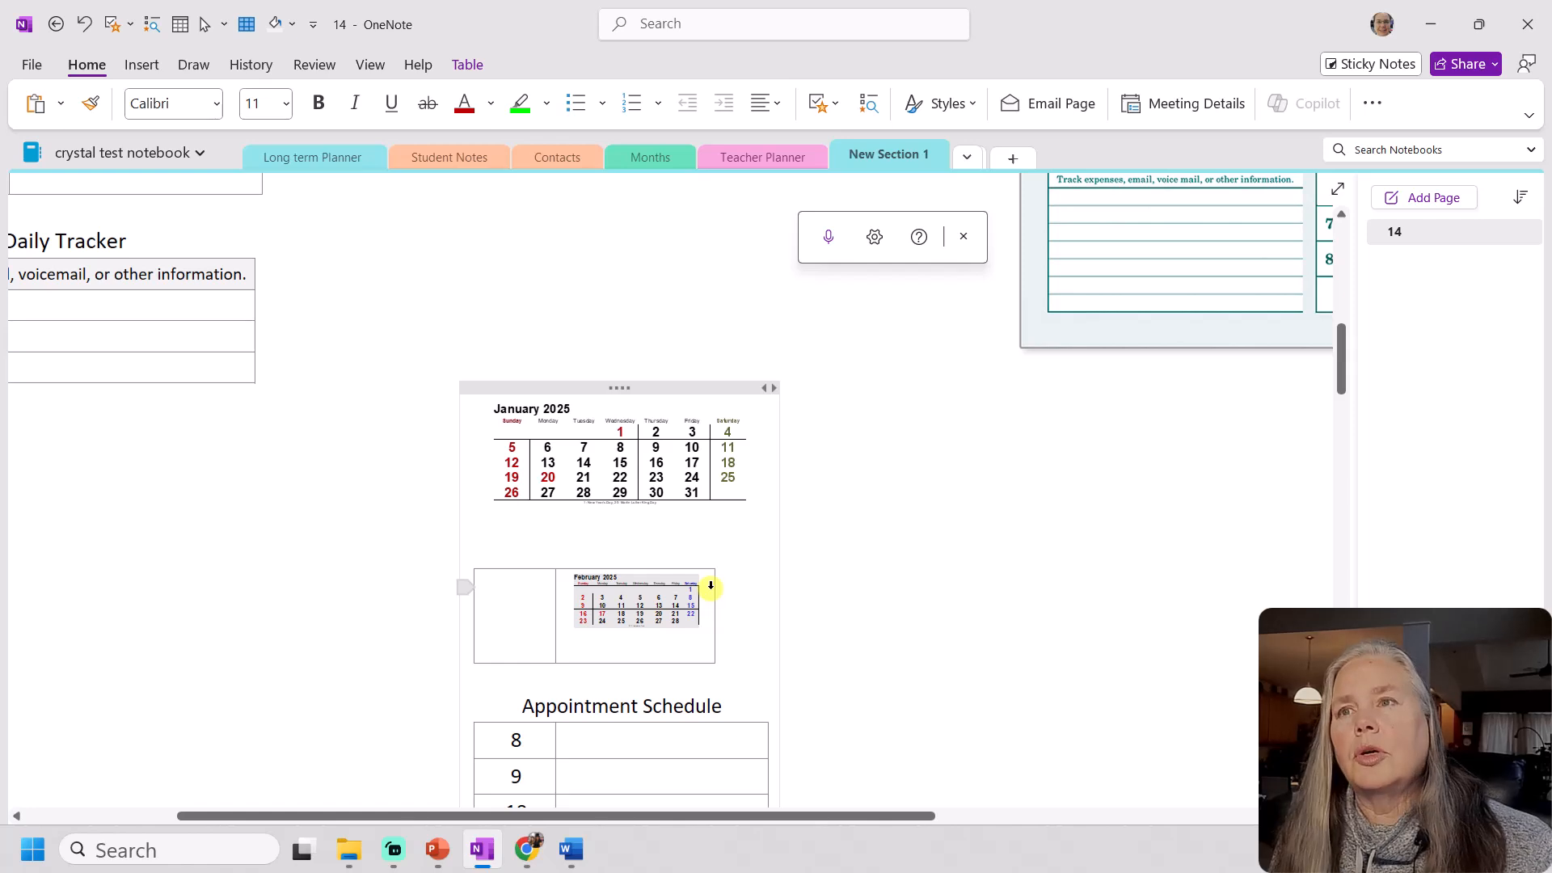
left_click(84, 24)
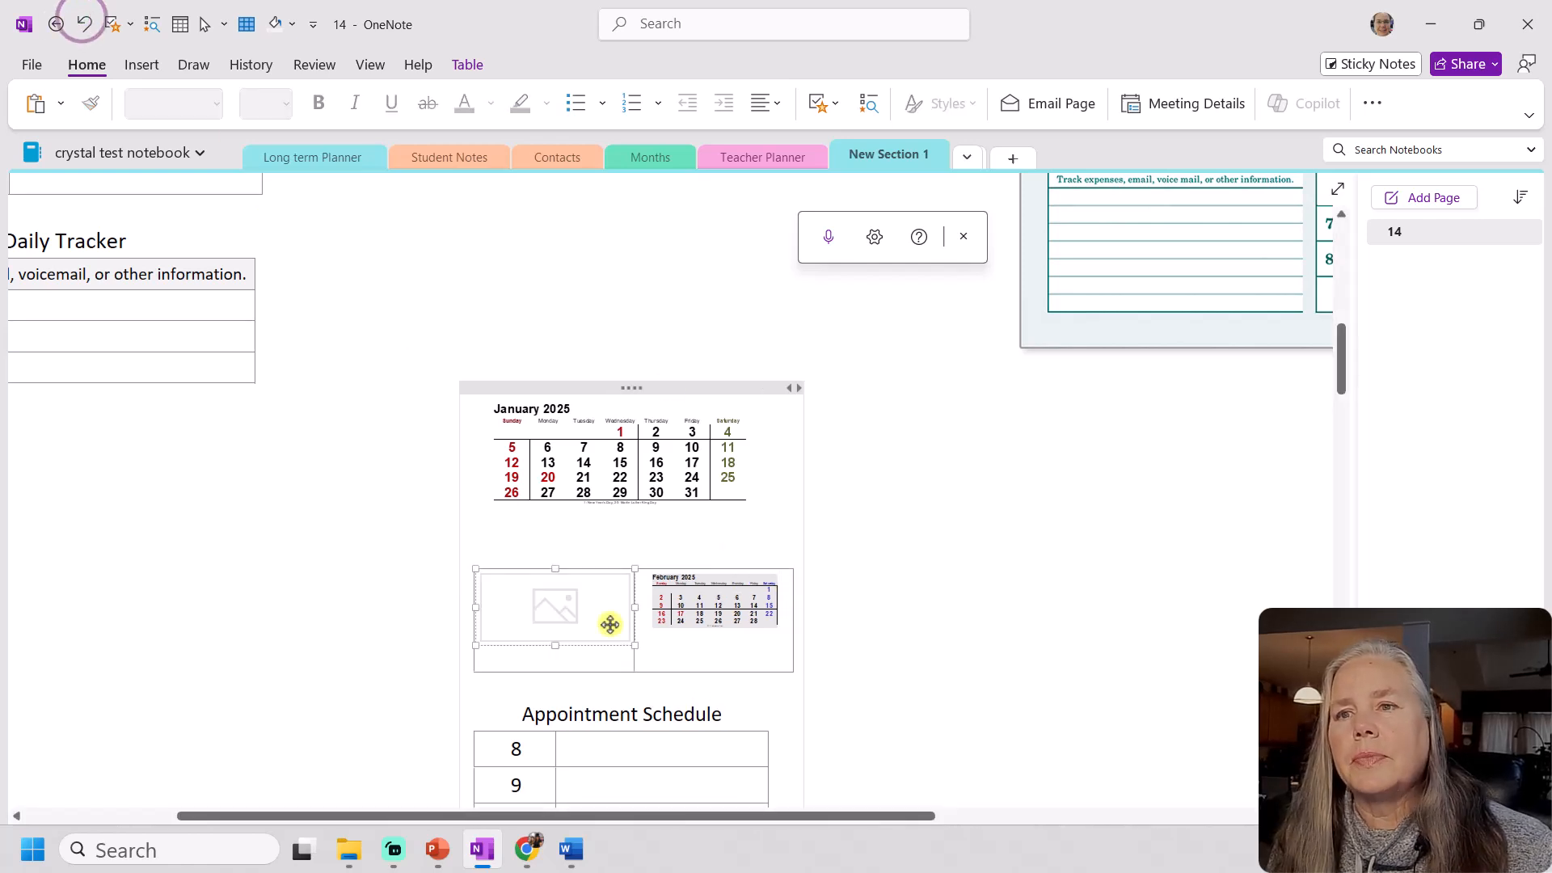
left_click(652, 541)
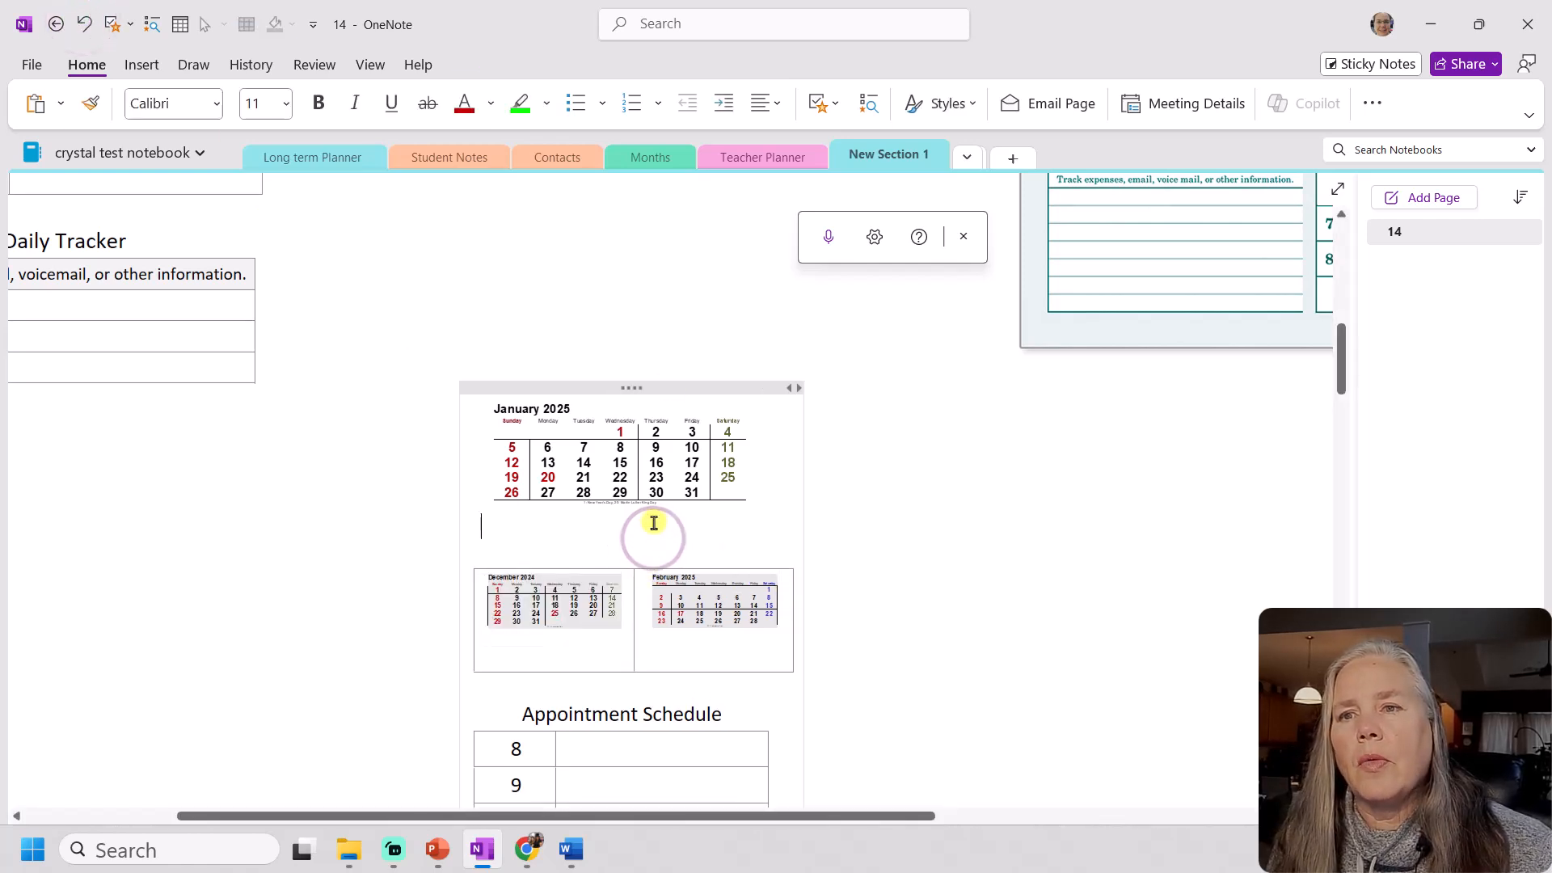
left_click(653, 522)
left_click(647, 547)
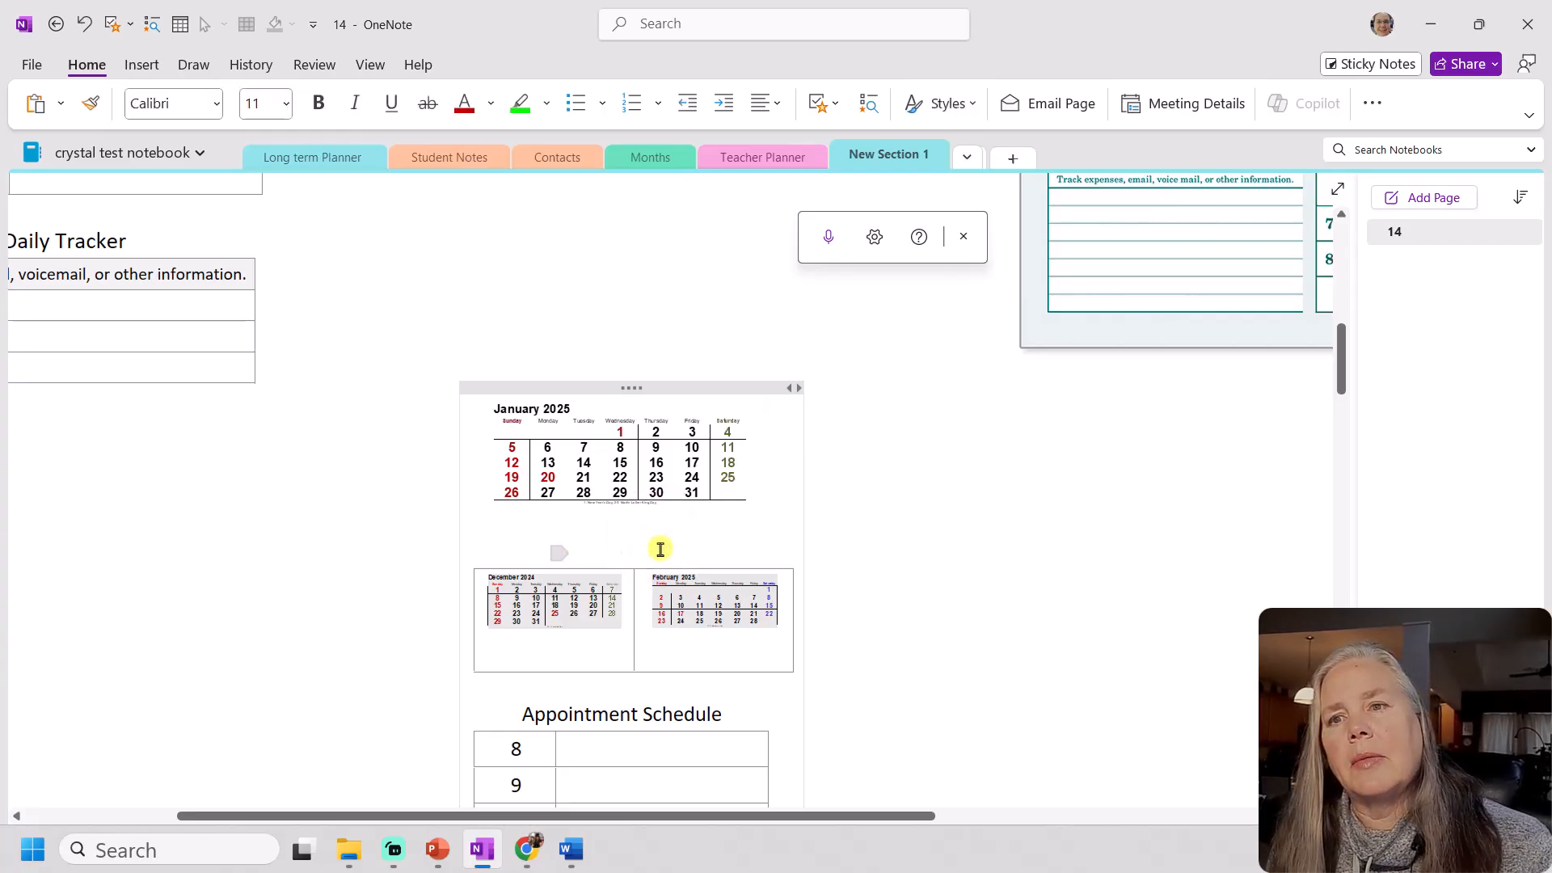
key("BackSpace")
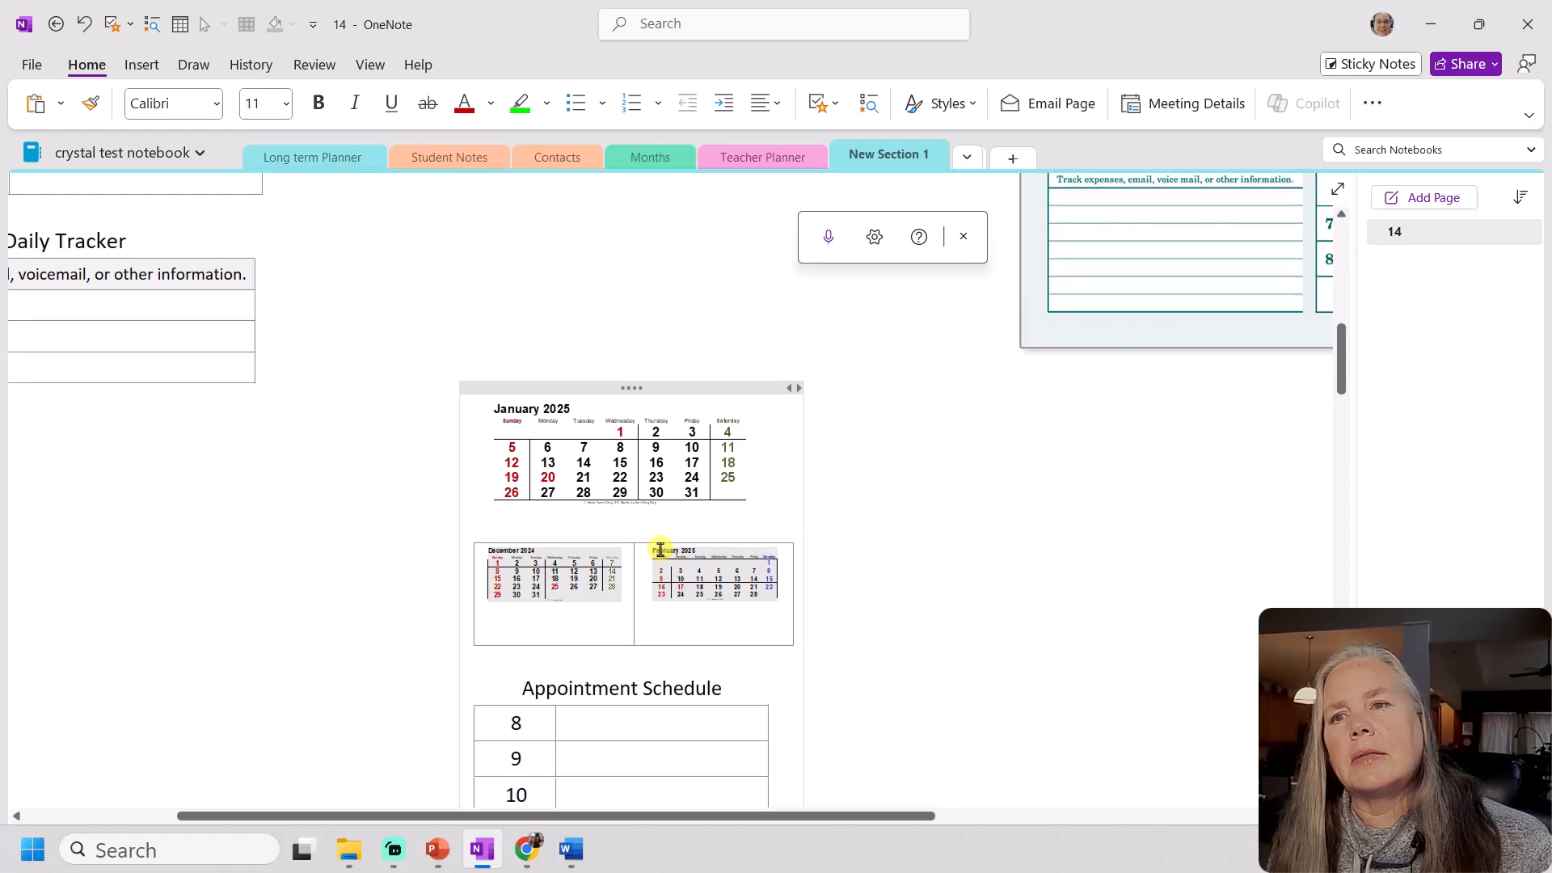
key("BackSpace")
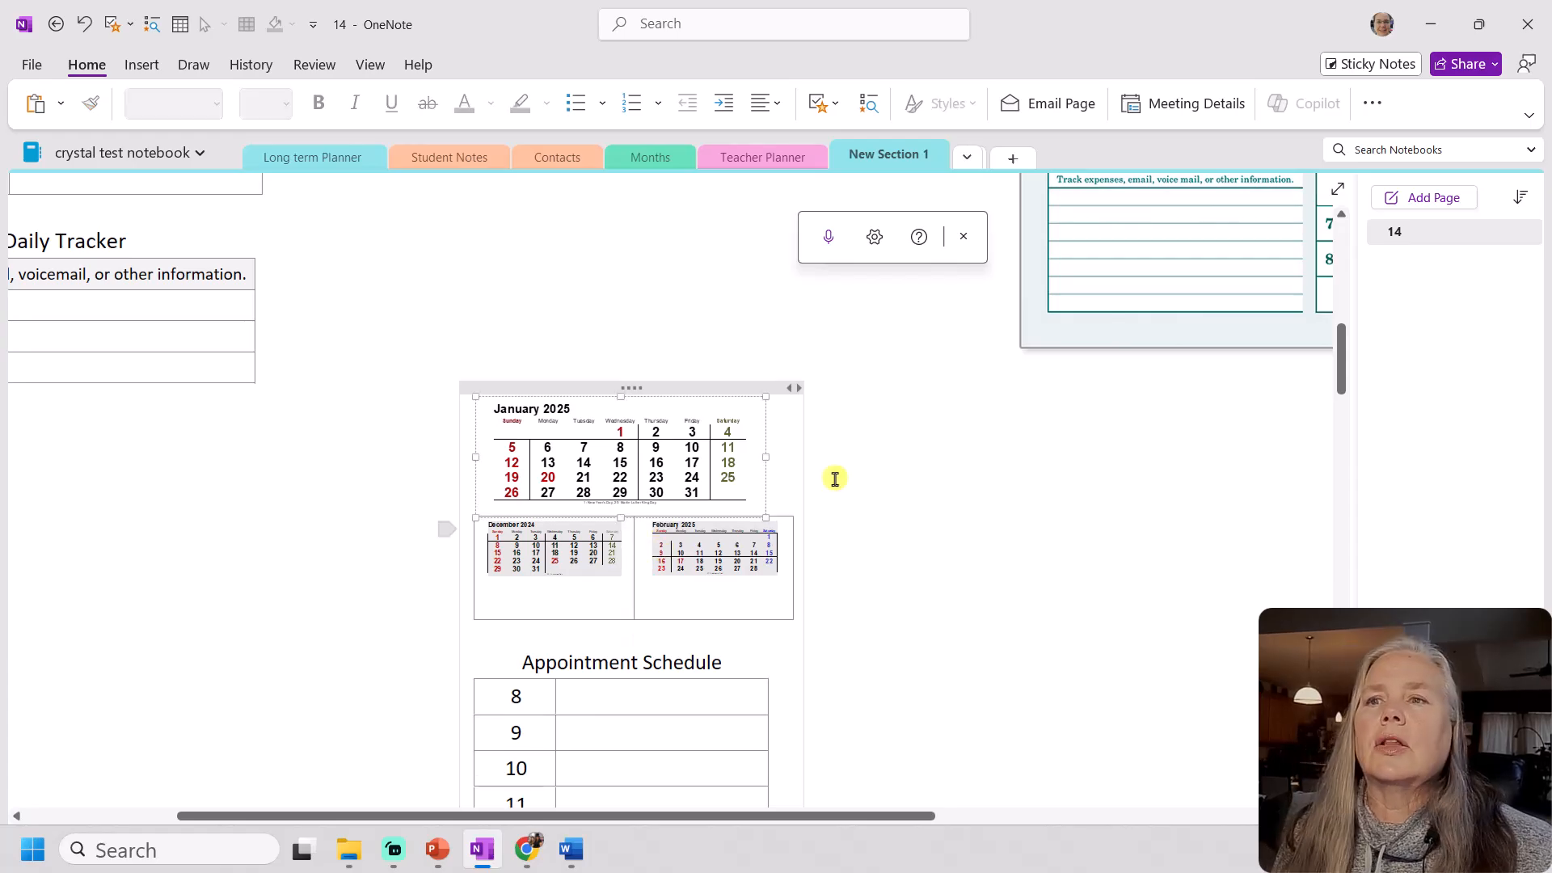
Enlarge the January 2025 calendar picture to about the calendar table's width and widen the Appointment Schedule table's second column to match
left_click_drag(764, 396, 799, 393)
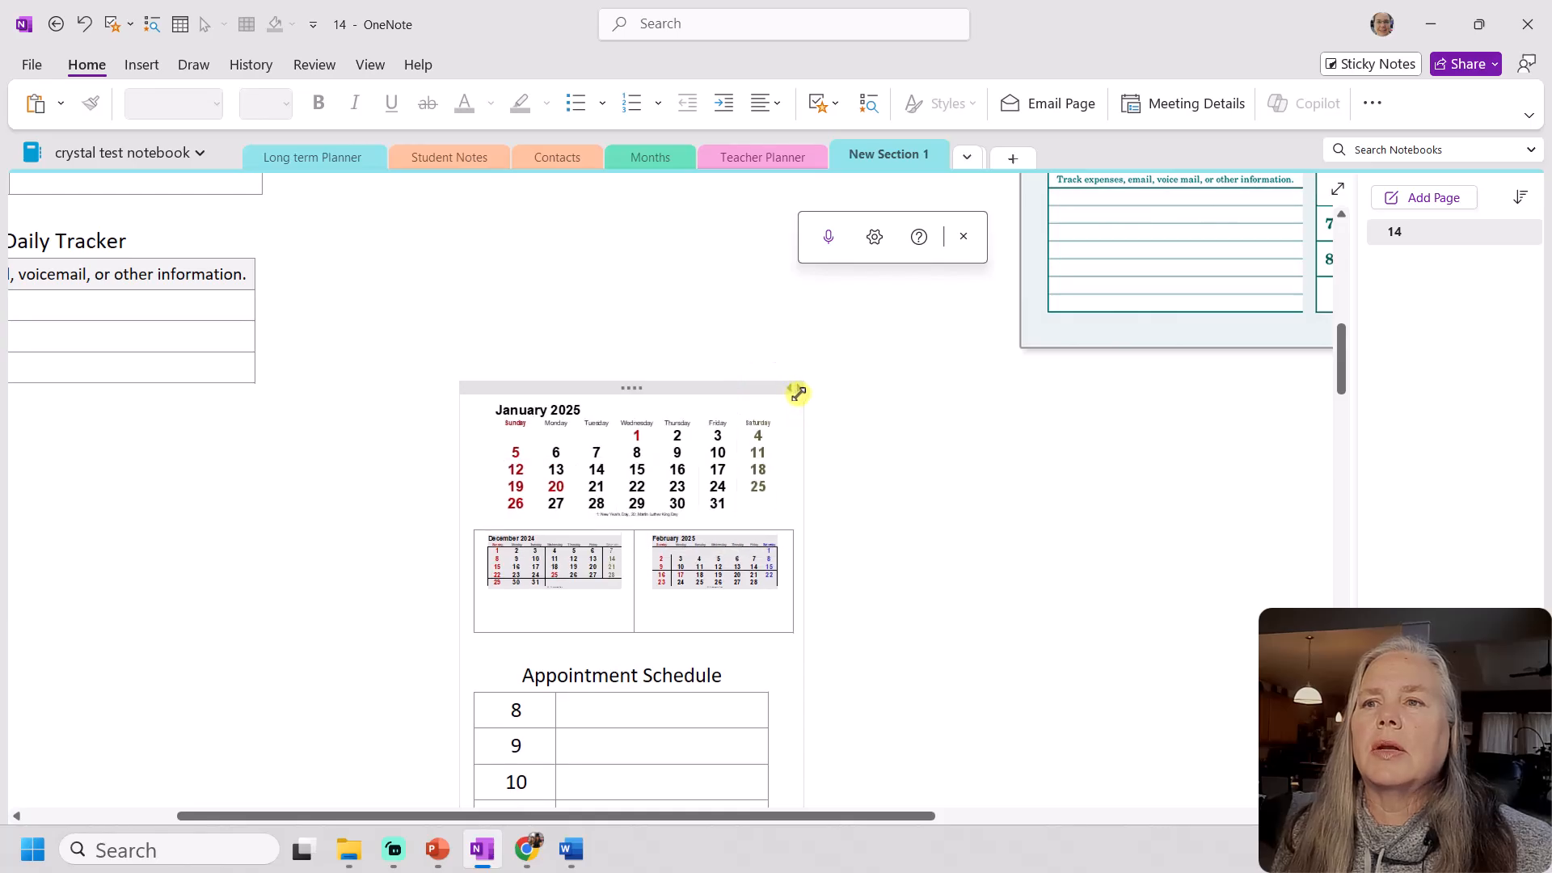
left_click(900, 551)
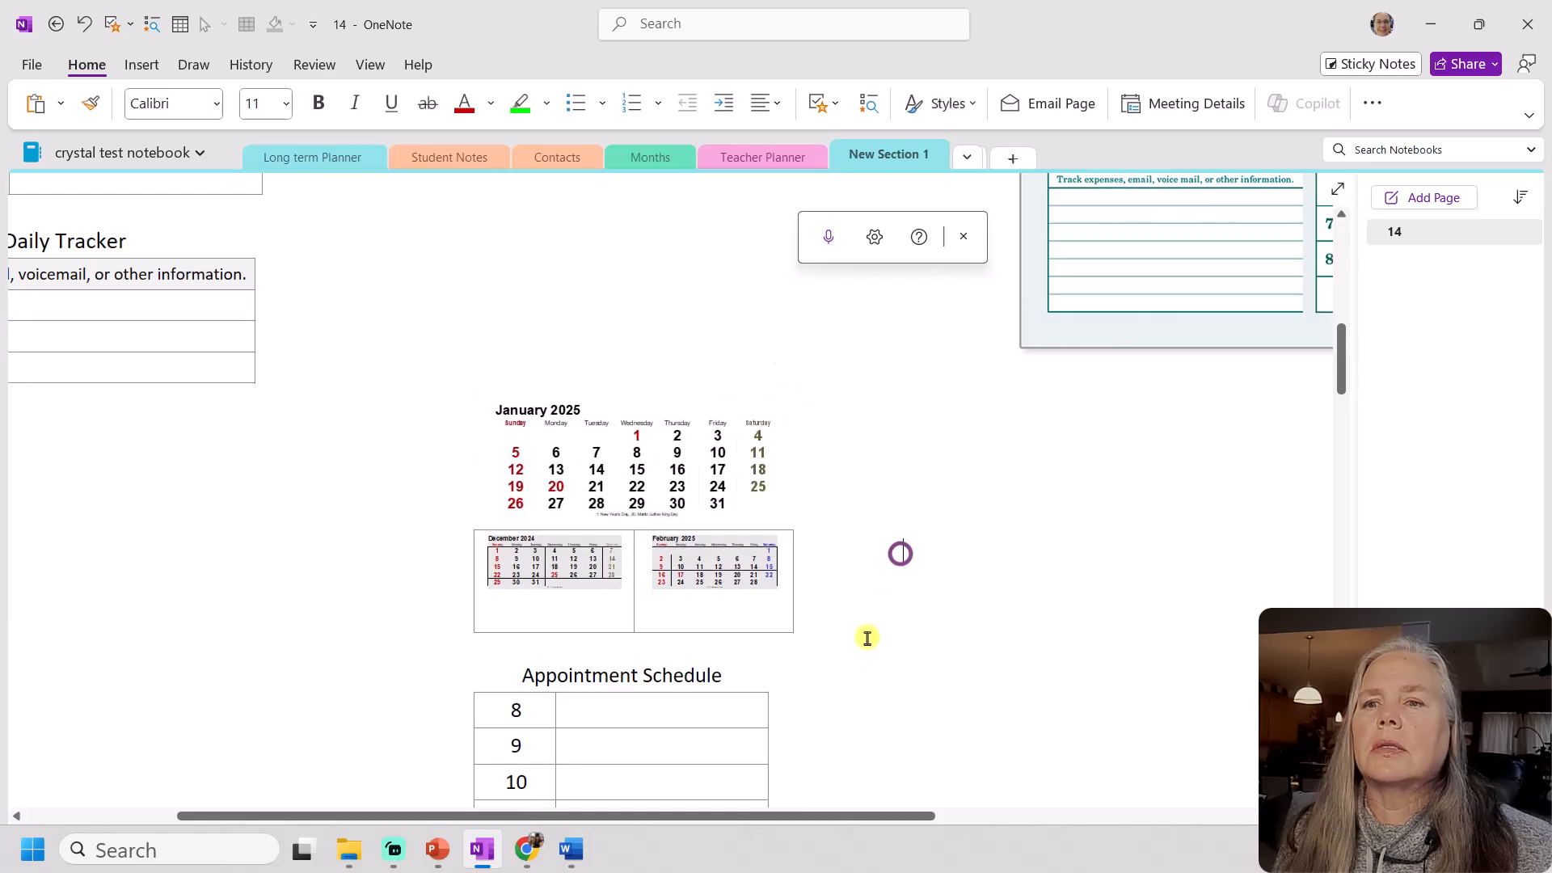
left_click(781, 621)
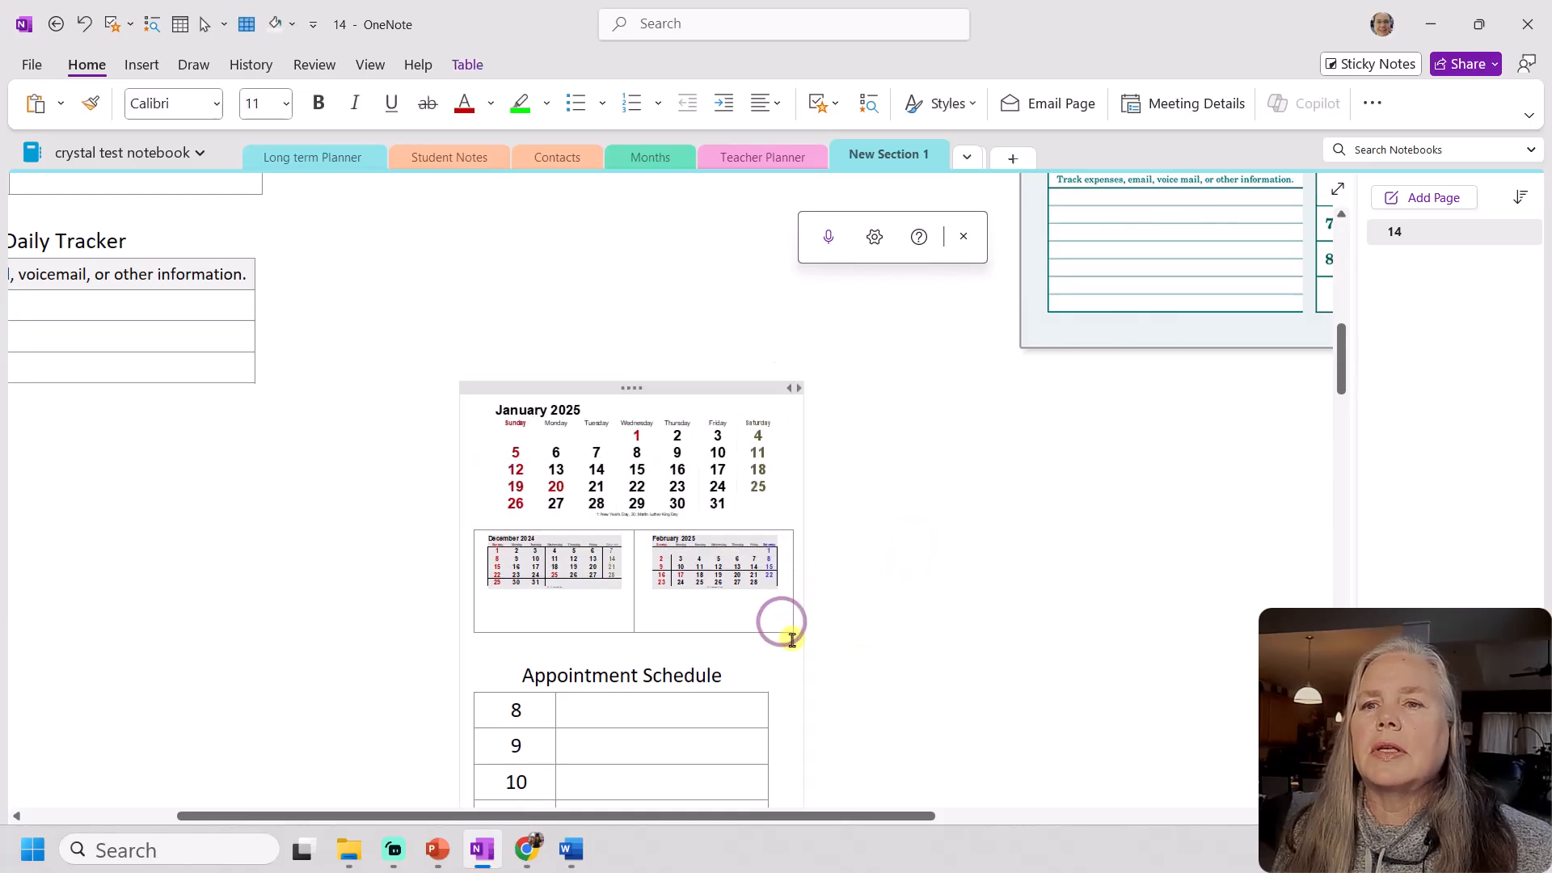
left_click(631, 582)
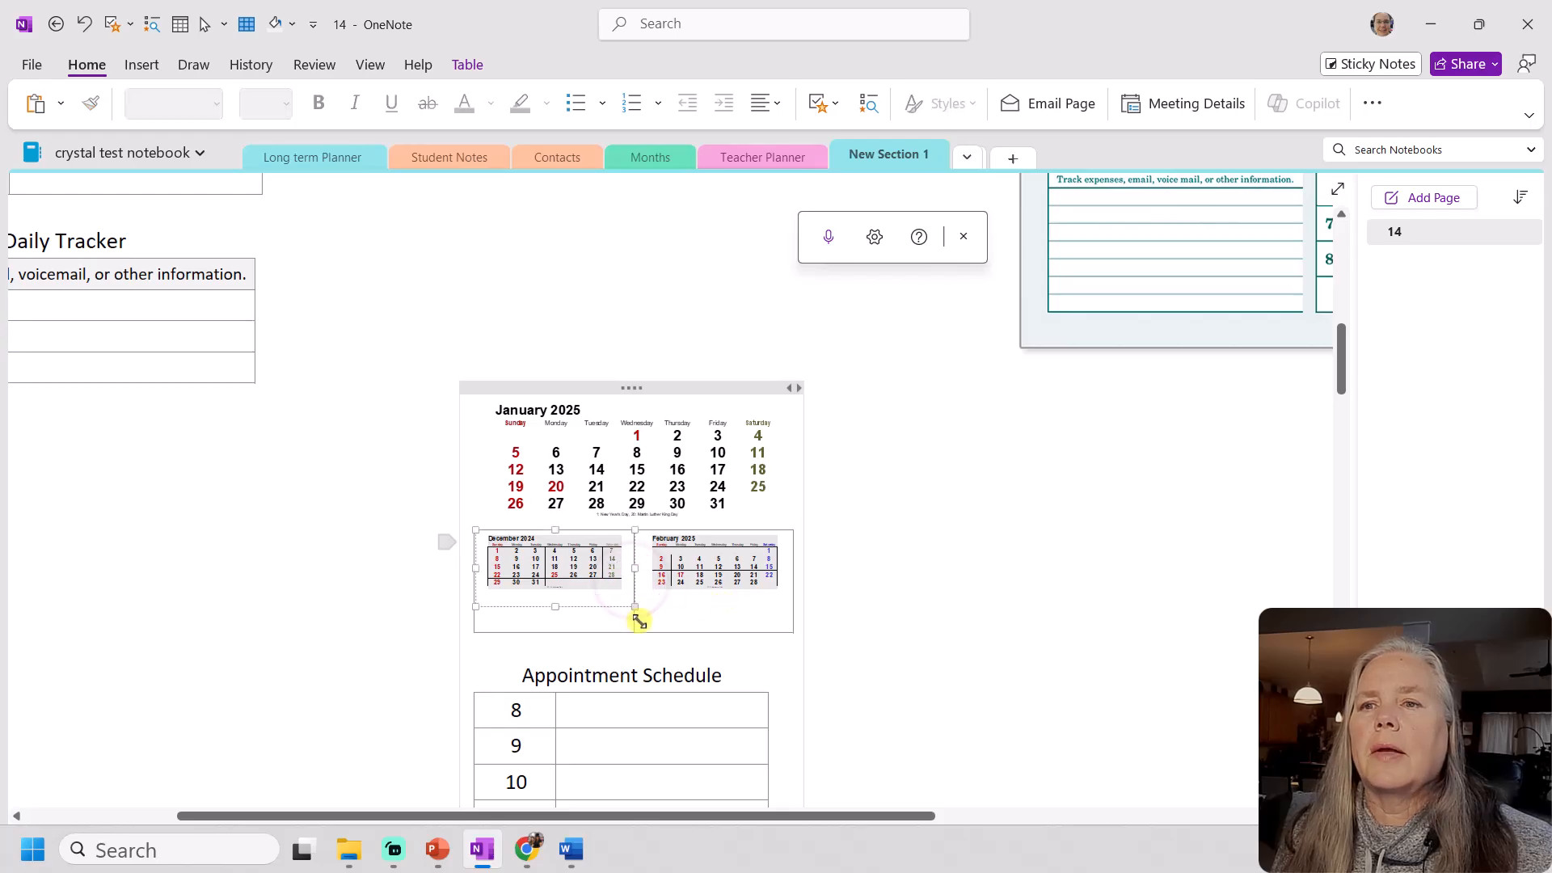
left_click(752, 621)
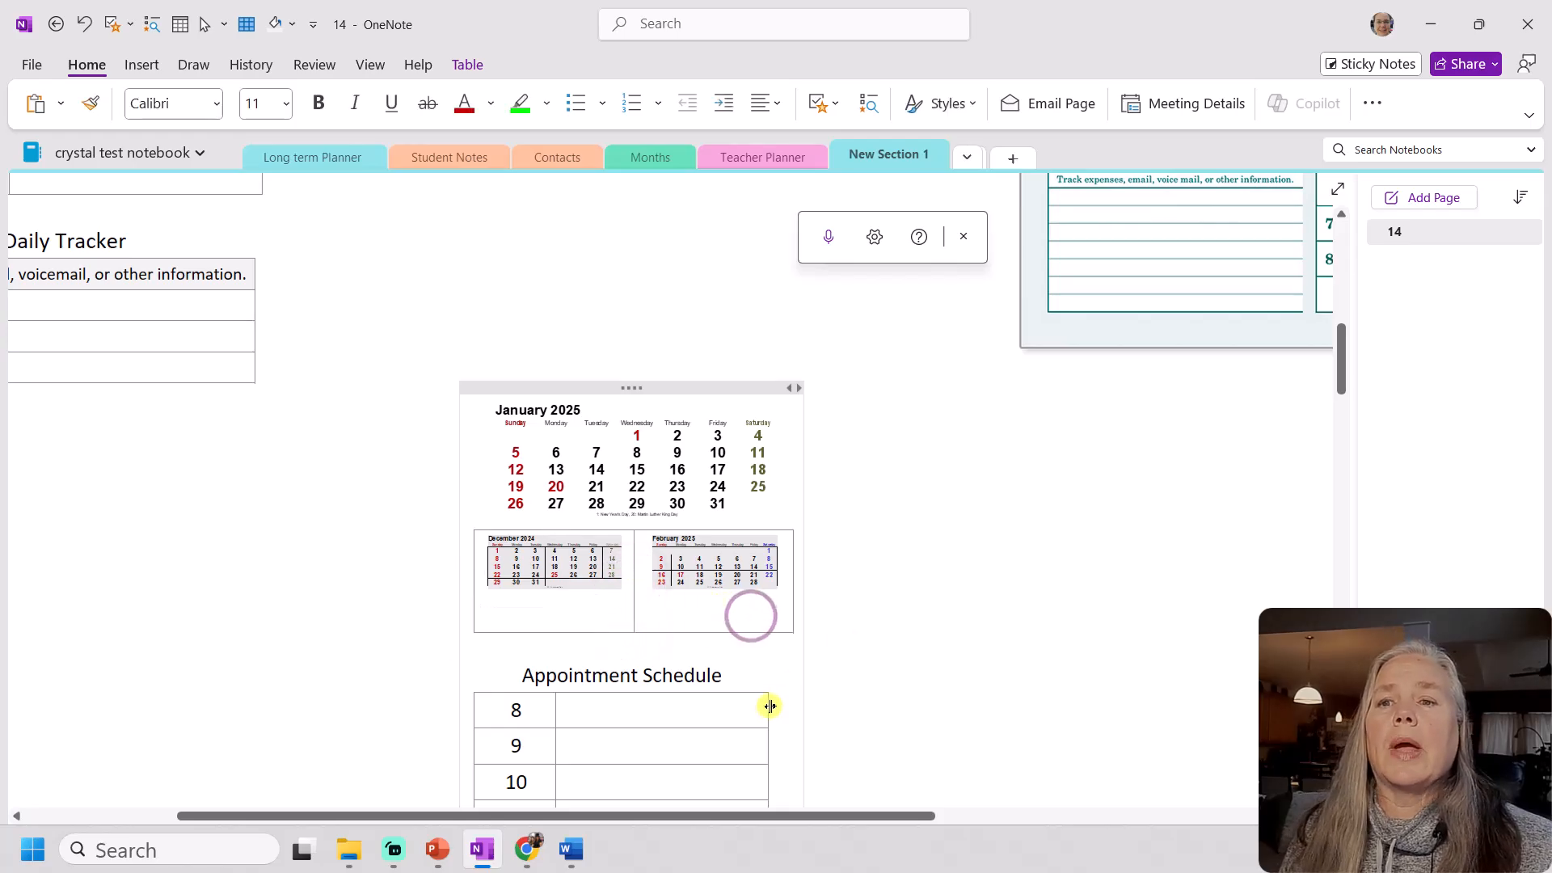
left_click_drag(767, 706, 790, 703)
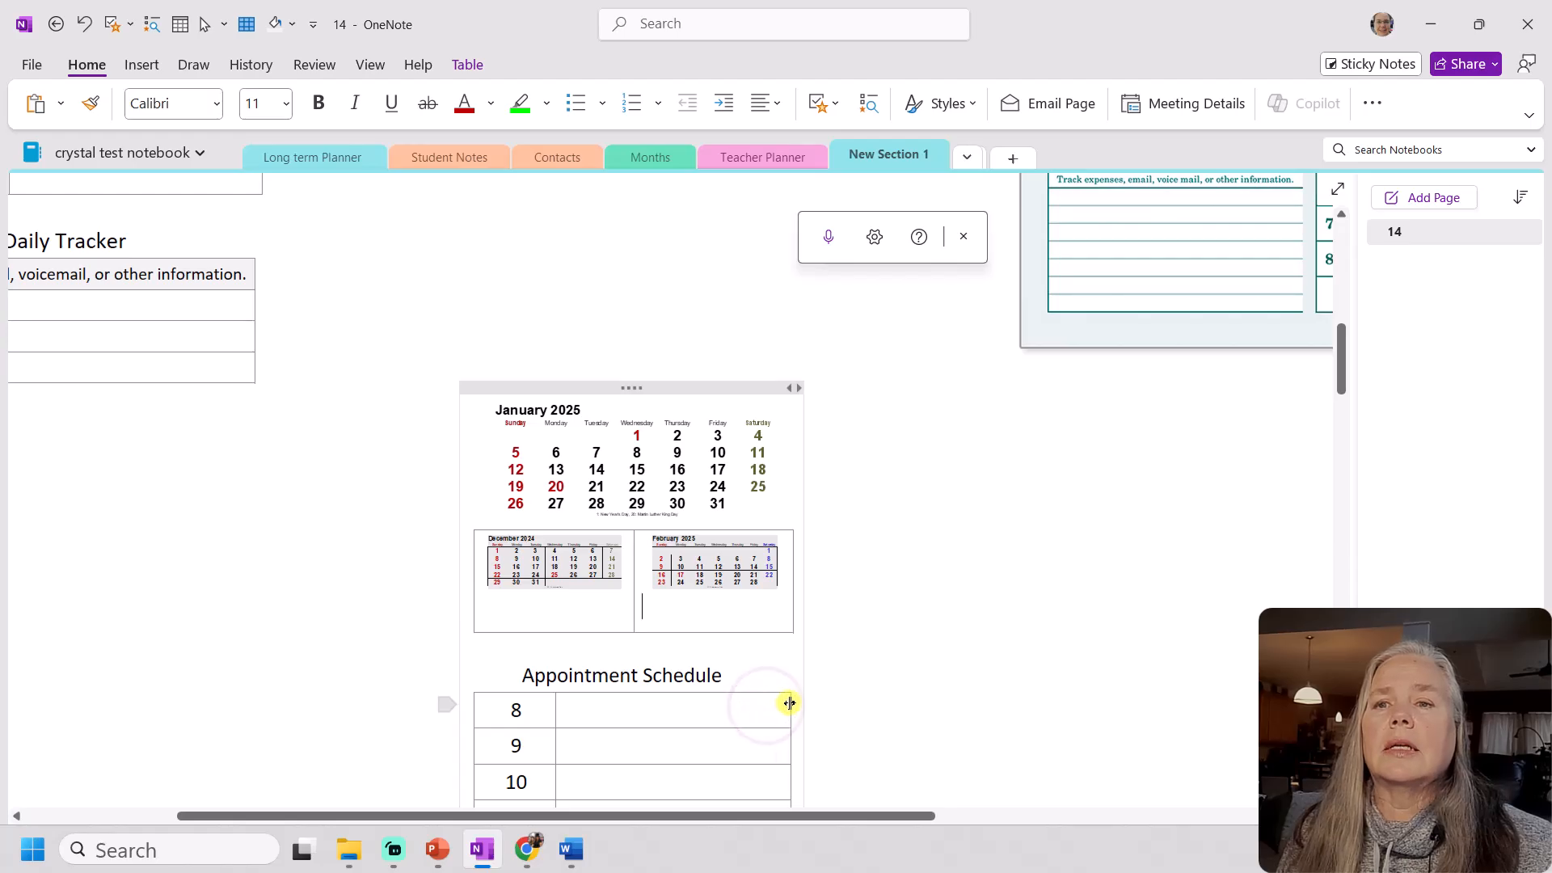
left_click(874, 689)
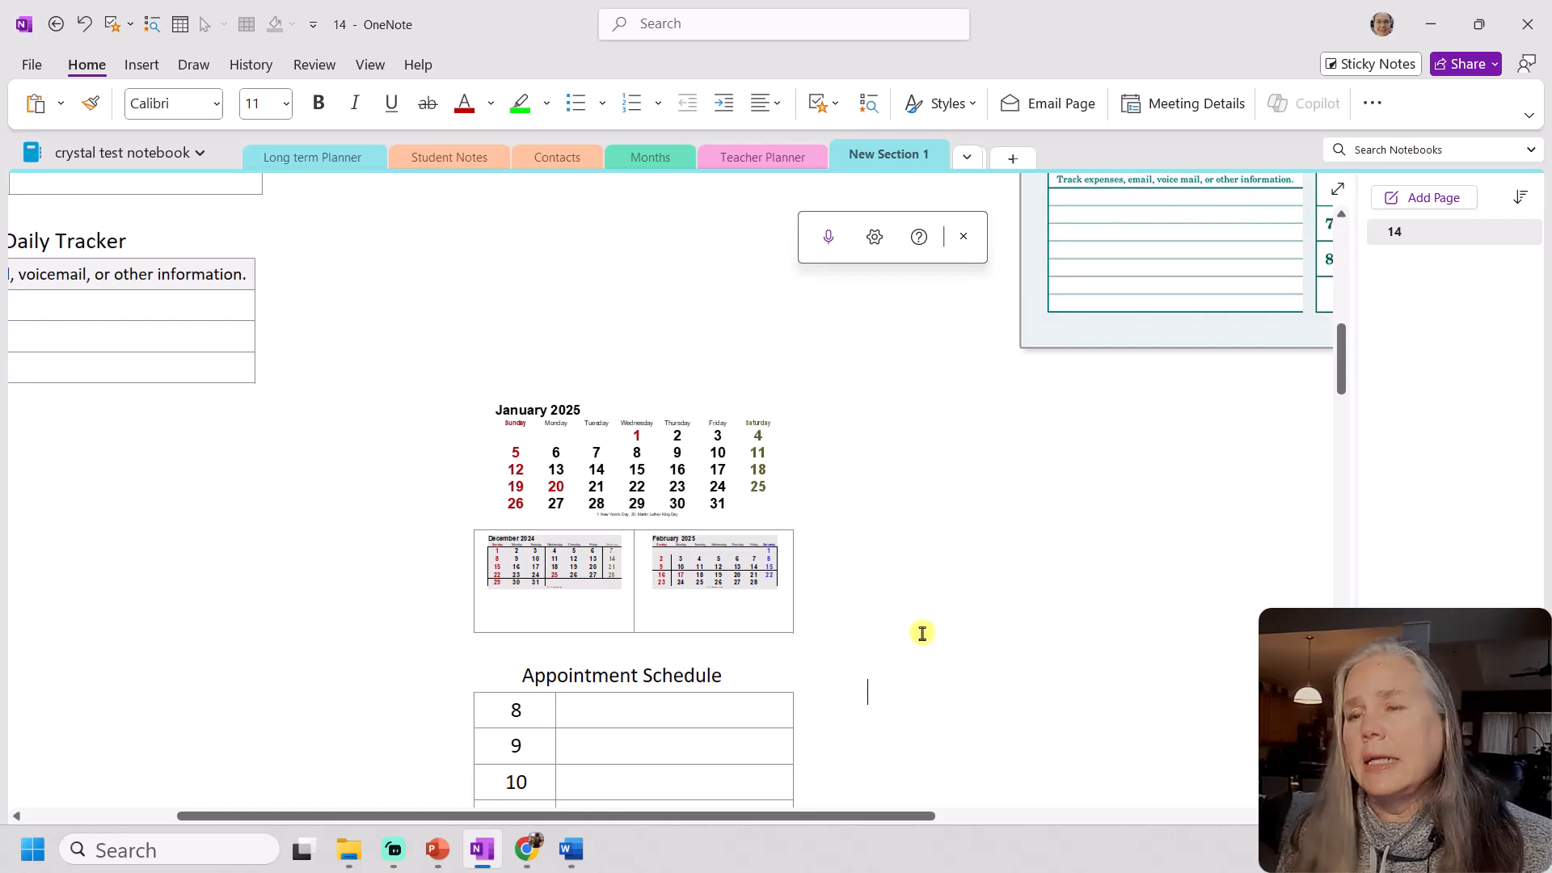
Delete the extra blank lines below the December 2024 and February 2025 calendar pictures in both table cells
scroll(879, 620, "up", 5, "ctrl")
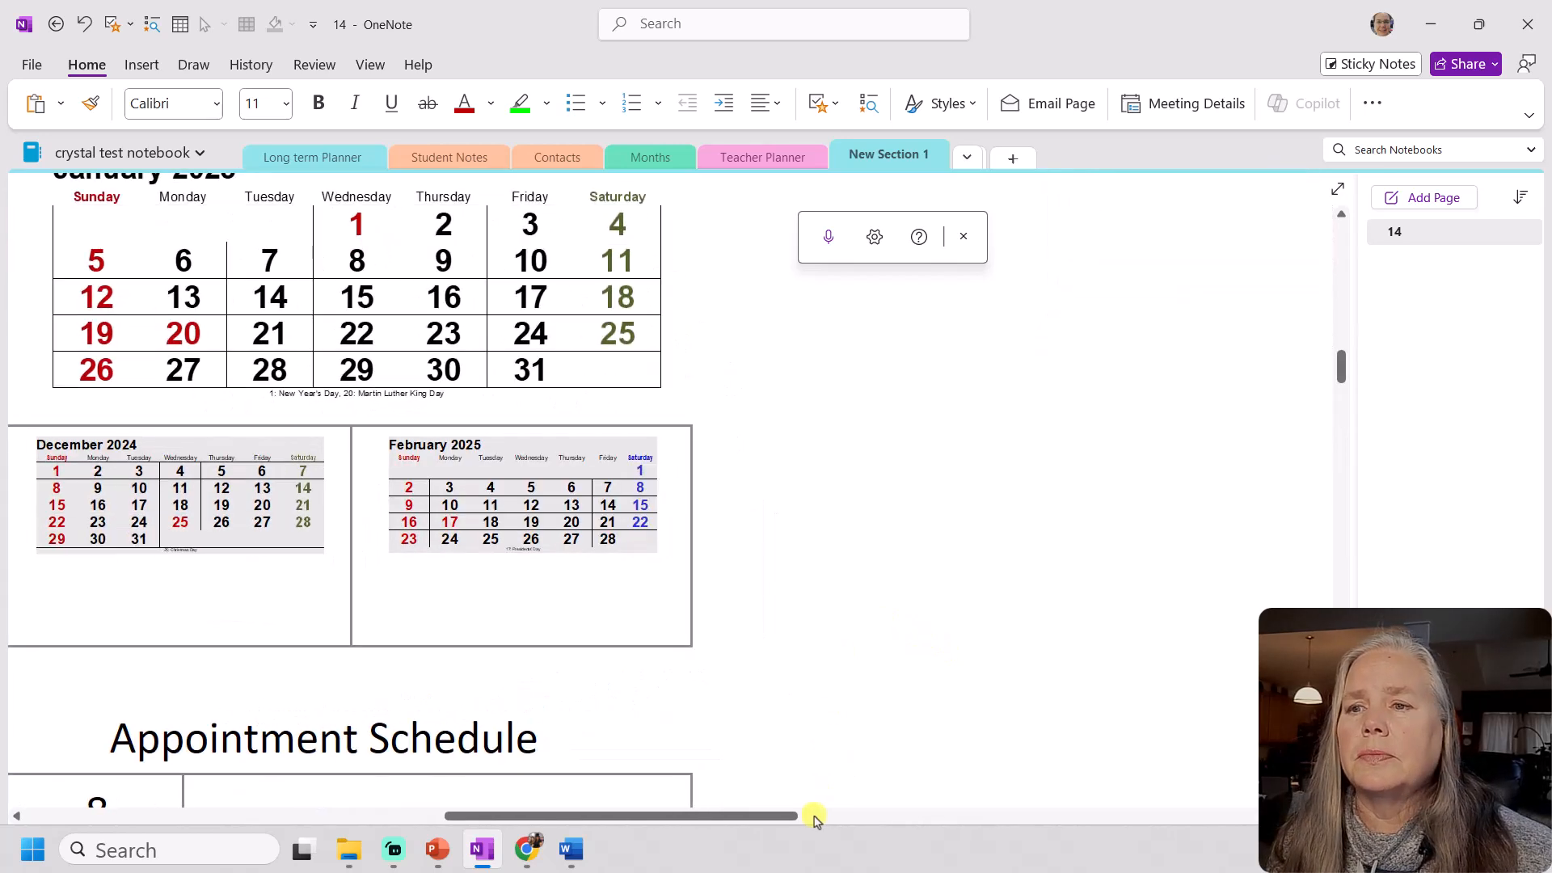
left_click_drag(762, 814, 687, 808)
scroll(967, 717, "up", 1)
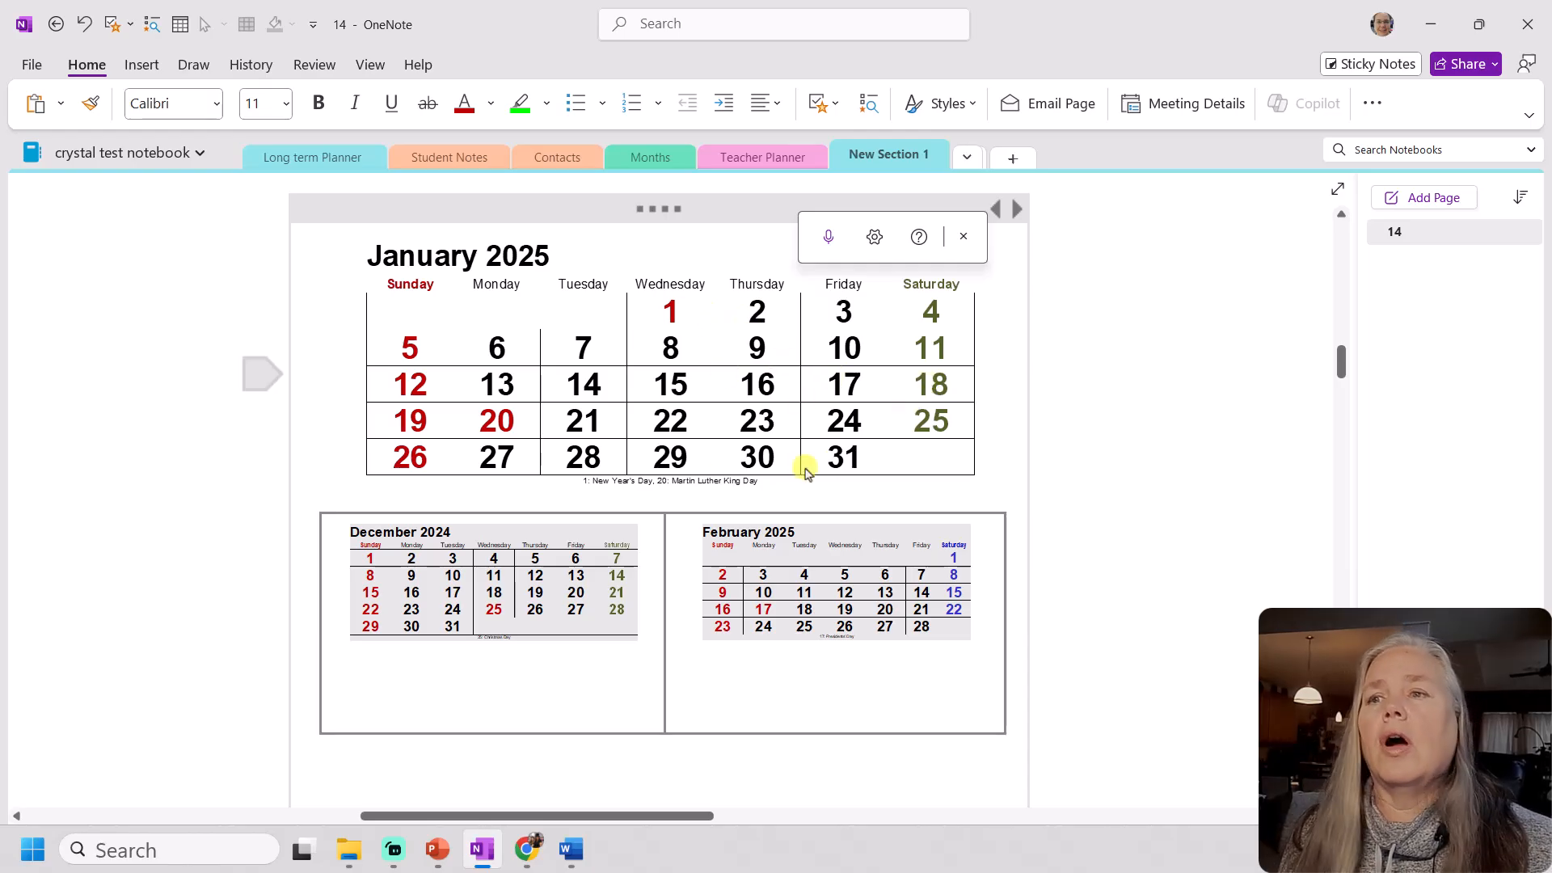
left_click(621, 707)
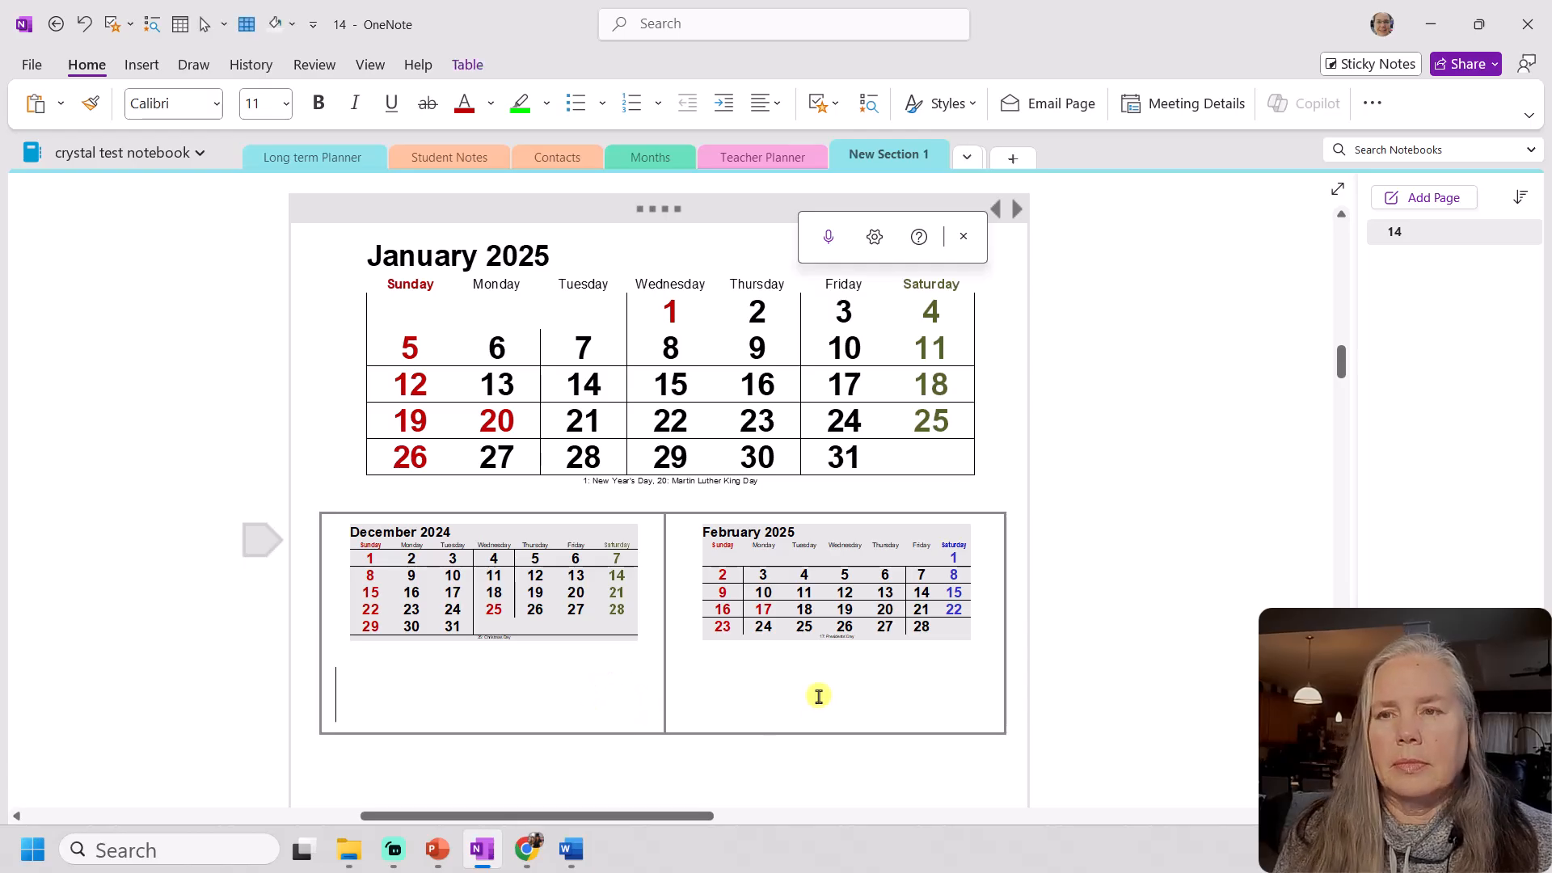
key("BackSpace")
key("BackSpace")
left_click(864, 692)
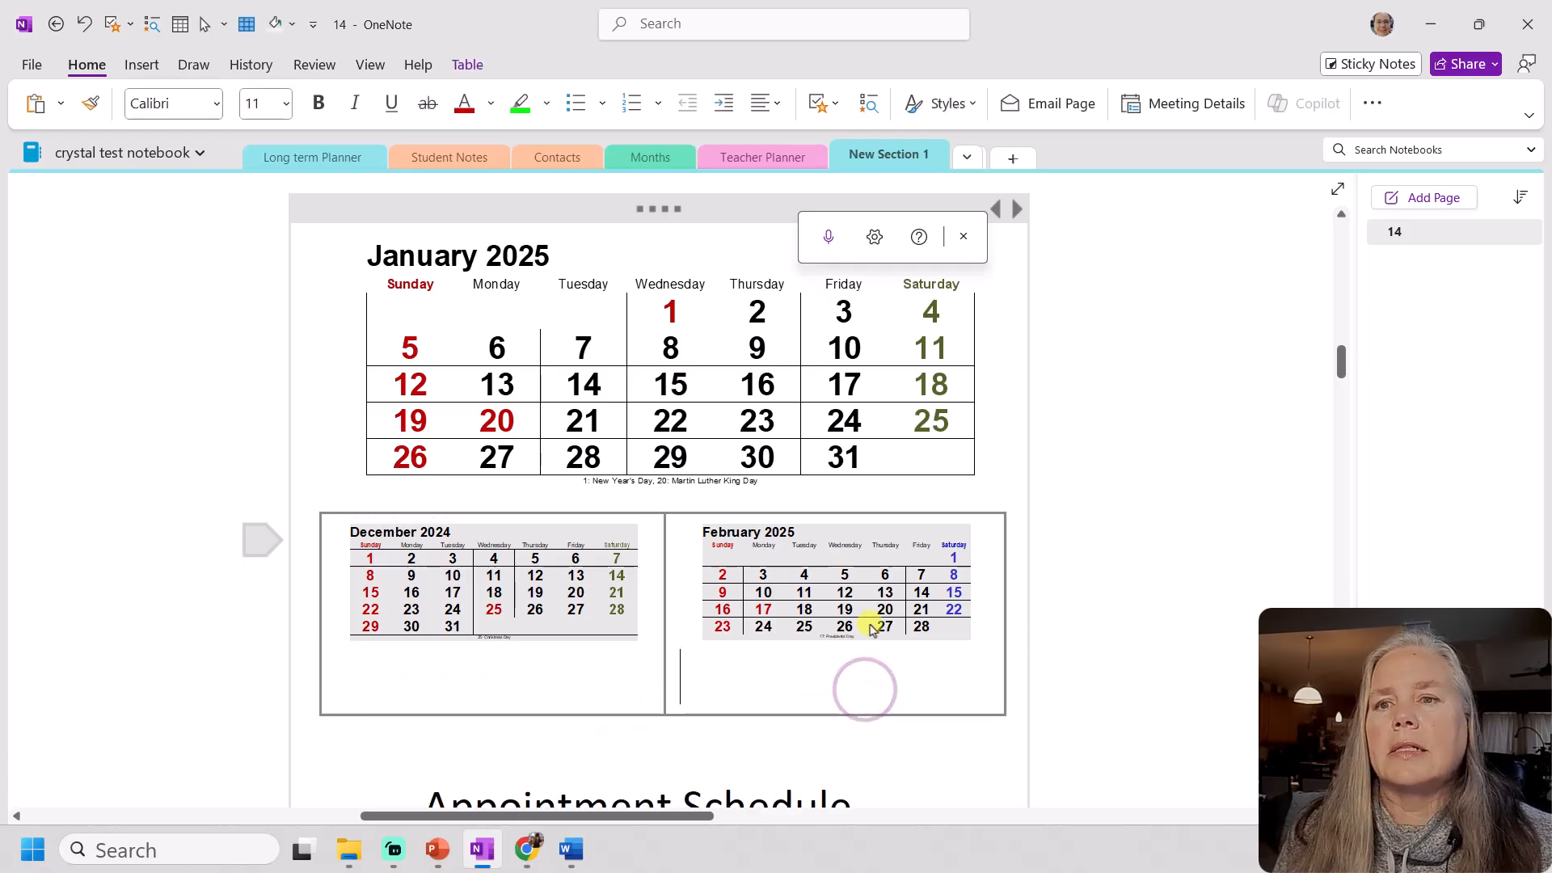
key("BackSpace")
key("BackSpace")
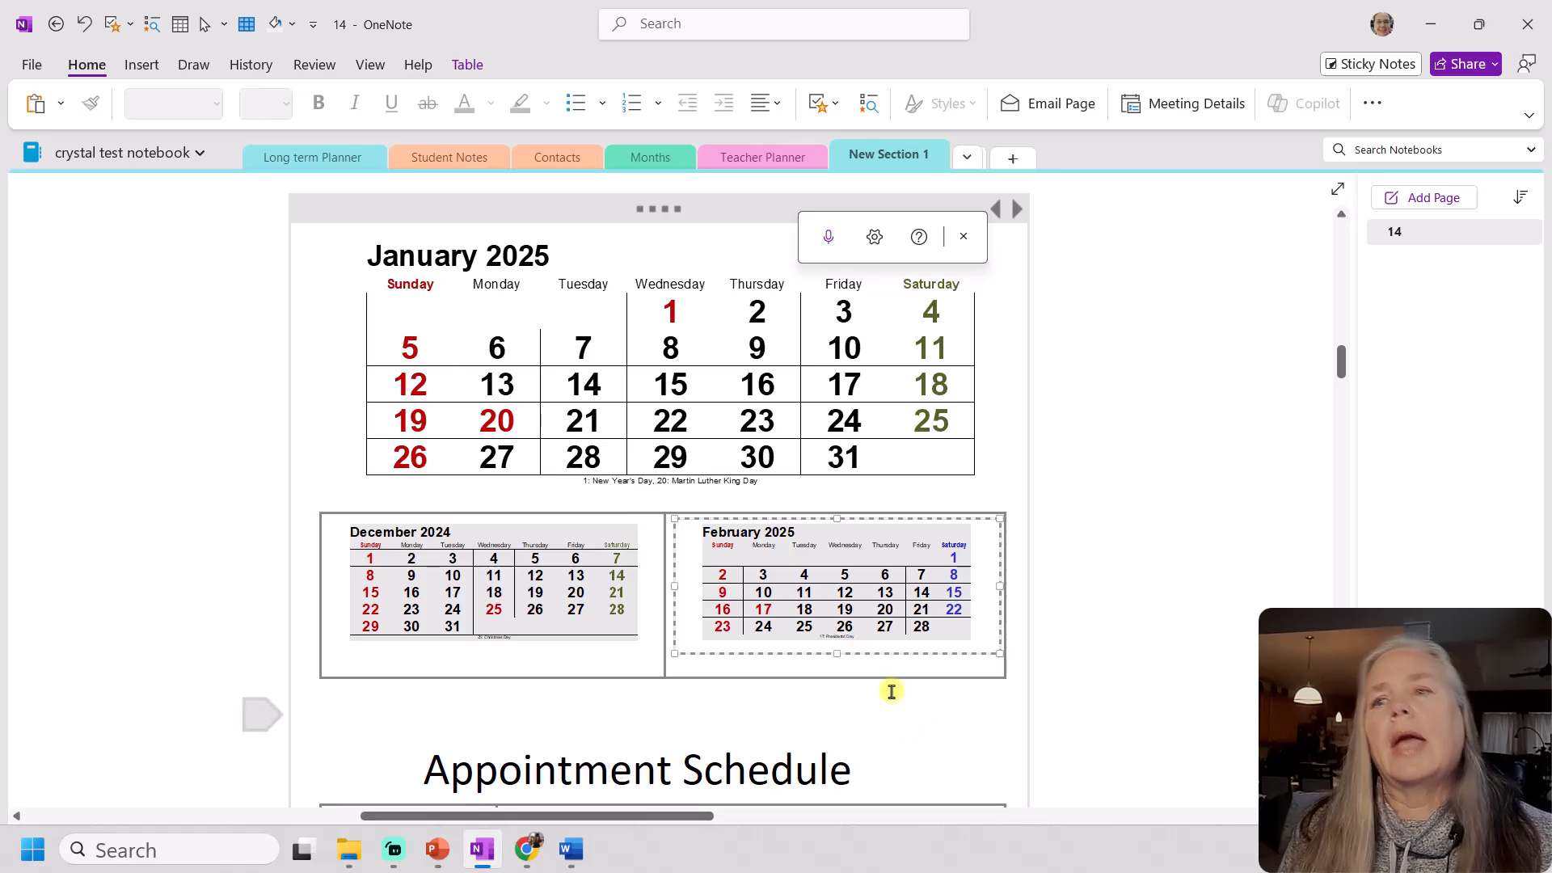
scroll(738, 622, "down", 2)
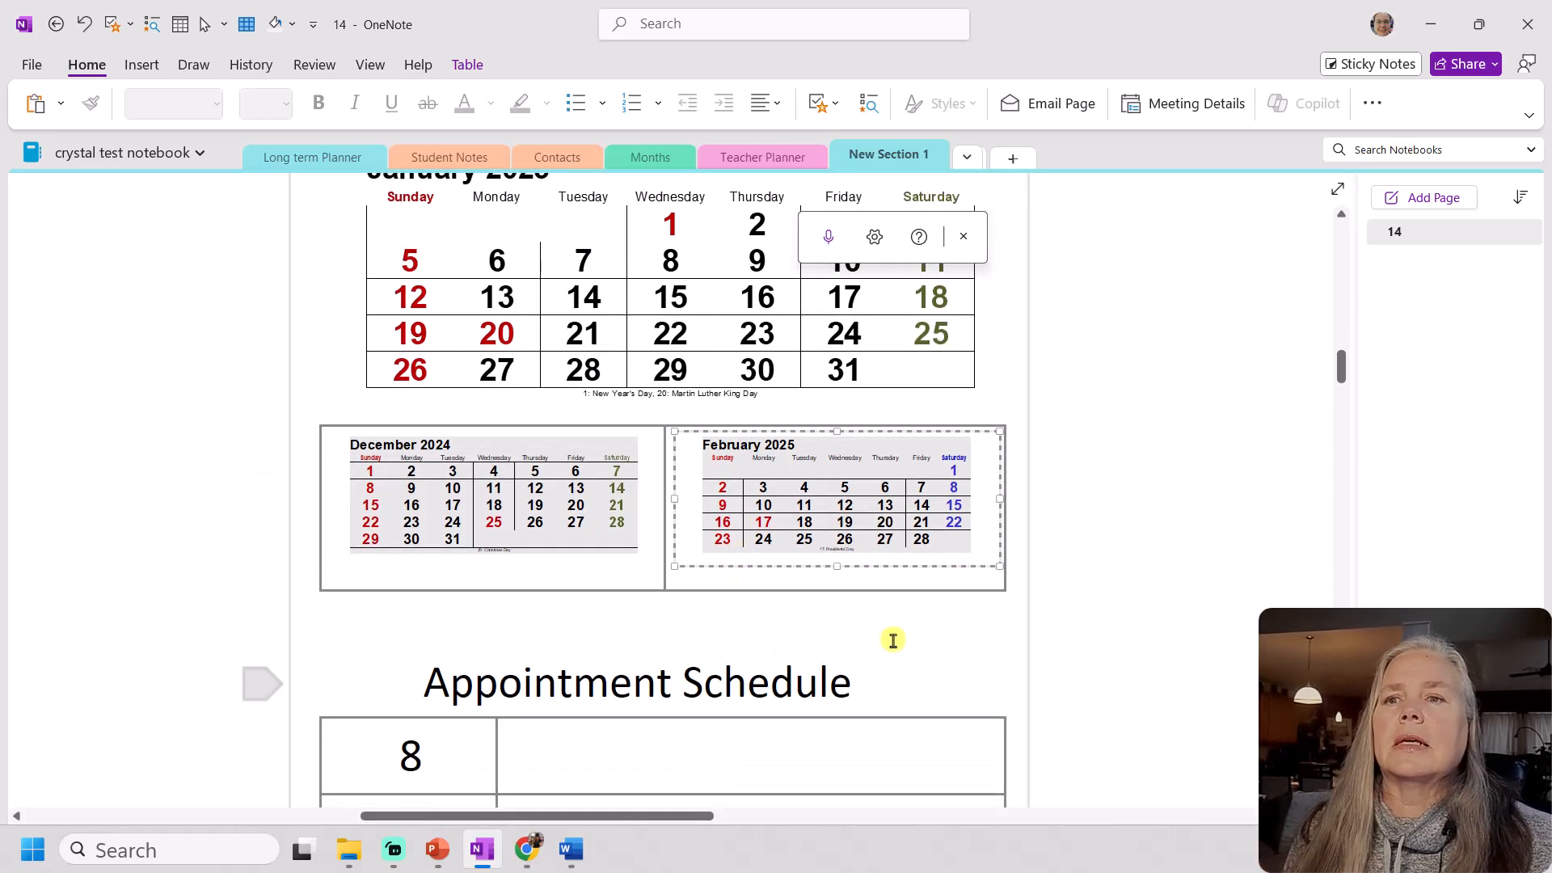
left_click(893, 639)
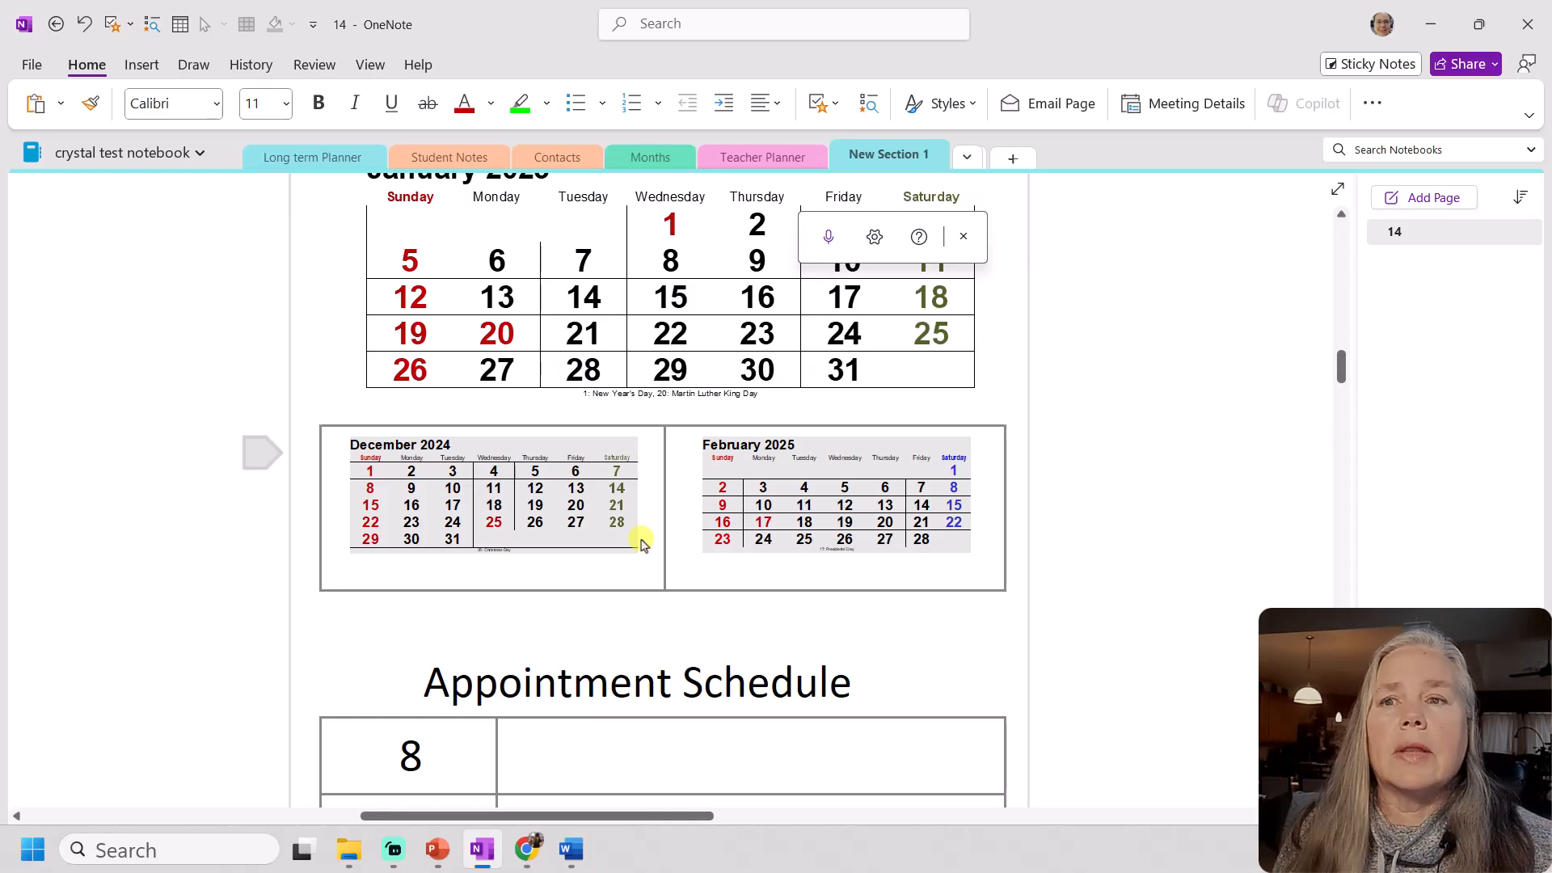
Hide the borders of the table holding the December 2024 and February 2025 calendar pictures
left_click(691, 573)
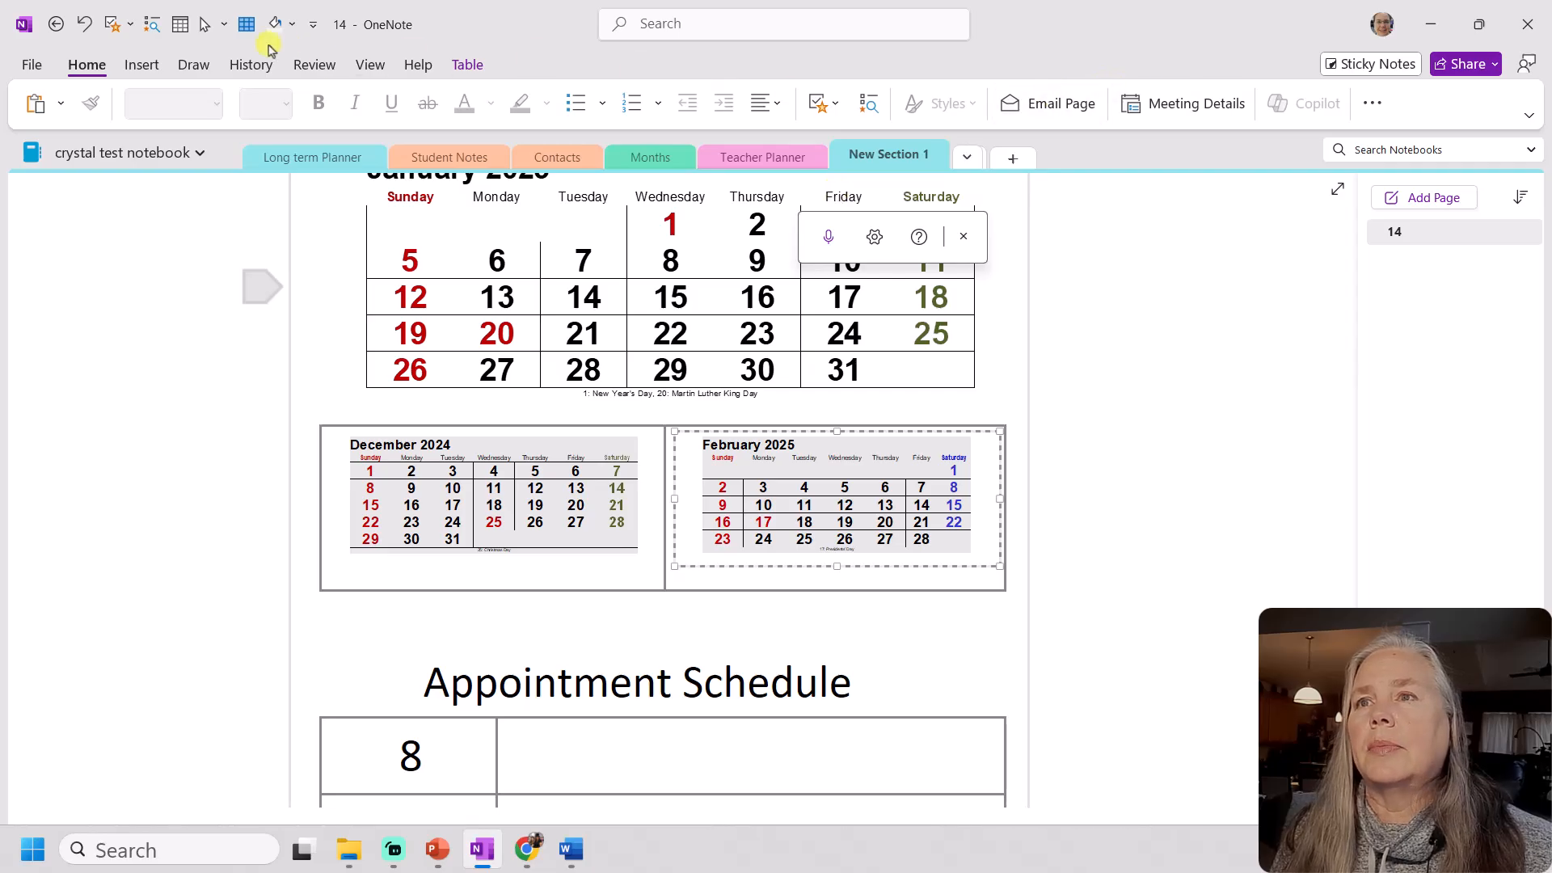
left_click(456, 64)
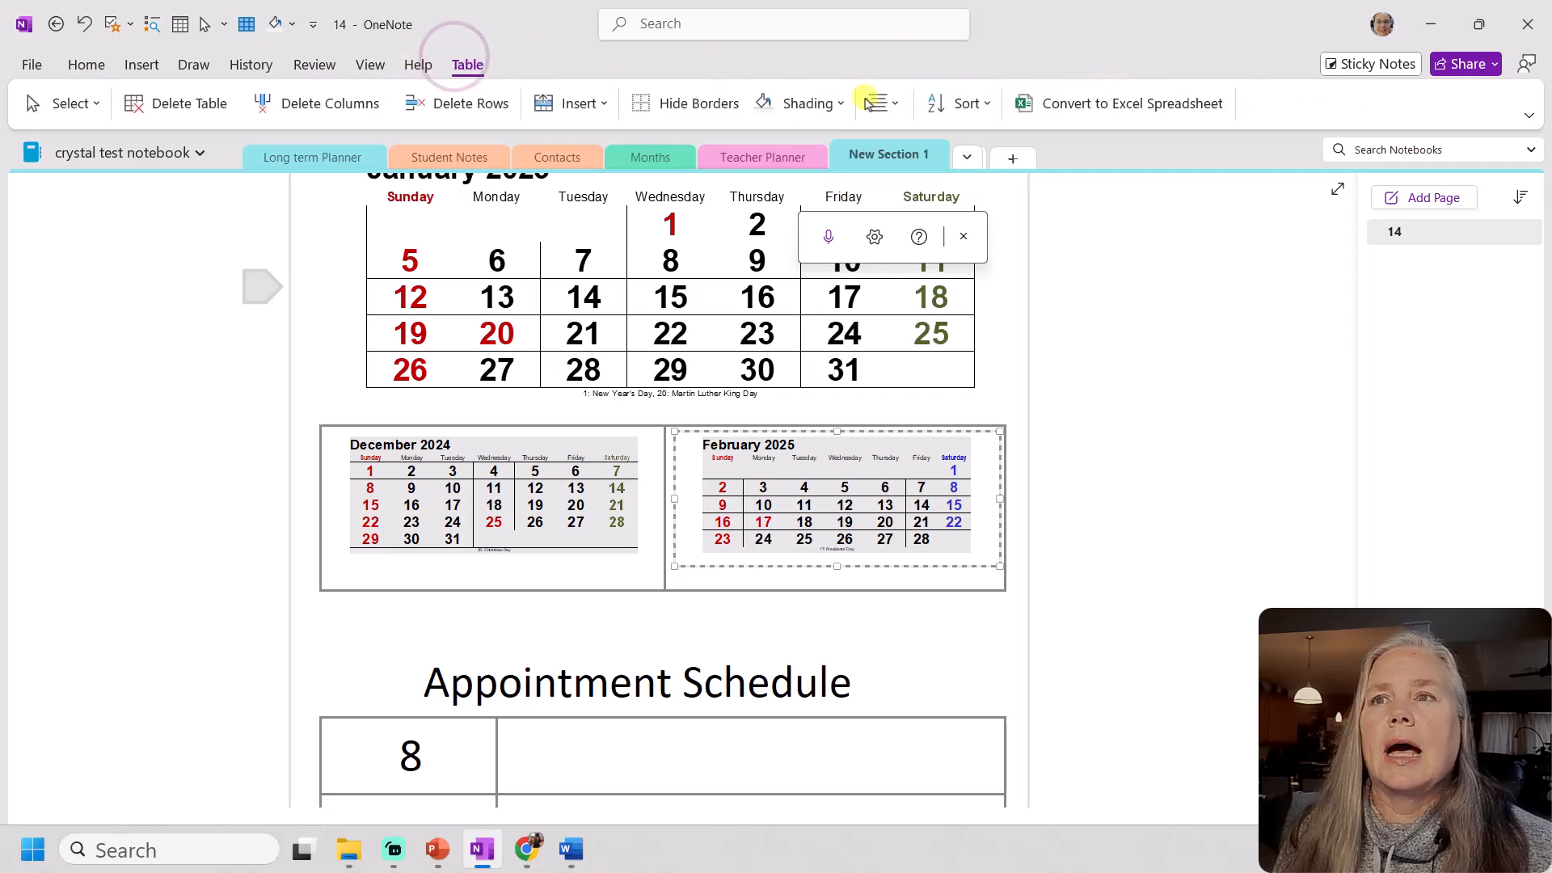
left_click(705, 103)
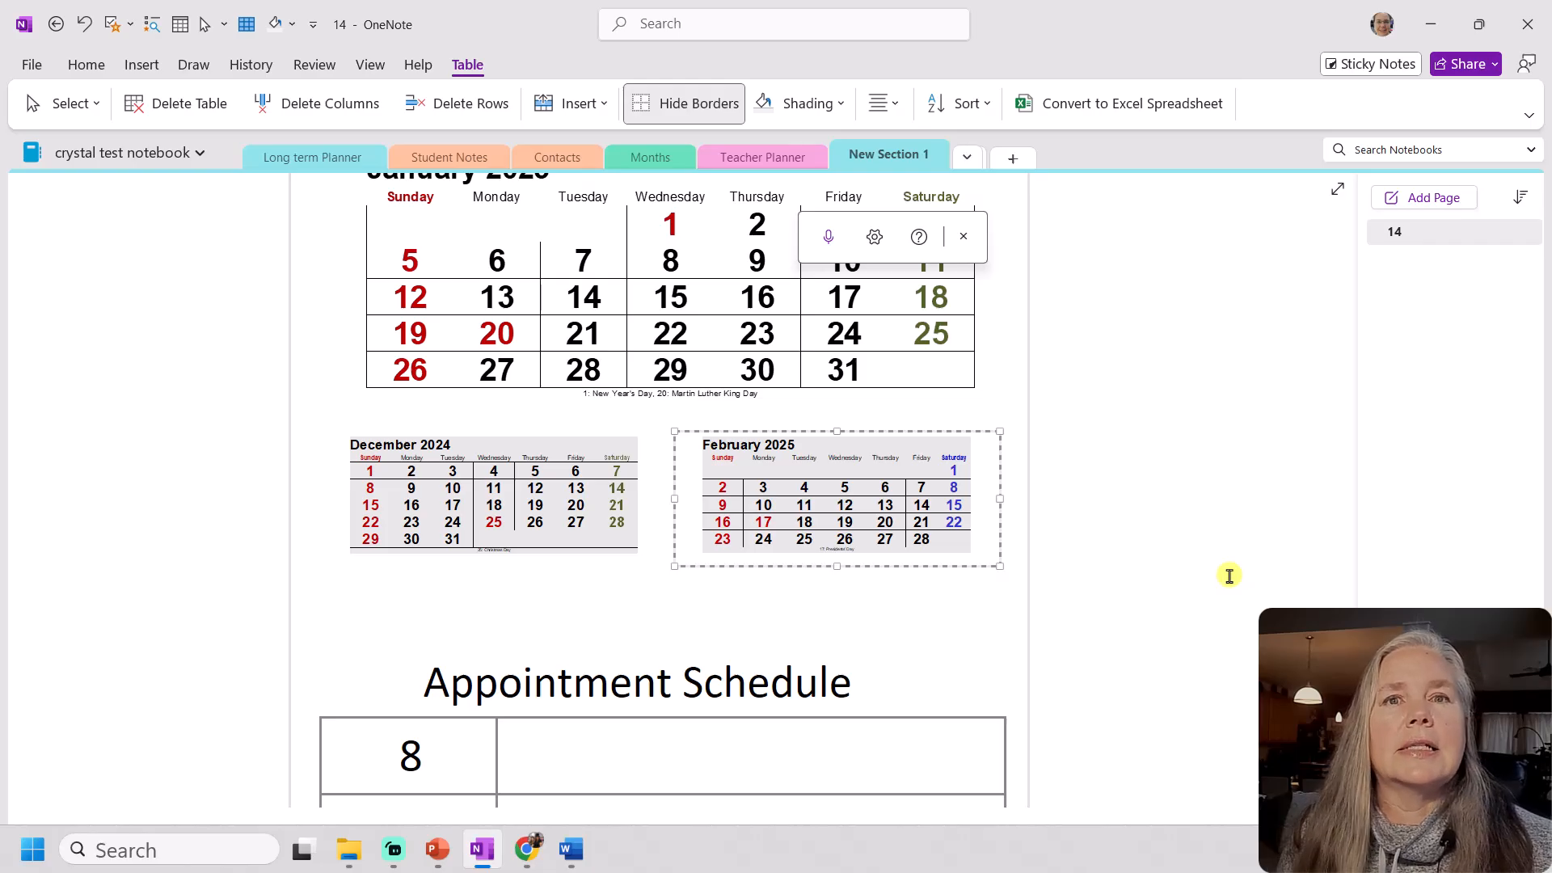
left_click(1004, 616)
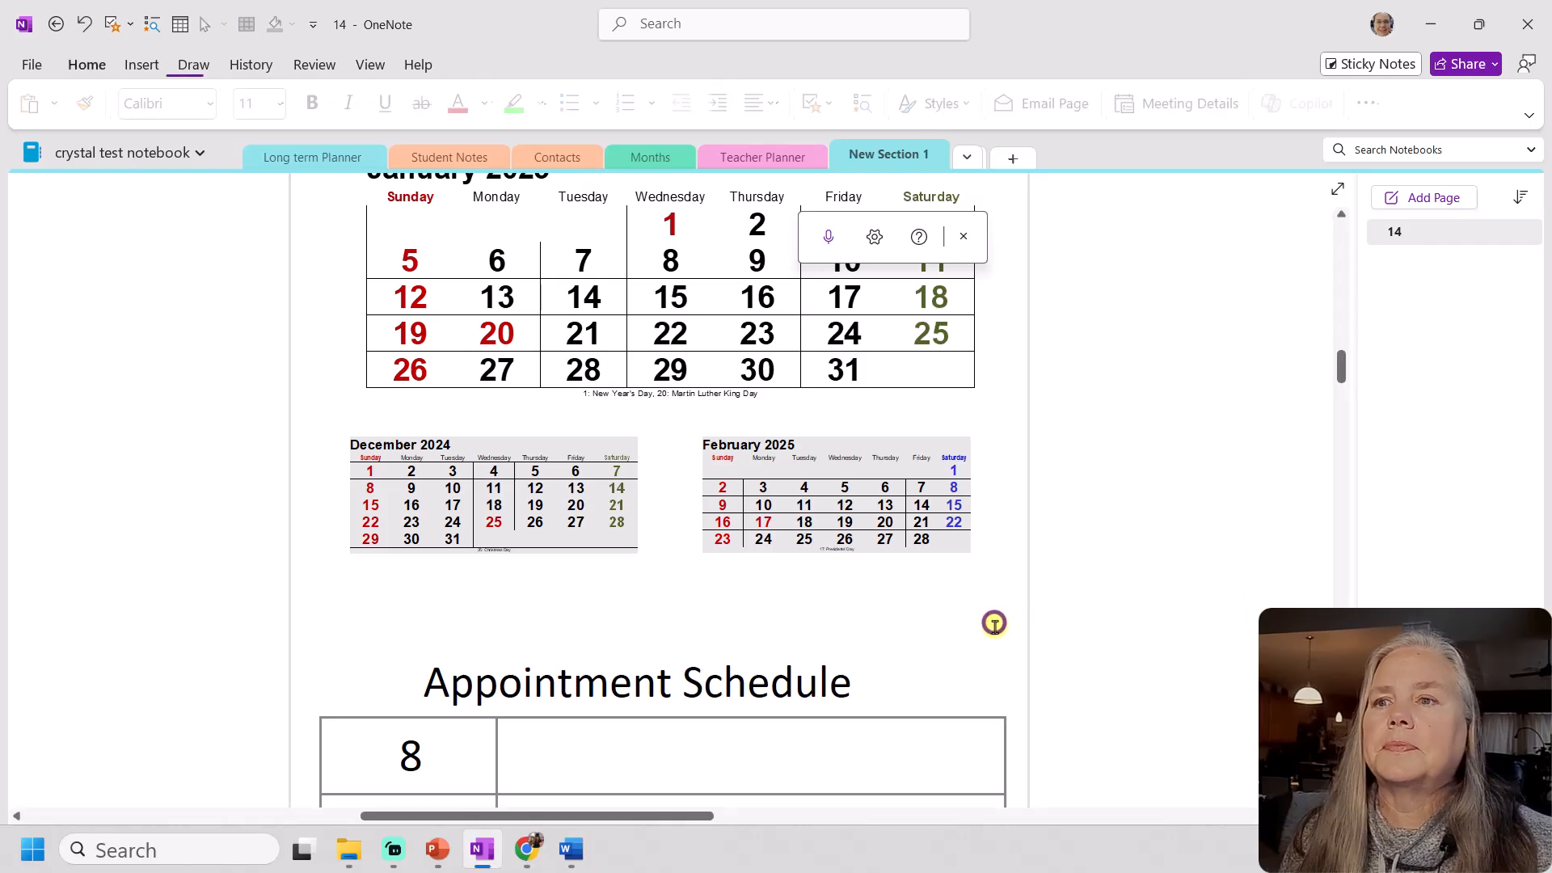
scroll(996, 624, "down", 3)
scroll(993, 630, "up", 5)
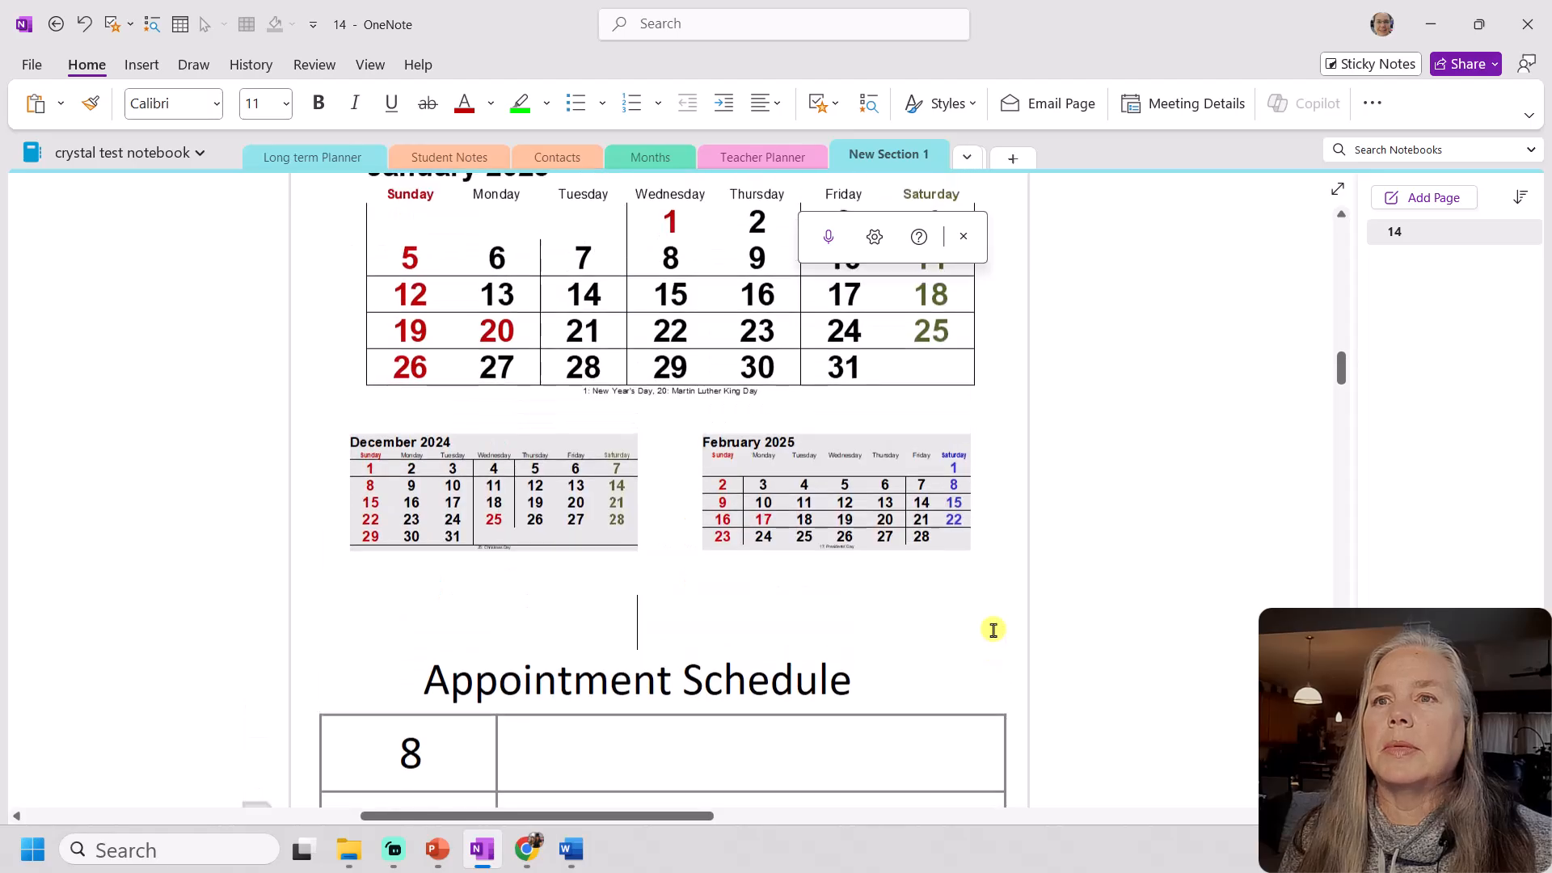
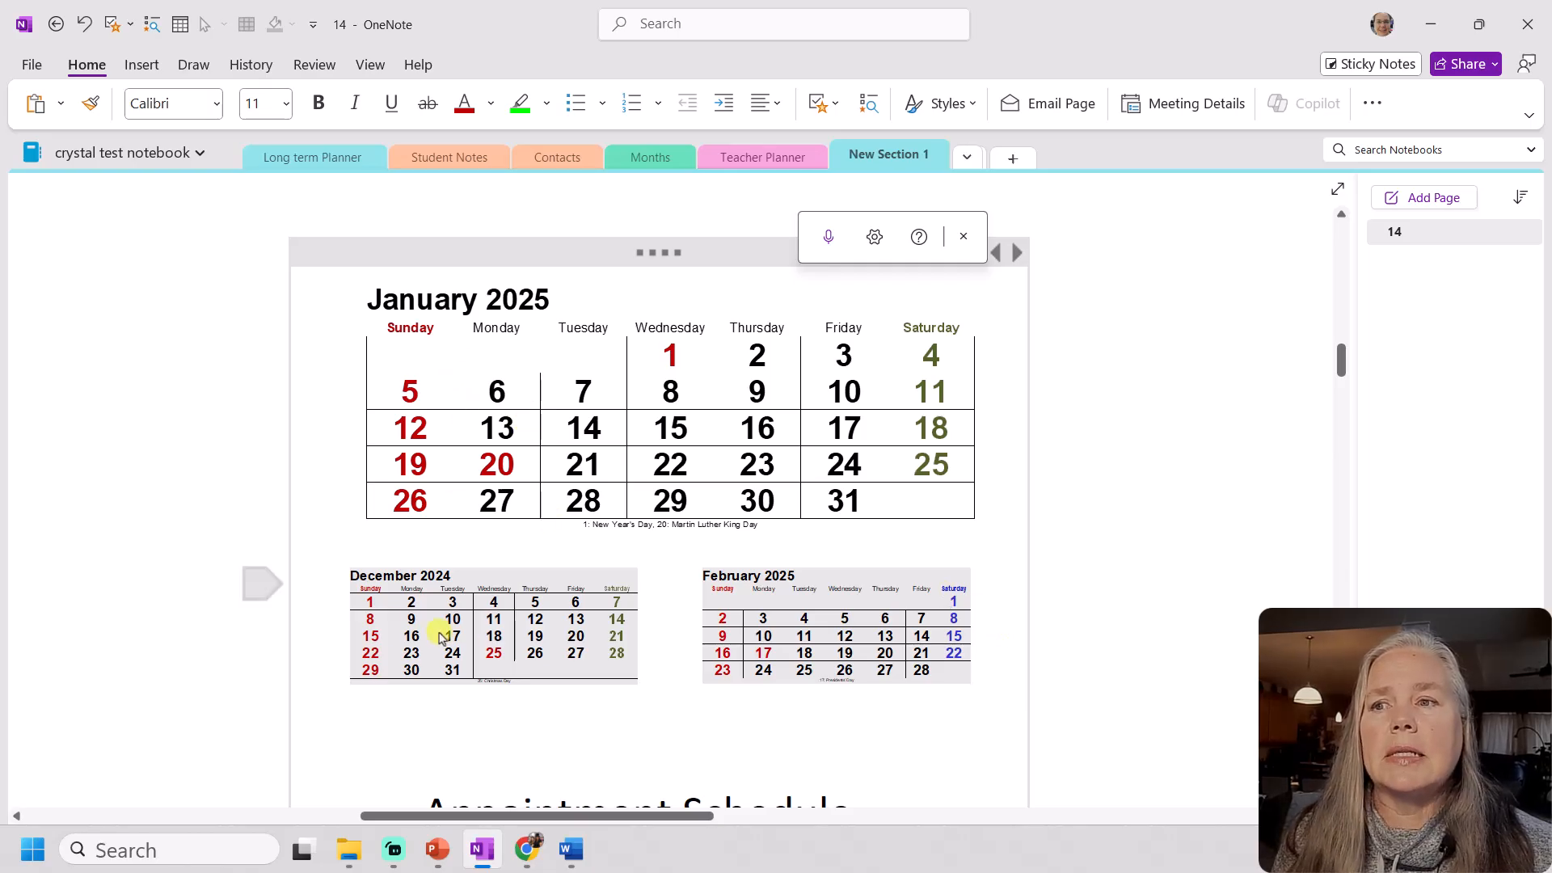
Switch to the three-month calendar document in Word and narrow all seven weekday columns, from Sunday through Saturday
left_click(571, 849)
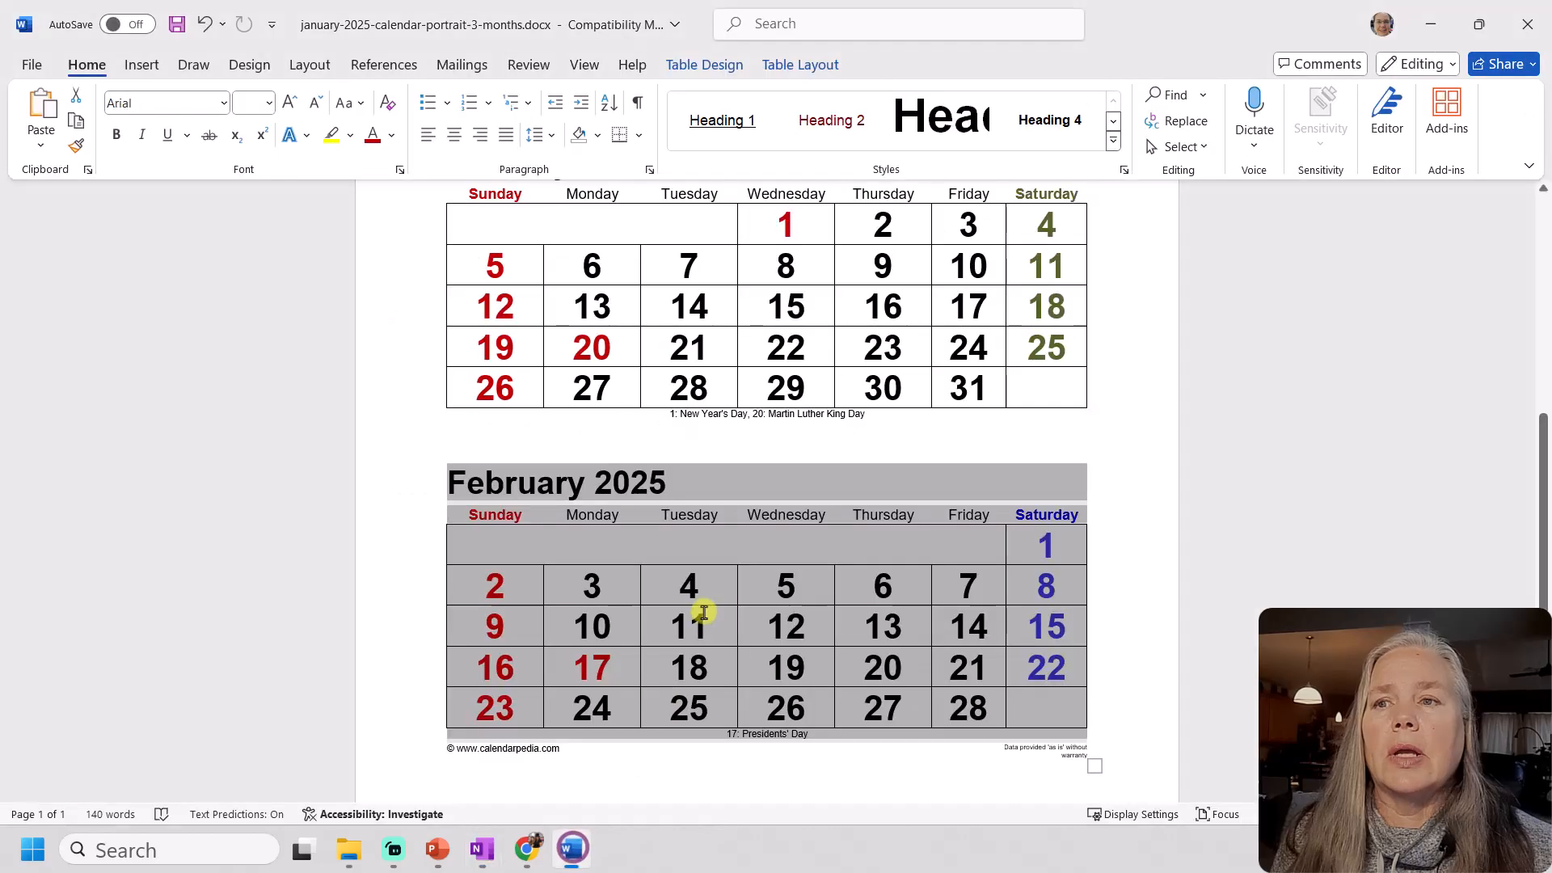
scroll(707, 582, "up", 2)
left_click_drag(543, 412, 527, 414)
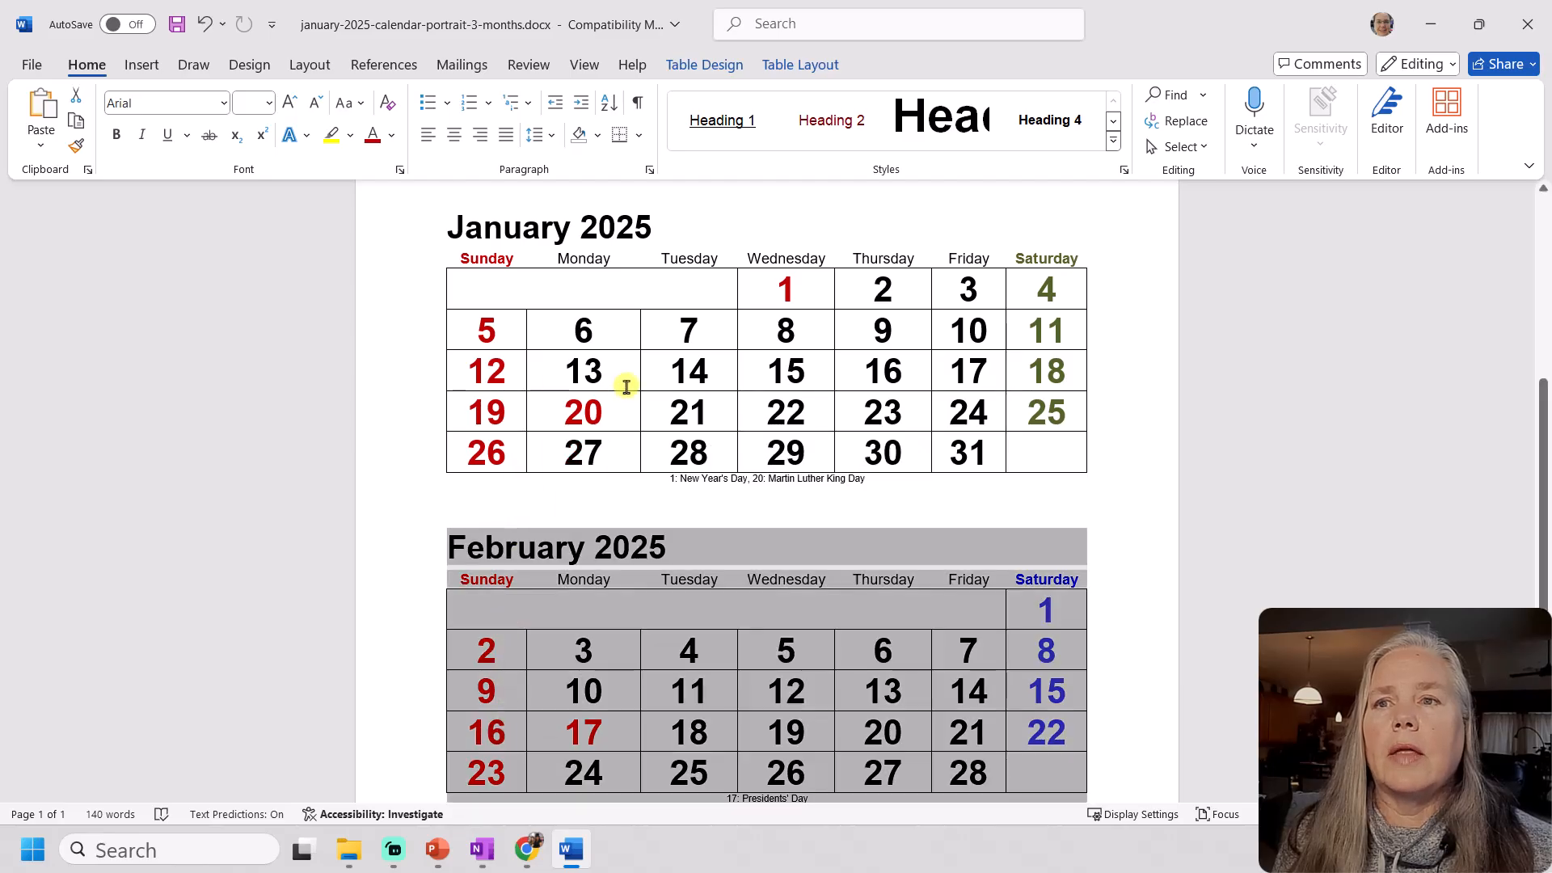
left_click_drag(638, 378, 606, 385)
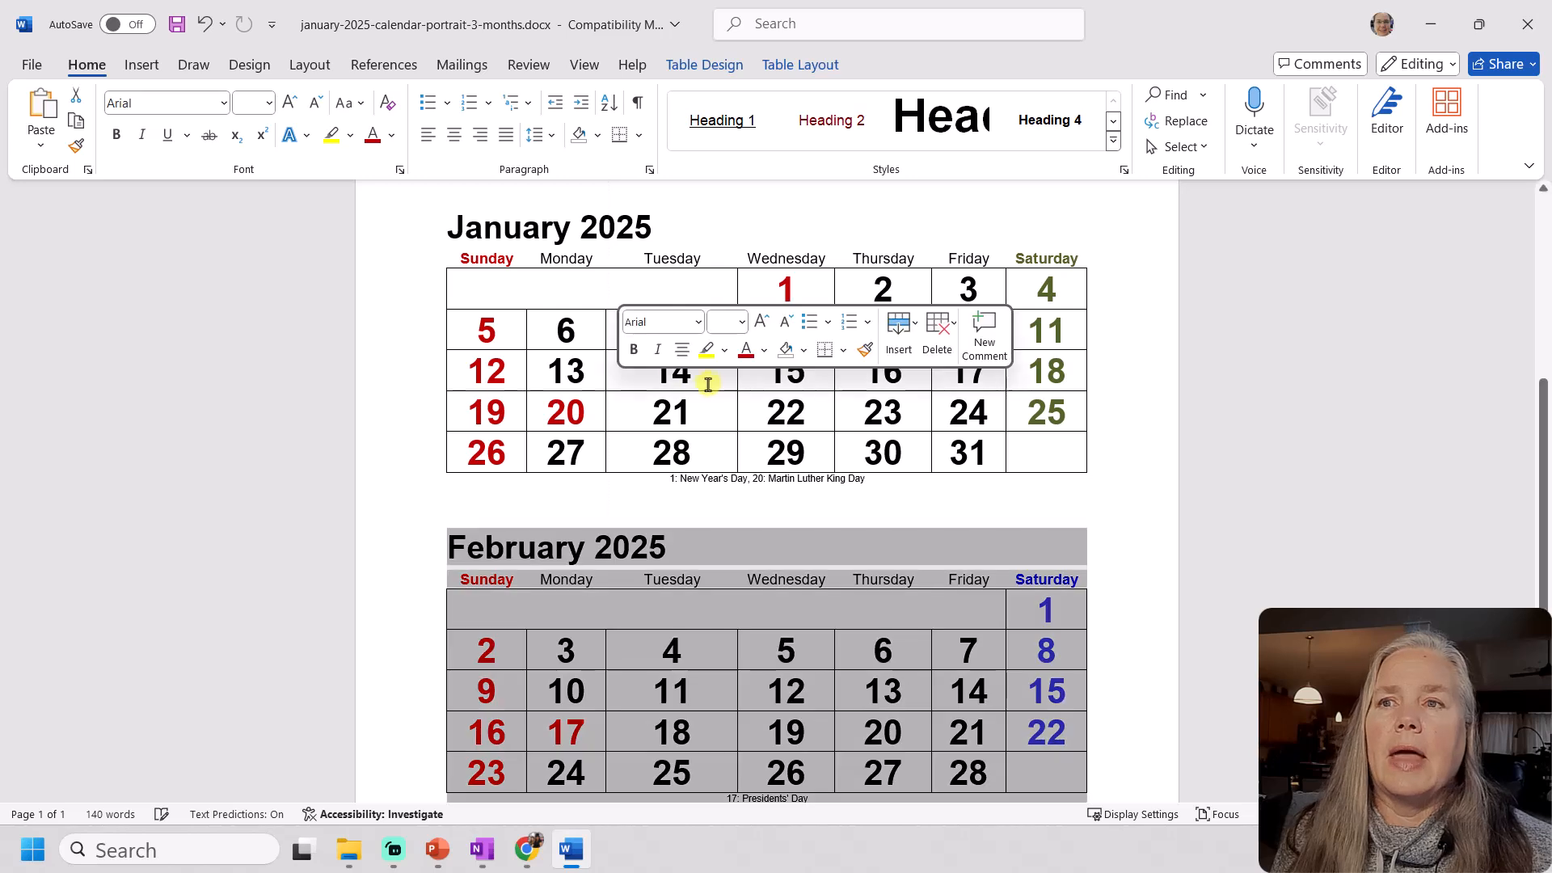
left_click_drag(738, 379, 686, 384)
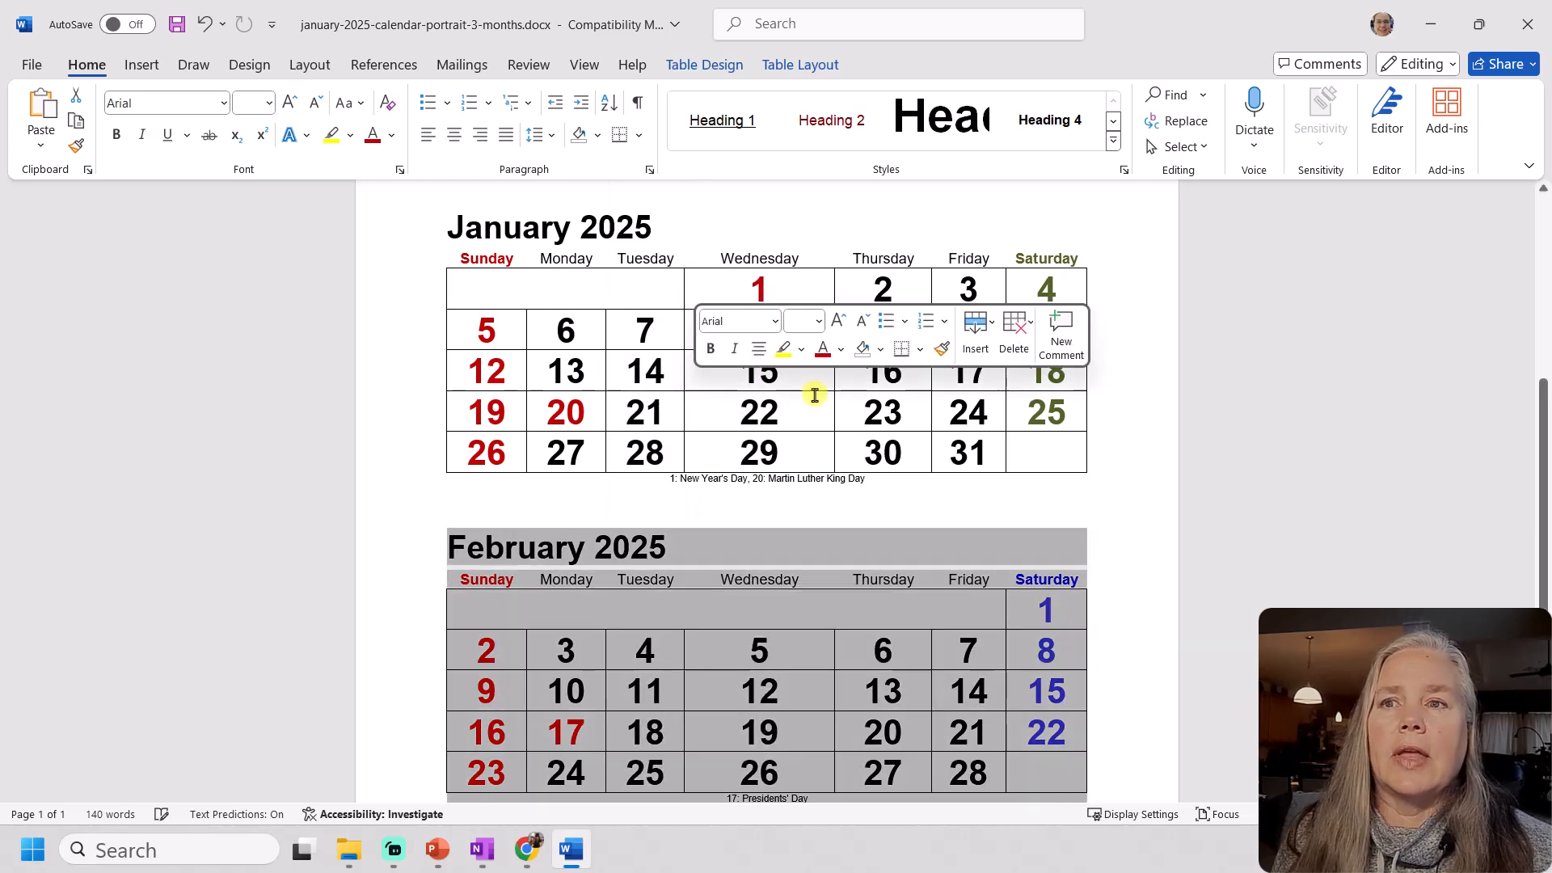
left_click_drag(834, 389, 777, 392)
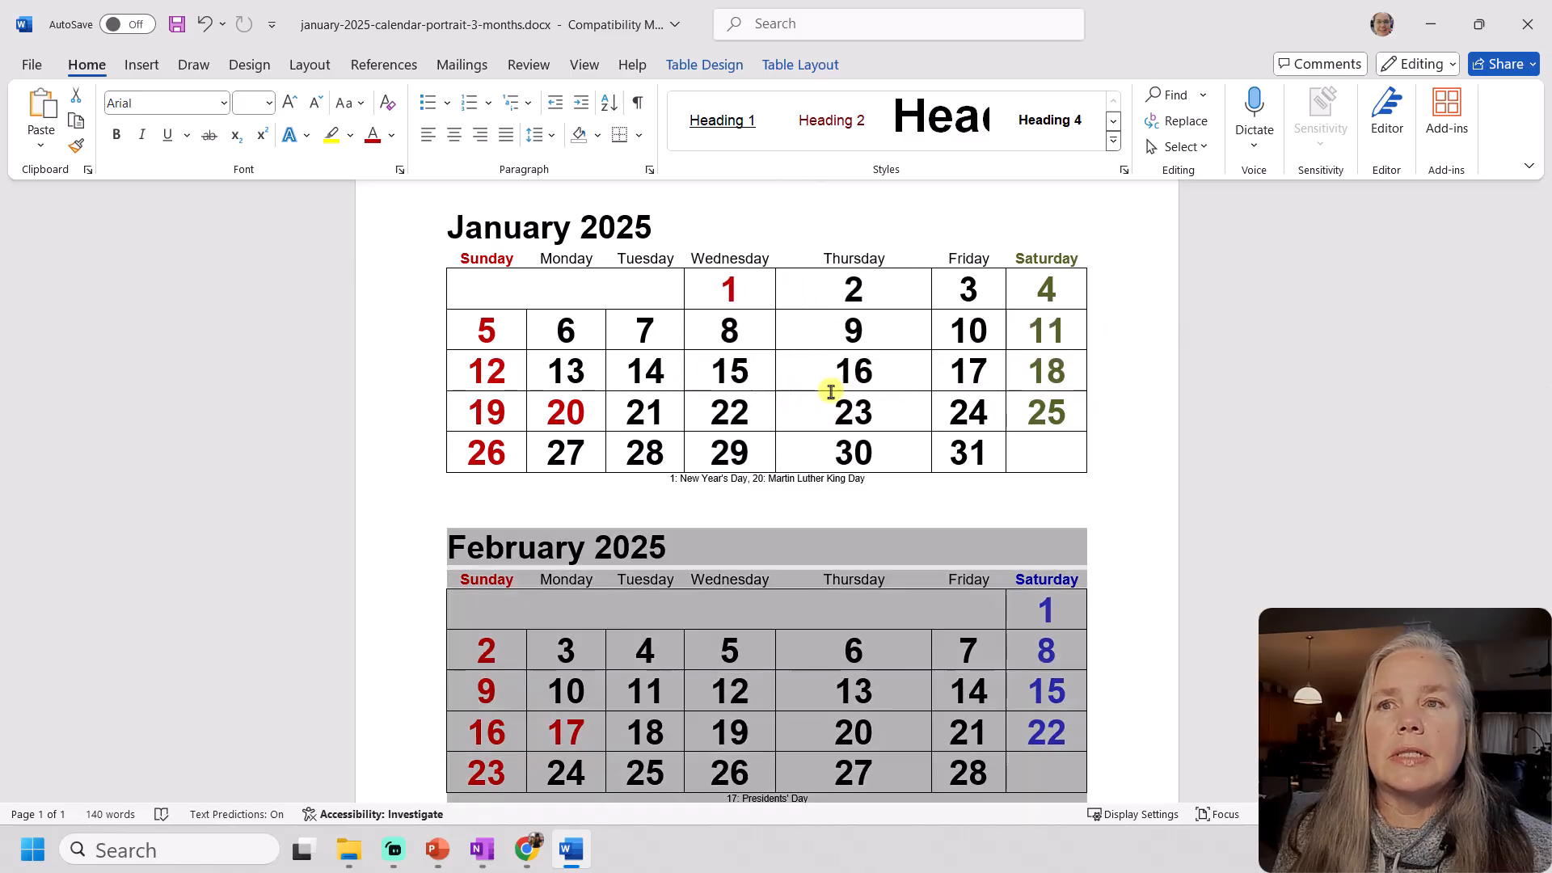
left_click_drag(932, 394, 866, 397)
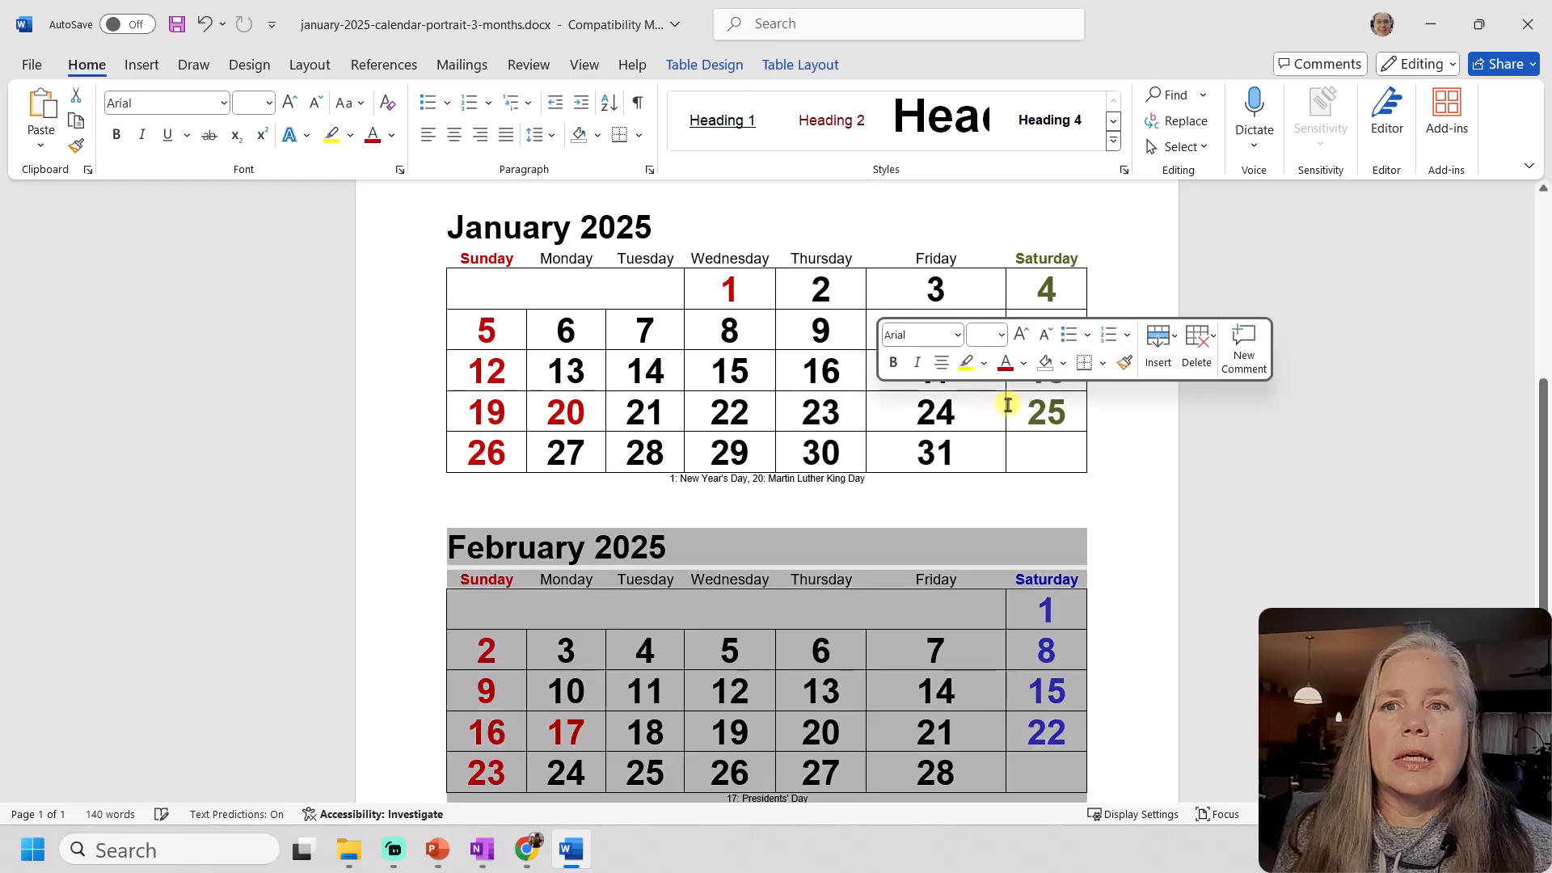
left_click_drag(1007, 408, 950, 410)
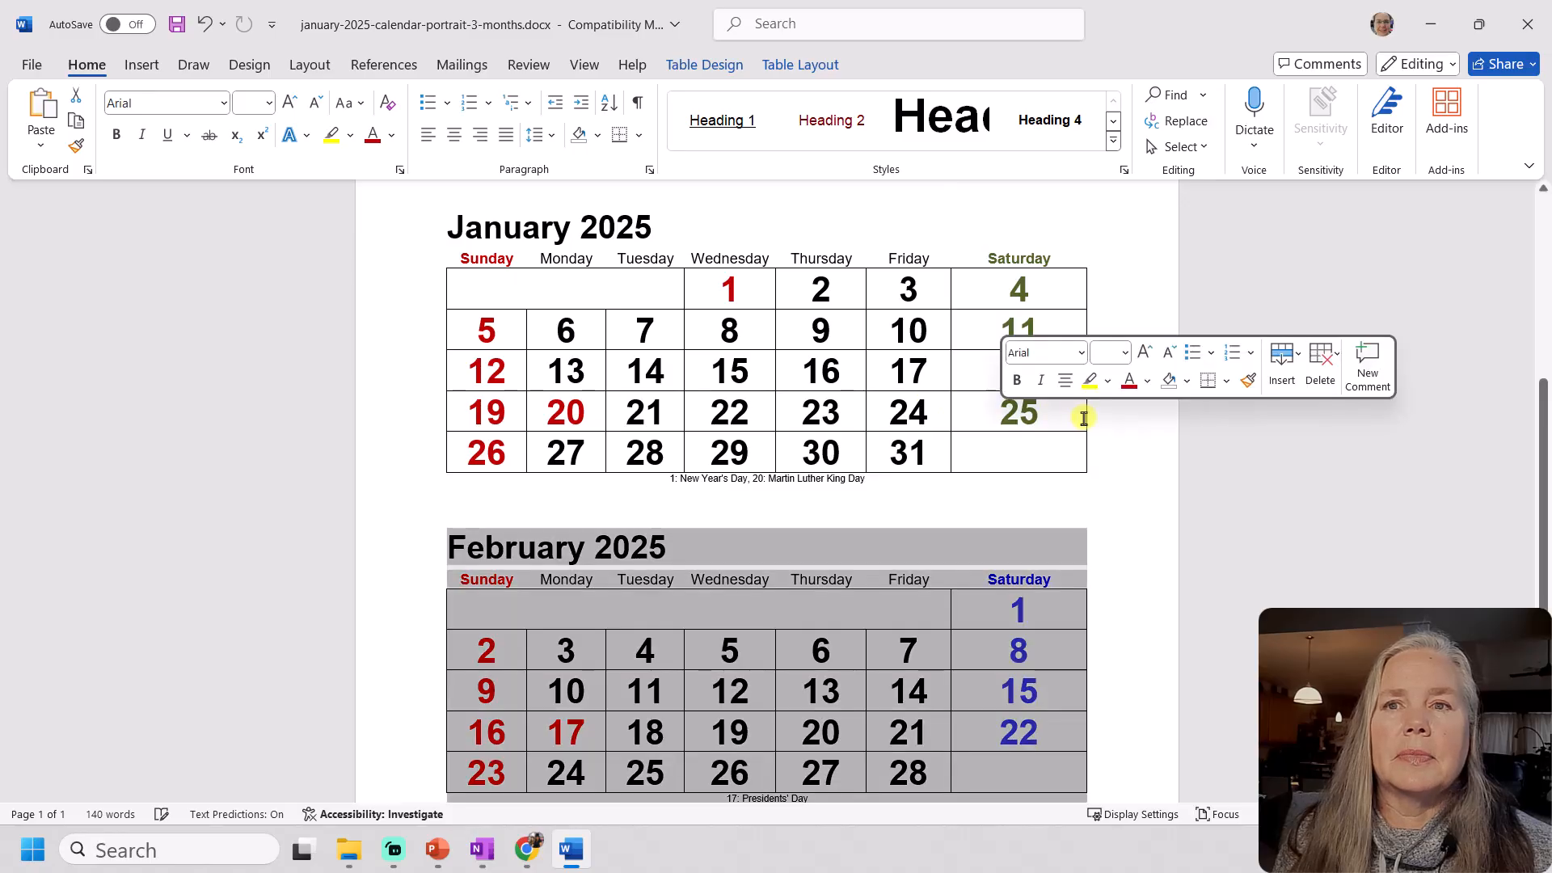
left_click_drag(1085, 418, 1036, 420)
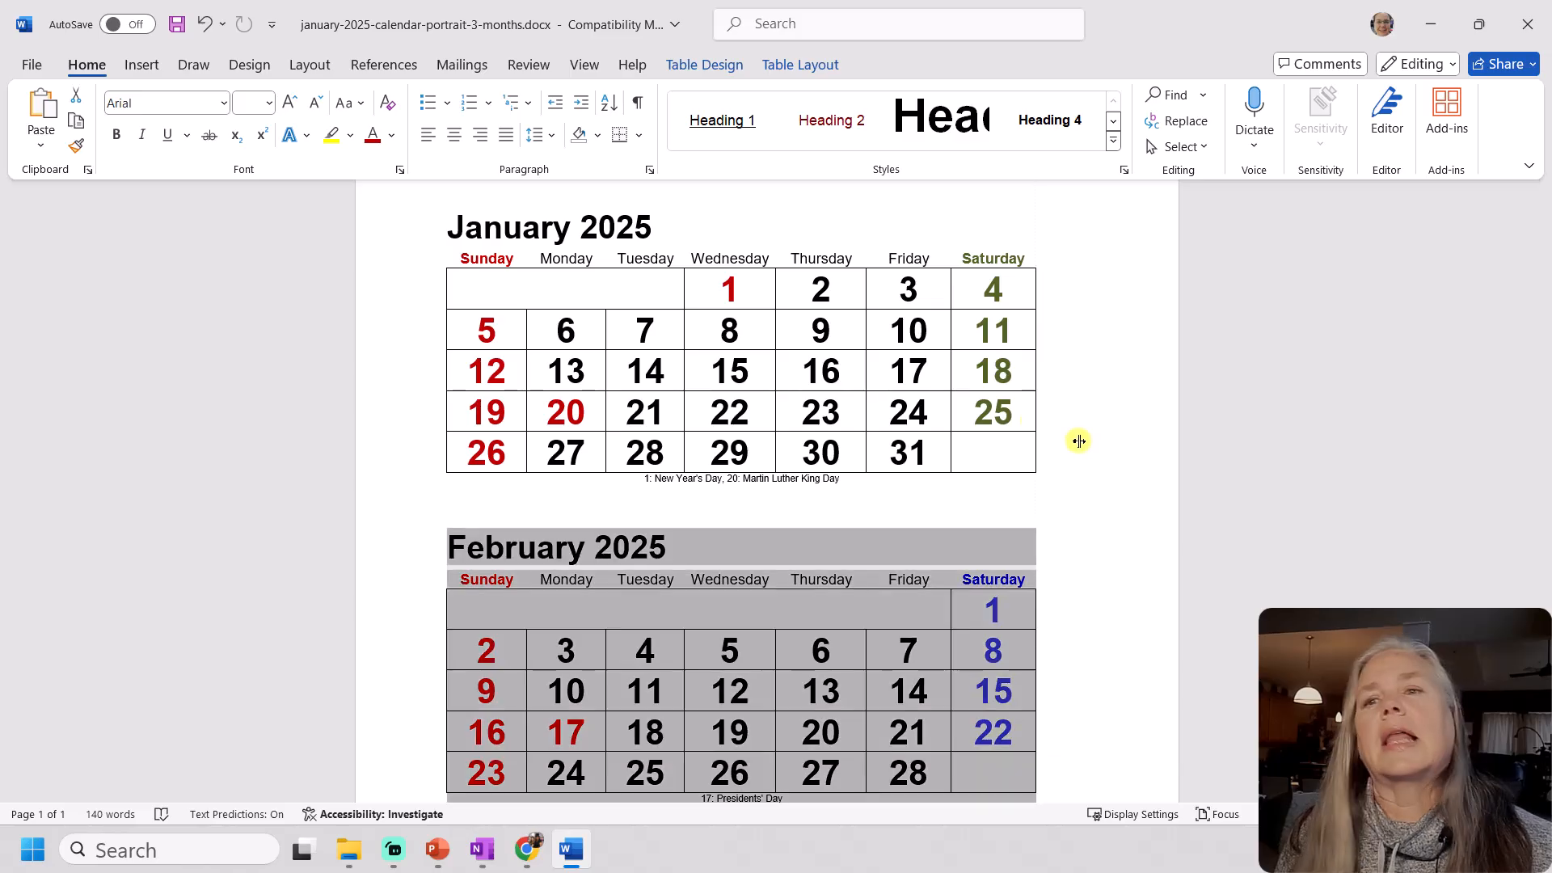
scroll(1088, 465, "up", 3)
scroll(1091, 472, "up", 5)
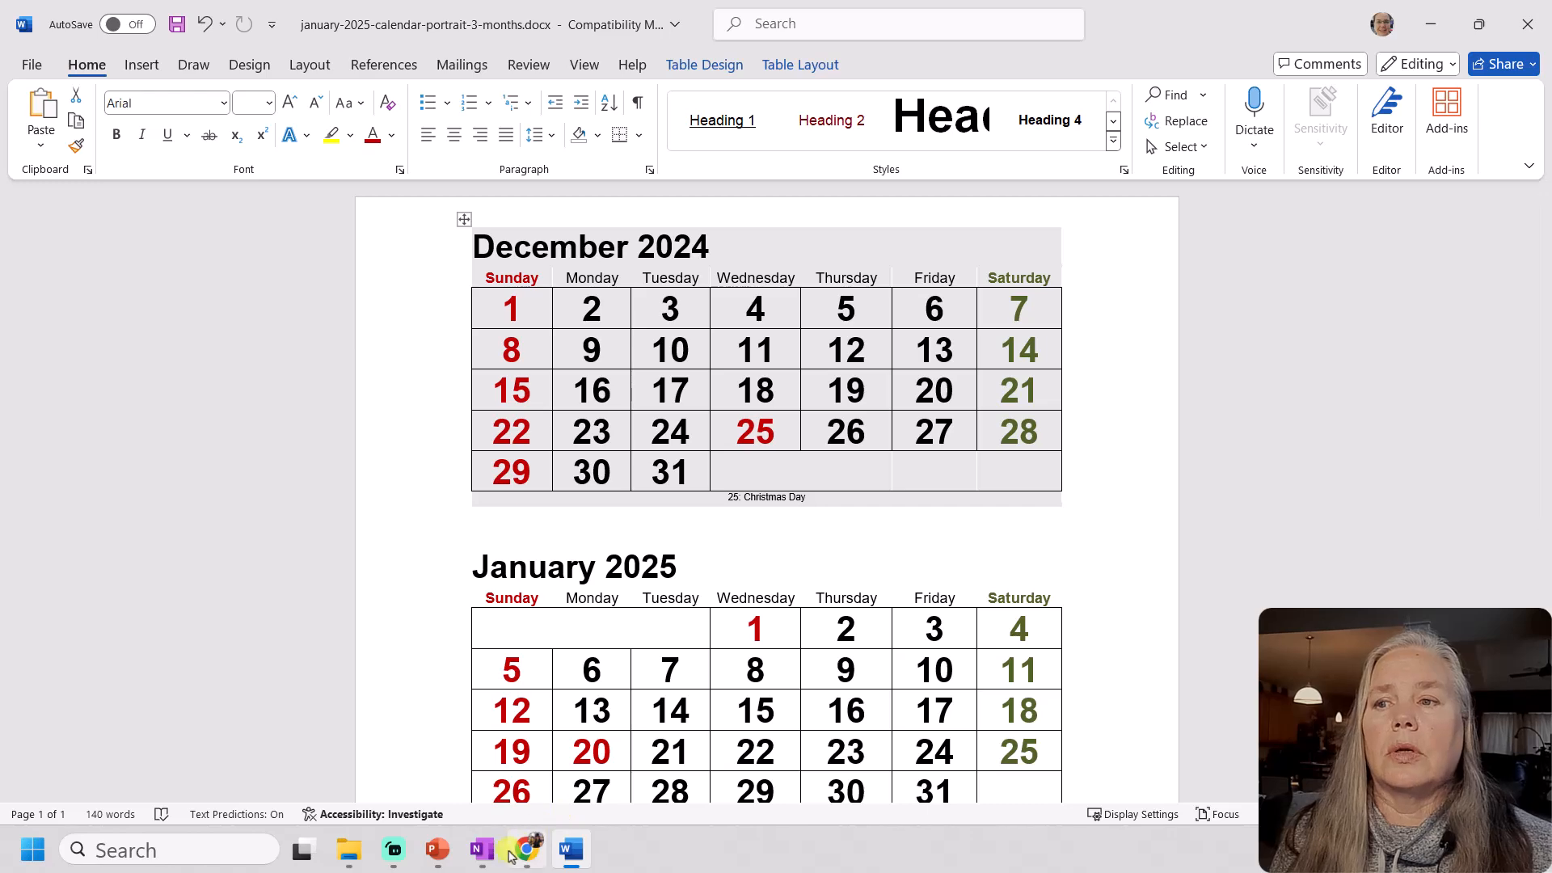
Switch to the OneNote planner page and move the calendars and Appointment Schedule container up beside the daily task list
left_click(479, 851)
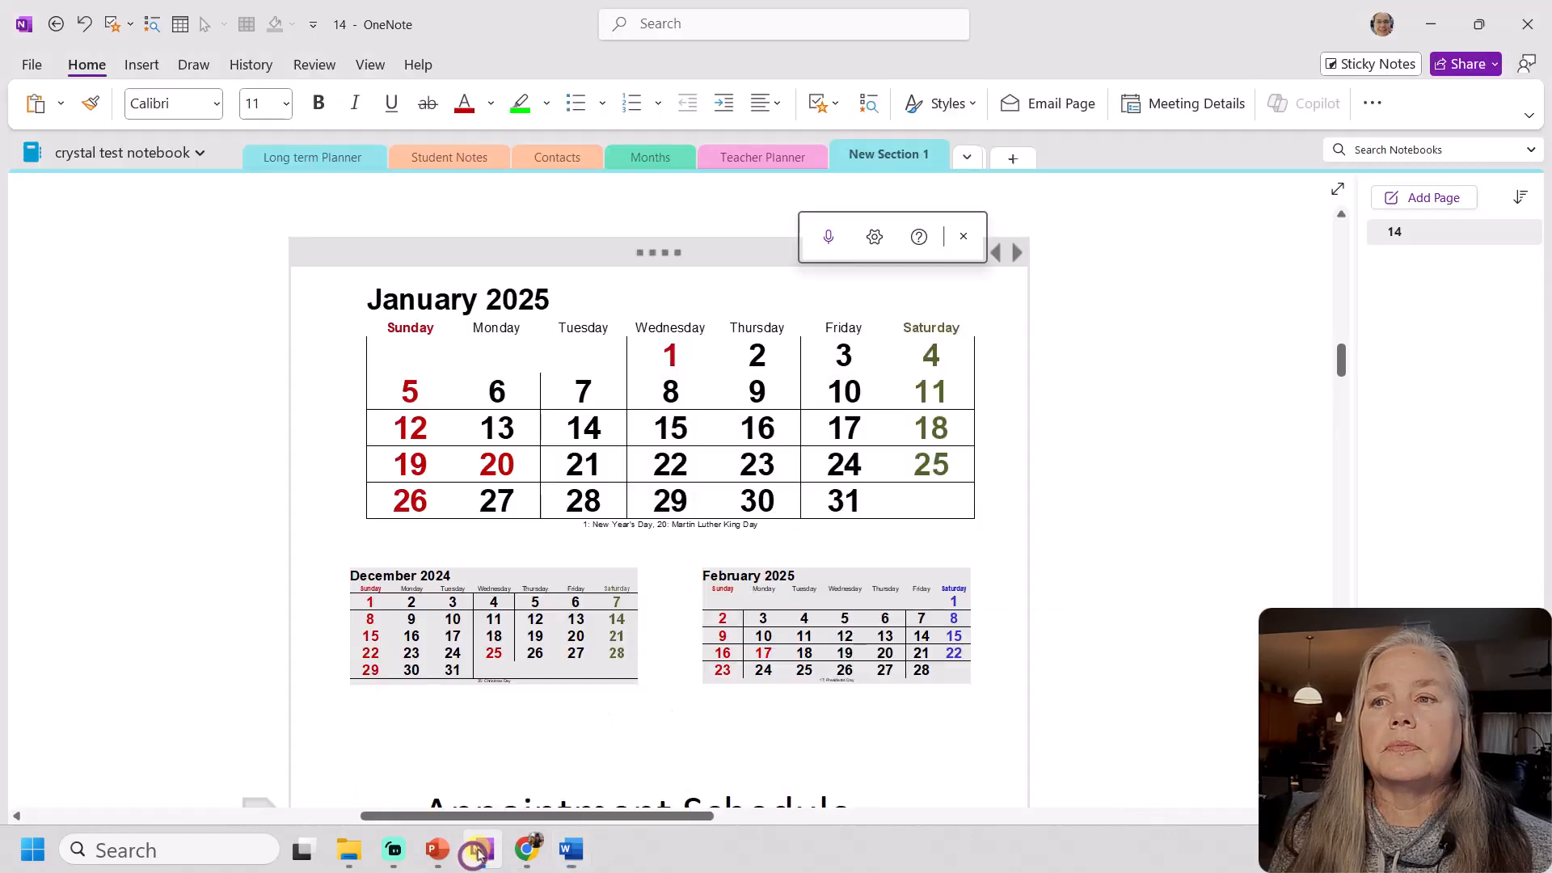
left_click(1120, 576)
scroll(1123, 565, "down", 8)
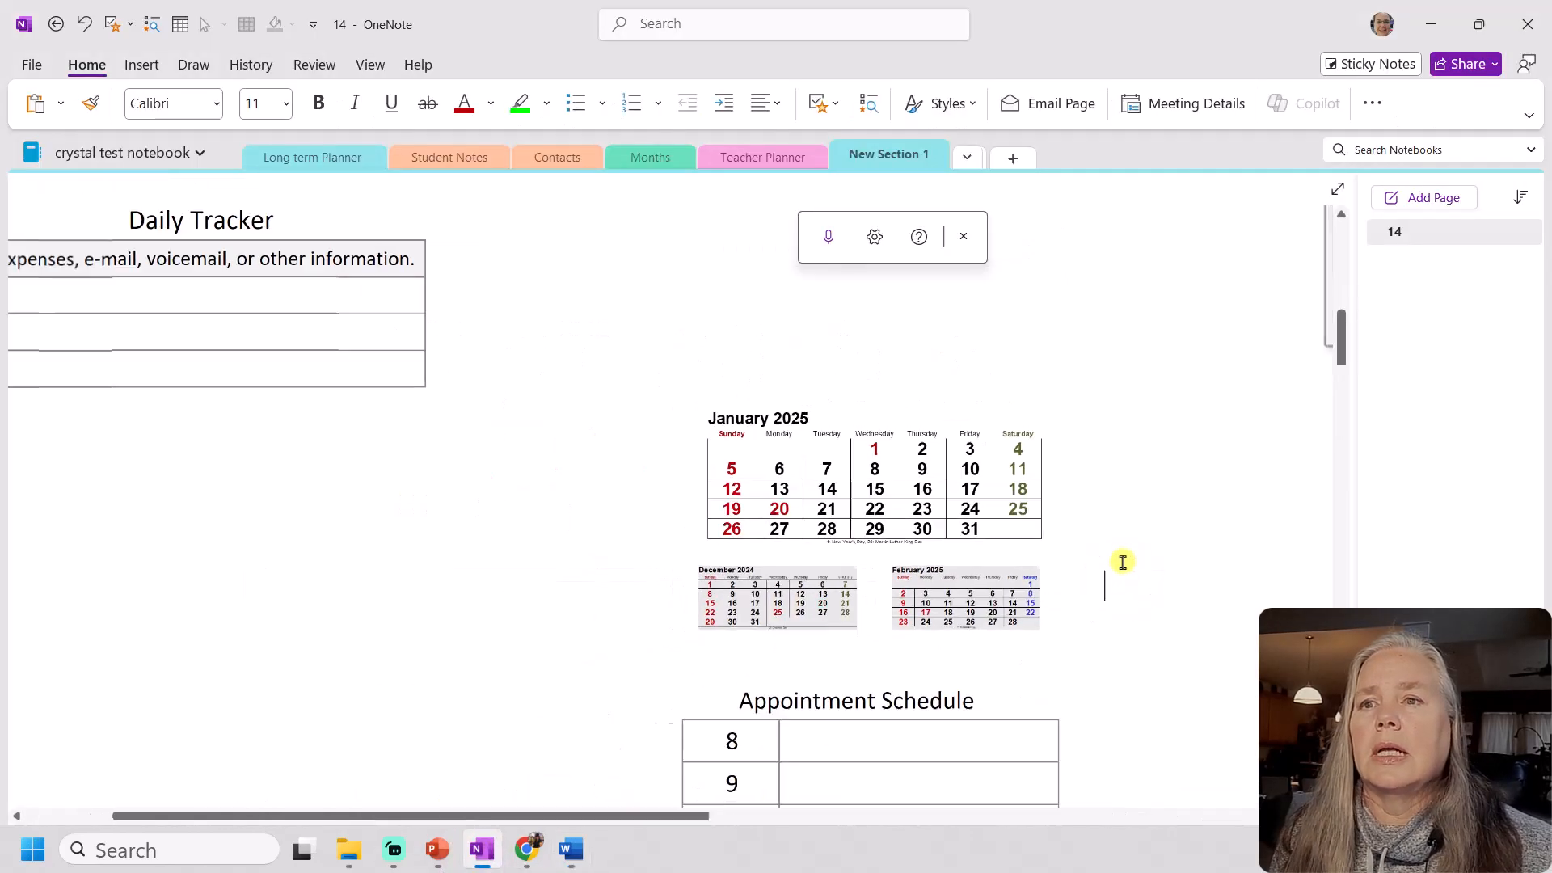
scroll(1123, 562, "down", 8)
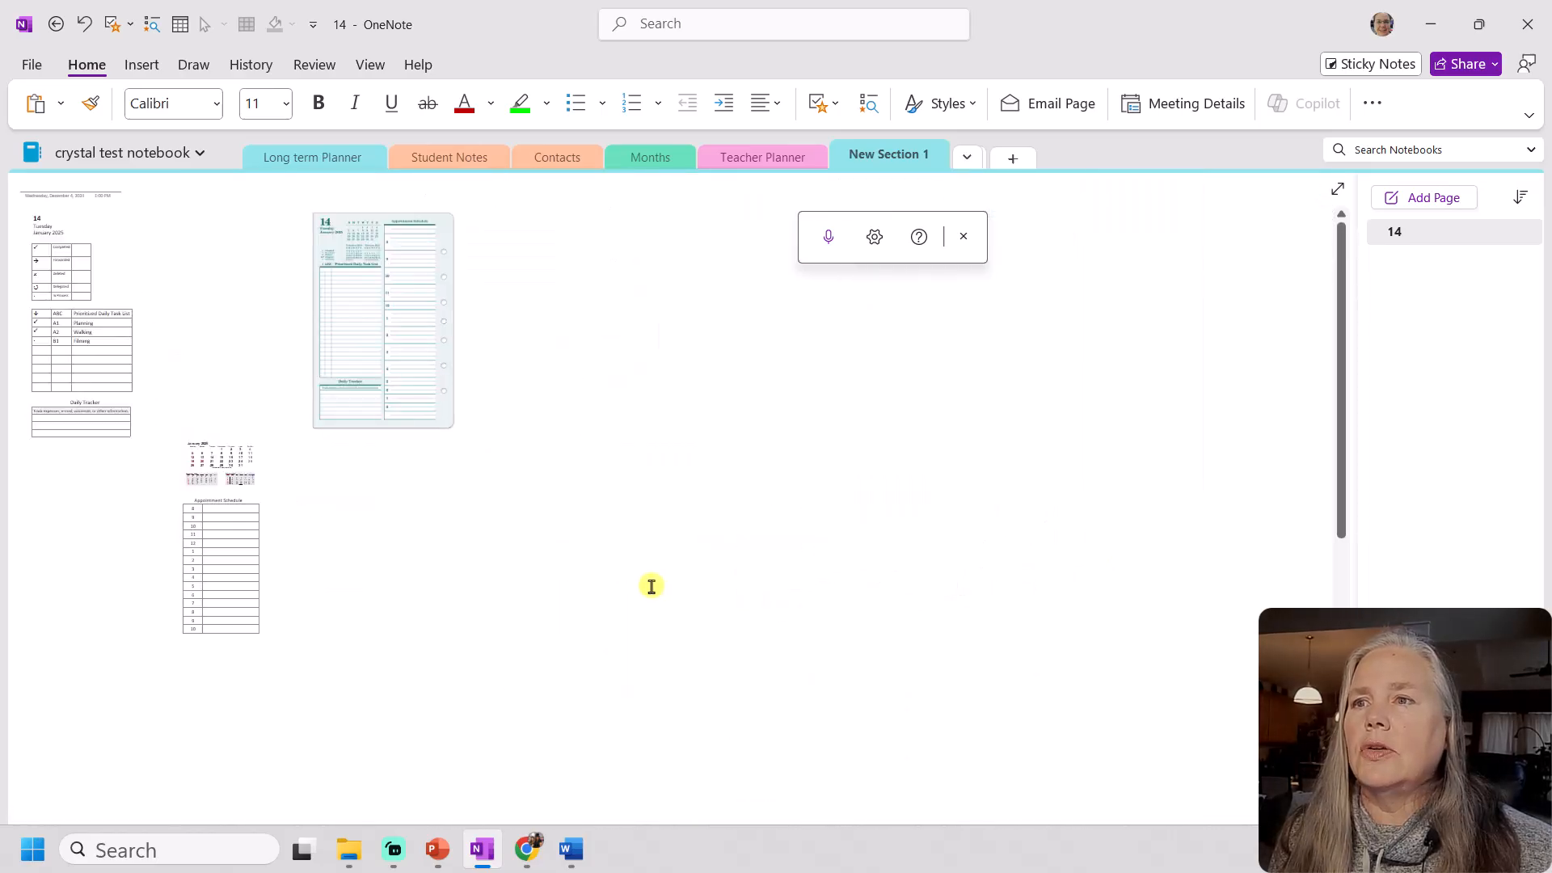
scroll(601, 587, "down", 4)
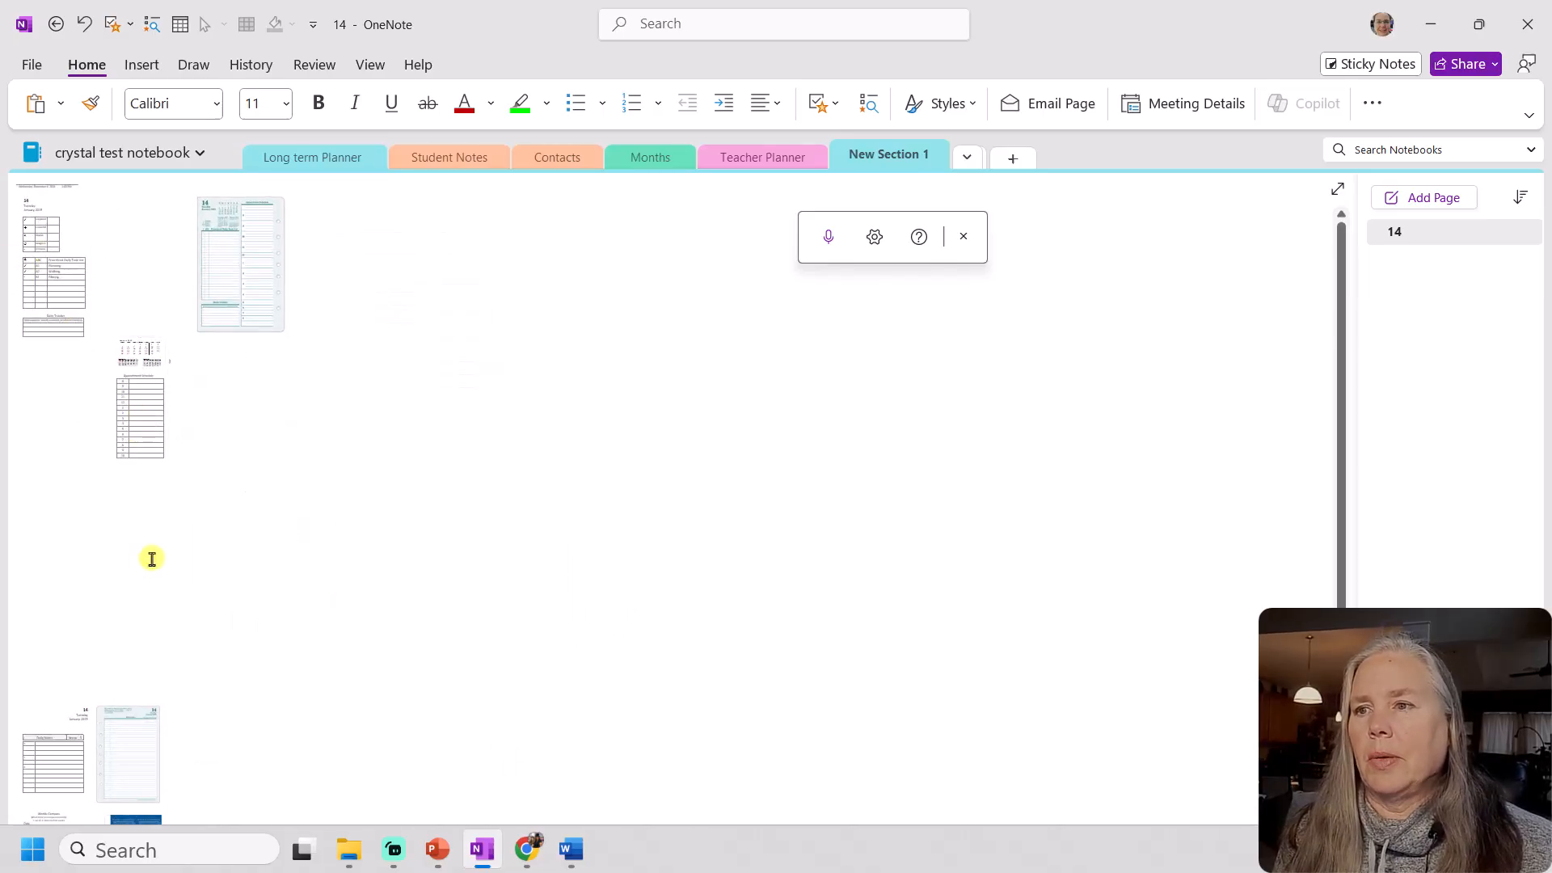
scroll(150, 563, "down", 3)
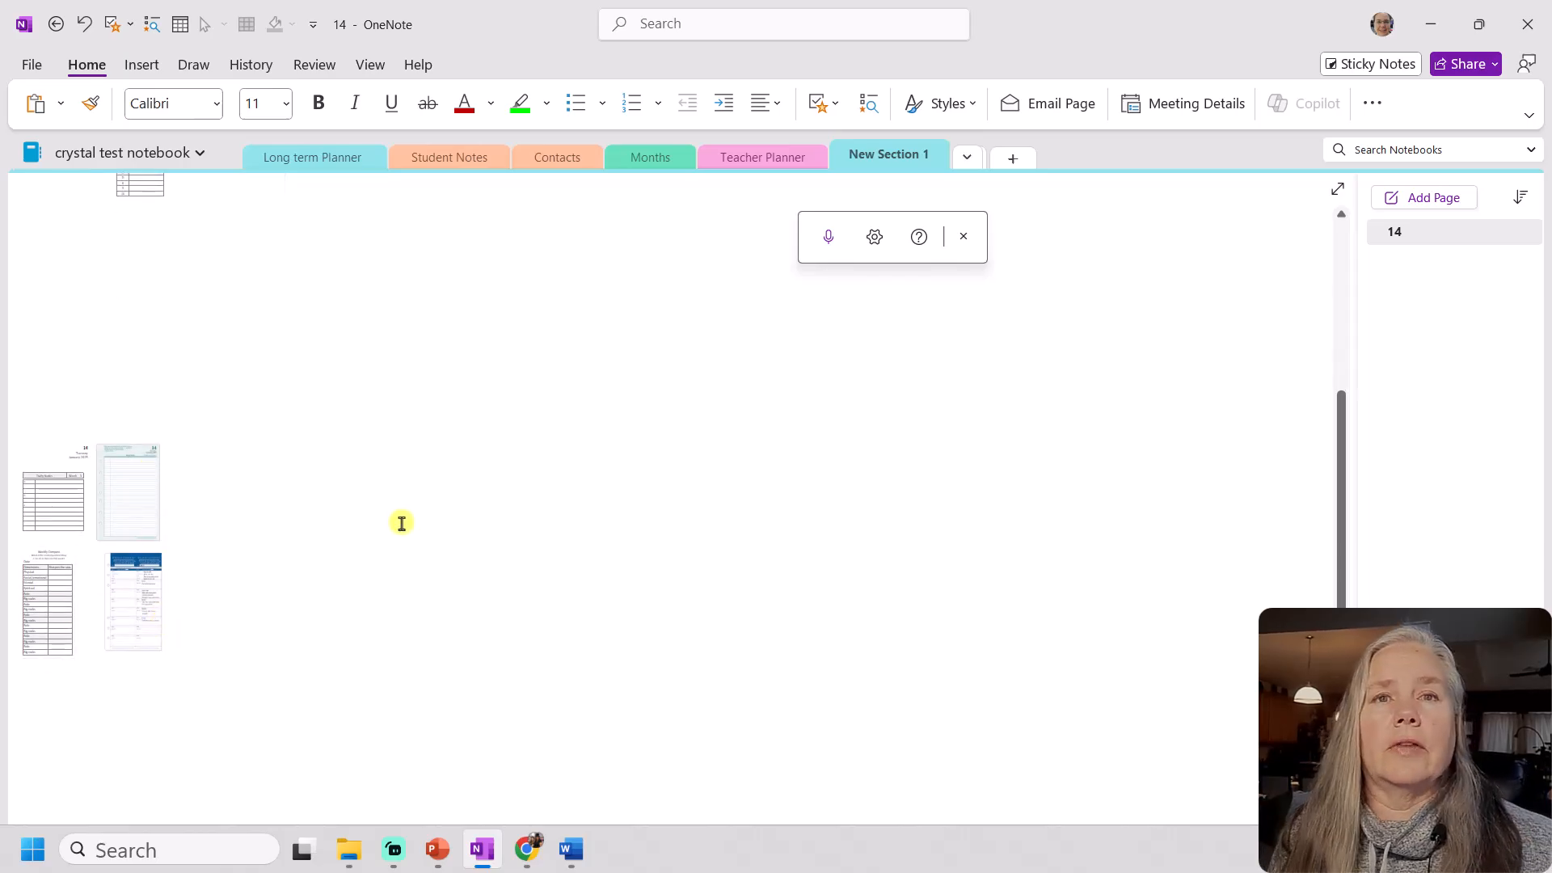
scroll(391, 523, "up", 3)
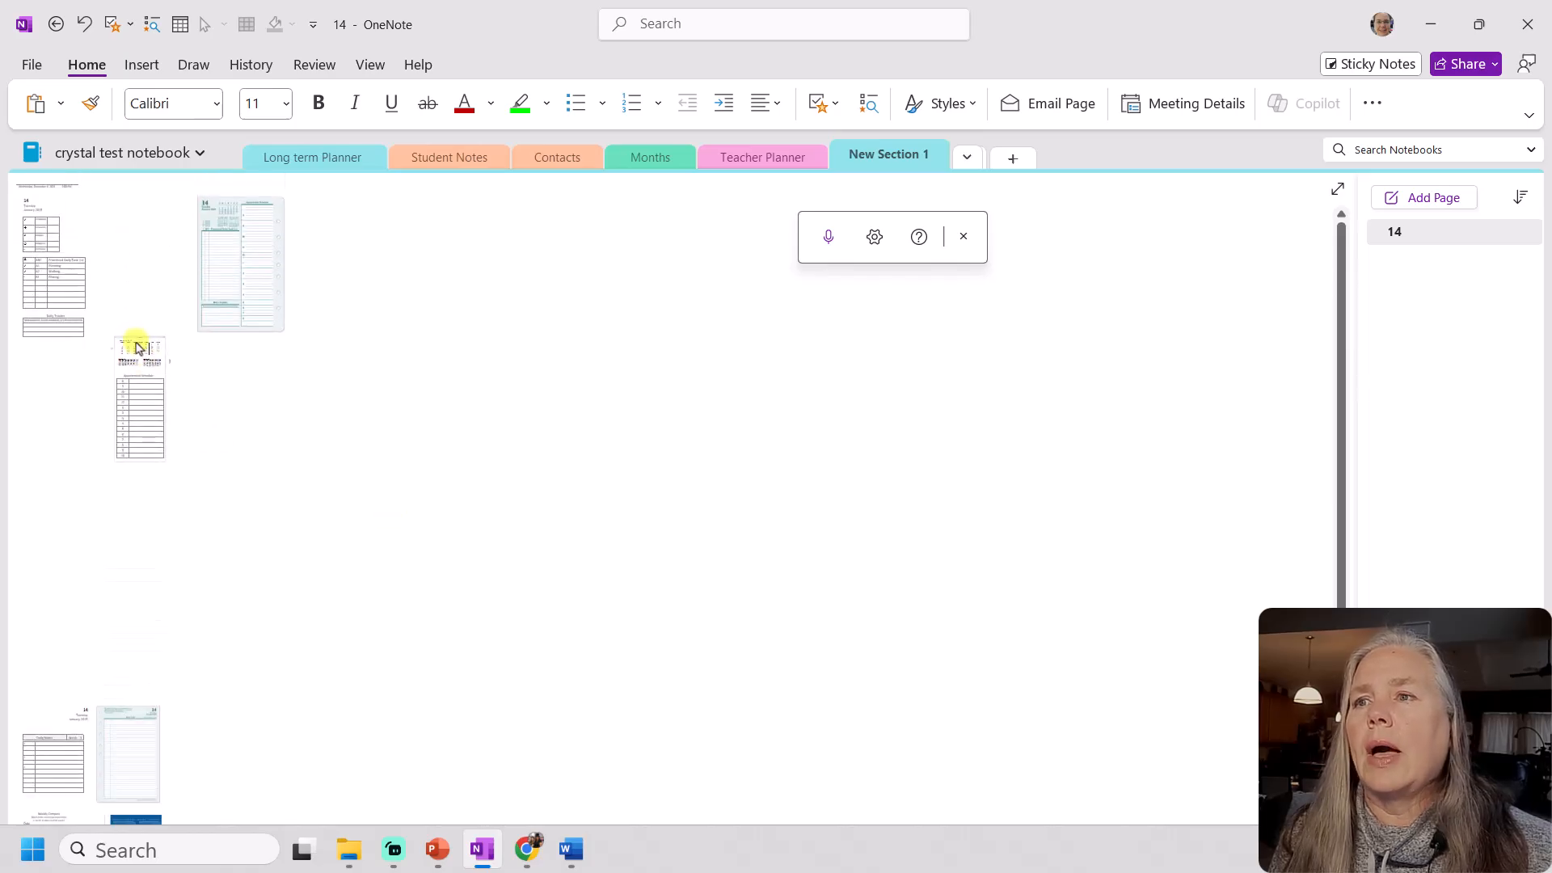
left_click_drag(135, 332, 135, 202)
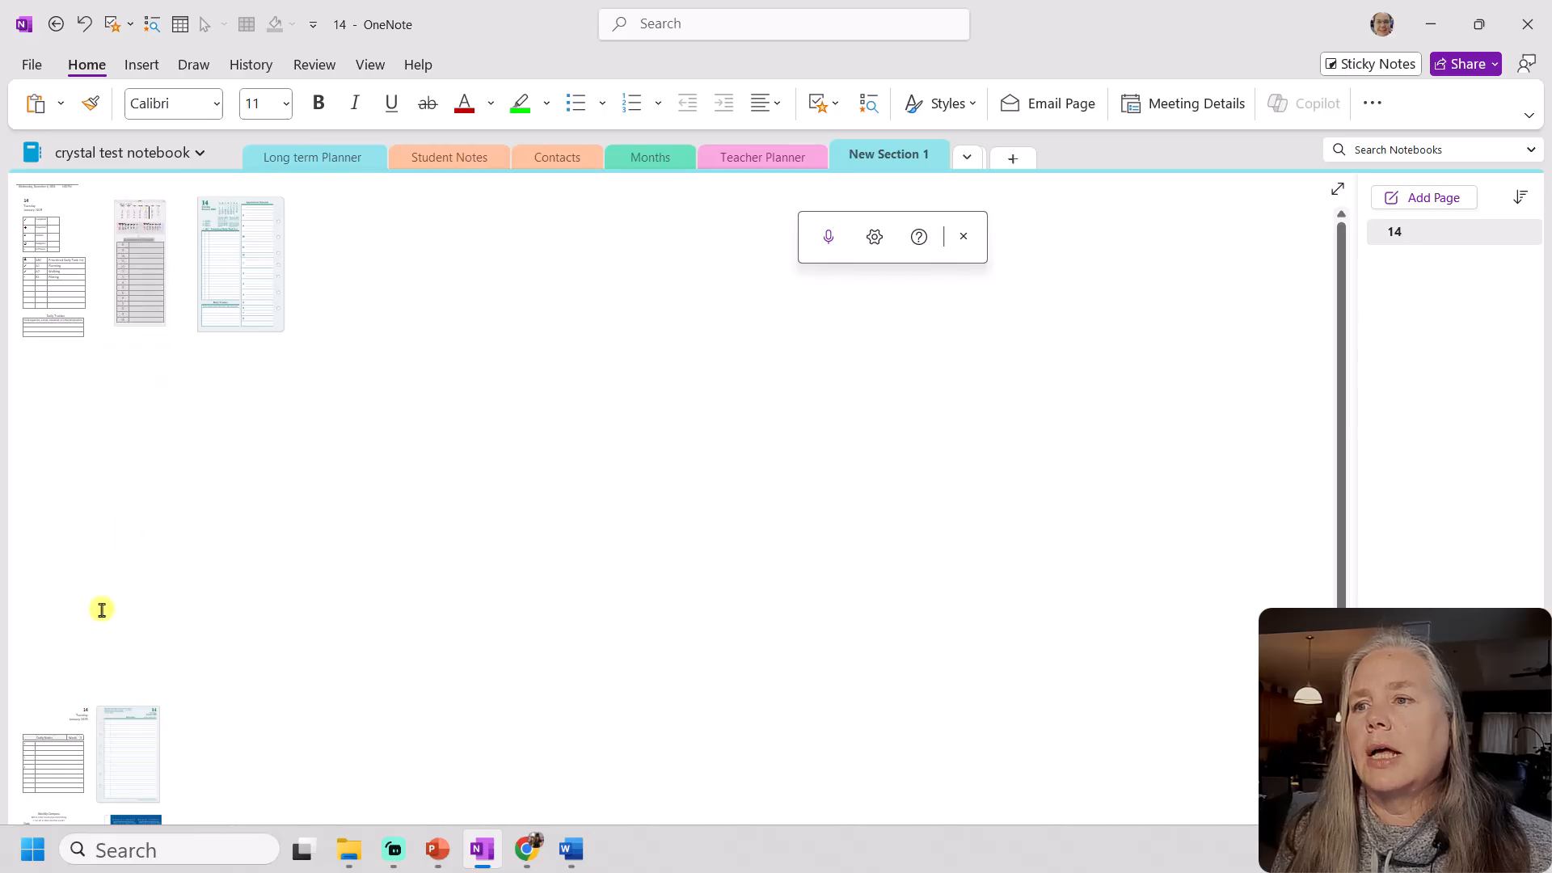
Move the Daily Notes reference picture below the planner page picture and the Daily Notes container below the Daily Tracker
left_click_drag(132, 740, 263, 365)
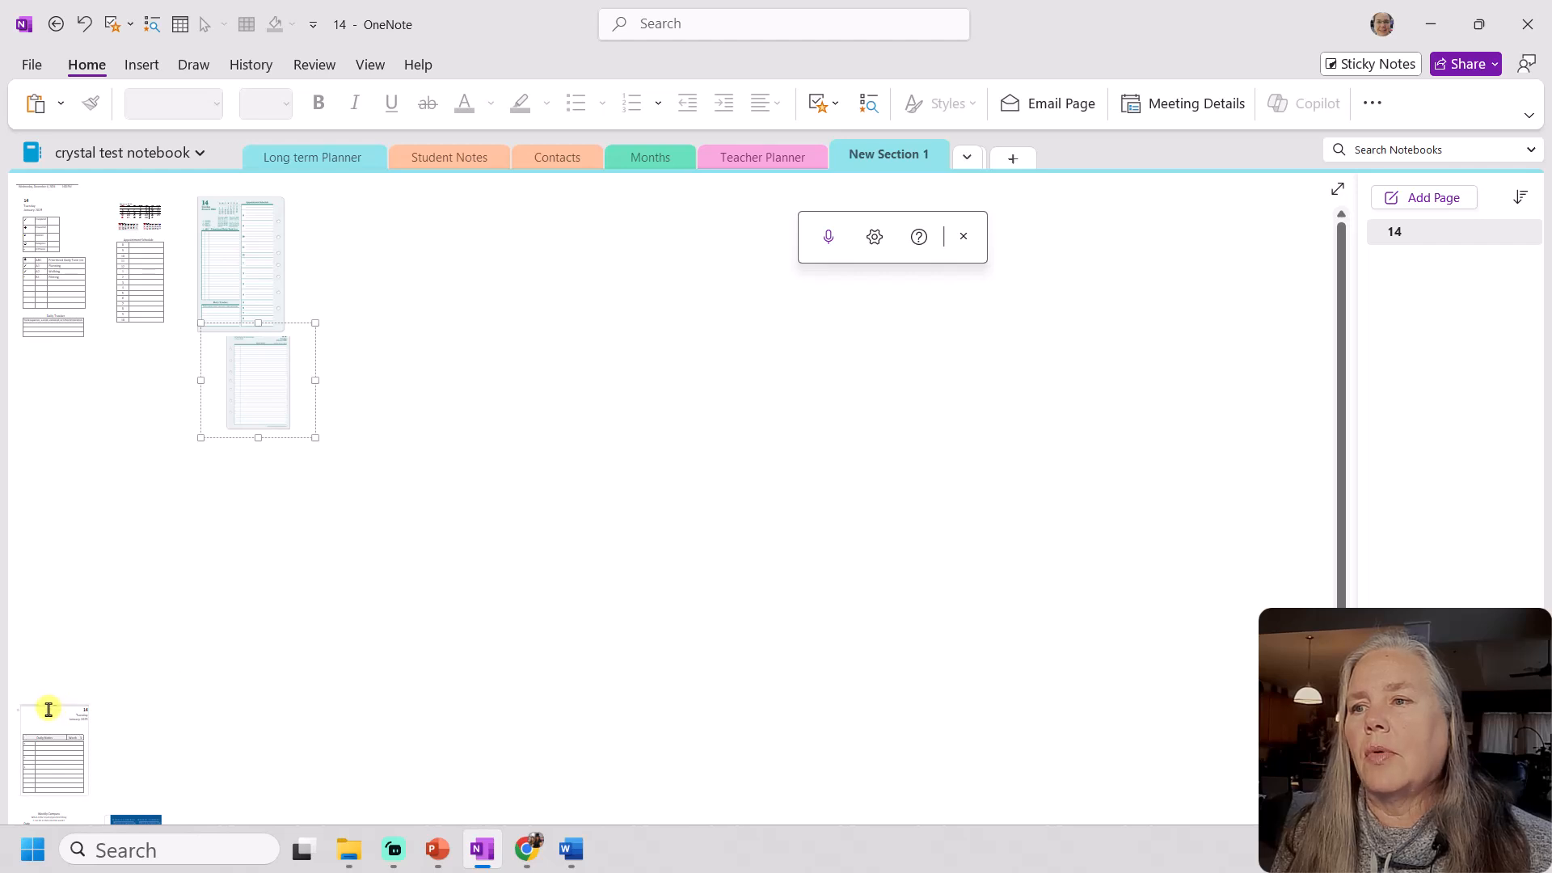
left_click_drag(49, 706, 64, 349)
Lasso-select the Weekly Compass table and its reference picture together and move them up directly below the Daily Notes table
scroll(149, 592, "down", 3)
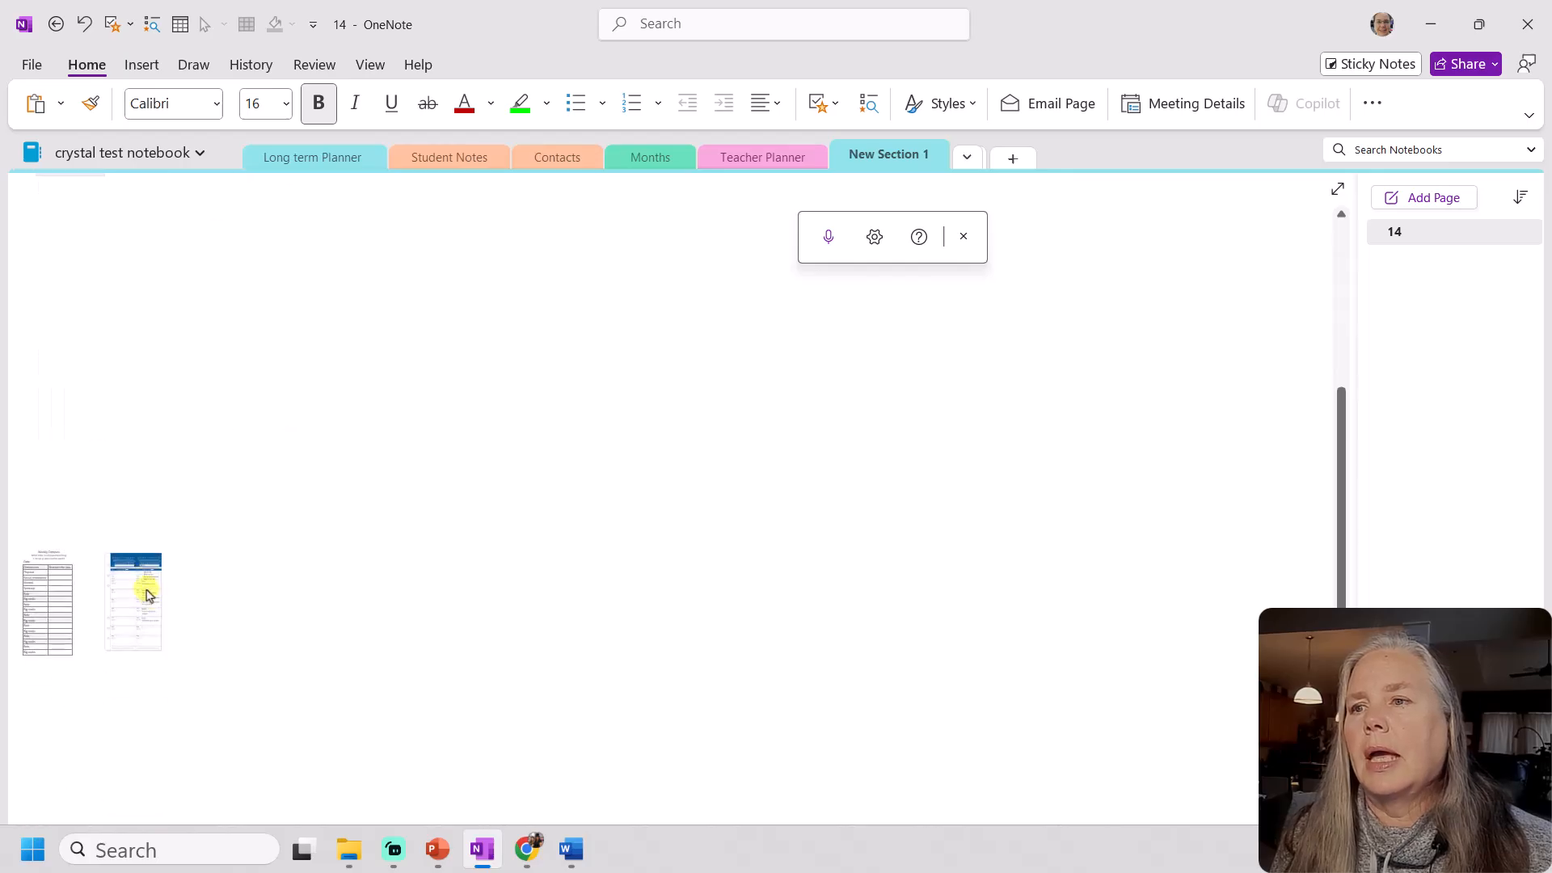
left_click(202, 65)
left_click(151, 103)
mouse_move(146, 477)
left_mouse_down()
mouse_move(4, 575)
mouse_move(125, 744)
mouse_move(147, 478)
left_mouse_up()
left_click_drag(125, 634, 216, 220)
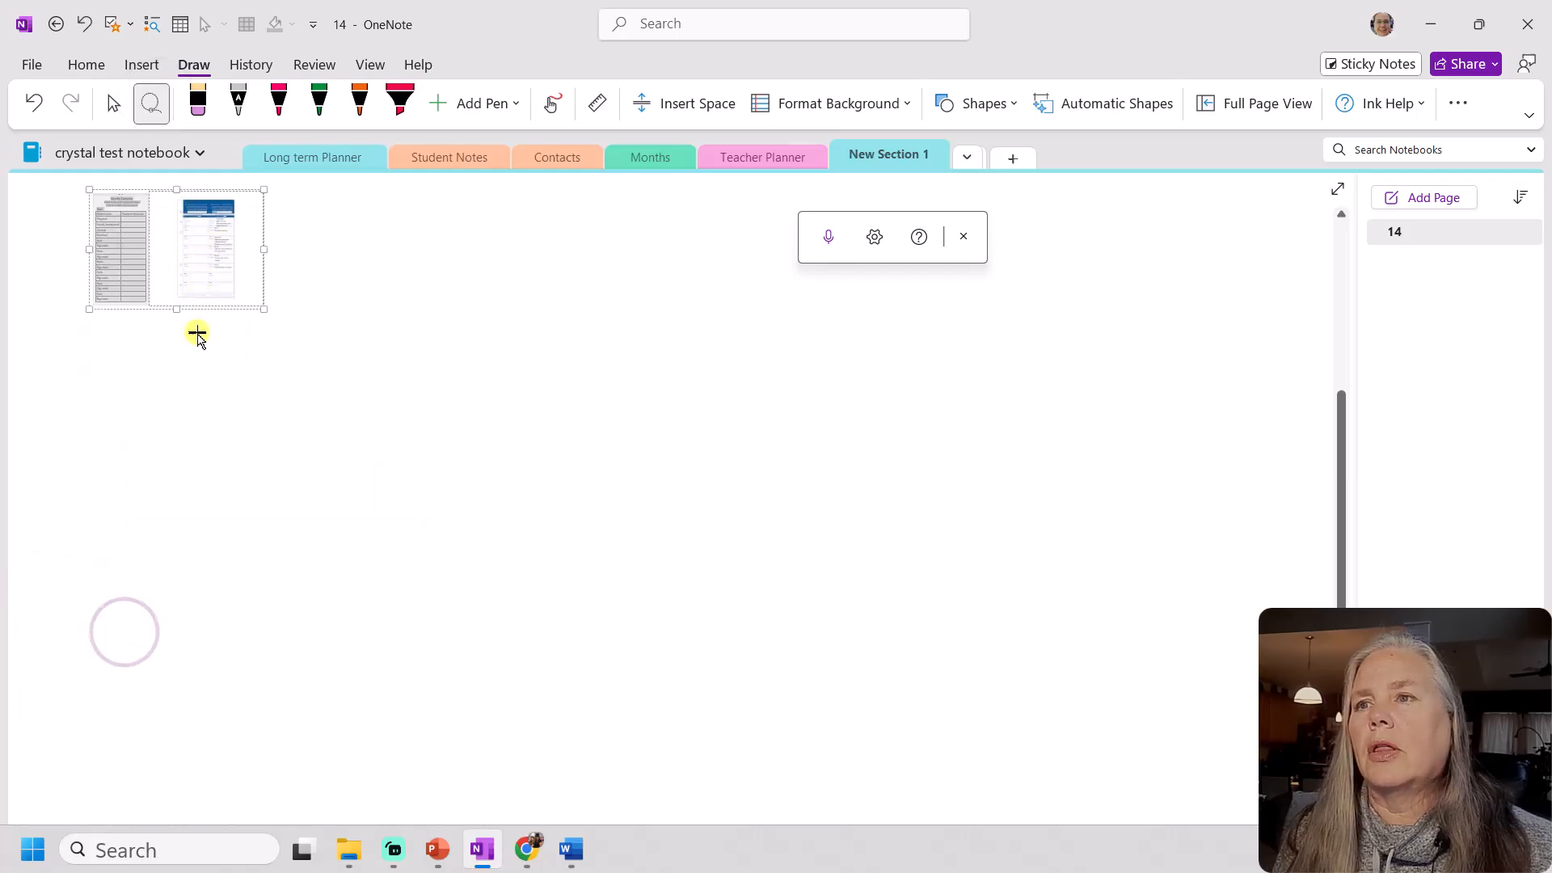
scroll(210, 453, "up", 3)
left_click_drag(187, 485, 130, 469)
left_click(313, 566)
scroll(388, 590, "up", 1)
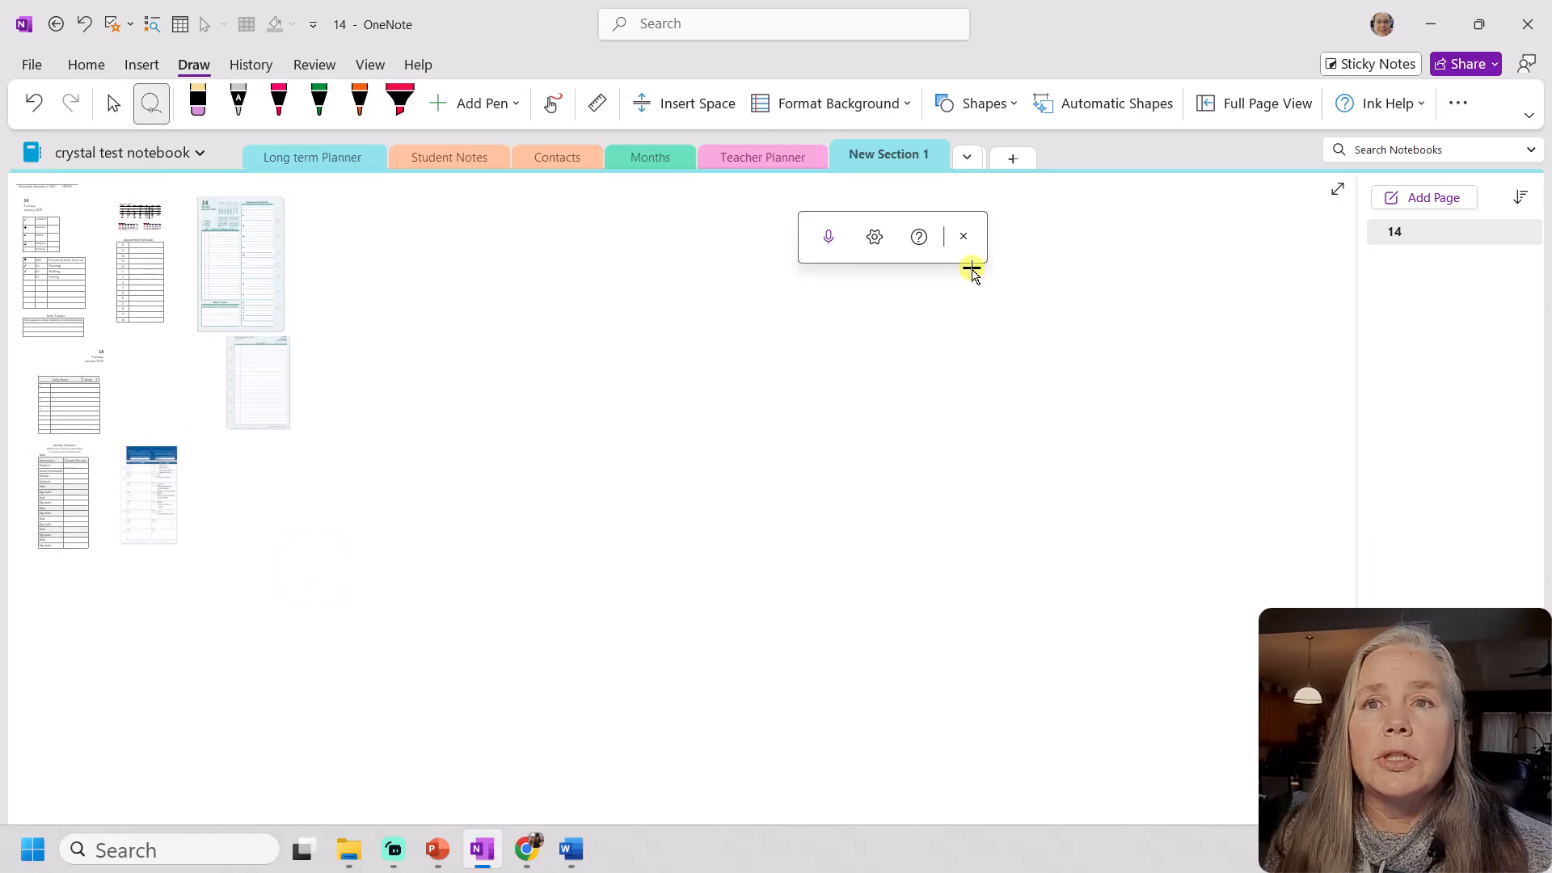
Close the floating dictation toolbar and switch from Lasso Select back to the regular selection tool
left_click(965, 237)
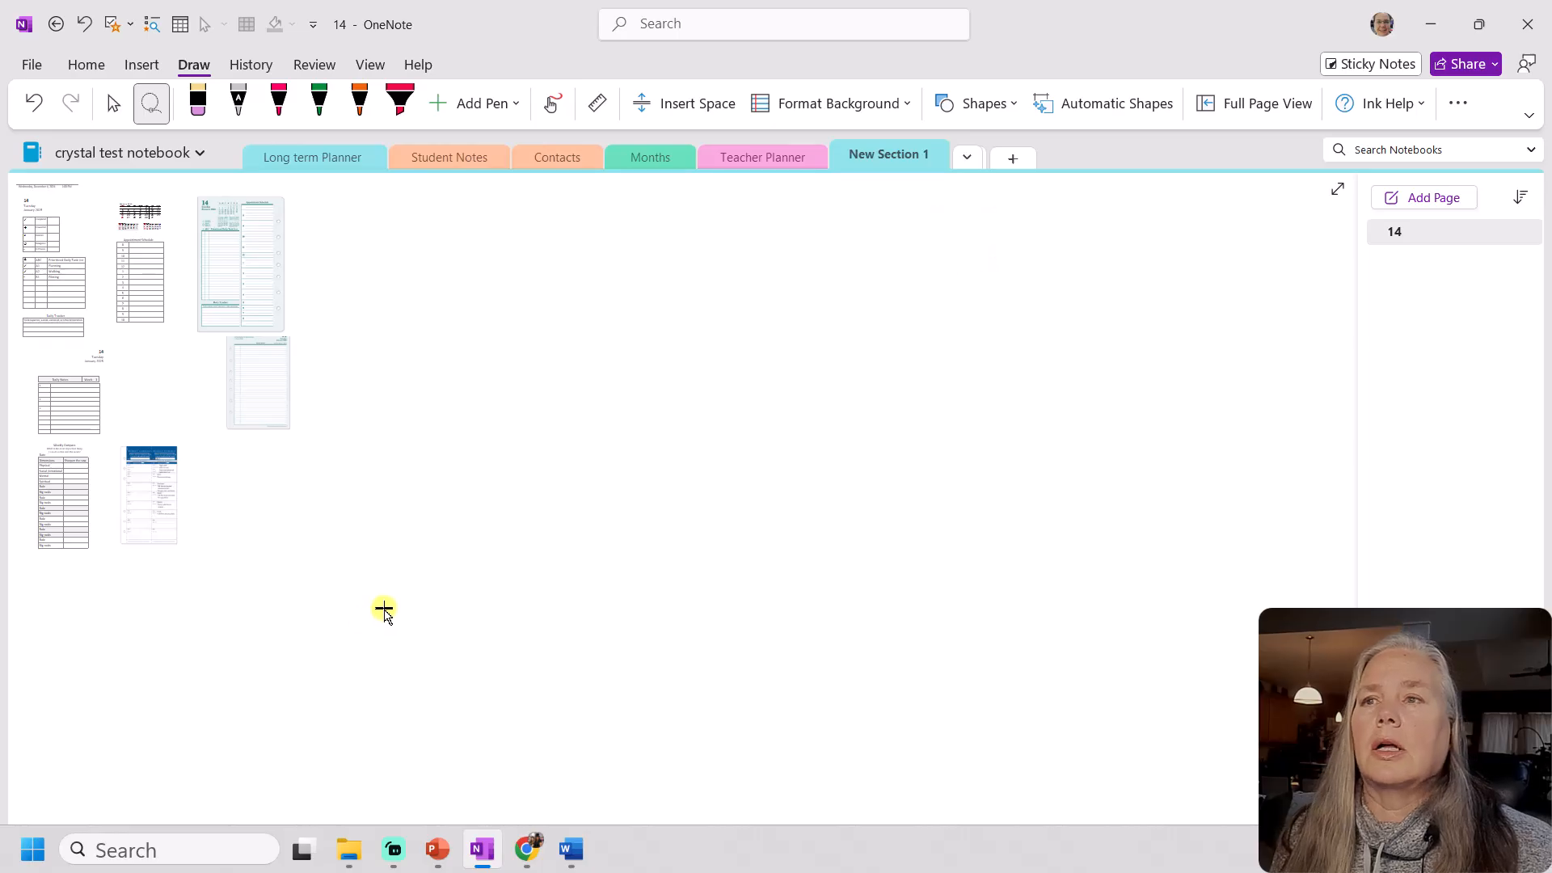
scroll(367, 639, "up", 5)
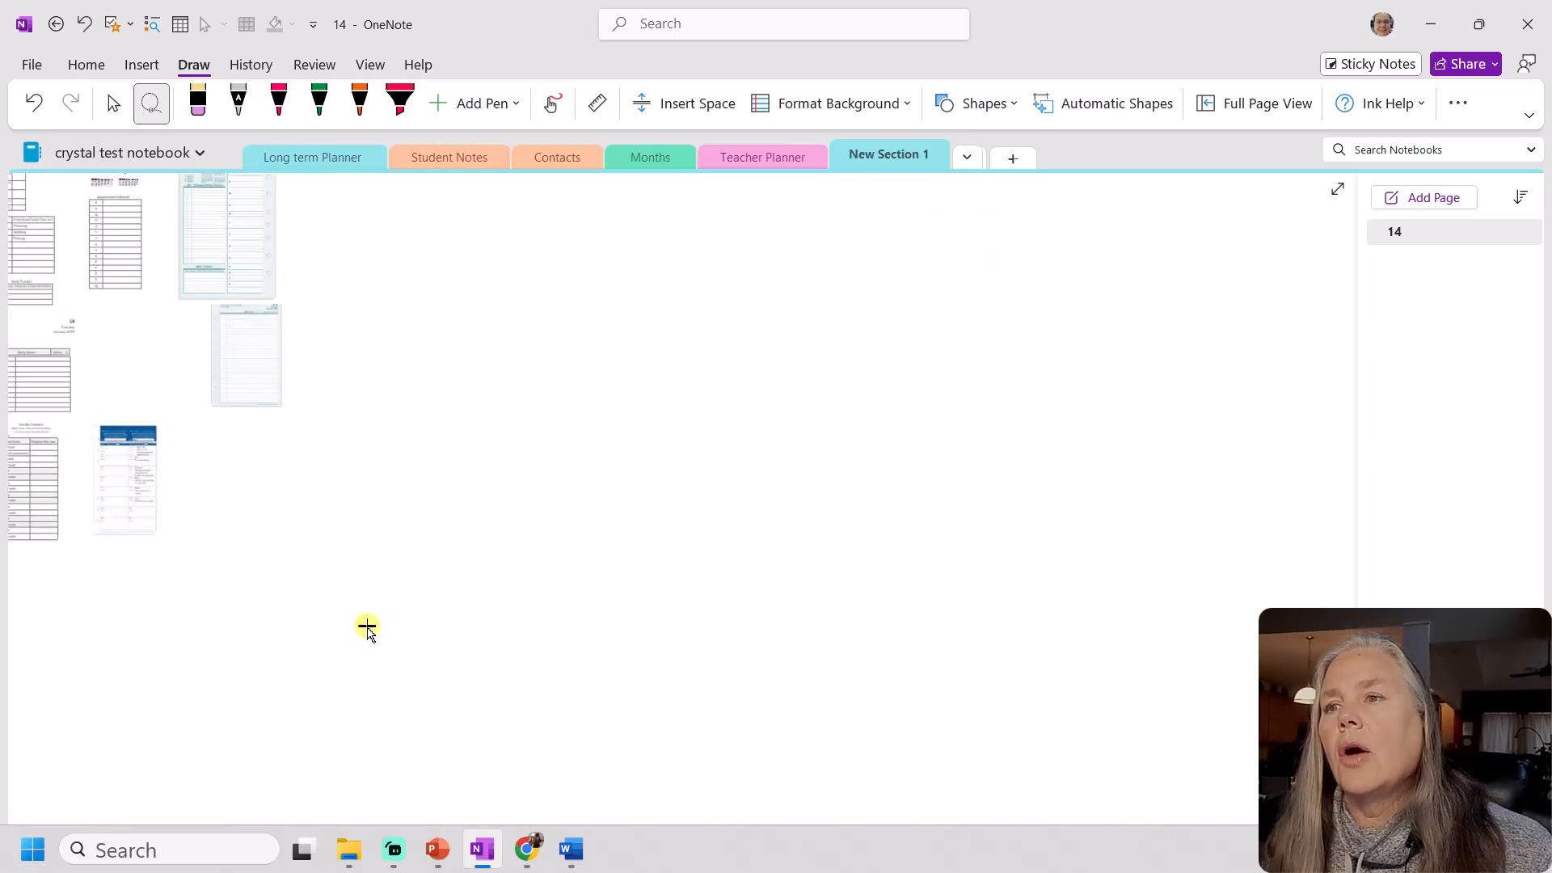
left_click(114, 103)
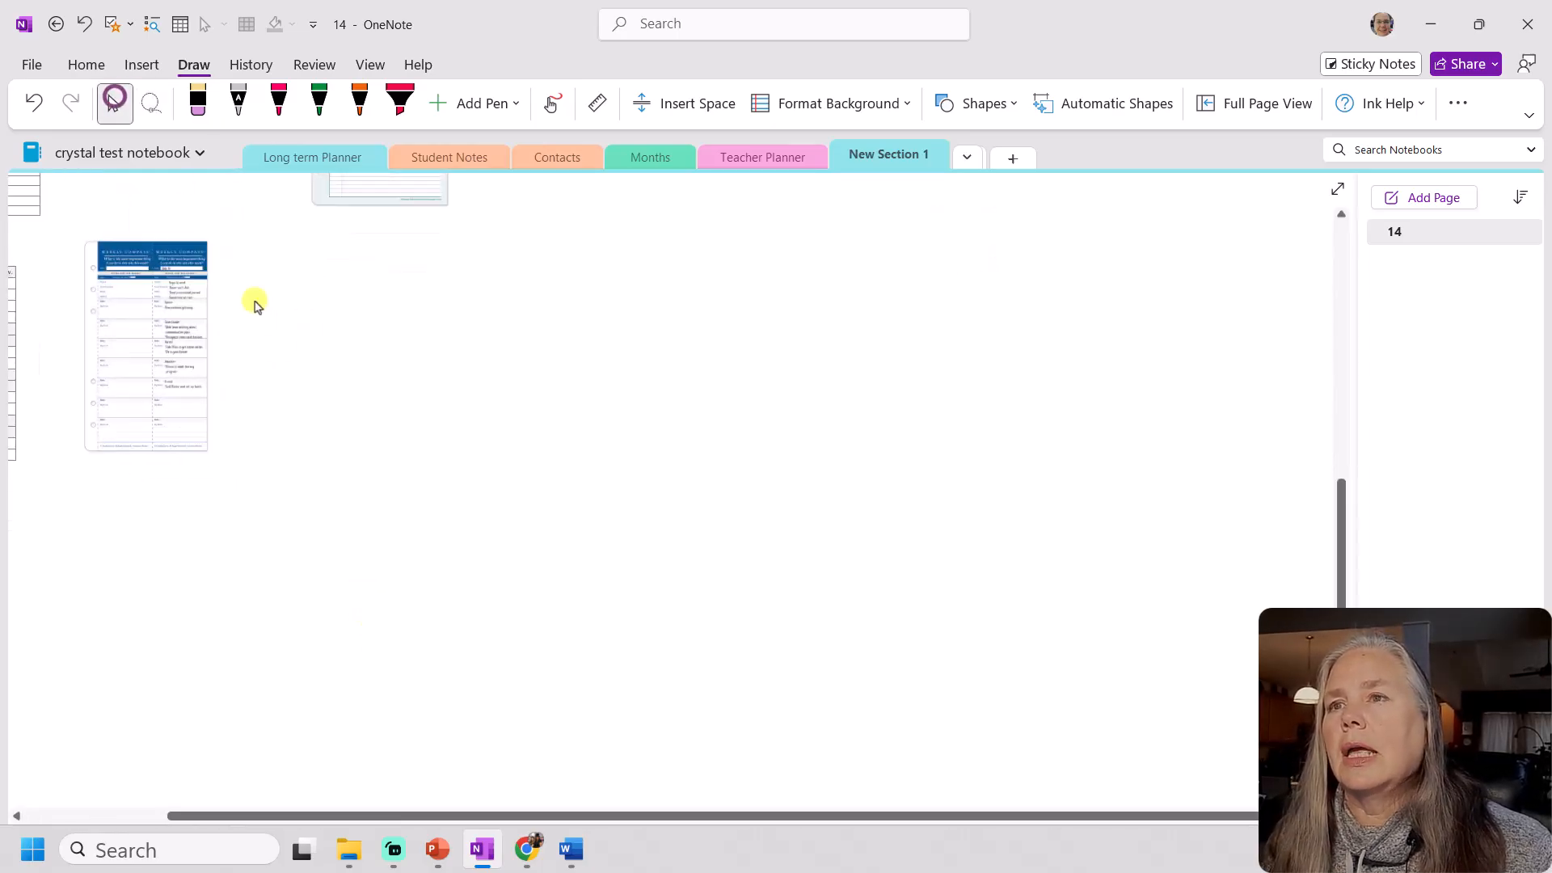
Insert a table with four columns and three rows and place it to the right of the planner page picture
scroll(329, 453, "up", 6)
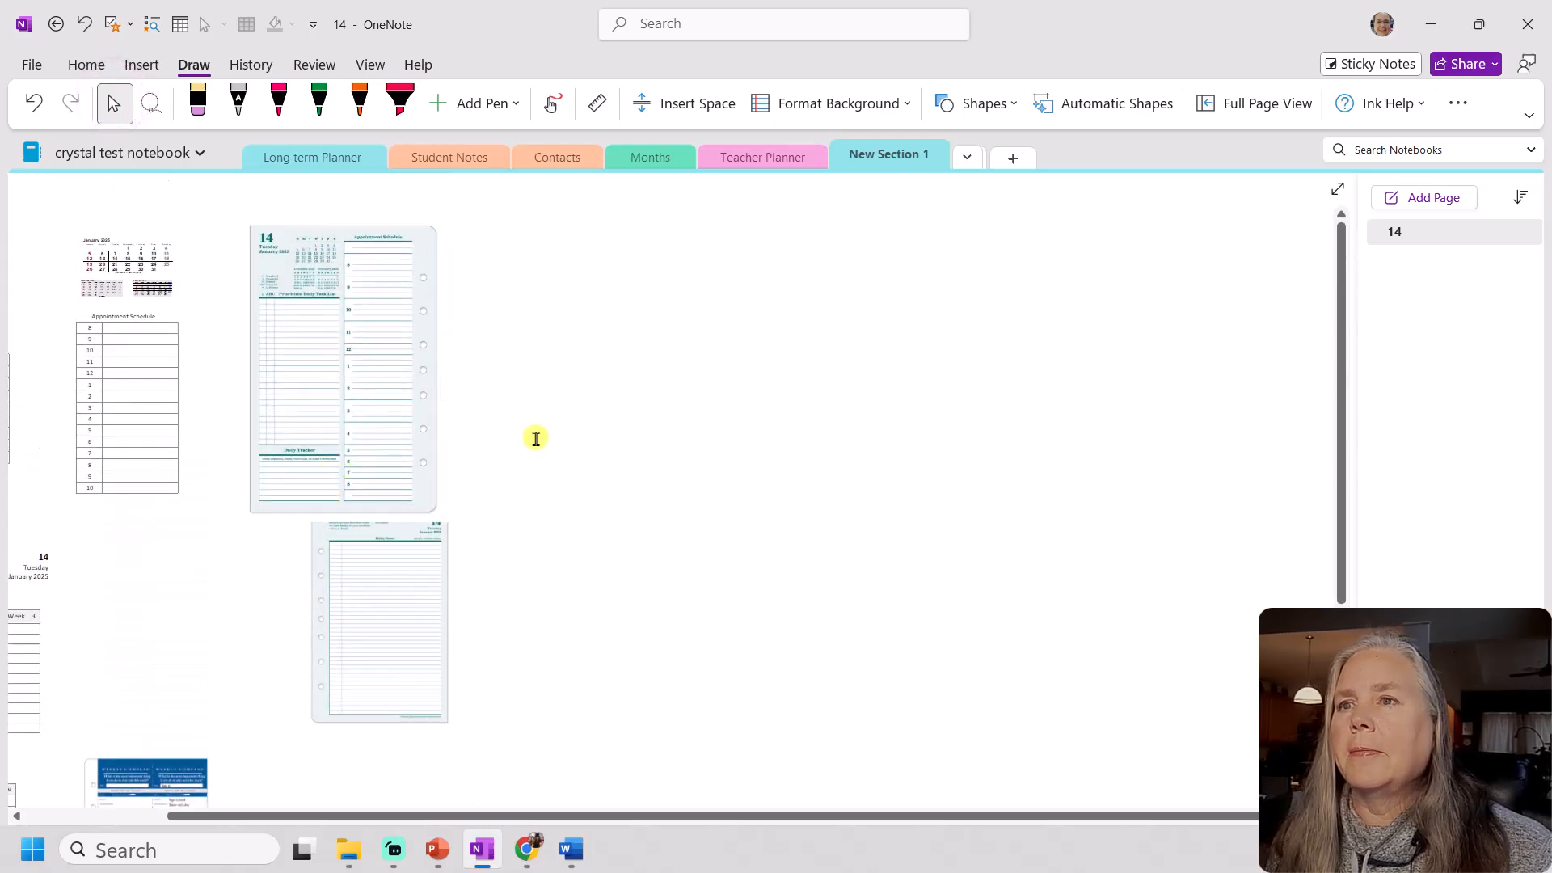
left_click_drag(405, 813, 356, 808)
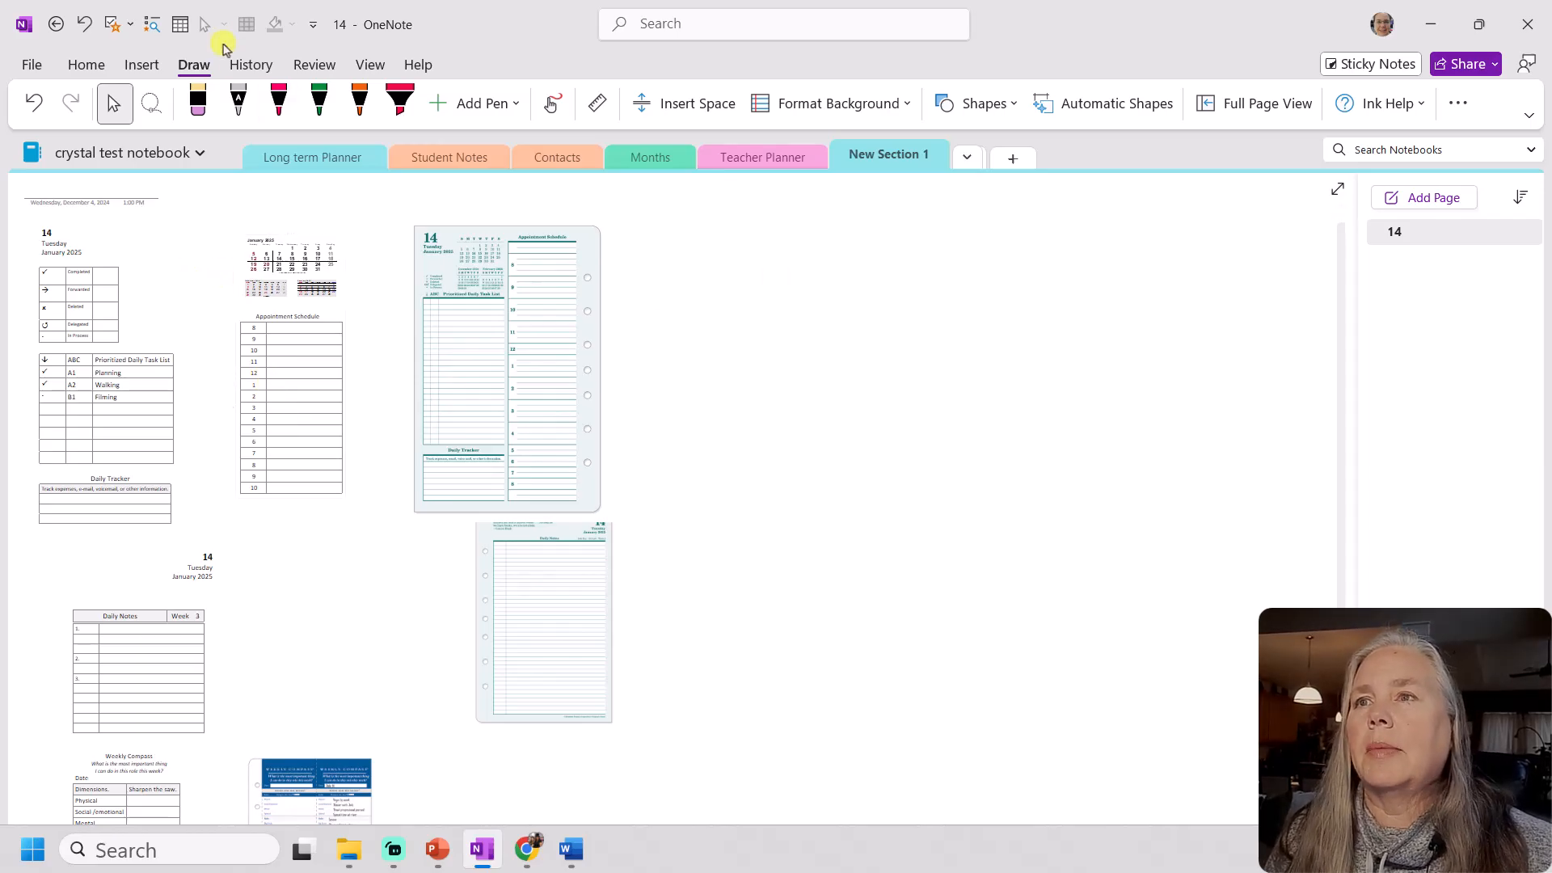
left_click(132, 69)
left_click(73, 104)
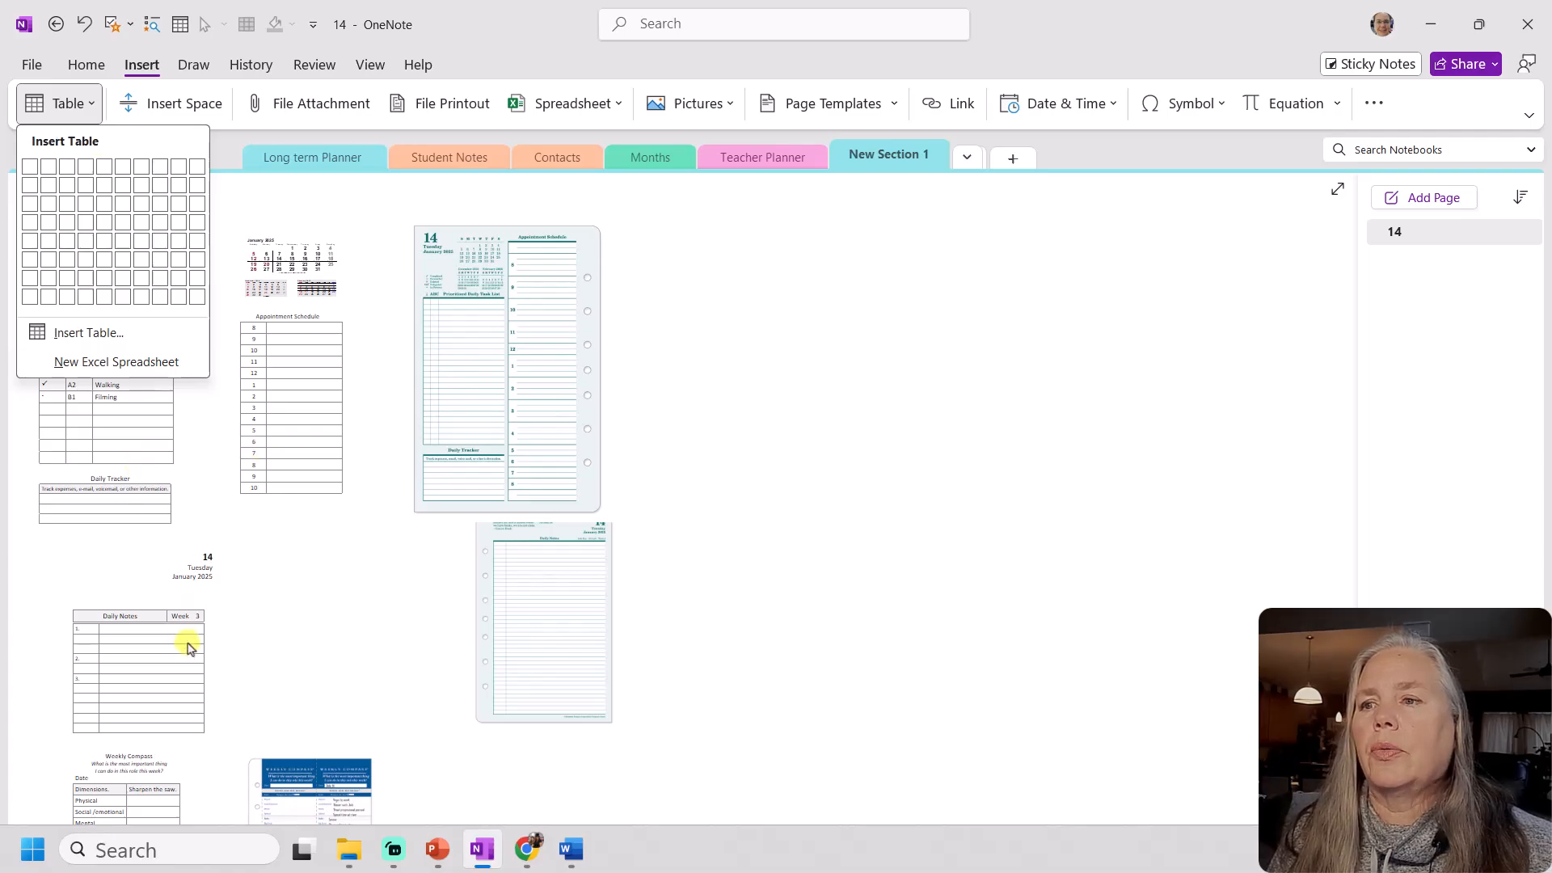
scroll(186, 645, "down", 3)
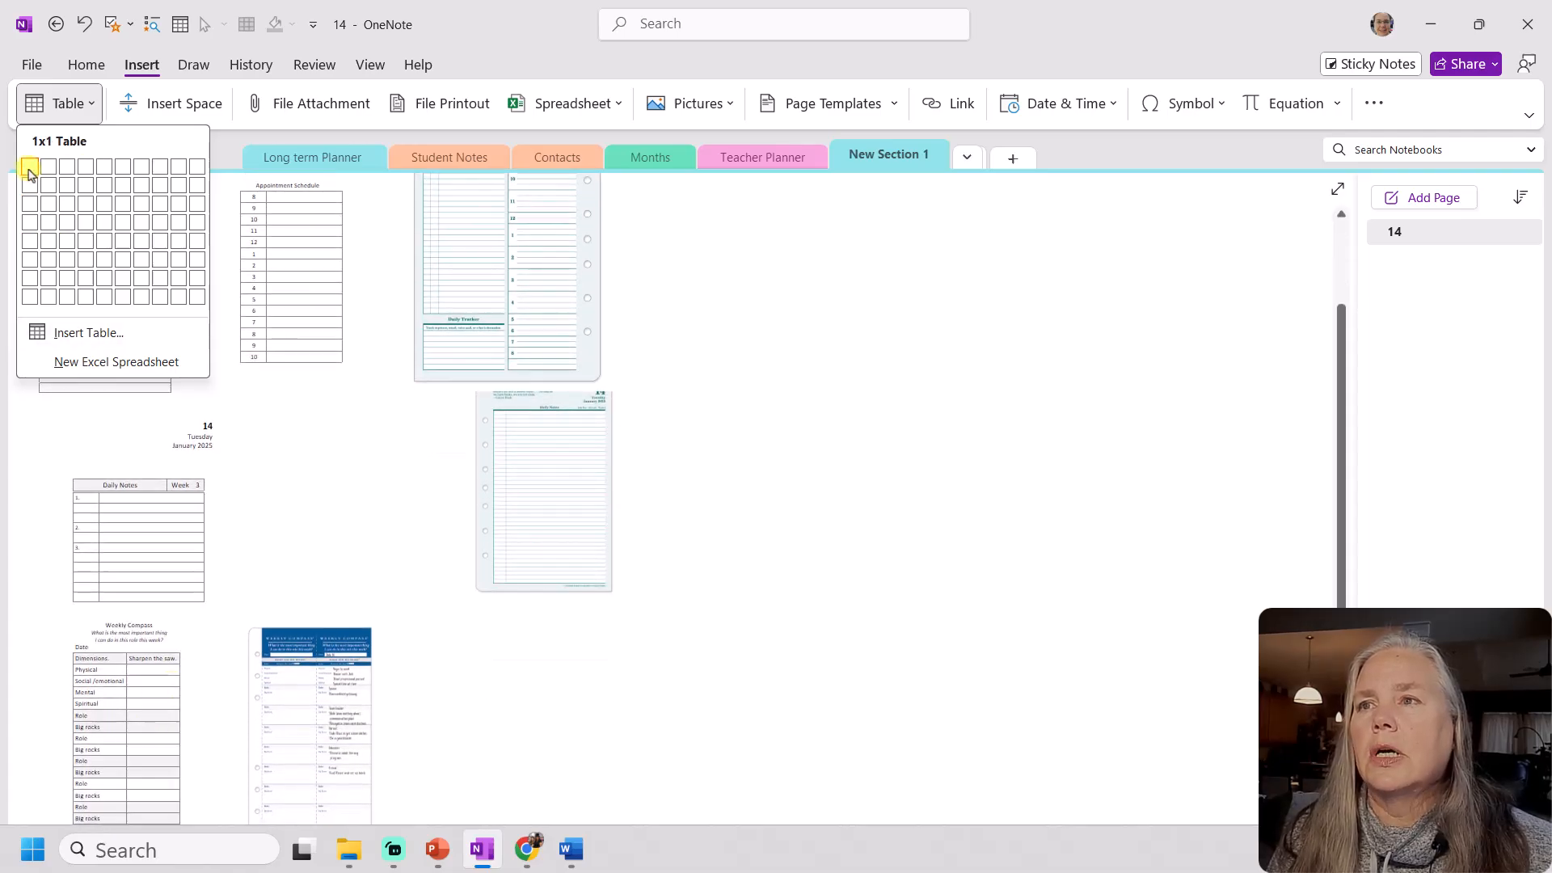
left_click(87, 206)
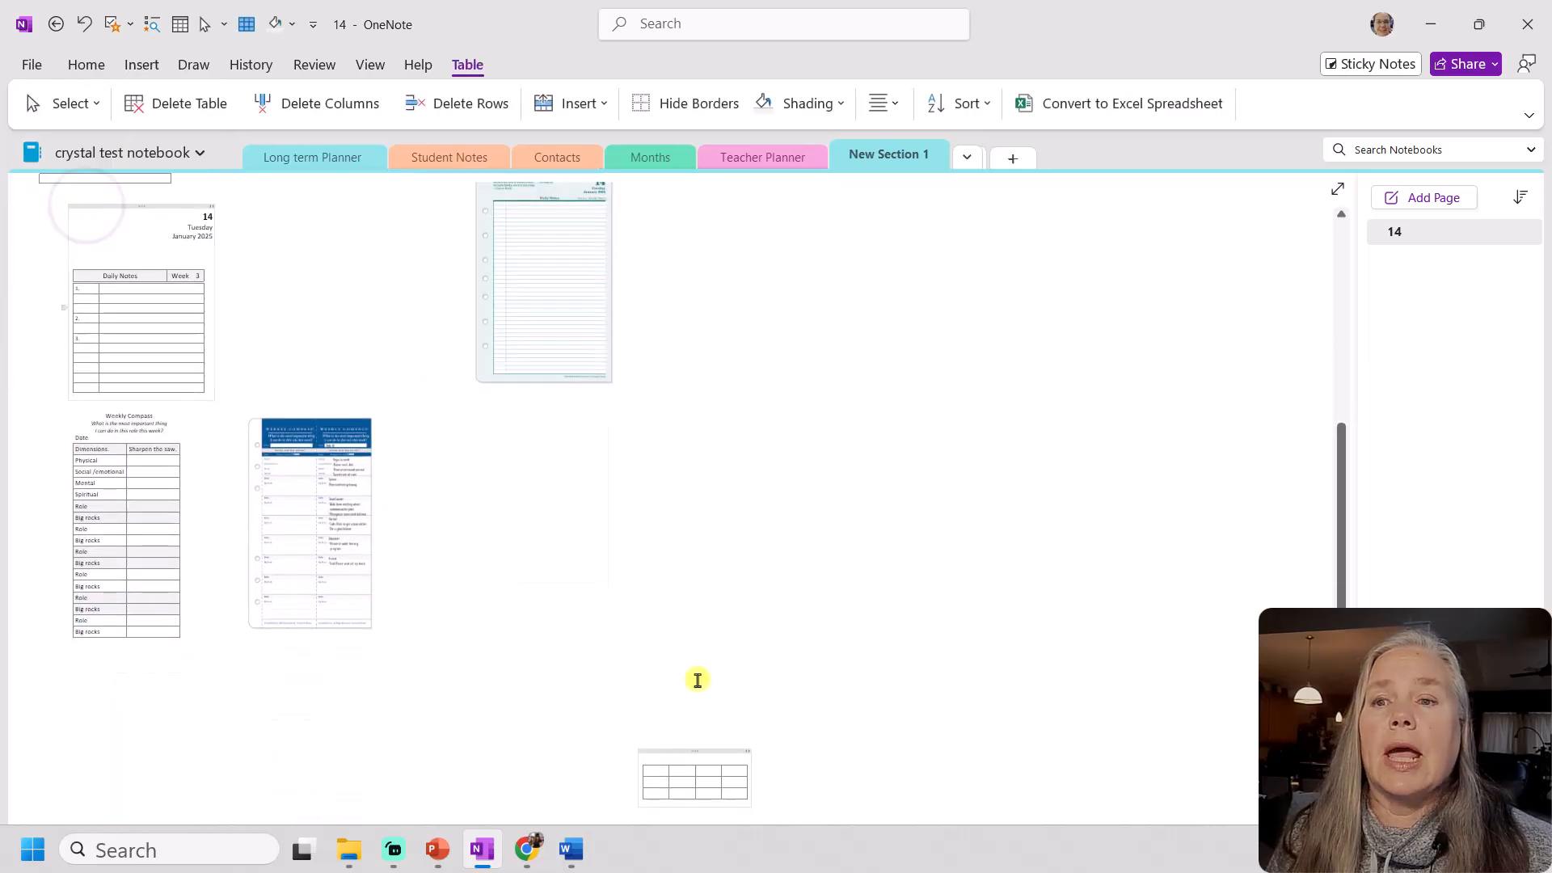
left_click_drag(691, 750, 716, 202)
scroll(765, 302, "up", 2)
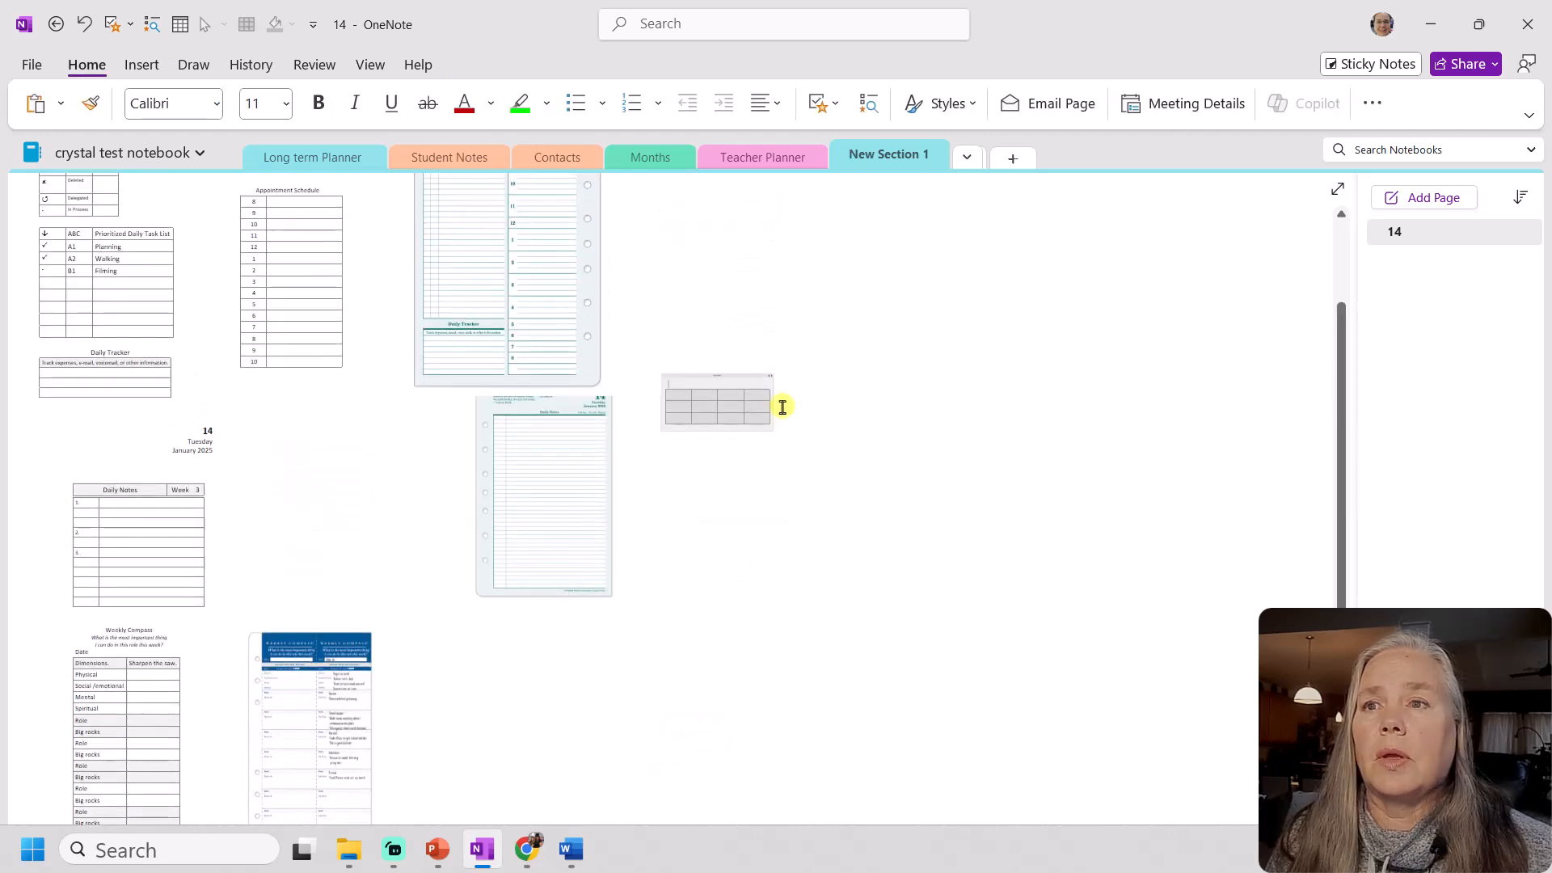
left_click_drag(716, 347, 714, 202)
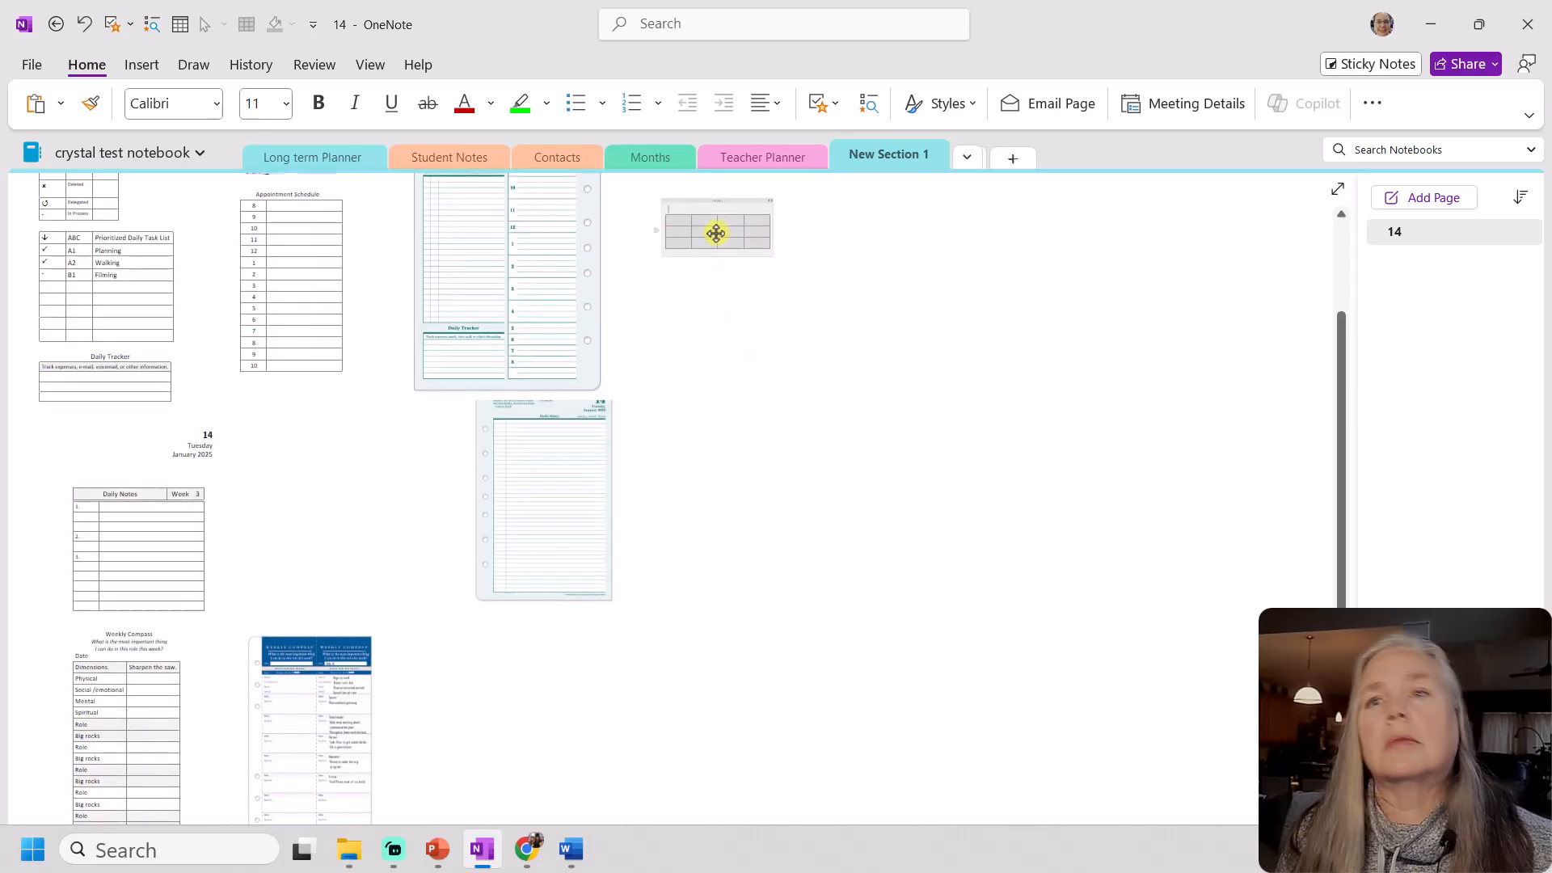
scroll(725, 344, "up", 2)
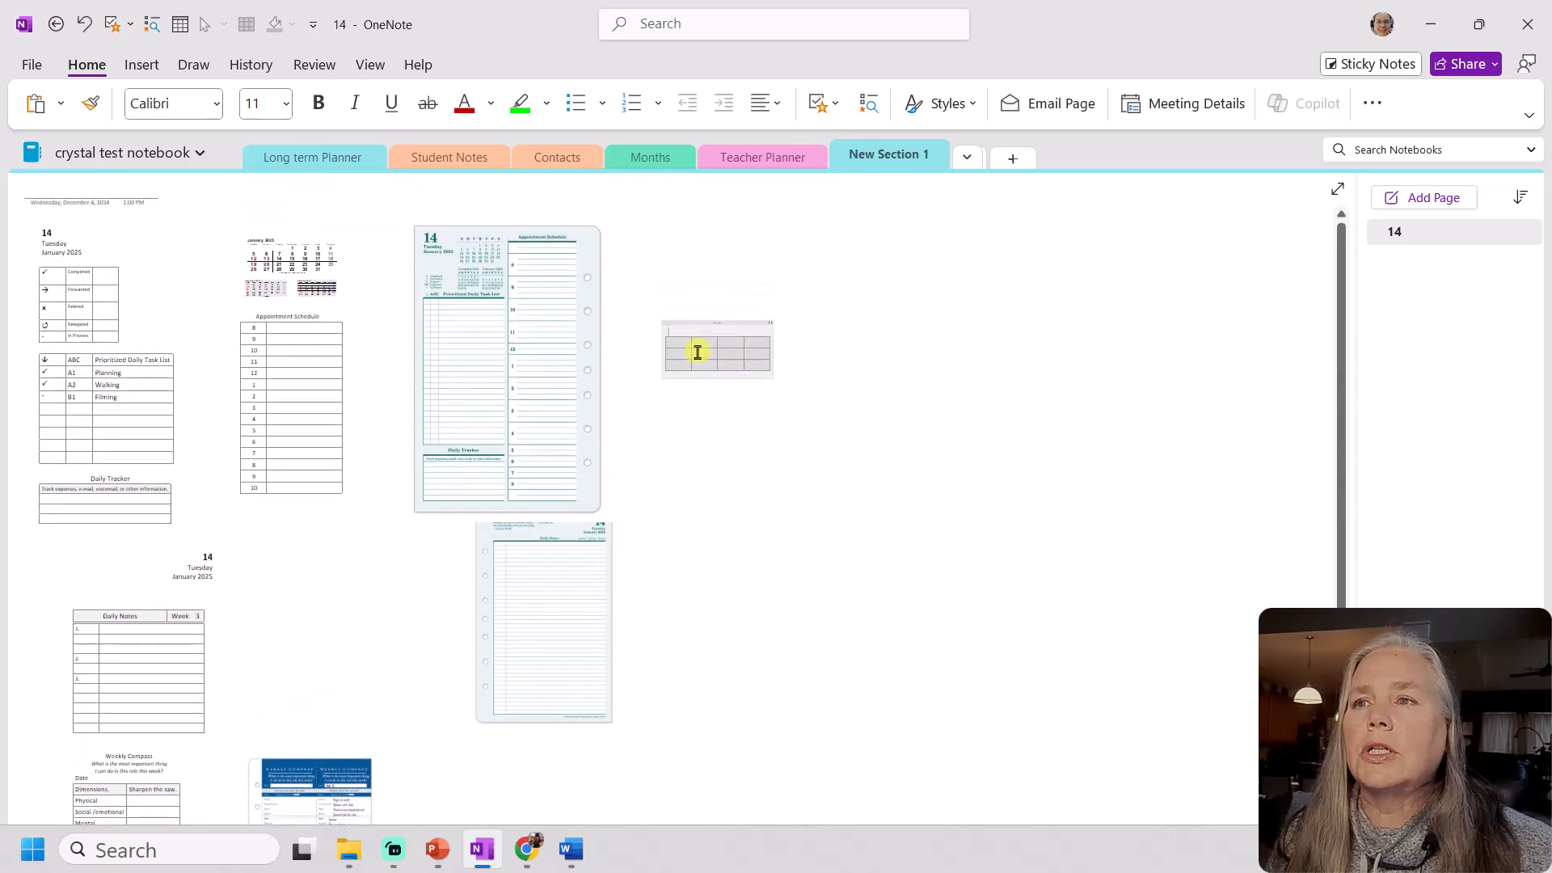
Copy the whole container holding the January 14 heading, symbol key, Prioritized Daily Task List and Daily Tracker
left_click(127, 240)
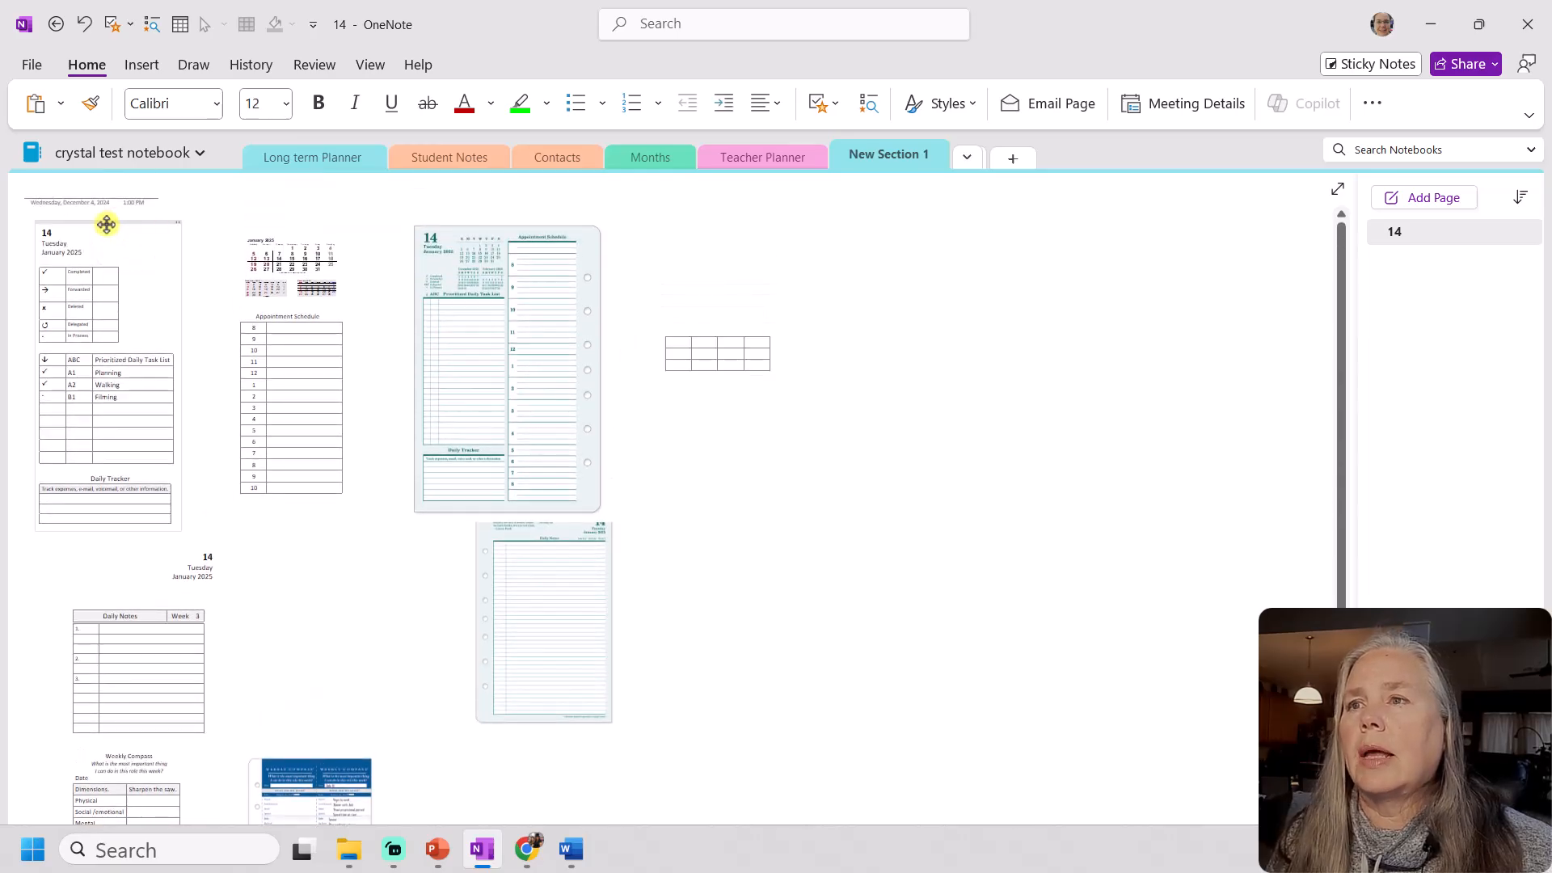
left_click(107, 222)
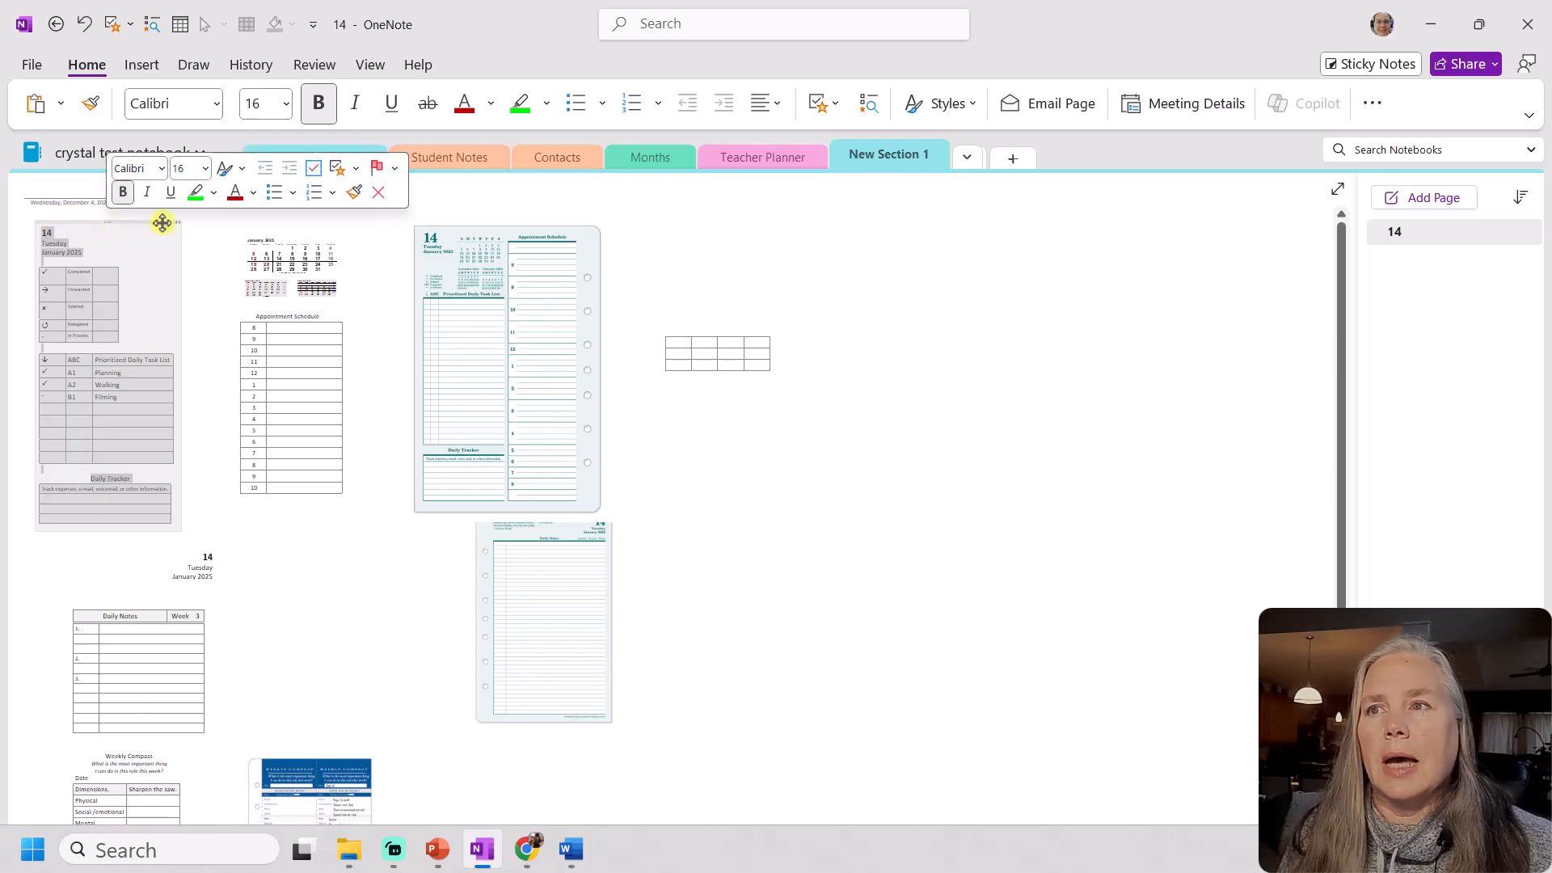
right_click(111, 243)
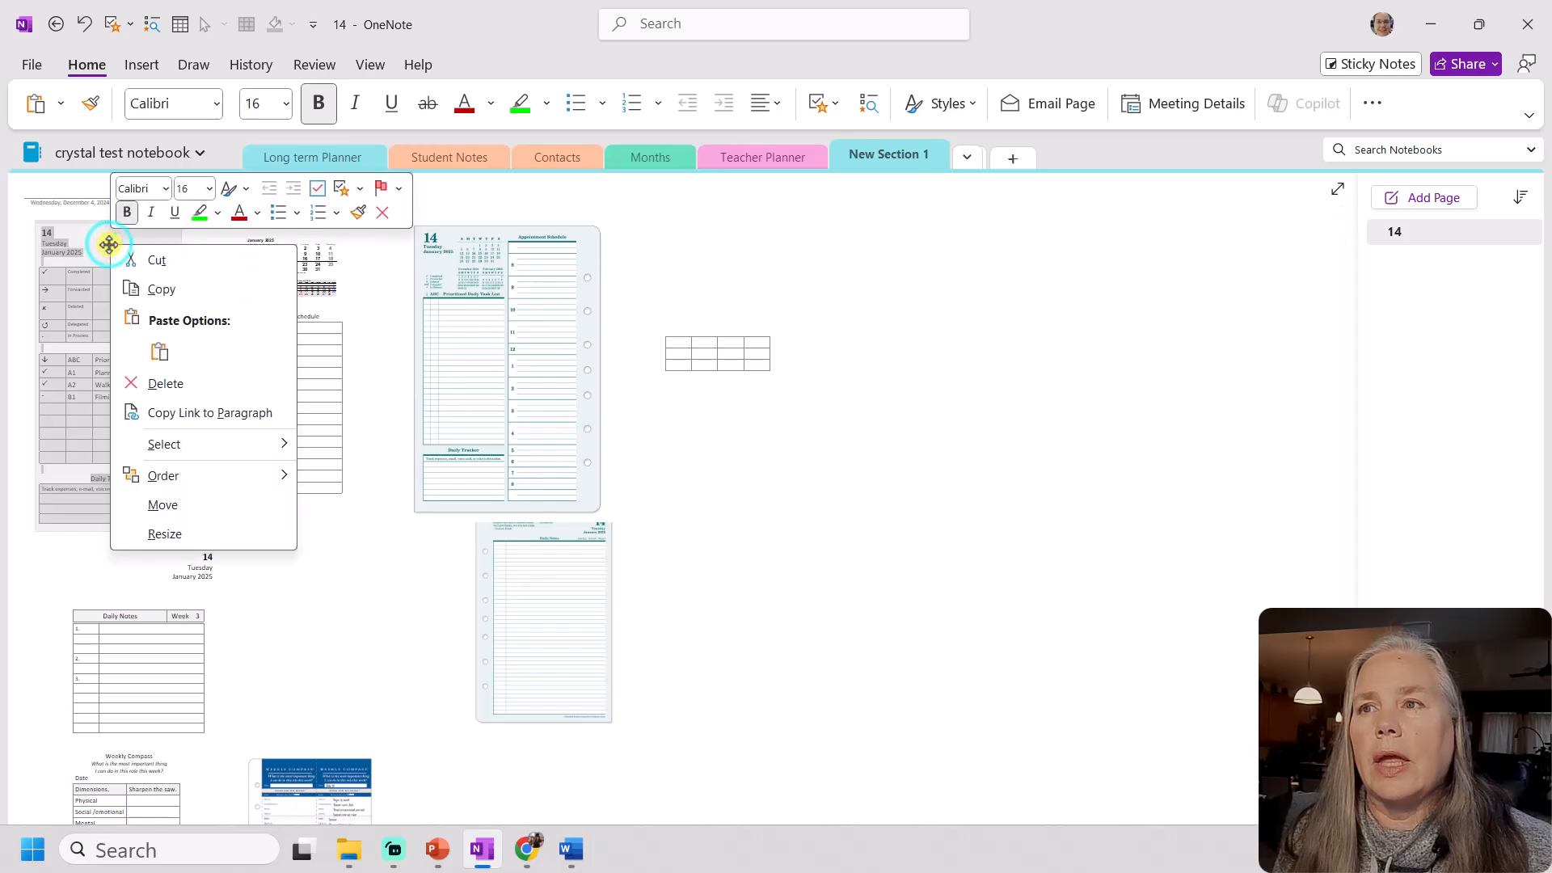
left_click(159, 291)
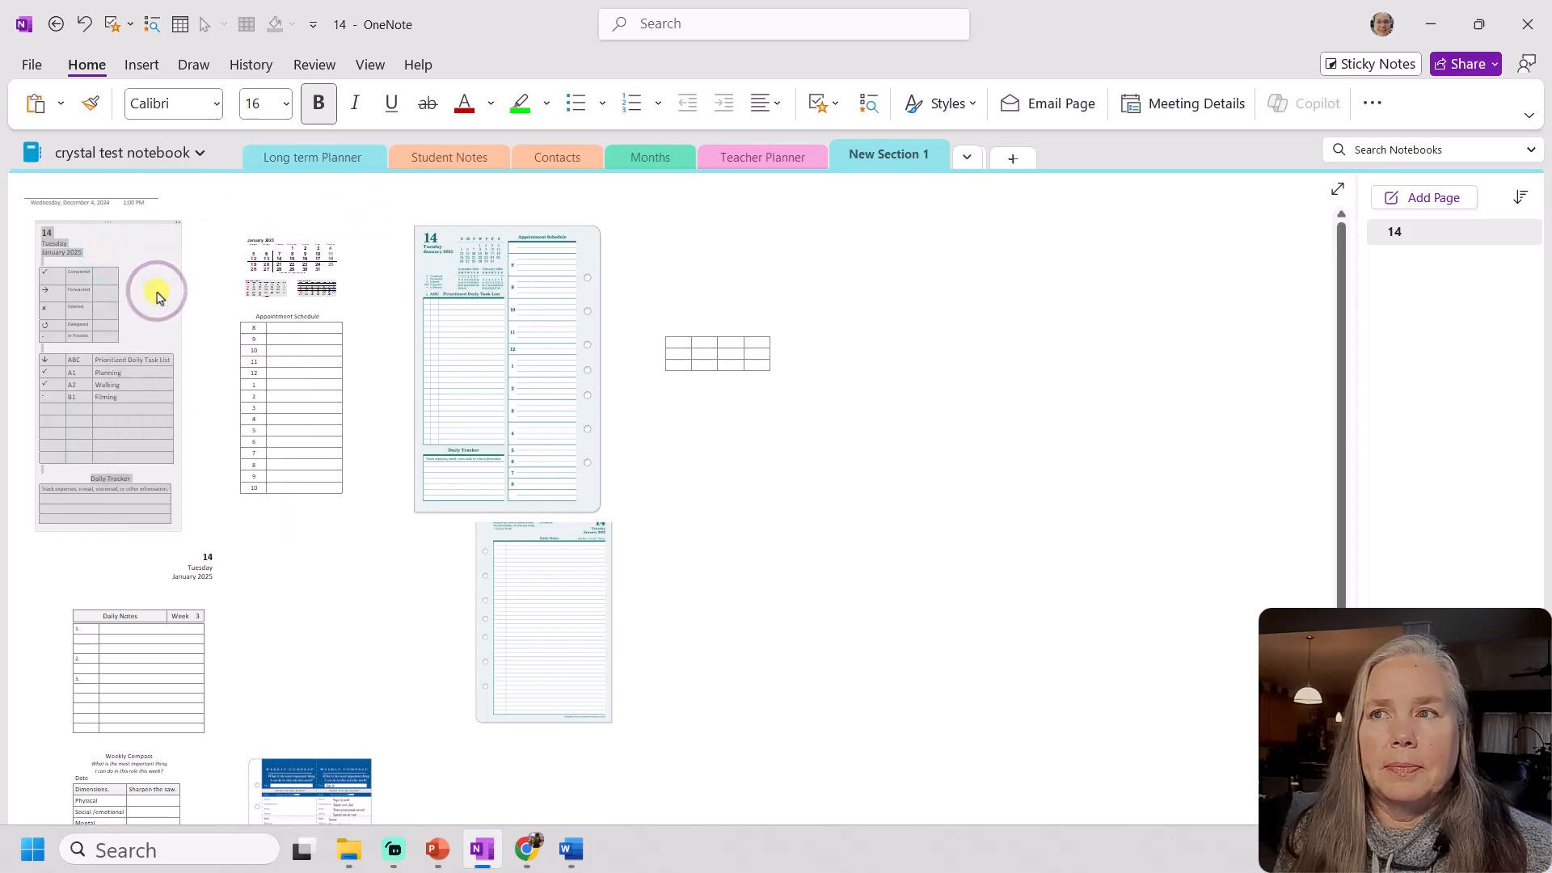
Paste the copied planner container into the first cell of the new table's second row with source formatting, and review the pasted content
left_click(670, 354)
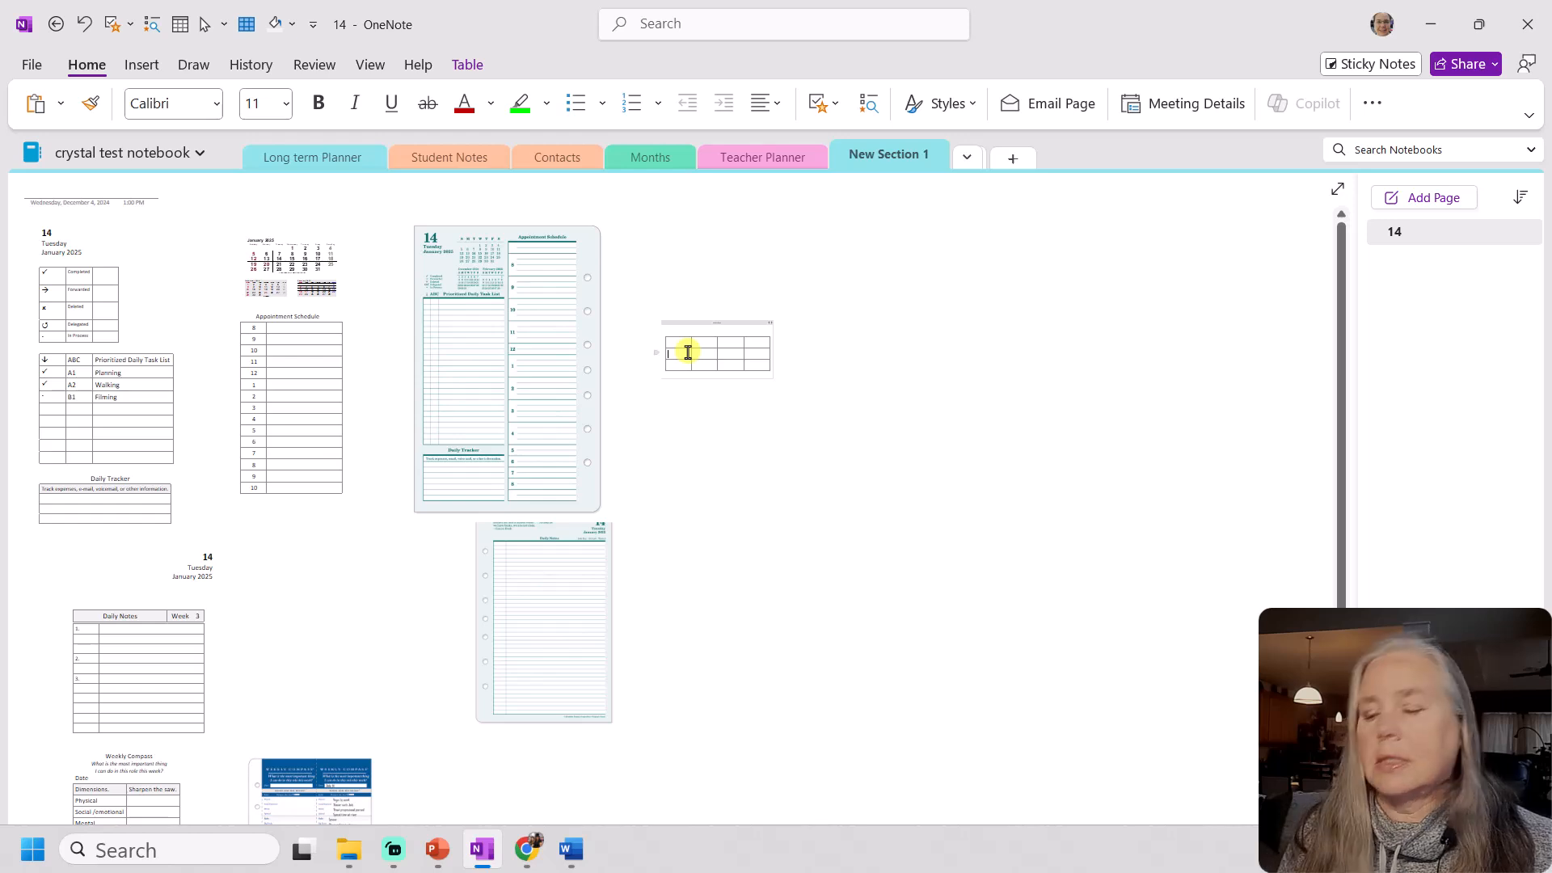
scroll(688, 352, "up", 8)
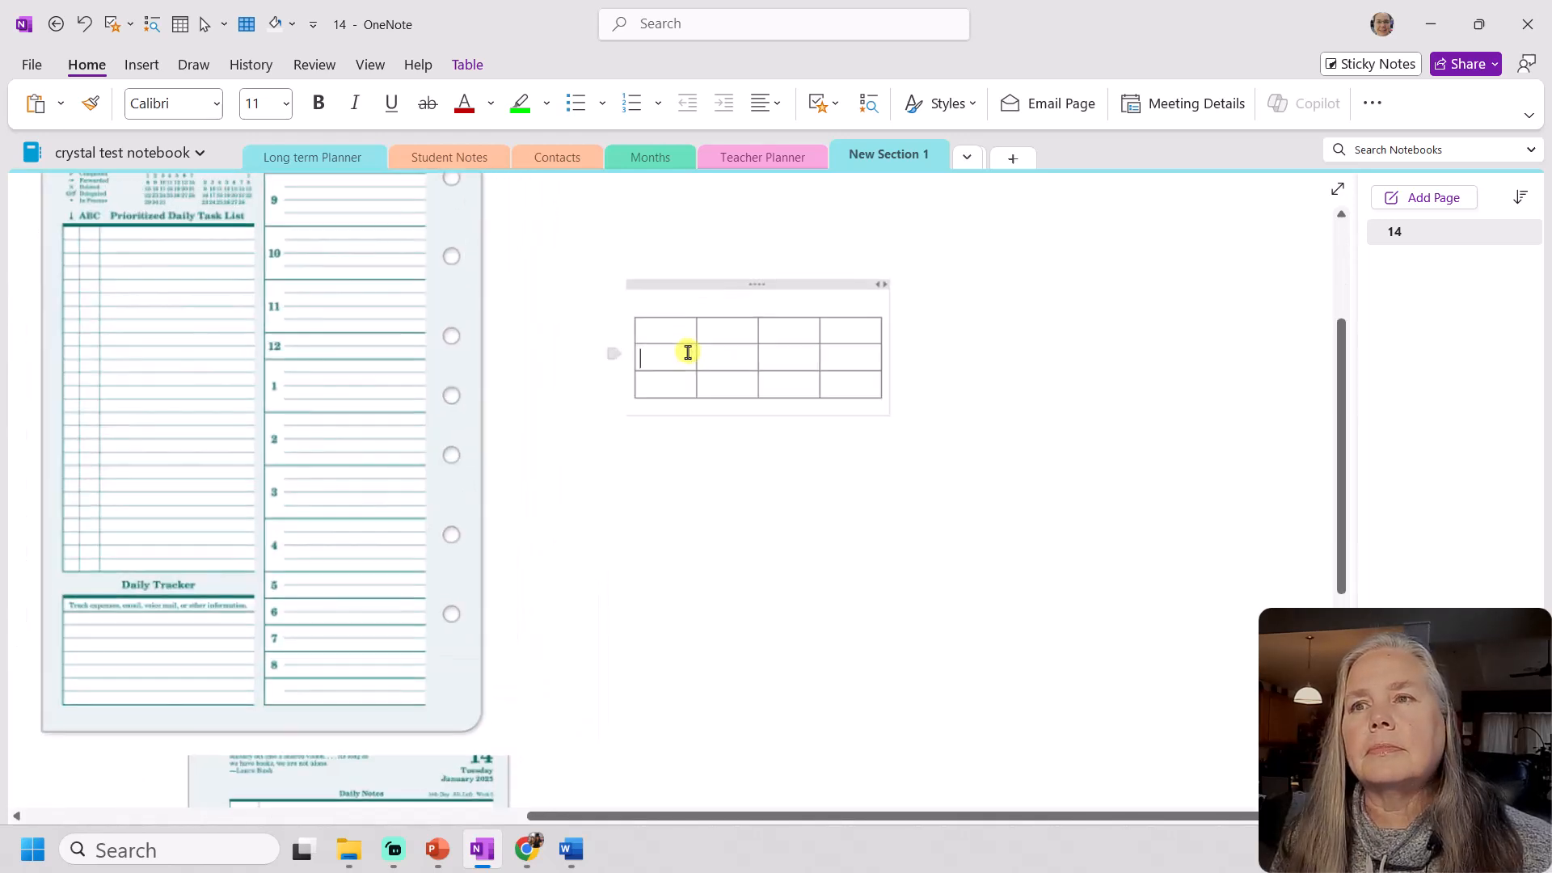
left_click(688, 352)
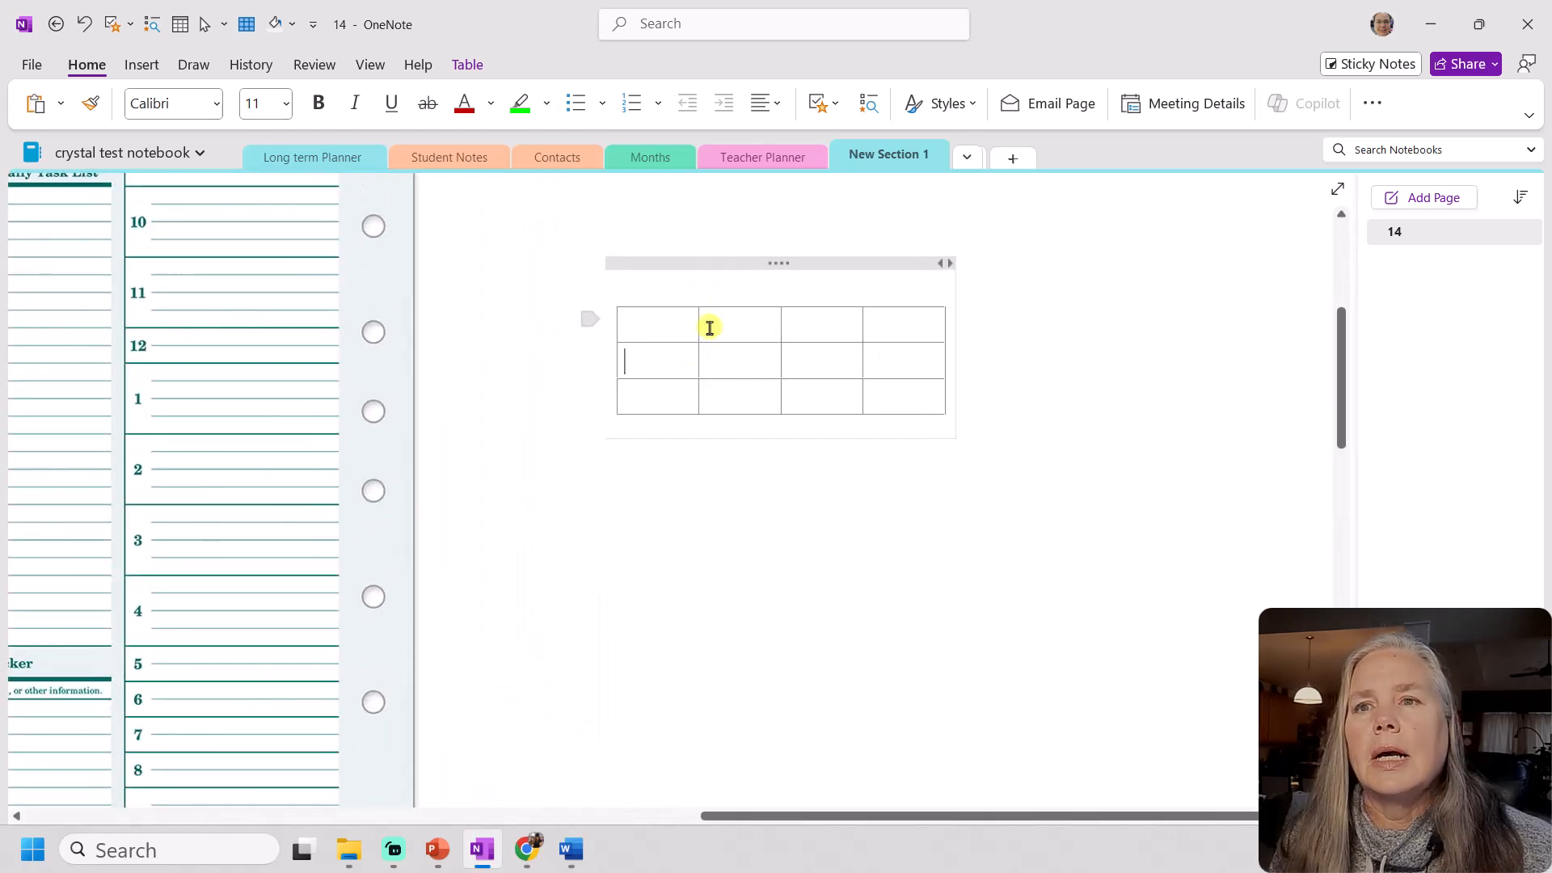
right_click(636, 362)
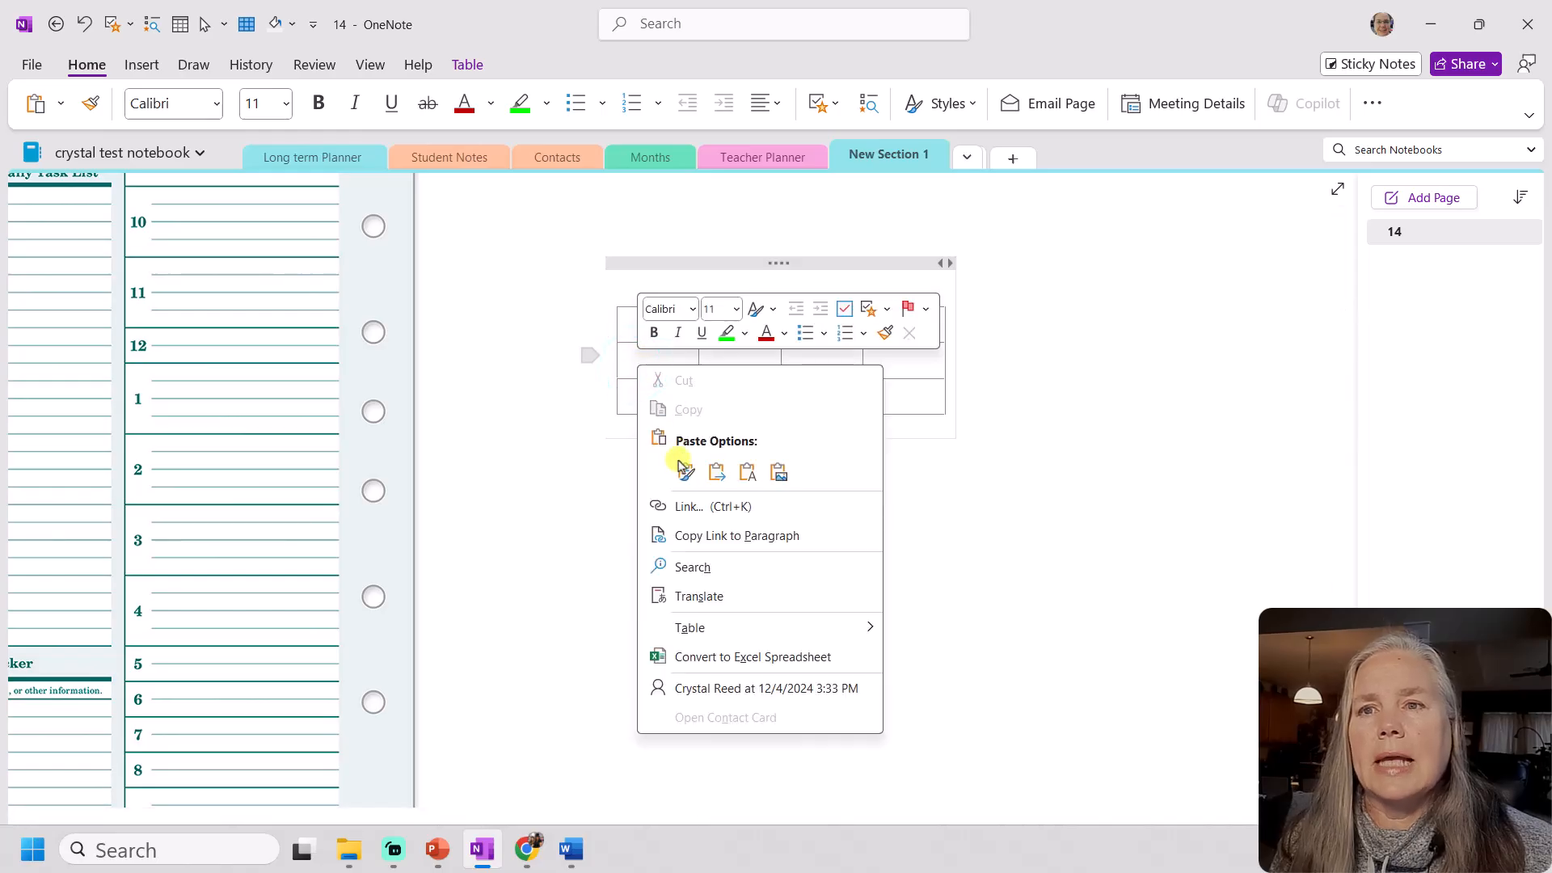
left_click(686, 472)
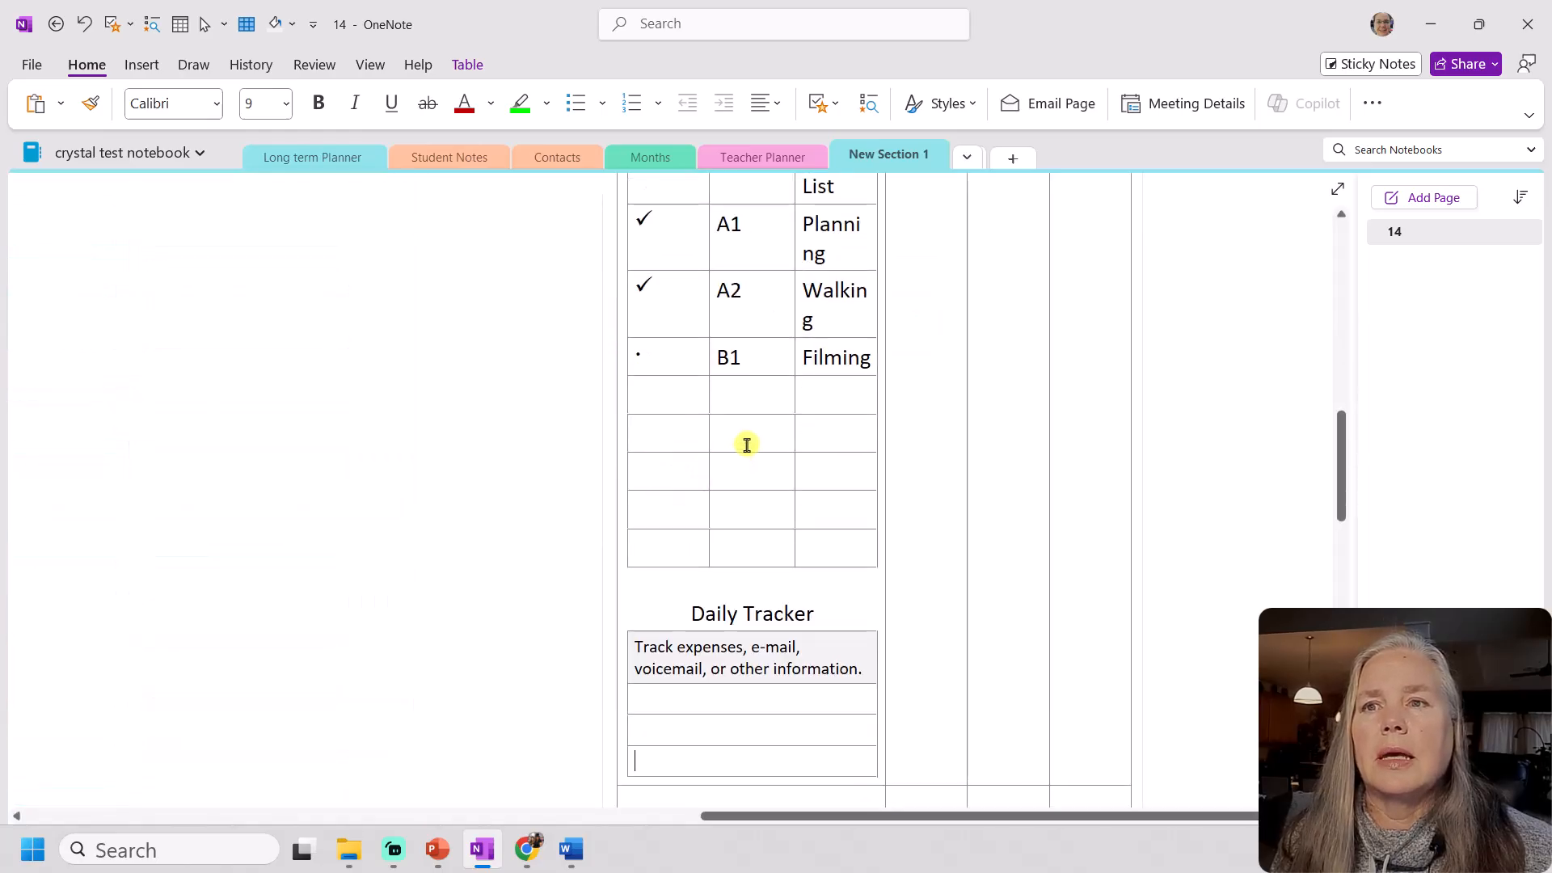
scroll(747, 445, "up", 7)
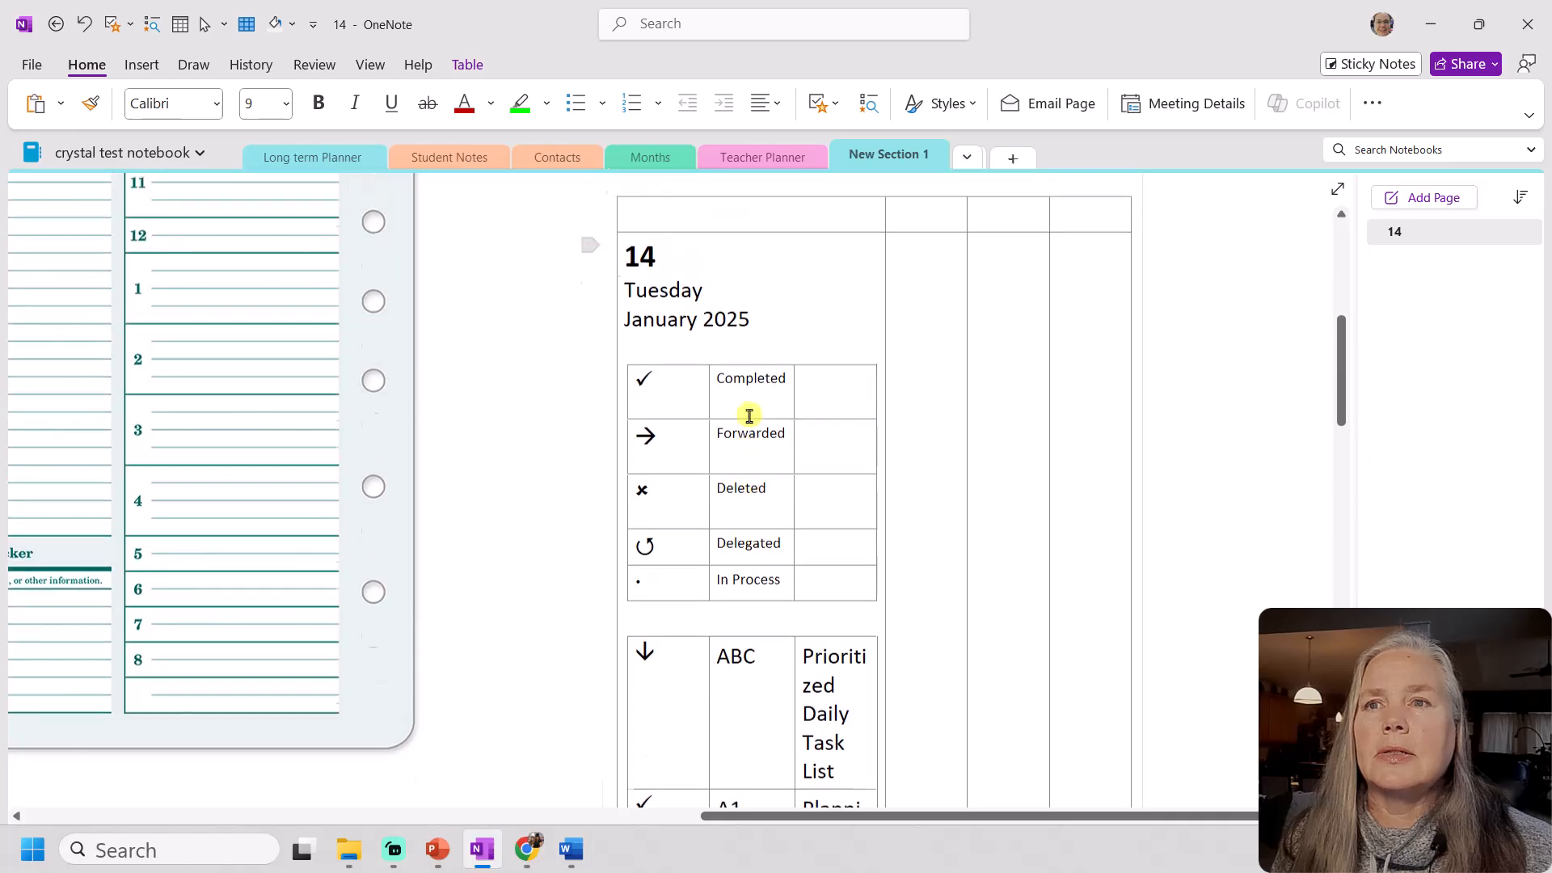
scroll(749, 416, "up", 1)
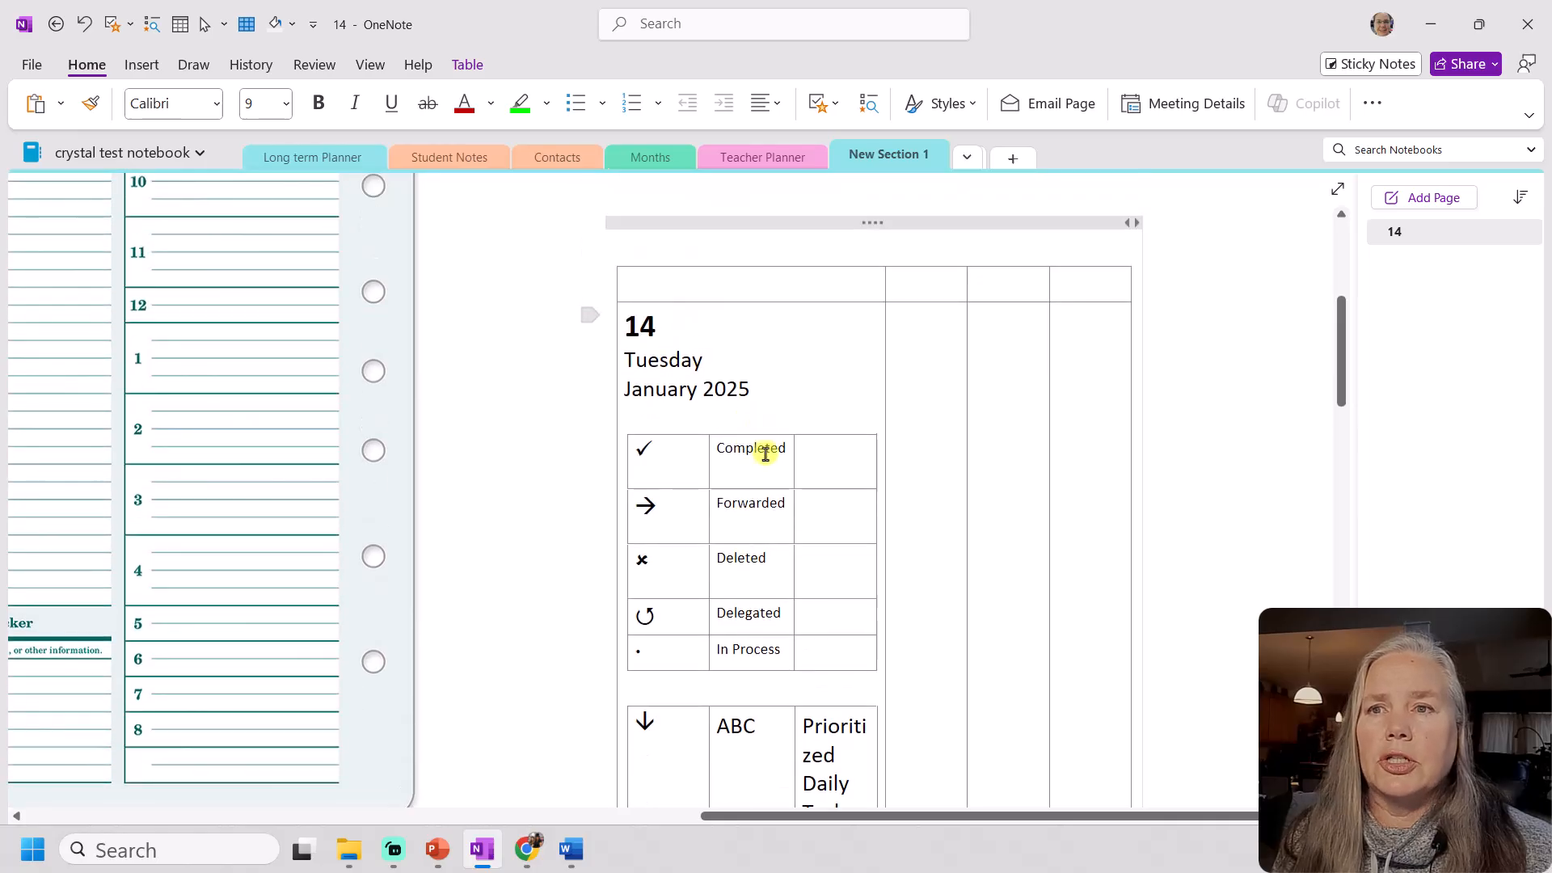
scroll(767, 443, "down", 7)
scroll(747, 454, "down", 3)
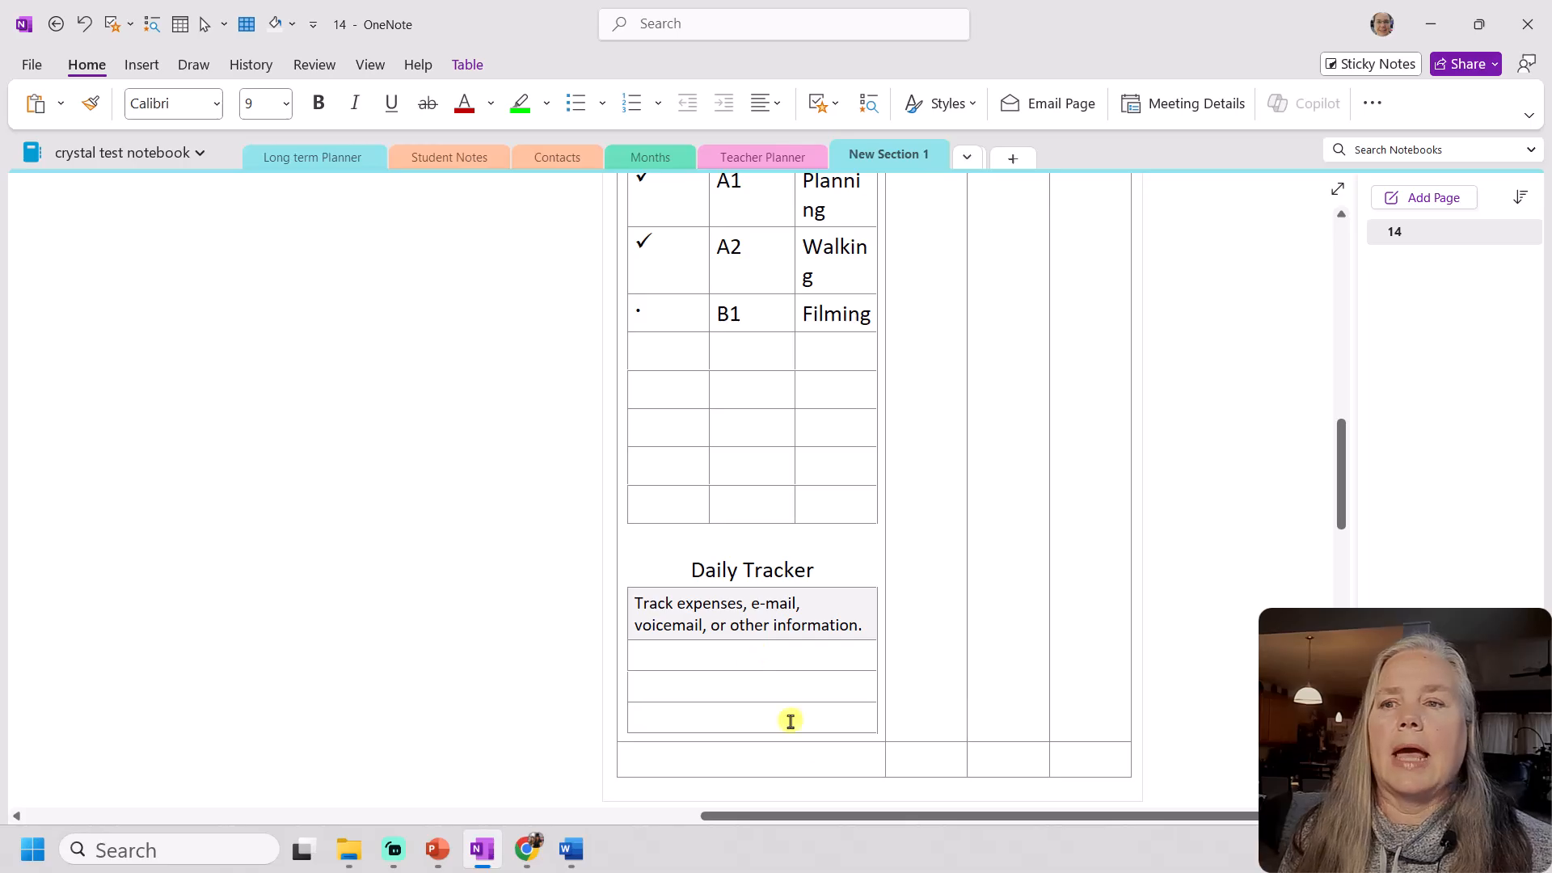
left_click_drag(817, 816, 244, 772)
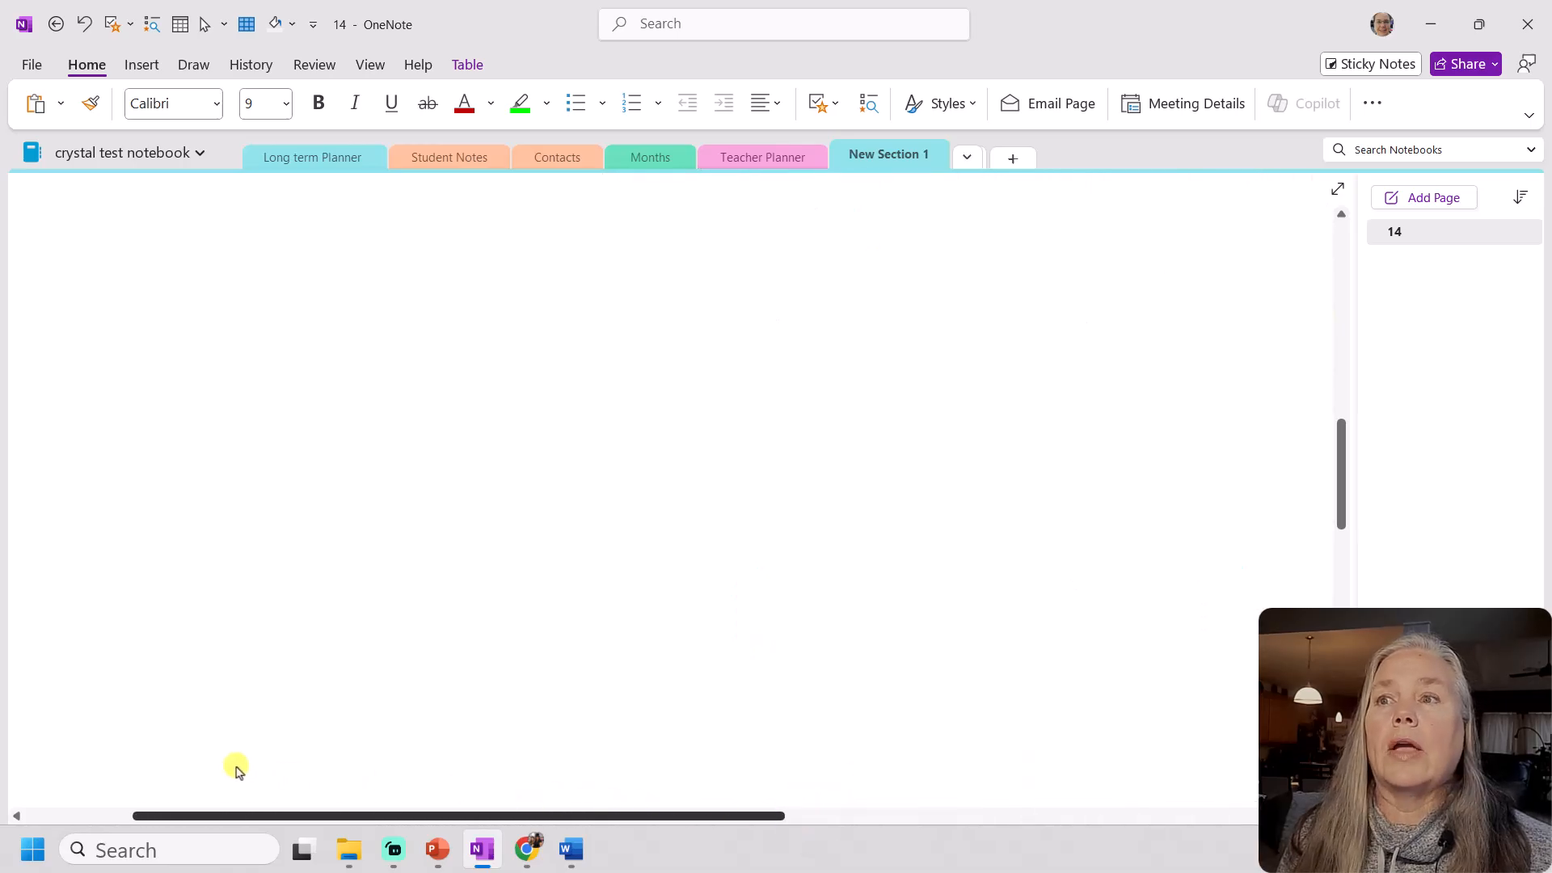
Copy the whole container holding the January 2025, December and February calendars and the Appointment Schedule
scroll(260, 687, "up", 10)
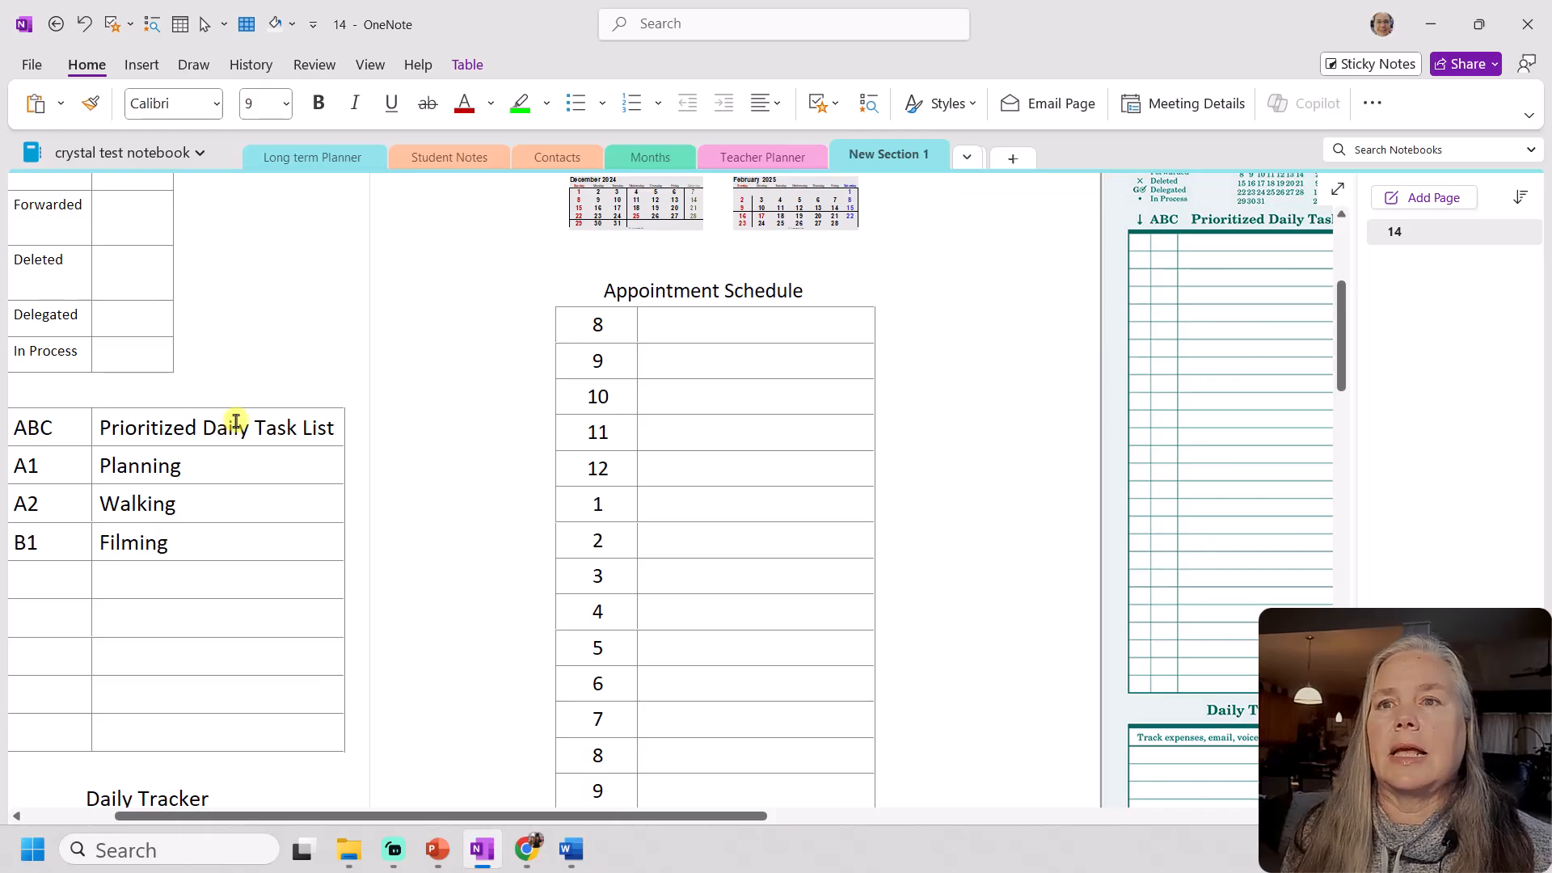
scroll(235, 420, "up", 3)
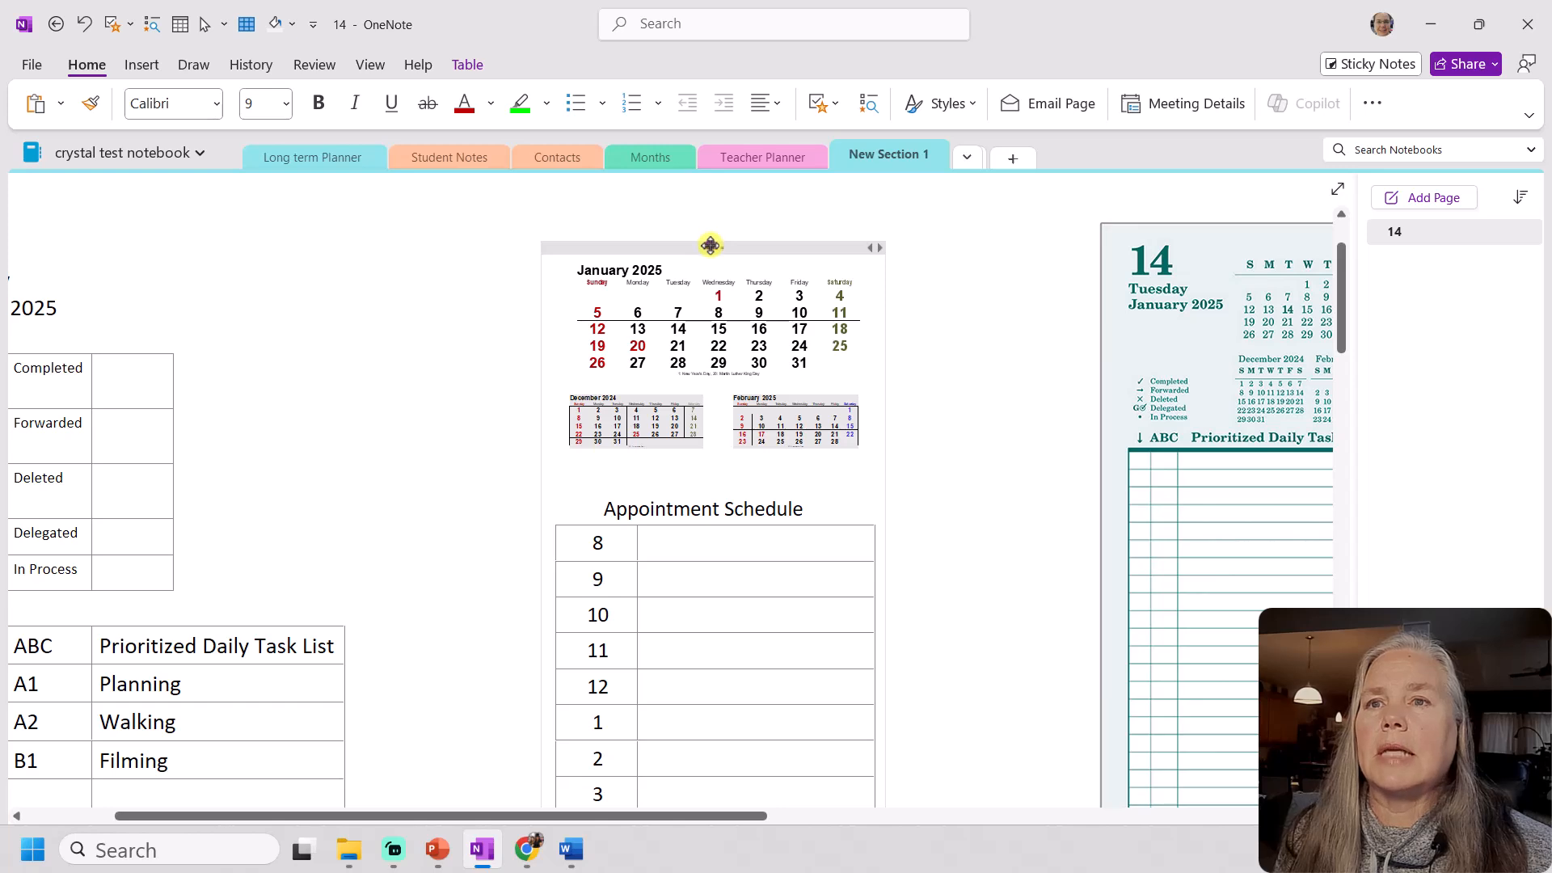
left_click(711, 245)
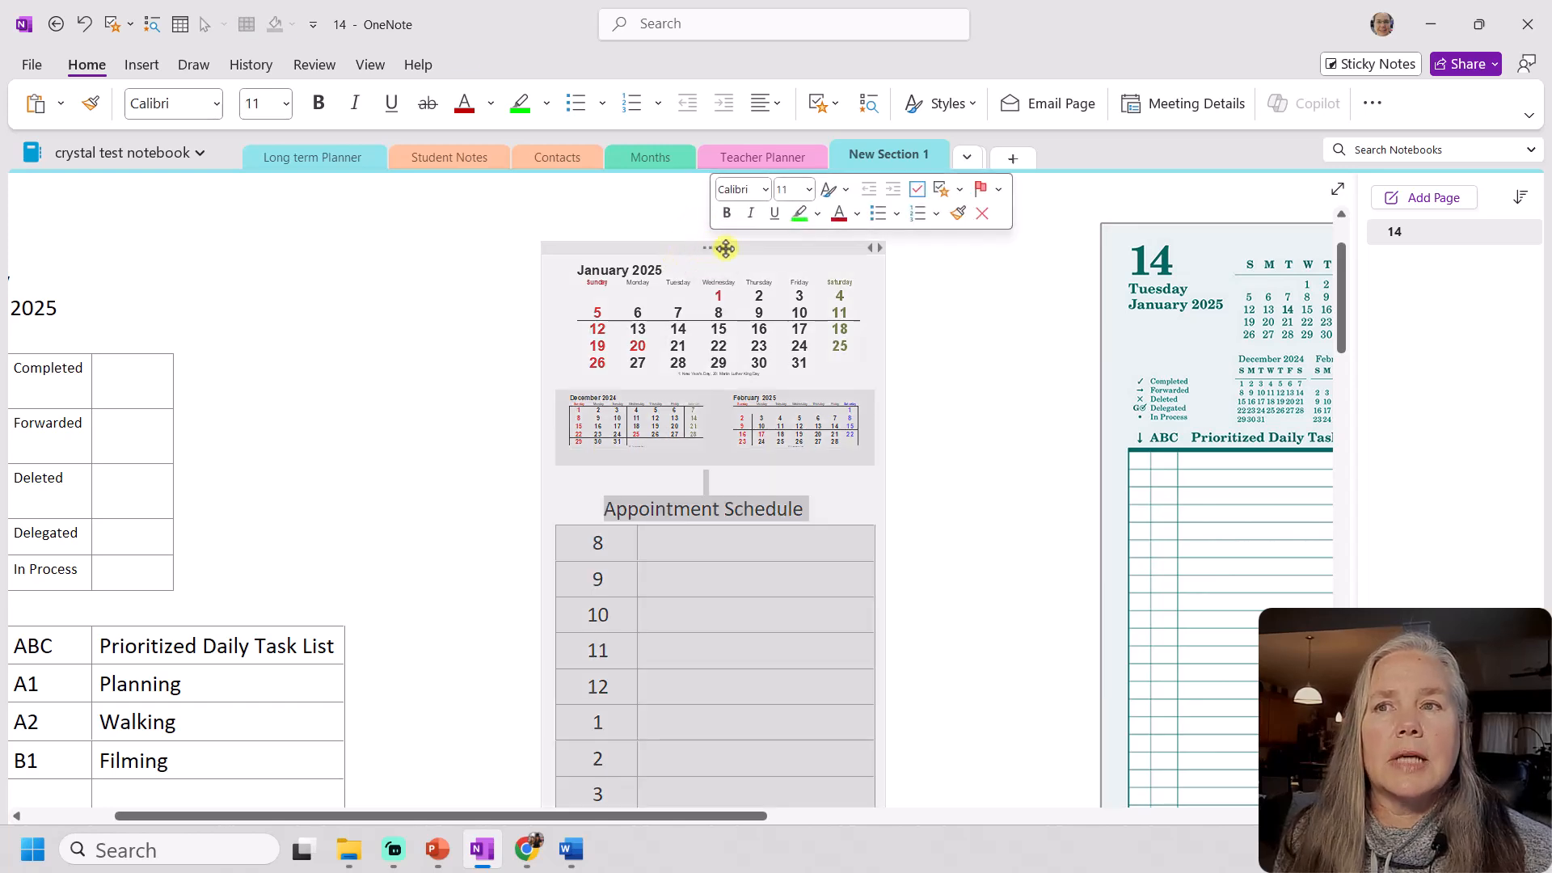
right_click(726, 248)
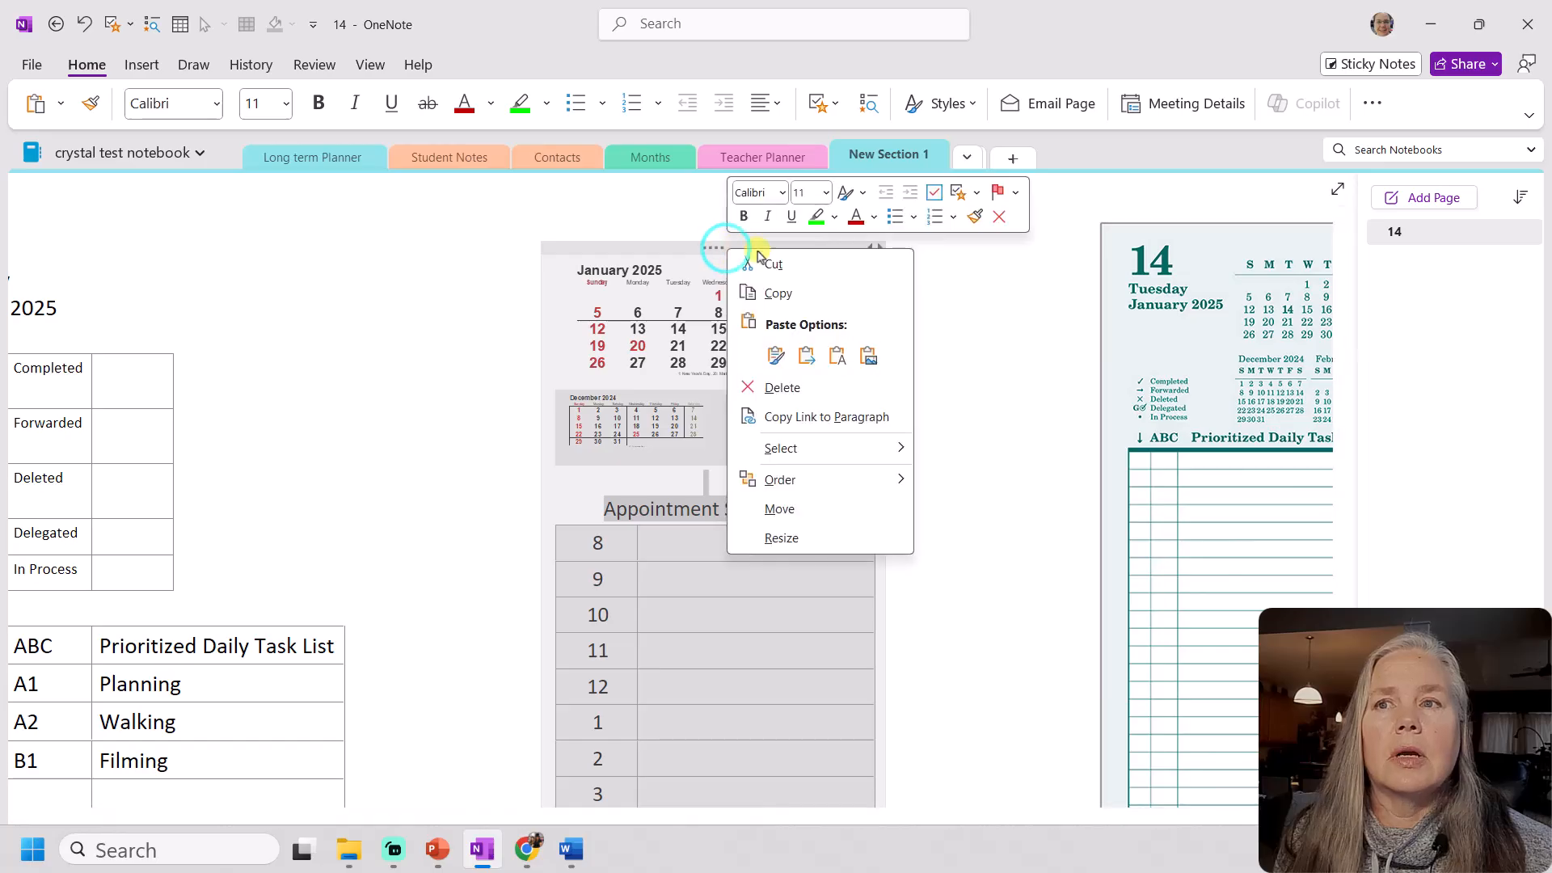
left_click(760, 295)
Paste the calendars and Appointment Schedule into the second cell of the layout table's second row, keeping source formatting, and review the result
left_click_drag(694, 818, 1255, 730)
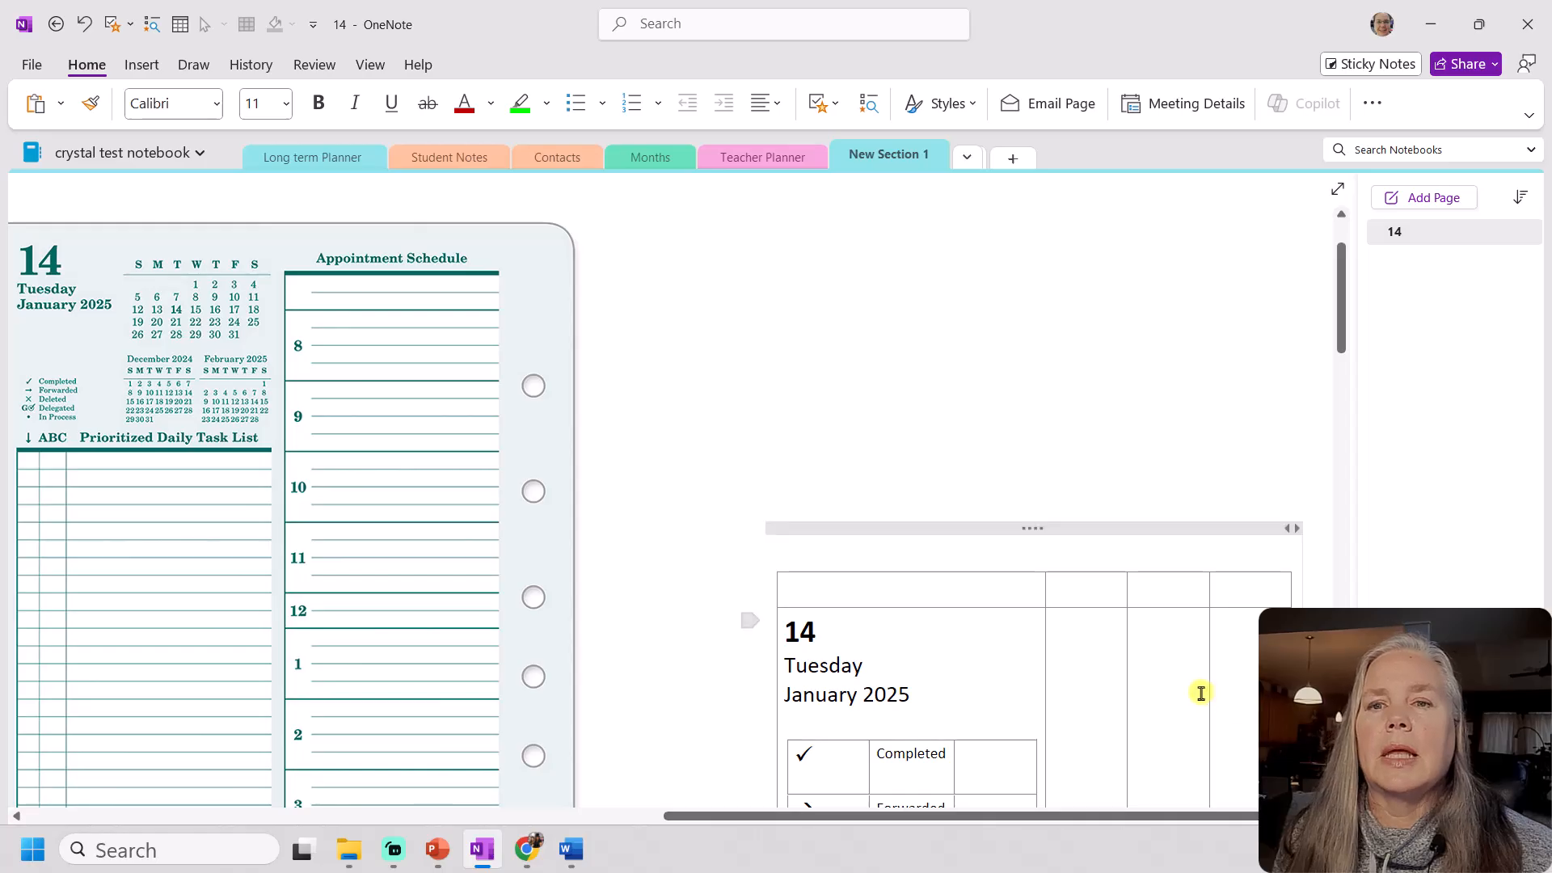
scroll(1118, 513, "down", 3)
left_click(1067, 450)
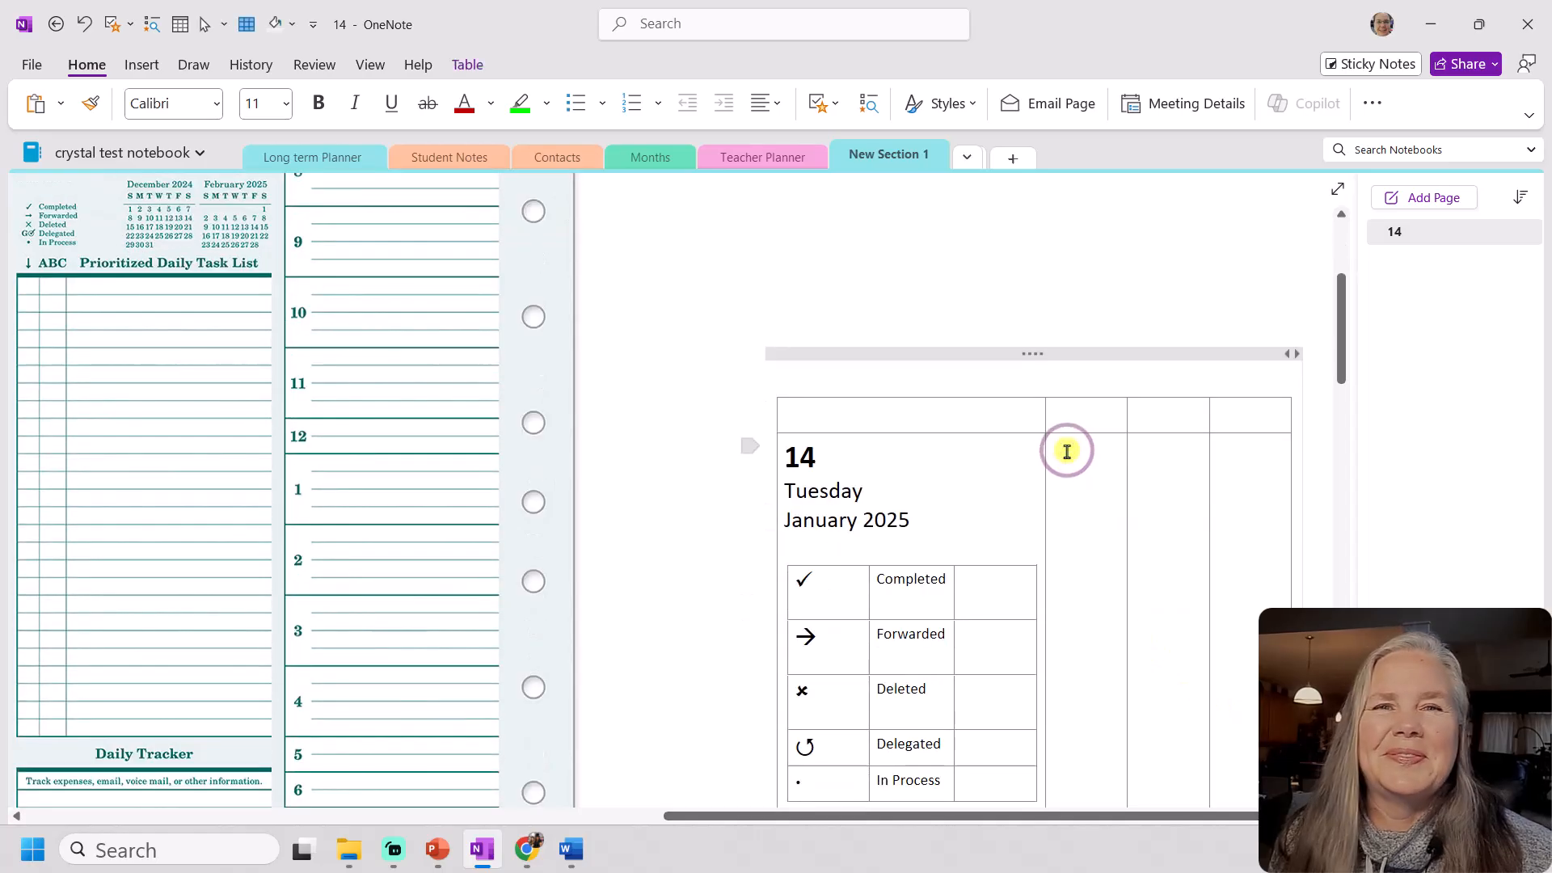
right_click(1067, 450)
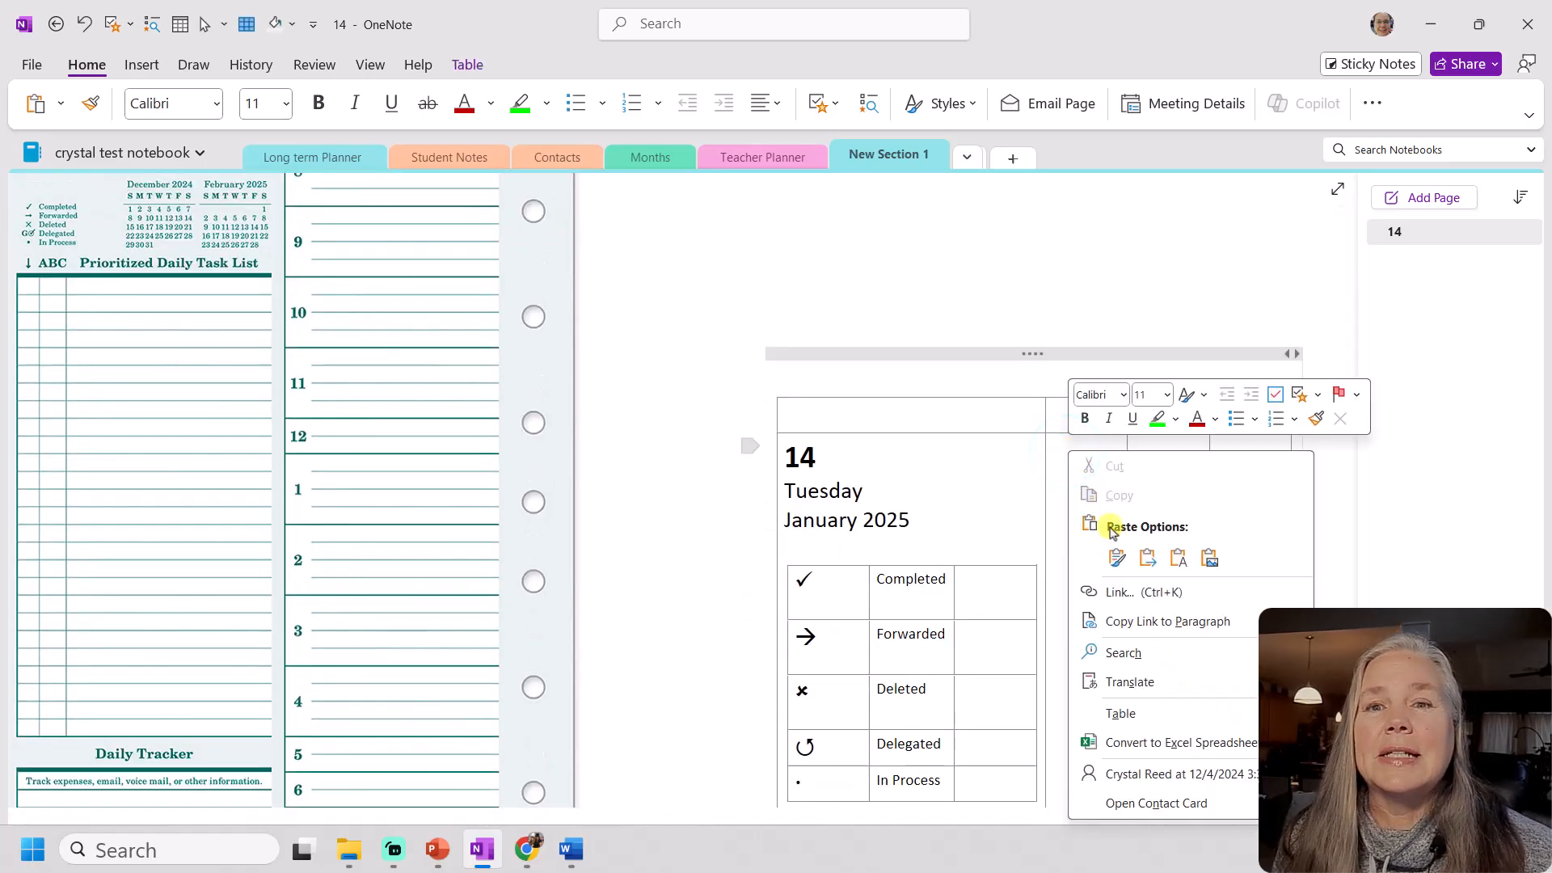
left_click(1117, 553)
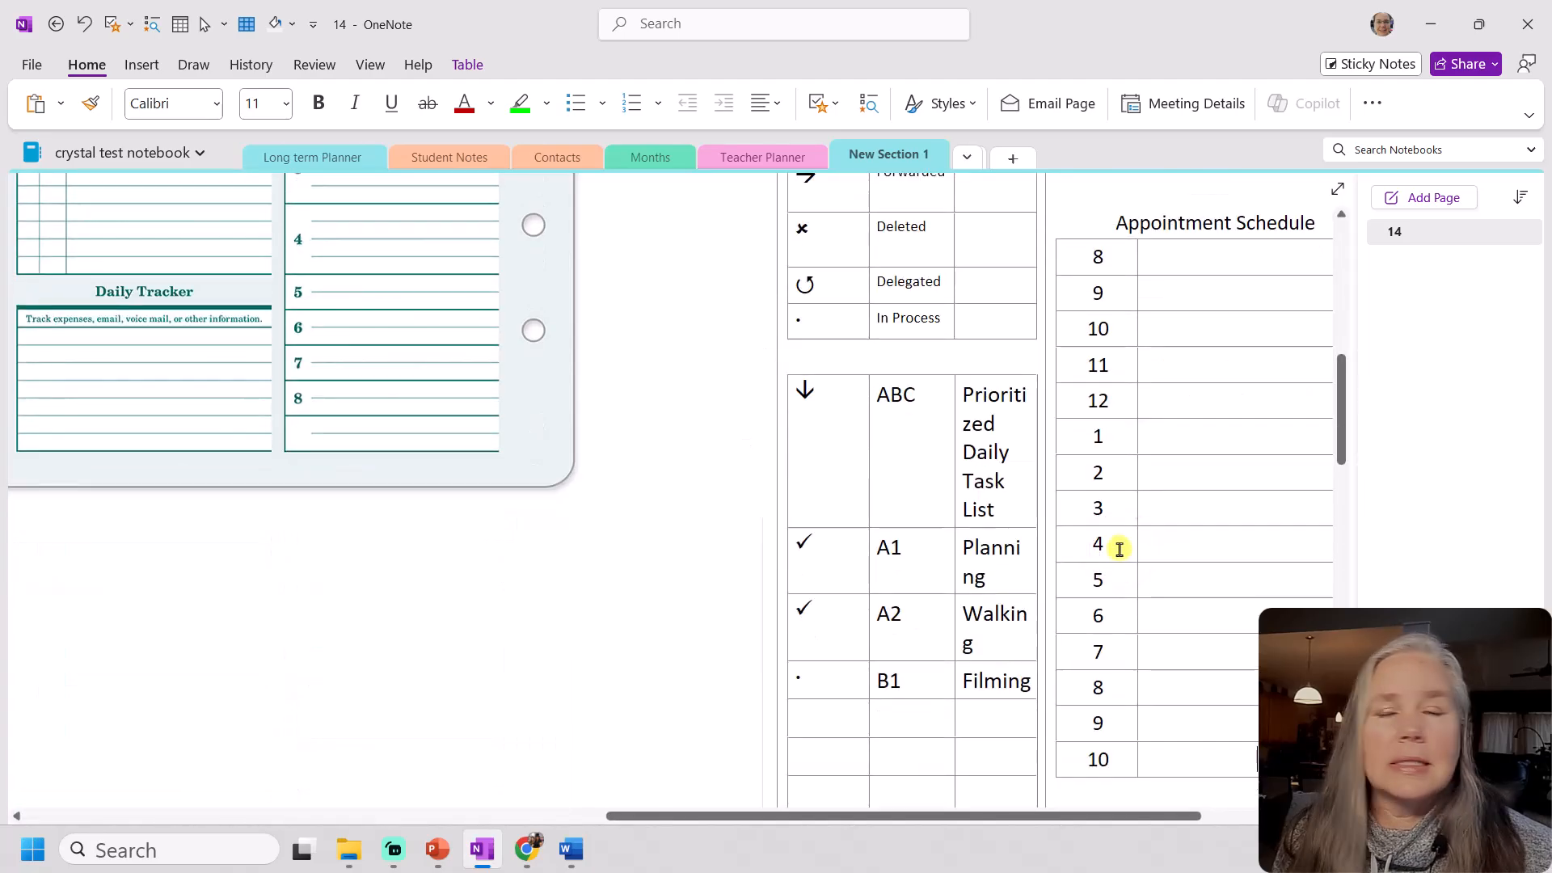
scroll(1120, 550, "up", 5)
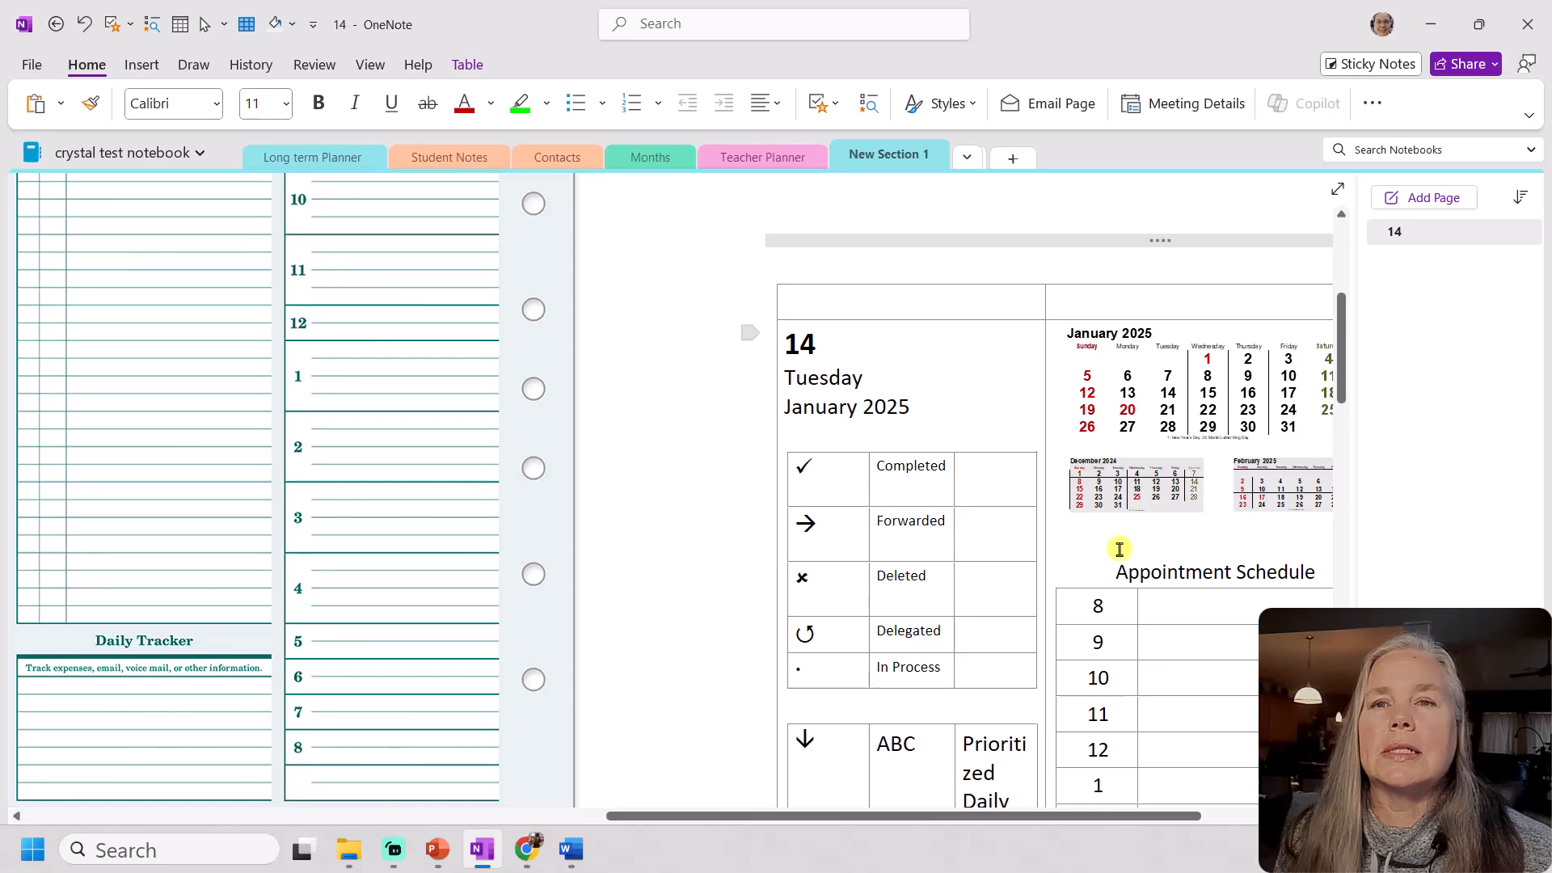
left_click_drag(1068, 815, 1249, 800)
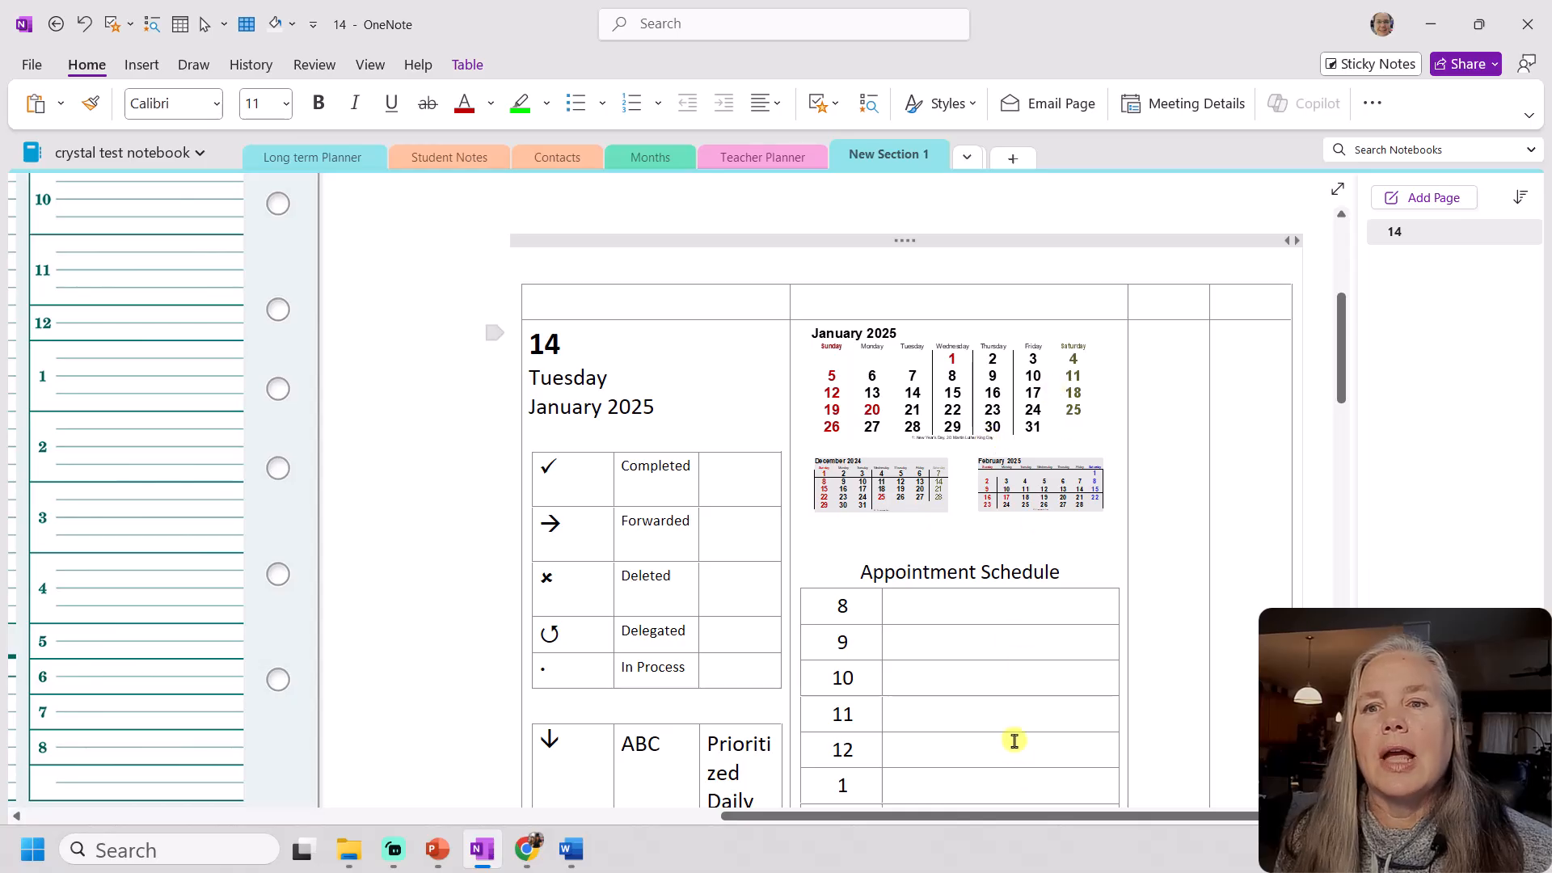
scroll(1007, 641, "down", 5)
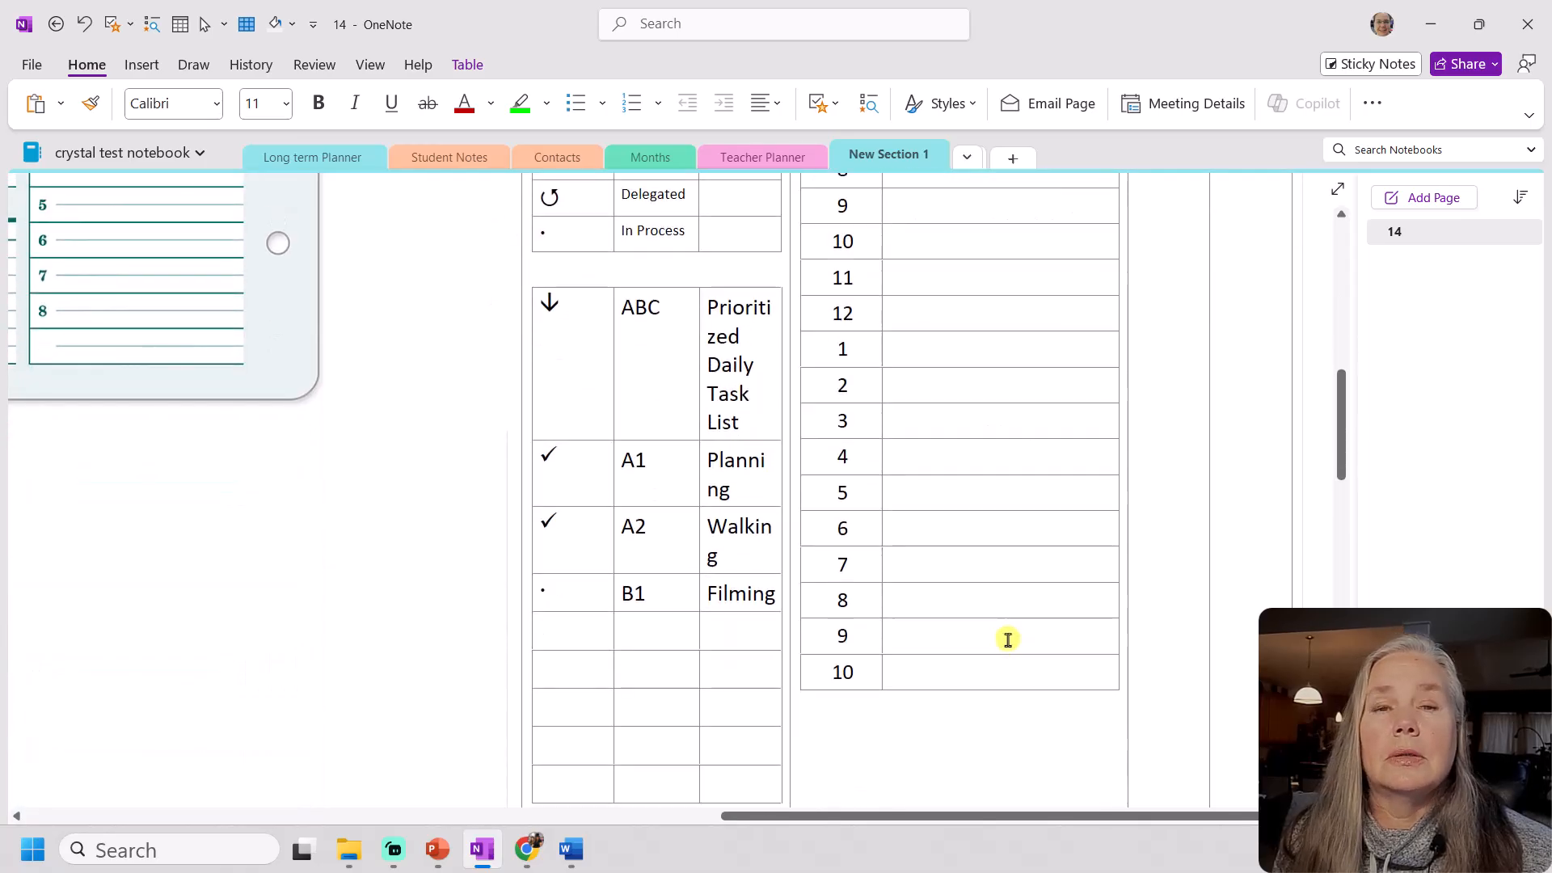
Copy the whole container holding the right-aligned January 14 heading and the Daily Notes tables
left_click_drag(962, 817, 293, 780)
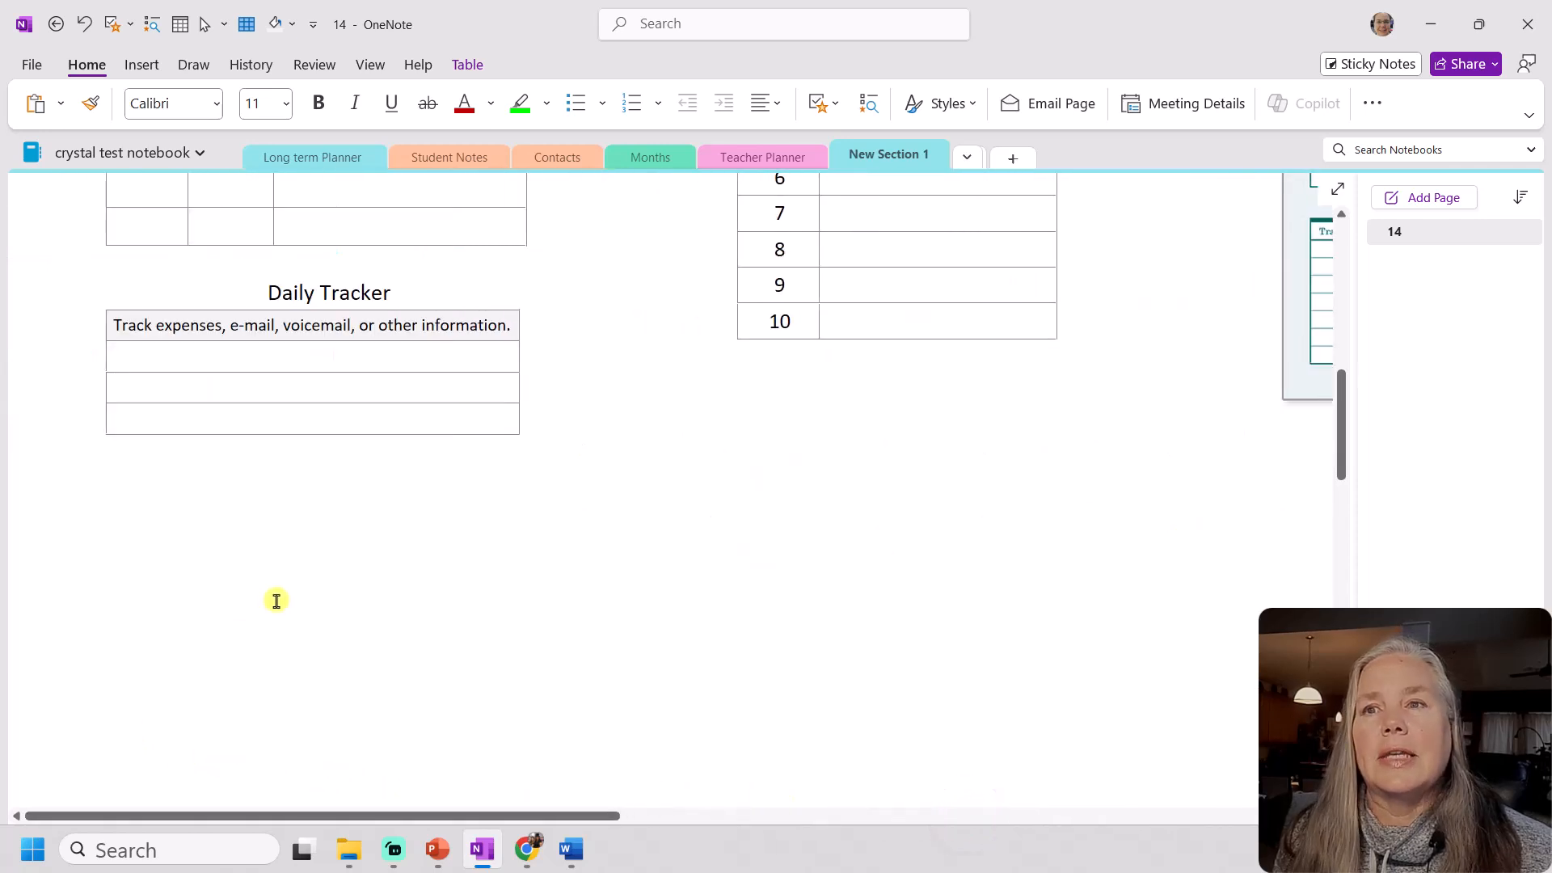
scroll(275, 598, "down", 3)
scroll(285, 595, "down", 5)
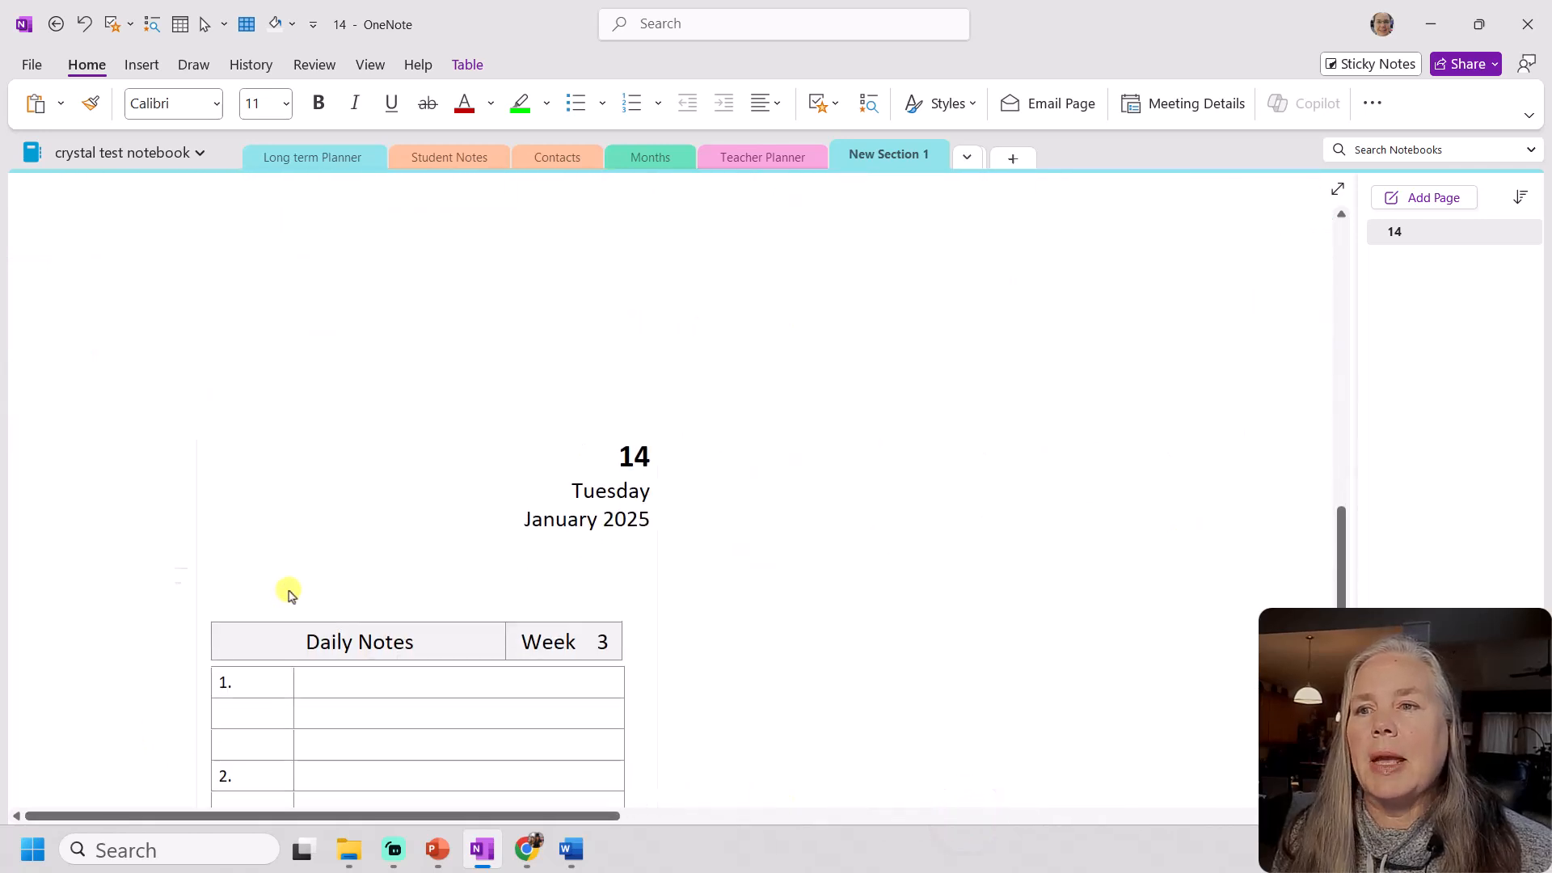
left_click(430, 205)
right_click(430, 205)
left_click(465, 251)
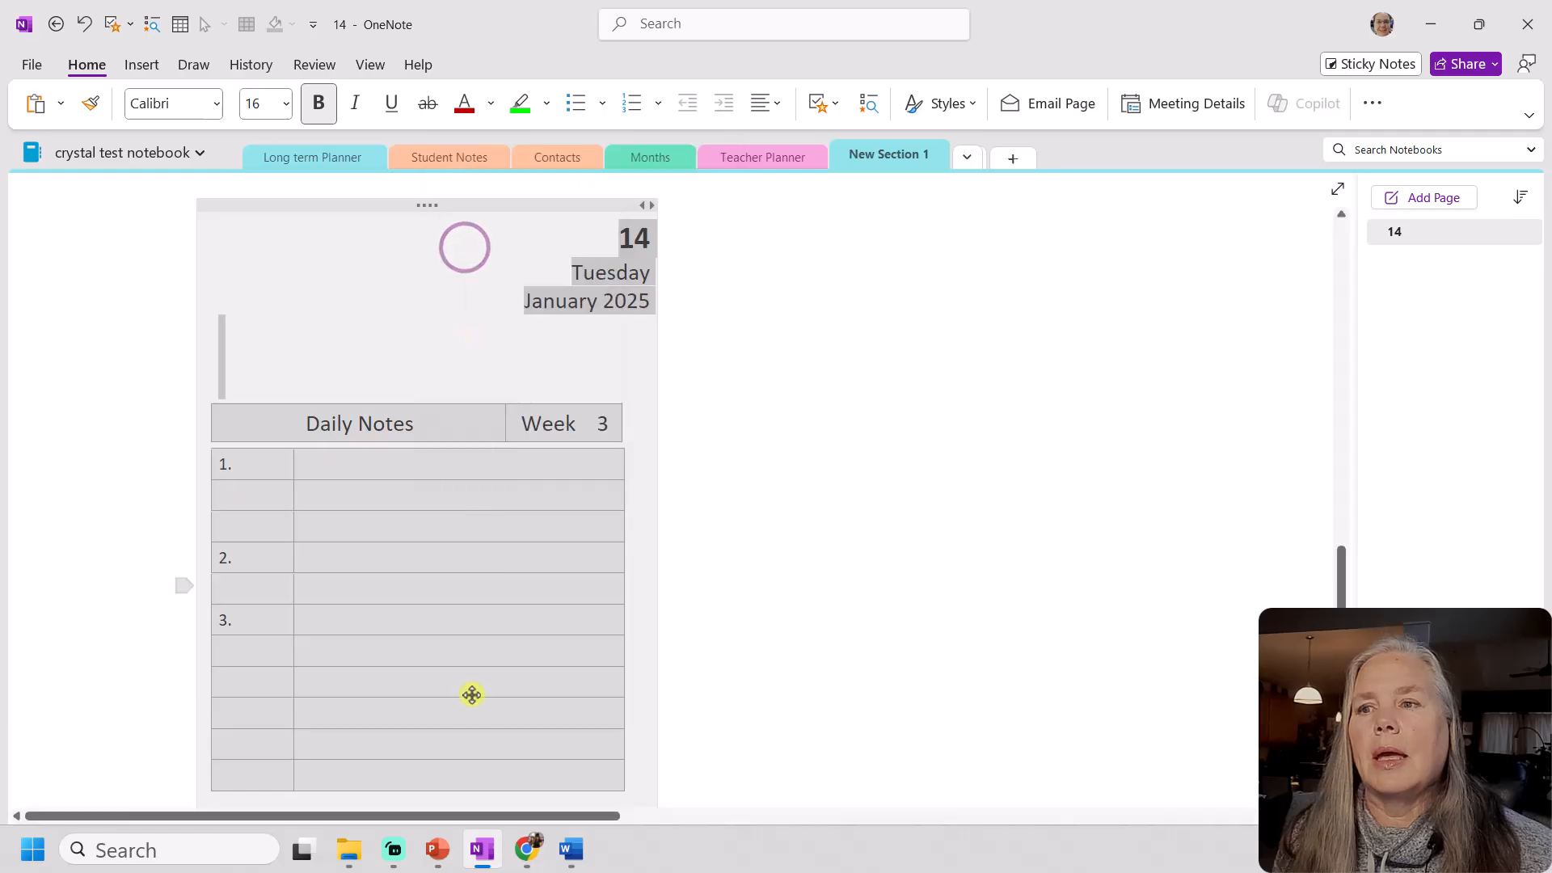
Paste the Daily Notes container into the third cell of the layout table's second row with source formatting
left_click_drag(500, 815, 1248, 737)
scroll(1247, 665, "up", 5)
scroll(1243, 664, "up", 10)
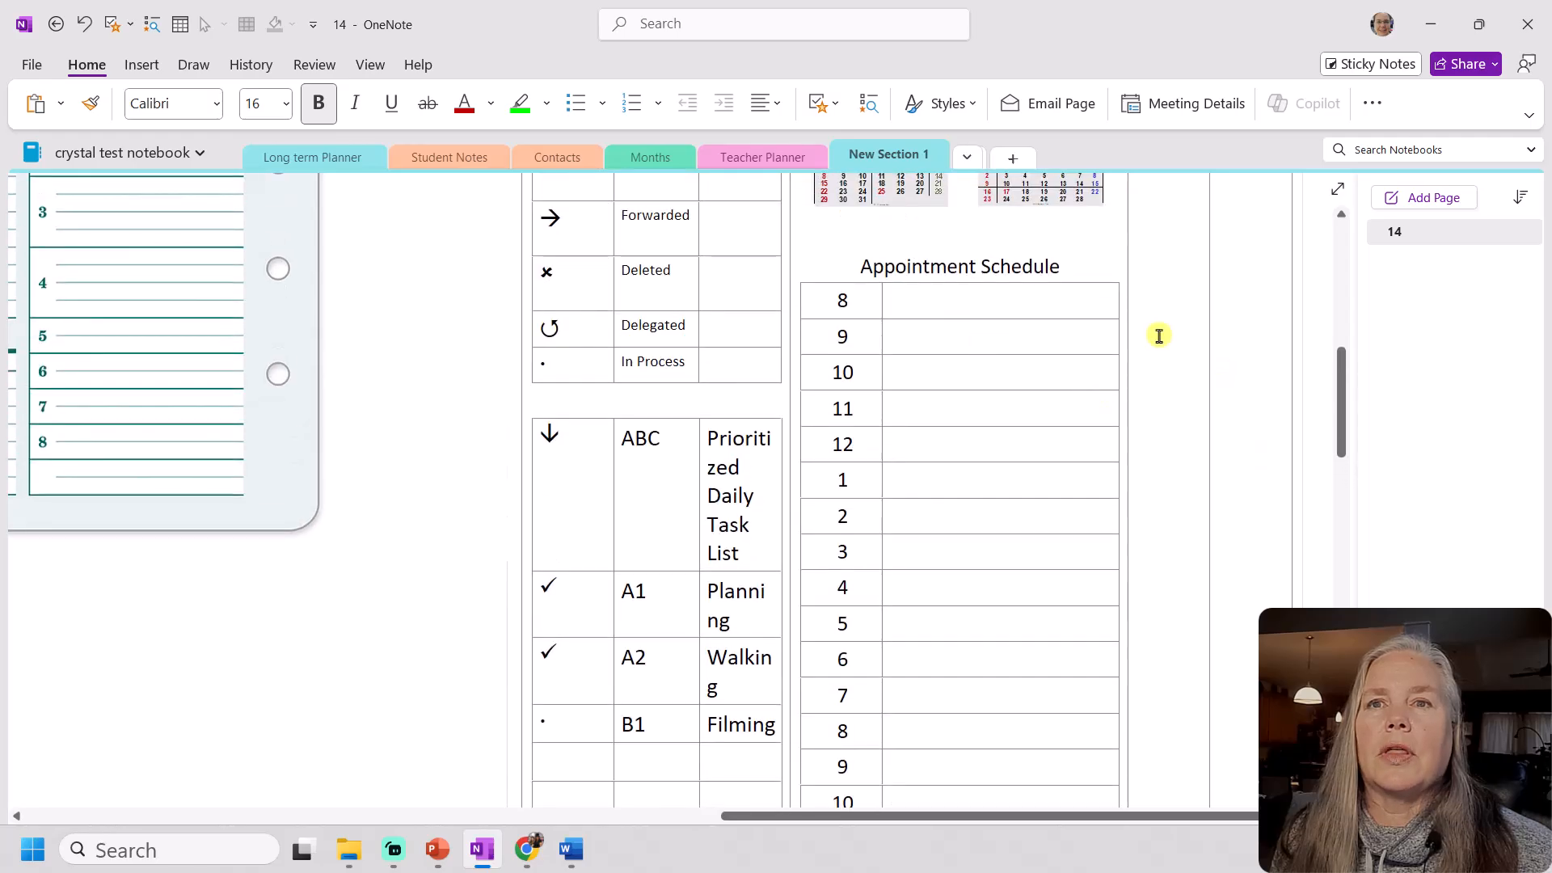
scroll(1159, 336, "up", 2)
right_click(1143, 201)
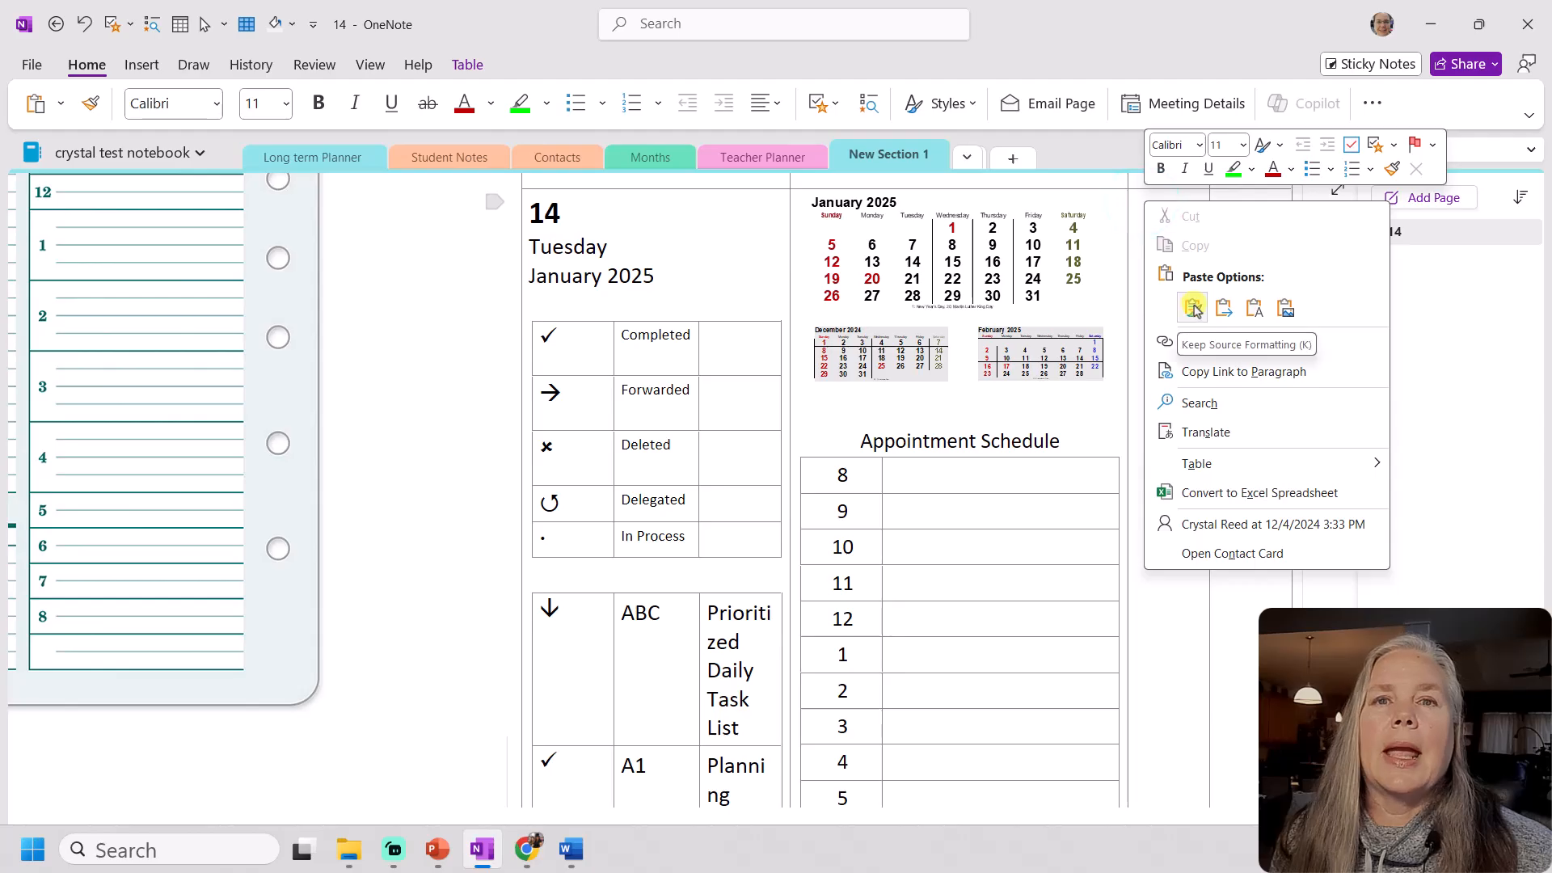
left_click(1193, 307)
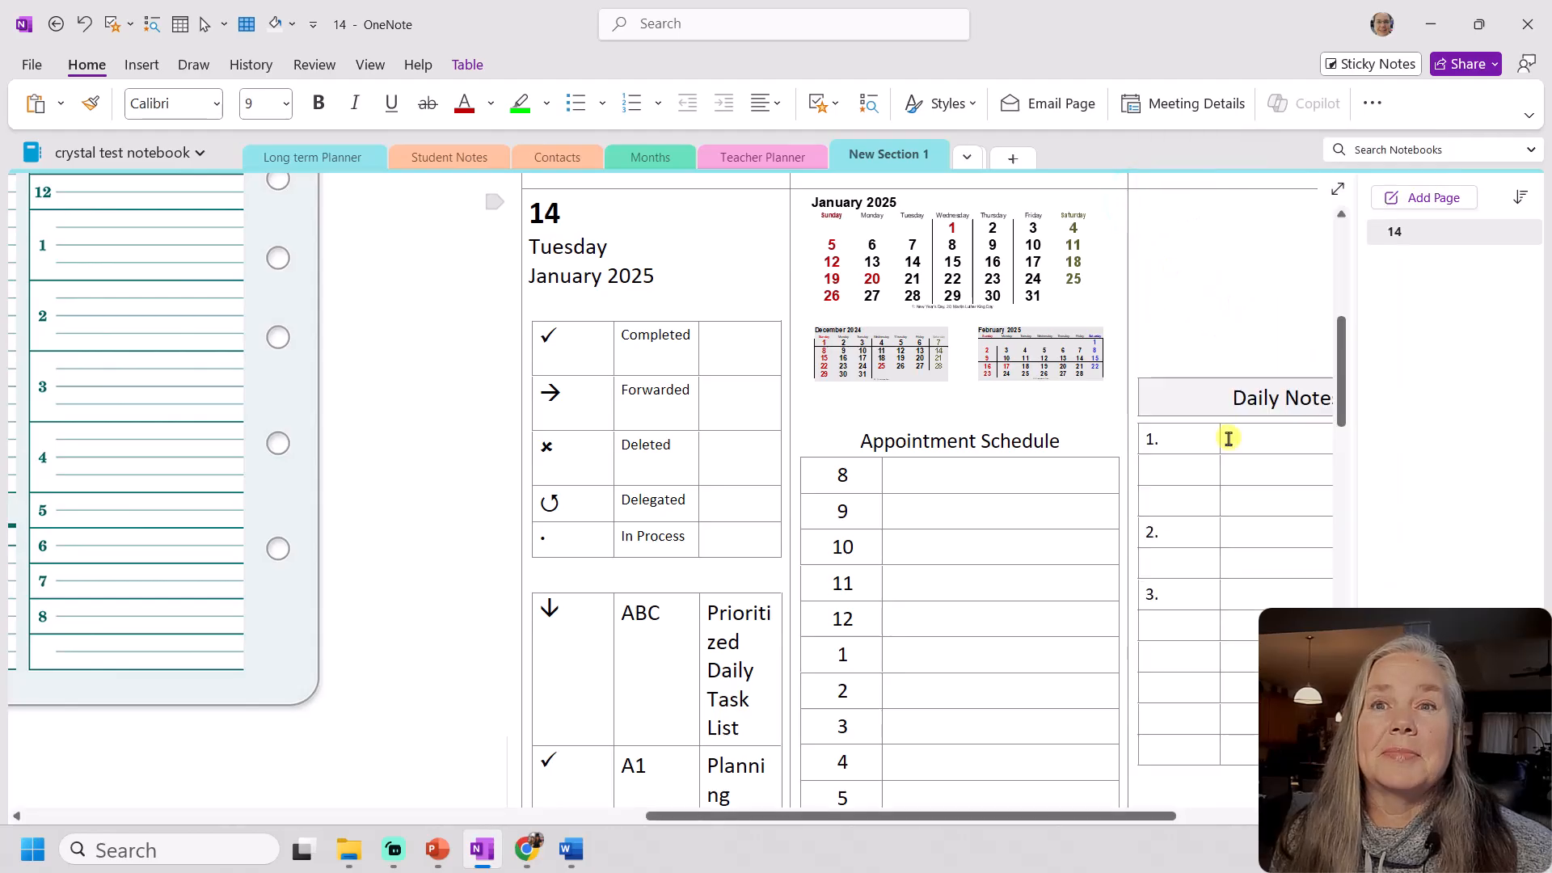
scroll(1107, 817, "right", 5)
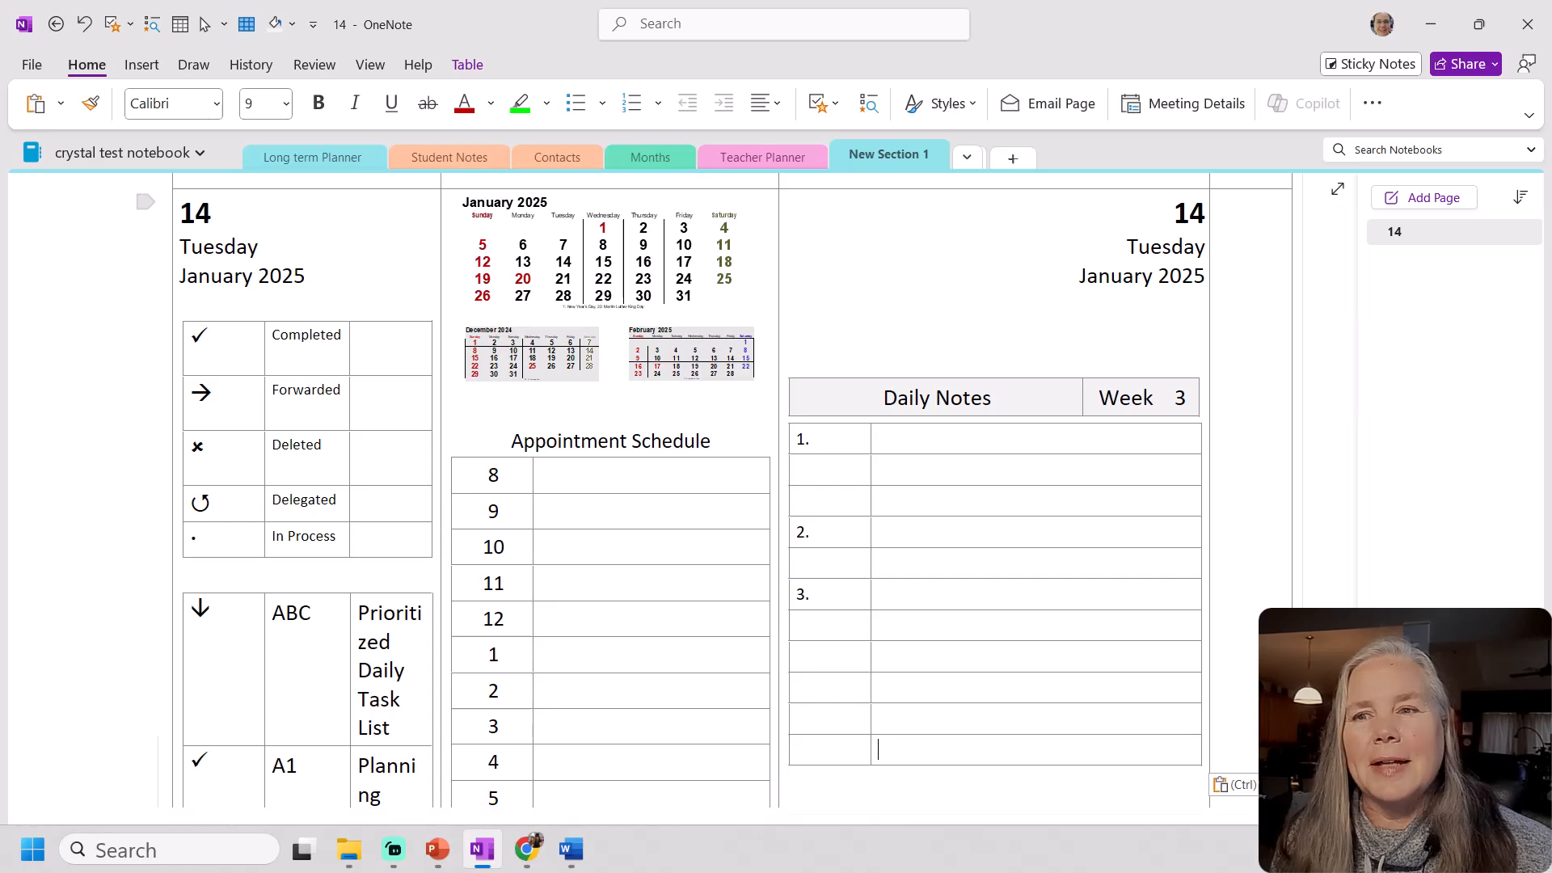
Copy the whole Weekly Compass container located below the Daily Notes
left_click_drag(882, 820, 115, 727)
scroll(146, 623, "down", 3)
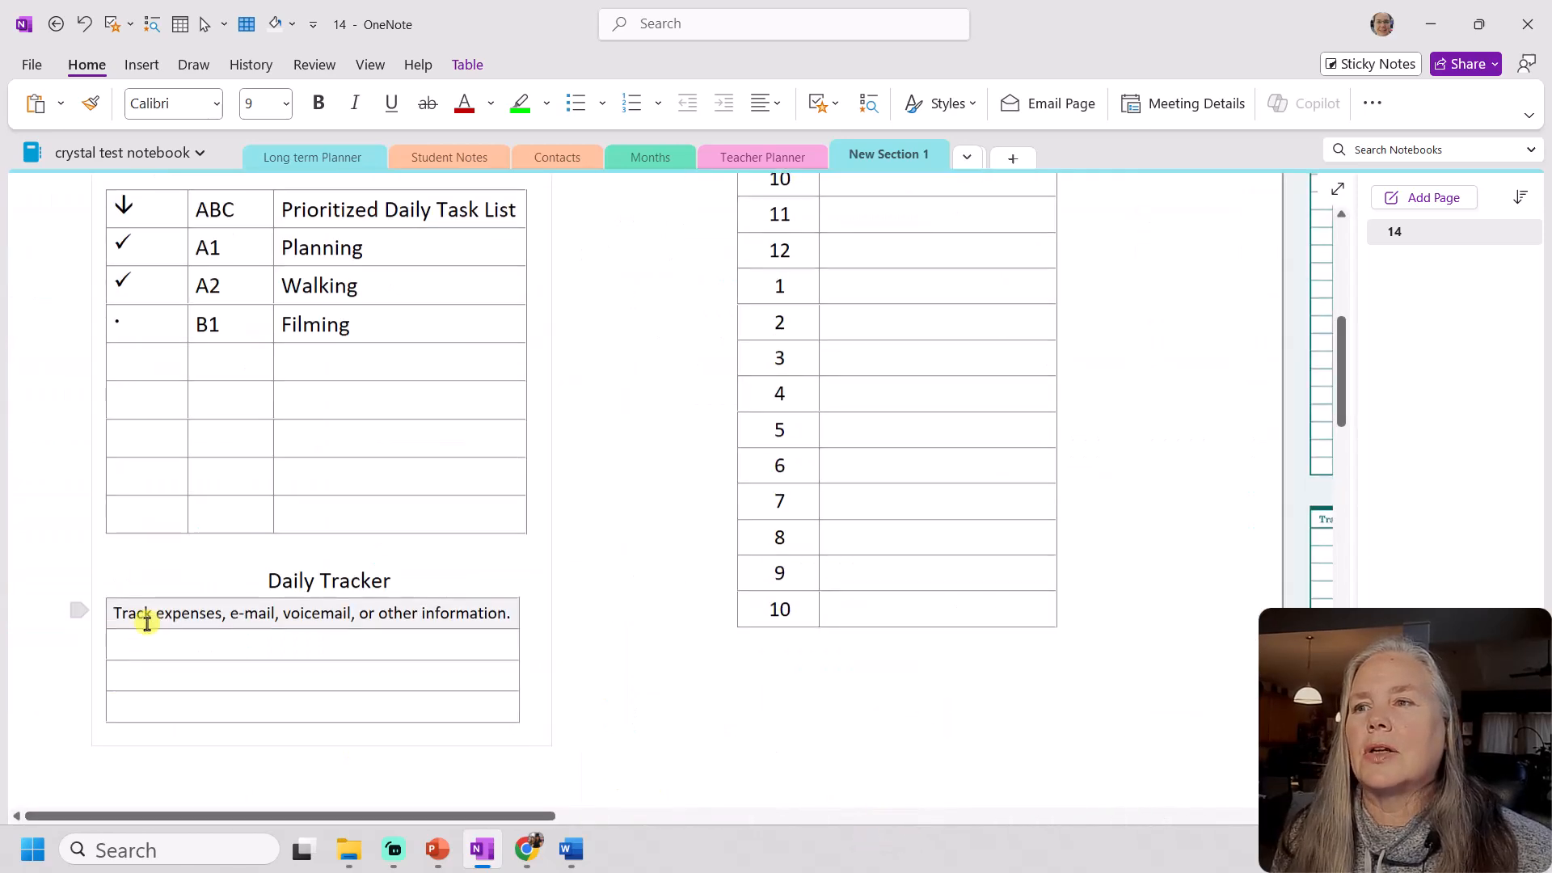
scroll(147, 624, "down", 10)
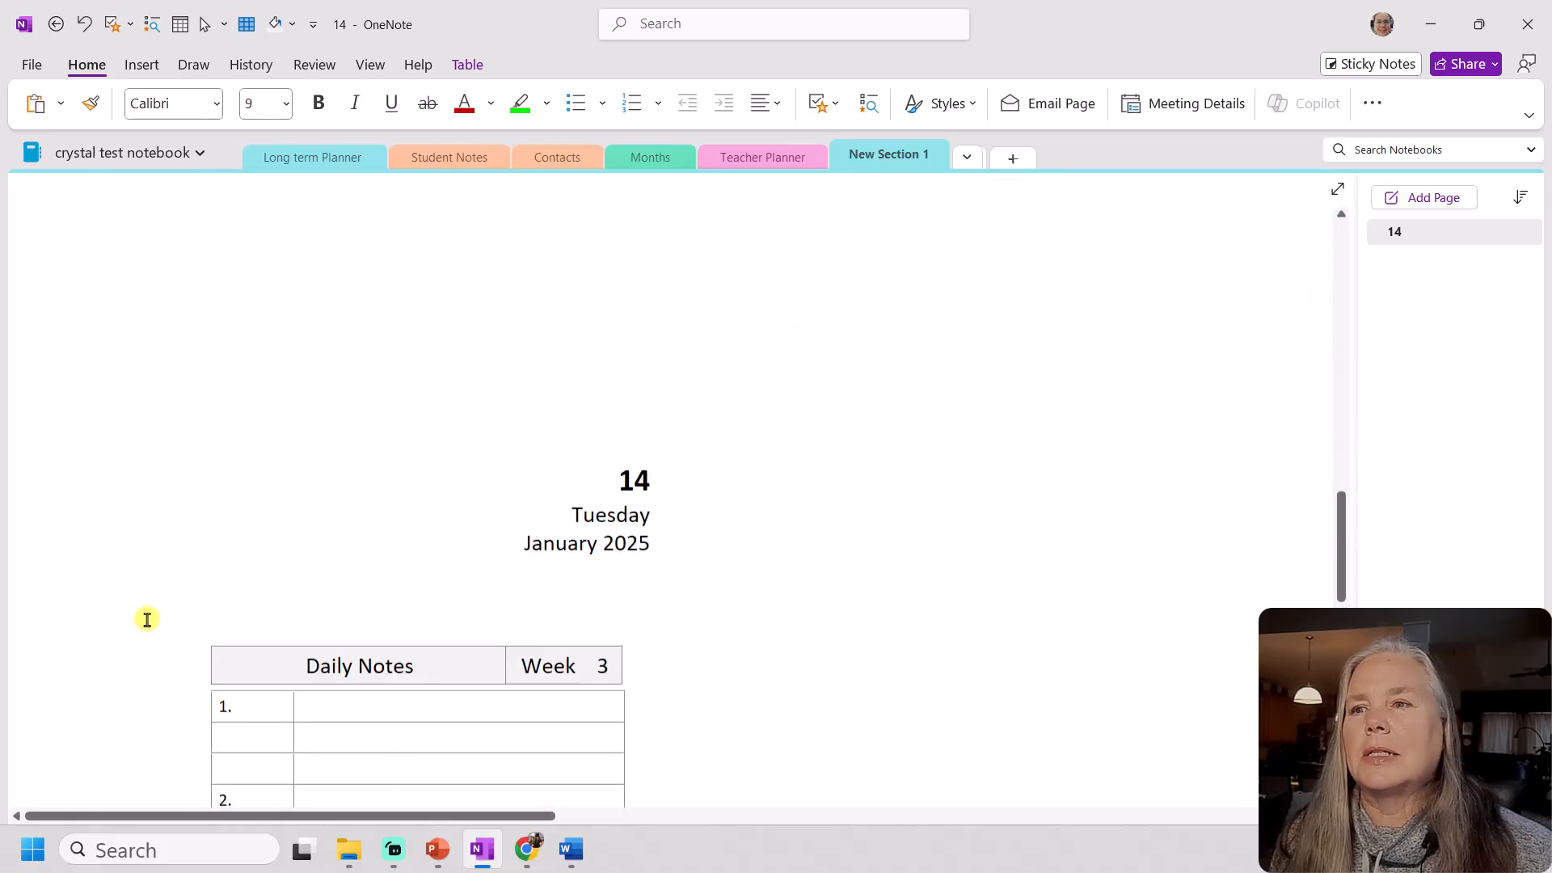
scroll(147, 613, "down", 5)
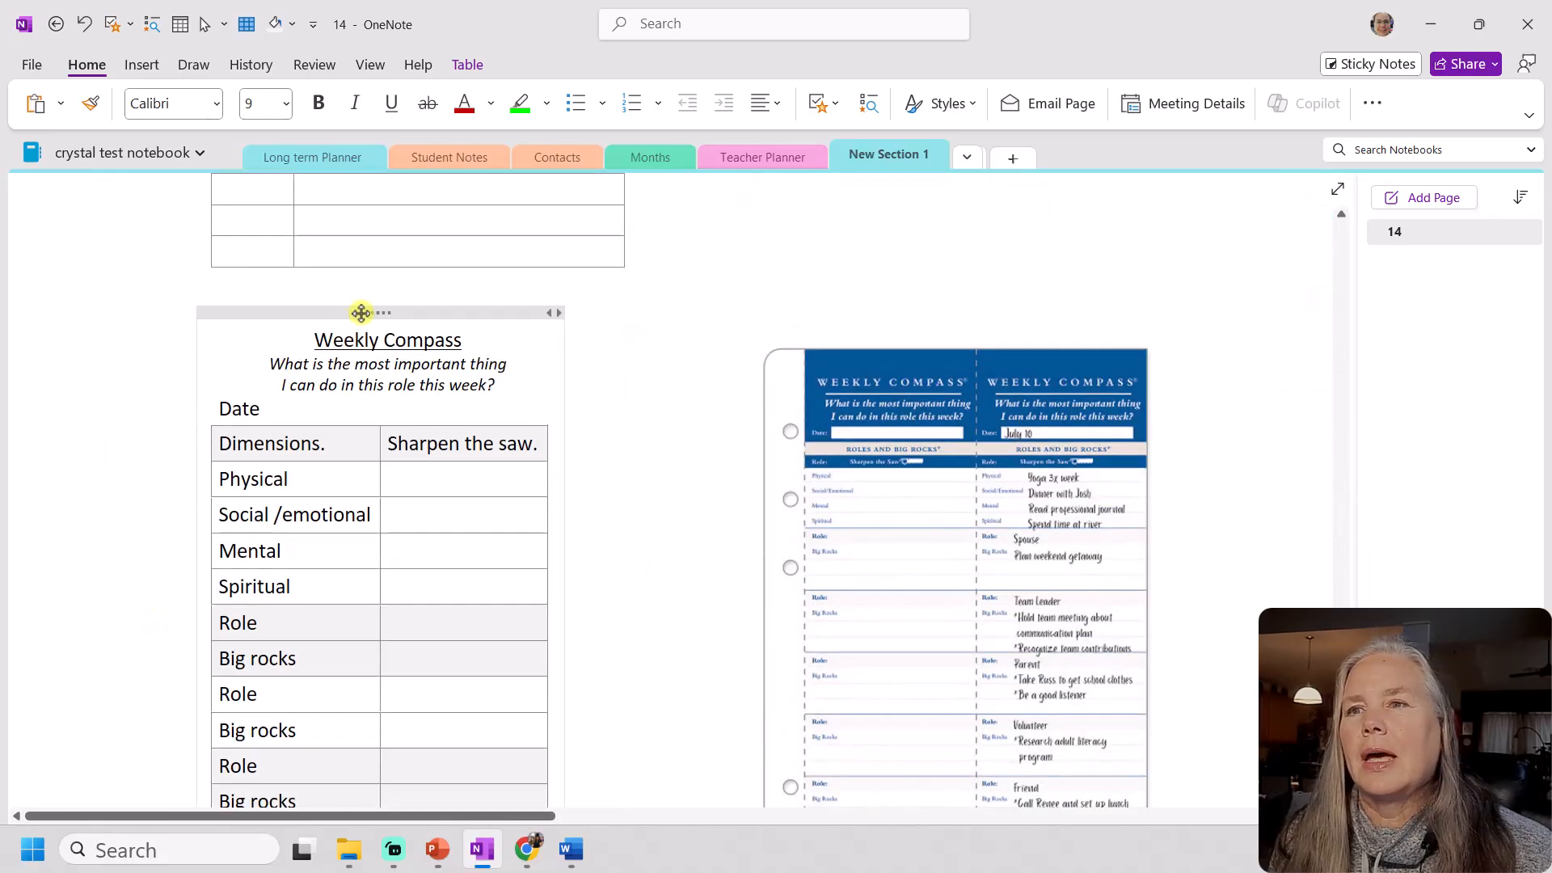
left_click(372, 313)
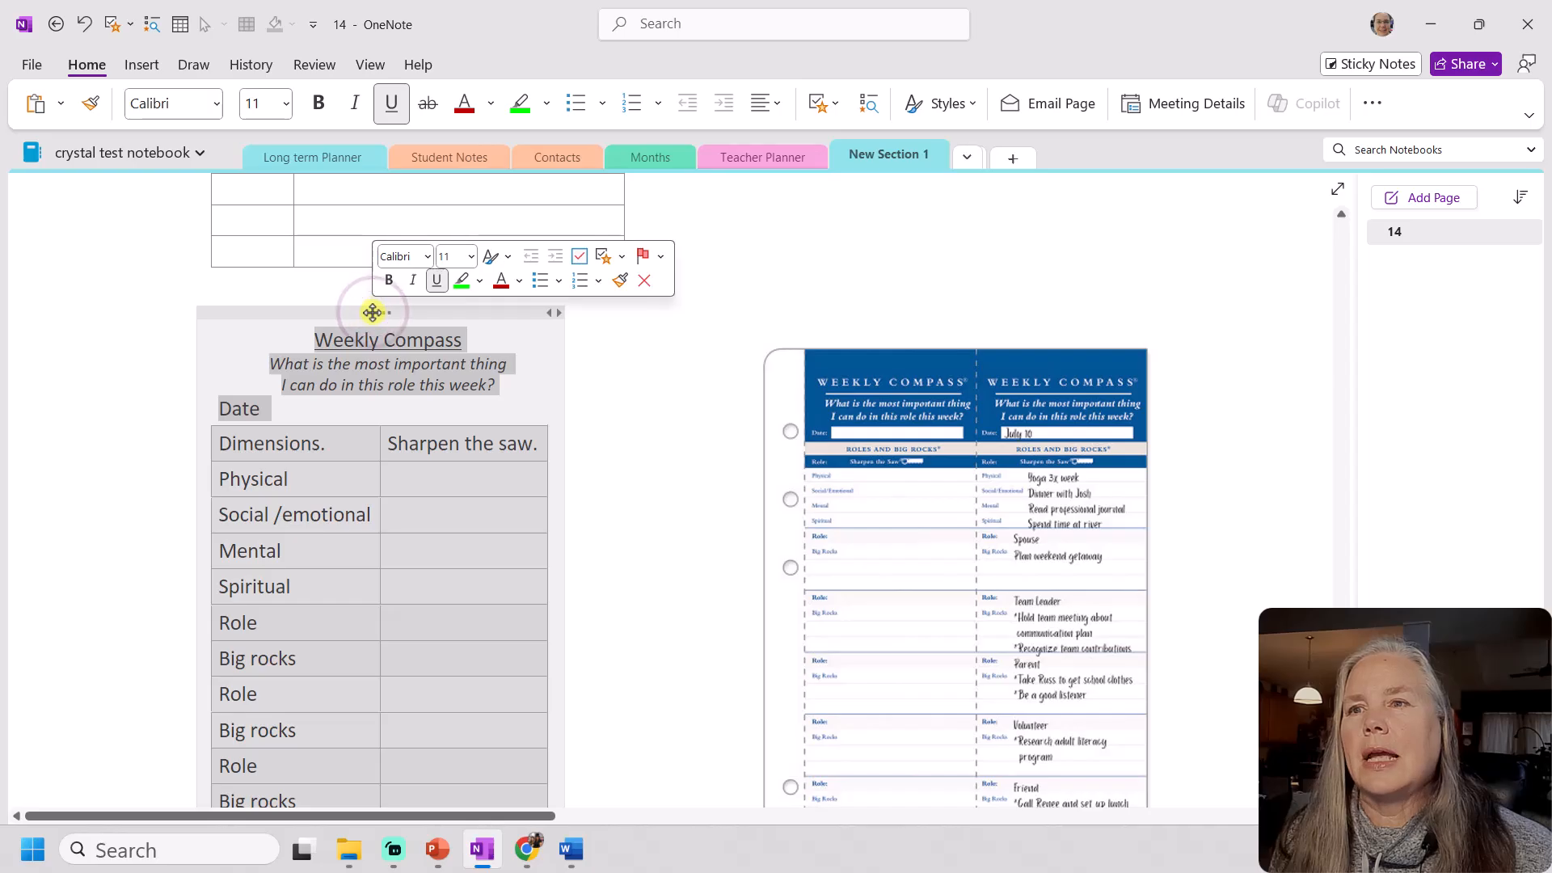
right_click(372, 312)
left_click(424, 355)
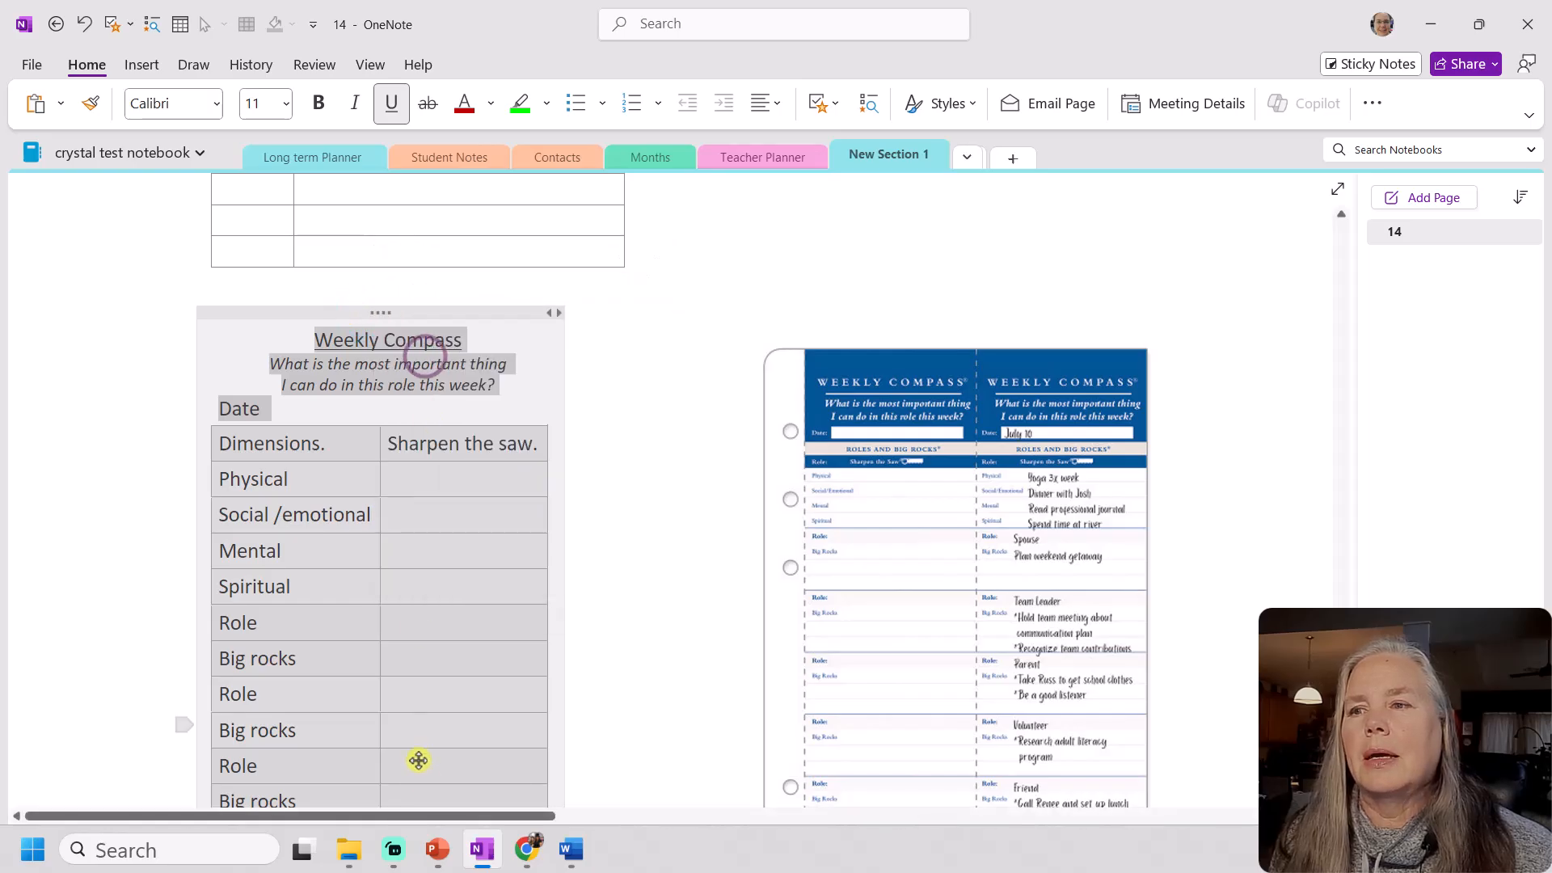
Paste the Weekly Compass container into the fourth cell of the layout table's second row with source formatting
left_click_drag(439, 815, 1237, 707)
scroll(1195, 671, "up", 15)
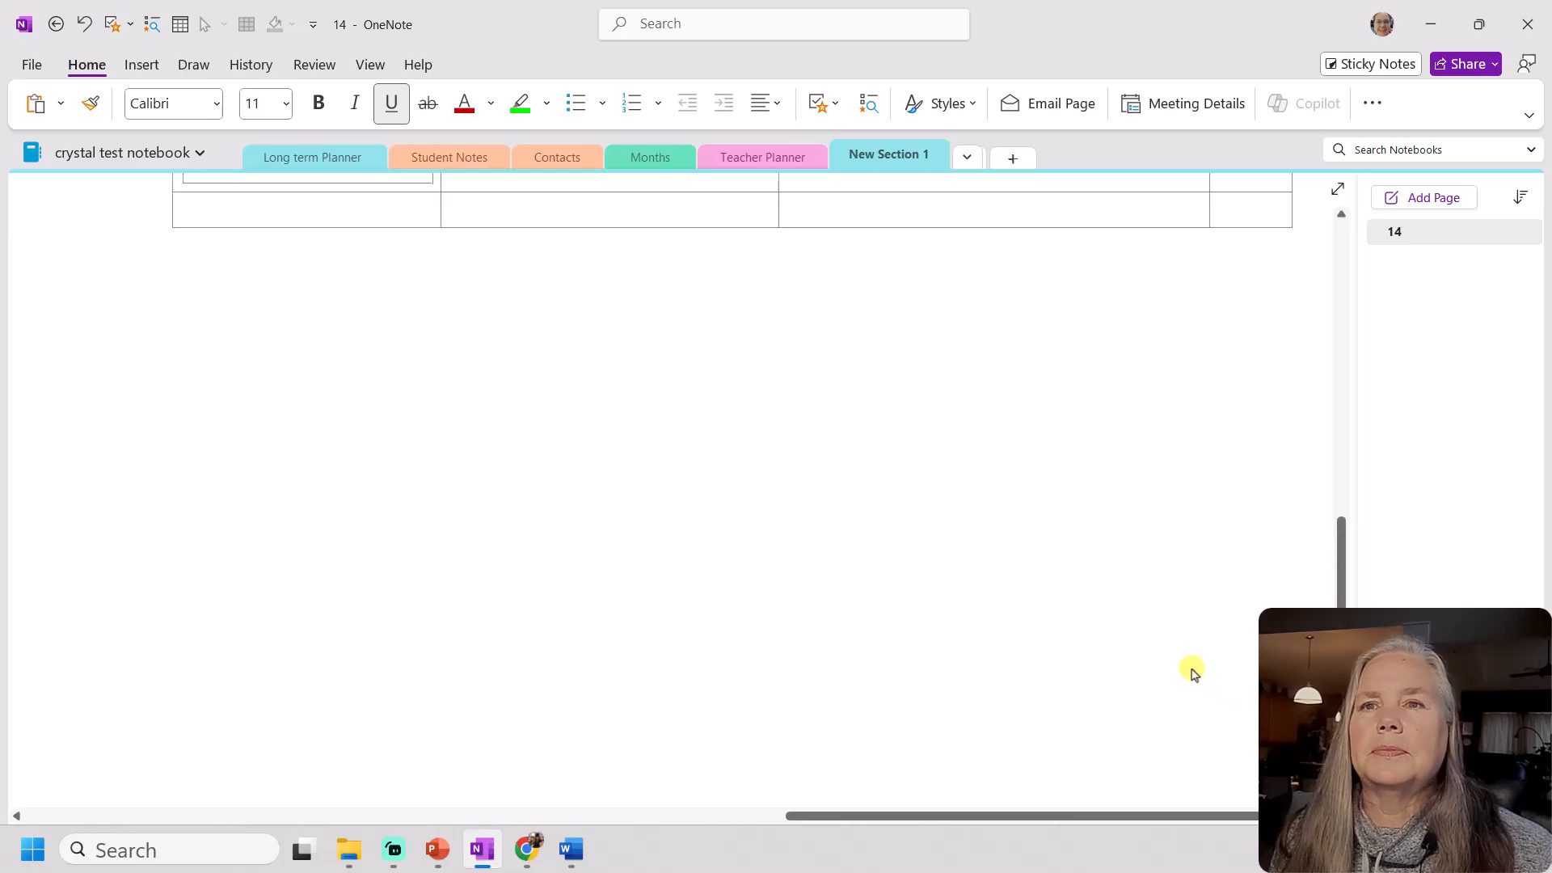
scroll(1190, 661, "up", 6)
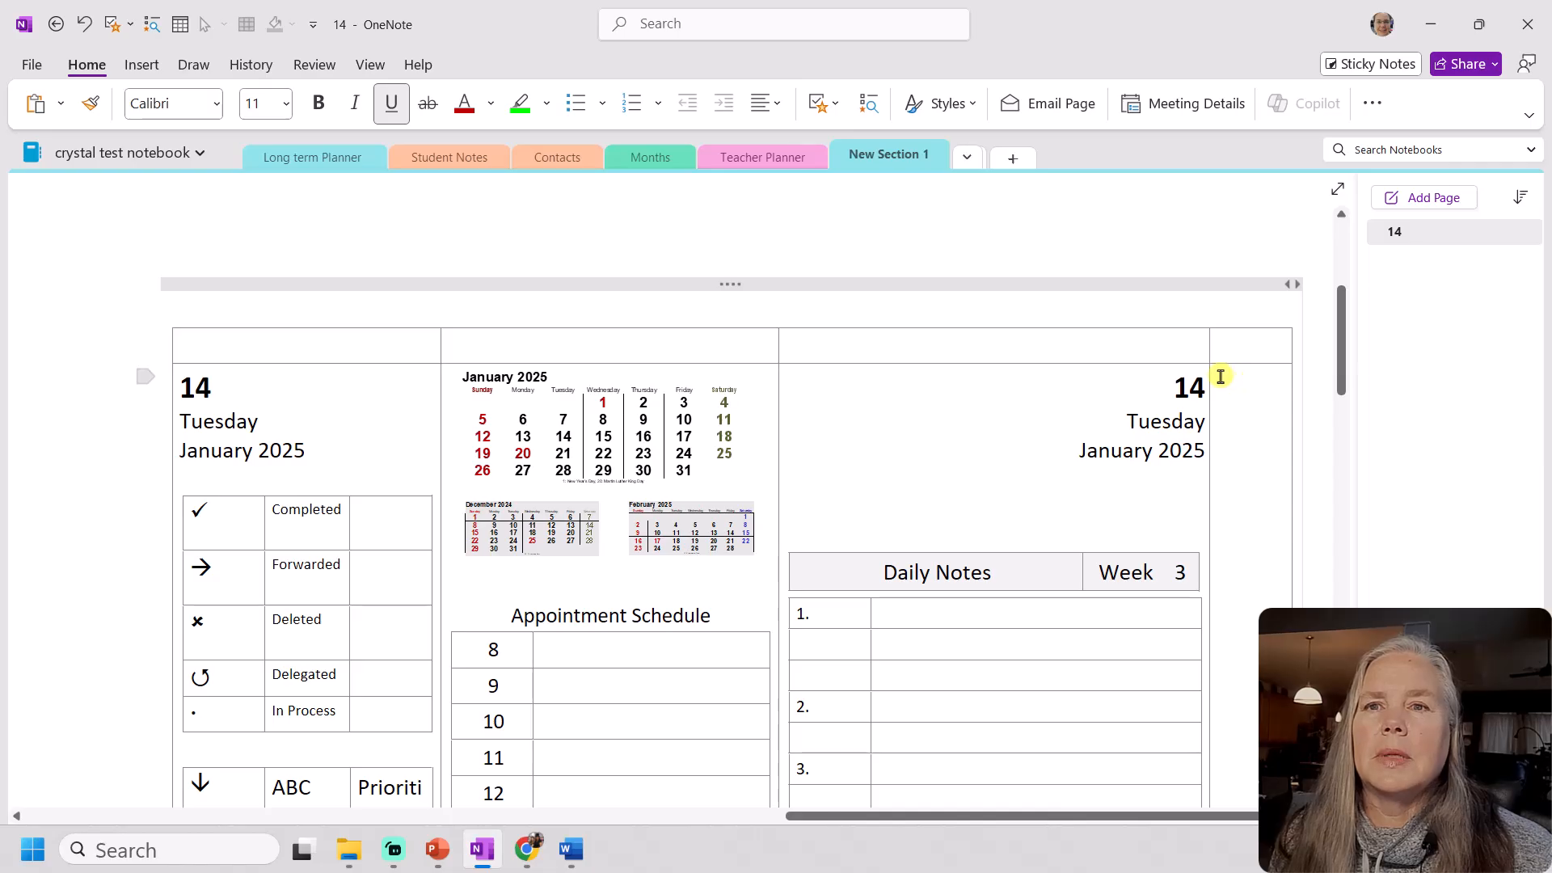
right_click(1220, 375)
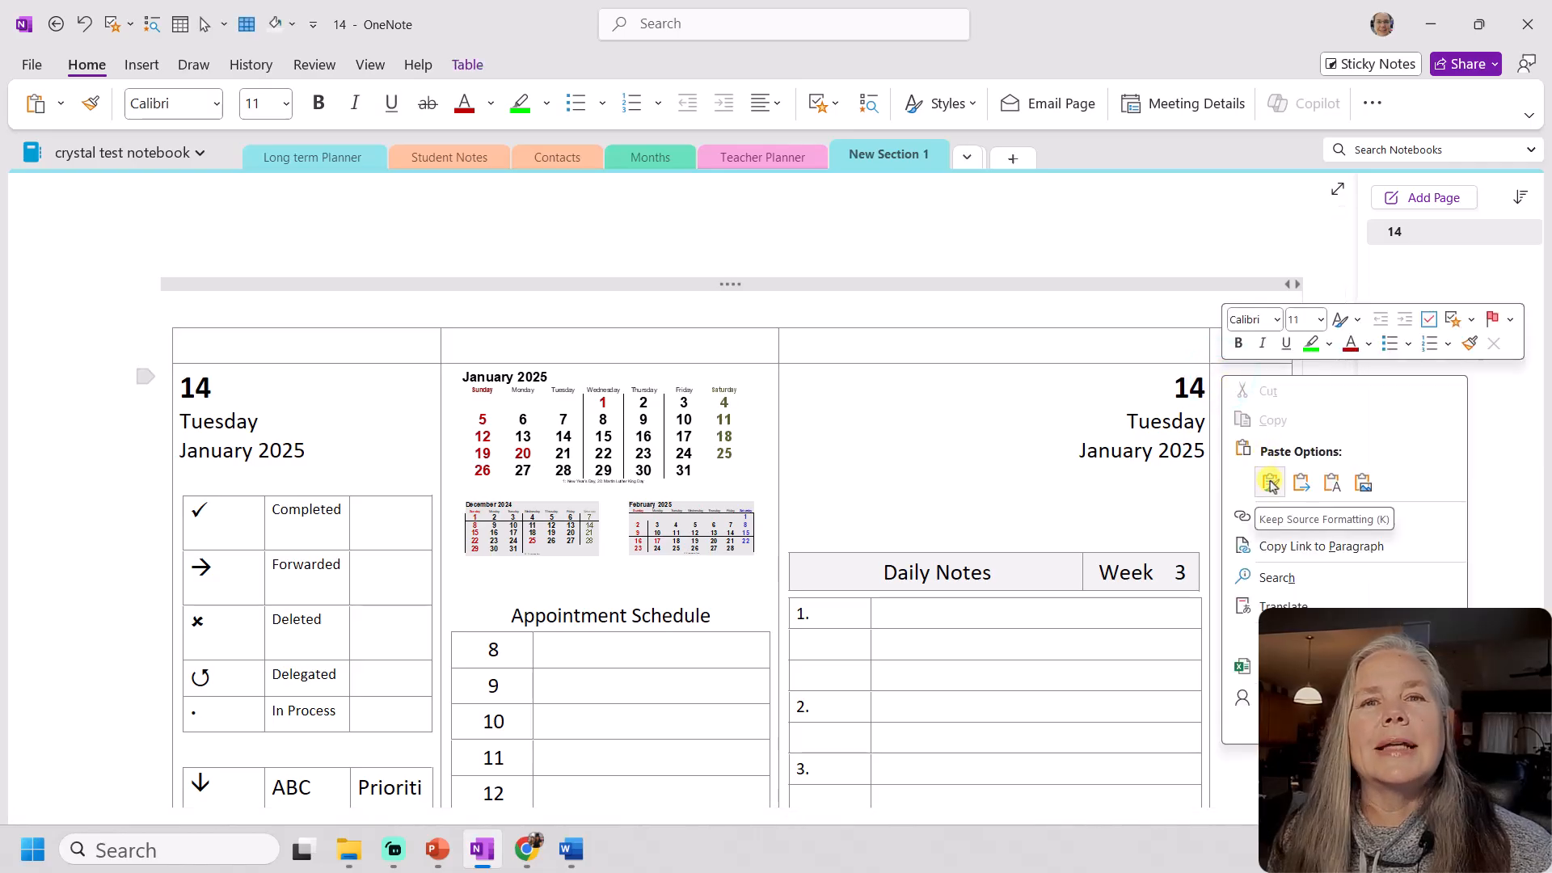
left_click(1270, 483)
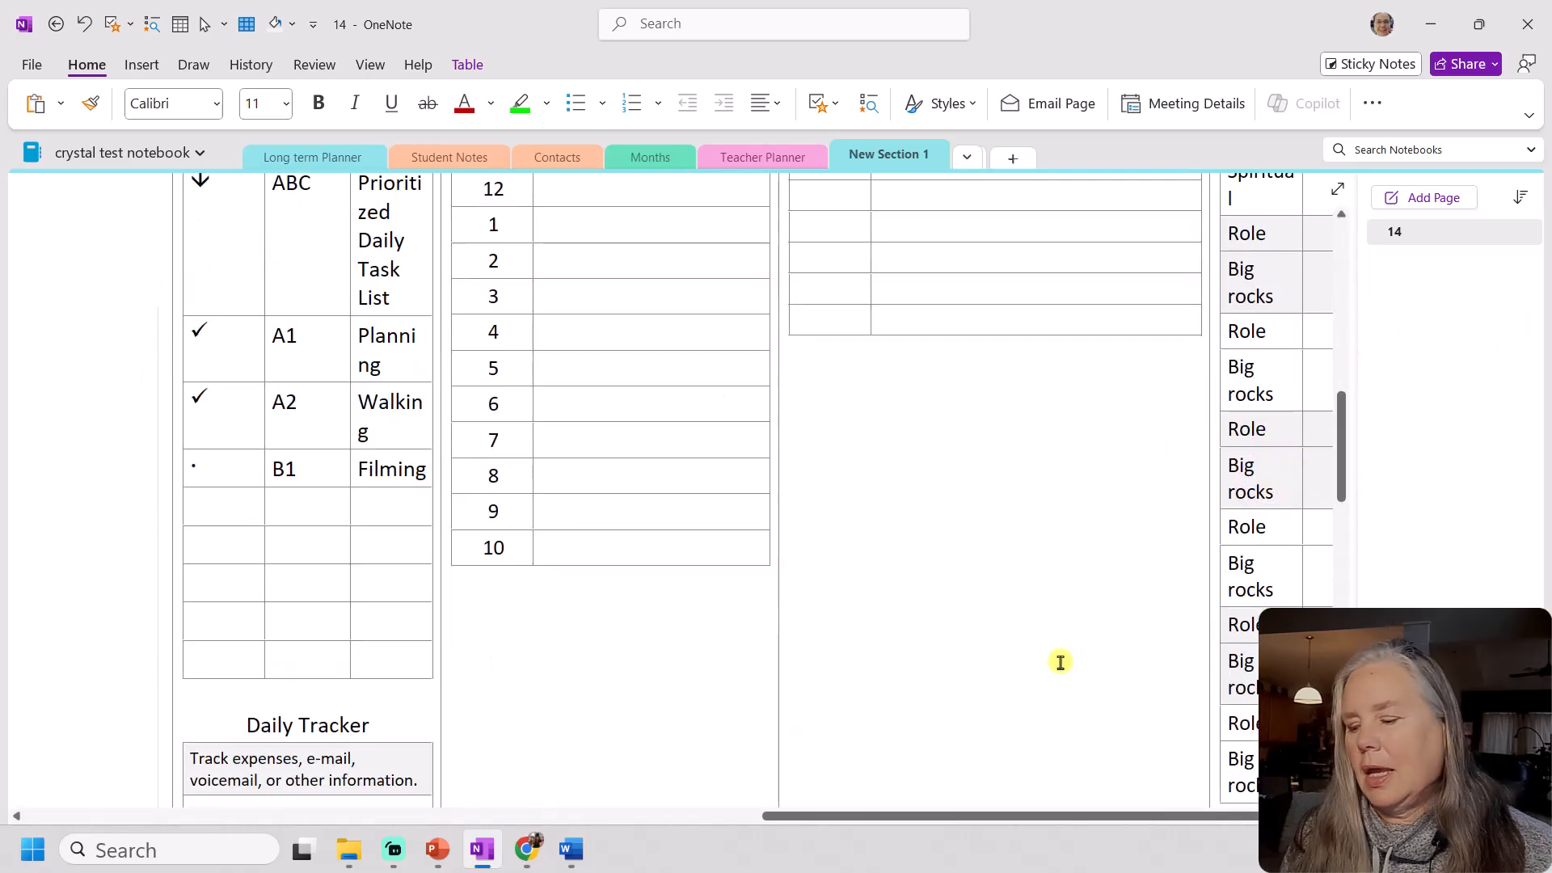
Widen the layout table's container until the Prioritized Daily Task List and Weekly Compass entries fit on single lines
scroll(1018, 635, "down", 1)
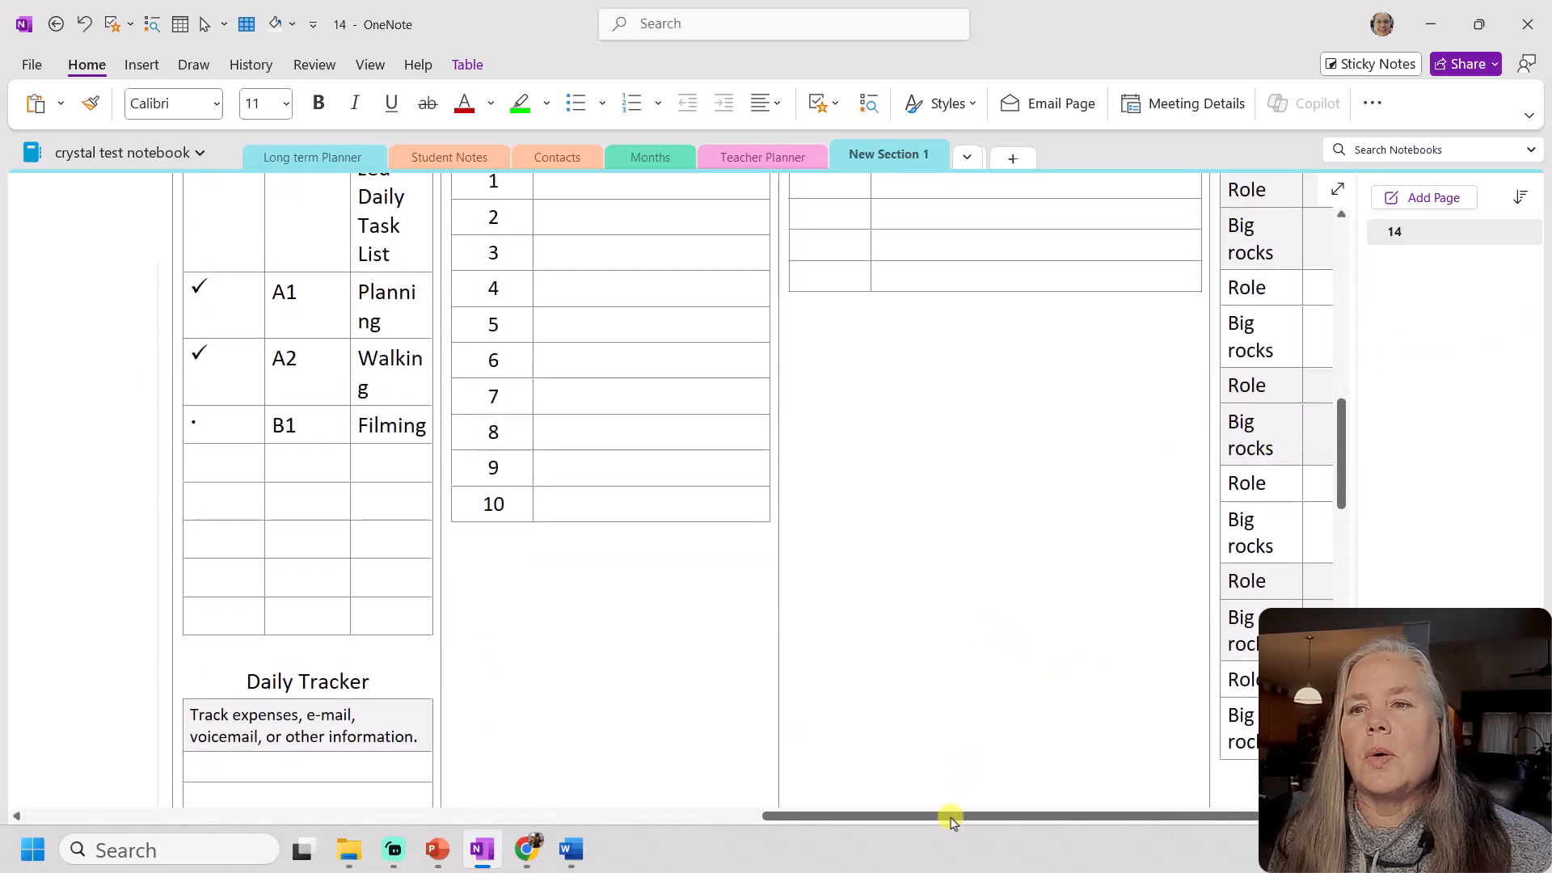
left_click(952, 817)
left_click_drag(952, 817, 1021, 818)
scroll(922, 676, "down", 3)
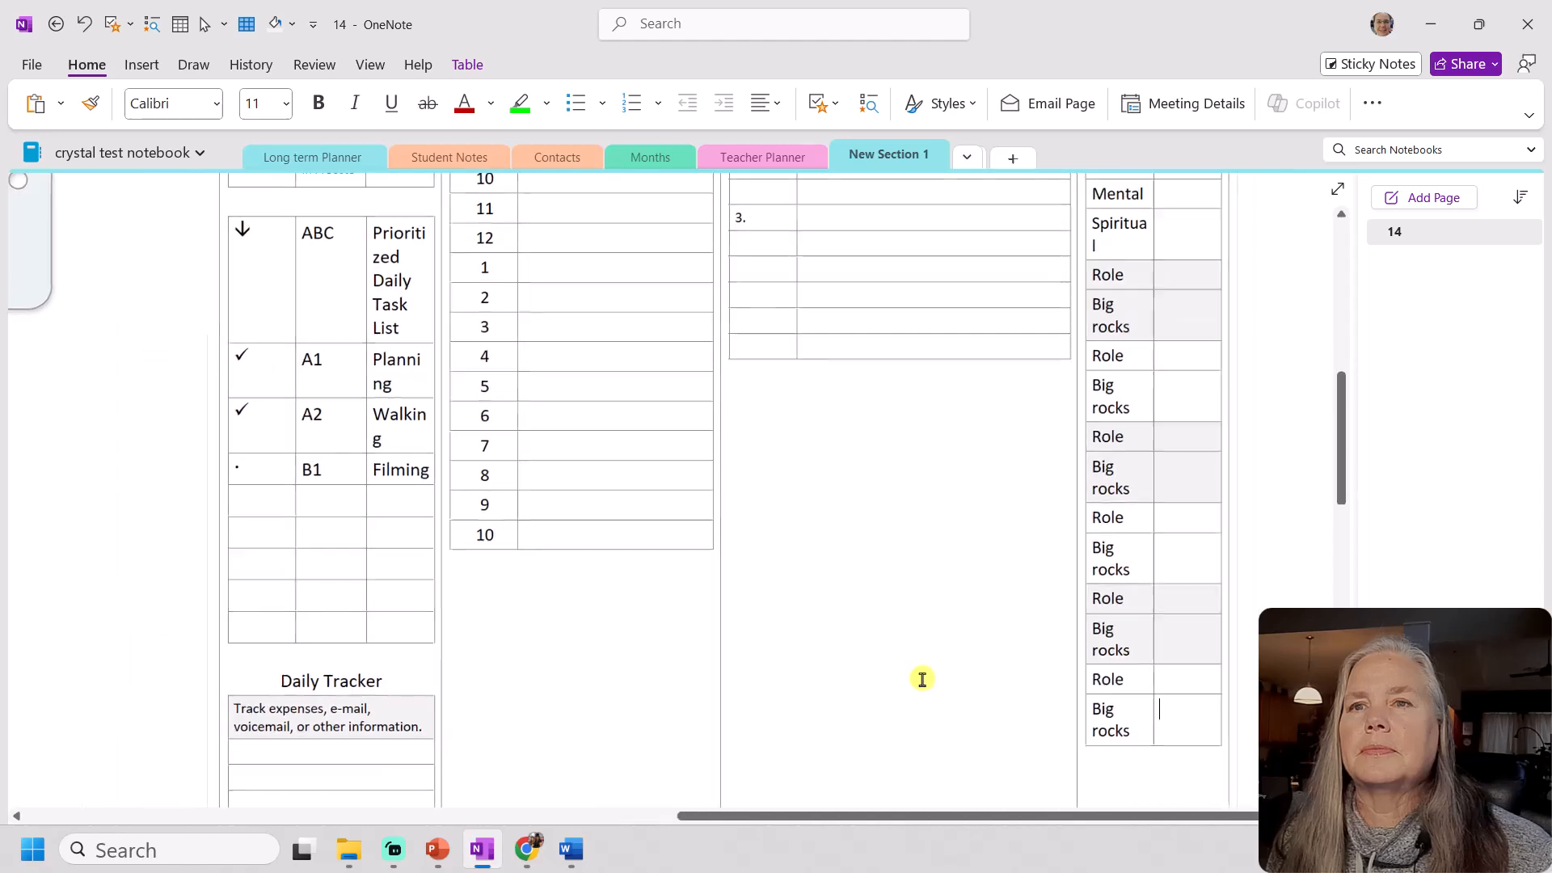
scroll(921, 676, "down", 4)
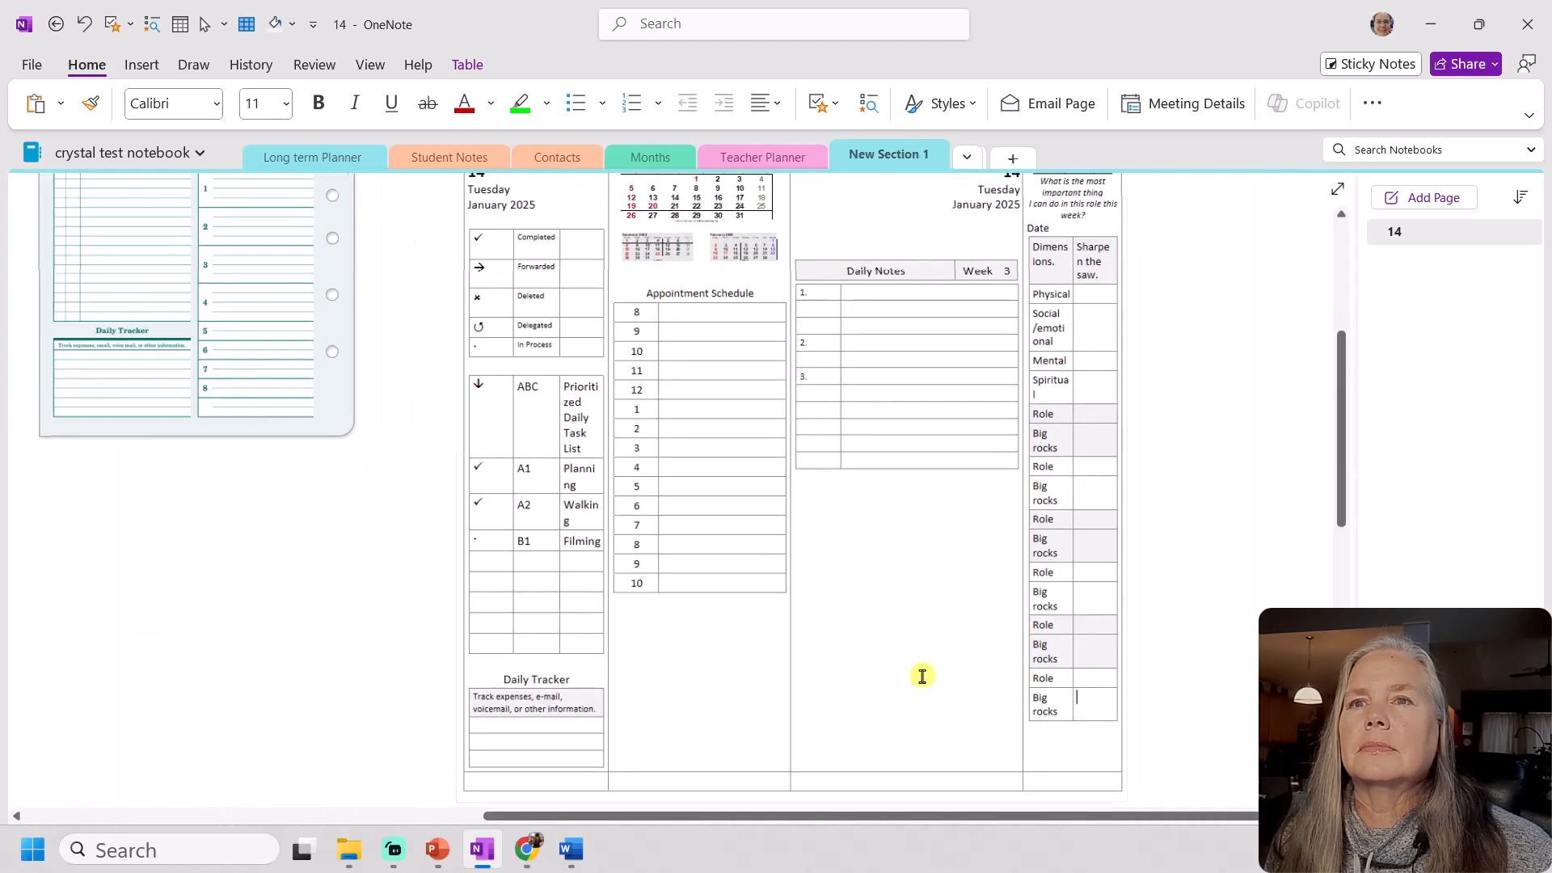
scroll(922, 676, "down", 2)
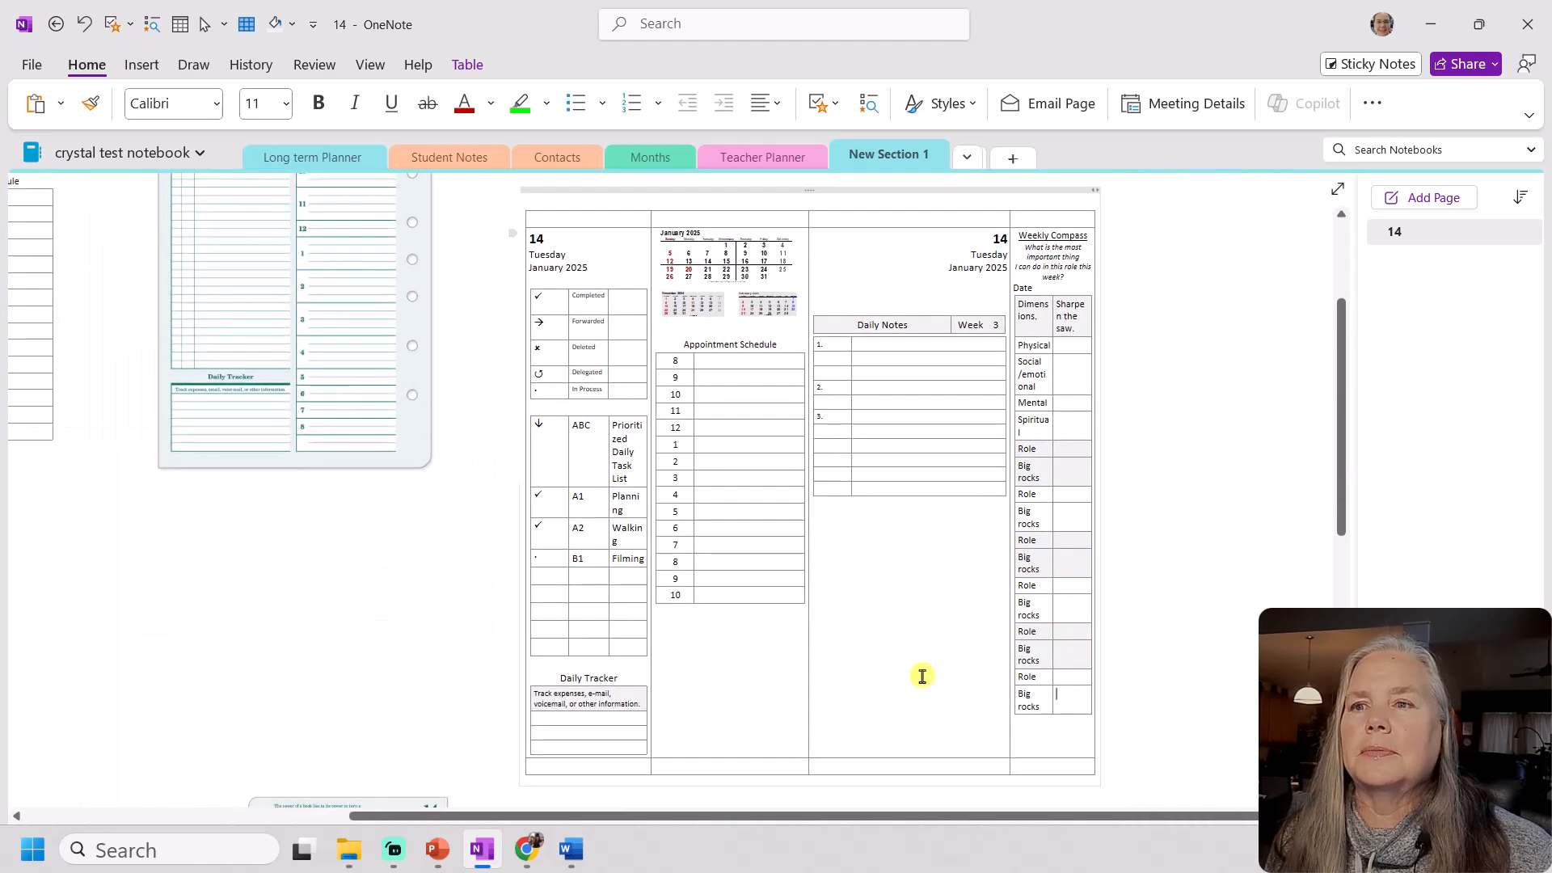
scroll(921, 676, "down", 1)
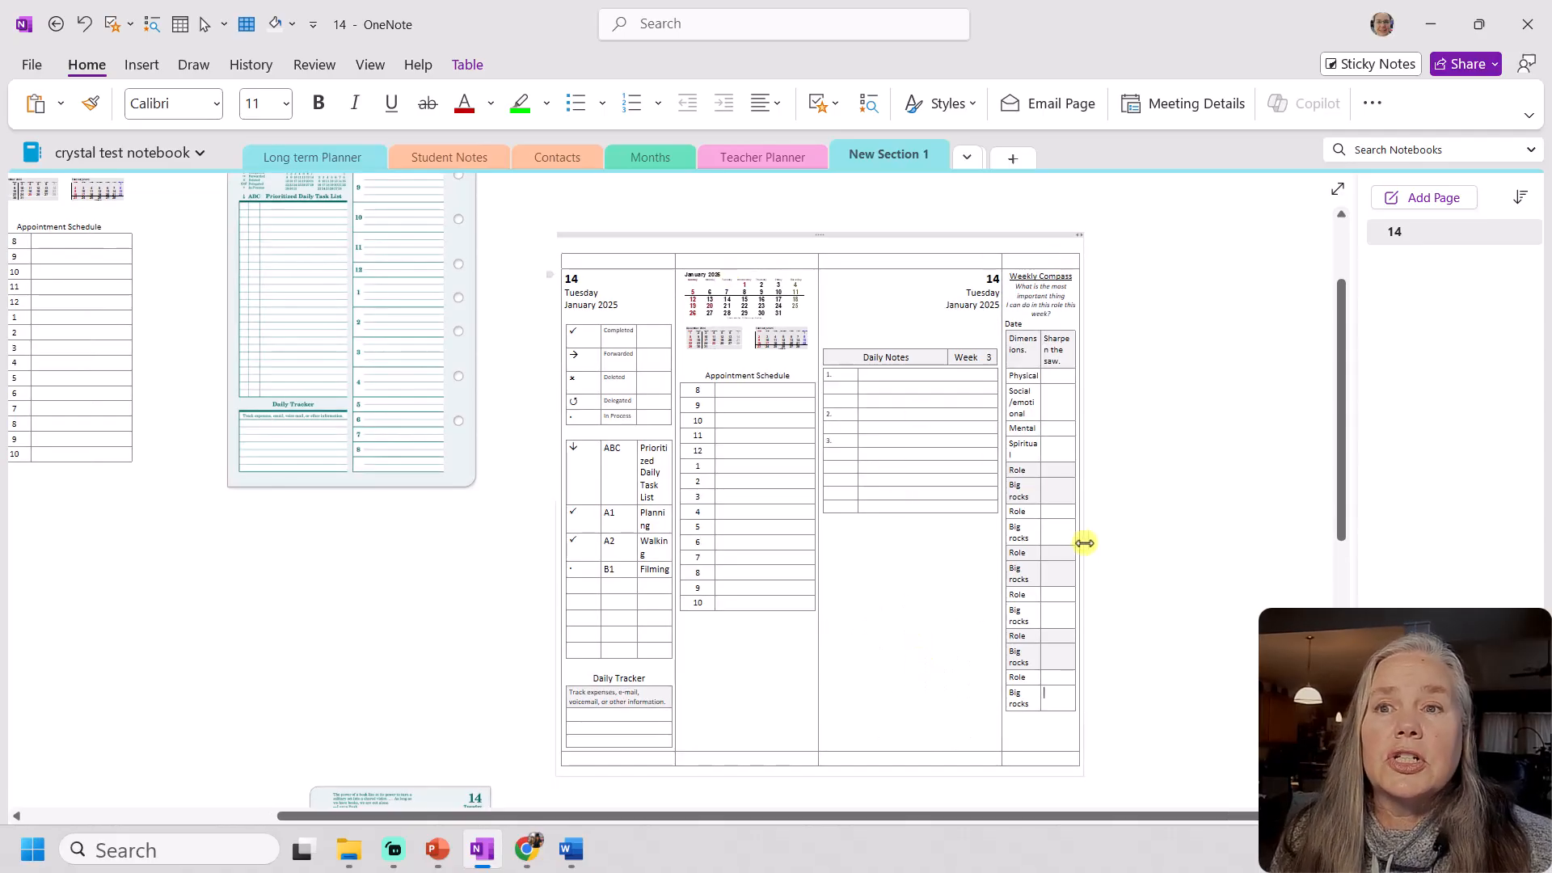
left_click_drag(1080, 239, 1326, 242)
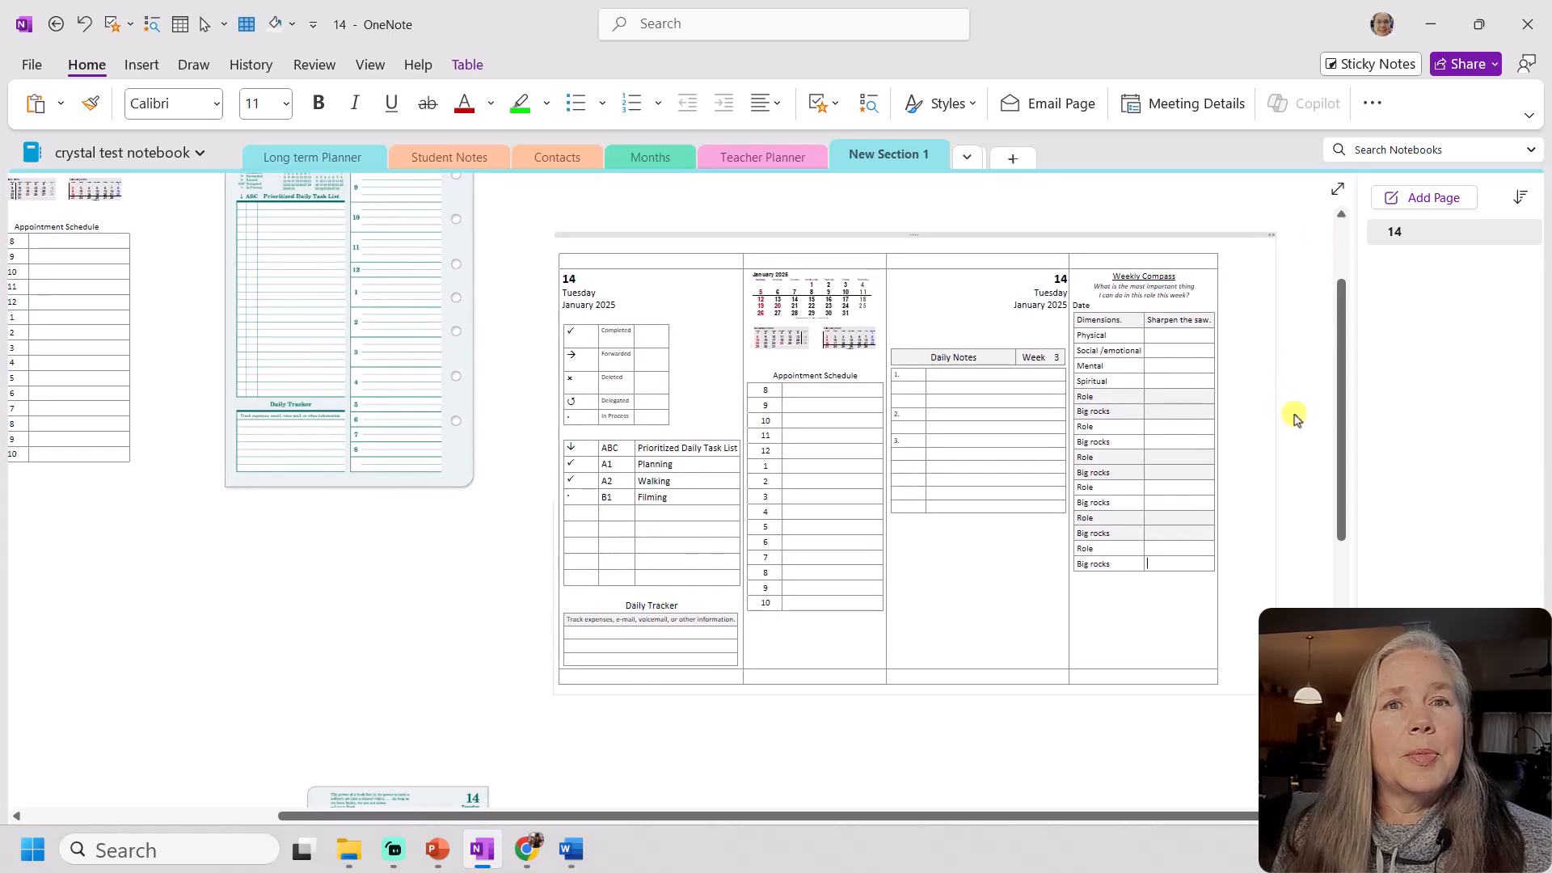
mouse_move(1271, 234)
left_mouse_down()
mouse_move(1219, 233)
mouse_move(1242, 242)
left_mouse_up()
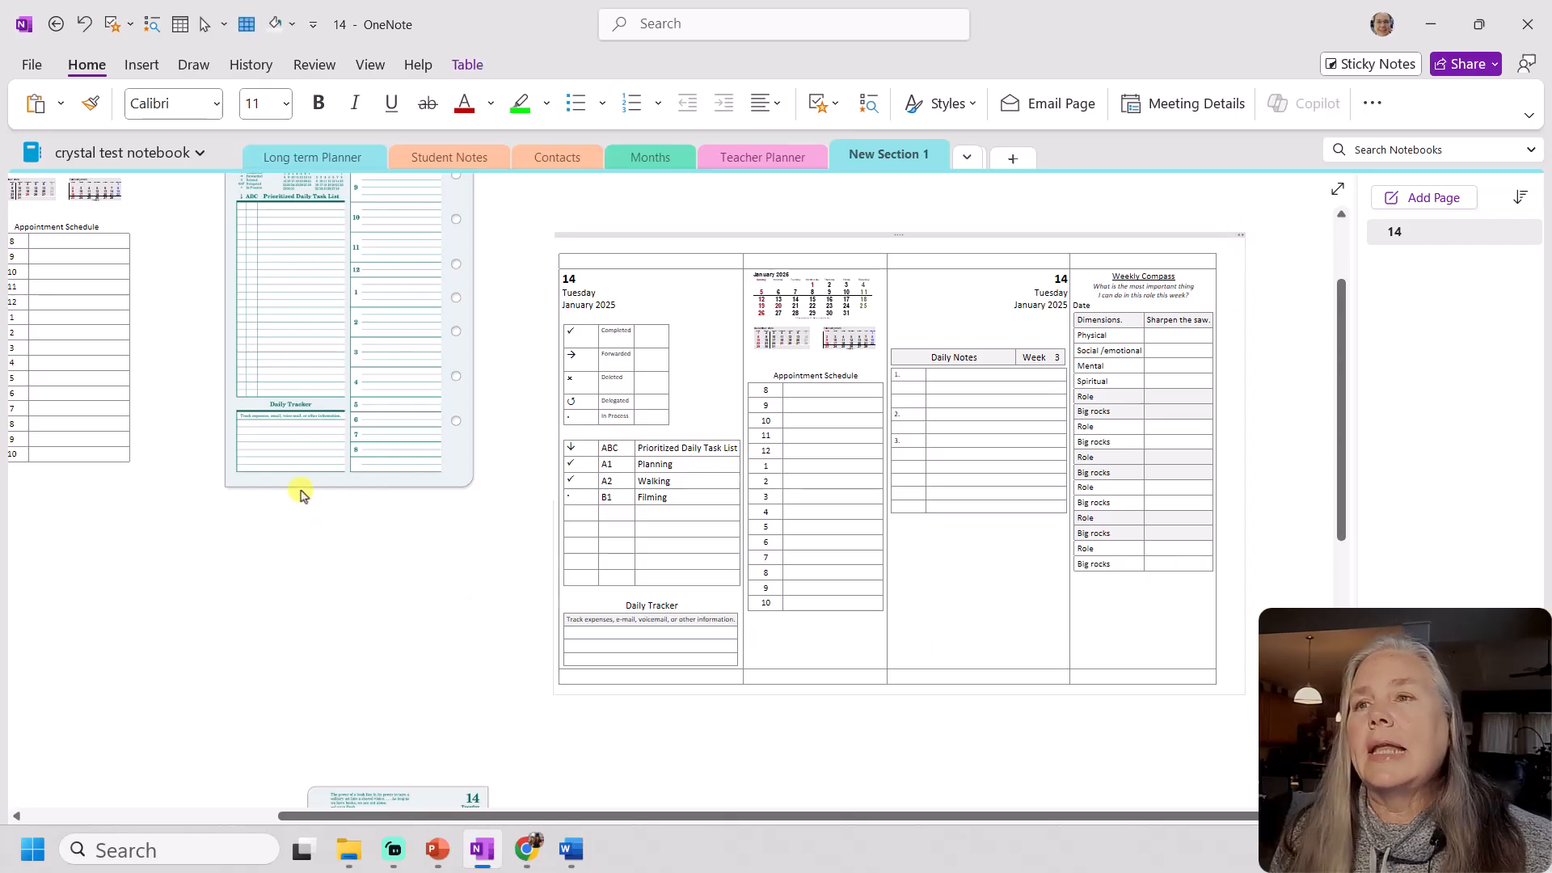
Move the teal planner page picture slightly down and left so it sits beside the layout table at about its height
scroll(299, 491, "up", 2)
left_click(300, 492)
left_click_drag(332, 451, 321, 632)
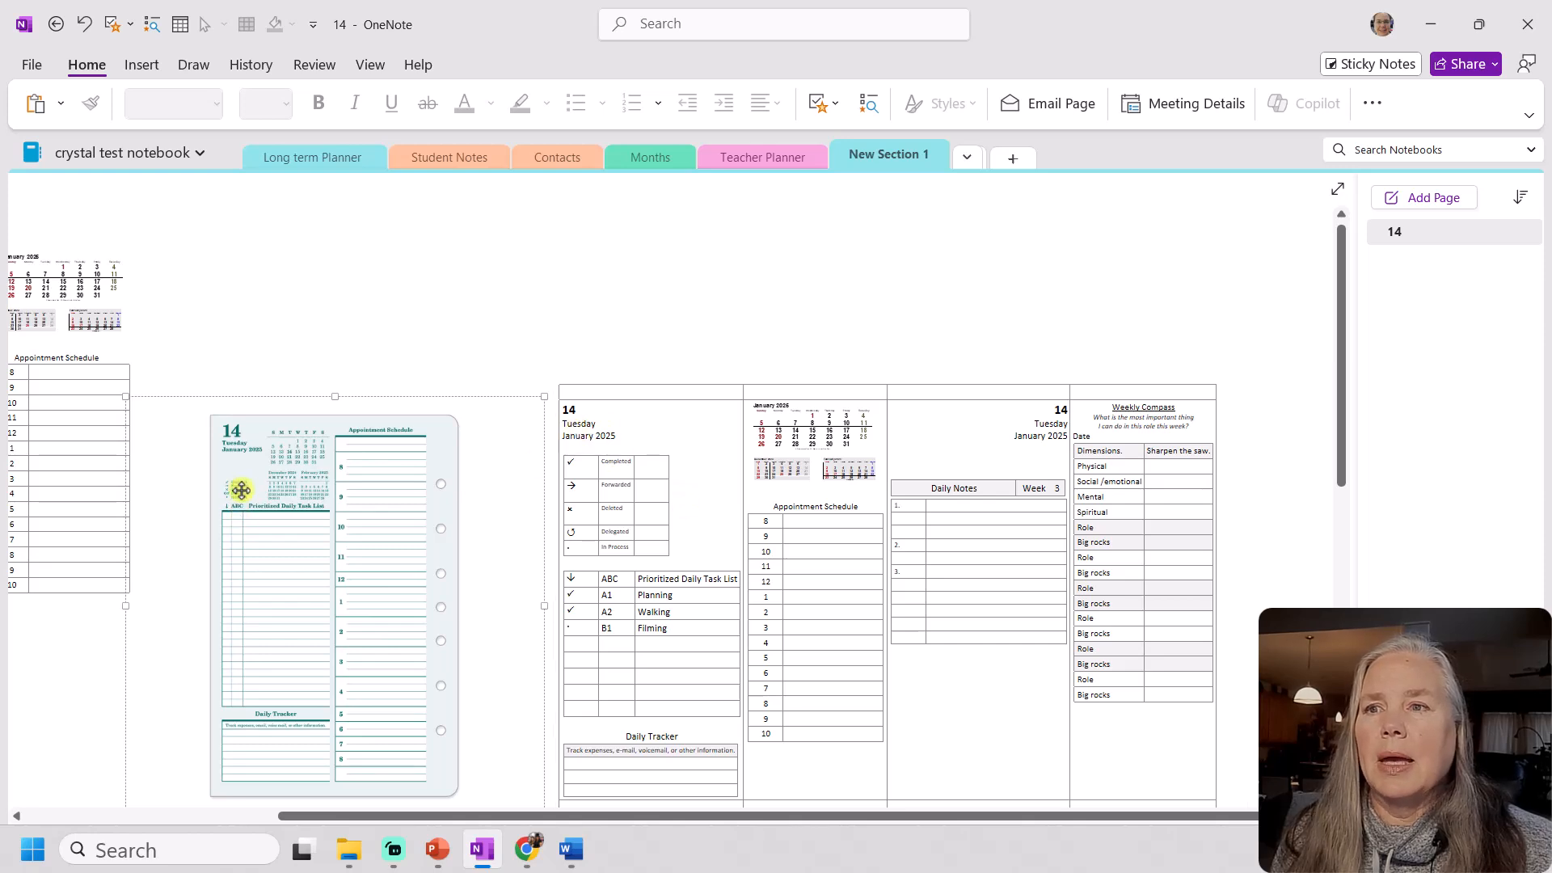
Remove the extra line from the Deleted row and delete the empty third column of the task symbol key in the layout table
left_click(642, 521)
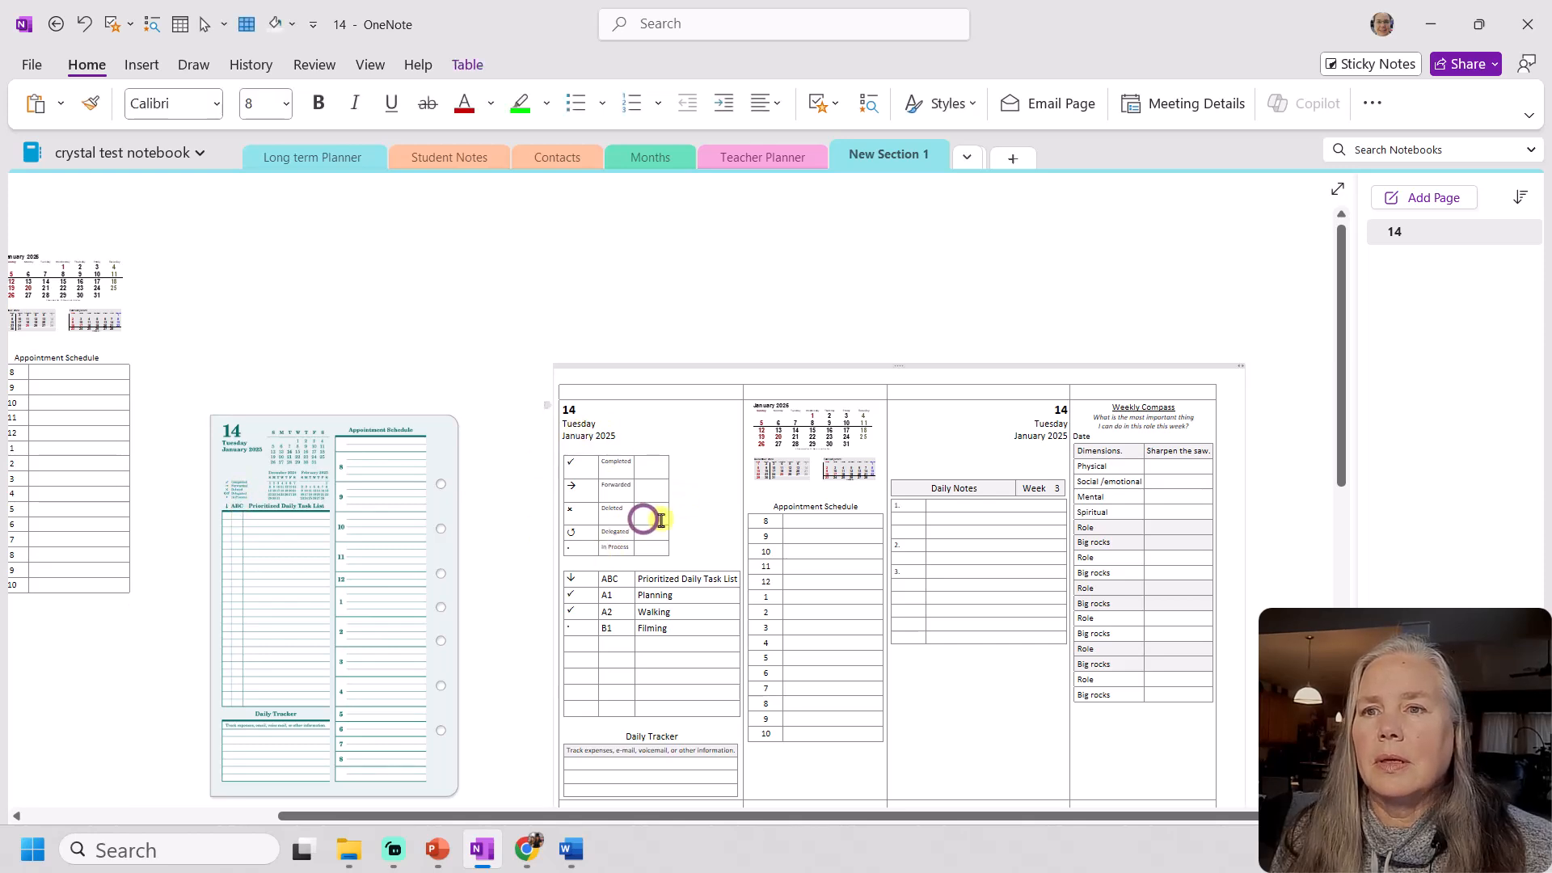
key("BackSpace")
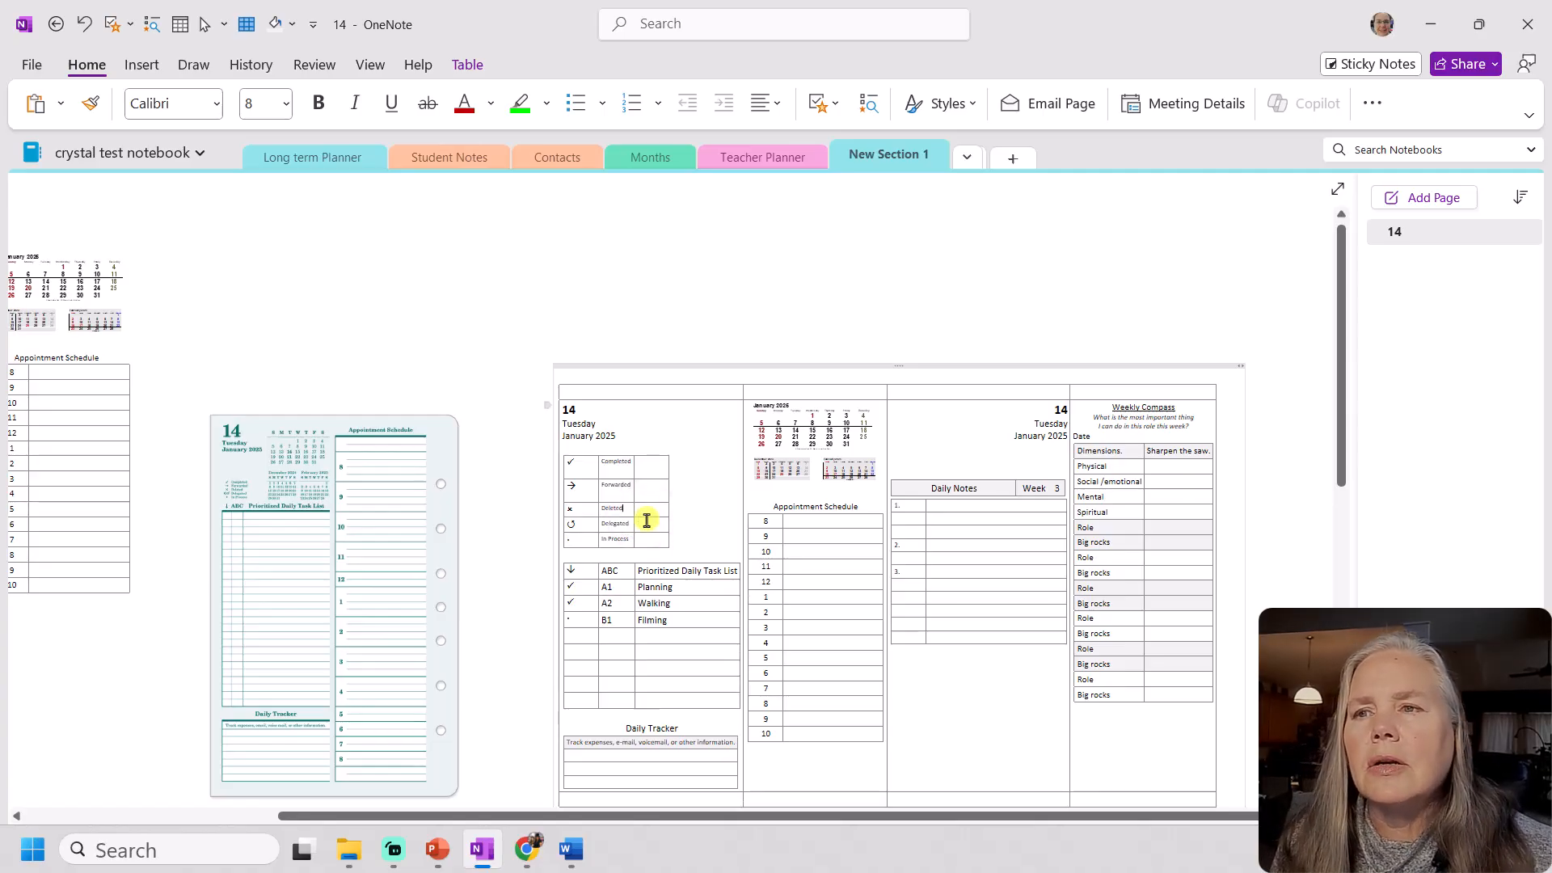
left_click_drag(658, 470, 659, 531)
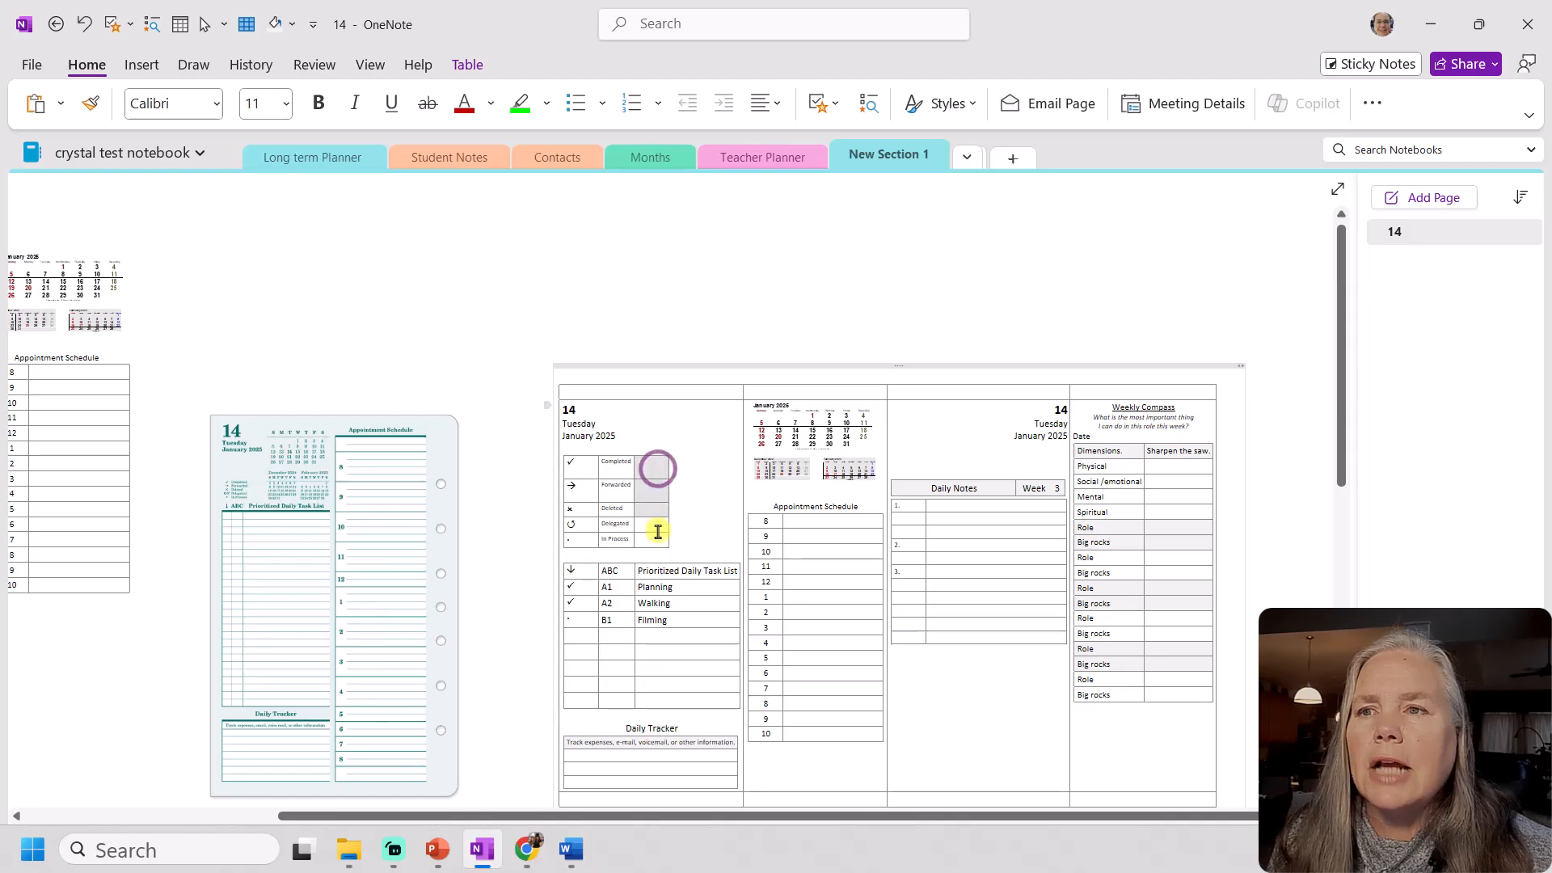
right_click(659, 531)
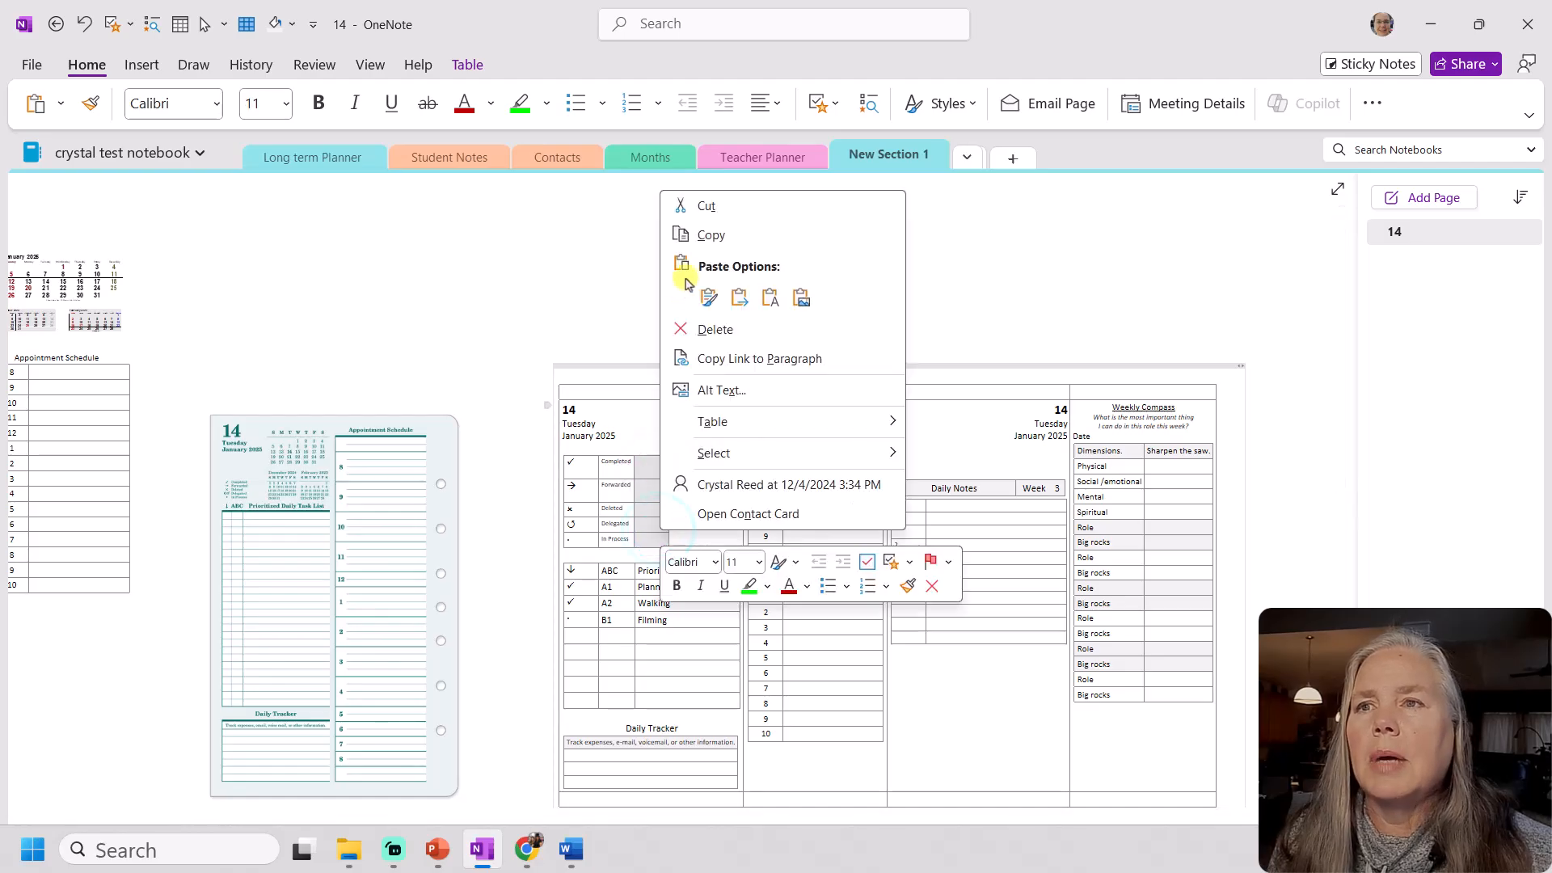
left_click(481, 67)
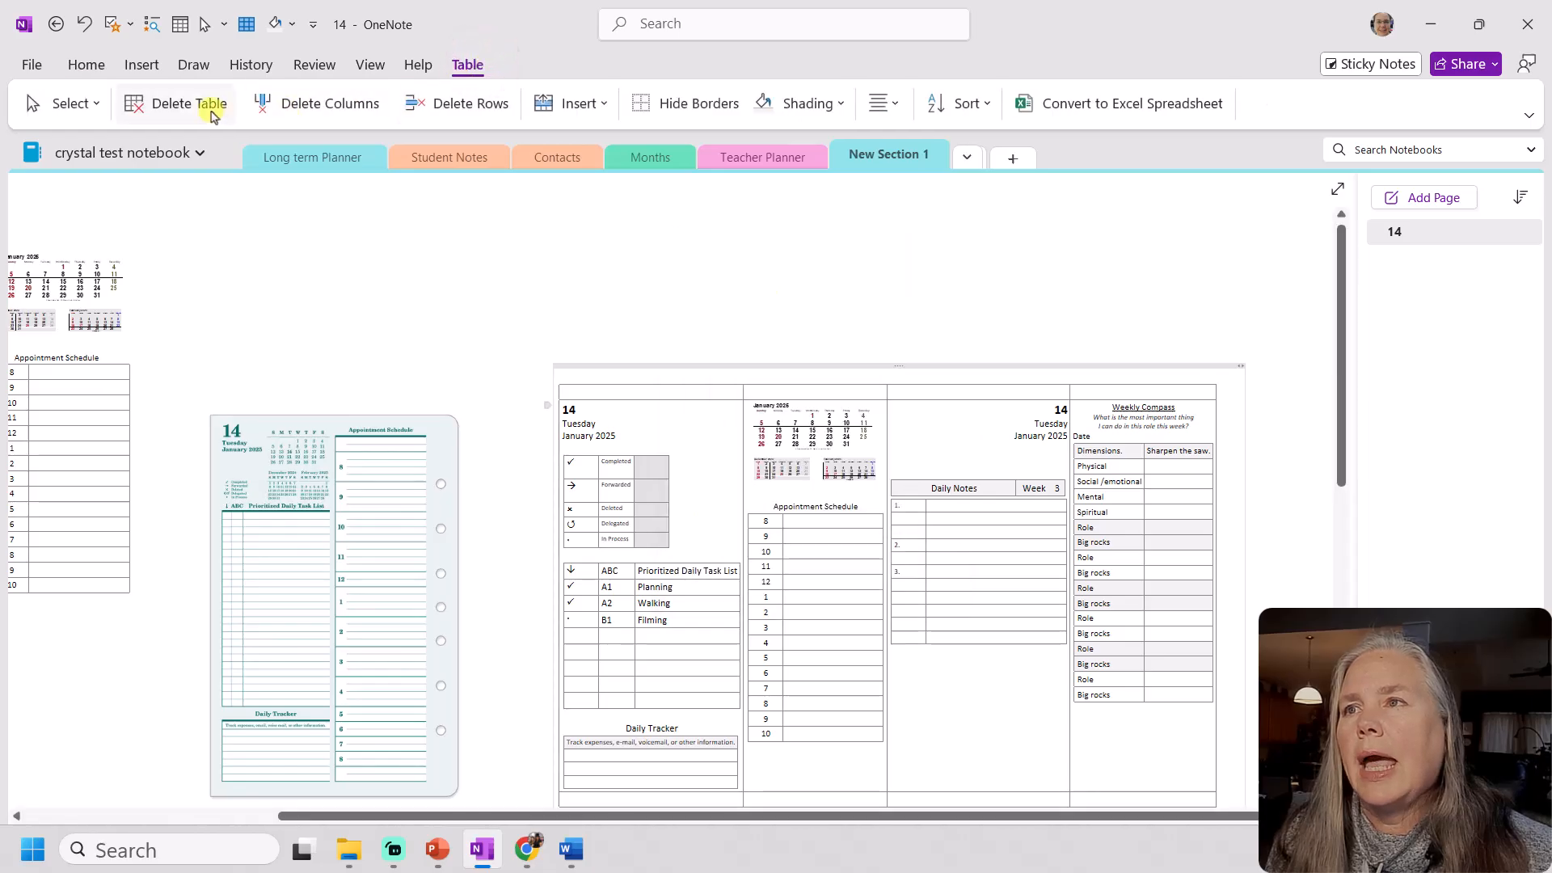
left_click(356, 106)
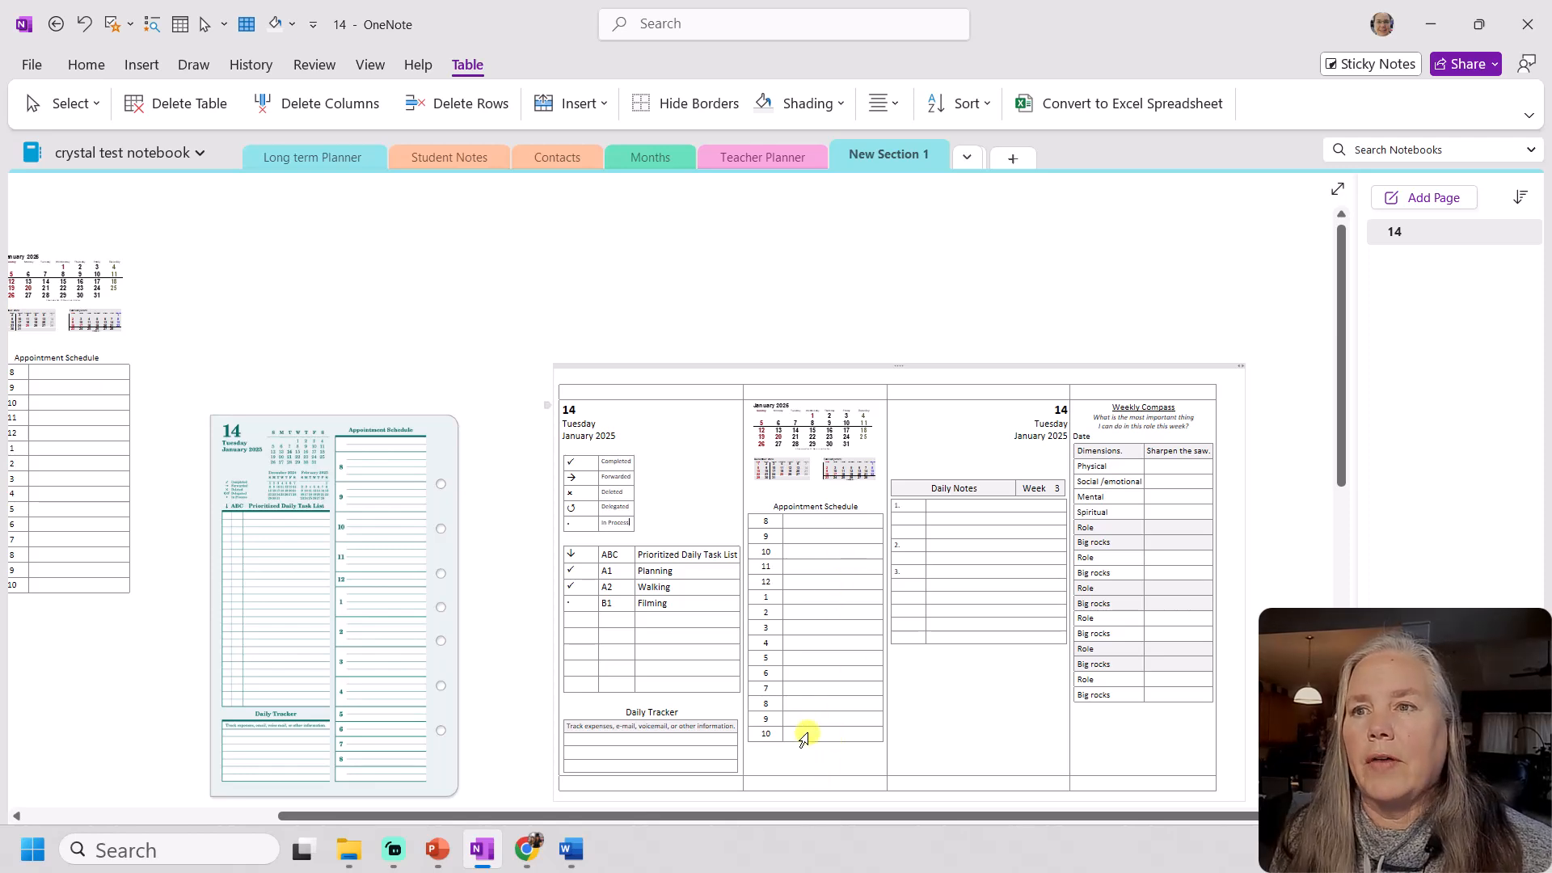
Make the Appointment Schedule, Daily Tracker and Weekly Compass headings in the layout table bold
left_click_drag(766, 509, 857, 508)
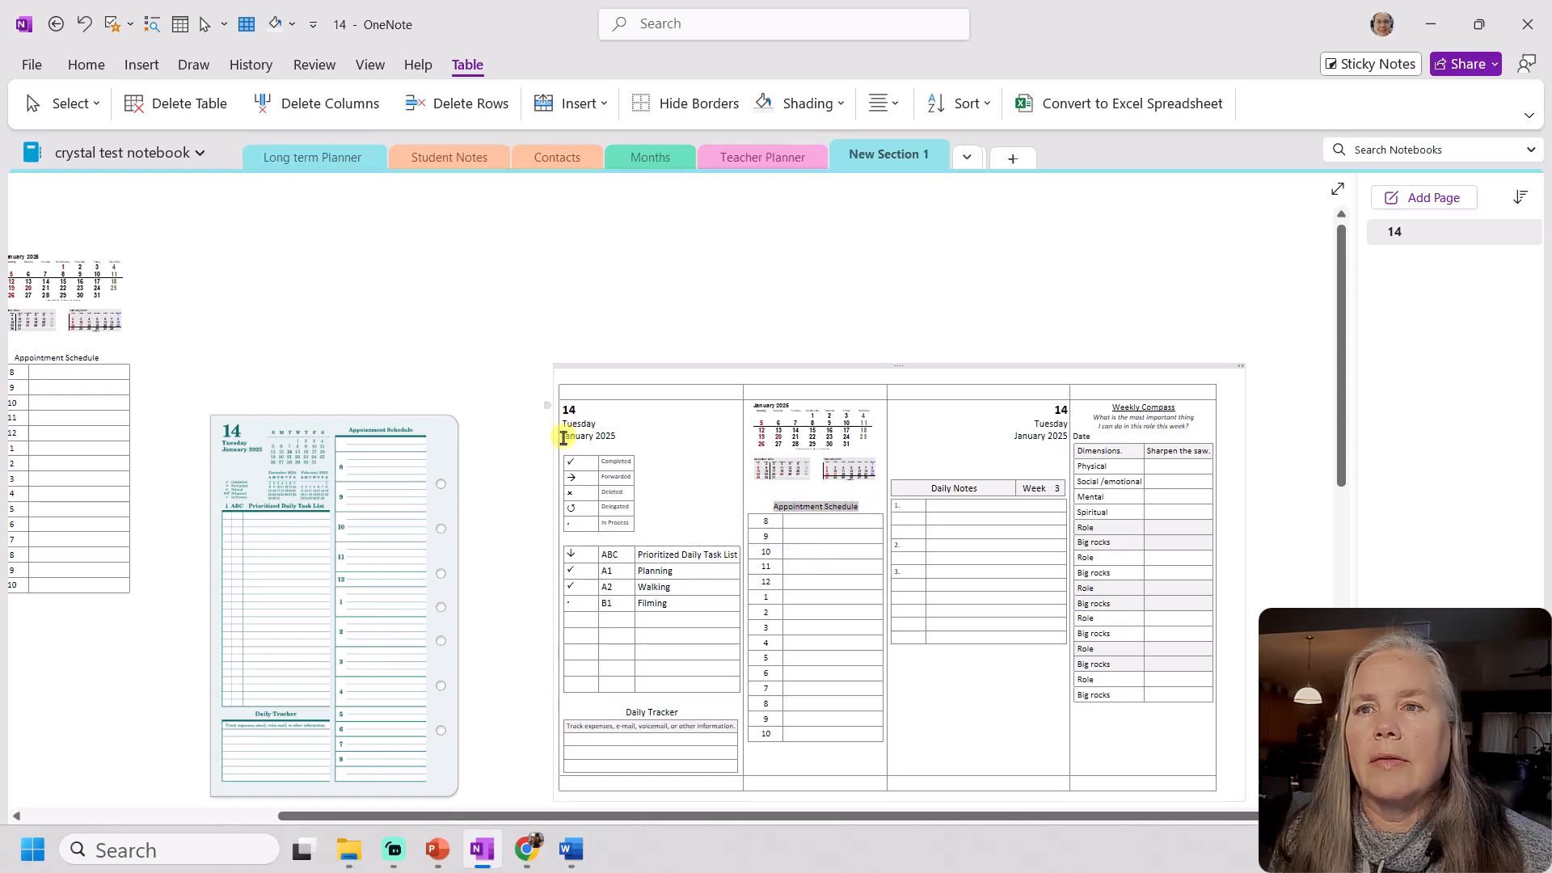
left_click(87, 65)
left_click(318, 104)
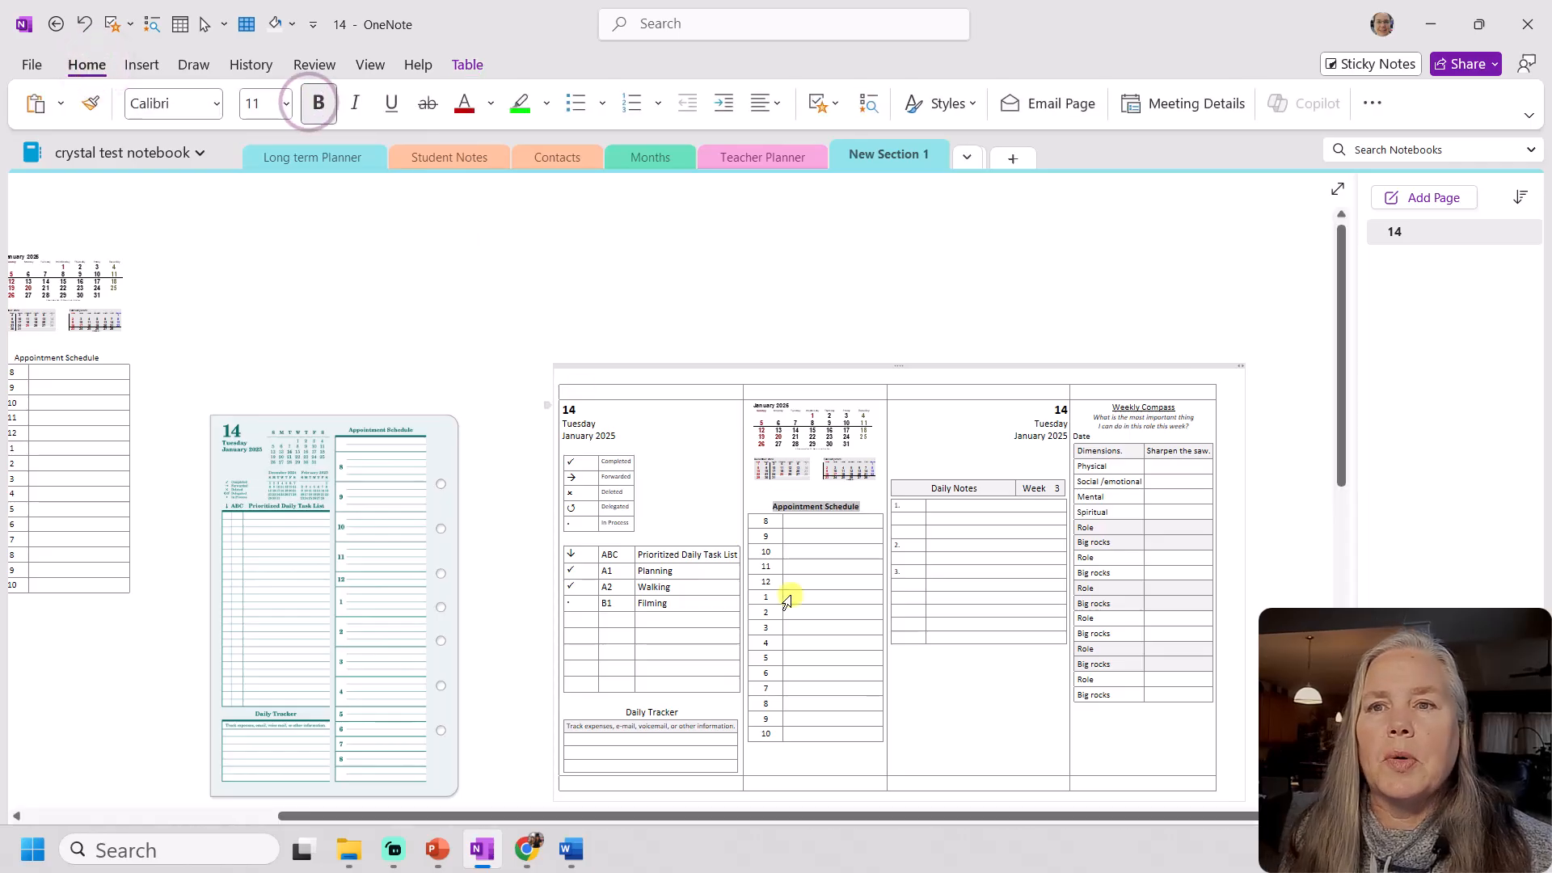
left_click(868, 664)
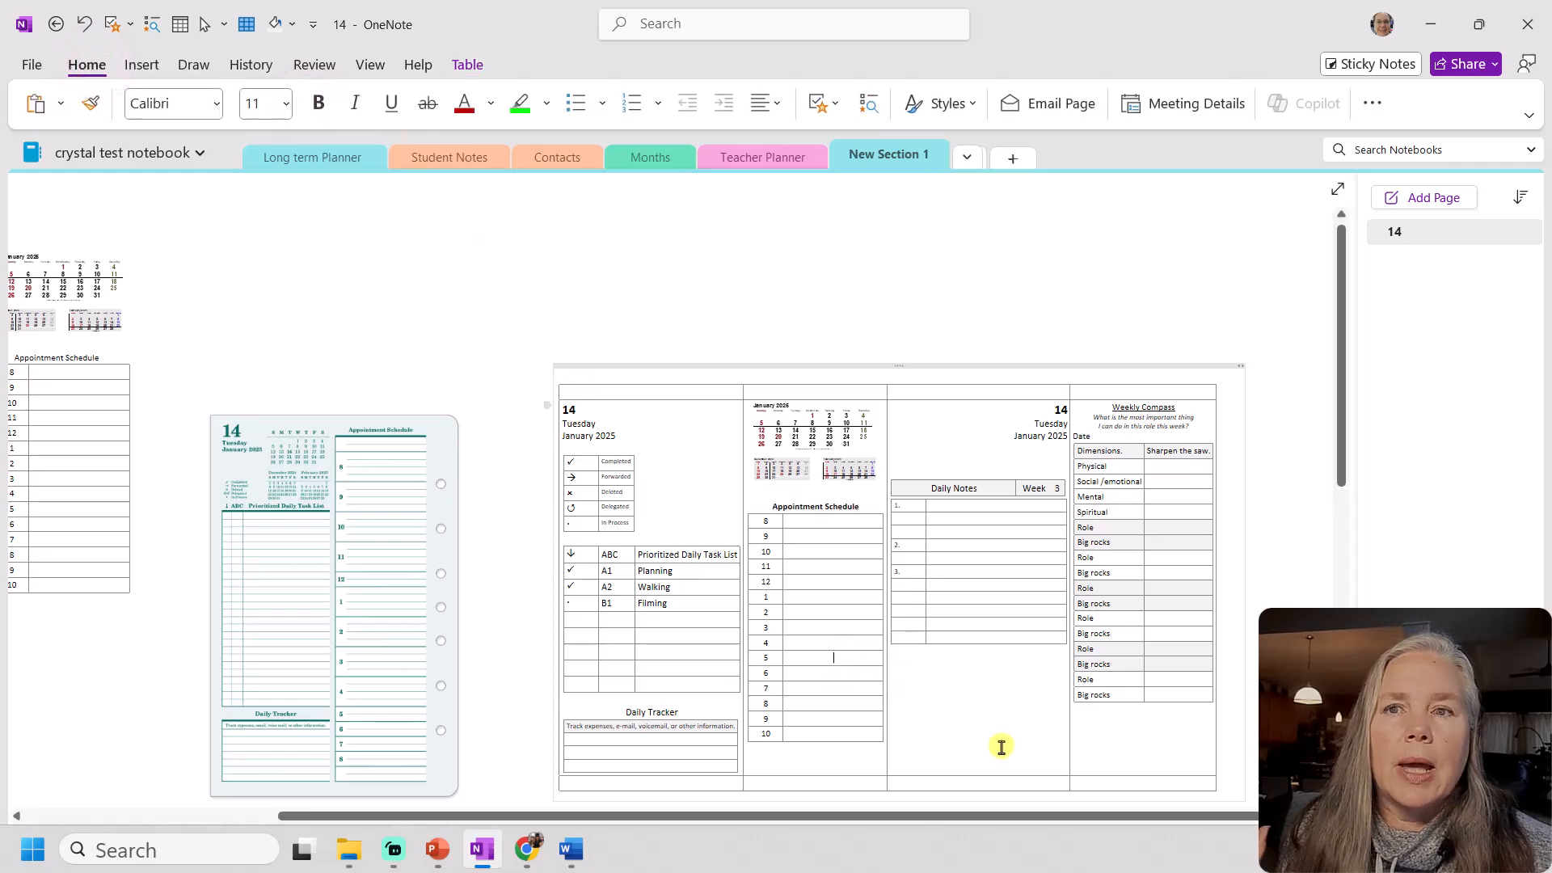
triple_click(618, 716)
left_click(321, 102)
mouse_move(1105, 412)
left_mouse_down()
mouse_move(1180, 413)
mouse_move(1164, 427)
mouse_move(1146, 401)
mouse_move(1111, 402)
left_mouse_up()
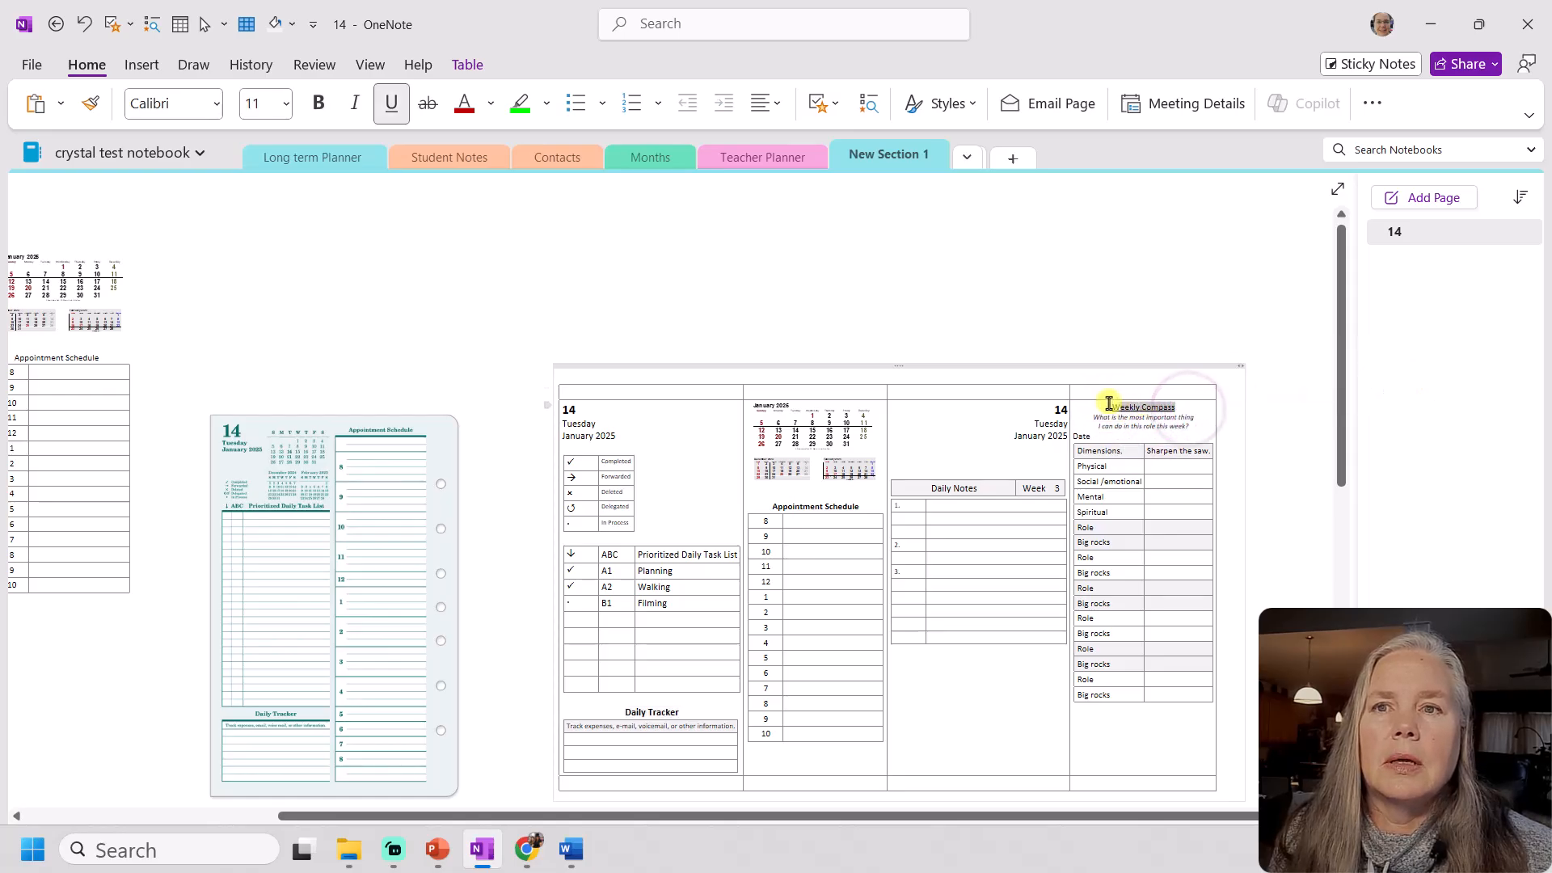
left_click(315, 100)
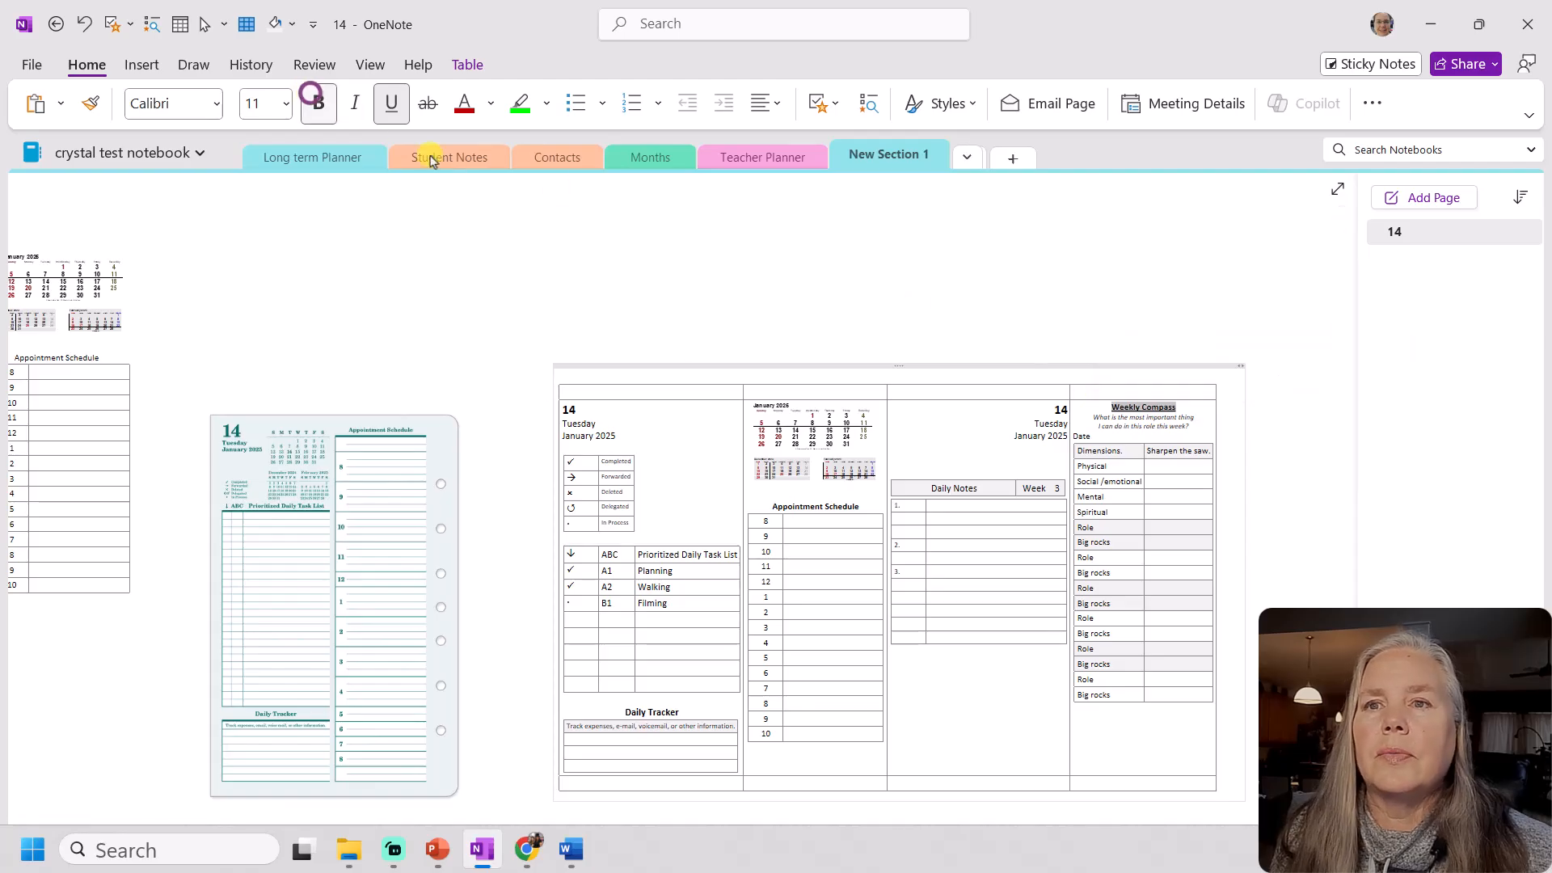
left_click(1006, 691)
Examine the layout table's sections up close and compare them with the teal planner page picture
scroll(1022, 667, "down", 1)
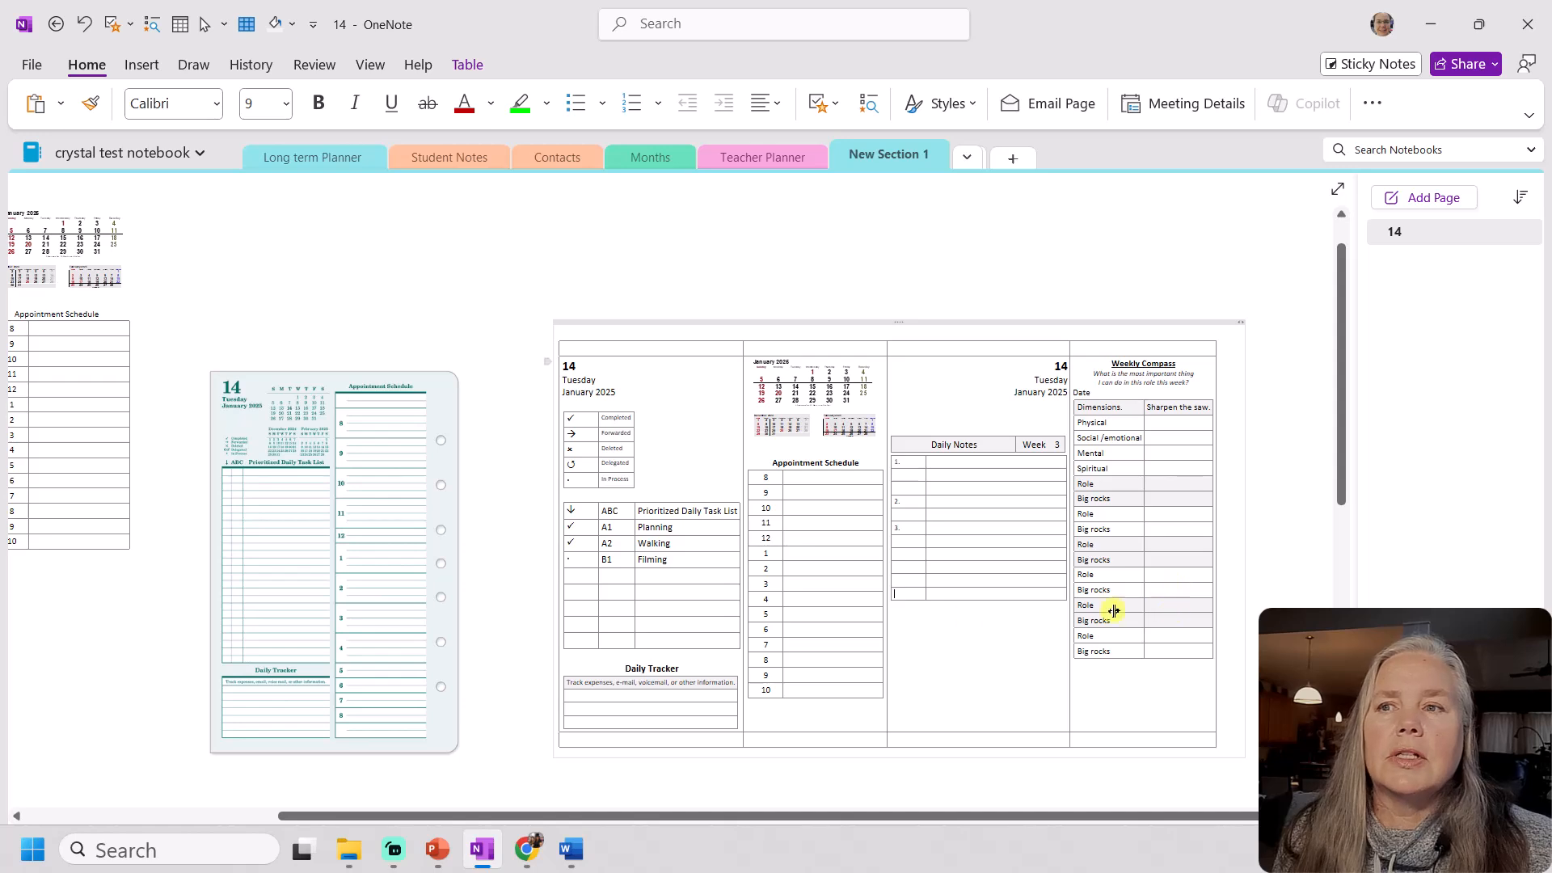
scroll(824, 670, "down", 1)
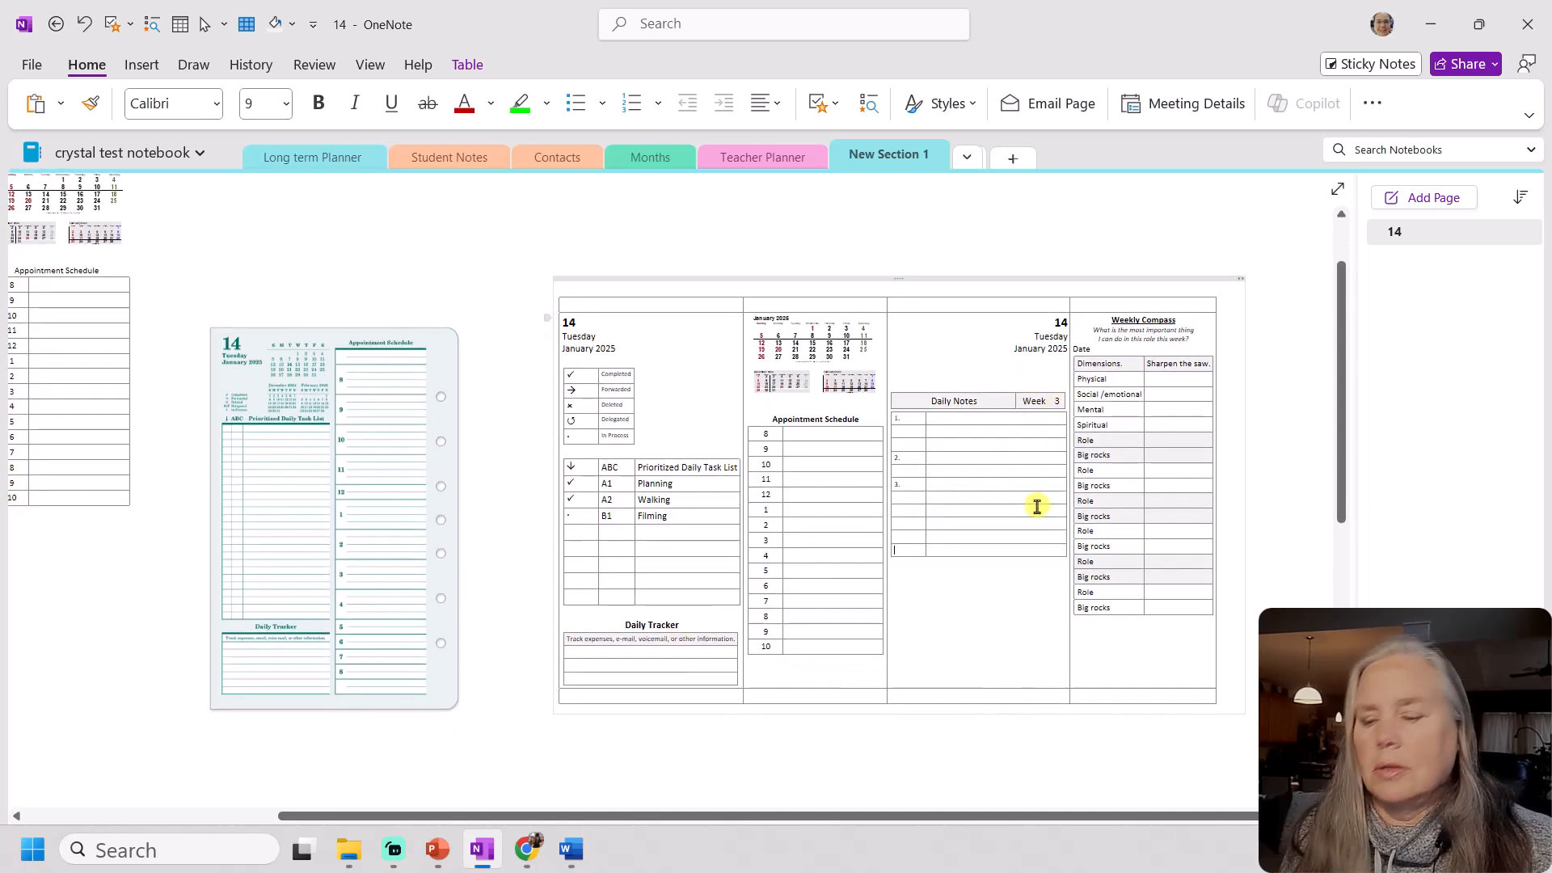
scroll(979, 499, "up", 5, "ctrl")
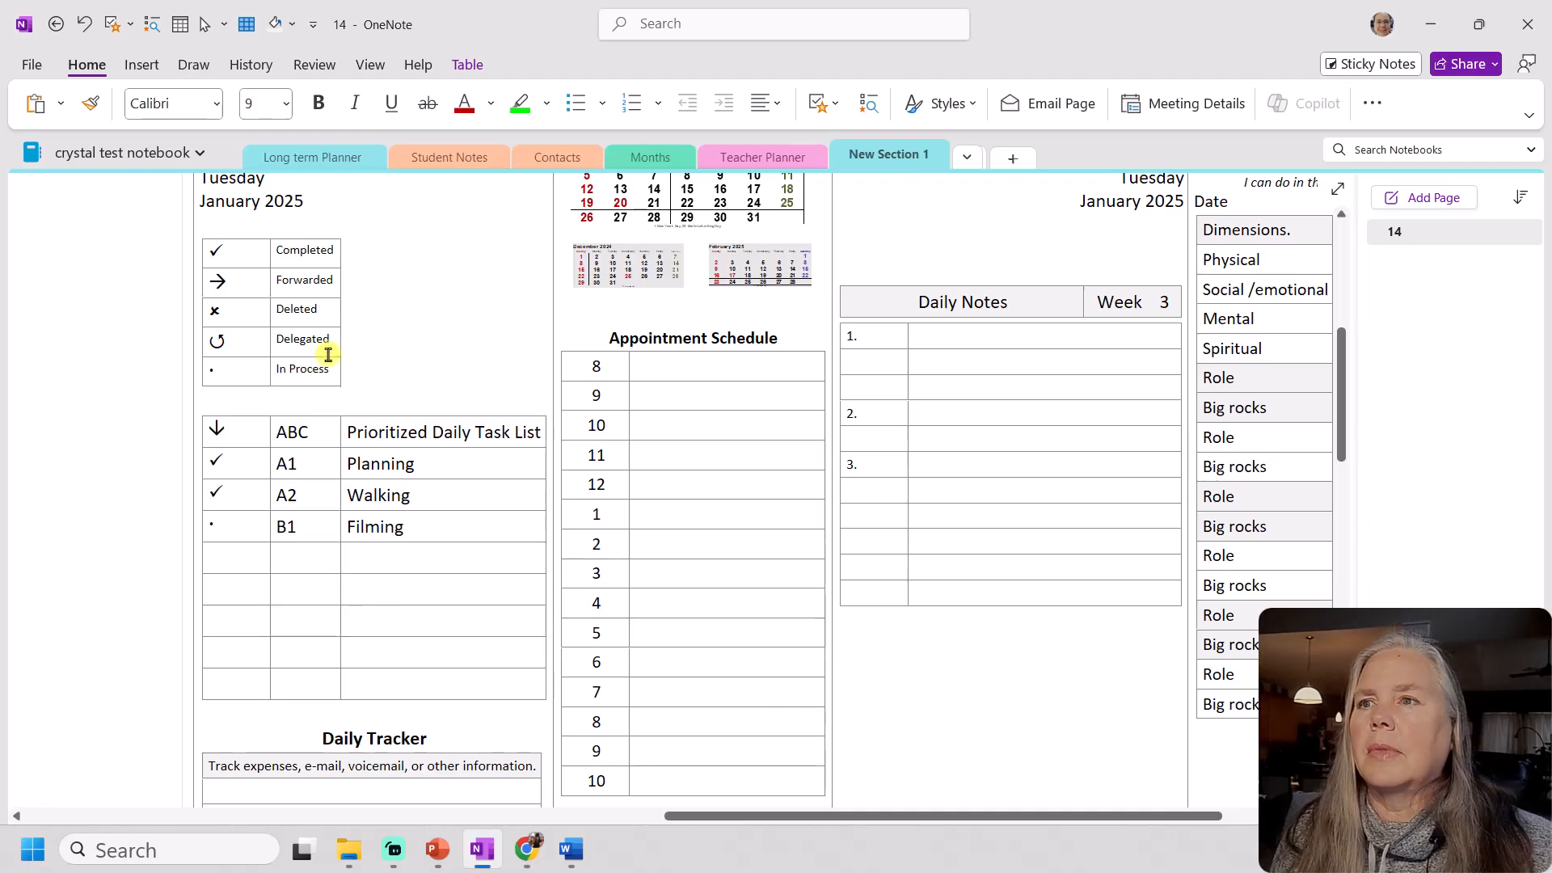
scroll(575, 654, "up", 2)
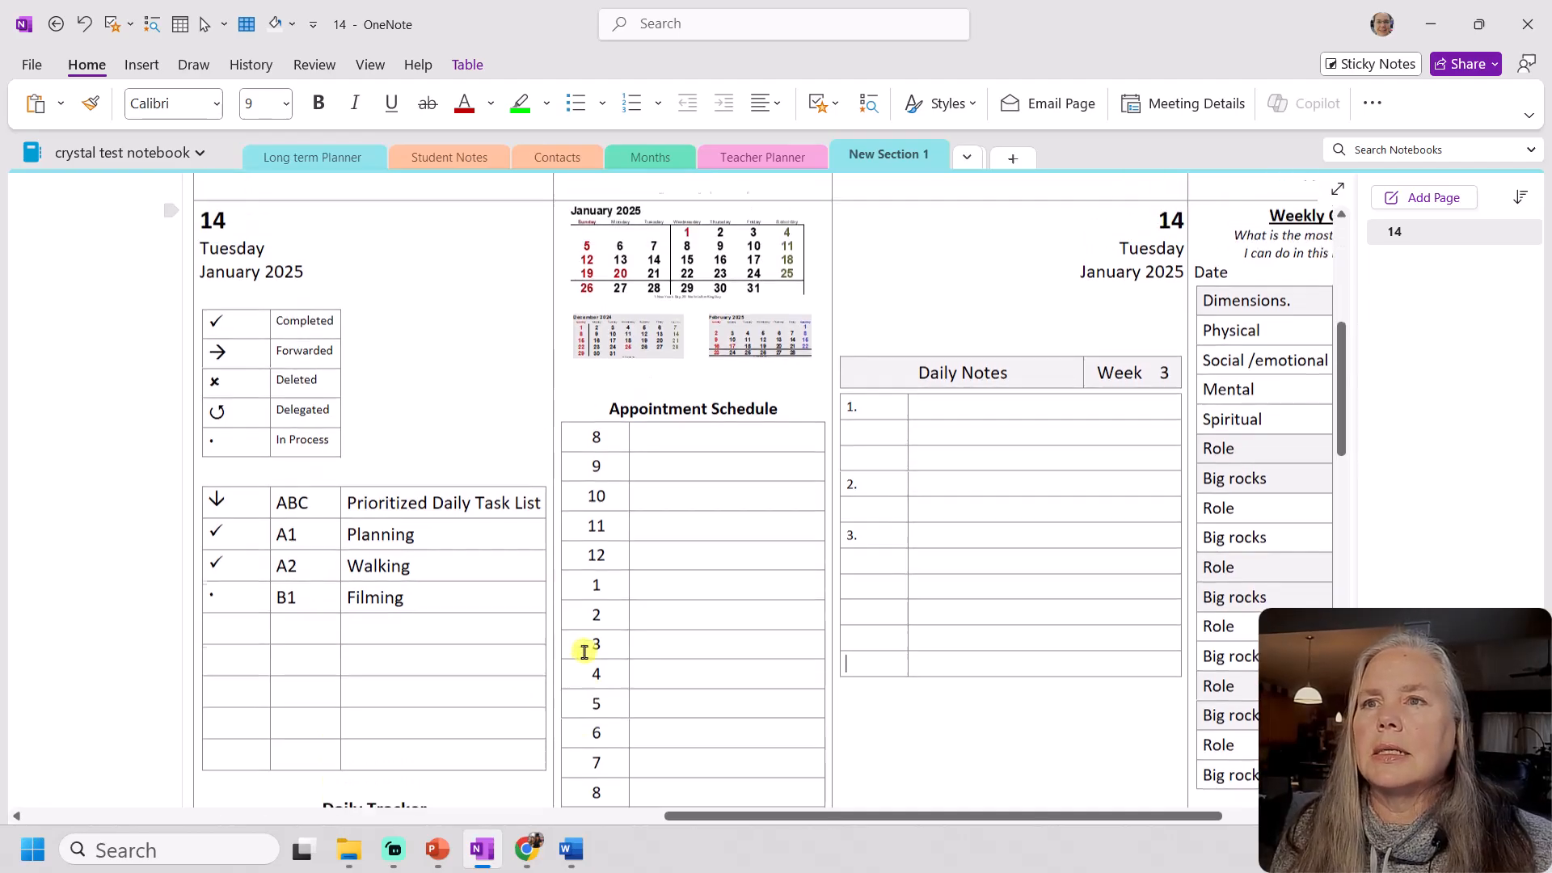
scroll(659, 453, "up", 1)
scroll(657, 455, "down", 4)
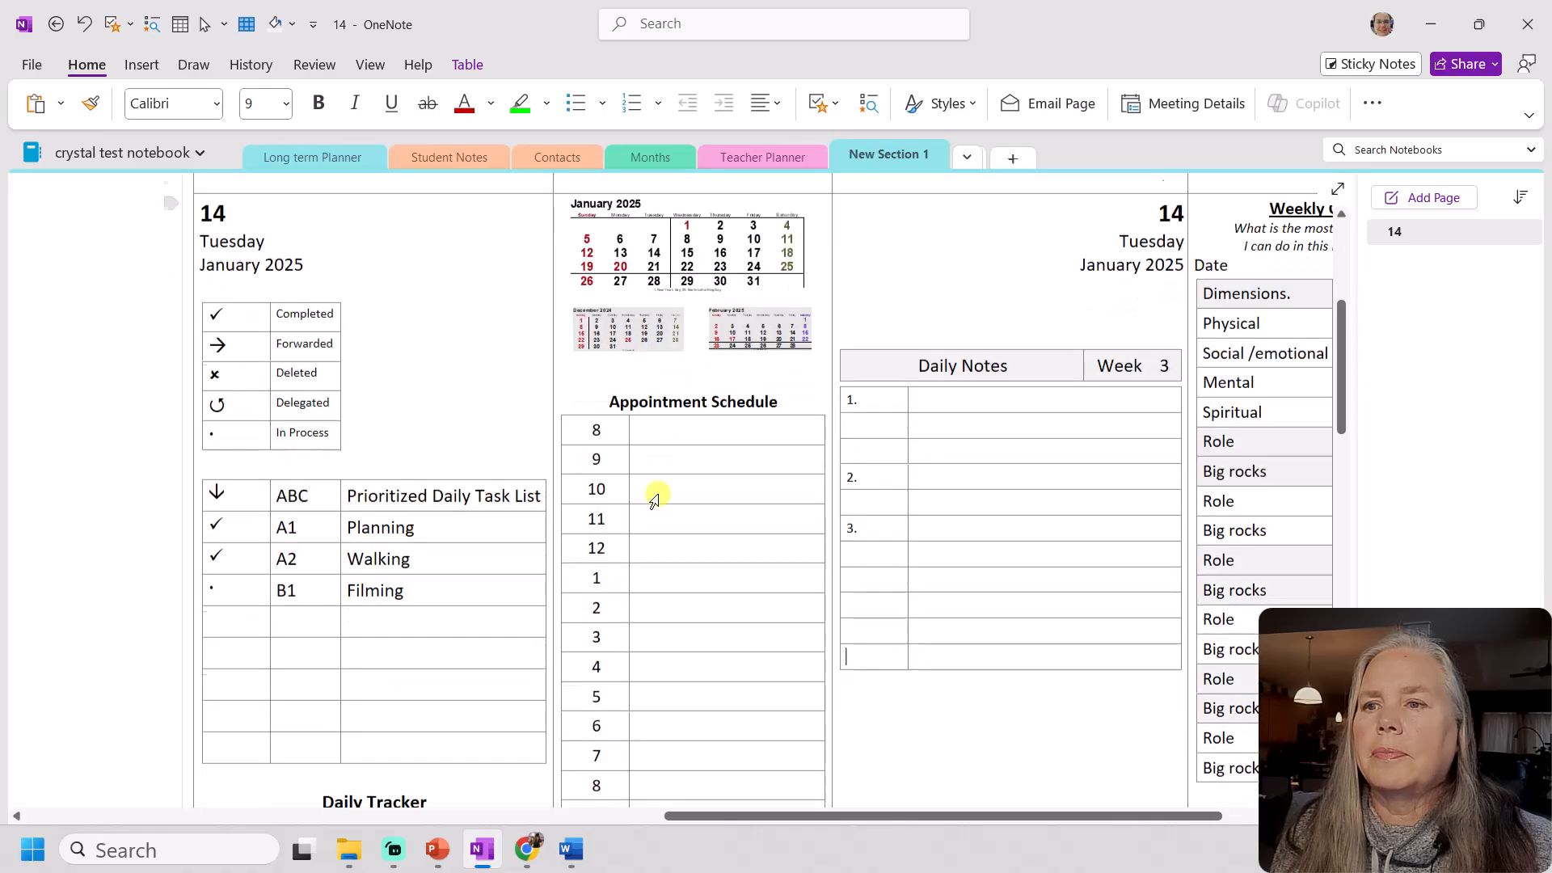
scroll(565, 644, "up", 3)
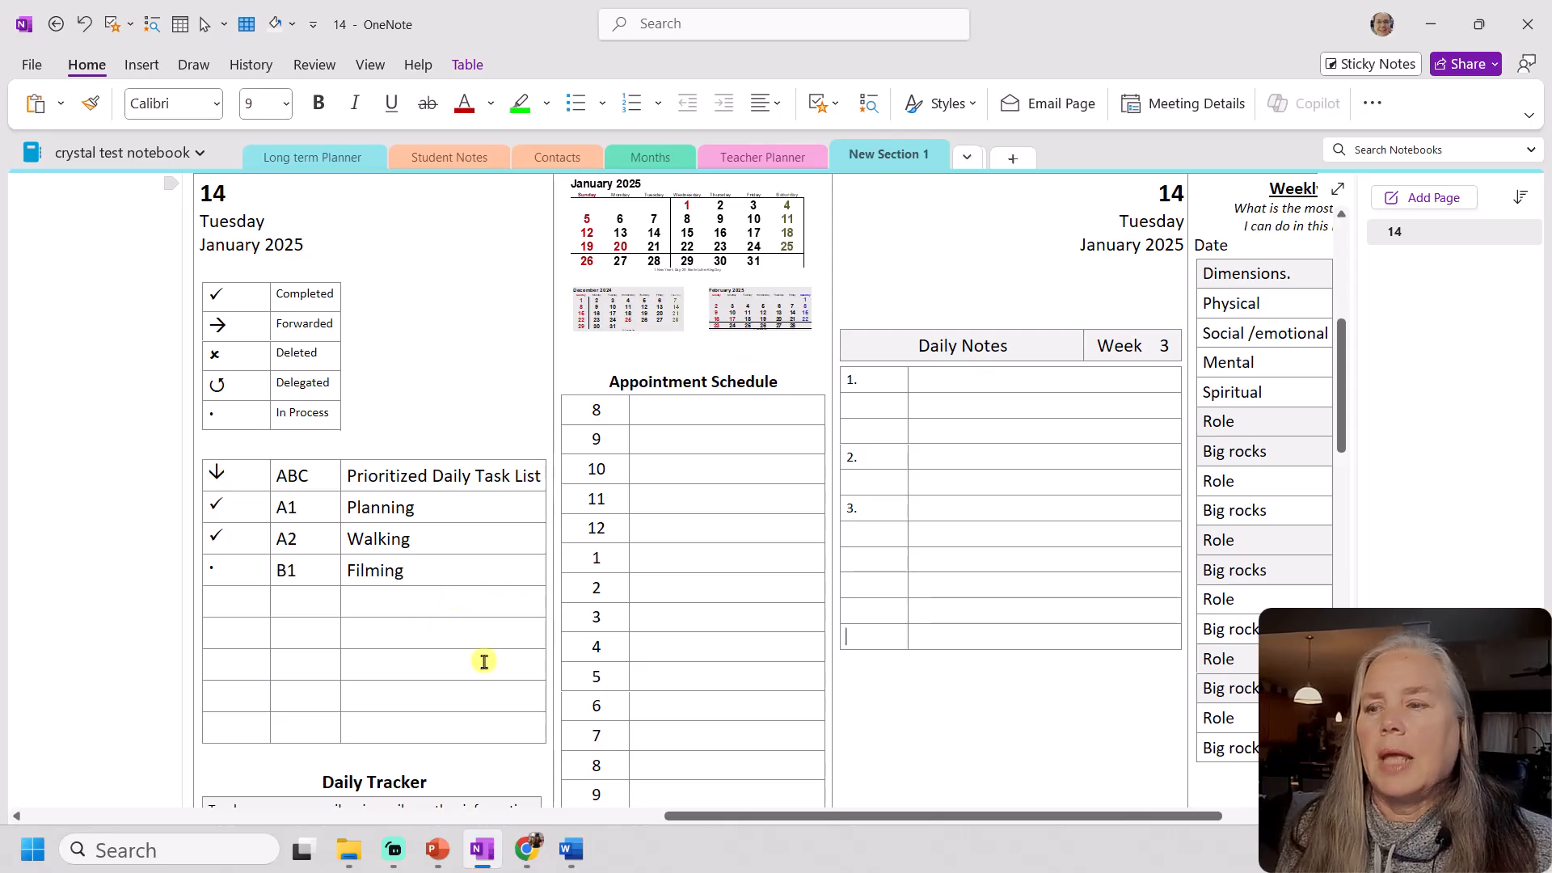
scroll(483, 662, "down", 2, "ctrl")
left_click_drag(513, 817, 259, 816)
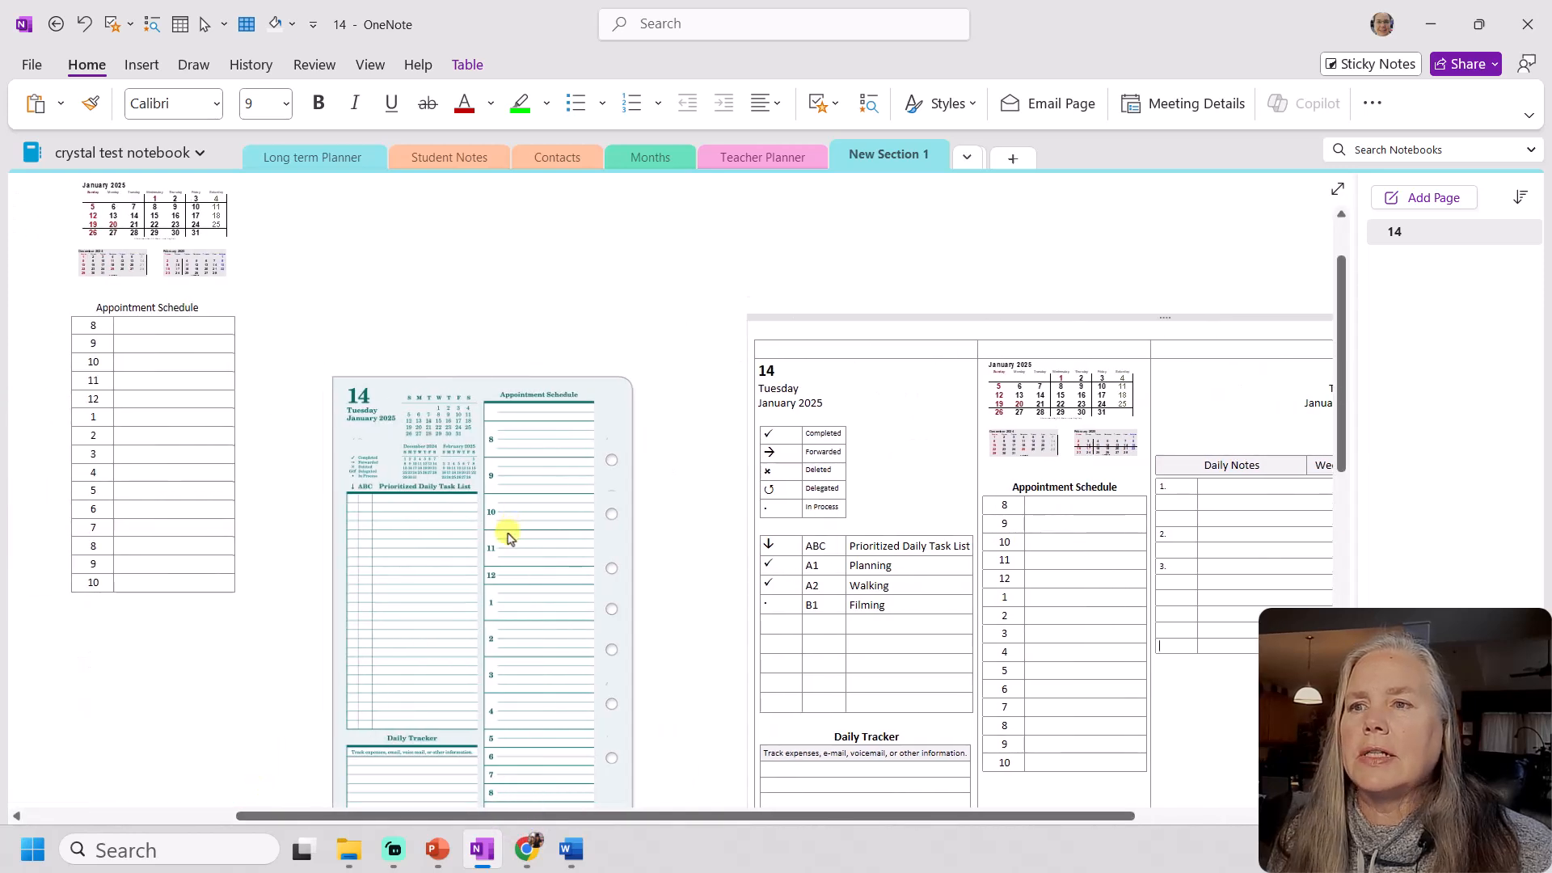
scroll(510, 538, "down", 1)
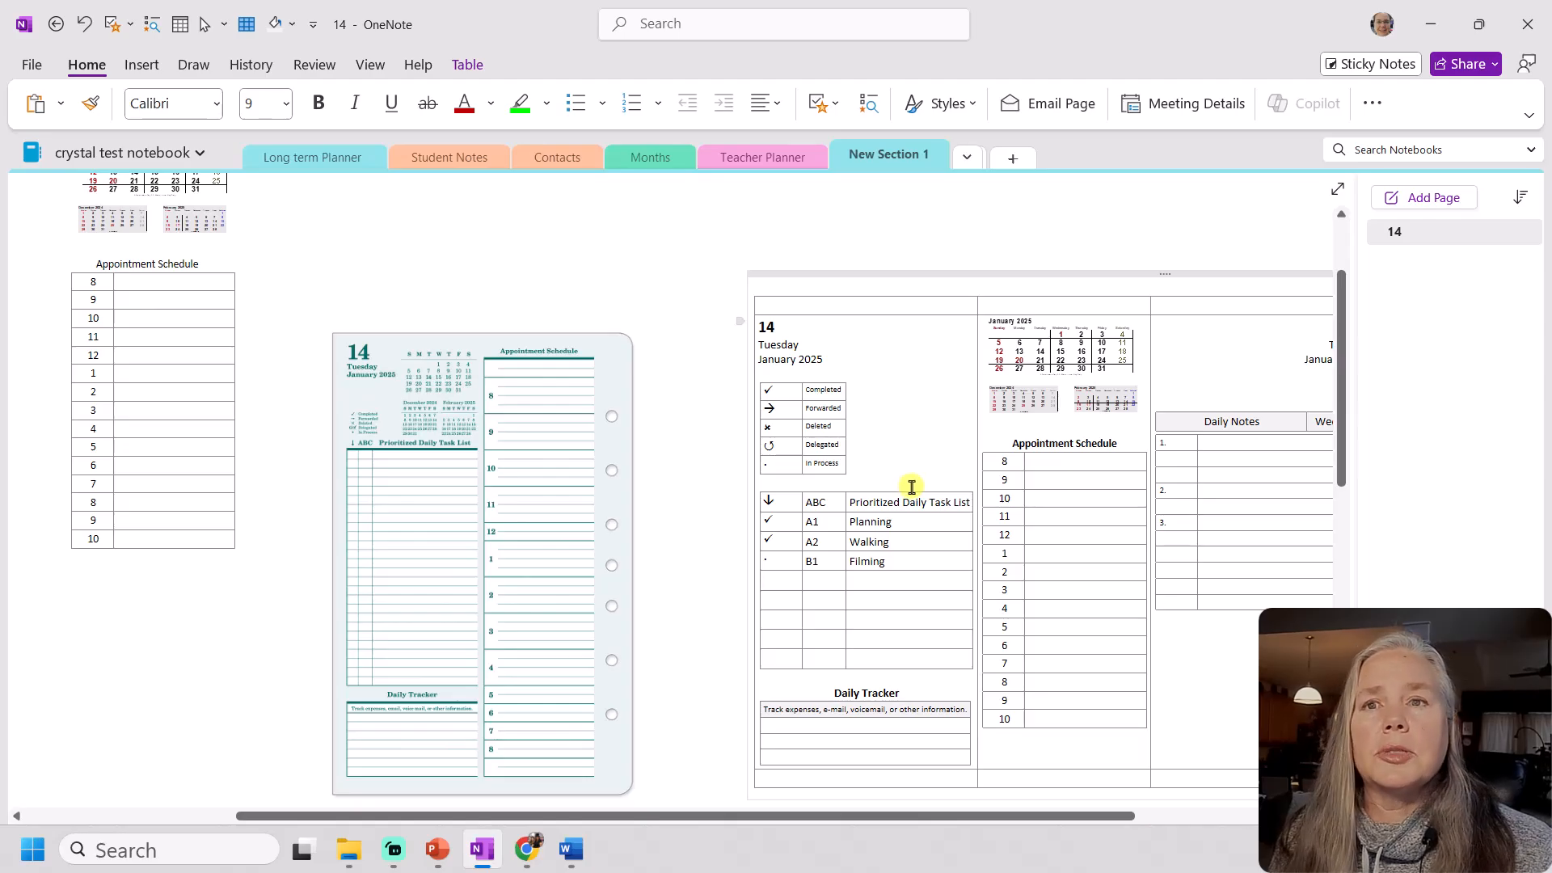
Move the teal Daily Notes page picture up beside the first planner page picture and enlarge it to about the same height
scroll(911, 488, "down", 7)
left_click_drag(589, 739, 1003, 239)
scroll(900, 590, "up", 4)
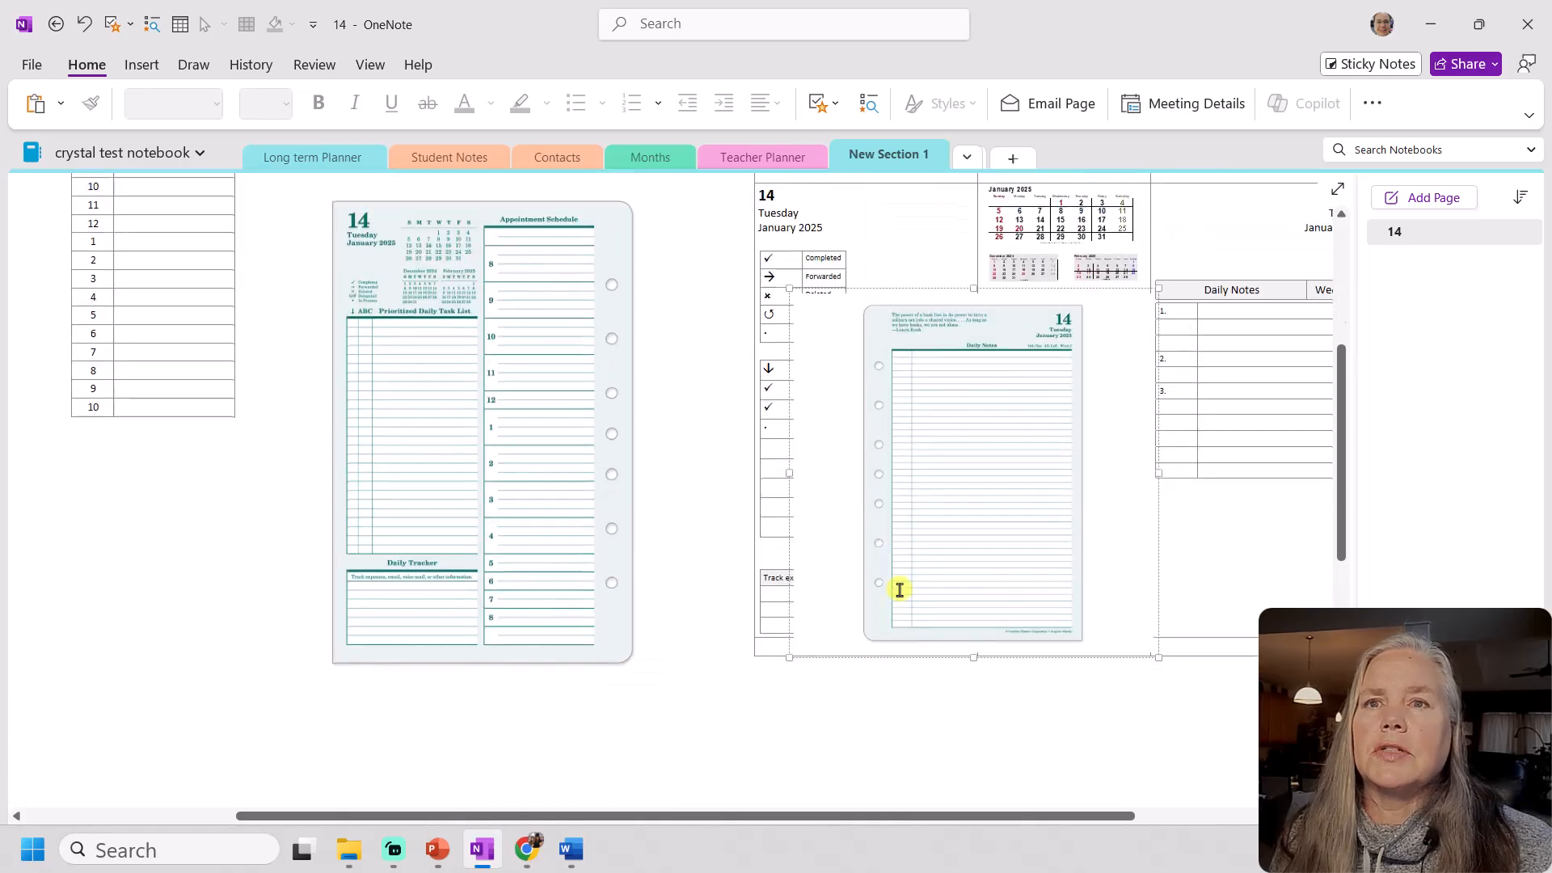
scroll(900, 590, "up", 3)
left_click_drag(793, 418, 772, 280)
mouse_move(929, 521)
left_mouse_down()
mouse_move(959, 520)
mouse_move(913, 509)
left_mouse_up()
Move the blue Weekly Compass picture from beside the original Weekly Compass up to the layout table
left_click_drag(876, 824, 1095, 804)
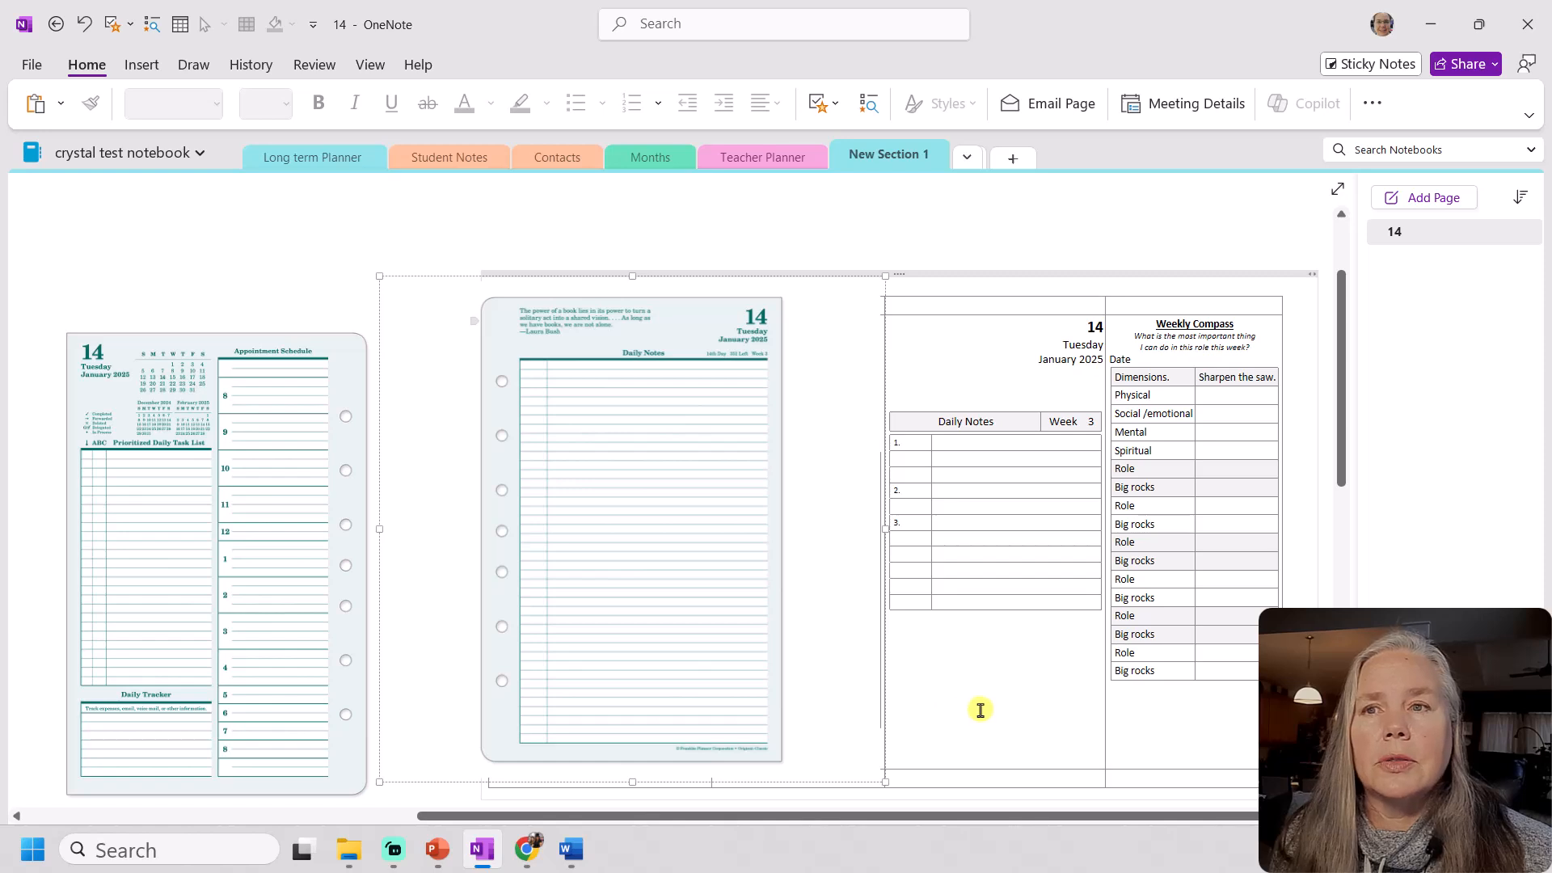
scroll(752, 731, "down", 5)
left_click_drag(711, 817, 183, 741)
scroll(289, 692, "down", 1)
scroll(290, 692, "down", 4)
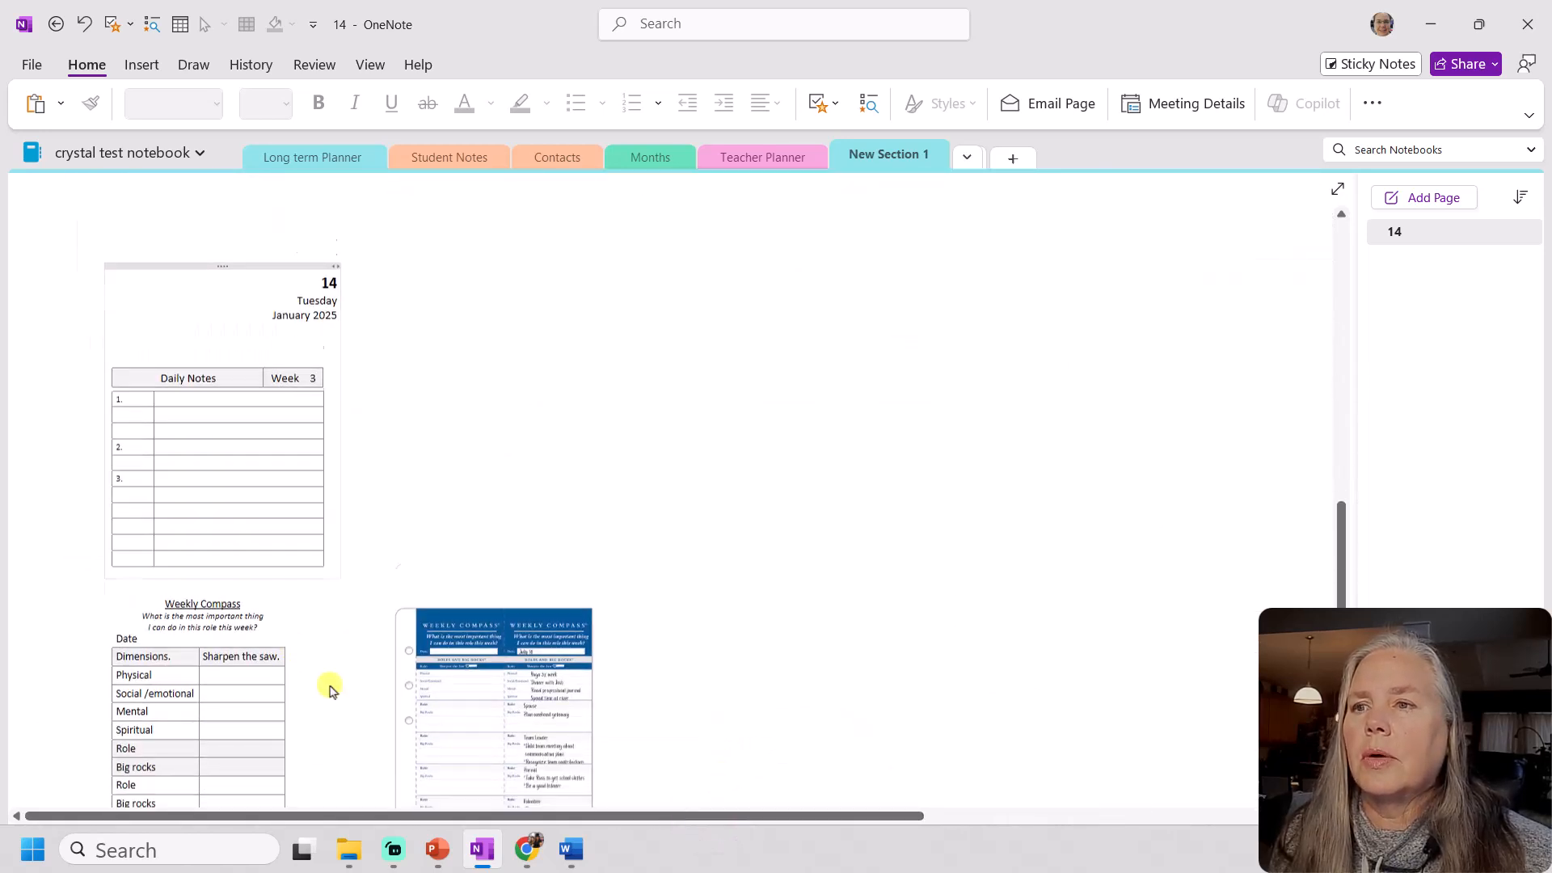
left_click(485, 686)
left_click_drag(1115, 434, 1114, 436)
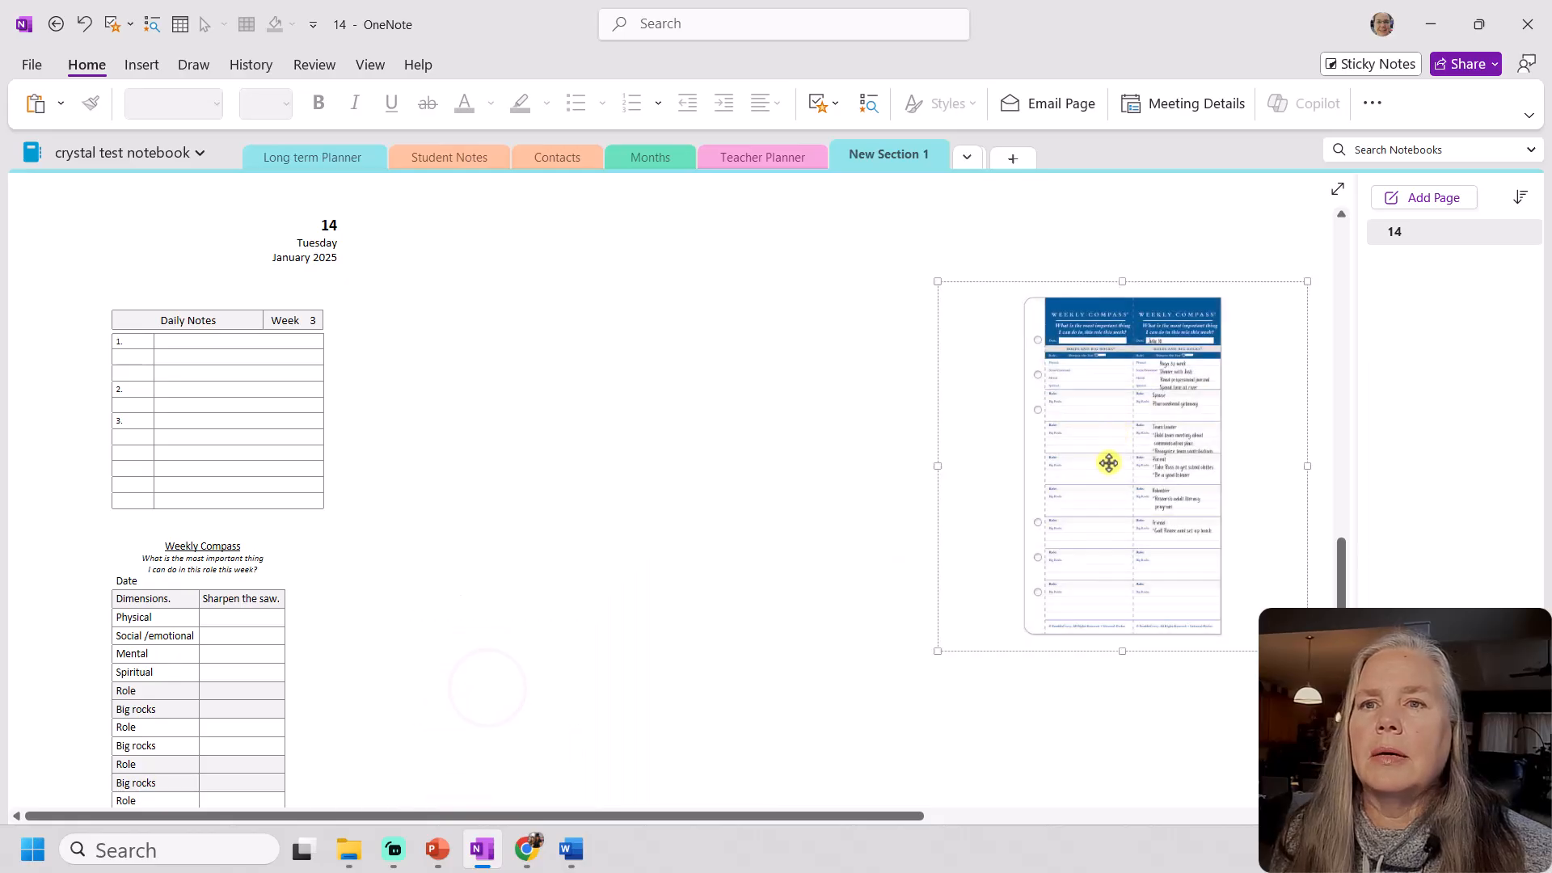
scroll(1097, 544, "up", 2)
left_click_drag(1097, 557, 1274, 504)
left_click_drag(865, 816, 1259, 818)
left_click_drag(814, 579, 1093, 466)
scroll(1076, 566, "up", 2)
left_click_drag(1068, 599, 1212, 269)
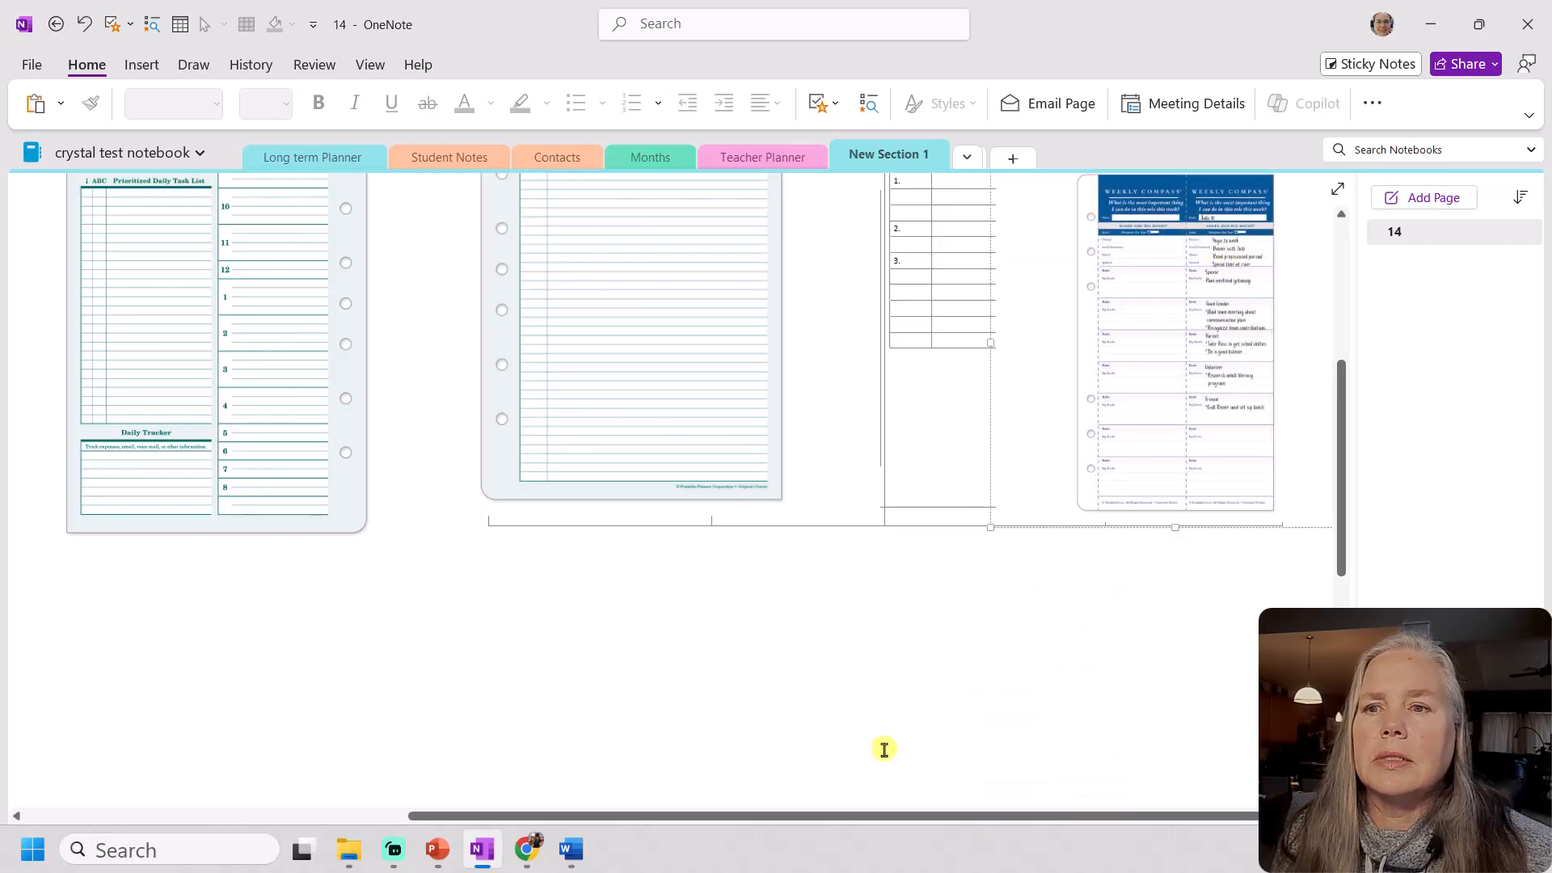
Place the blue Weekly Compass picture directly right of the layout table, top-aligned with it, and enlarge it to about the table's height
left_click_drag(876, 817, 901, 817)
left_click_drag(1149, 388, 1185, 374)
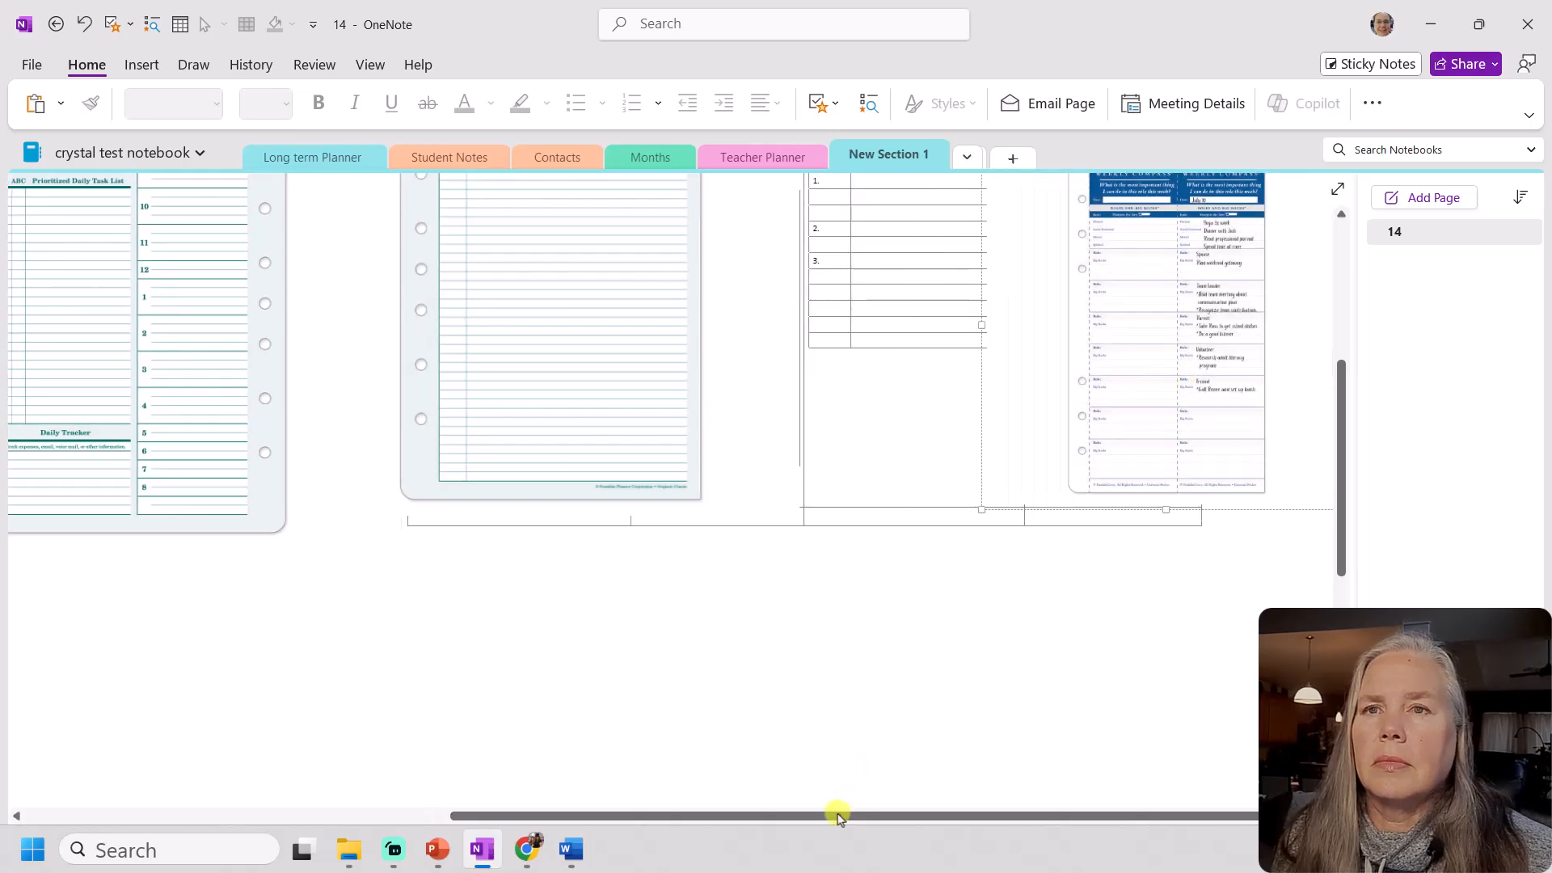
scroll(1162, 485, "up", 3)
left_click_drag(1166, 540, 1230, 436)
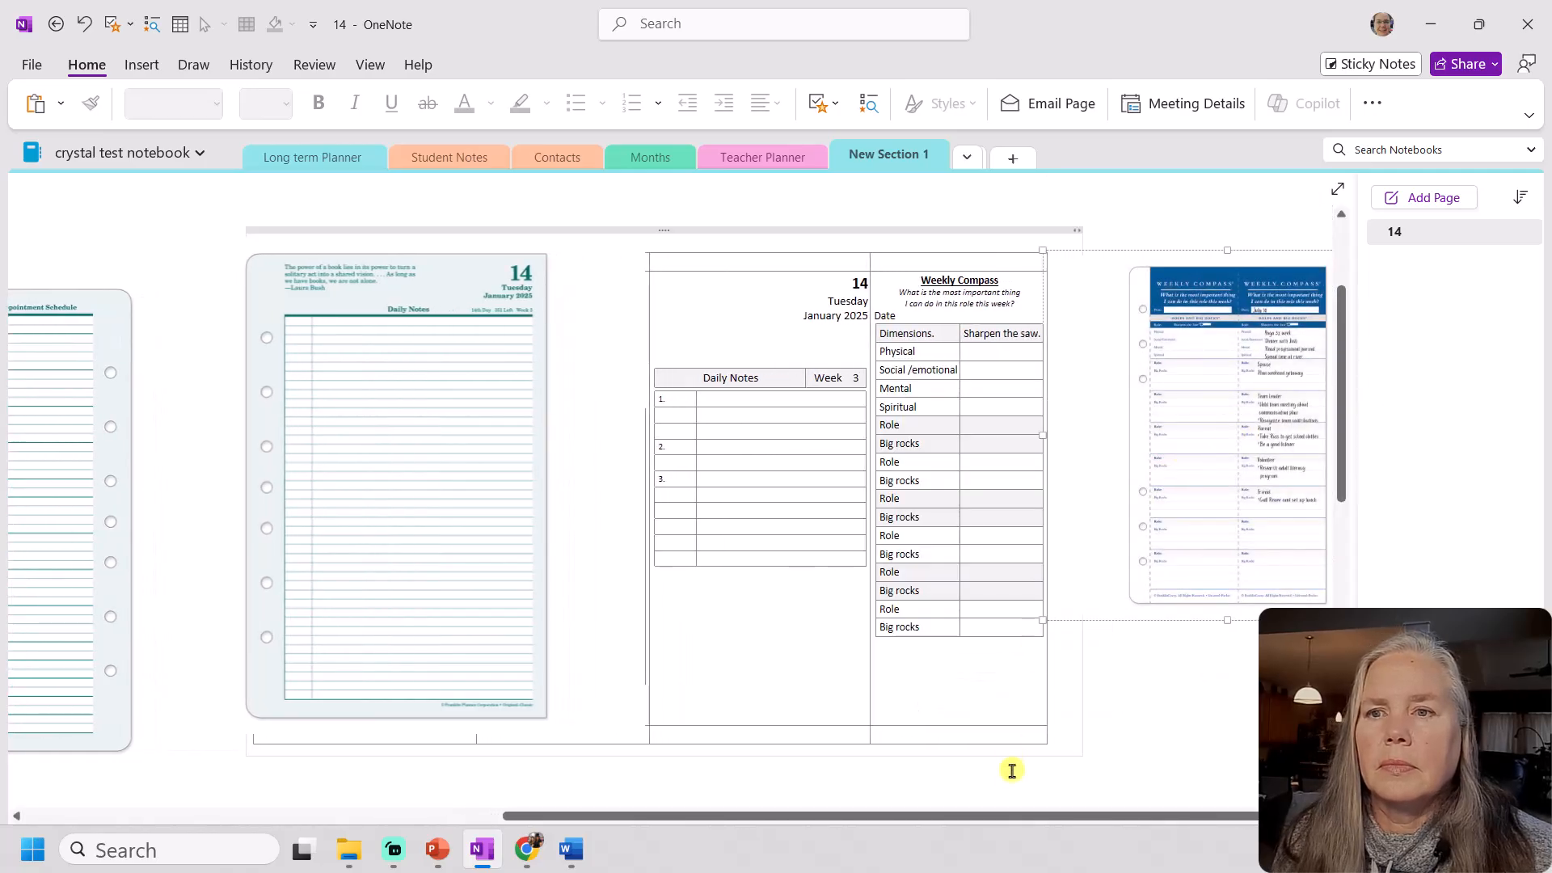
left_click_drag(998, 813, 1105, 792)
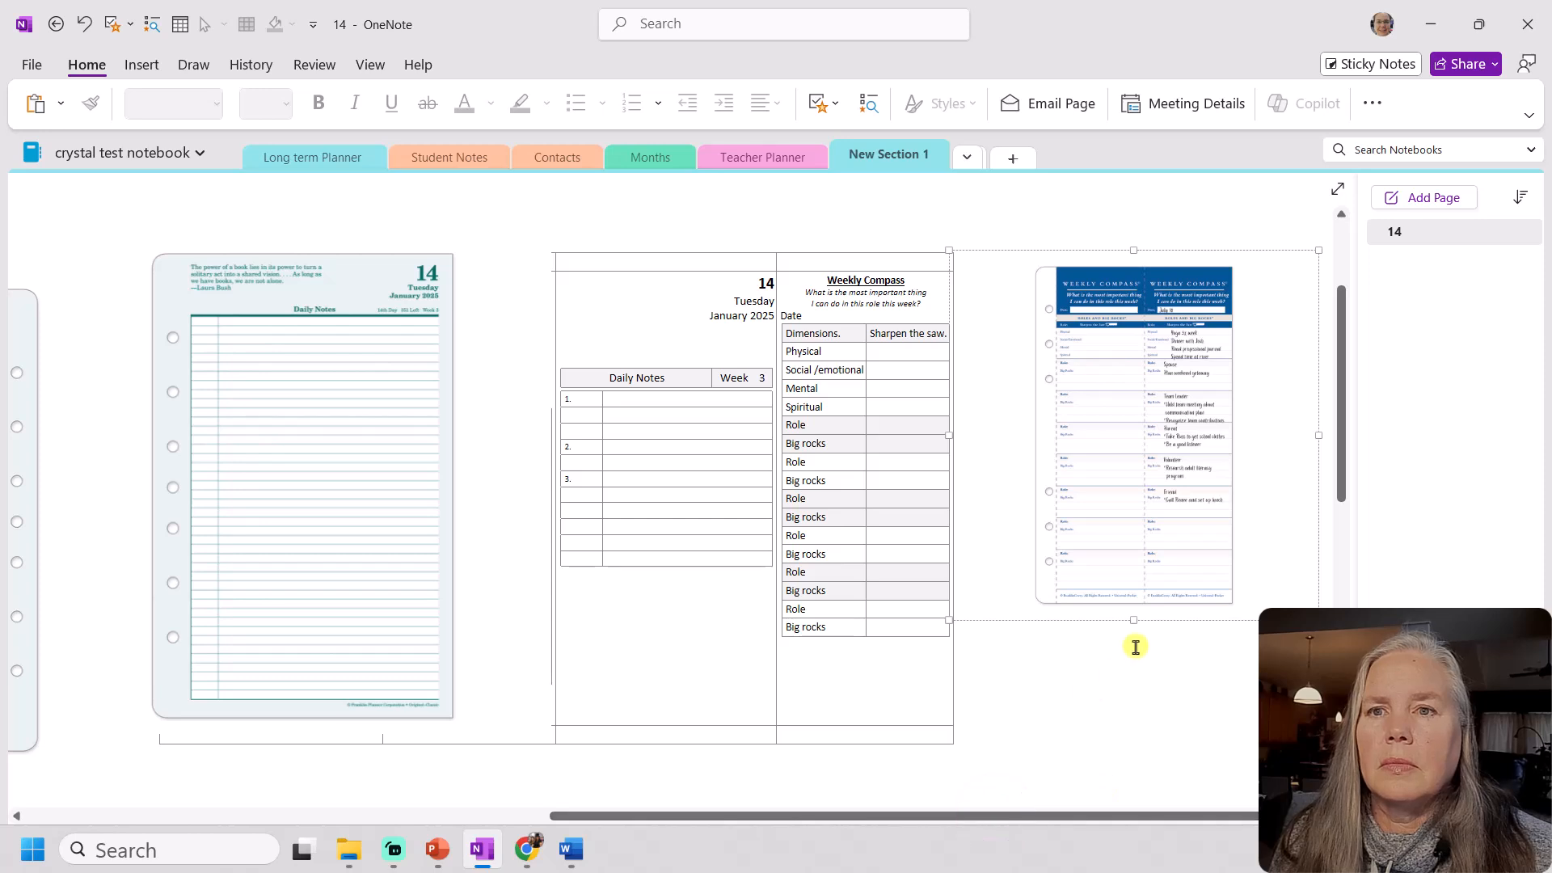
left_click_drag(1318, 619, 1389, 737)
mouse_move(1136, 547)
left_mouse_down()
mouse_move(1097, 539)
mouse_move(1143, 548)
left_mouse_up()
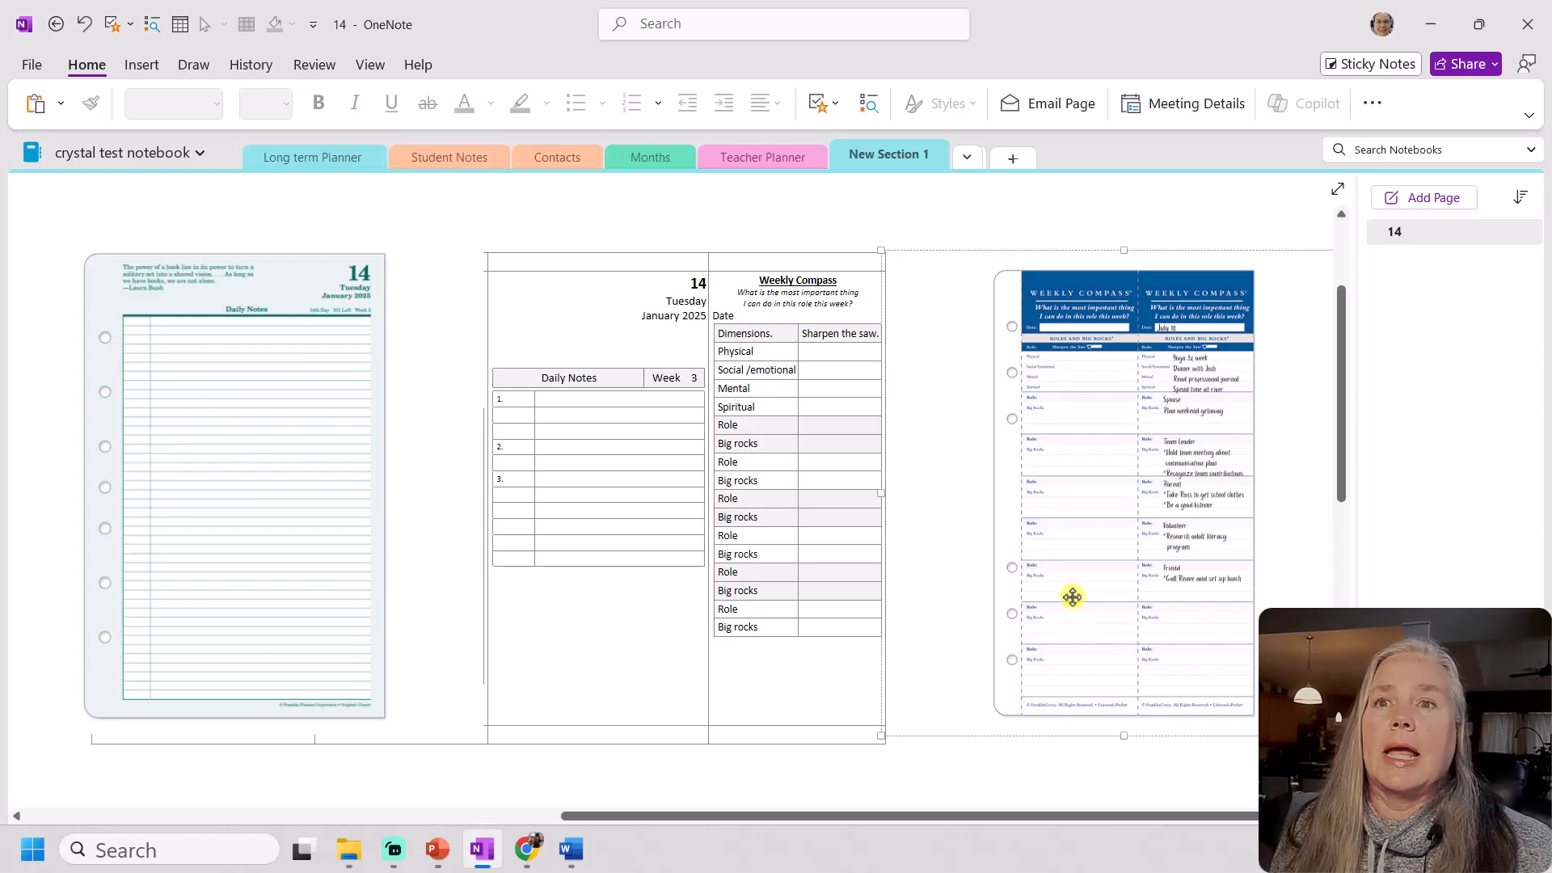
Delete the Weekly Compass, Daily Notes and planner page reference pictures around the layout table
left_click(1132, 547)
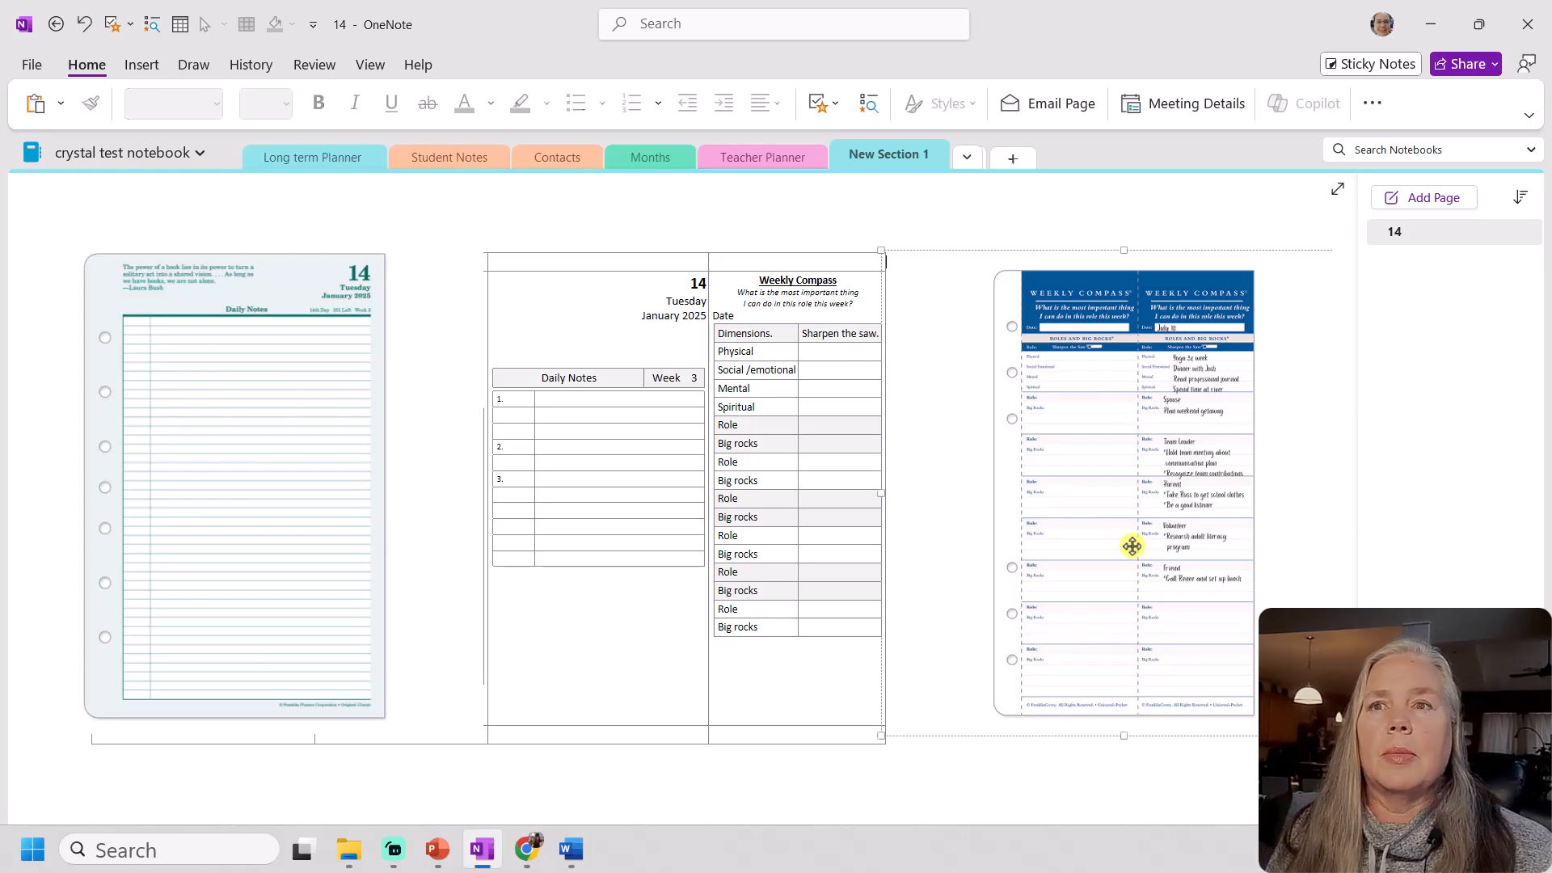
key("Delete")
left_click_drag(987, 817, 720, 811)
left_click(755, 604)
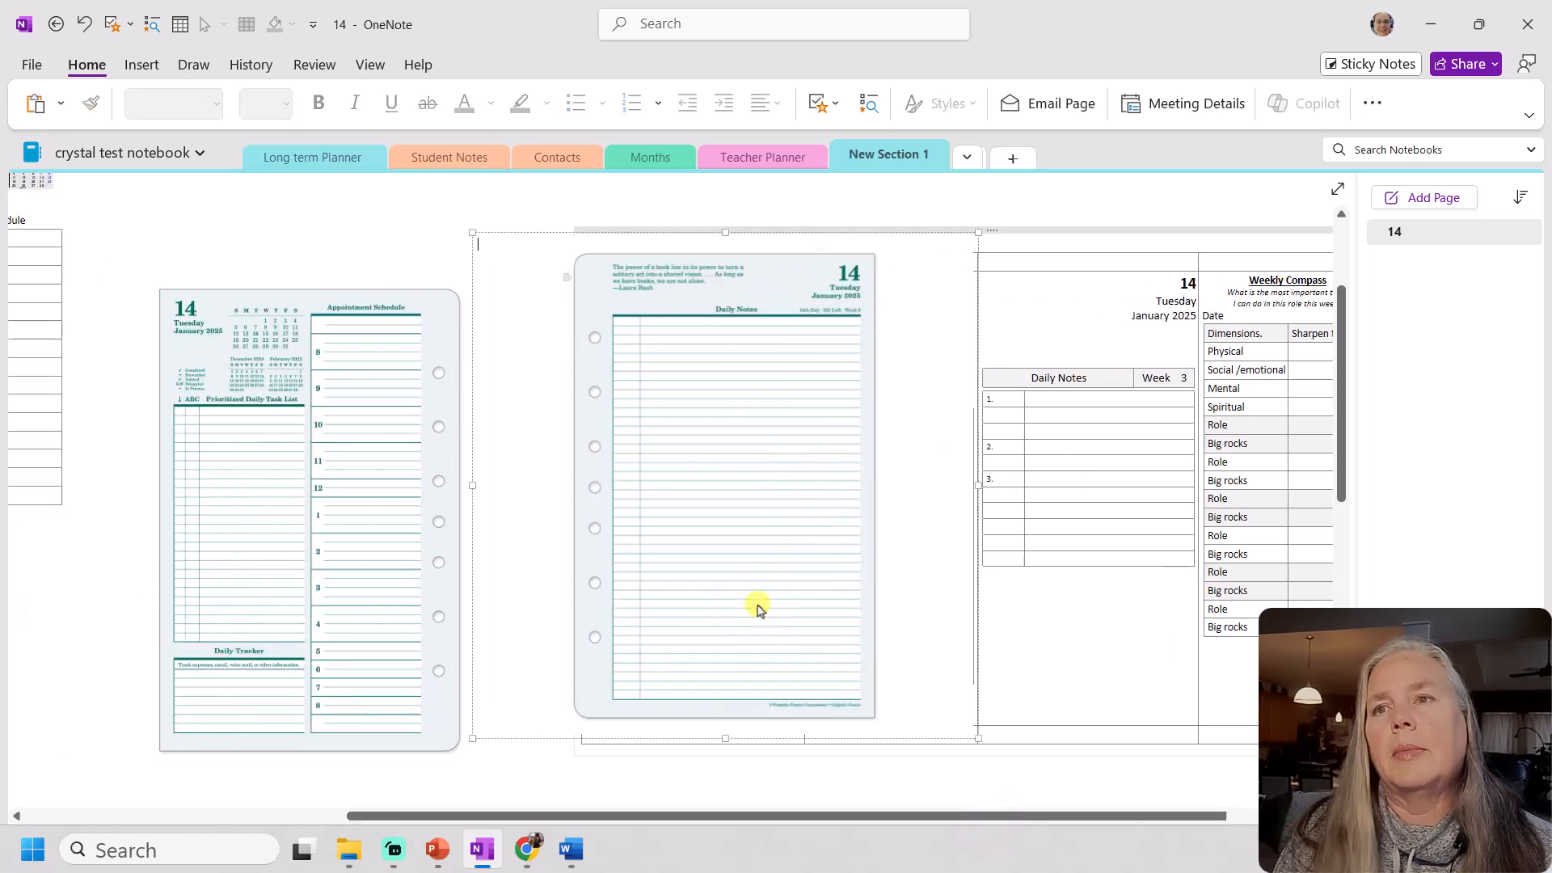
key("Delete")
left_click(350, 563)
key("Delete")
Delete the original task list container and the original calendar and Appointment Schedule container at the start of the page
left_click_drag(526, 812, 142, 752)
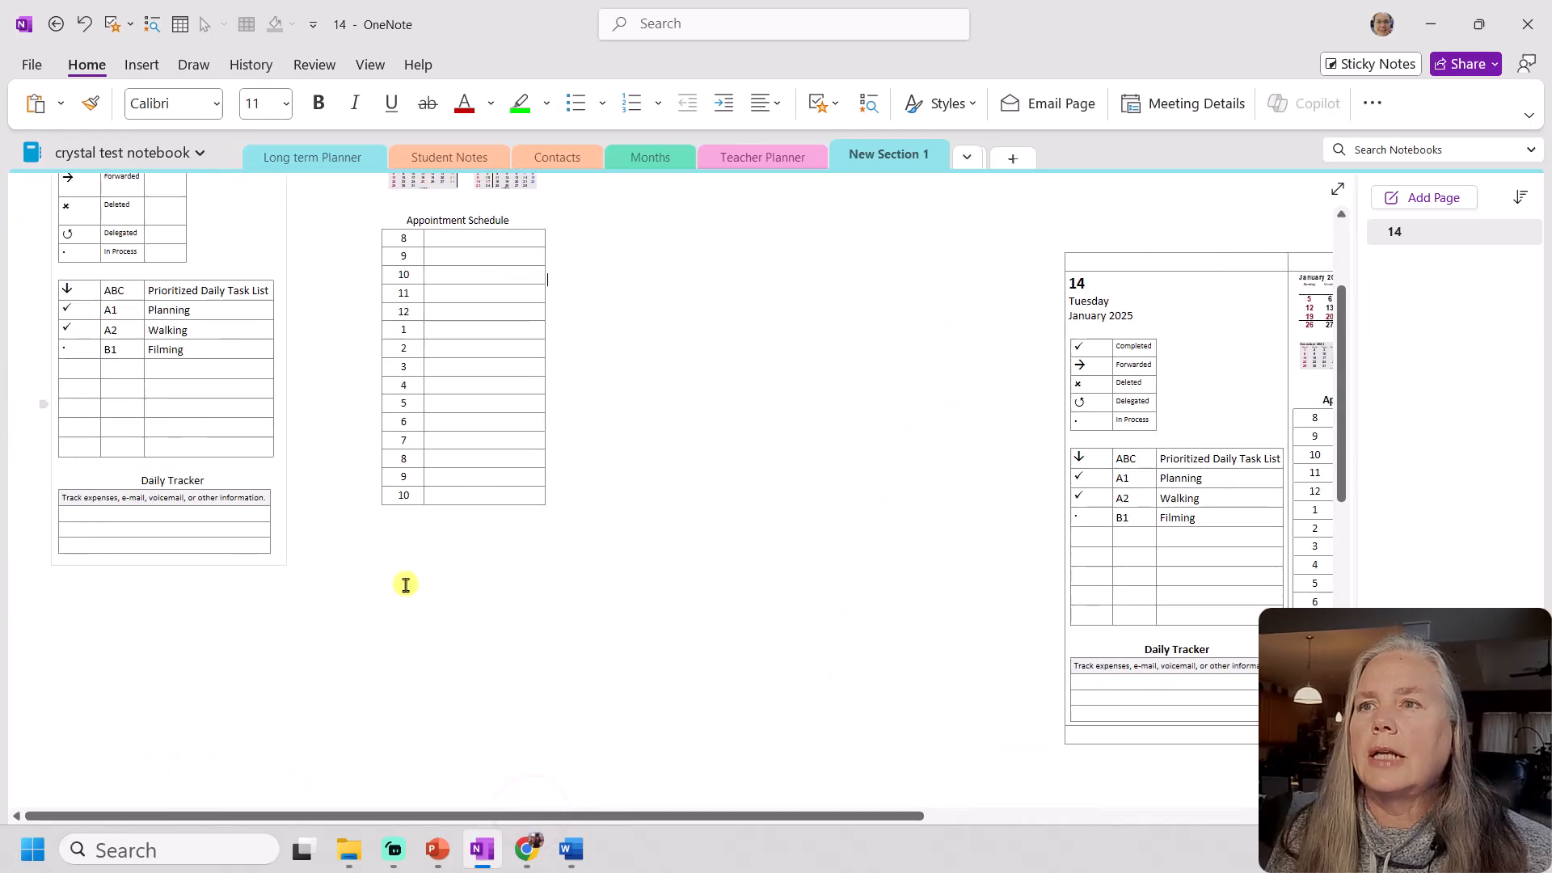
scroll(315, 519, "up", 3)
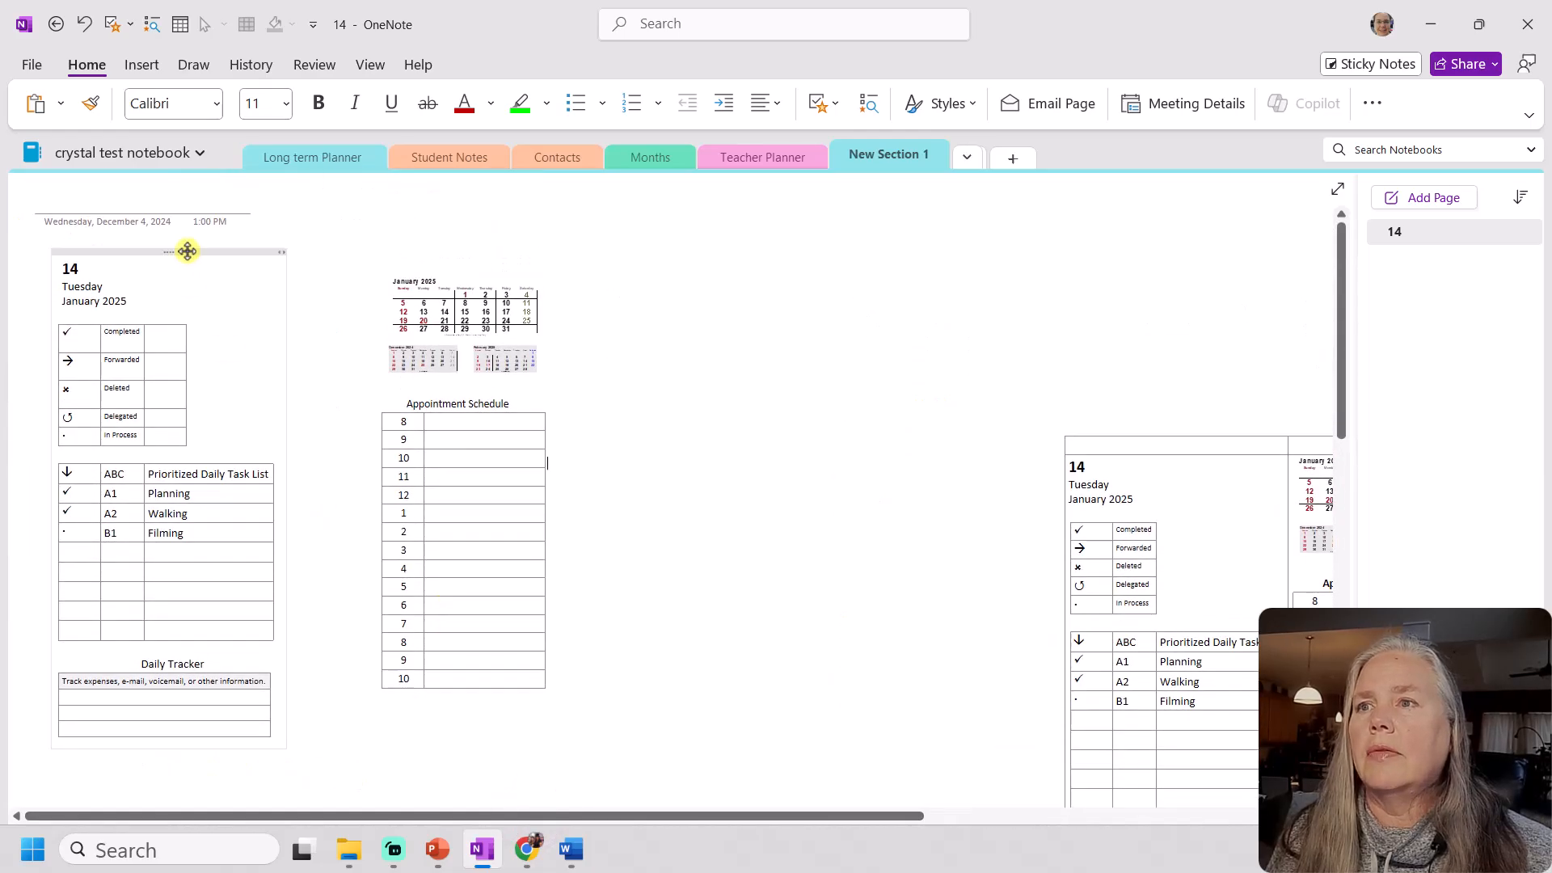
left_click(186, 252)
key("Delete")
left_click(433, 263)
key("Delete")
Move the whole layout table container to the page's upper-left corner, just beneath the date and time
left_click(1178, 413)
left_click_drag(1179, 413, 153, 240)
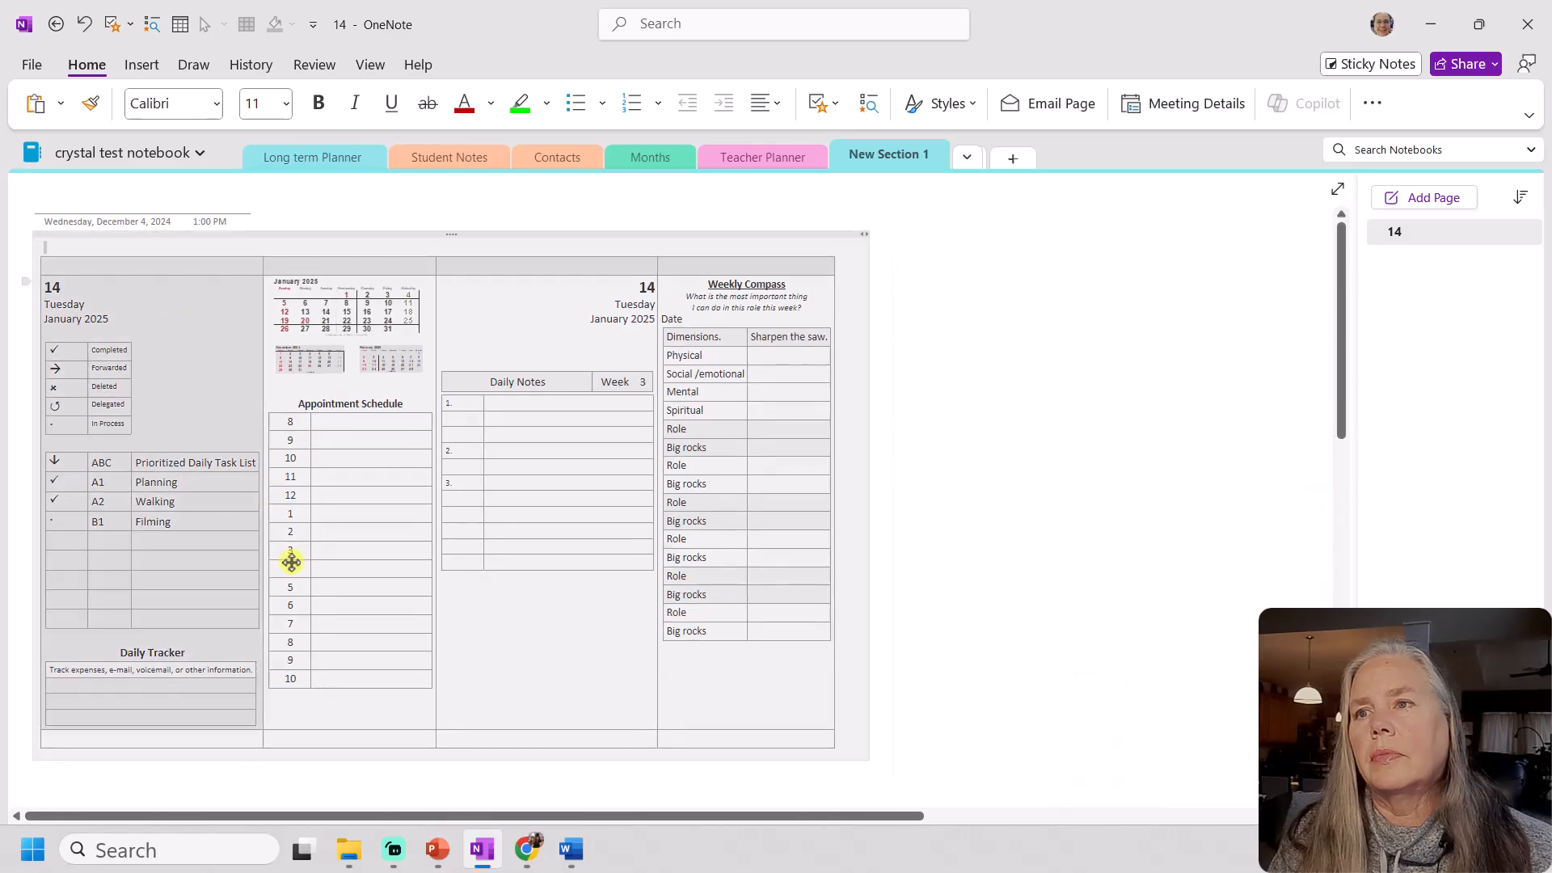
Delete the original Daily Notes container and the original Weekly Compass container further down the page
scroll(288, 603, "down", 5)
scroll(294, 614, "down", 3)
left_click(274, 593)
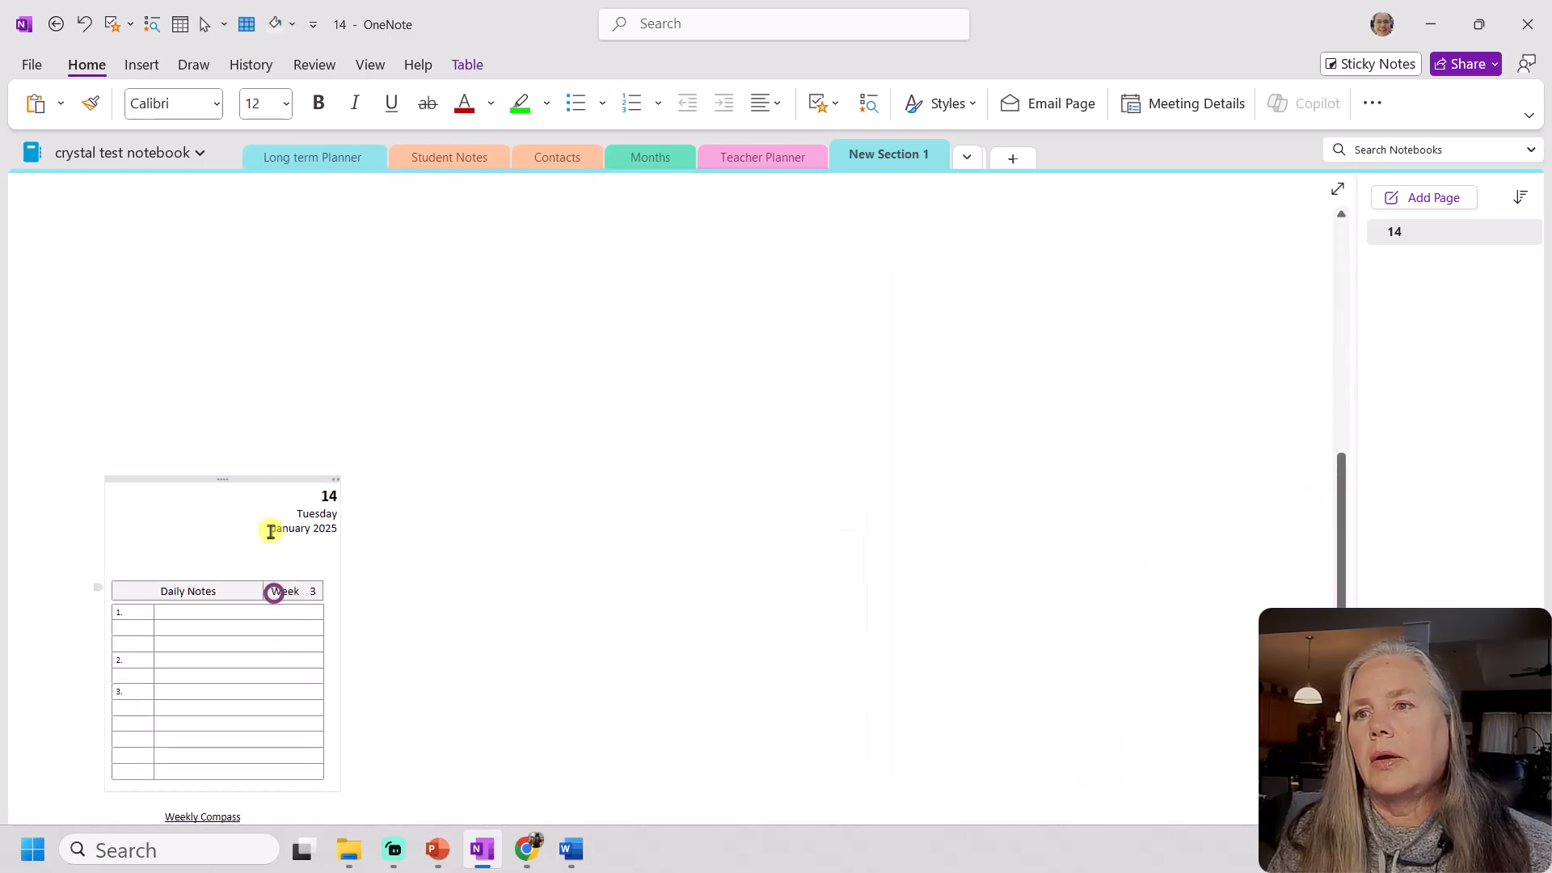
left_click(257, 478)
scroll(344, 558, "down", 3)
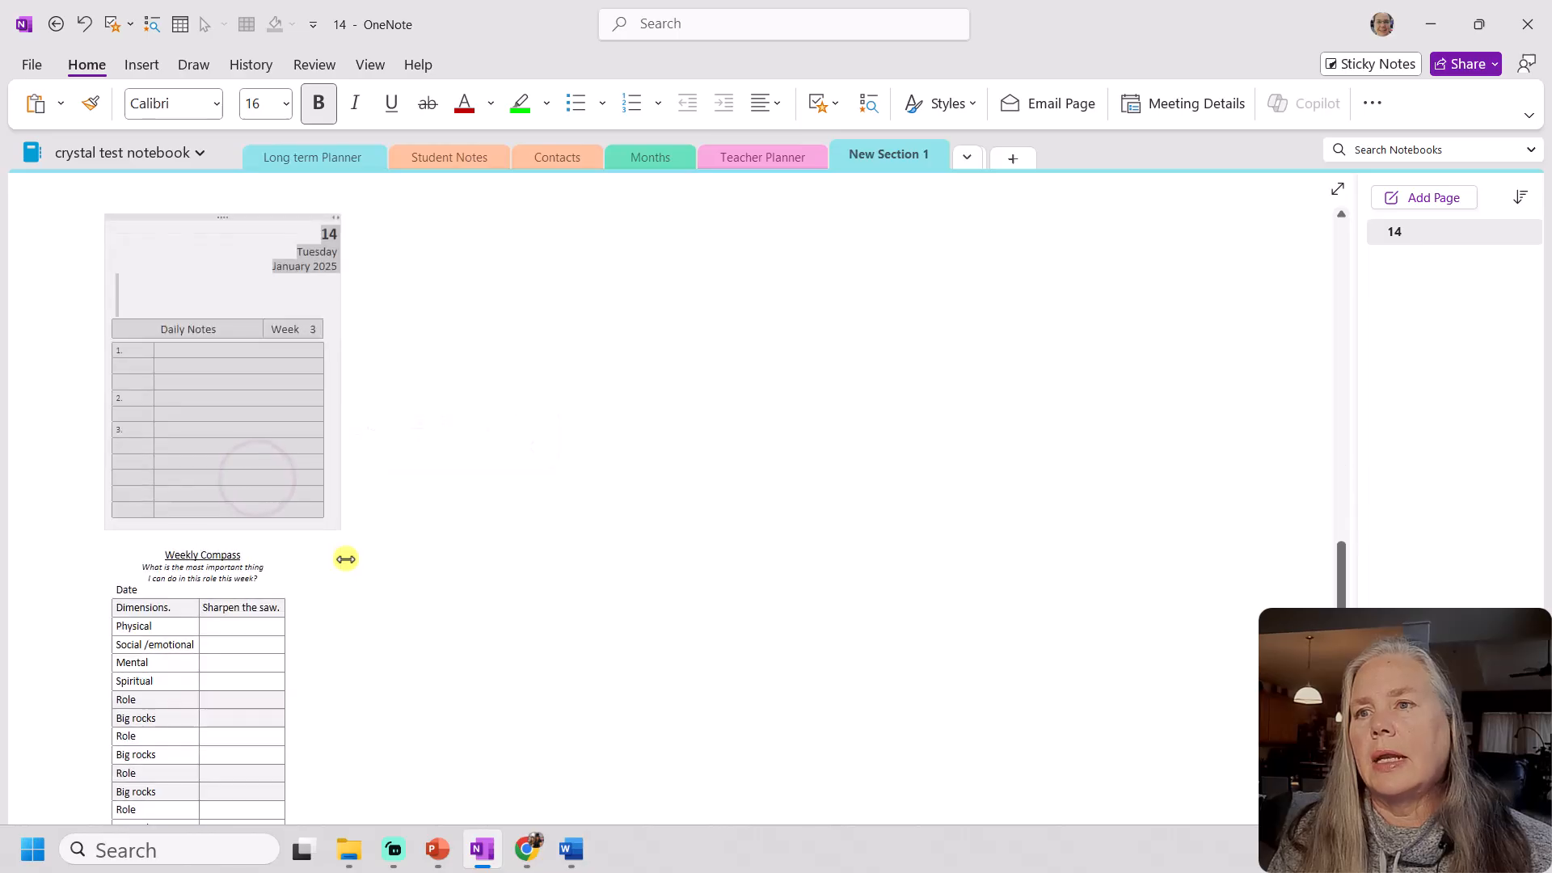
key("Delete")
left_click(213, 540)
key("Delete")
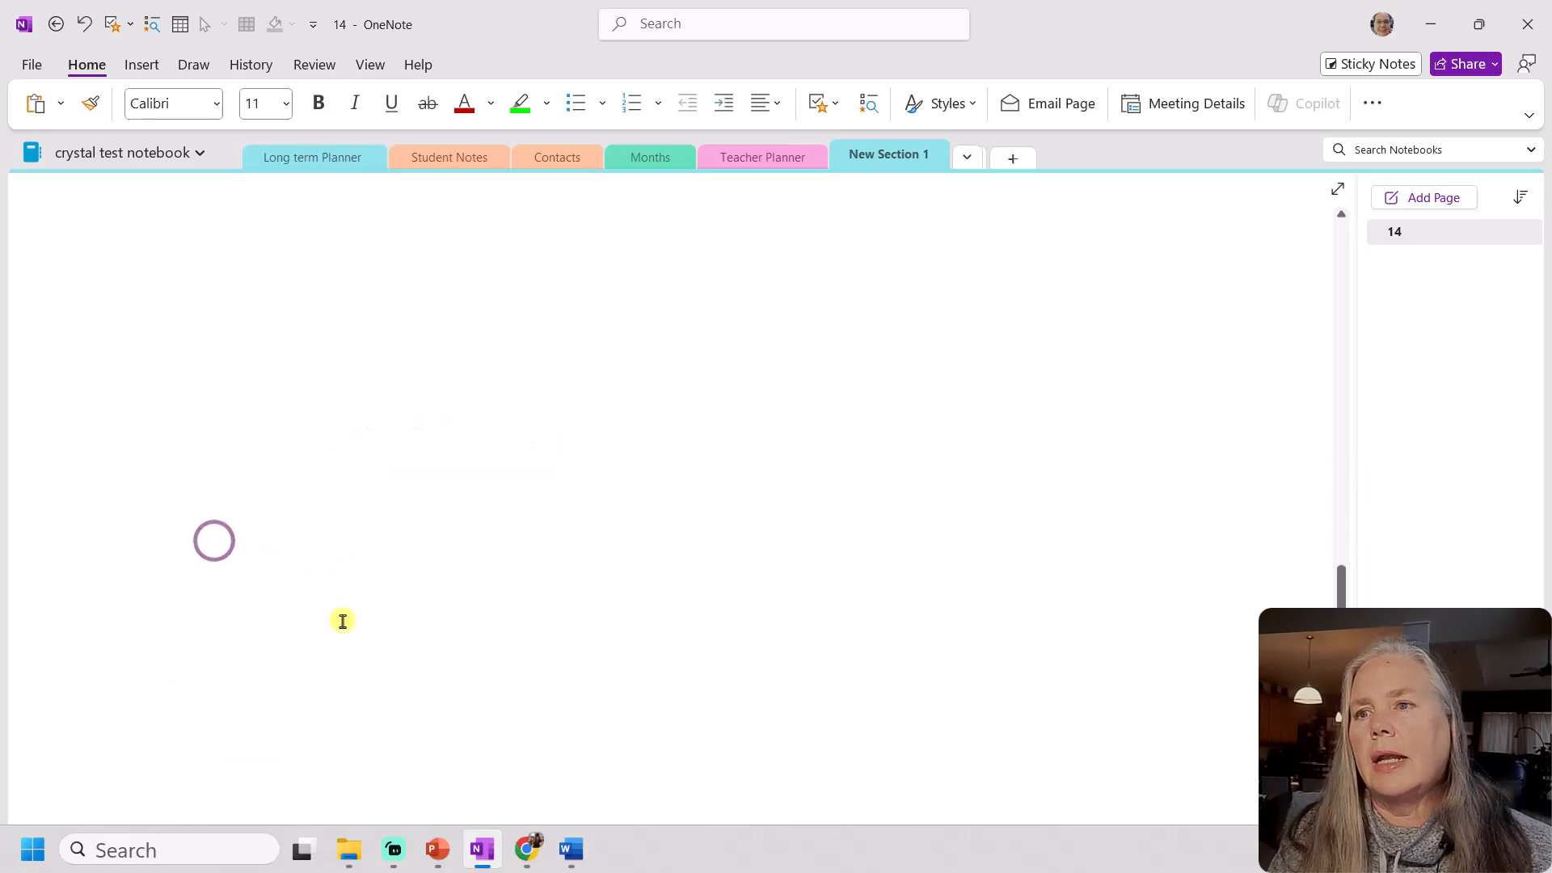
Insert a one-column, six-row table in the layout table's bottom row, in the cell beneath Daily Notes
scroll(344, 600, "up", 6)
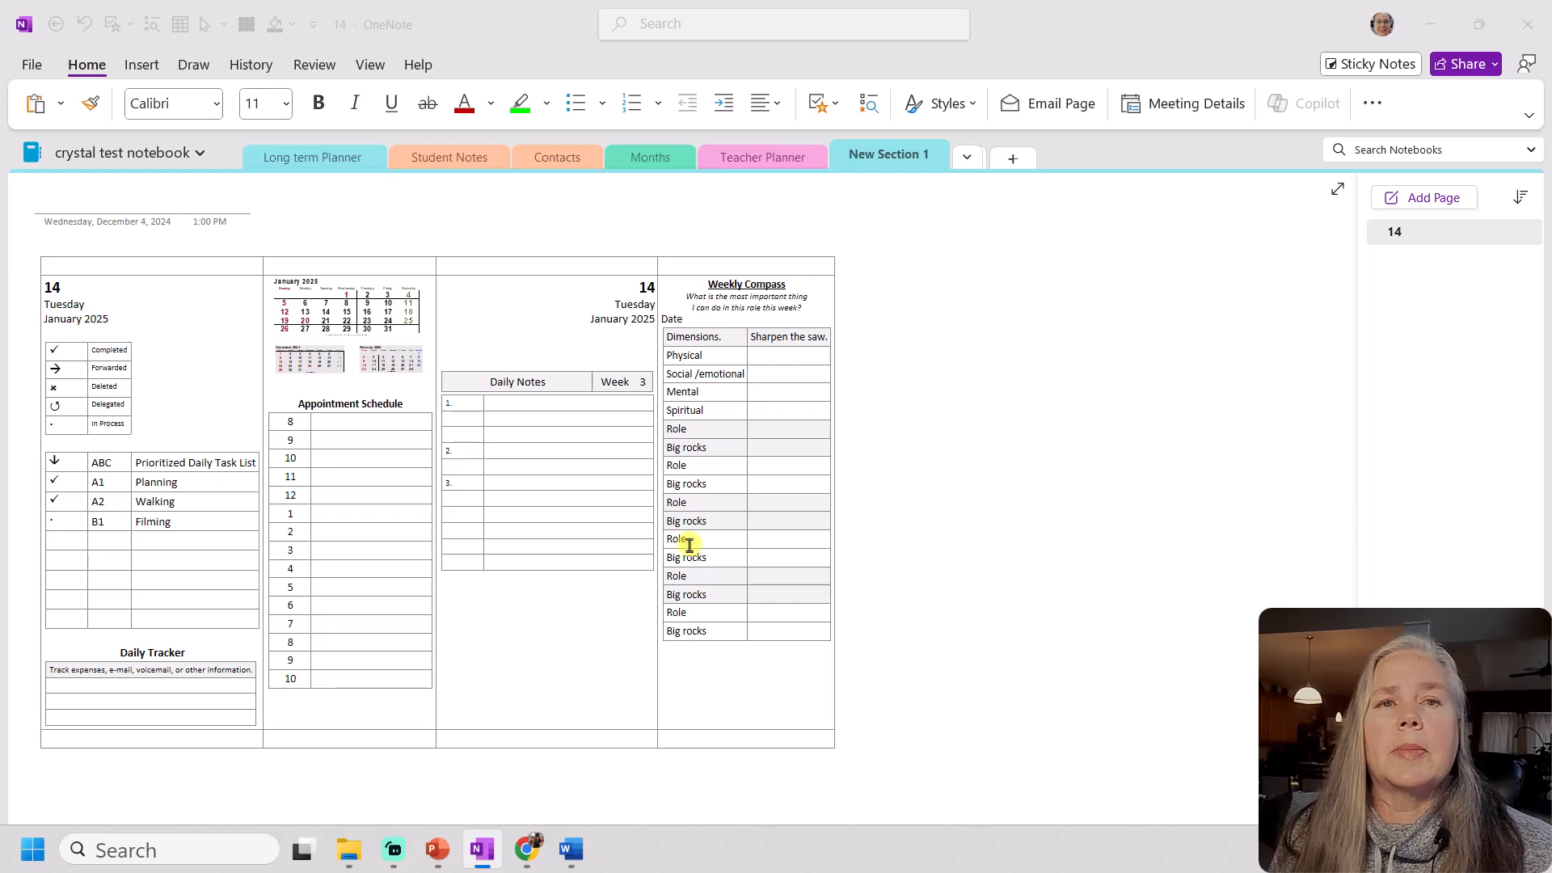
left_click(586, 737)
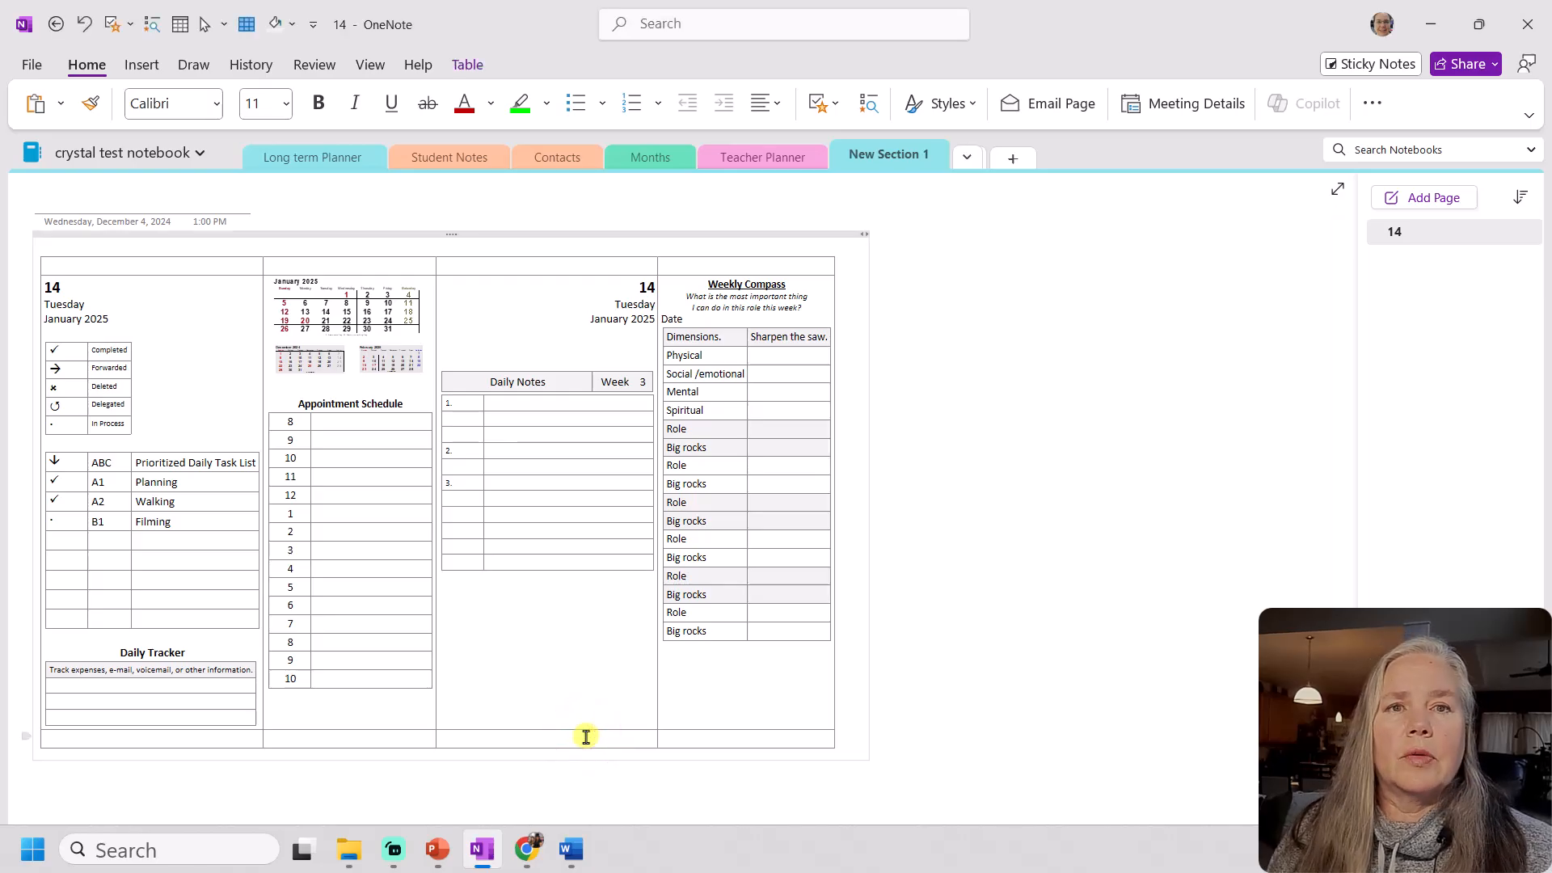
left_click(179, 25)
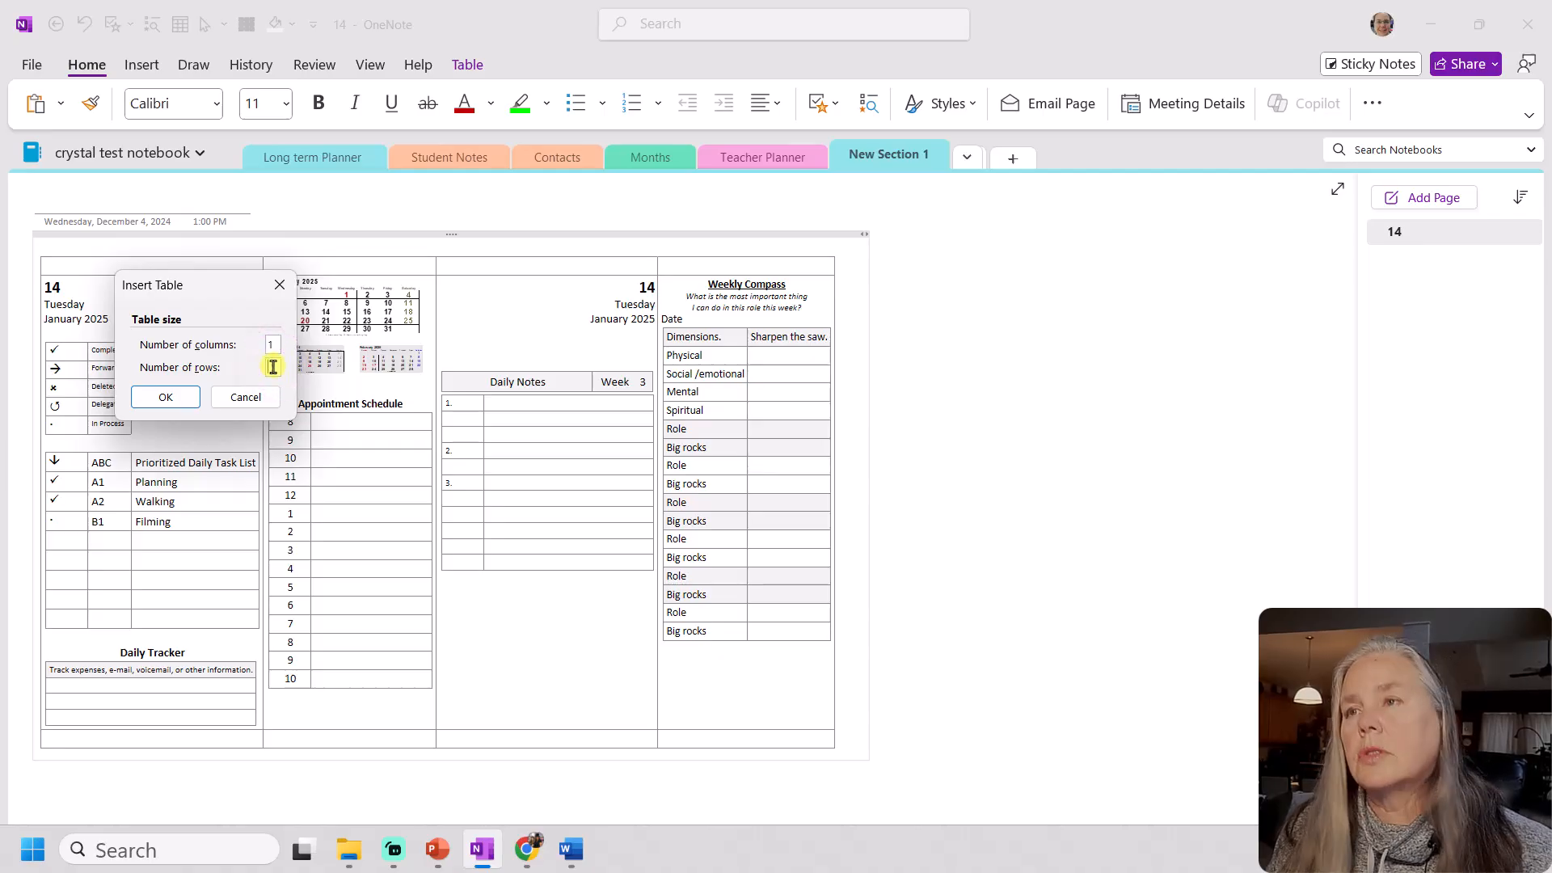
left_click(157, 395)
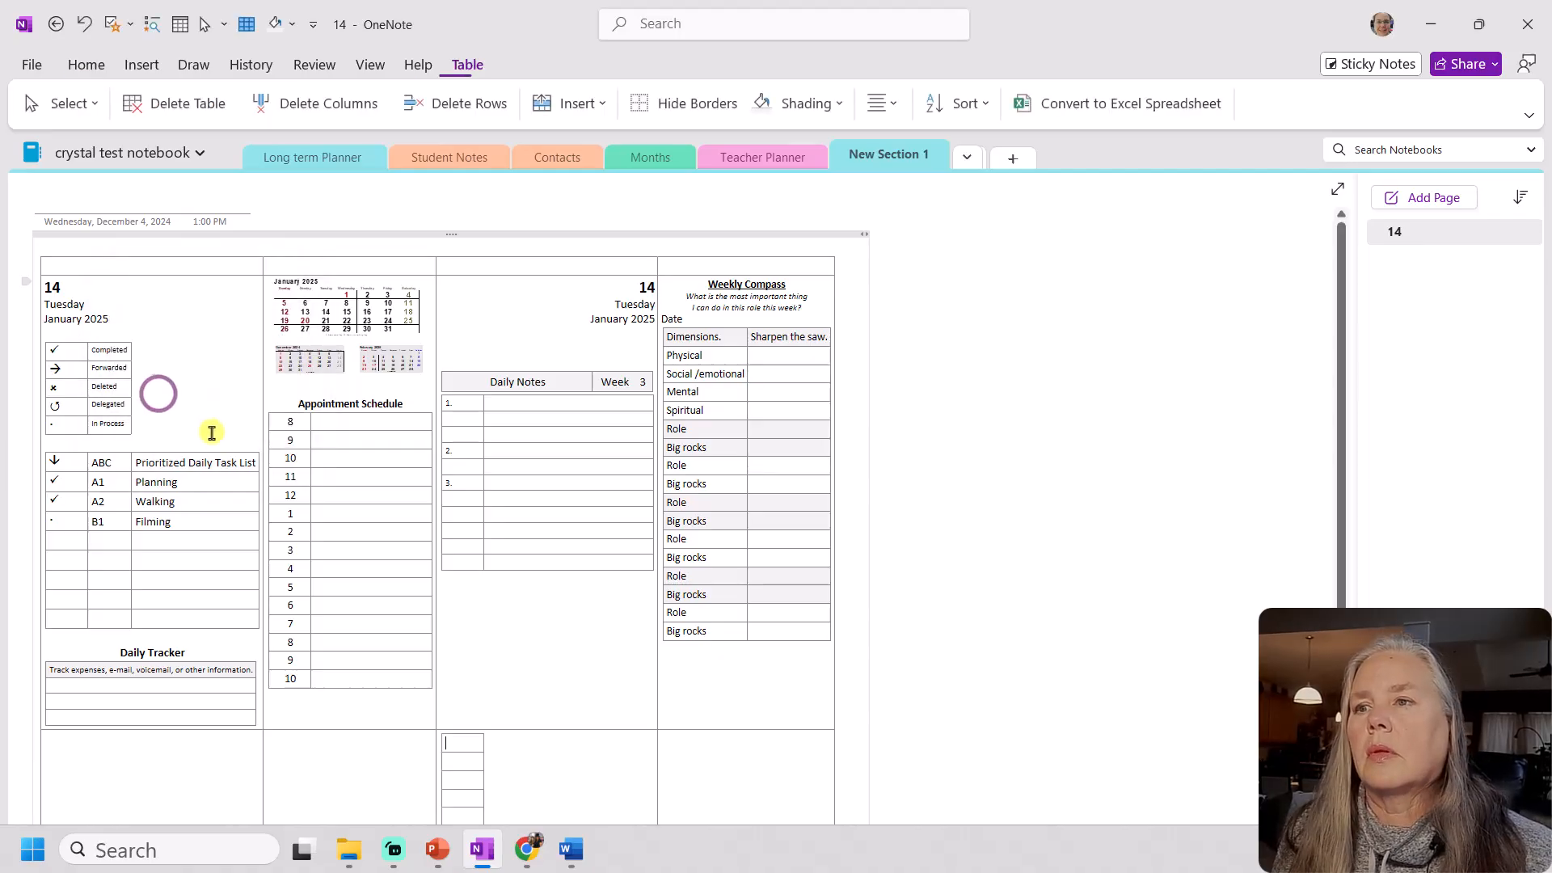
scroll(570, 756, "down", 2)
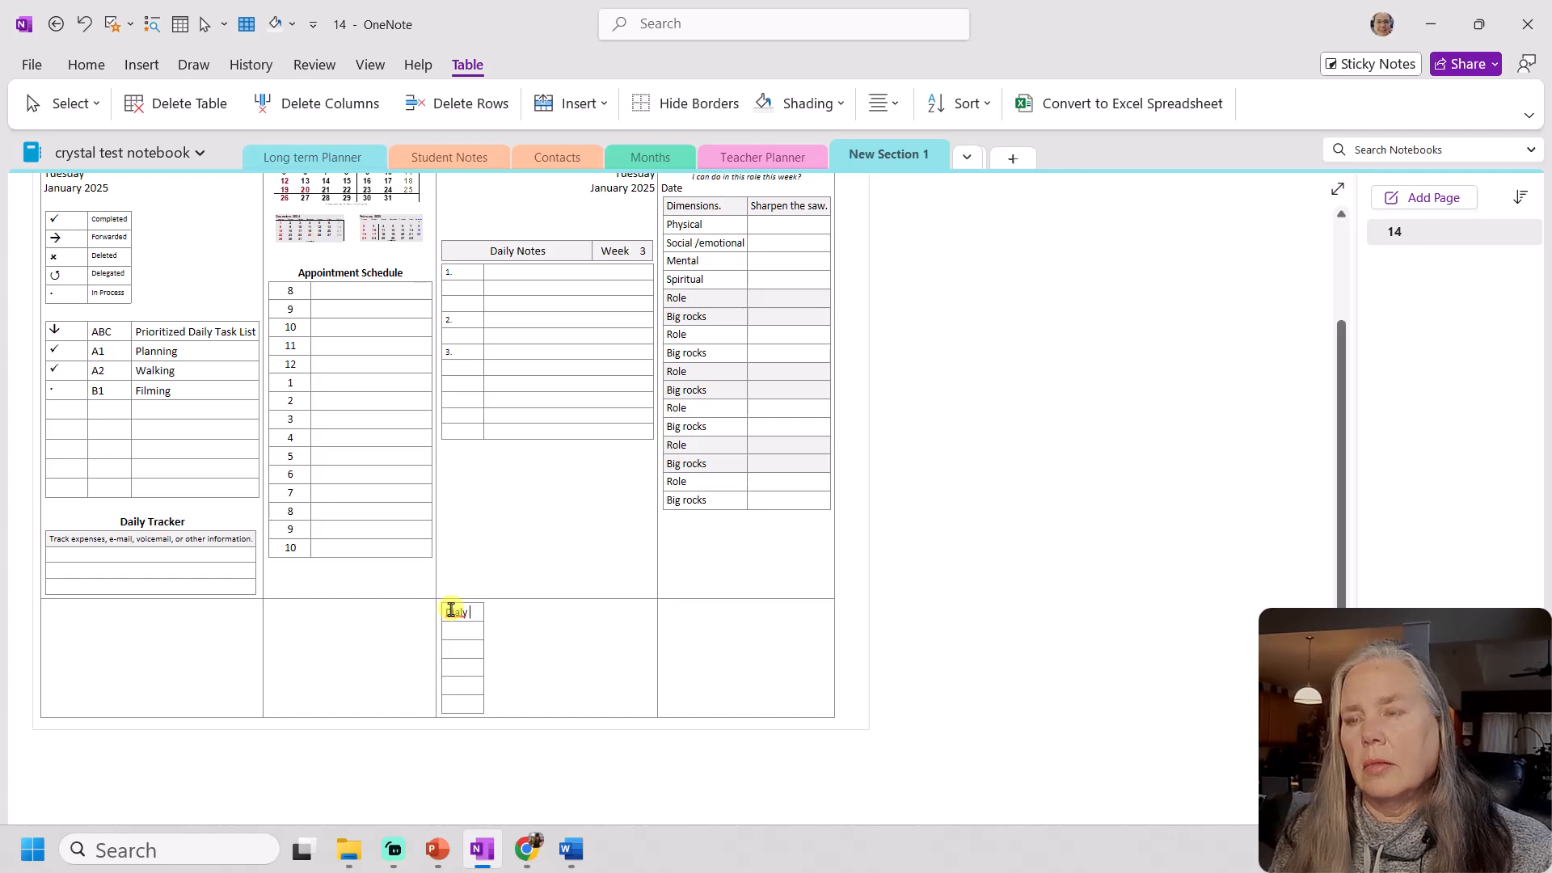
Enter the heading Daily Planning in the new table's first row and Weekly Planning in its fourth row
type("Daily Planning")
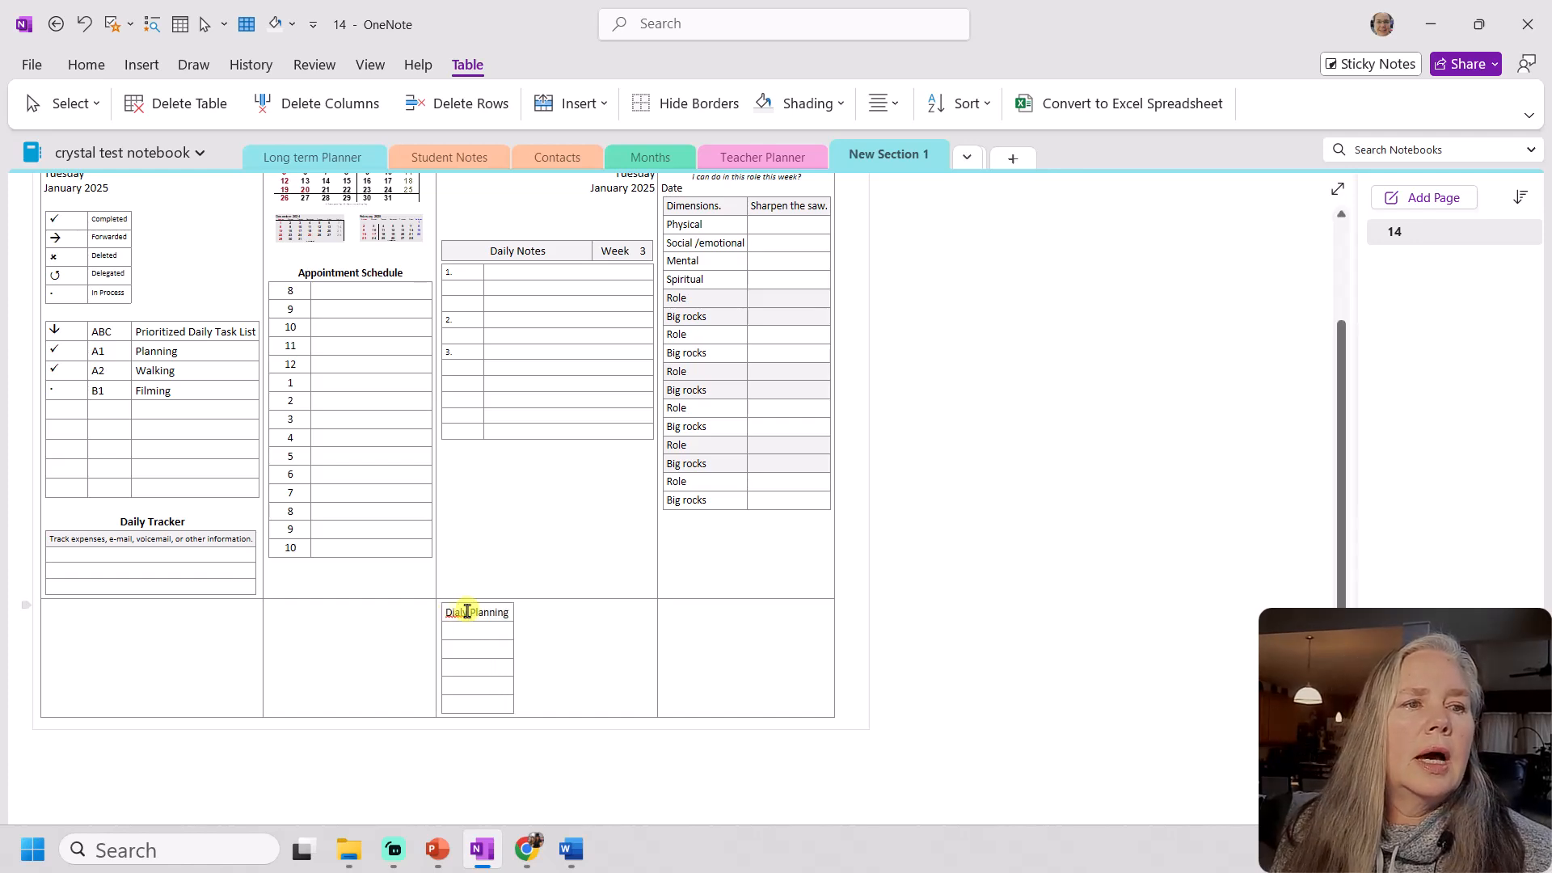
left_click(453, 667)
type("Weekly")
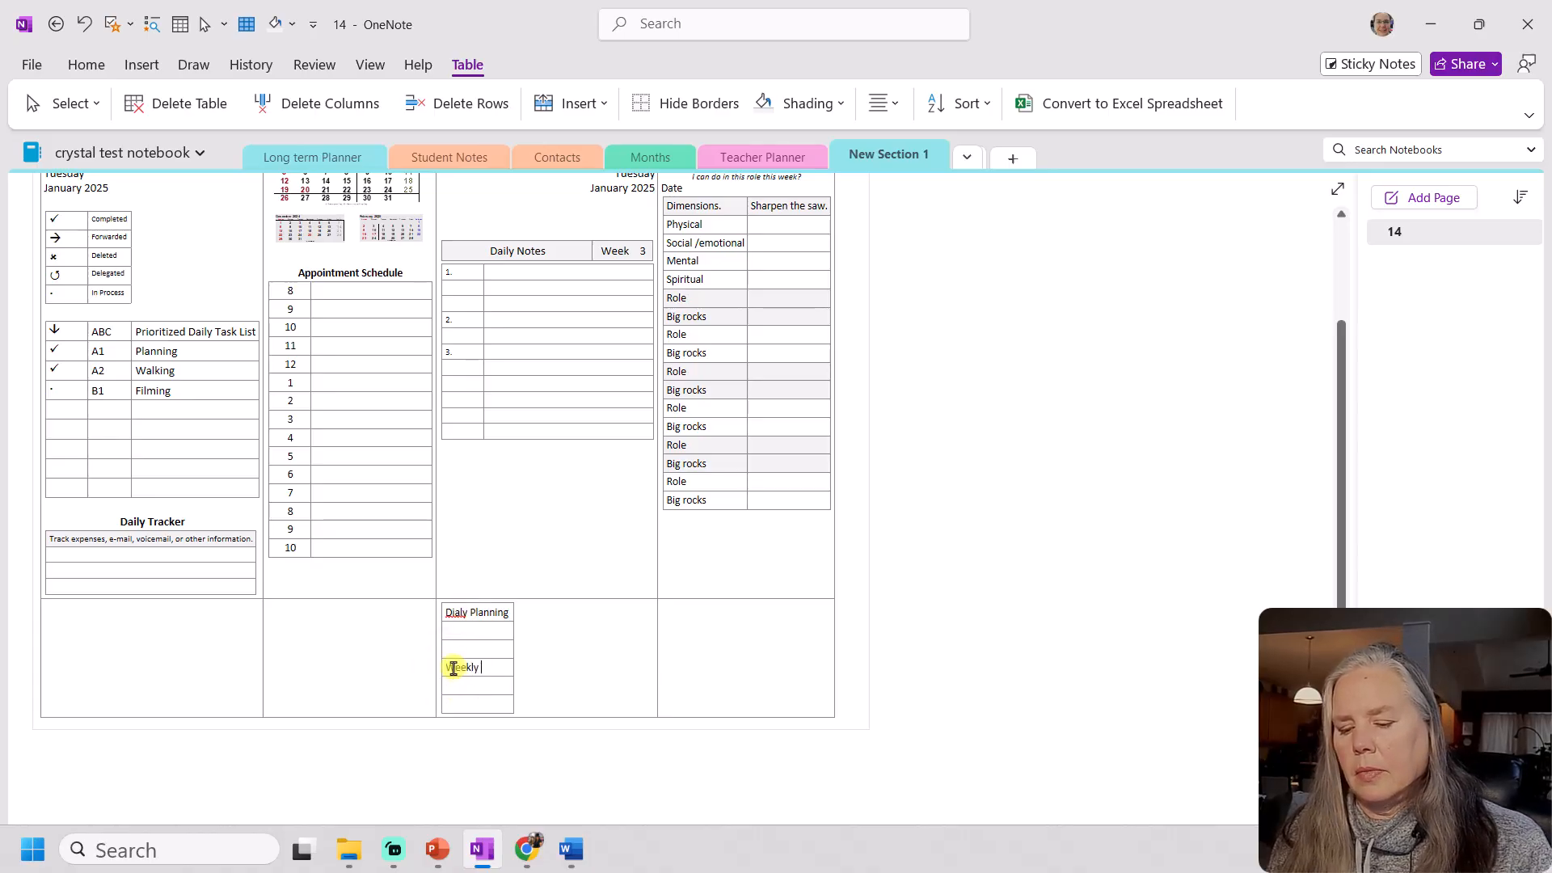
type(" Planning")
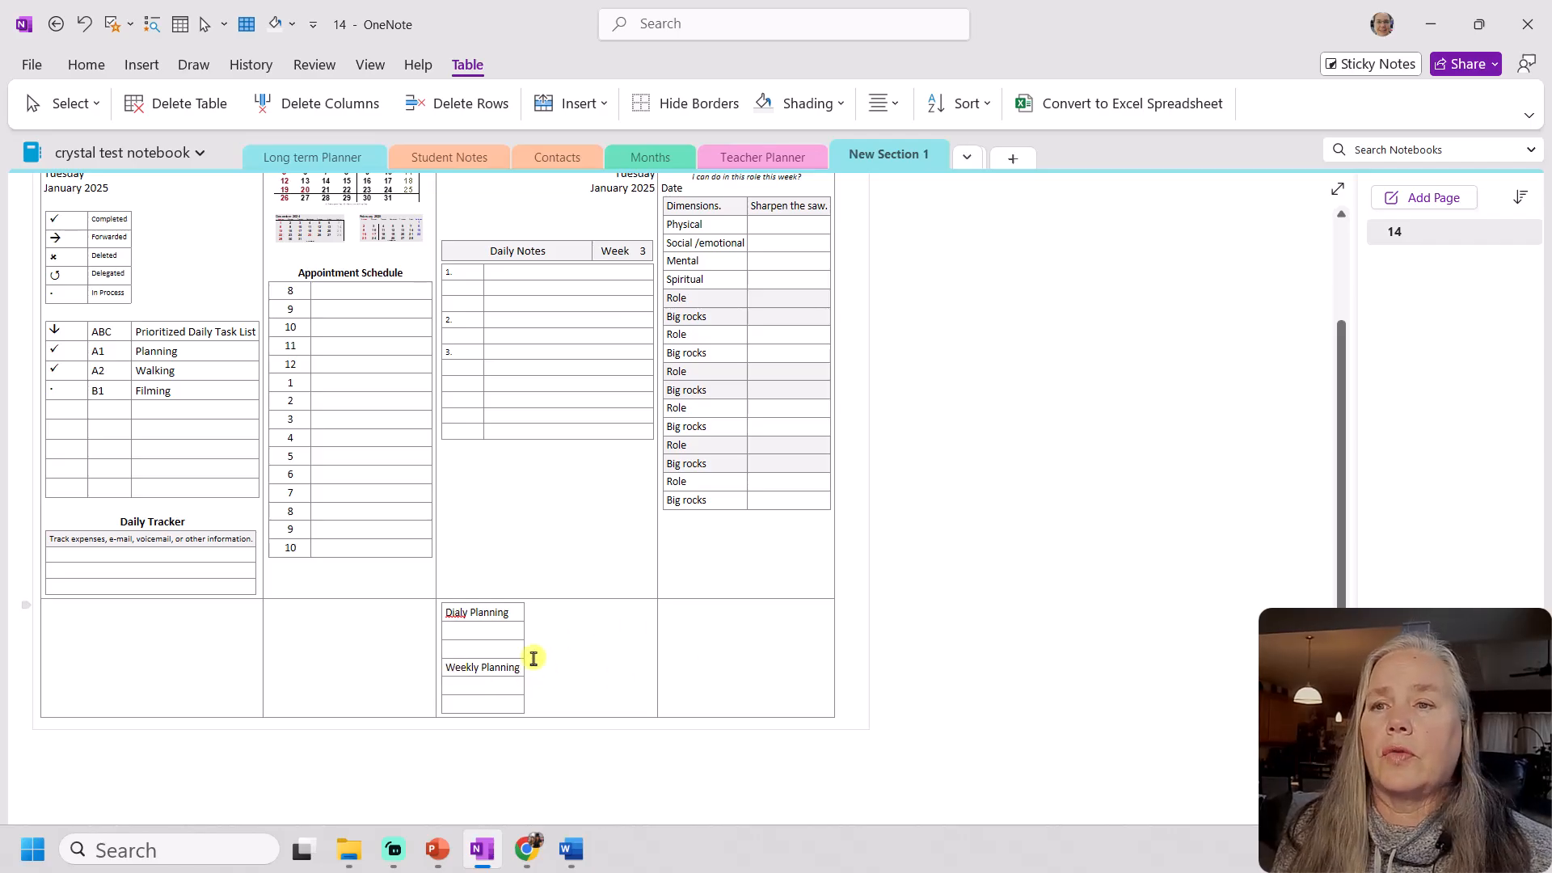
Fill the rows beneath Weekly Planning with "Review Roles", "Choose Big Rocks" and "Schedule into your week", adding a row for the last entry
key("Up")
key("Up")
key("Up")
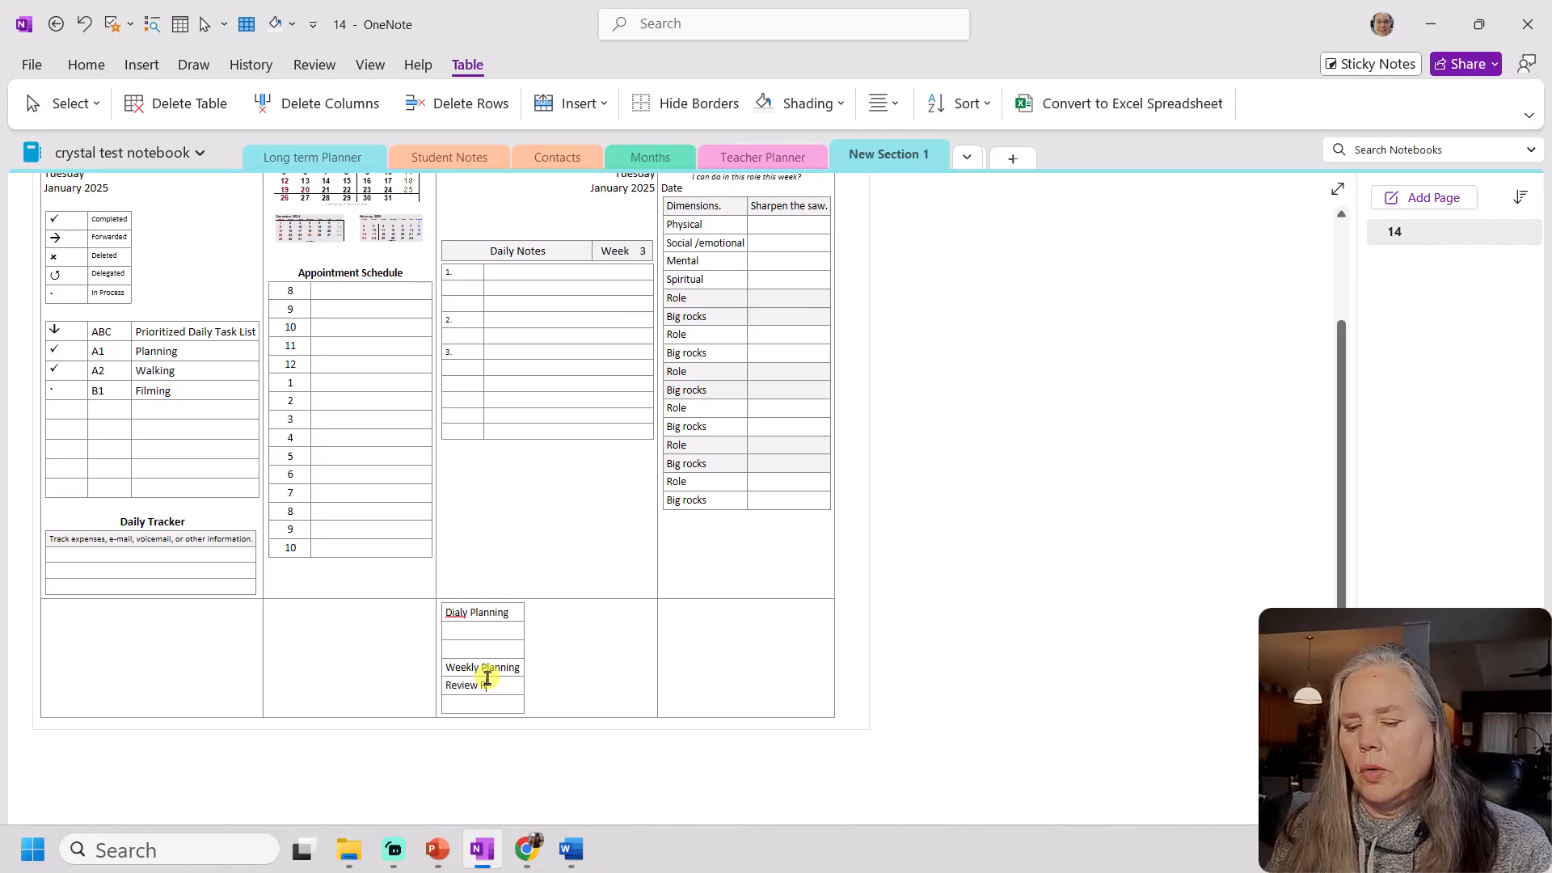
type("es")
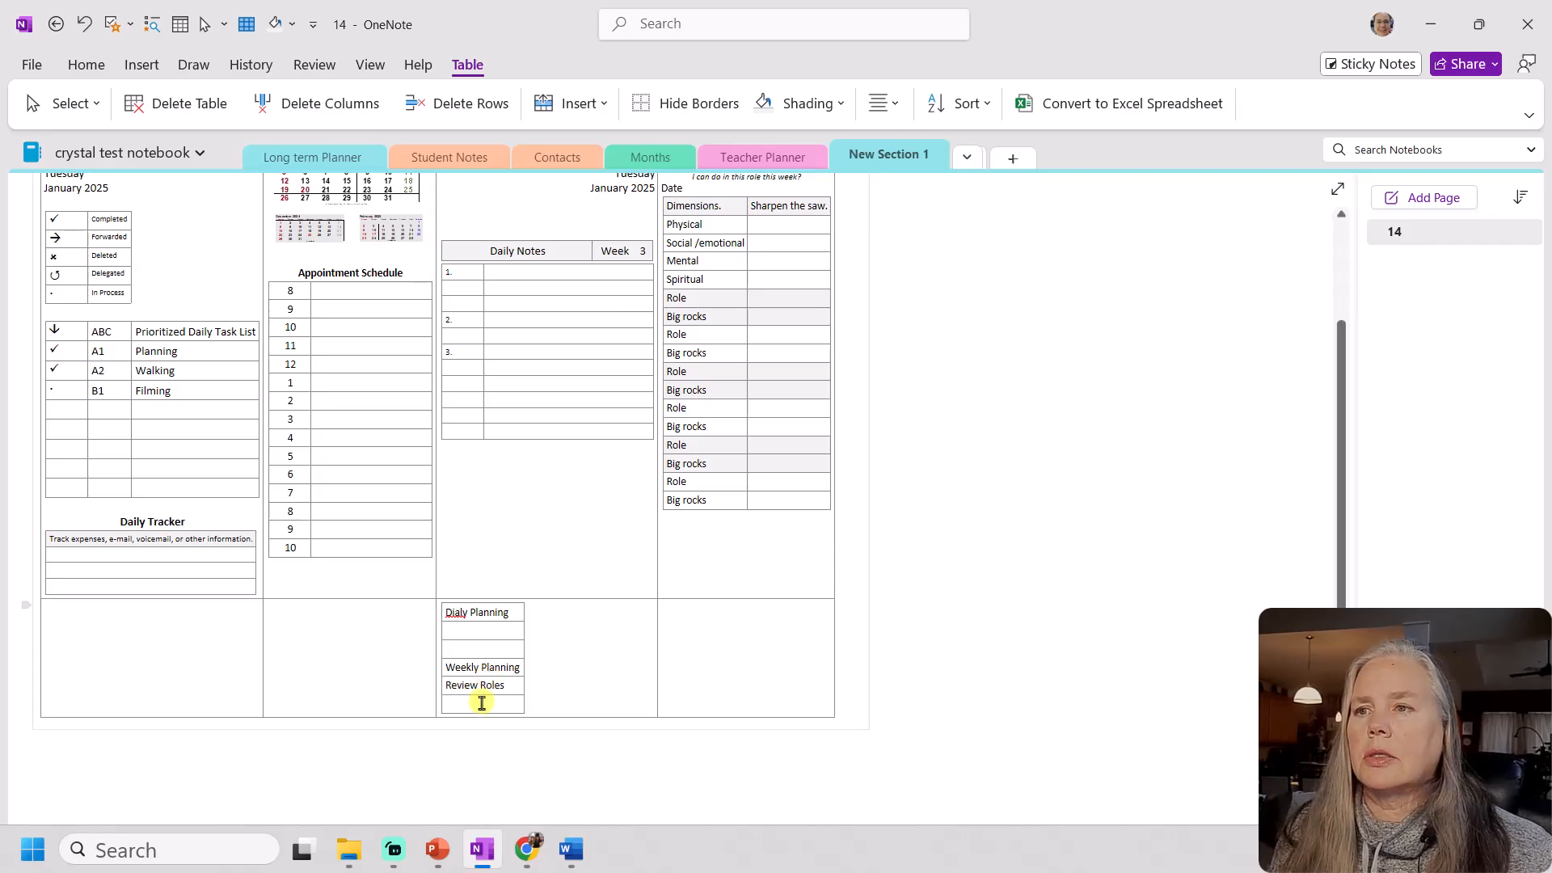
type("Choose Big Rocks")
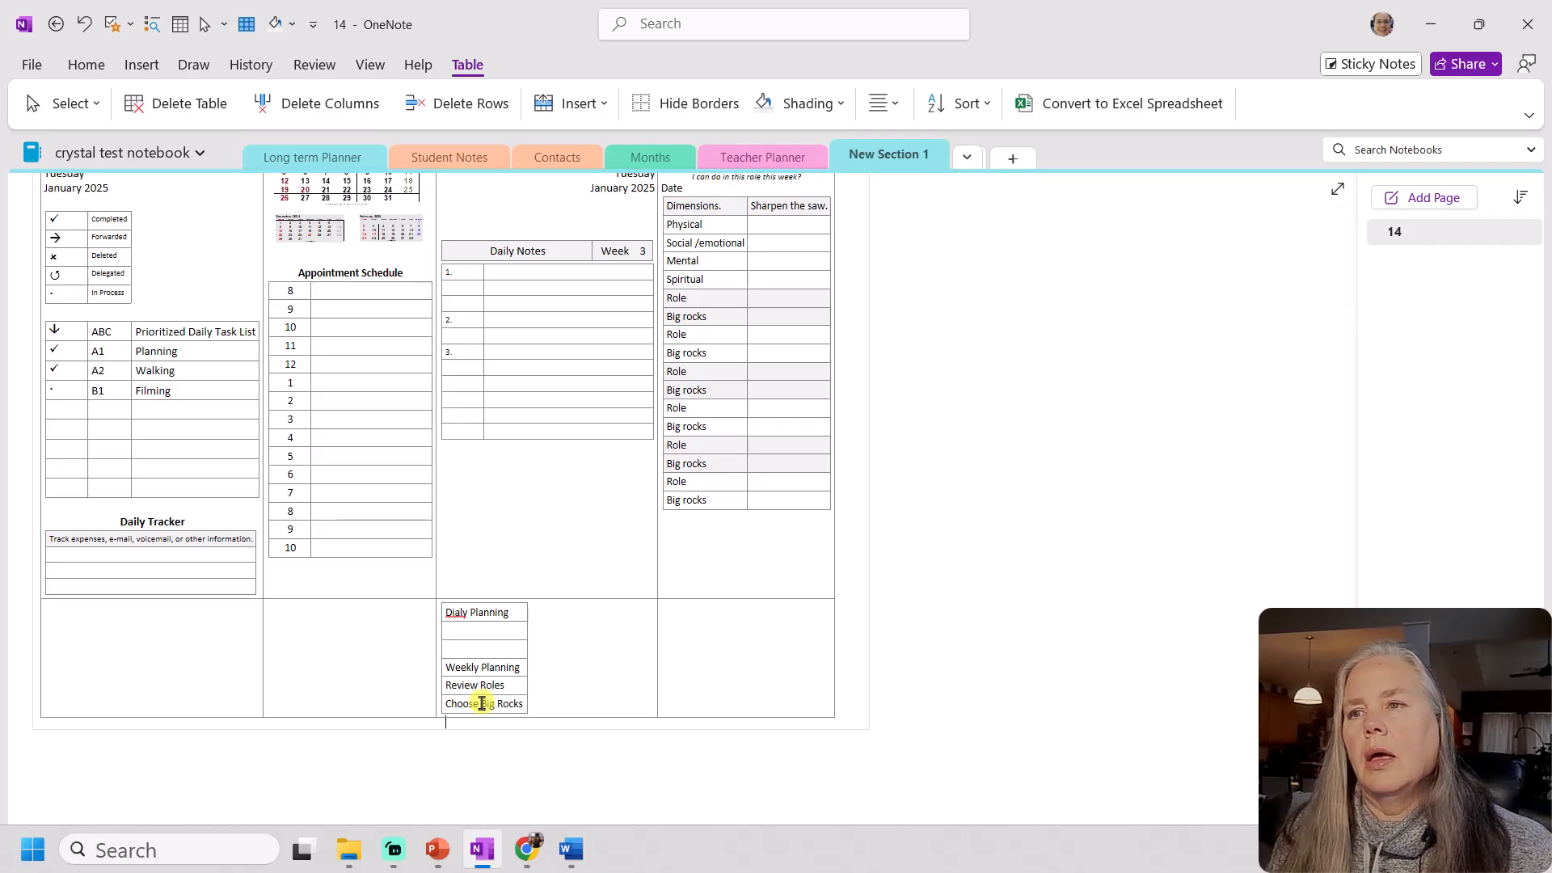
key("Return")
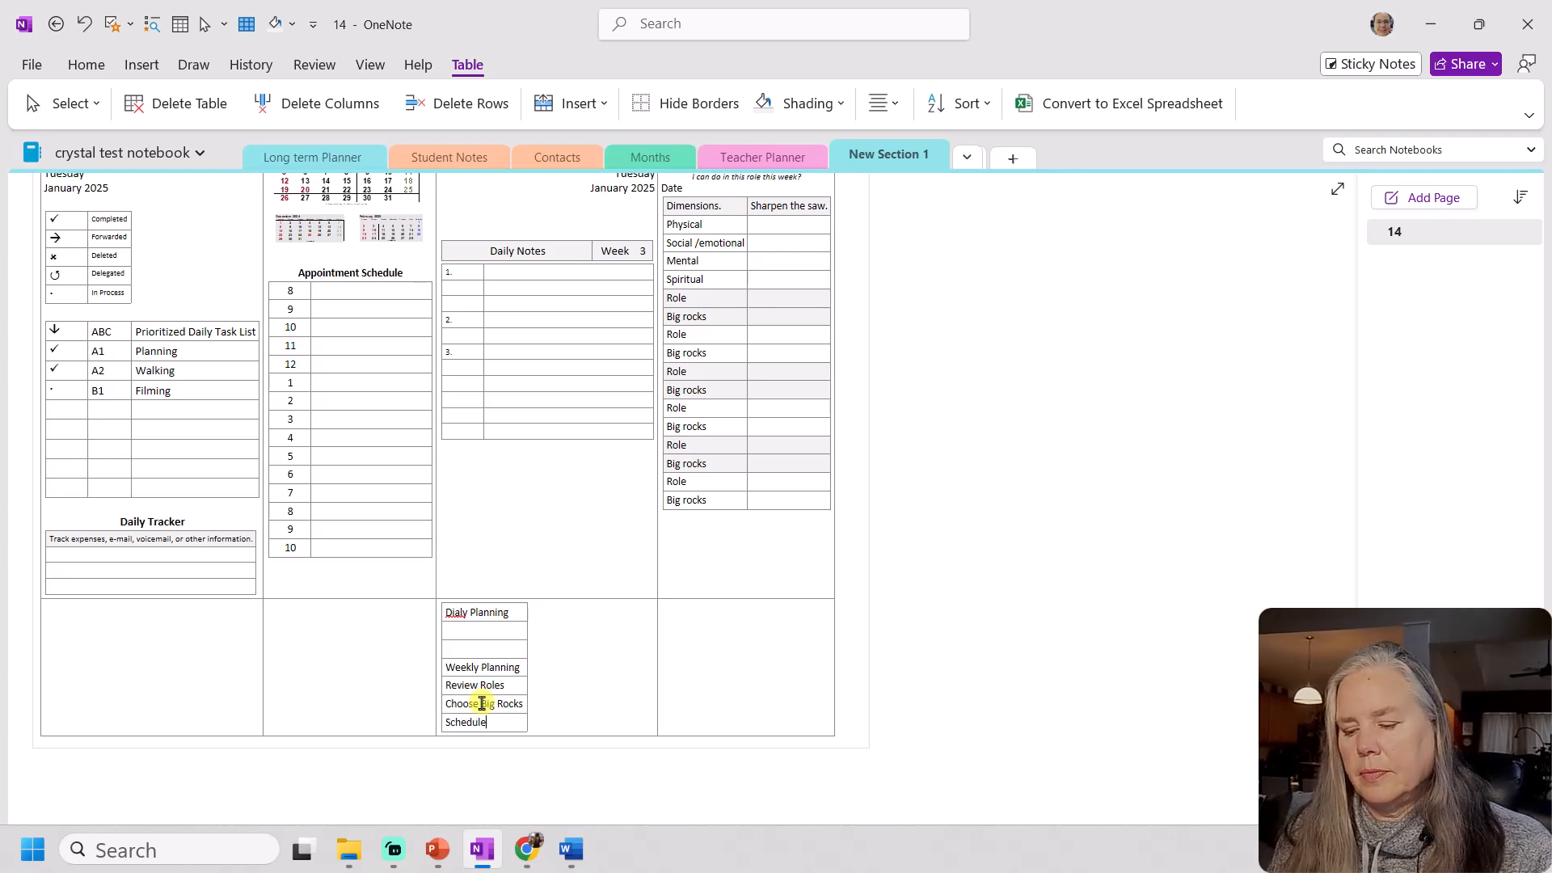
type("Schedule into your week")
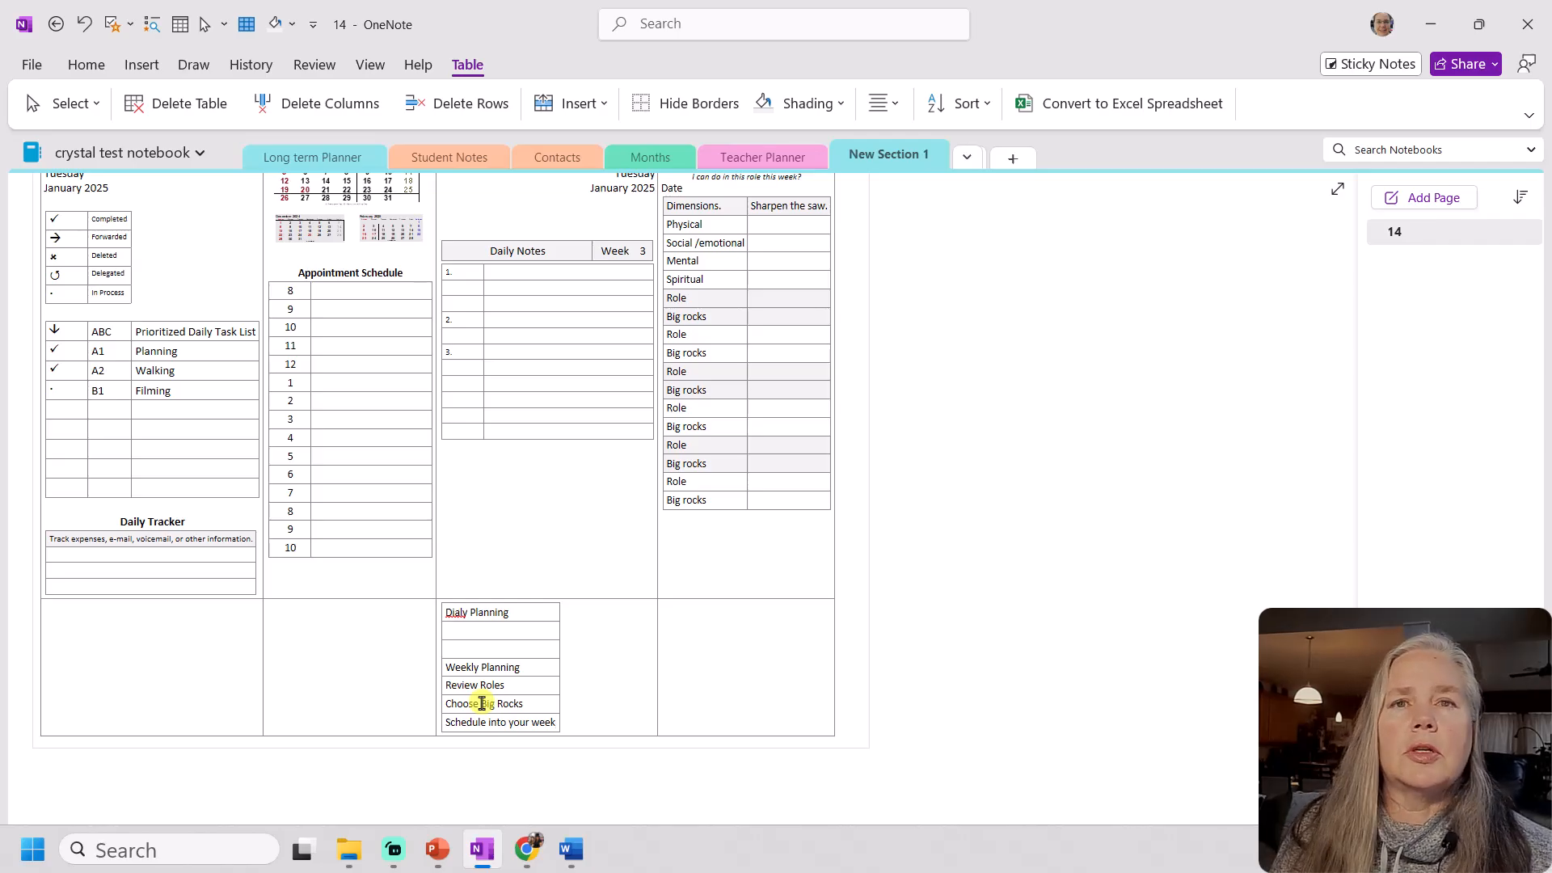
Shade the Weekly Planning row light gray and correct the misspelled word "Dialy" to "Daily" in the first heading
left_click_drag(444, 668, 517, 667)
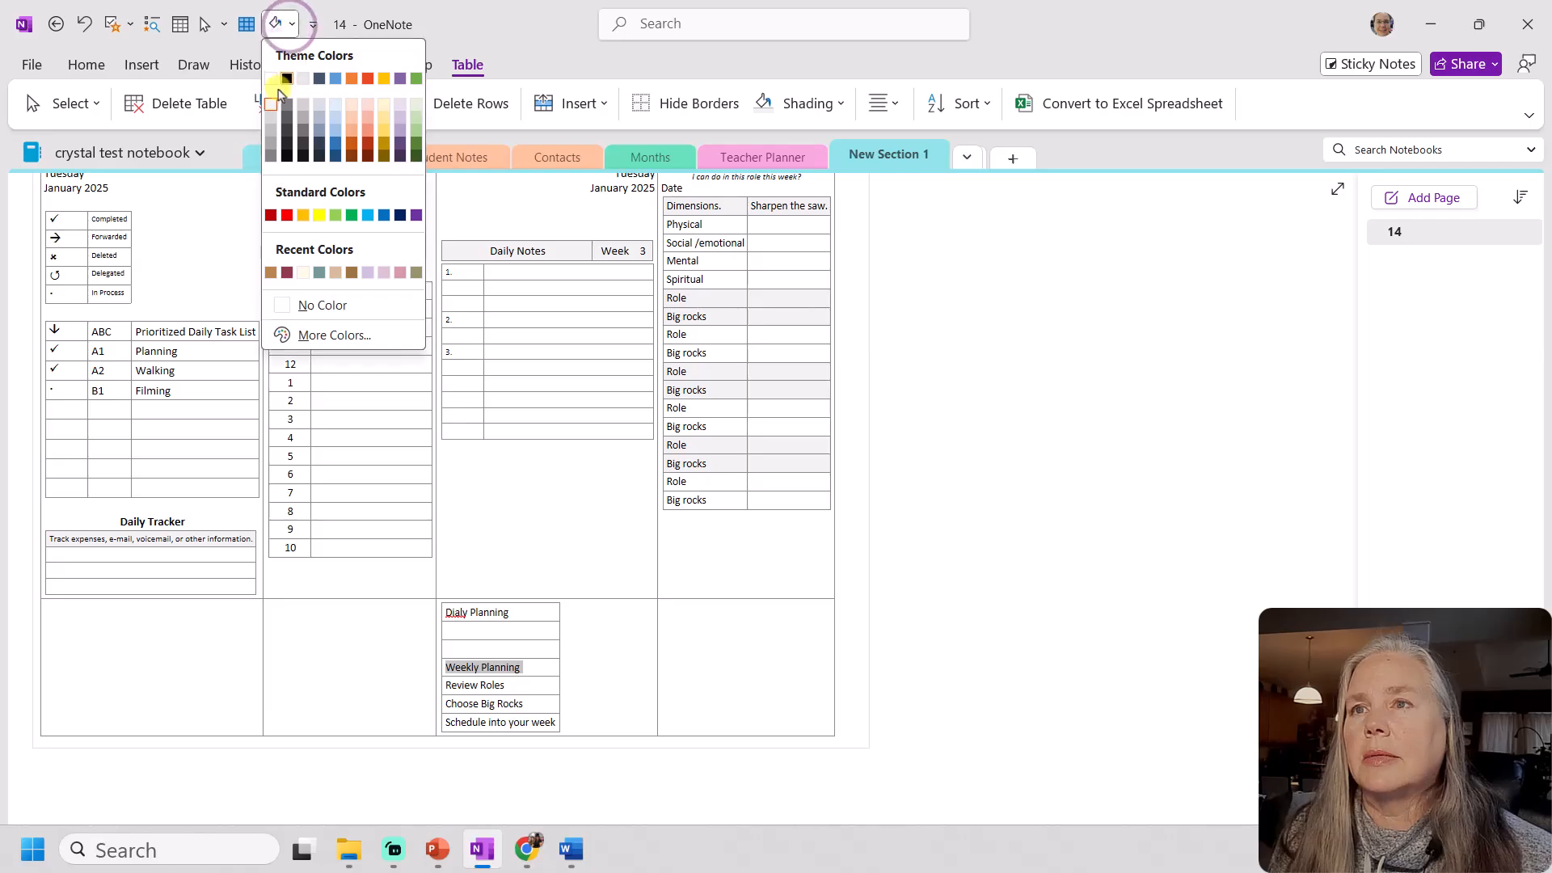
left_click(270, 105)
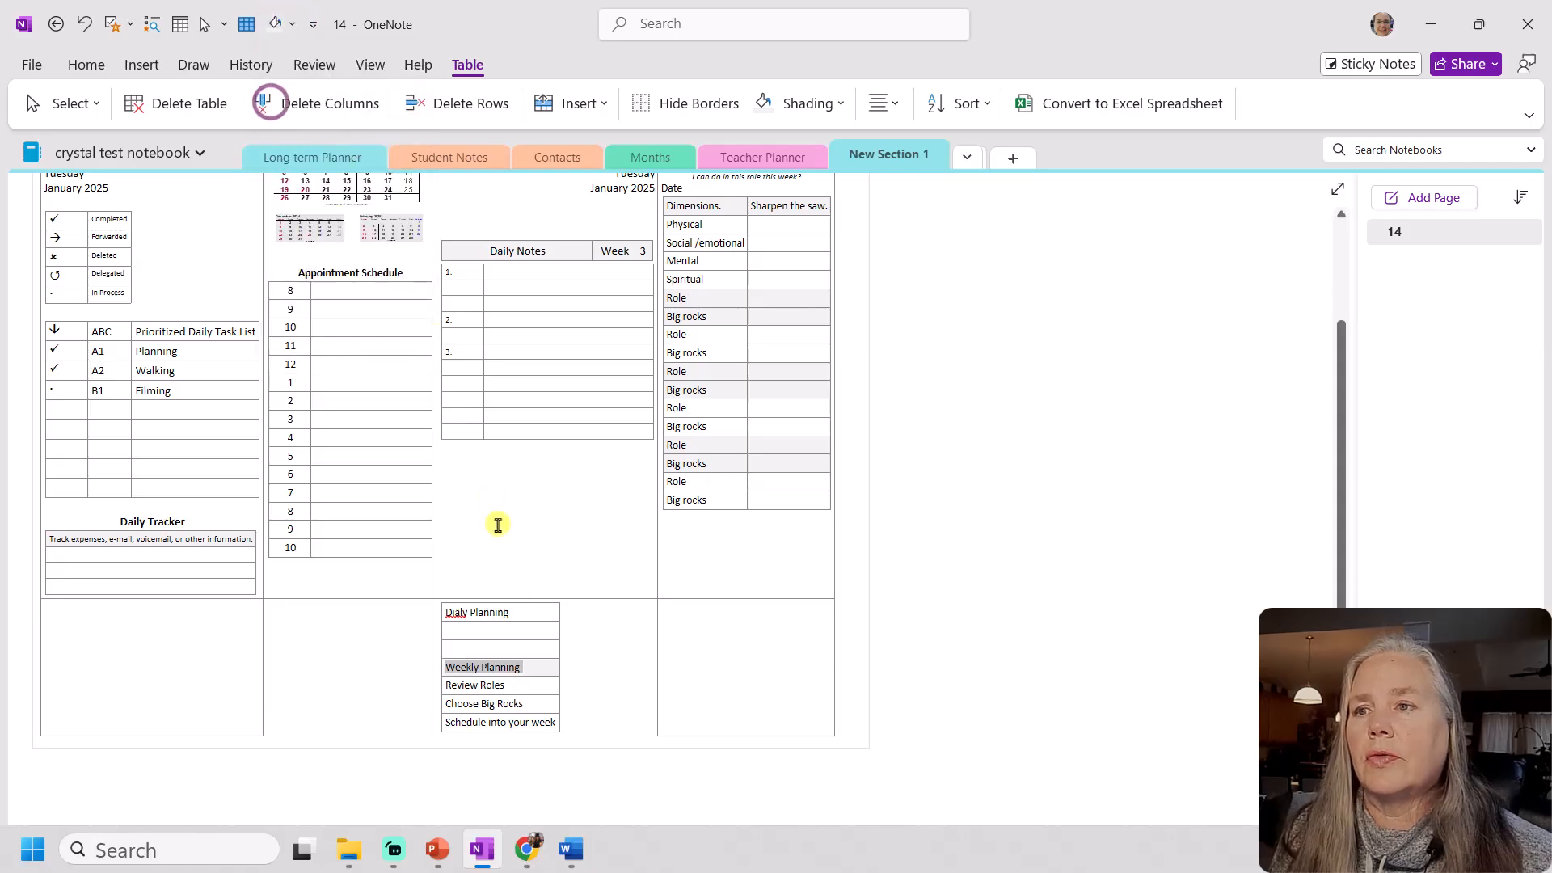
left_click(530, 624)
right_click(458, 615)
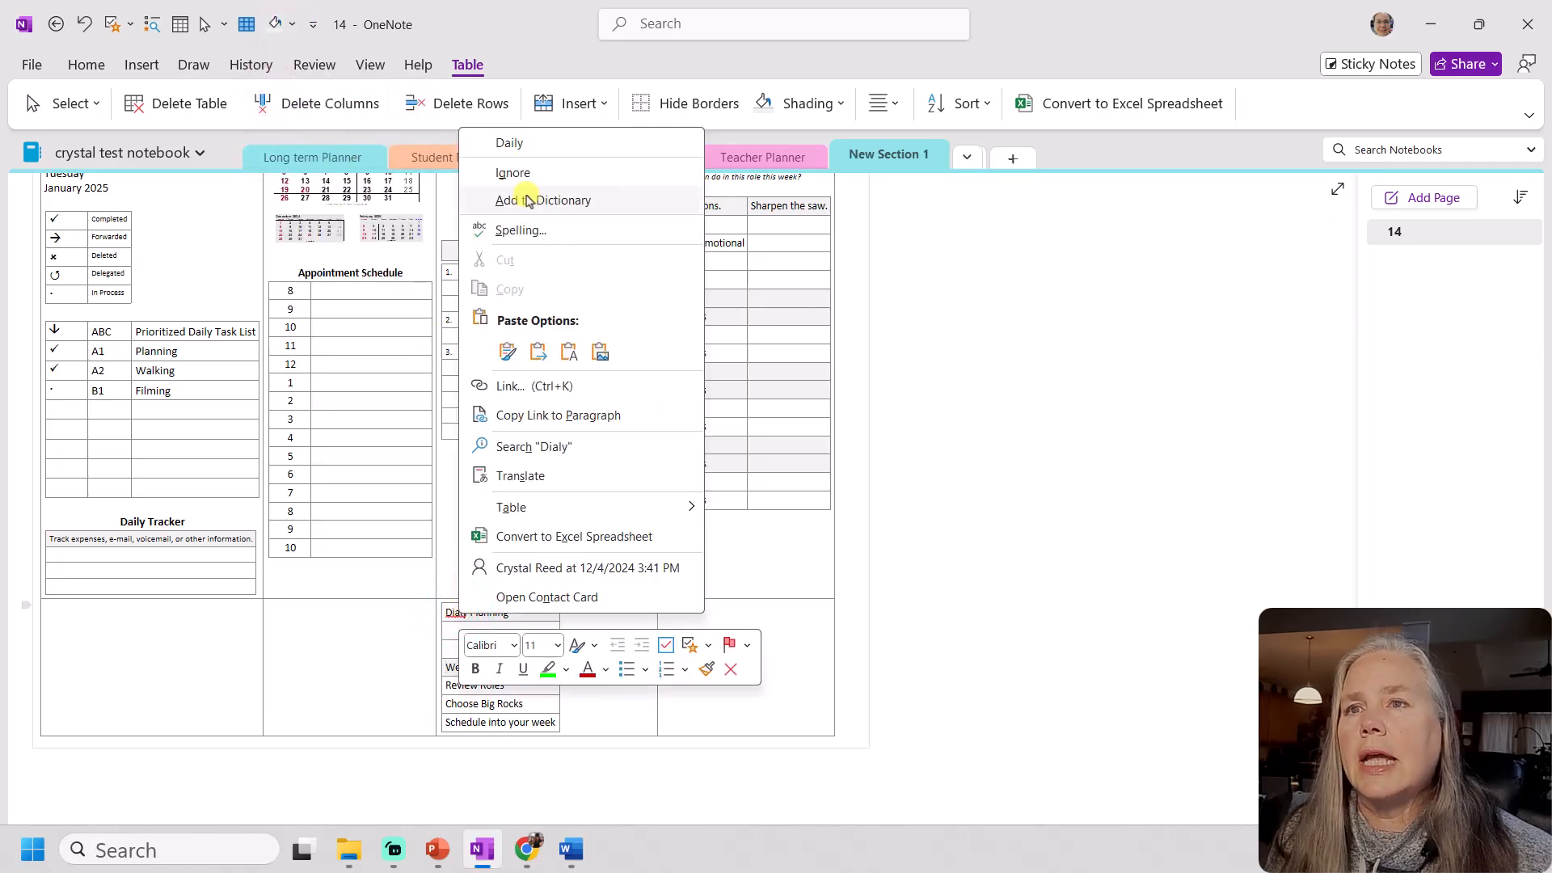
left_click(516, 142)
Fill the two rows beneath Daily Planning with "Check Daily Appointments" and "Make a realistic list of tasks"
left_click(489, 628)
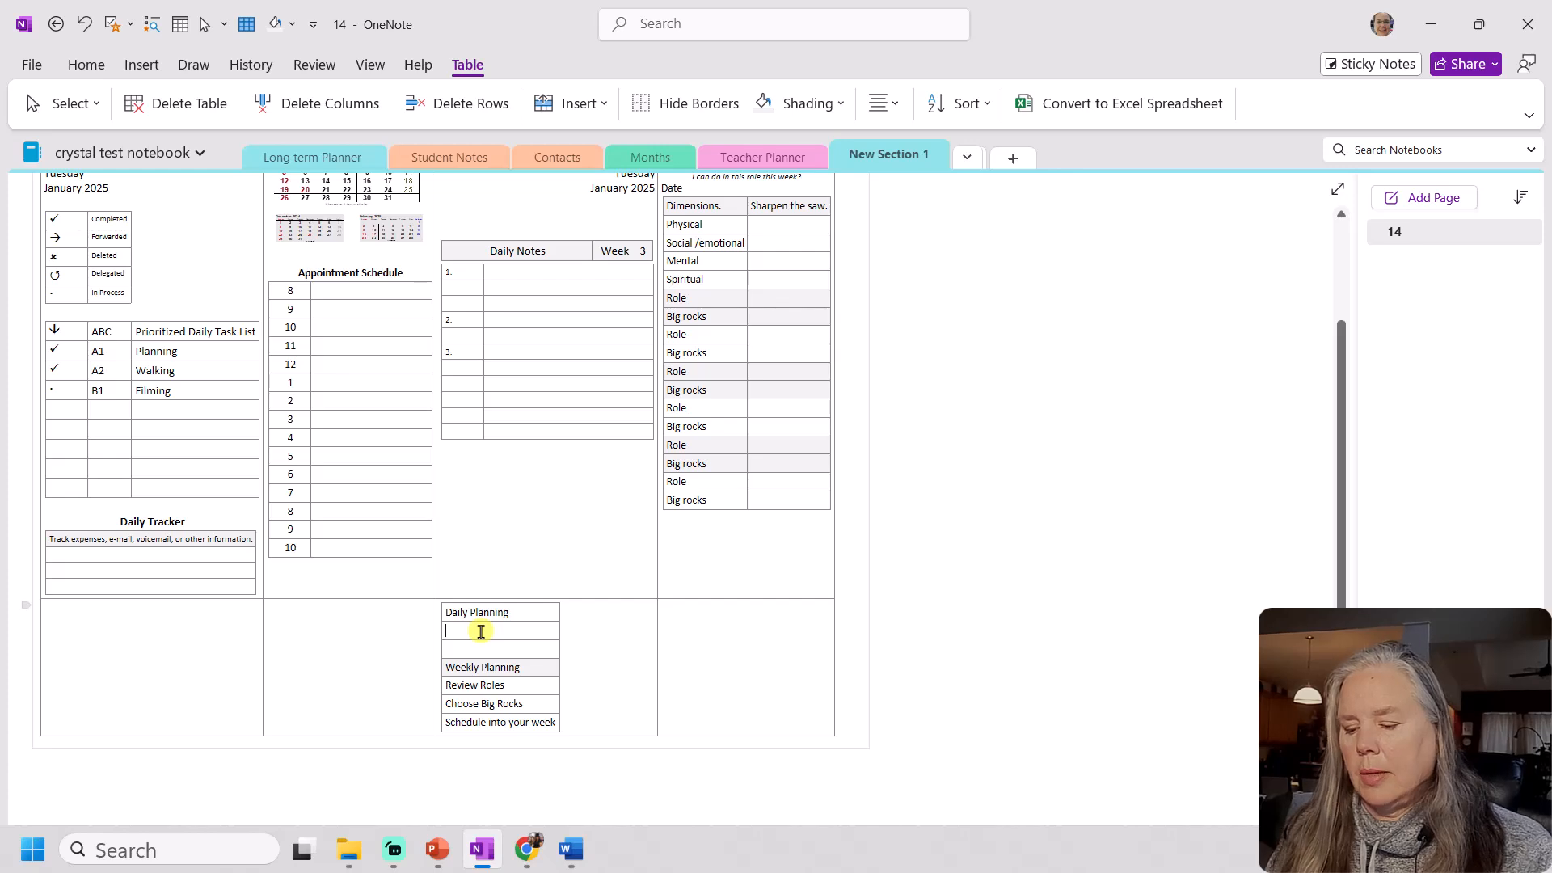
type("Daily Appointments")
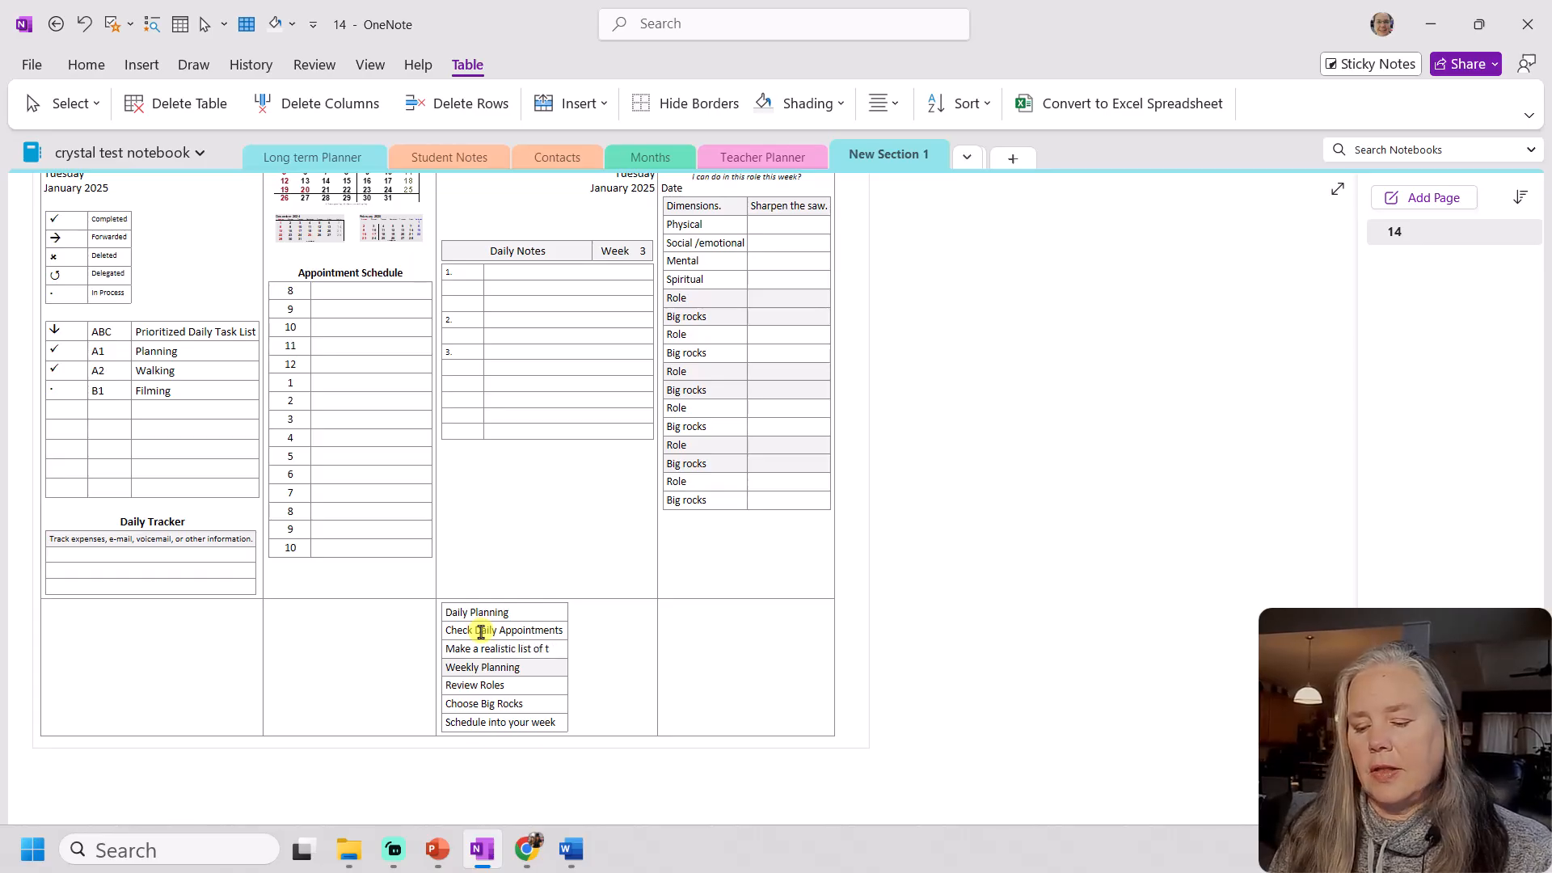
type("s")
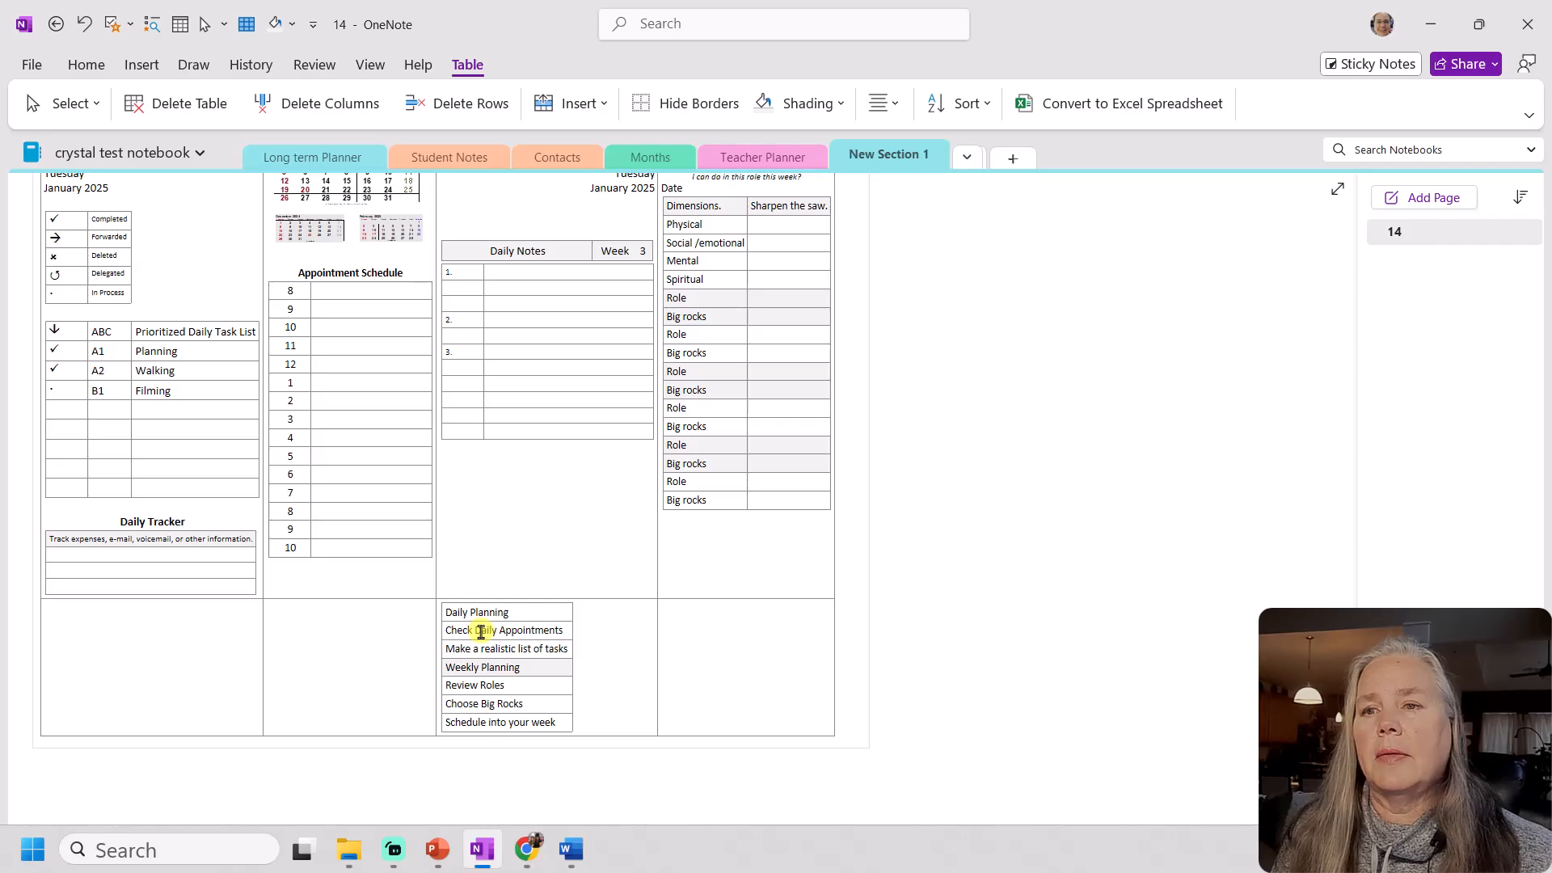
Insert a row below "Make a realistic list of tasks" and enter "Prioritize tasks ABC 123" in it
right_click(490, 649)
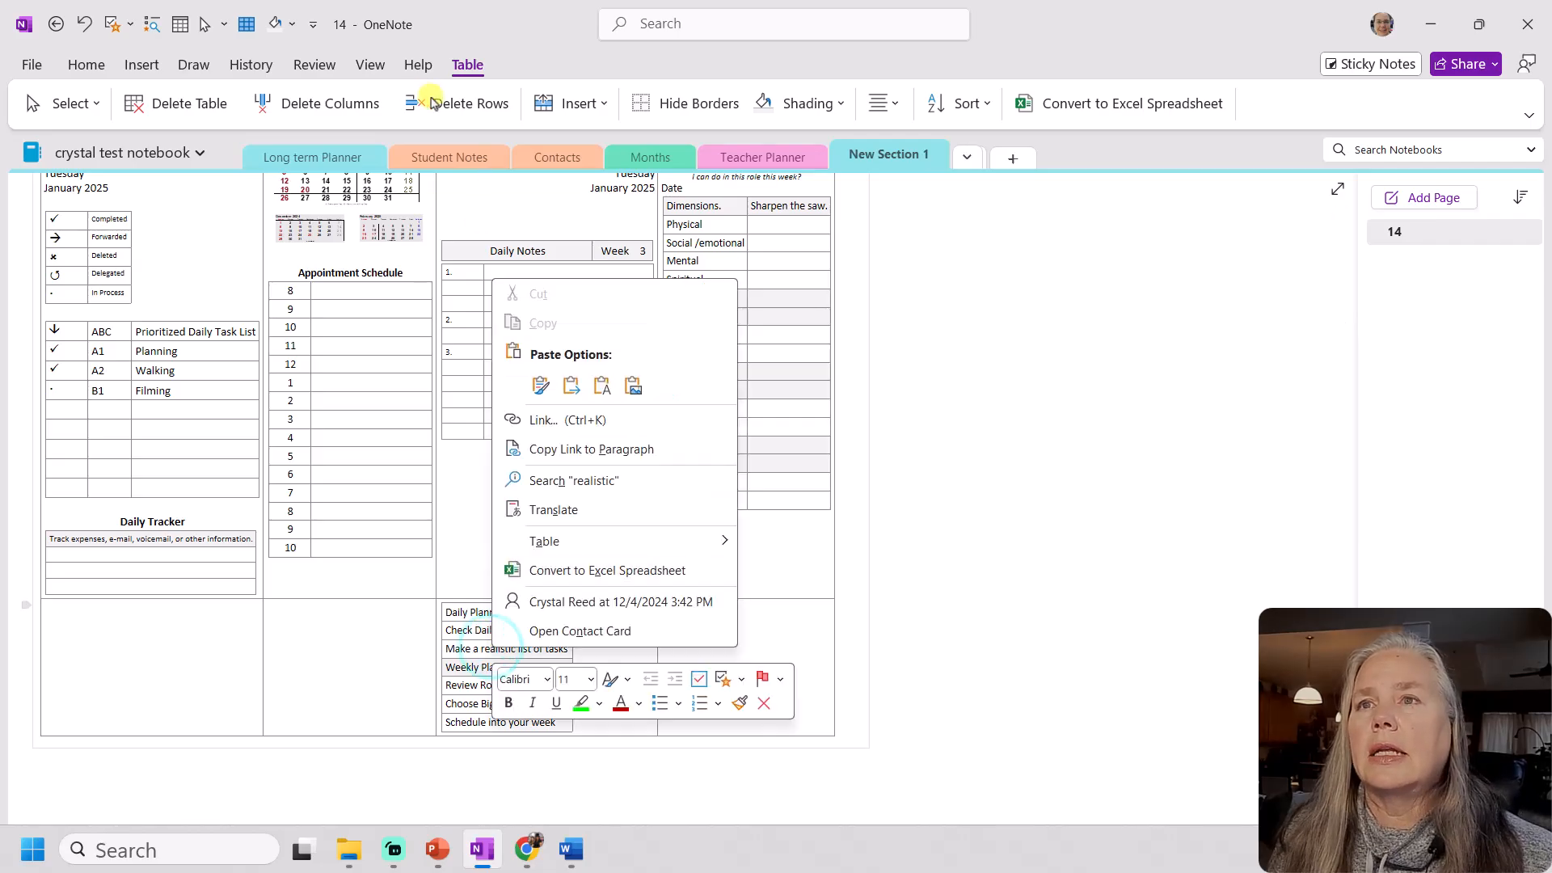
left_click(572, 103)
left_click(583, 169)
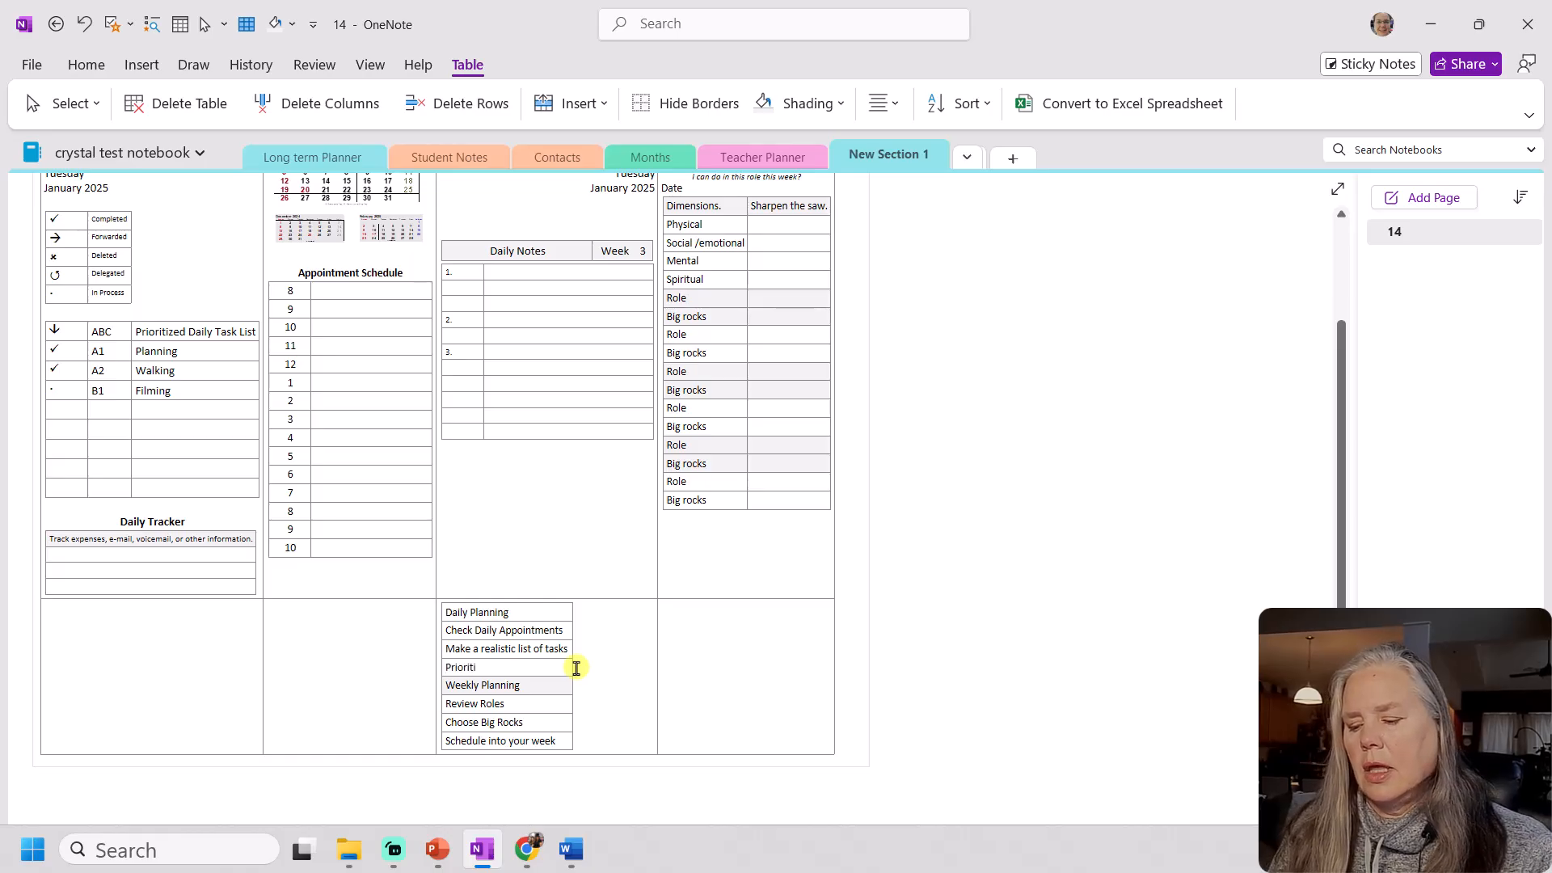
type("Prioritize t")
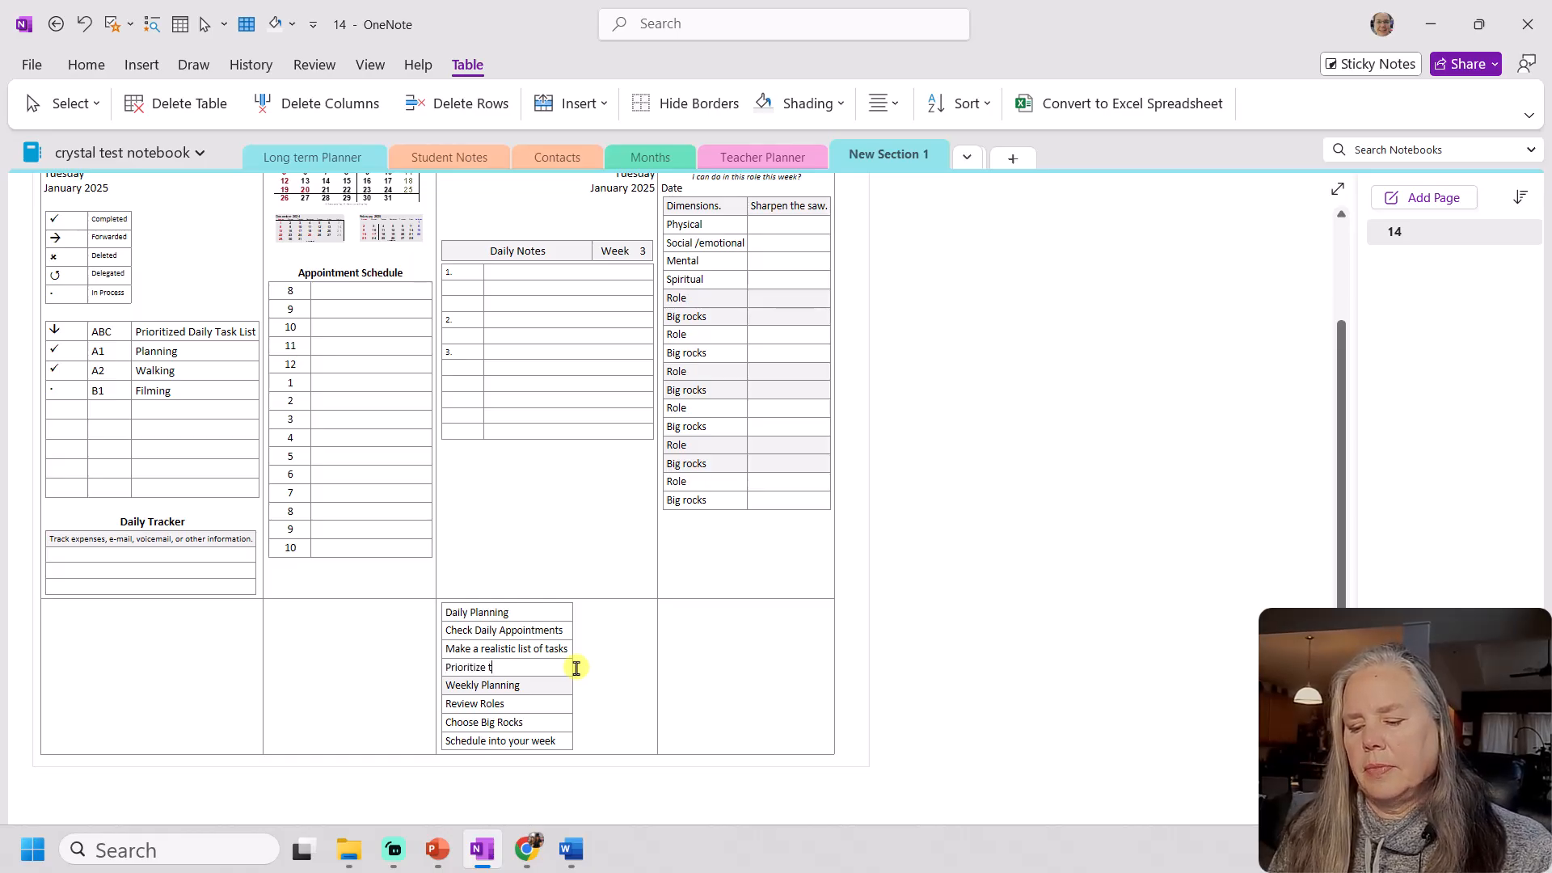
type("asks ABC 123")
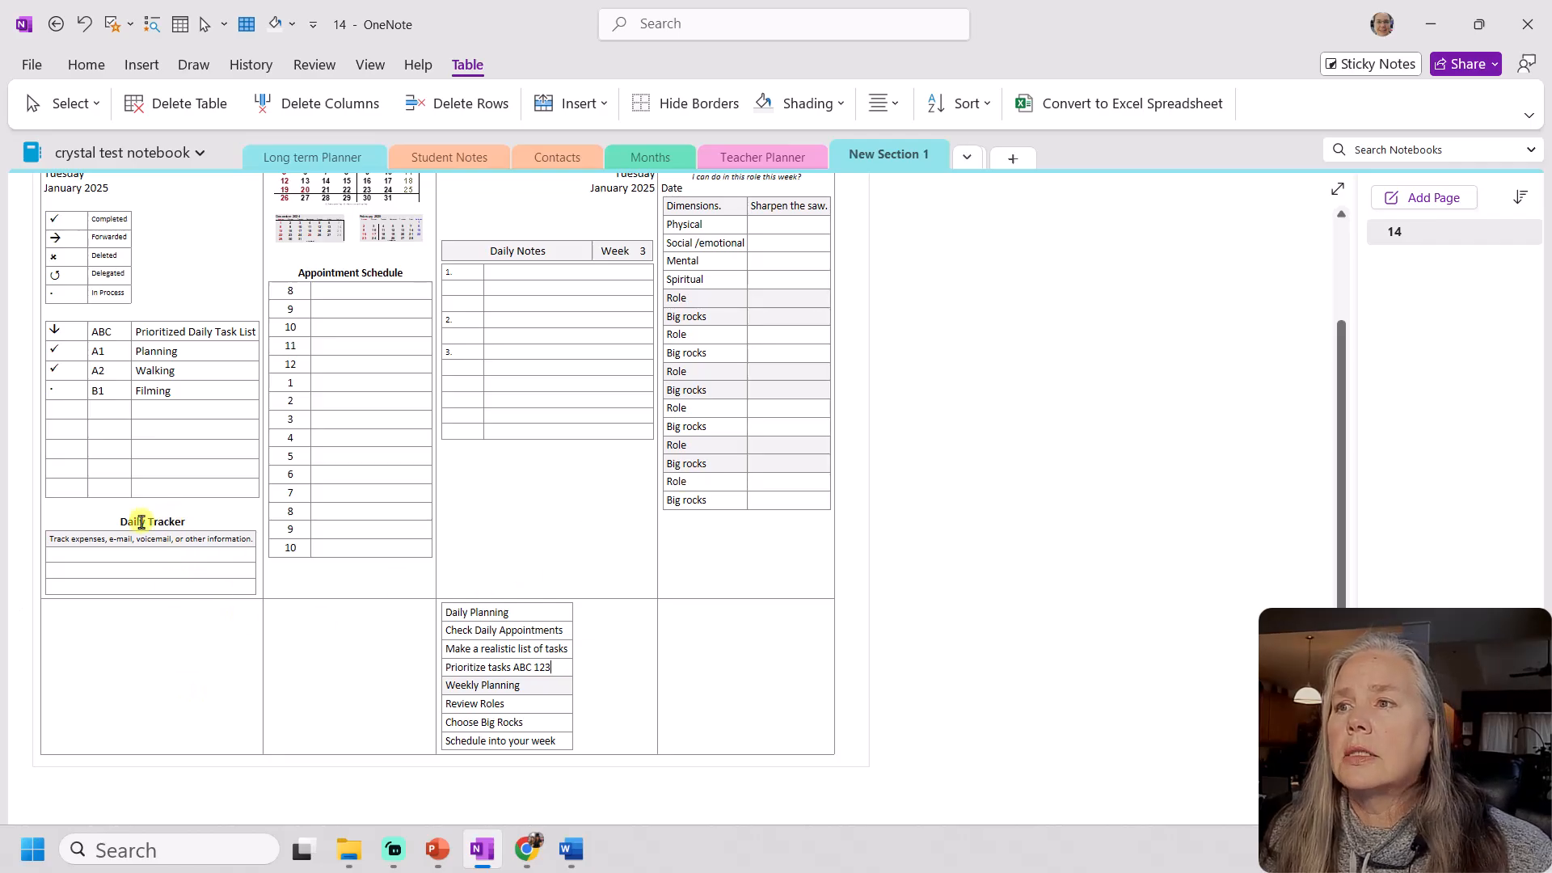
Move the Daily Tracker heading and its table from beneath the task list into the first cell of the layout table's bottom row
left_click_drag(118, 522, 239, 594)
right_click(226, 566)
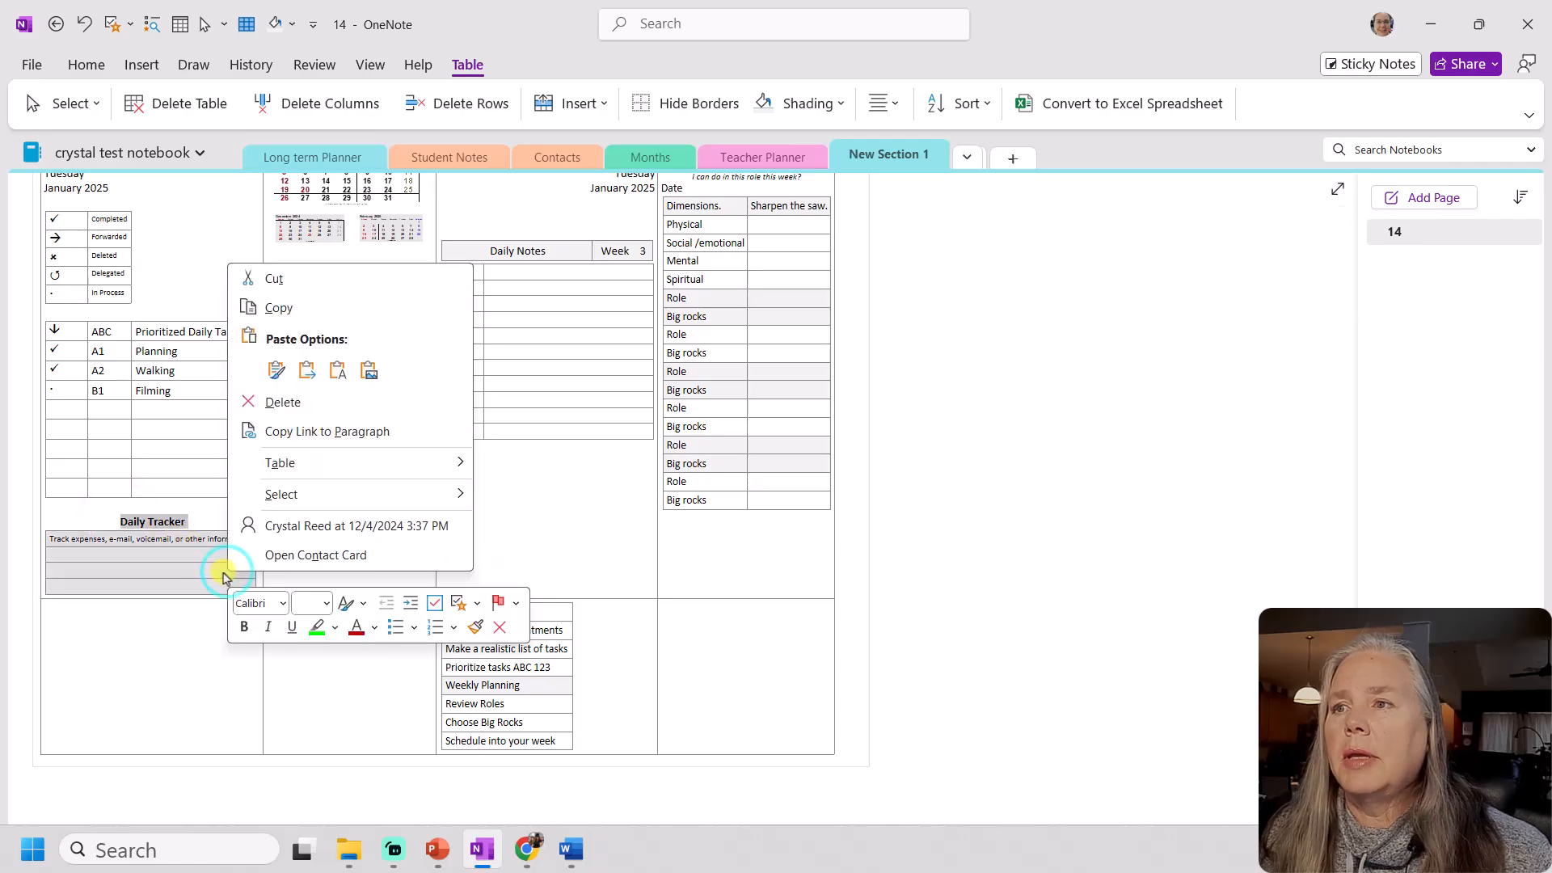
left_click(275, 279)
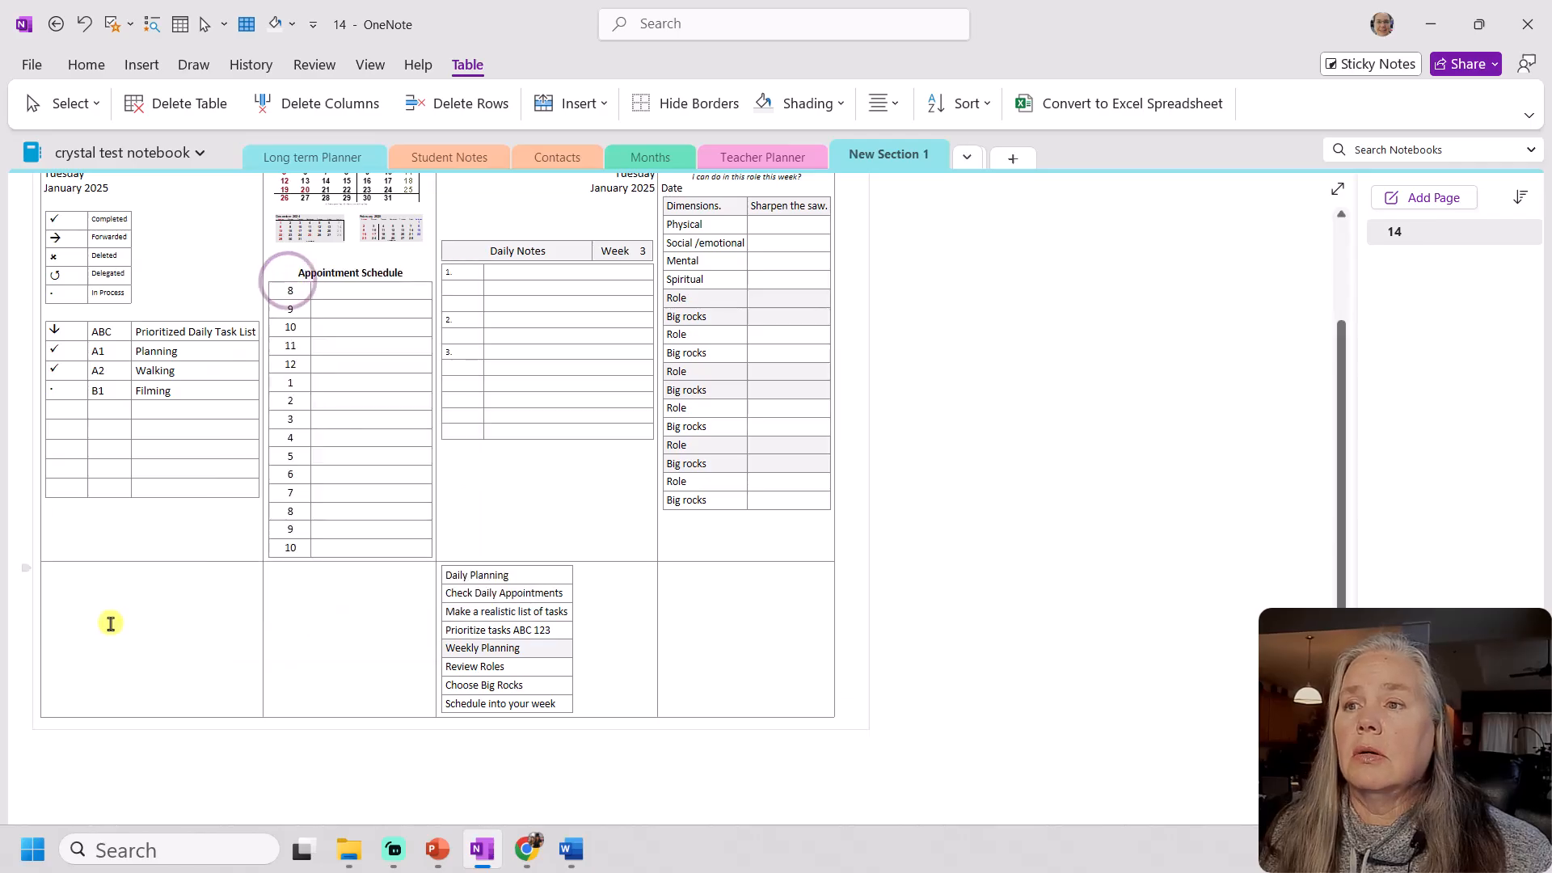
right_click(89, 594)
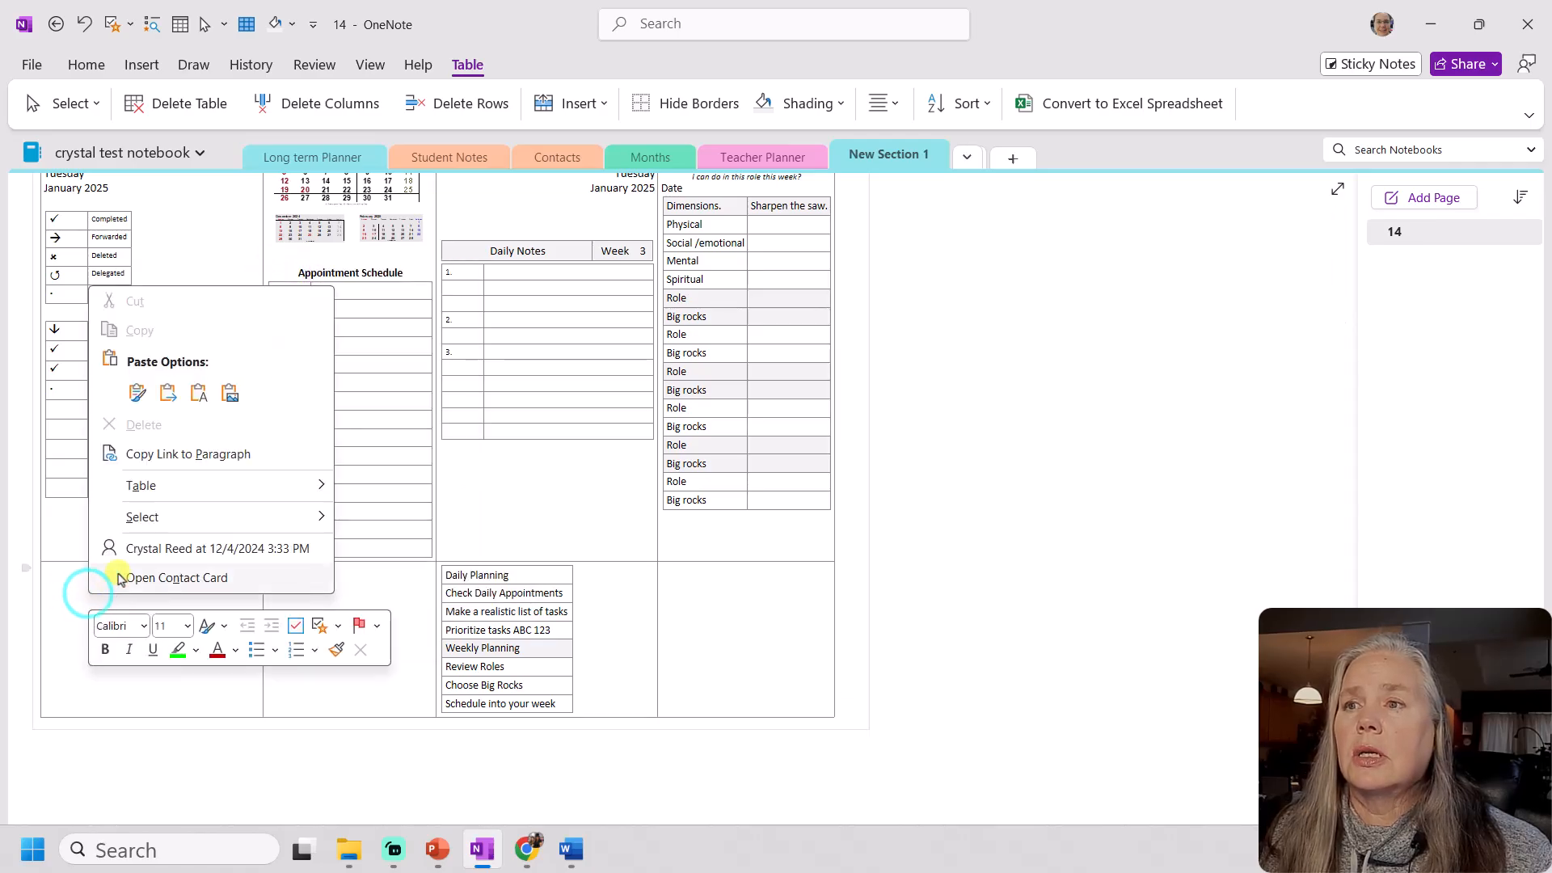
left_click(135, 394)
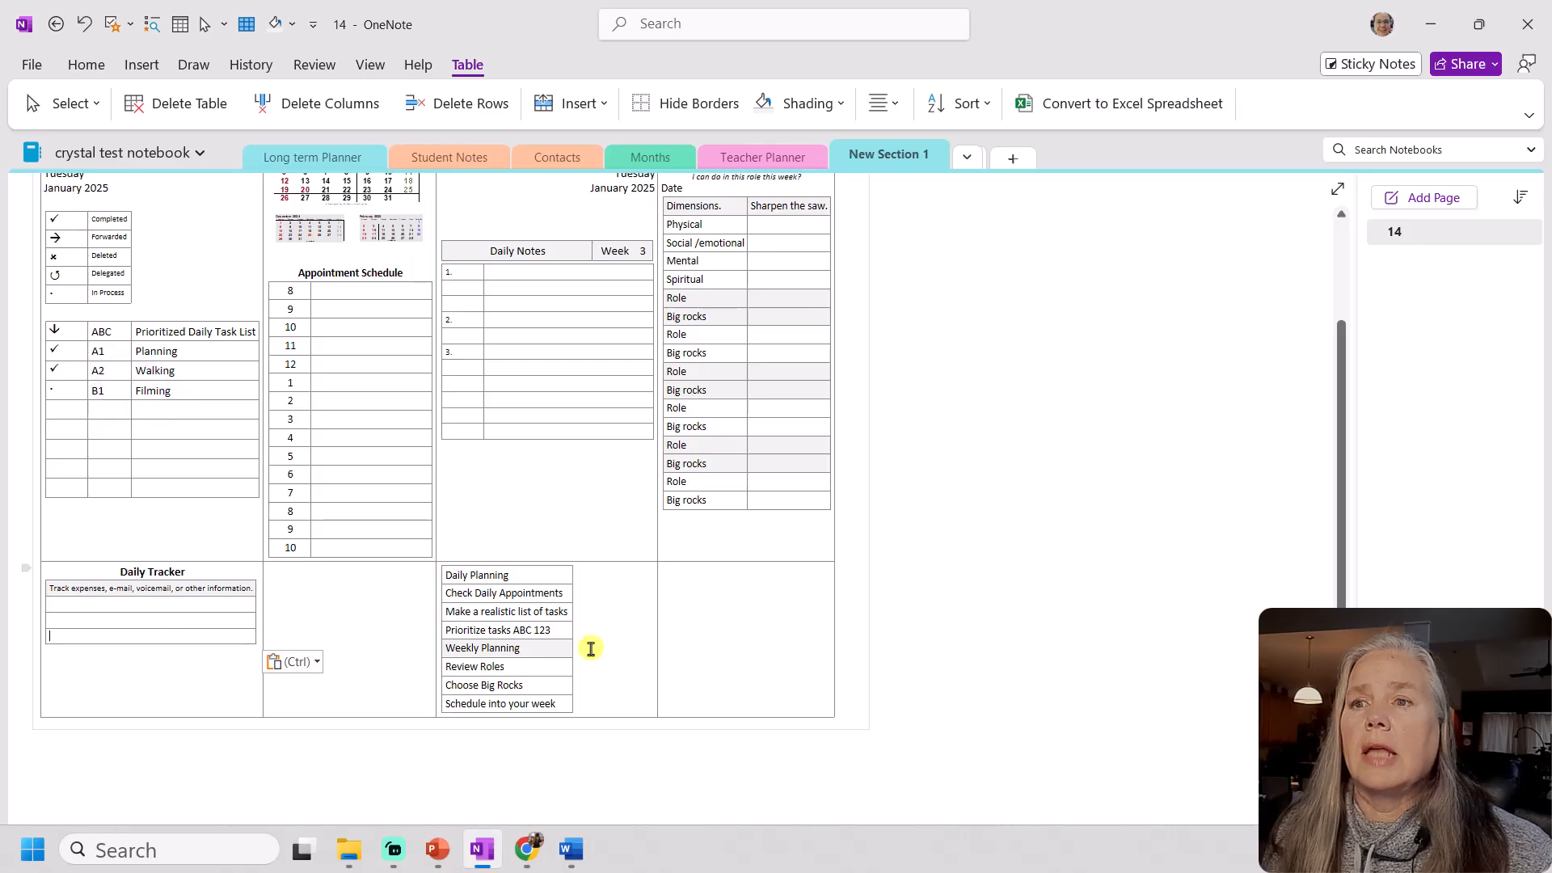
scroll(594, 631, "up", 1)
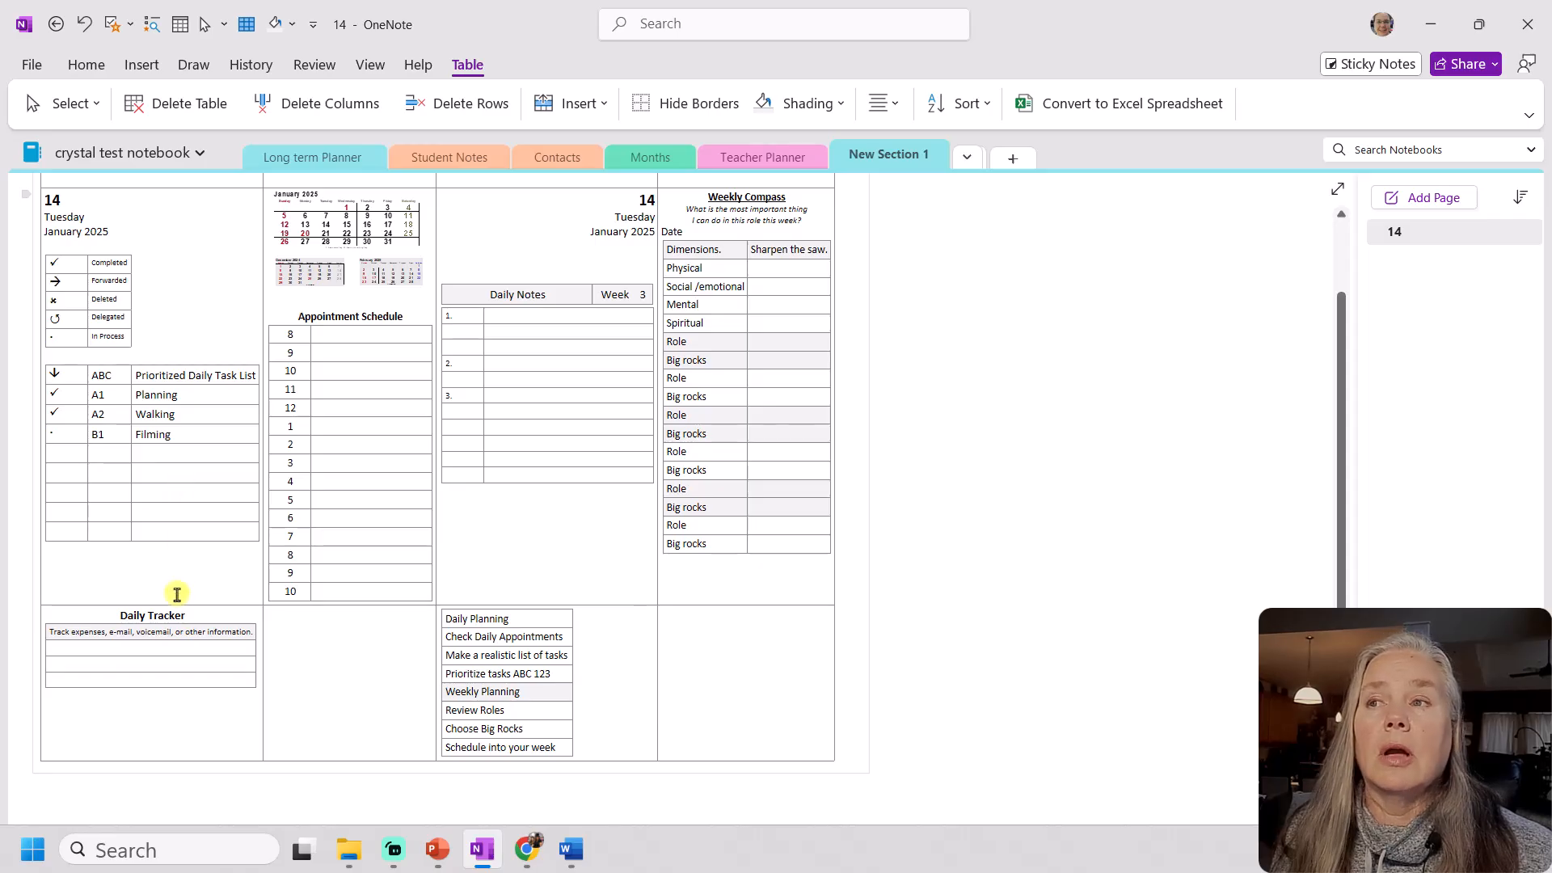
scroll(178, 591, "up", 2)
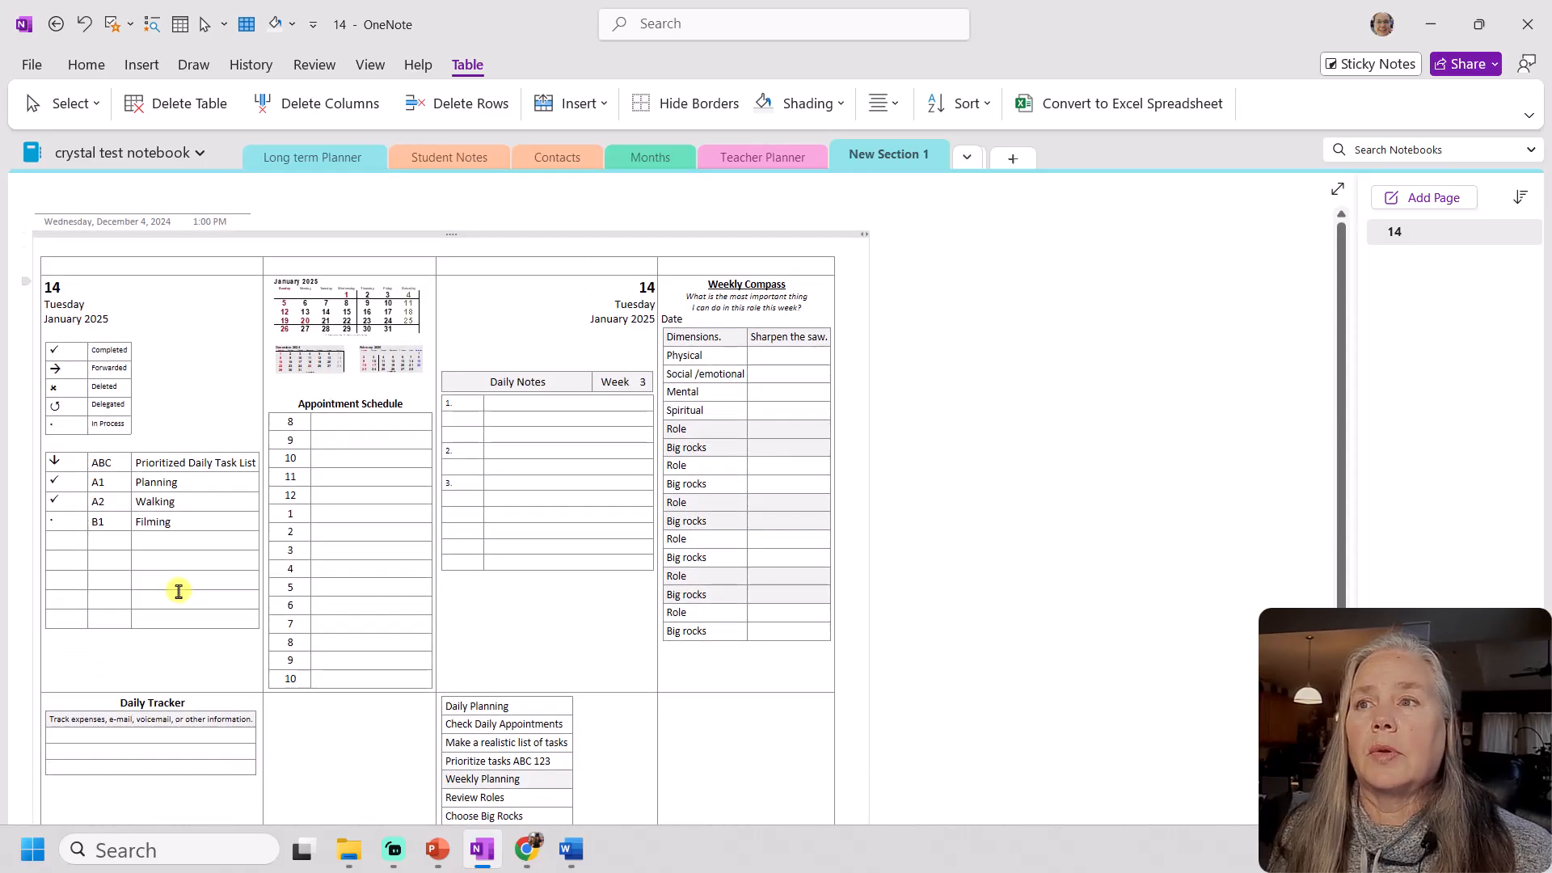
left_click(113, 263)
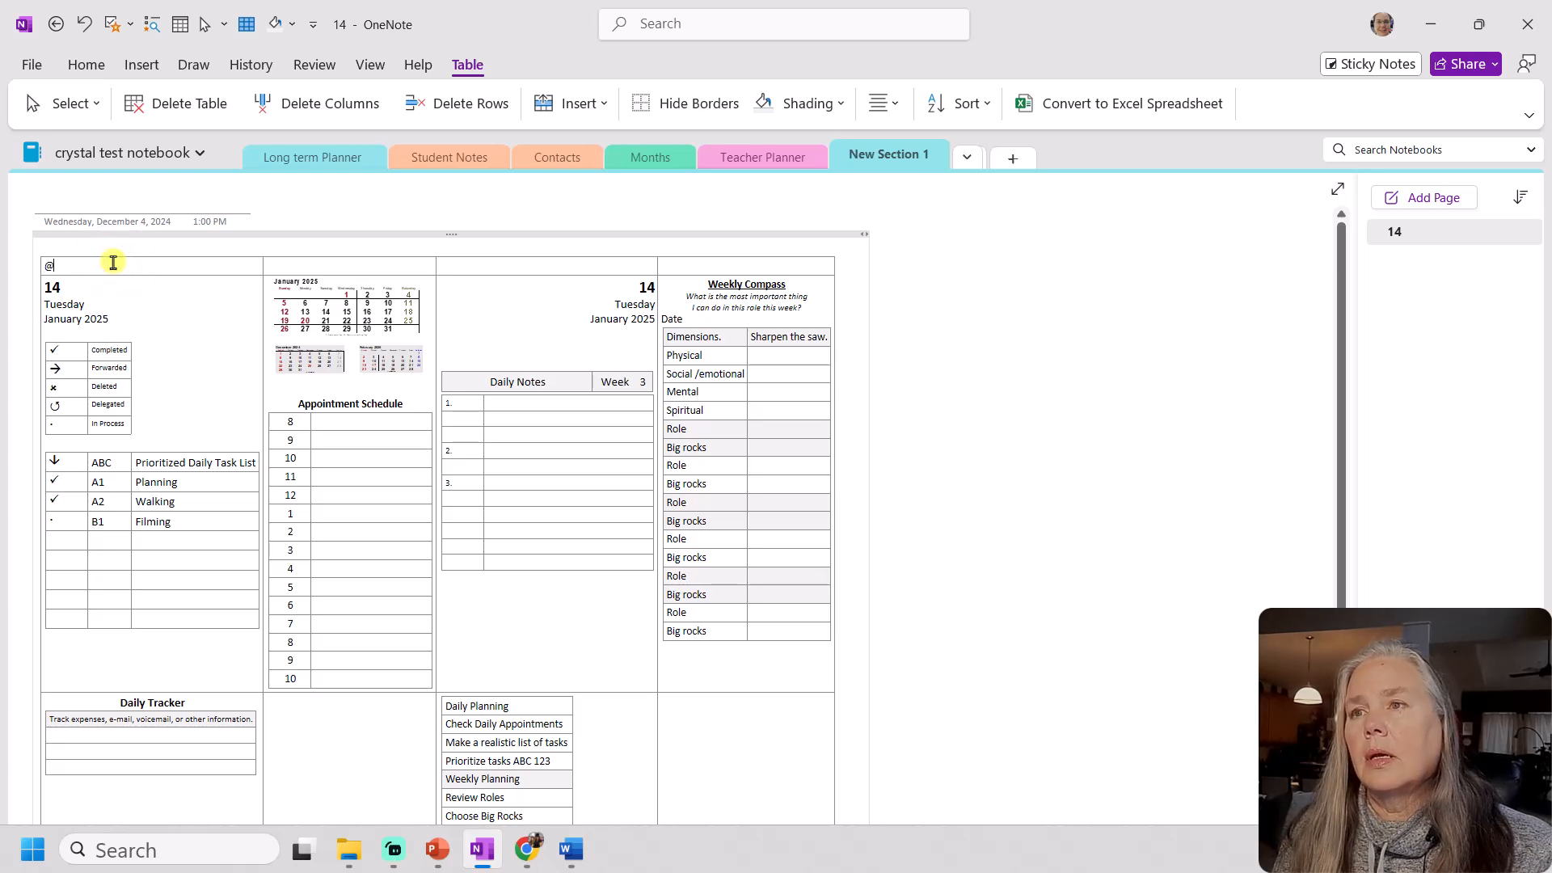
type("@Crys")
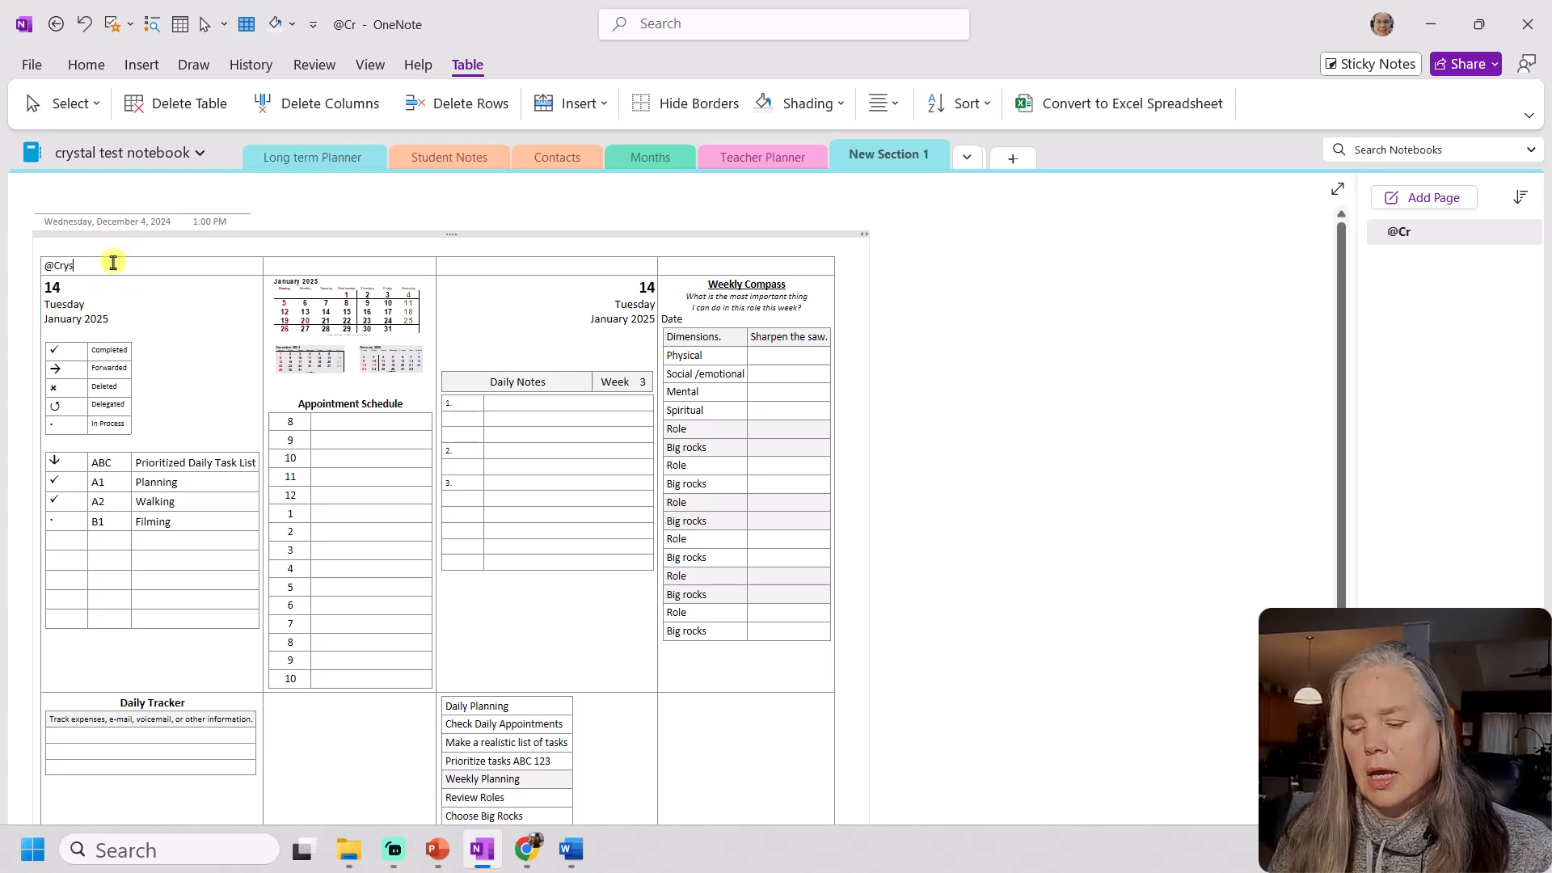
type("tal Clear Life")
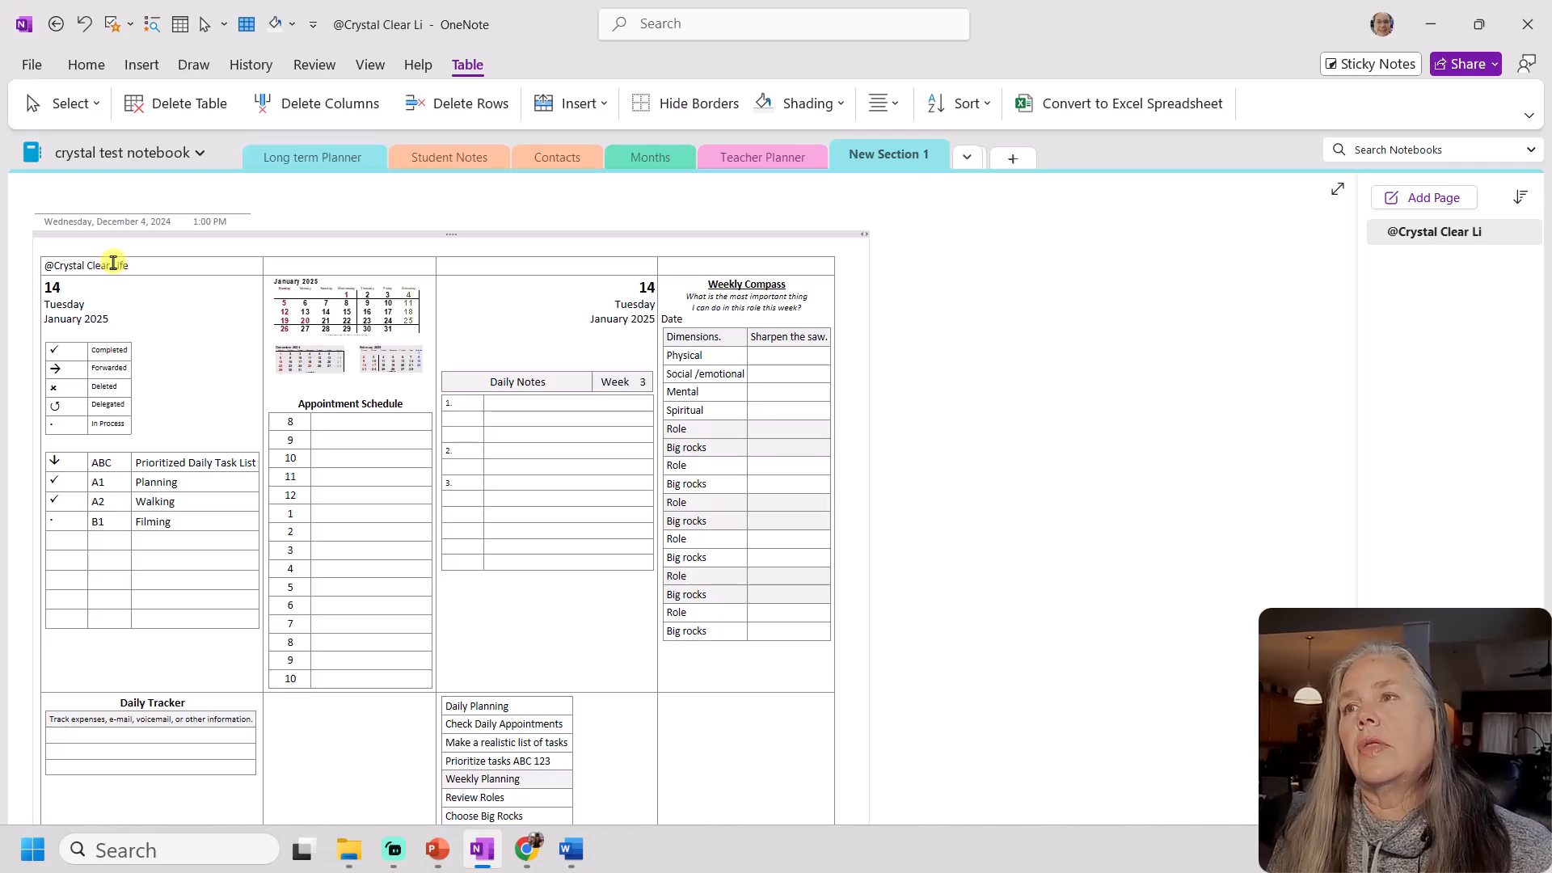
left_click_drag(129, 265, 45, 265)
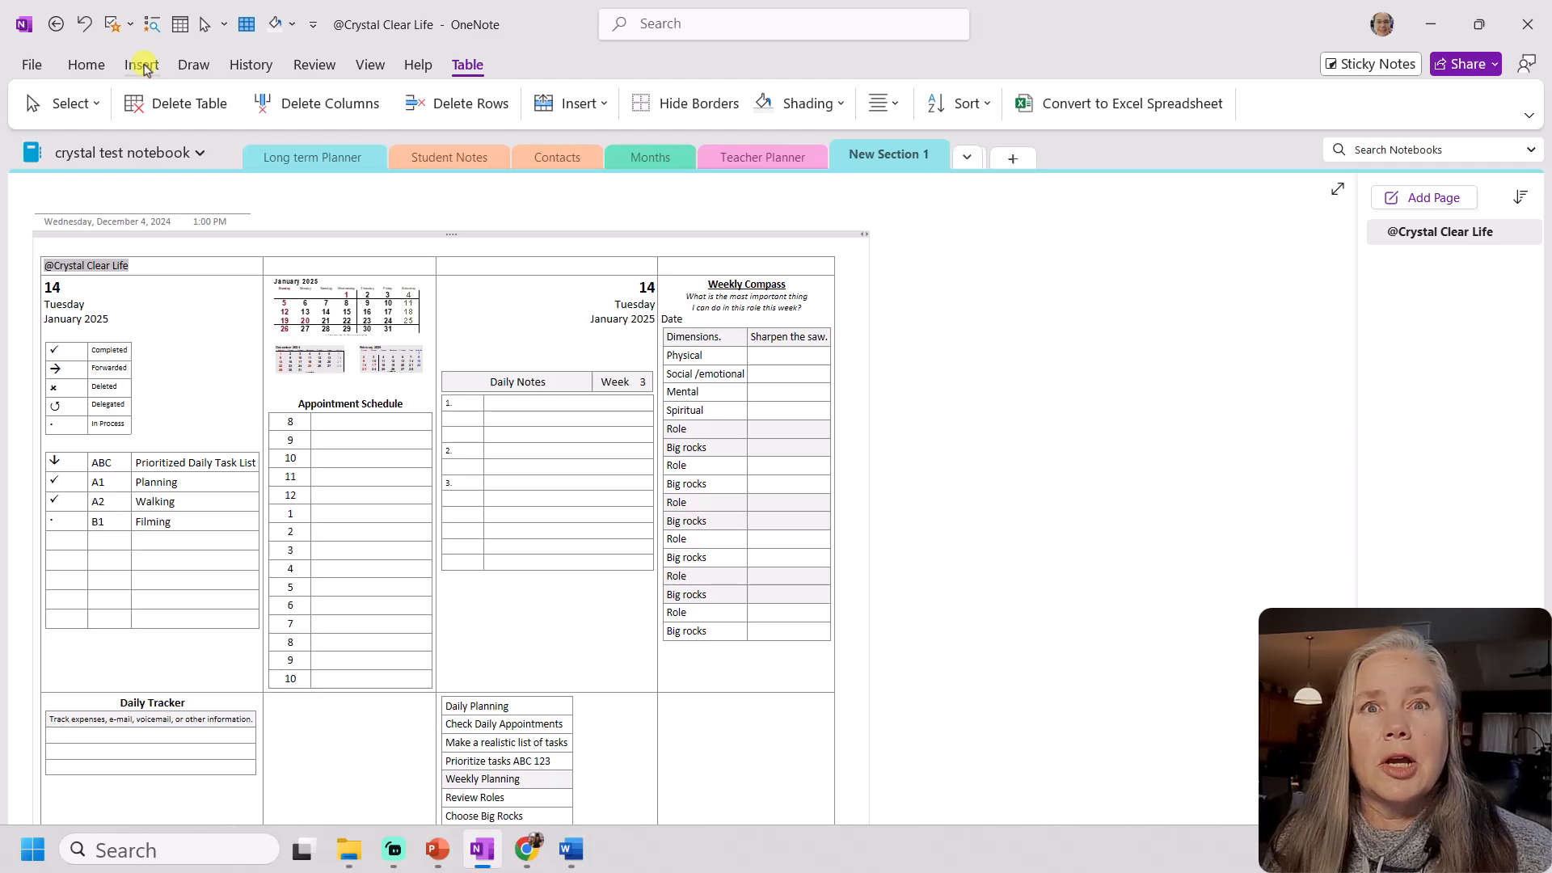
left_click(84, 65)
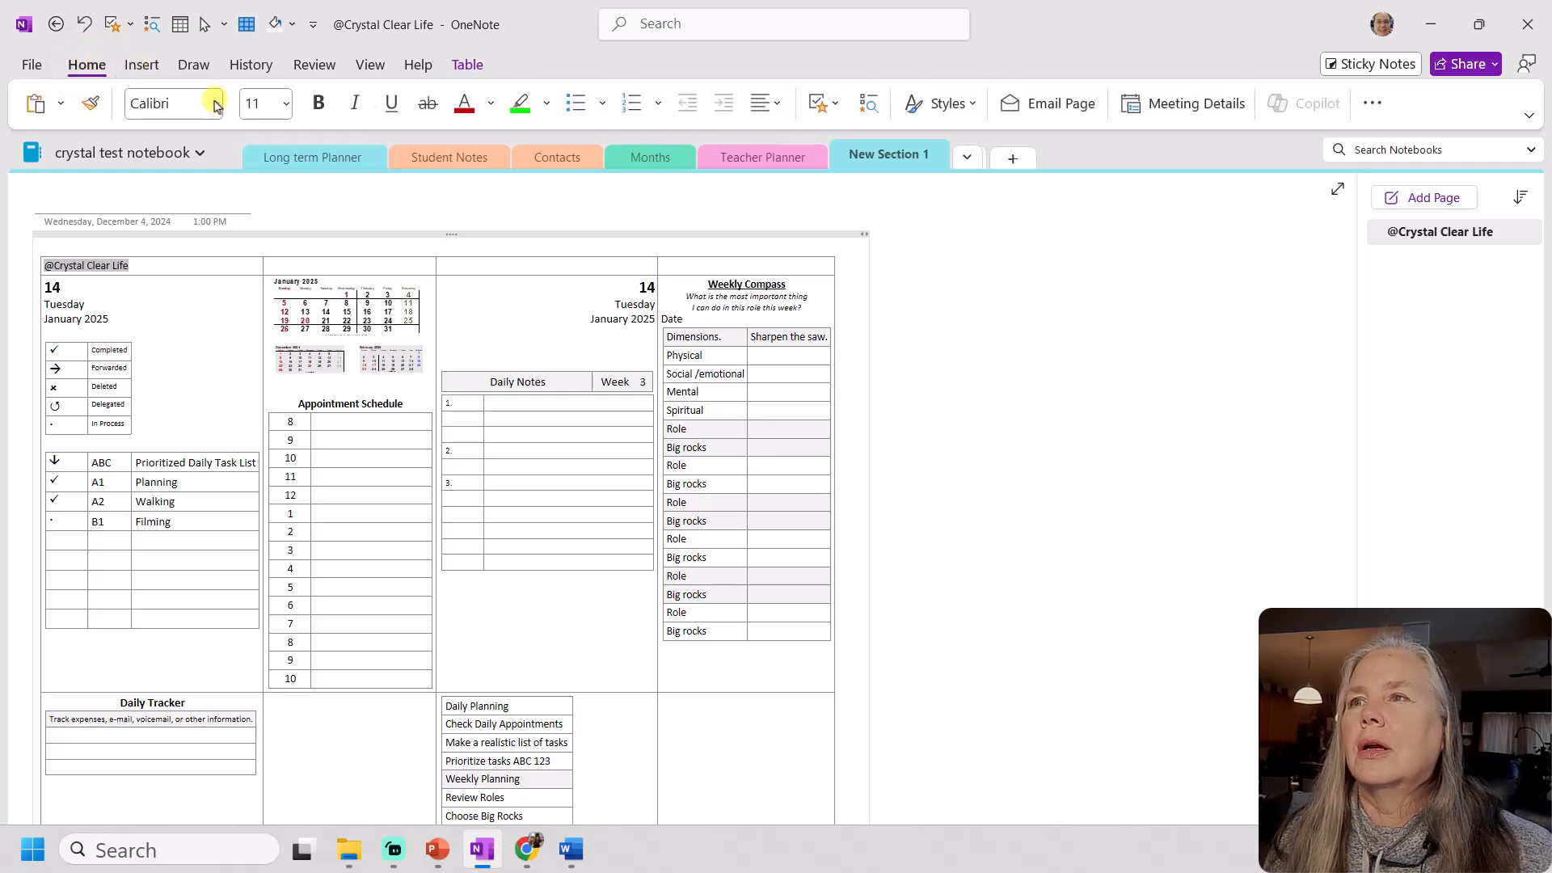
left_click(354, 103)
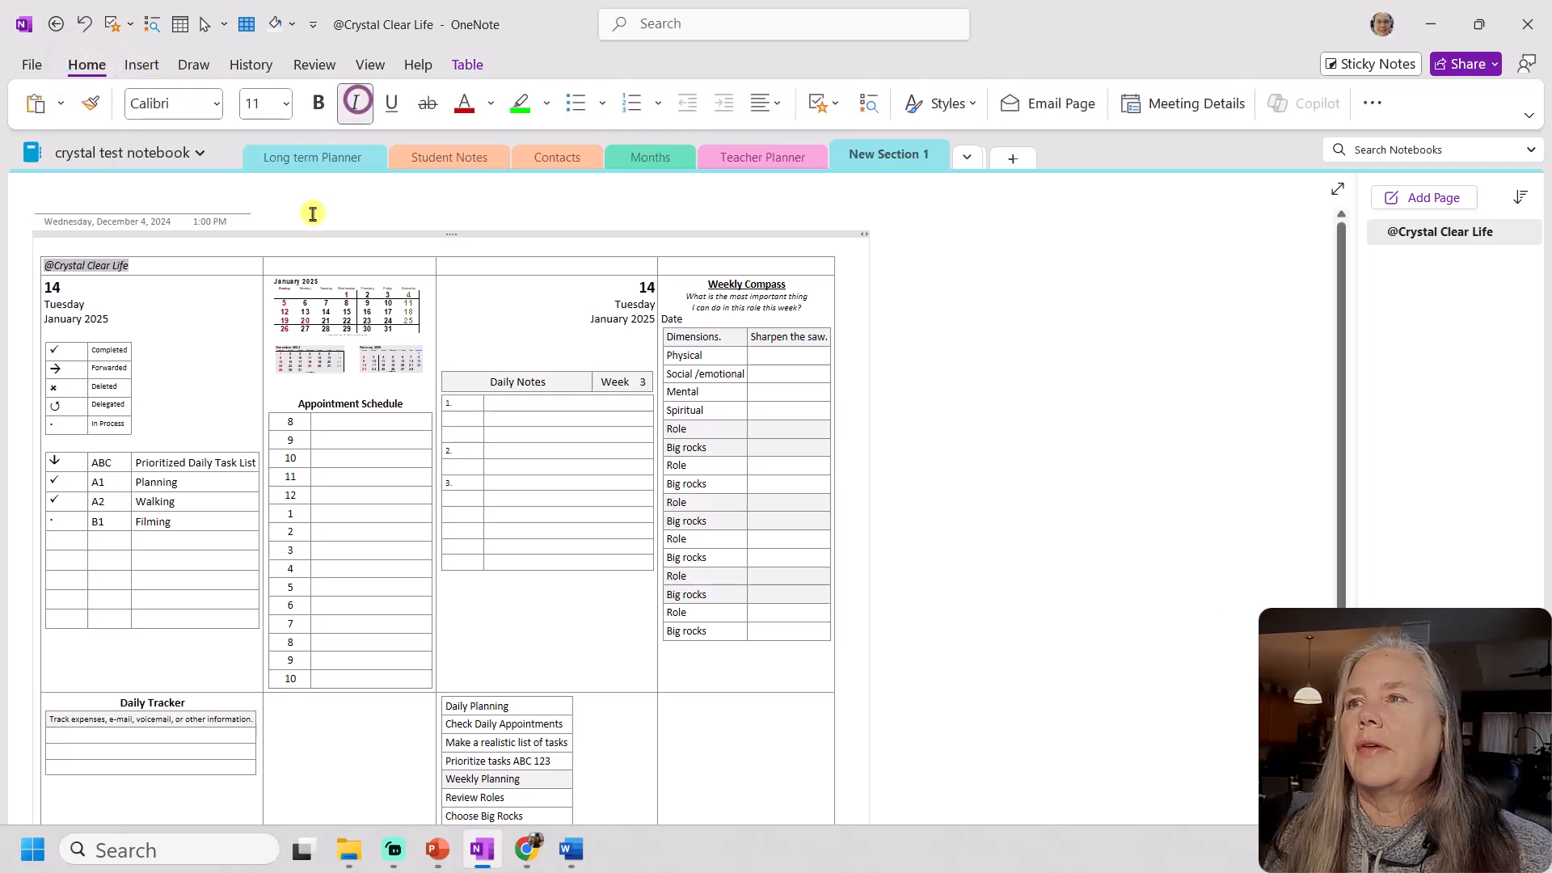
left_click(168, 262)
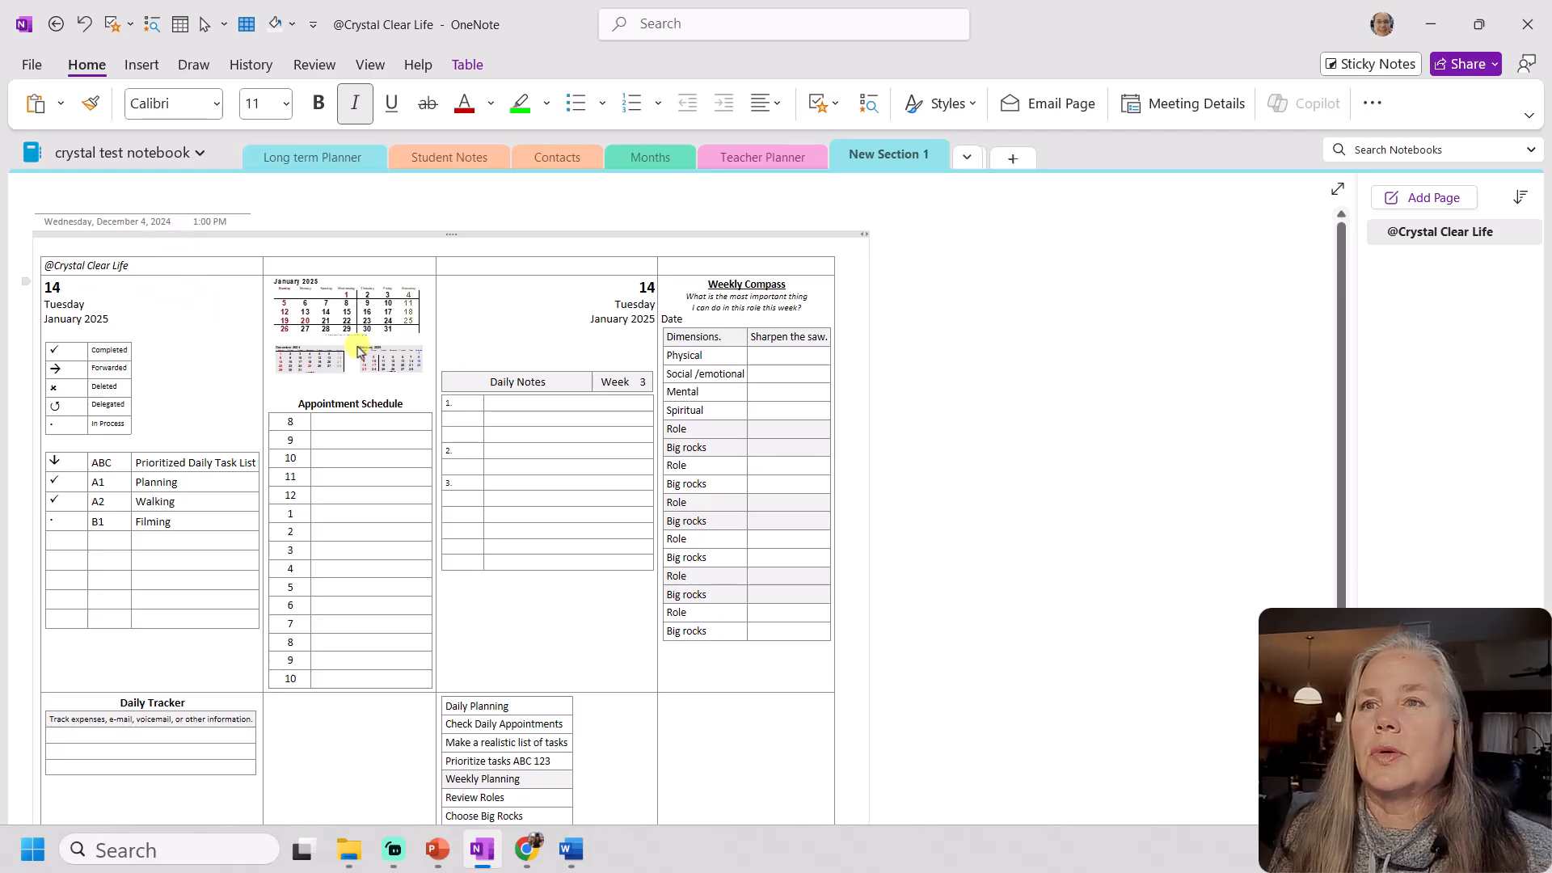
Widen the layout table's last column slightly, and widen the second column of the Weekly Compass table inside it to match
left_click_drag(834, 281, 856, 278)
left_click(834, 339)
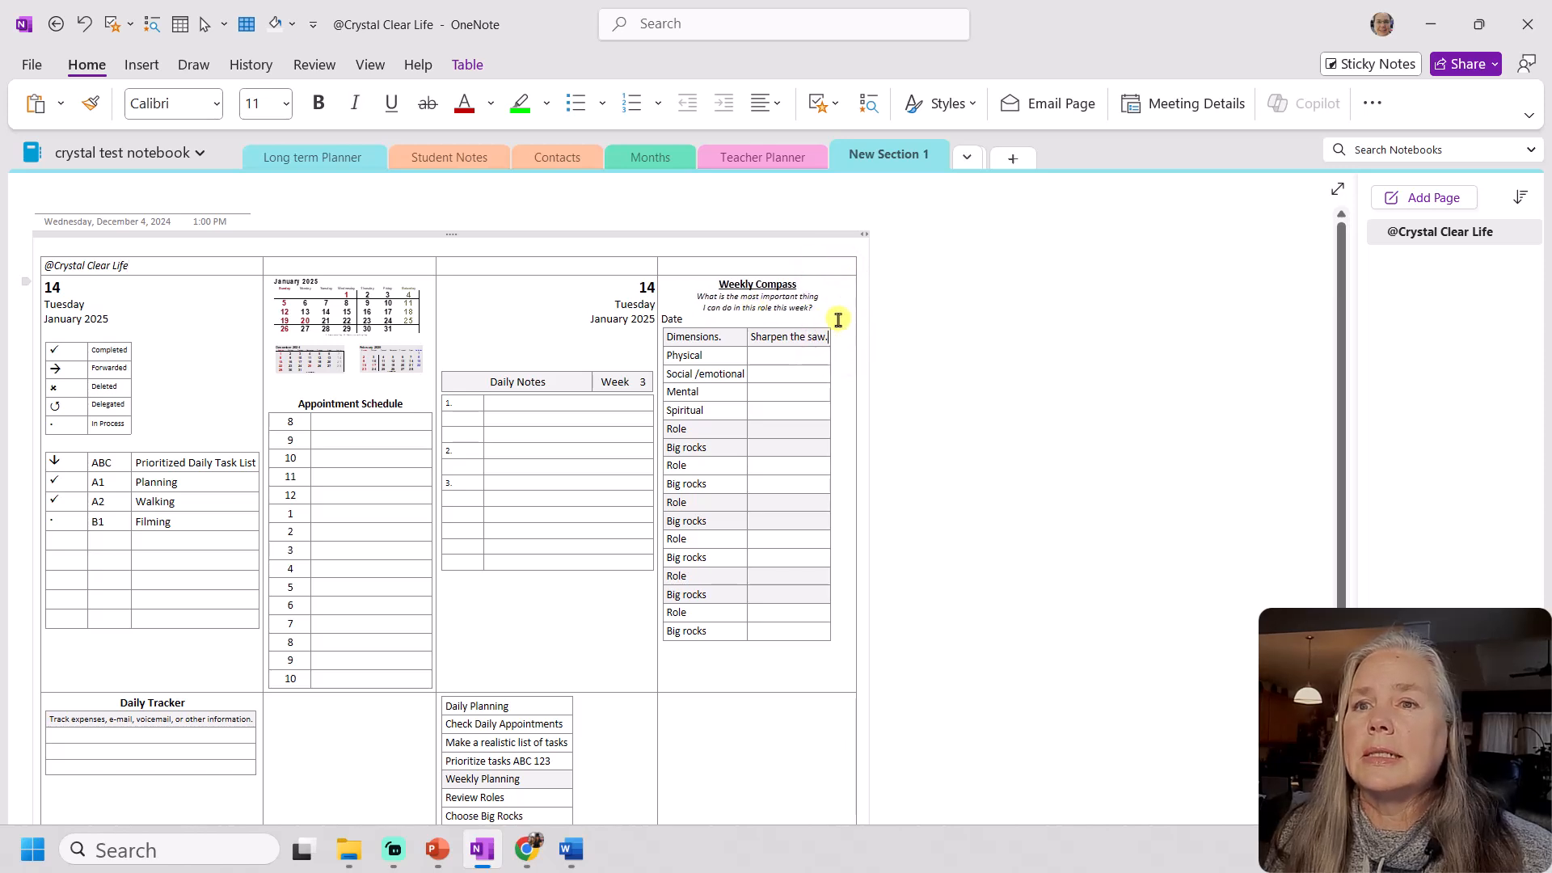
left_click(818, 348)
left_click_drag(829, 347, 843, 343)
left_click(824, 409)
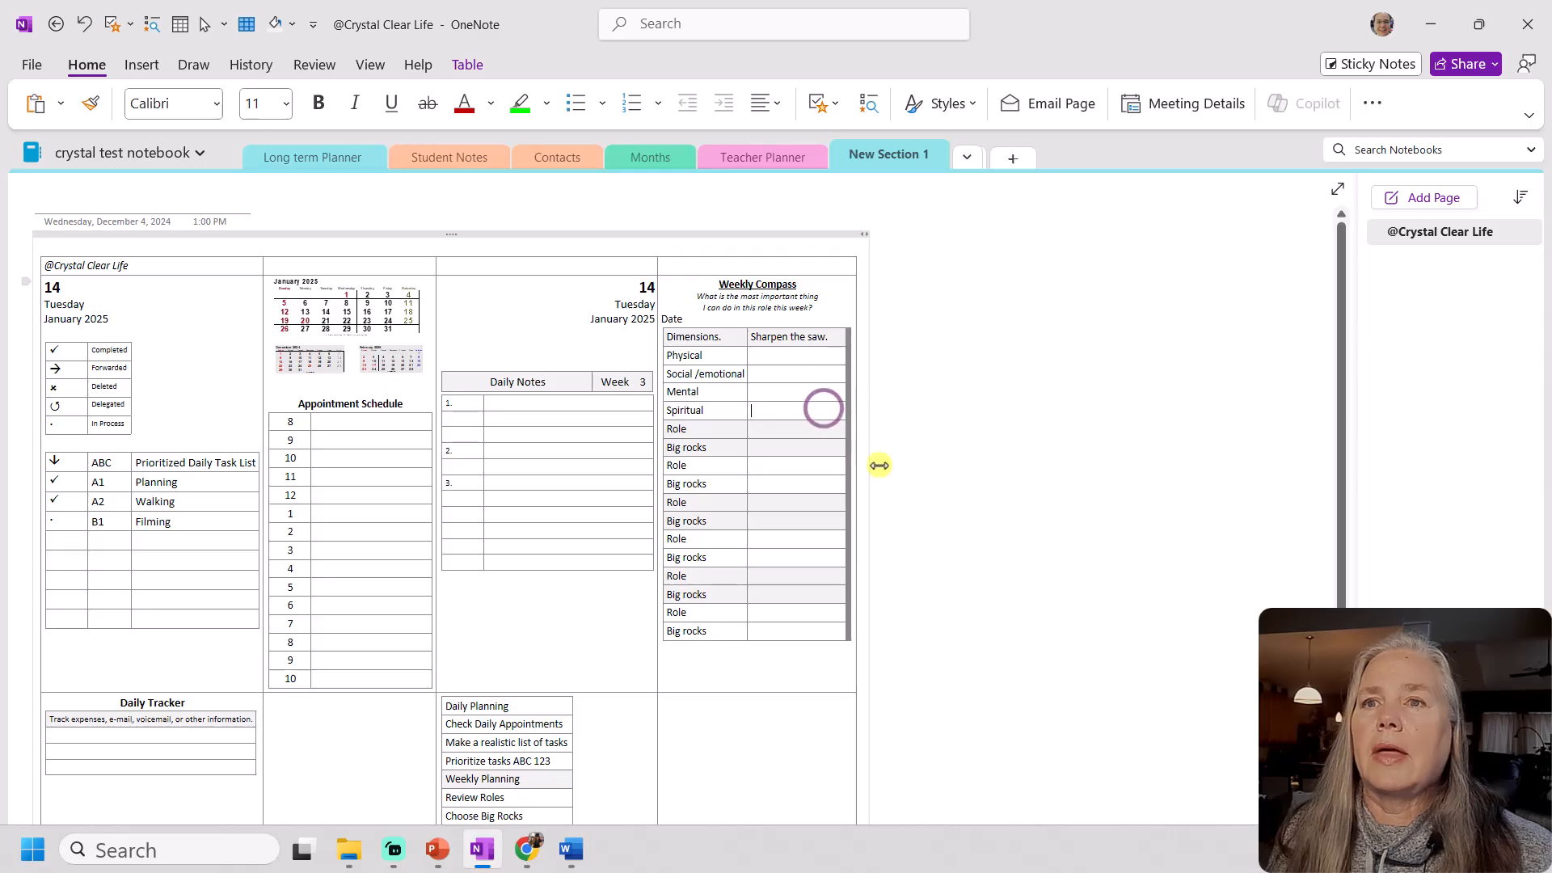
left_click(911, 451)
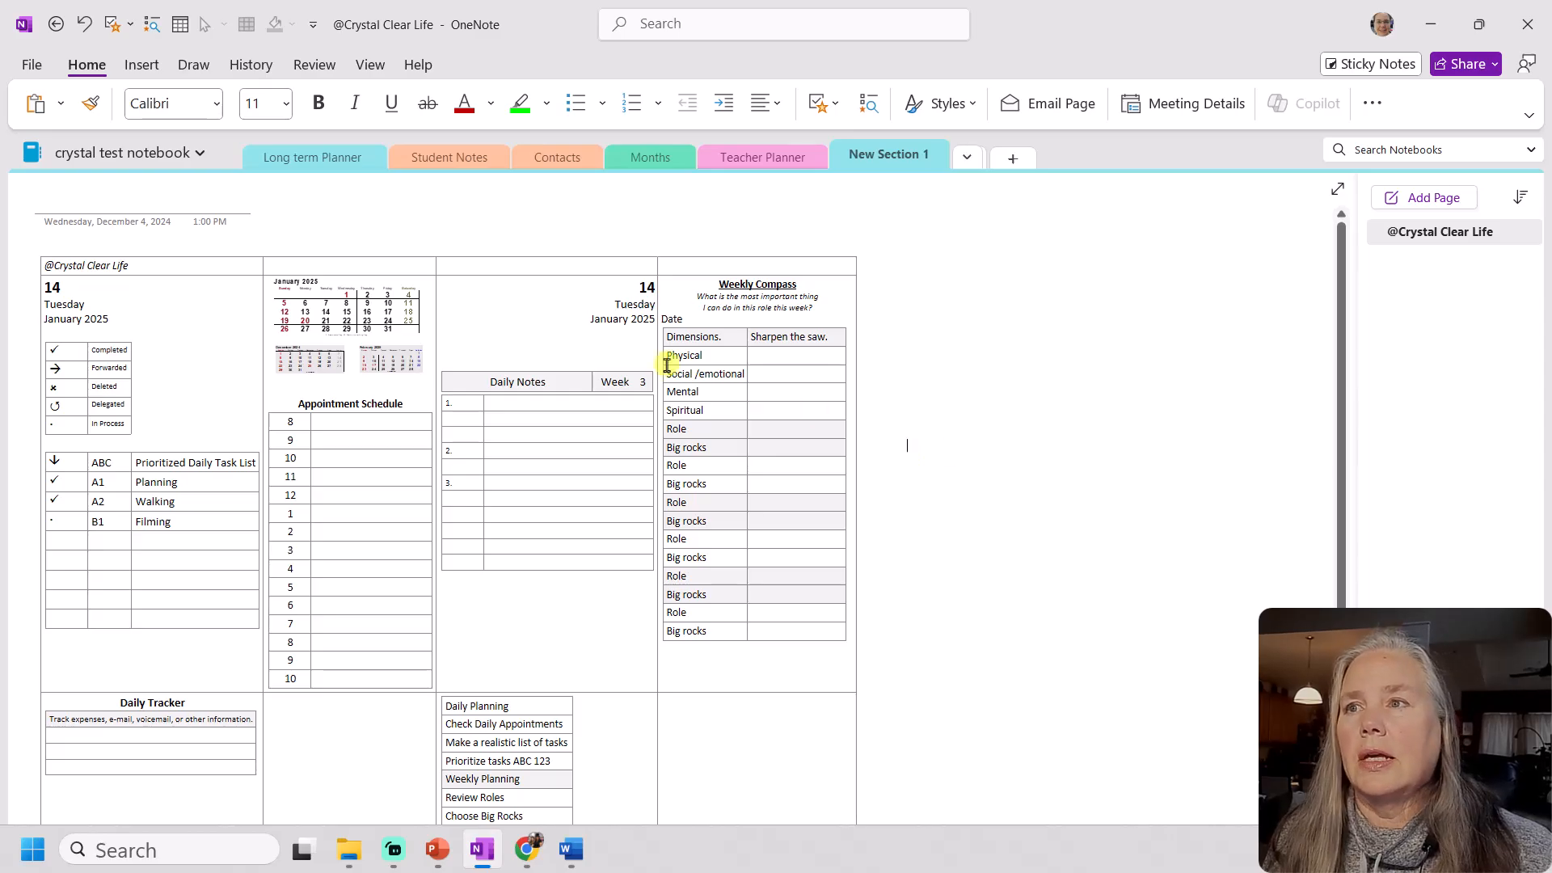
Title the page "Franklin Planner Page Template"
left_click(76, 201)
type("Franklin")
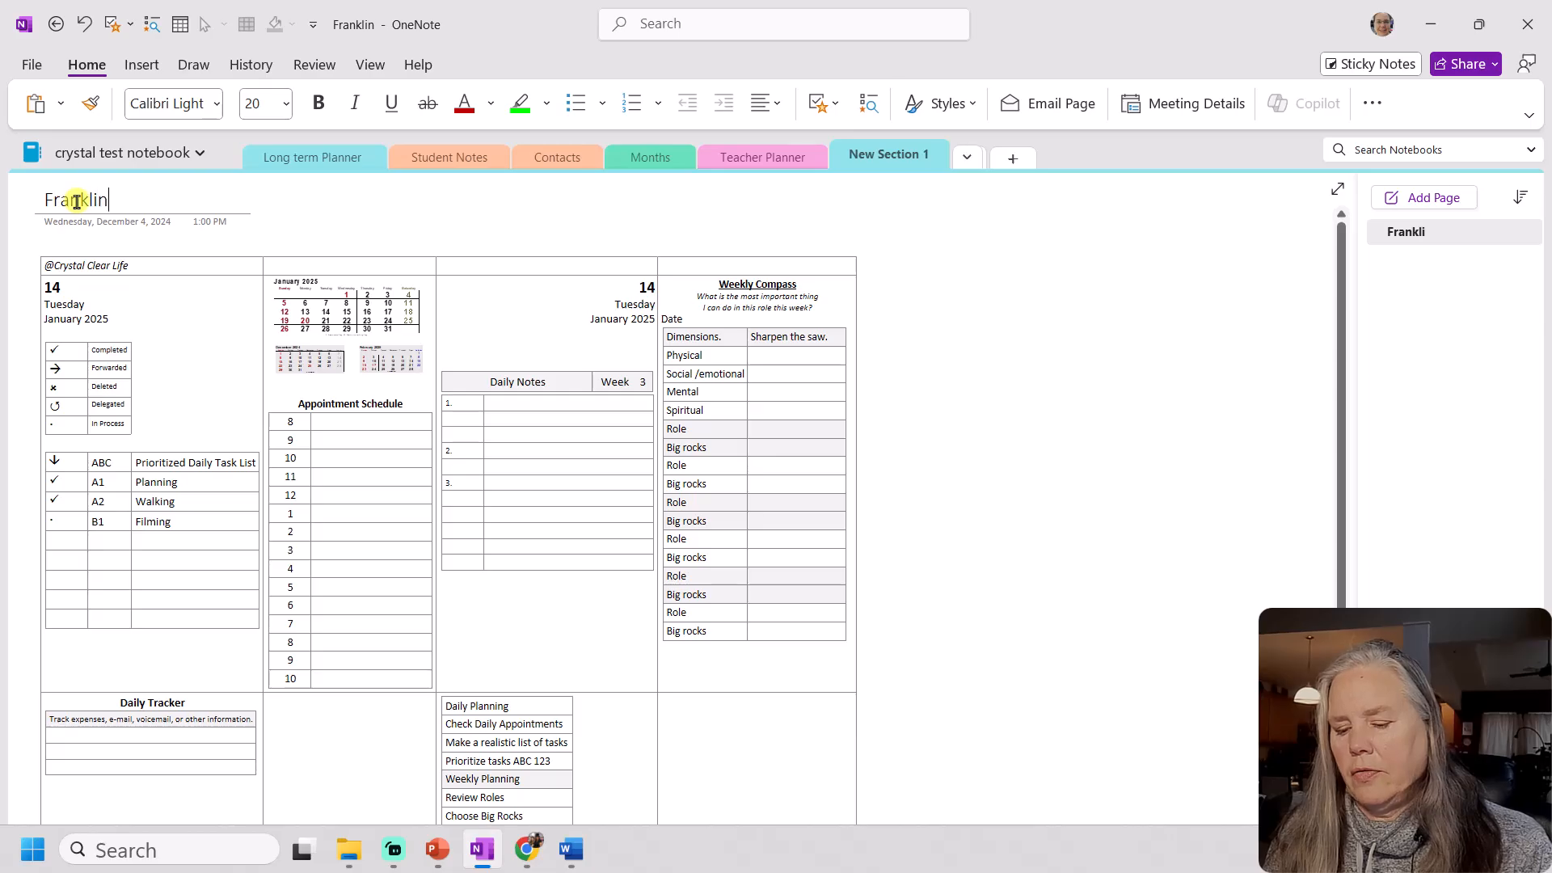
type(" Planner P")
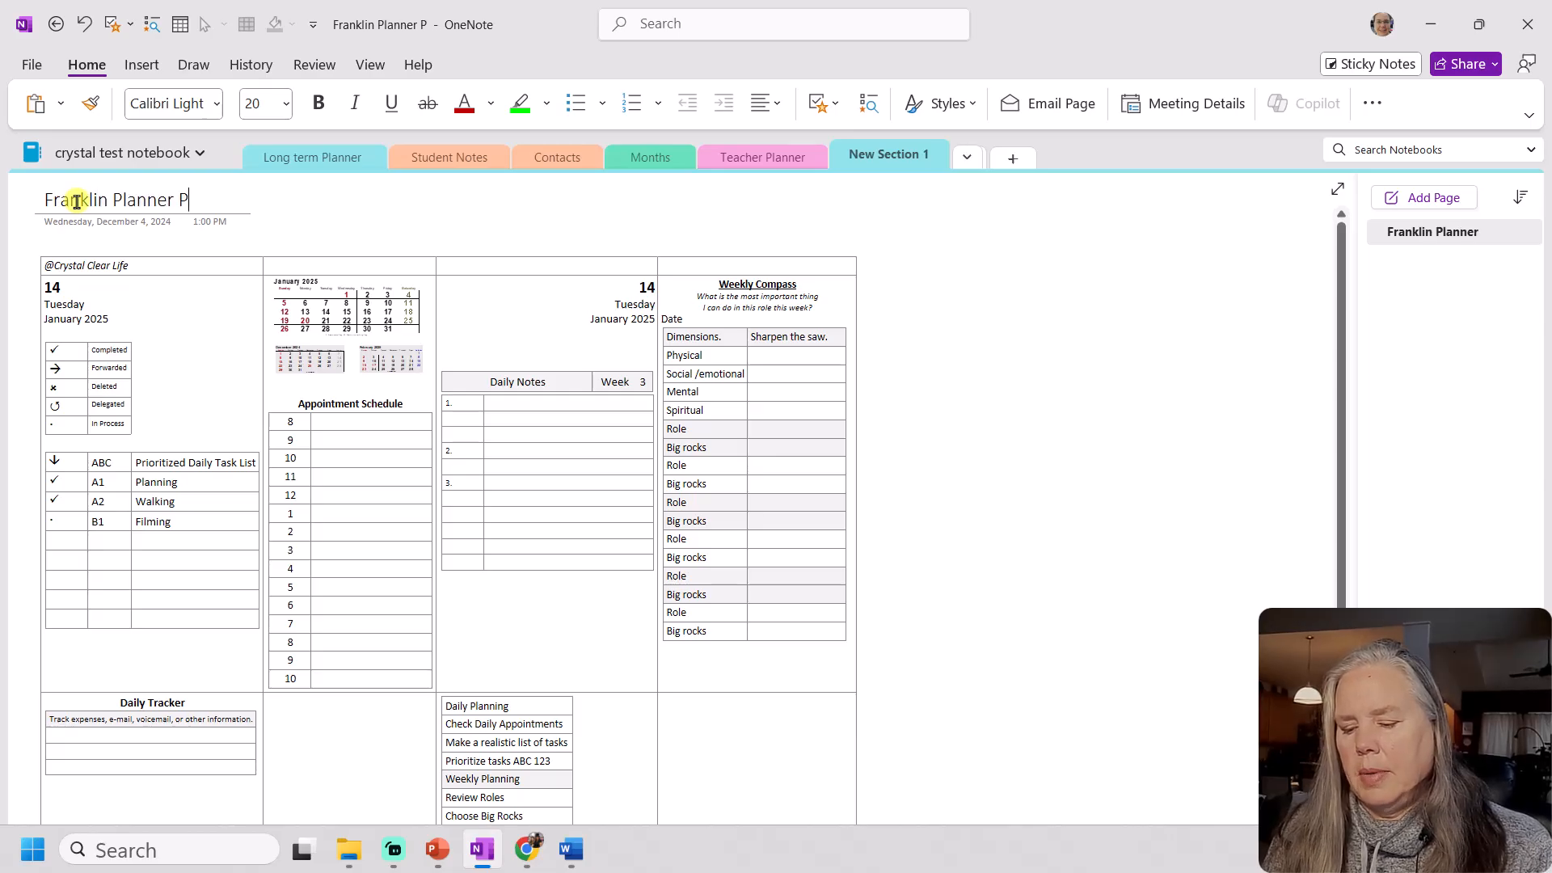
type("age Template")
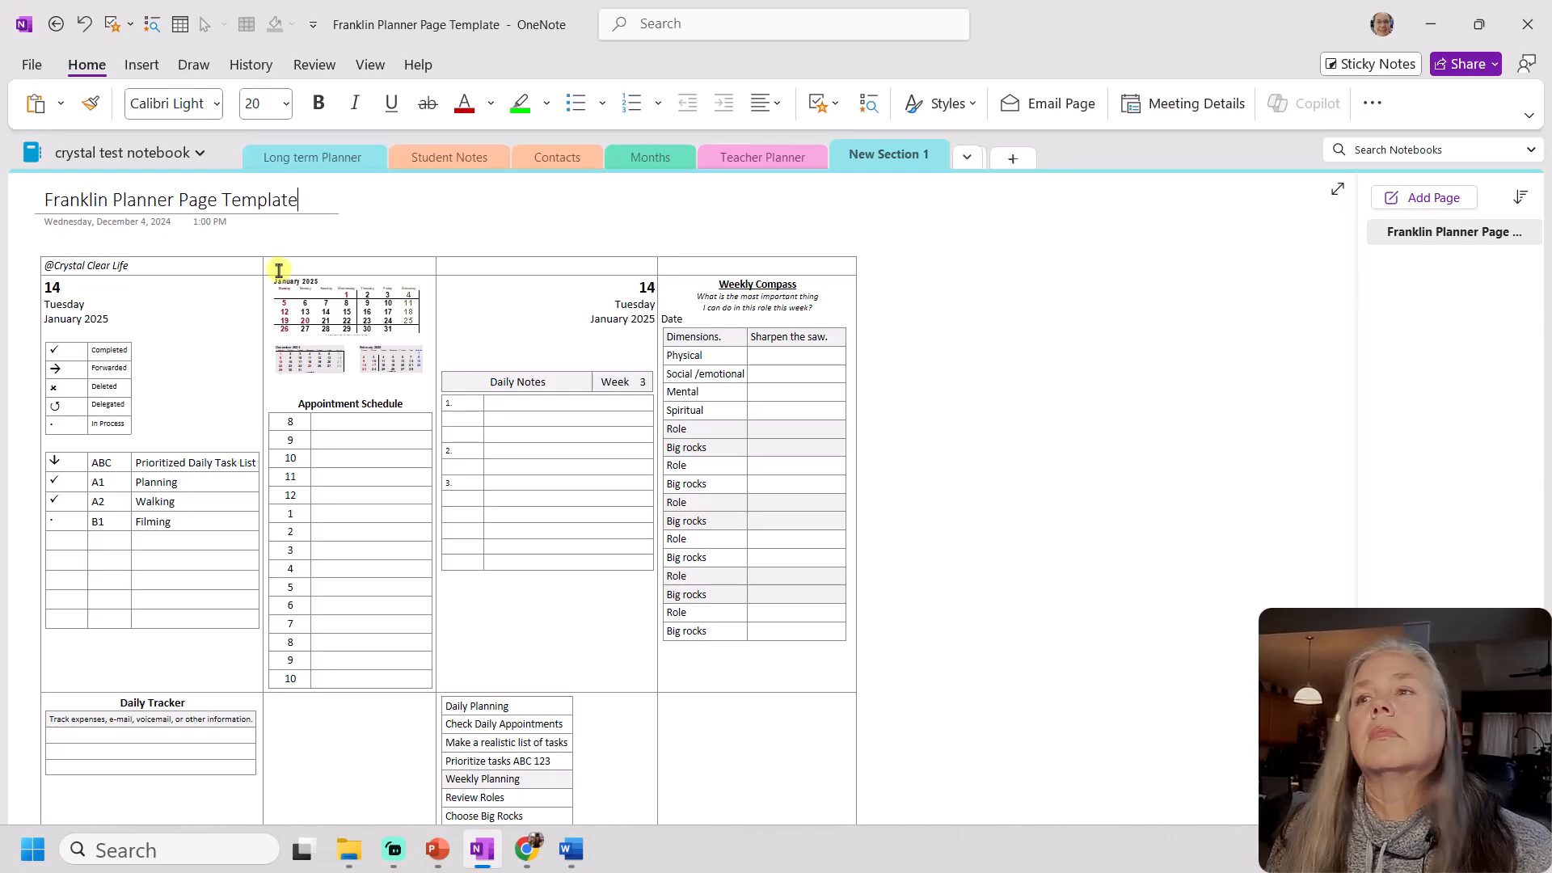
left_click(1085, 549)
scroll(1085, 549, "down", 1)
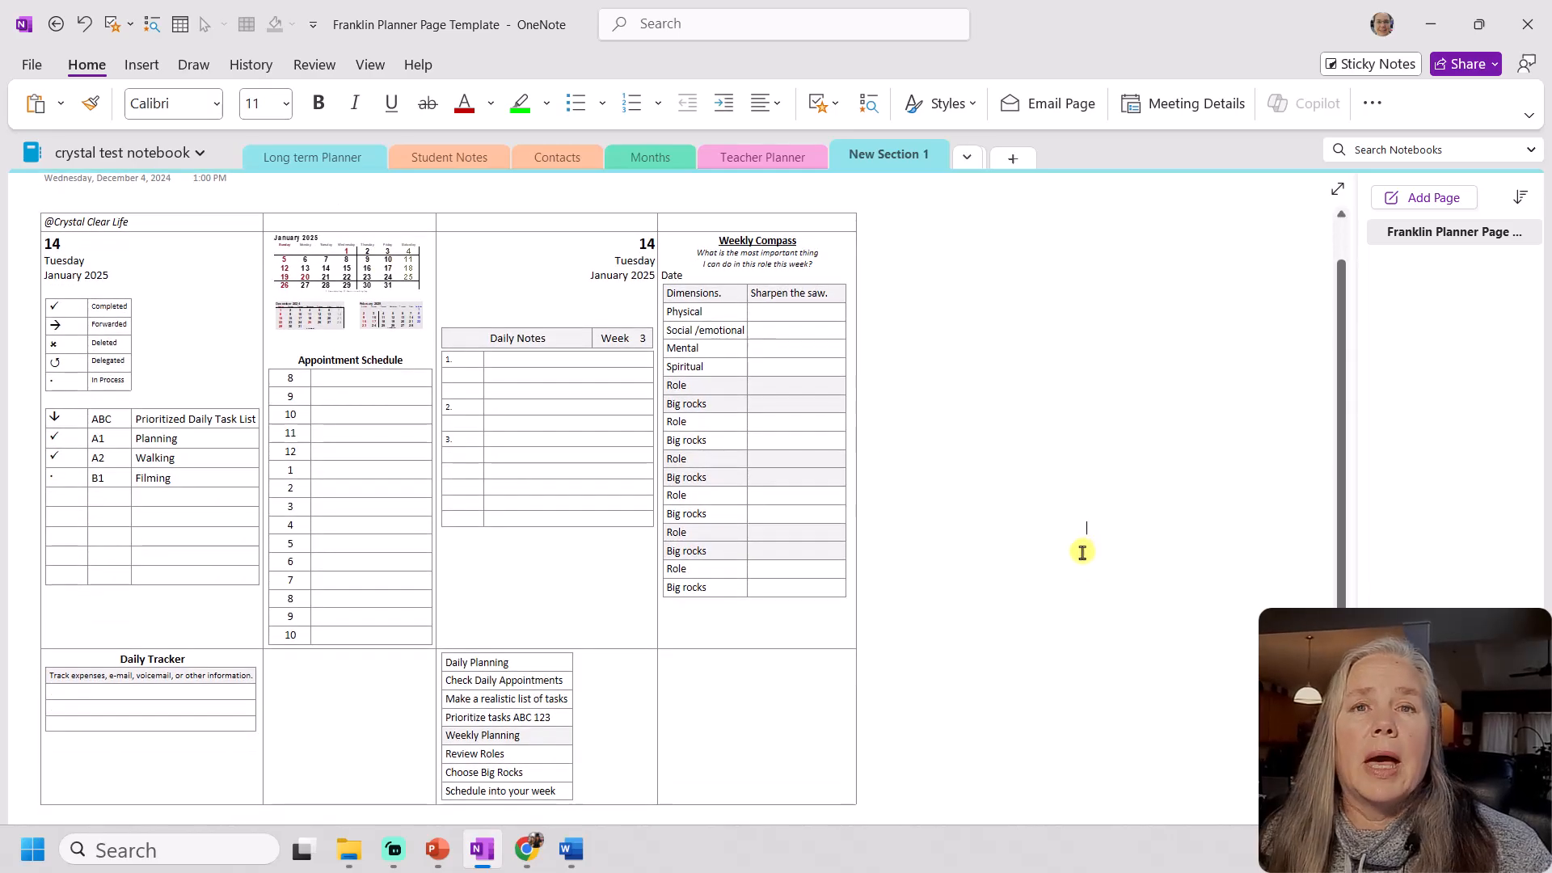
scroll(1083, 553, "up", 1)
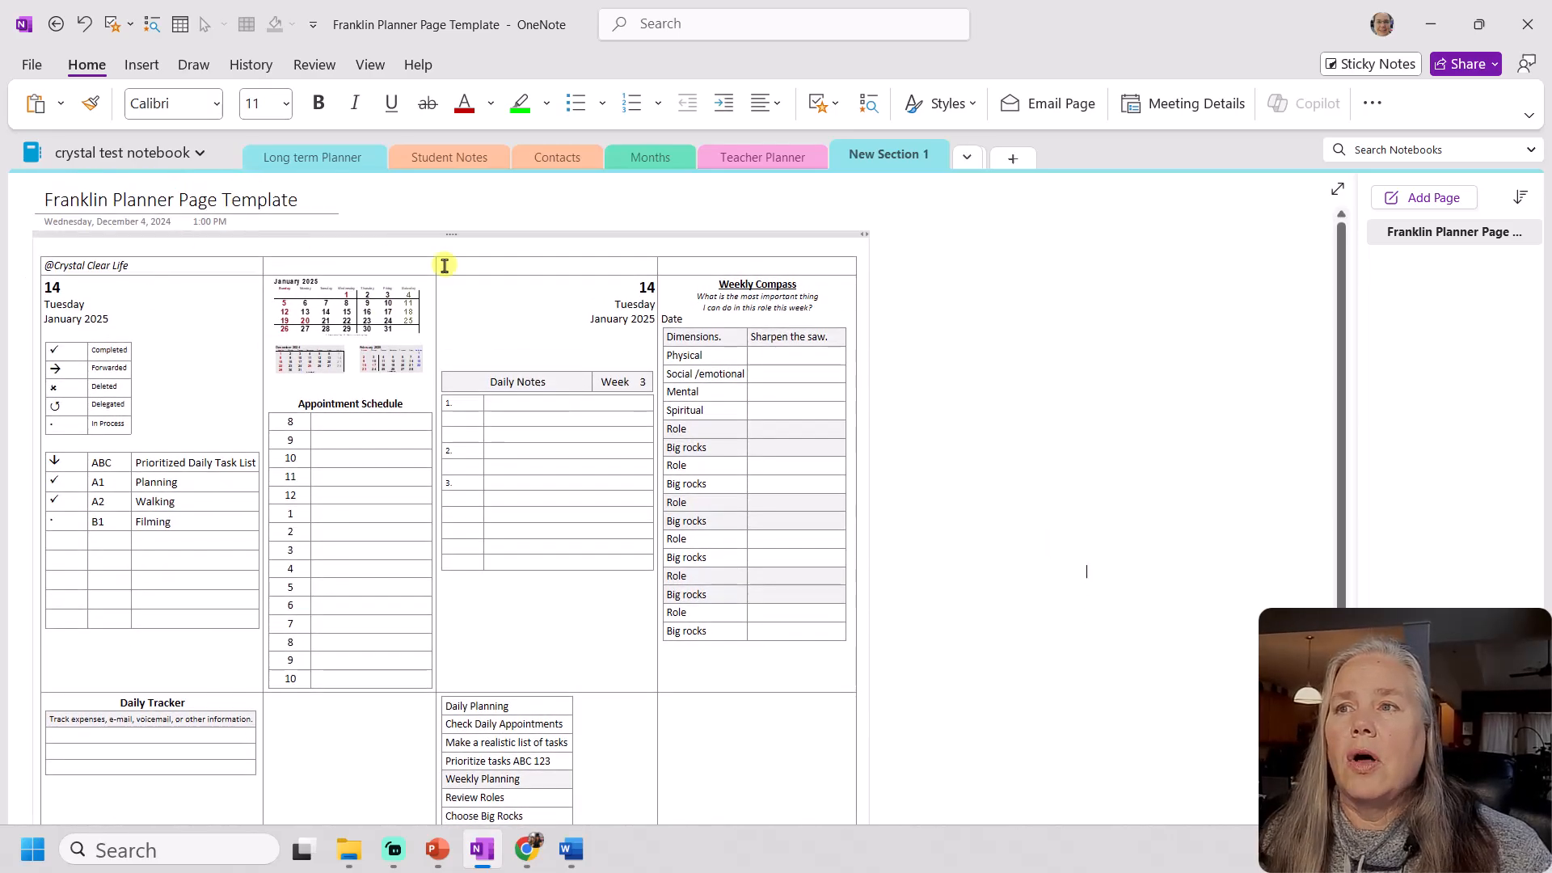
Copy the whole container holding the planner layout table
left_click(441, 235)
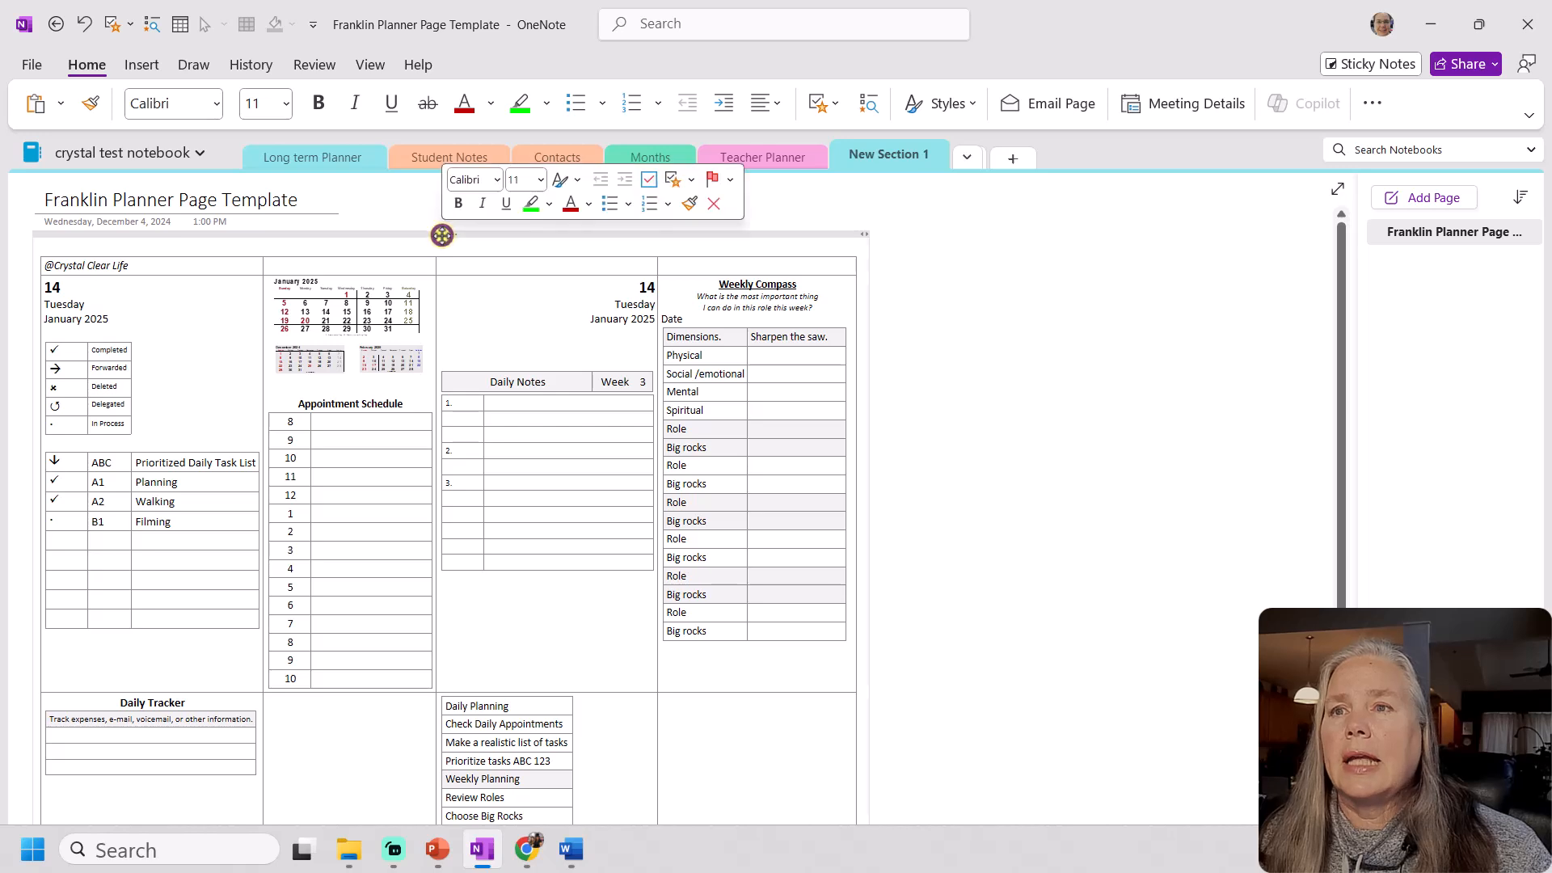
right_click(442, 236)
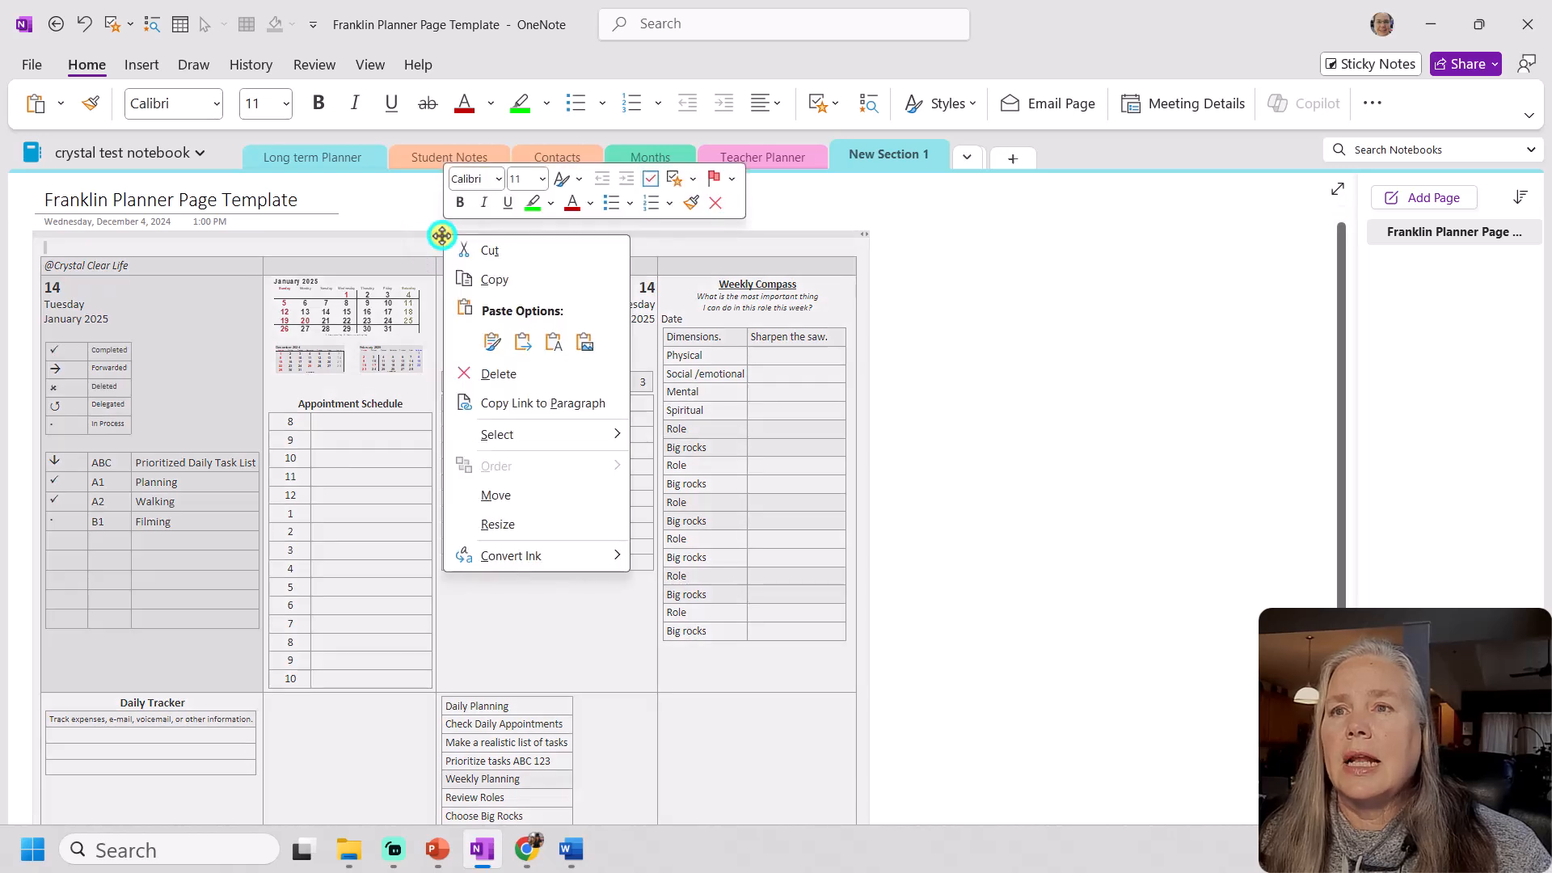
left_click(480, 276)
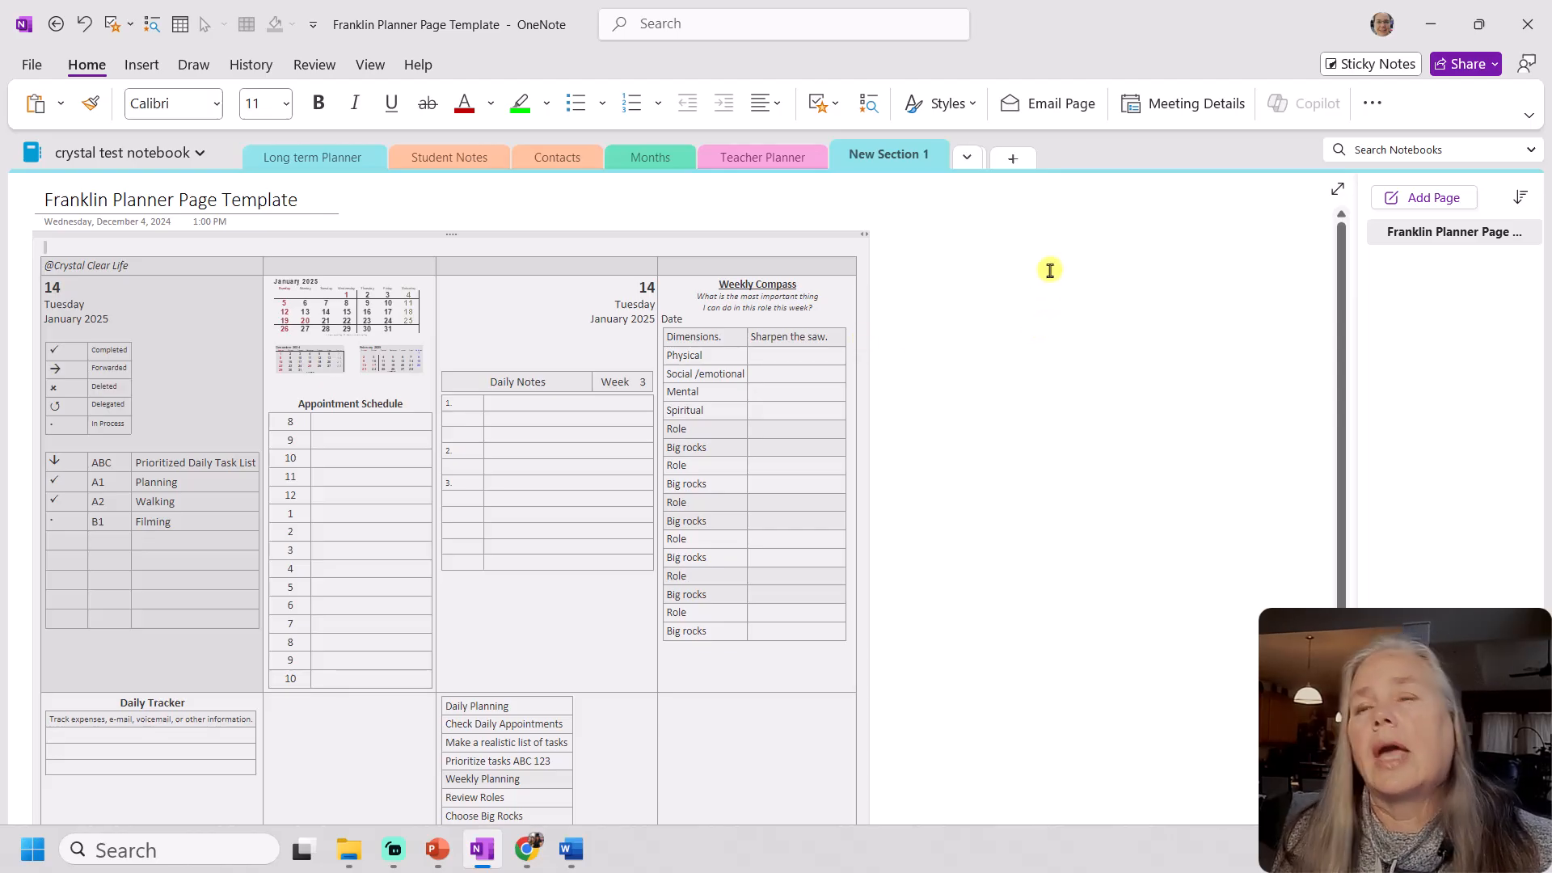
Open the Year Long section of the 2023 Life Planner notebook and add a new page there
left_click(106, 153)
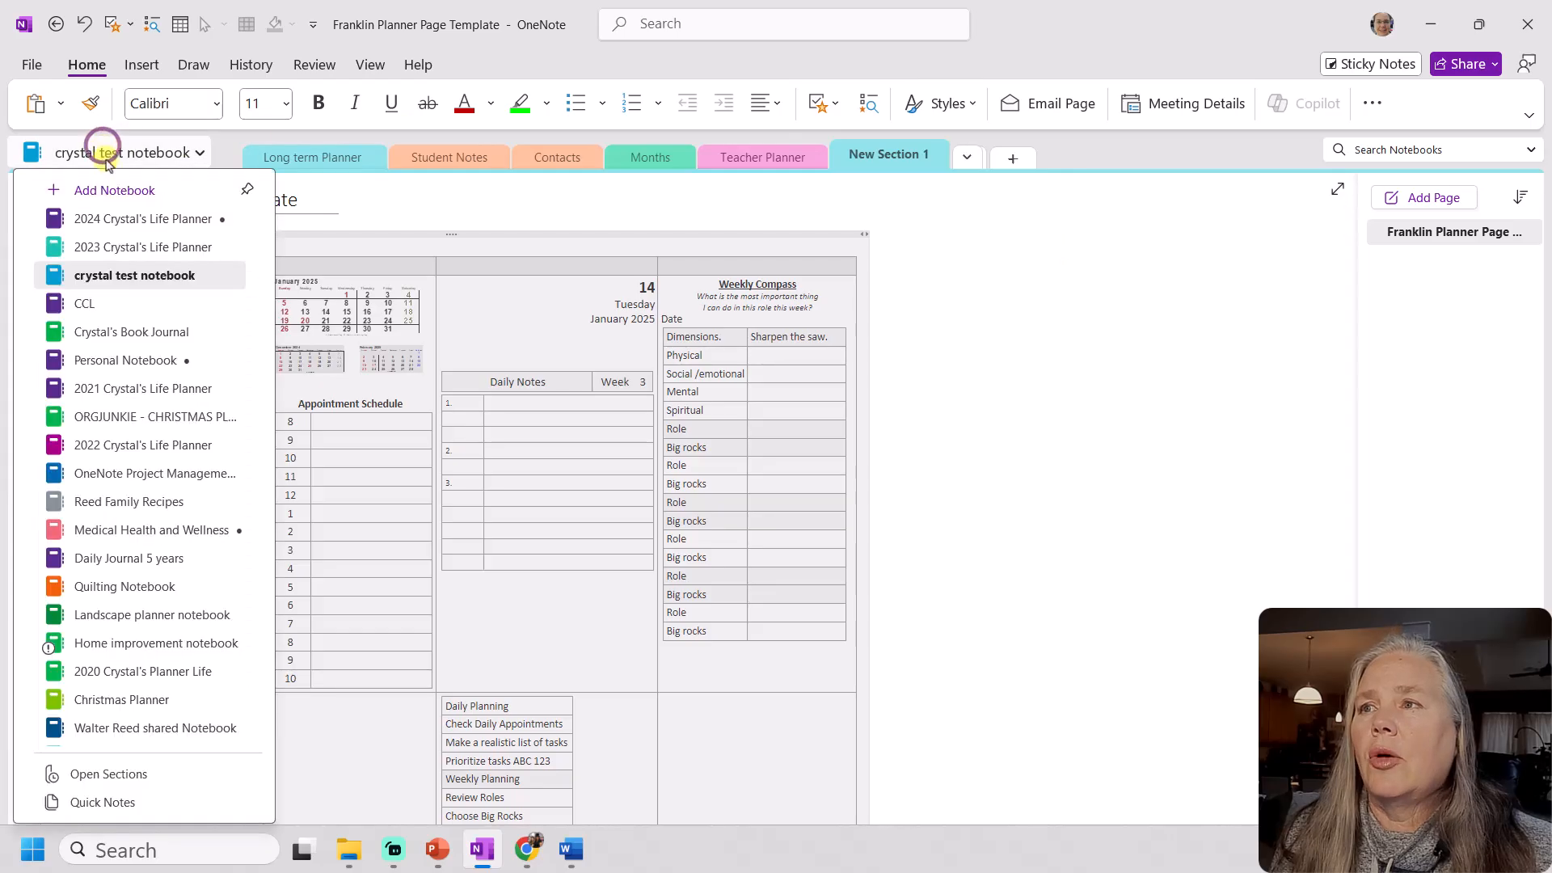
left_click(95, 246)
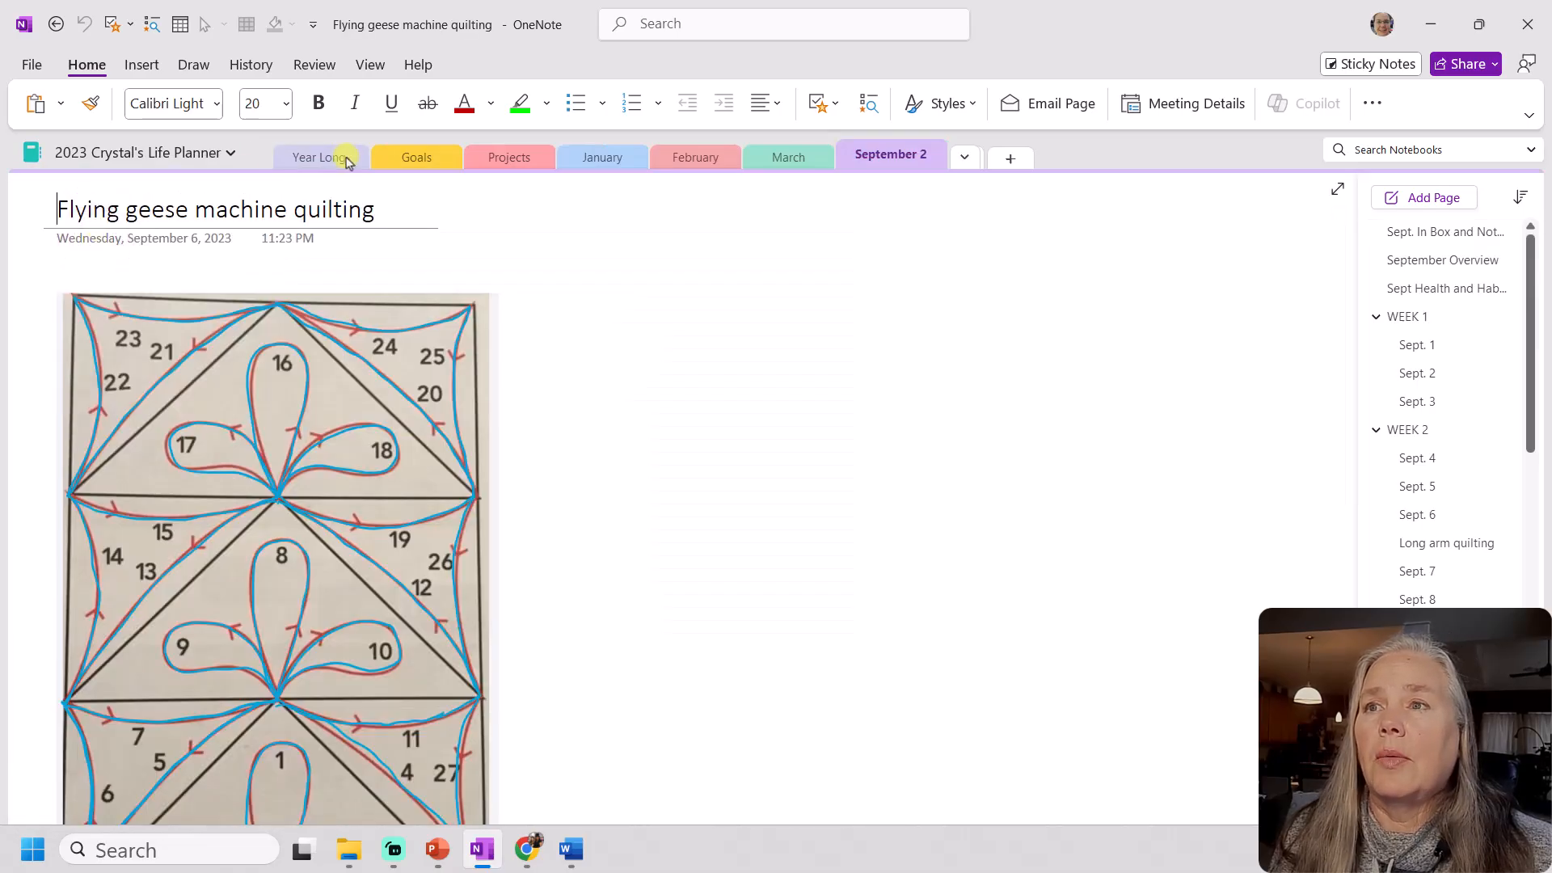
left_click(346, 159)
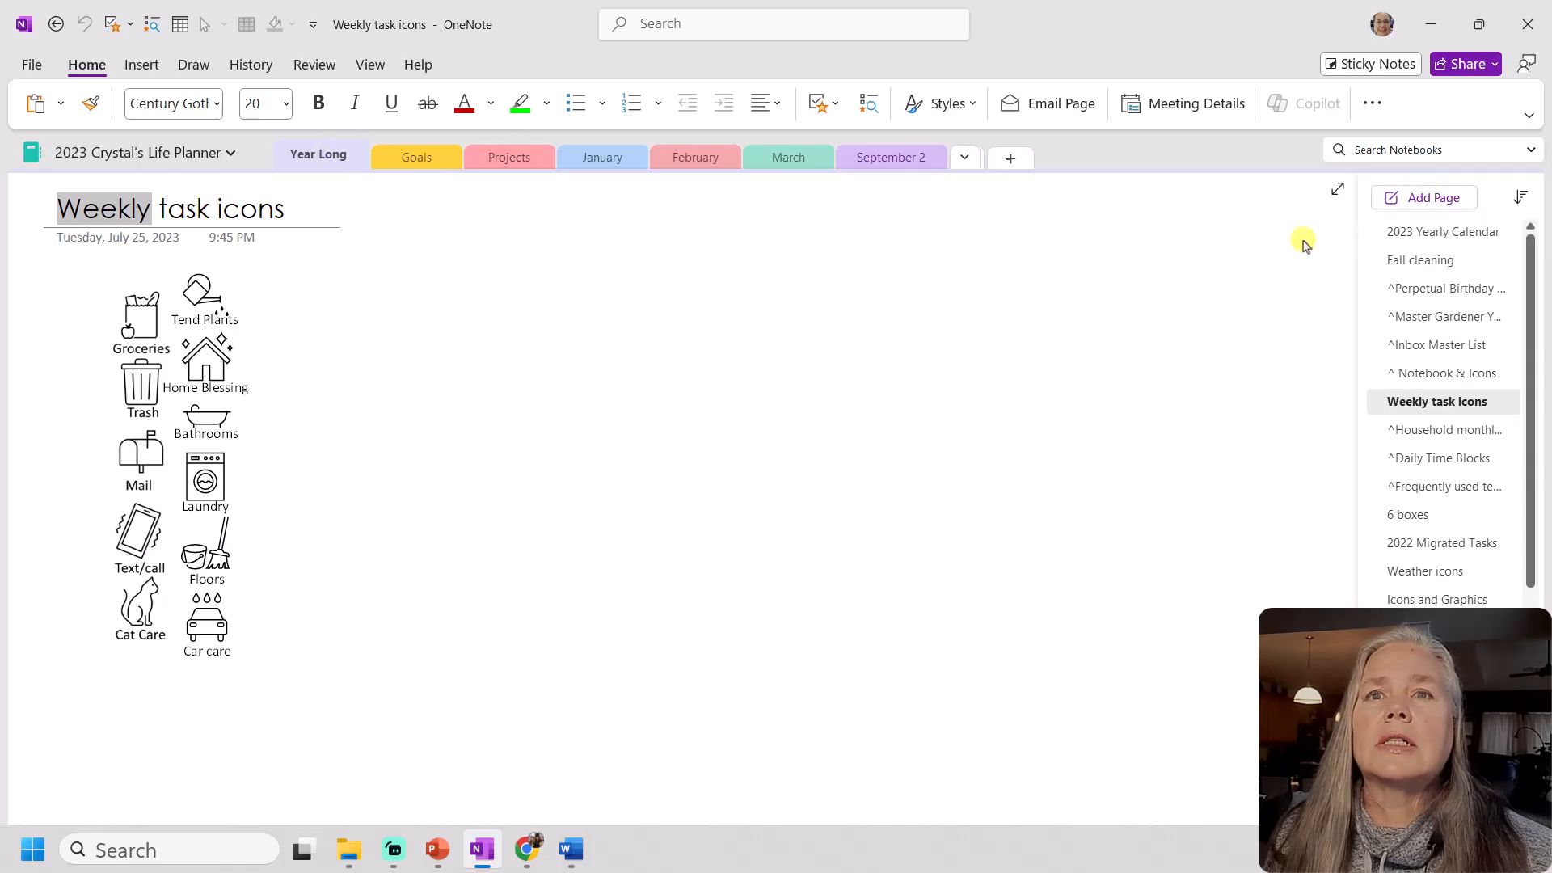
left_click(1425, 198)
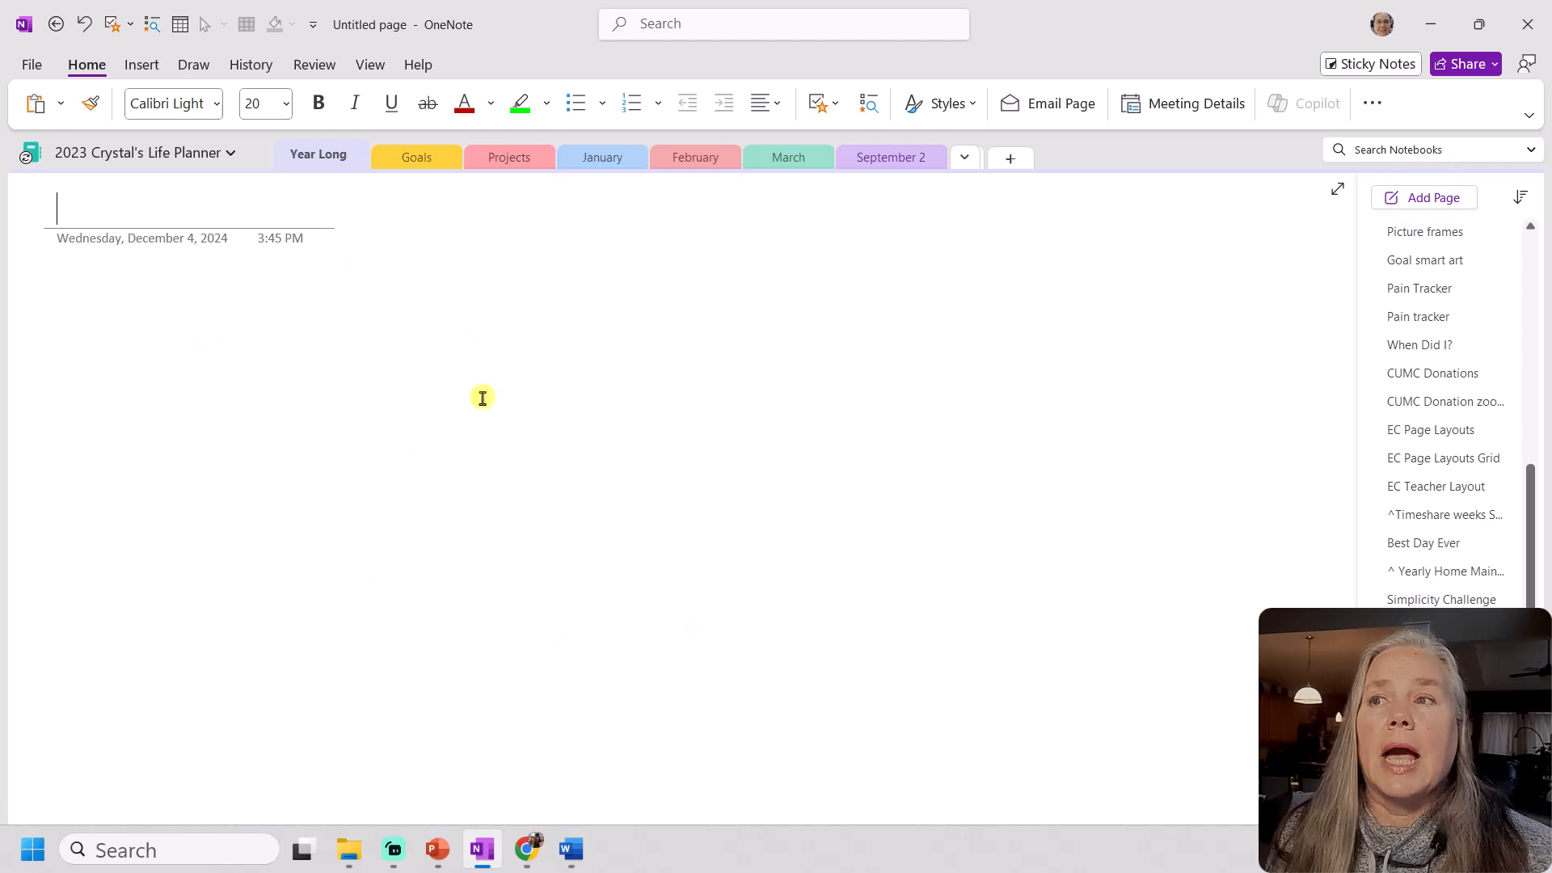
Paste the planner layout beneath the new page's title with source formatting kept, and widen its container until the columns spread out
right_click(86, 304)
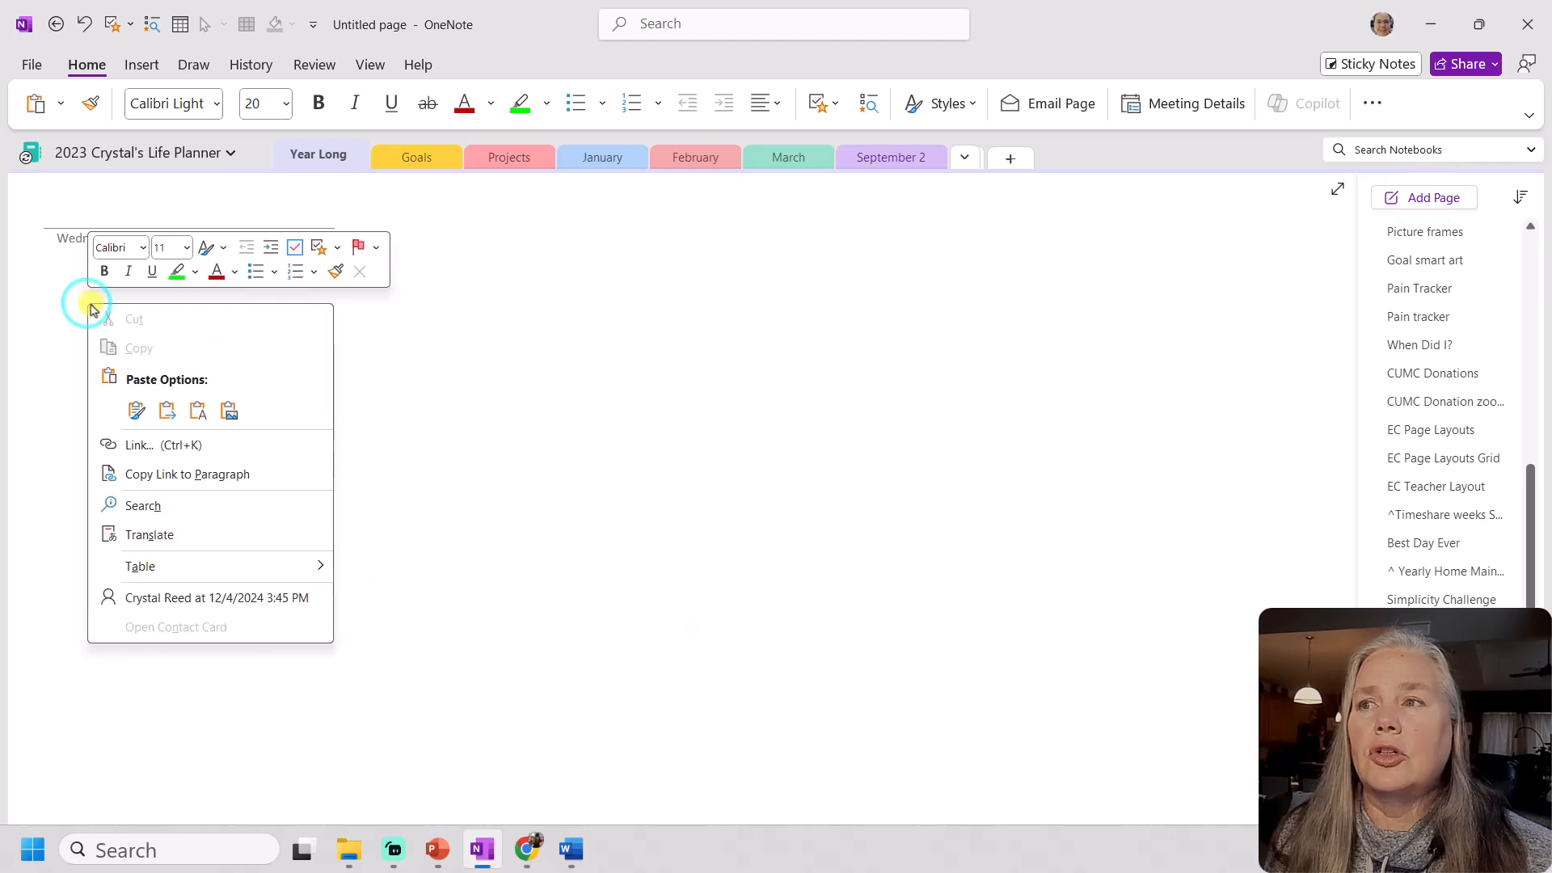
left_click(137, 410)
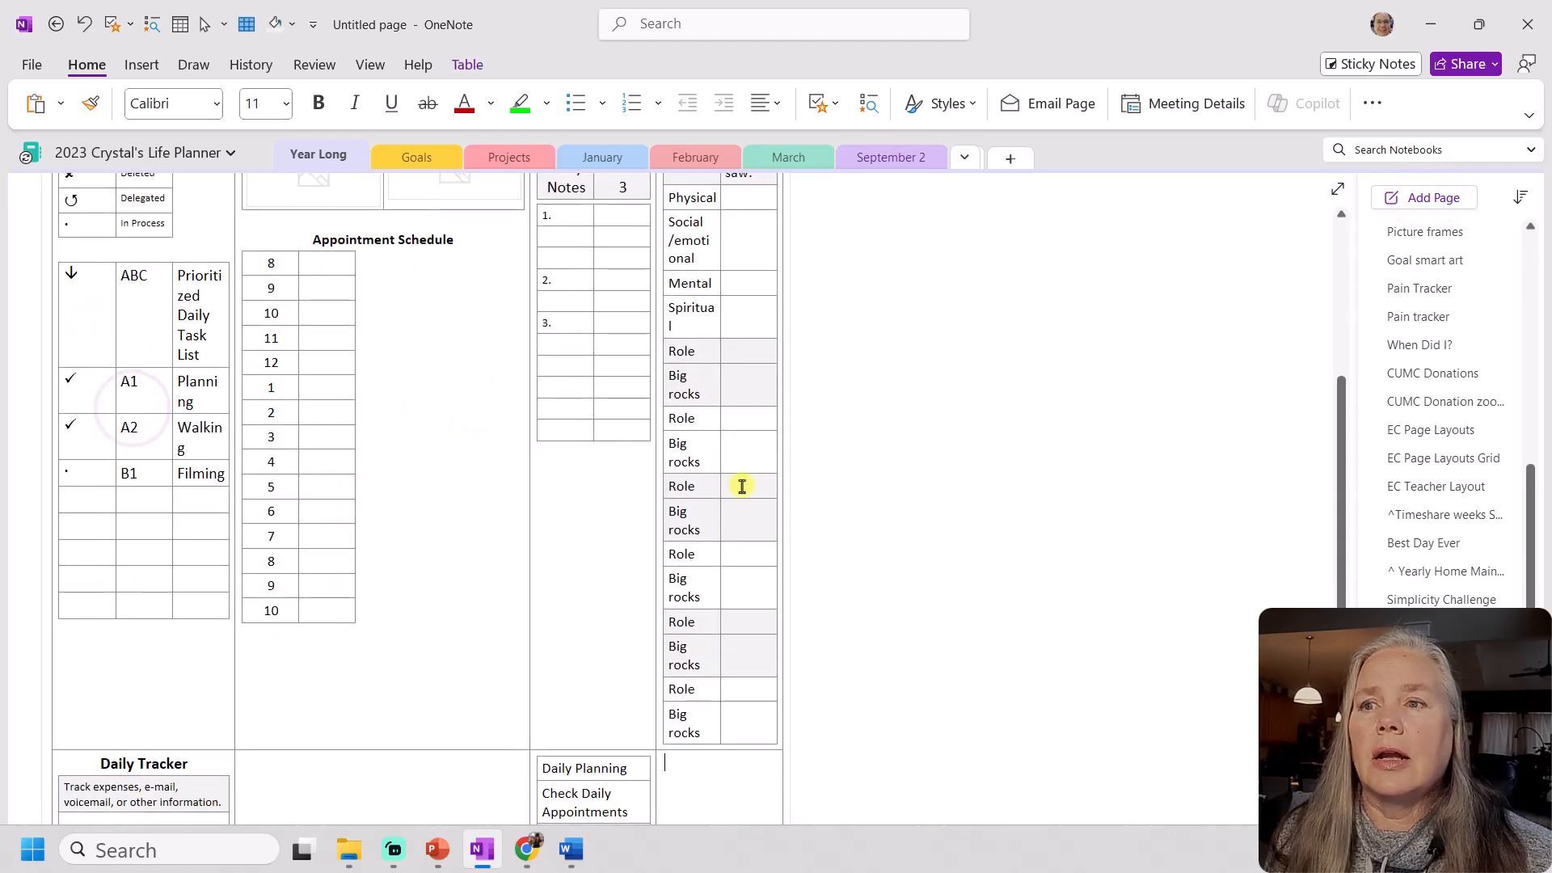
scroll(741, 485, "up", 4)
left_click_drag(782, 280, 1140, 306)
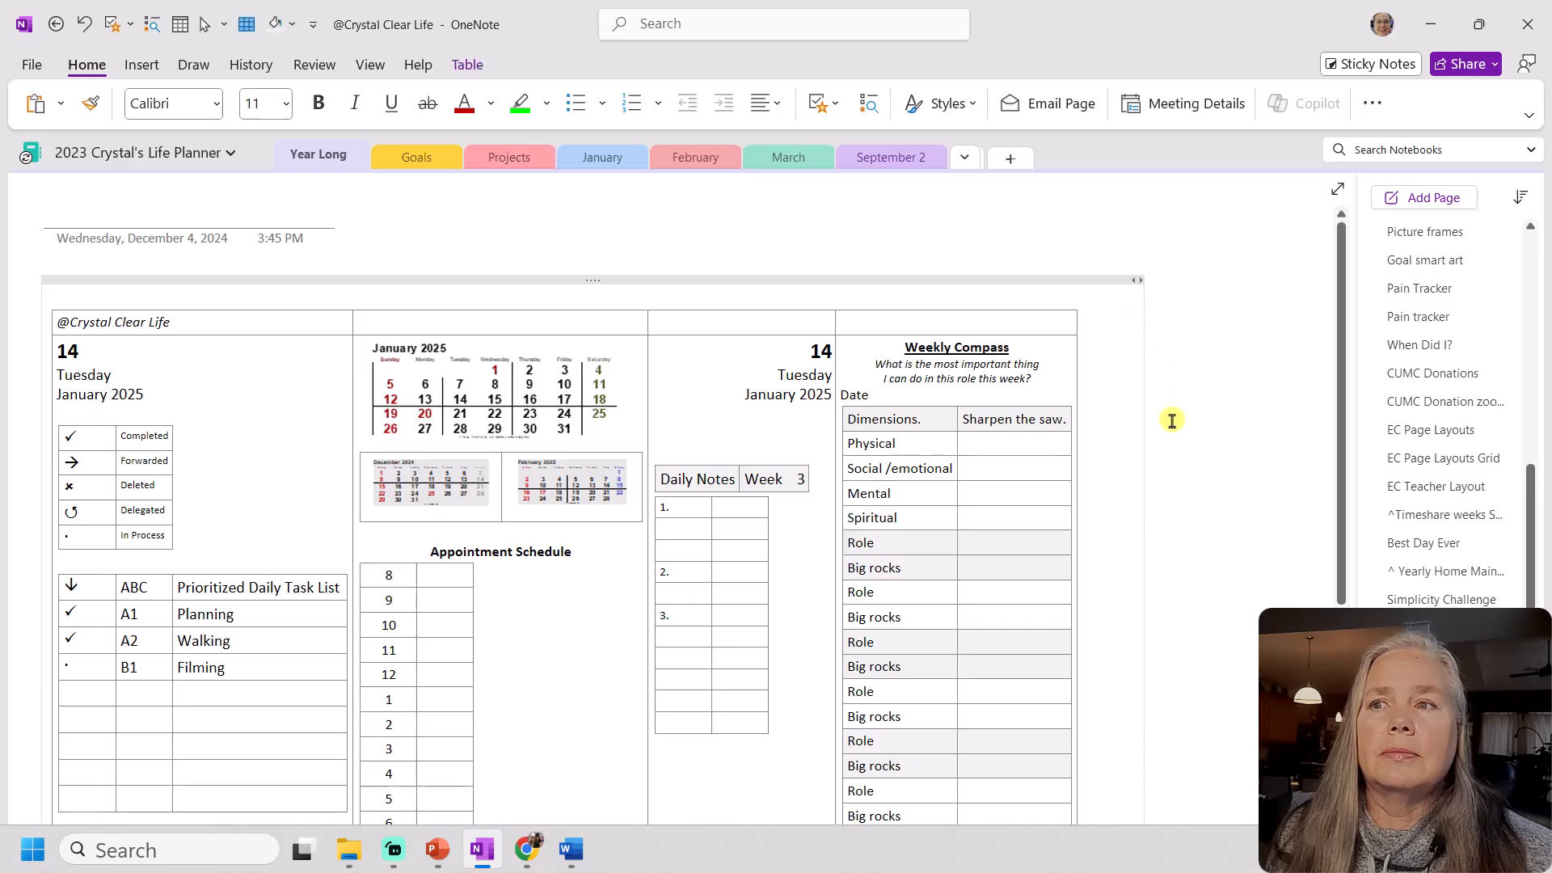
scroll(1172, 418, "down", 1)
scroll(1174, 426, "down", 1)
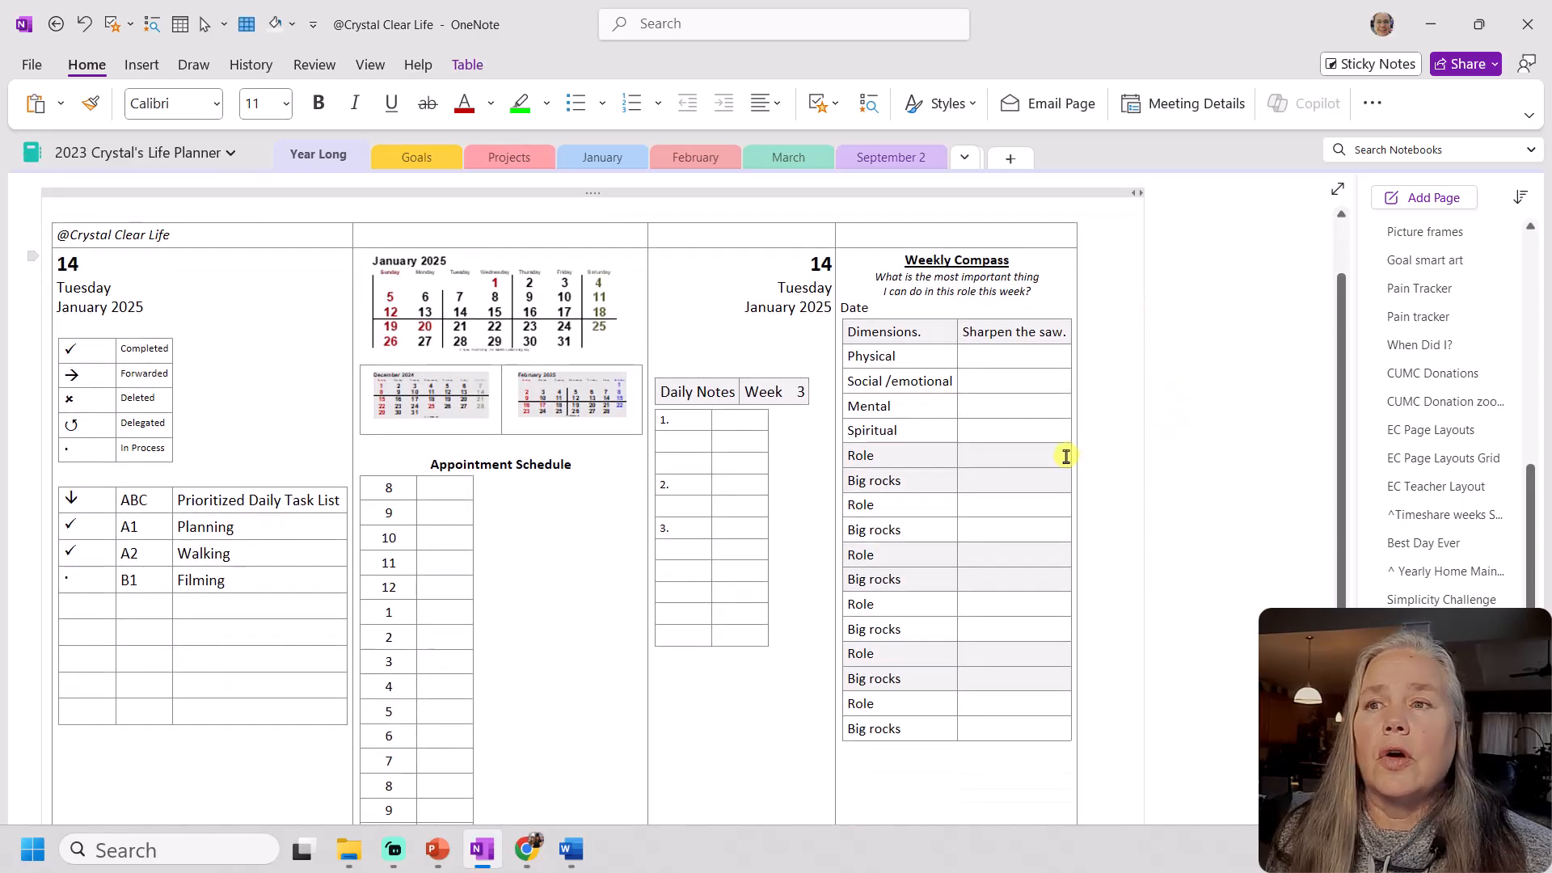
scroll(1066, 457, "down", 3)
scroll(1065, 461, "down", 3)
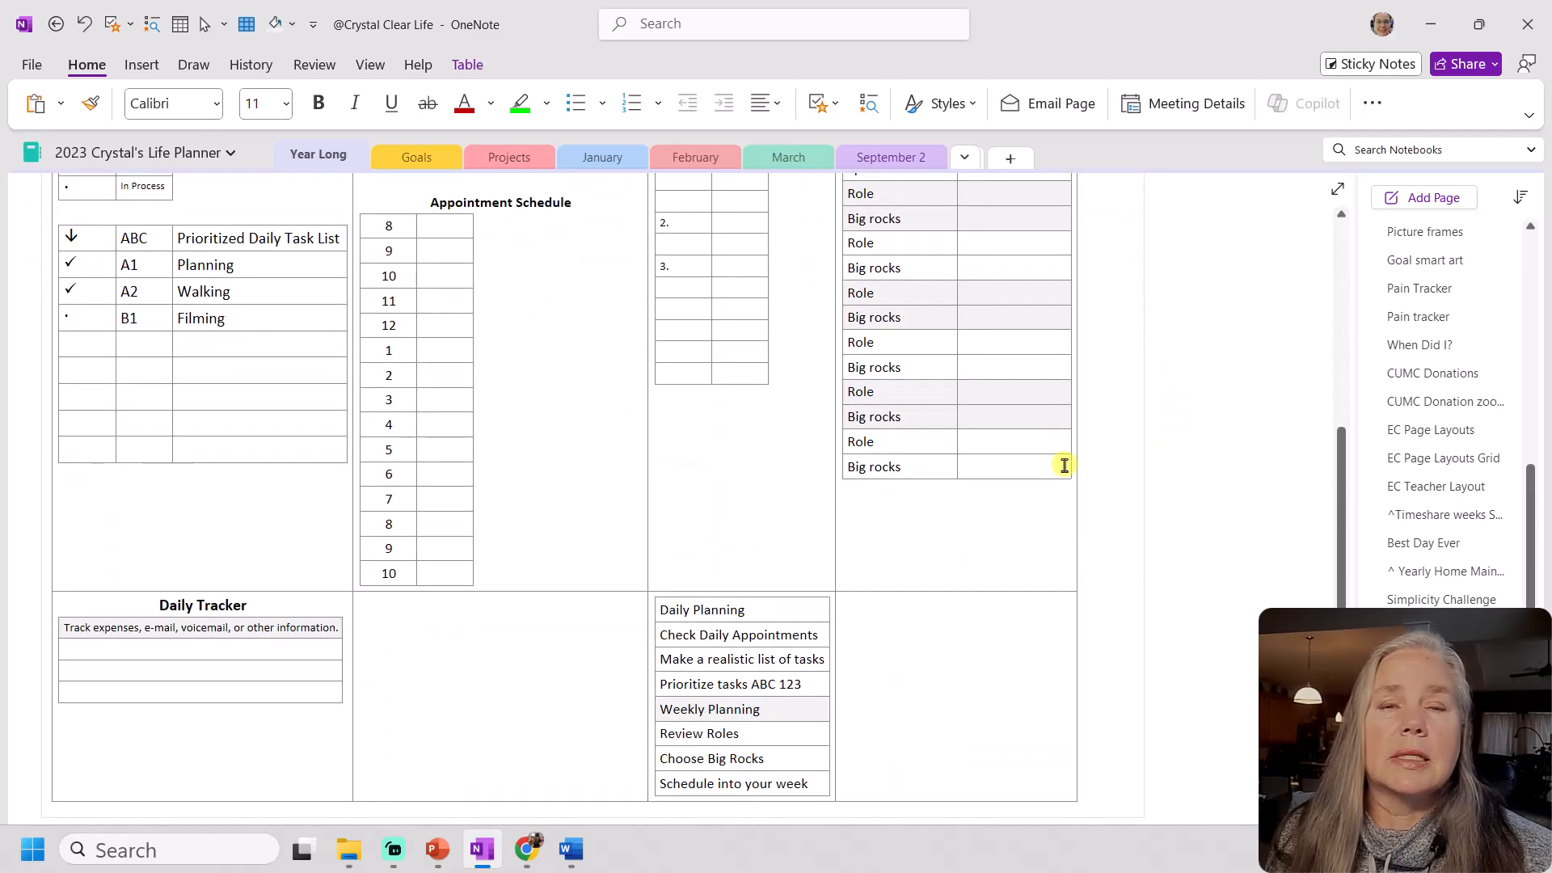
scroll(1064, 465, "up", 6)
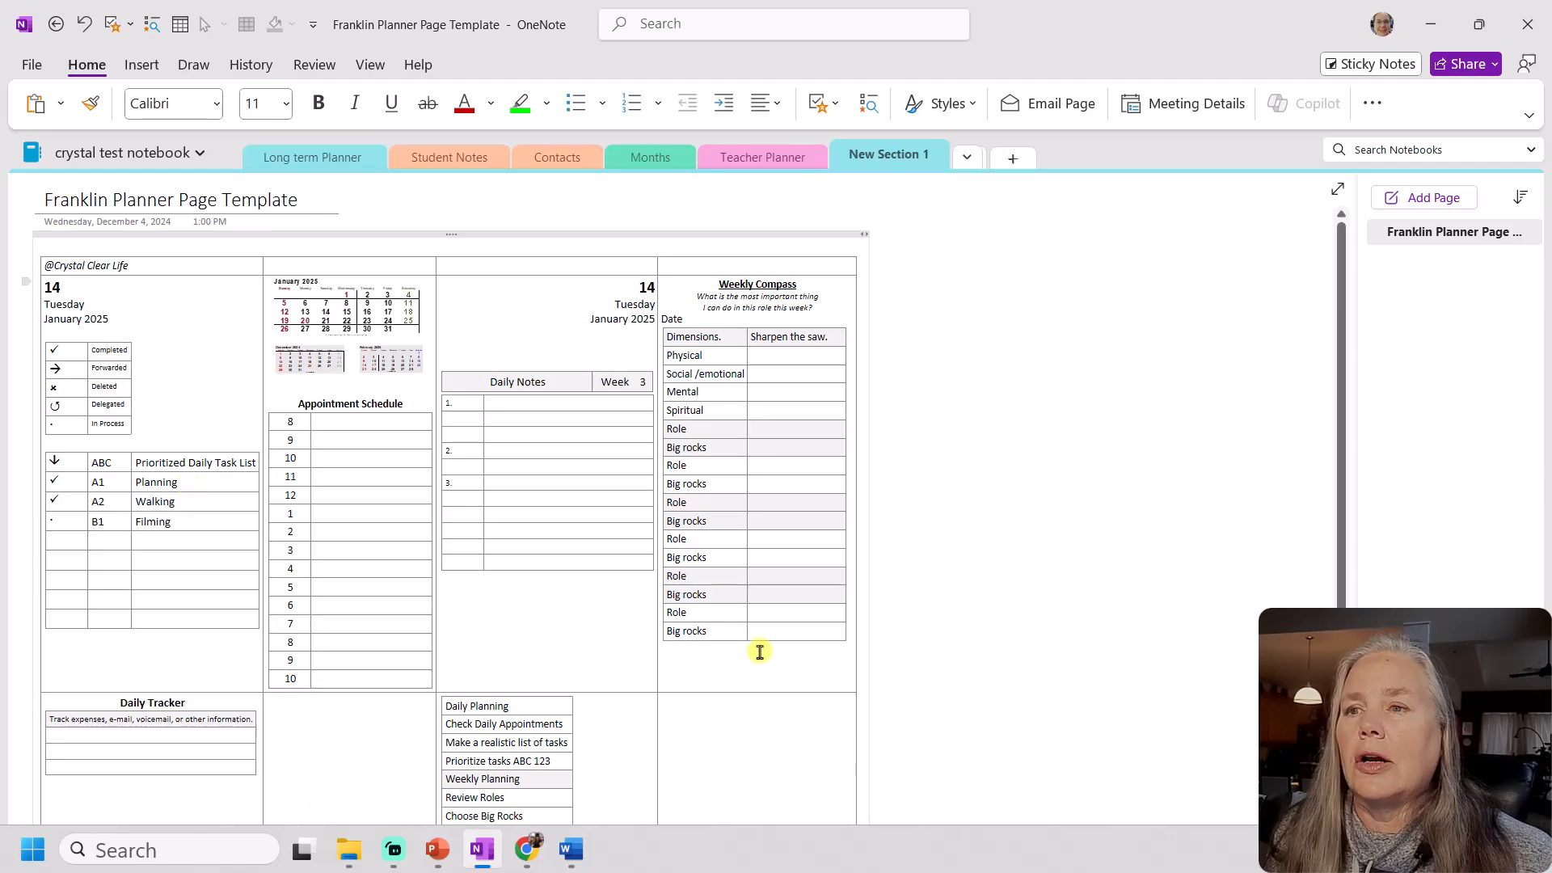
Hide the borders of the outer layout table on the Franklin Planner Page Template page
left_click(519, 259)
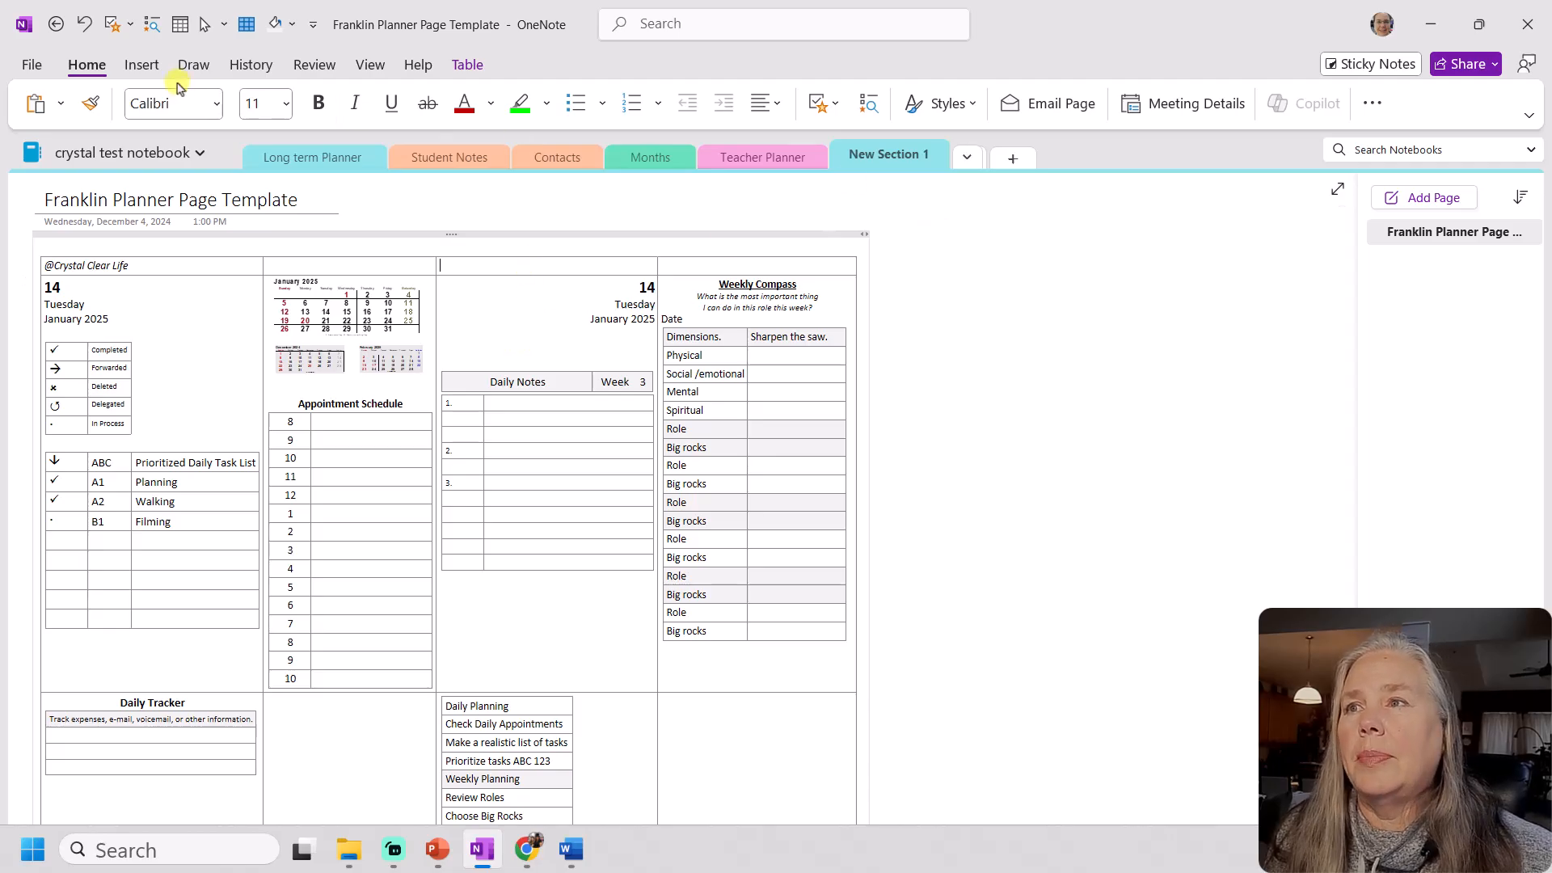
left_click(456, 64)
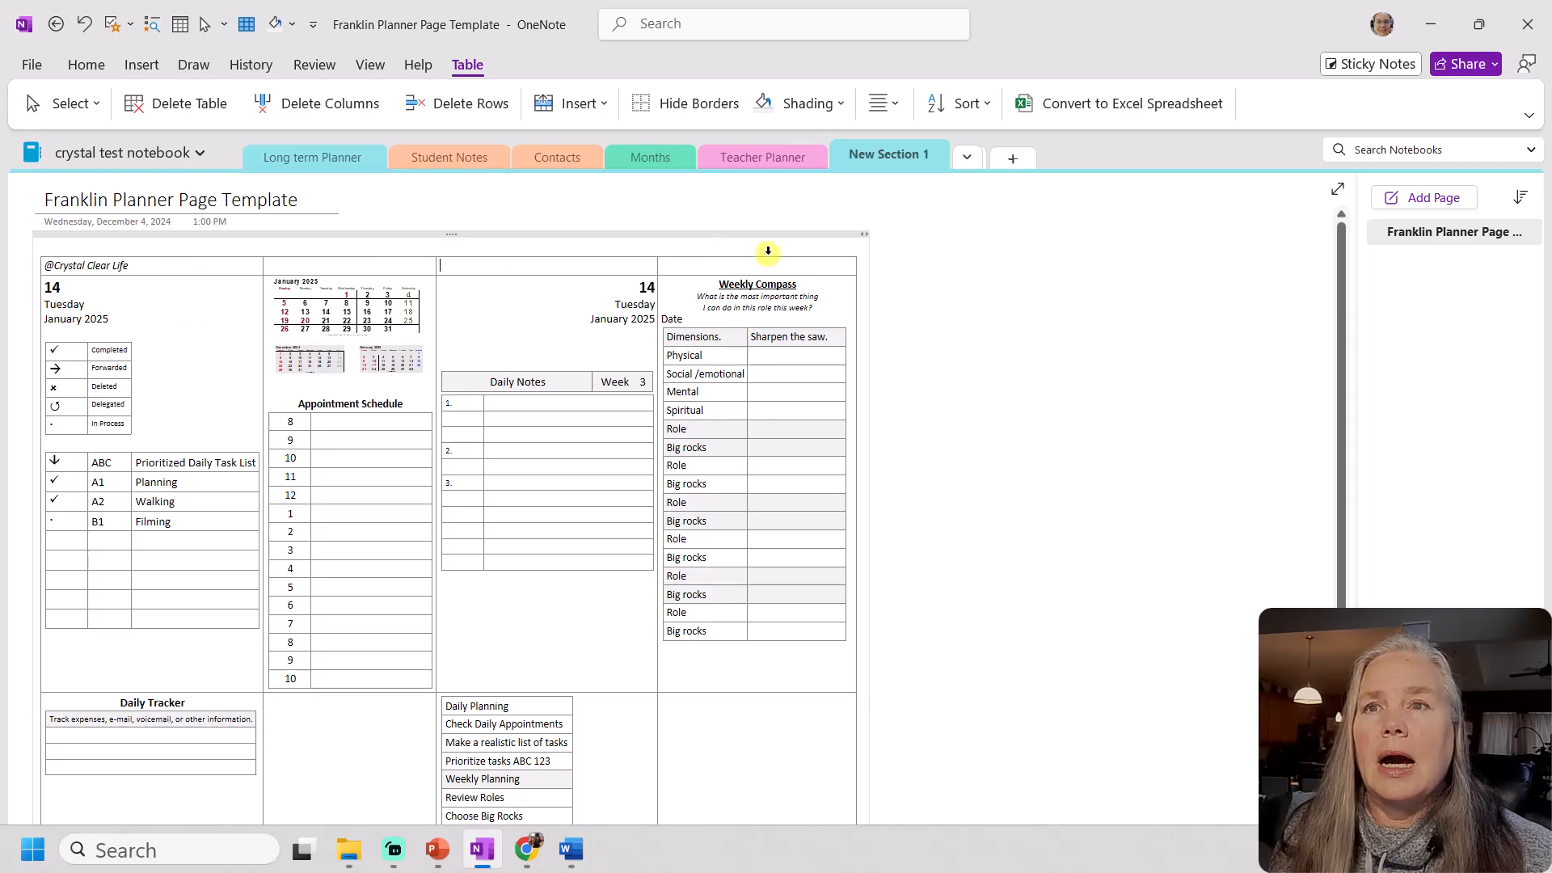
left_click(657, 110)
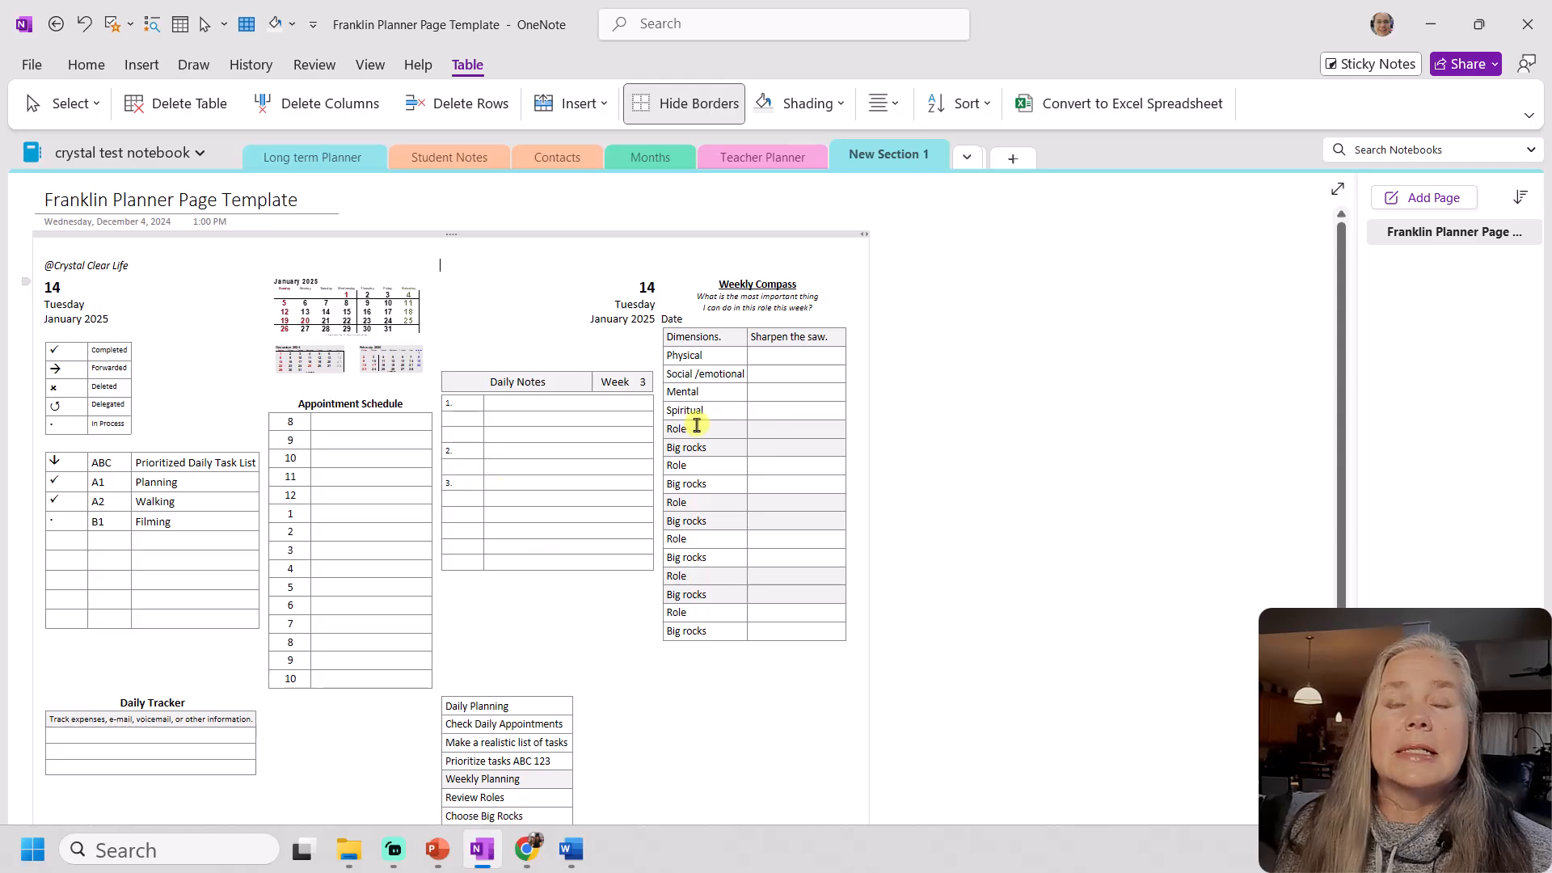
scroll(673, 555, "down", 2)
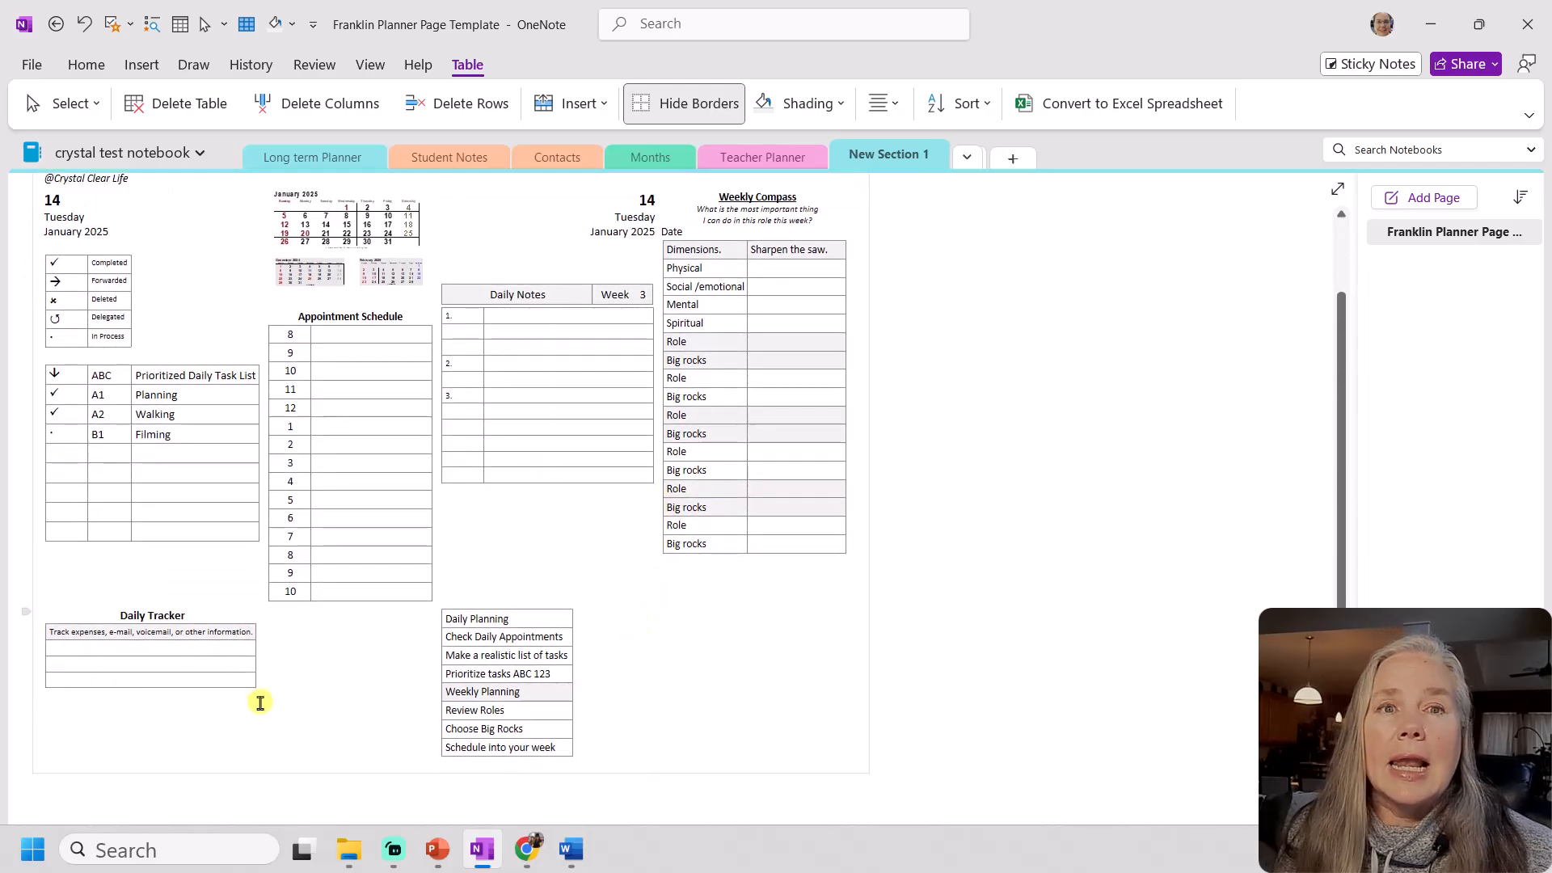
scroll(291, 631, "up", 1)
Hide the borders of the task symbol key table, from Completed to In Process
left_click_drag(64, 310, 117, 381)
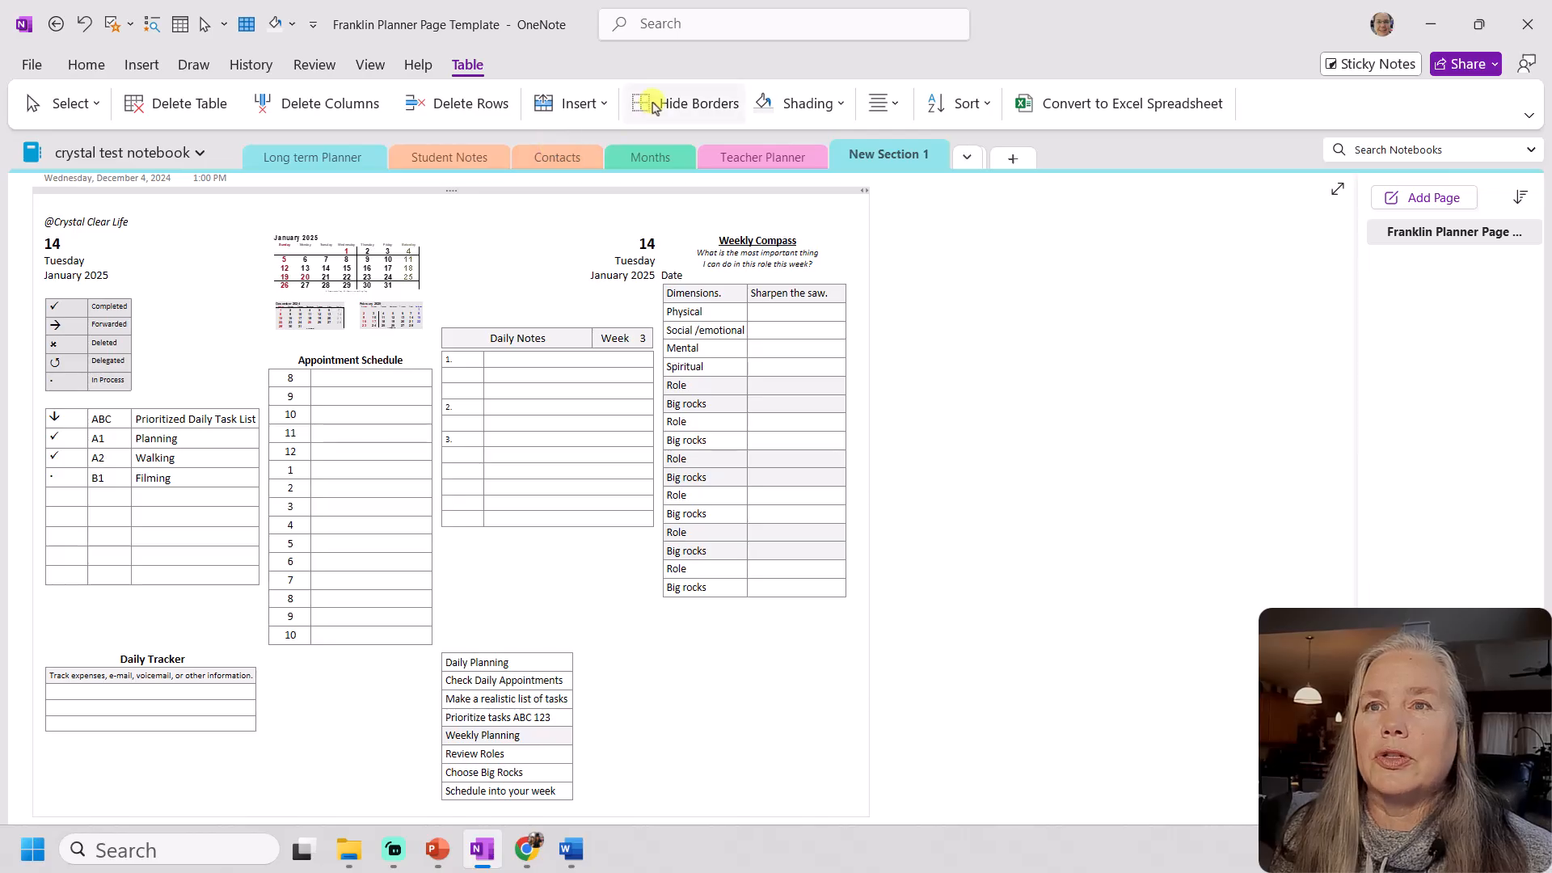
left_click(684, 103)
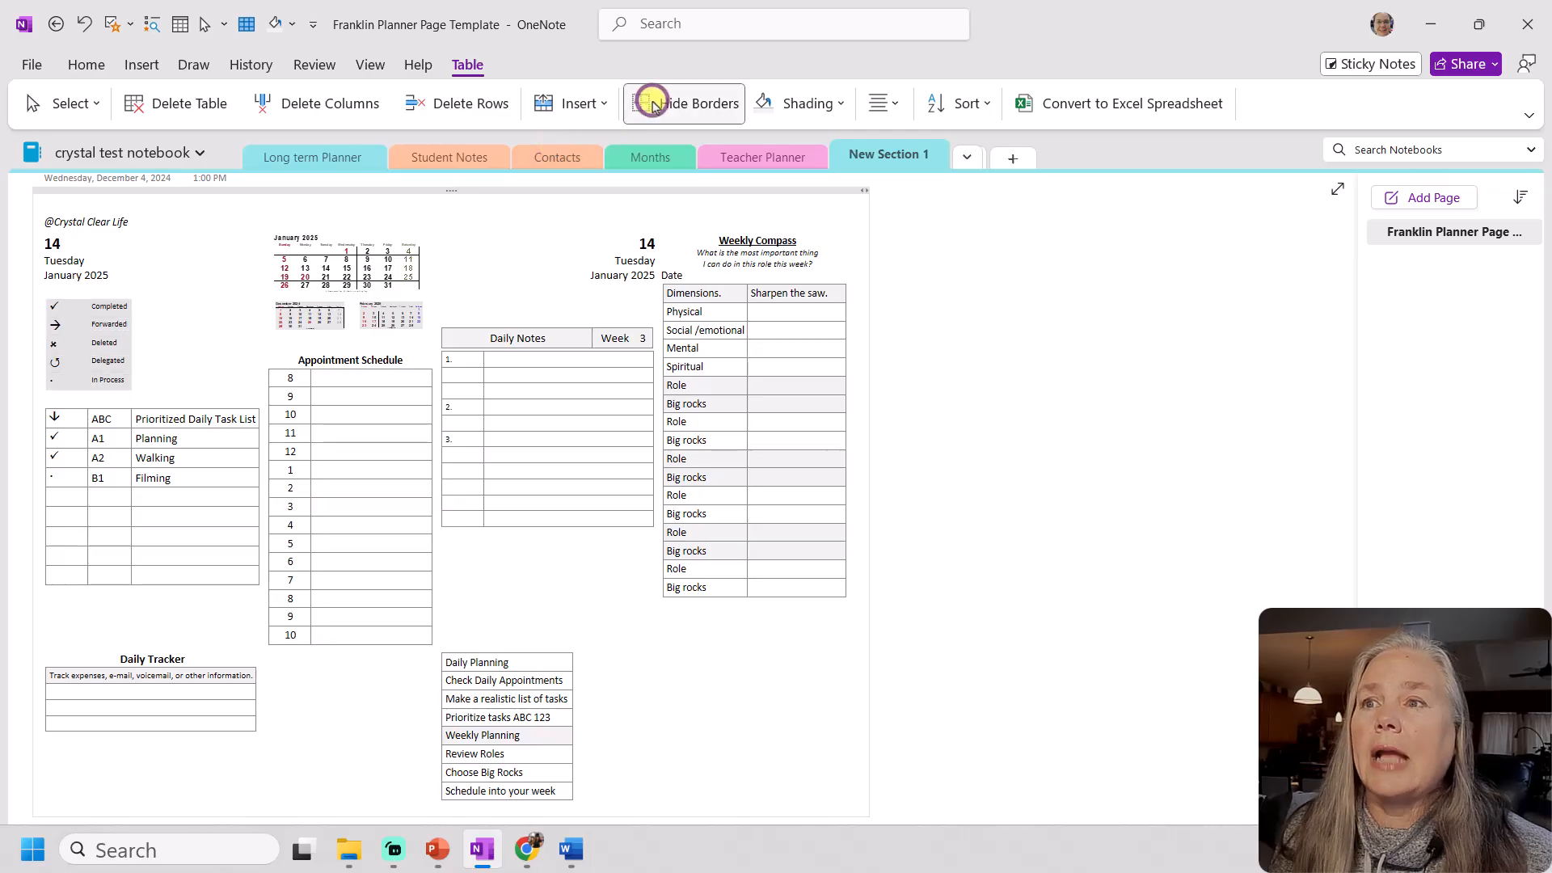
left_click(529, 287)
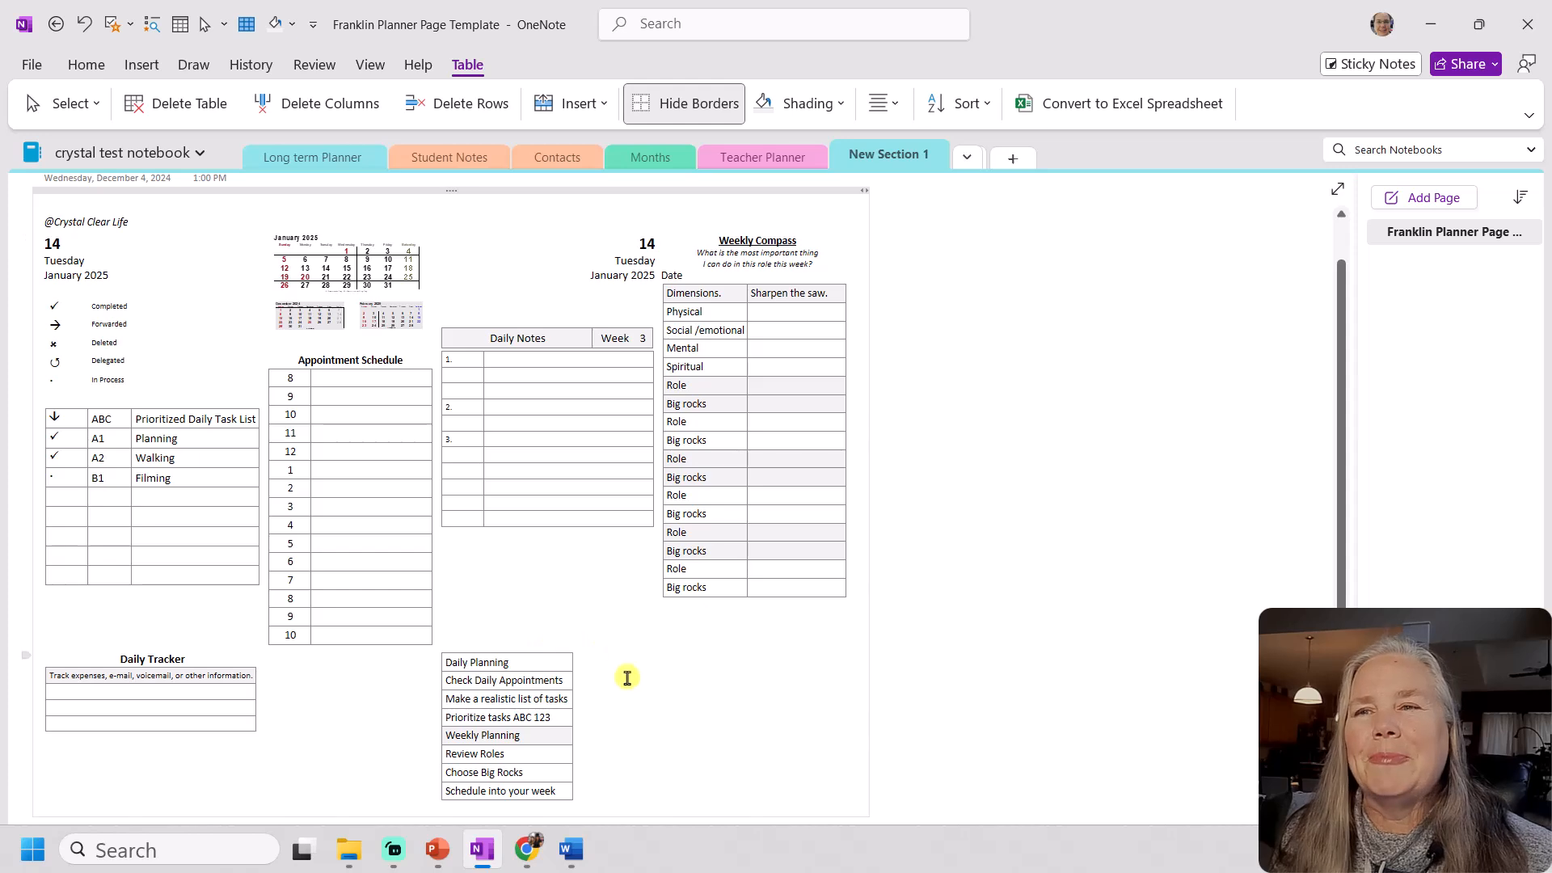
Show the outer layout table's borders again, then undo that change and the hidden borders on the task symbol key
left_click(652, 104)
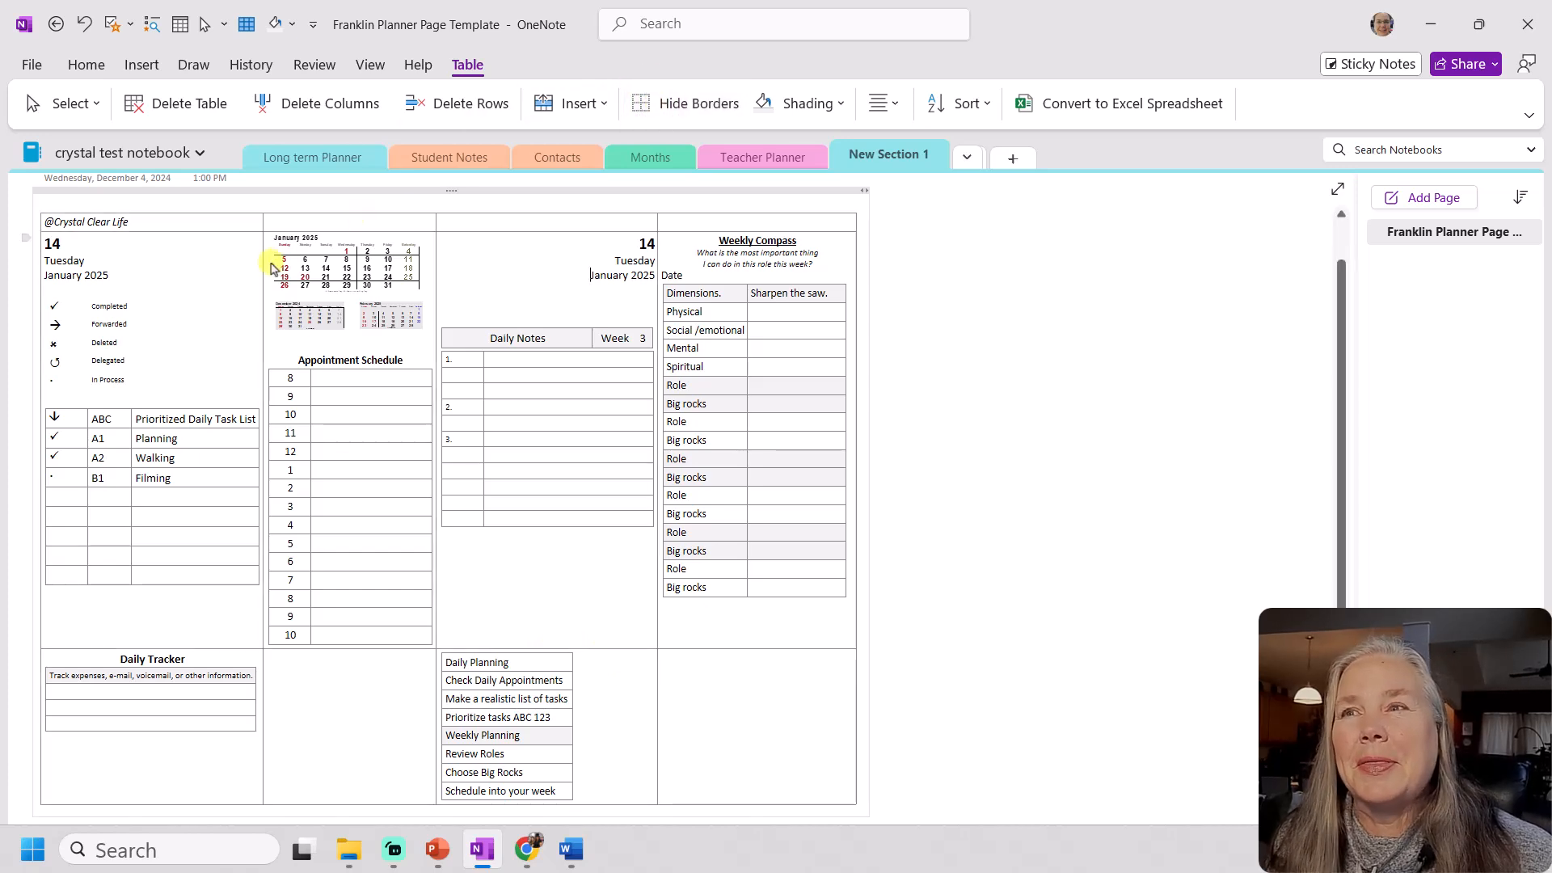
left_click(80, 18)
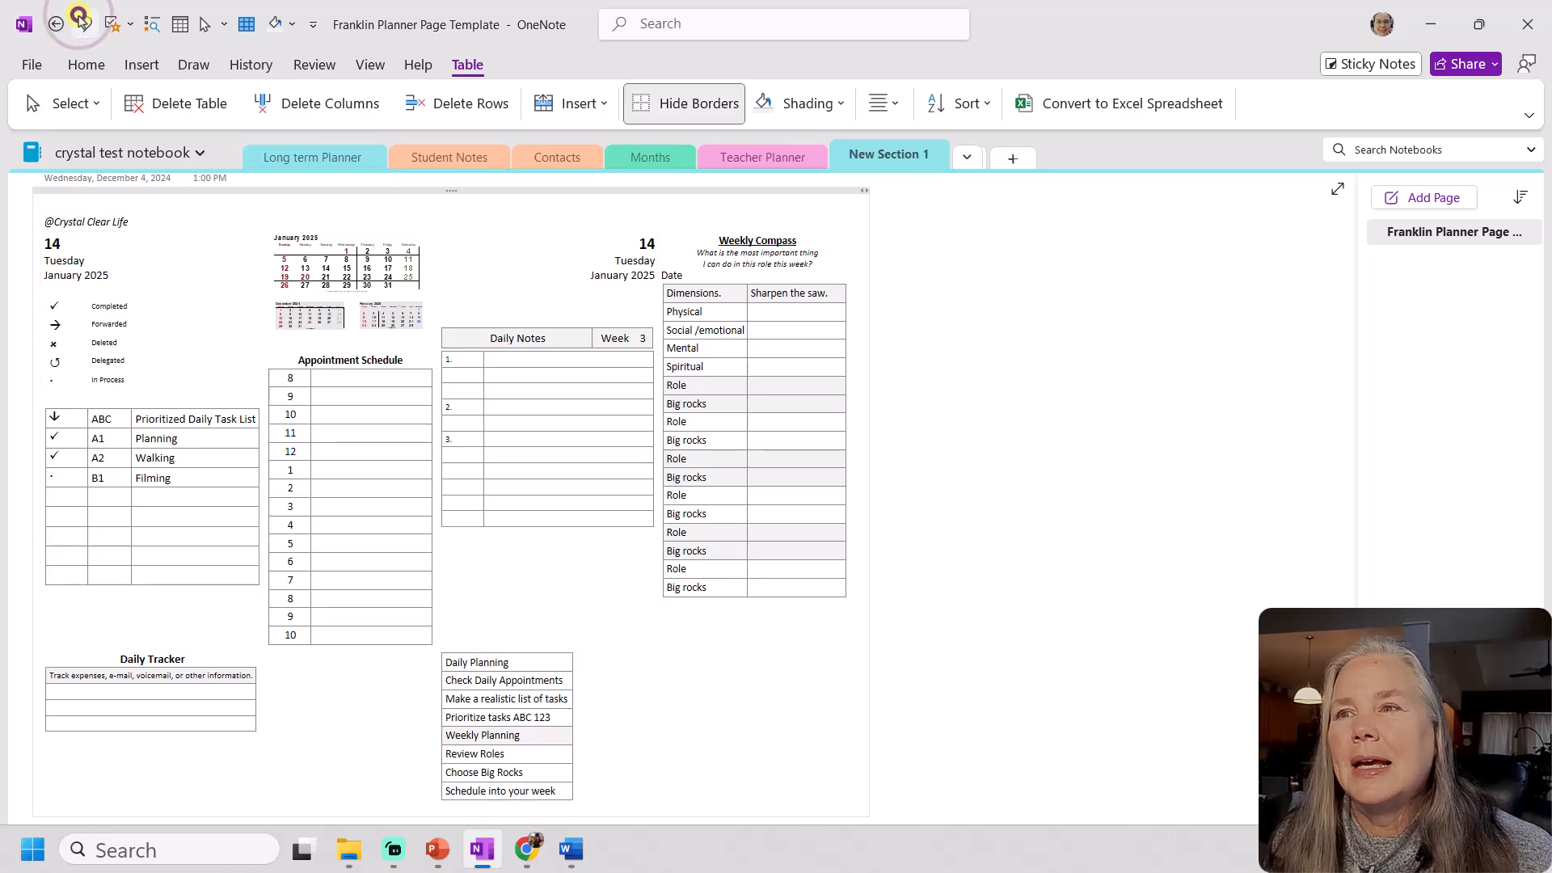
left_click(80, 18)
left_click(586, 499)
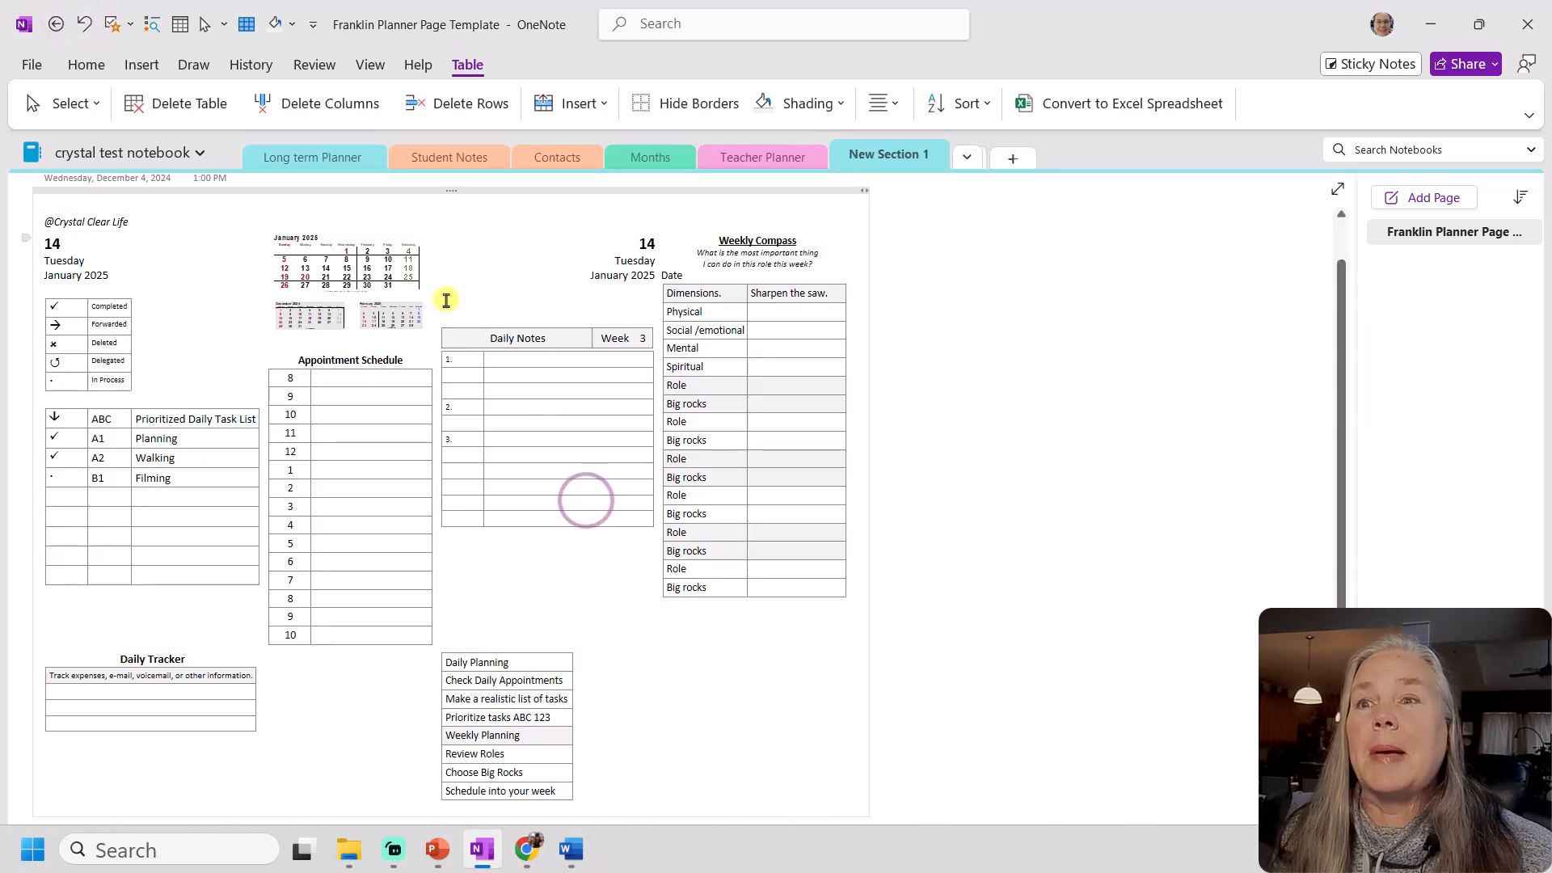